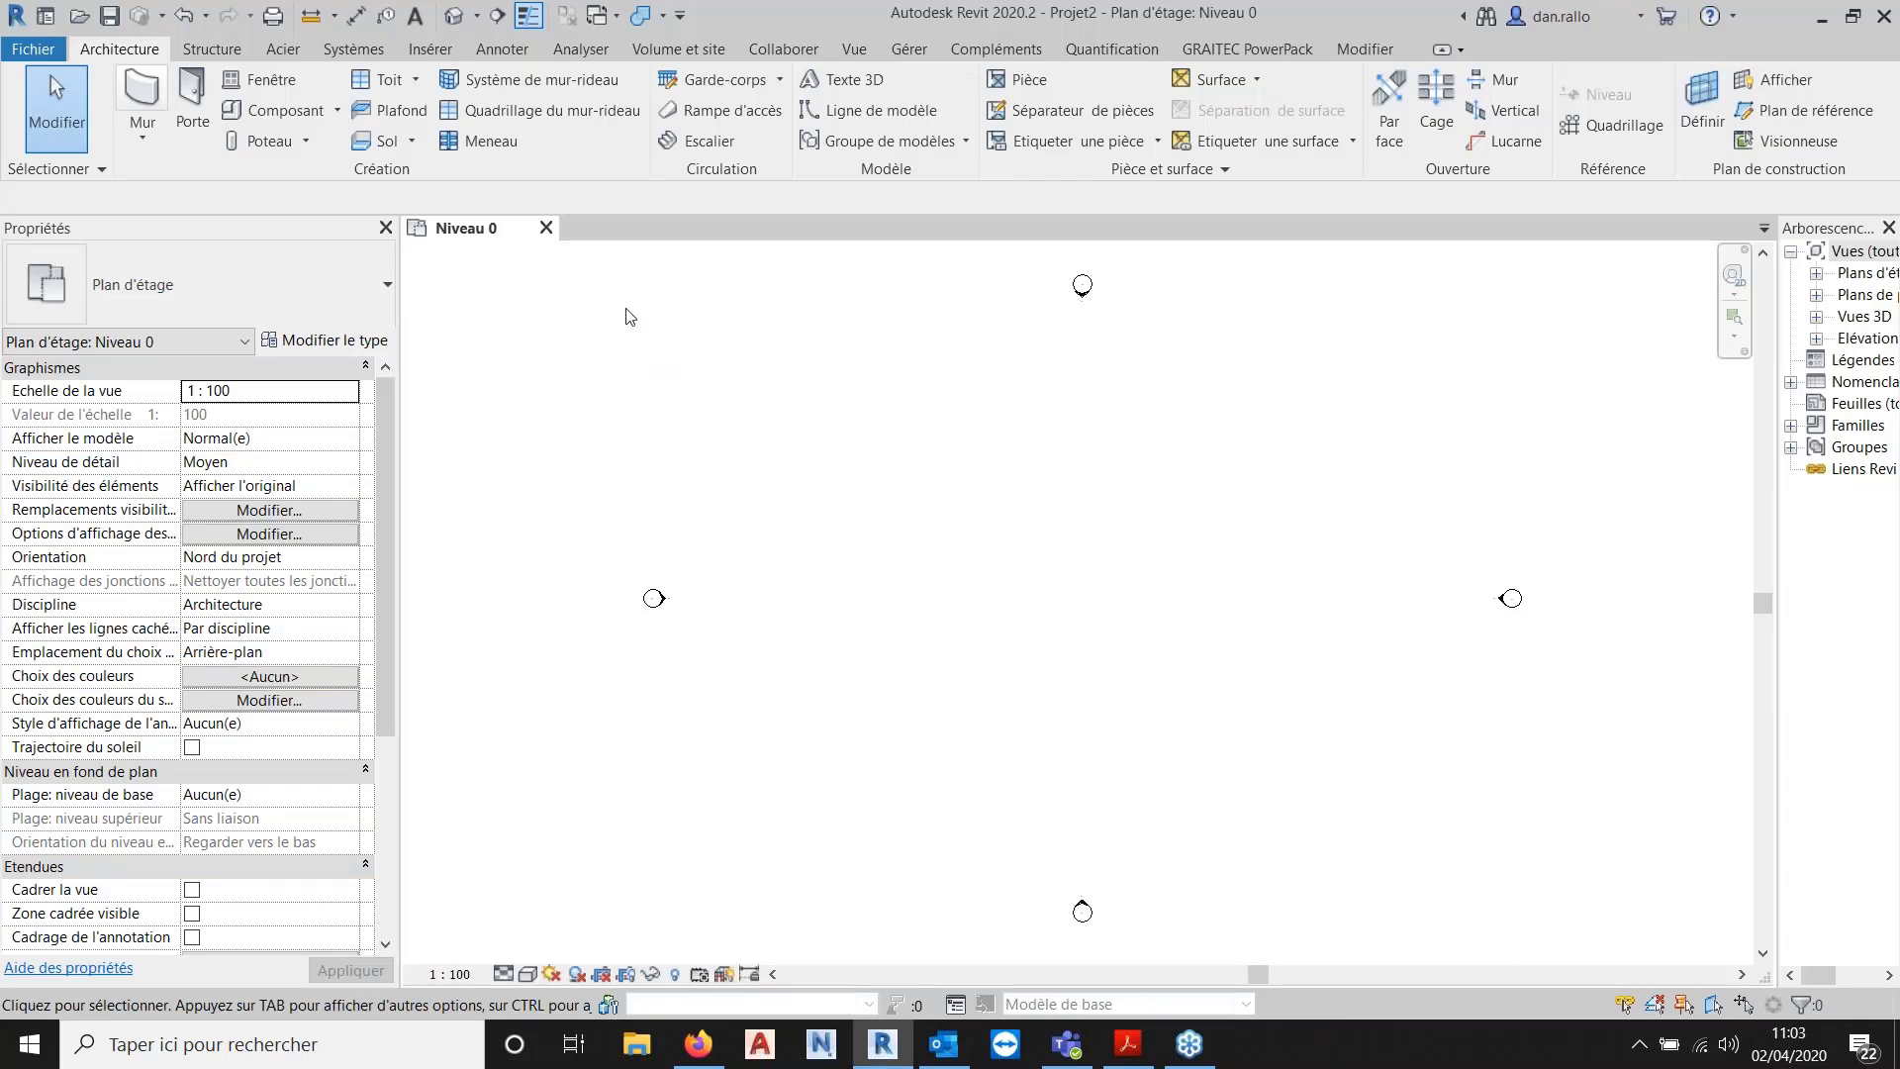
Draw a vertical architectural wall about 5 m long on Niveau 0, with its justification line set to Nu fini: Extérieur.
left_click(216, 50)
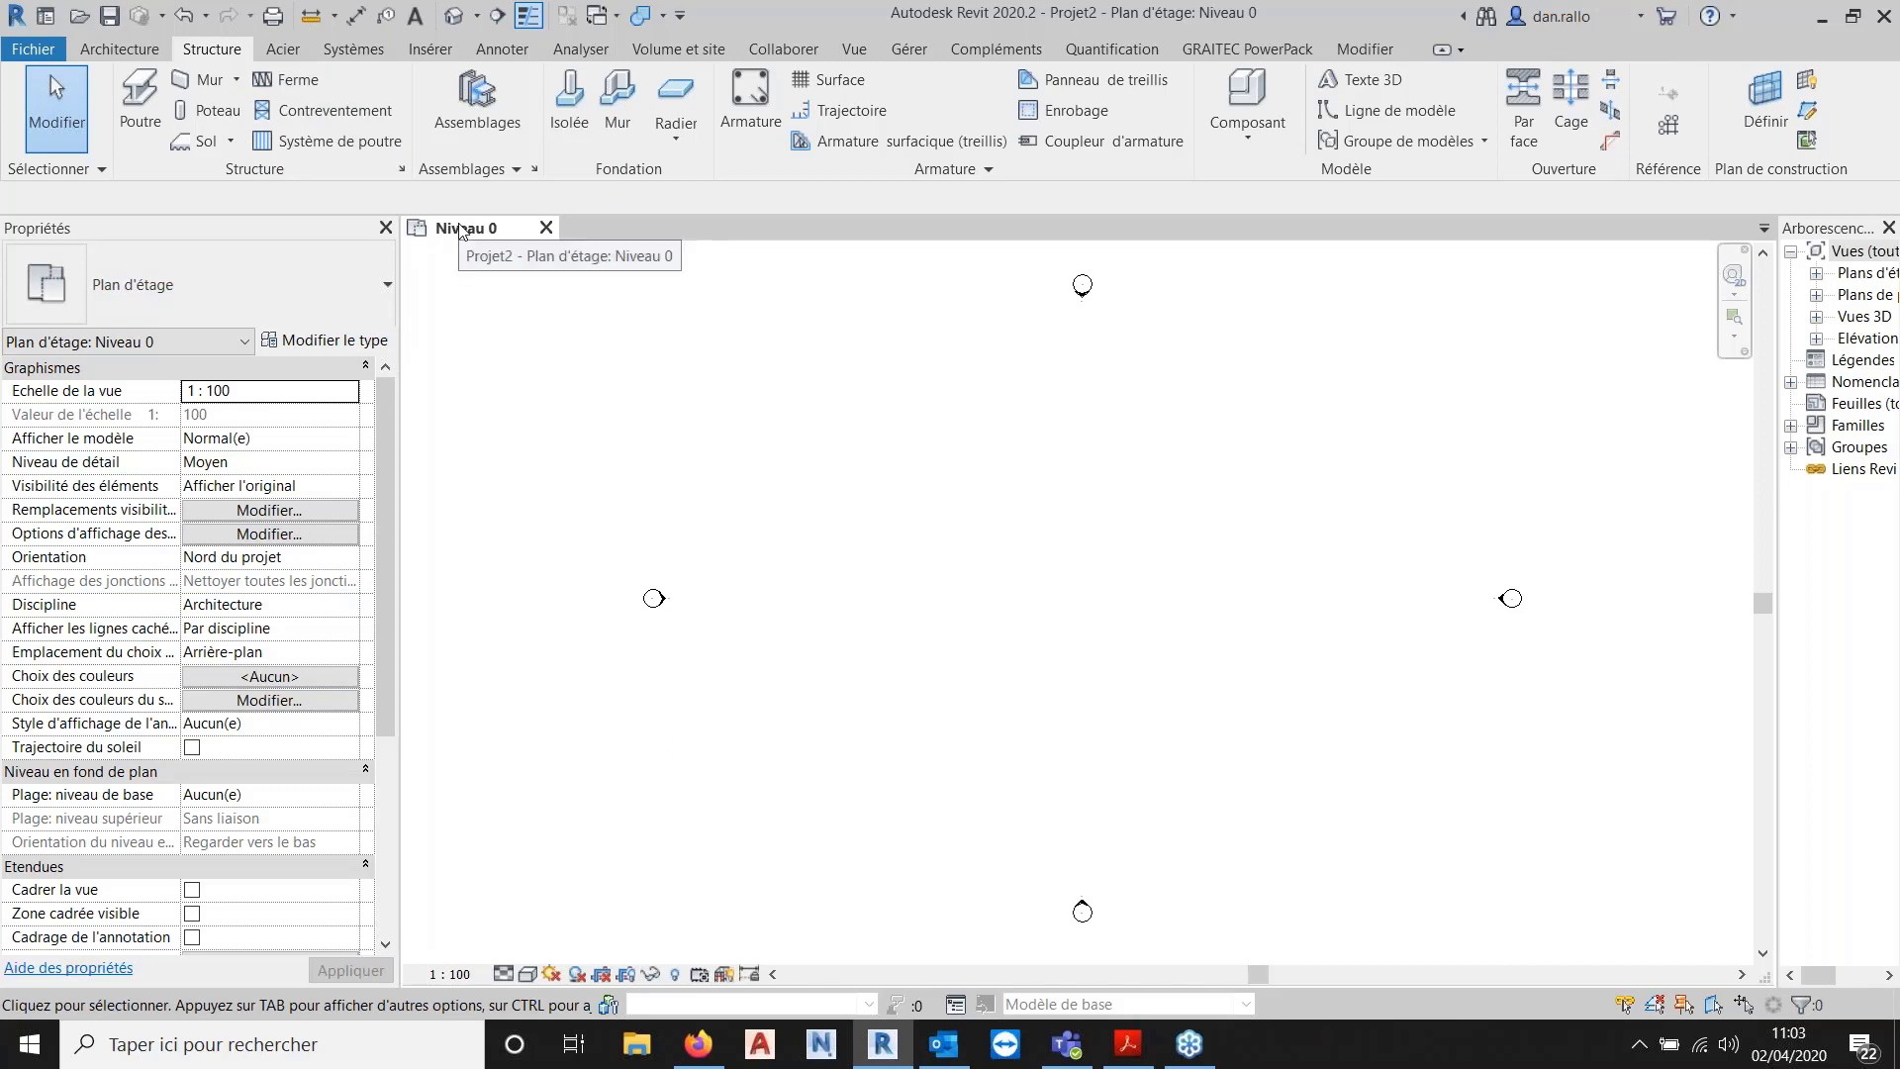
left_click(119, 49)
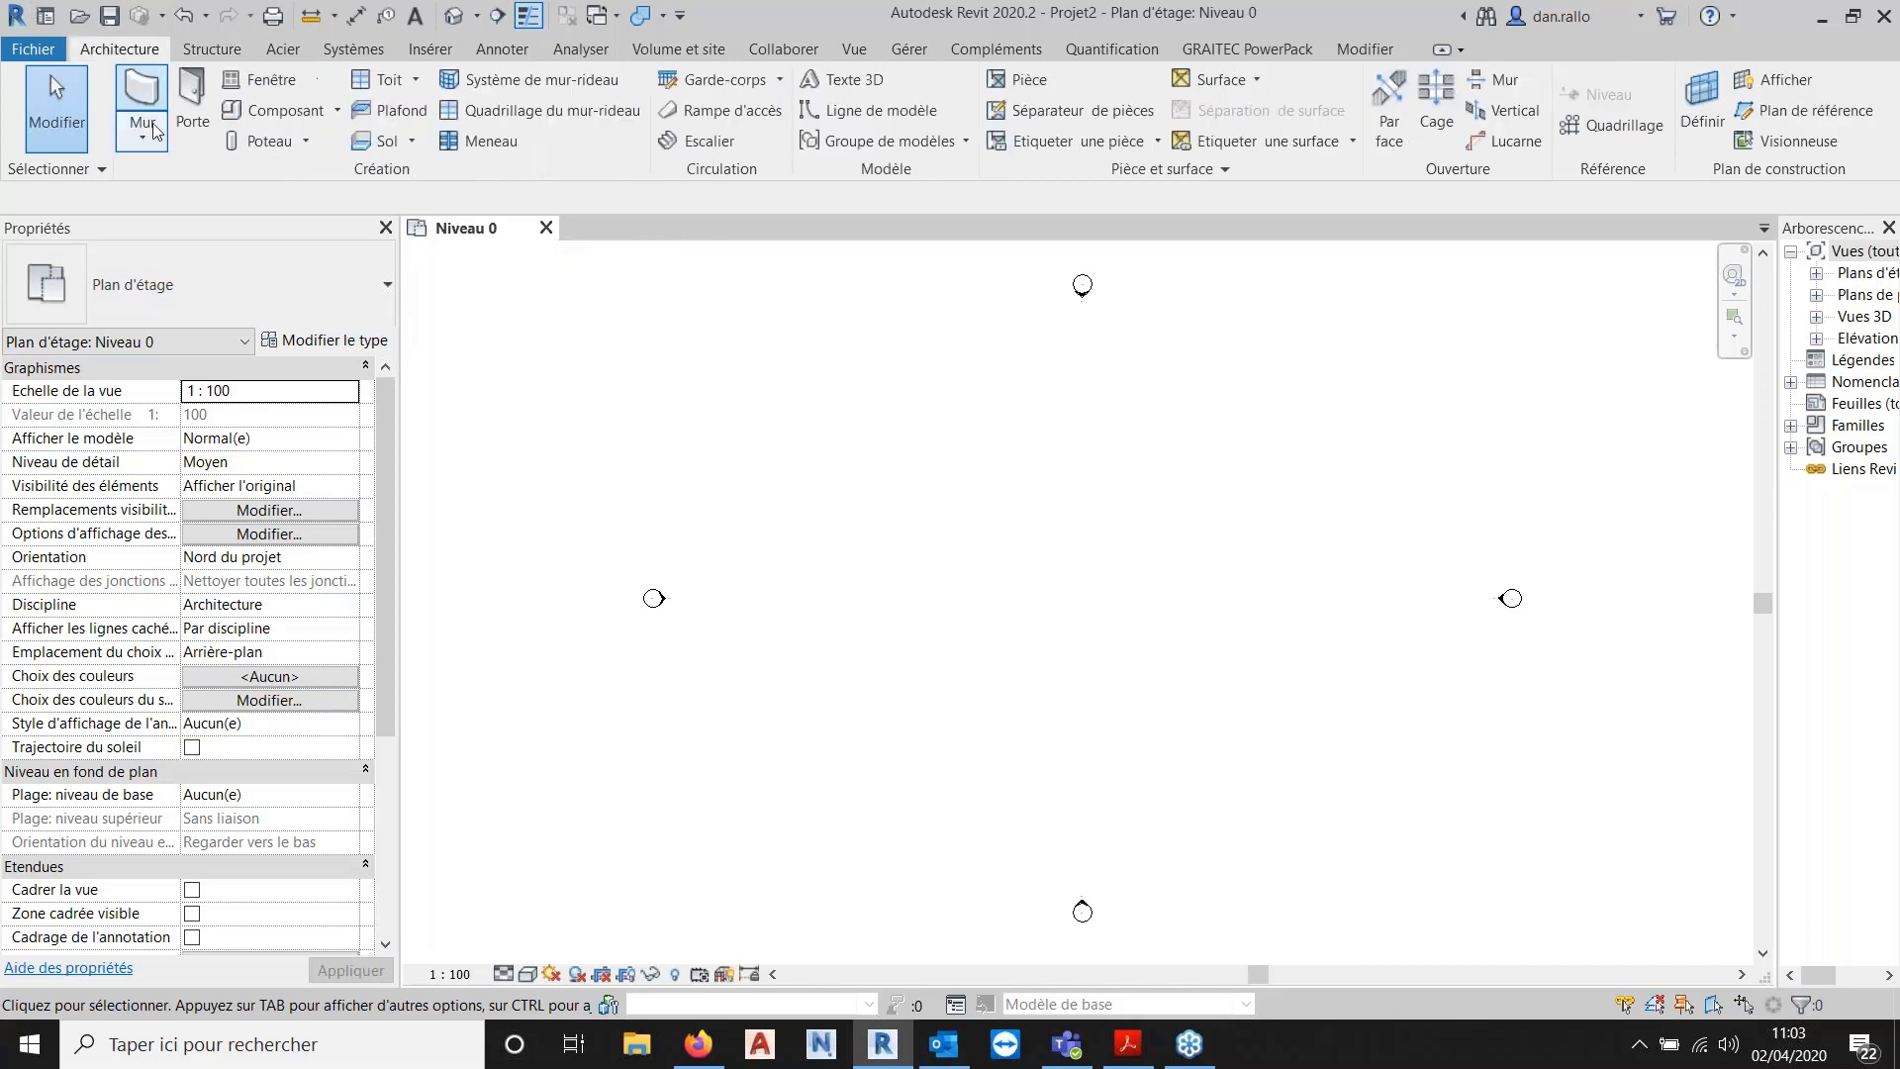
left_click(143, 131)
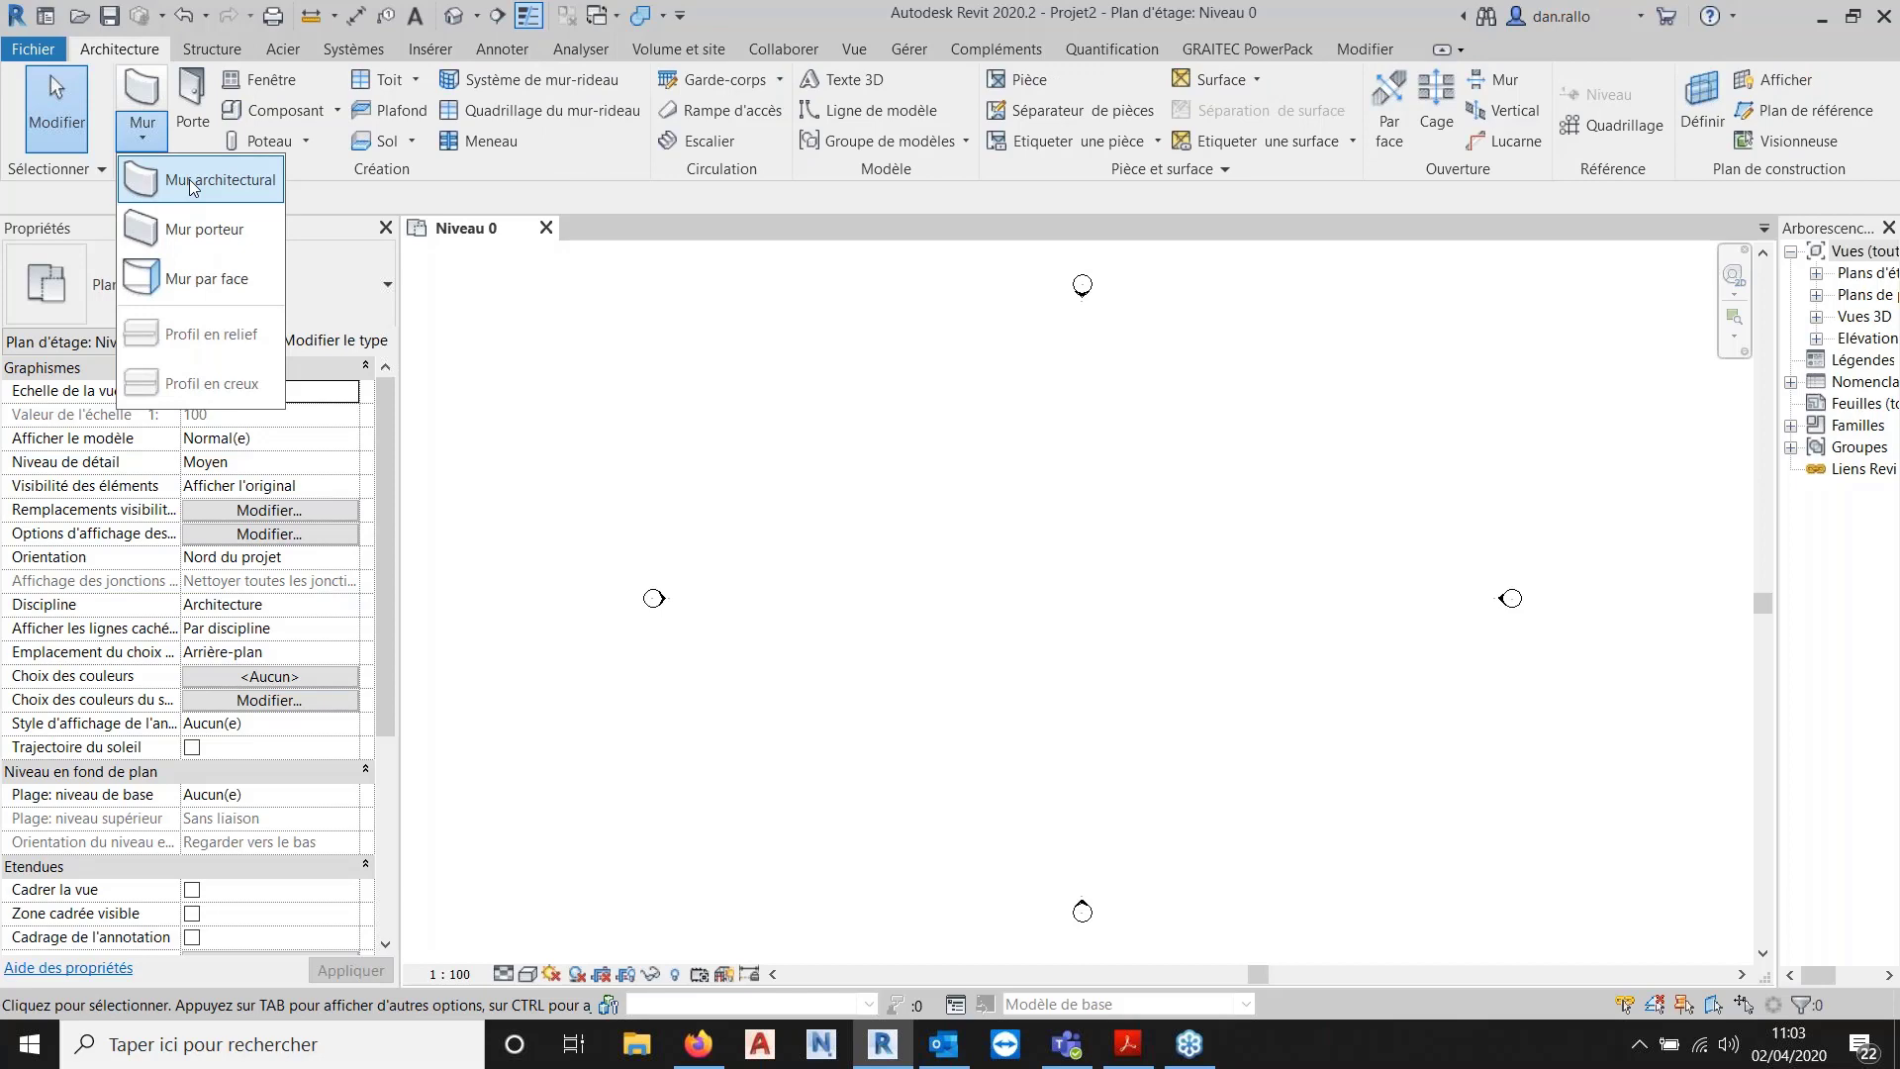
left_click(188, 180)
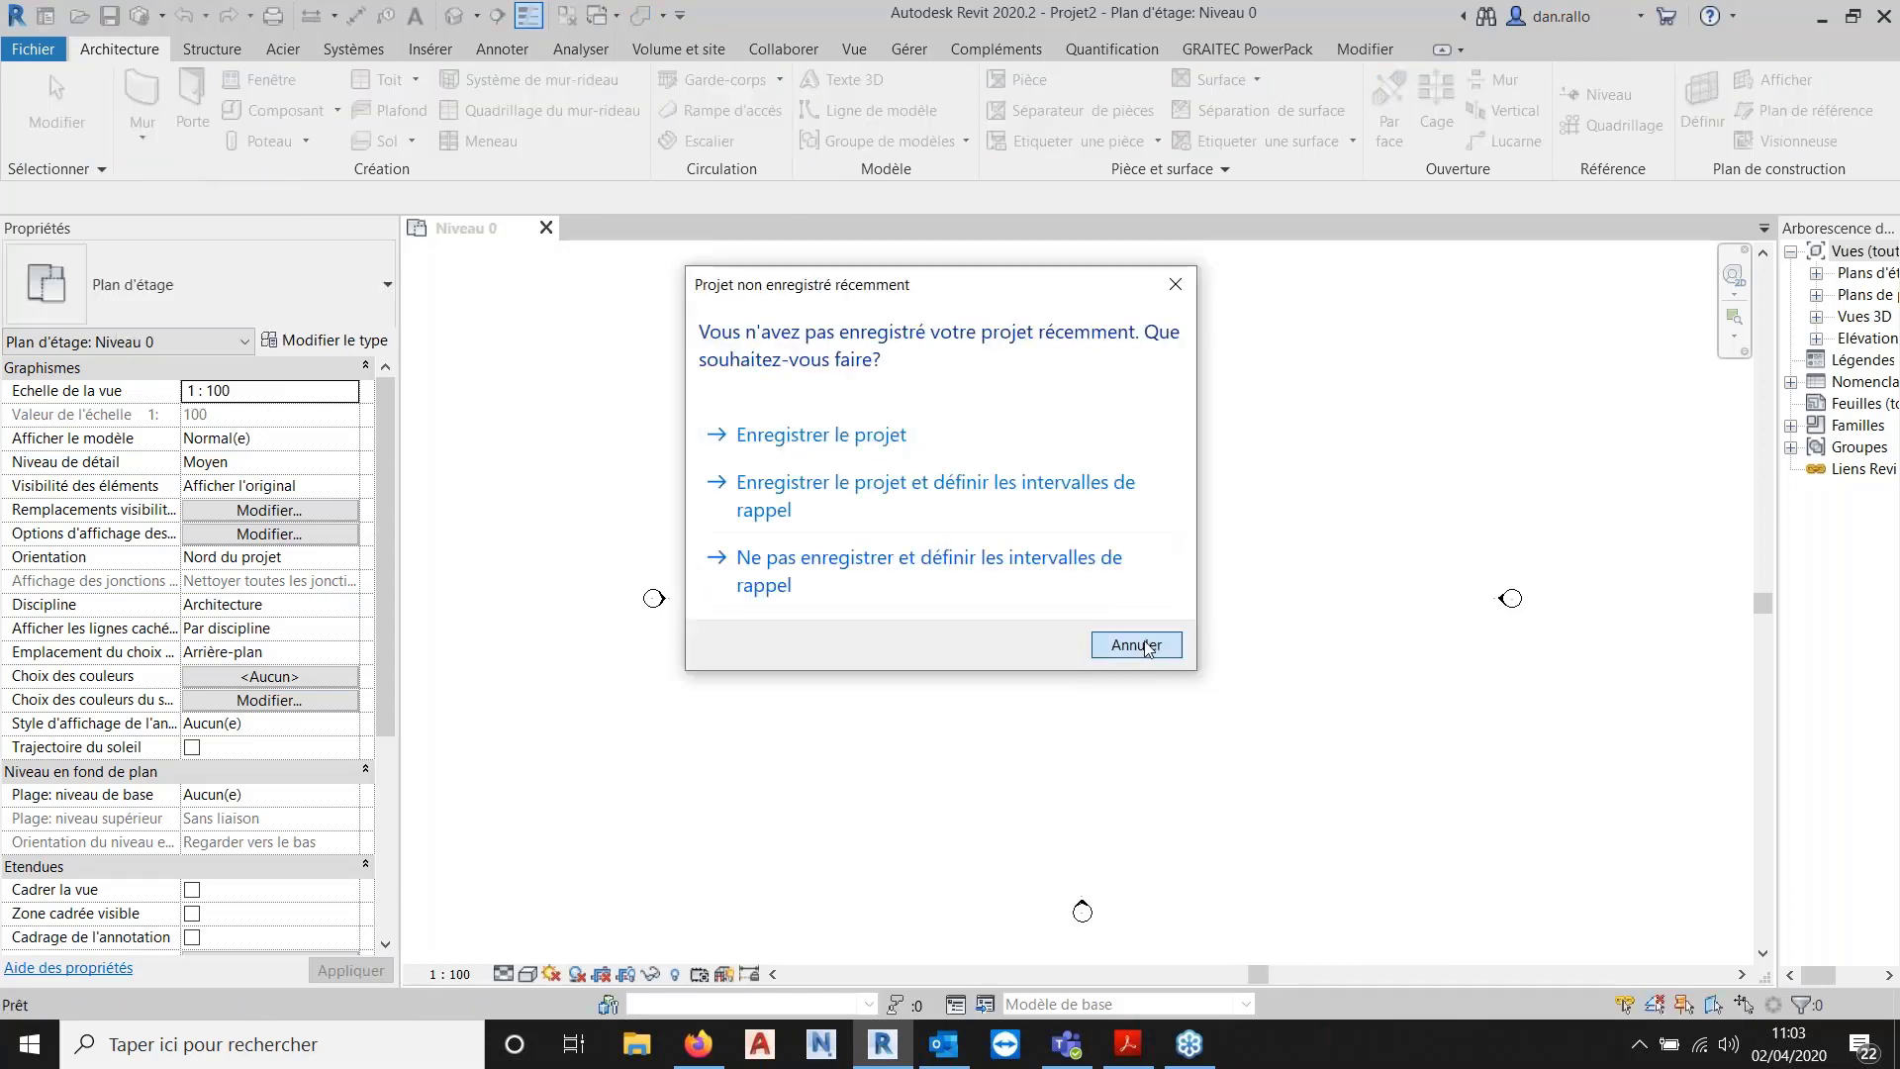
left_click(1146, 646)
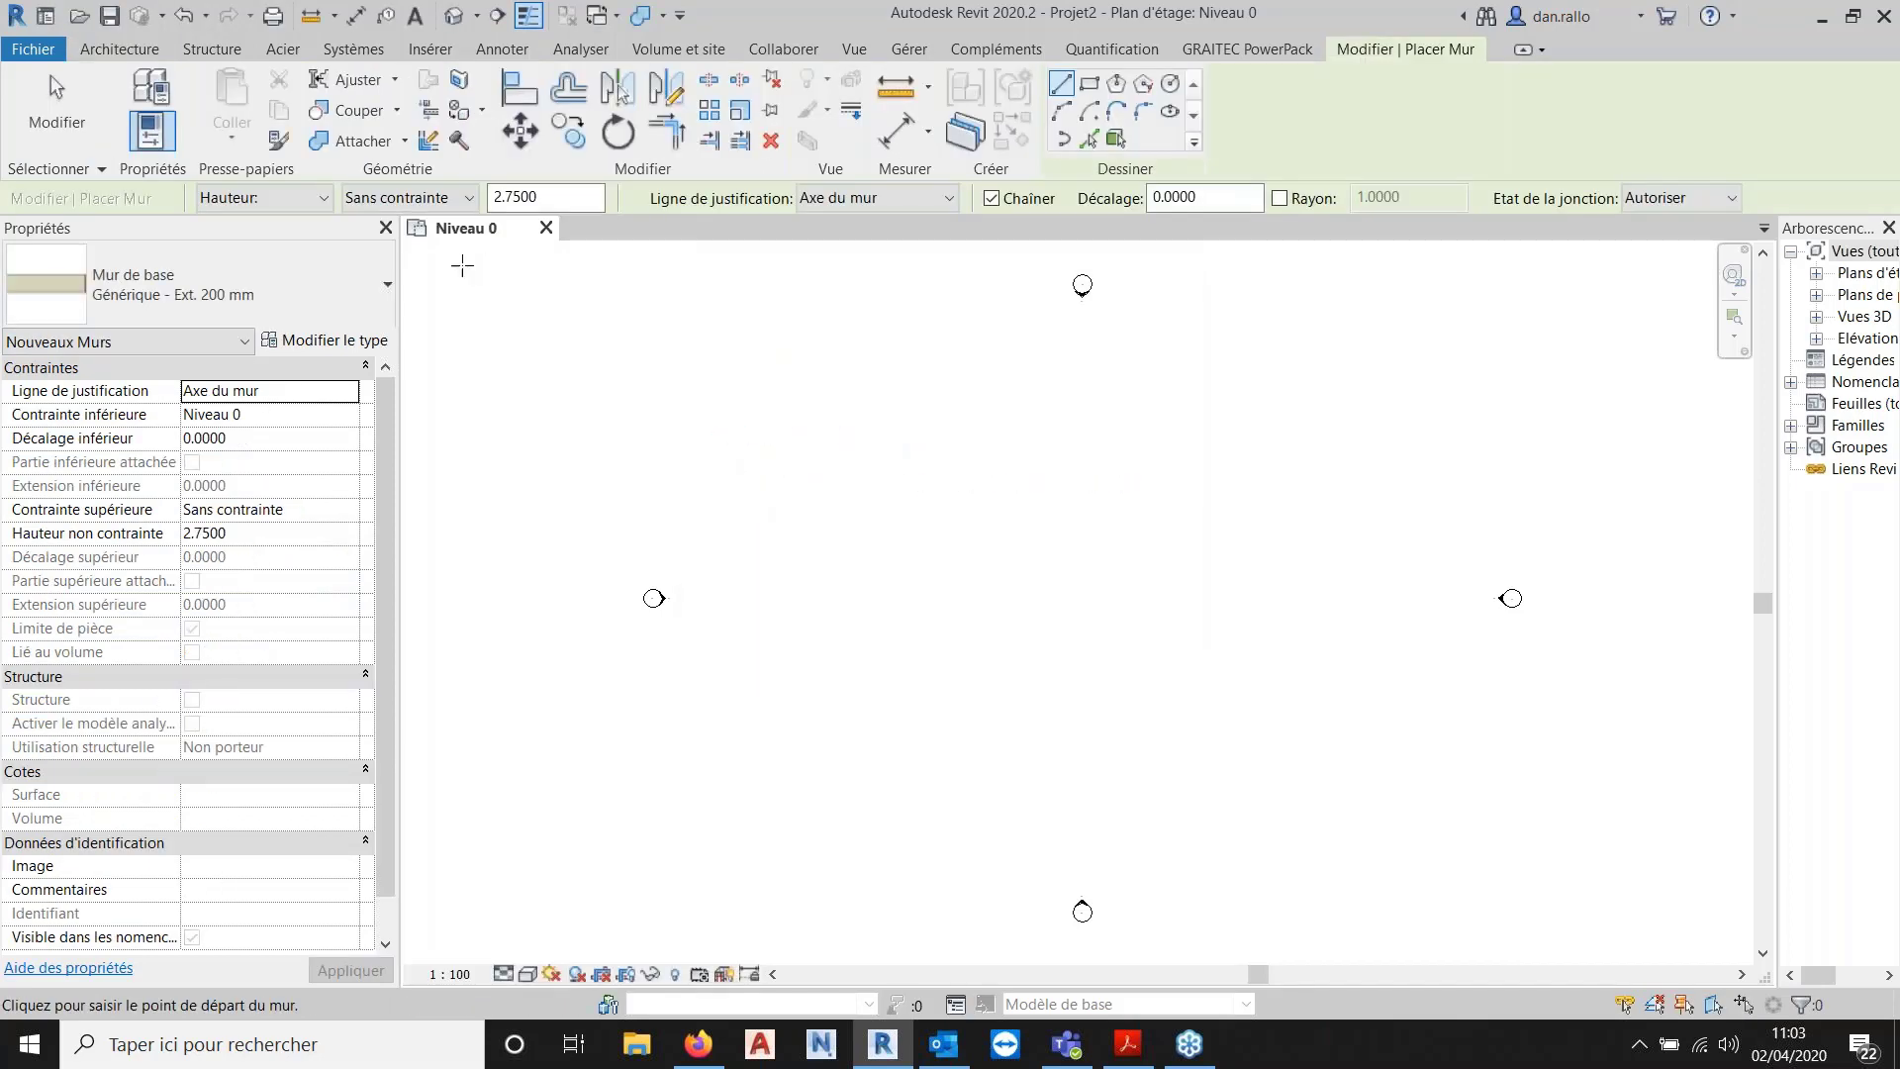
left_click(948, 200)
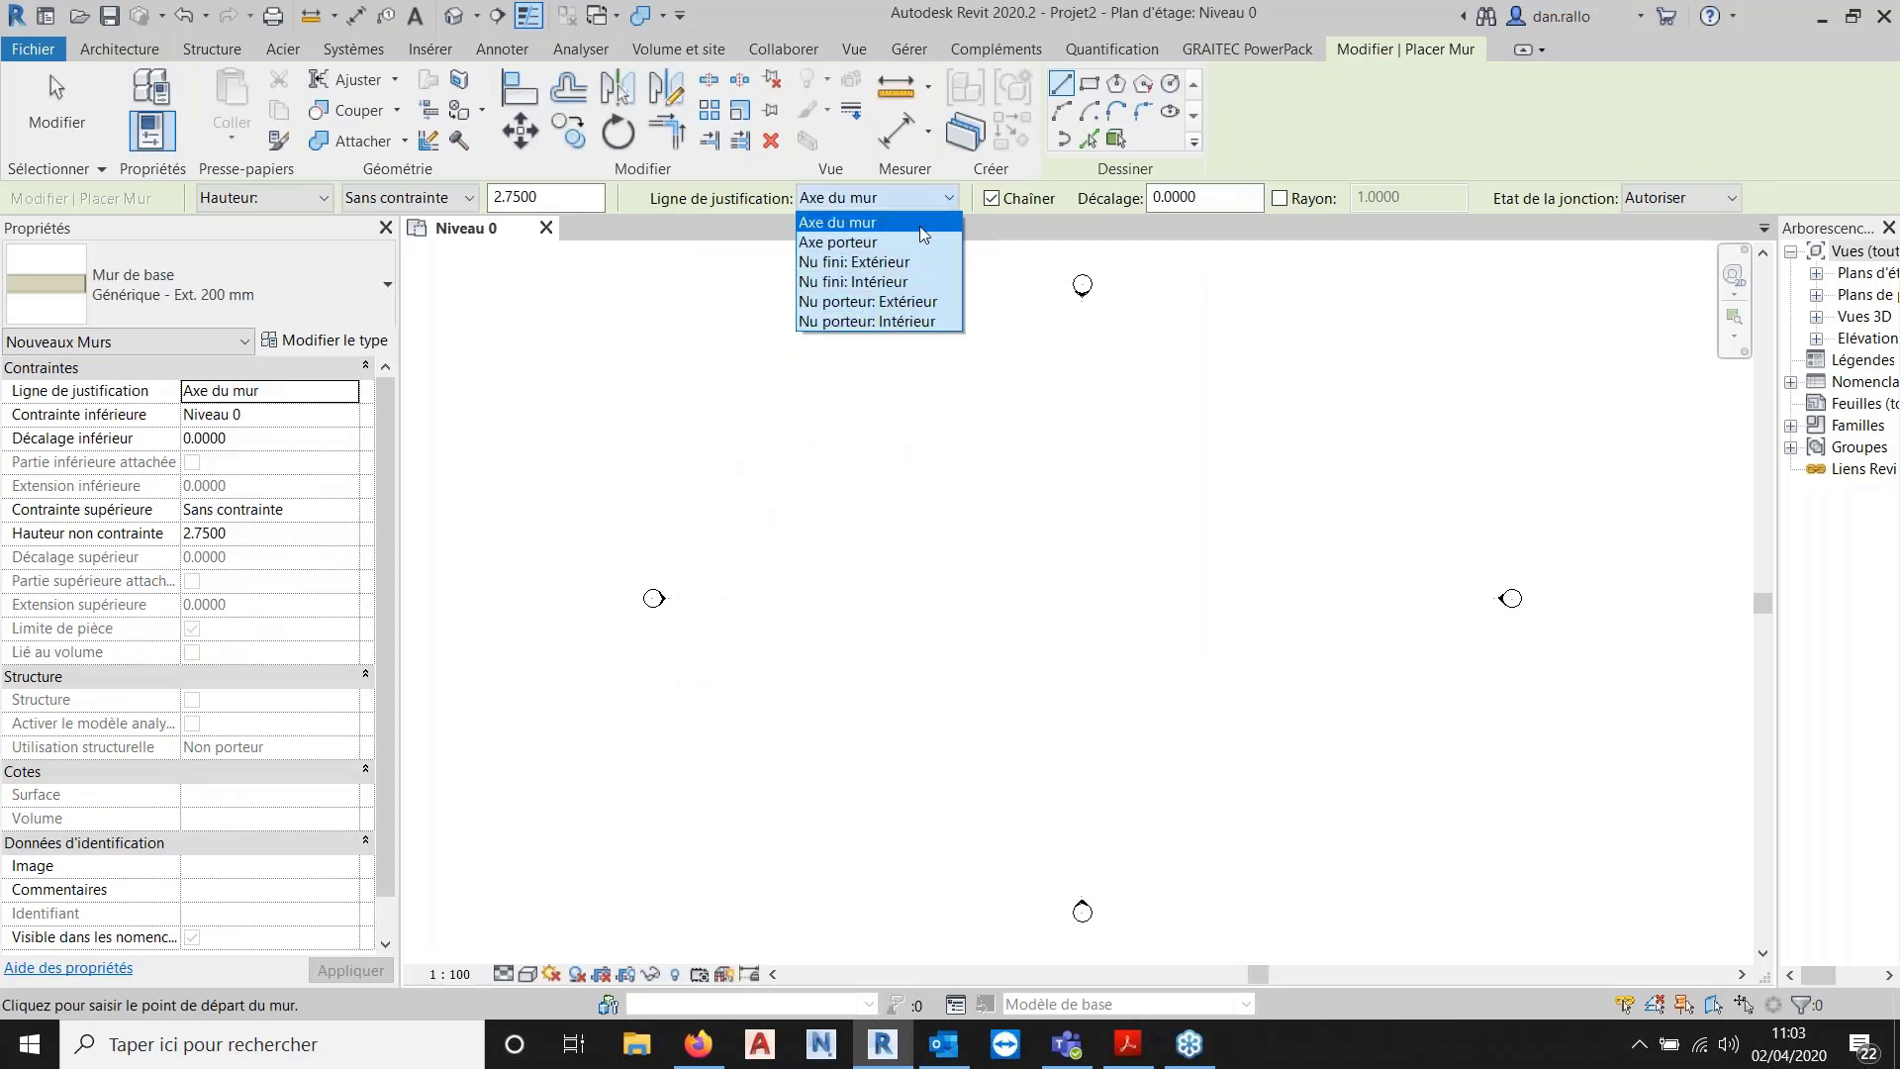
left_click(888, 269)
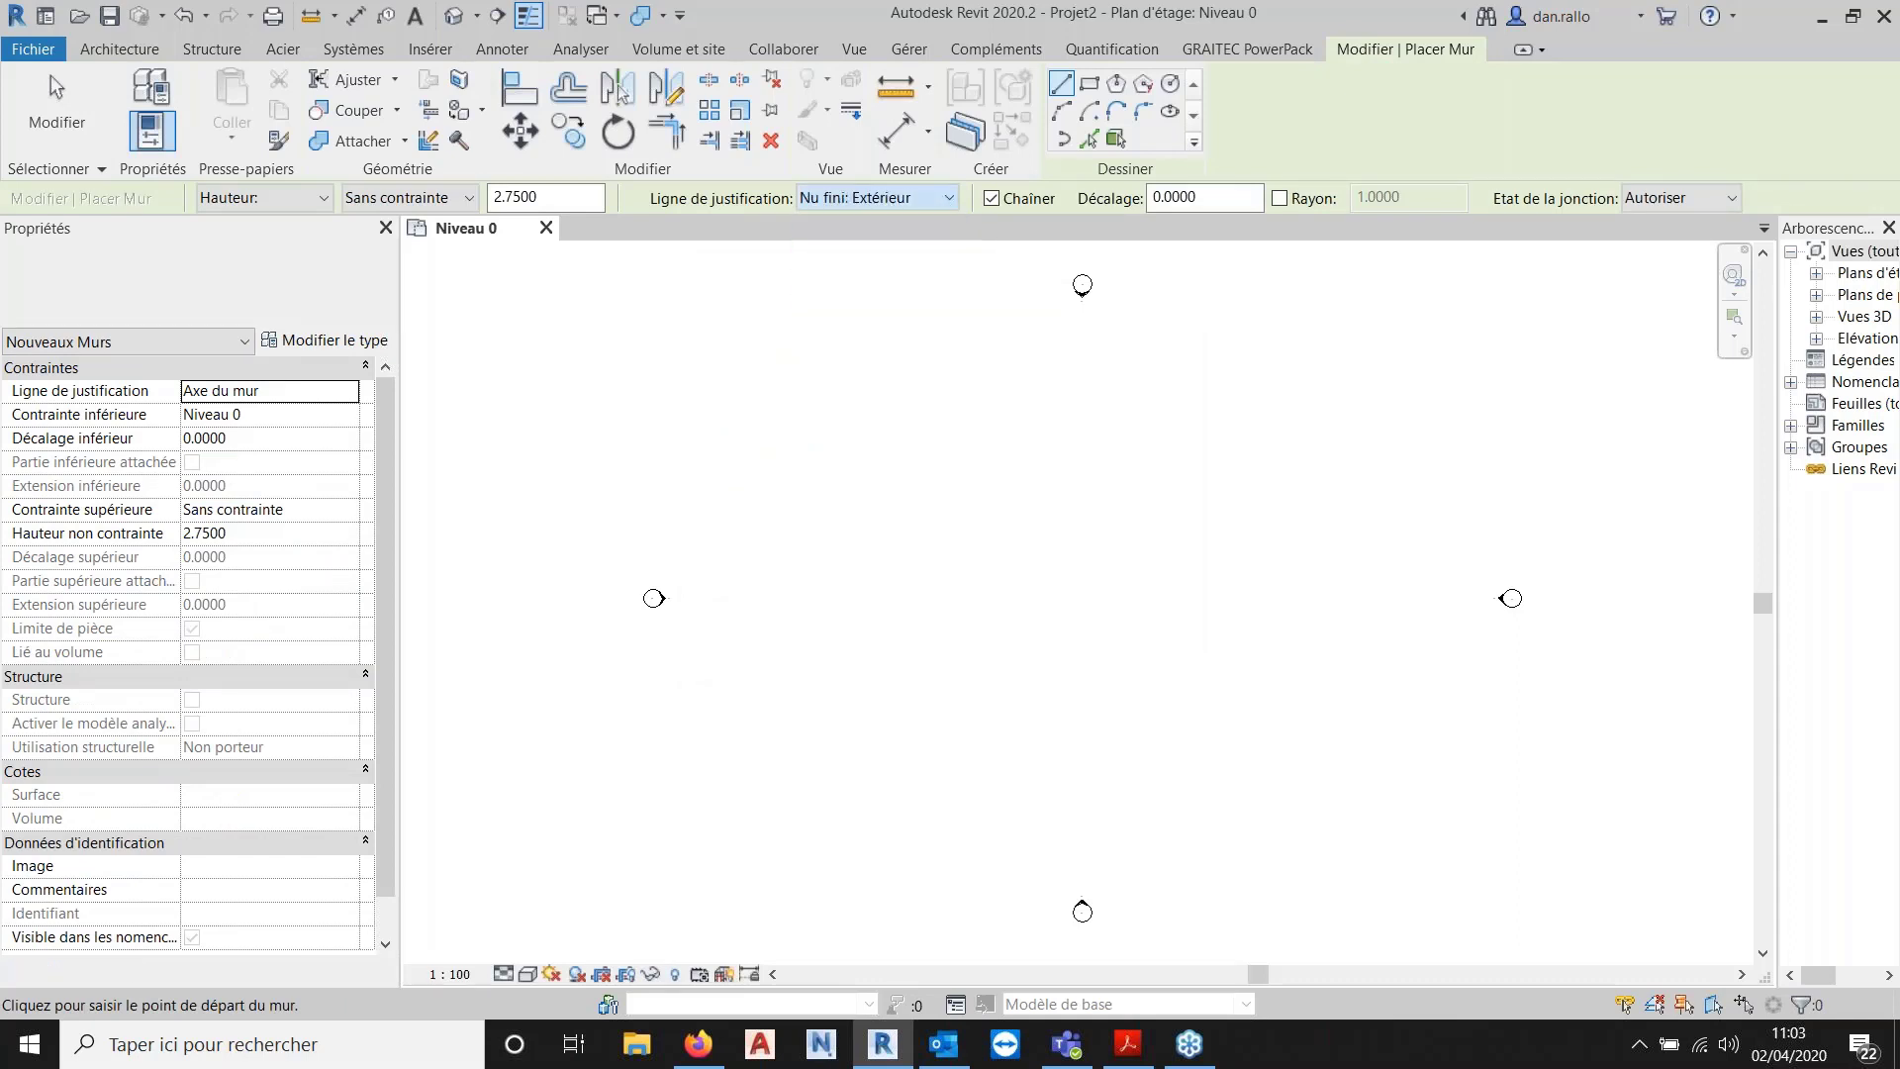
left_click(871, 492)
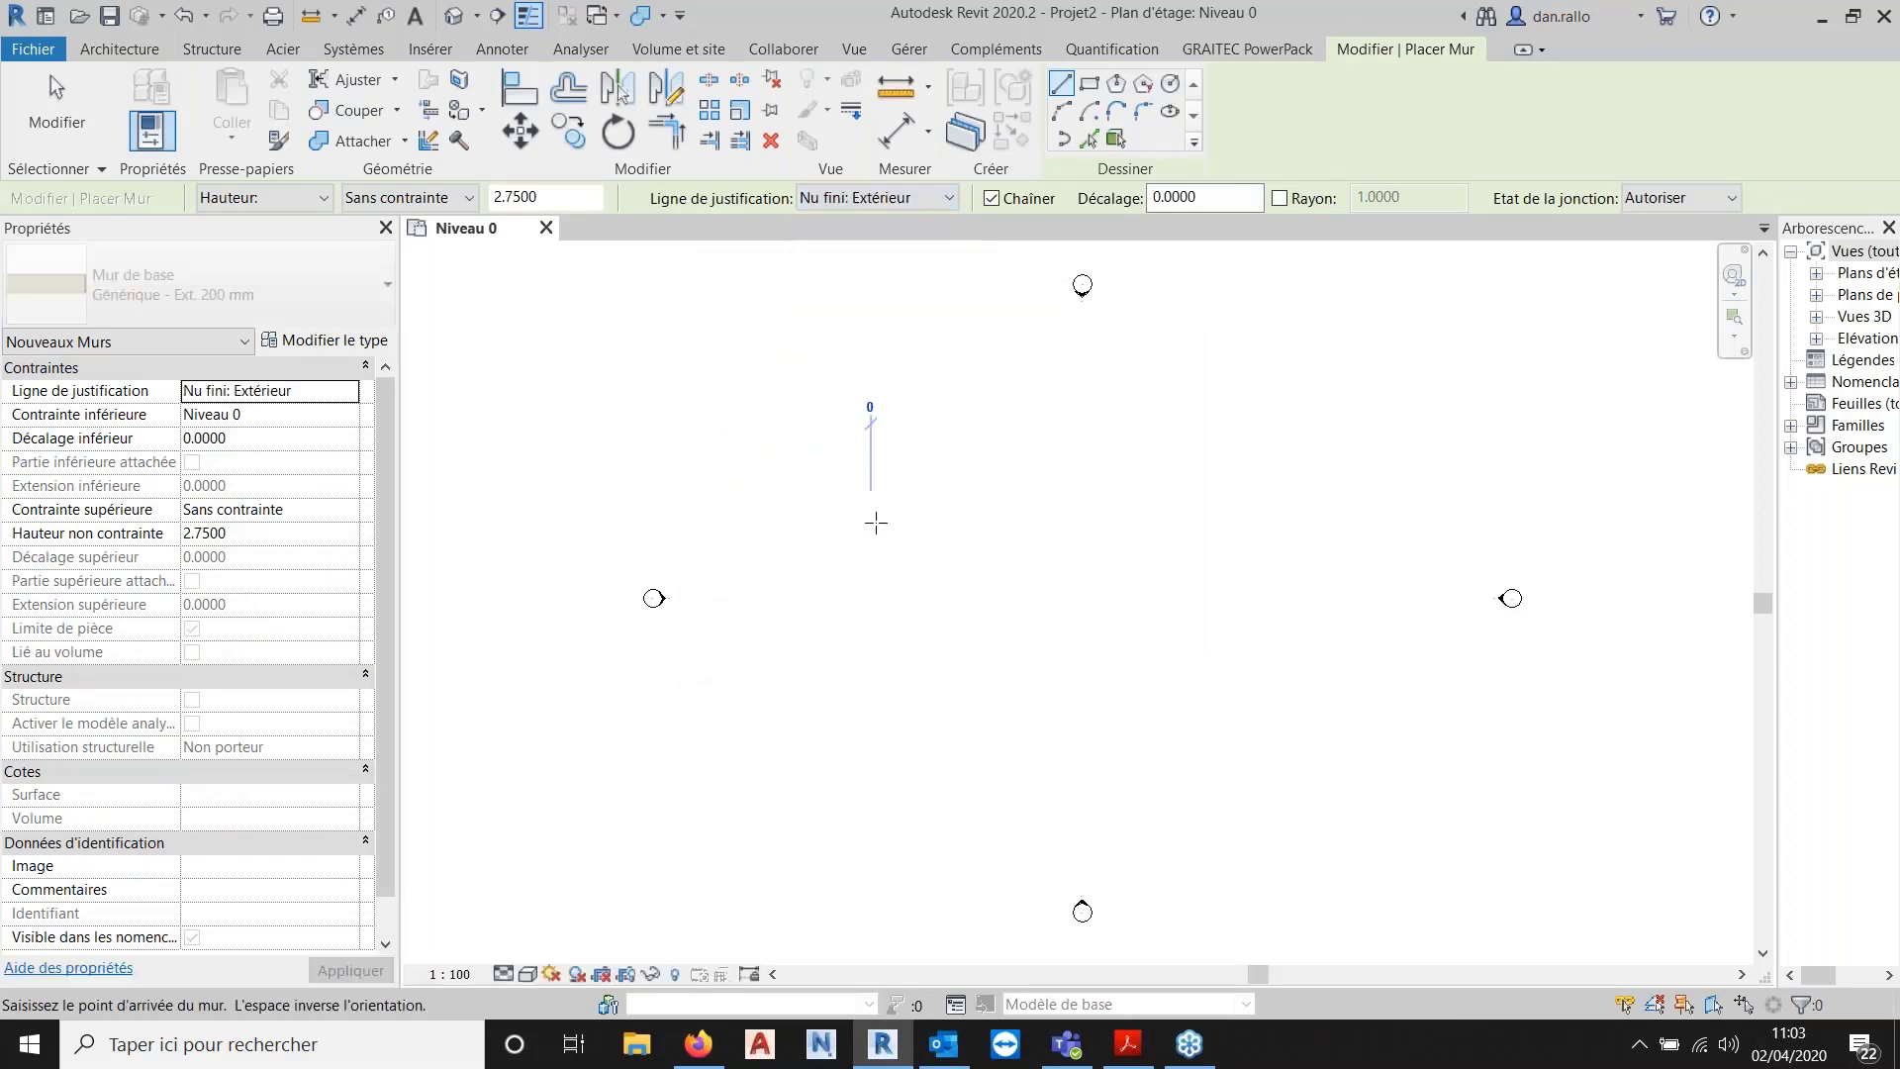
left_click(871, 571)
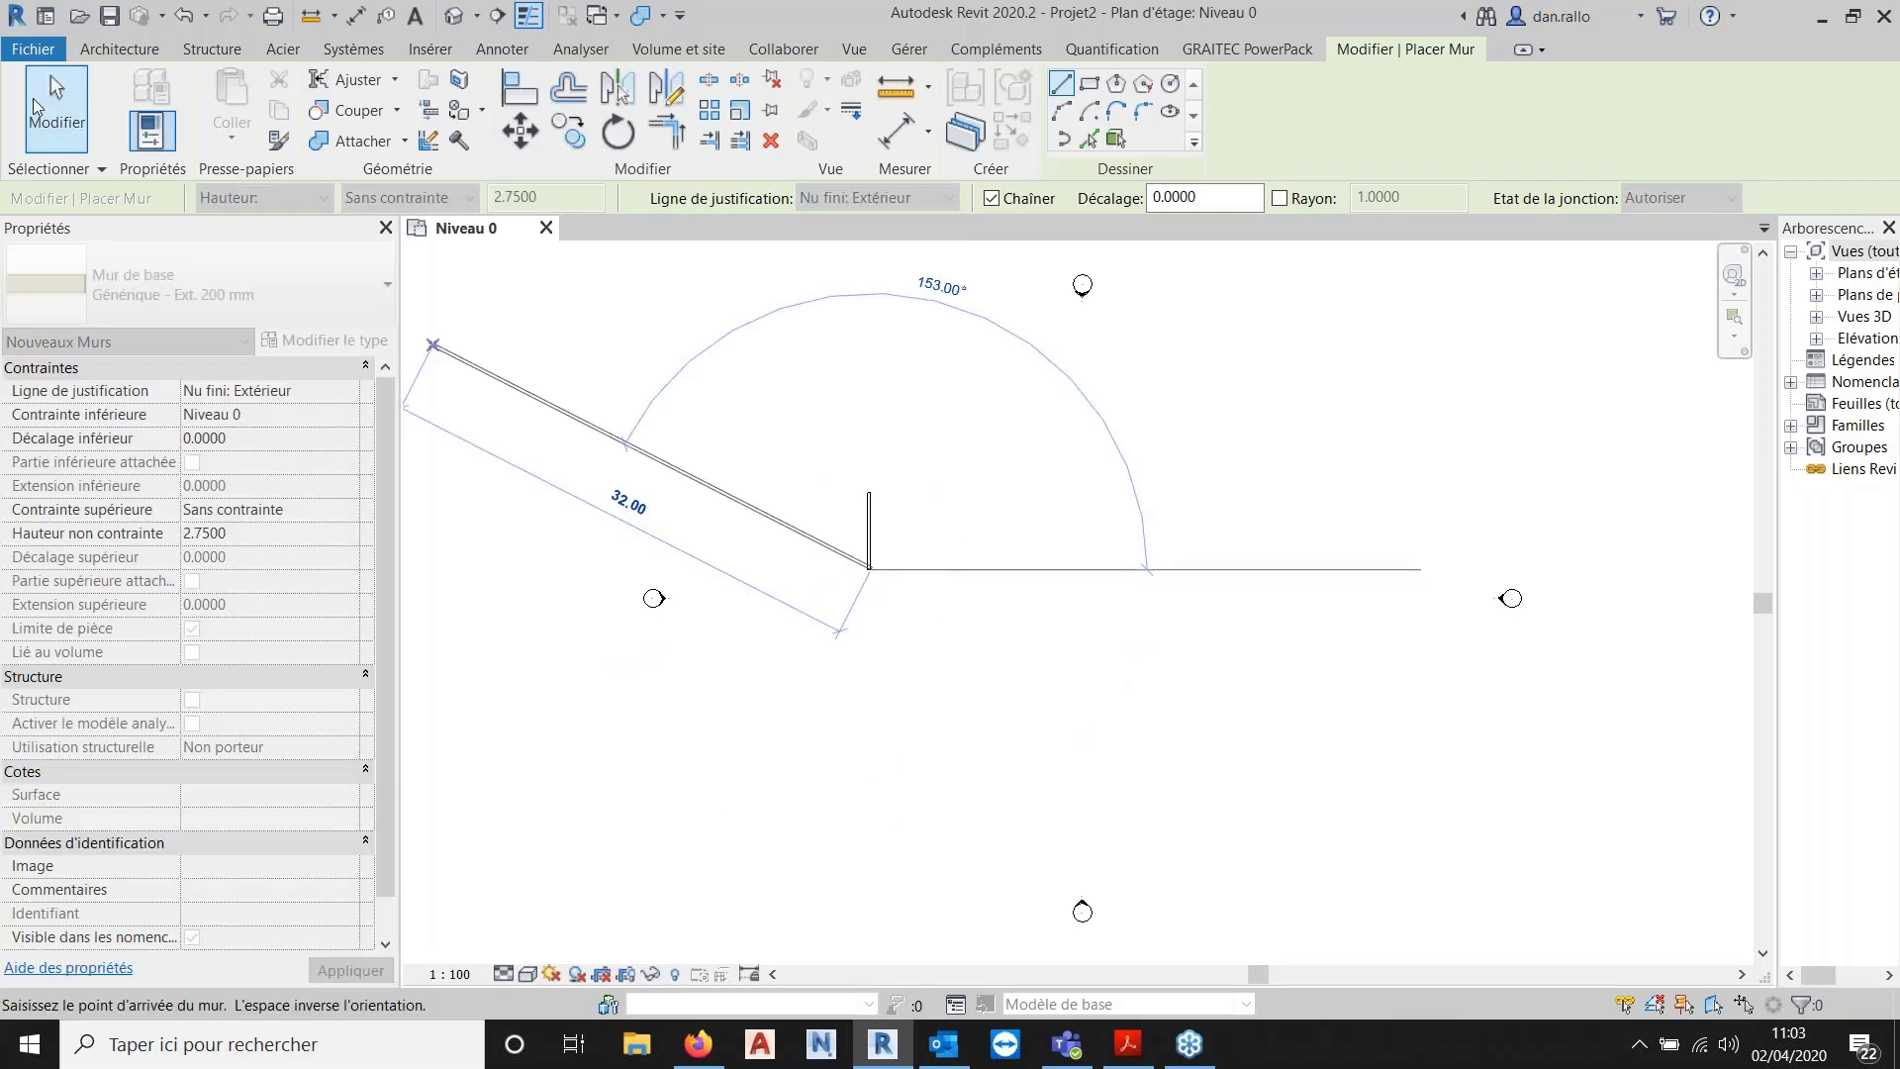
left_click(35, 103)
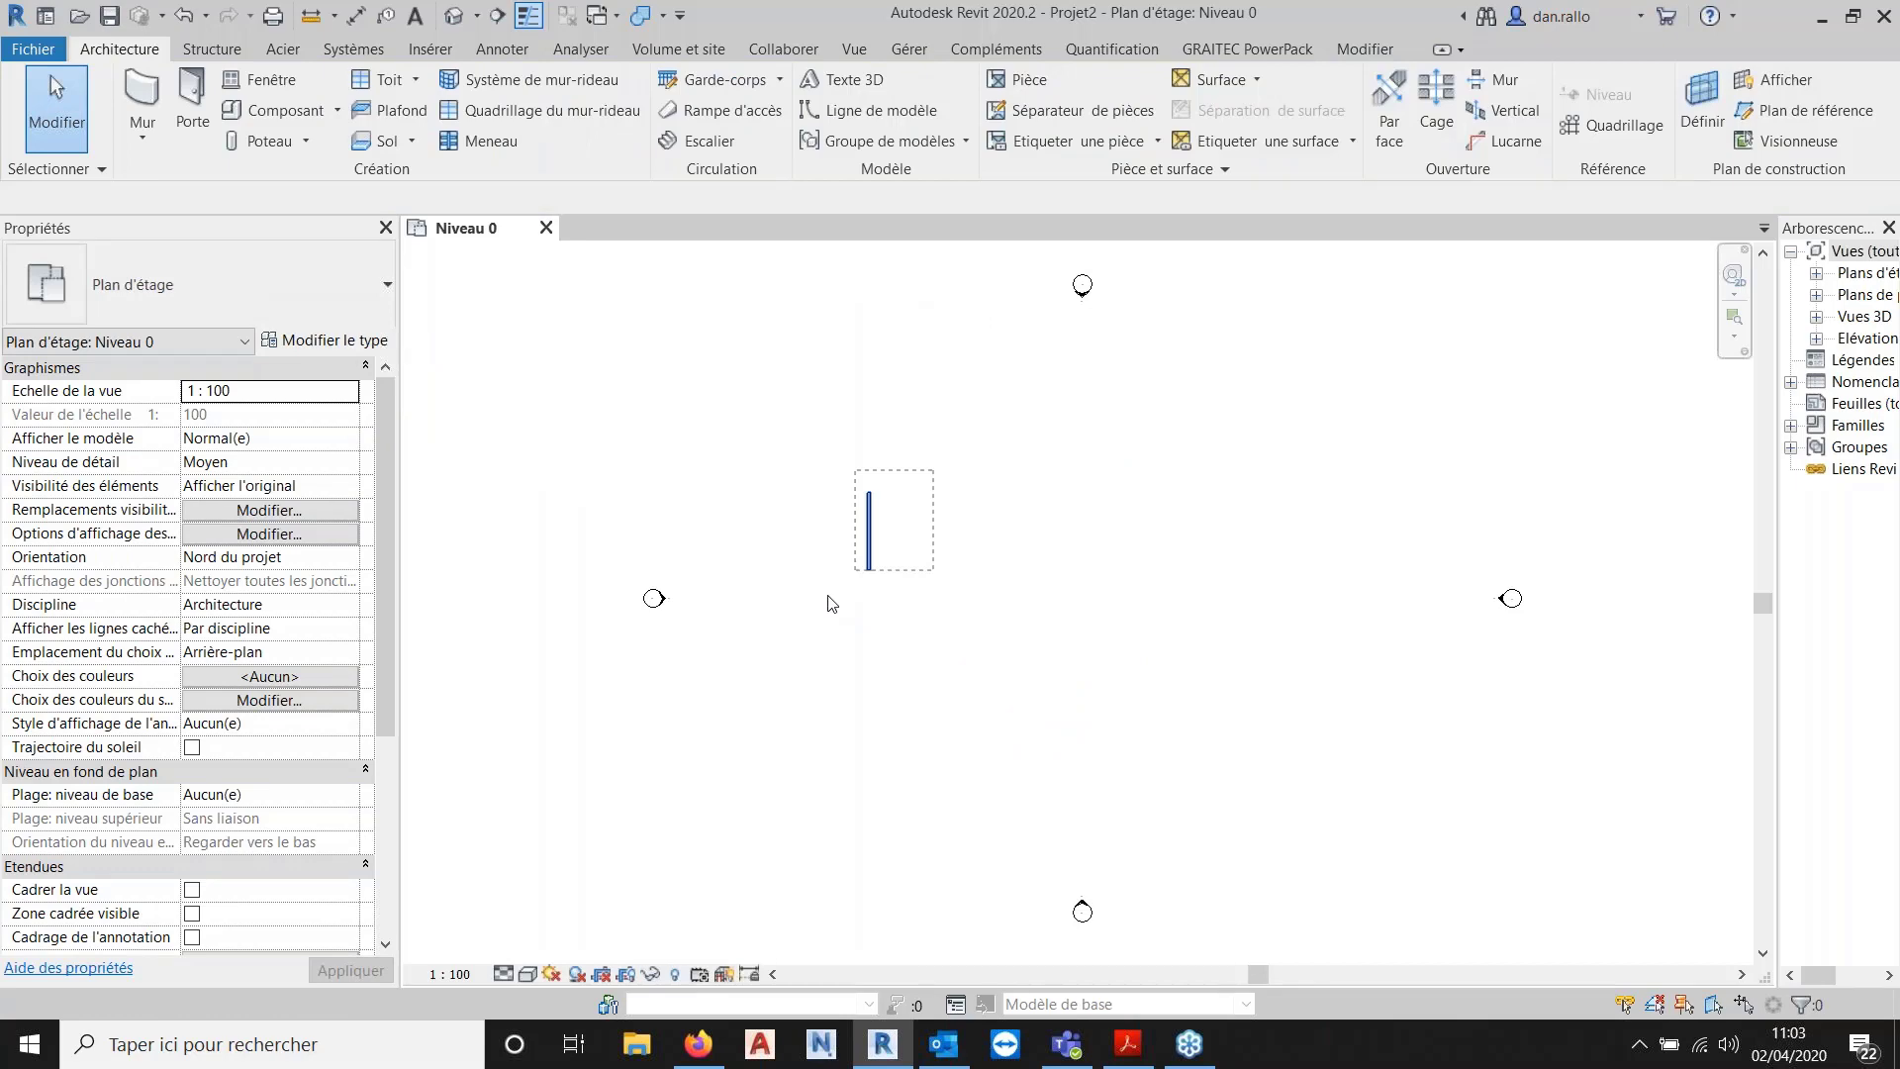
Offset a copy of the wall 10 m to its right.
left_click_drag(832, 603, 831, 604)
left_click(574, 132)
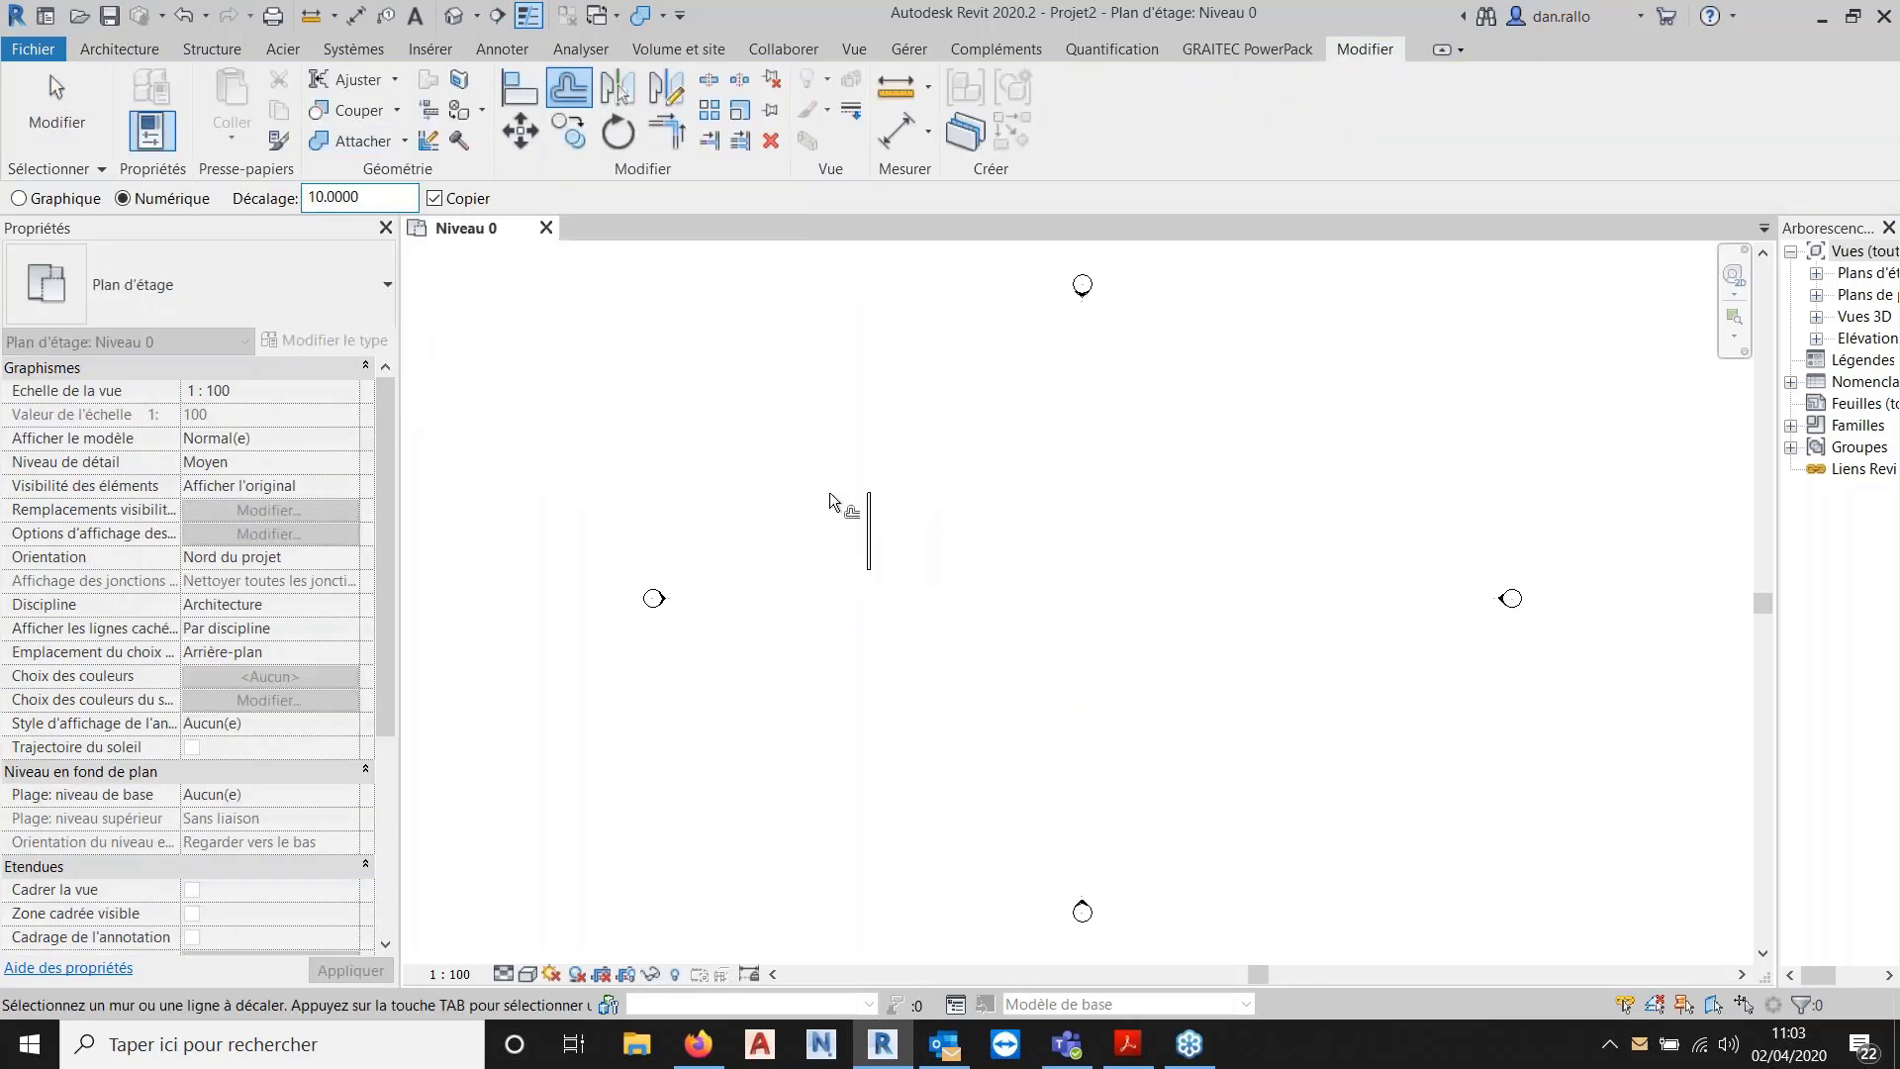
left_click(876, 521)
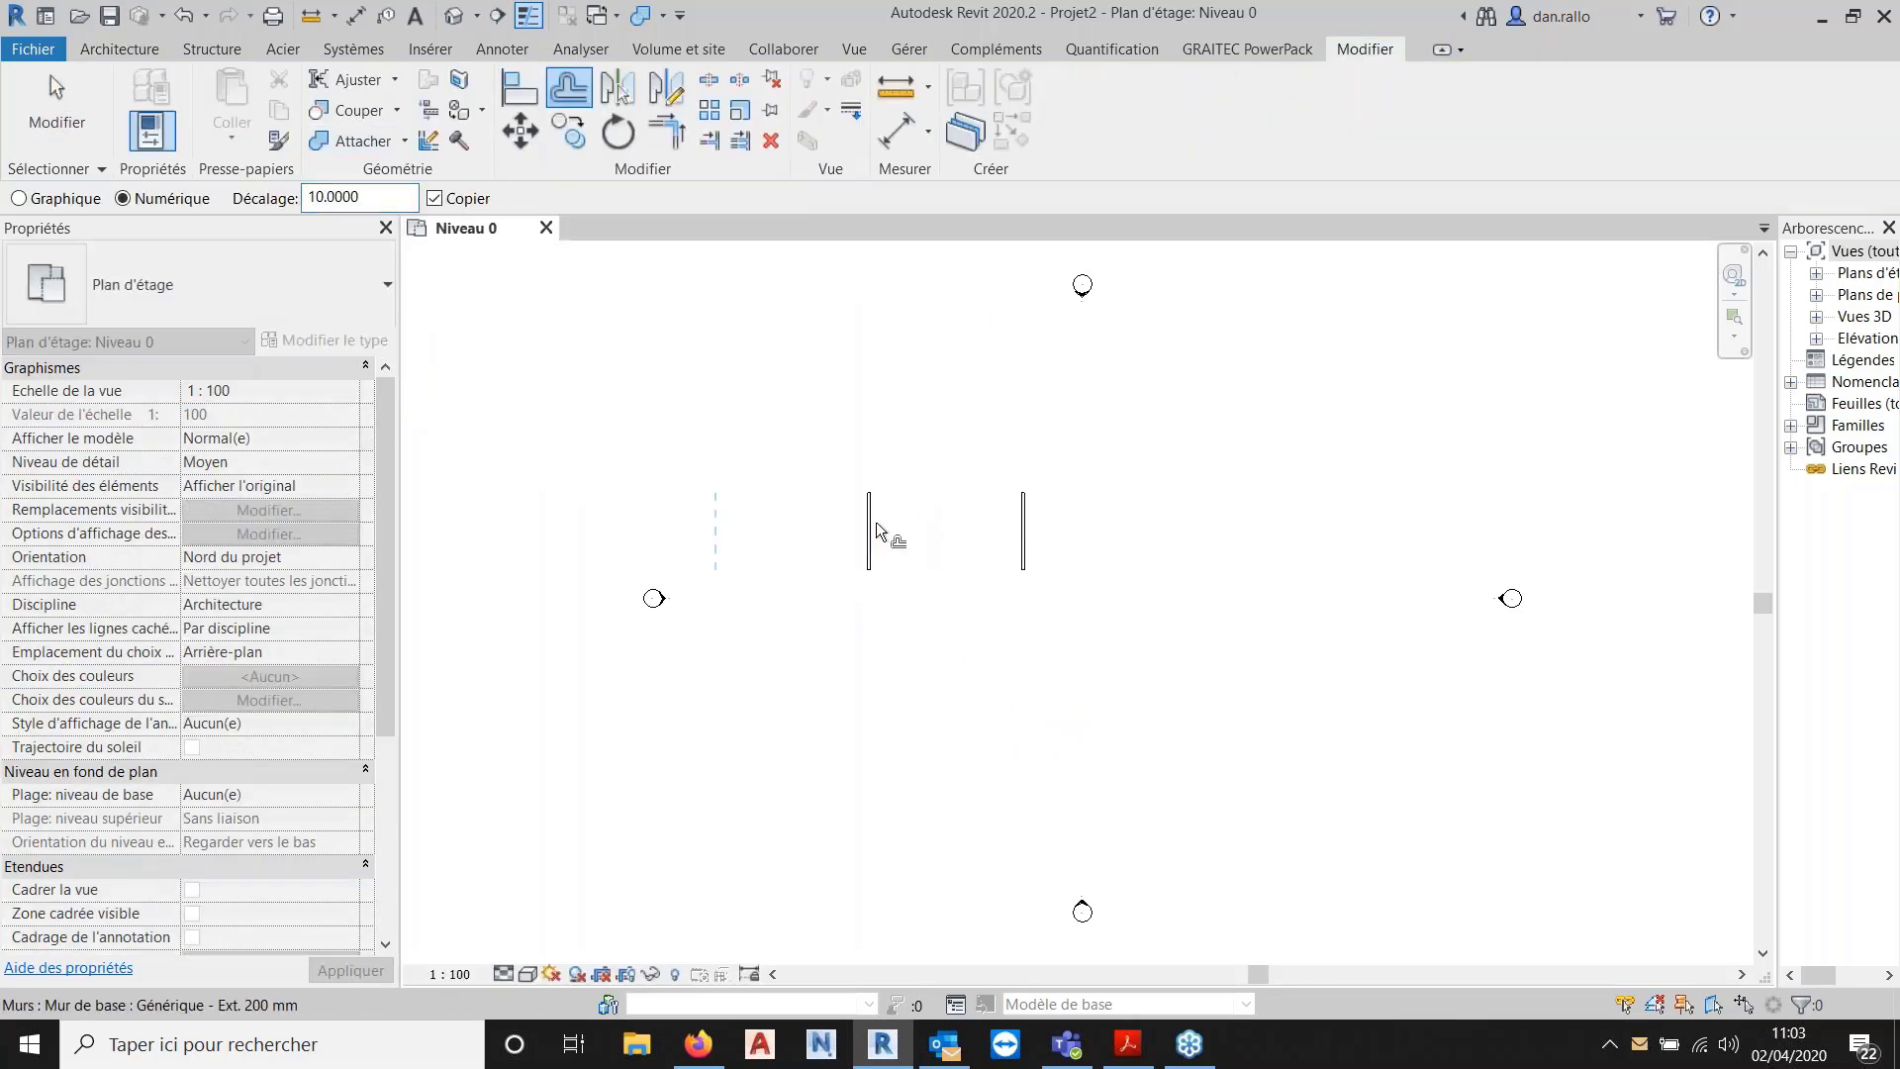
key("Escape")
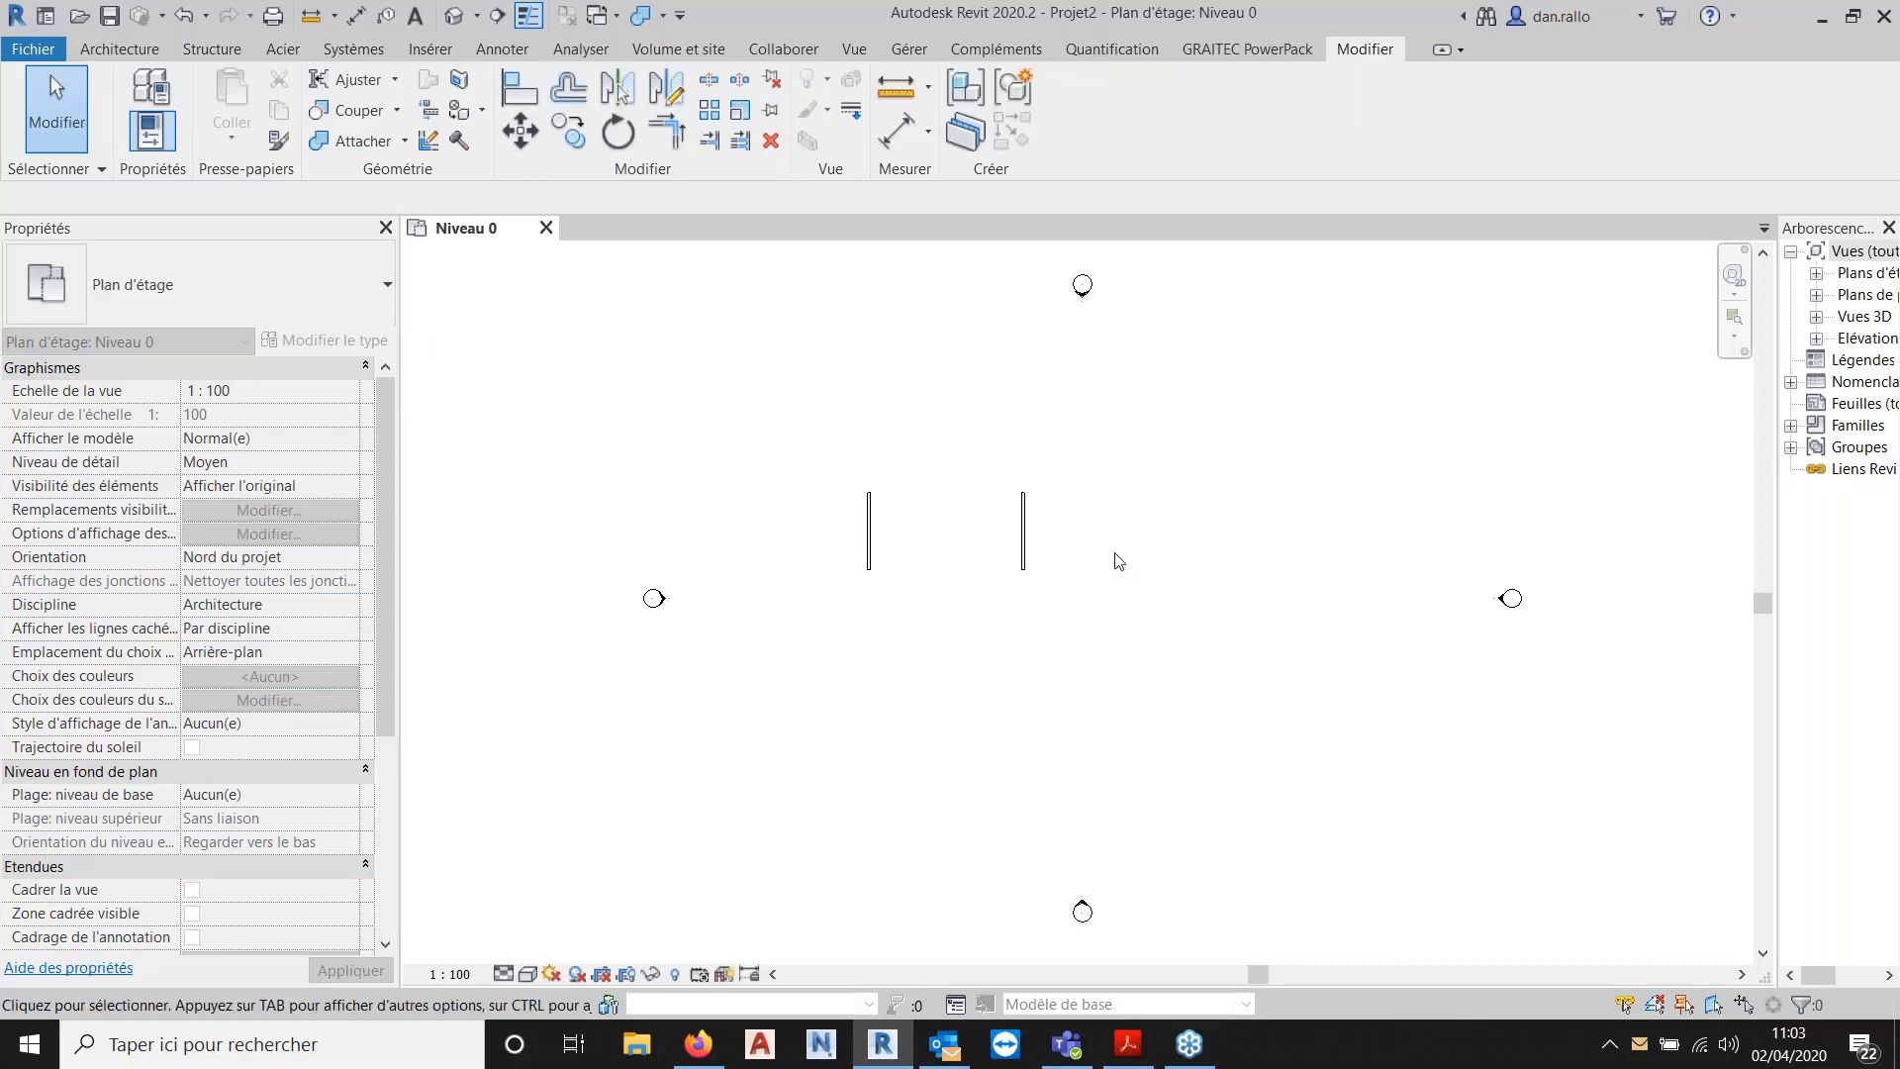
Measure the distance between the two parallel walls at their upper ends.
scroll(1115, 555, "up", 3)
left_click(914, 535)
middle_click_drag(993, 682, 1053, 704)
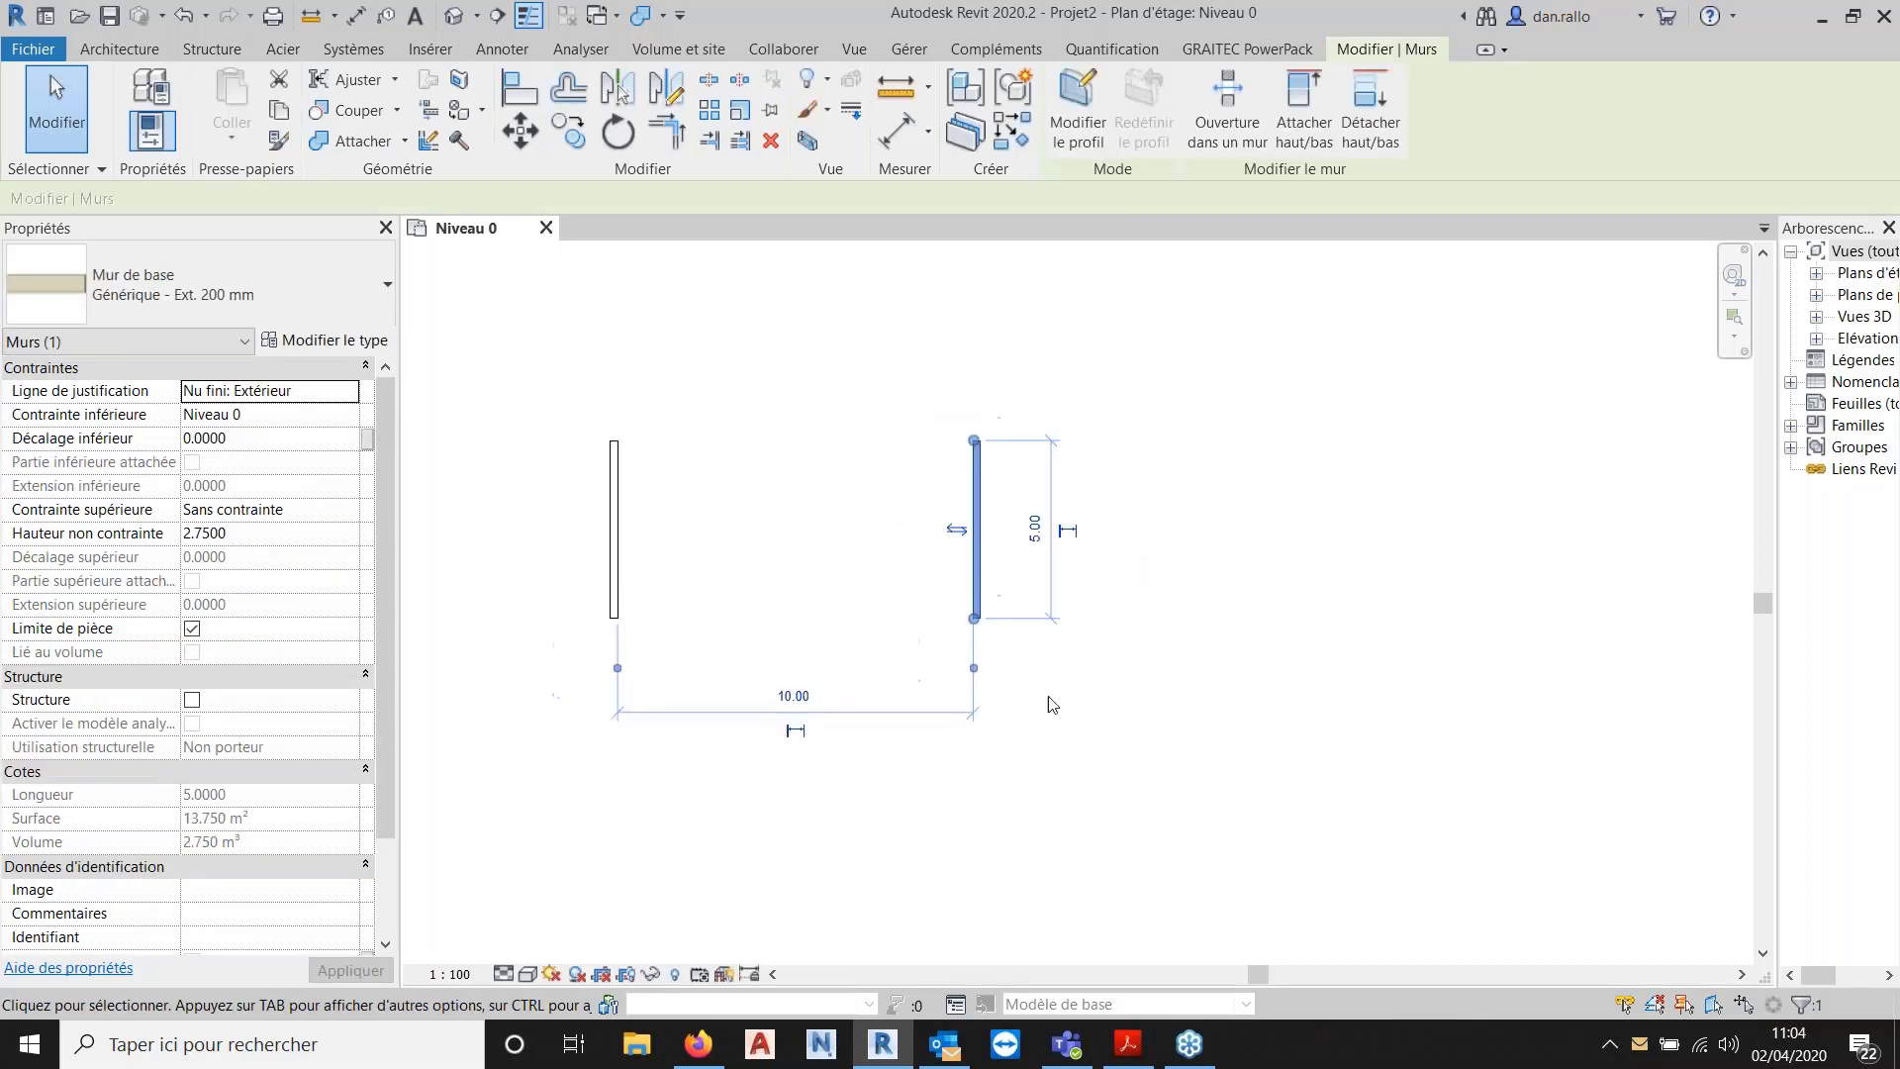
left_click(750, 270)
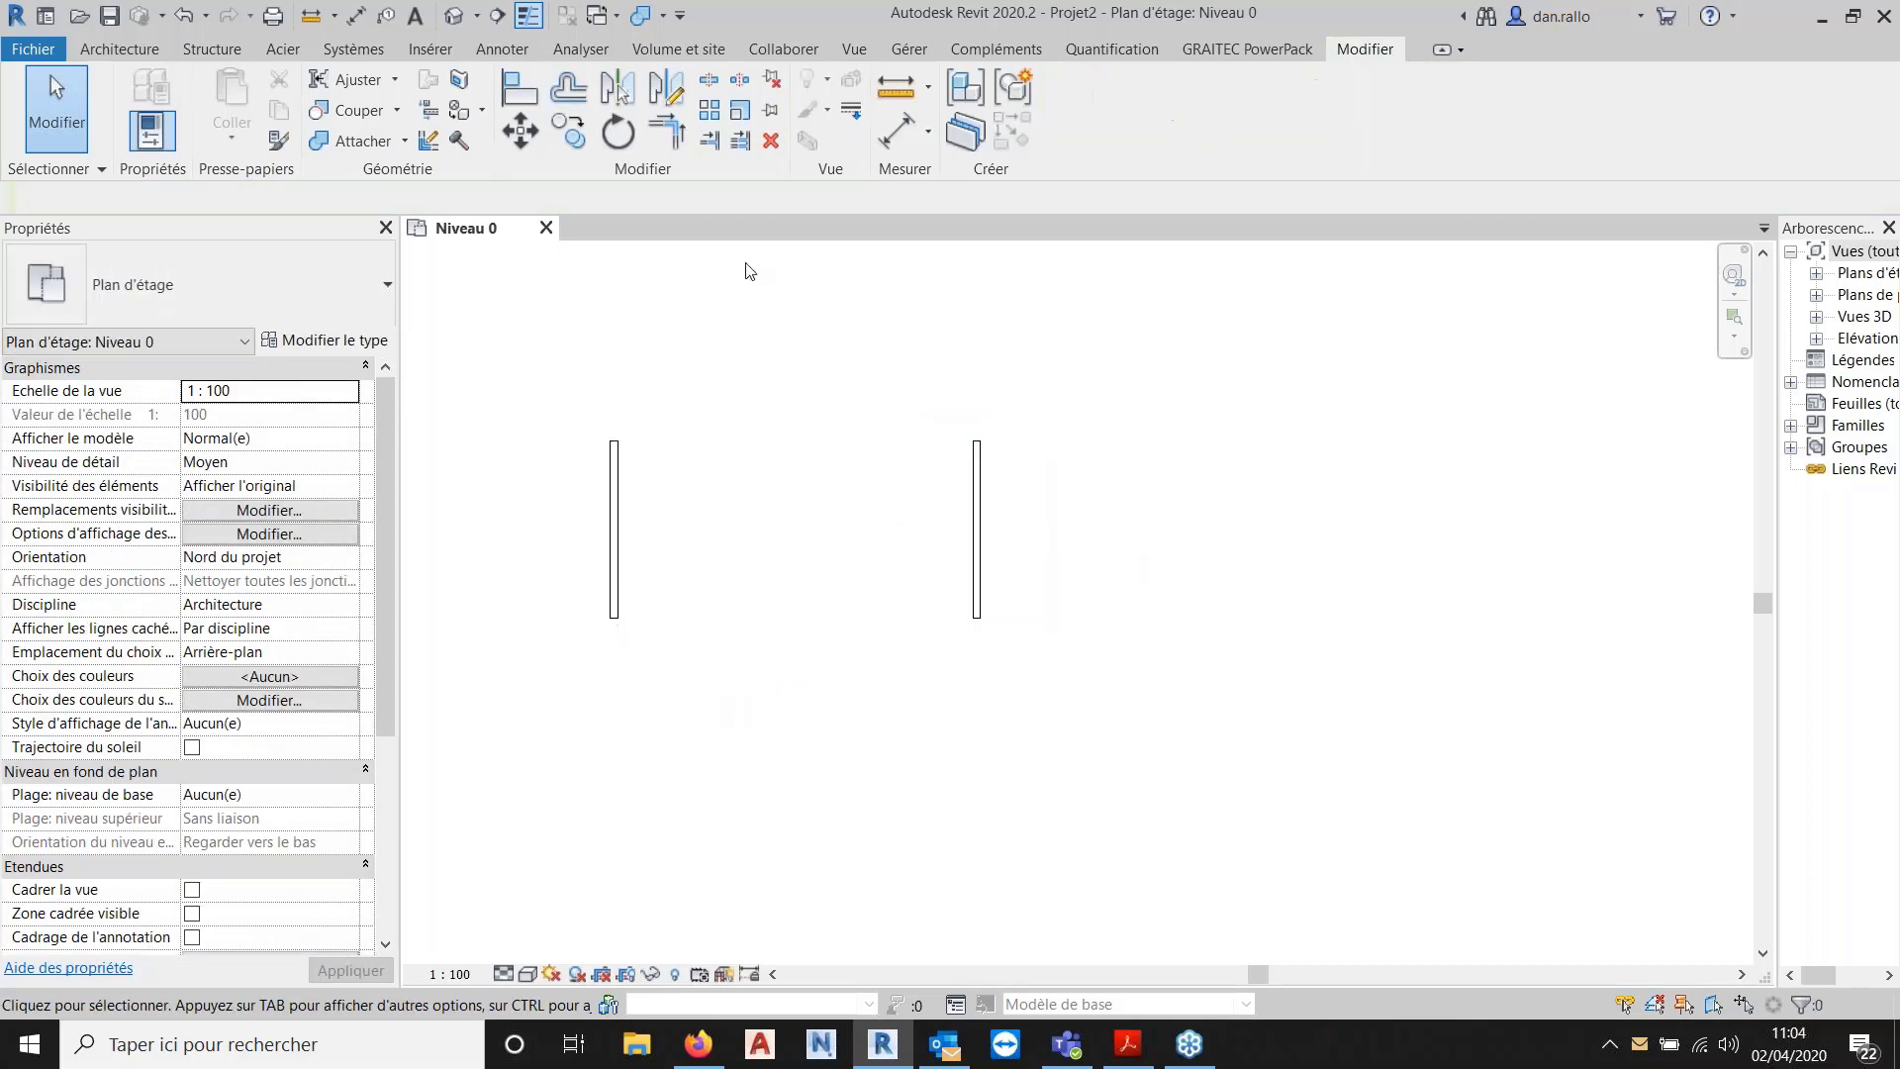
left_click(313, 24)
left_click(615, 440)
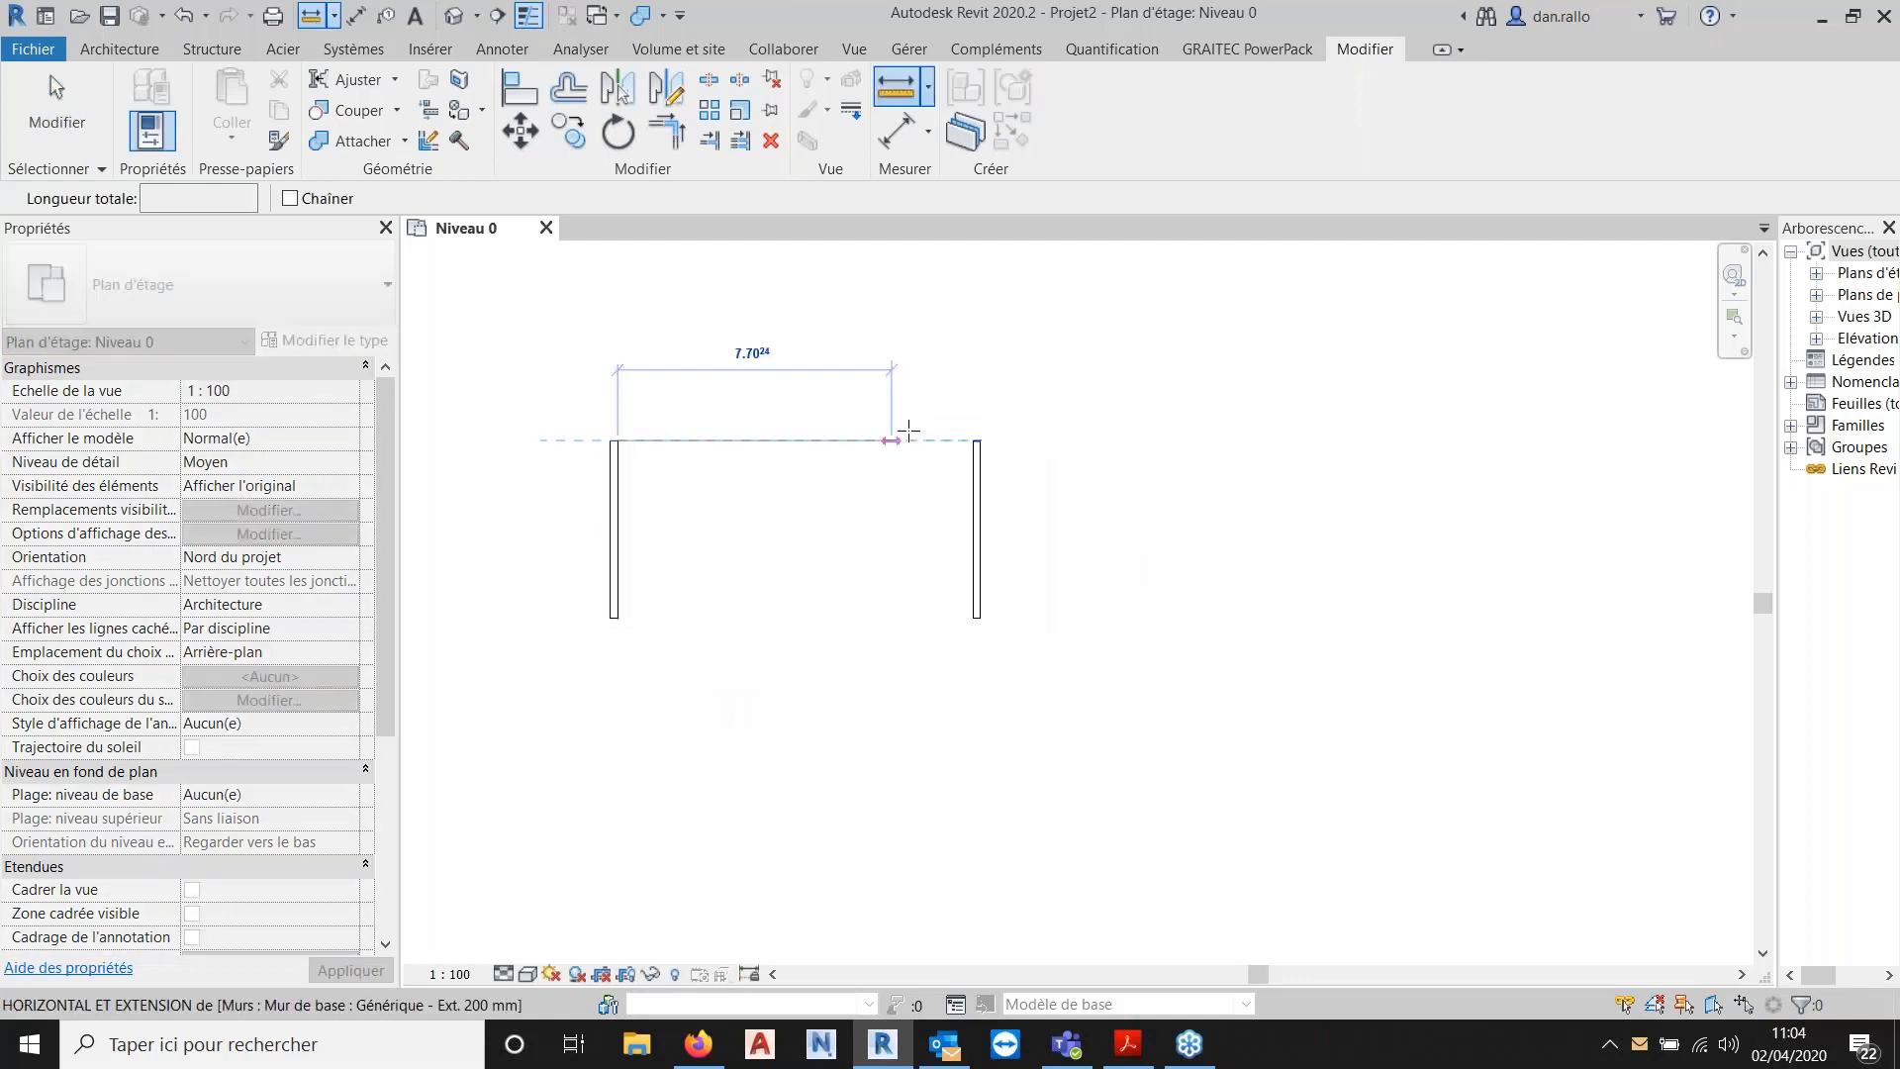
left_click(975, 428)
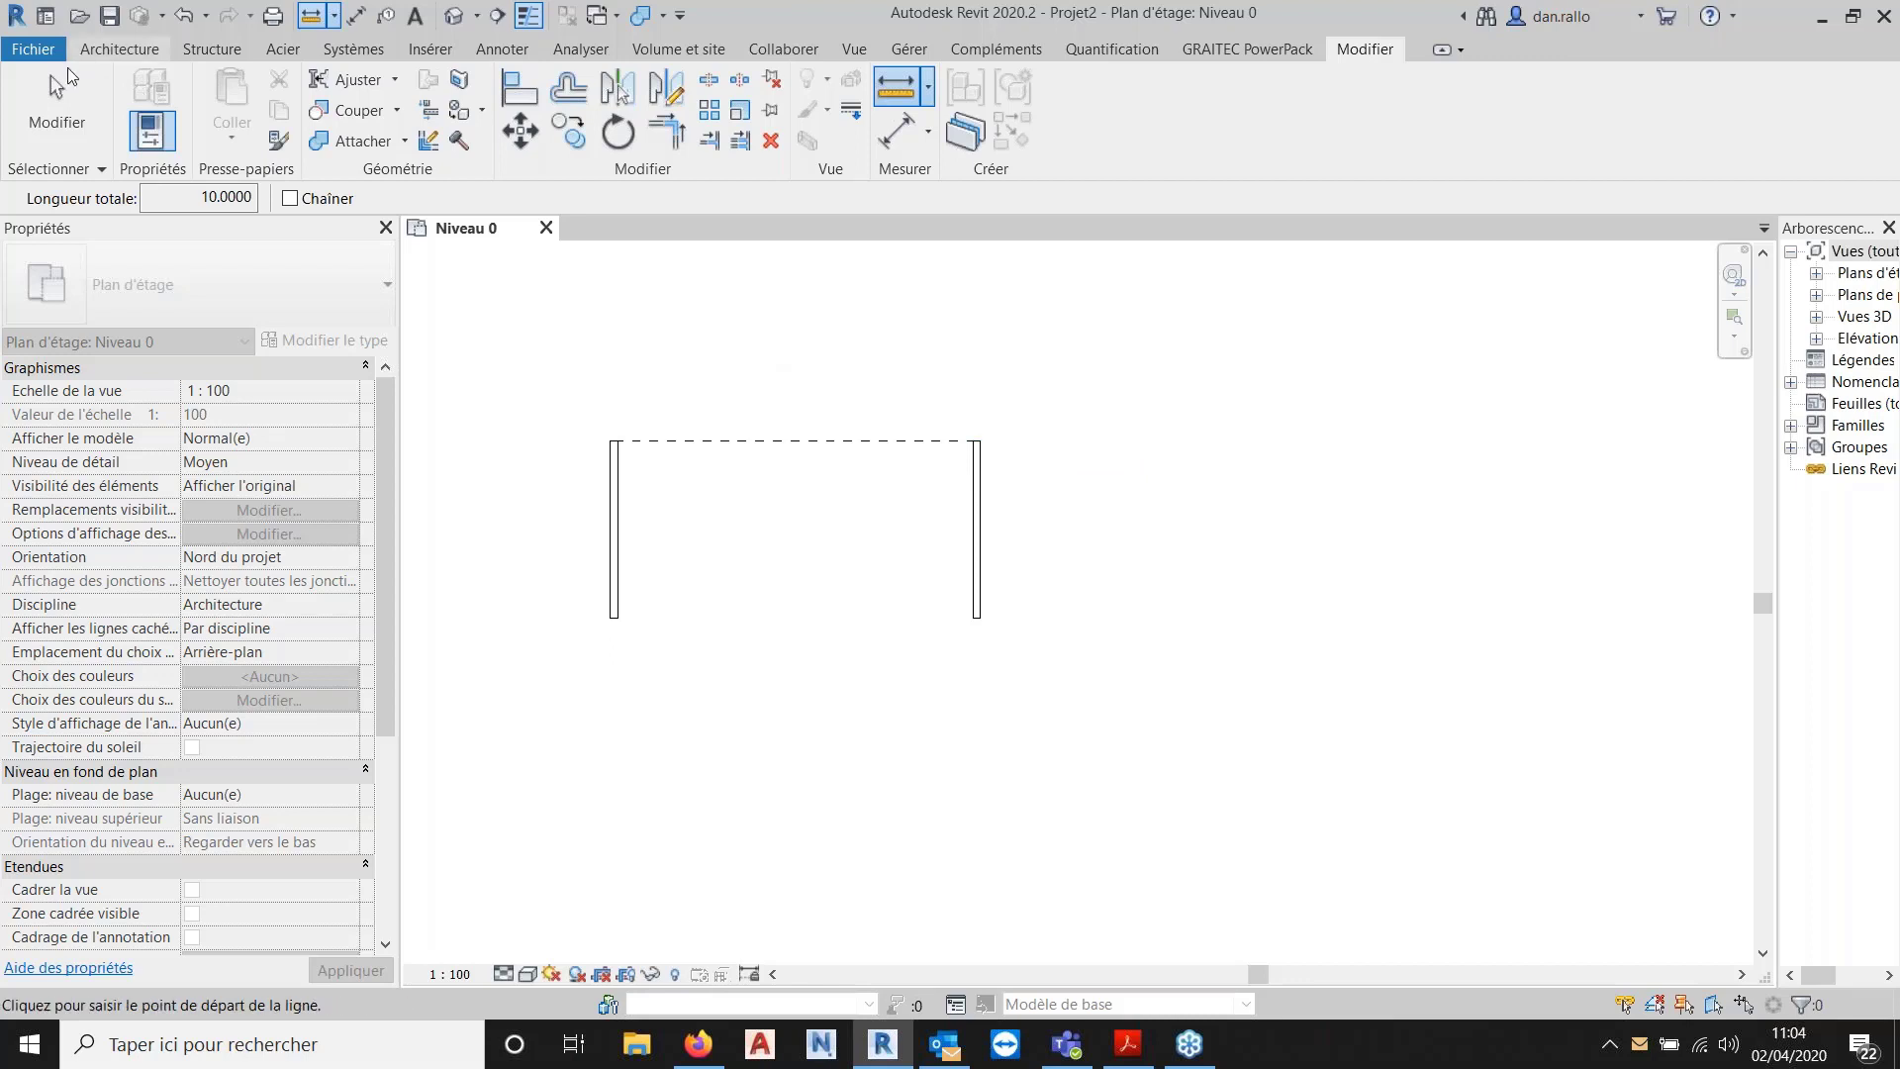
left_click(64, 114)
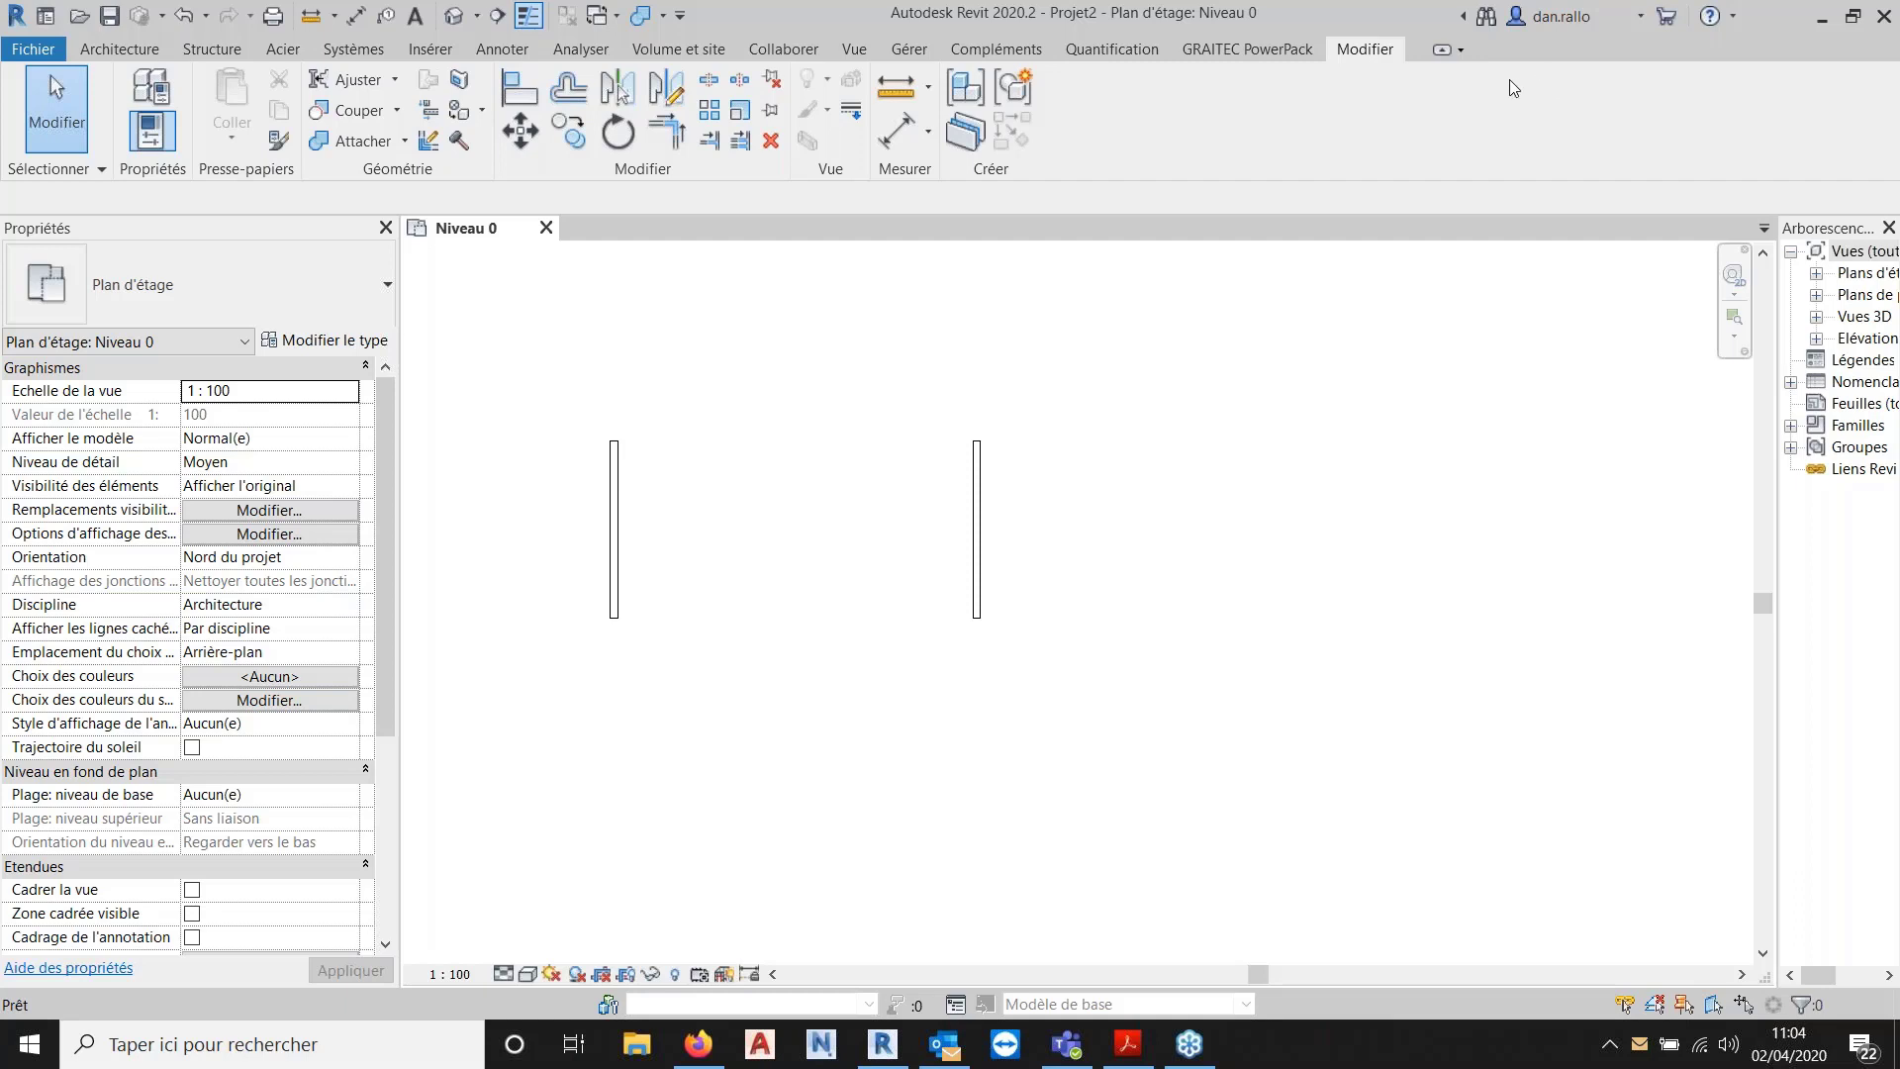
Widen the project browser and open the Elévation Sud view.
left_click(220, 57)
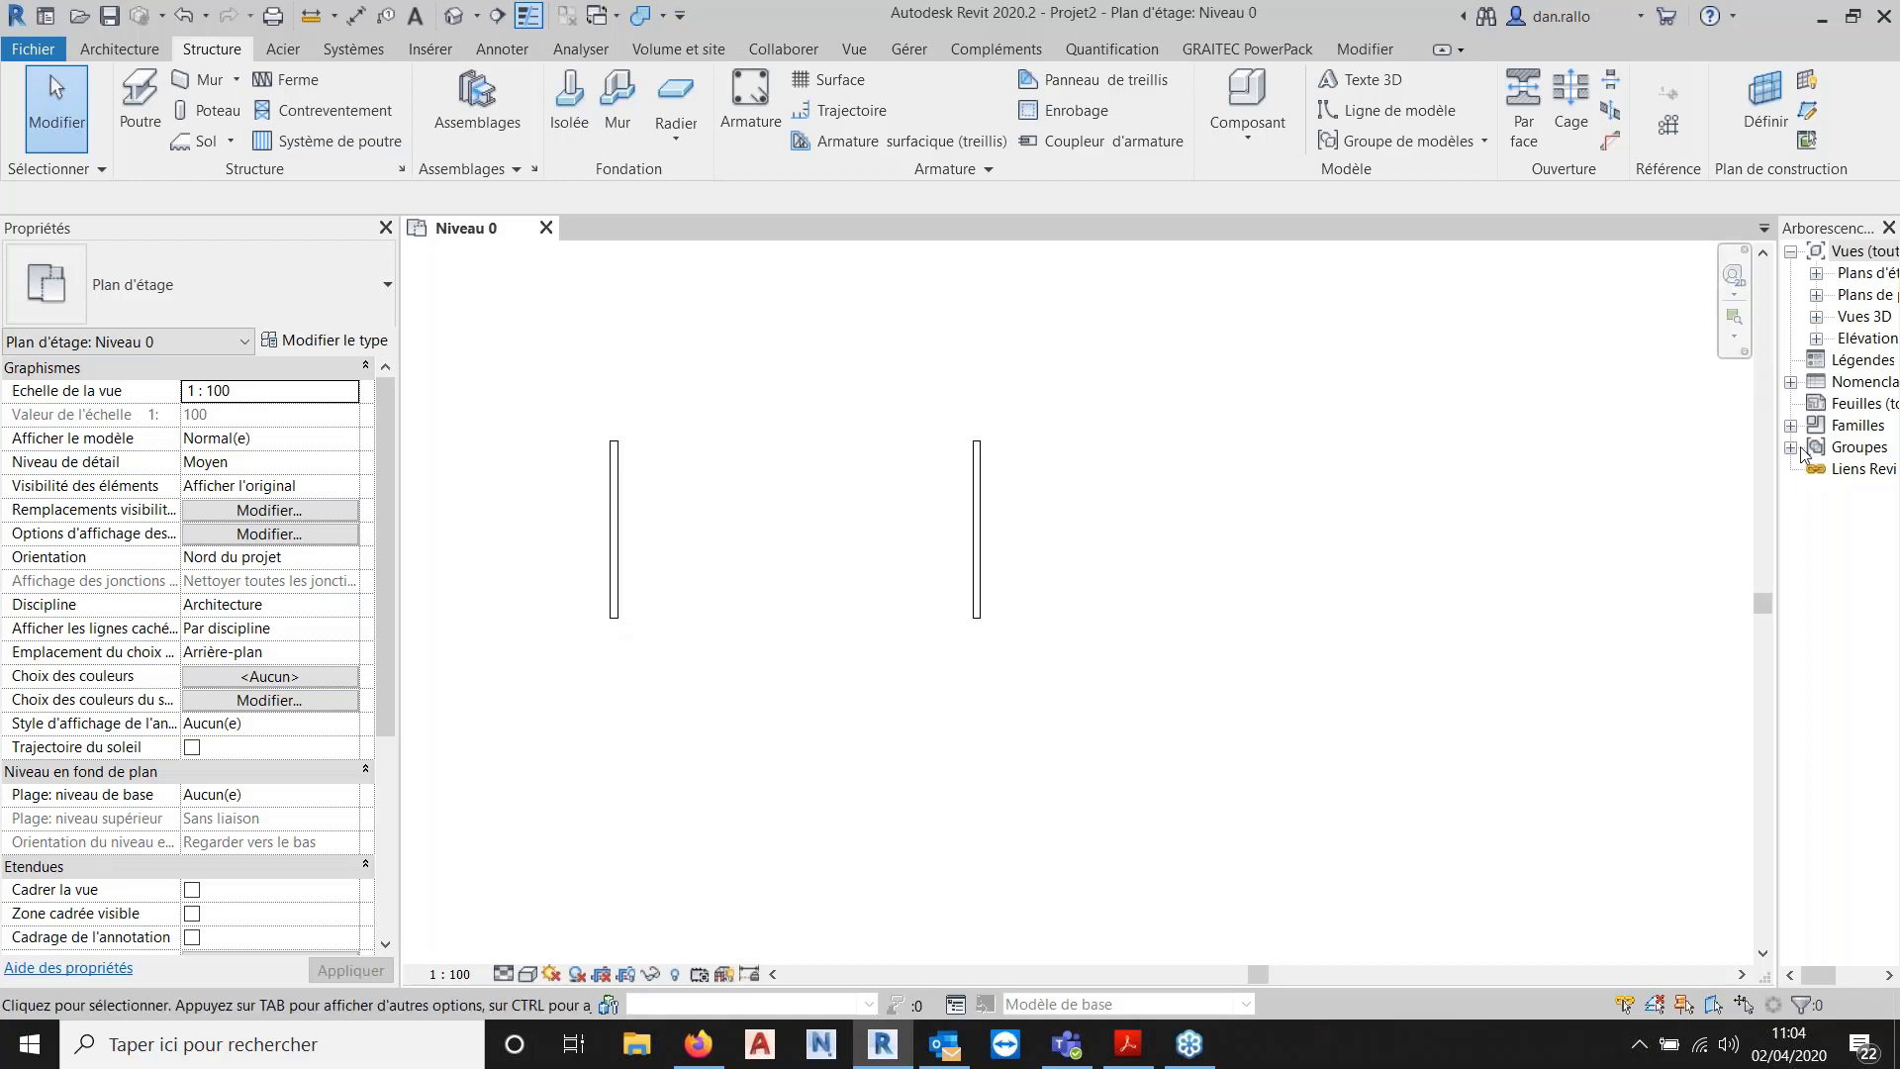
left_click(1818, 339)
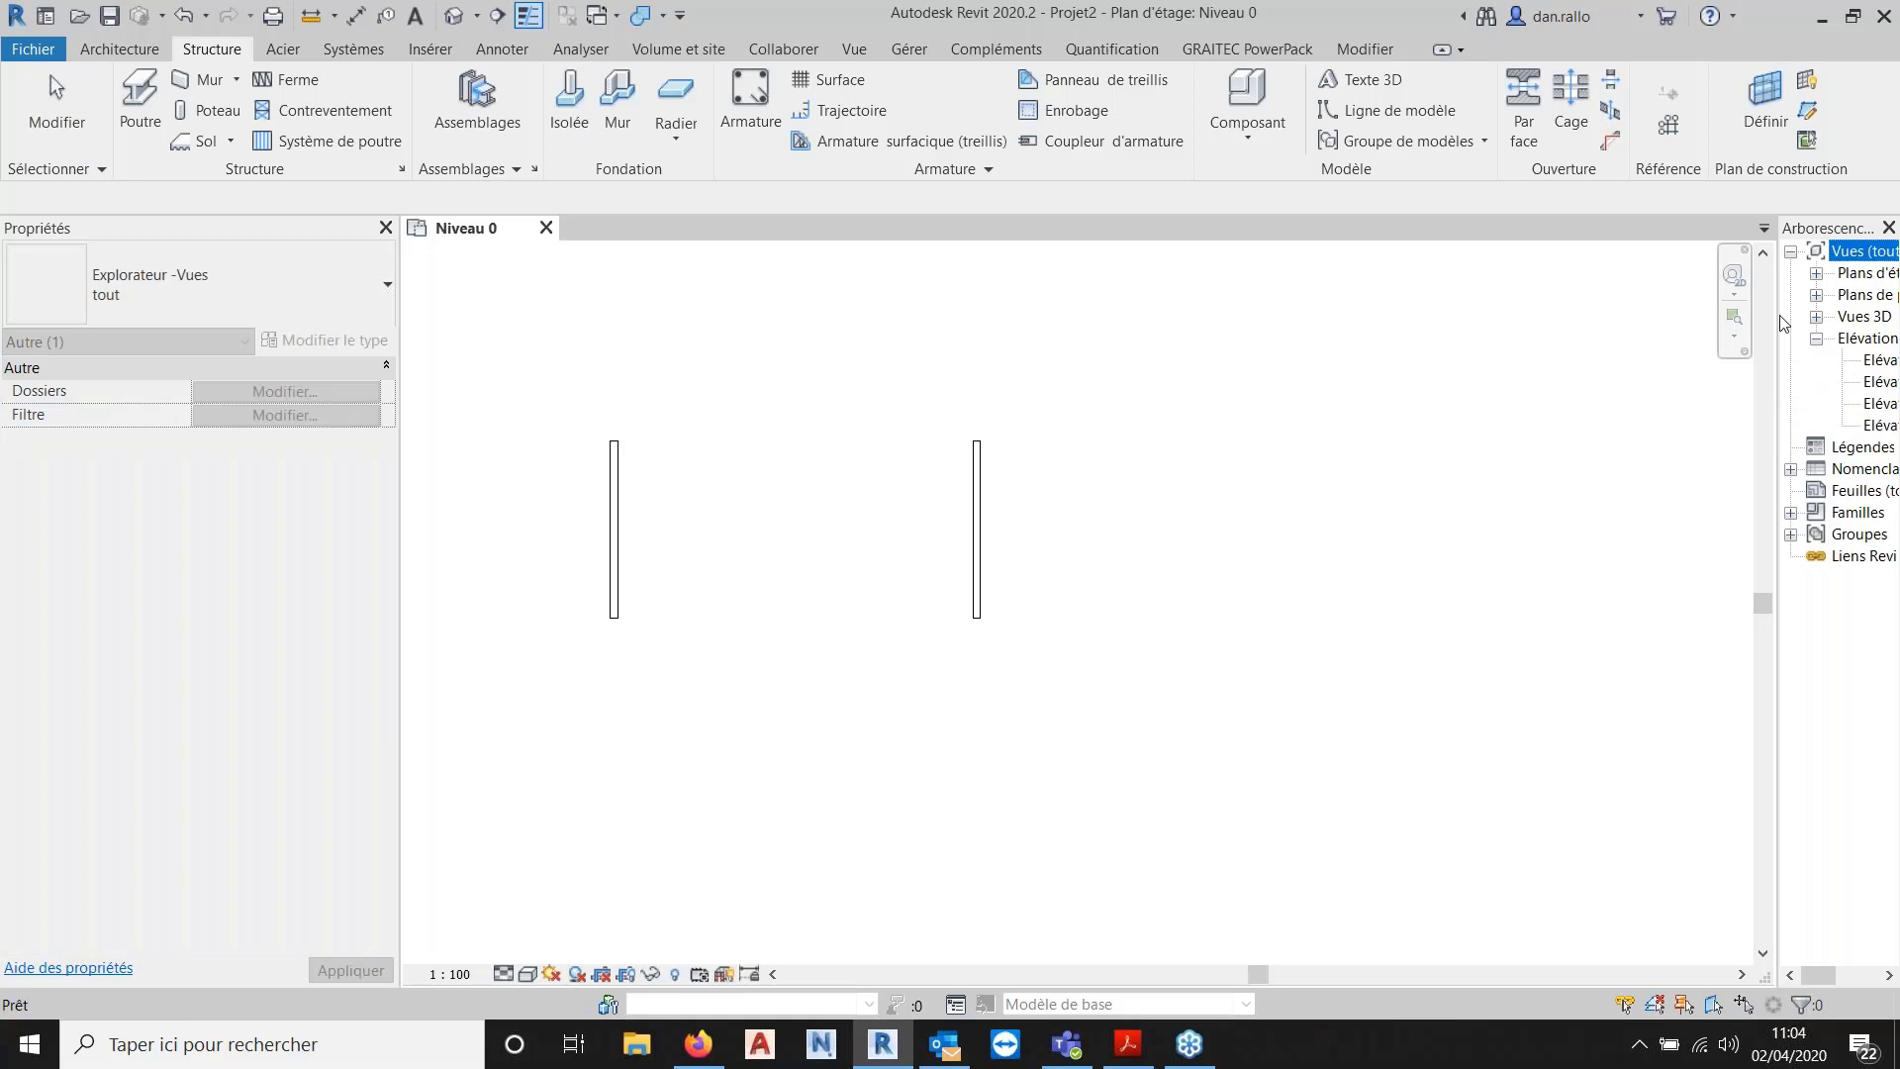
left_click_drag(1781, 323, 1654, 352)
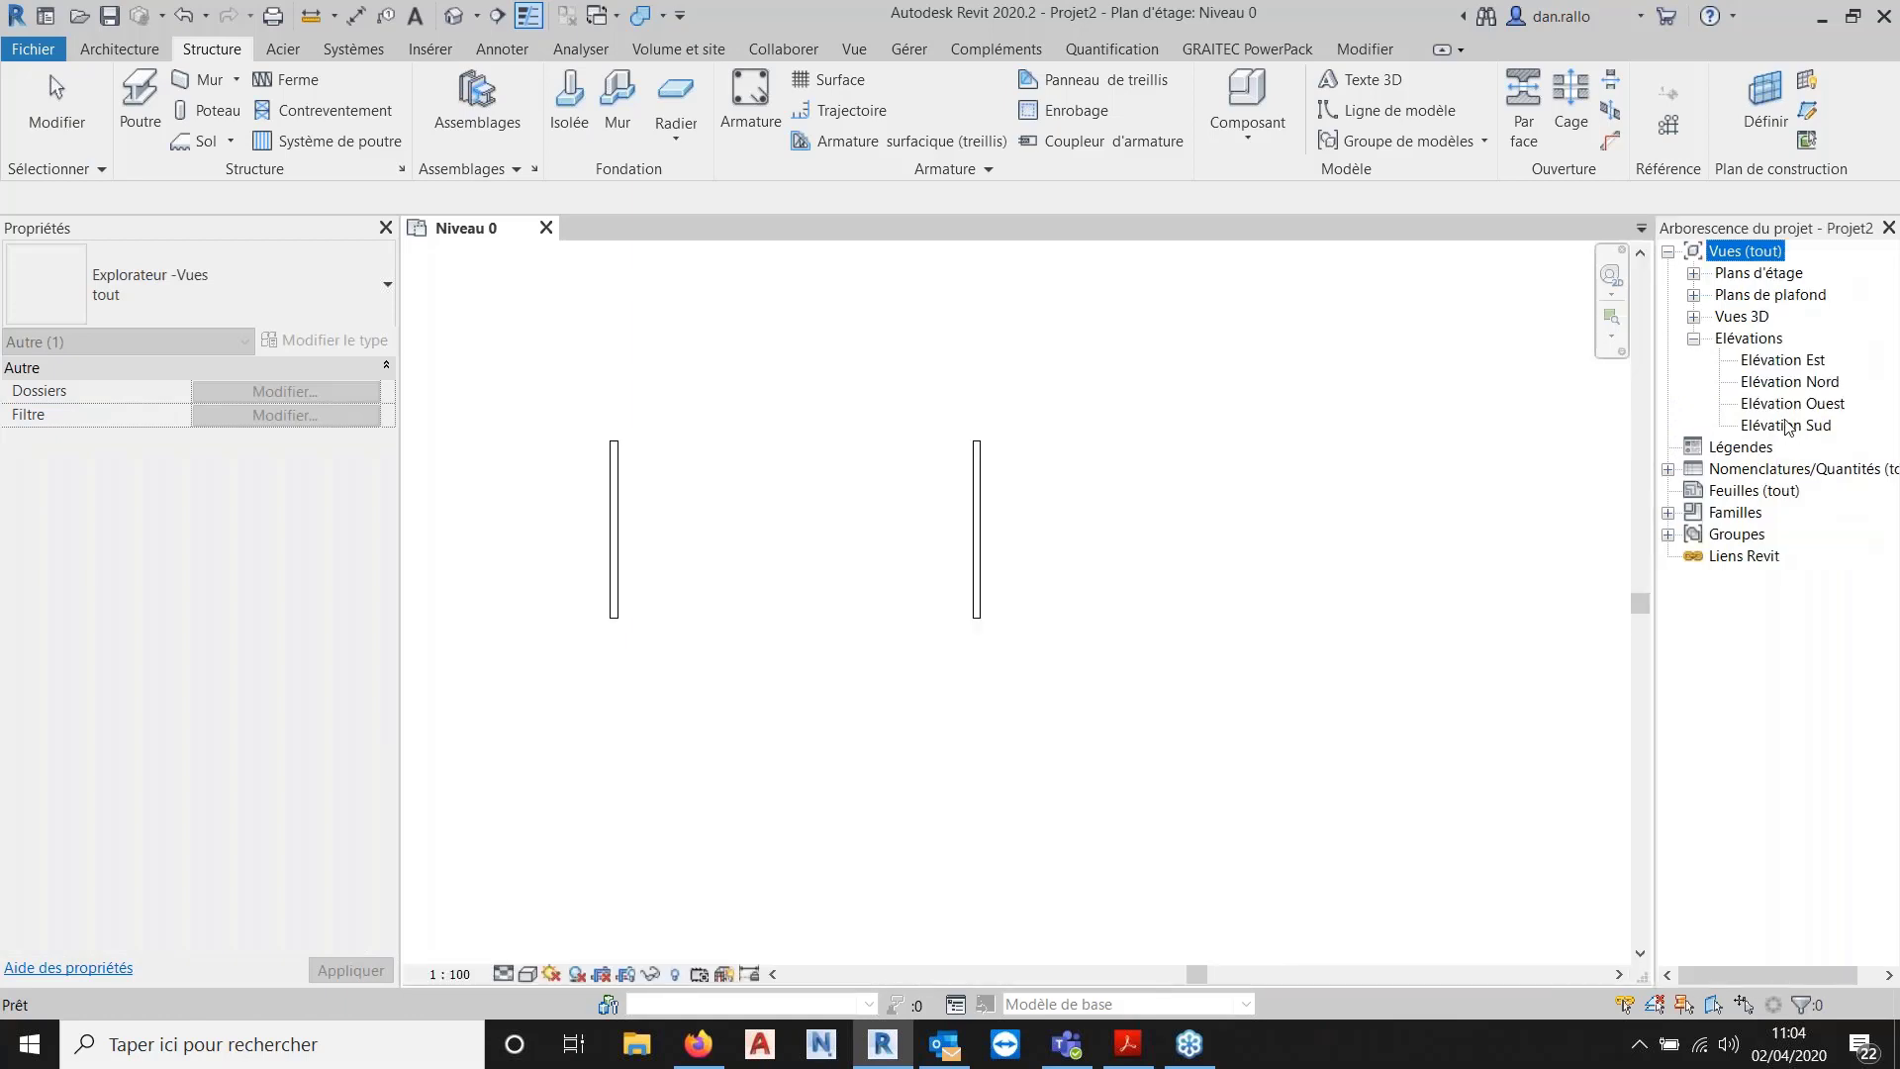
left_click(1789, 426)
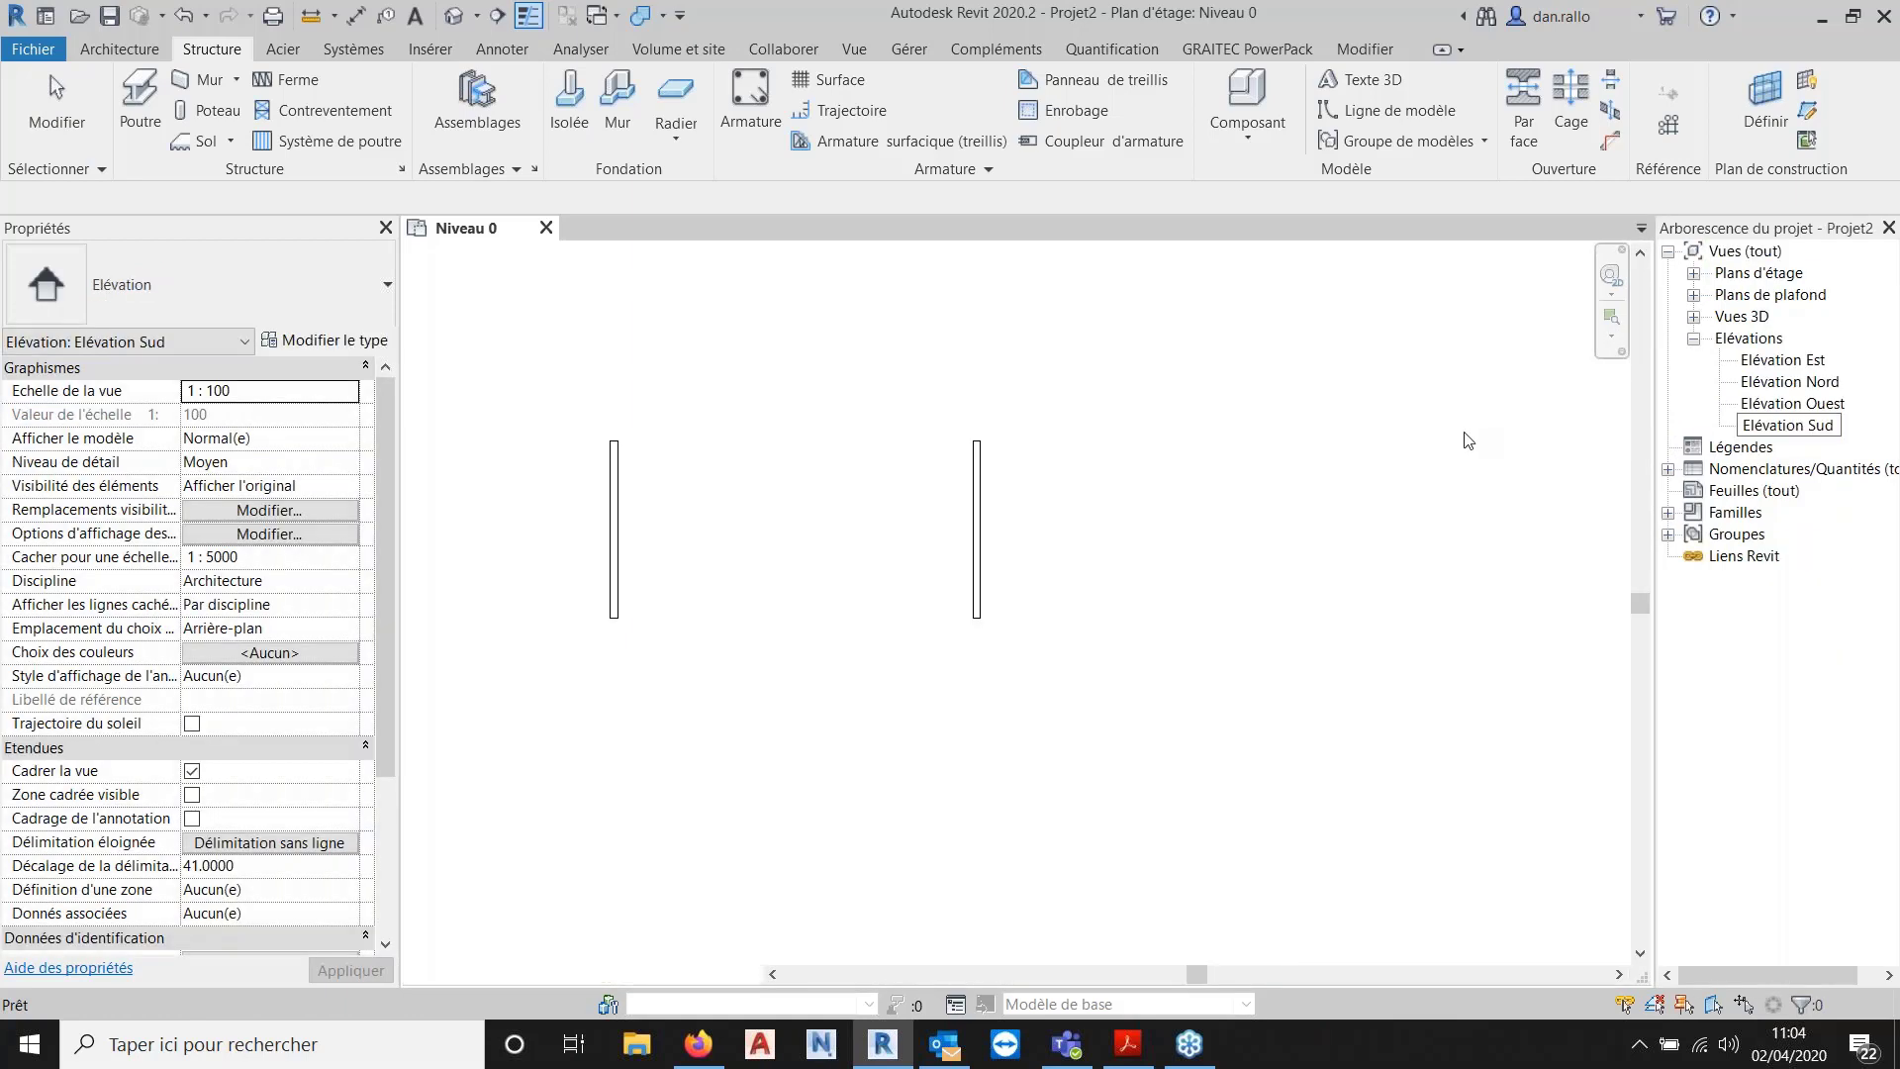
double_click(1774, 427)
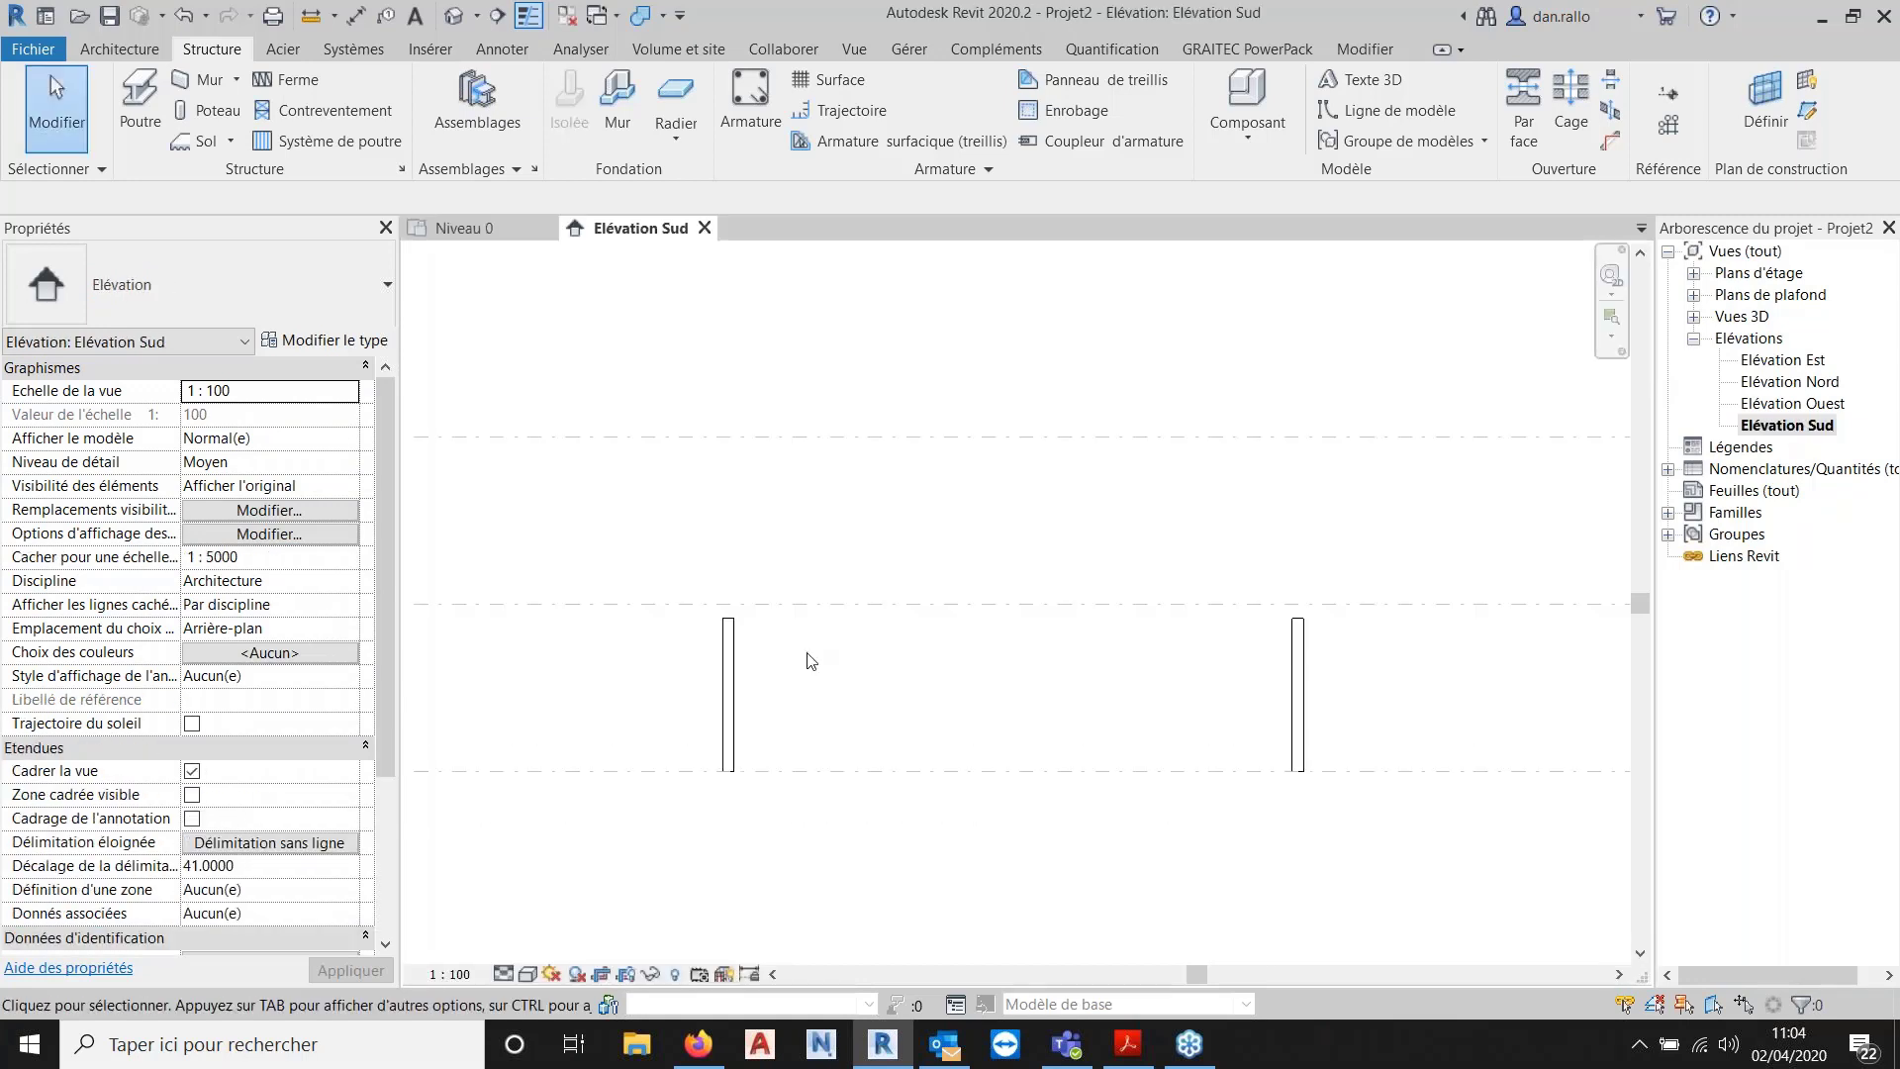
Set the top constraint of both walls to Jusqu'au niveau: Niveau 2.
left_click(1302, 697)
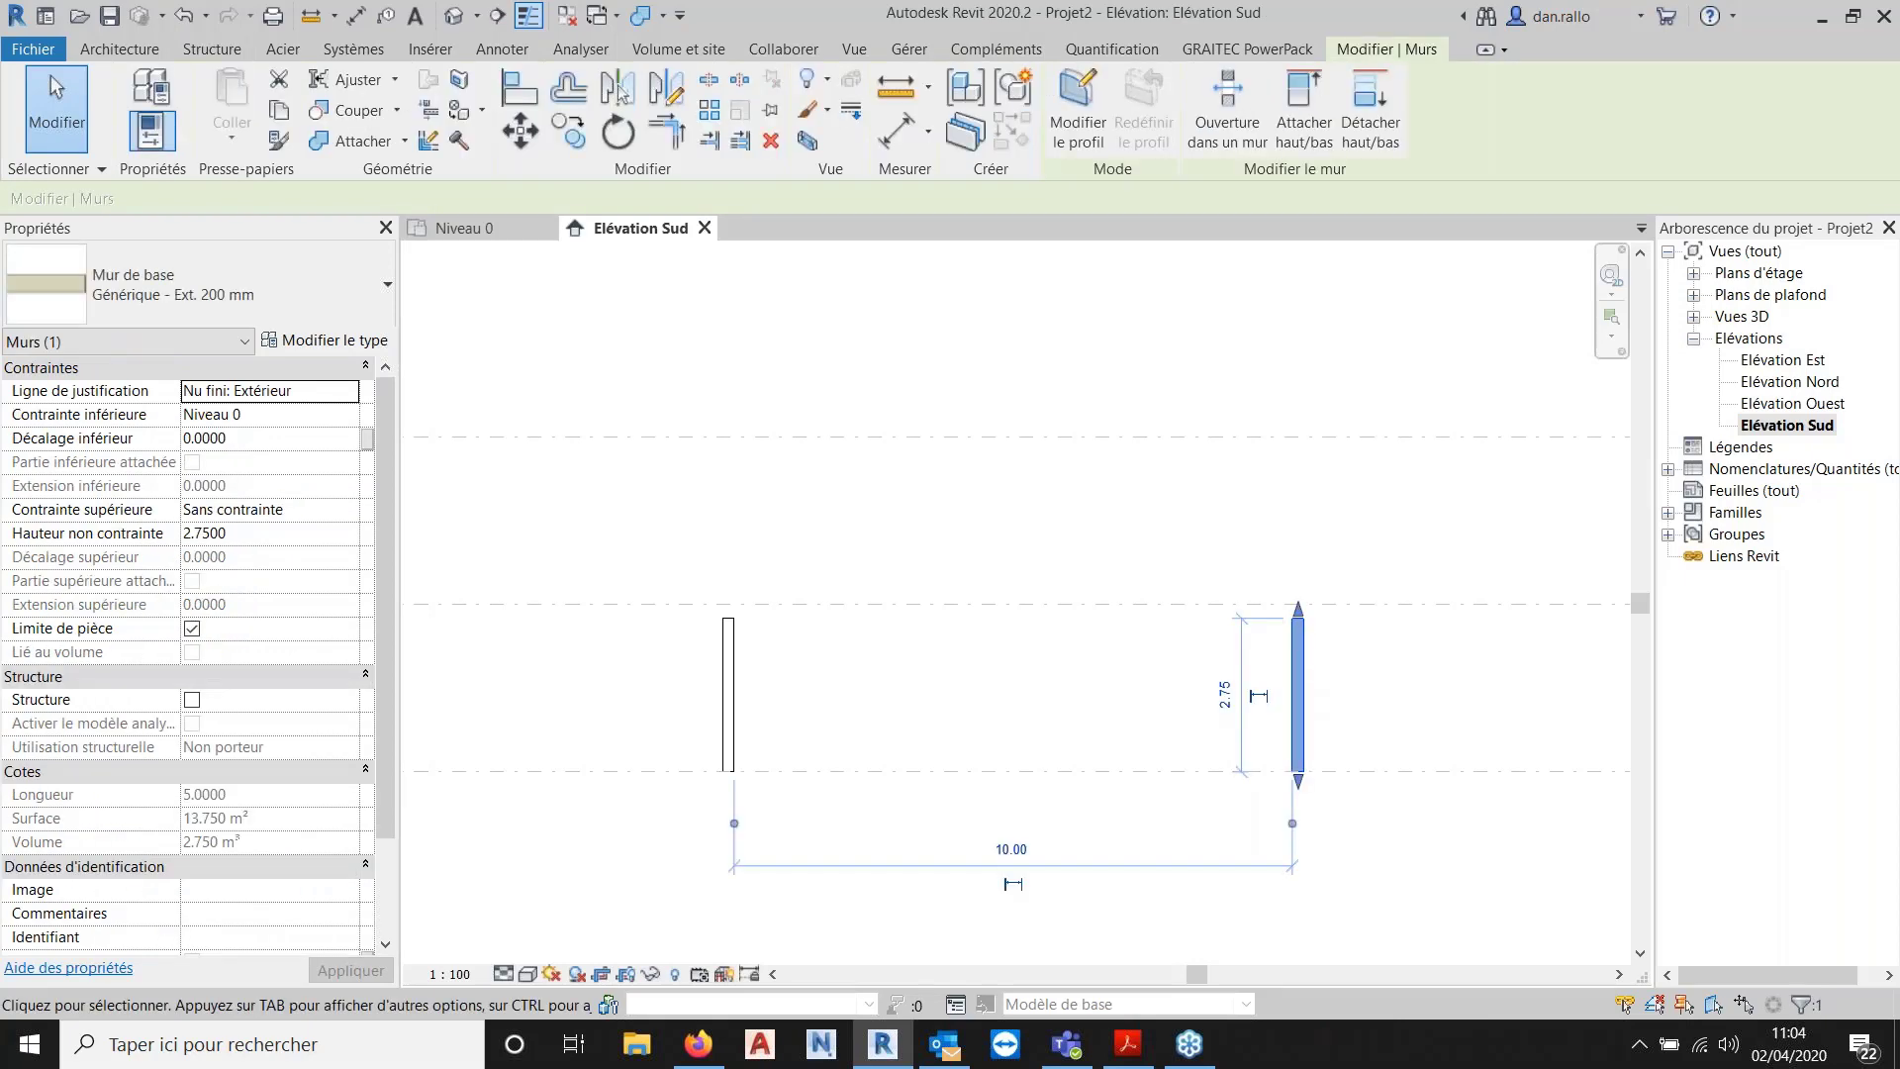
left_click(321, 509)
left_click(322, 594)
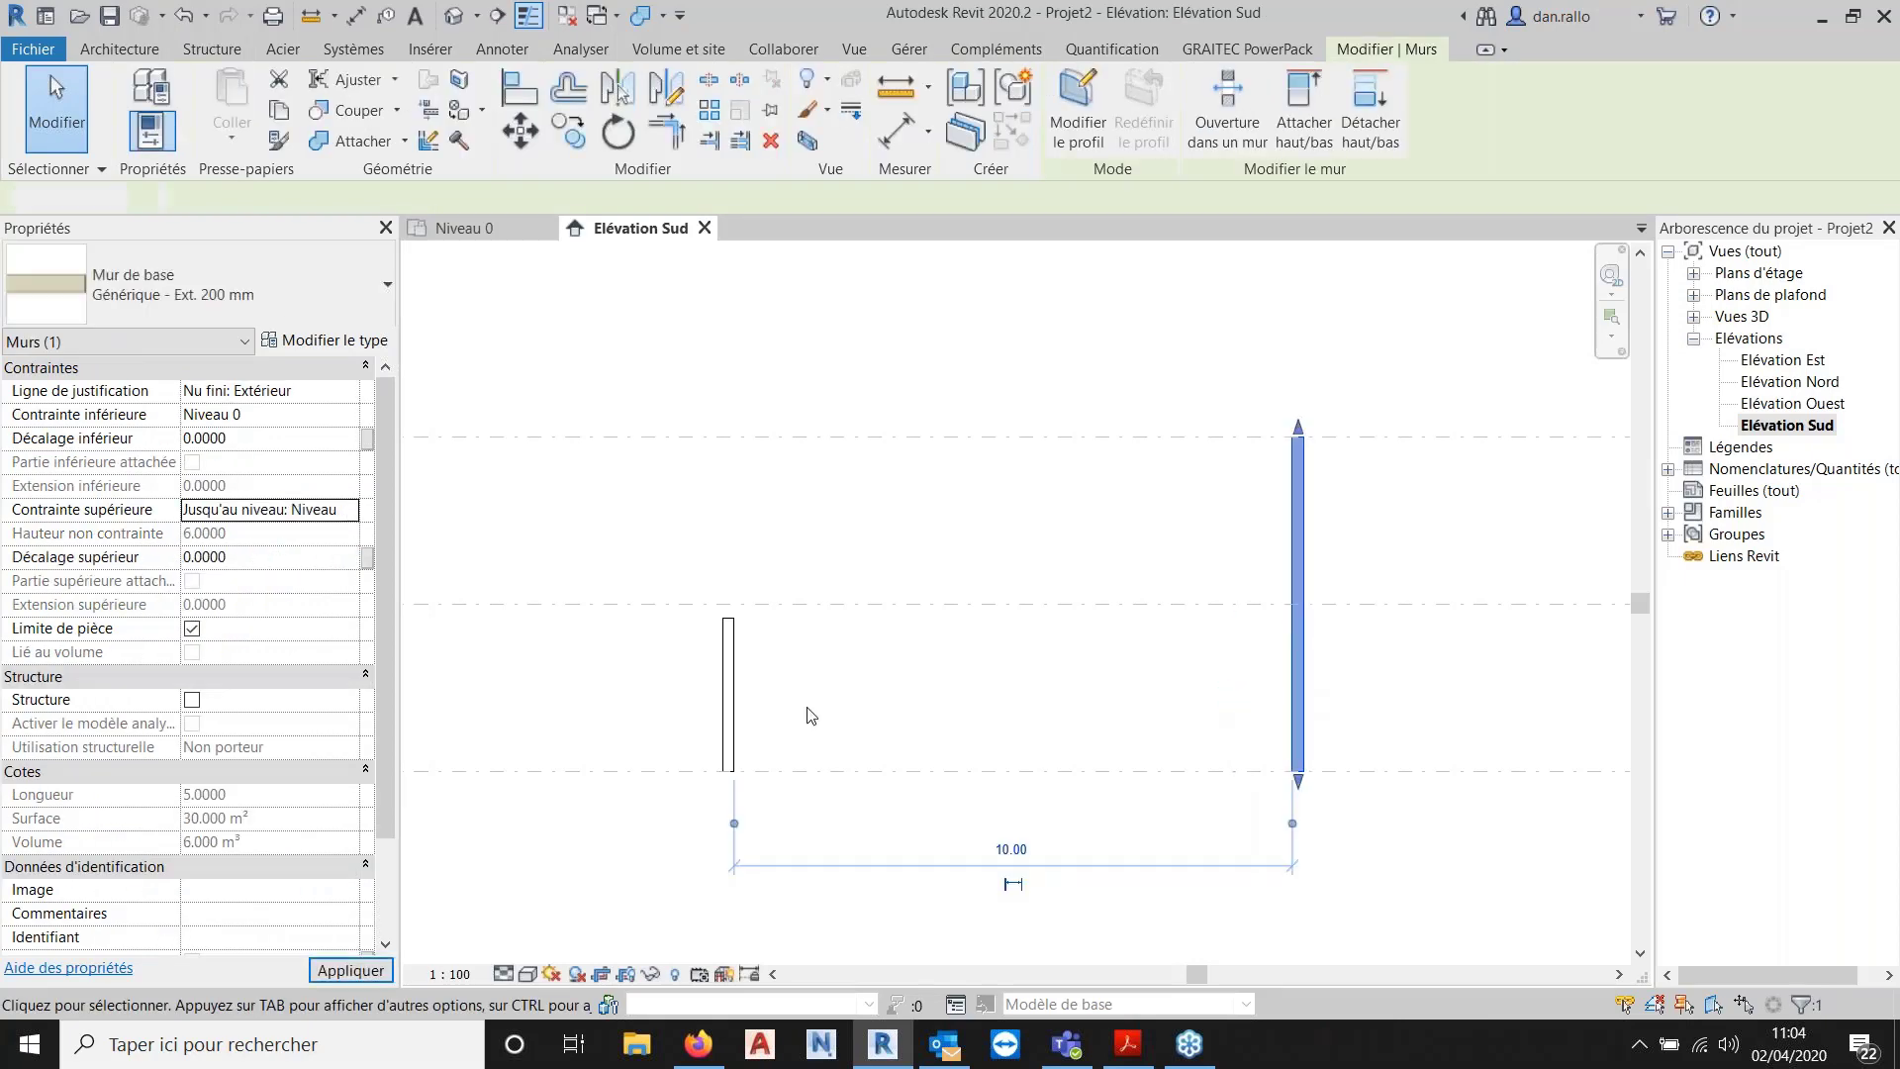
left_click(729, 692)
left_click(322, 509)
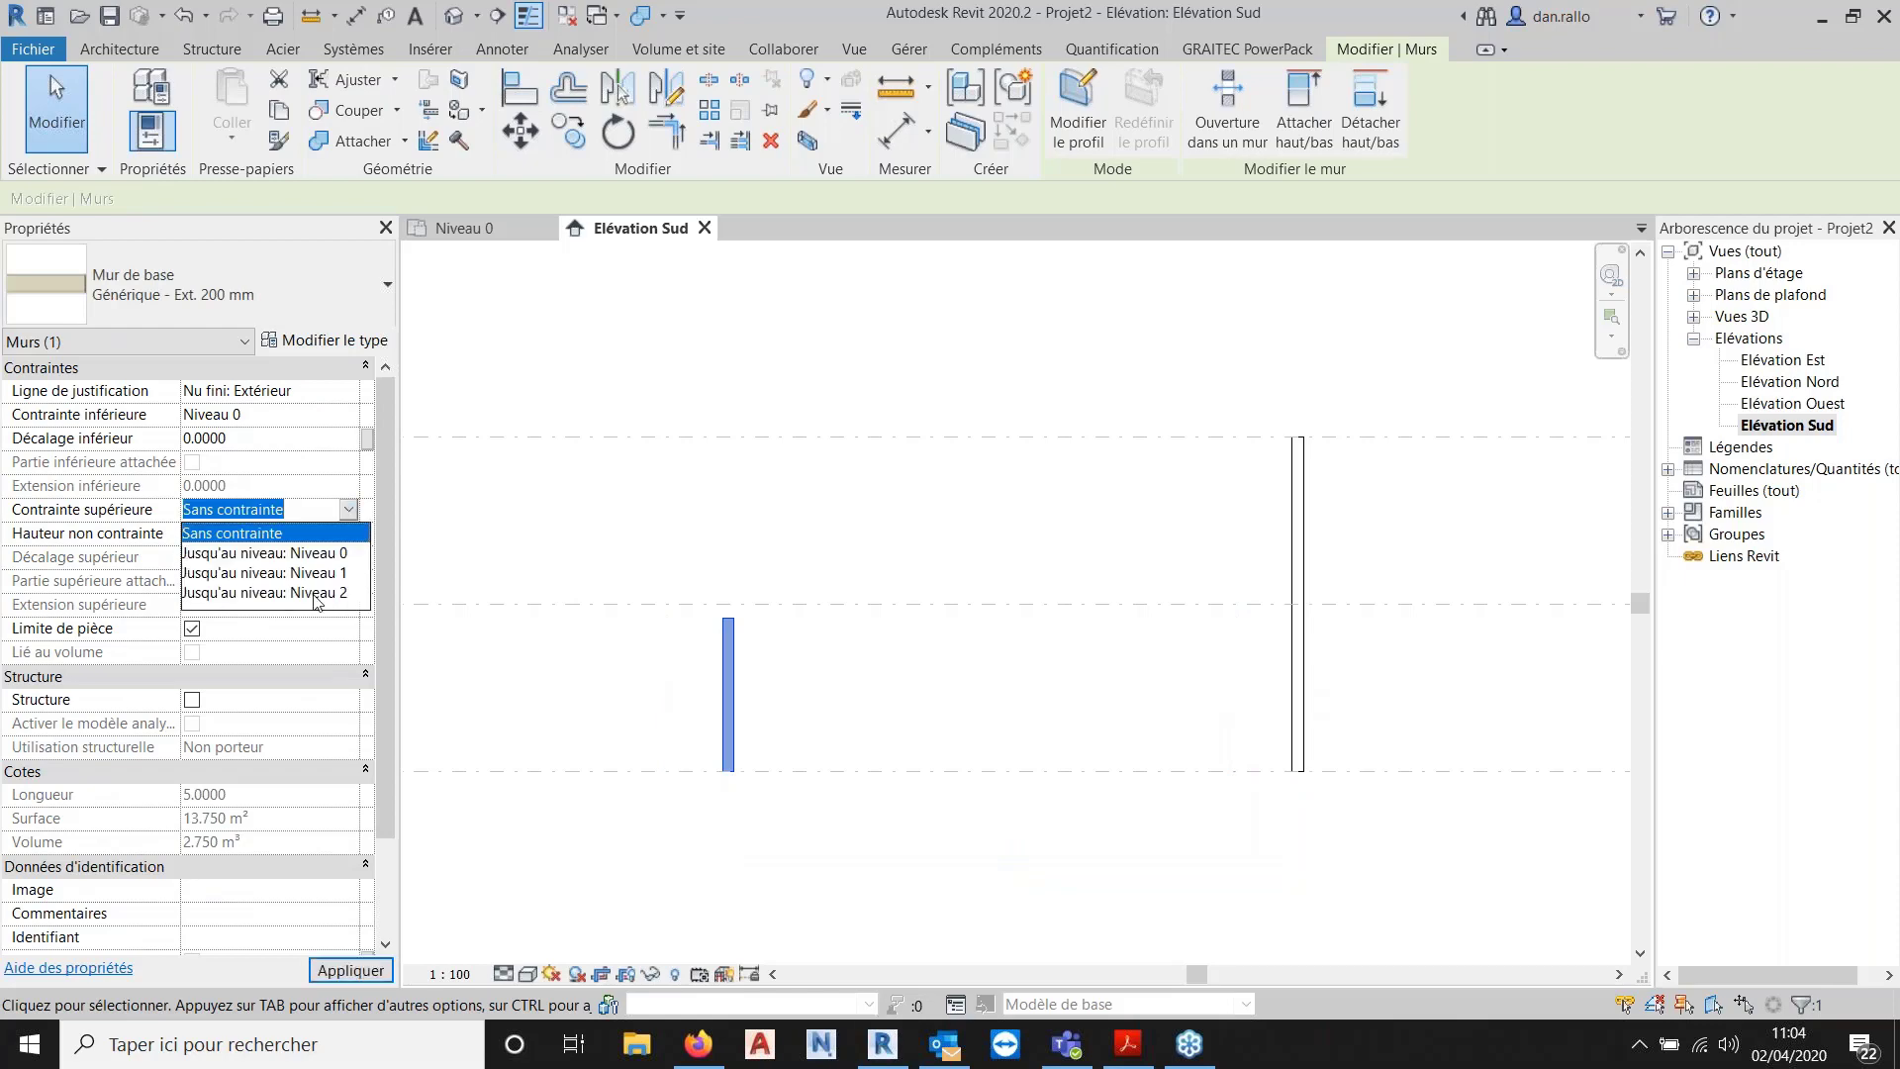
left_click(322, 596)
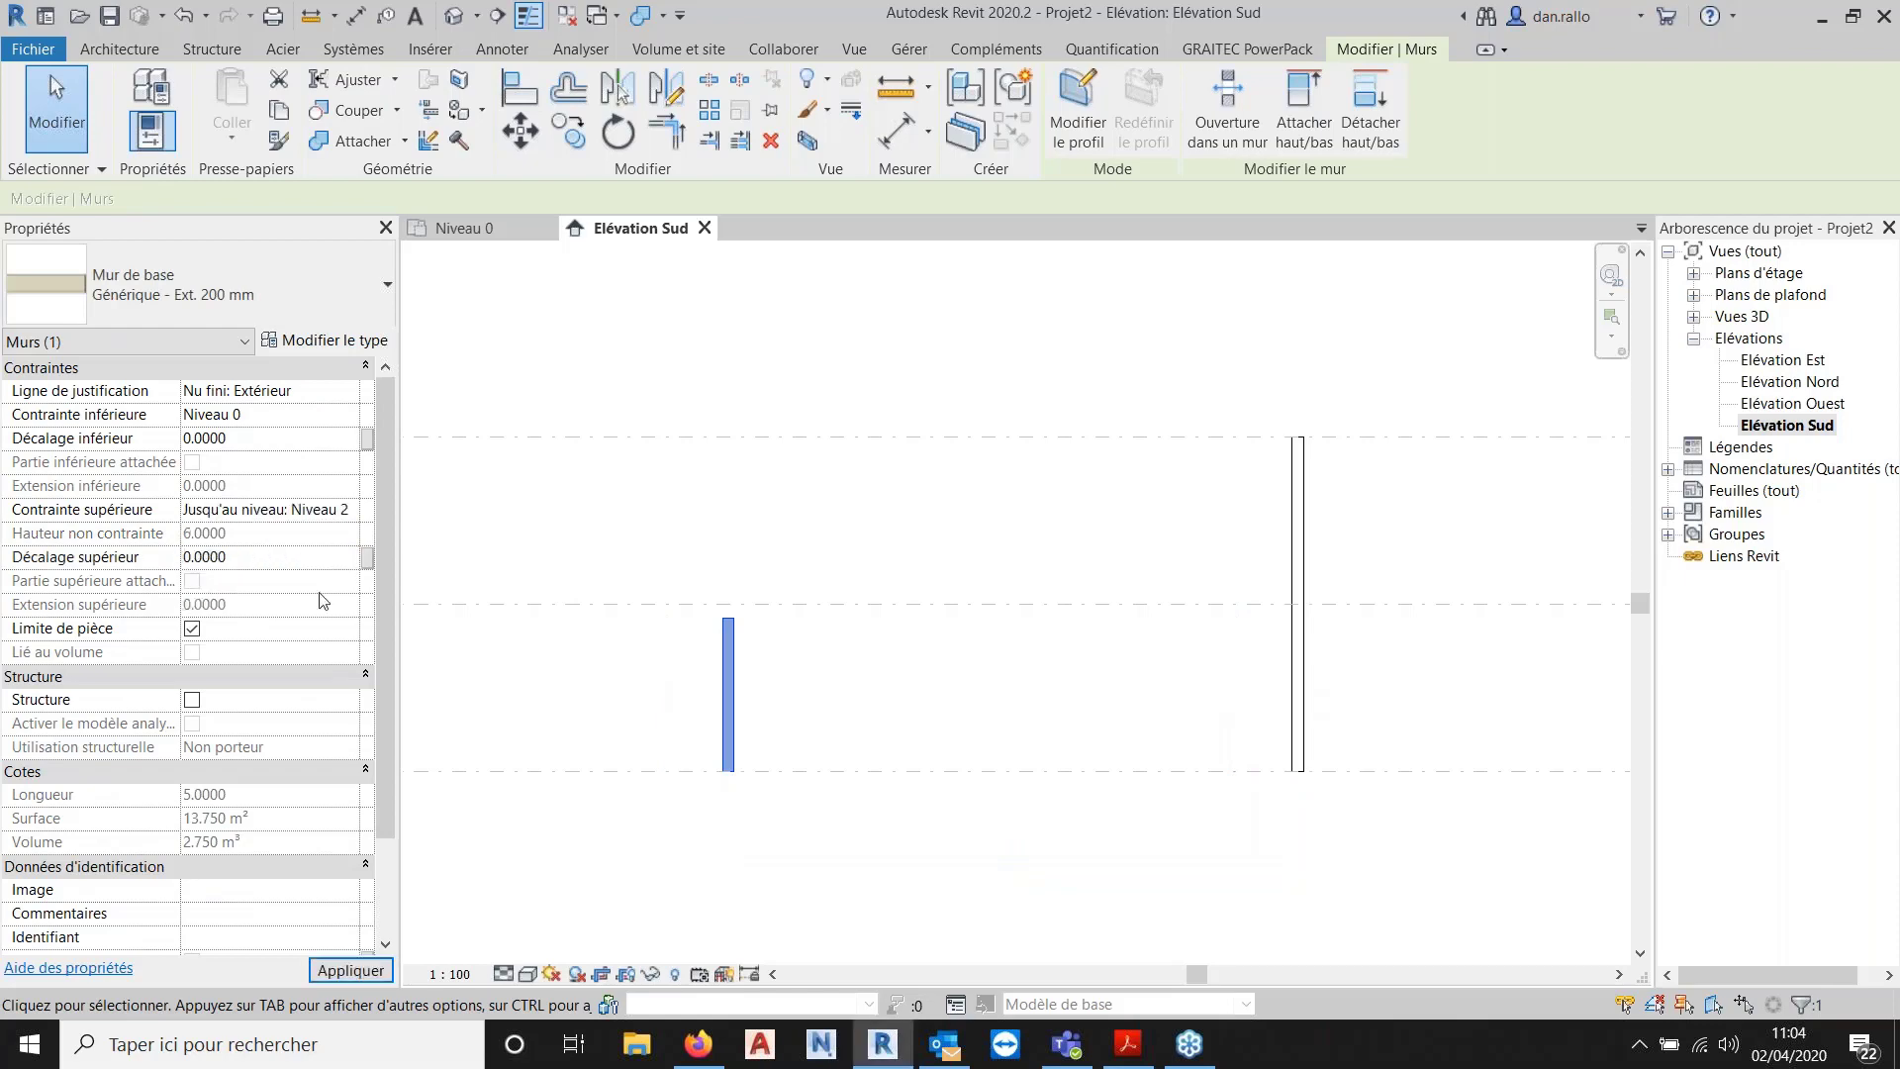
left_click(856, 715)
Start placing a structural truss (Ferme), choosing a plane on the left wall as the work plane.
left_click(212, 48)
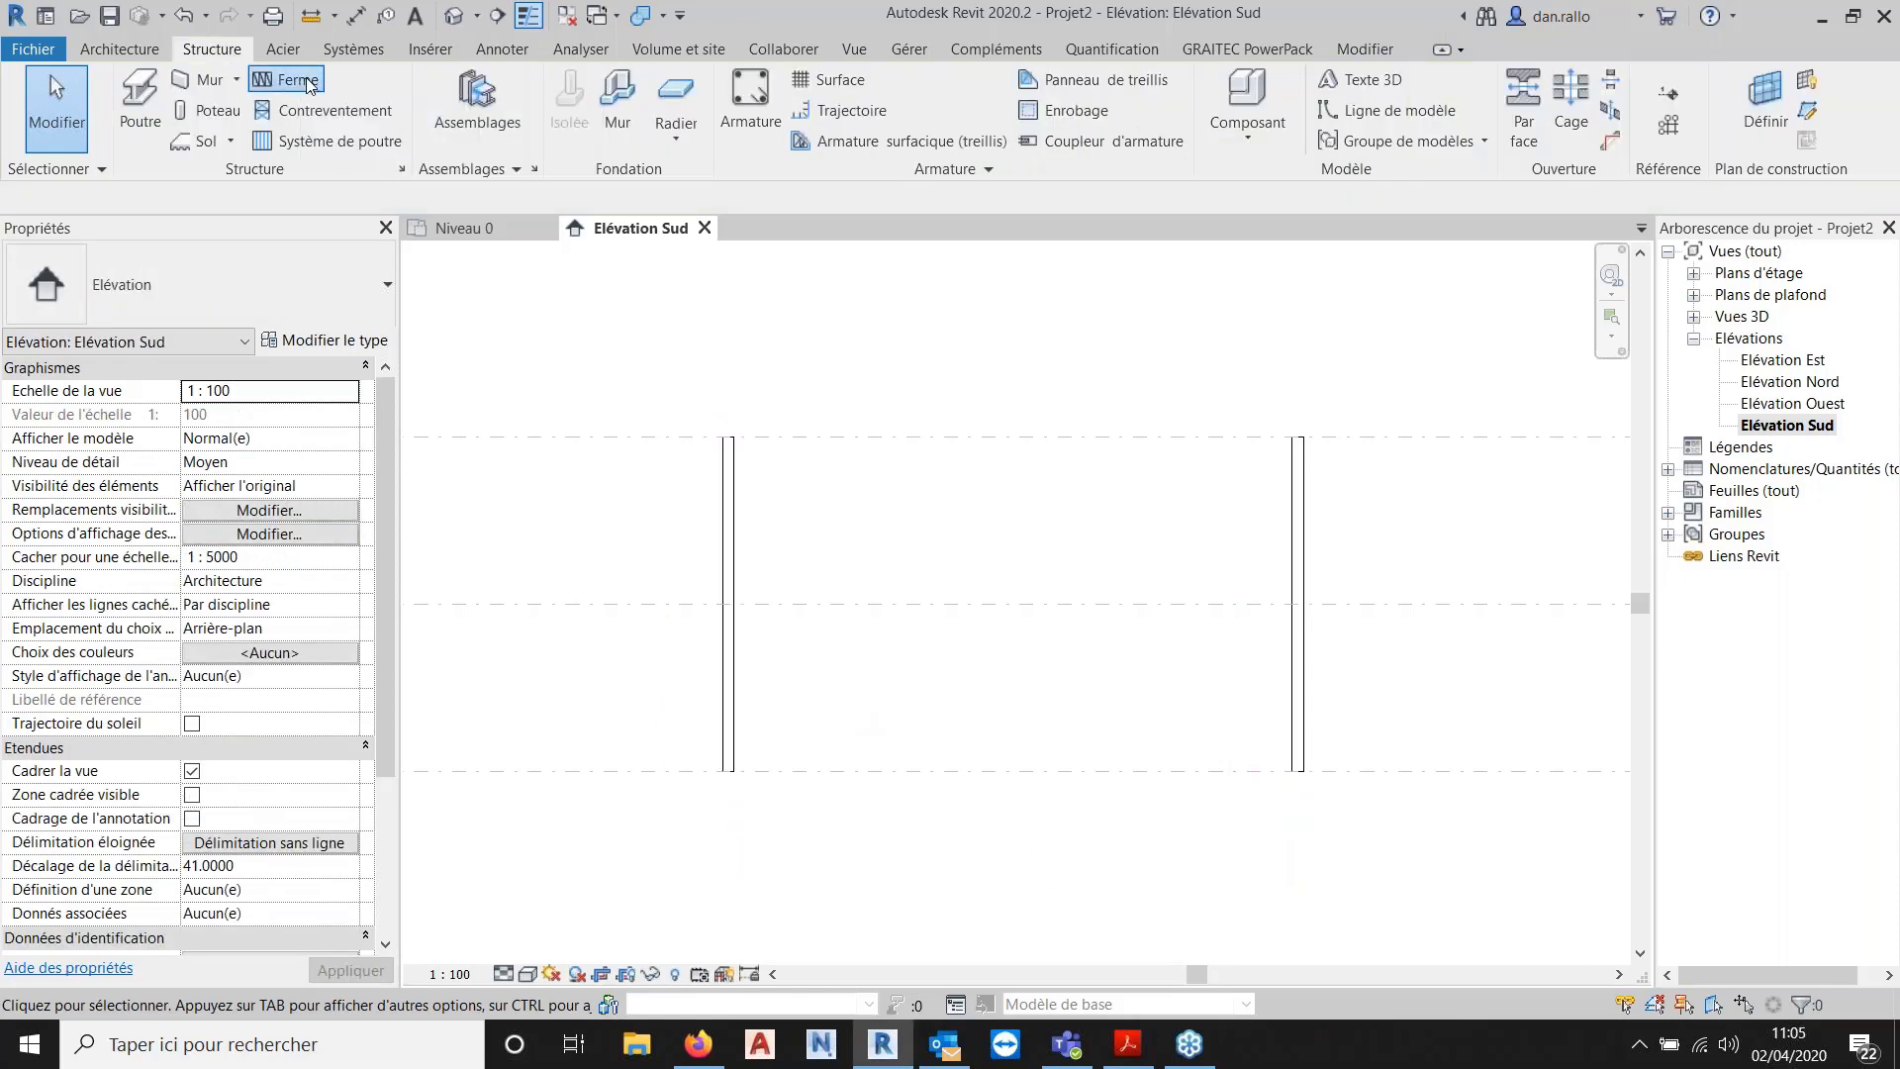
left_click(297, 79)
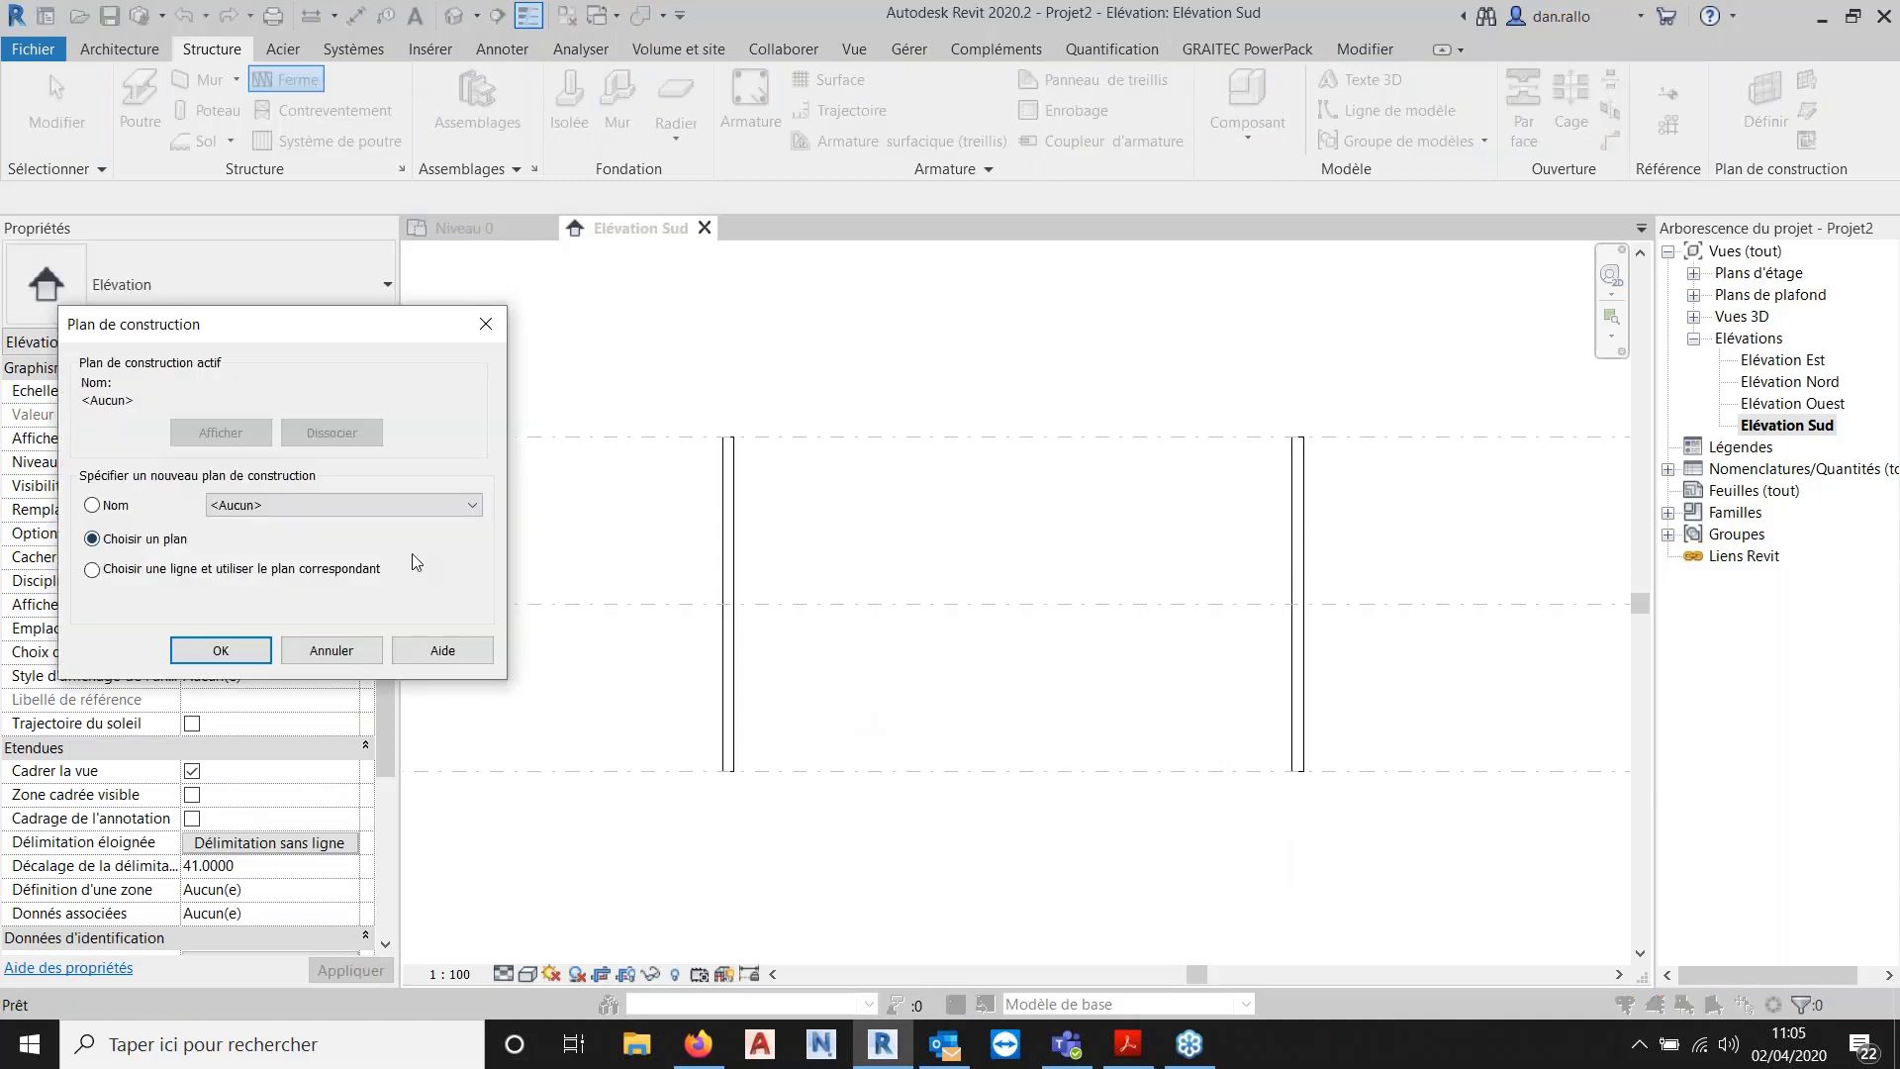
left_click(208, 650)
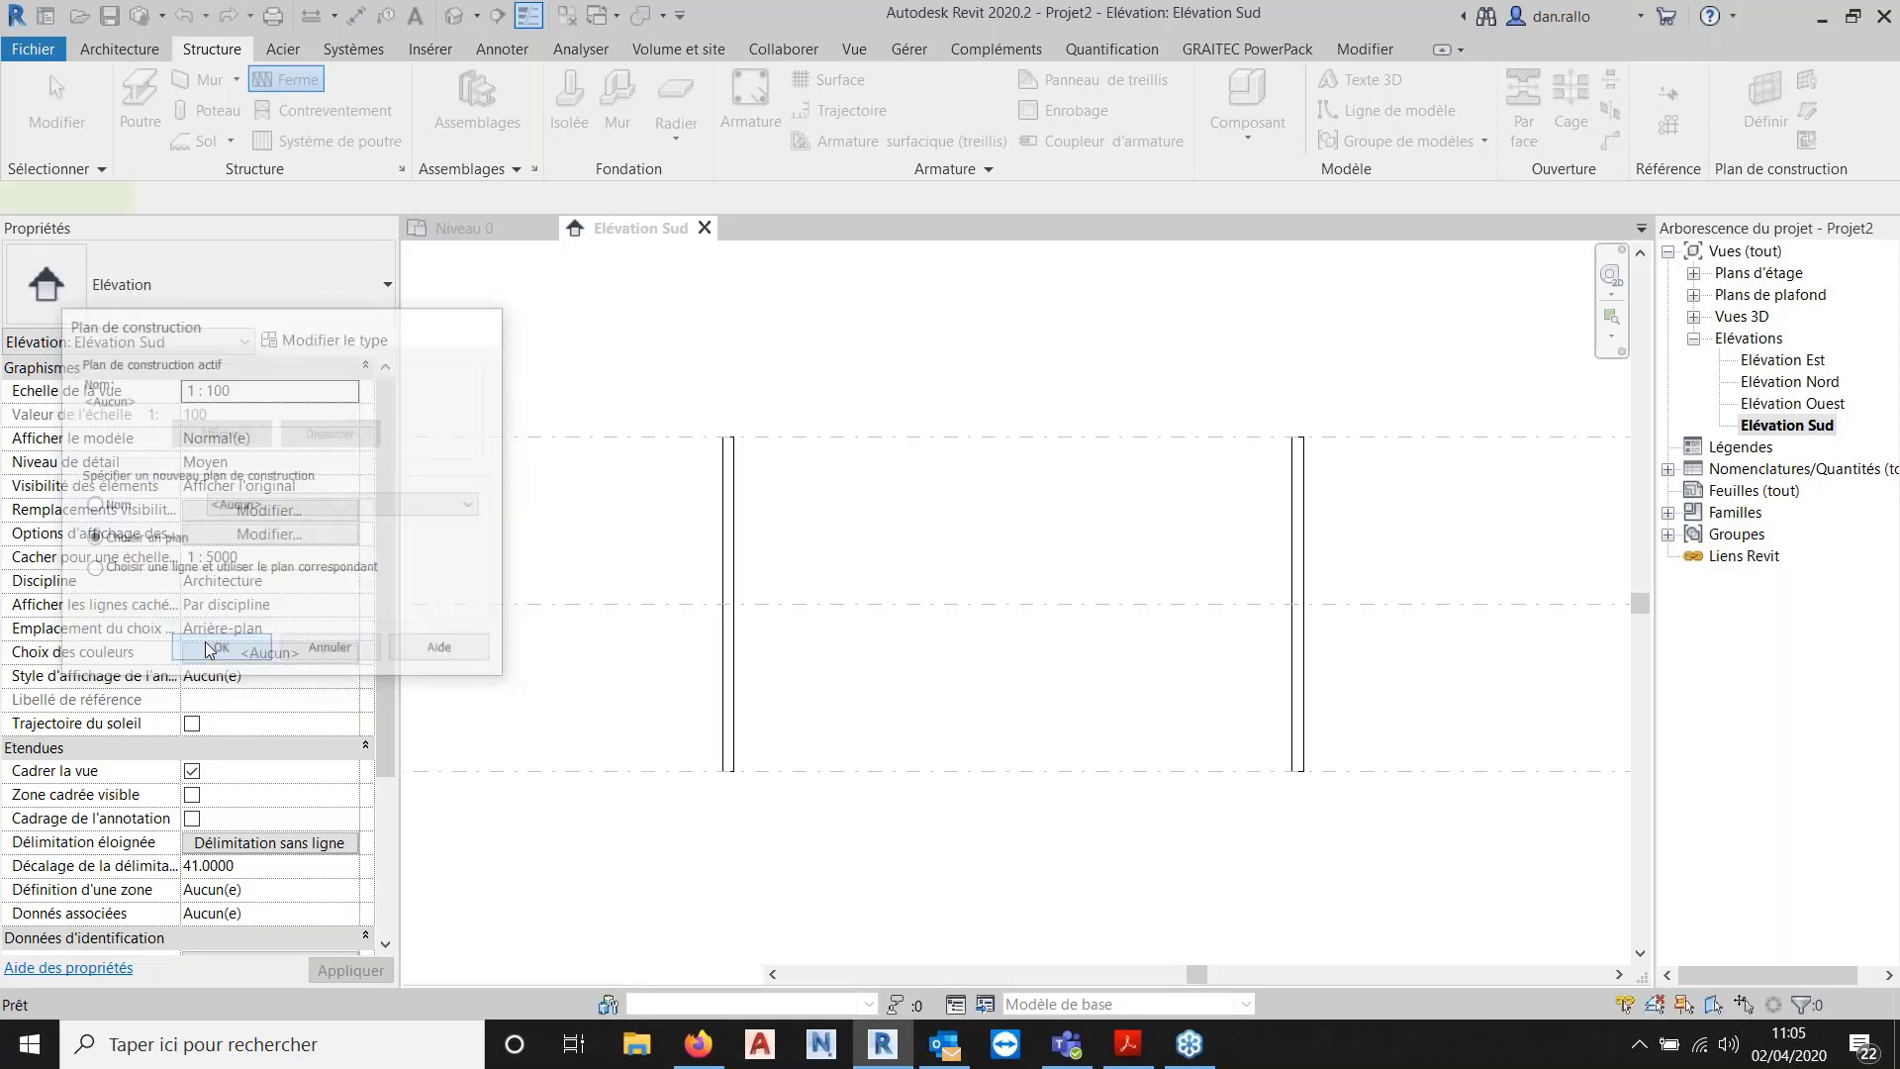
left_click(728, 469)
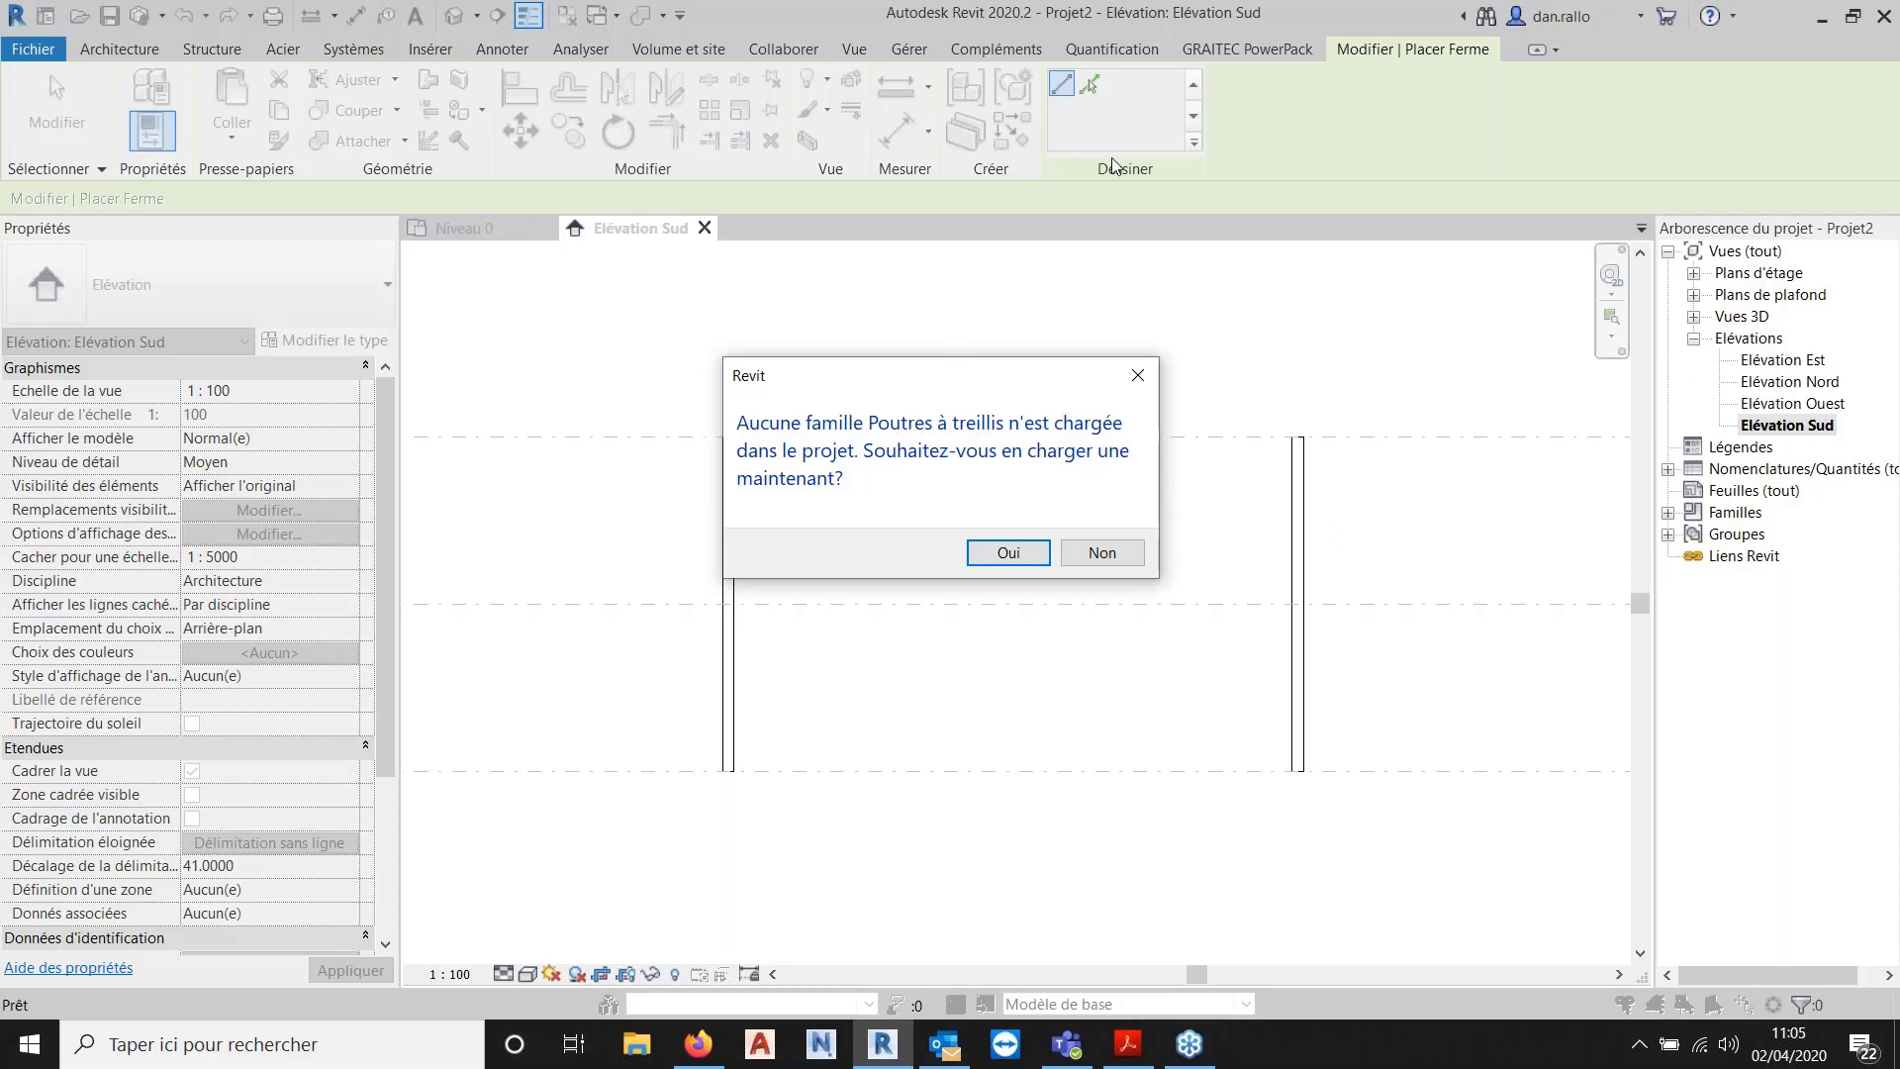
Agree to load a truss family and browse to the Fermes folder of the Structure library.
left_click(1032, 560)
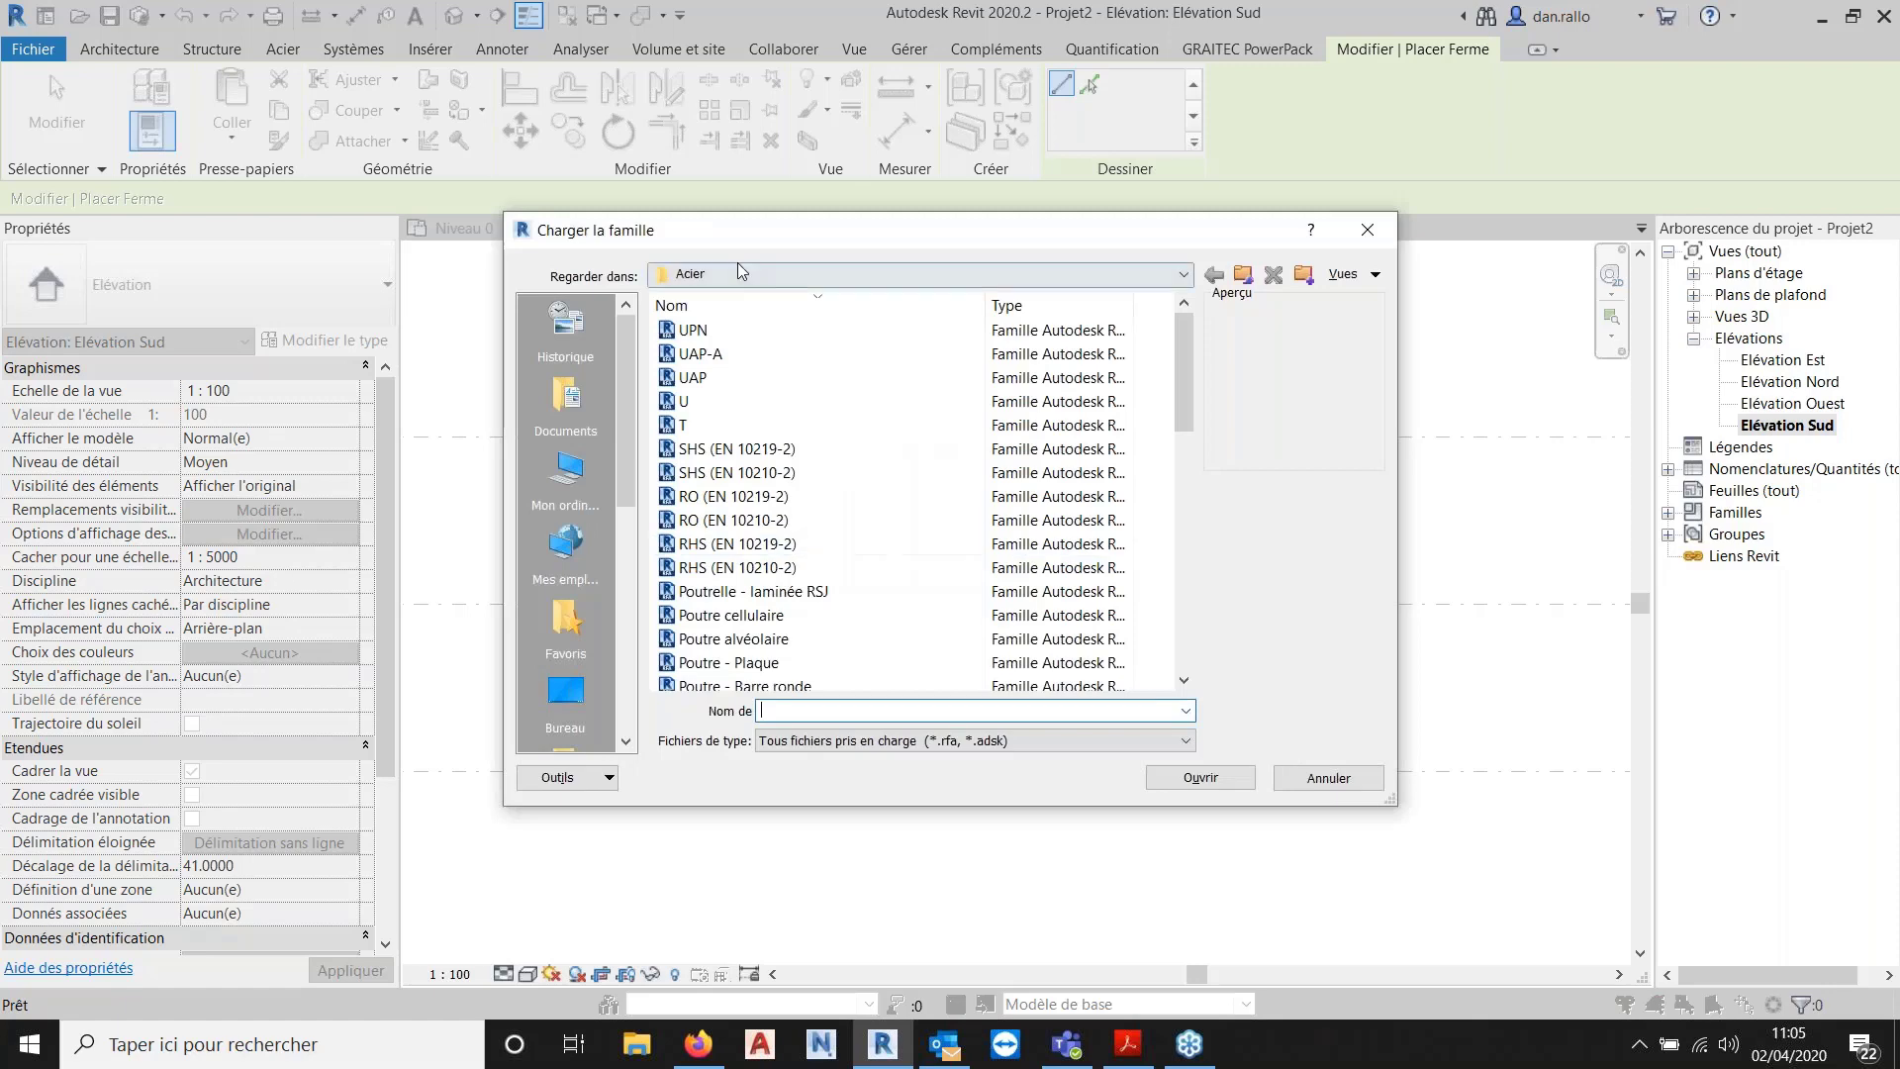
left_click(739, 265)
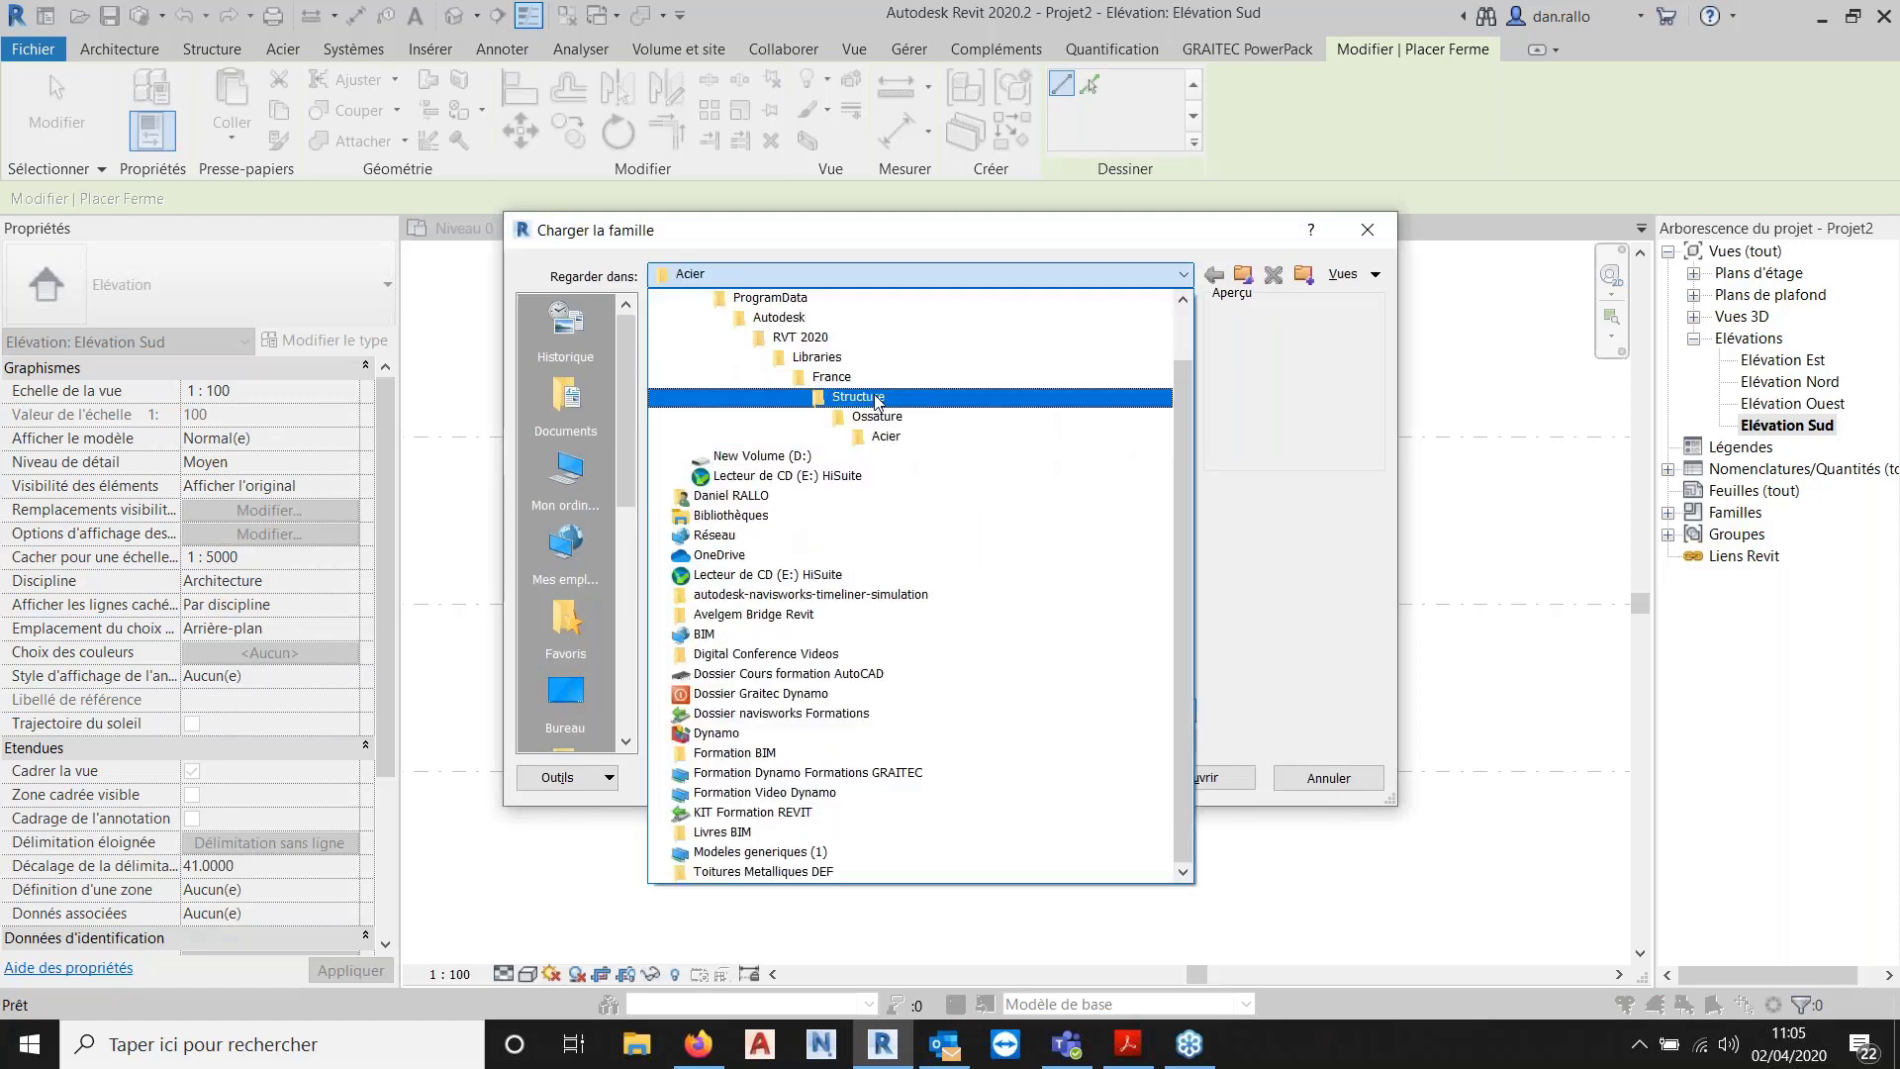
left_click(875, 400)
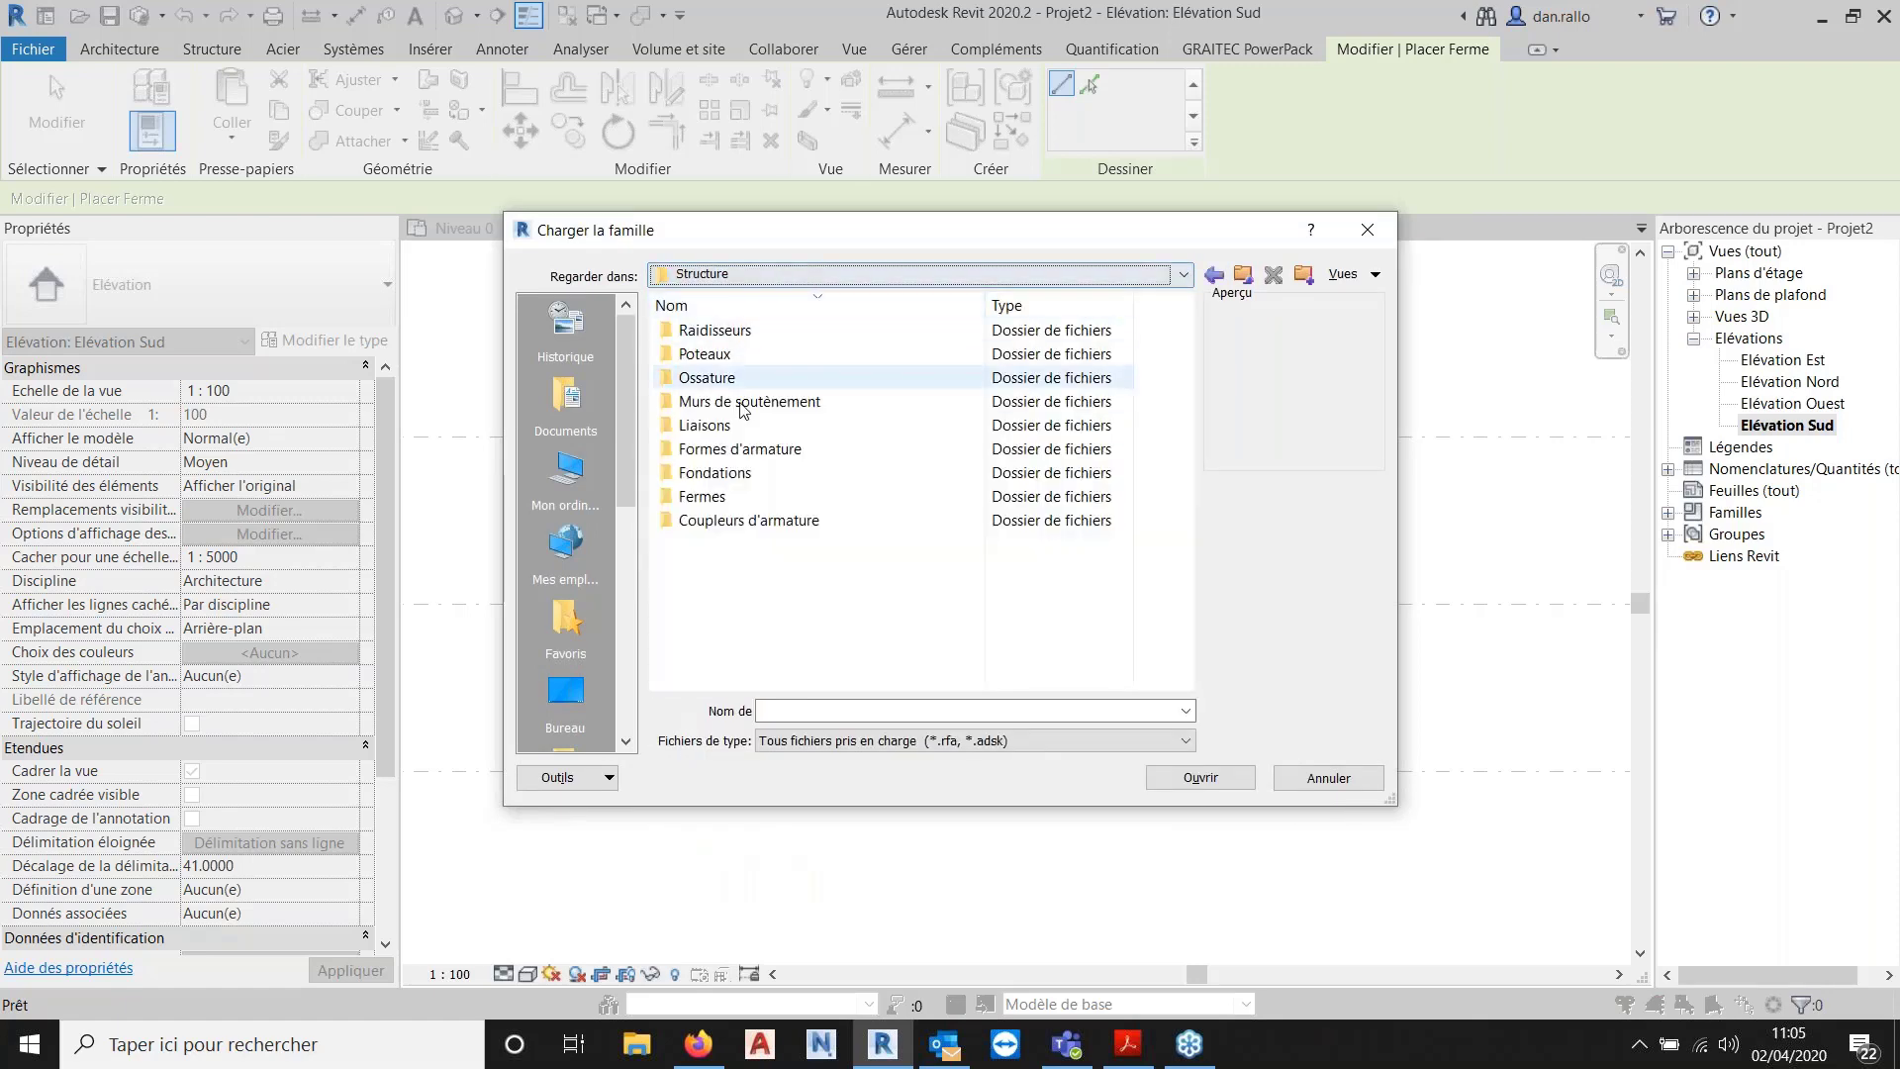
left_click(715, 497)
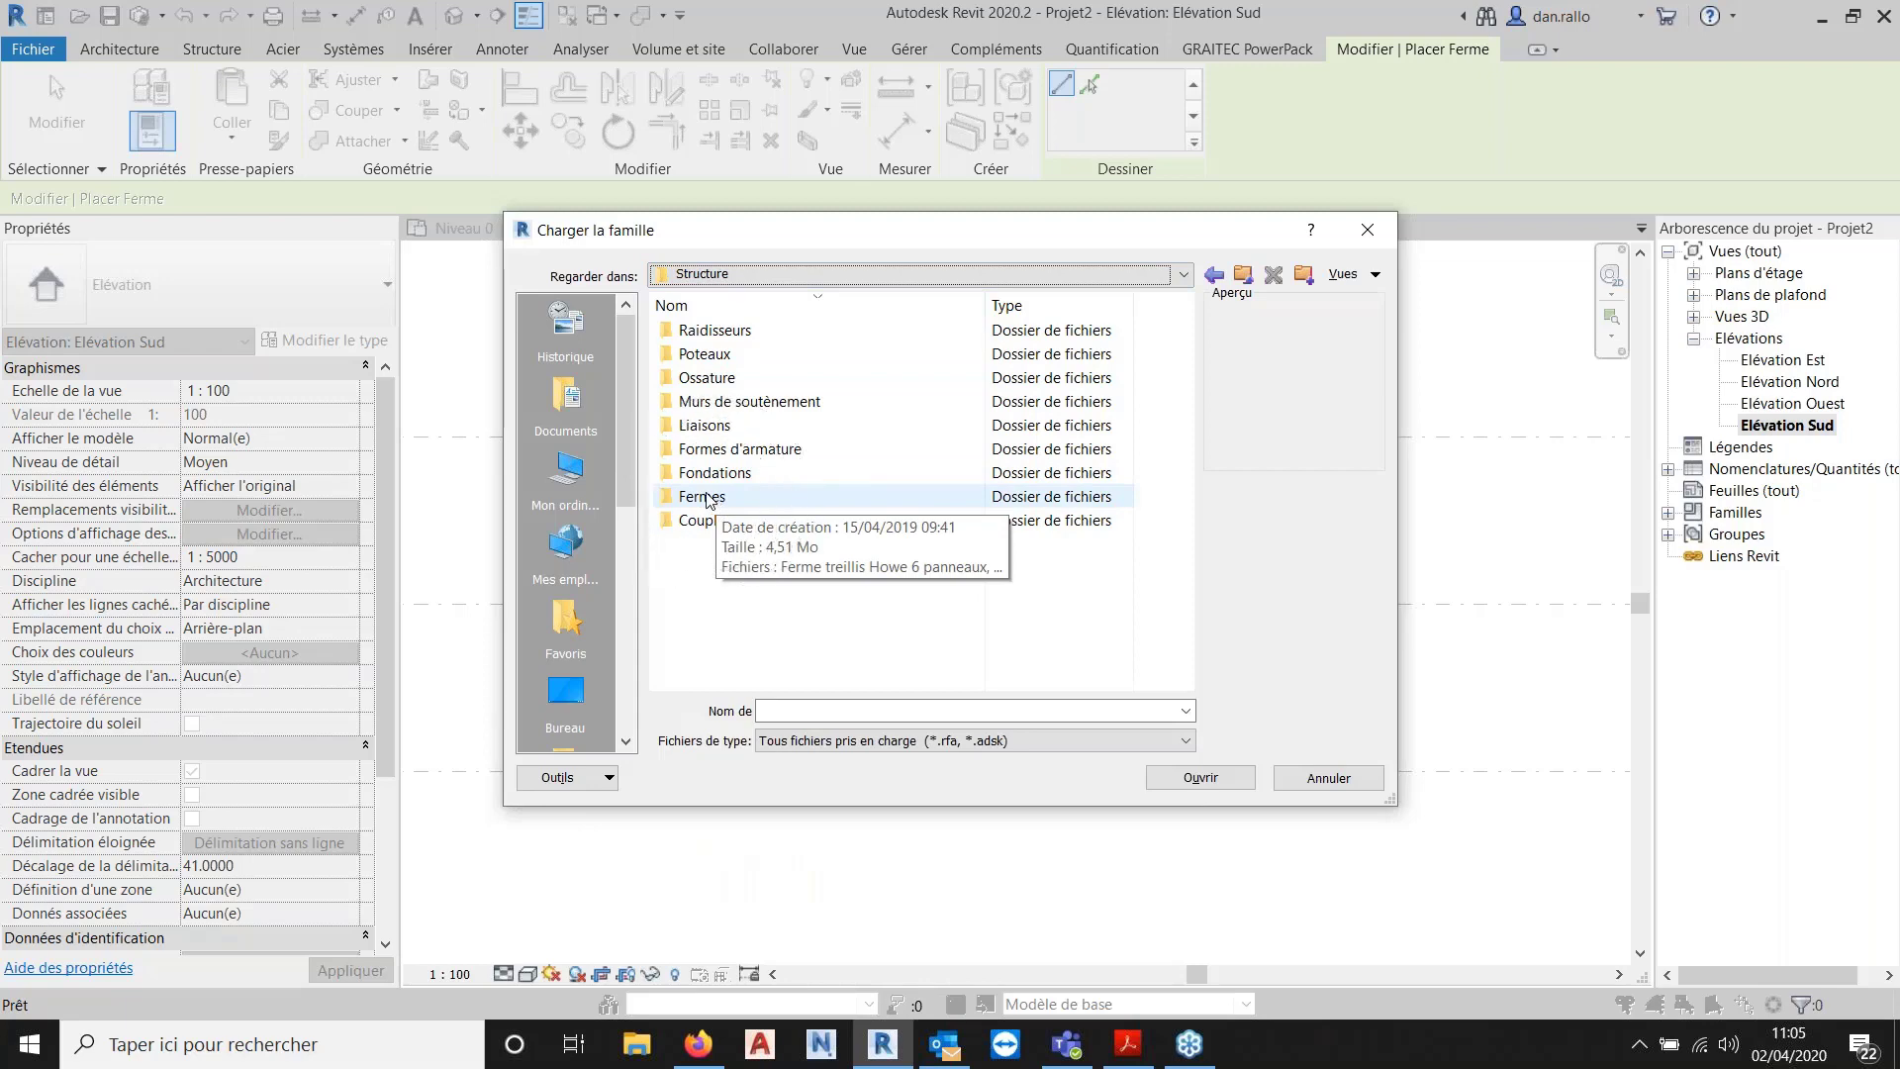
double_click(708, 497)
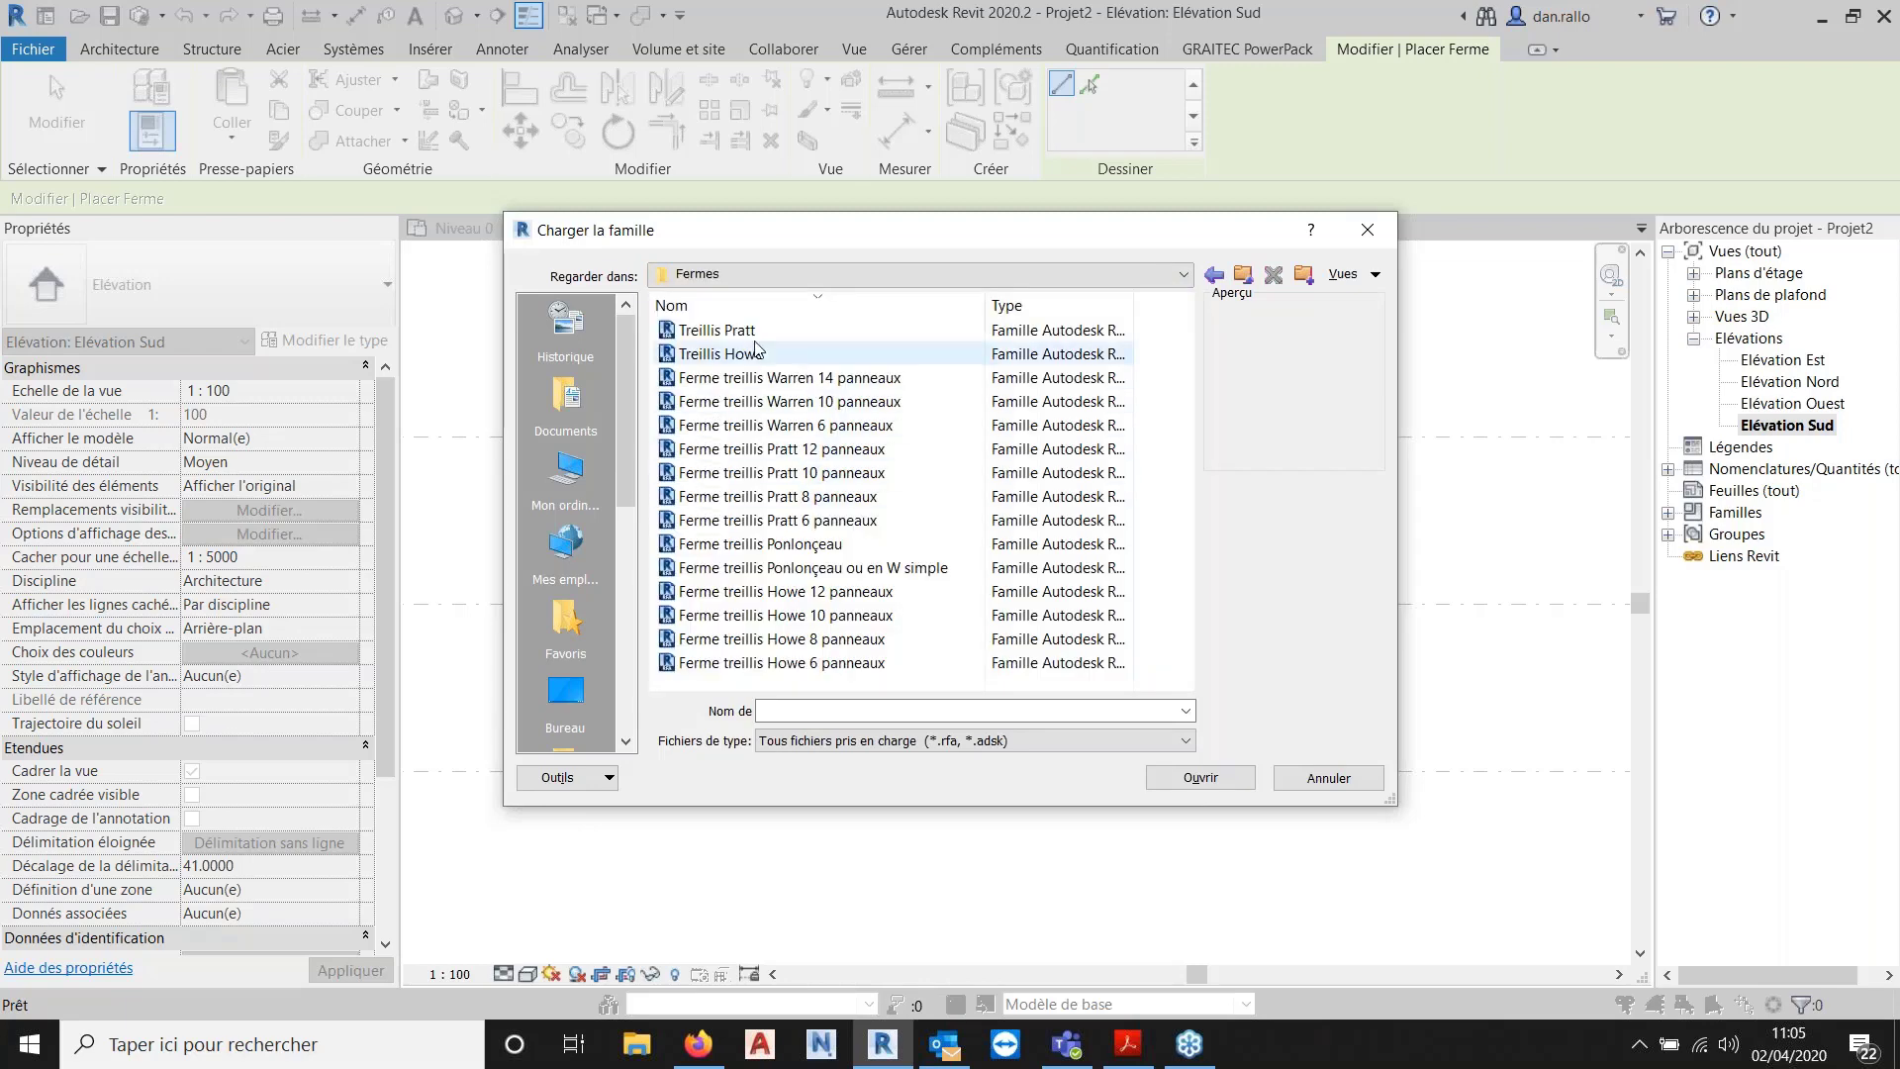
Preview the available truss families in the Fermes folder, from Treillis Howe down to Ferme treillis Howe 6 panneaux and back.
left_click(754, 348)
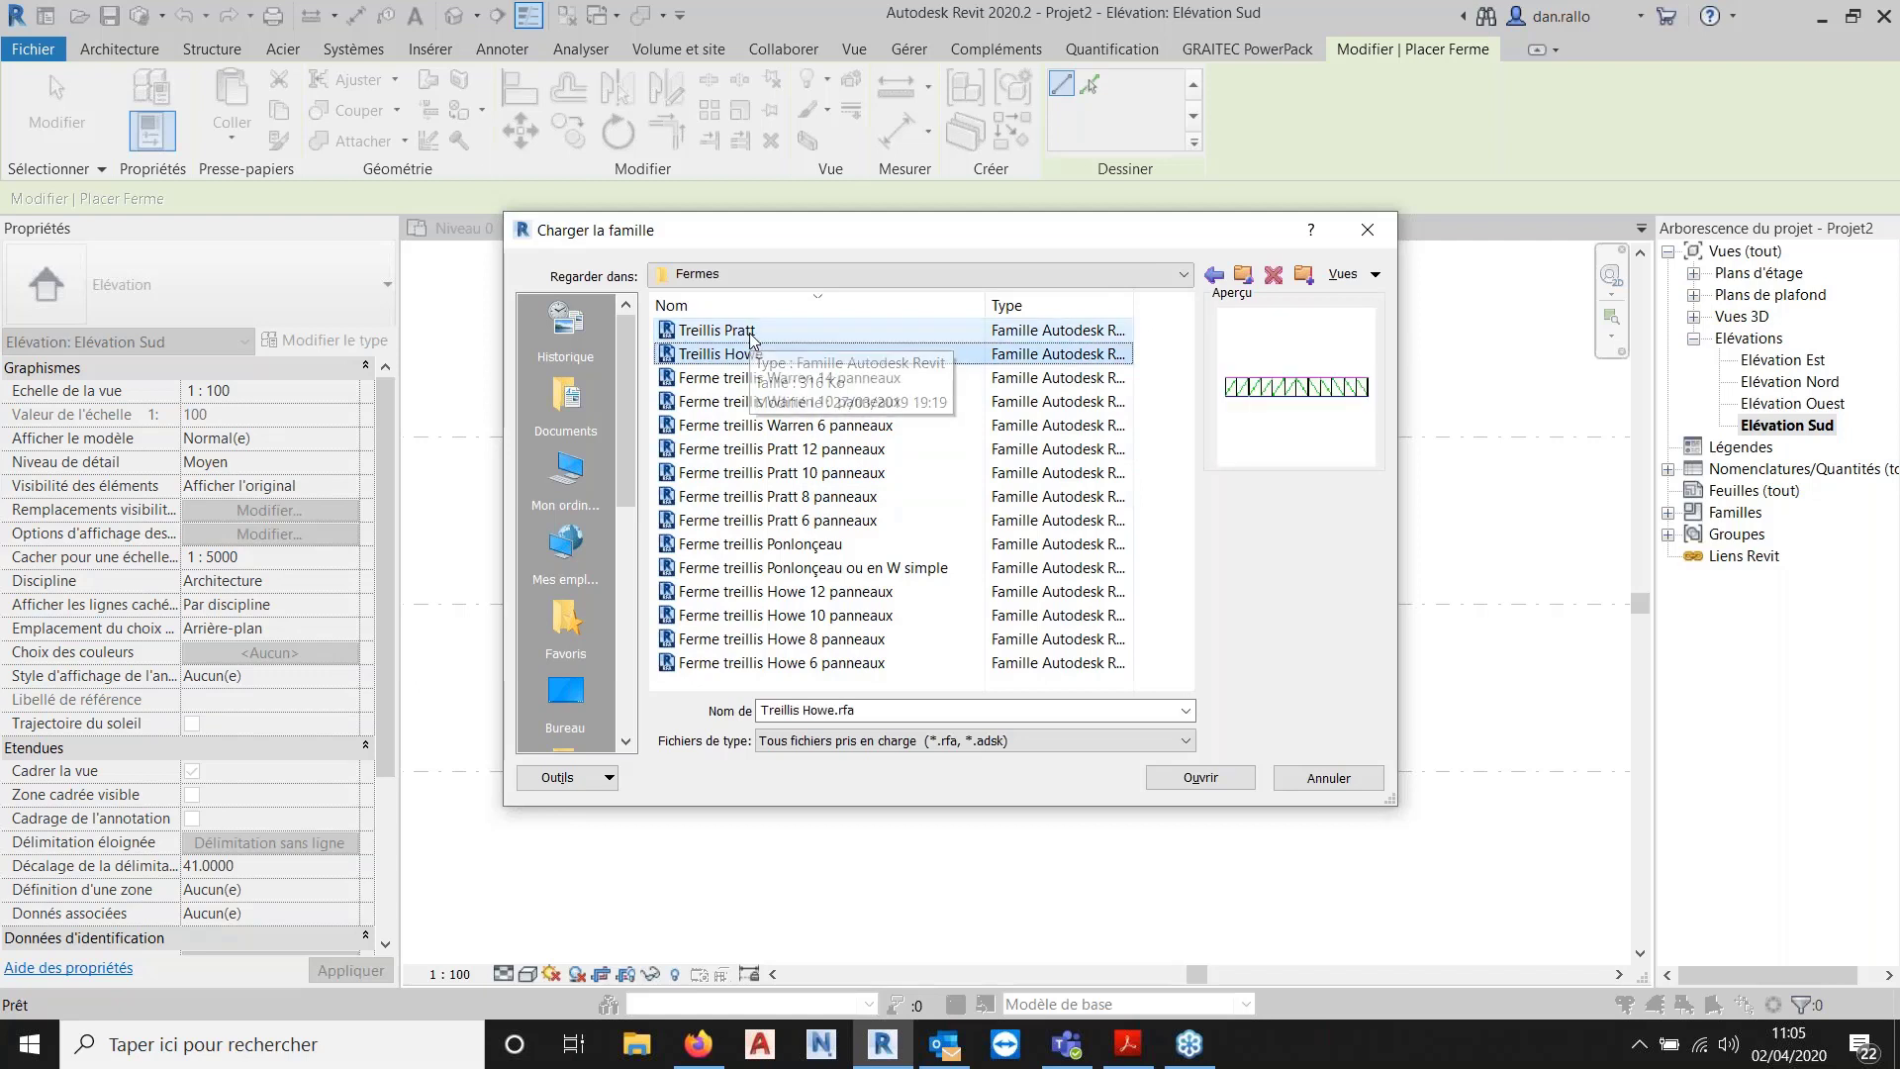
key("Down")
key("Down")
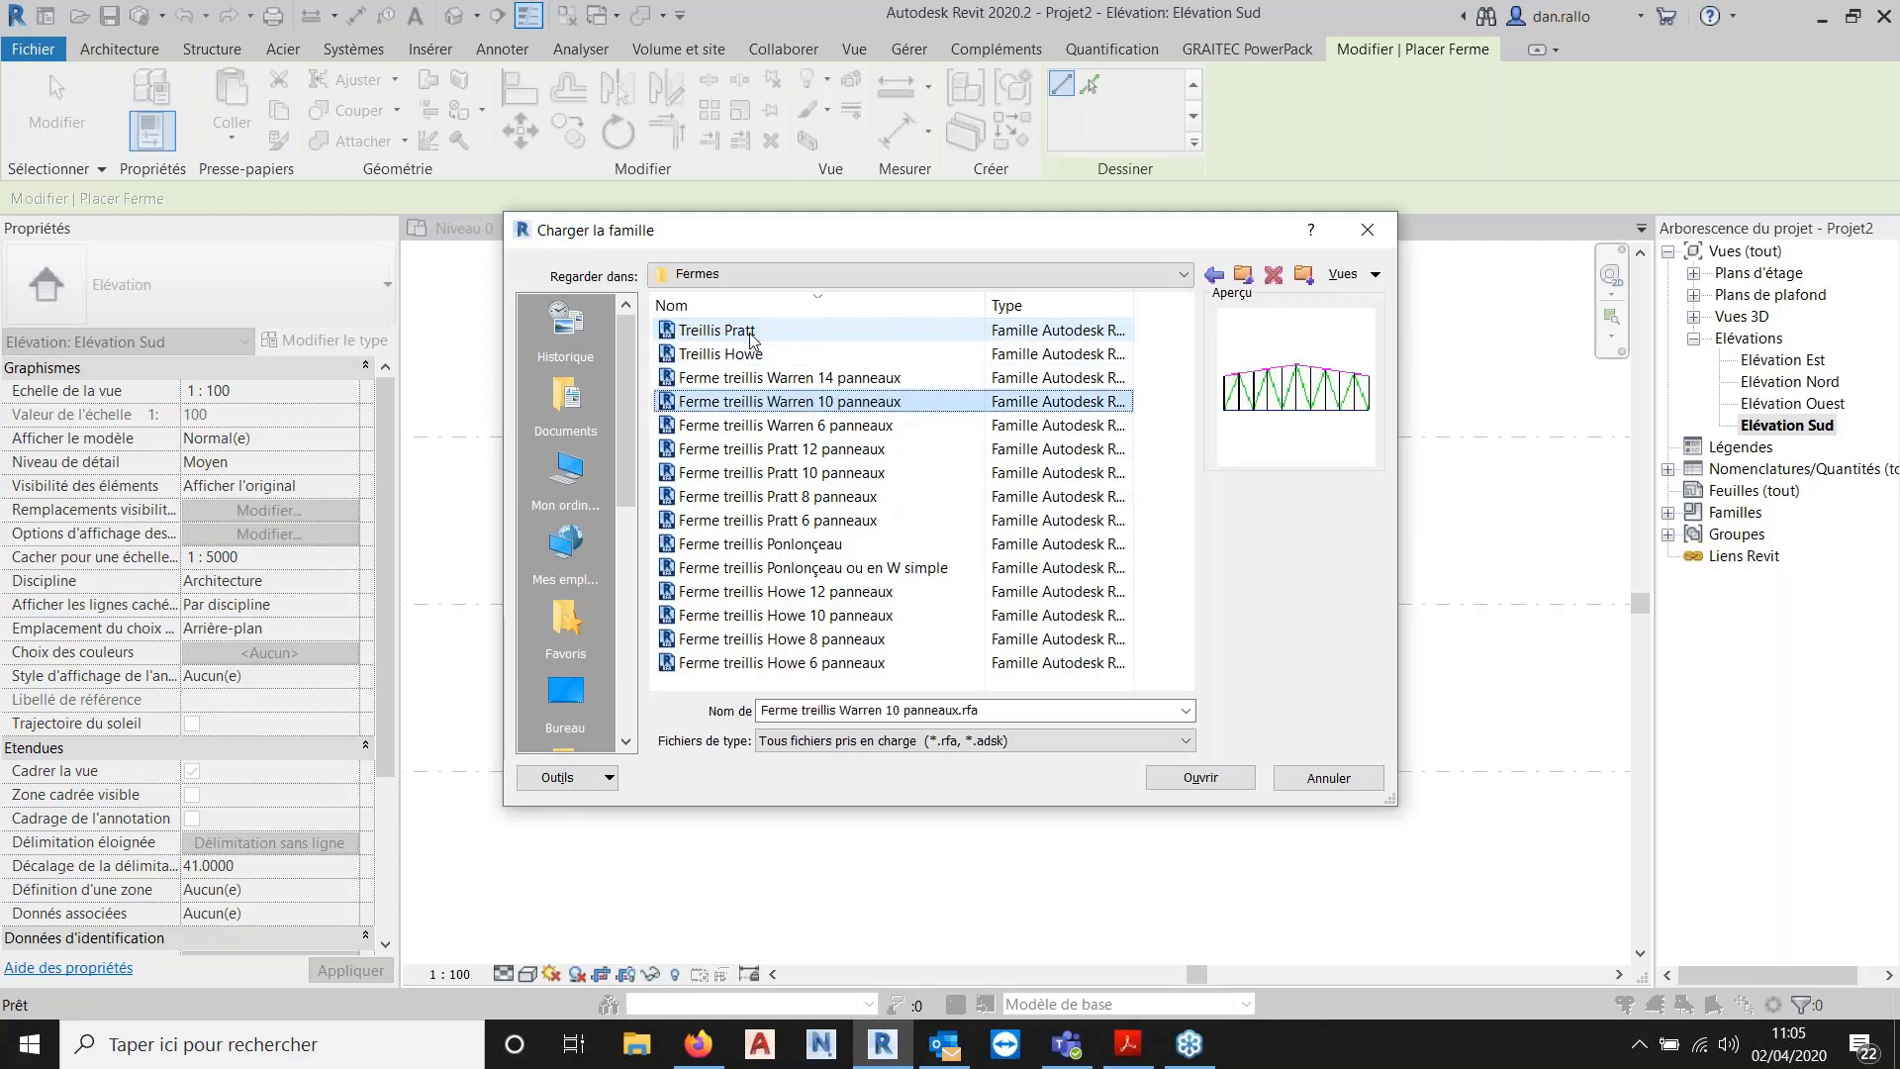
key("Down")
key("Down")
key("Down")
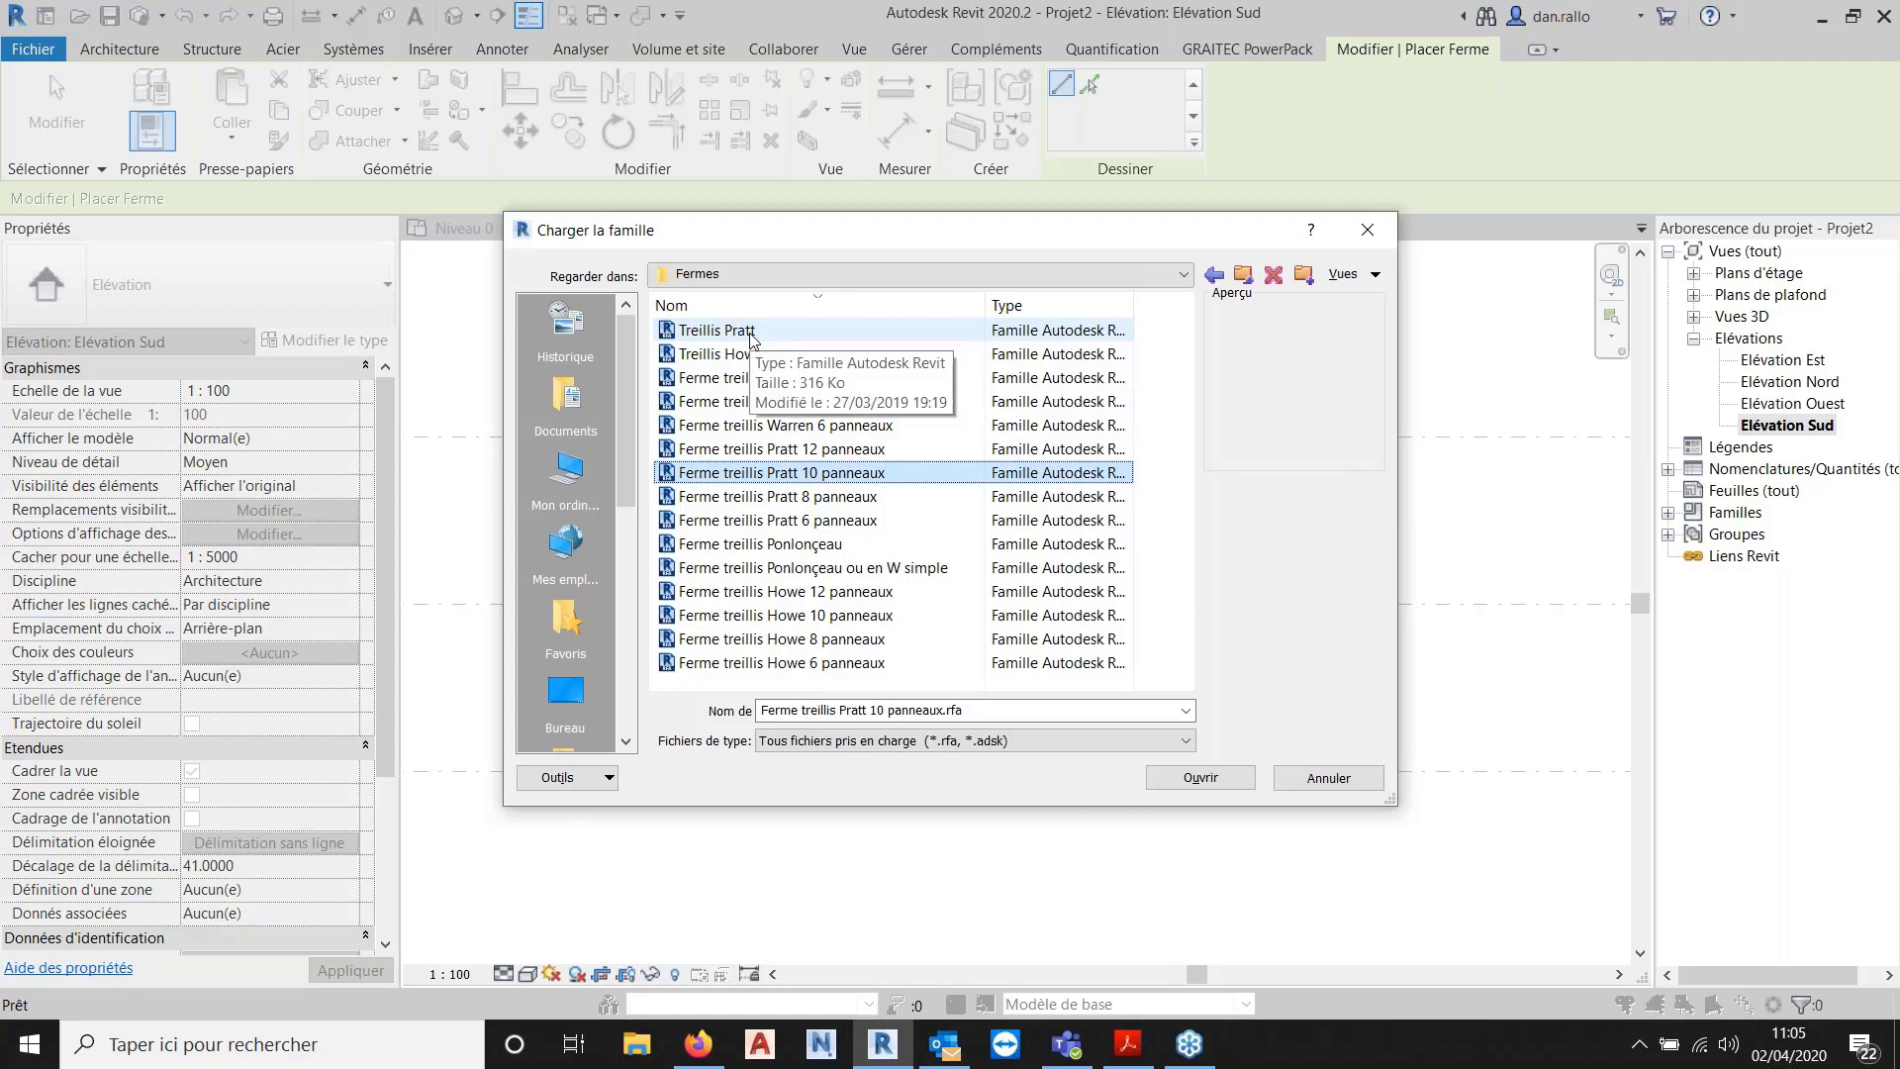
key("Down")
key("Down")
key("Down")
key("Down")
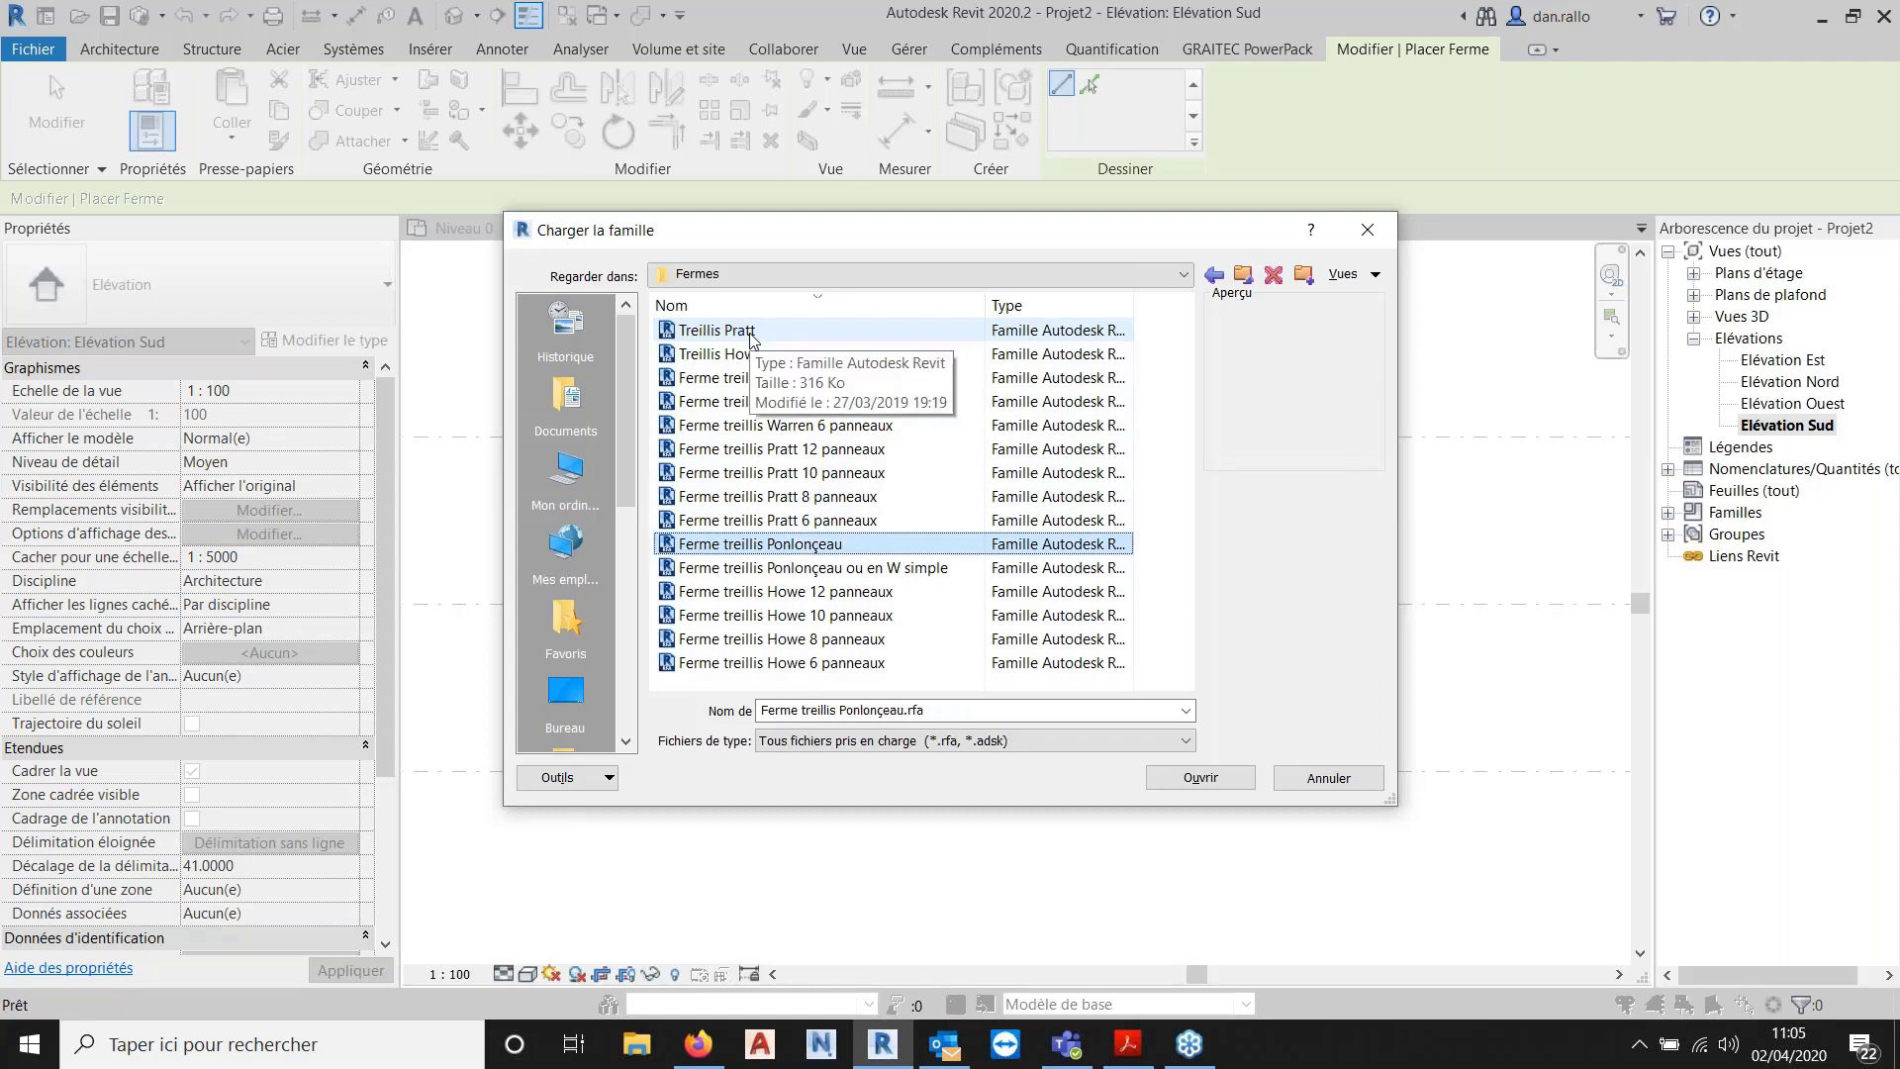
key("Down")
key("Down")
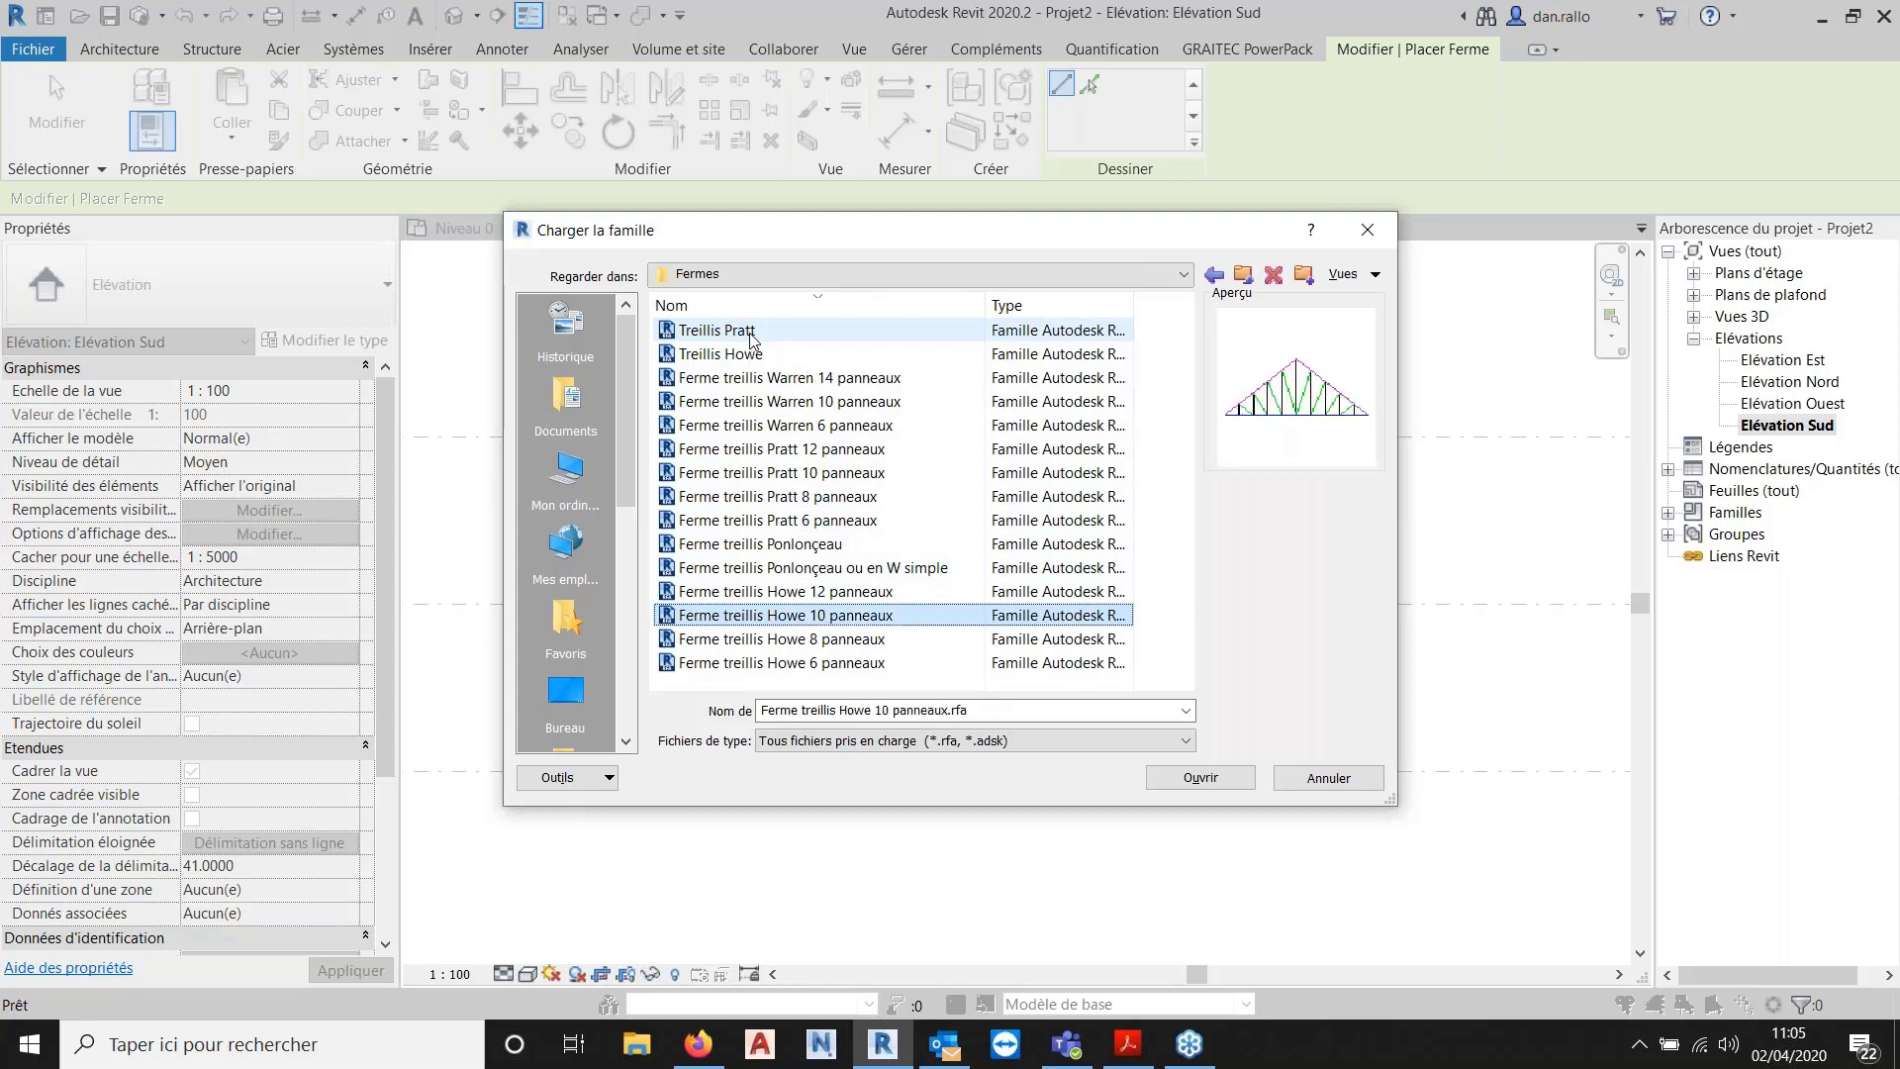
key("Down")
key("Down")
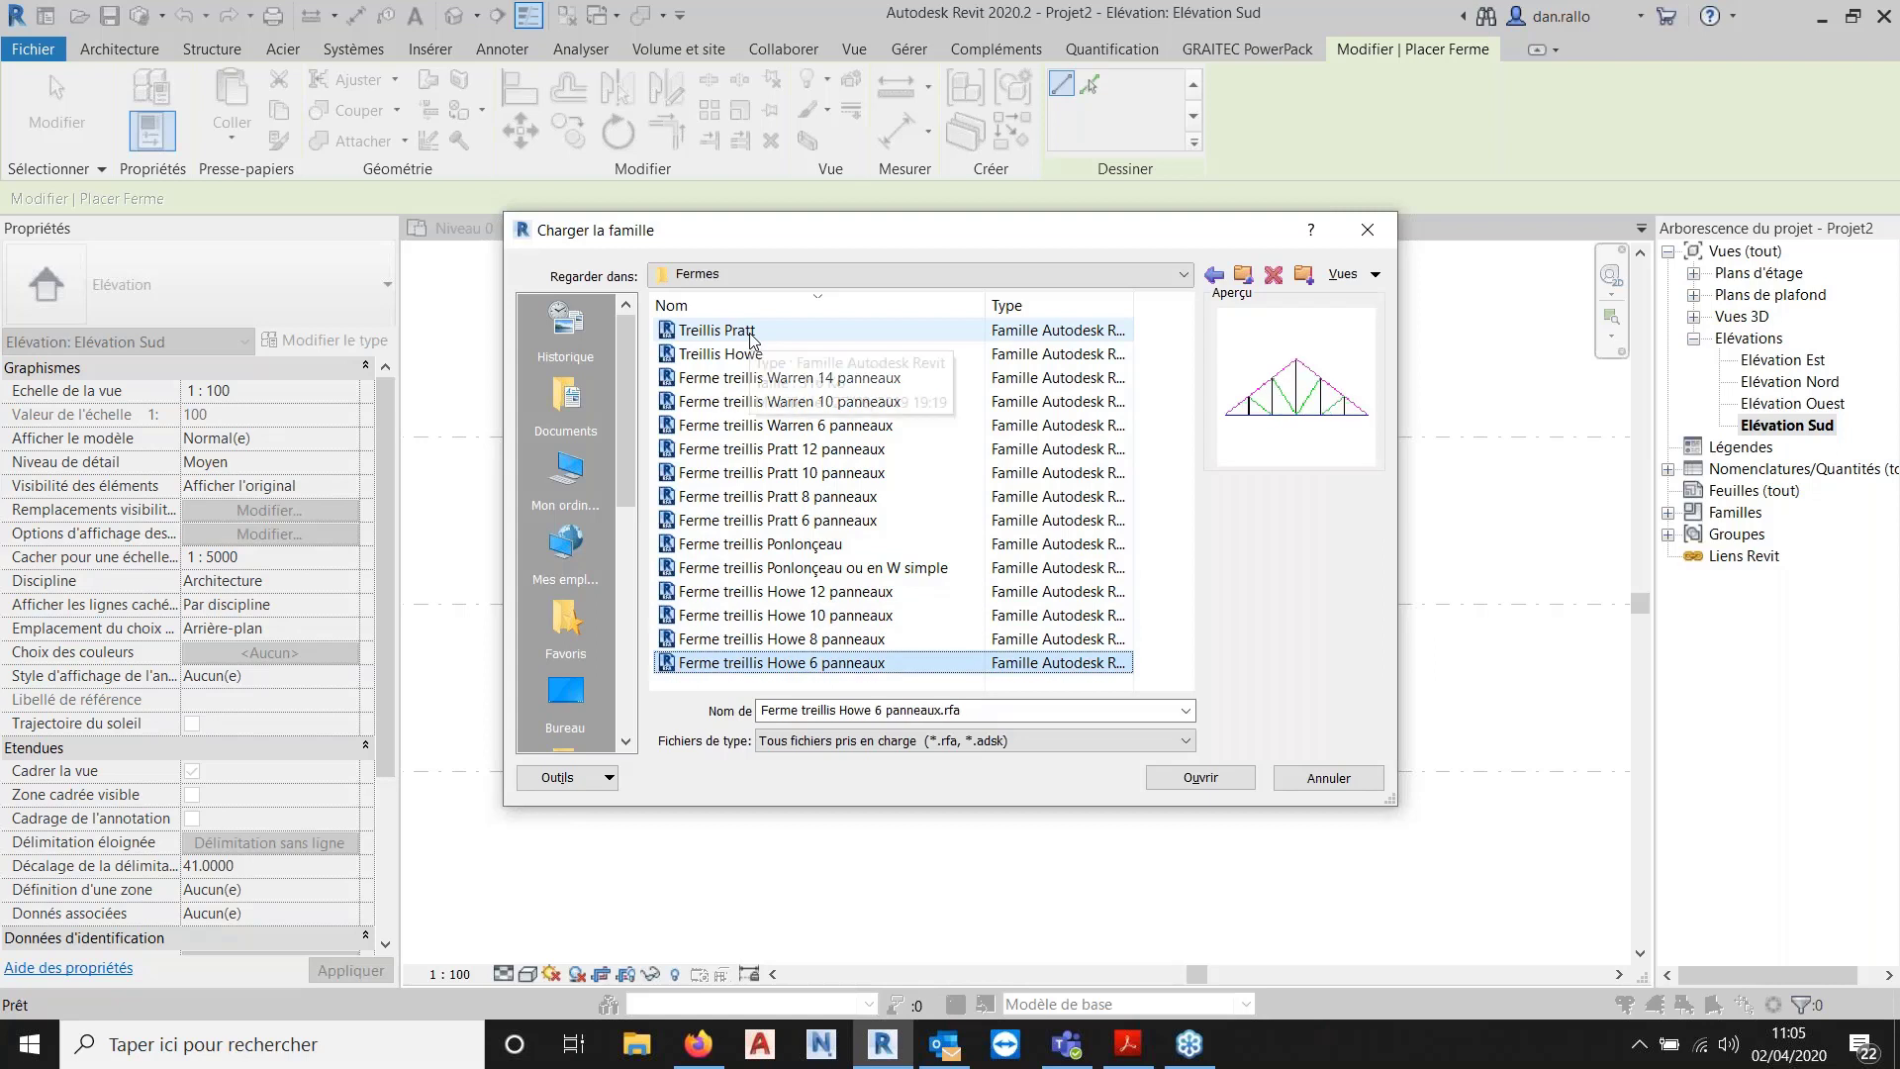
key("Up")
key("Up")
key("Up")
key("Up")
key("Up")
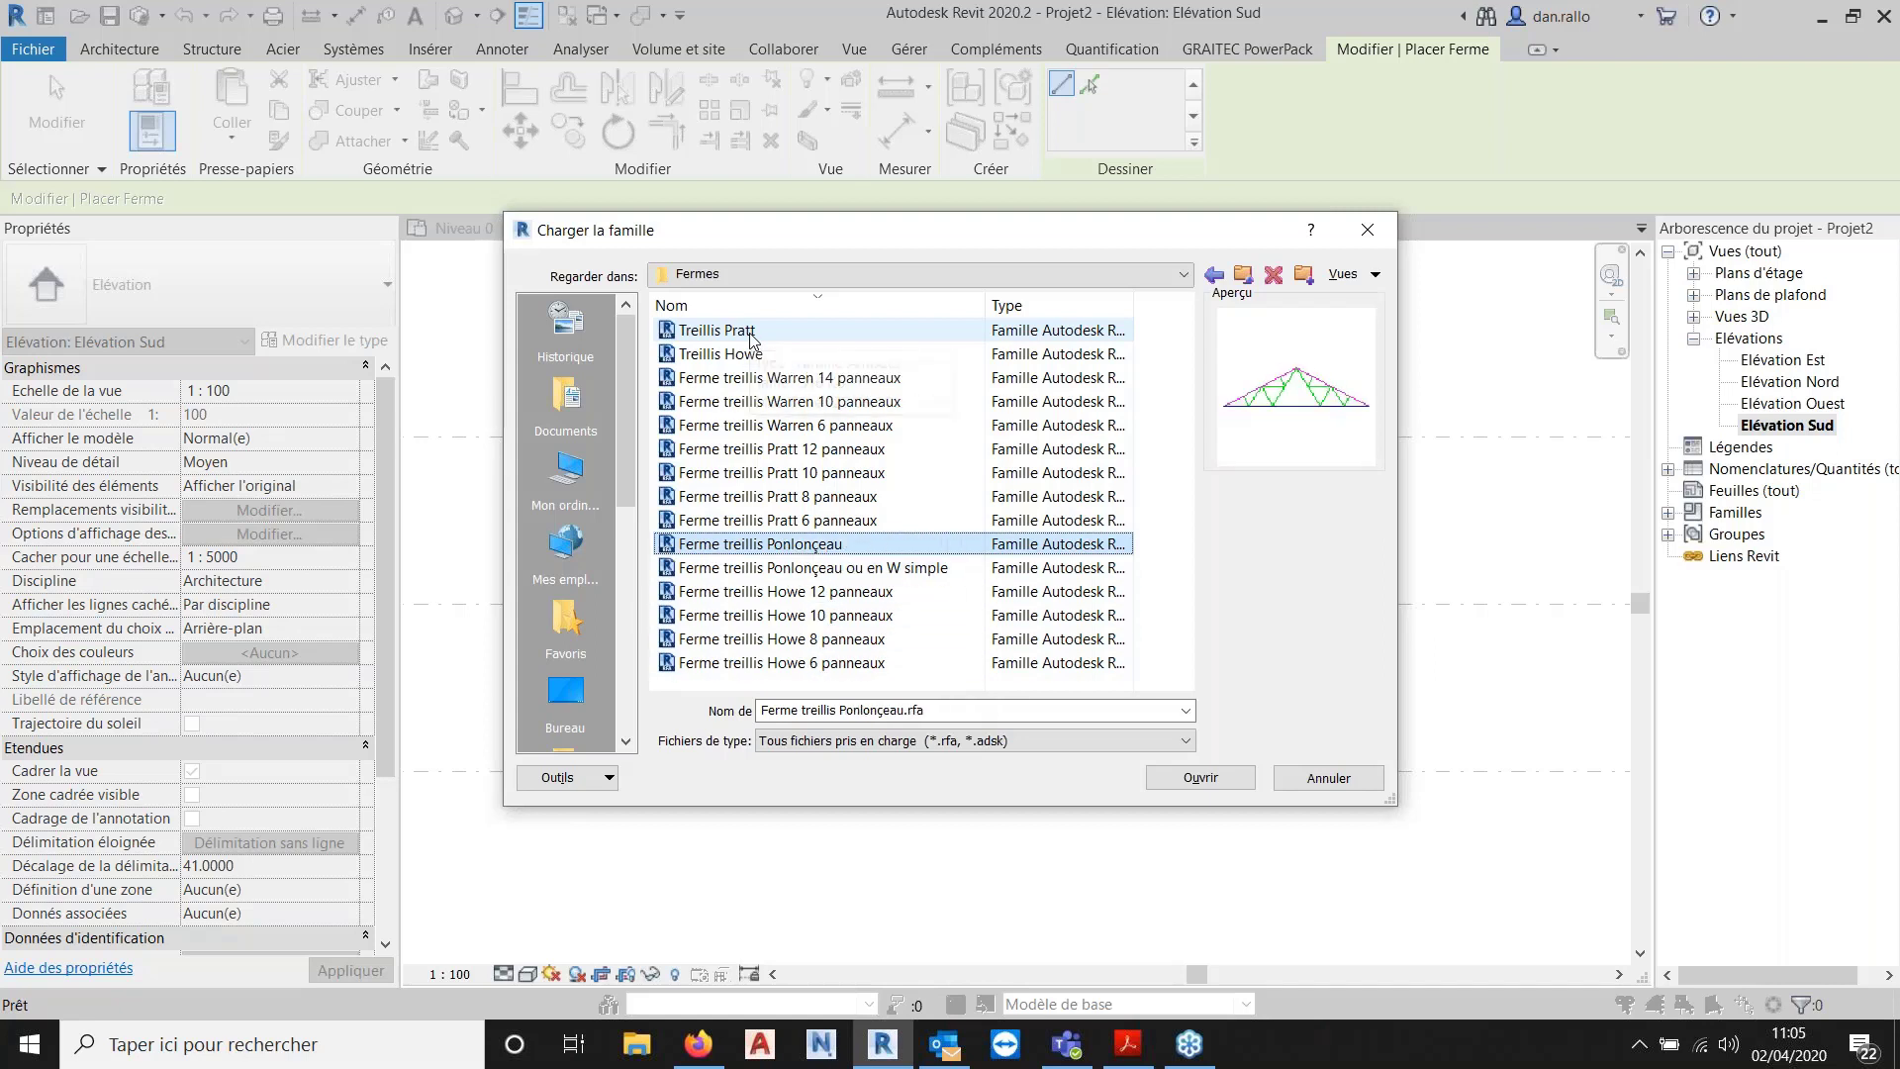
key("Up")
key("Up")
key("Up")
key("Up")
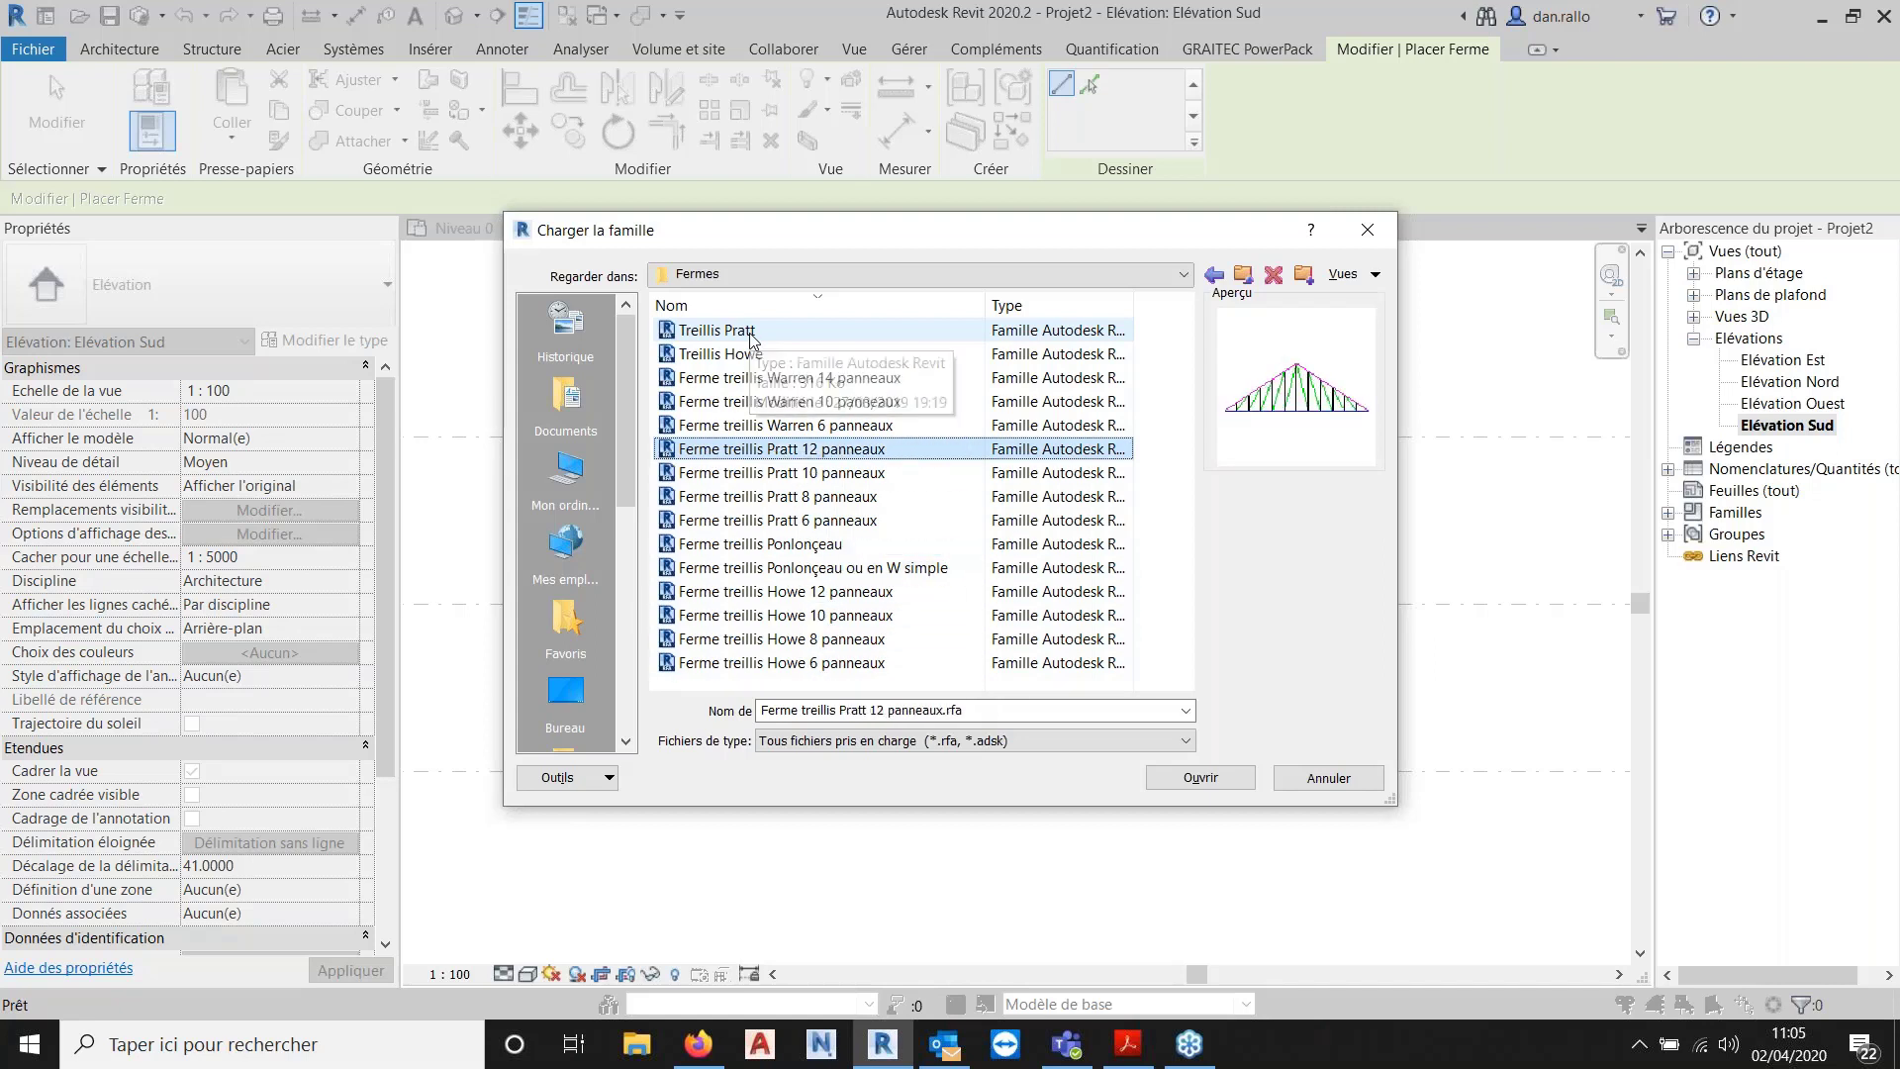
key("Up")
key("Up")
key("Up")
key("Up")
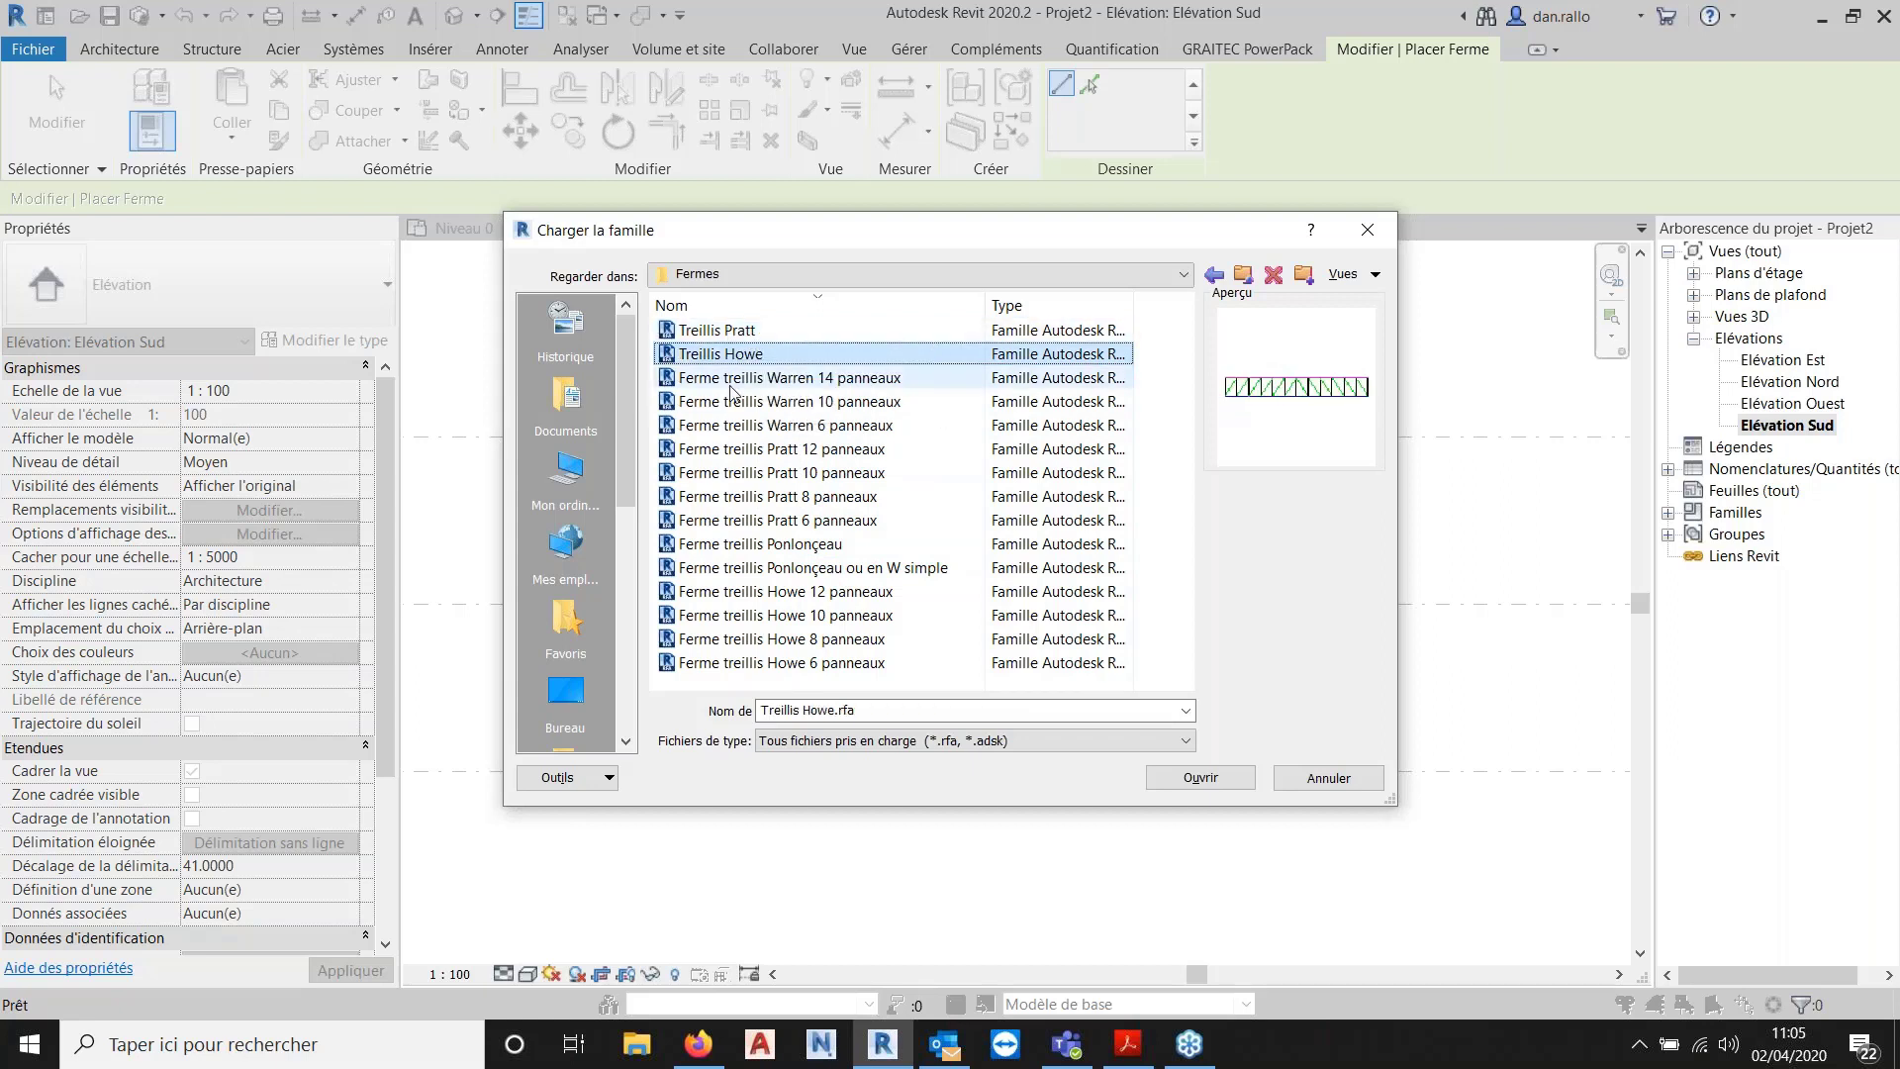
Load the Treillis Howe family into the project.
left_click(737, 305)
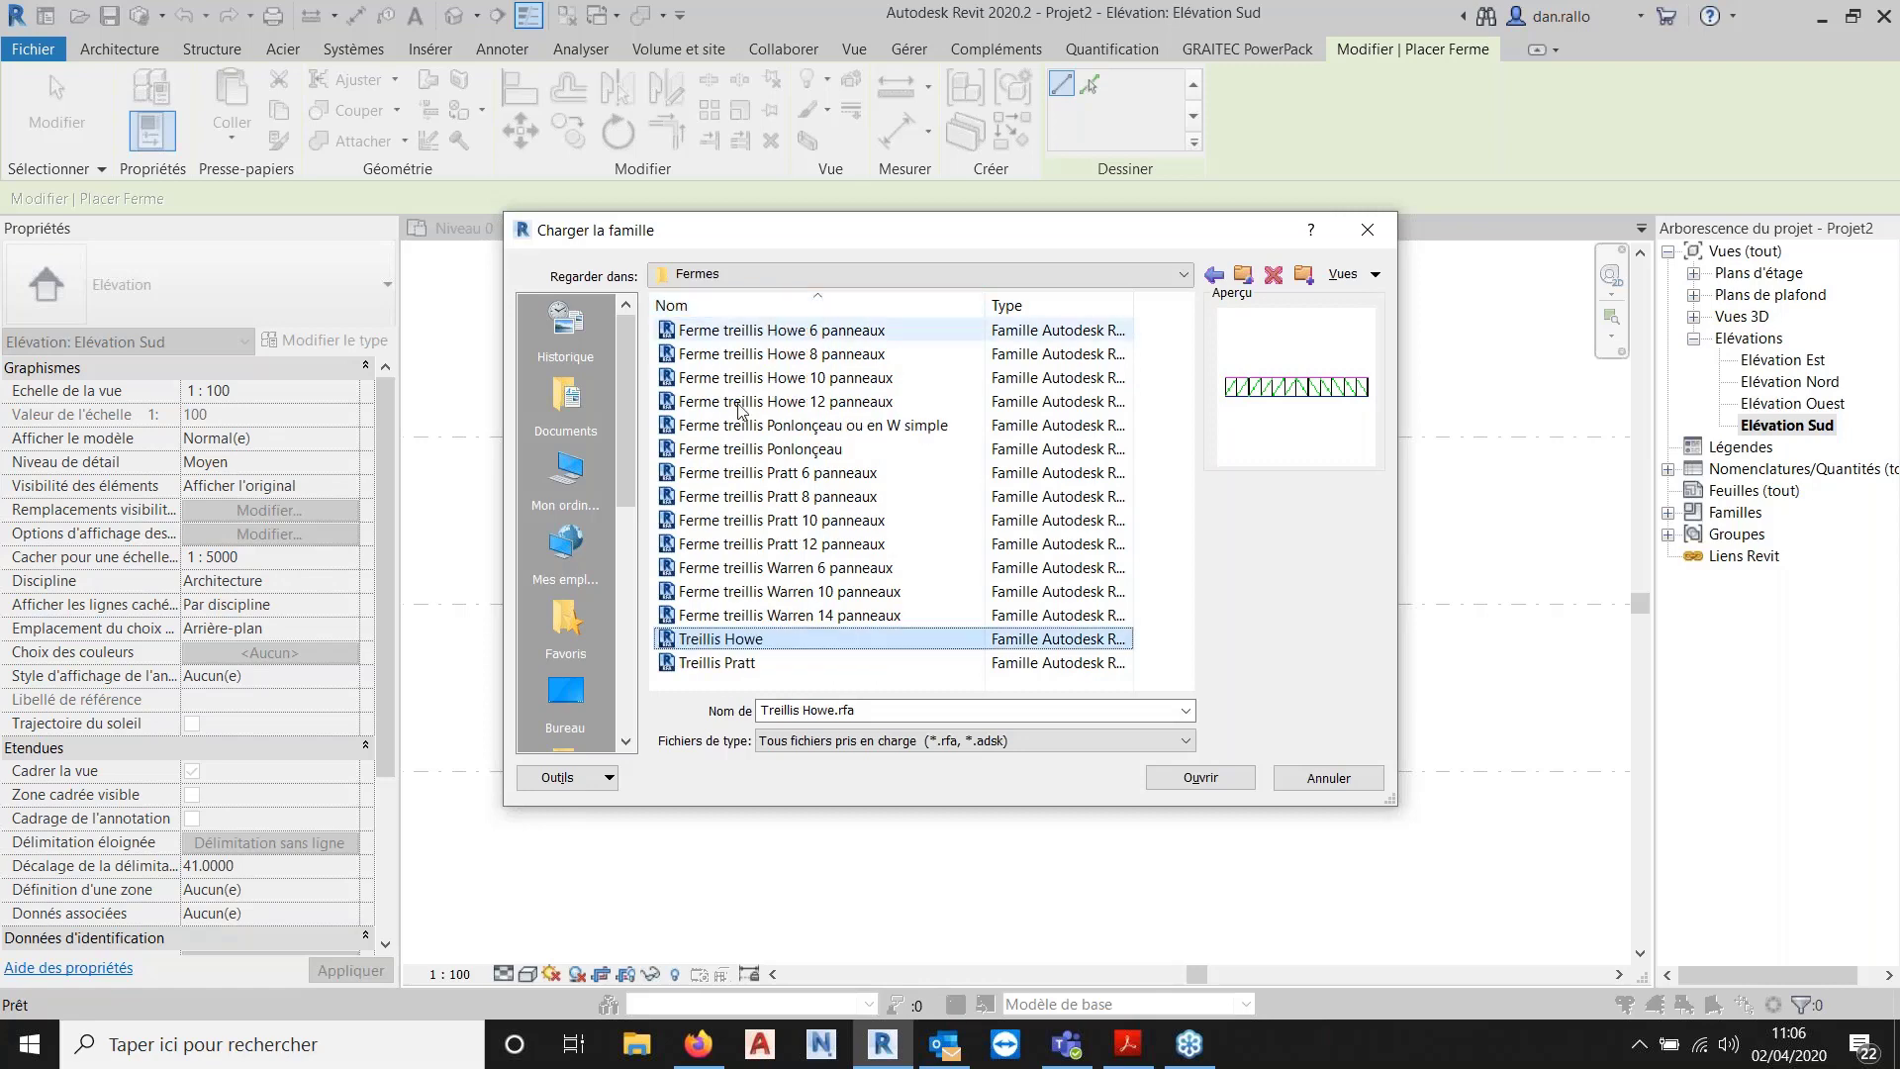
left_click(761, 308)
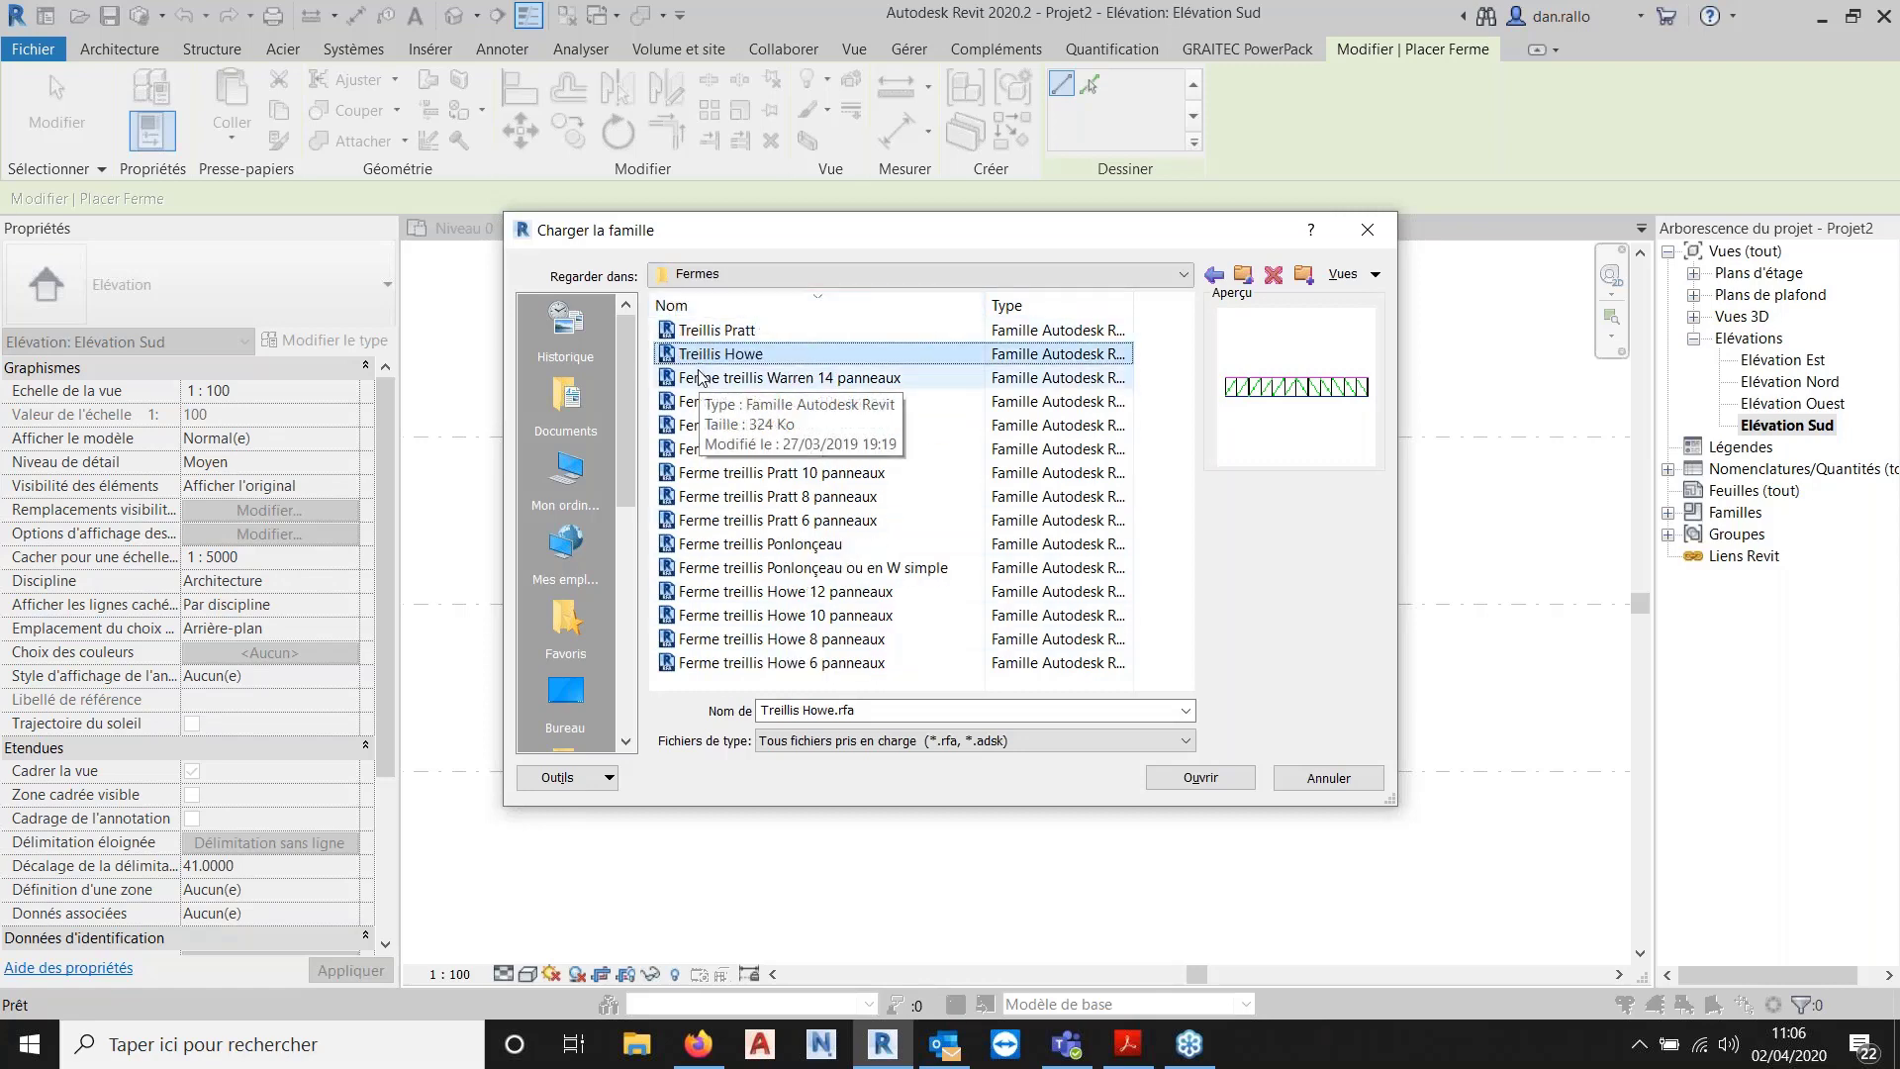
left_click(1201, 779)
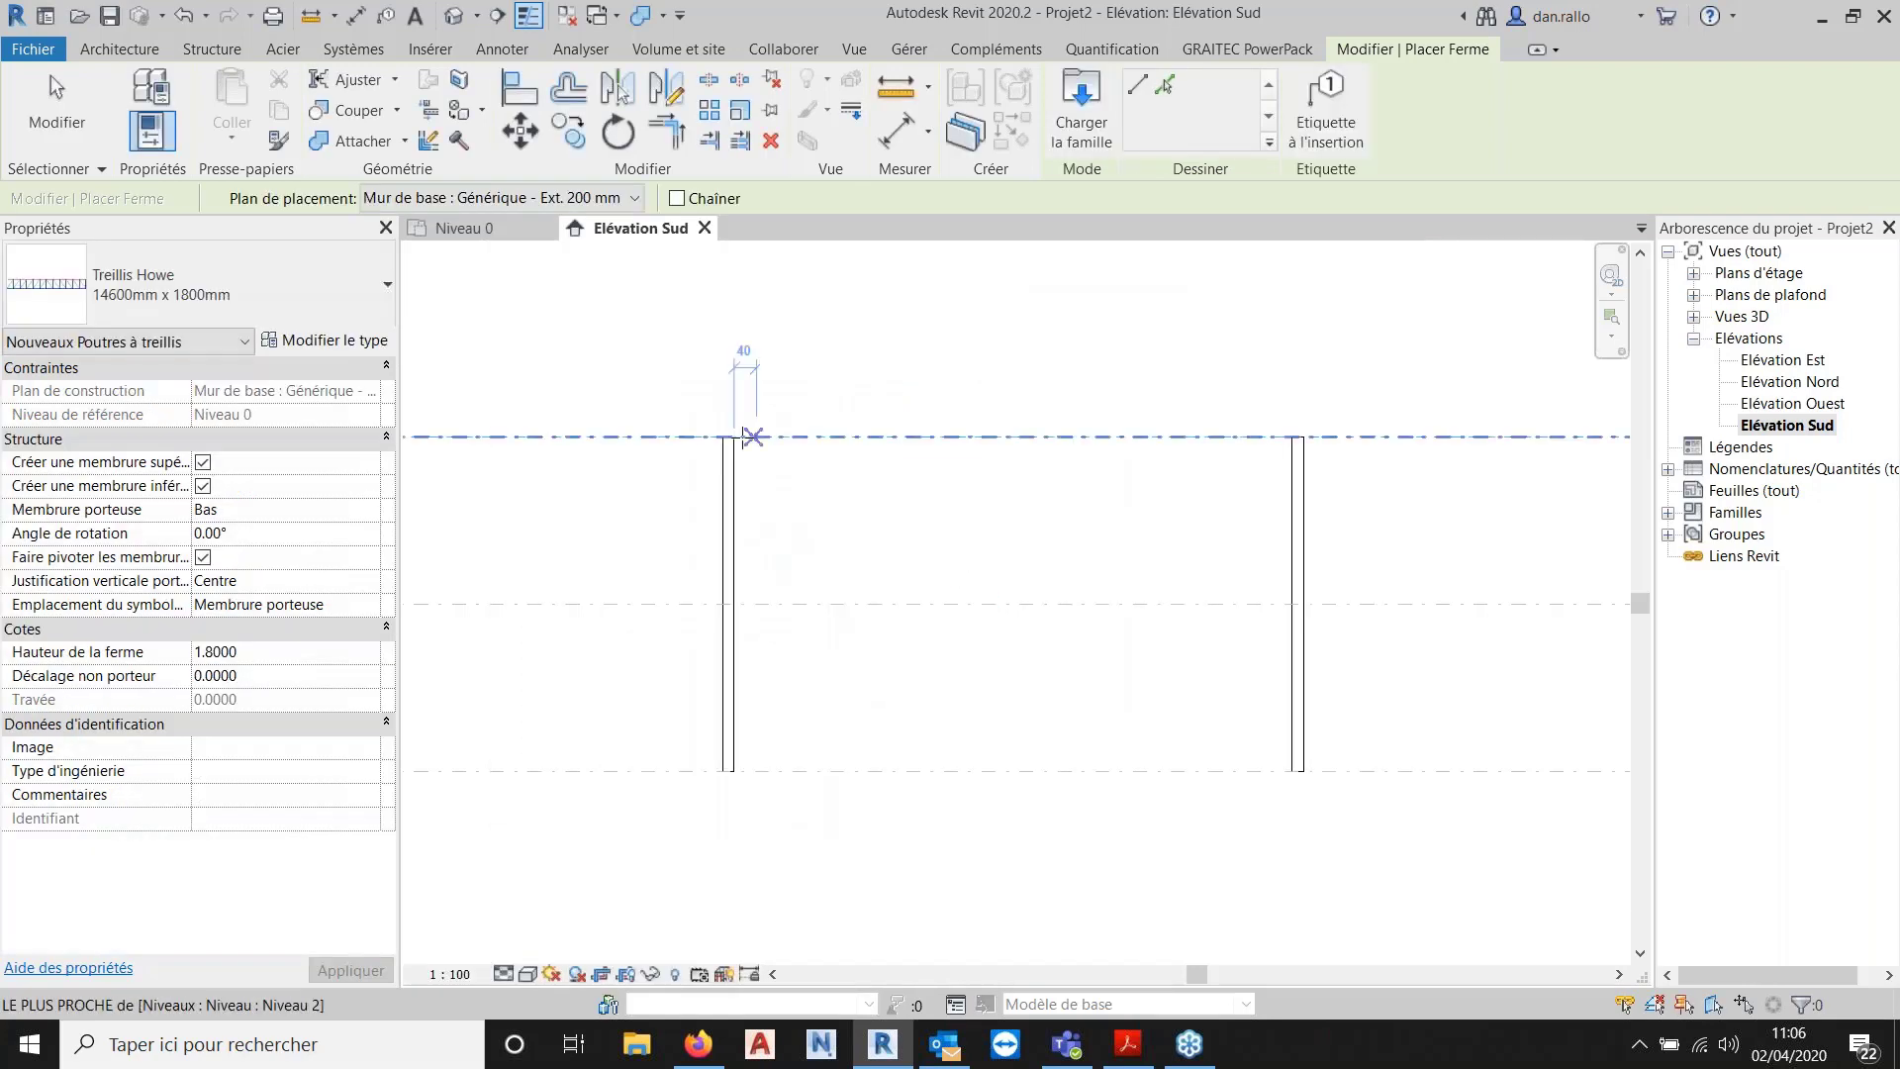
Place a Treillis Howe 14600mm x 1800mm truss at Niveau 2 between the inner top corners of the two walls and end the command.
scroll(693, 435, "up", 5)
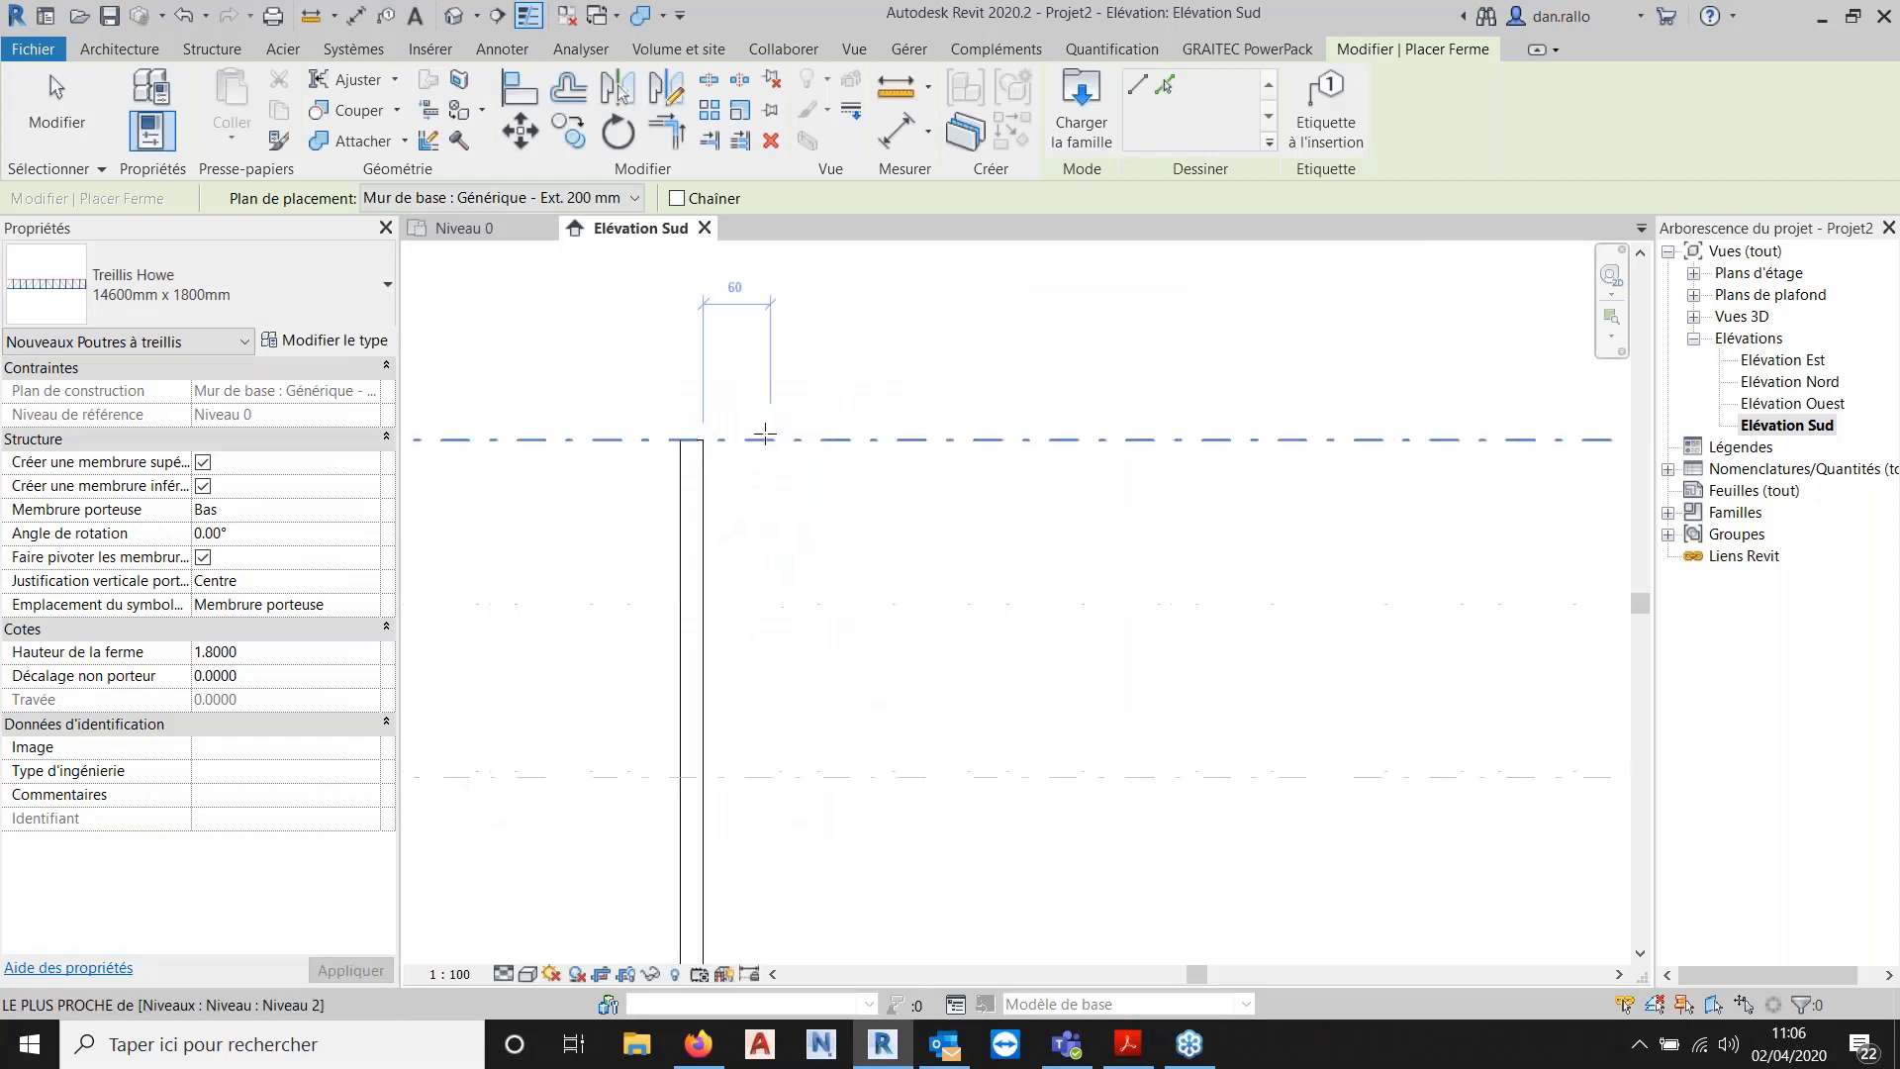
left_click(683, 442)
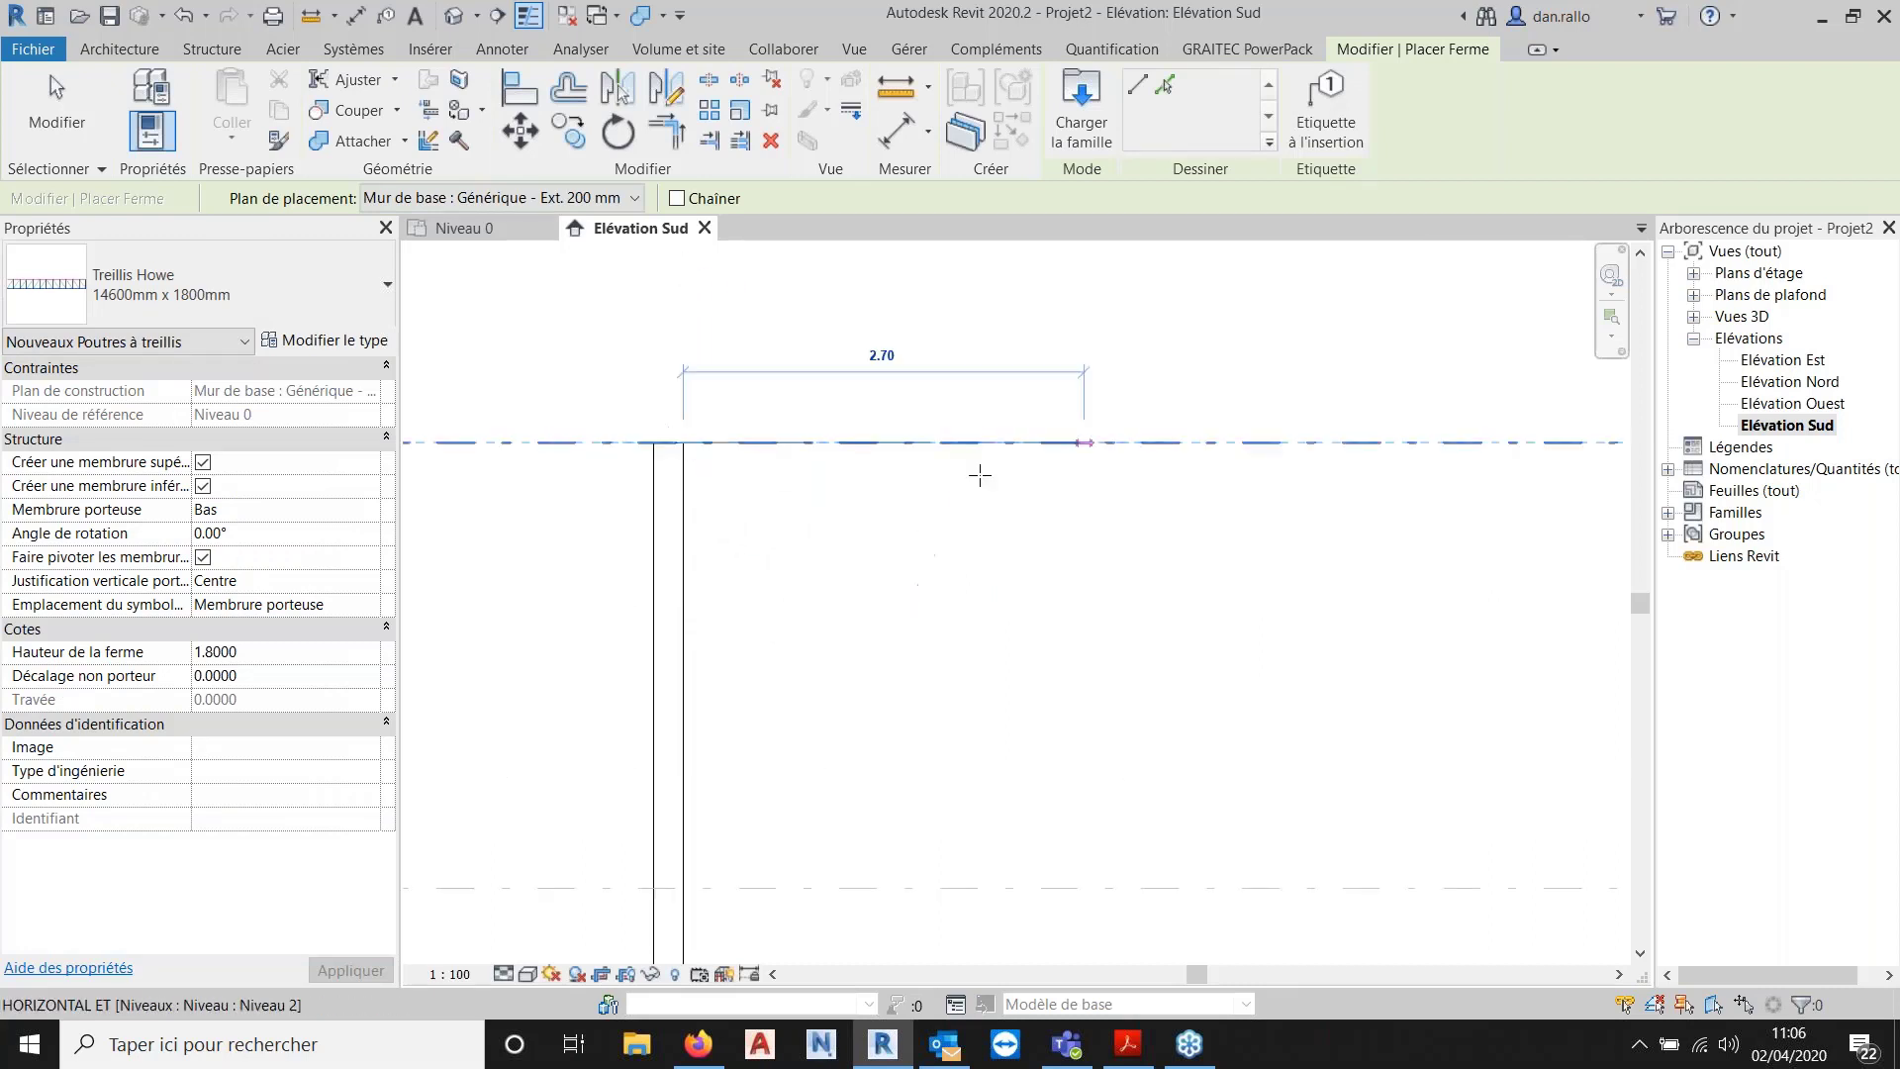
middle_click_drag(1295, 454, 1029, 478)
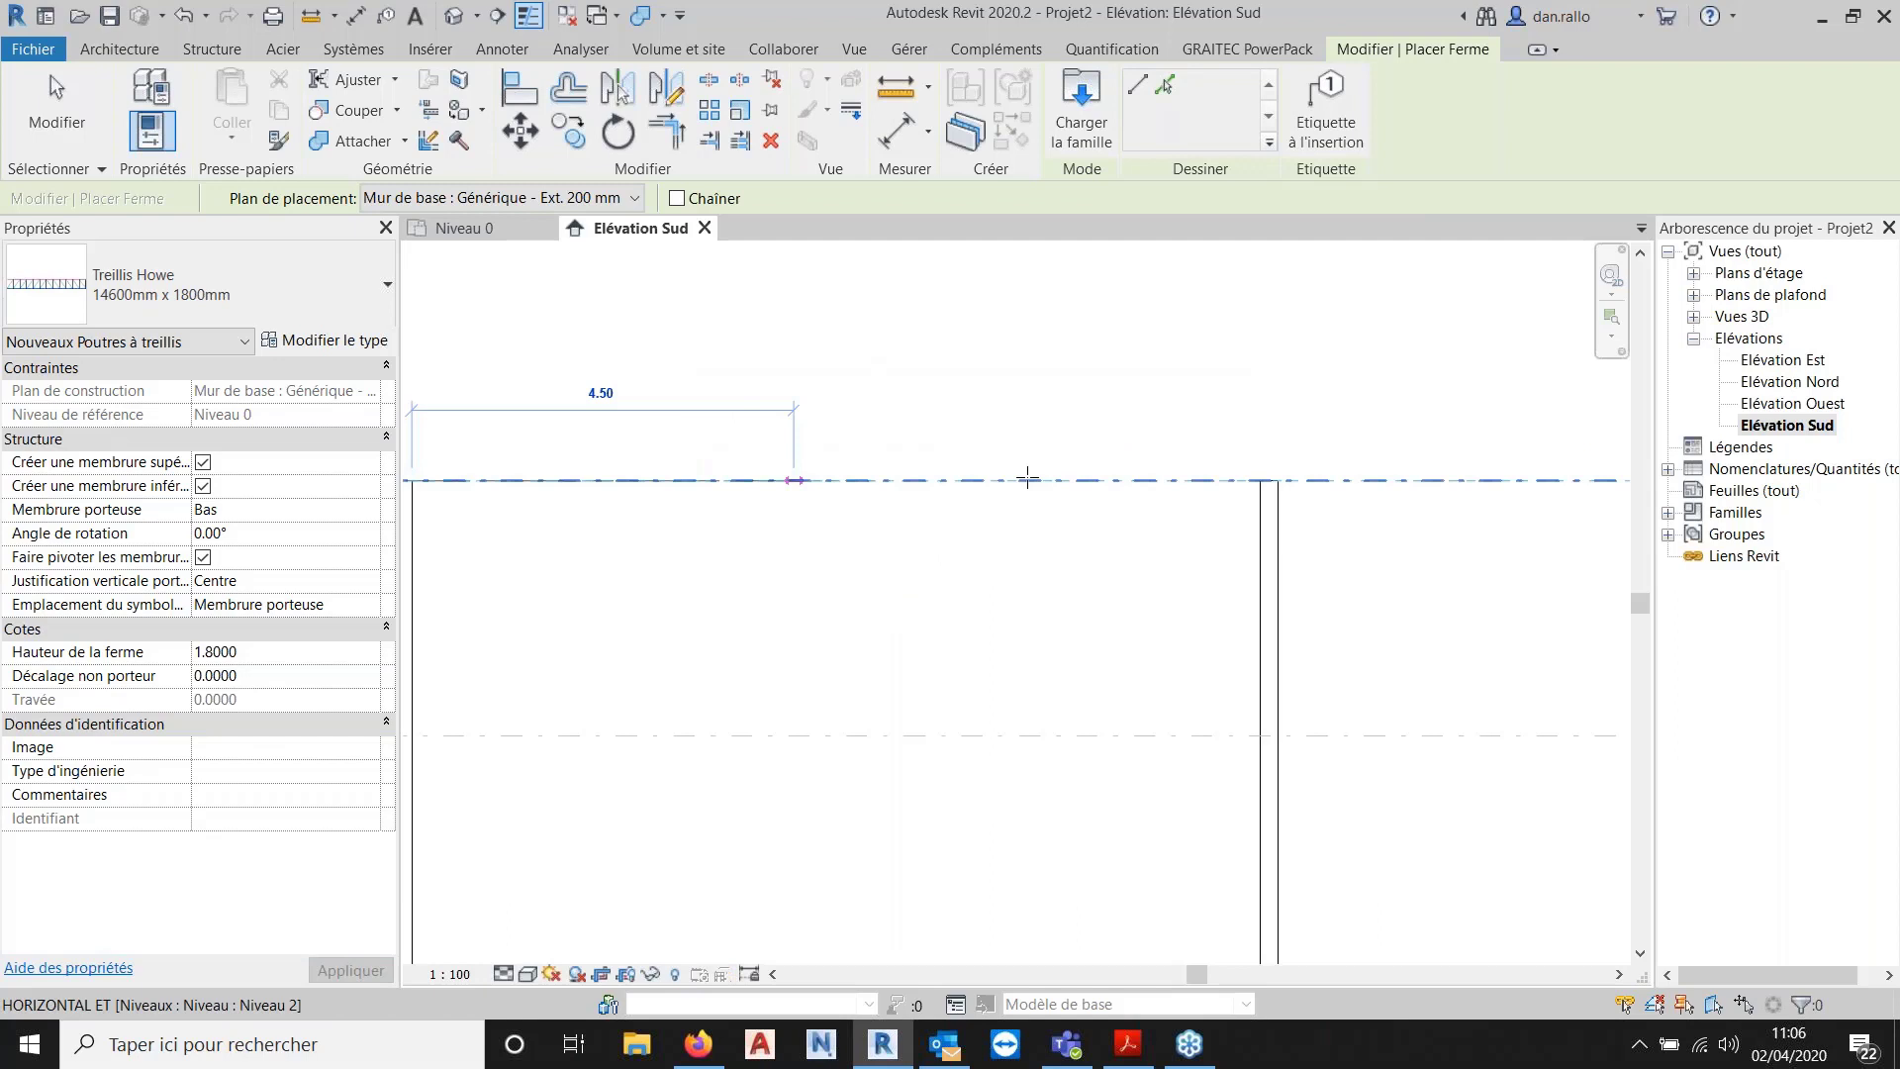
scroll(1277, 470, "down", 2)
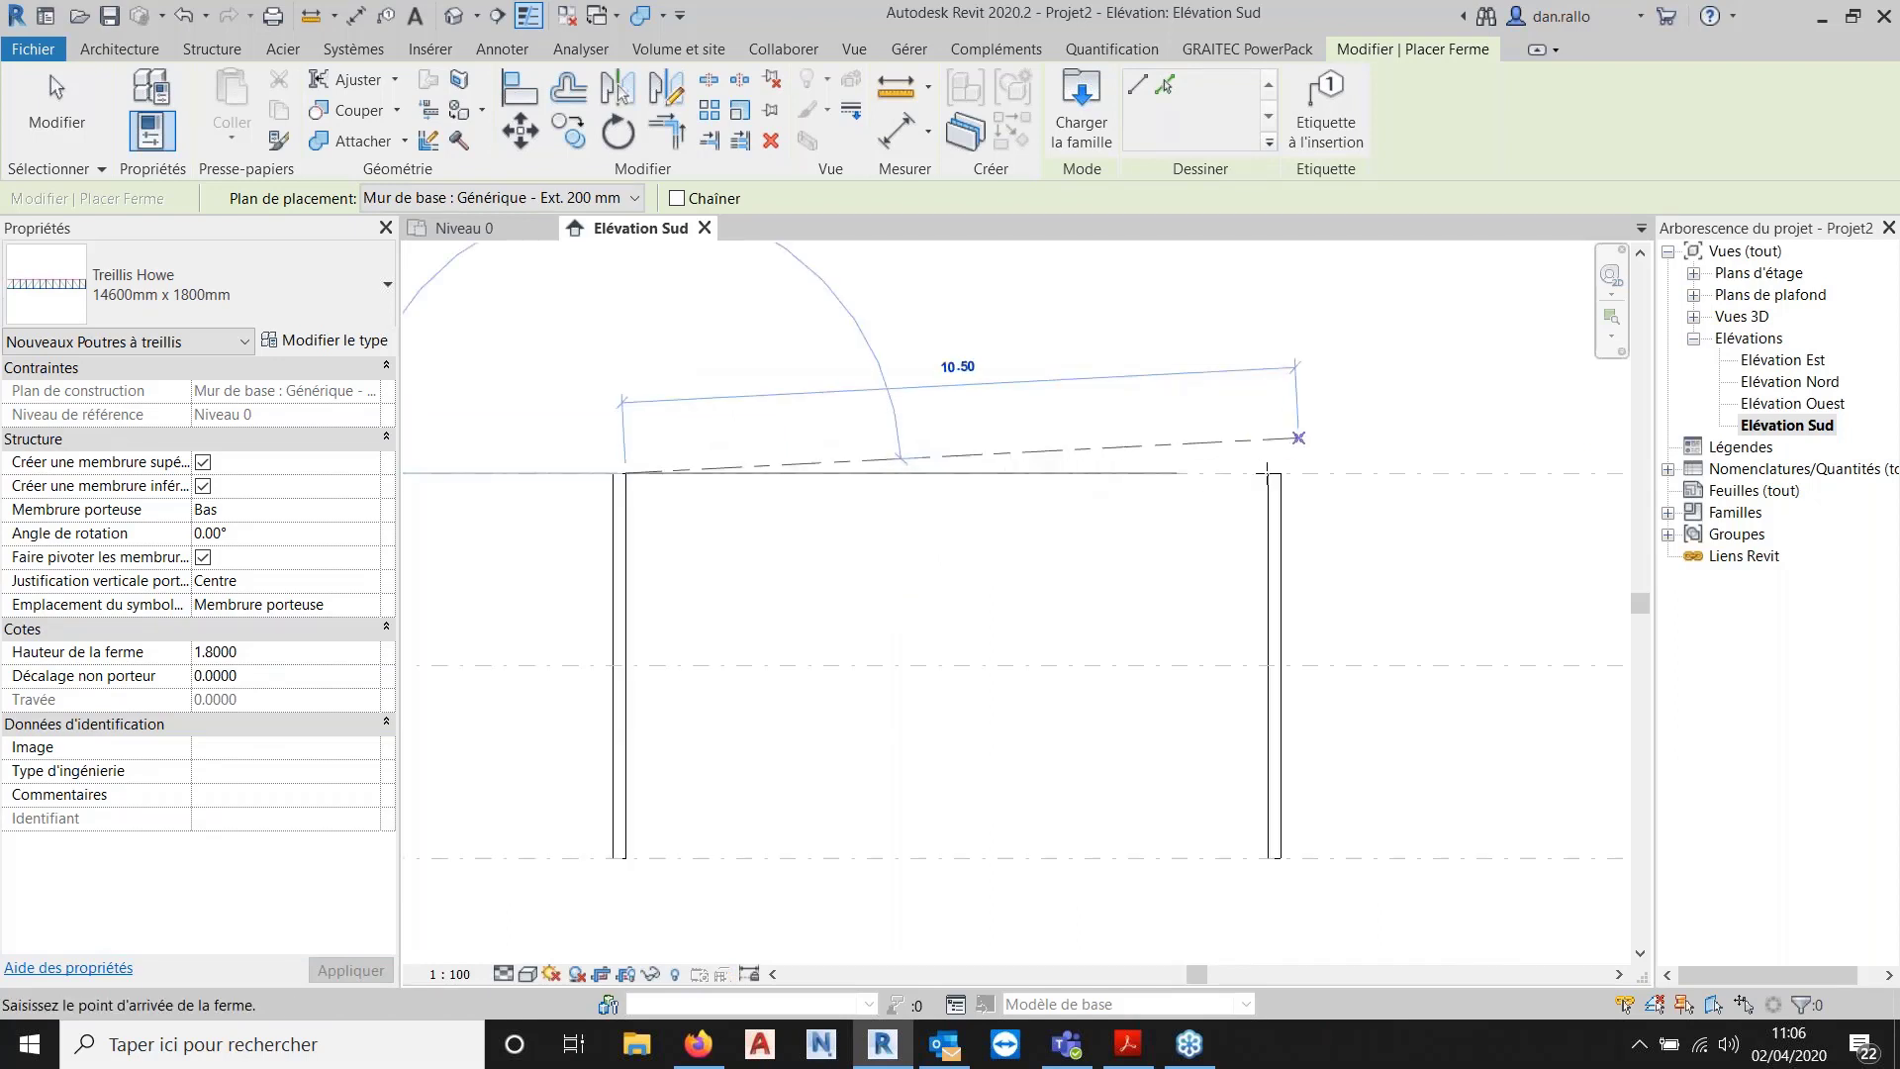
middle_click_drag(1298, 437, 1029, 469)
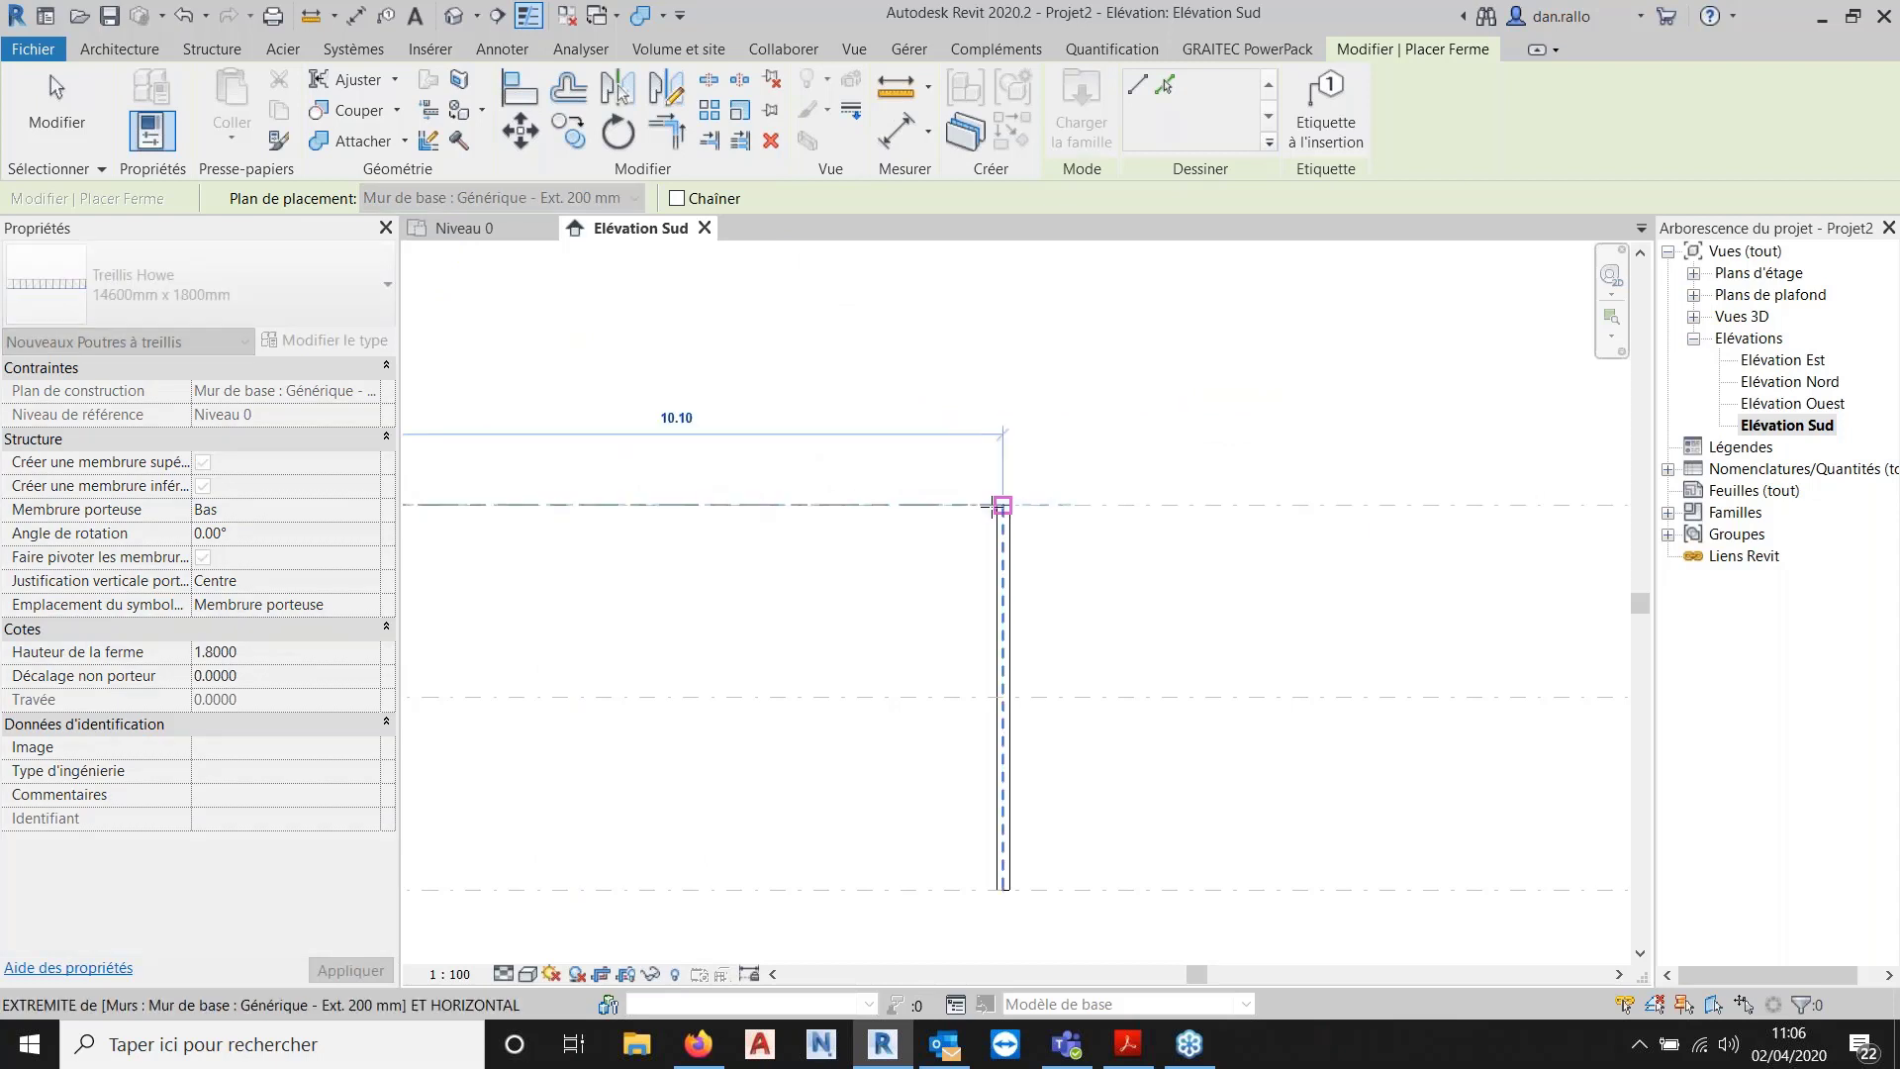
scroll(1000, 505, "up", 1)
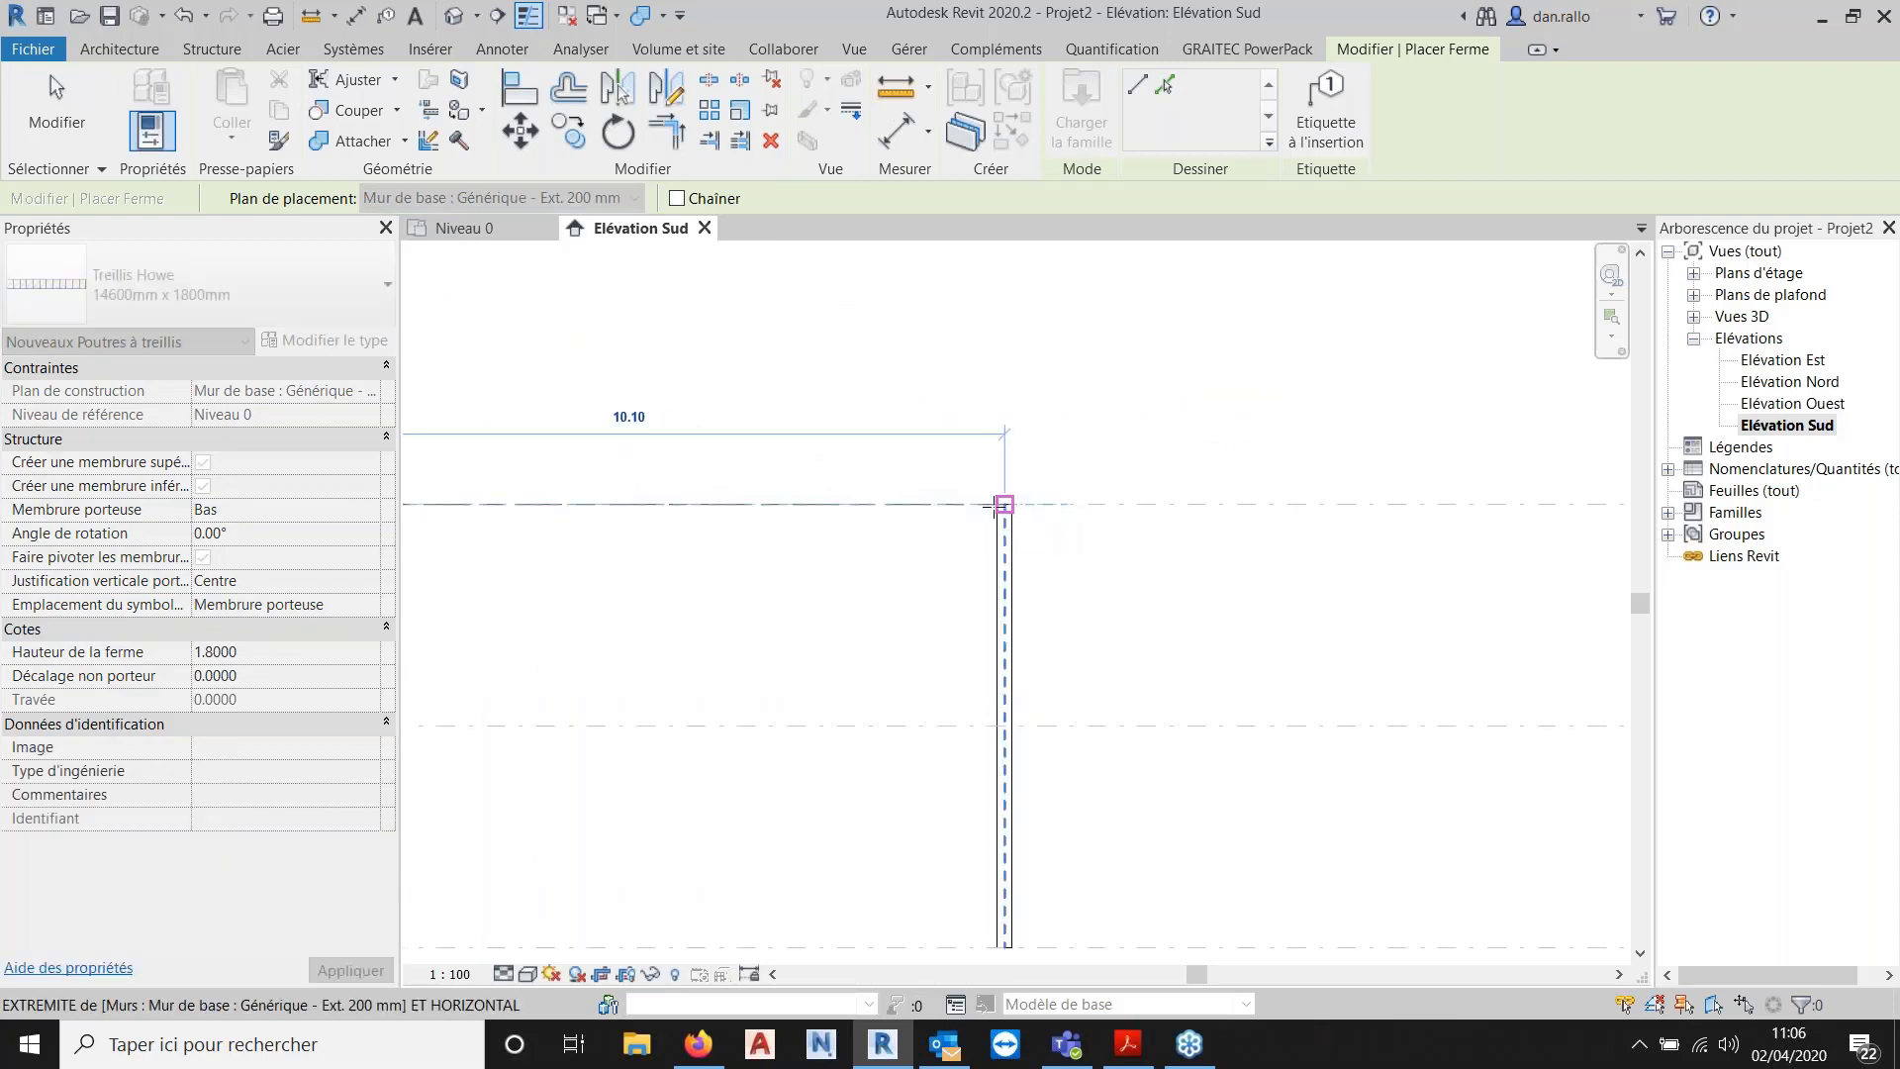
scroll(994, 506, "up", 6)
scroll(1019, 497, "up", 1)
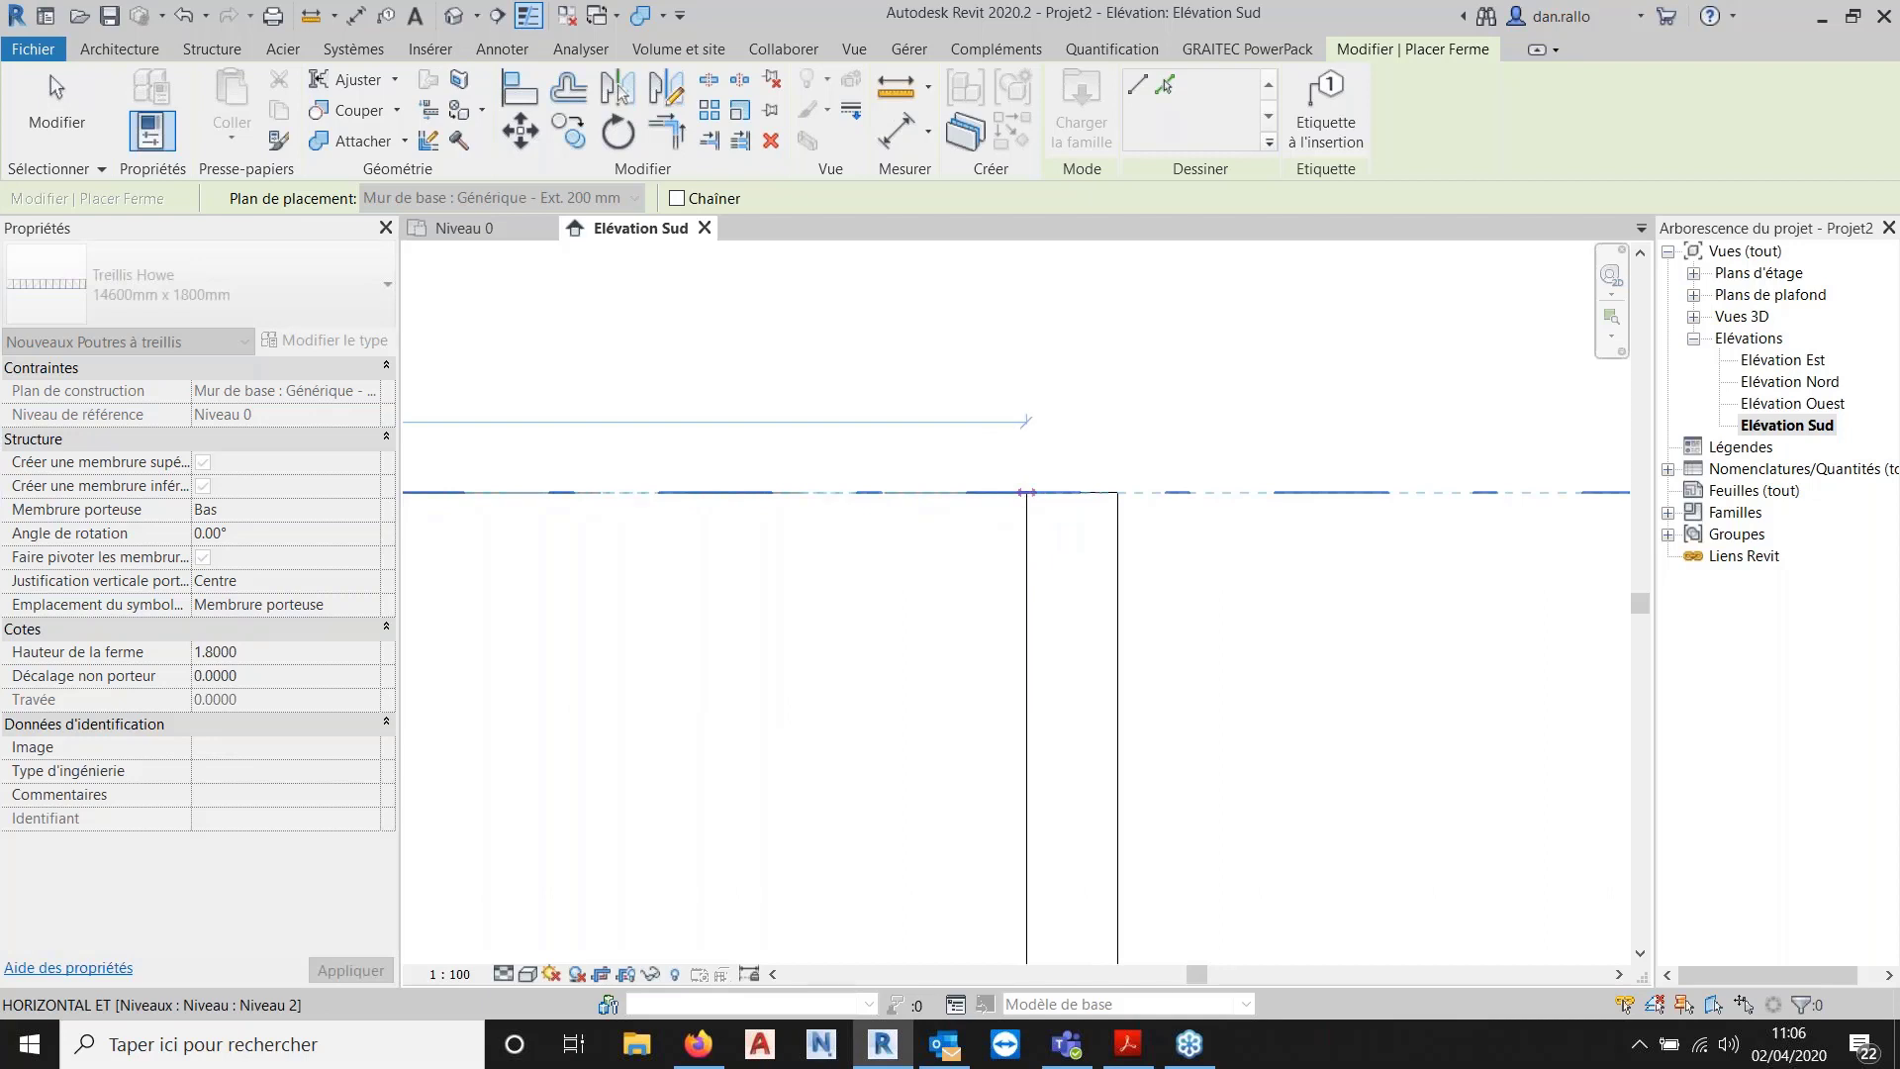
left_click(1027, 492)
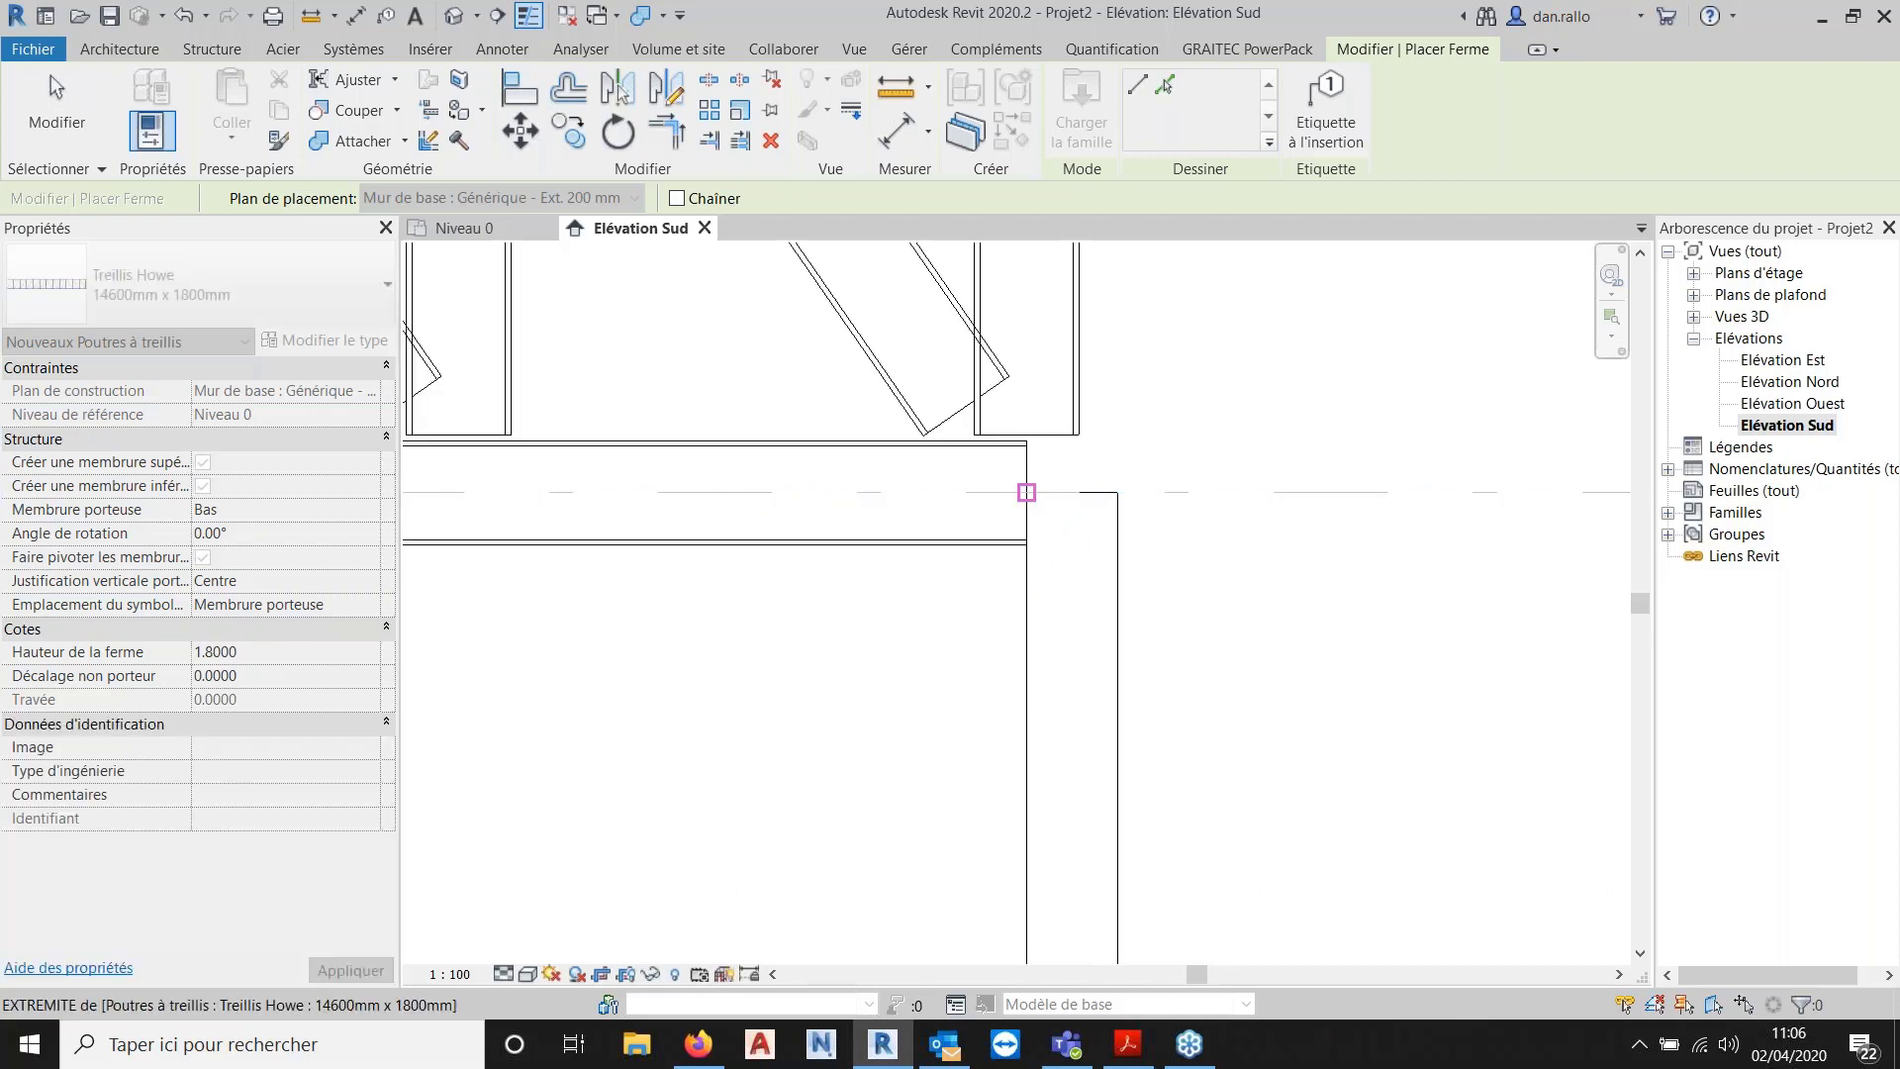
scroll(867, 544, "down", 6)
left_click(72, 117)
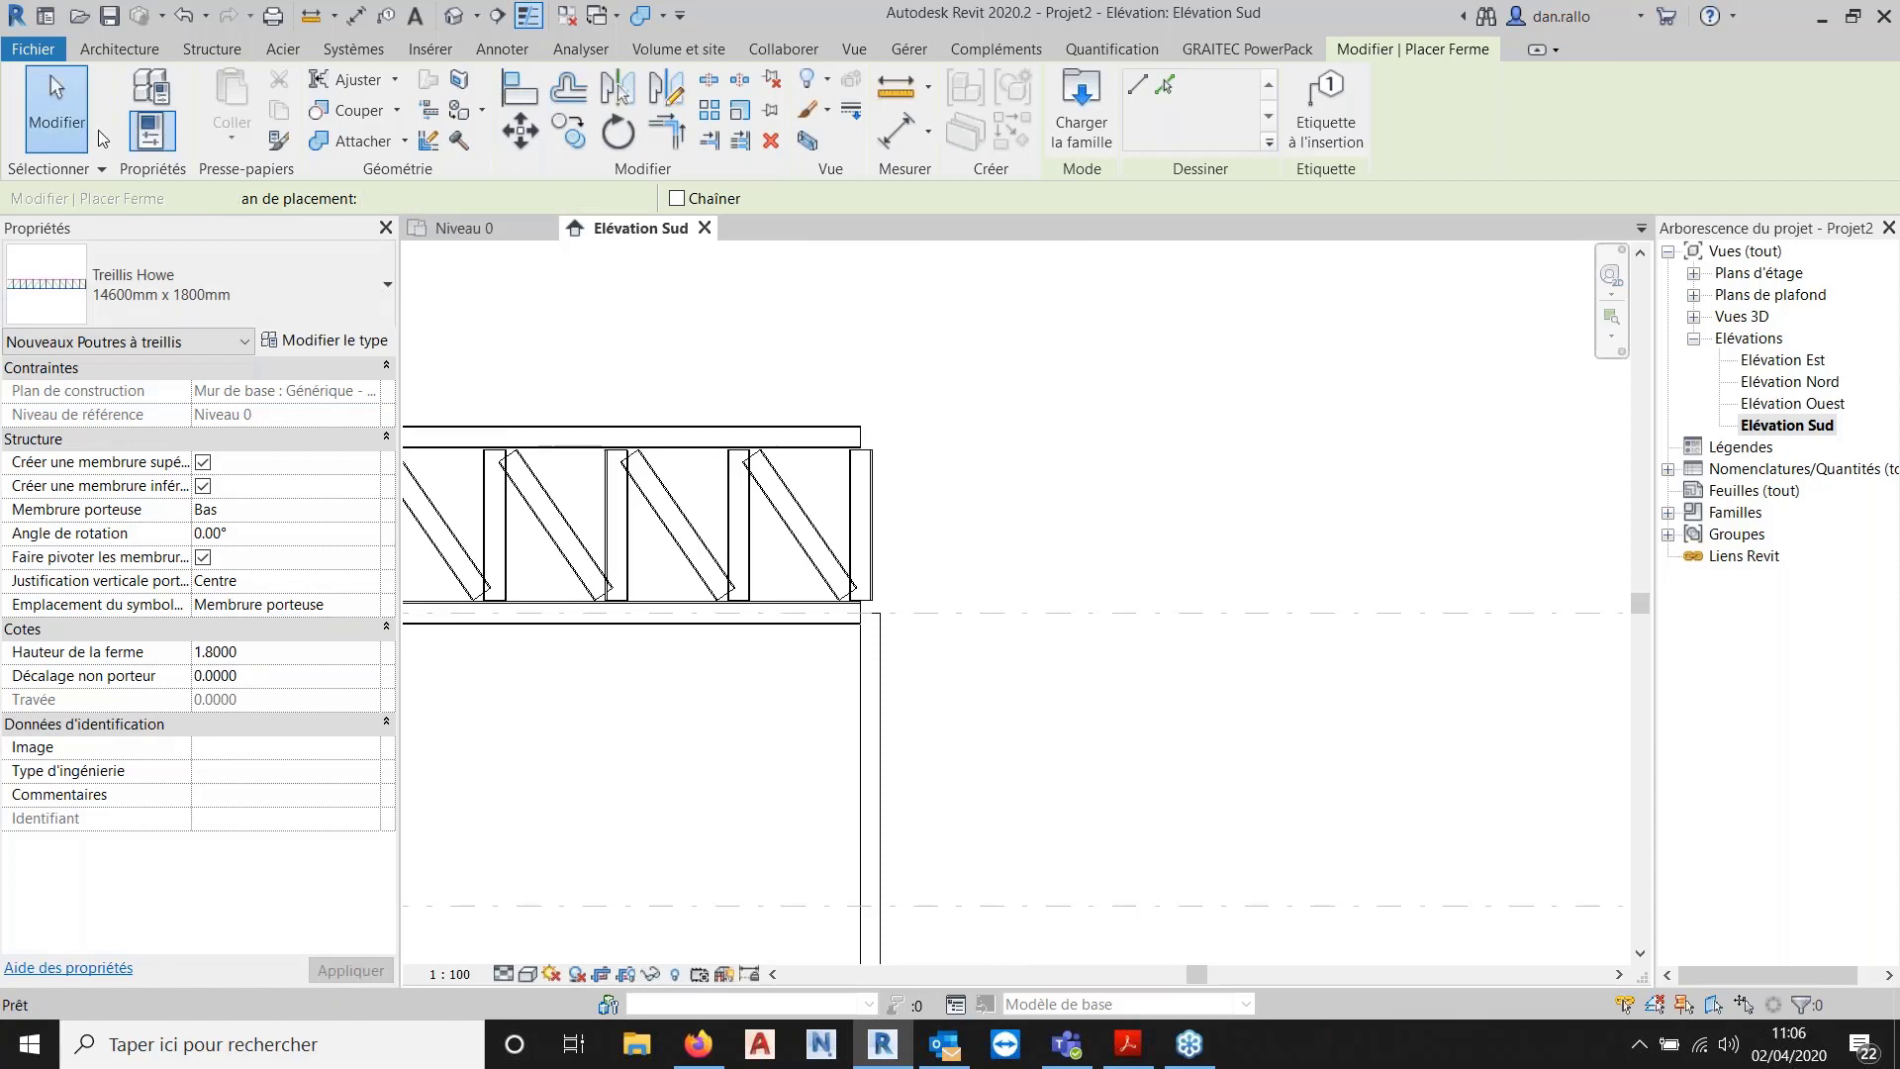
Inspect the placed truss in elevation and in the 3D view, and return to the Elévation Sud view.
scroll(920, 406, "up", 4)
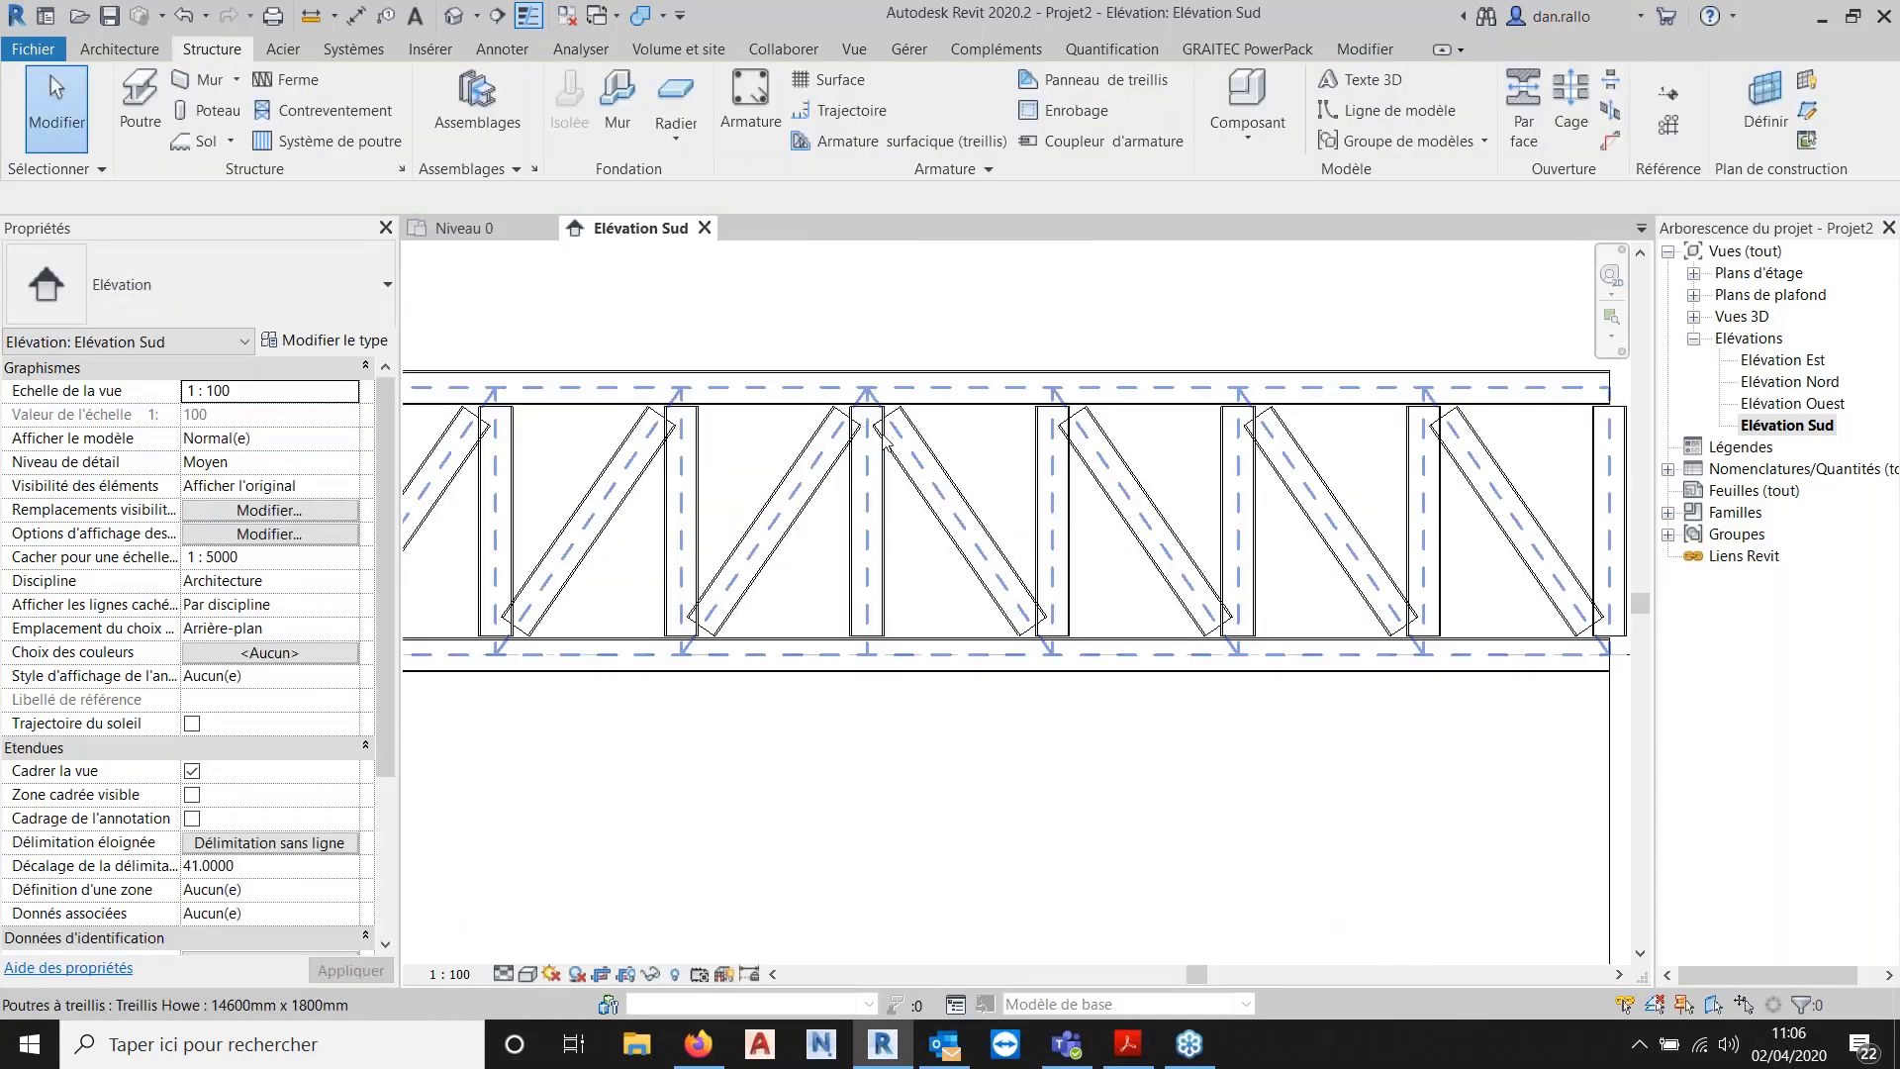
scroll(779, 480, "down", 2)
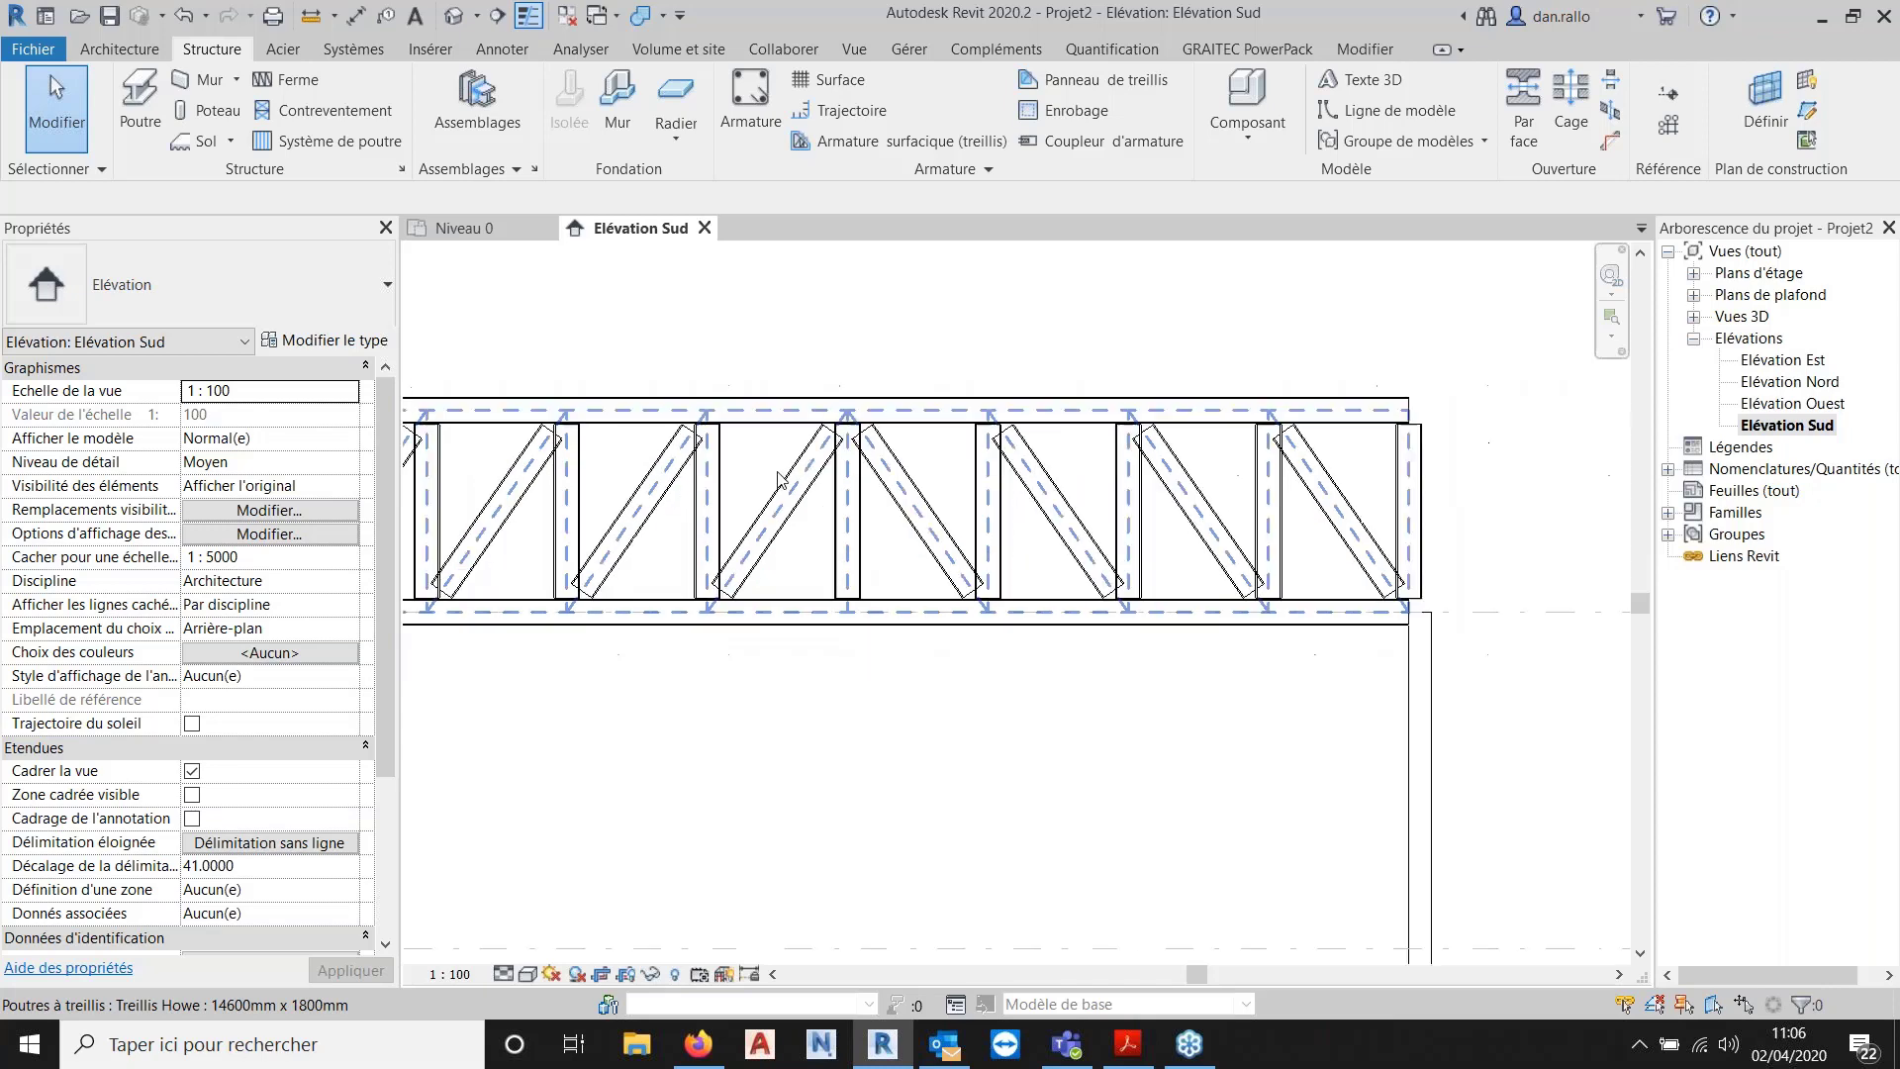
scroll(782, 467, "down", 2)
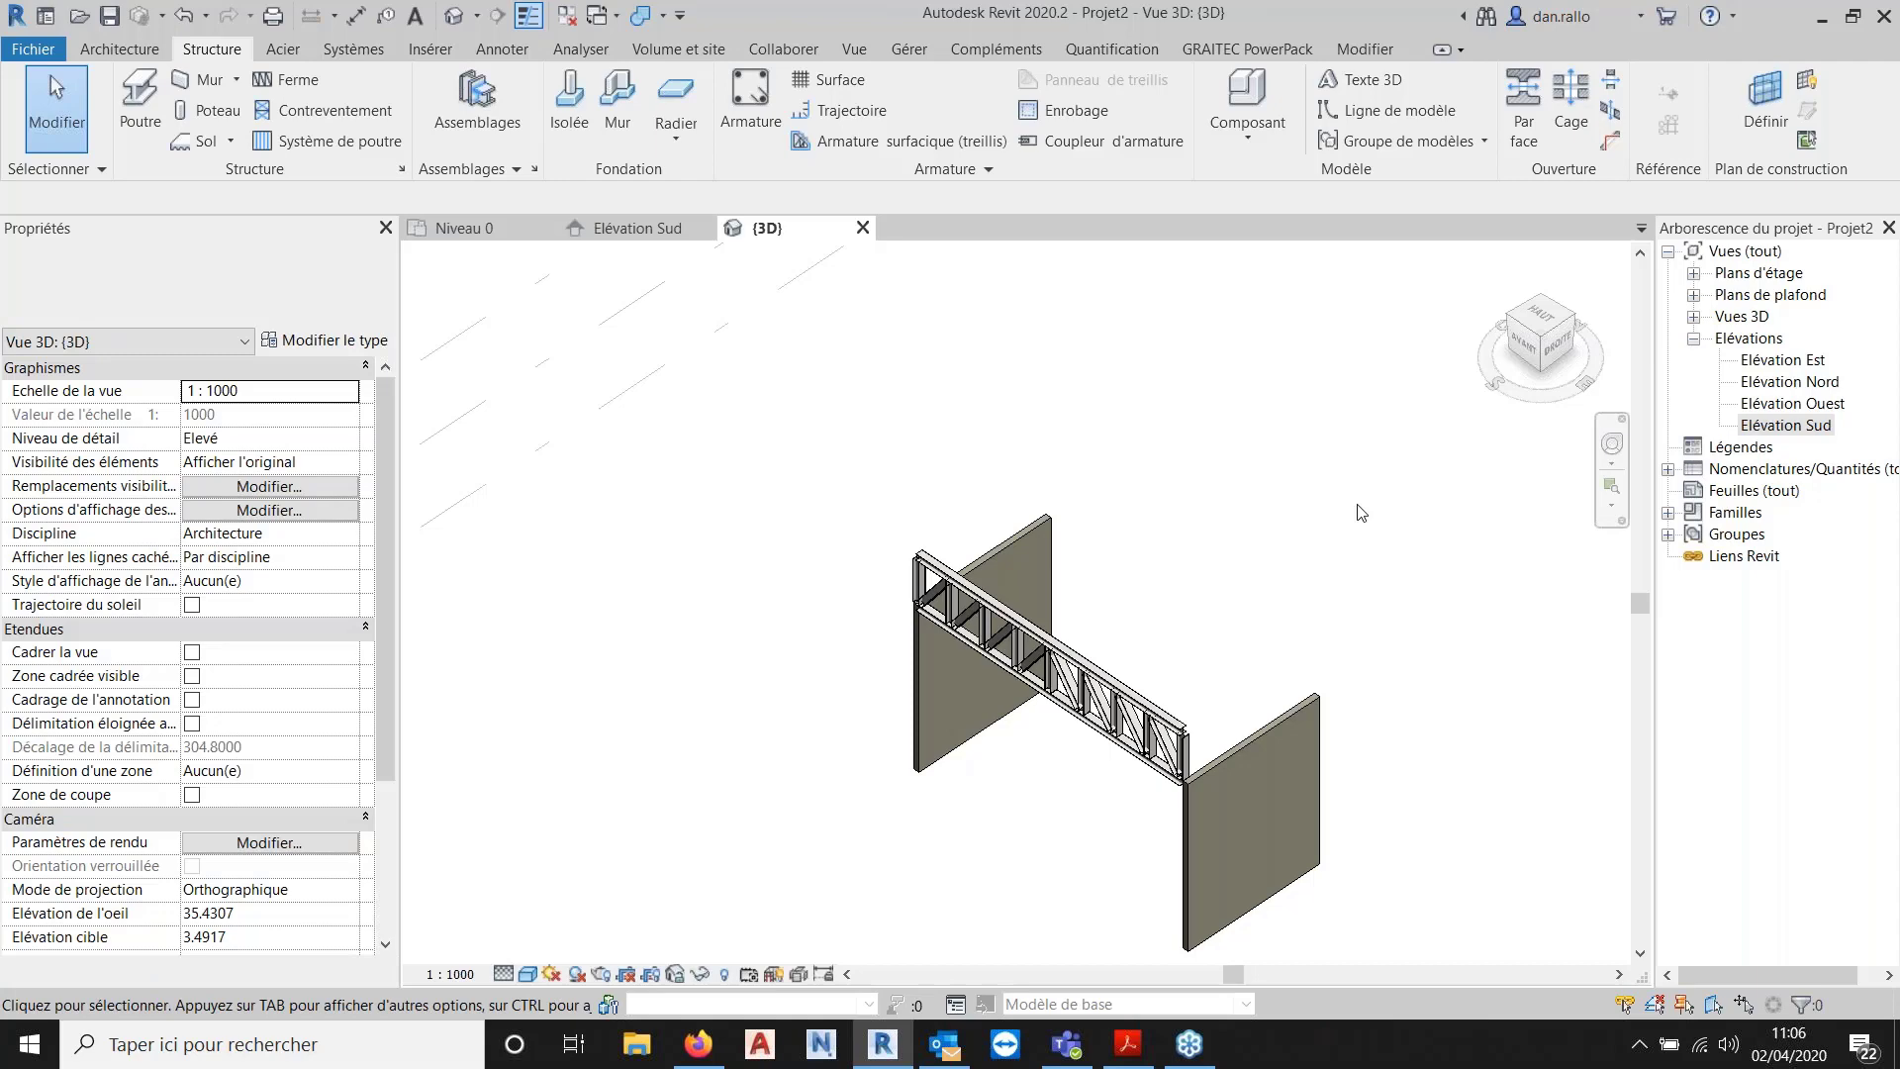
left_click(1784, 426)
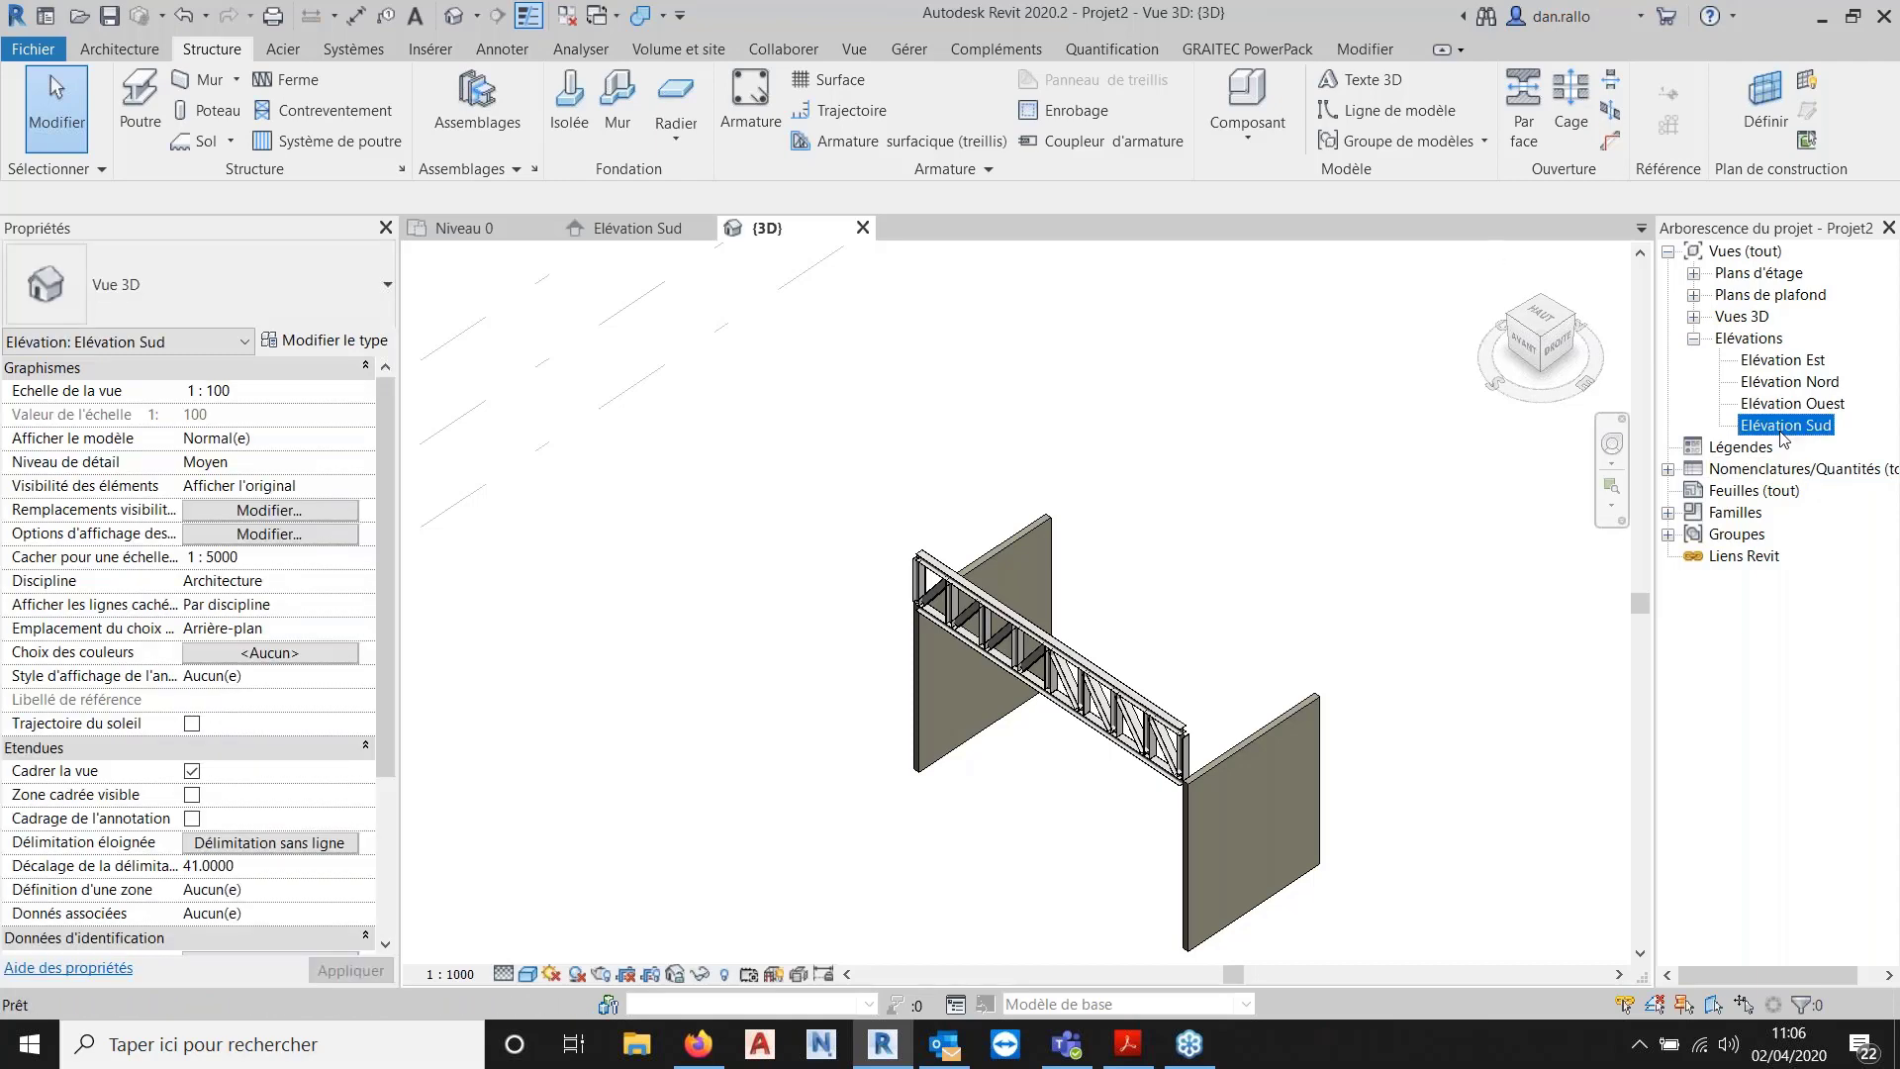
double_click(1782, 426)
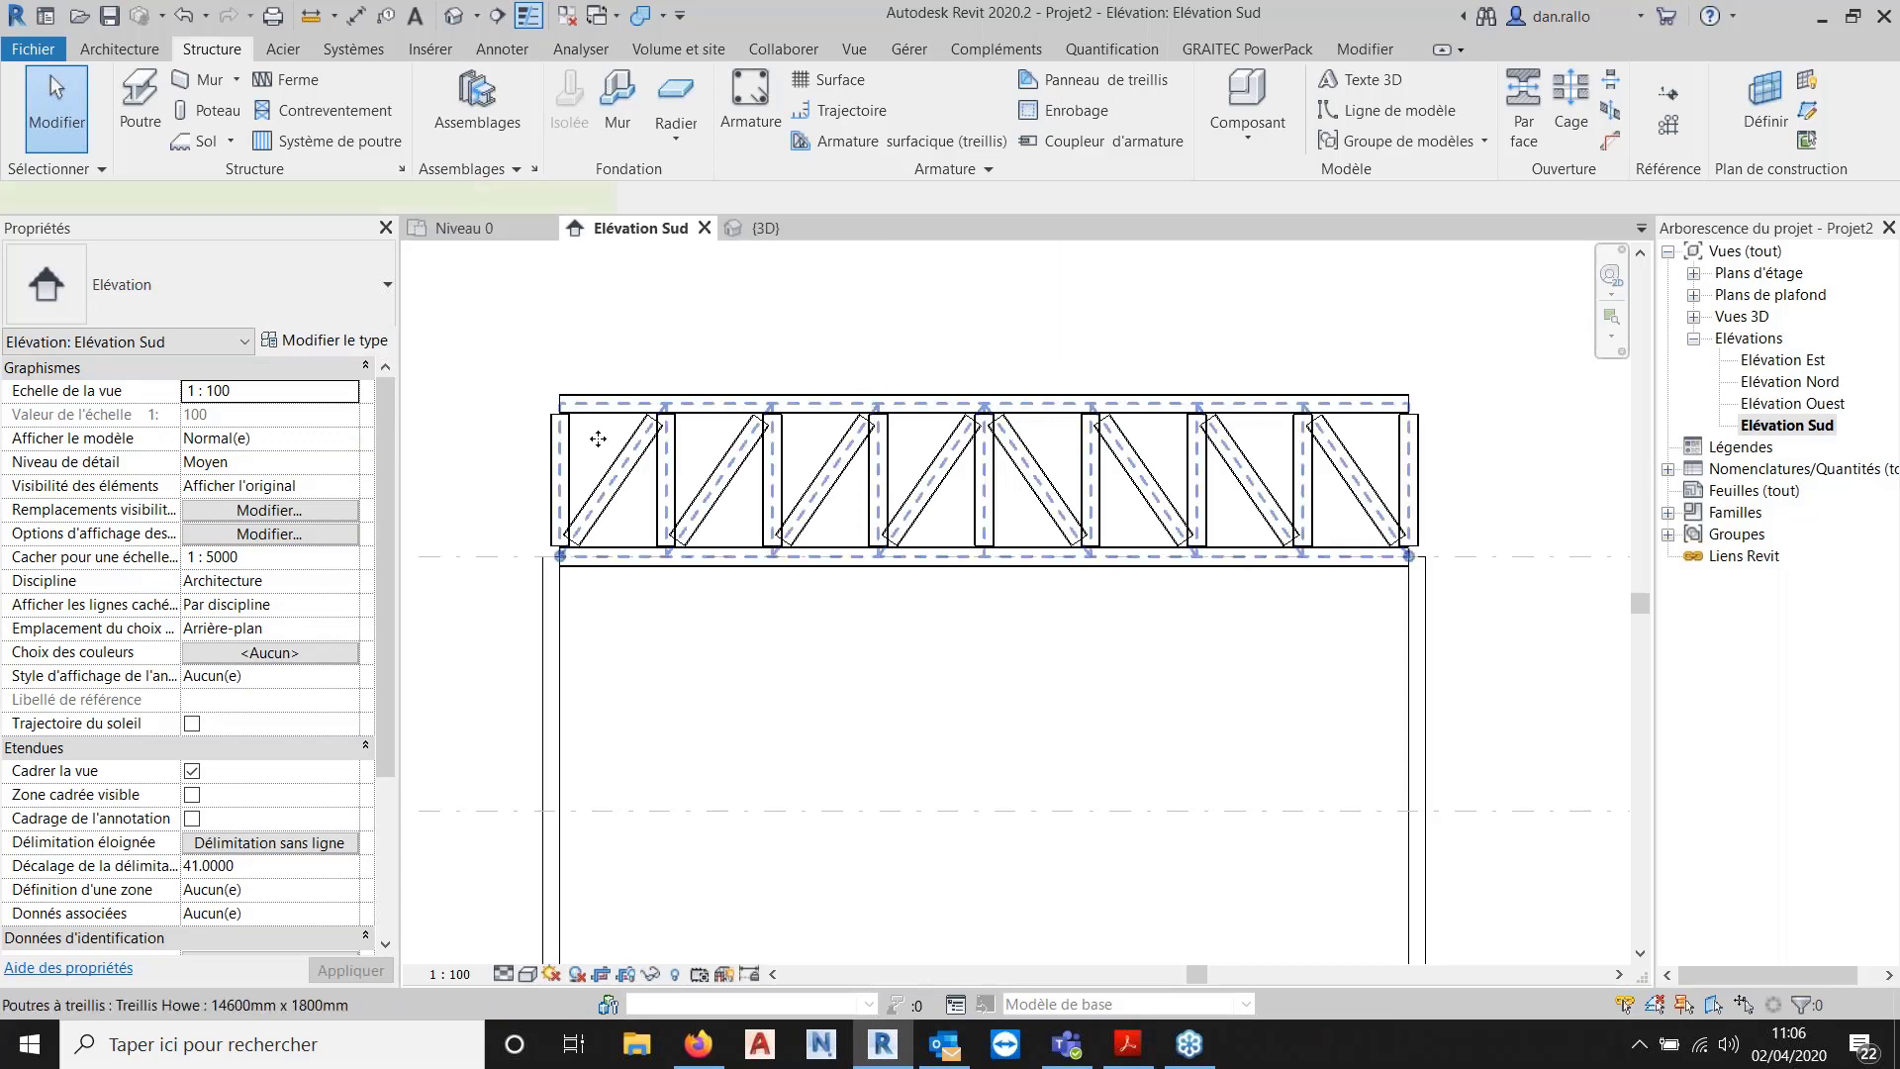
Review the type properties of the Treillis Howe truss and close them without changes.
left_click(598, 438)
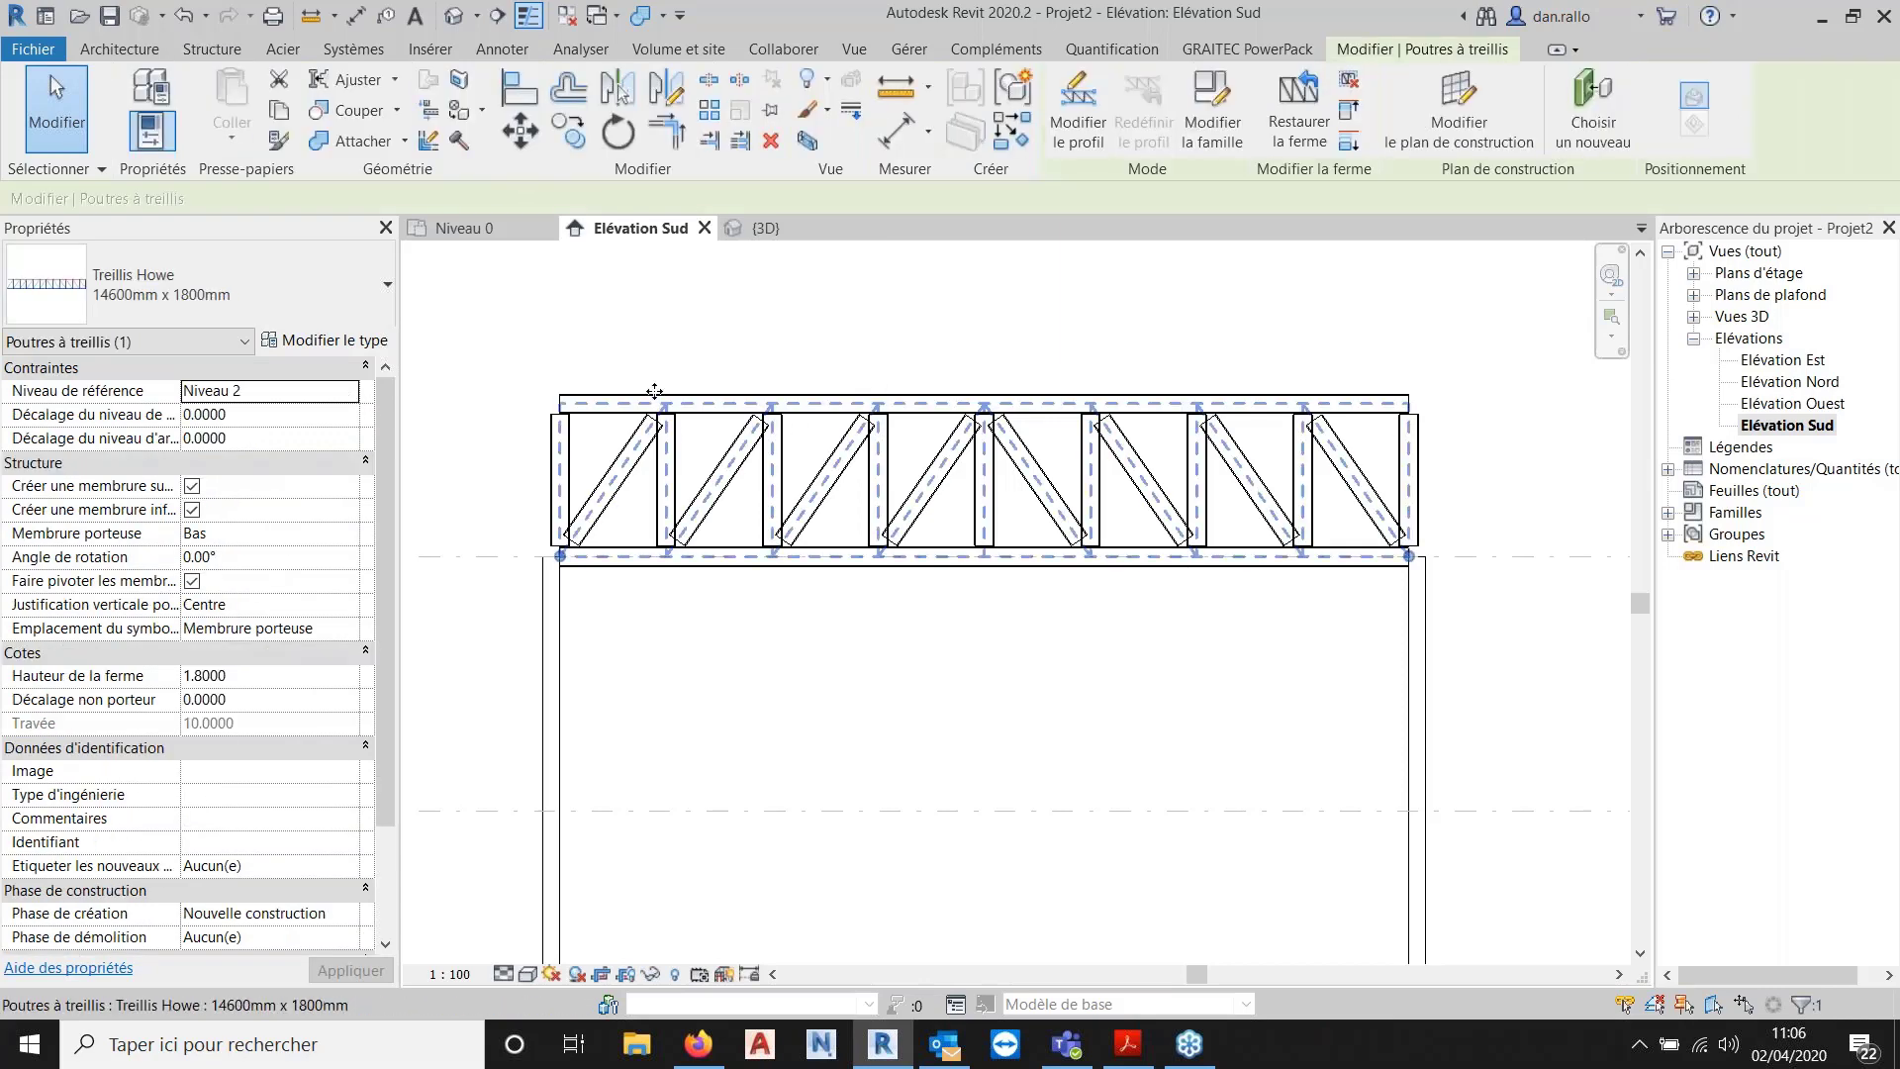
left_click(534, 288)
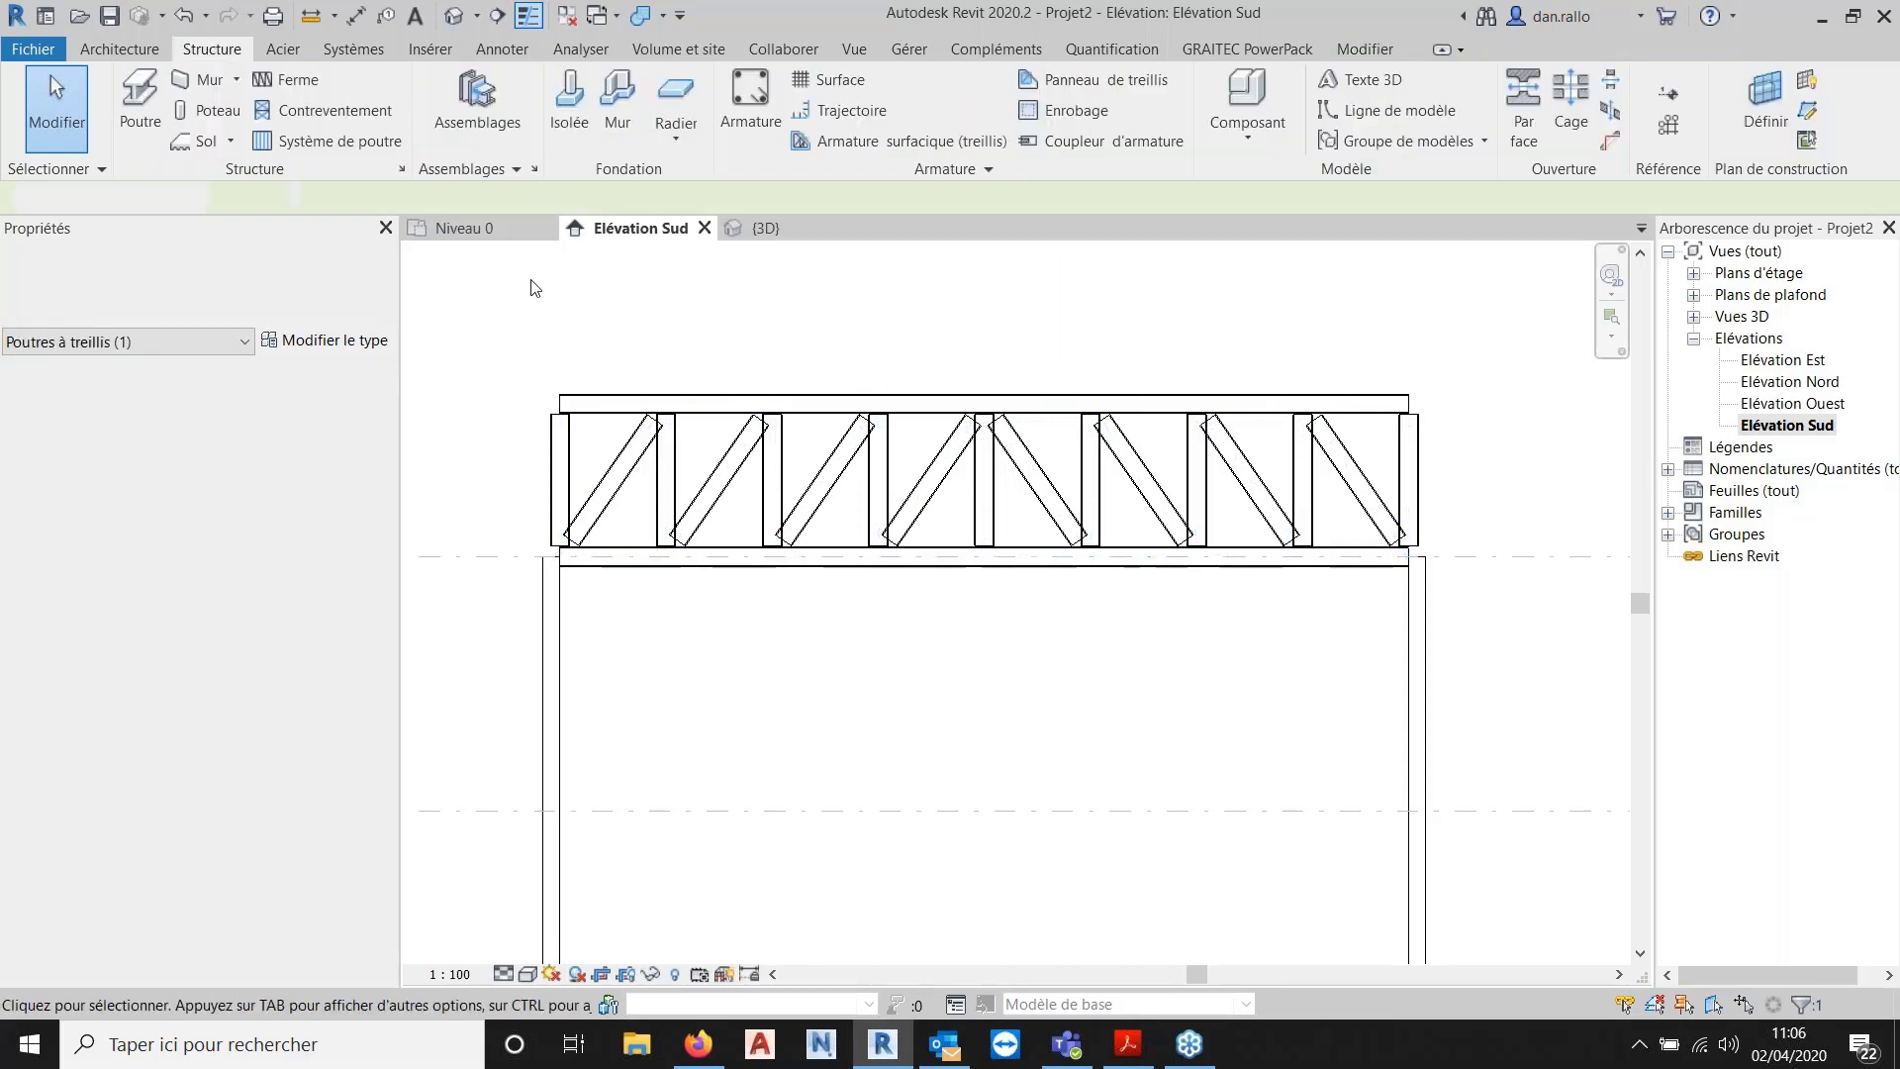
left_click(909, 417)
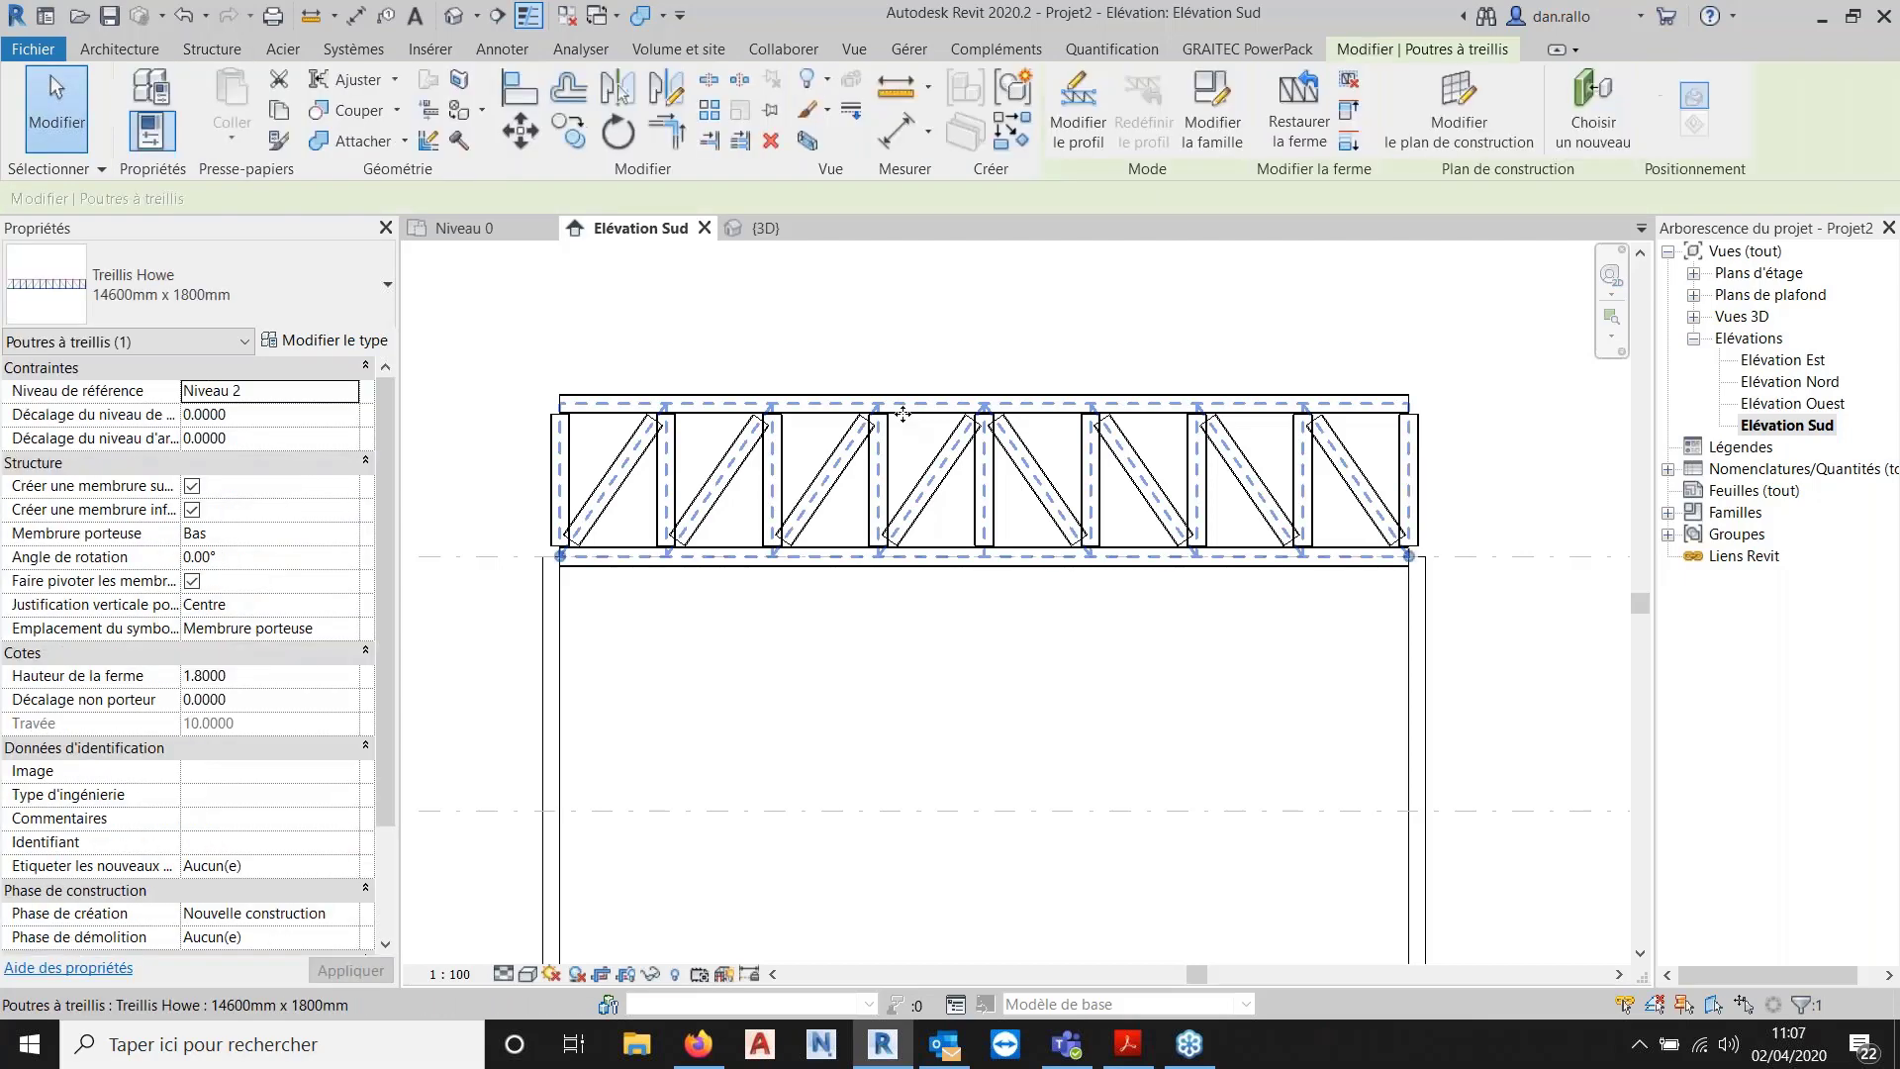
left_click(345, 342)
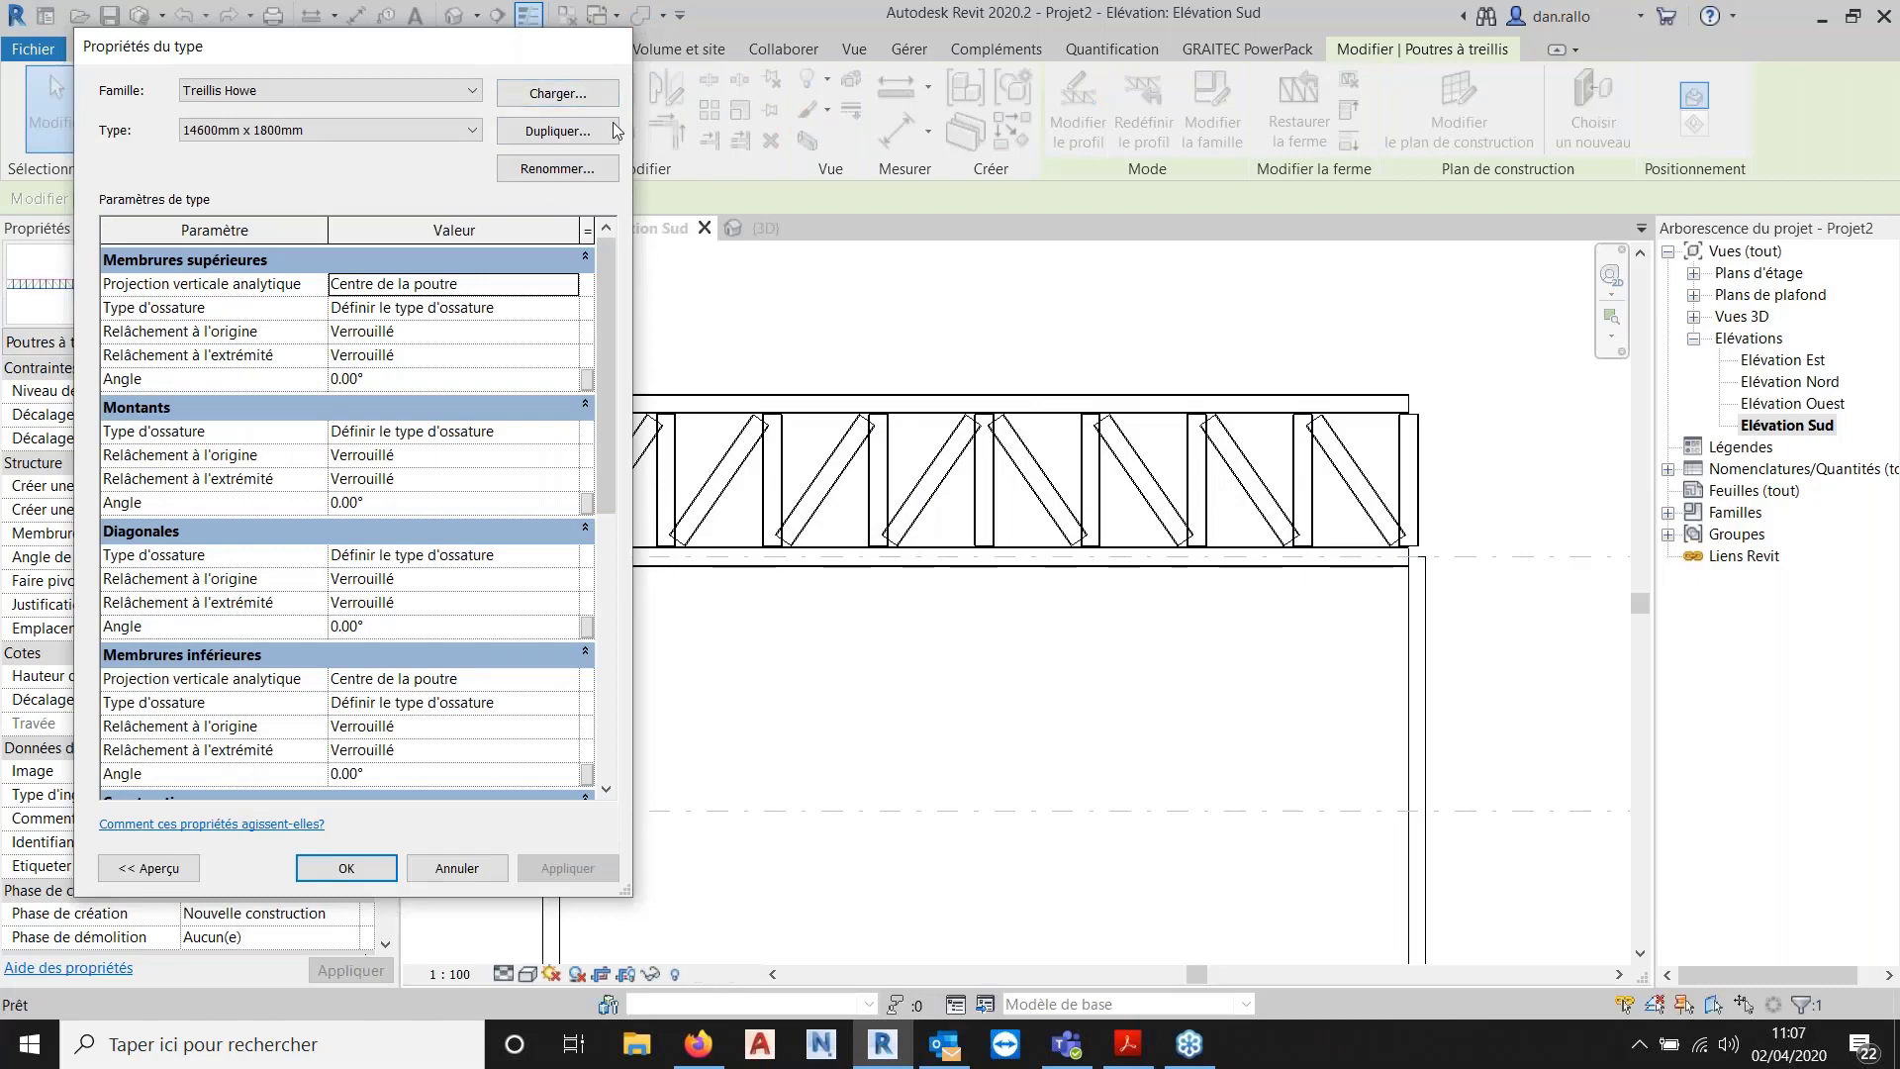
key("Escape")
key("Escape")
Set the truss's load-bearing chord (Membrure porteuse) to Haut.
left_click(690, 454)
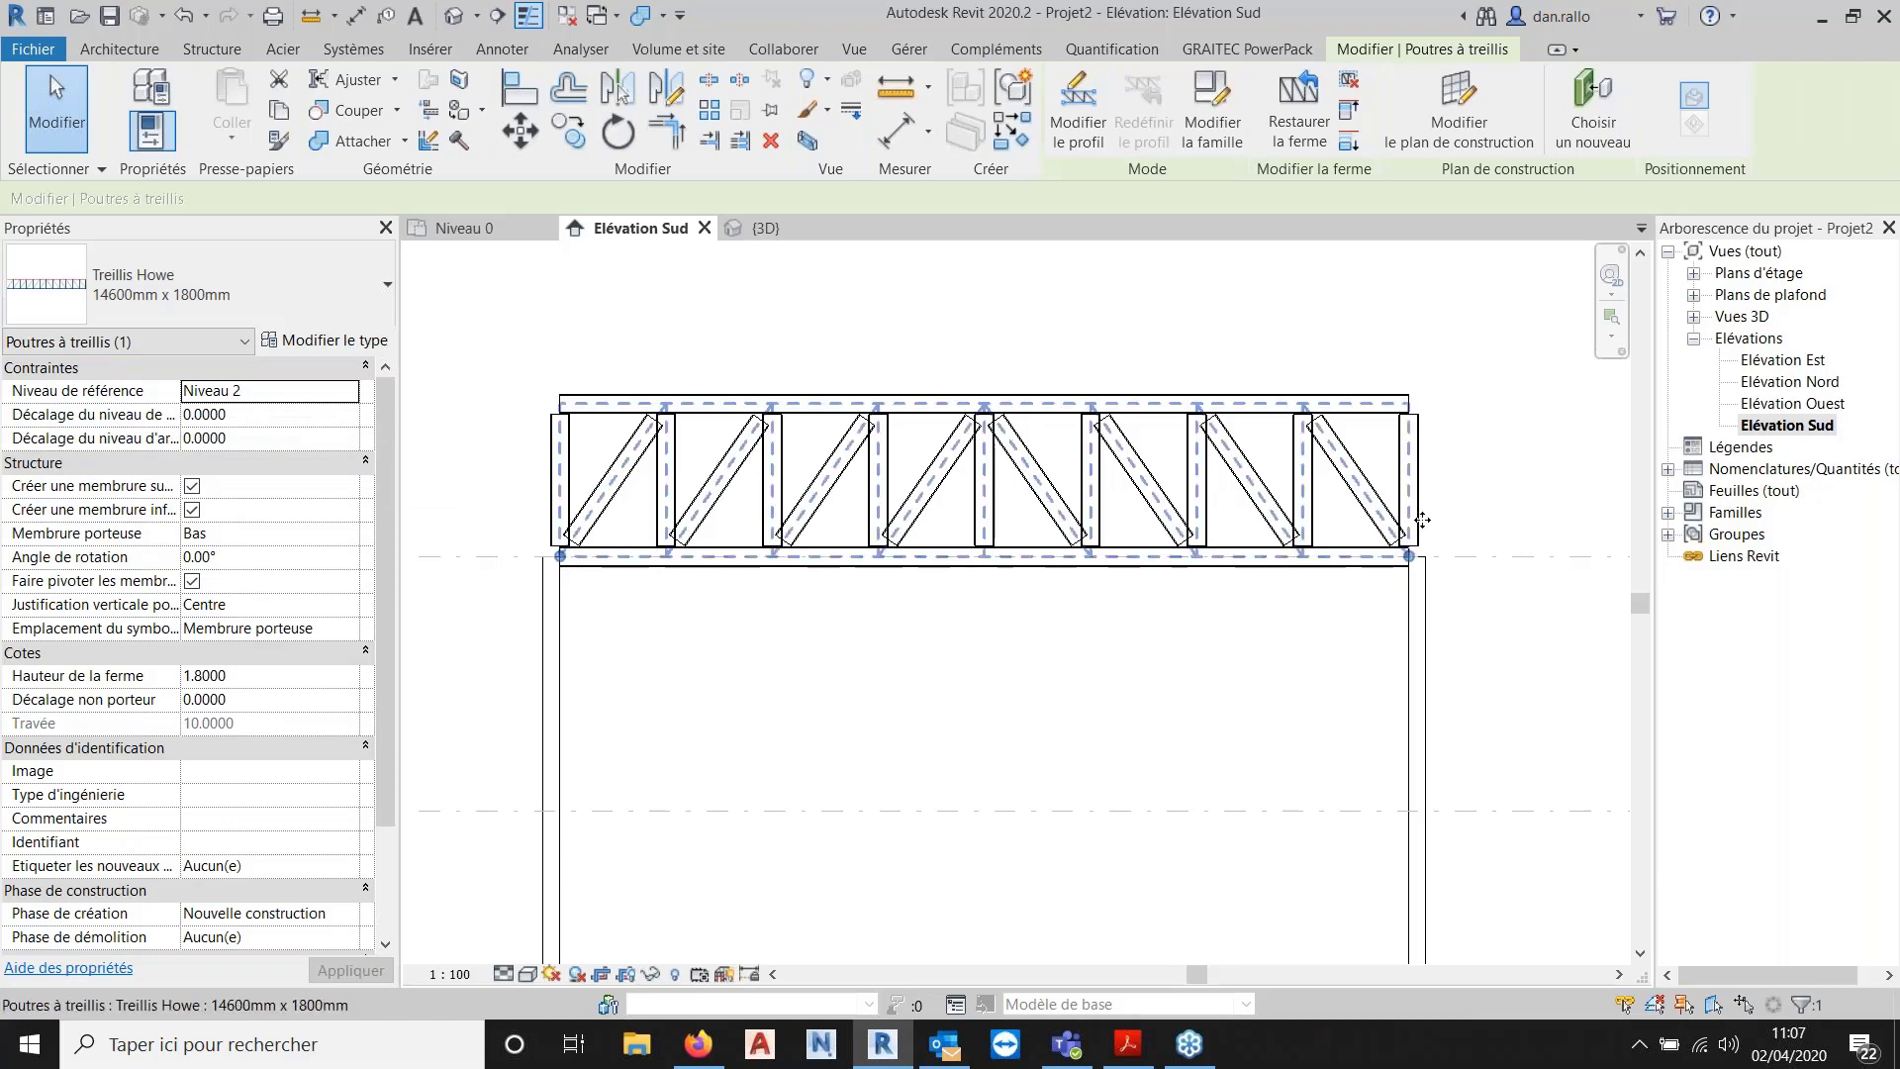
scroll(1484, 561, "down", 2)
middle_click_drag(1485, 561, 624, 606)
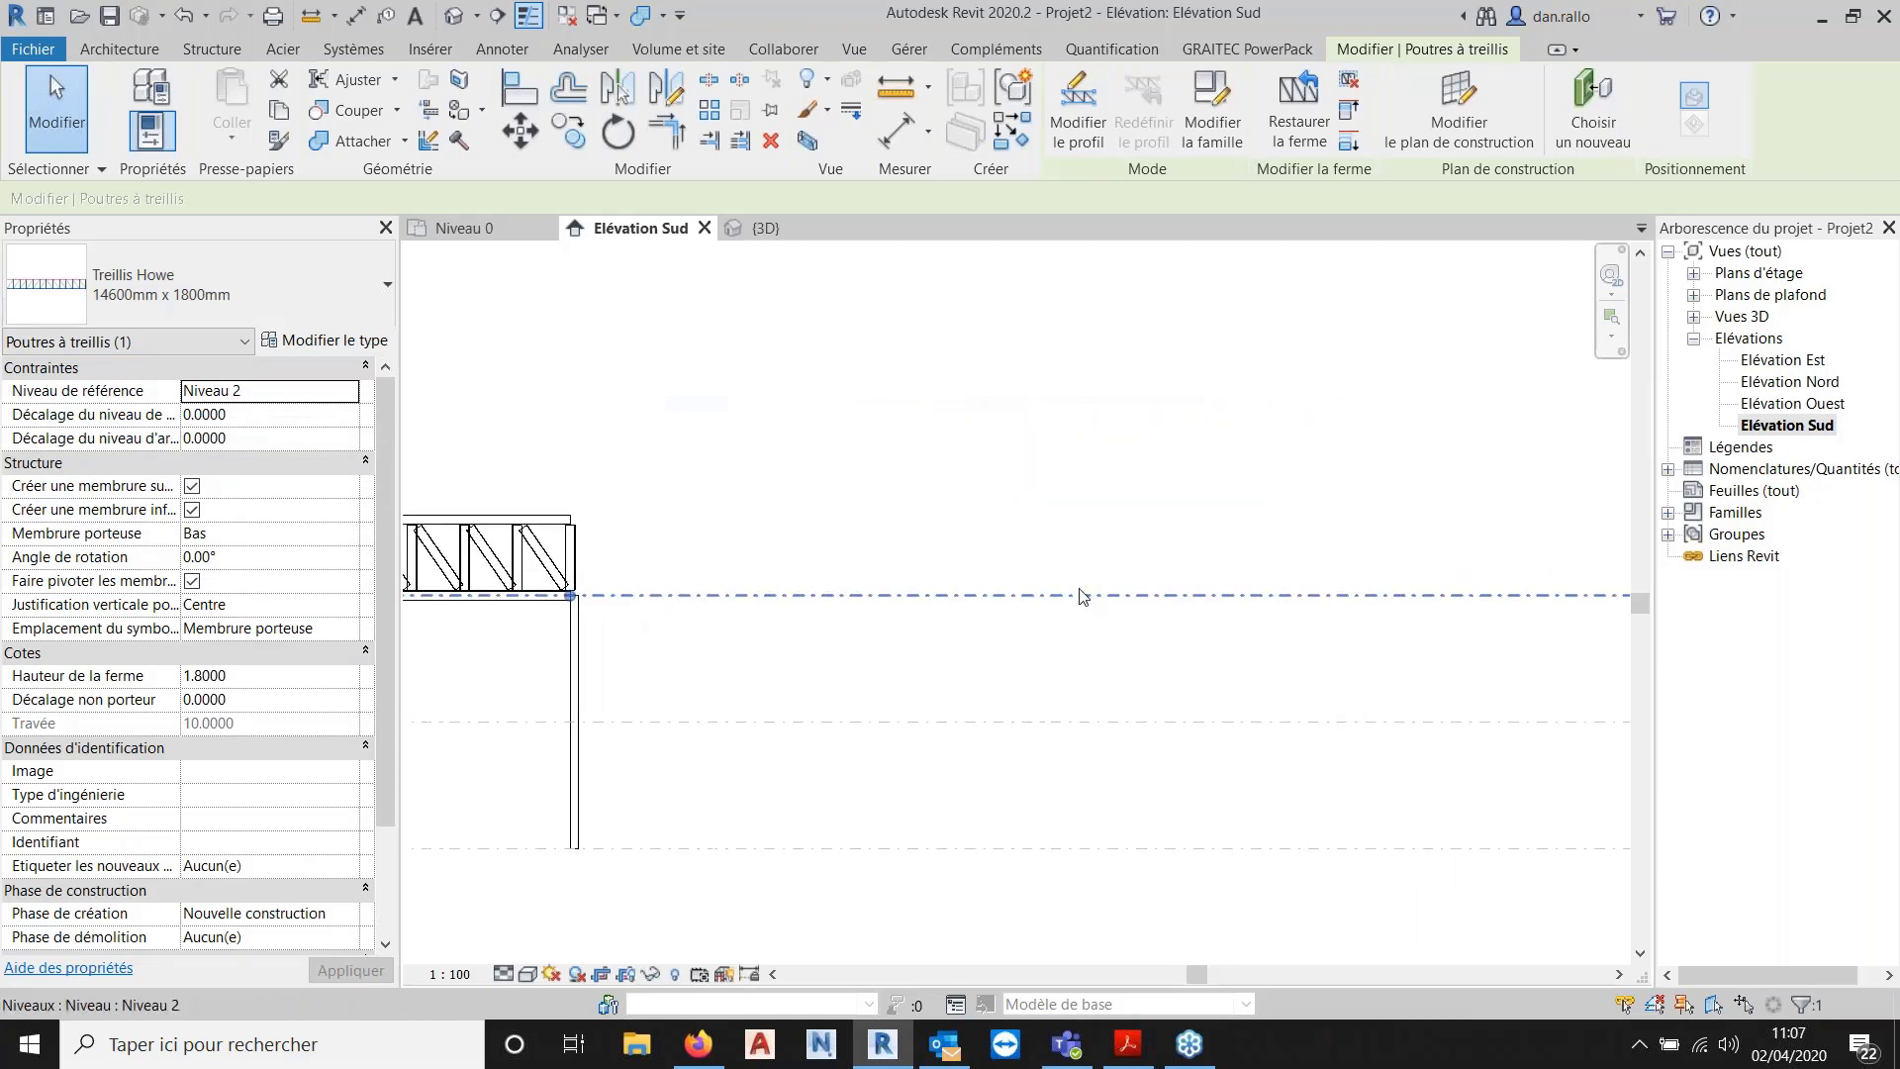
middle_click_drag(1442, 546, 742, 565)
scroll(1262, 673, "up", 2)
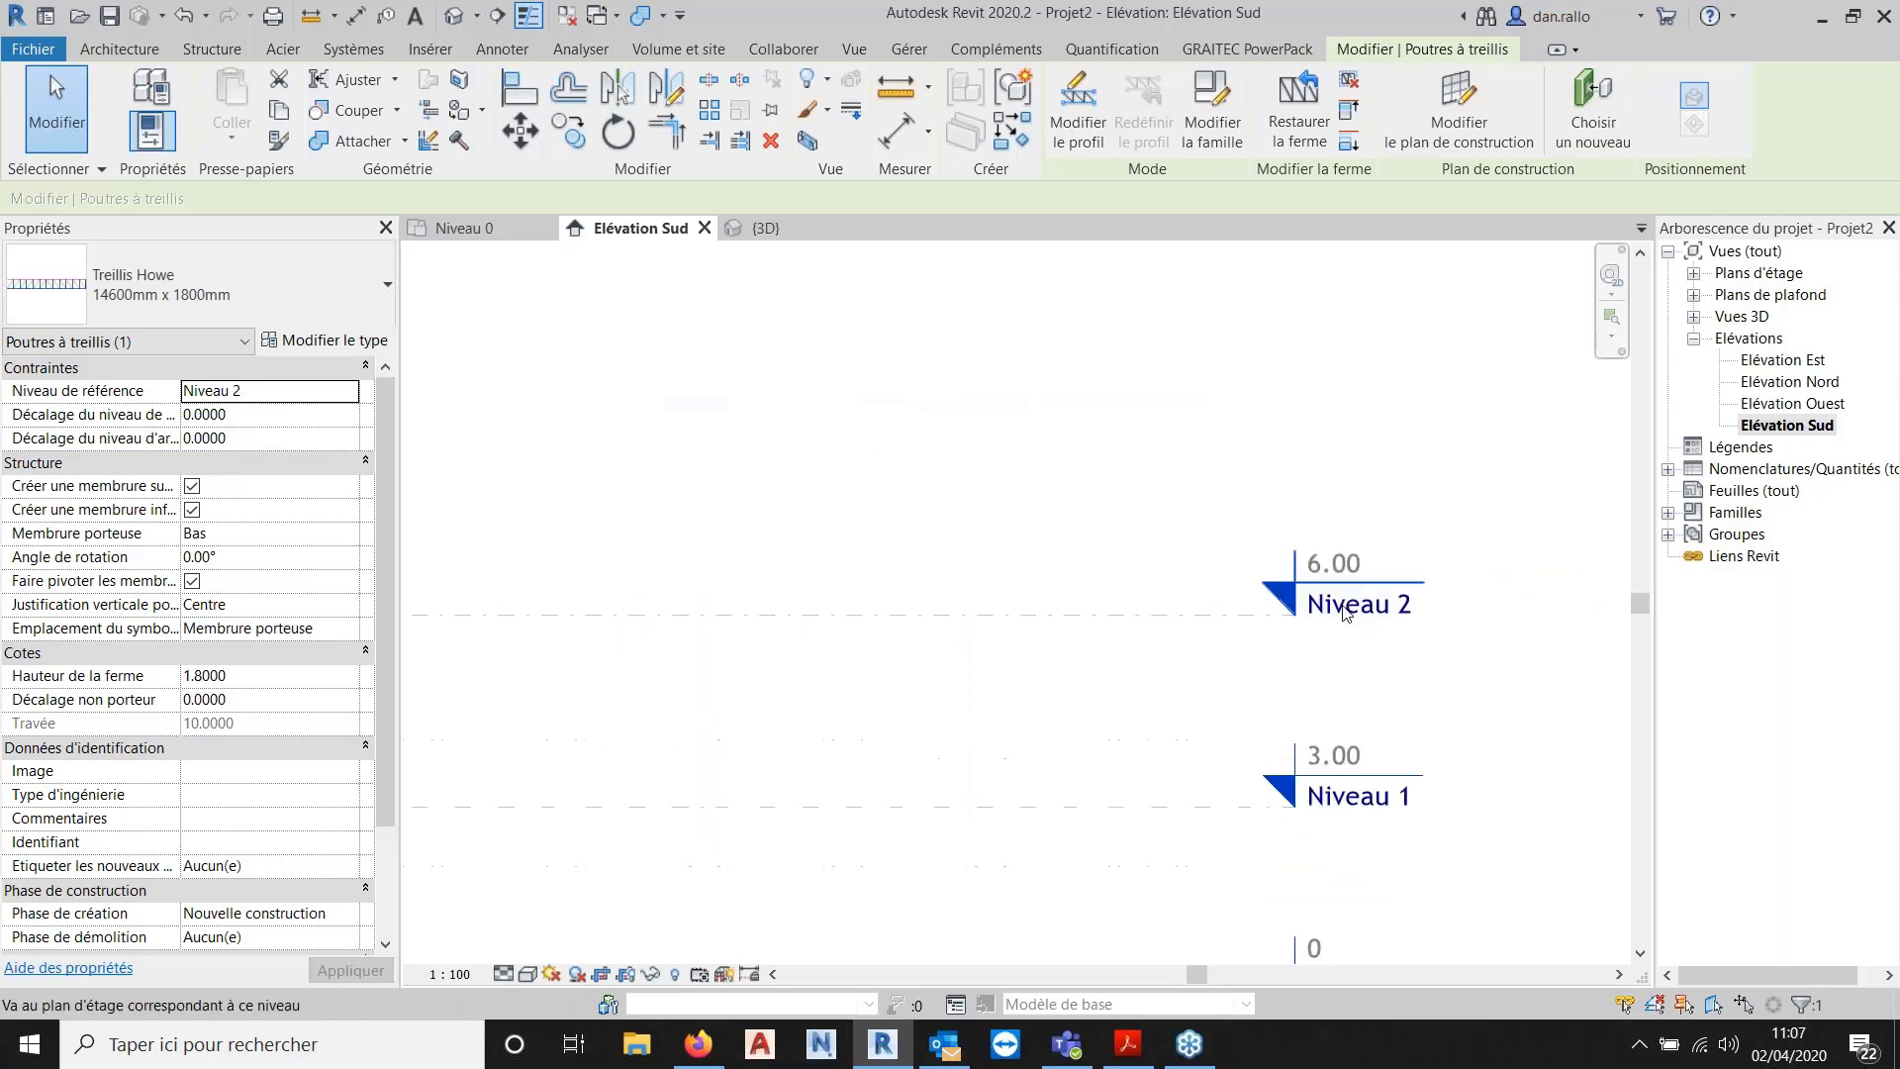
middle_click_drag(828, 420, 1286, 515)
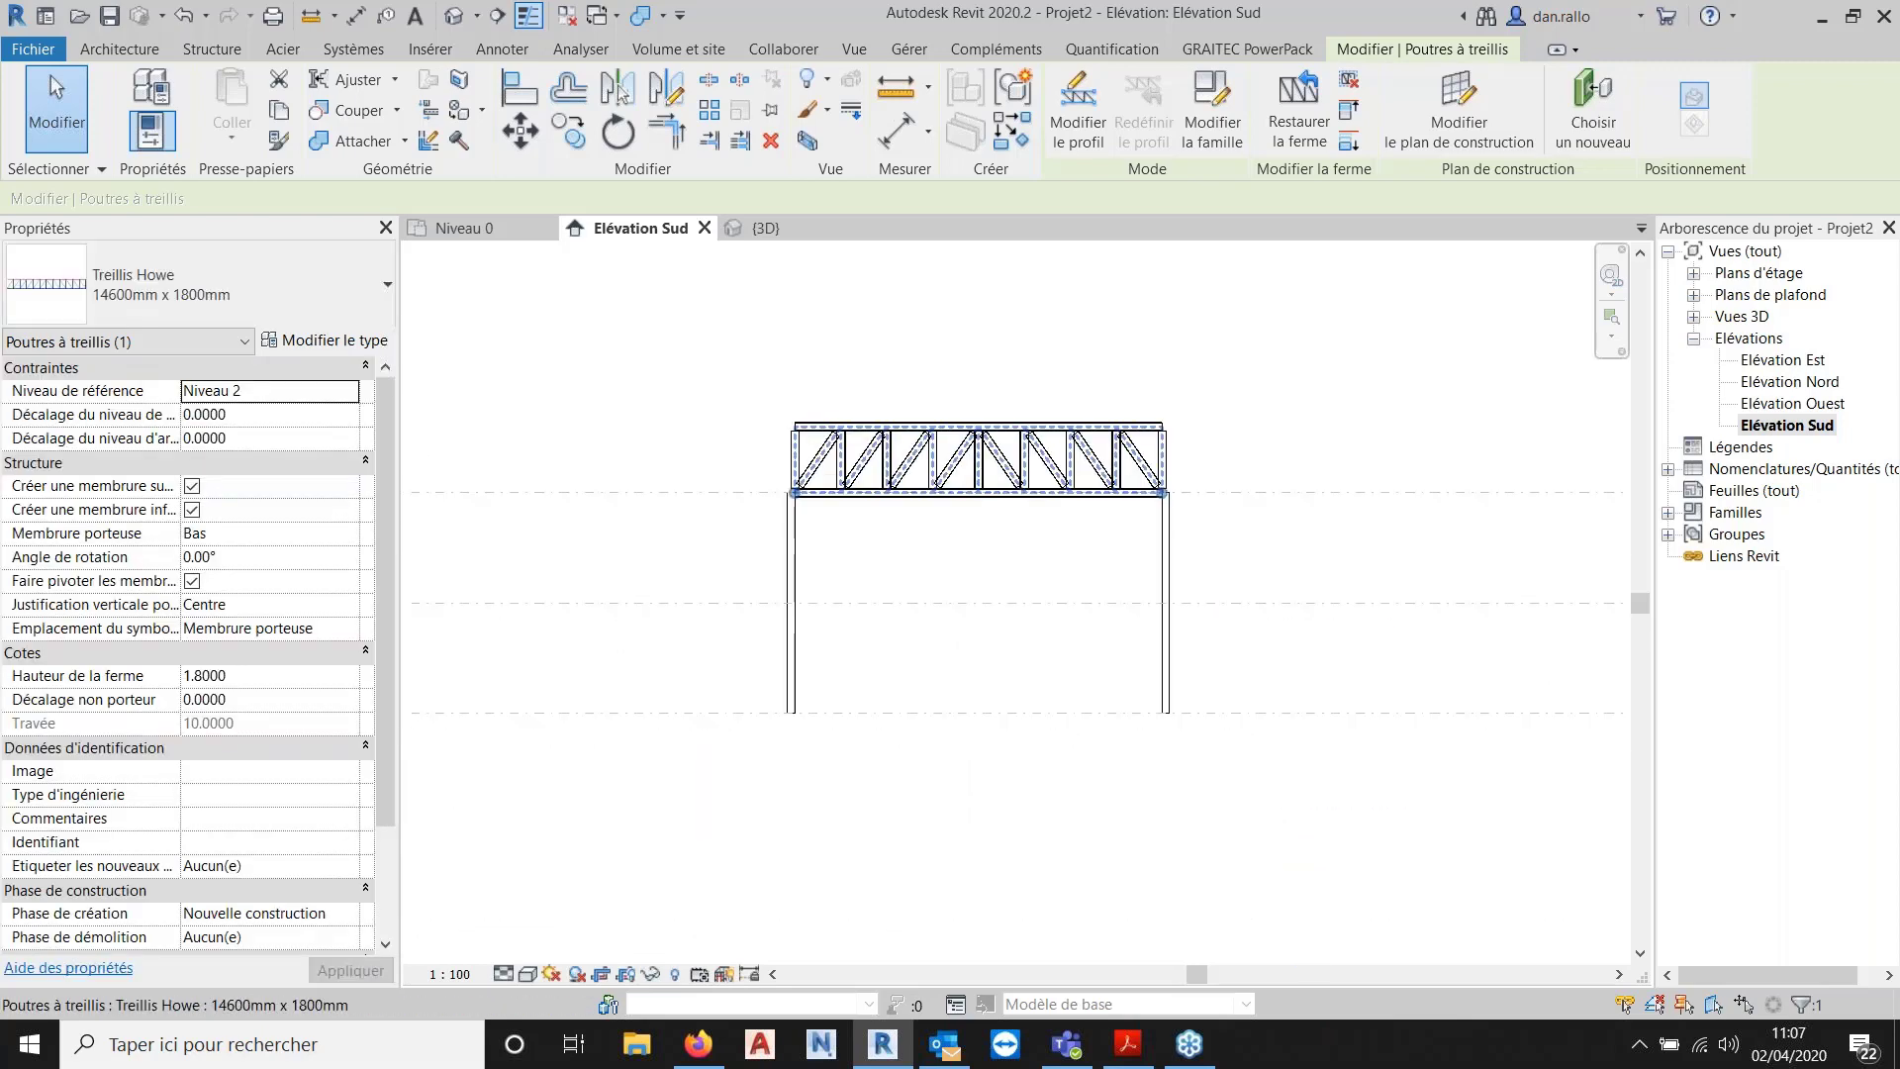
scroll(871, 495, "up", 2)
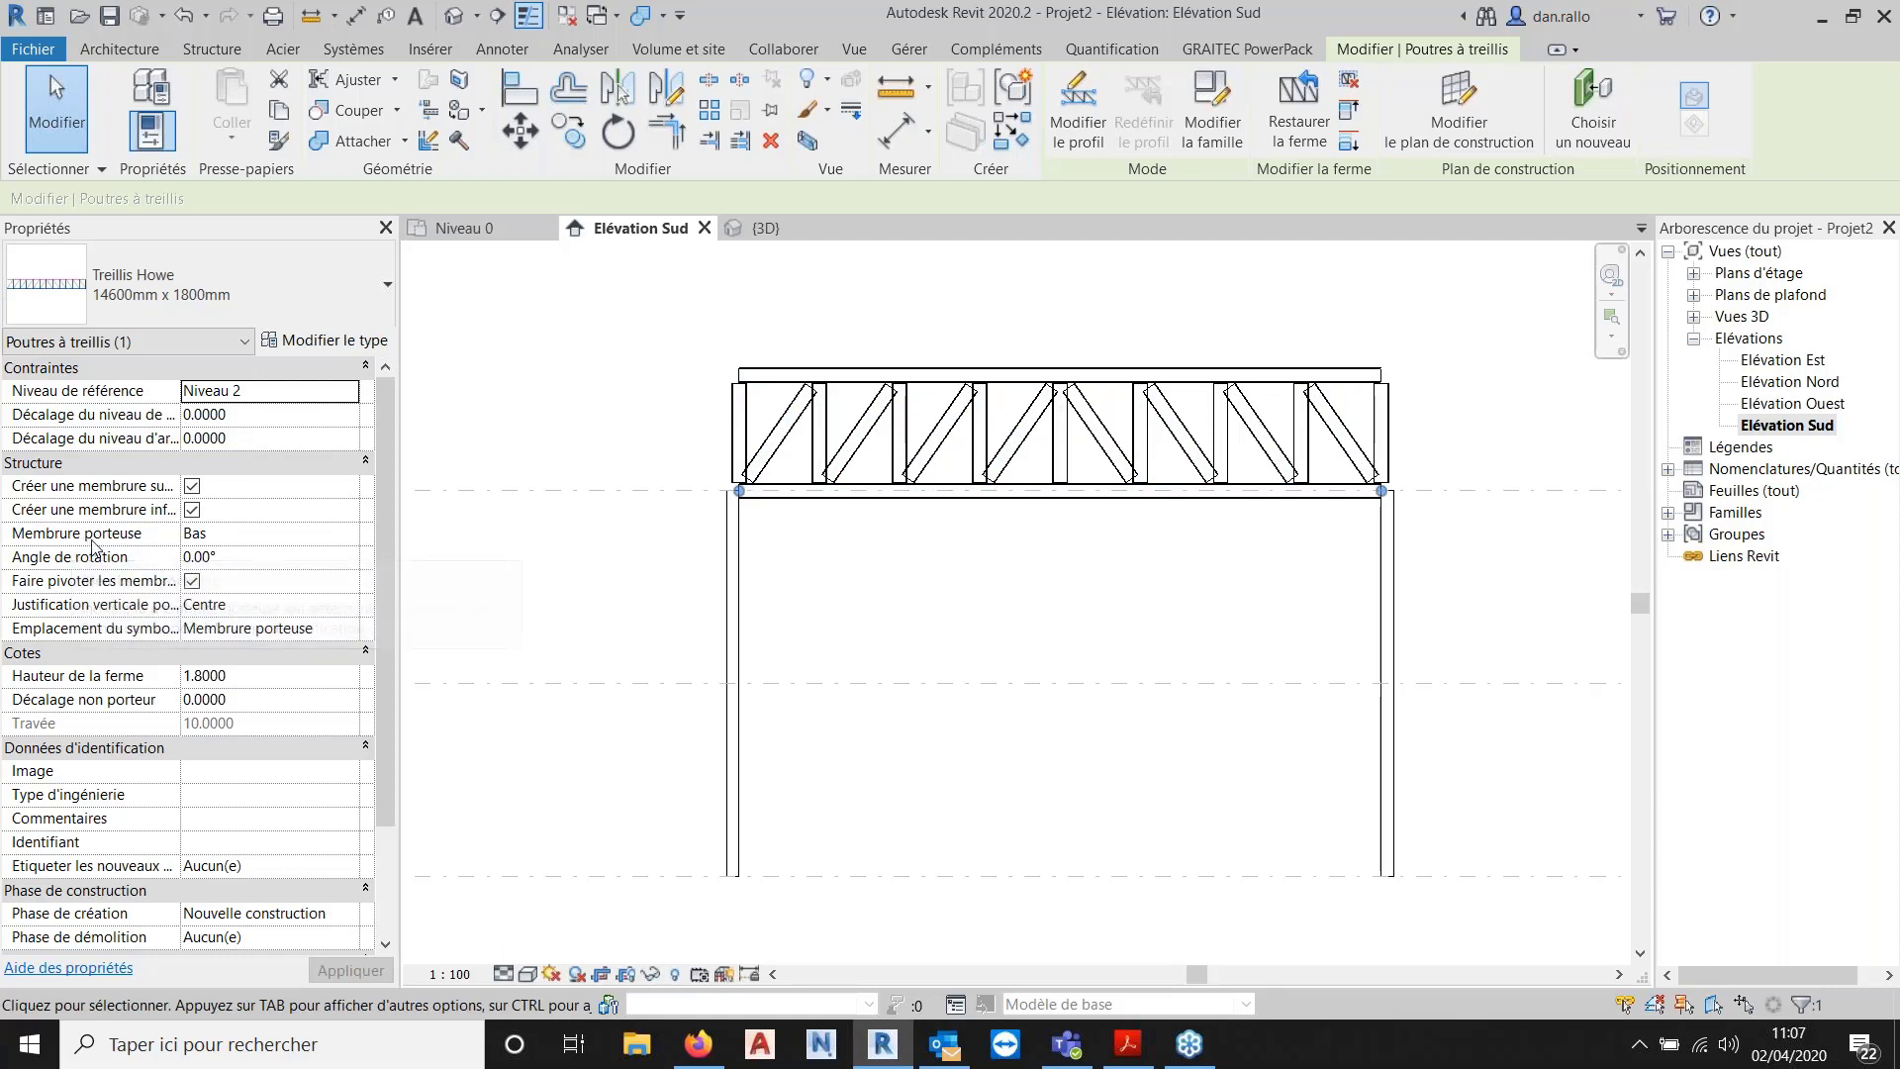
left_click(352, 533)
left_click(348, 533)
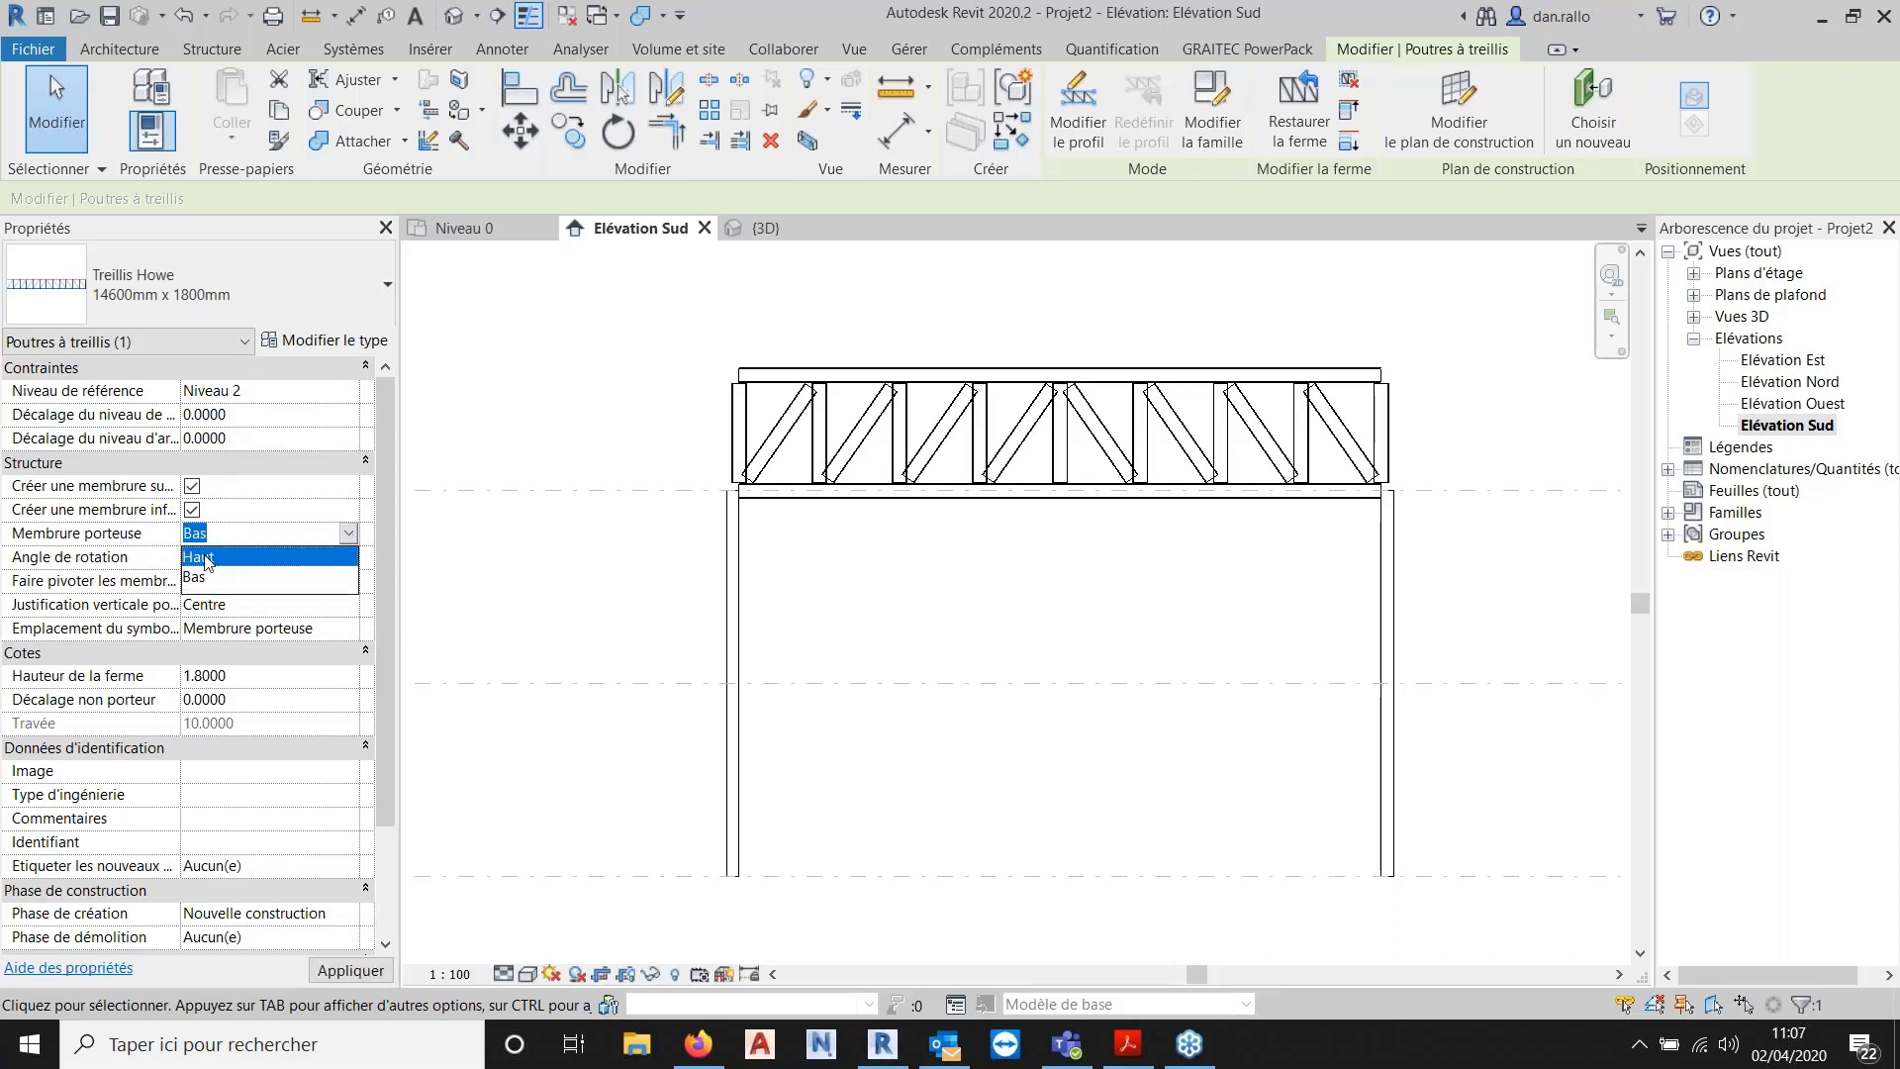
left_click(207, 557)
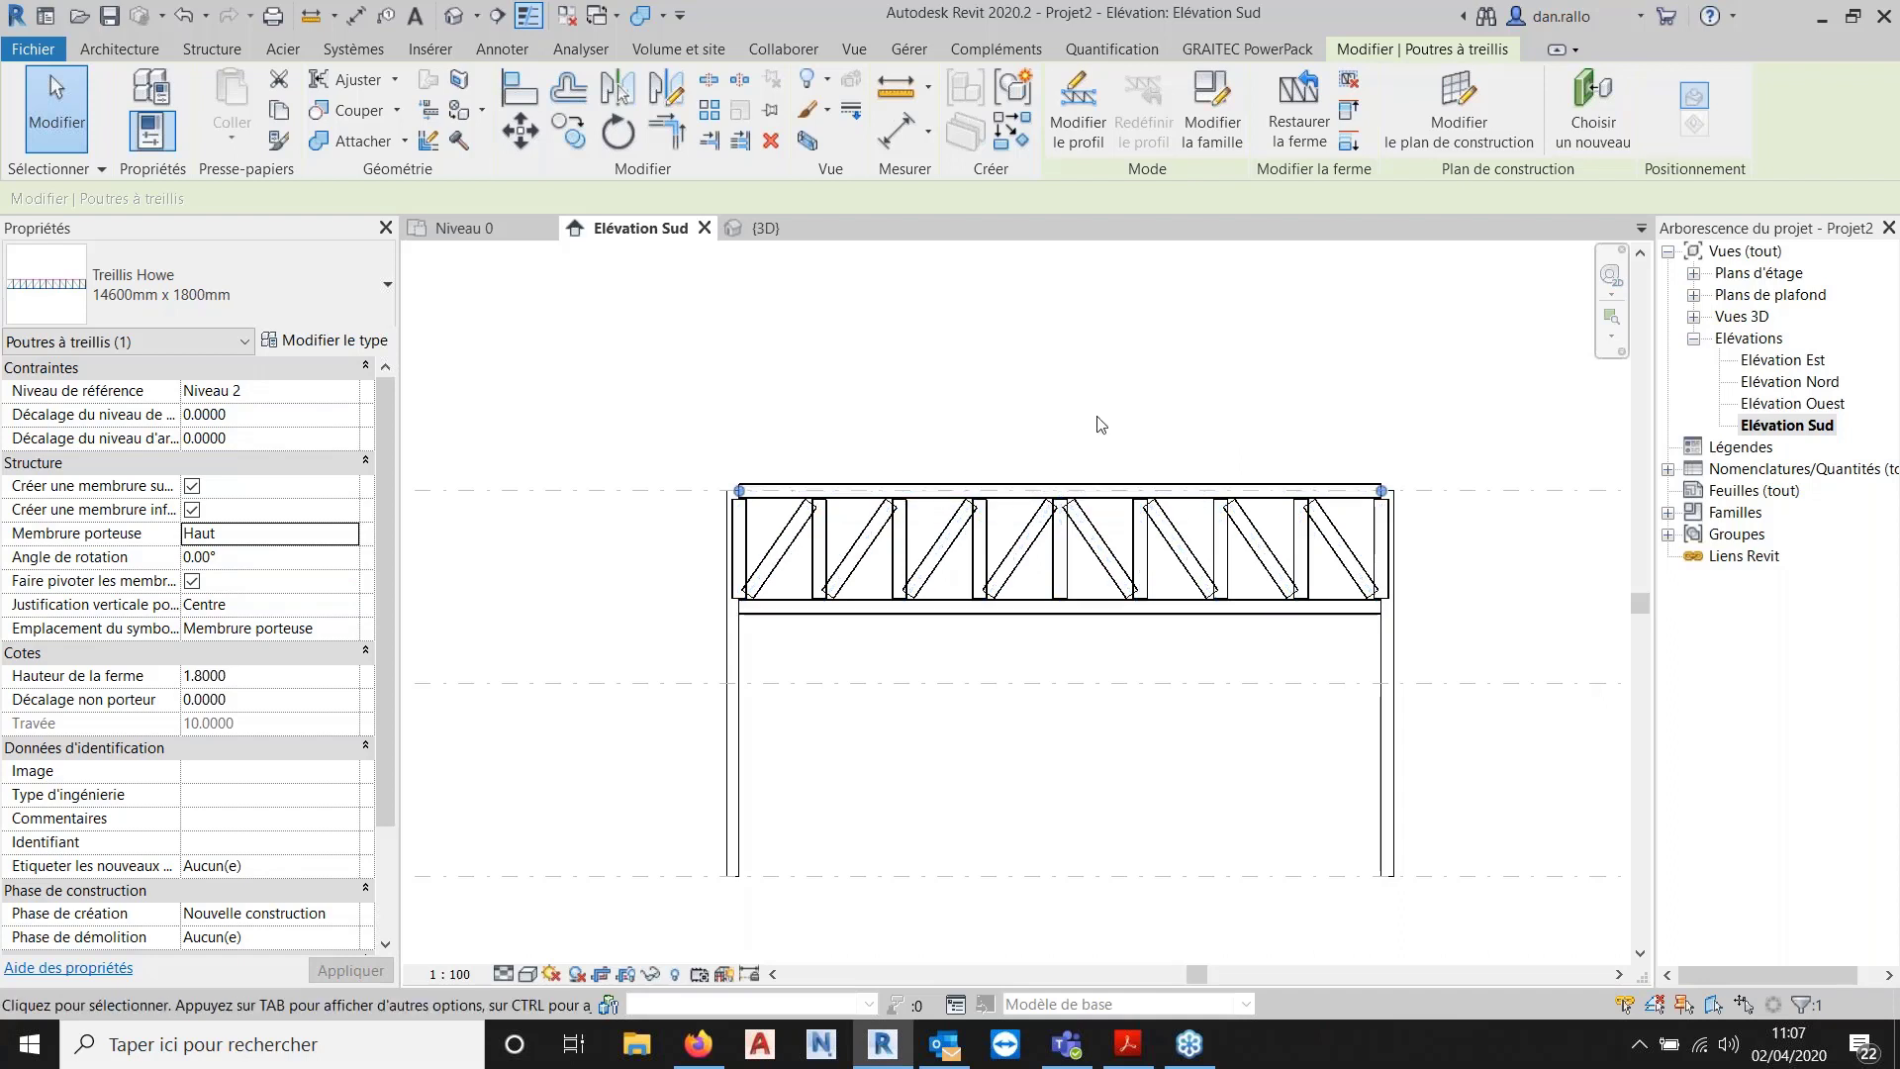
Examine the truss's top chord position relative to the Niveau 2 line and its level marker.
middle_click_drag(904, 449, 338, 477)
scroll(1299, 452, "down", 2)
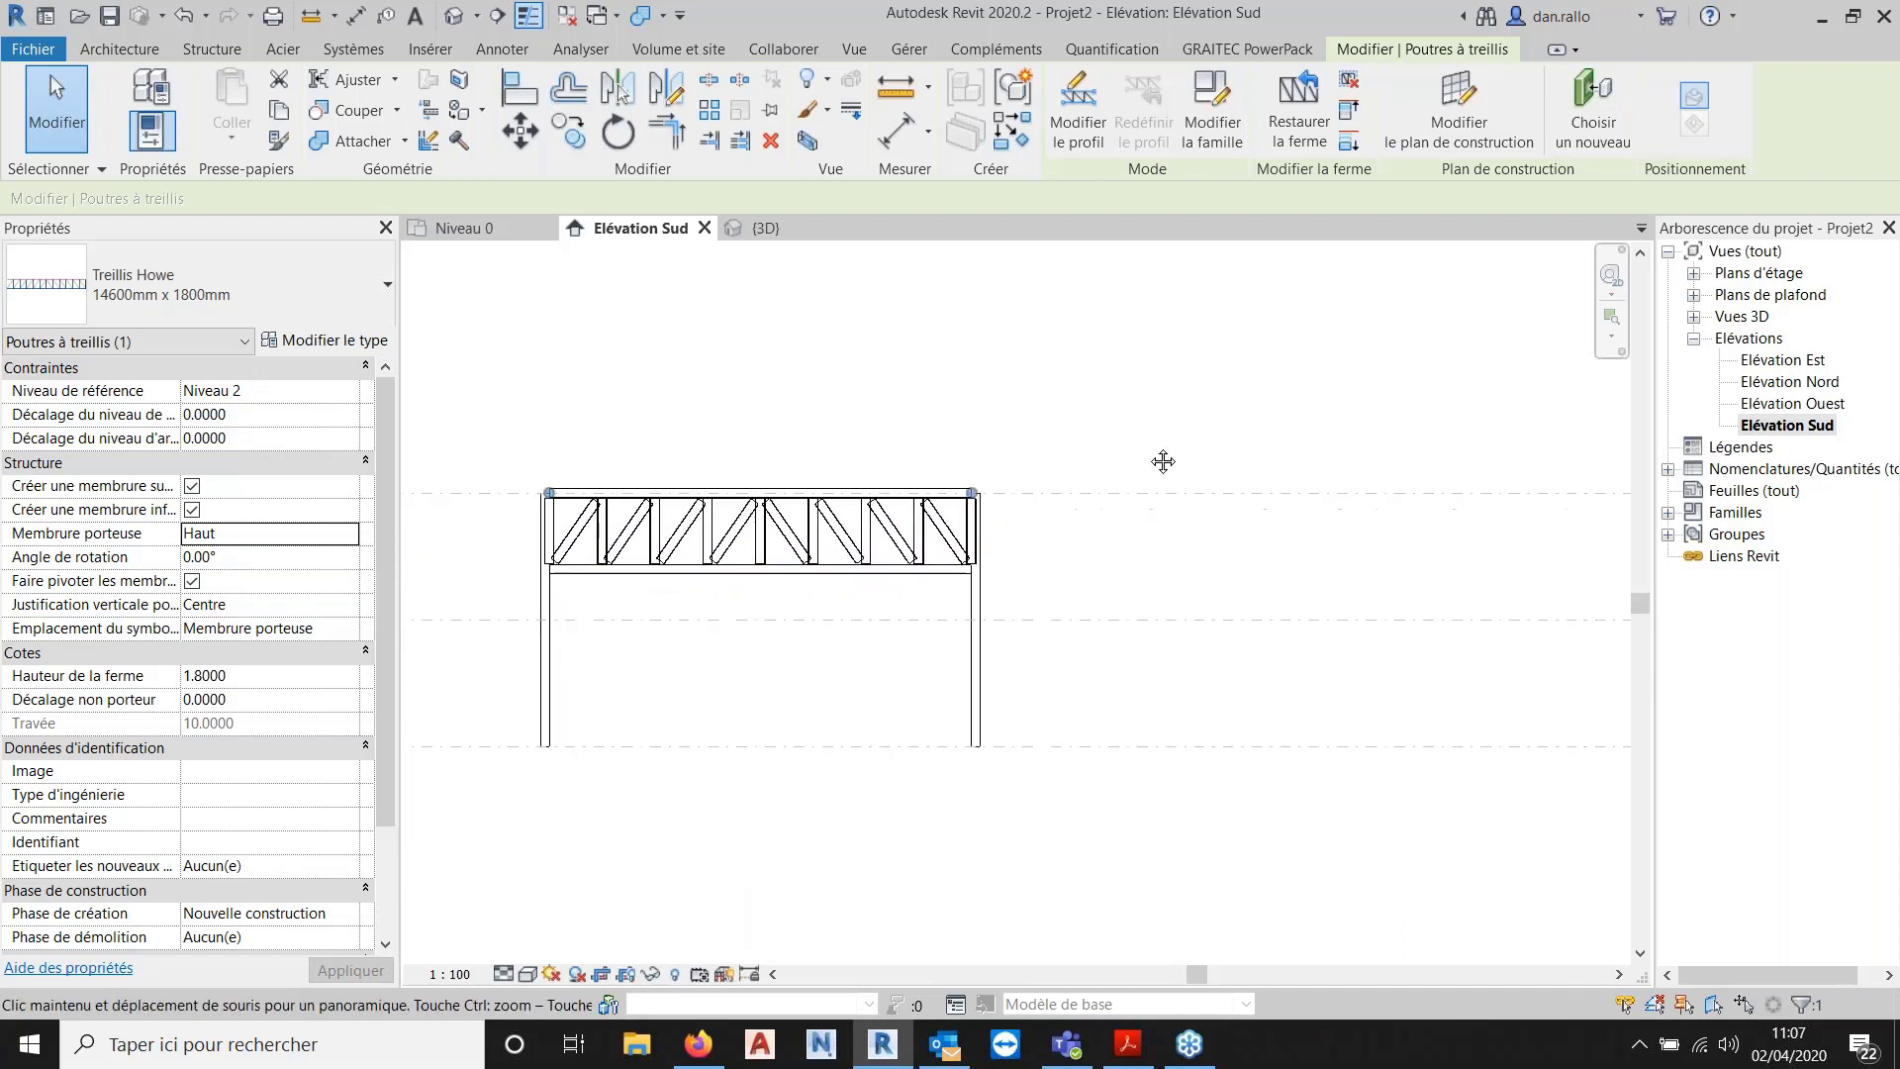
middle_click_drag(1281, 458, 699, 496)
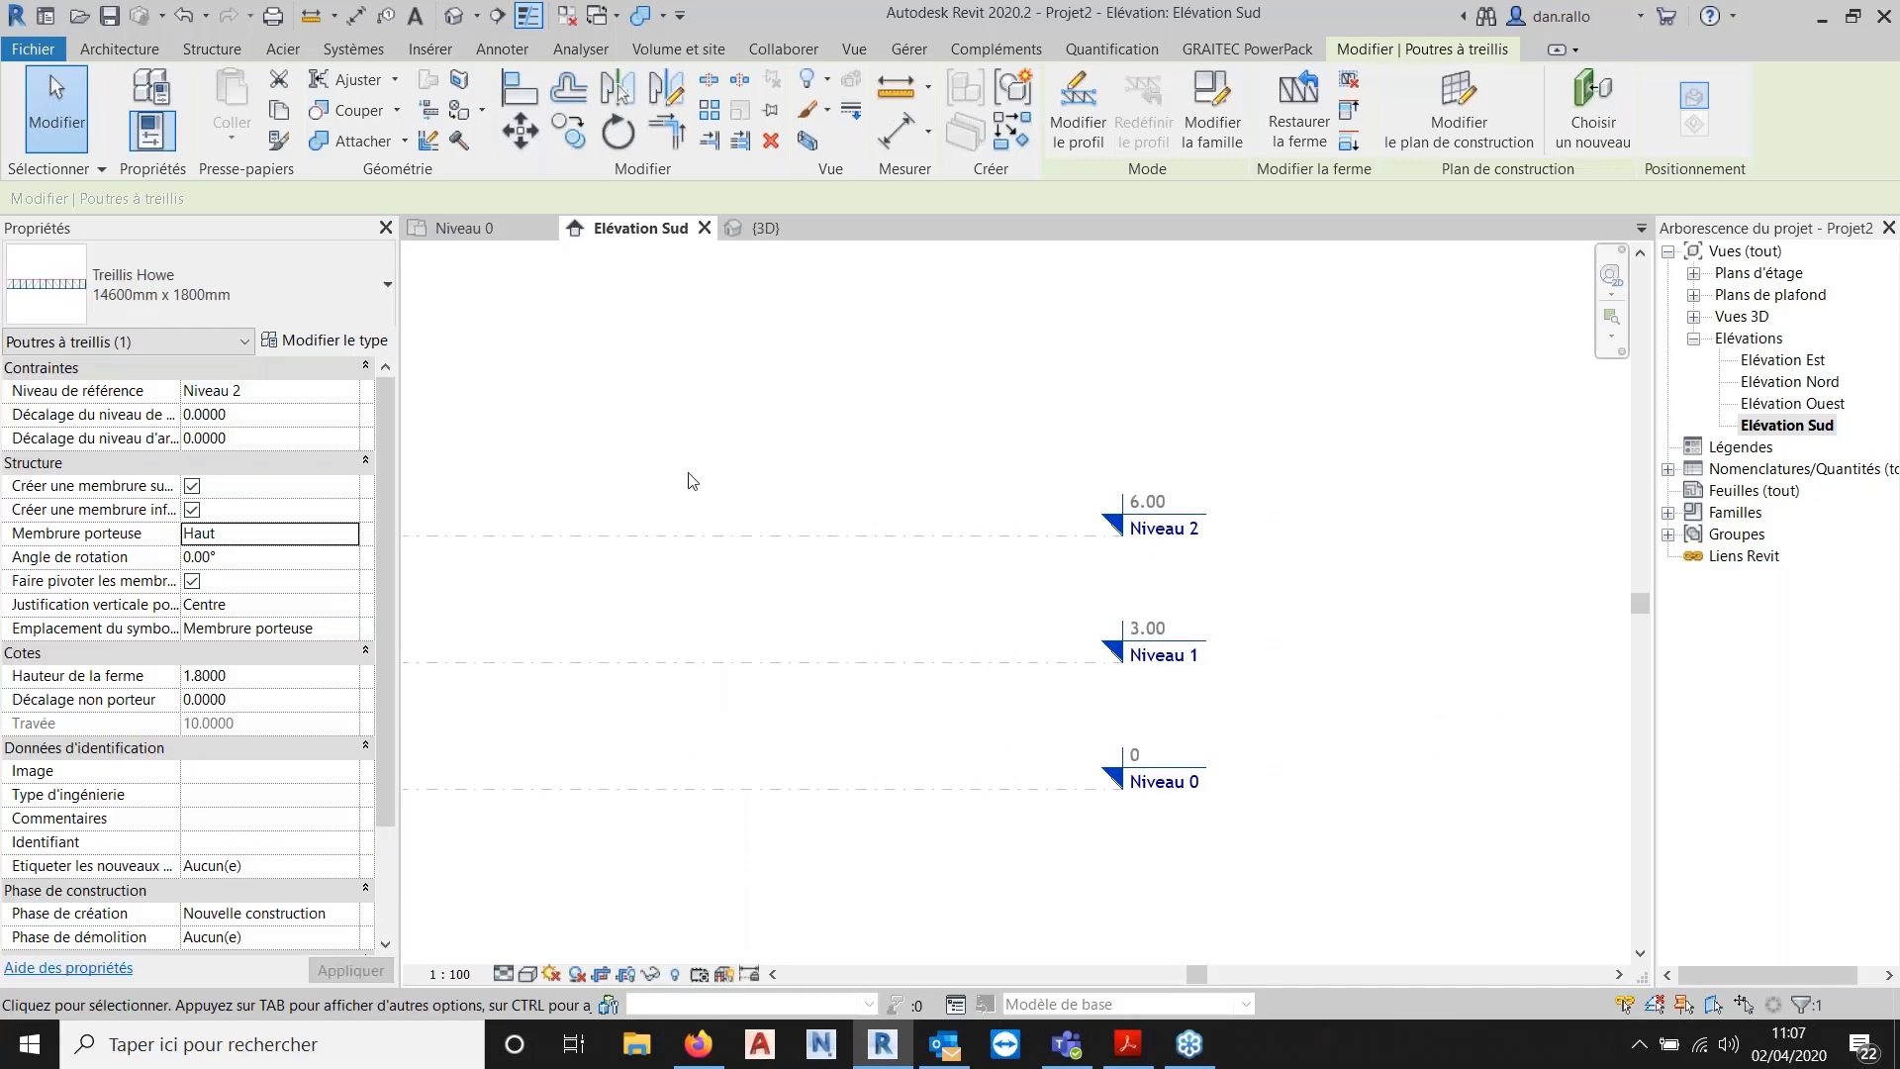
scroll(1079, 536, "up", 2)
scroll(1220, 537, "down", 3)
middle_click_drag(747, 494, 1384, 539)
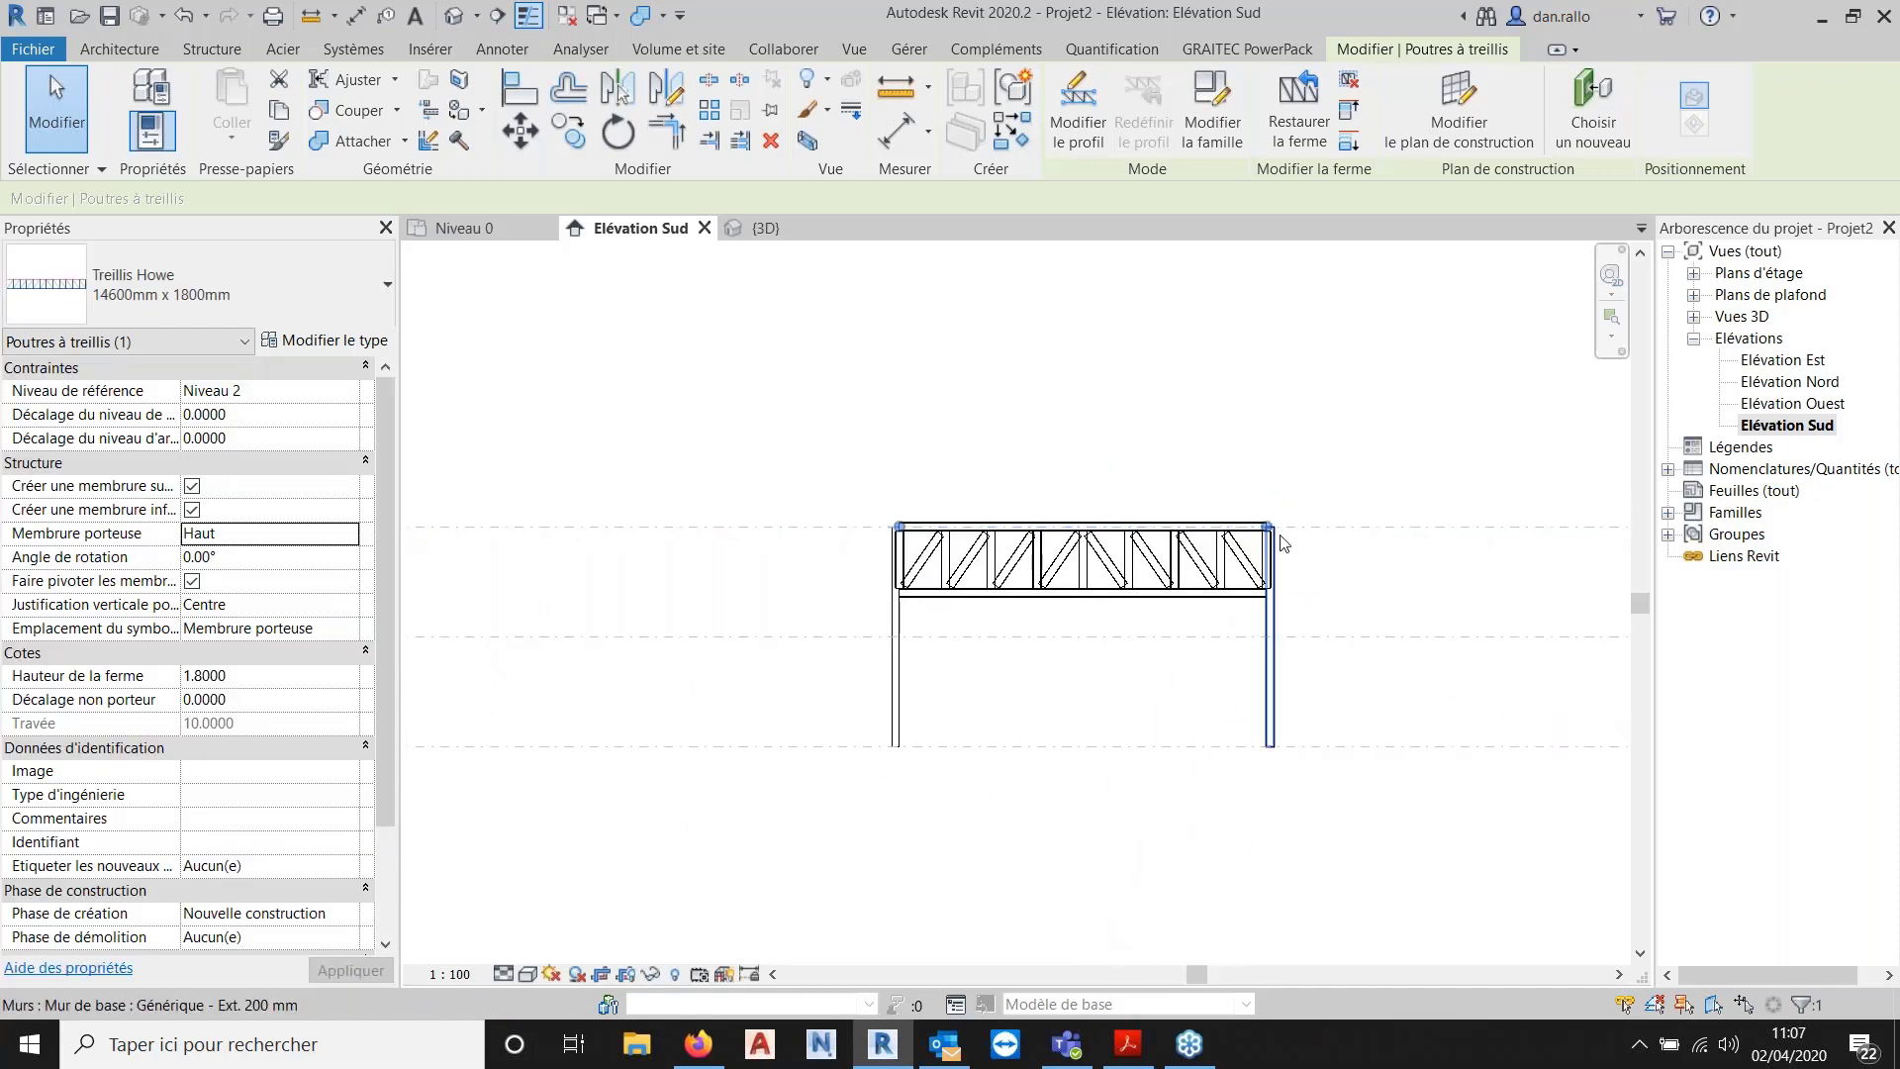
scroll(1218, 542, "up", 2)
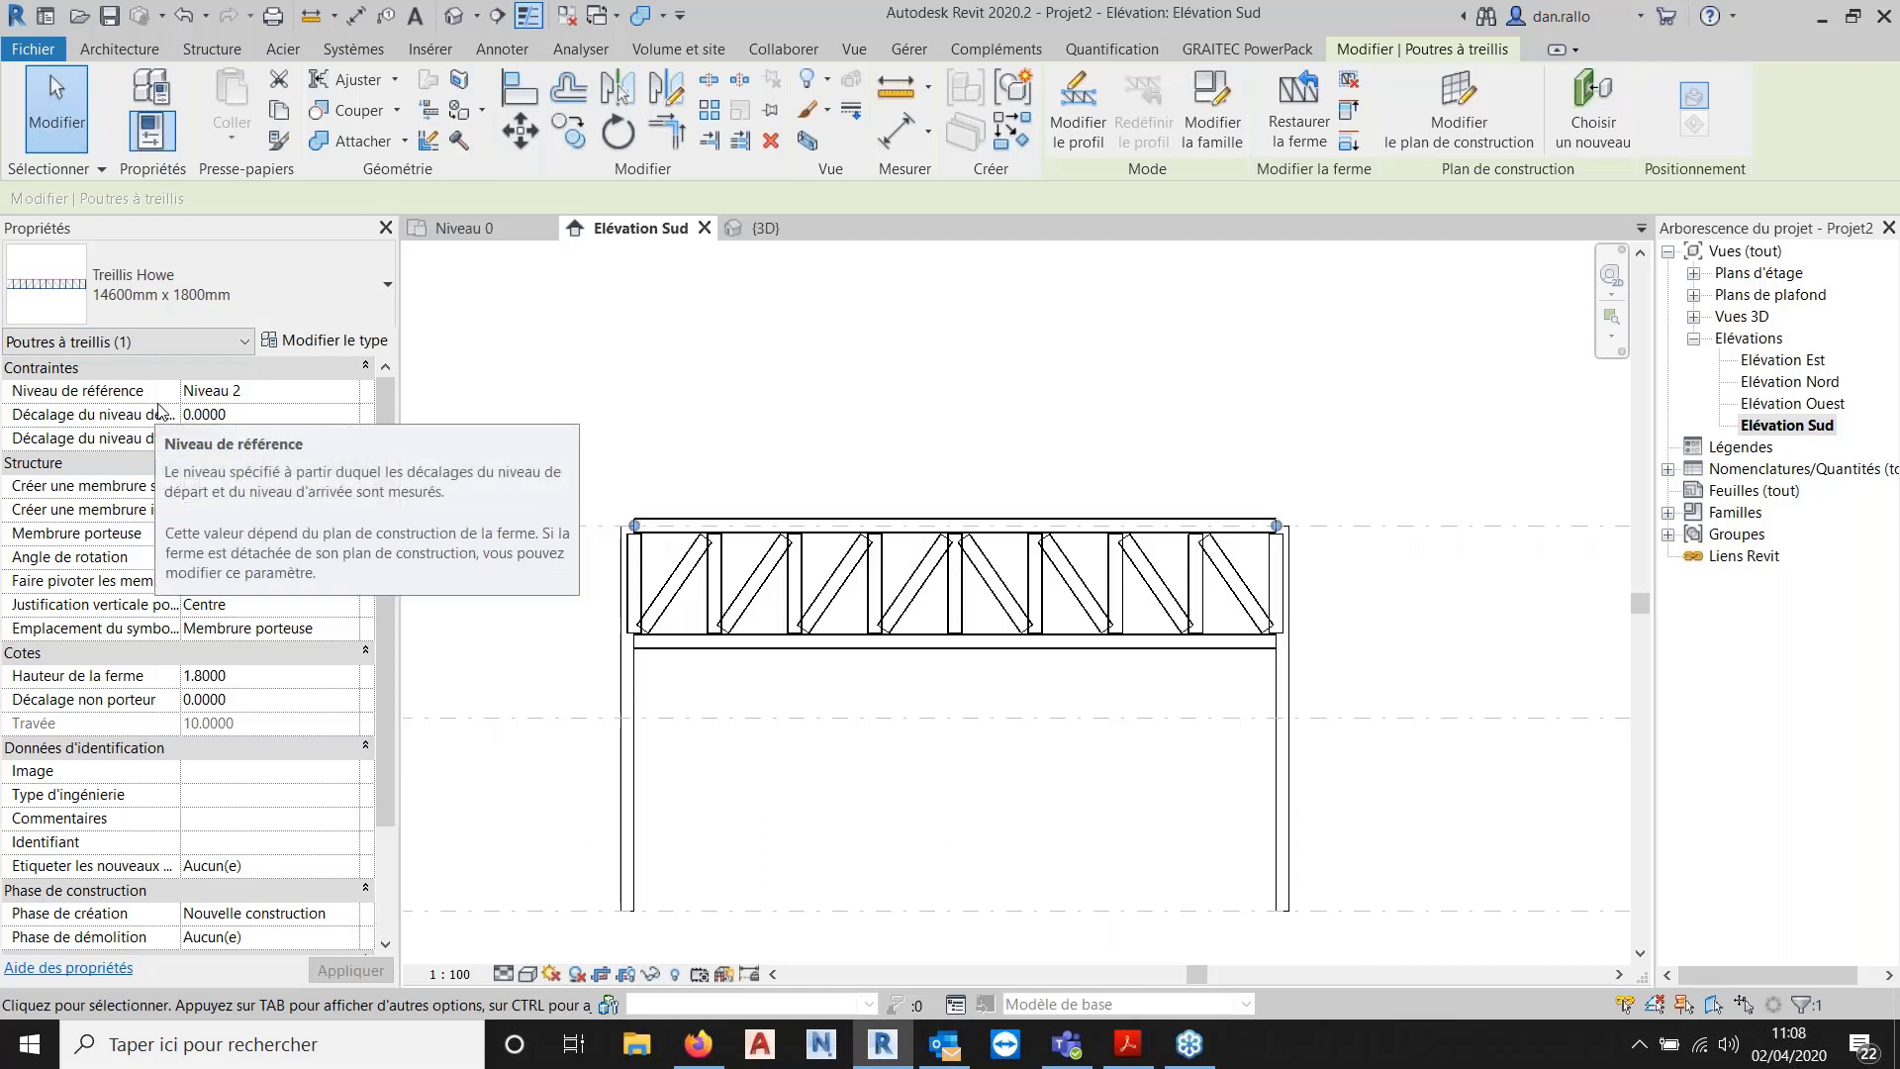
scroll(774, 484, "up", 2)
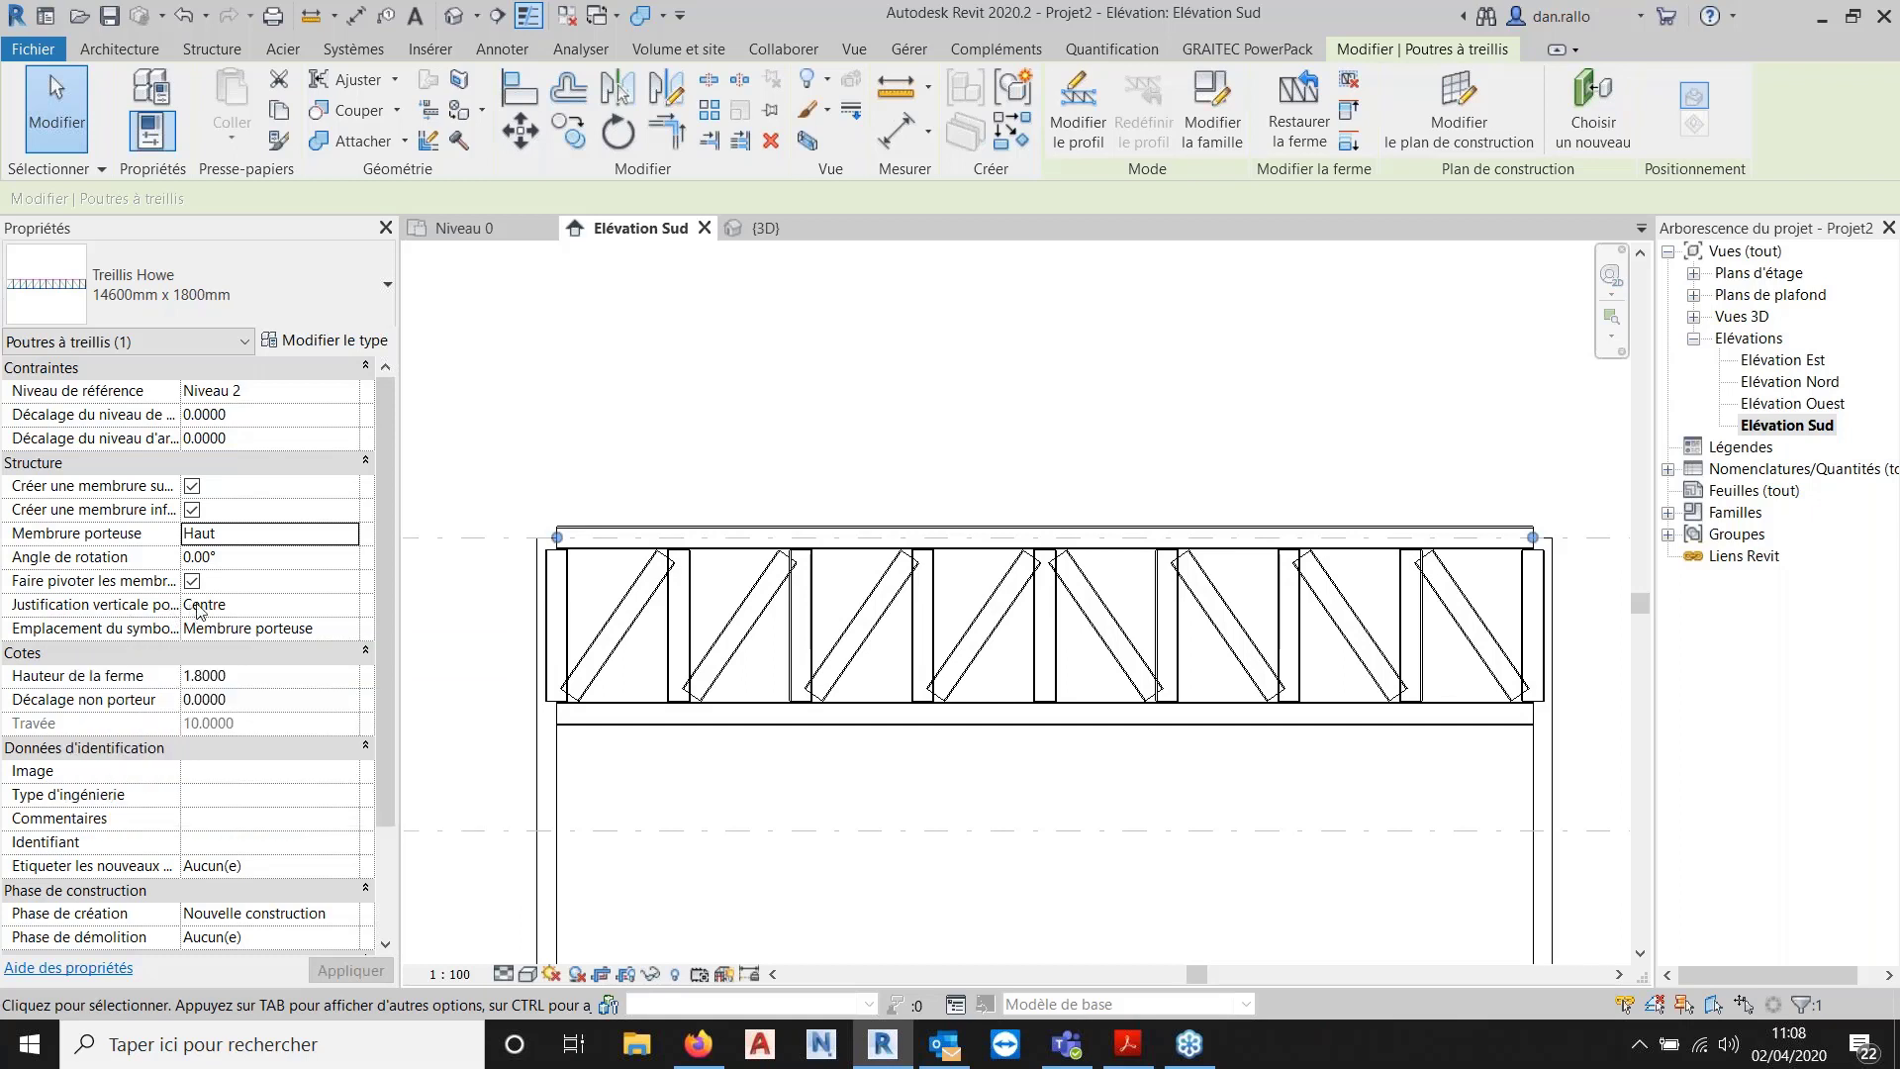
Set the truss's vertical justification (Justification verticale) to Haut.
left_click(358, 611)
left_click(349, 603)
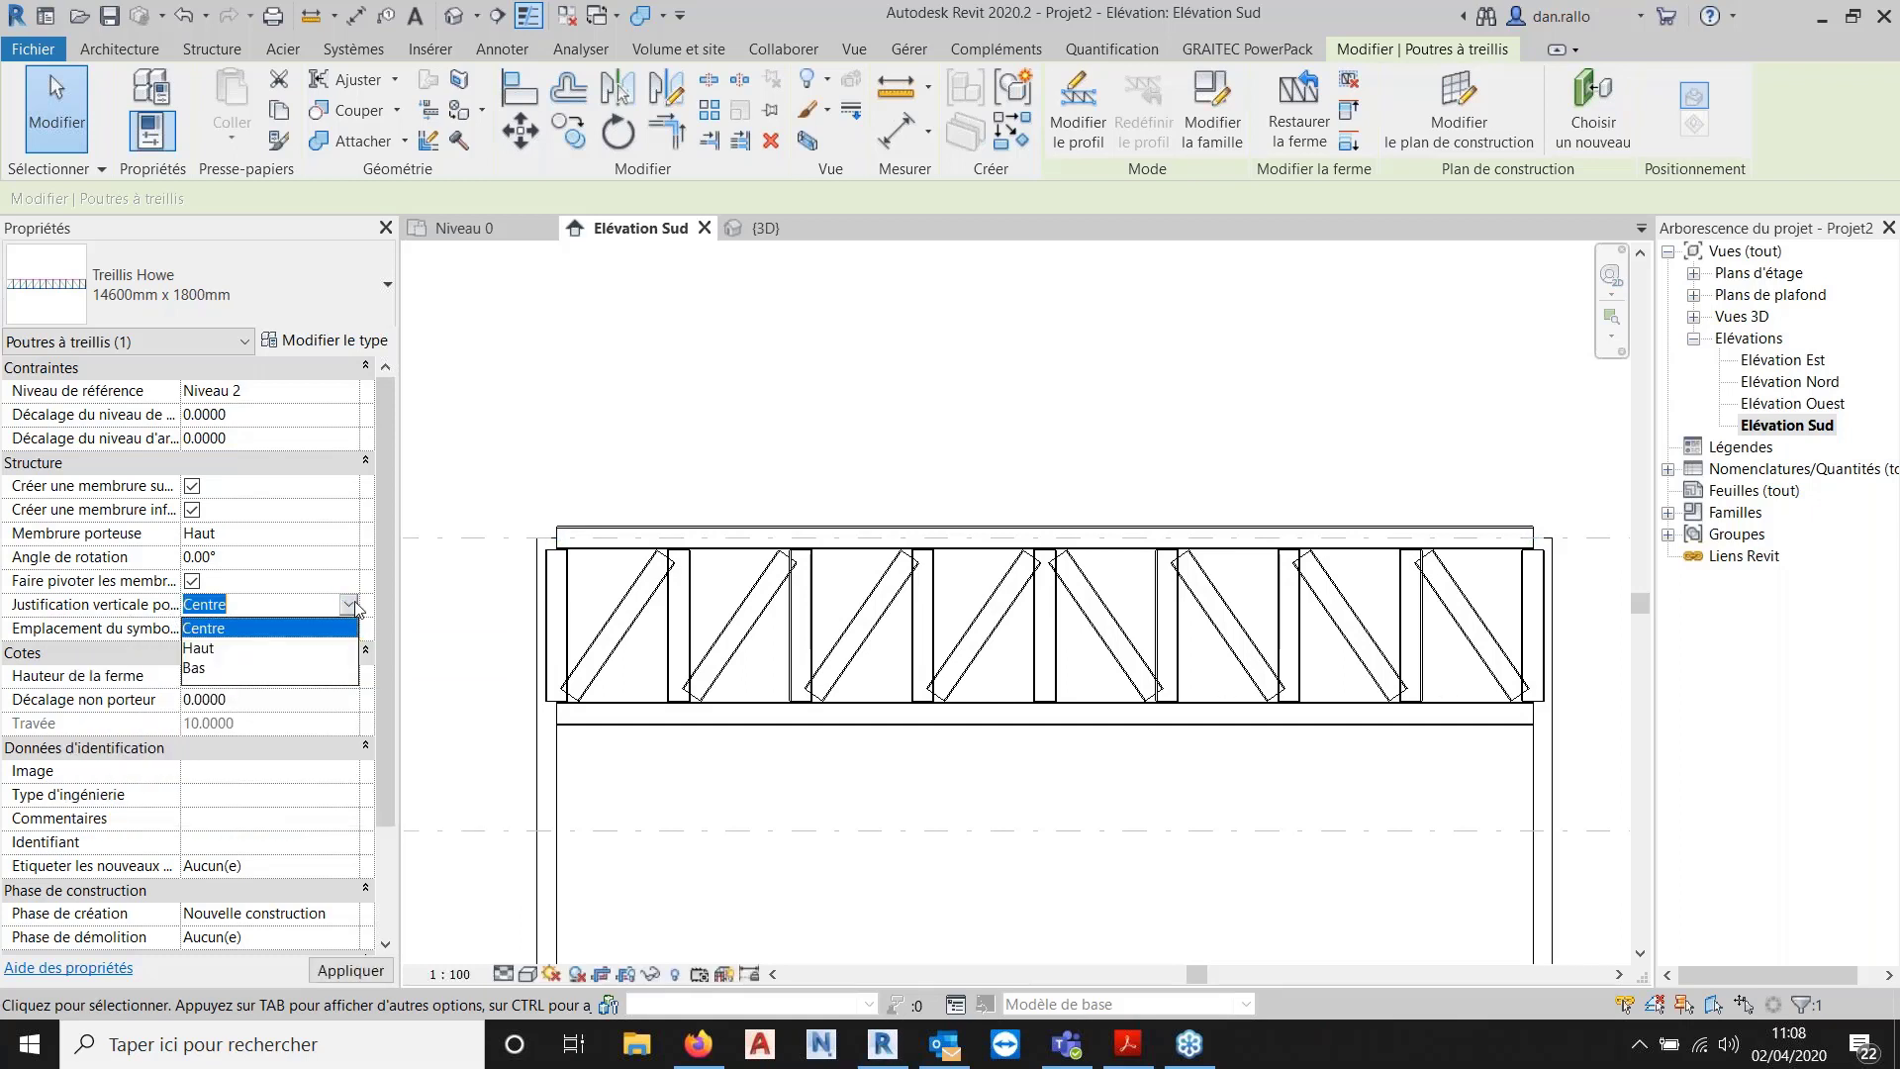
left_click(200, 628)
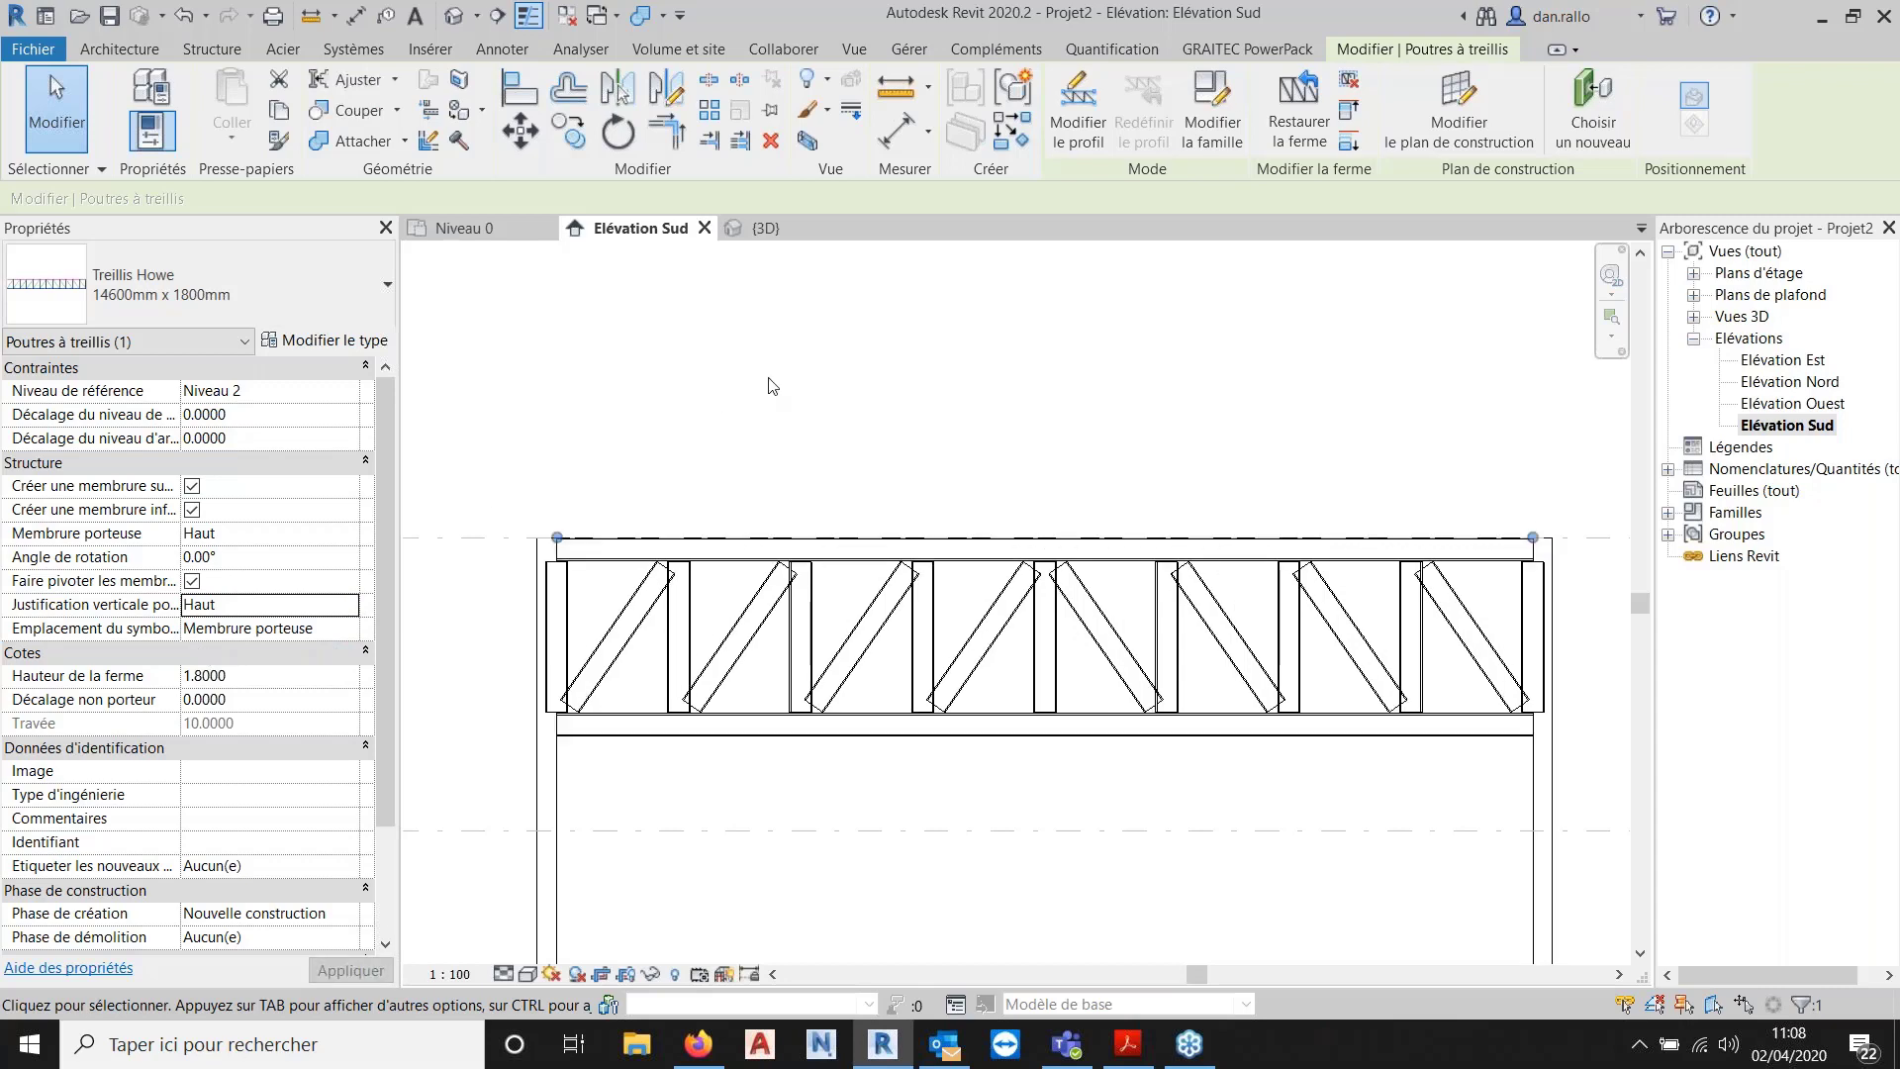
scroll(846, 451, "down", 3)
middle_click_drag(910, 462, 816, 465)
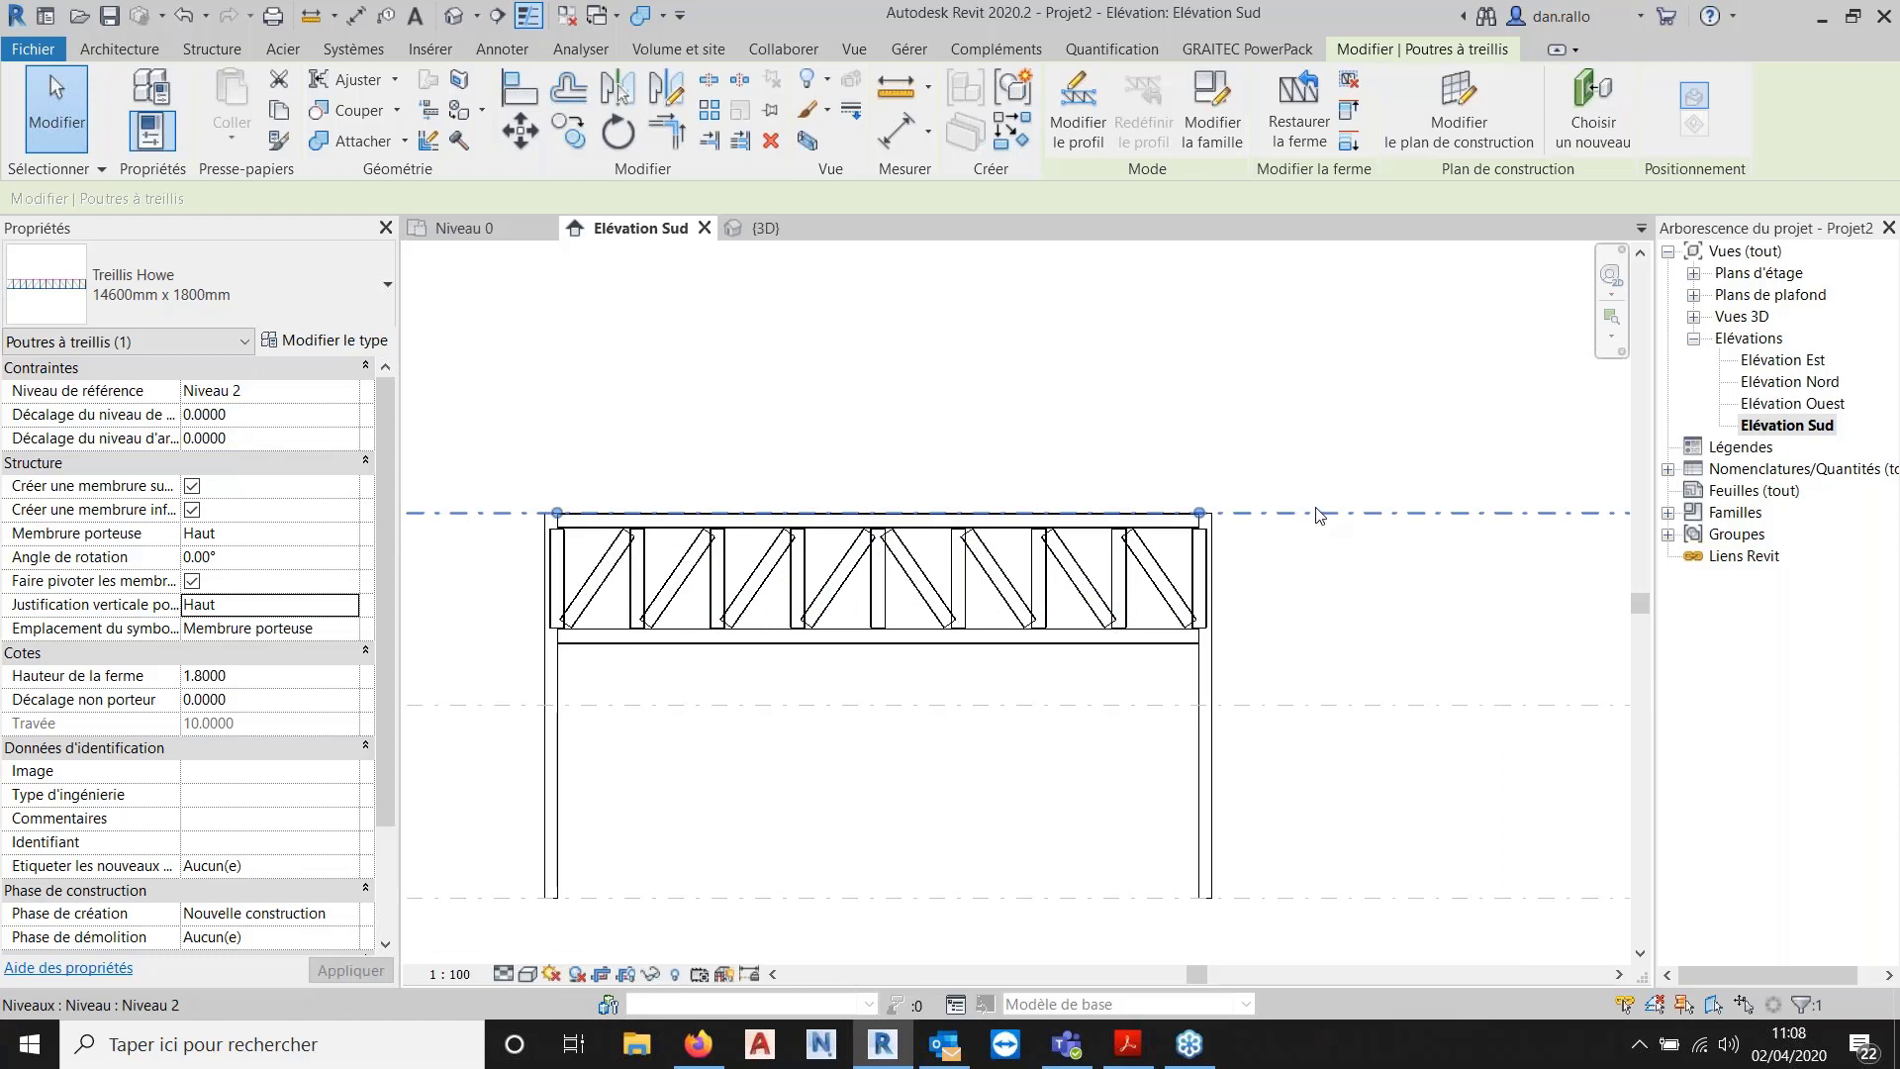
Try the Centre and Bas vertical justifications on the truss and set it back to Haut.
left_click(350, 607)
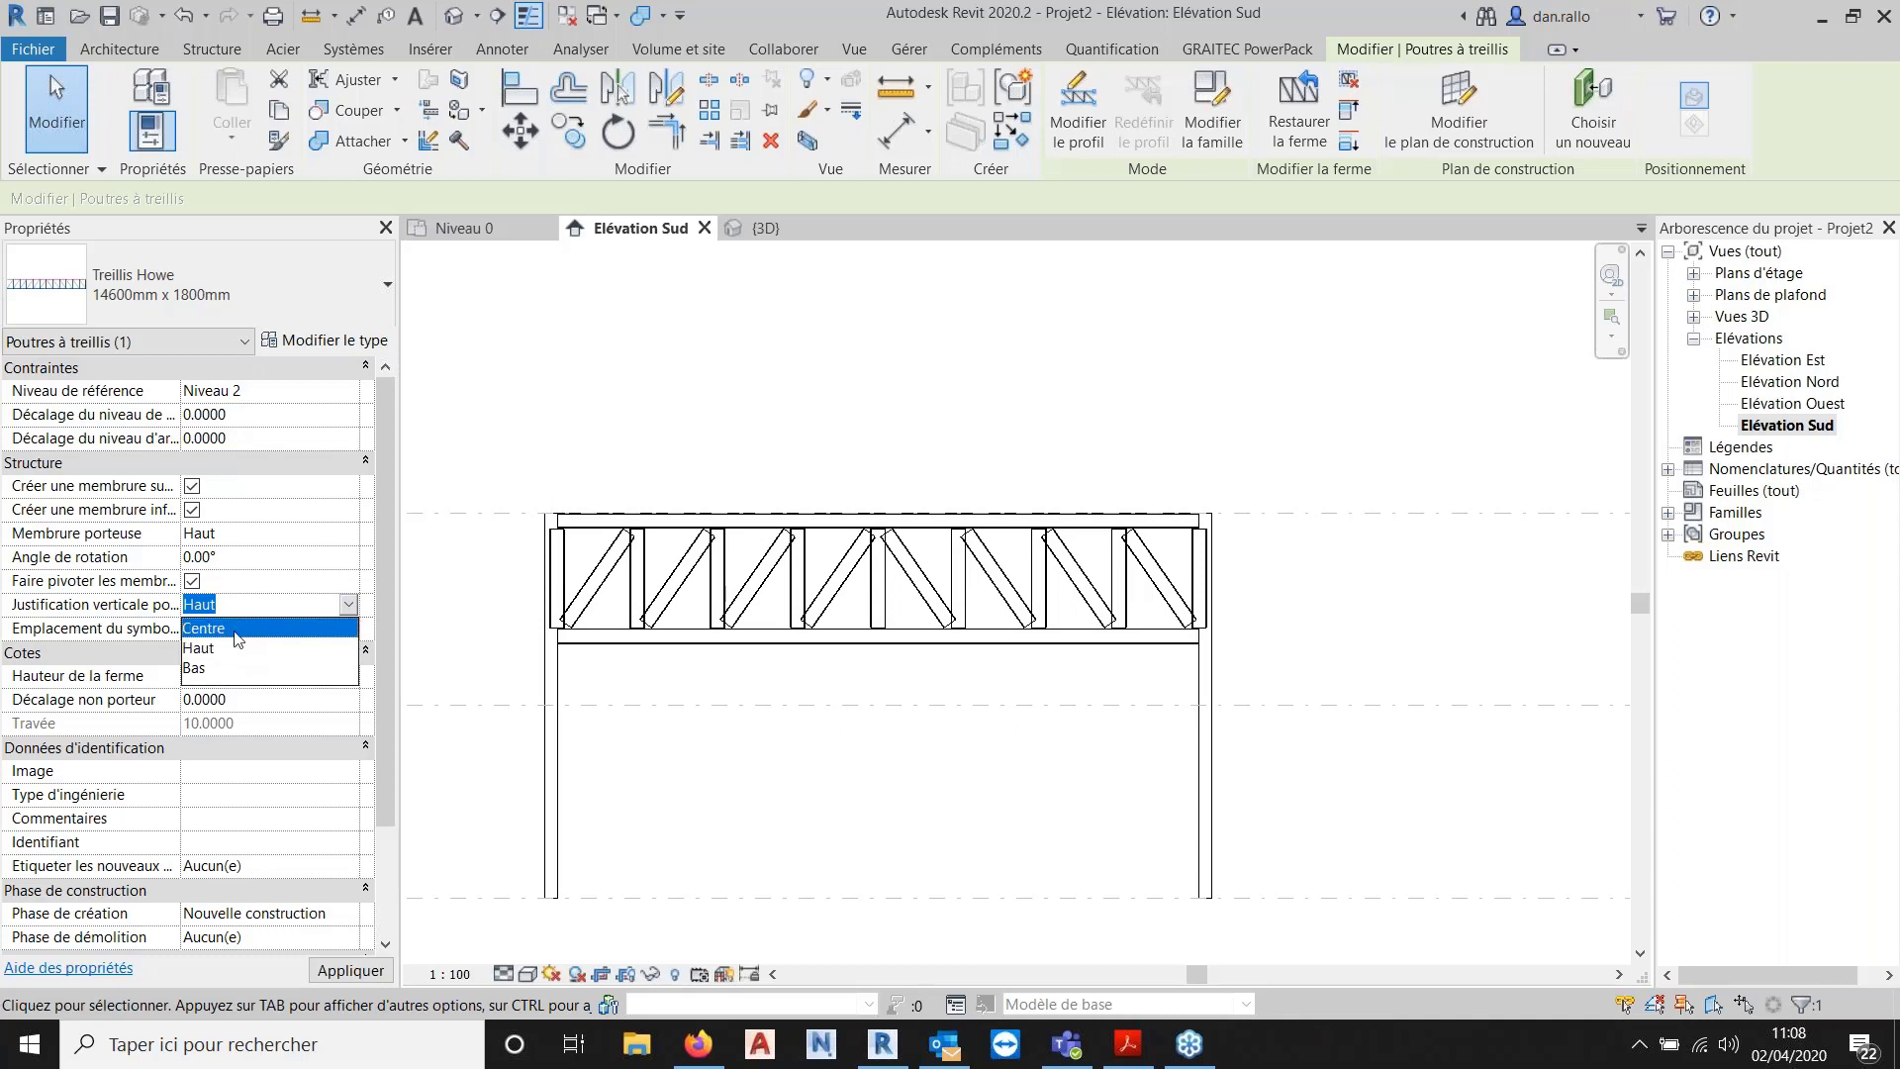
left_click(235, 634)
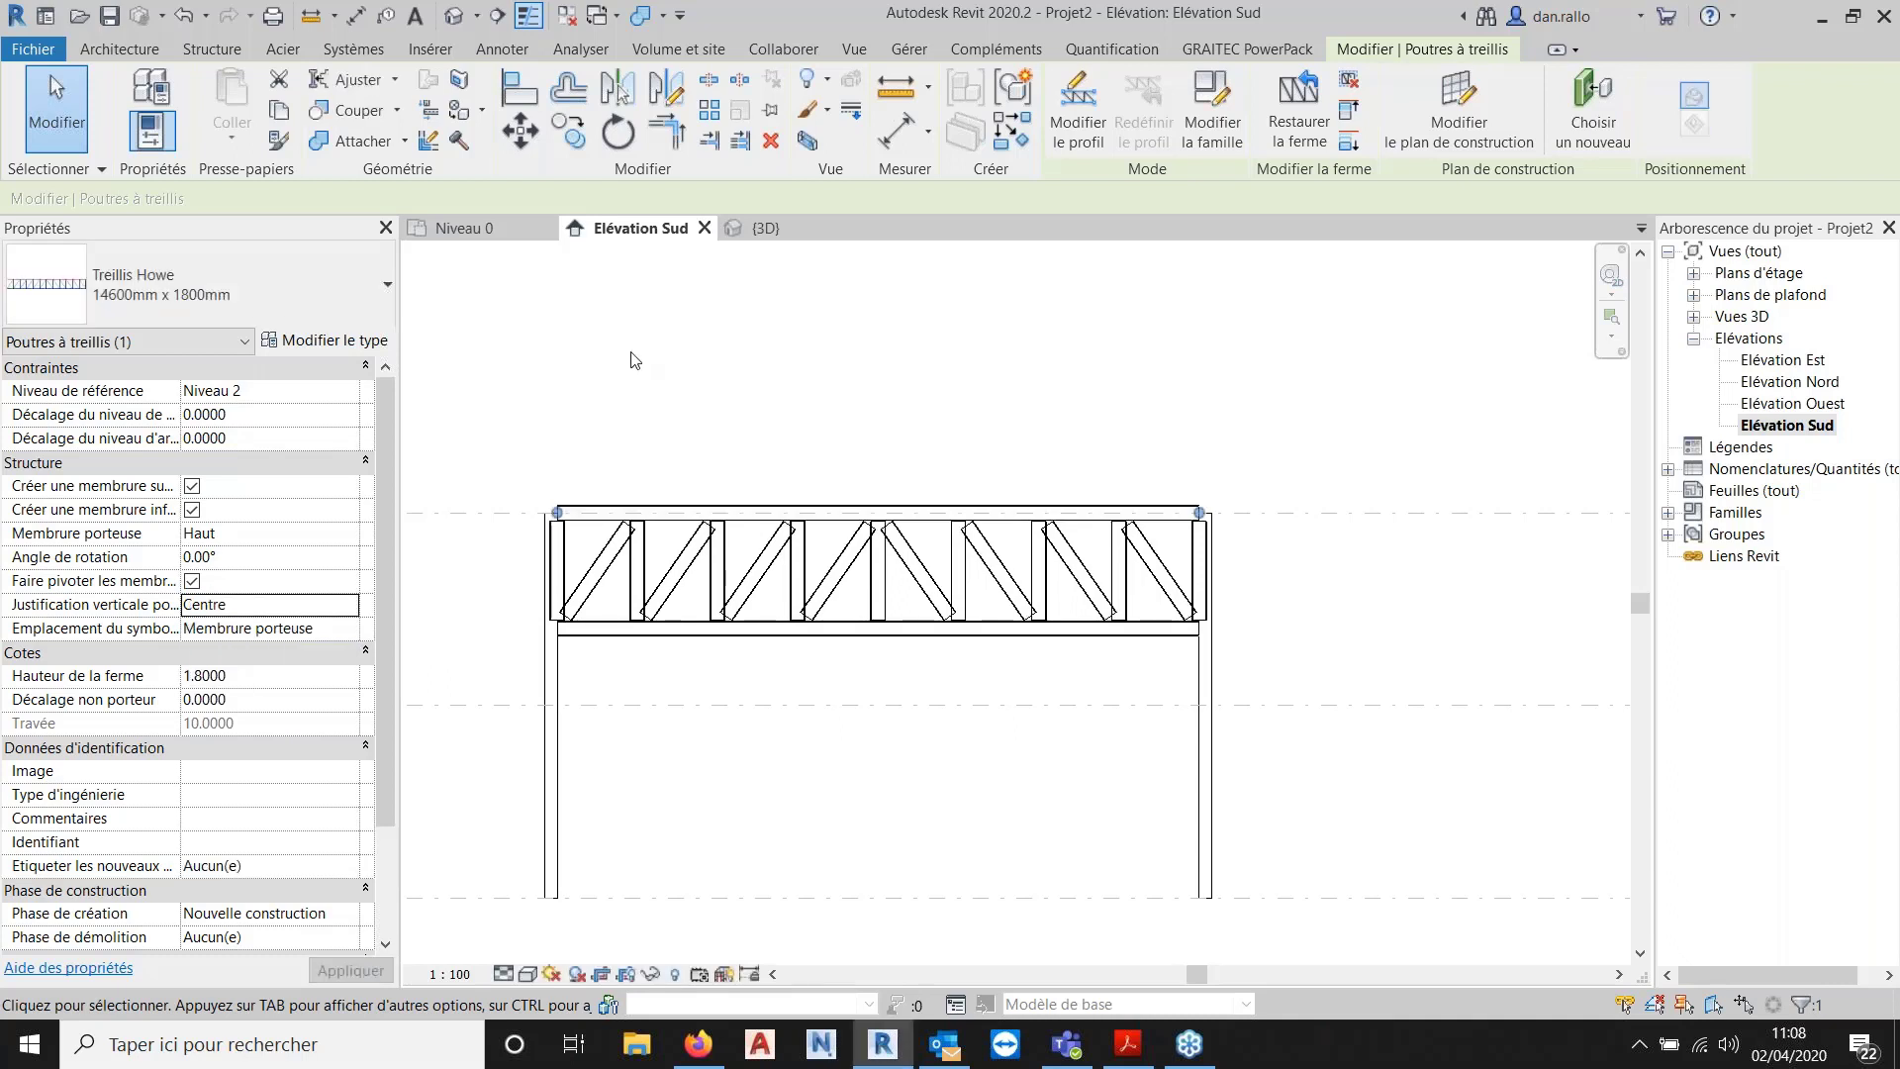
left_click(348, 605)
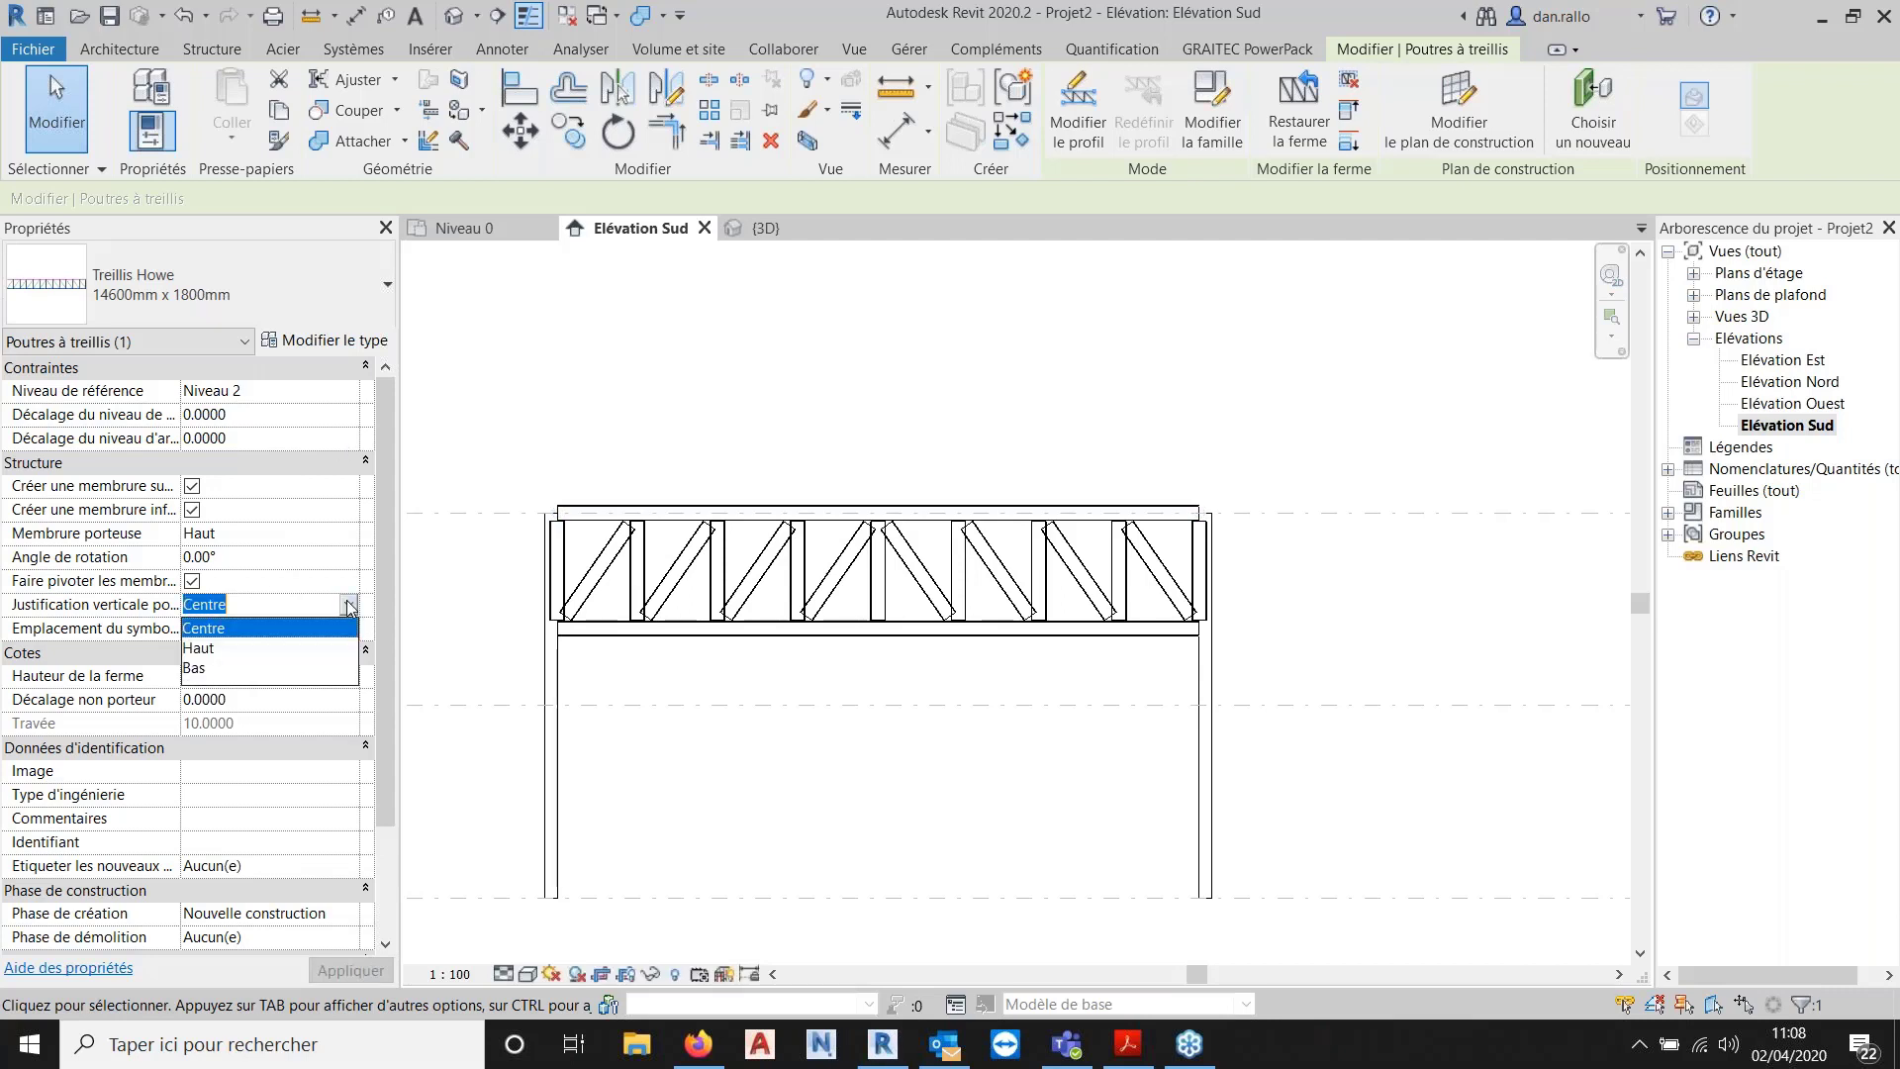
left_click(215, 667)
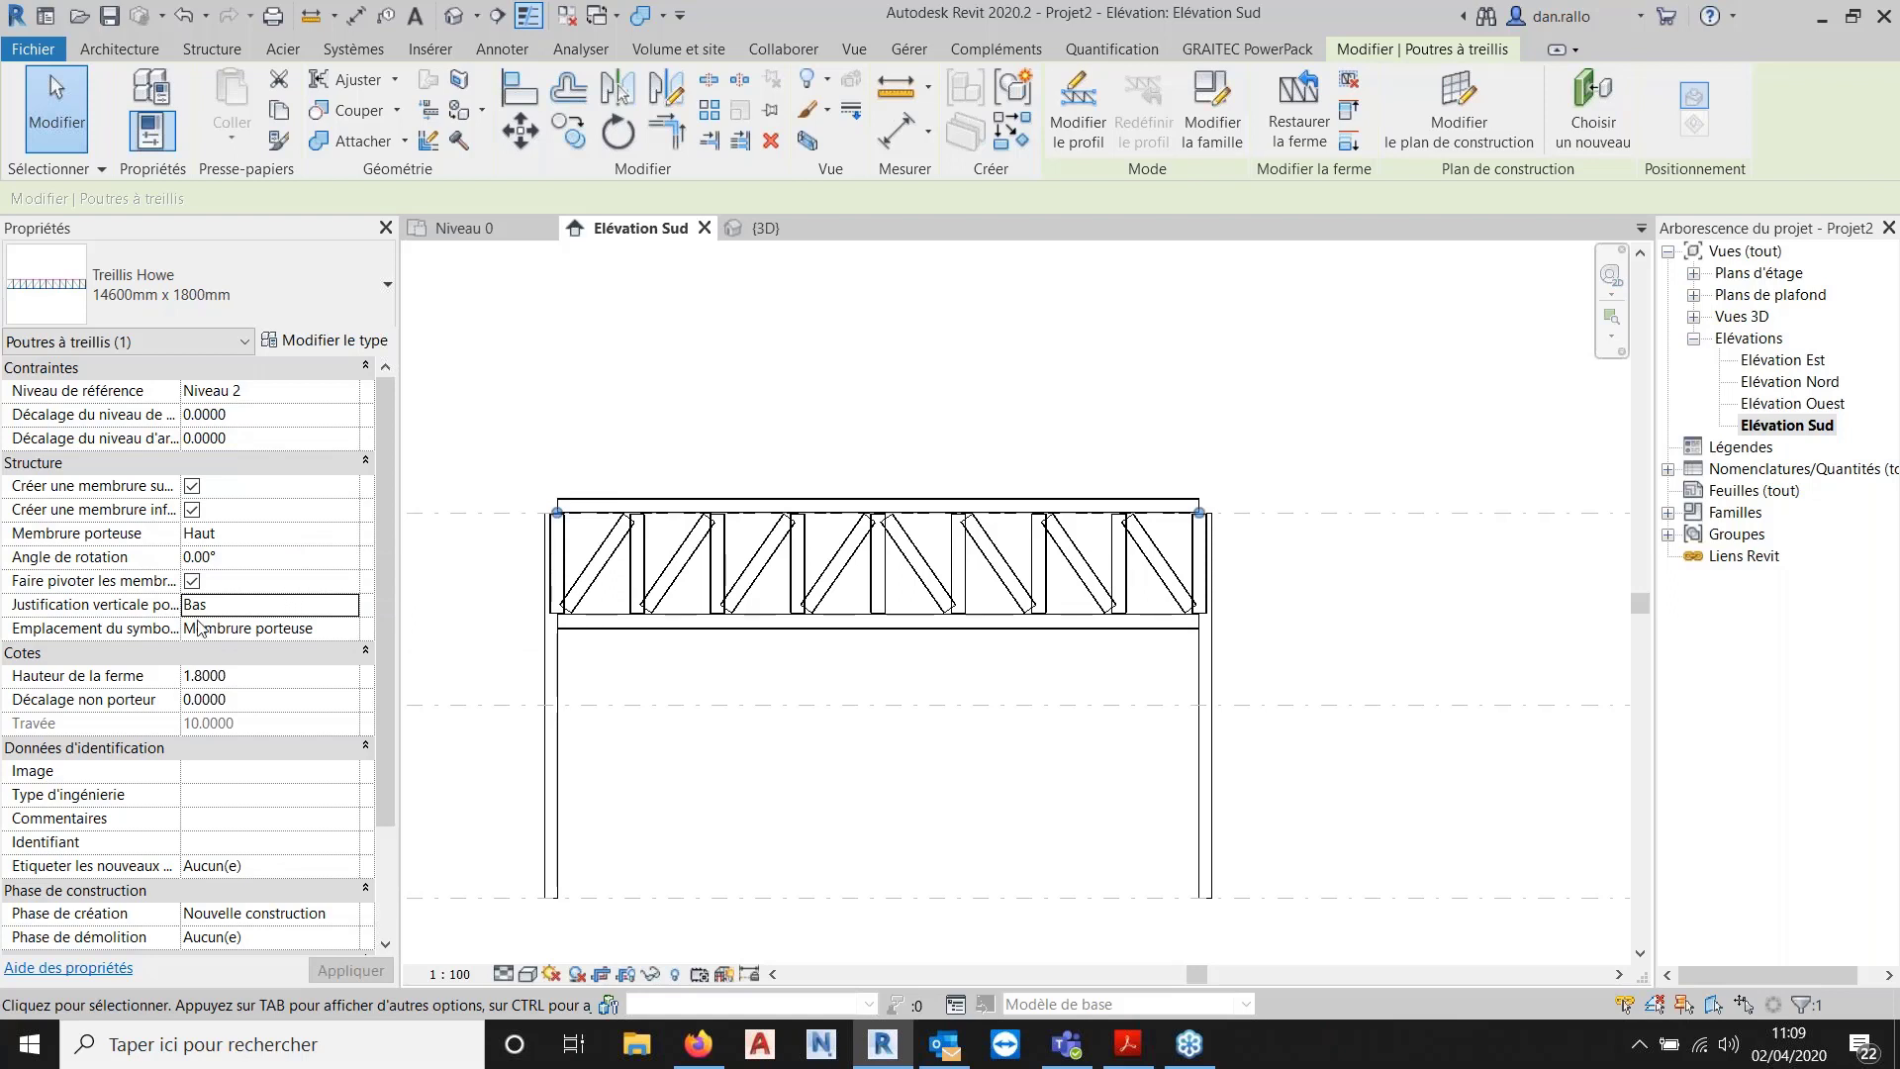
left_click(348, 605)
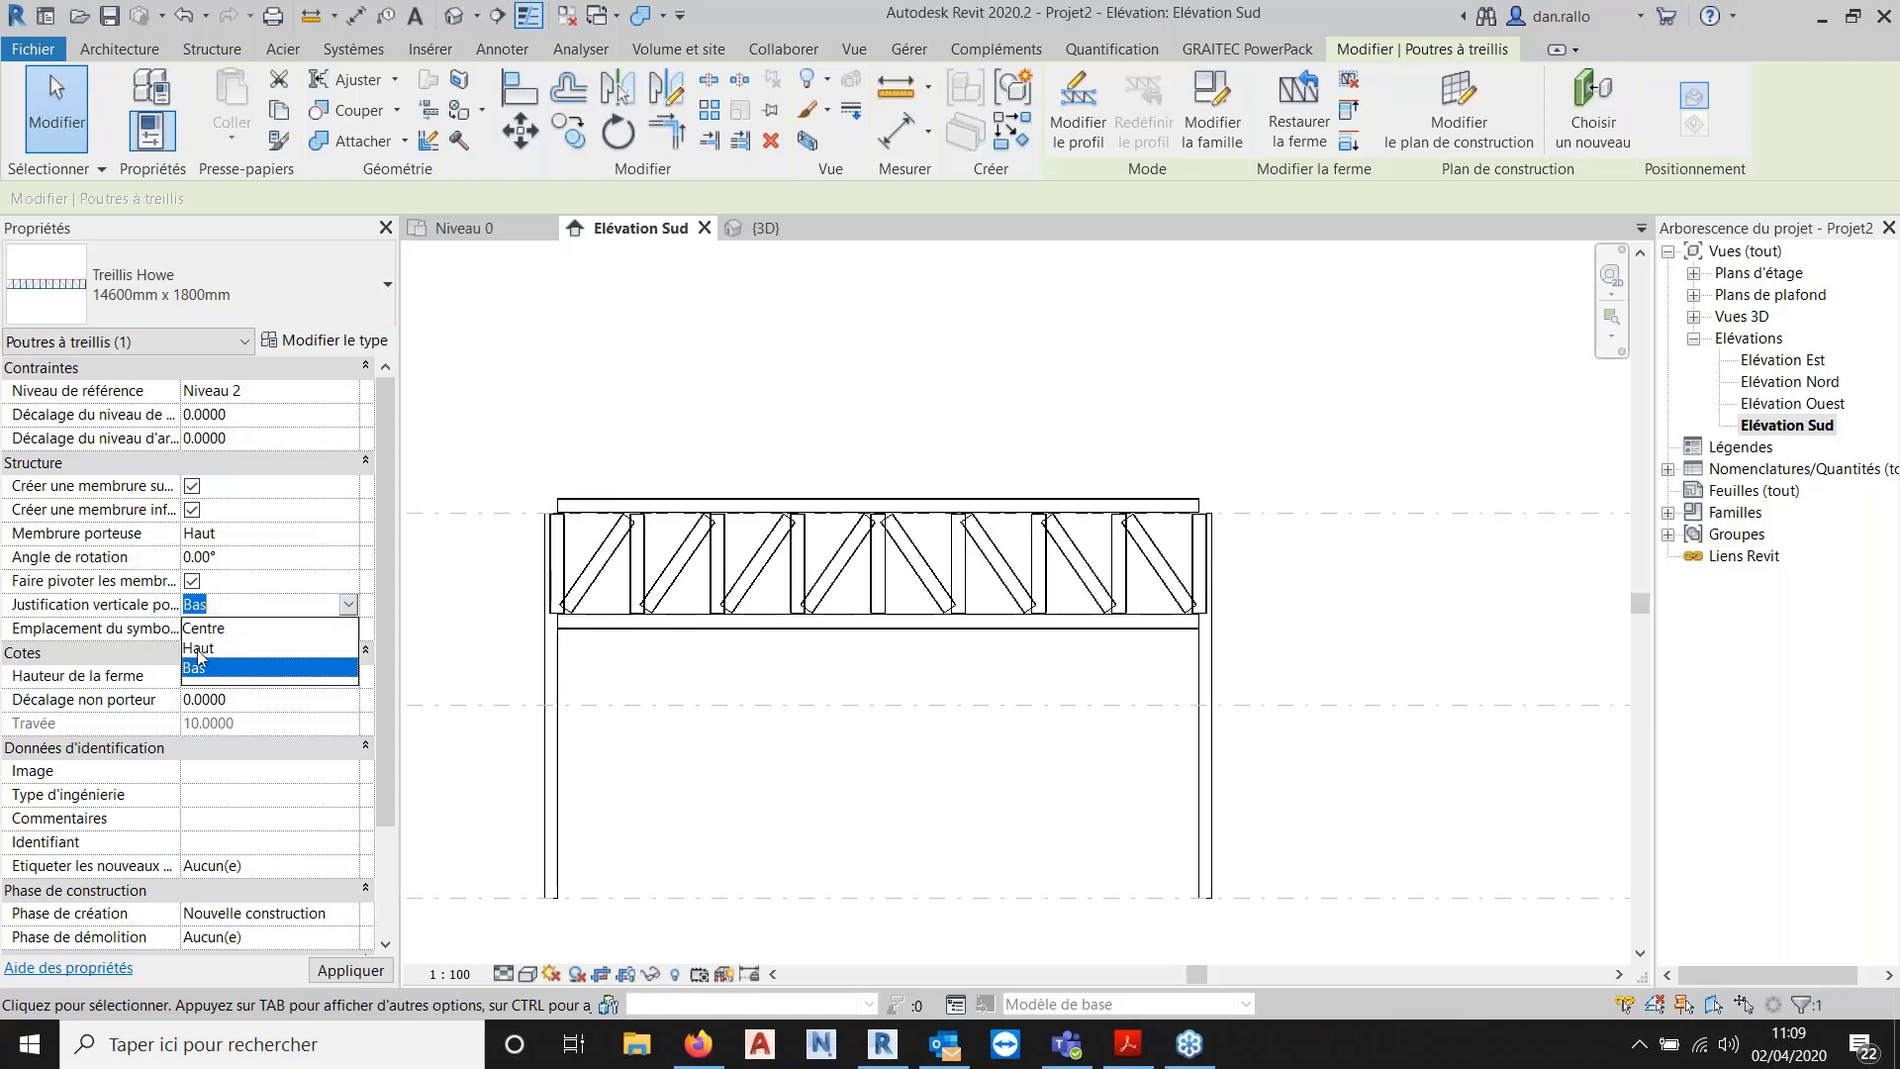
left_click(200, 654)
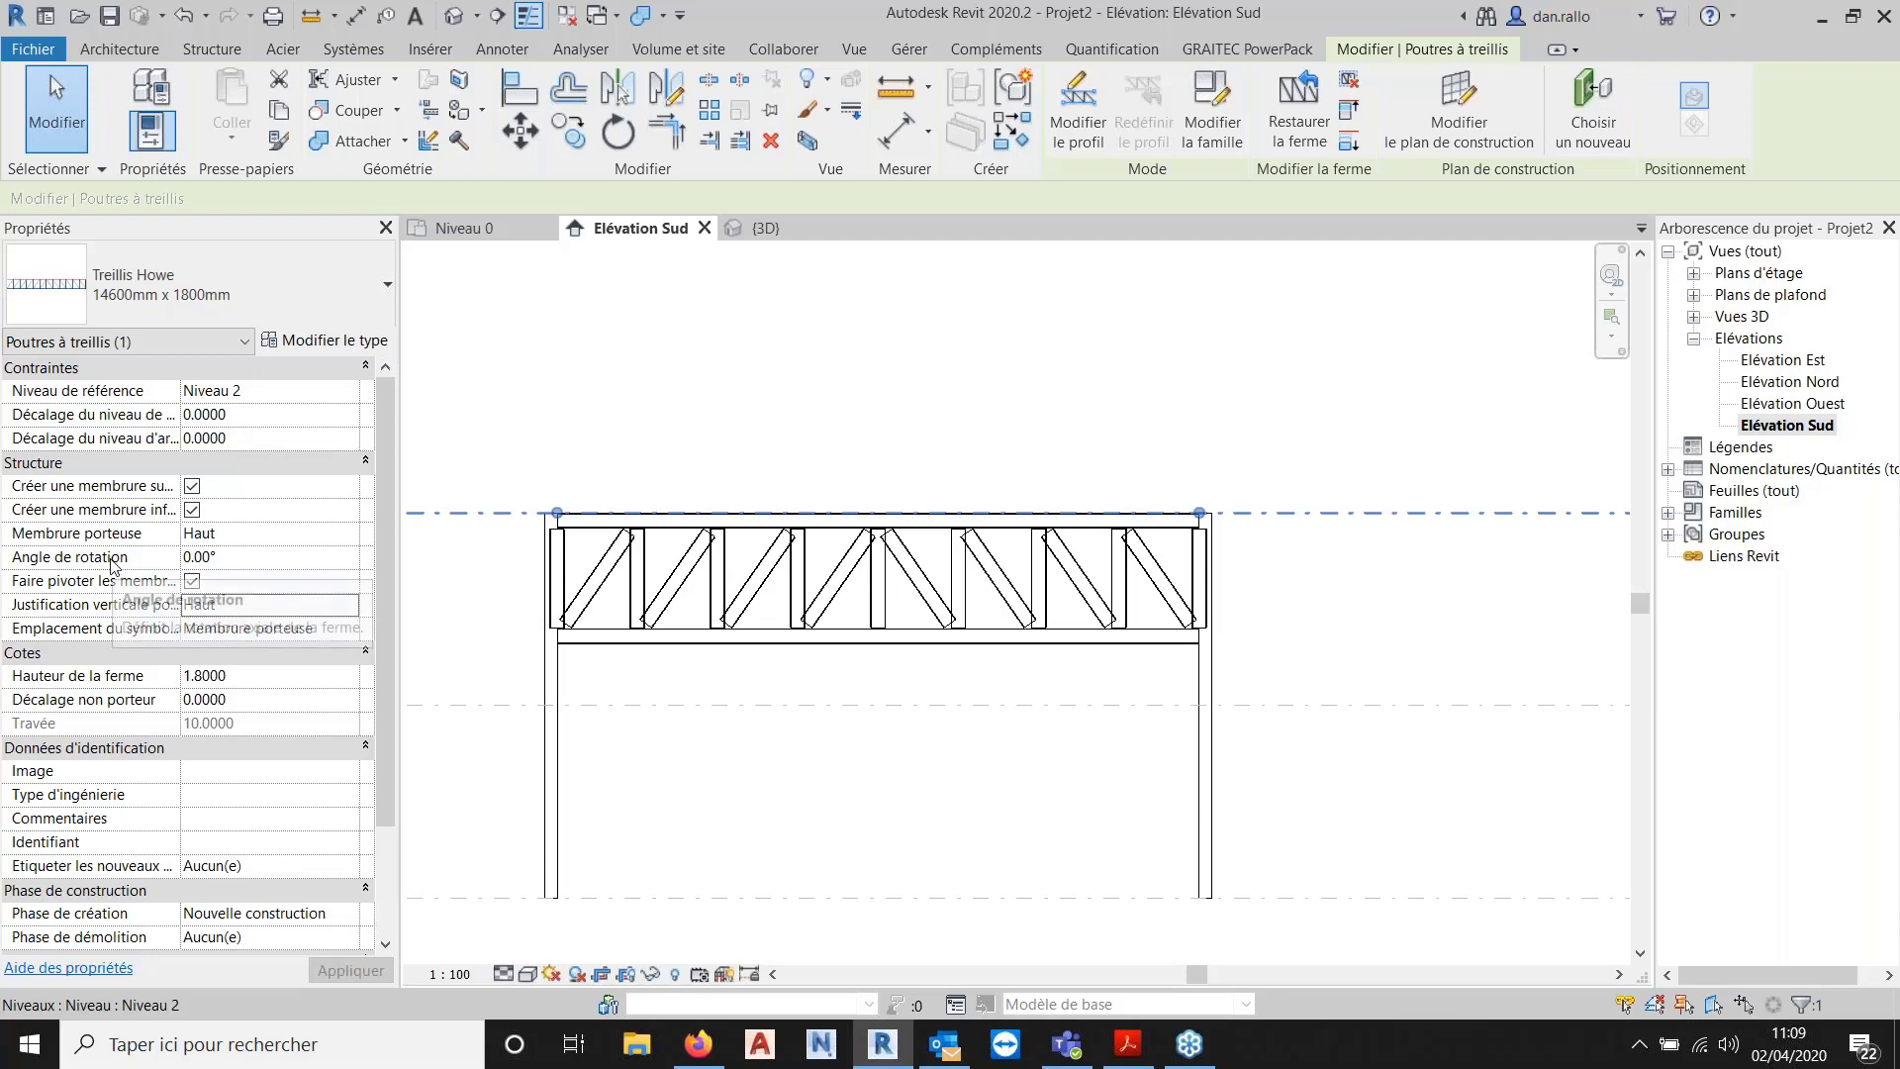
Try a 45° rotation angle (Angle de rotation) on the truss and inspect it in the 3D view.
left_click(243, 557)
type("45")
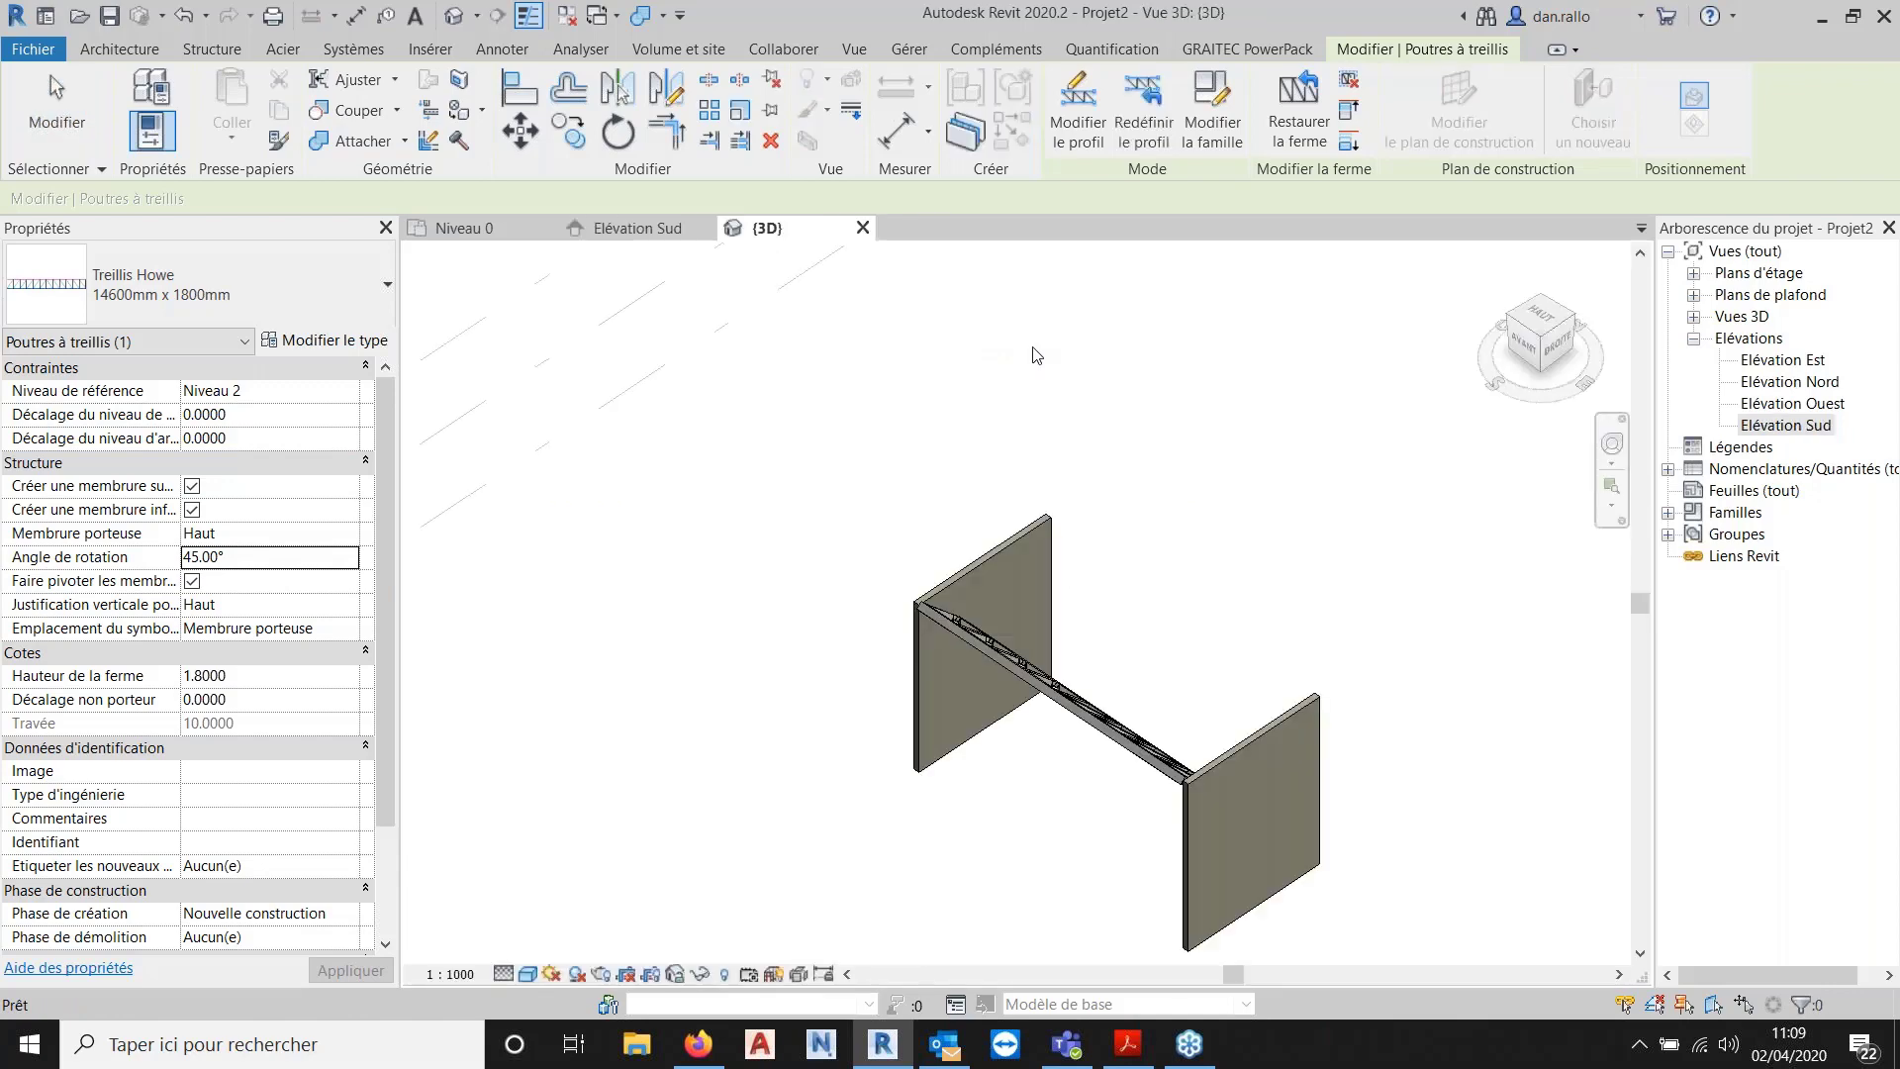
left_click(1036, 354)
scroll(1118, 738, "up", 3)
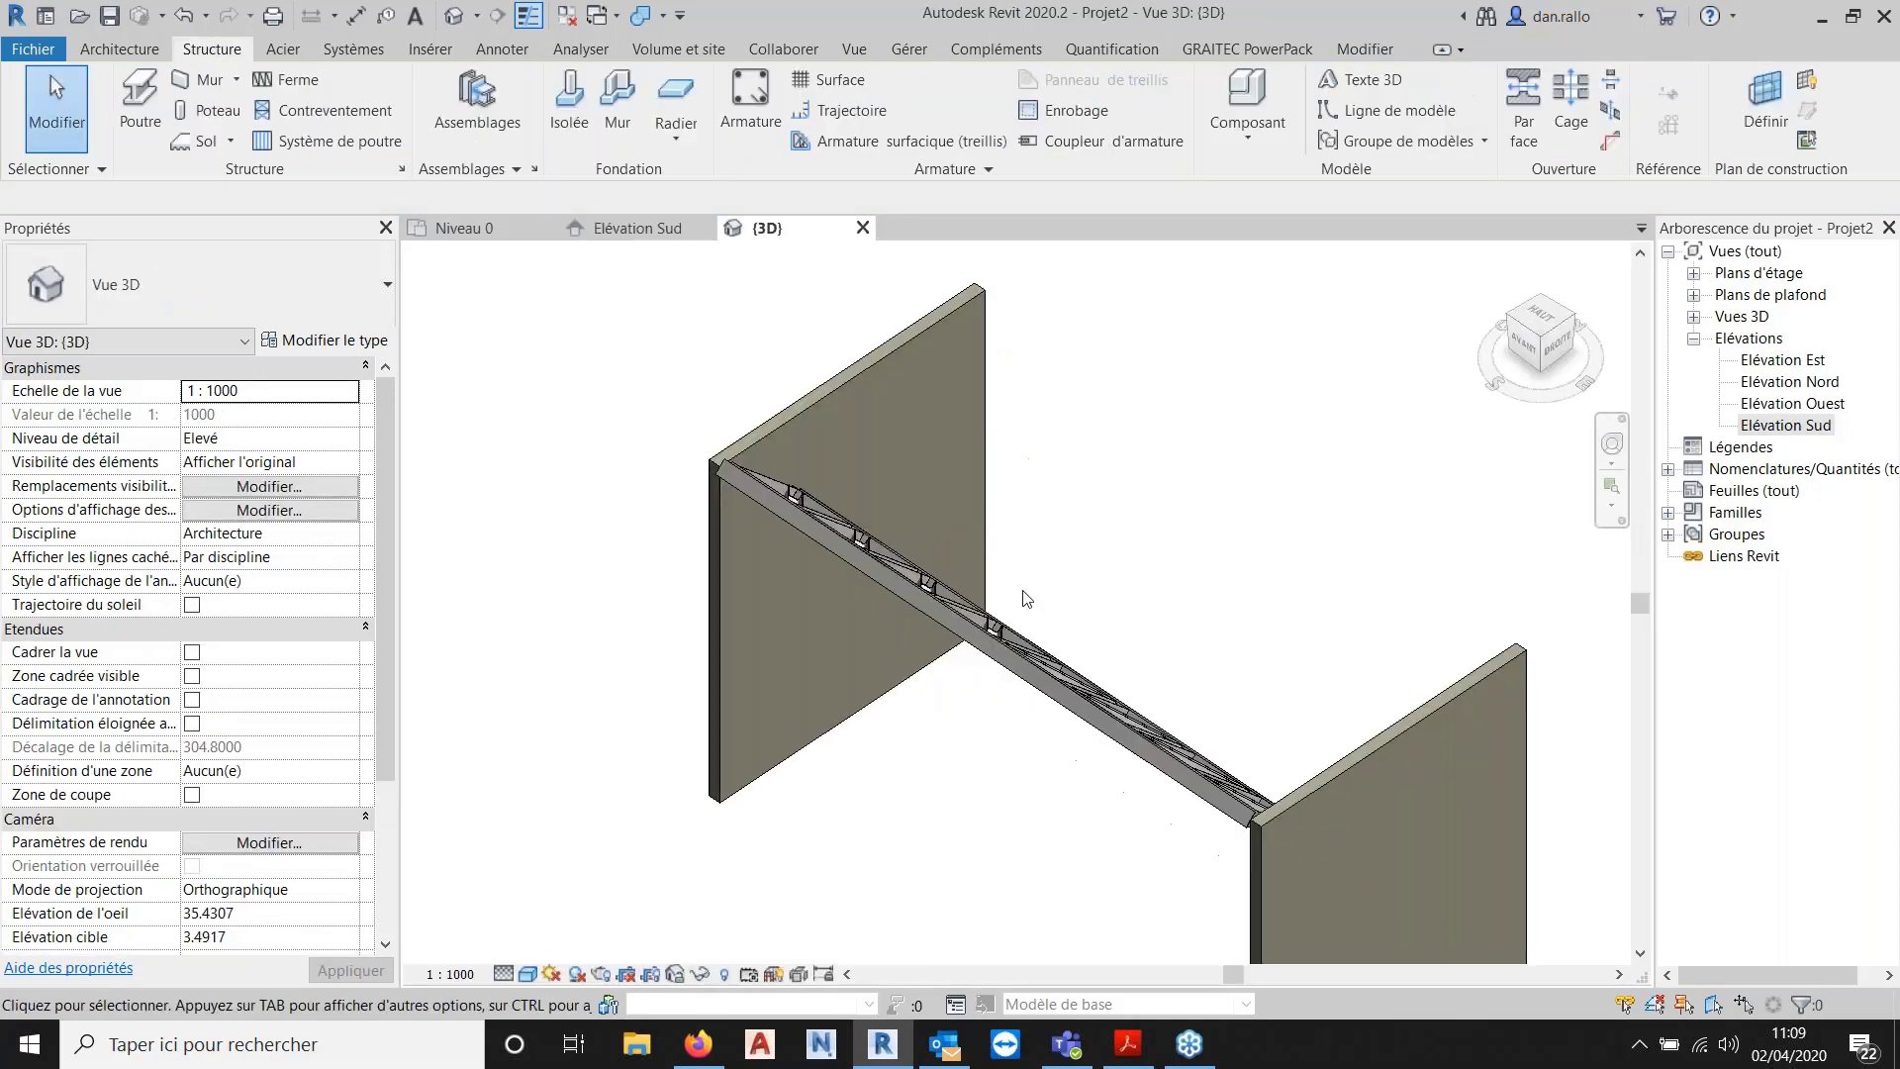
middle_click_drag(1023, 591, 1048, 518, "shift")
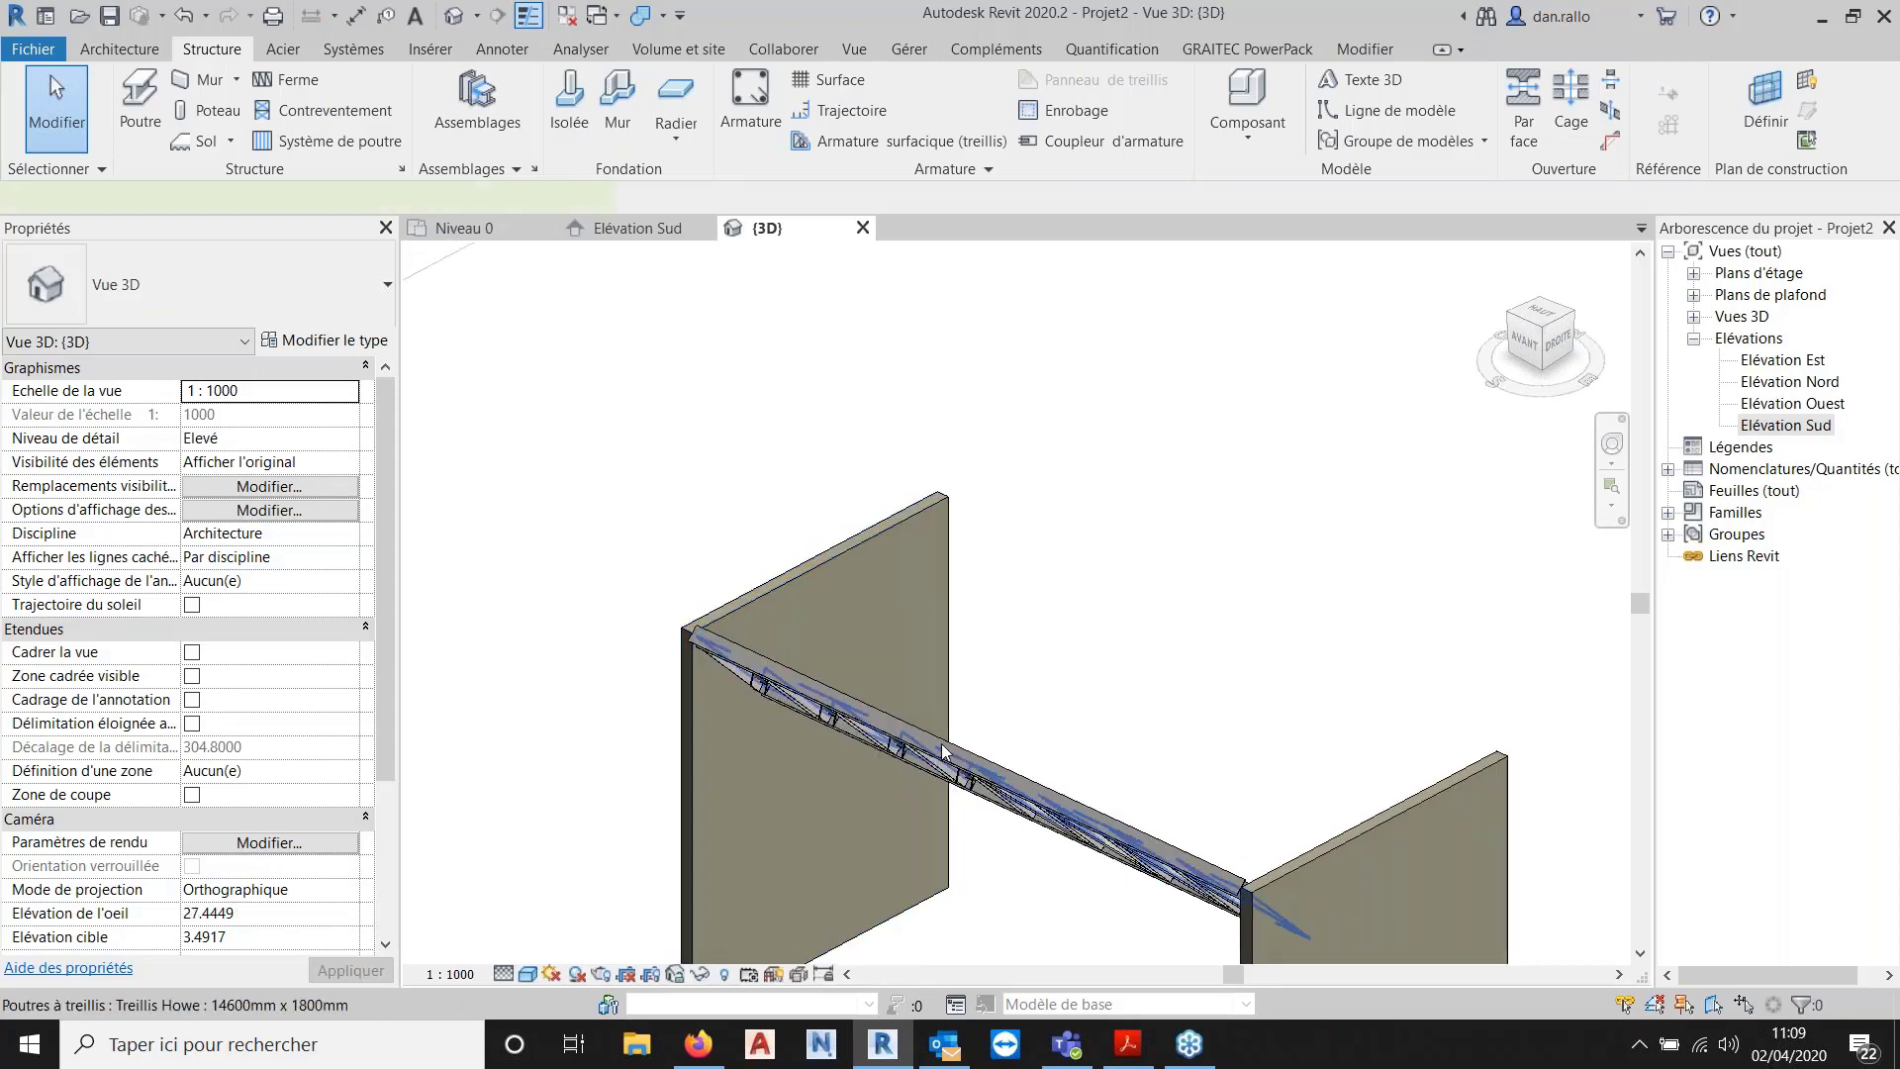
Set the truss's rotation angle back to 0° and return to the Elévation Sud view.
left_click(935, 740)
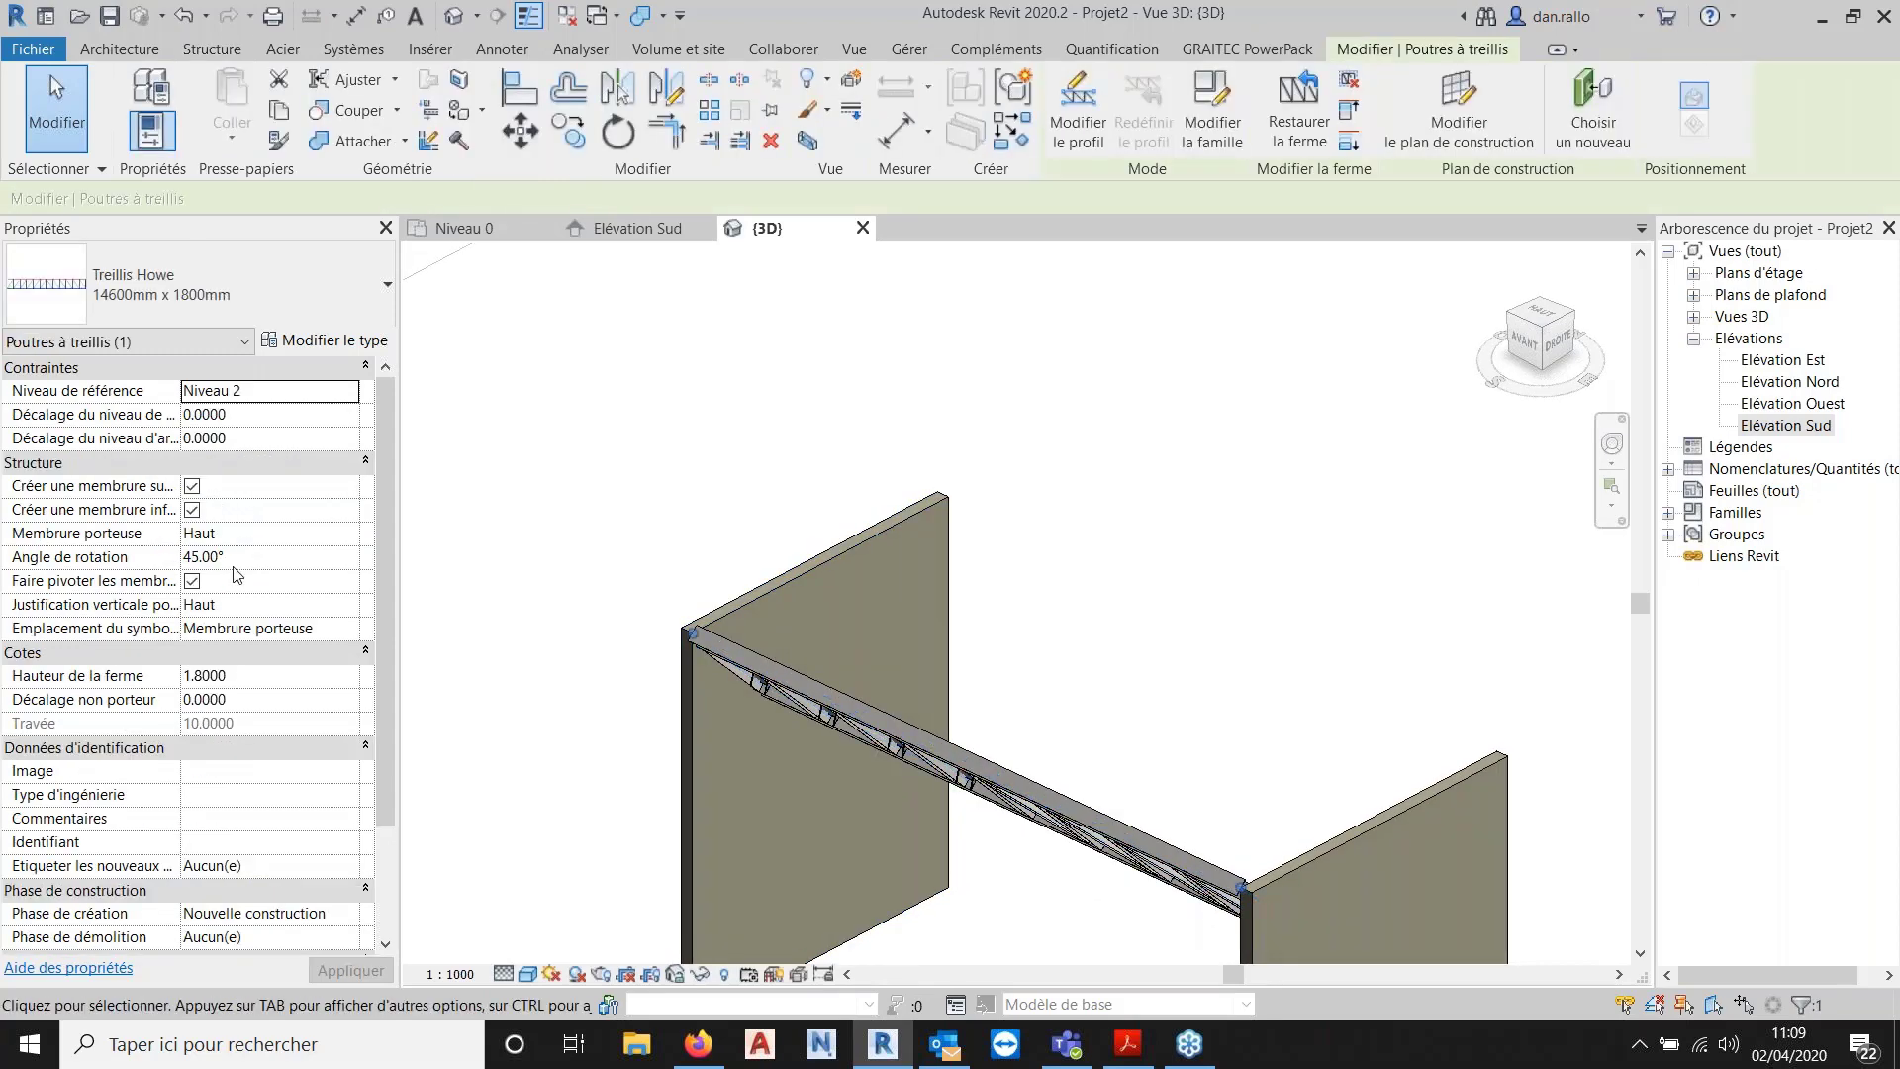
left_click(233, 563)
type("0")
middle_click_drag(1117, 480, 1054, 339)
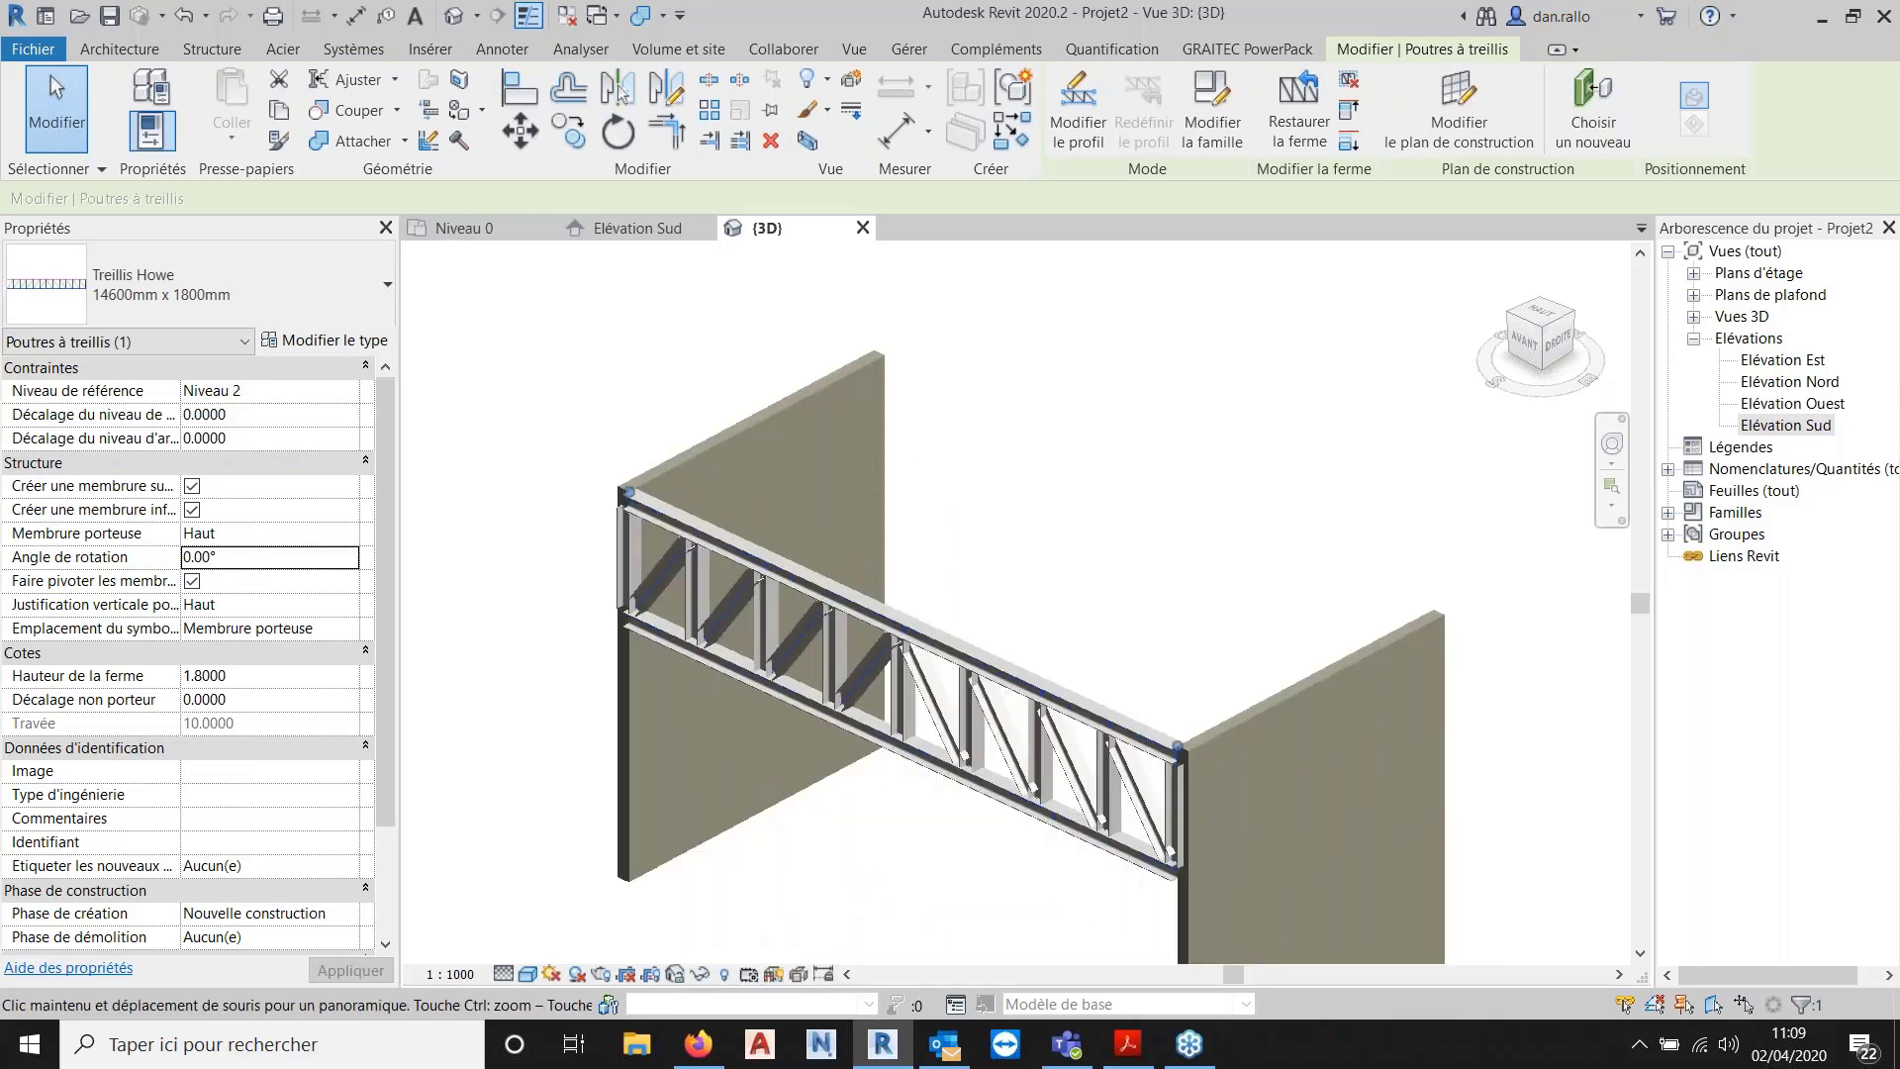
left_click(1817, 432)
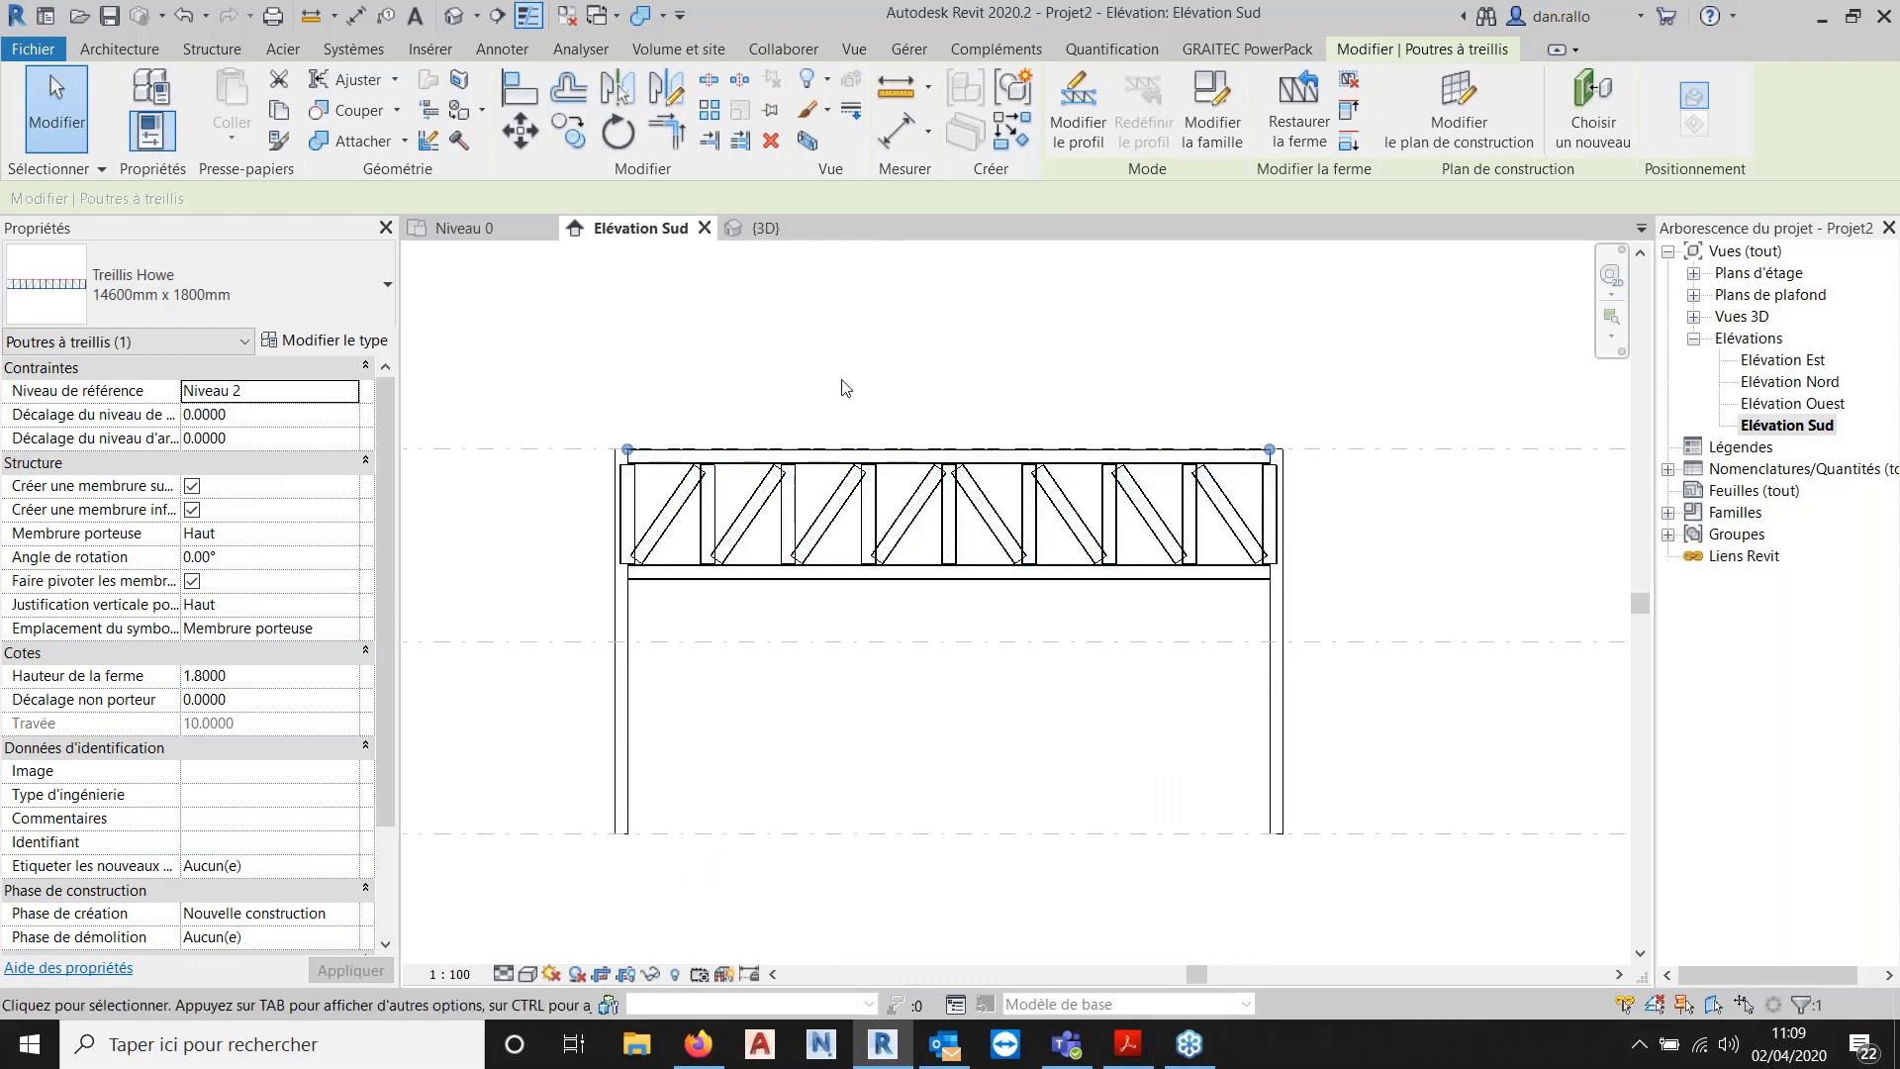
Try a truss height (Hauteur de la ferme) of 1.0000 and set it to 2.0000.
left_click(848, 386)
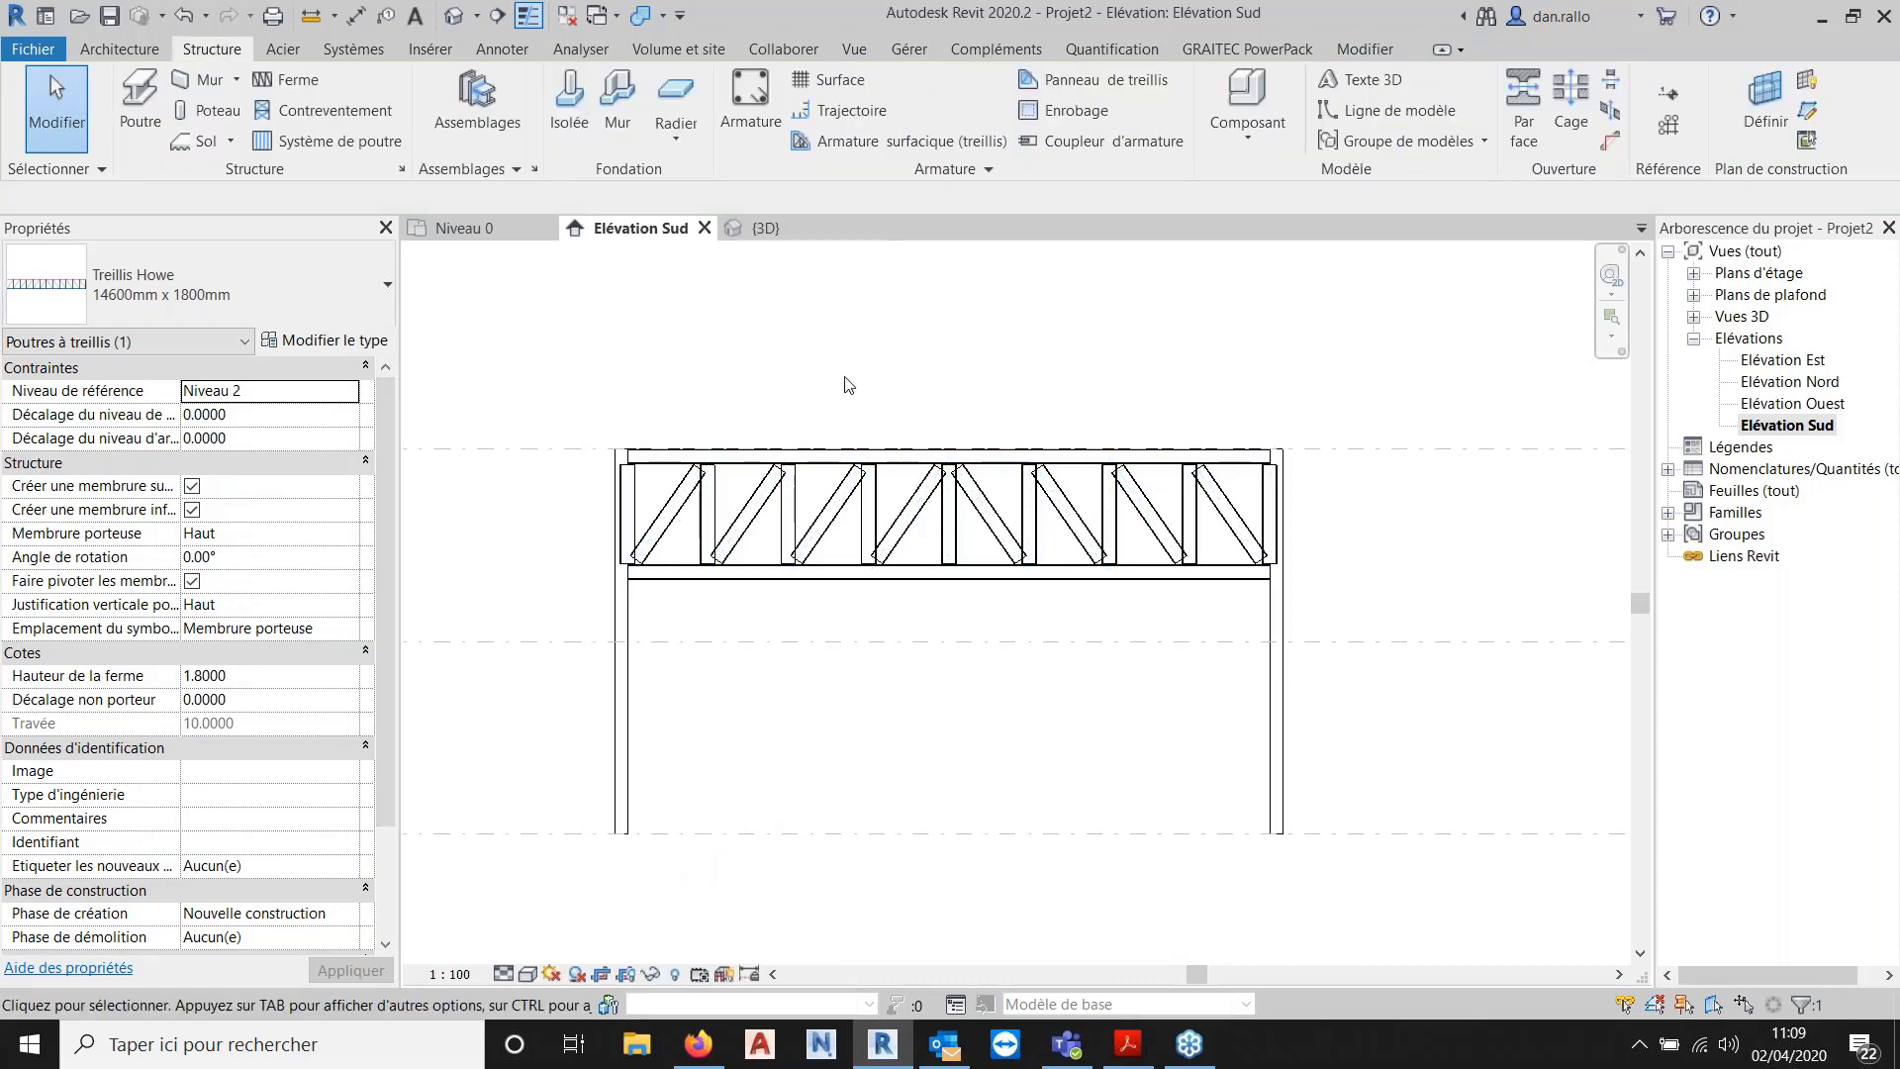
left_click(853, 478)
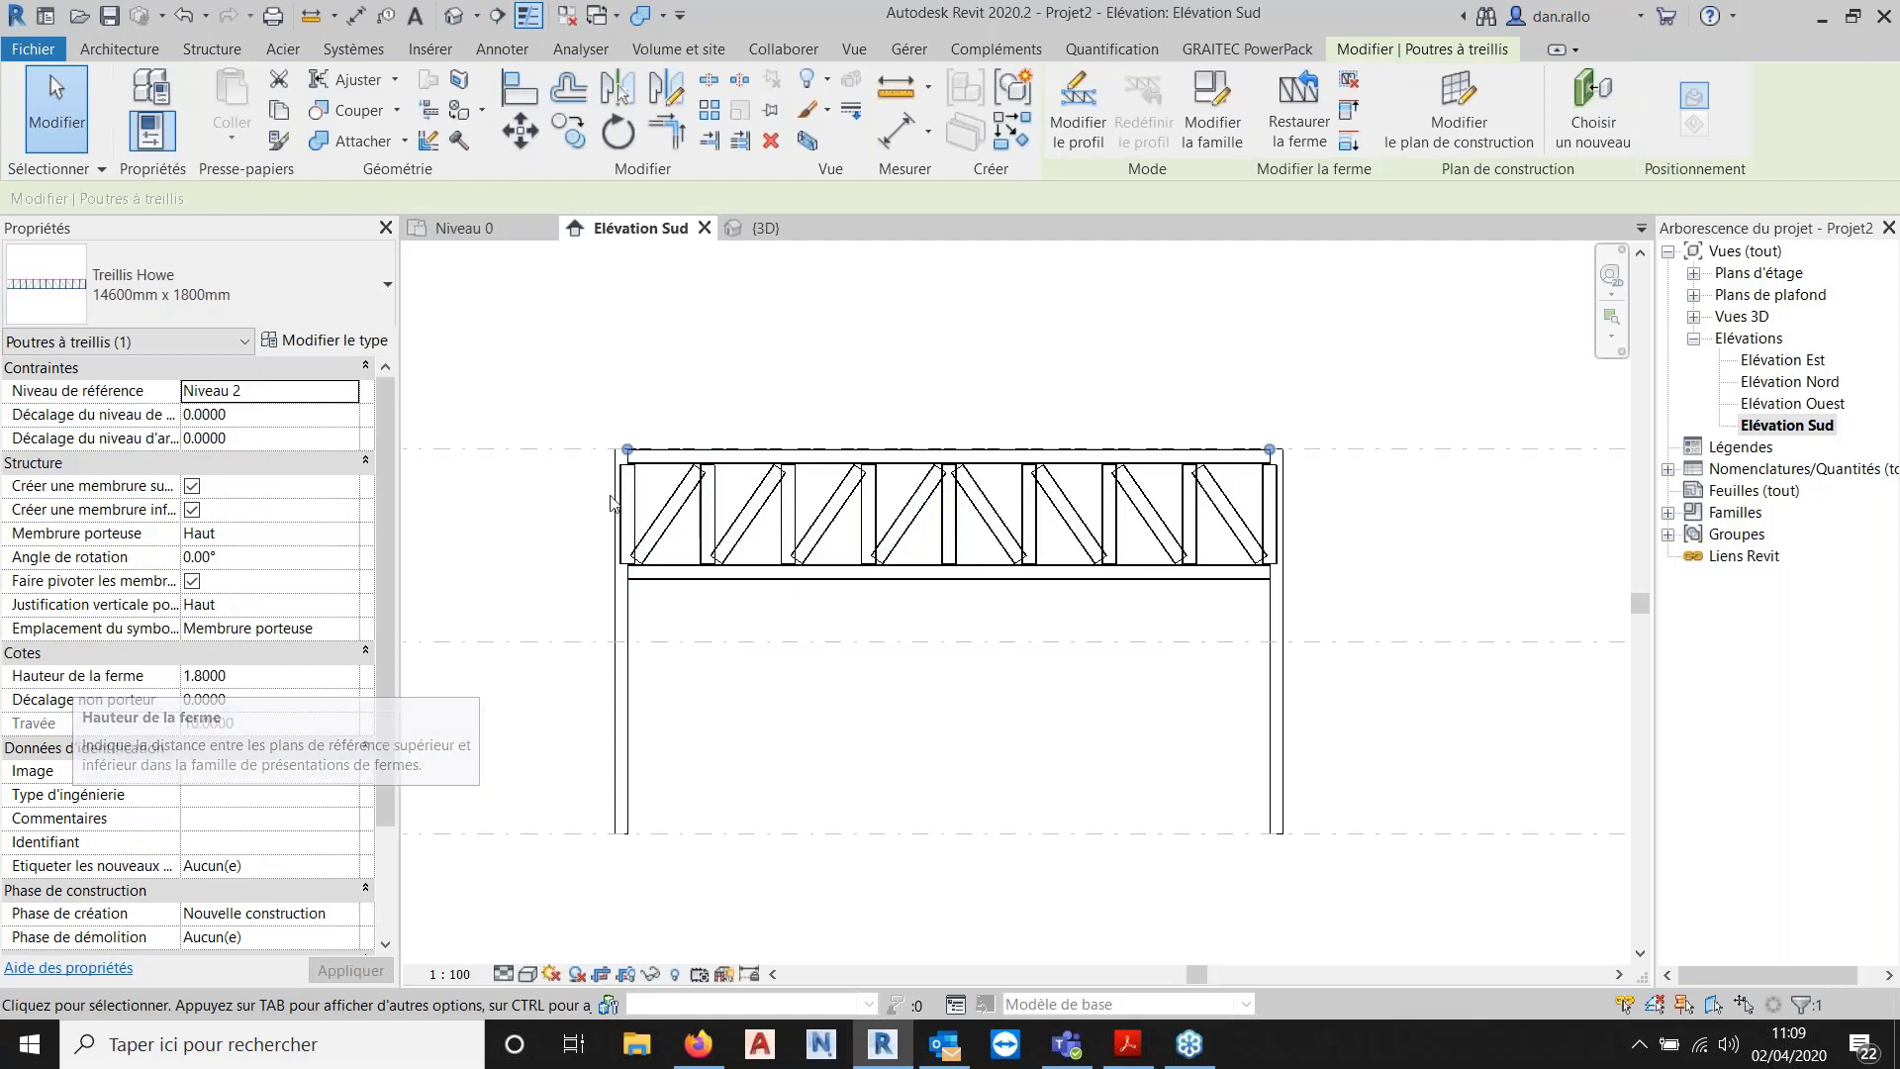
left_click(281, 674)
type("1")
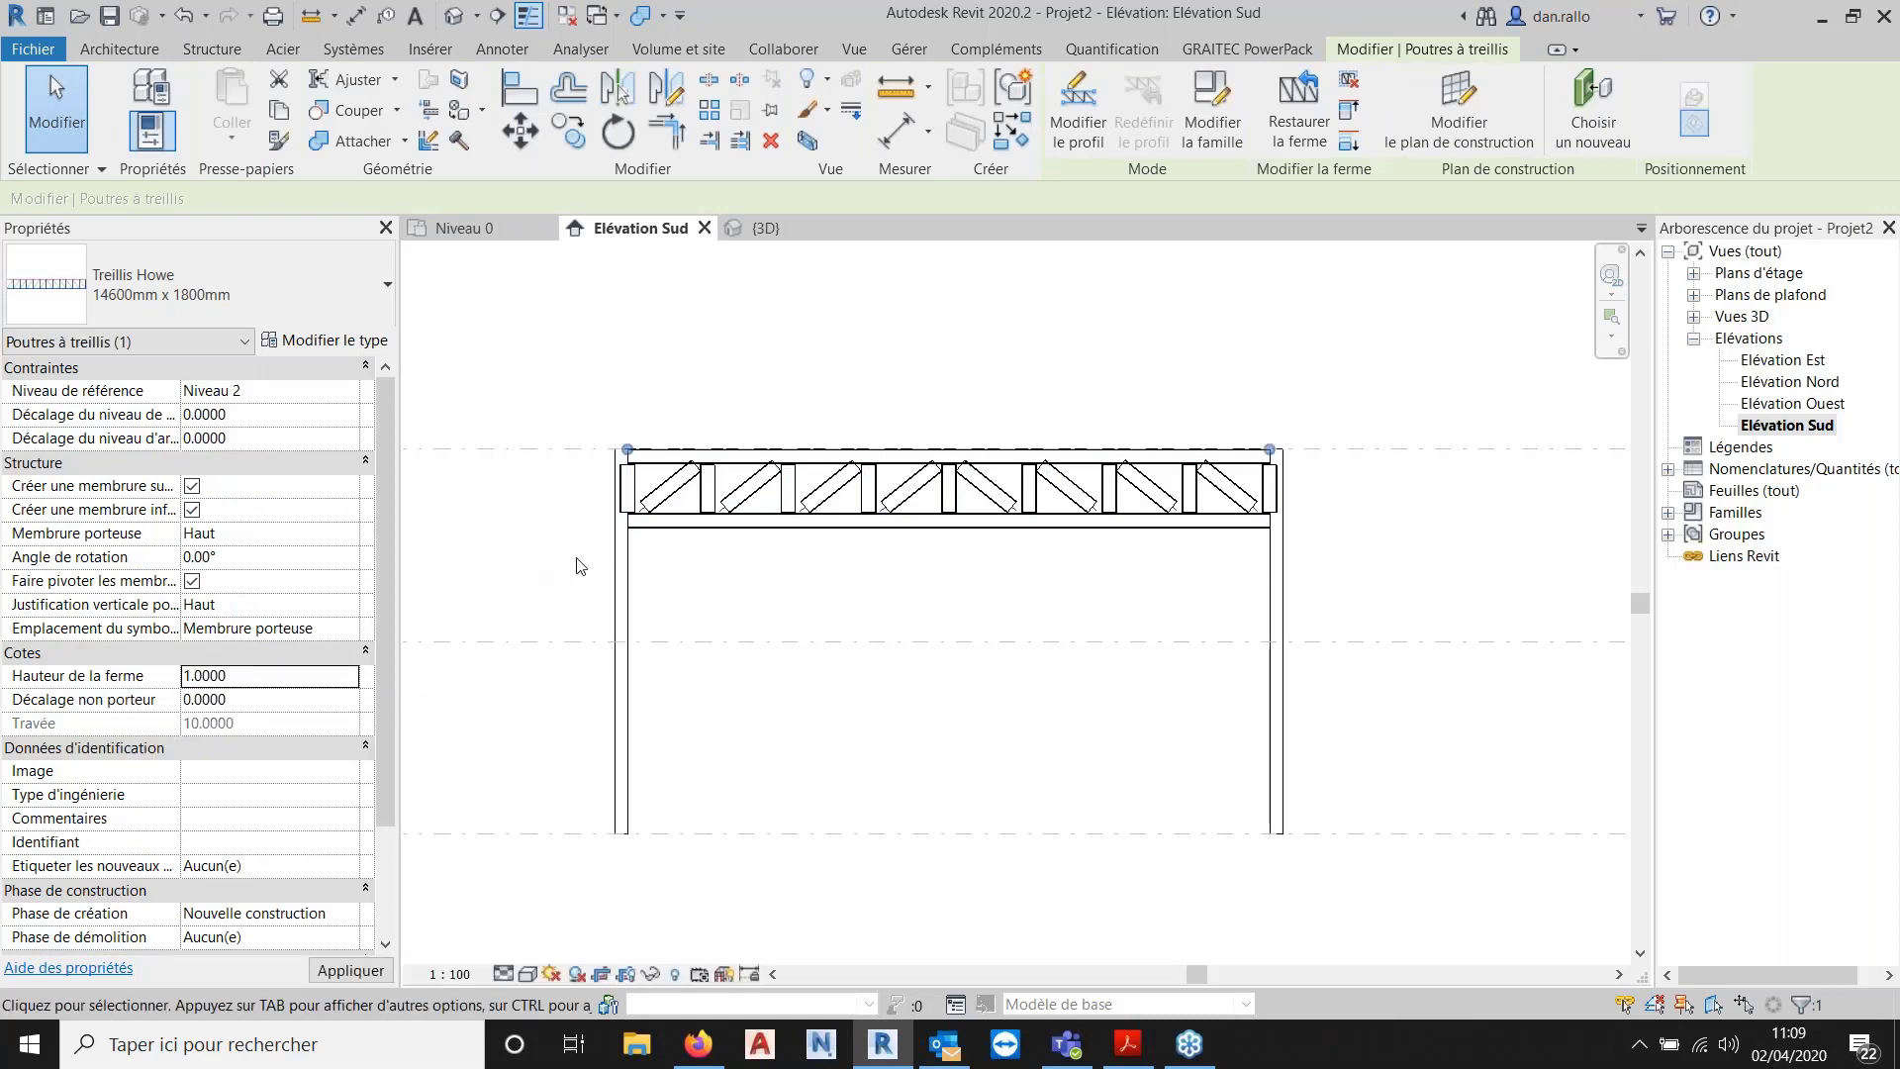
left_click(254, 679)
type("2")
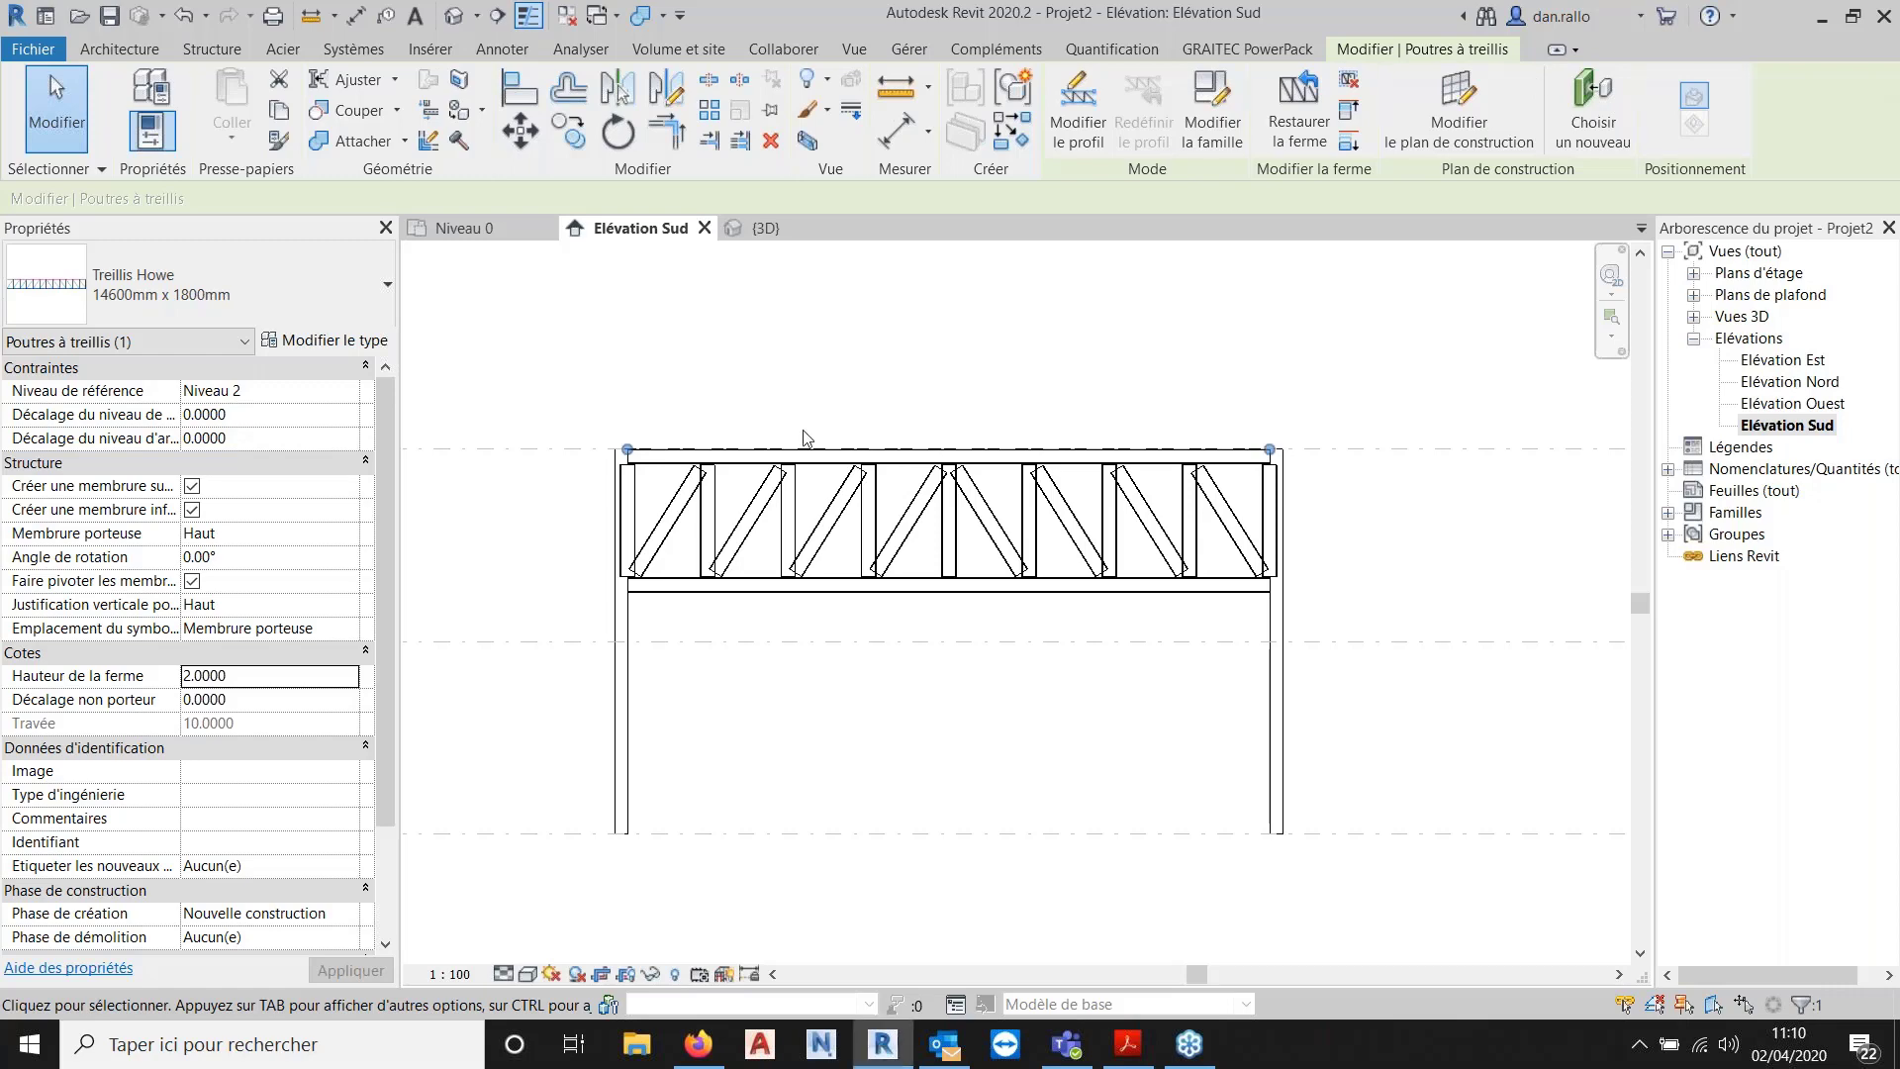
key("Escape")
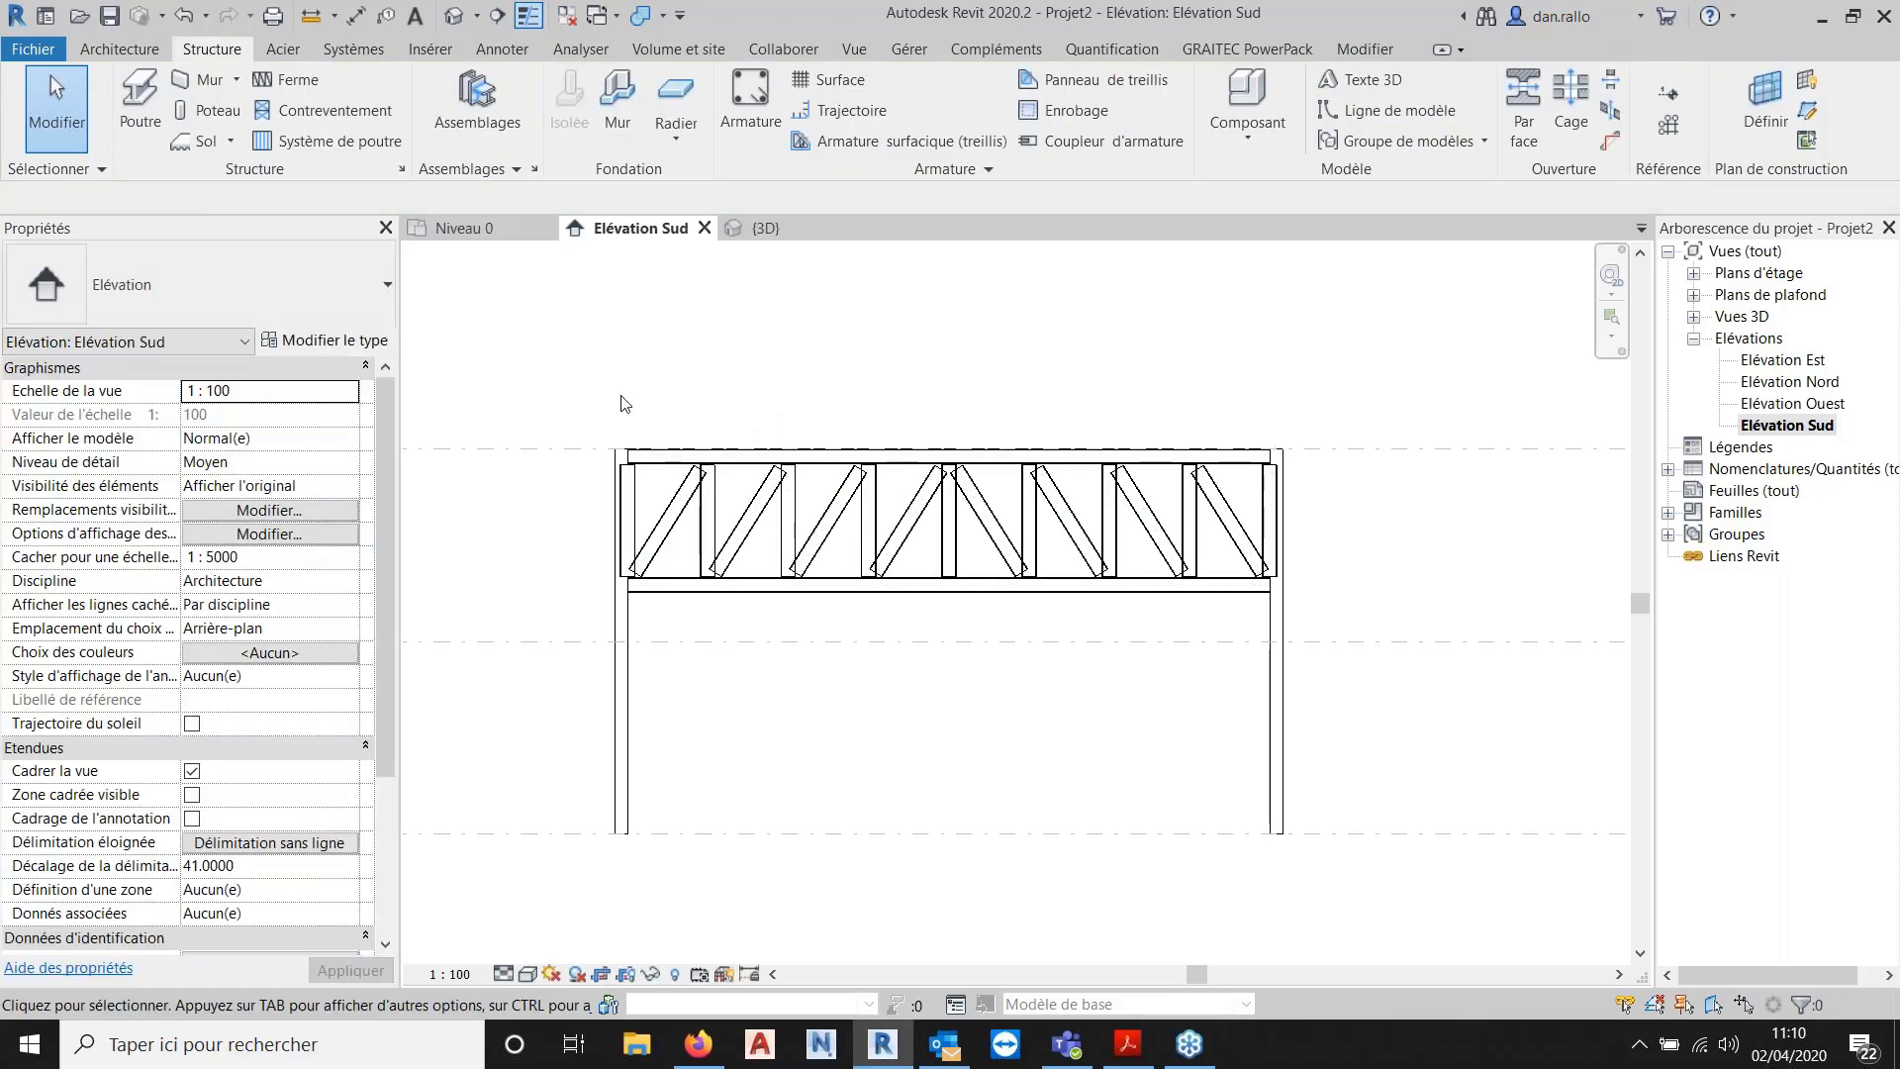
left_click(629, 455)
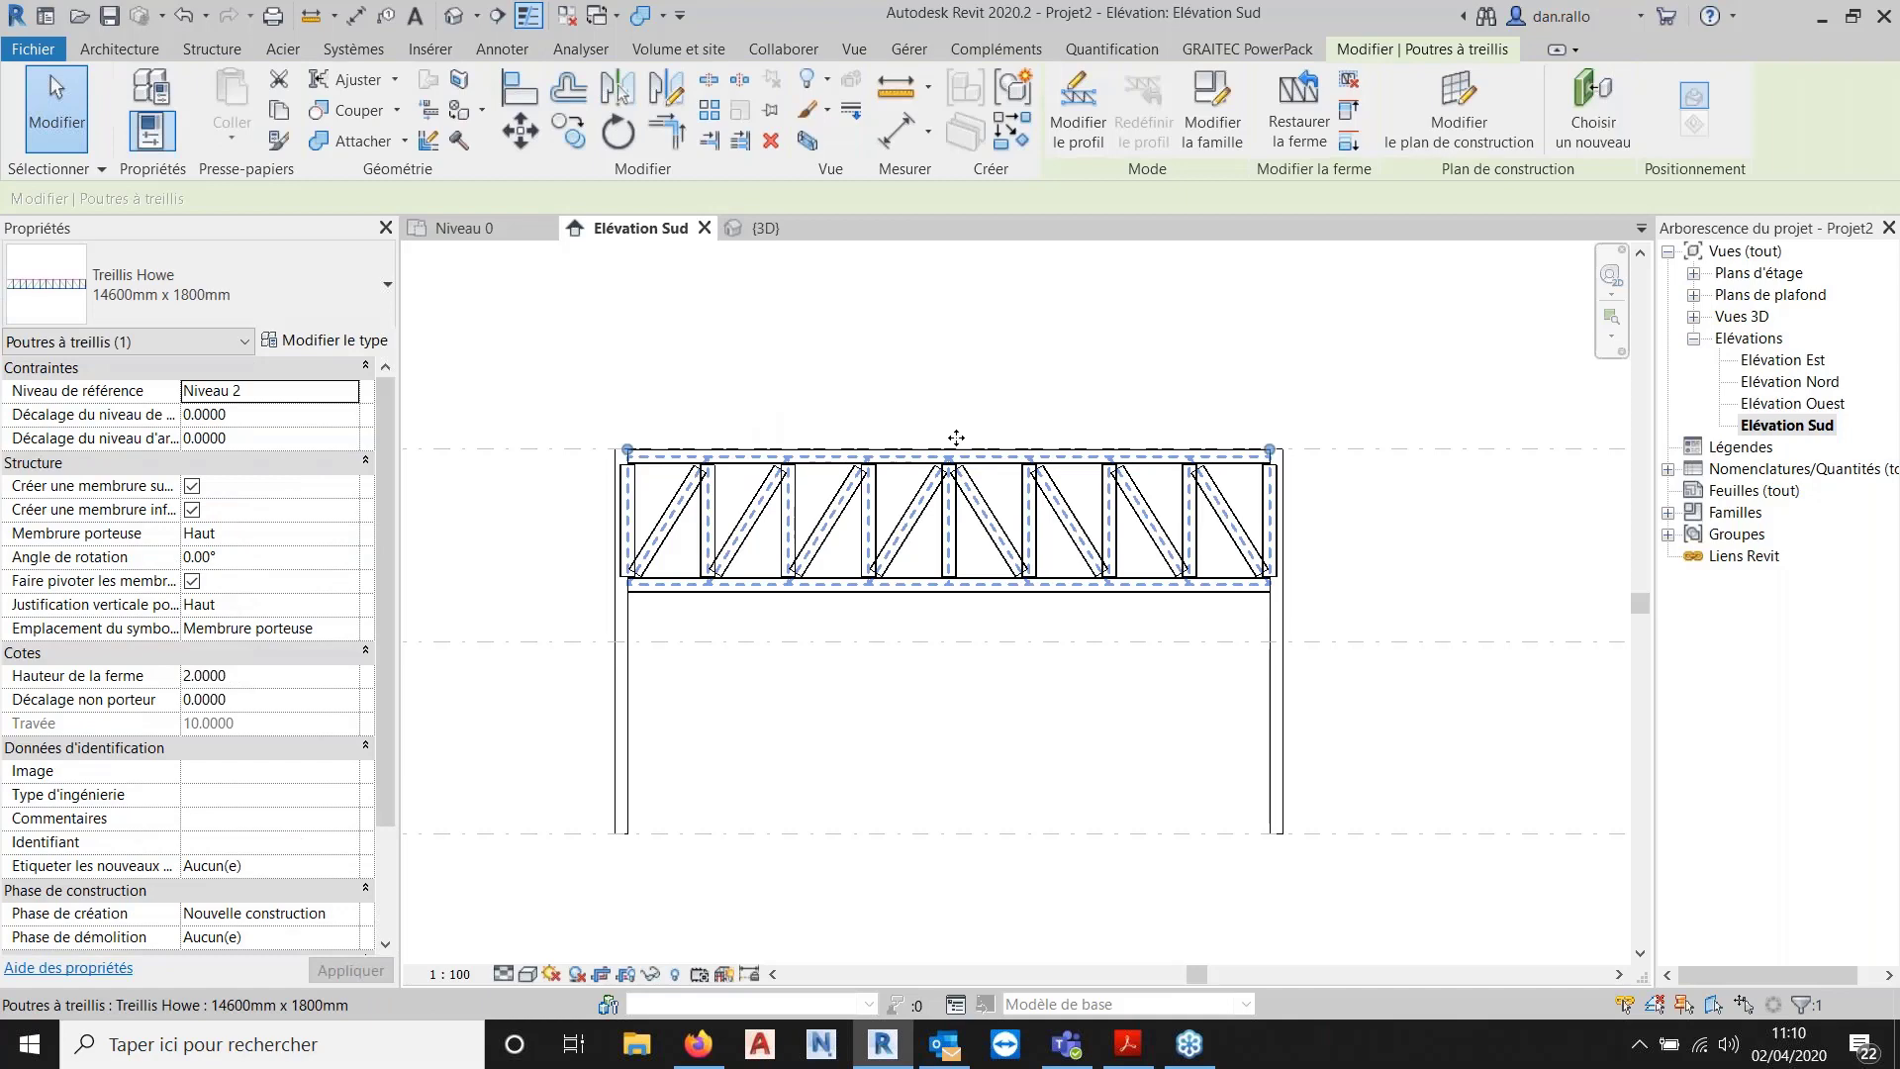
left_click(345, 343)
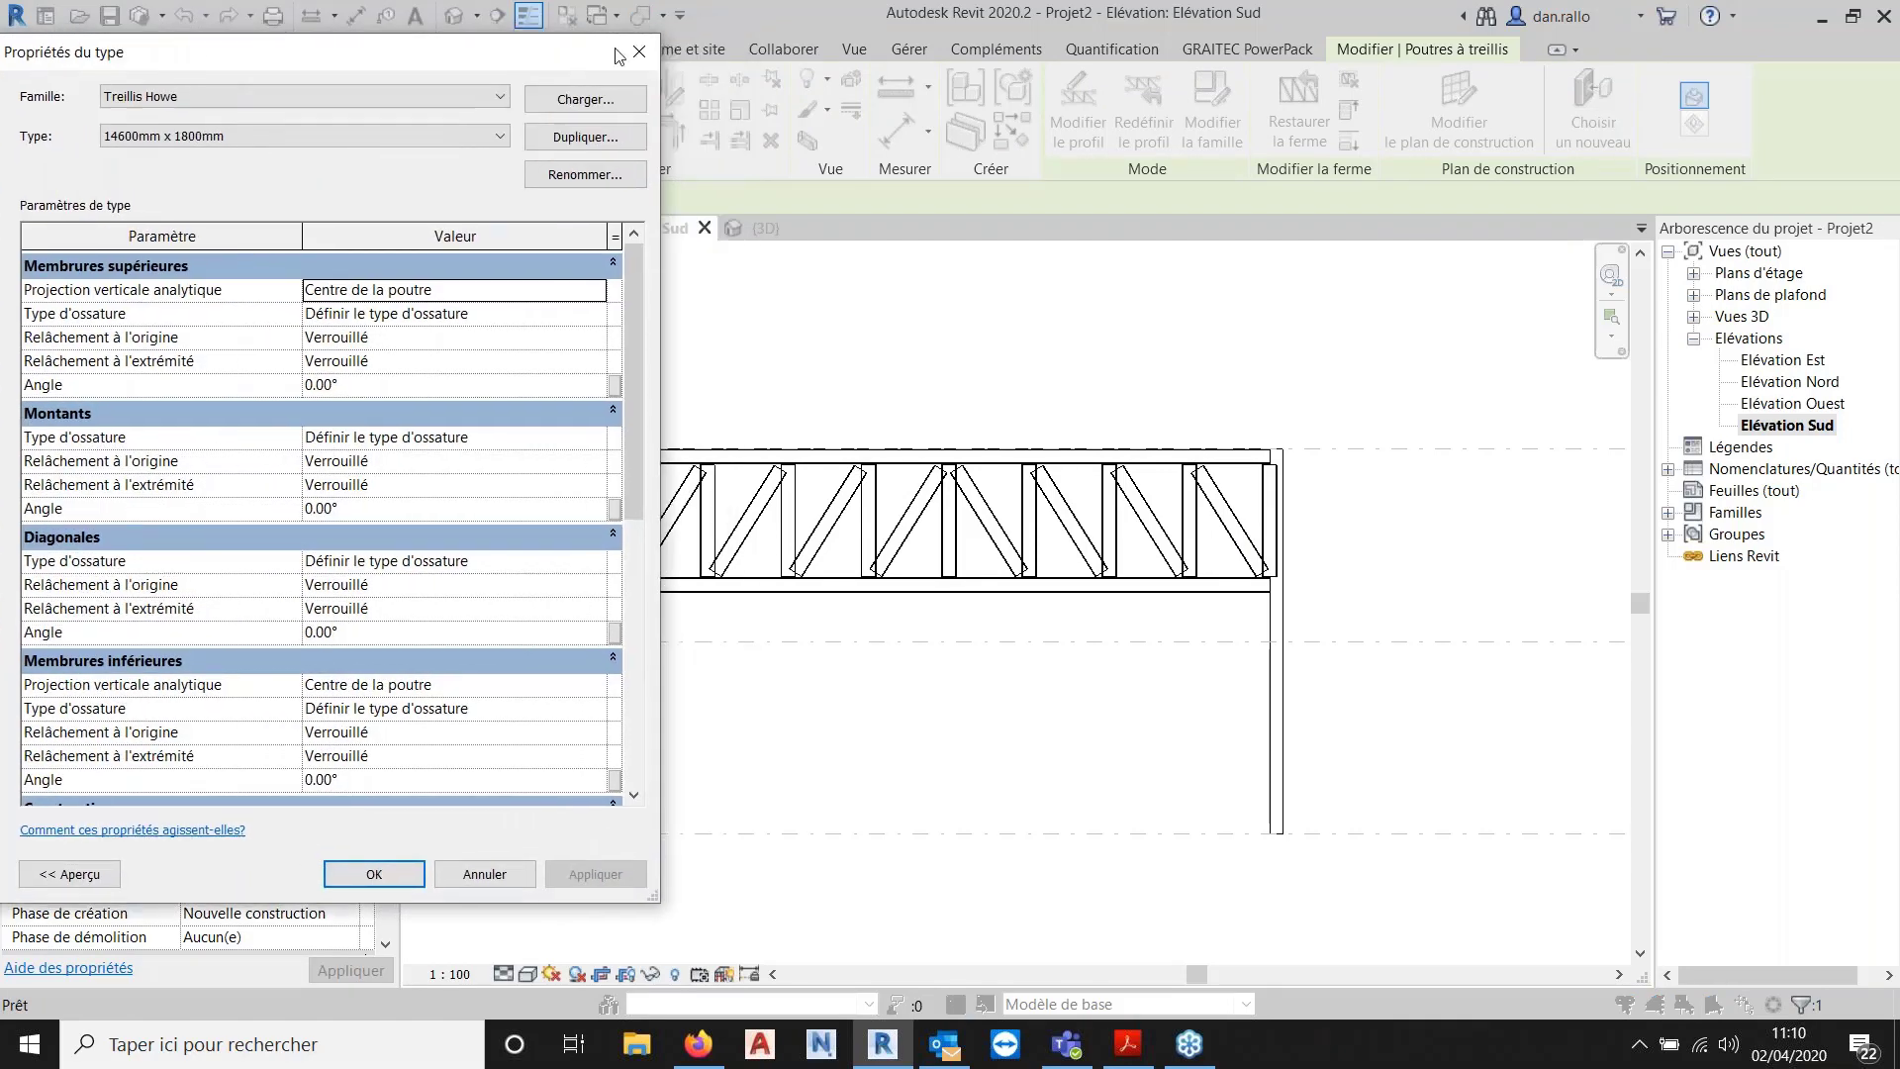
left_click(640, 52)
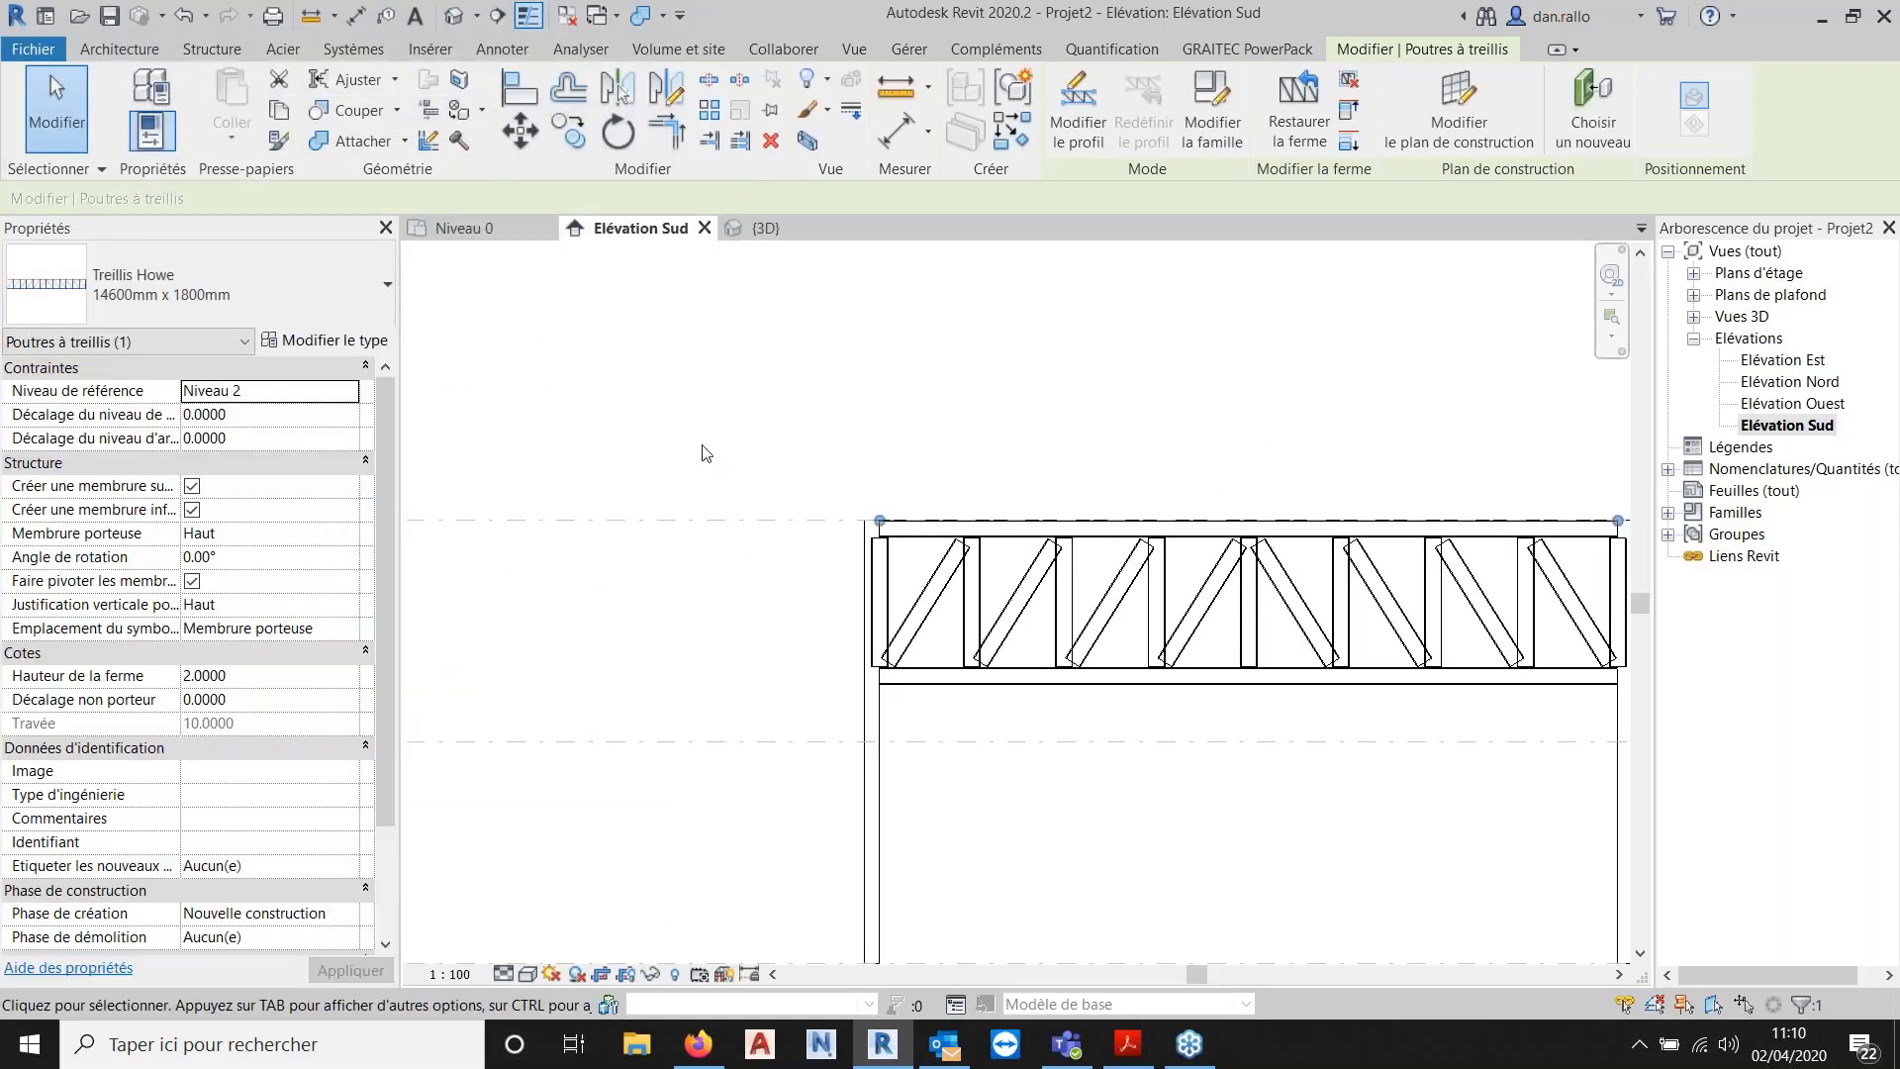
Set the Type d'ossature of the truss type's Membrures supérieures and Membrures inférieures to HE-A:HEA160 and apply it.
left_click(324, 339)
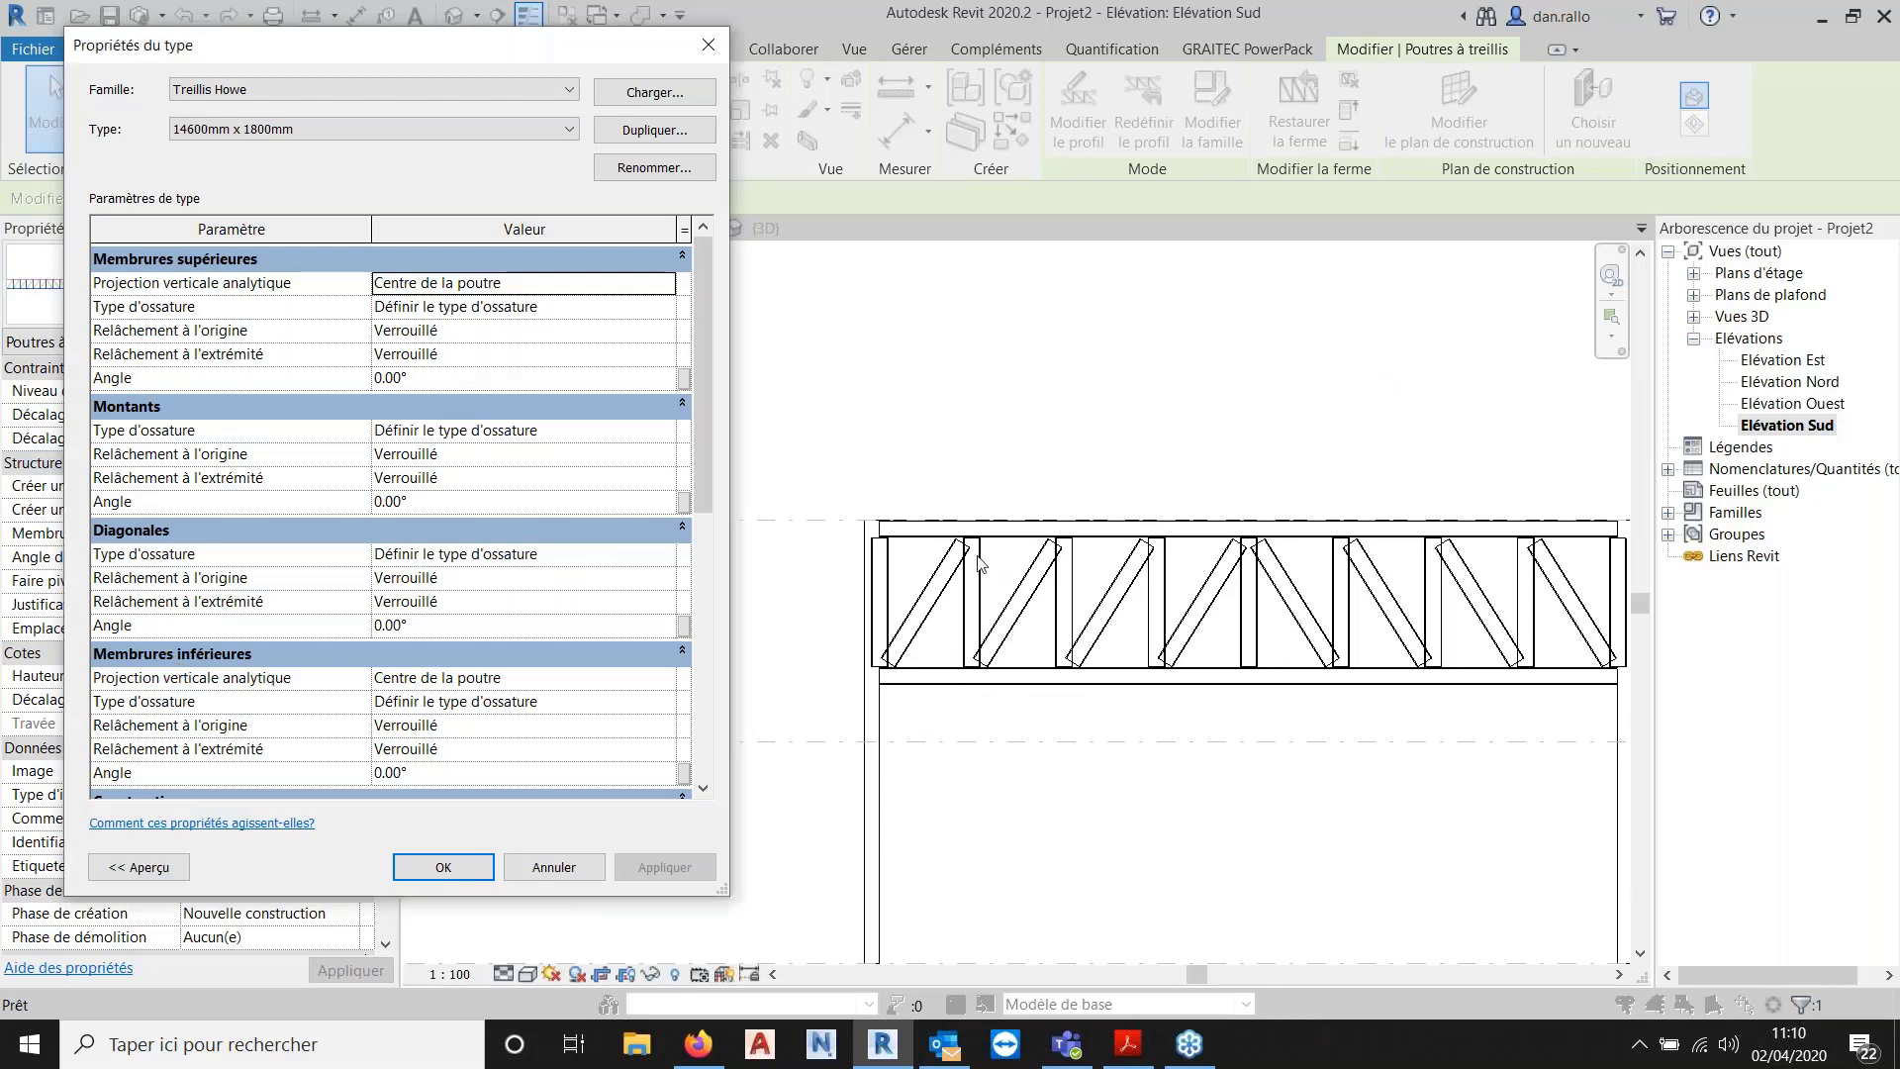
left_click(666, 312)
left_click(665, 307)
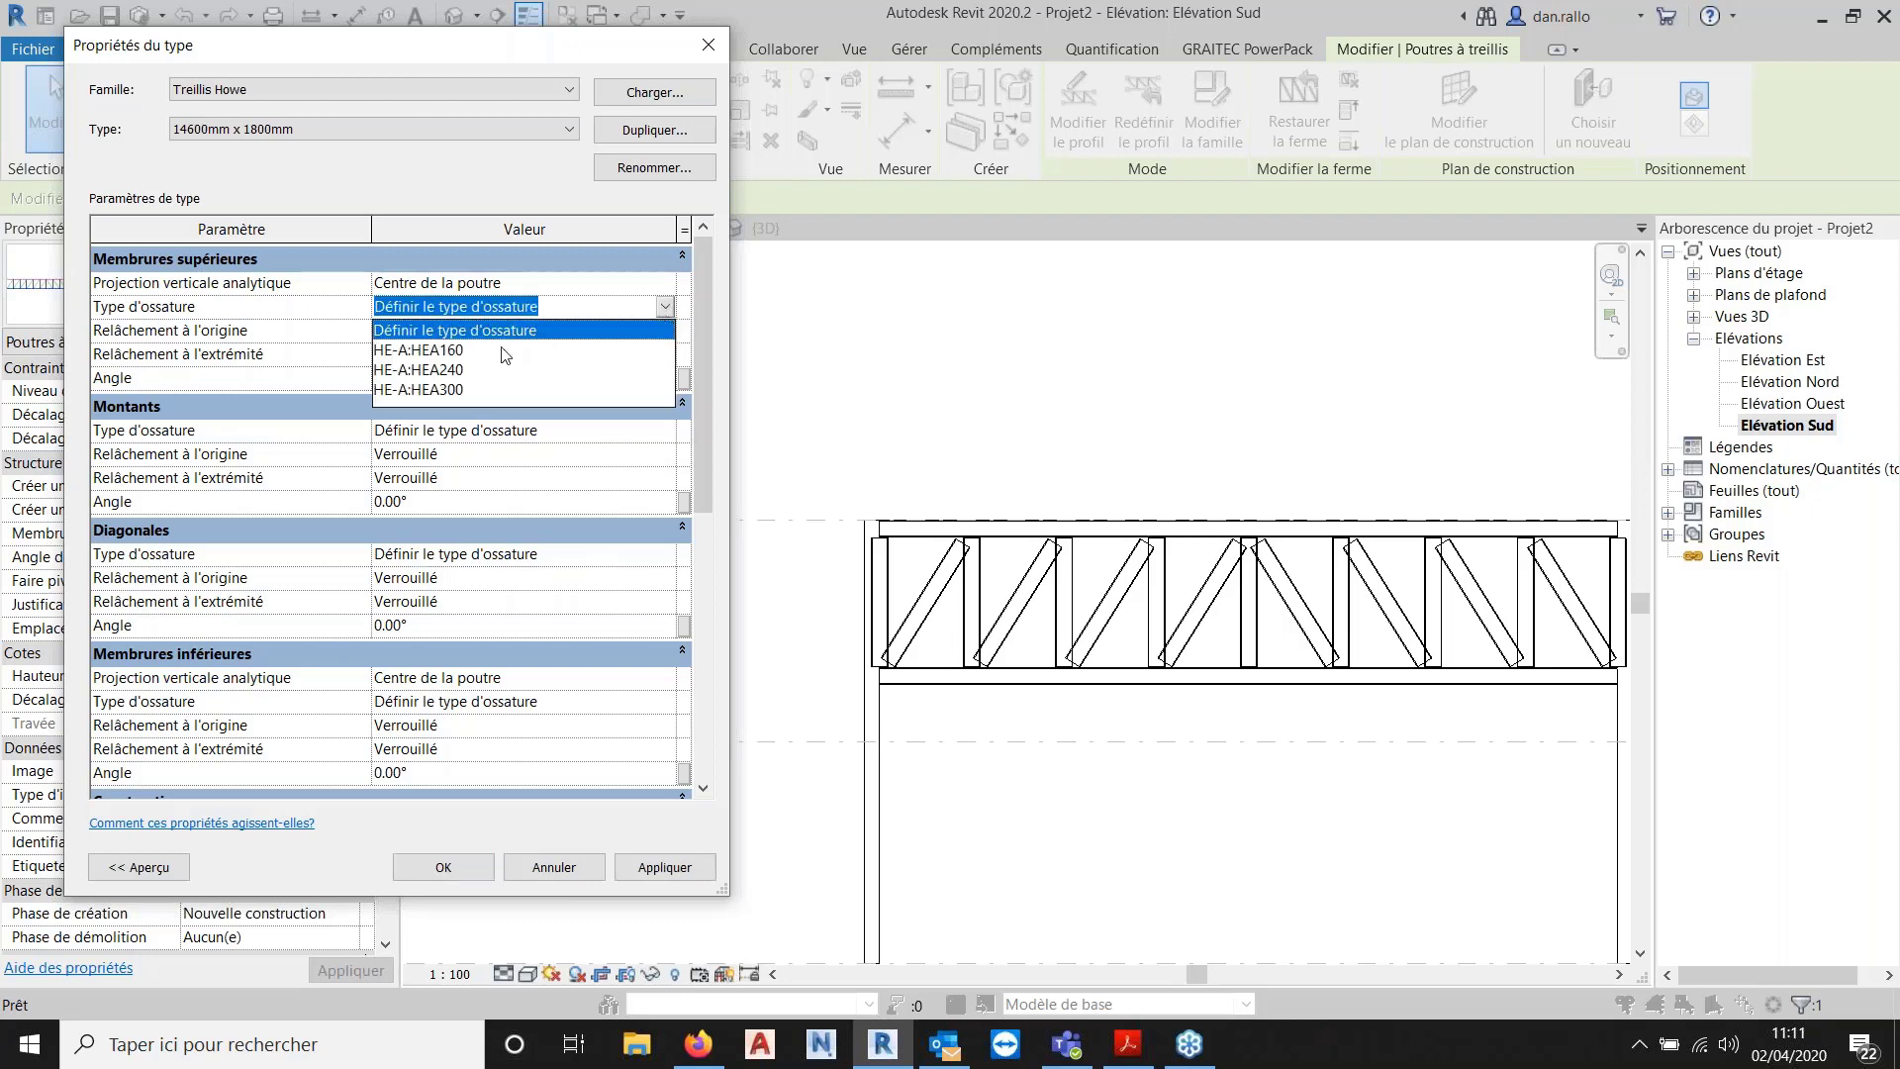
left_click(451, 353)
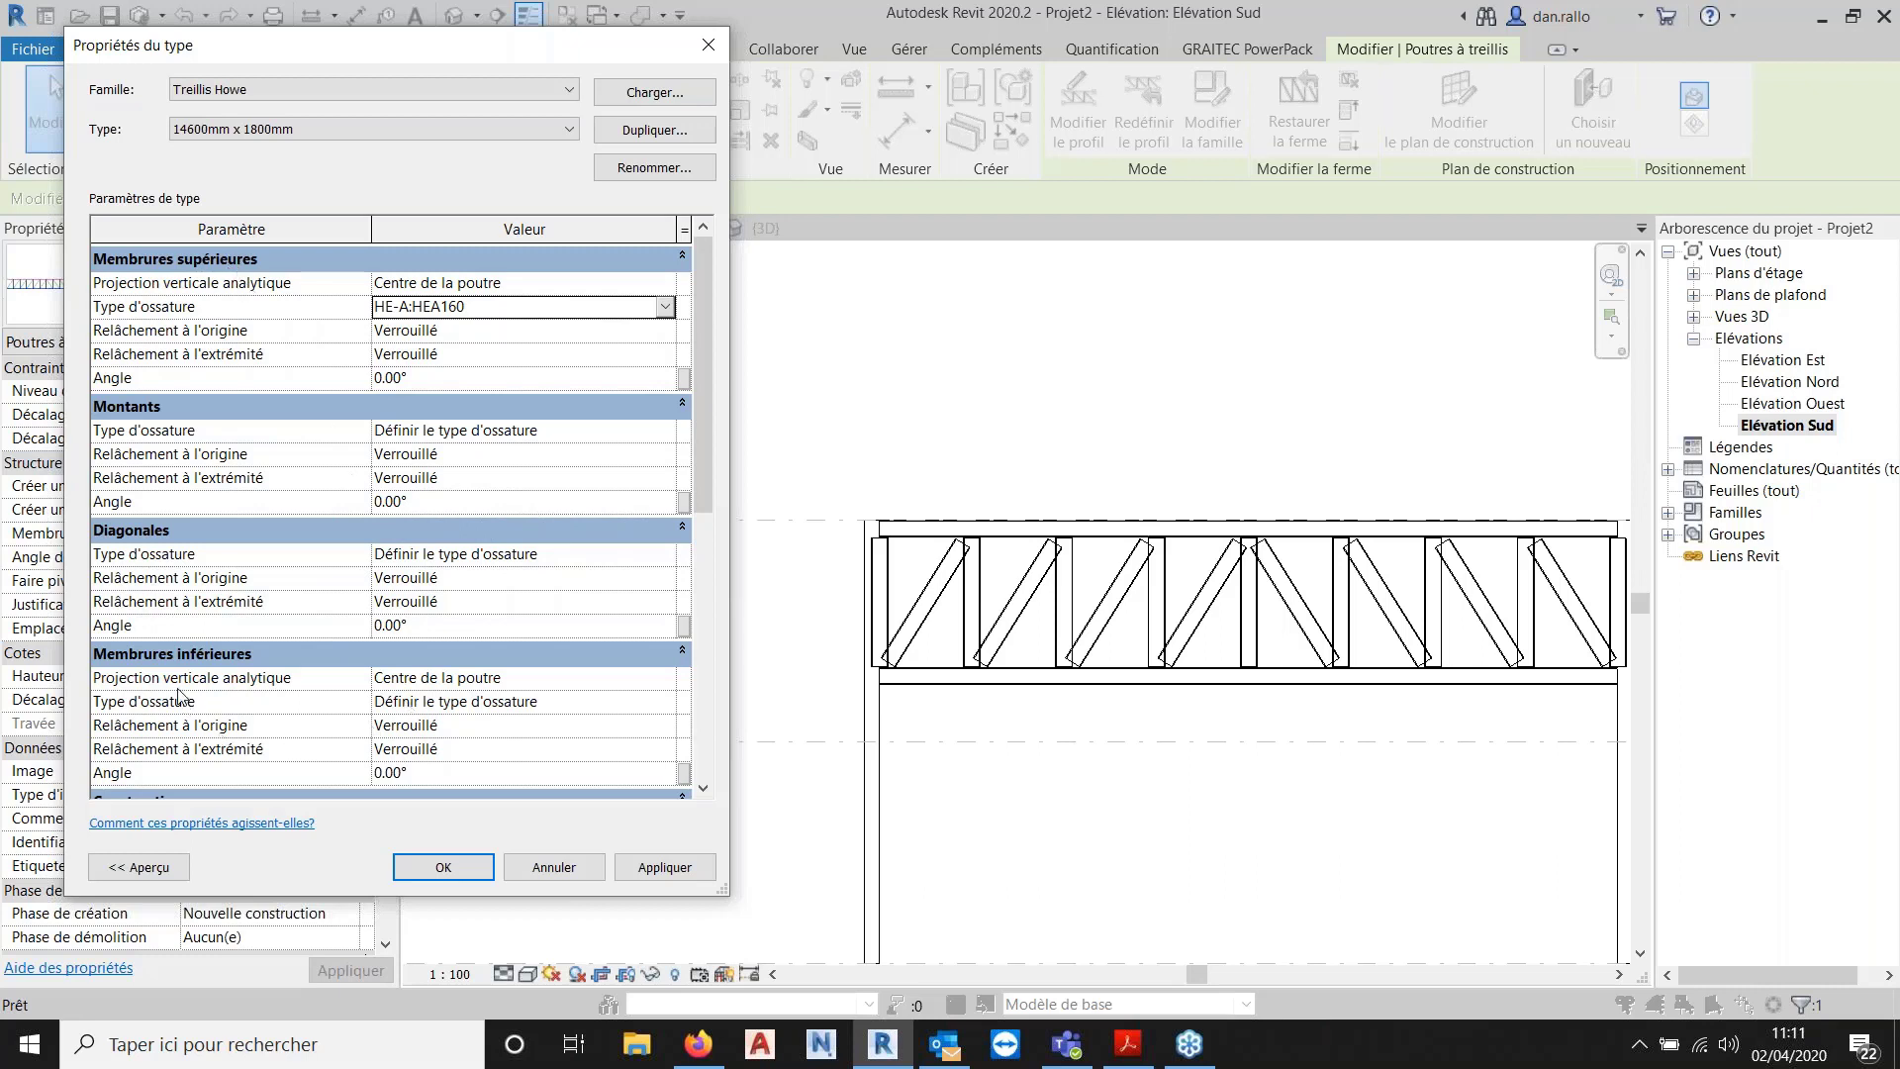
left_click(671, 703)
left_click(666, 702)
left_click(465, 743)
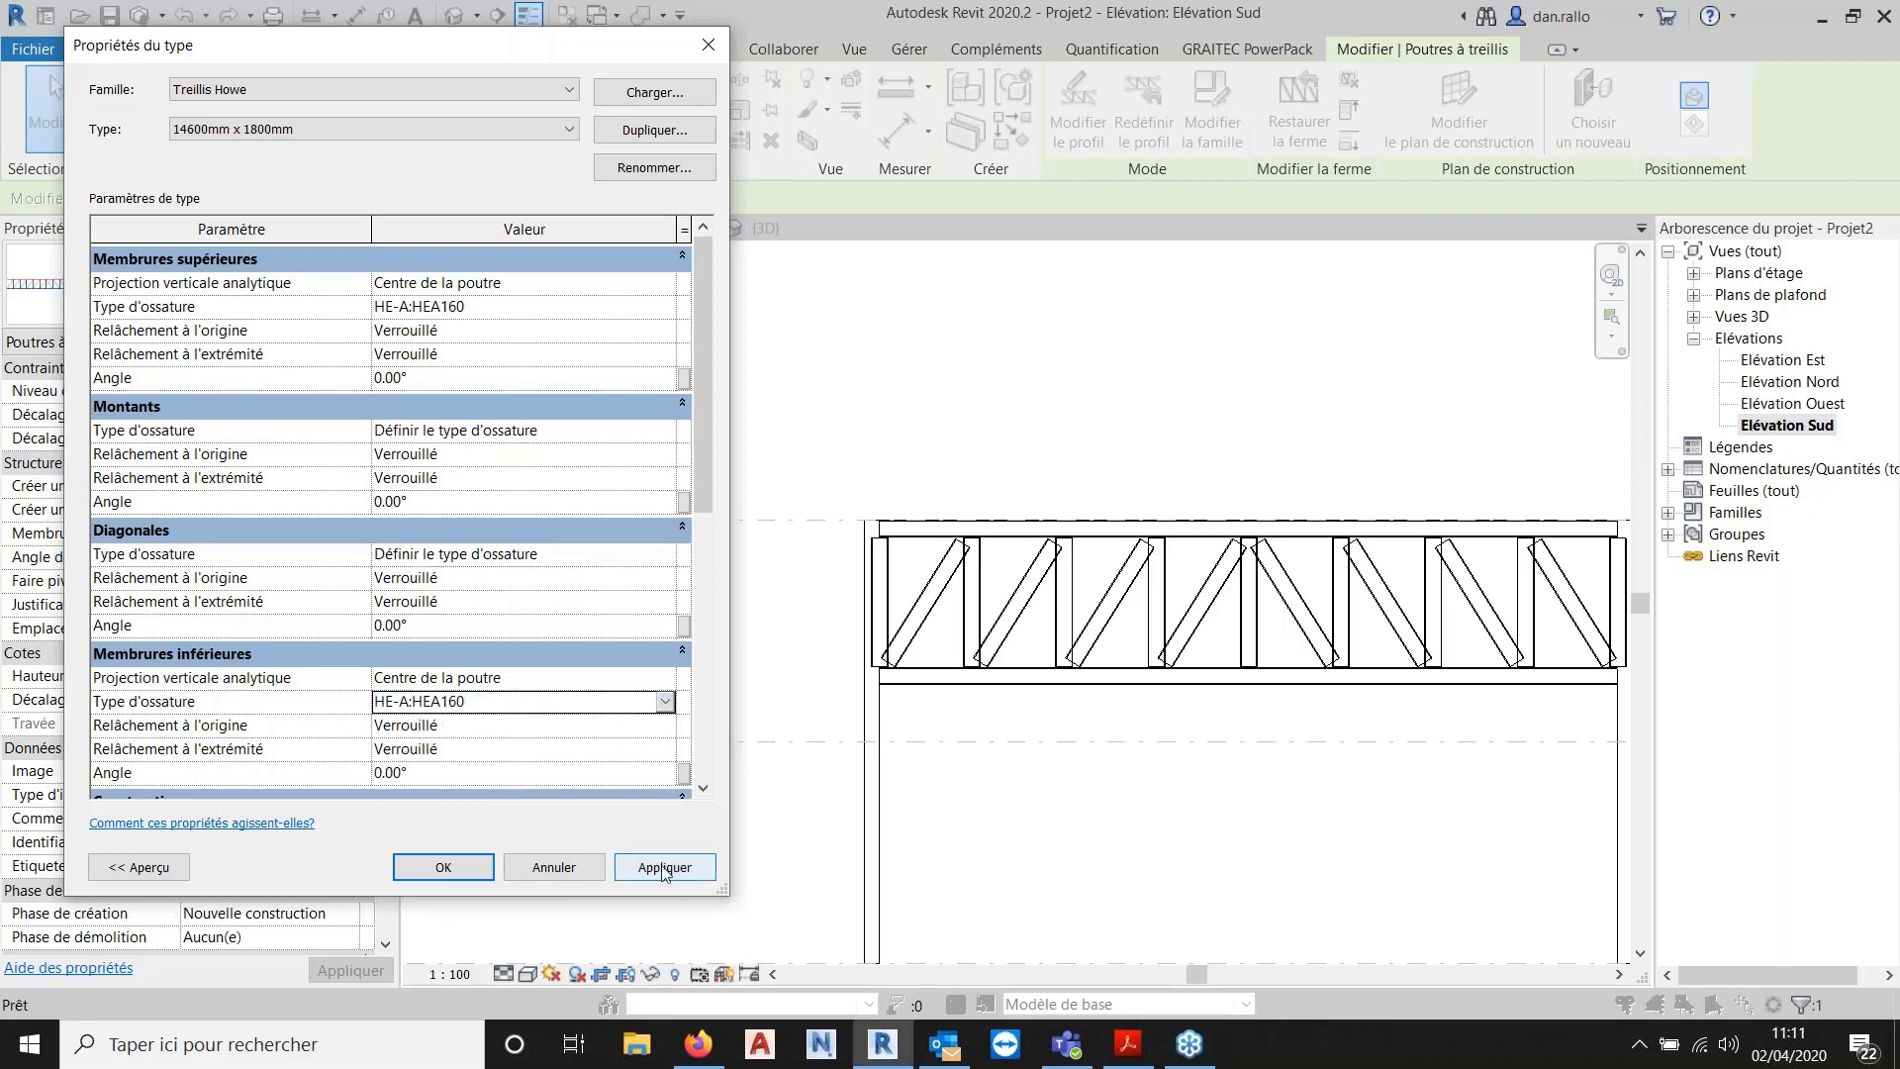
left_click(663, 869)
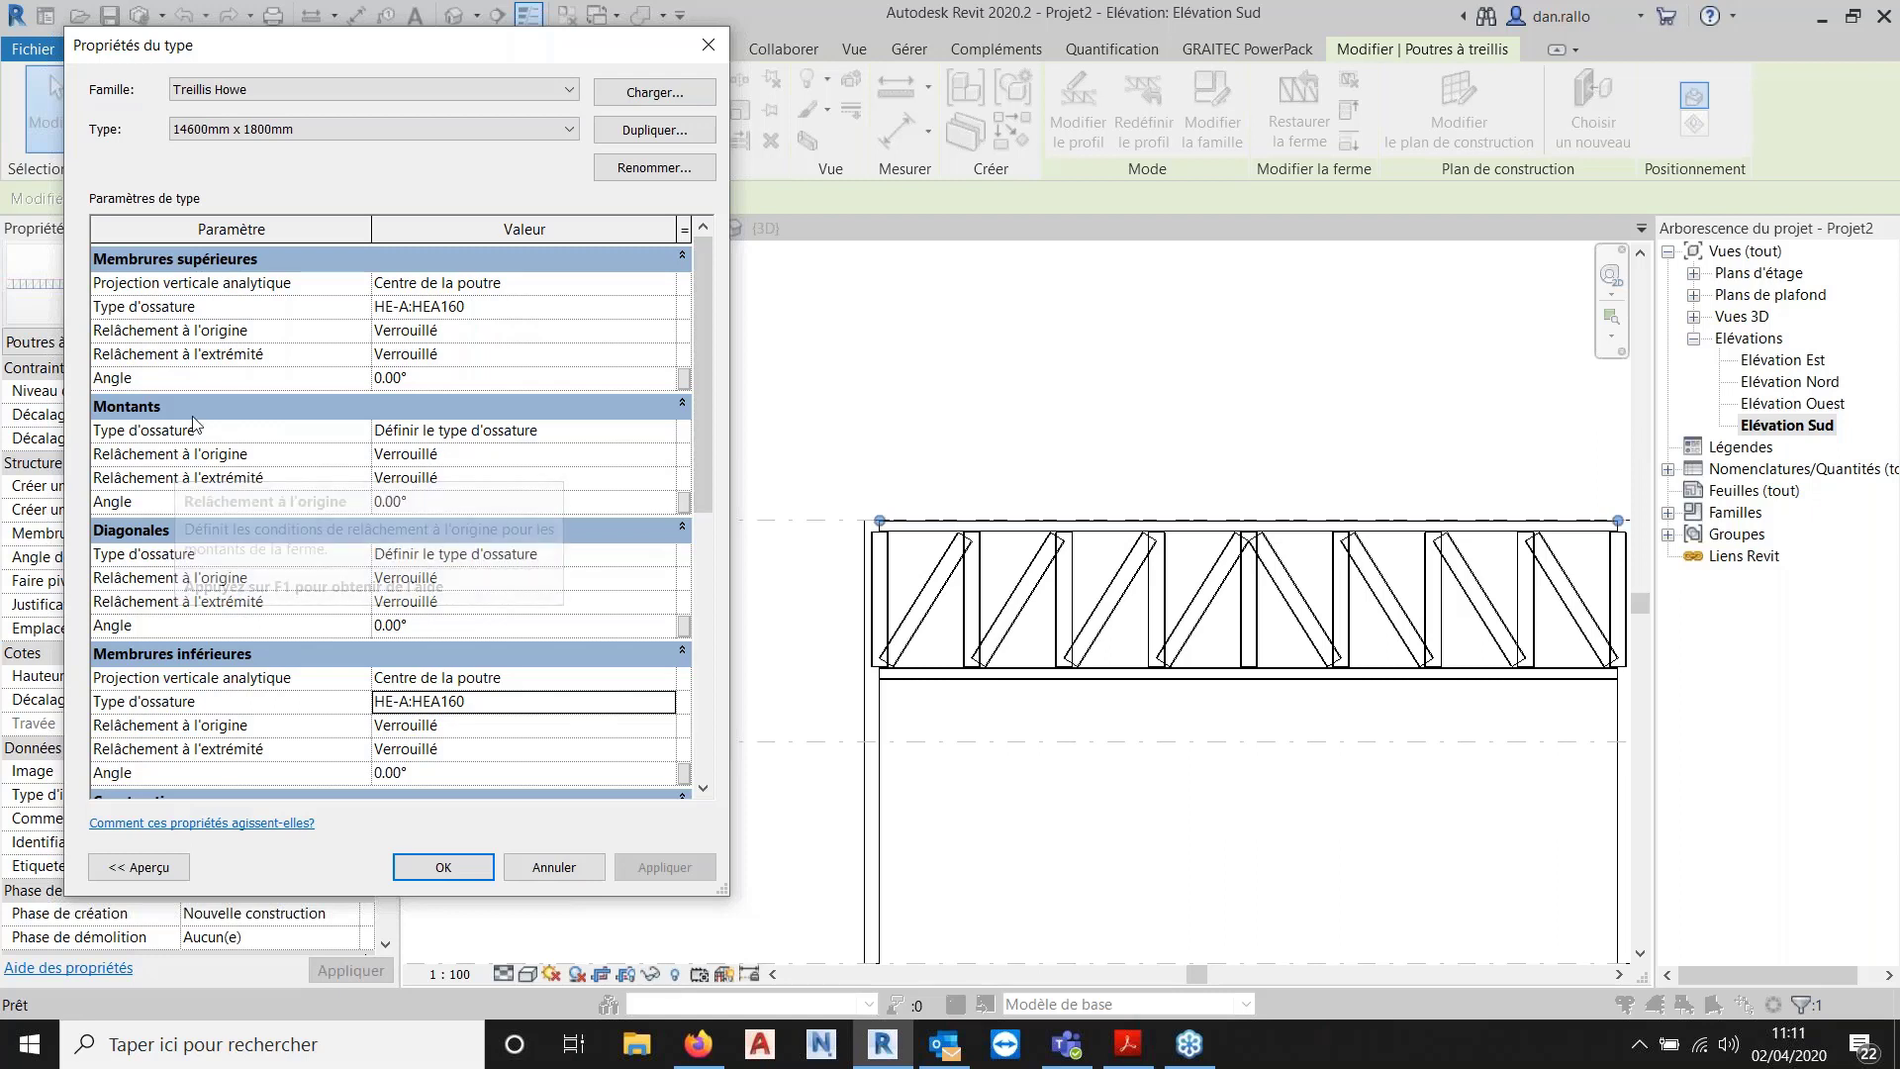
Set the Type d'ossature of the truss type's Montants and Diagonales to HE-A:HEA160 and apply the change.
left_click(471, 416)
left_click(450, 477)
left_click(664, 866)
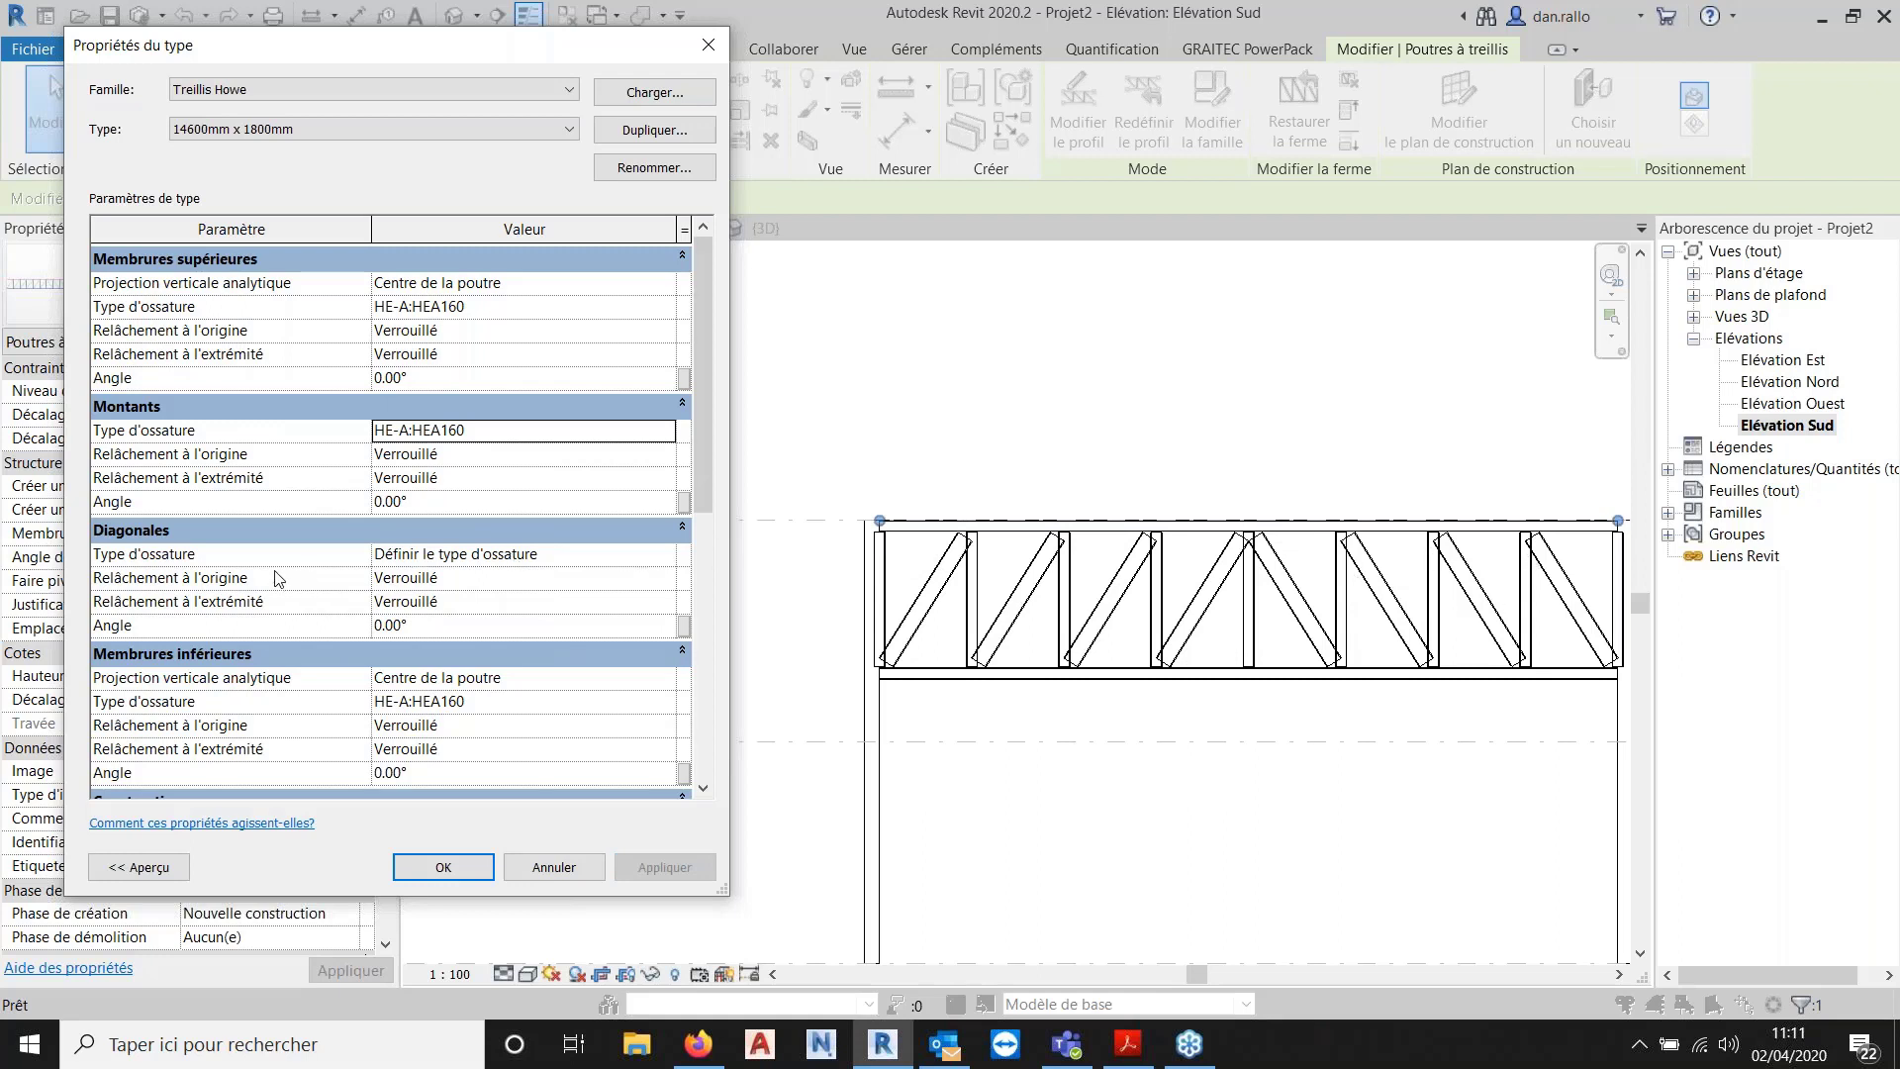
left_click(667, 560)
left_click(668, 560)
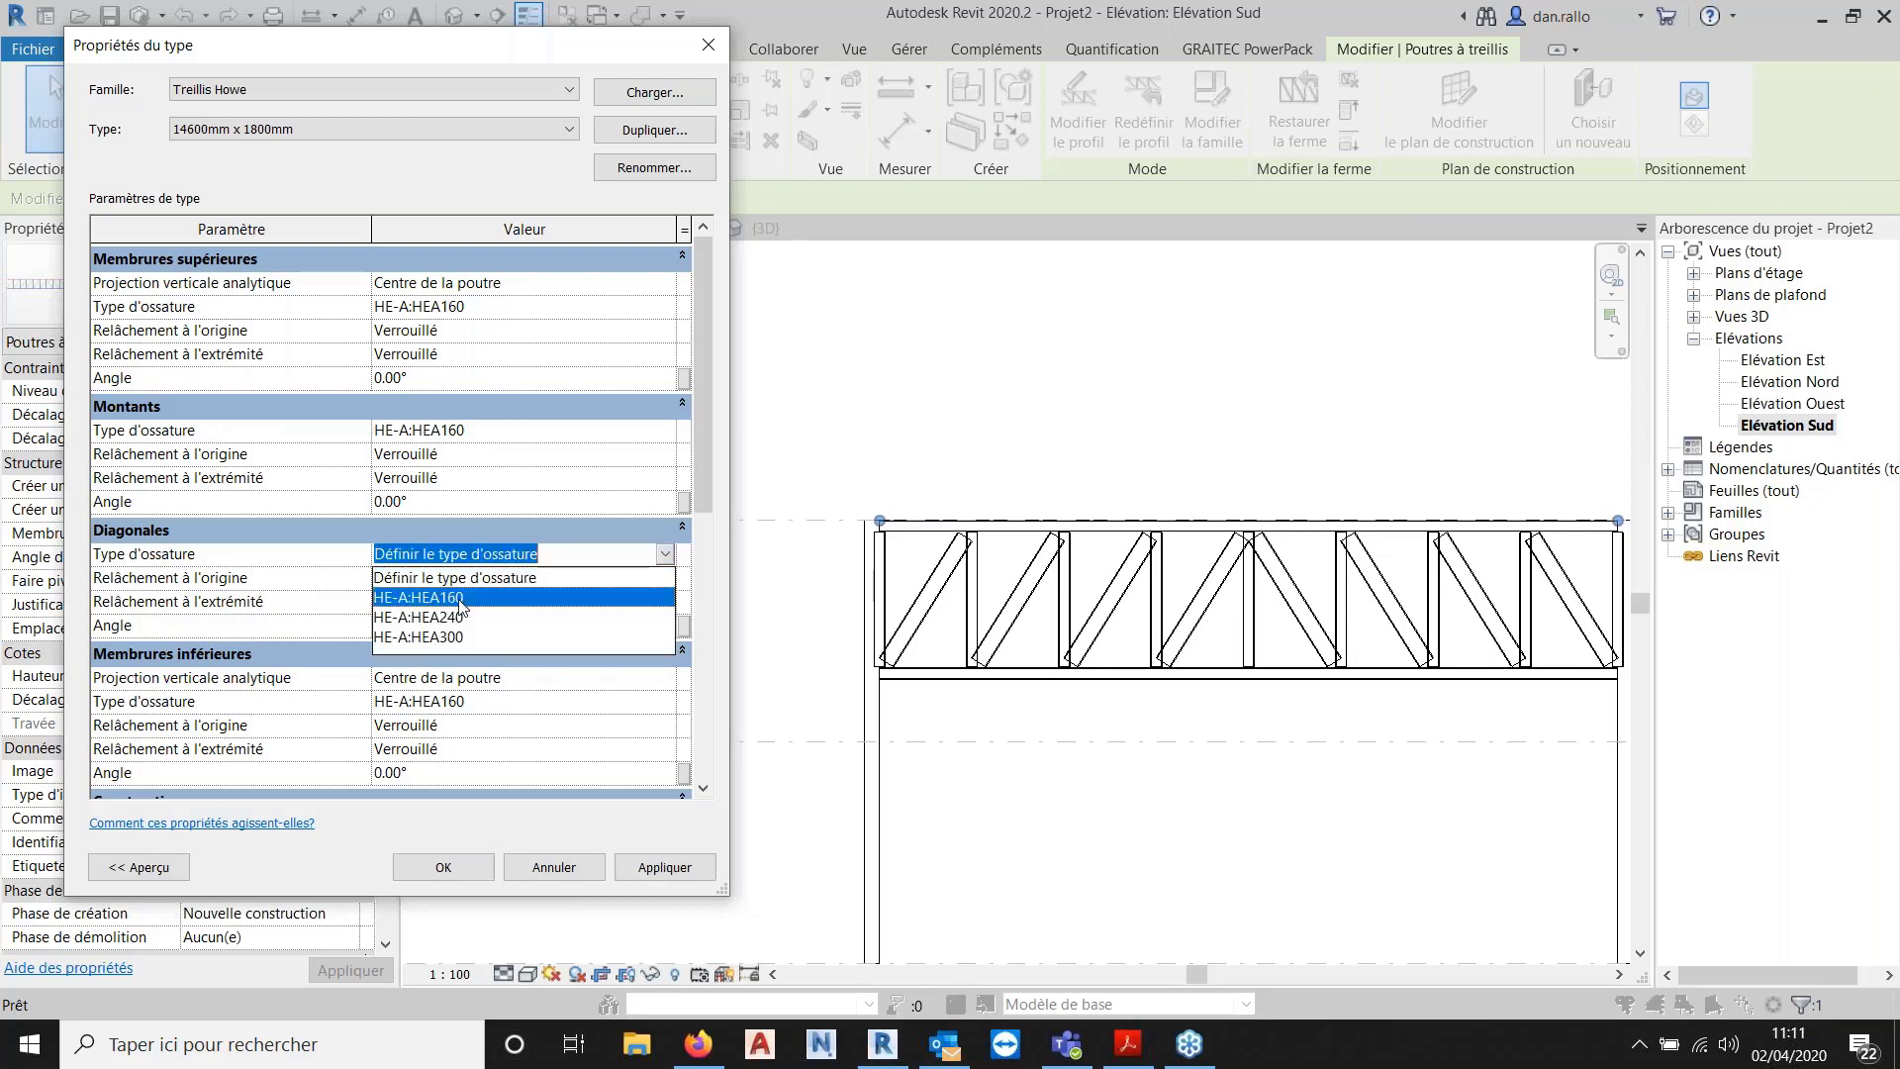
left_click(555, 603)
left_click(649, 869)
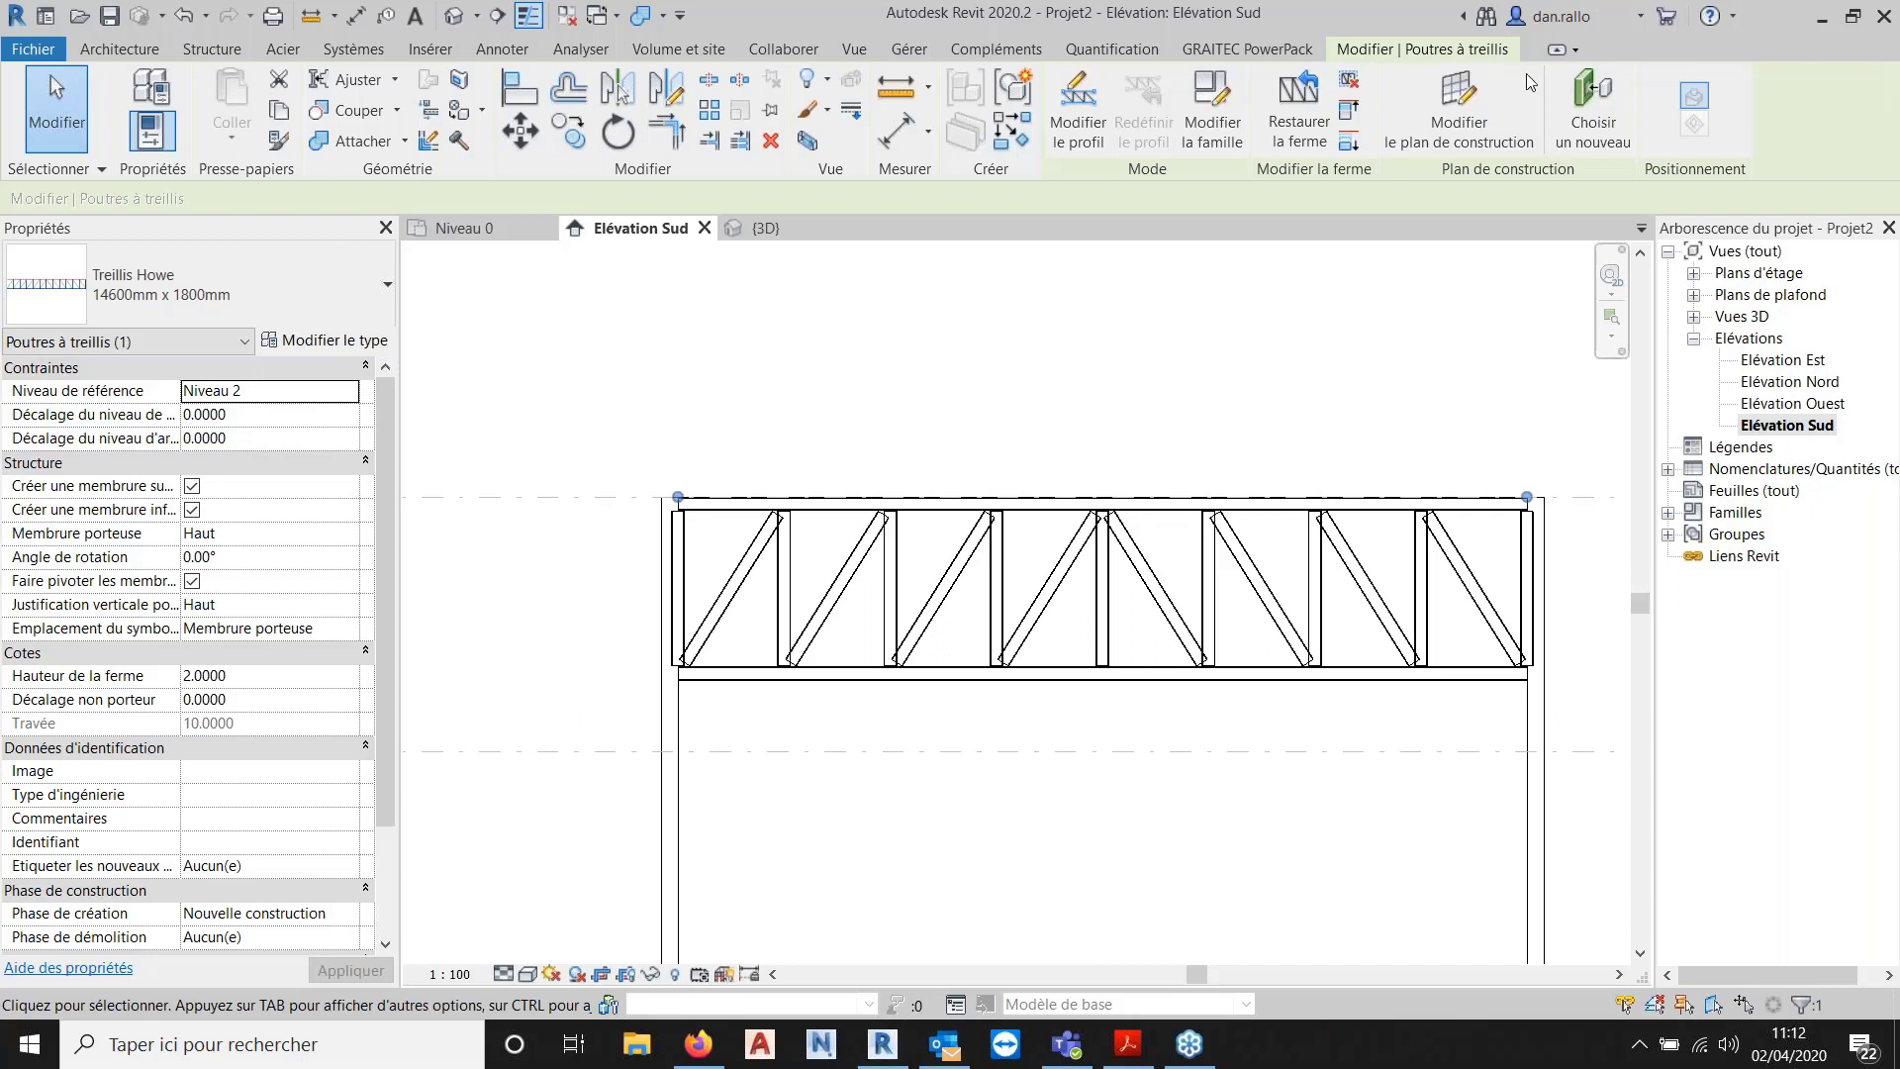
Try a 45° Angle for the Montants in the truss's type properties.
left_click(293, 342)
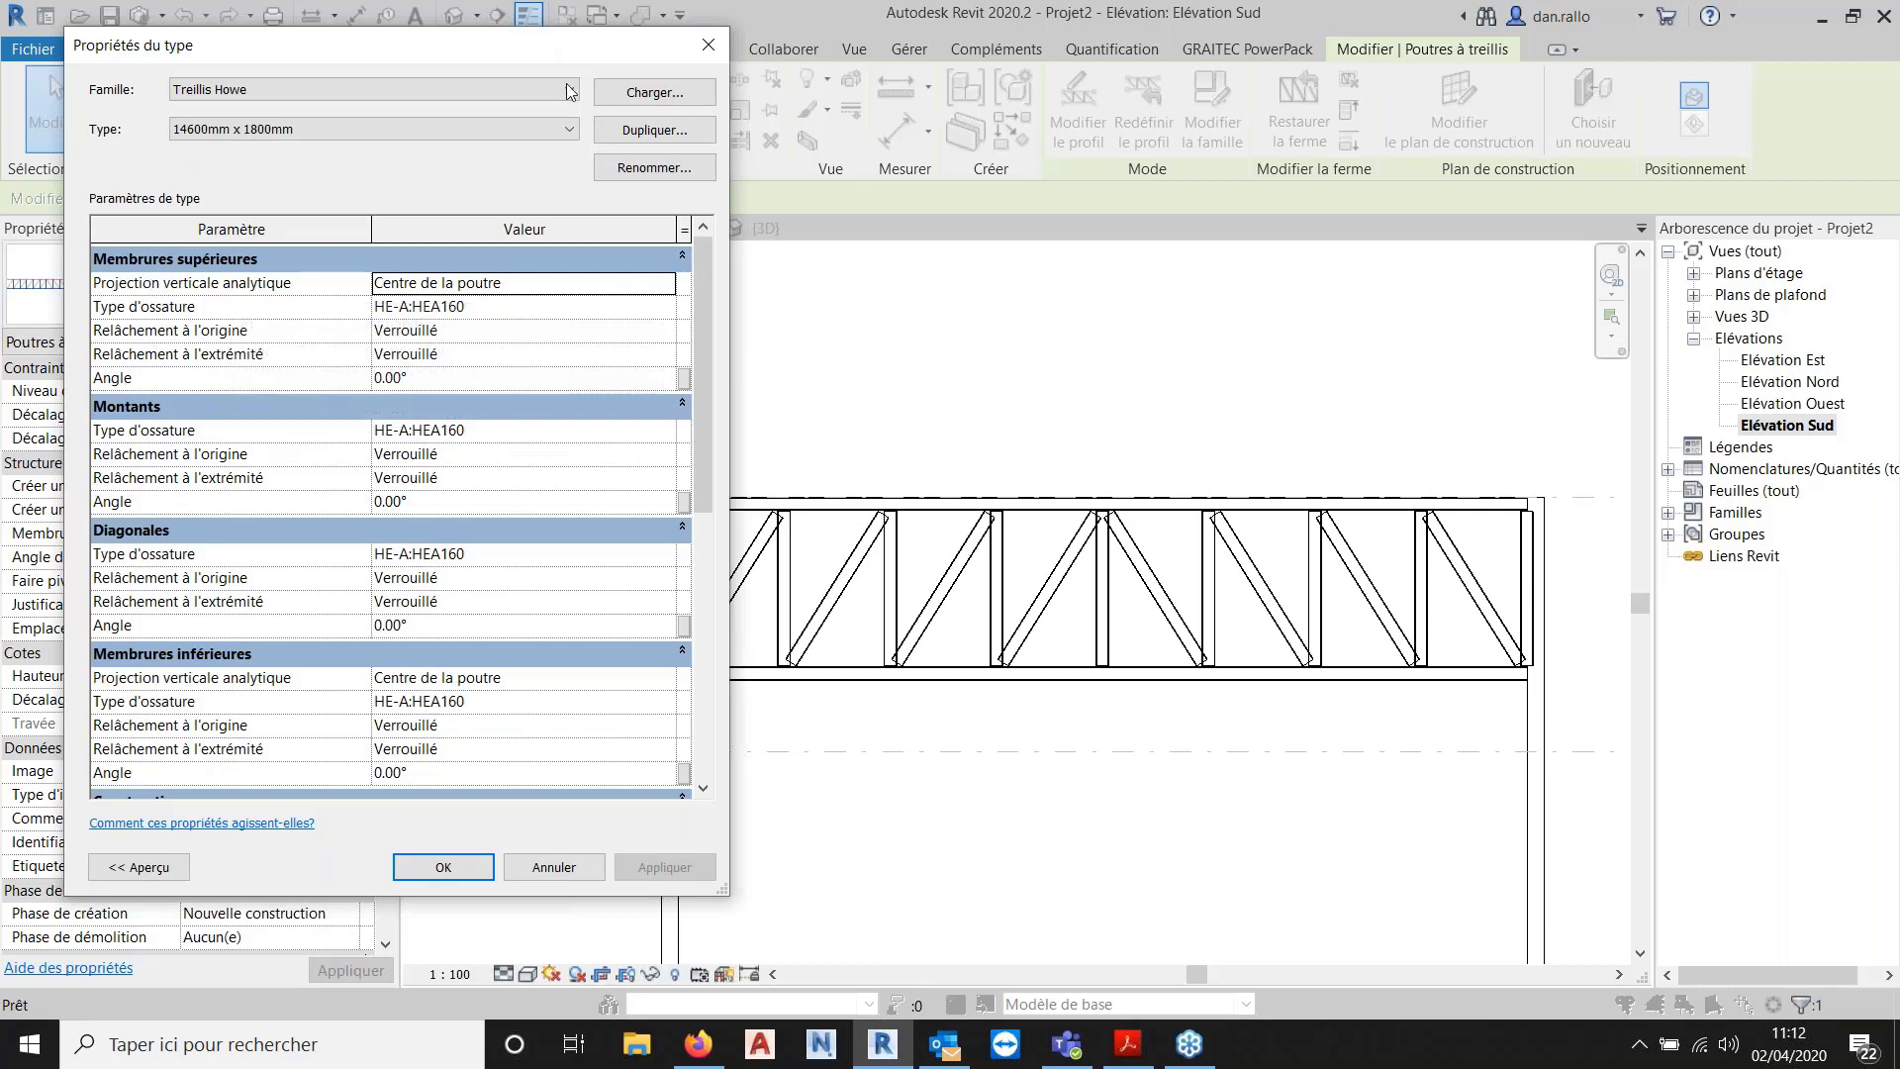
left_click_drag(534, 47, 435, 64)
left_click(329, 521)
type("45")
key("Return")
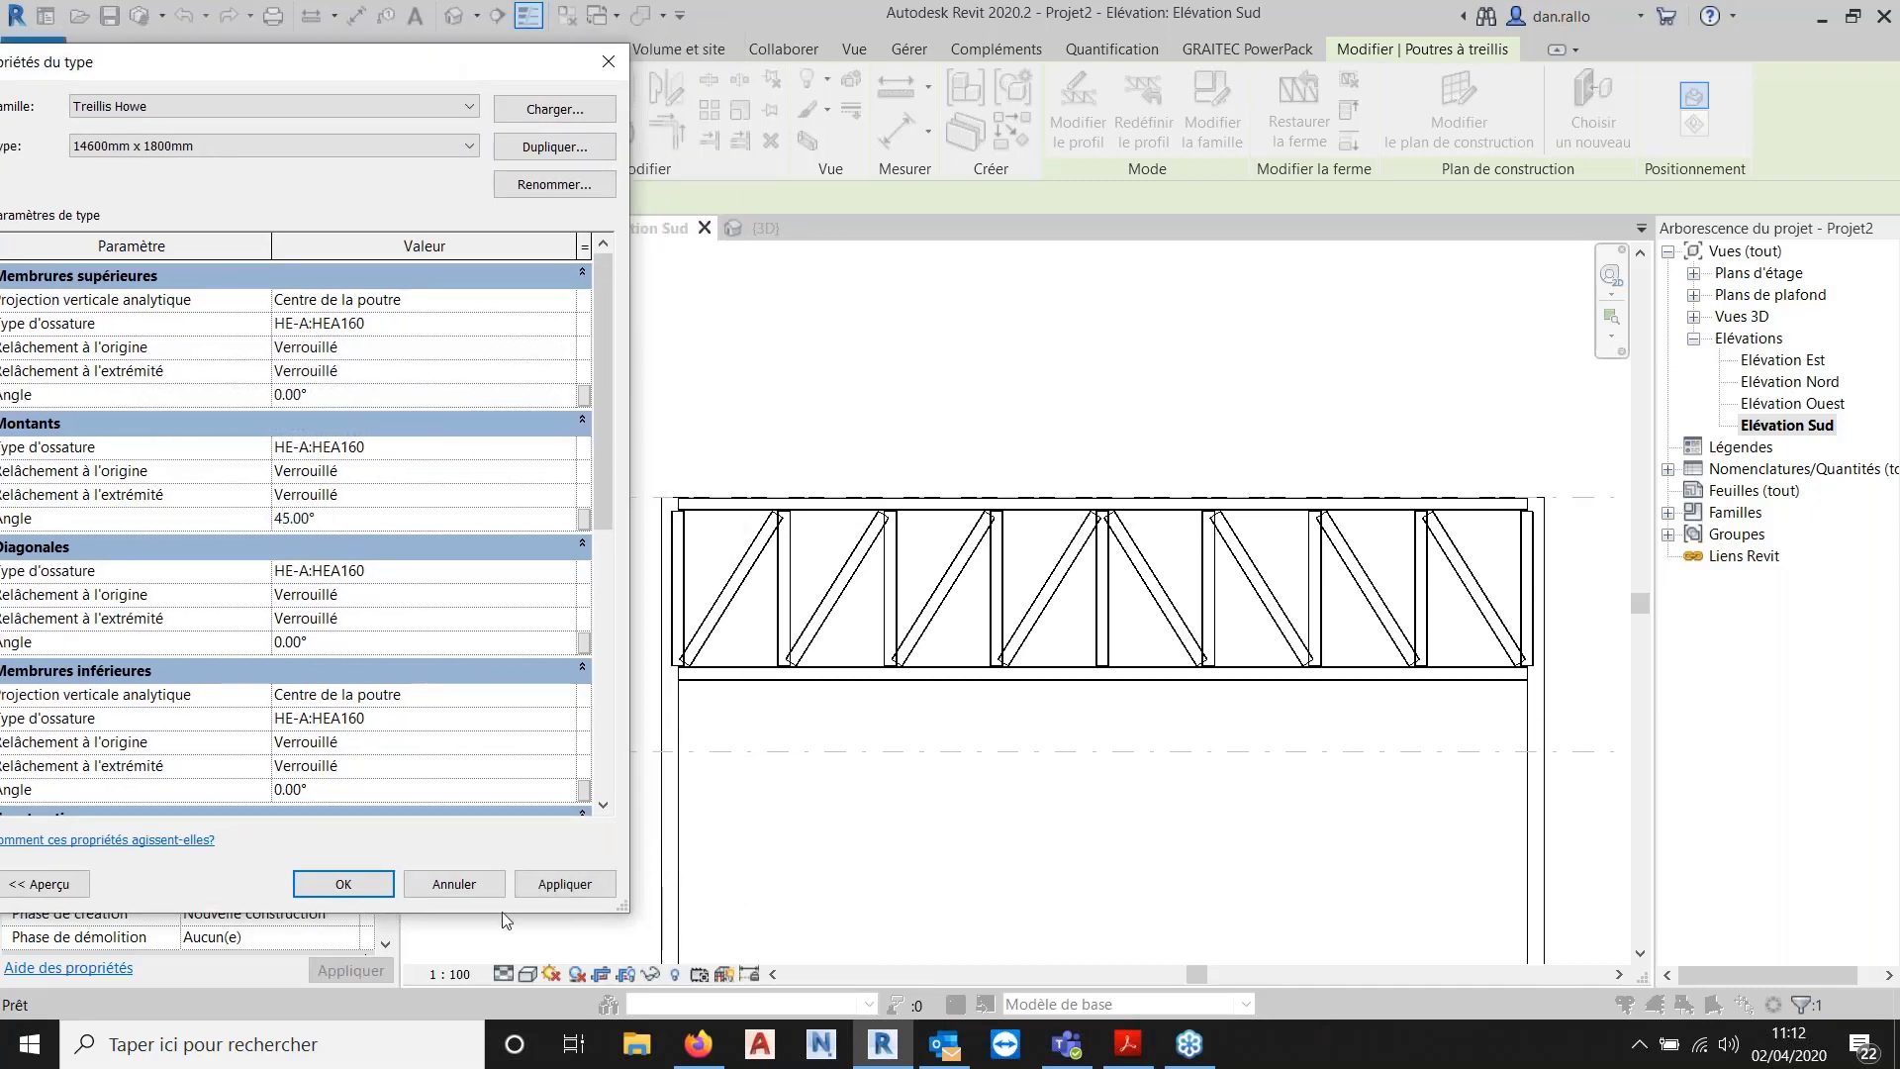
left_click(567, 882)
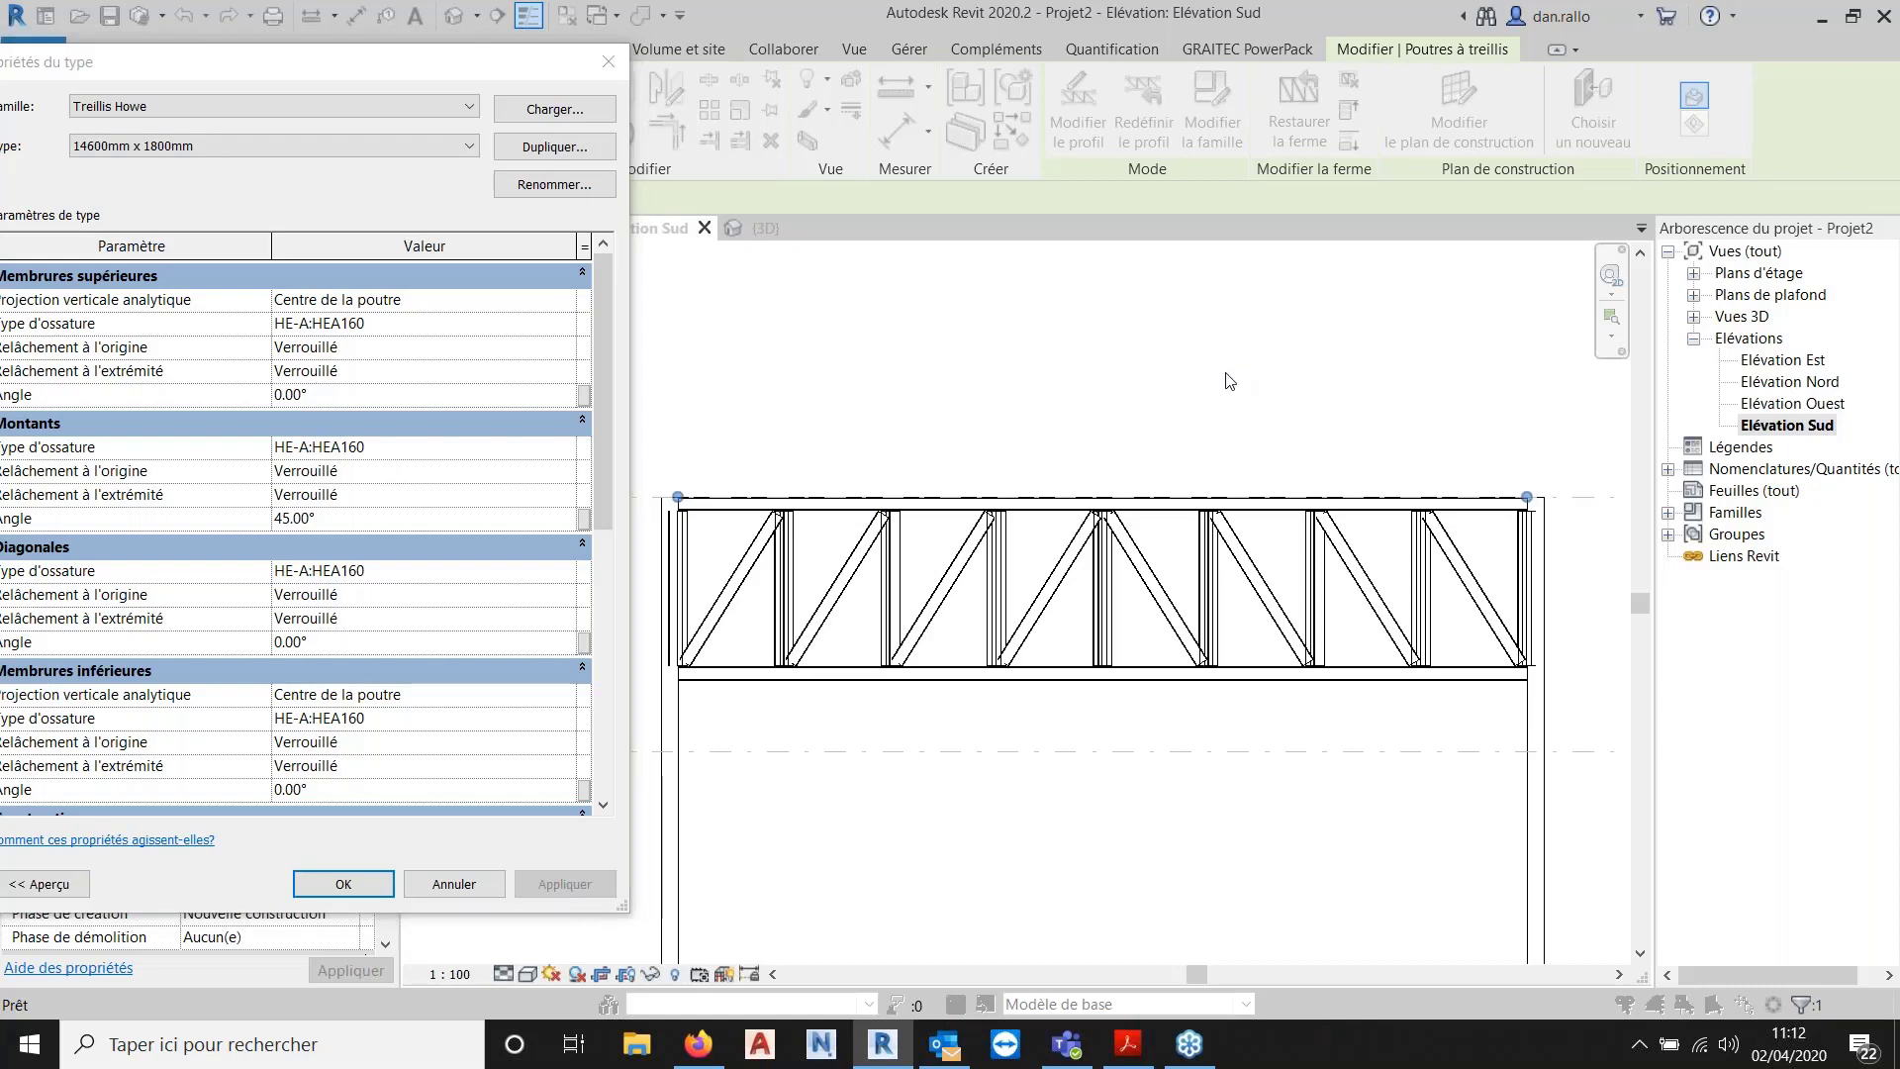
left_click(342, 886)
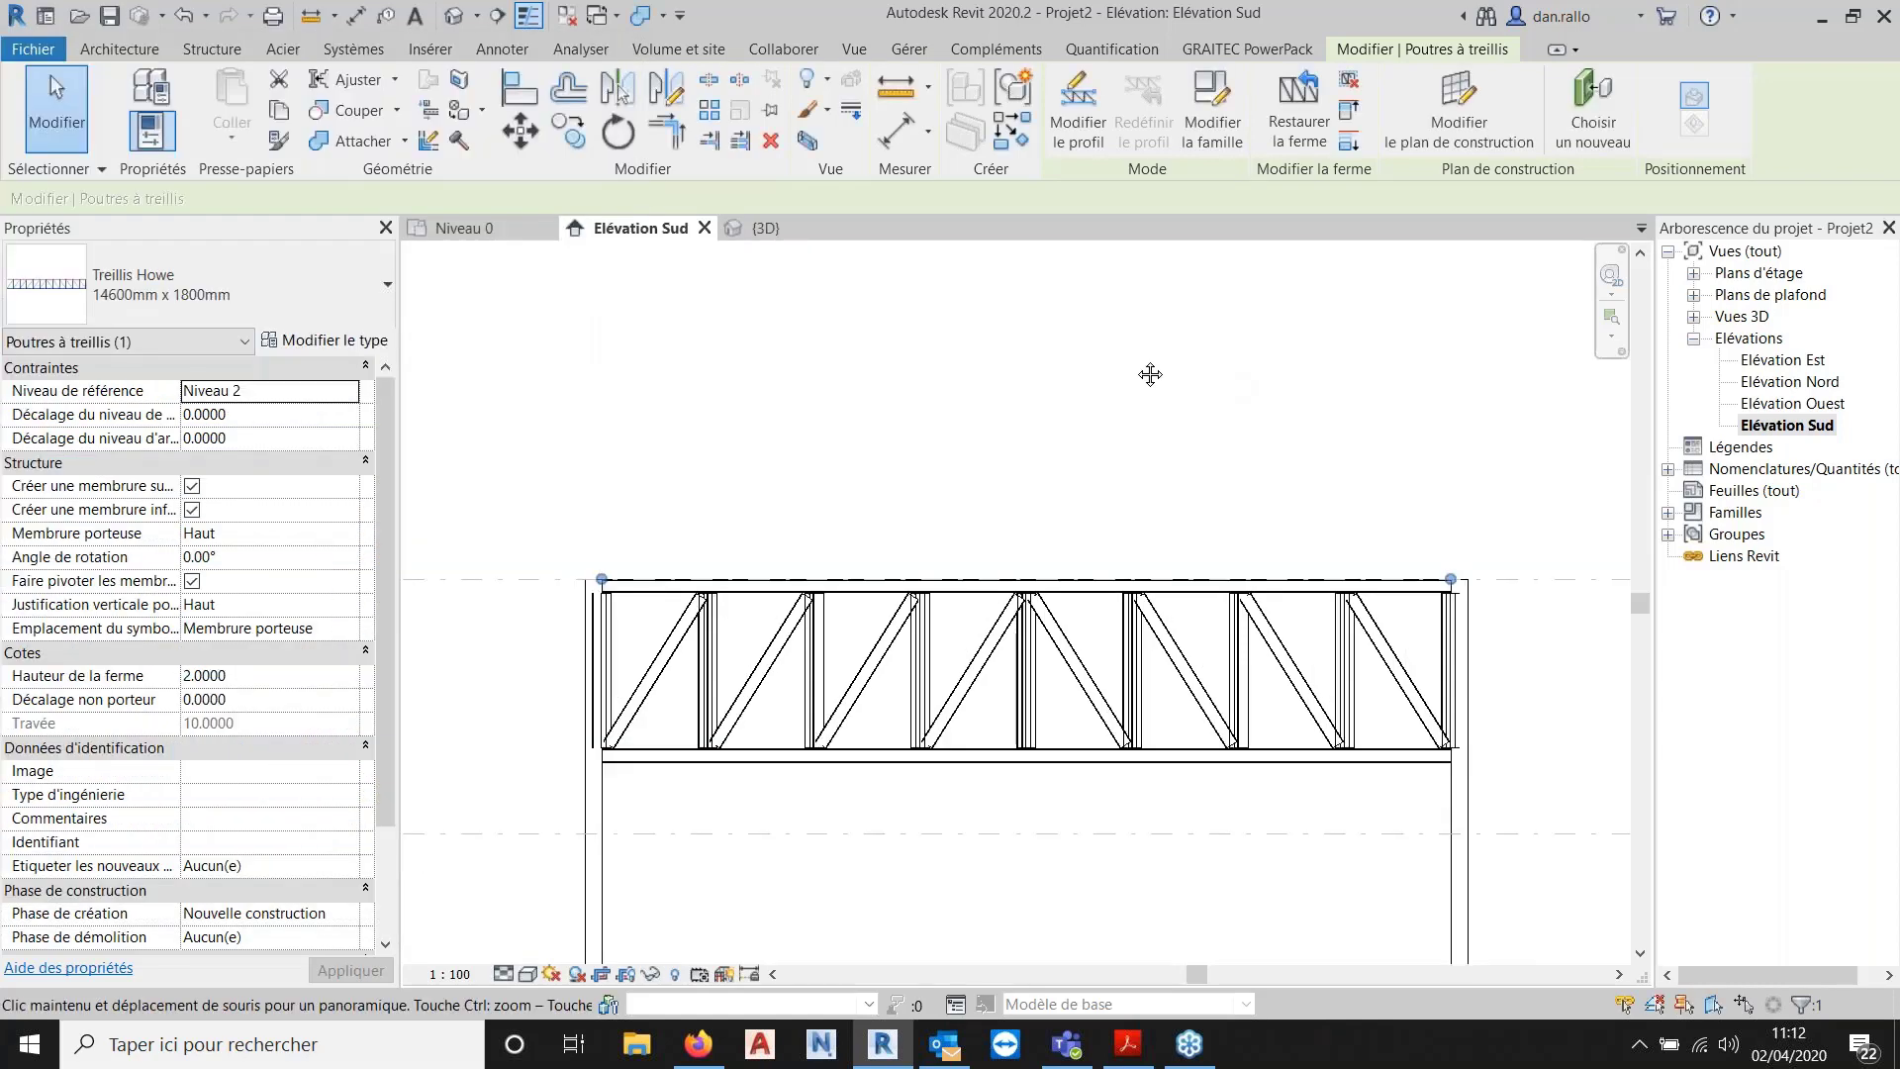
Inspect the truss's Montants up close in the 3D view and return to the Elévation Sud view.
key("ctrl+Tab")
scroll(1122, 759, "up", 3)
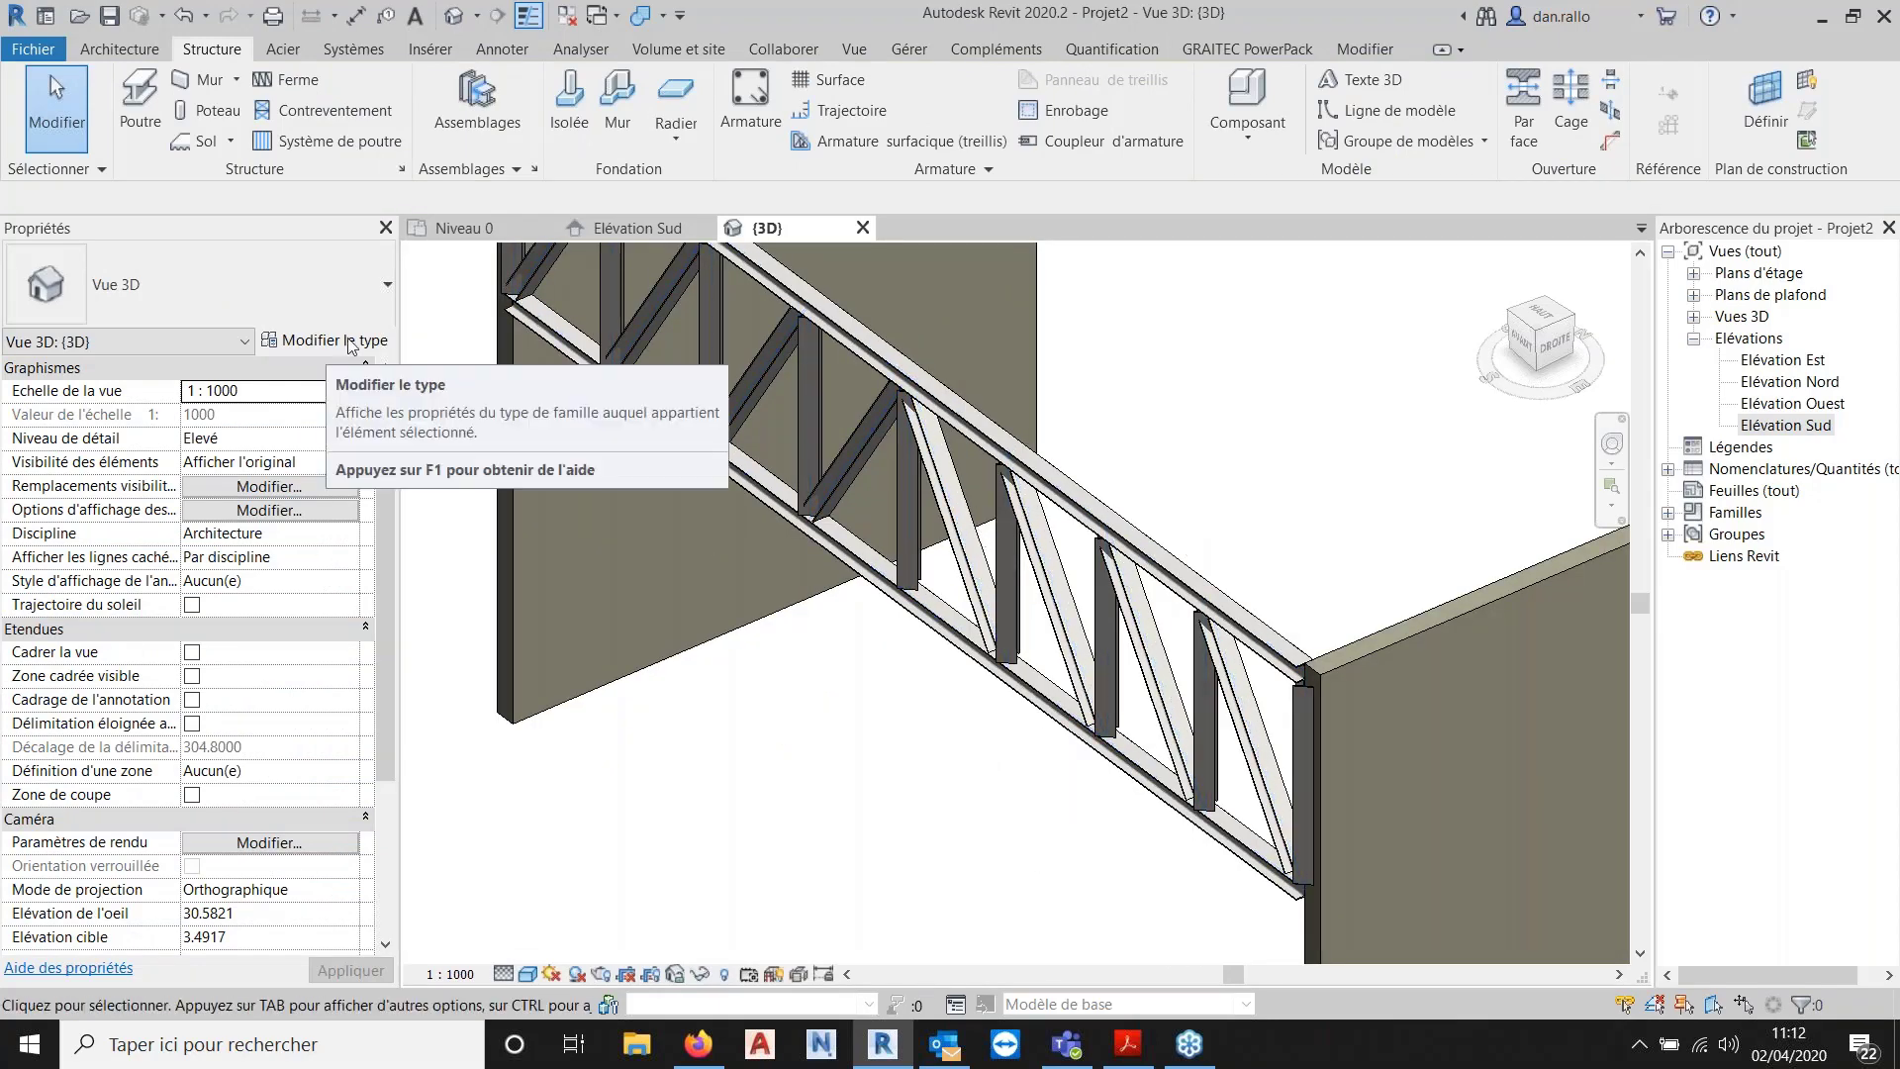
left_click(1810, 428)
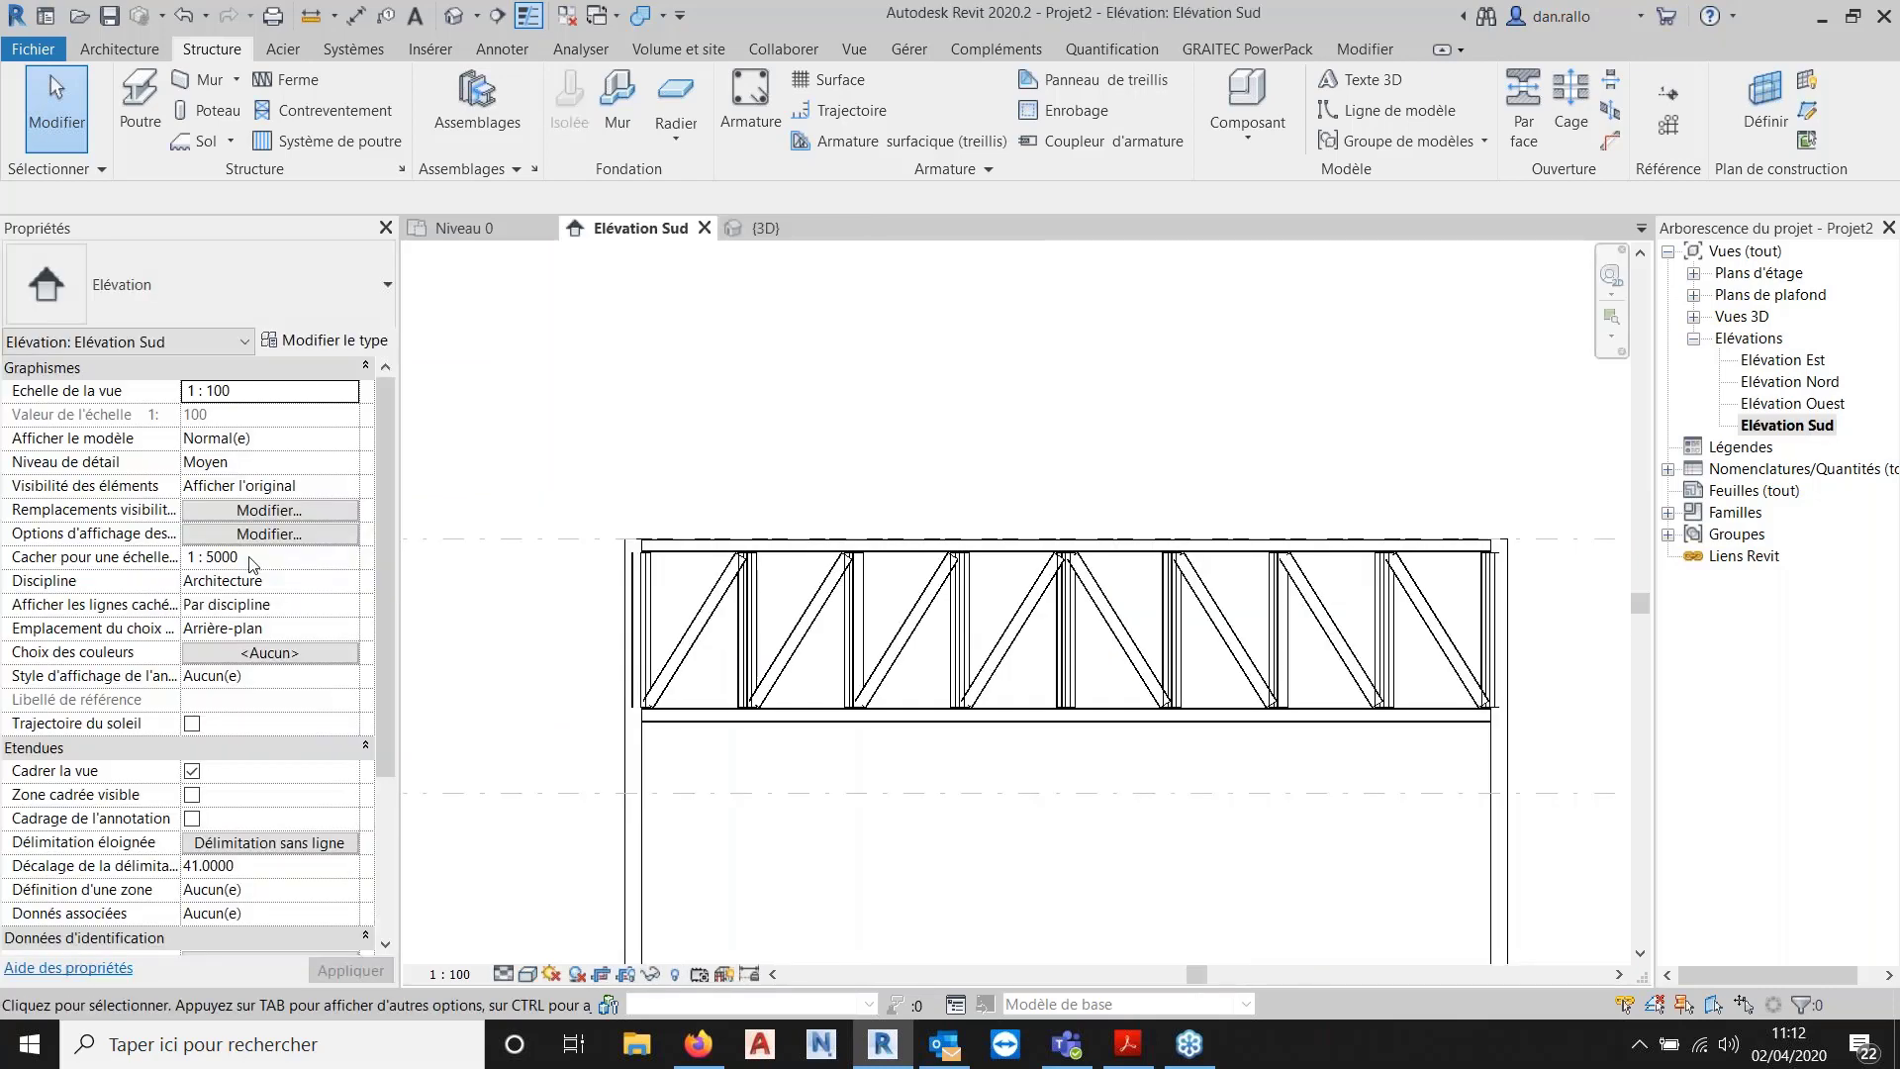
left_click(362, 339)
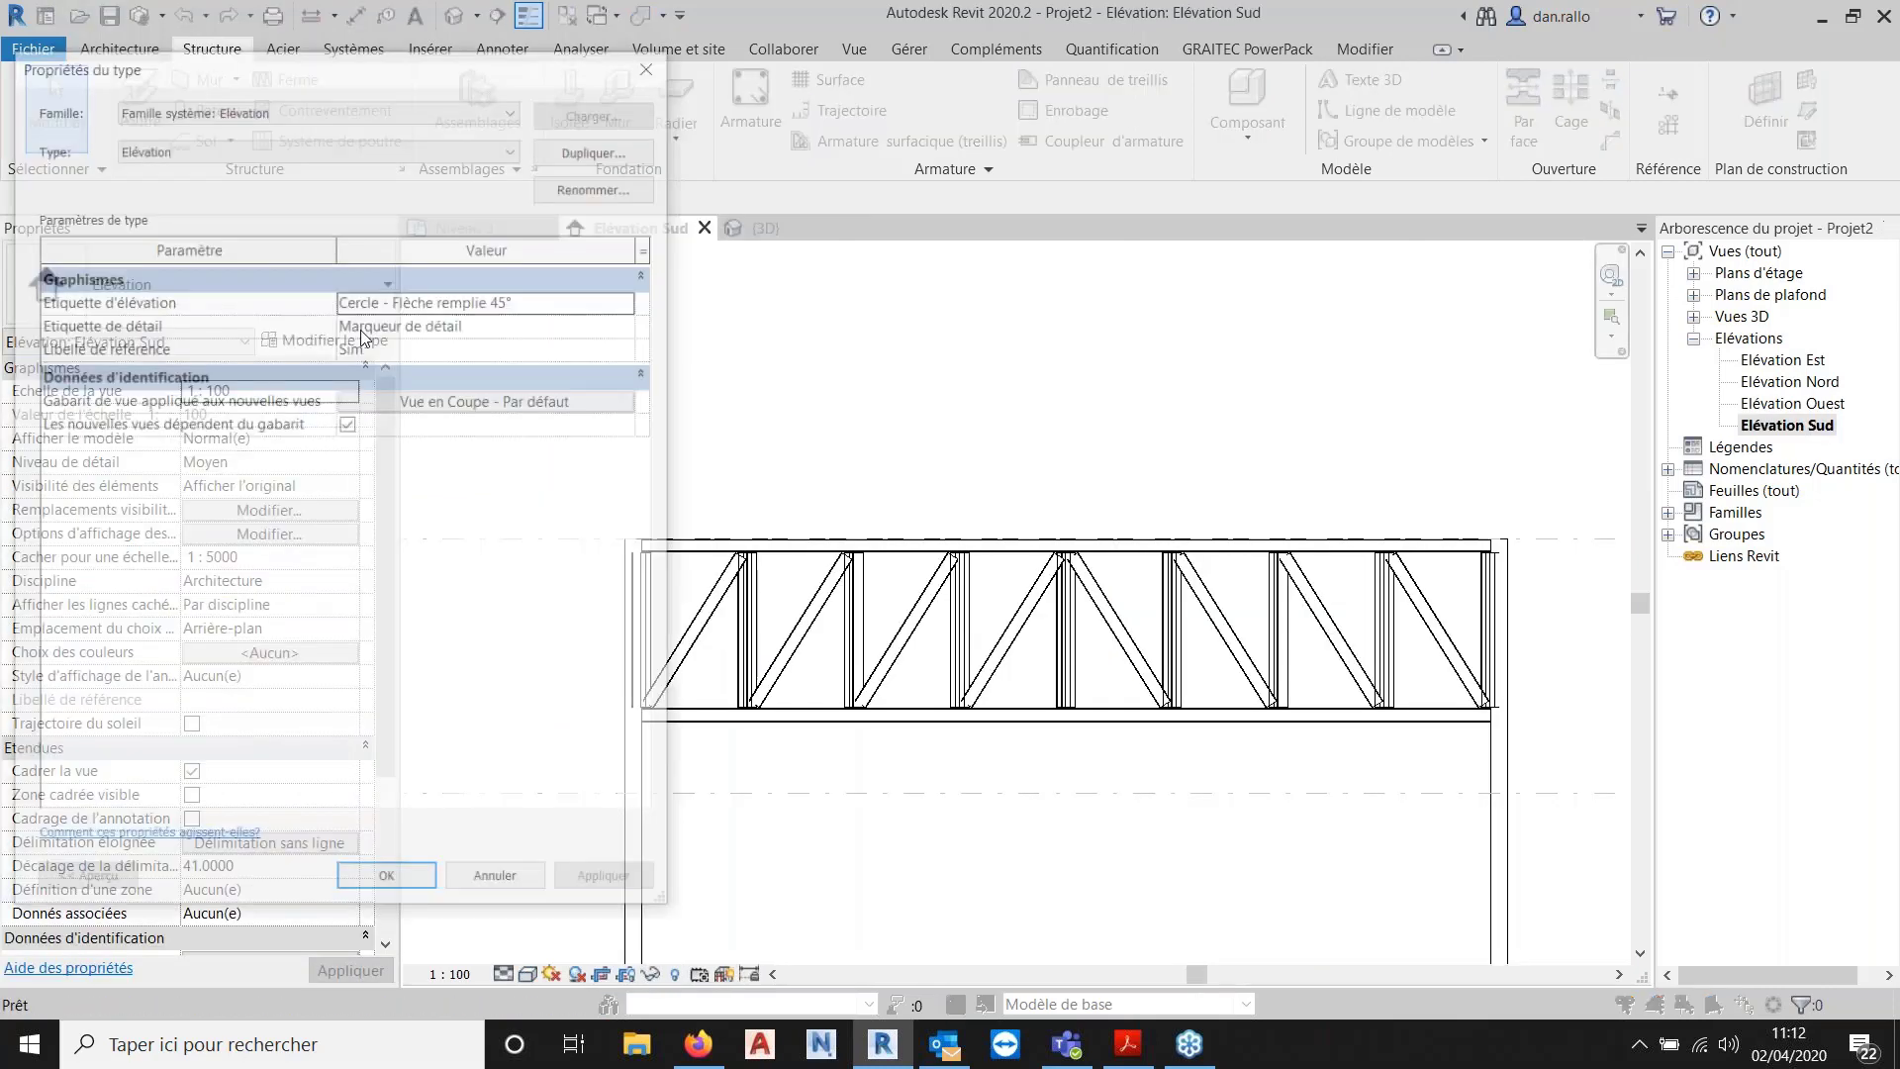
left_click(645, 70)
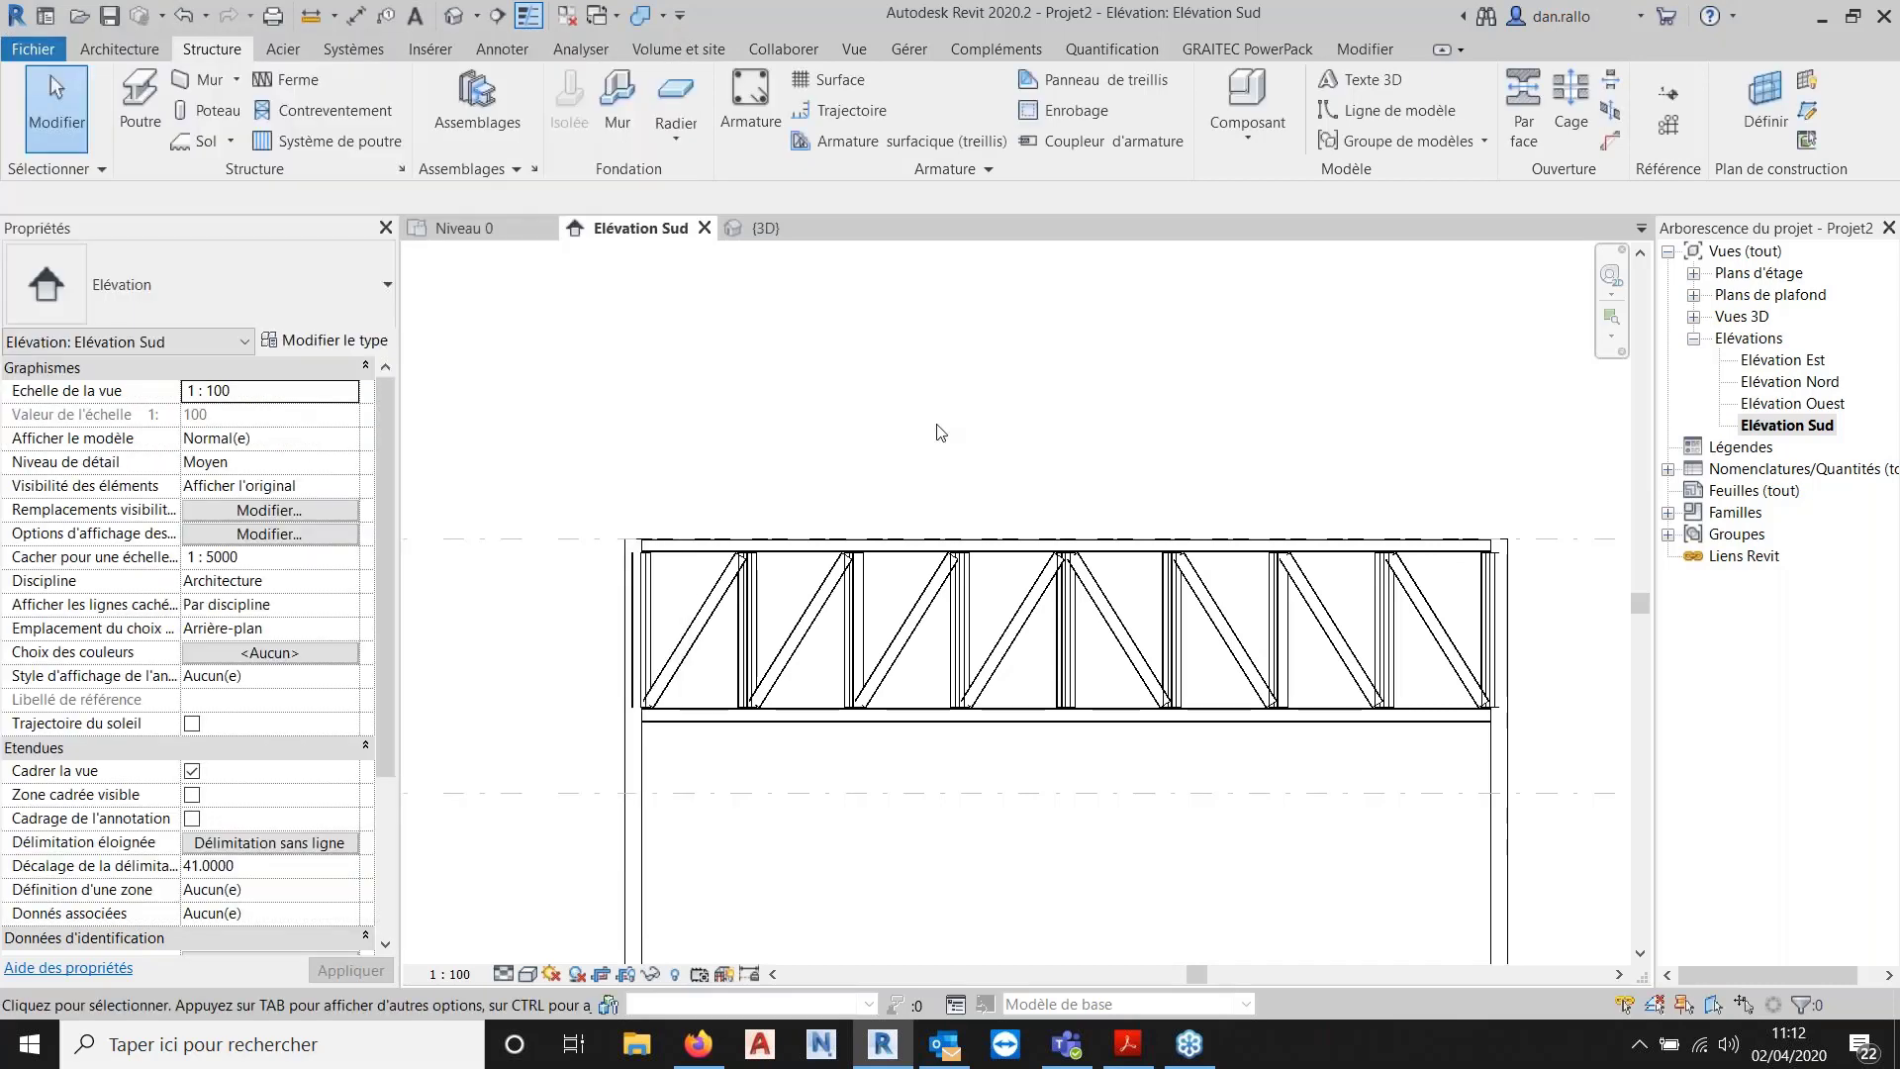
left_click(753, 544)
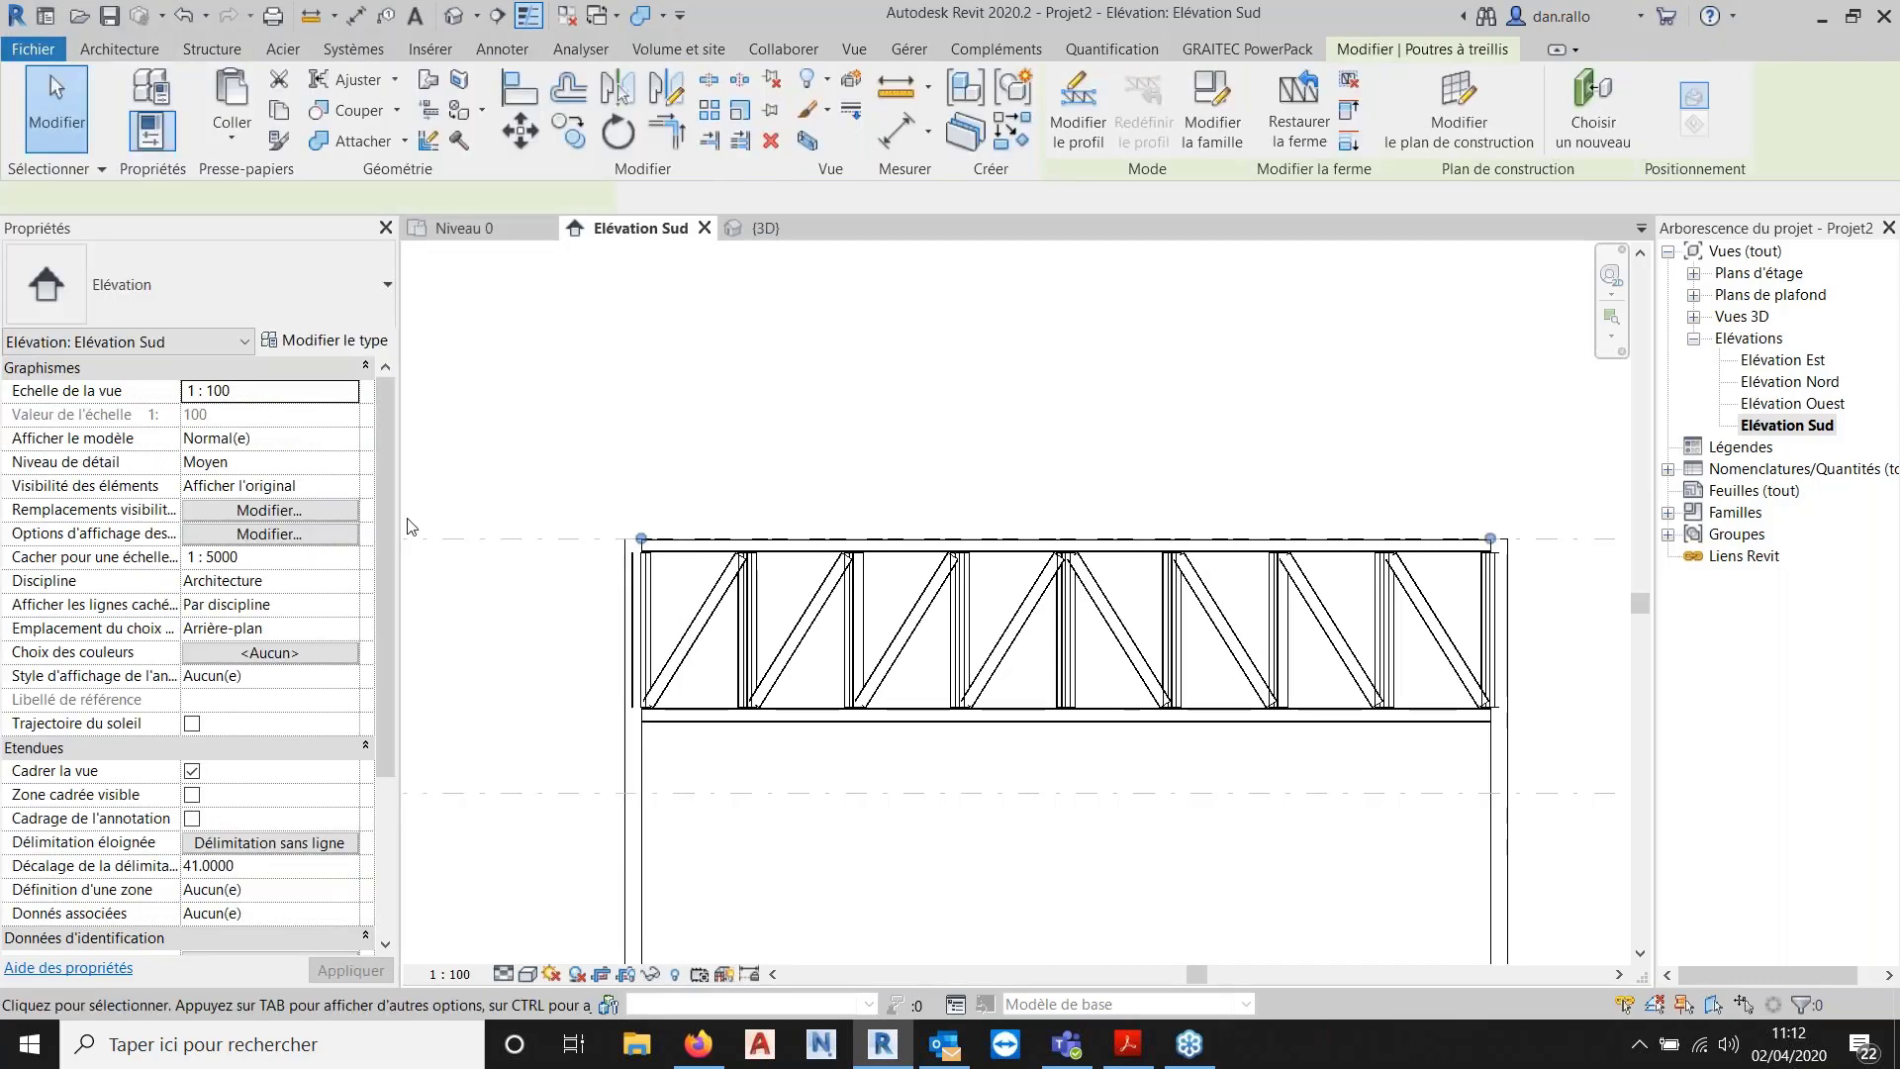
left_click(785, 442)
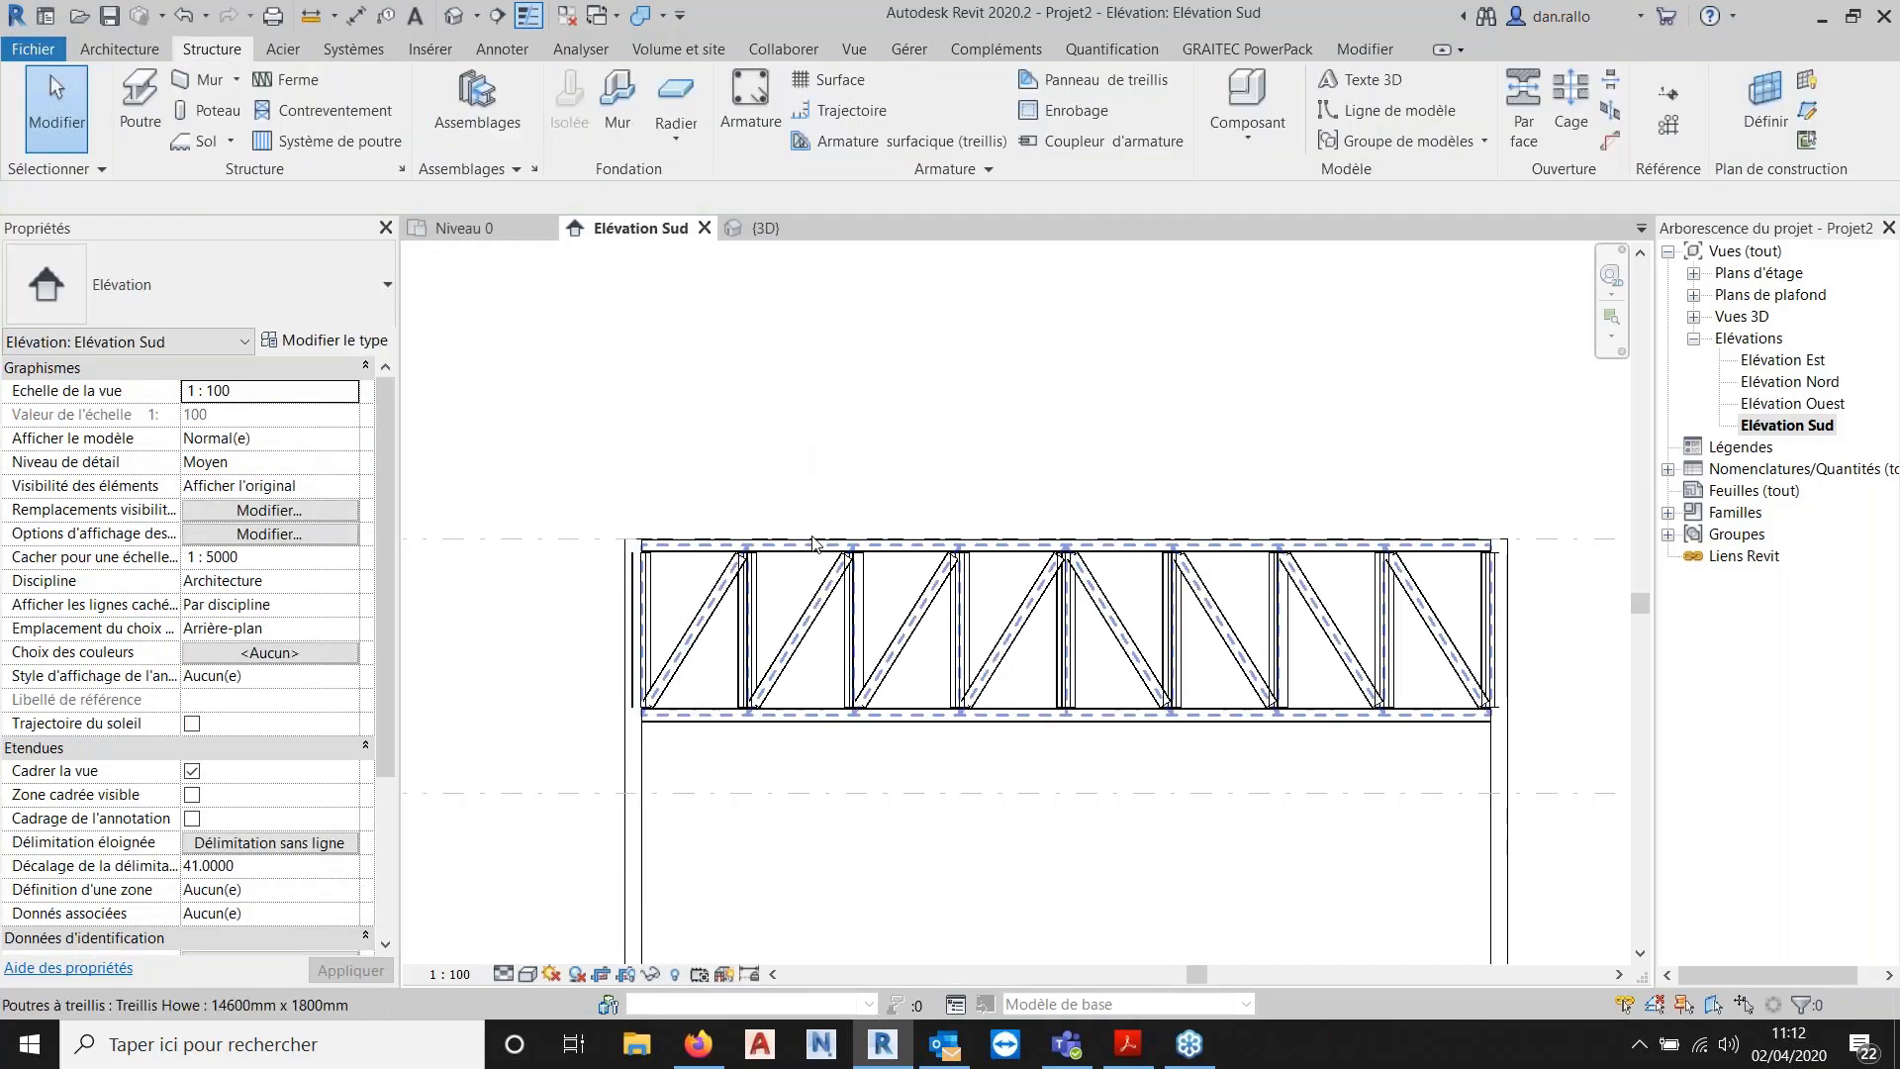
Set the truss type's Angle to 0° for the Montants and 45° for the Membrures supérieures, and apply it.
left_click(814, 542)
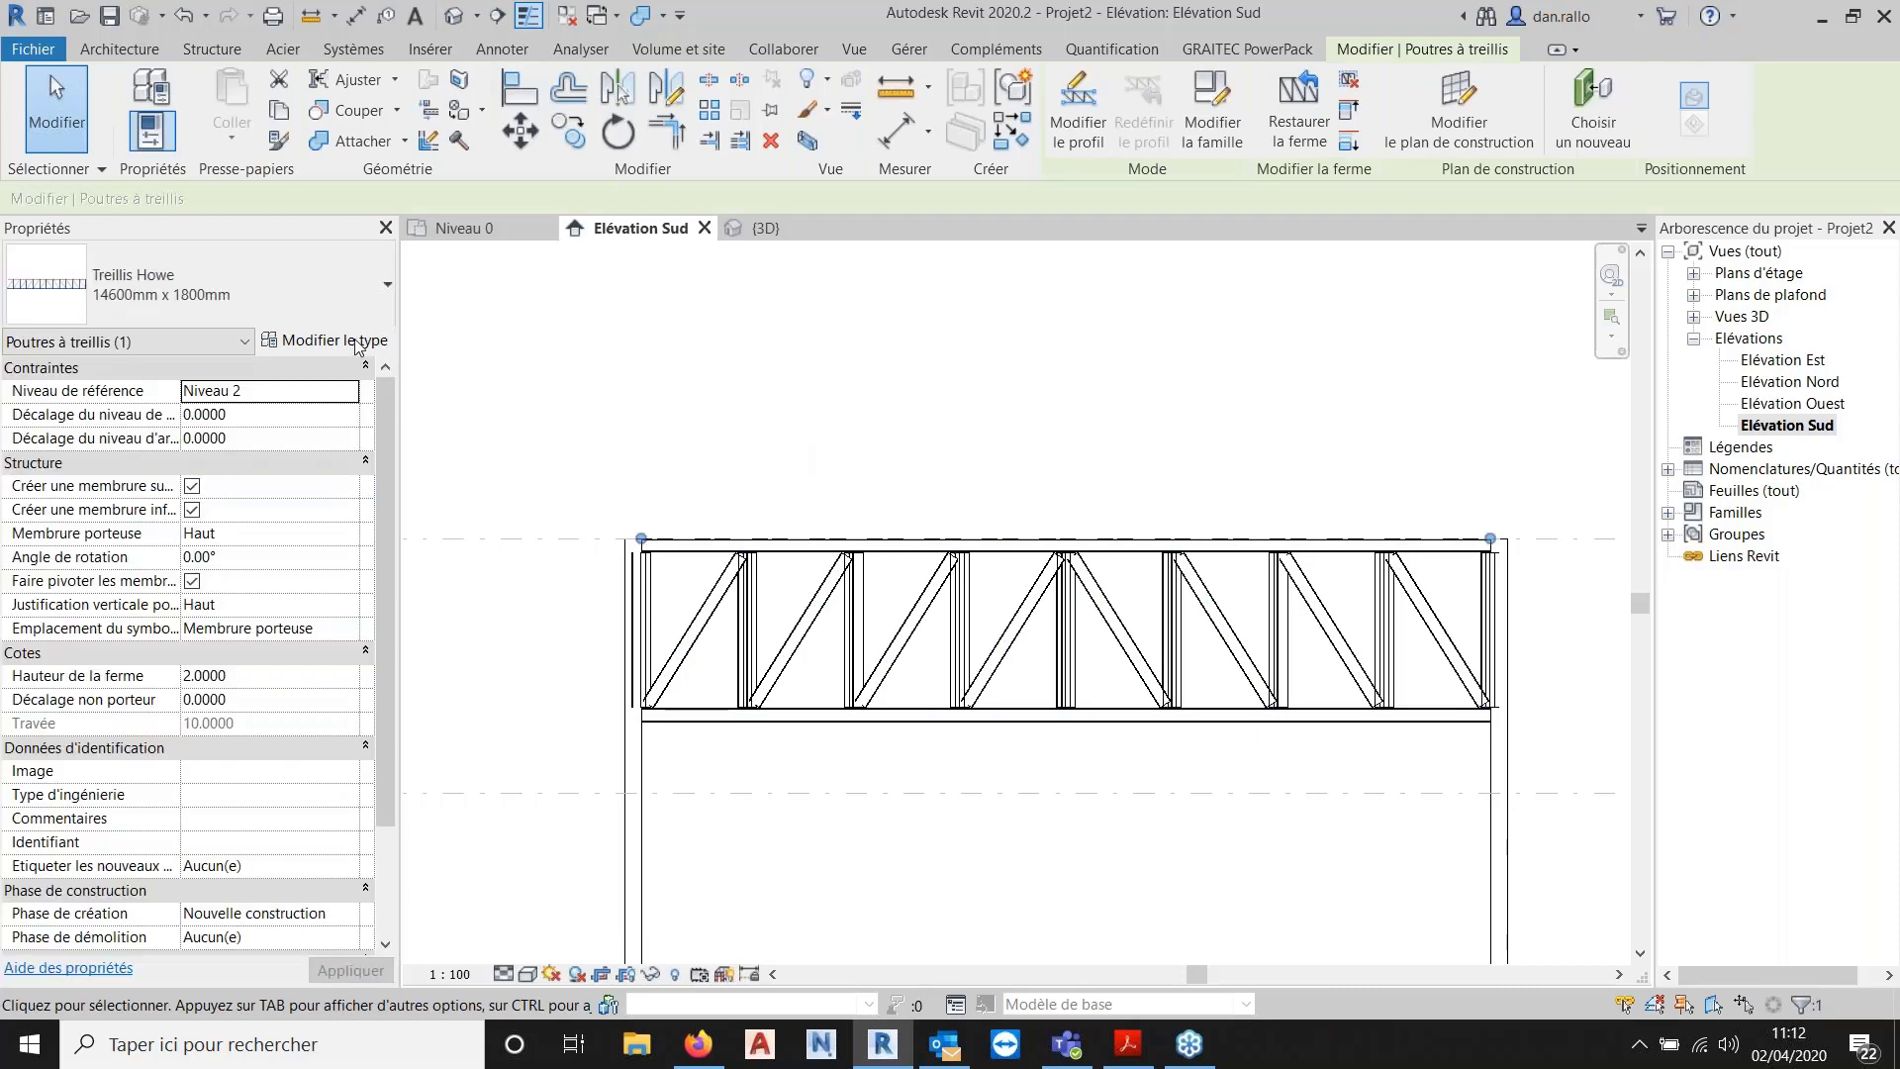
left_click(356, 344)
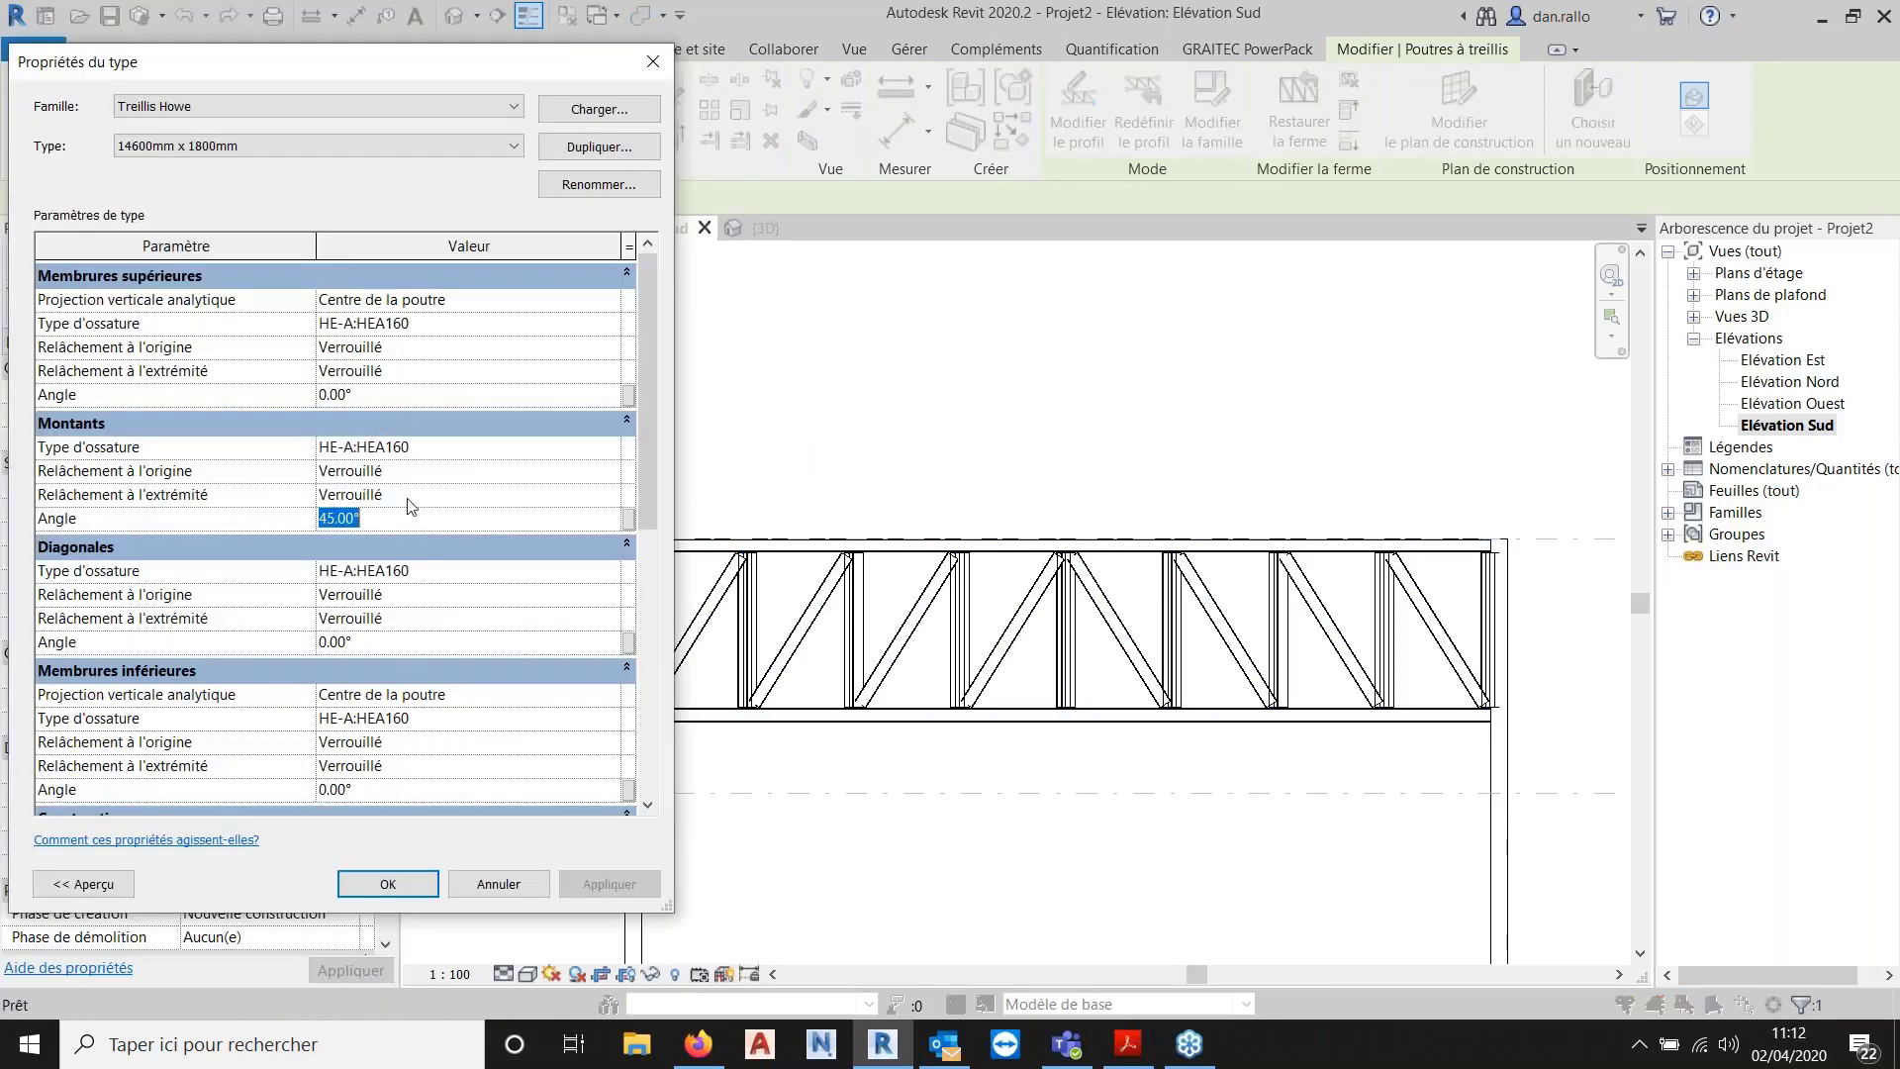
left_click(386, 399)
type("45")
key("Return")
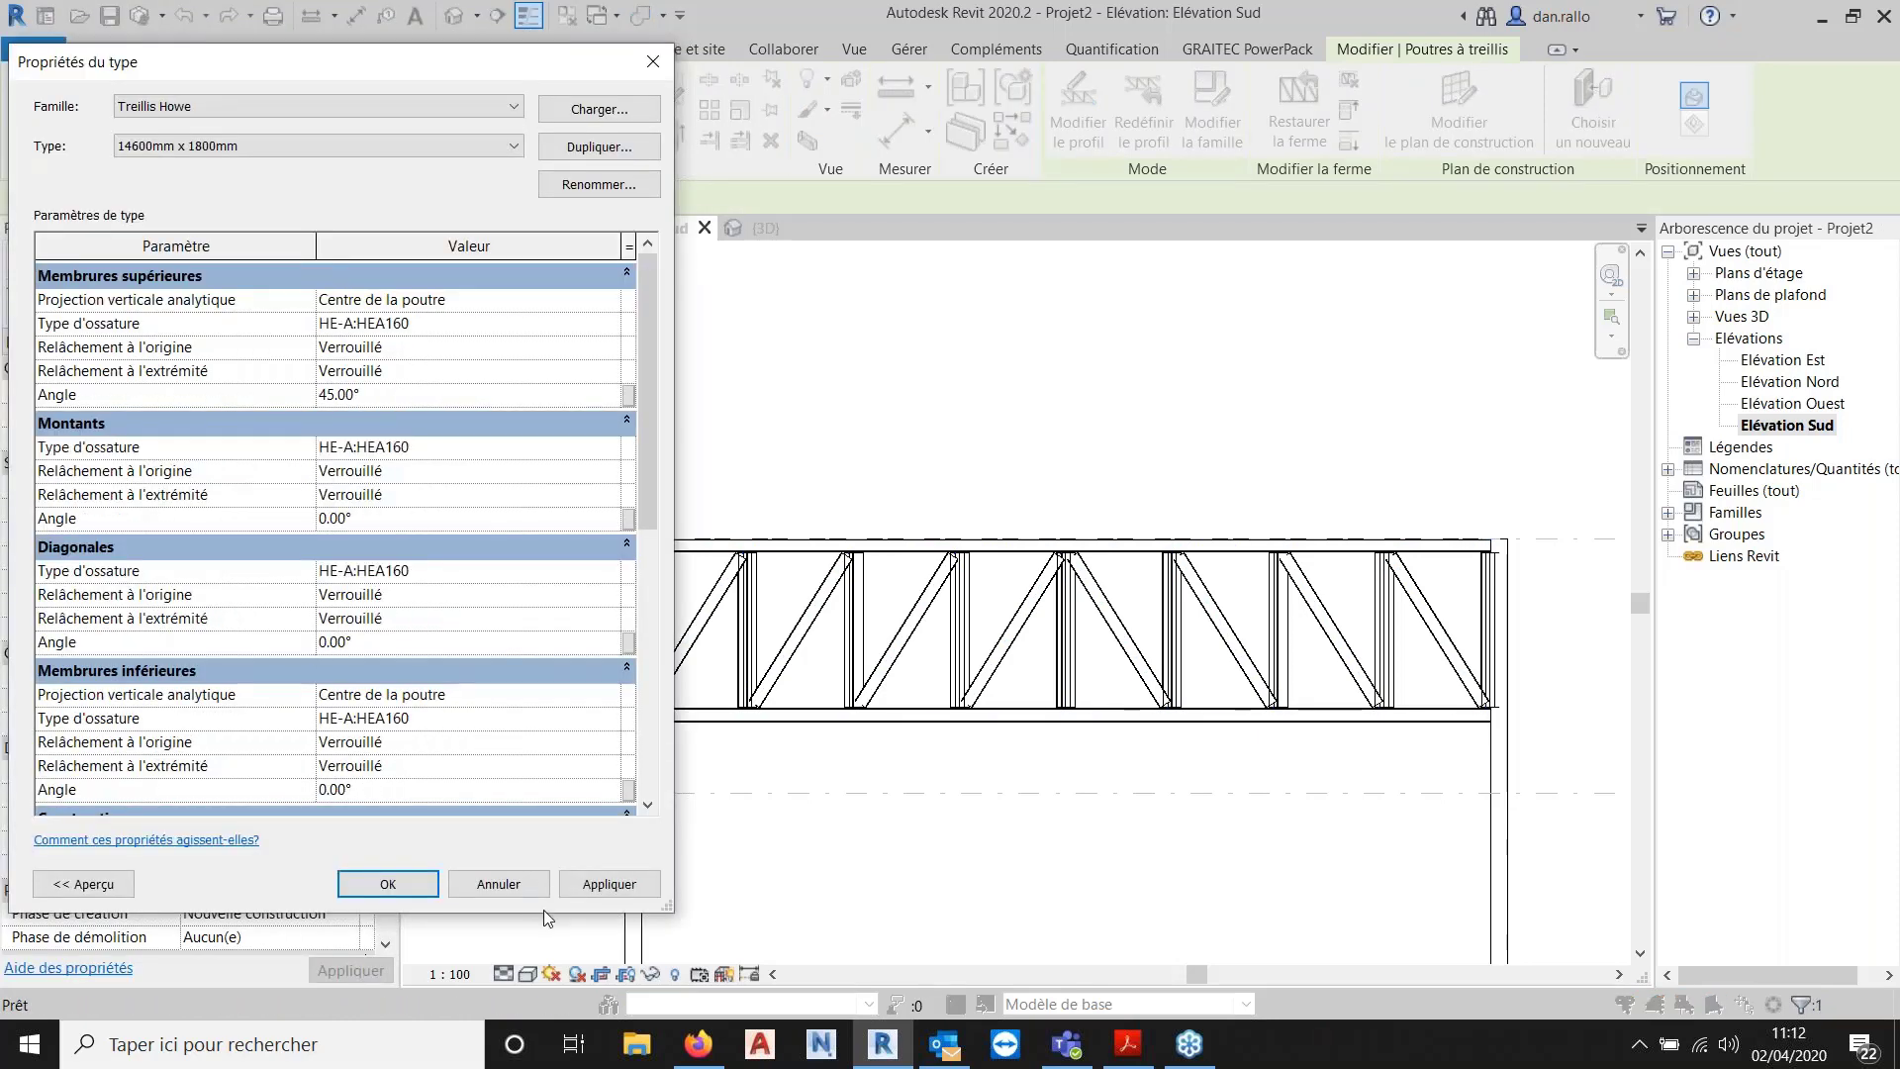
left_click(612, 886)
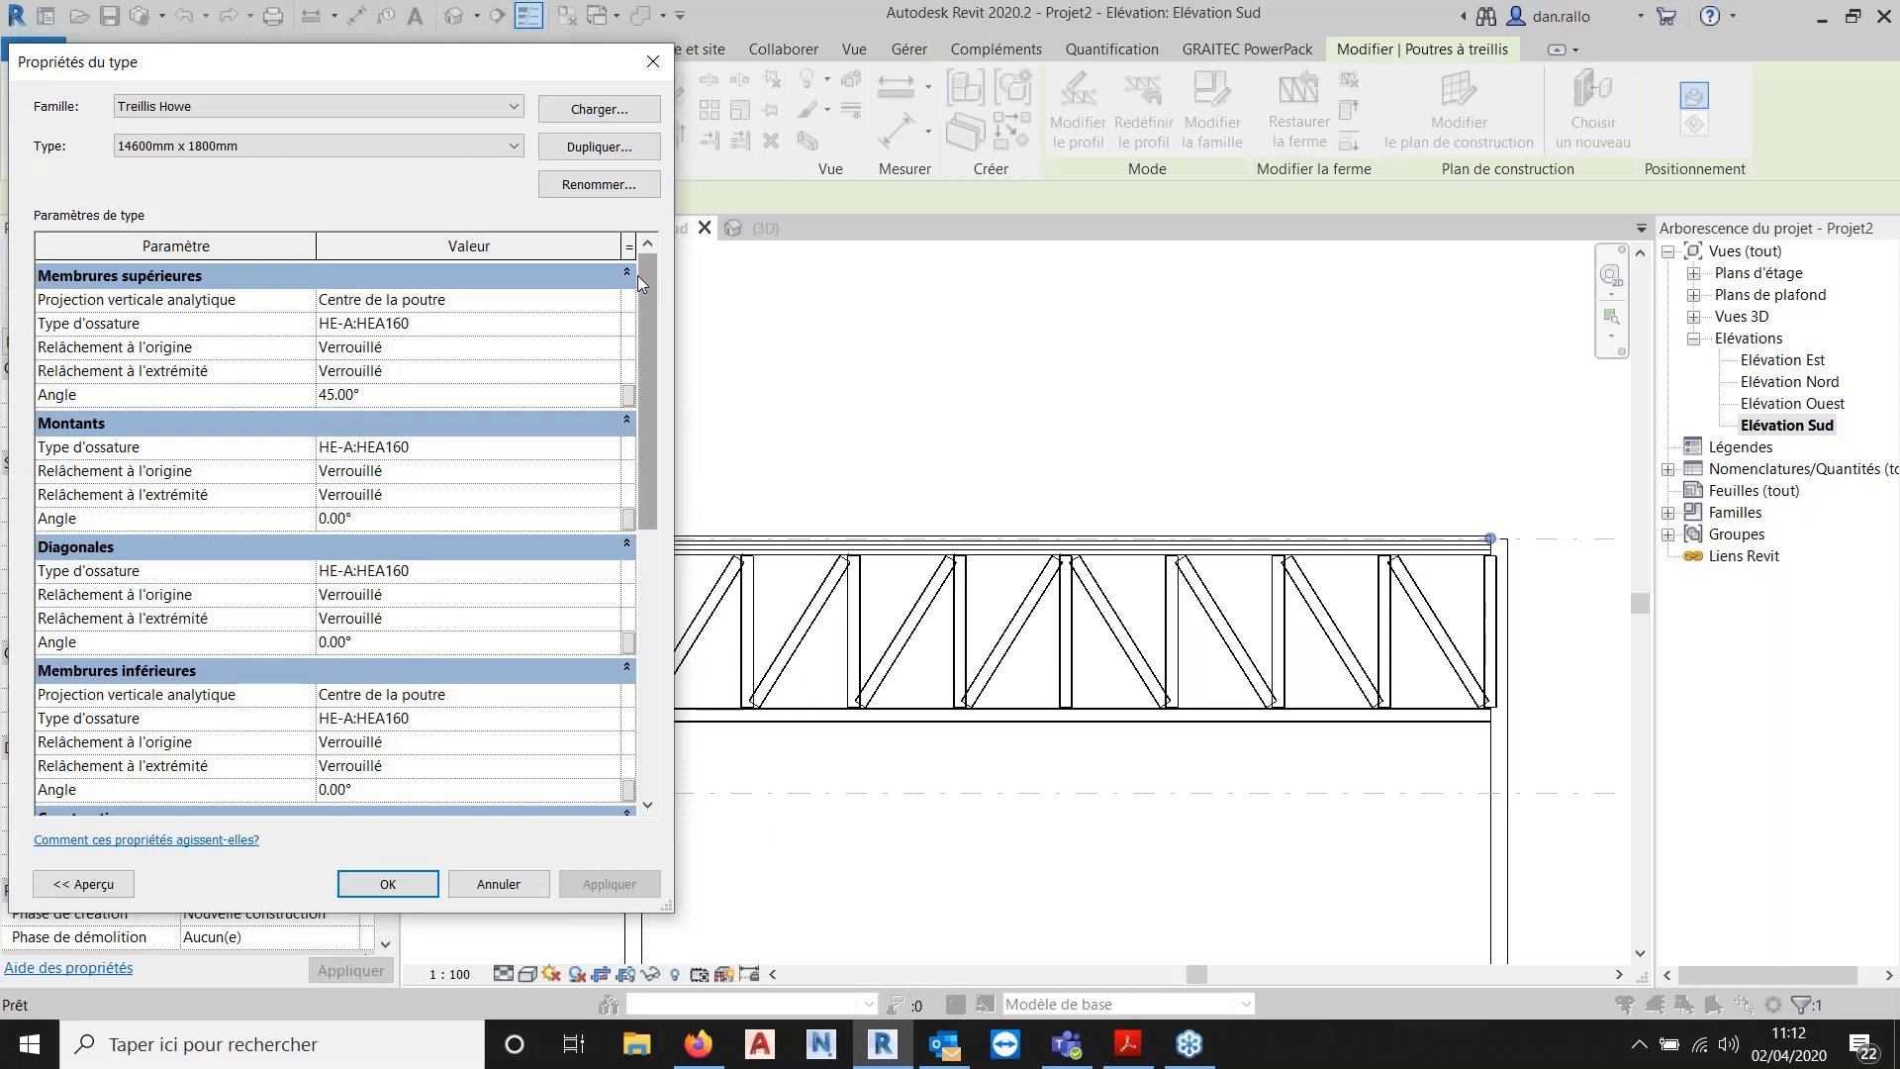
Try a 0° Angle for the Membrures supérieures, leave the type properties without applying it and deselect the truss.
left_click(433, 395)
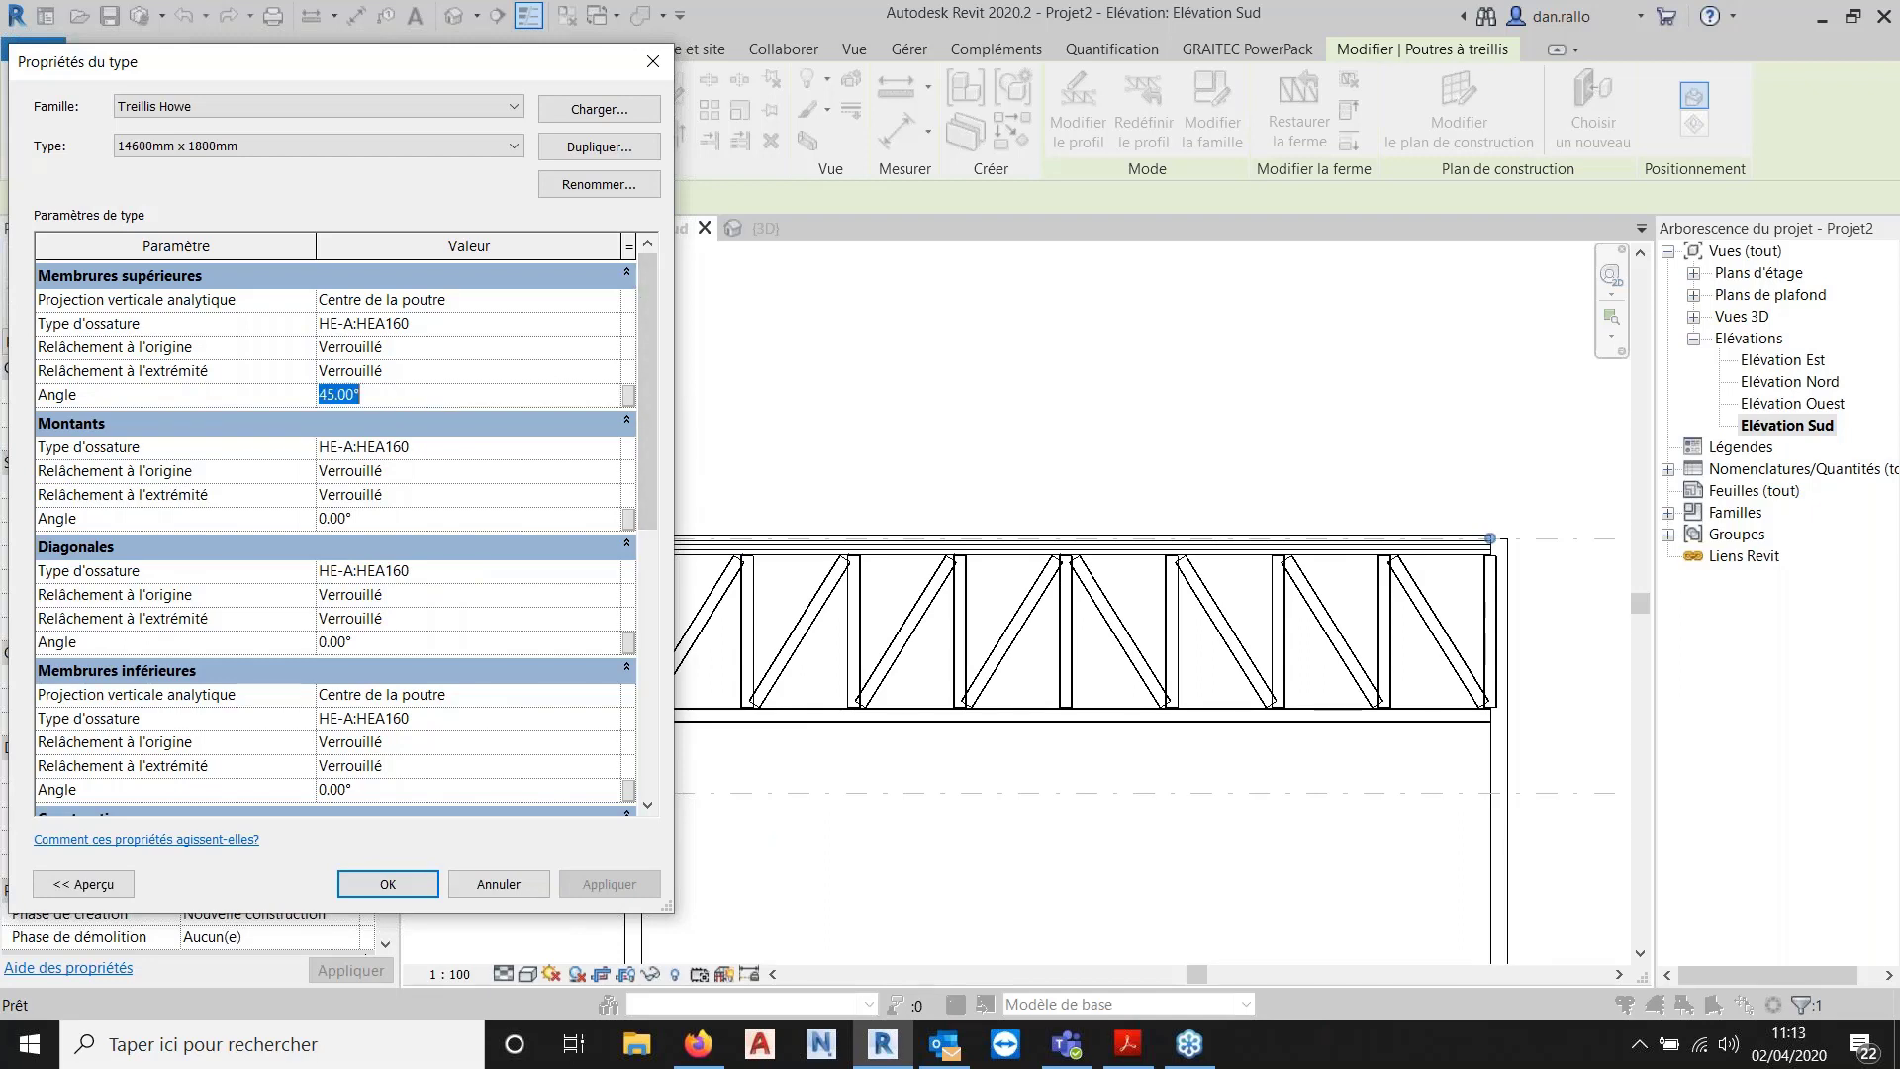
type("0")
key("Return")
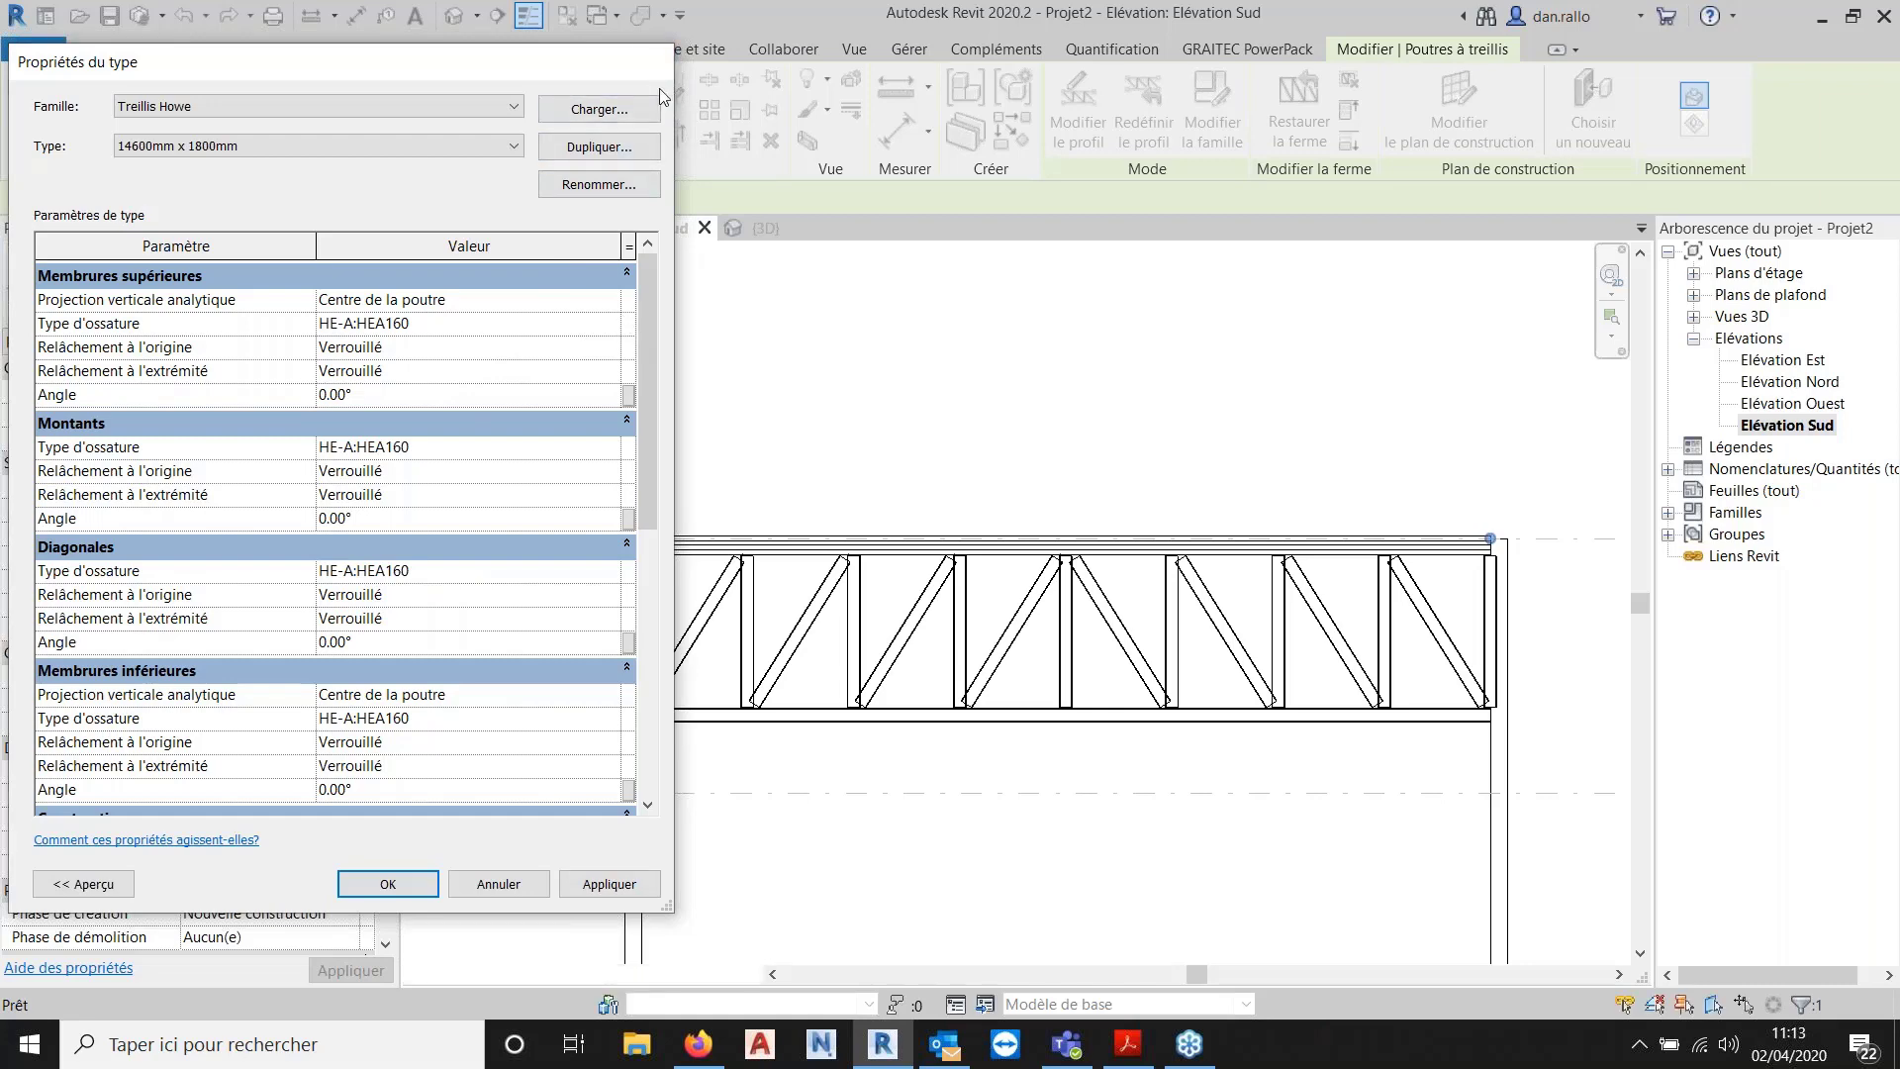
key("Escape")
key("Escape")
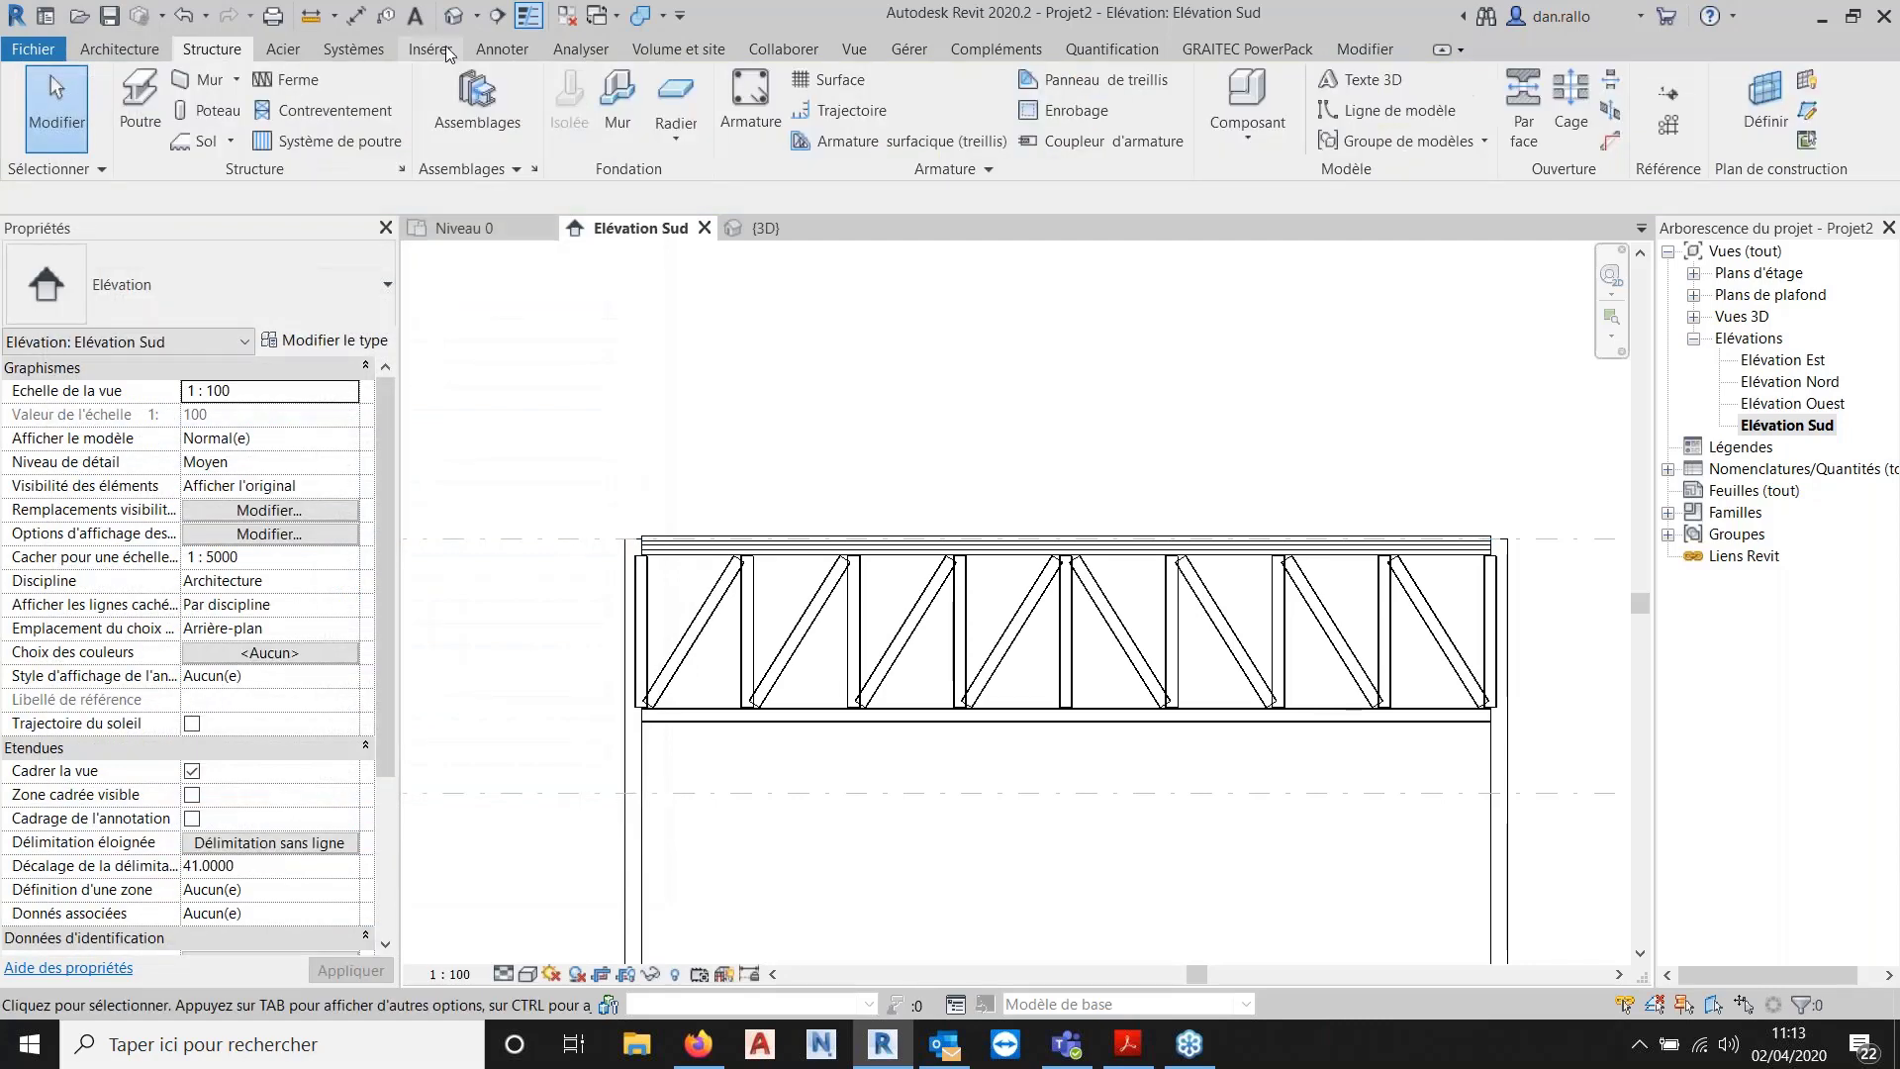
Start loading a family and browse to the Structure > Ossature > Acier library folder.
left_click(430, 49)
left_click(1245, 109)
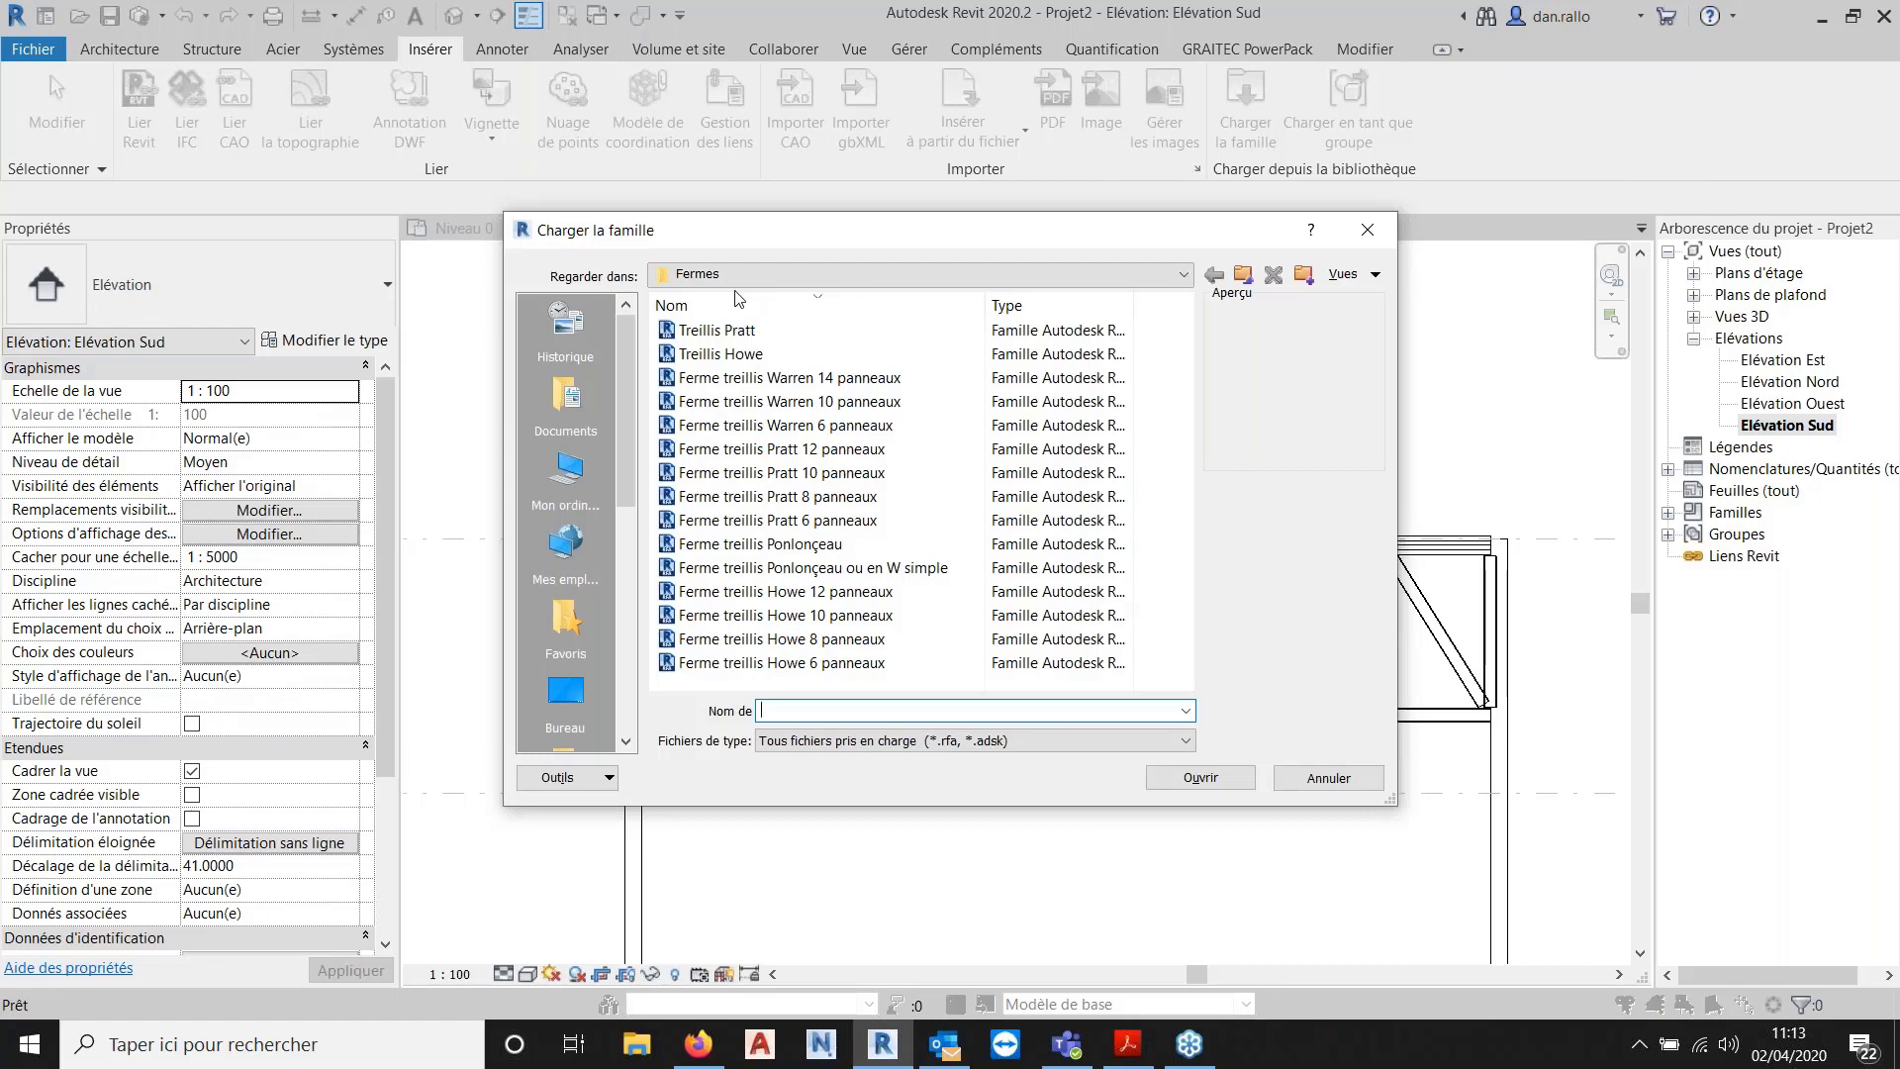
left_click(800, 271)
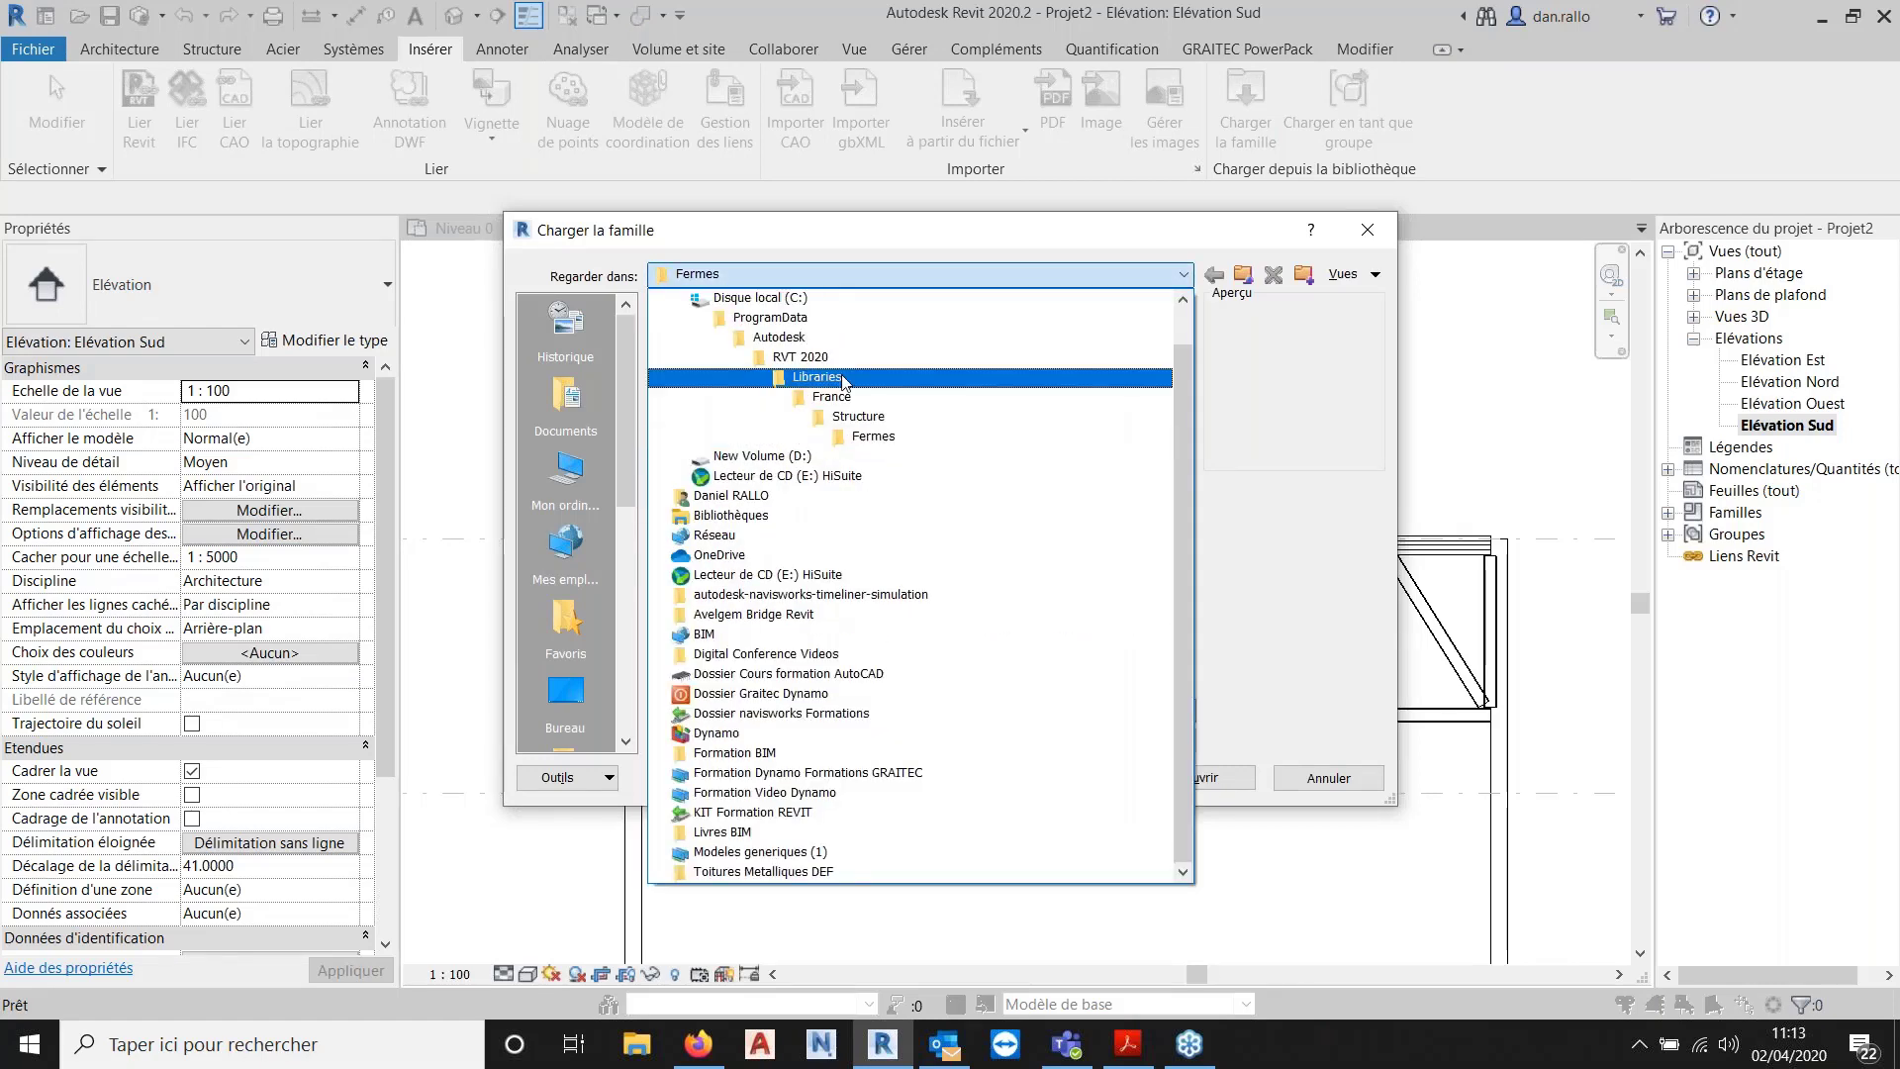
left_click(858, 416)
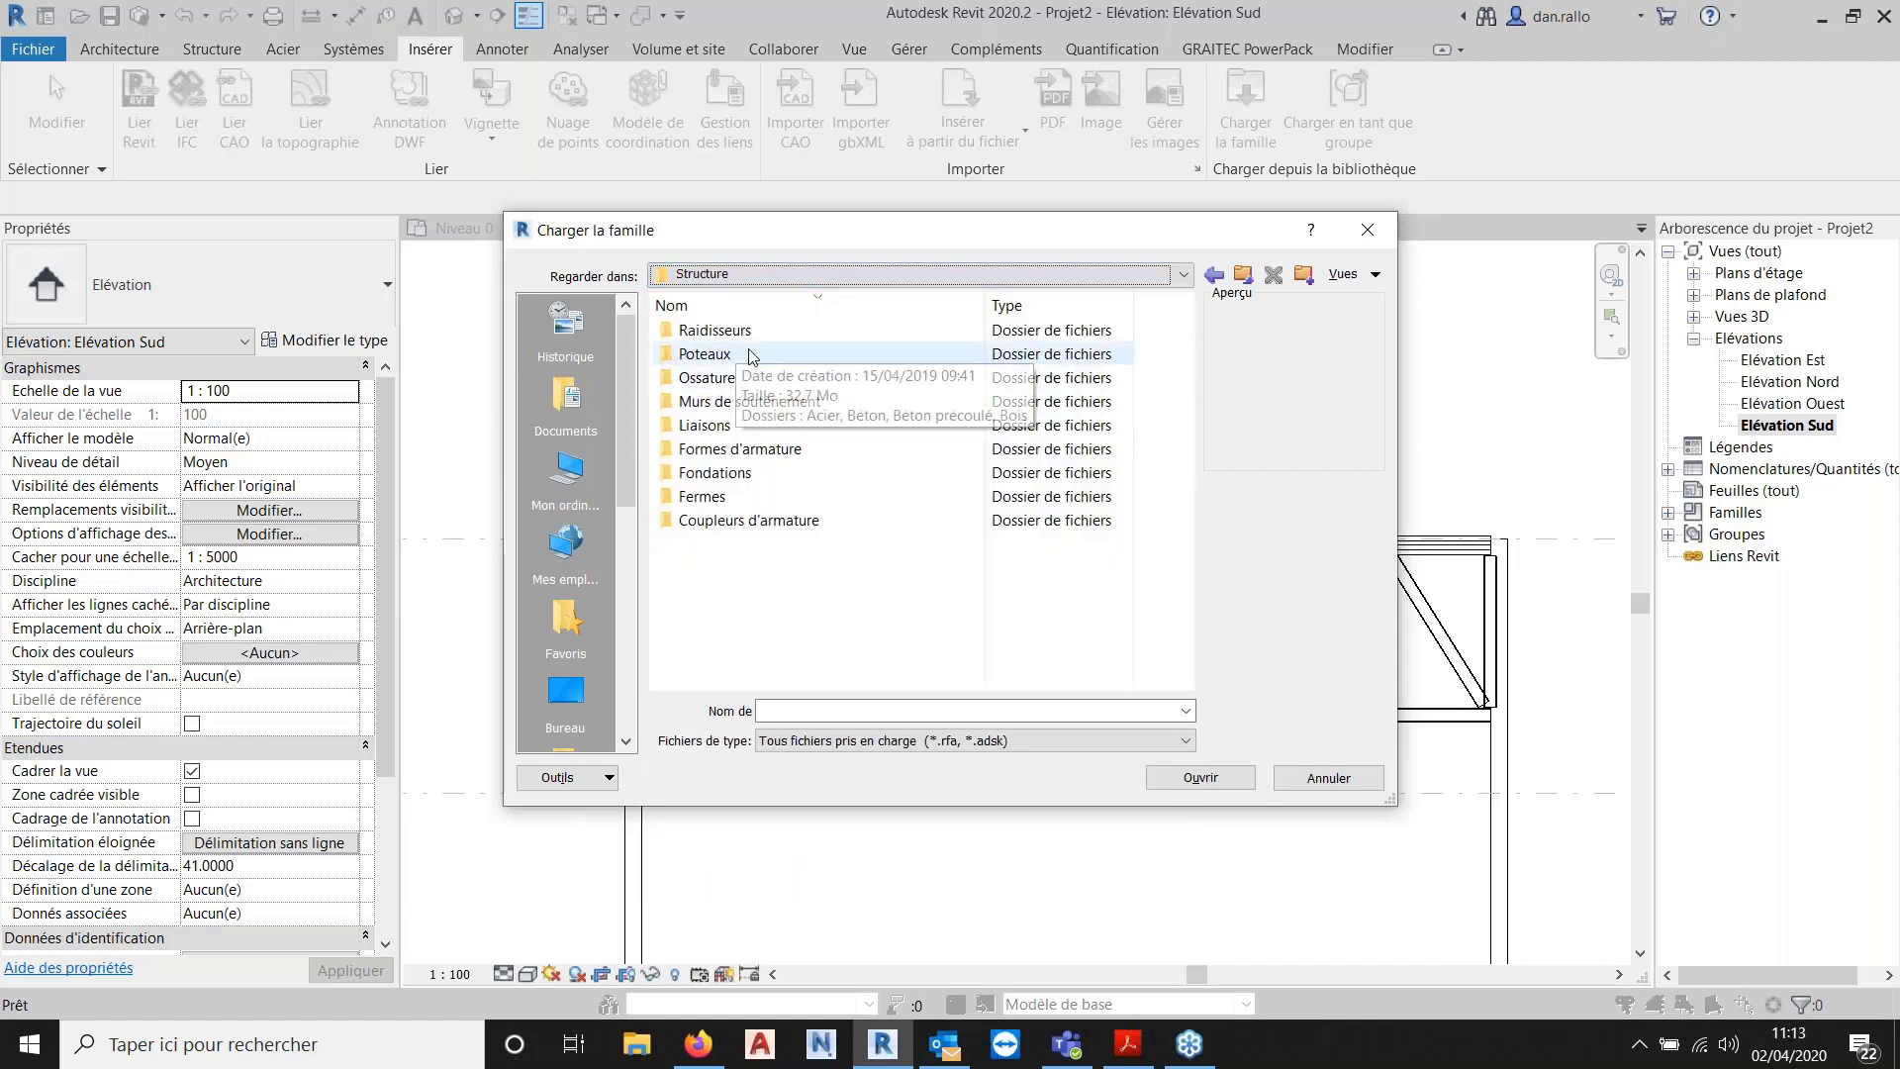
double_click(710, 382)
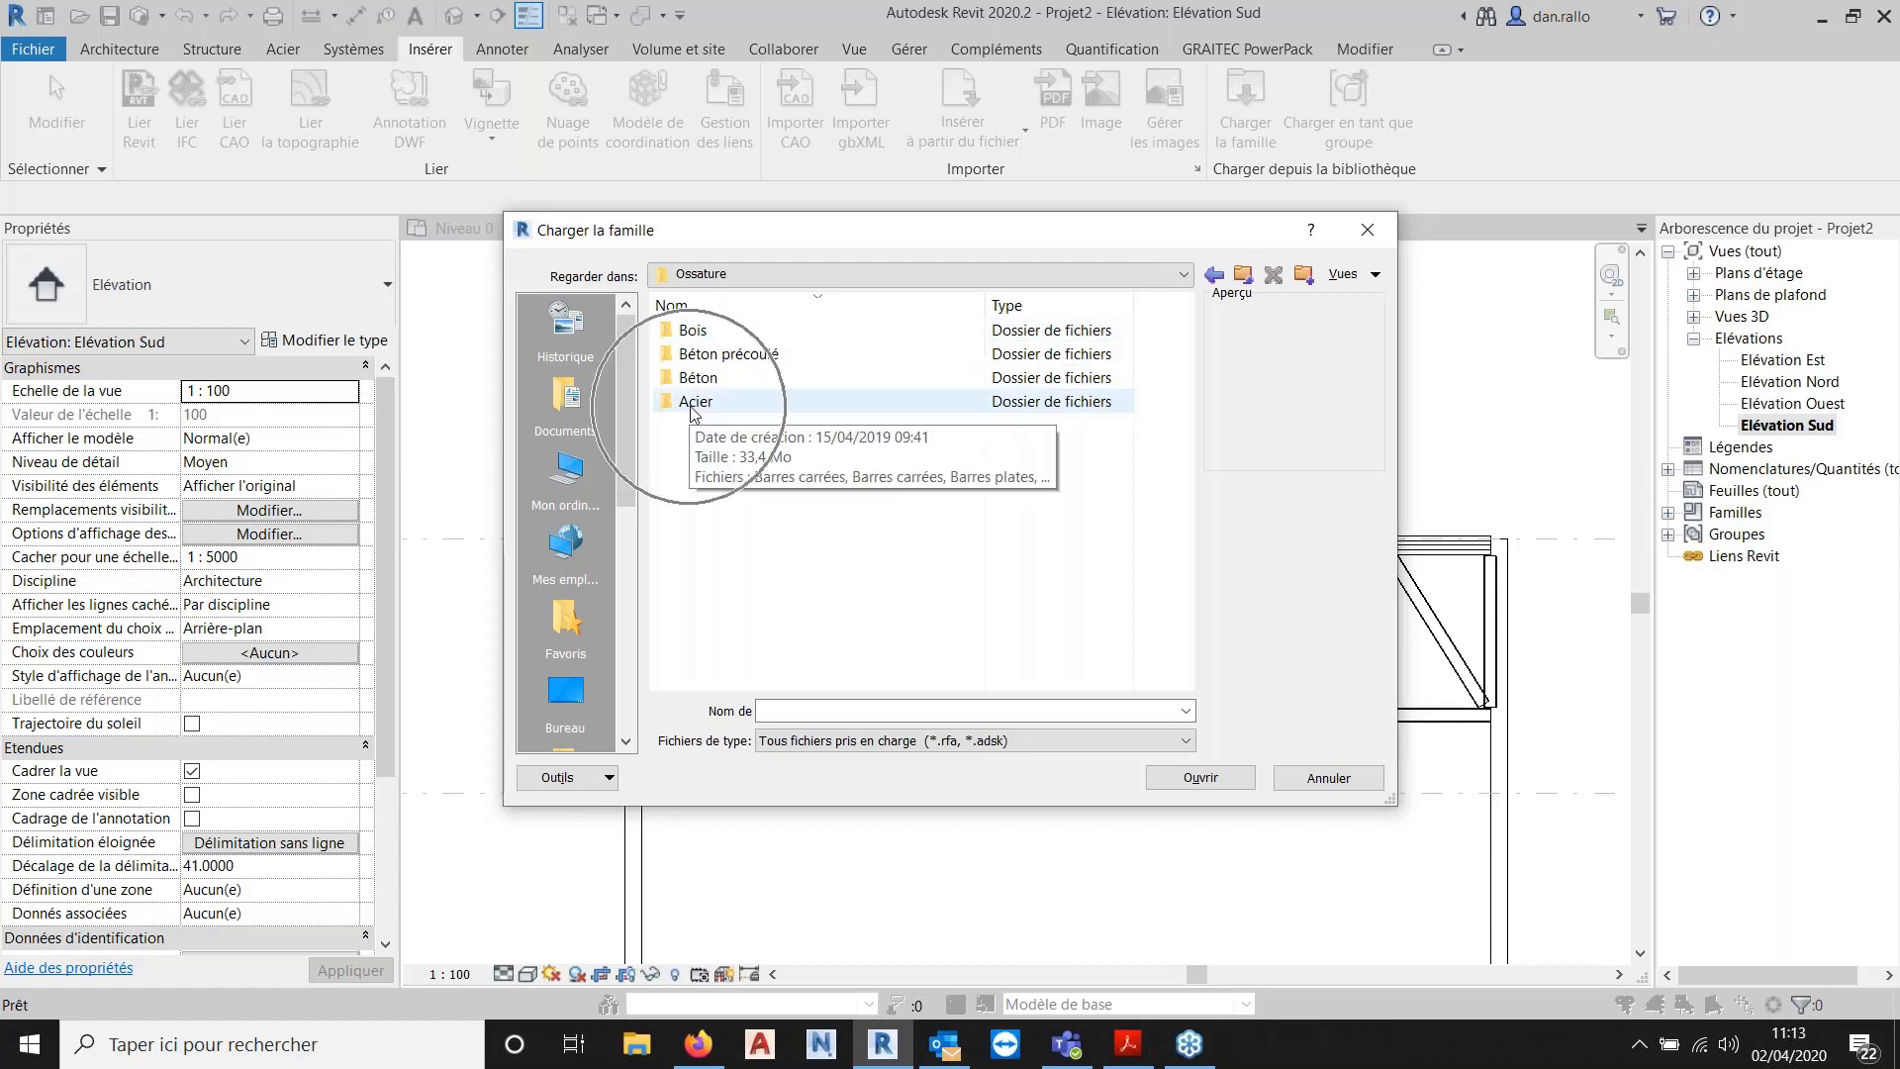
double_click(696, 402)
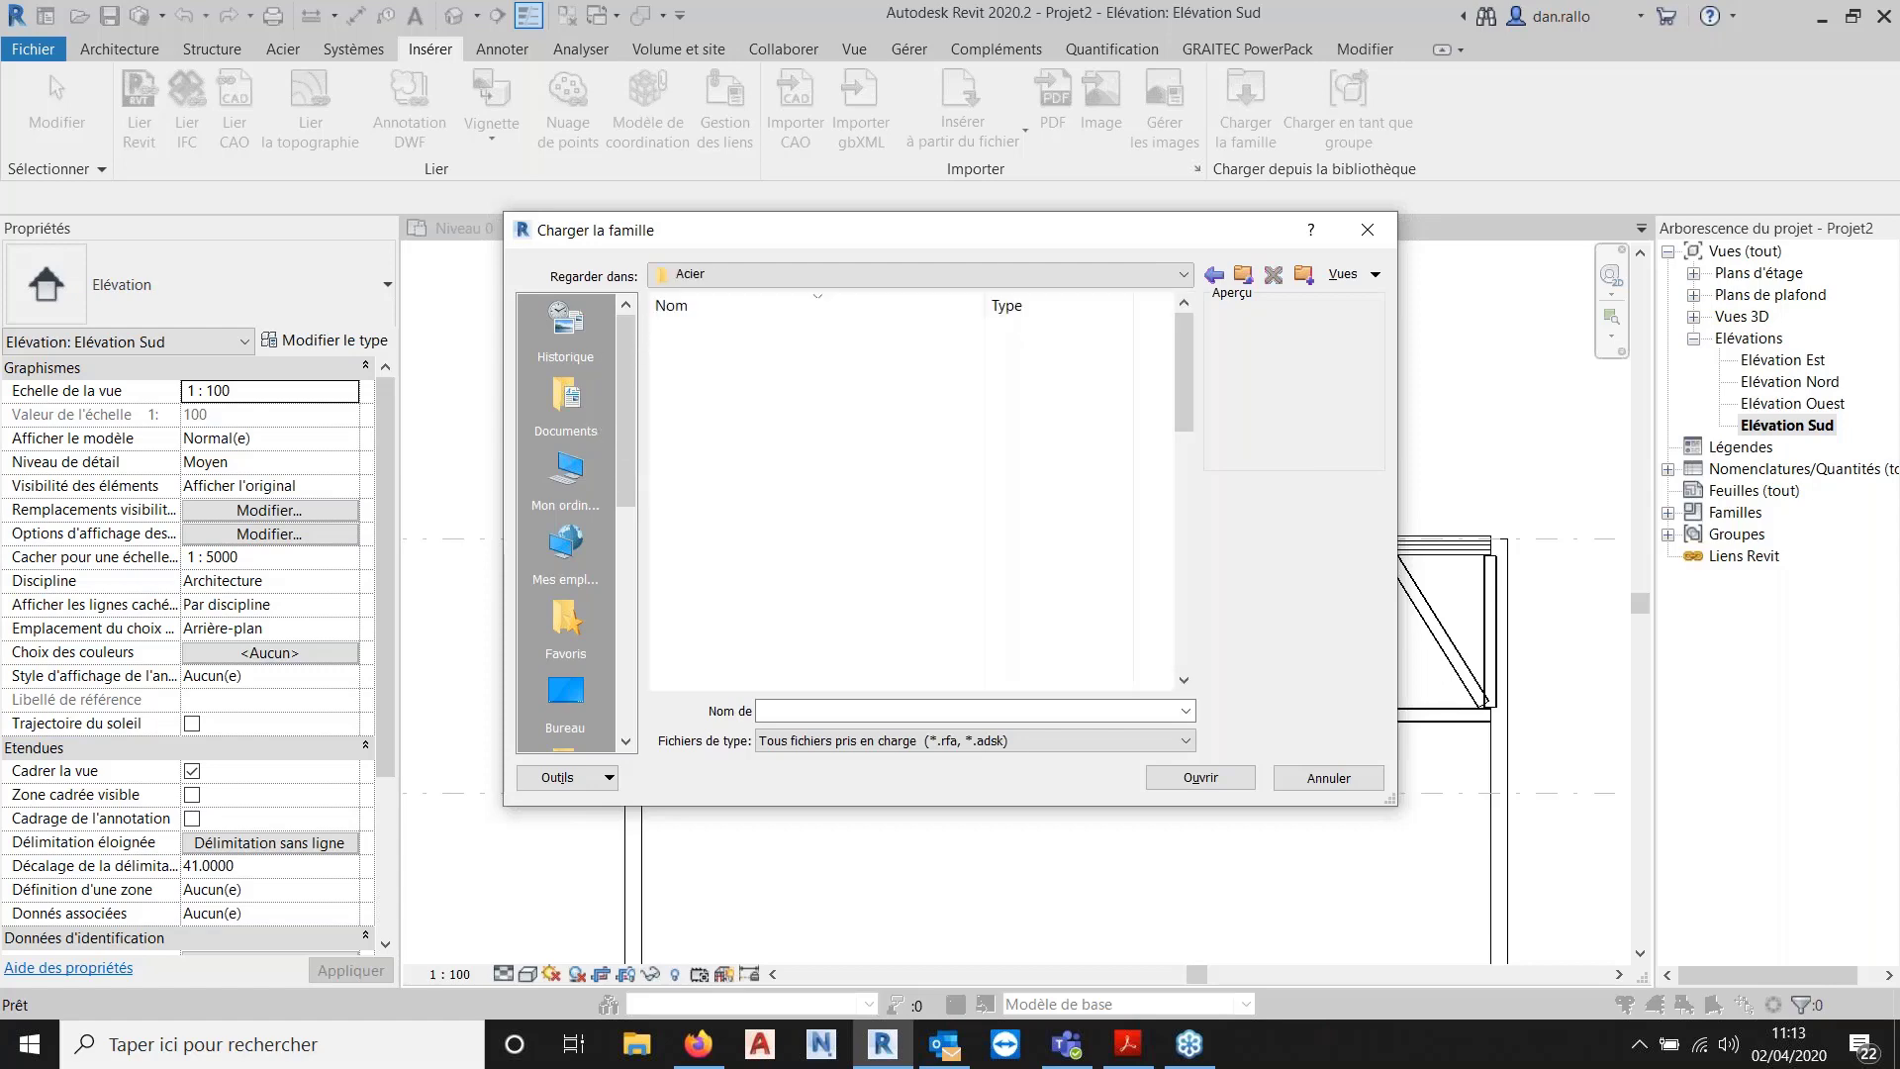
Browse the steel framing families in the Acier folder, sorting them by name and previewing the Barres and Bissecté profiles.
left_click(717, 310)
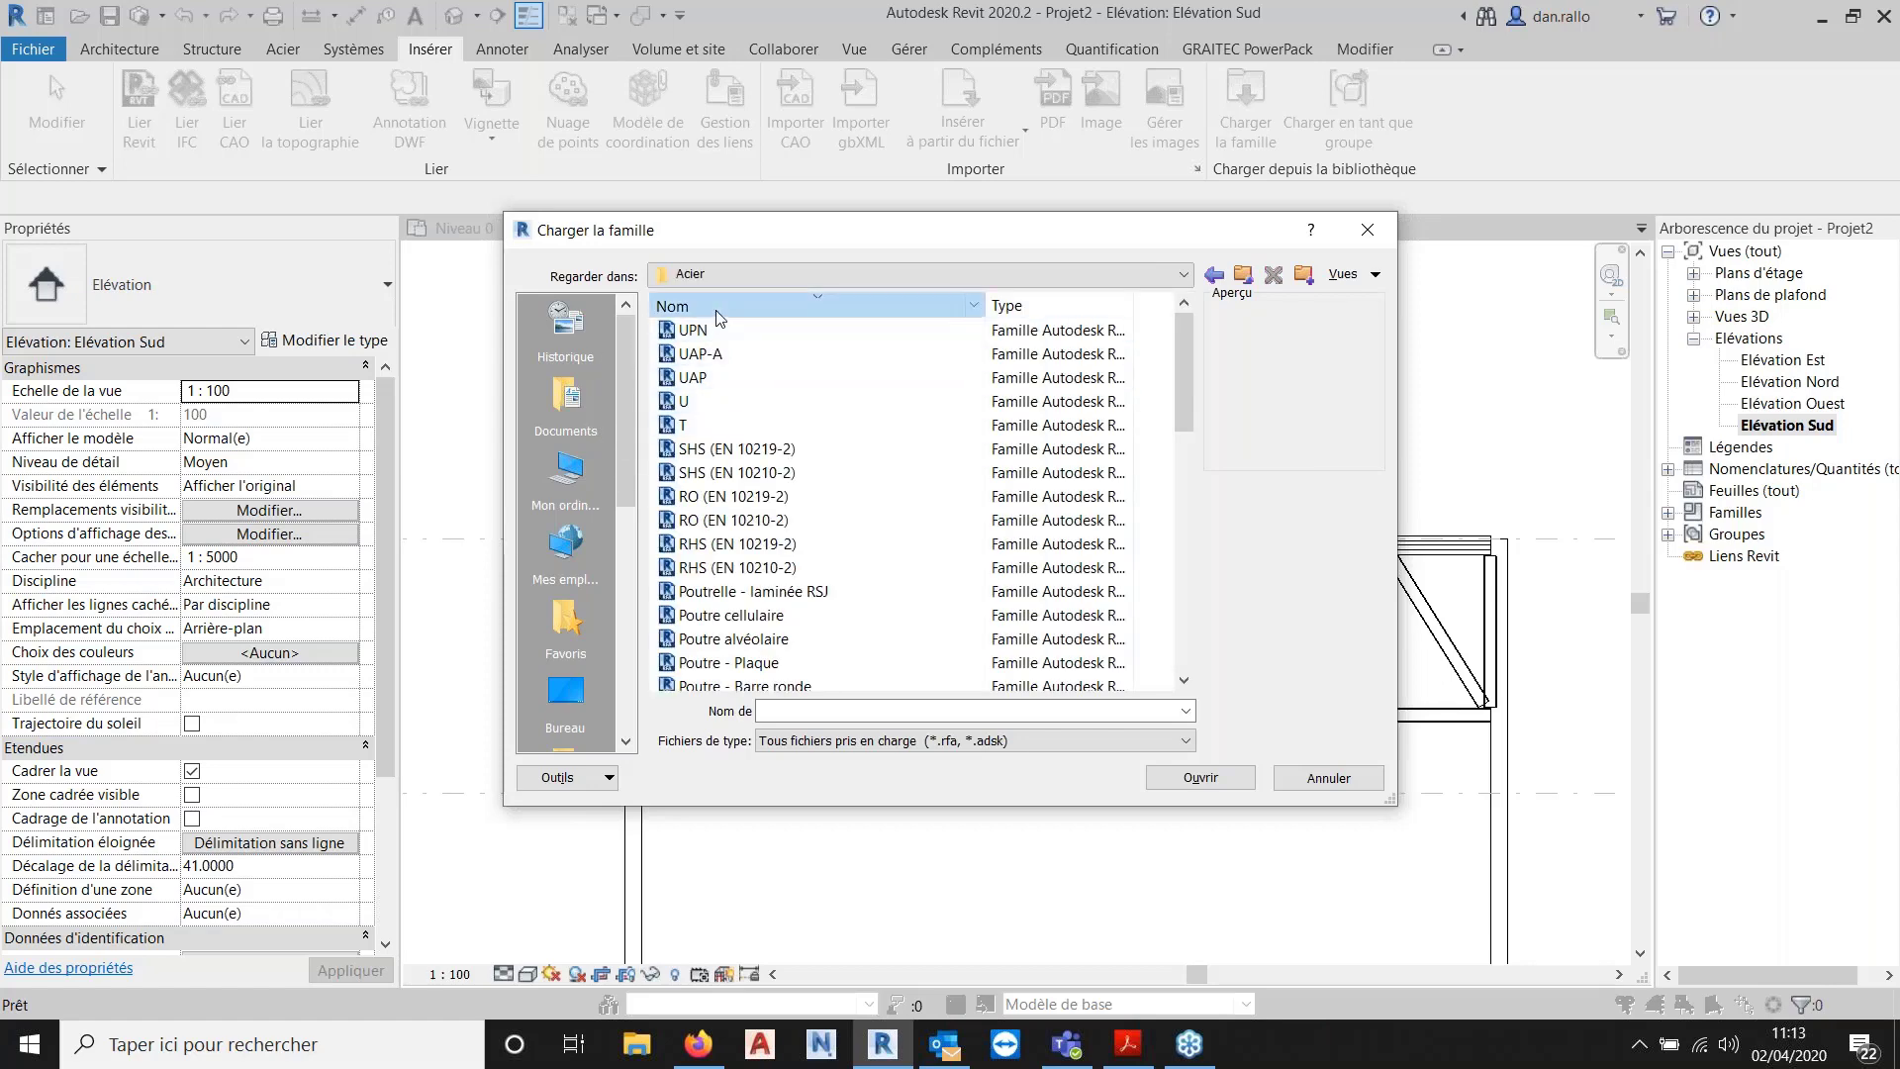
left_click(737, 332)
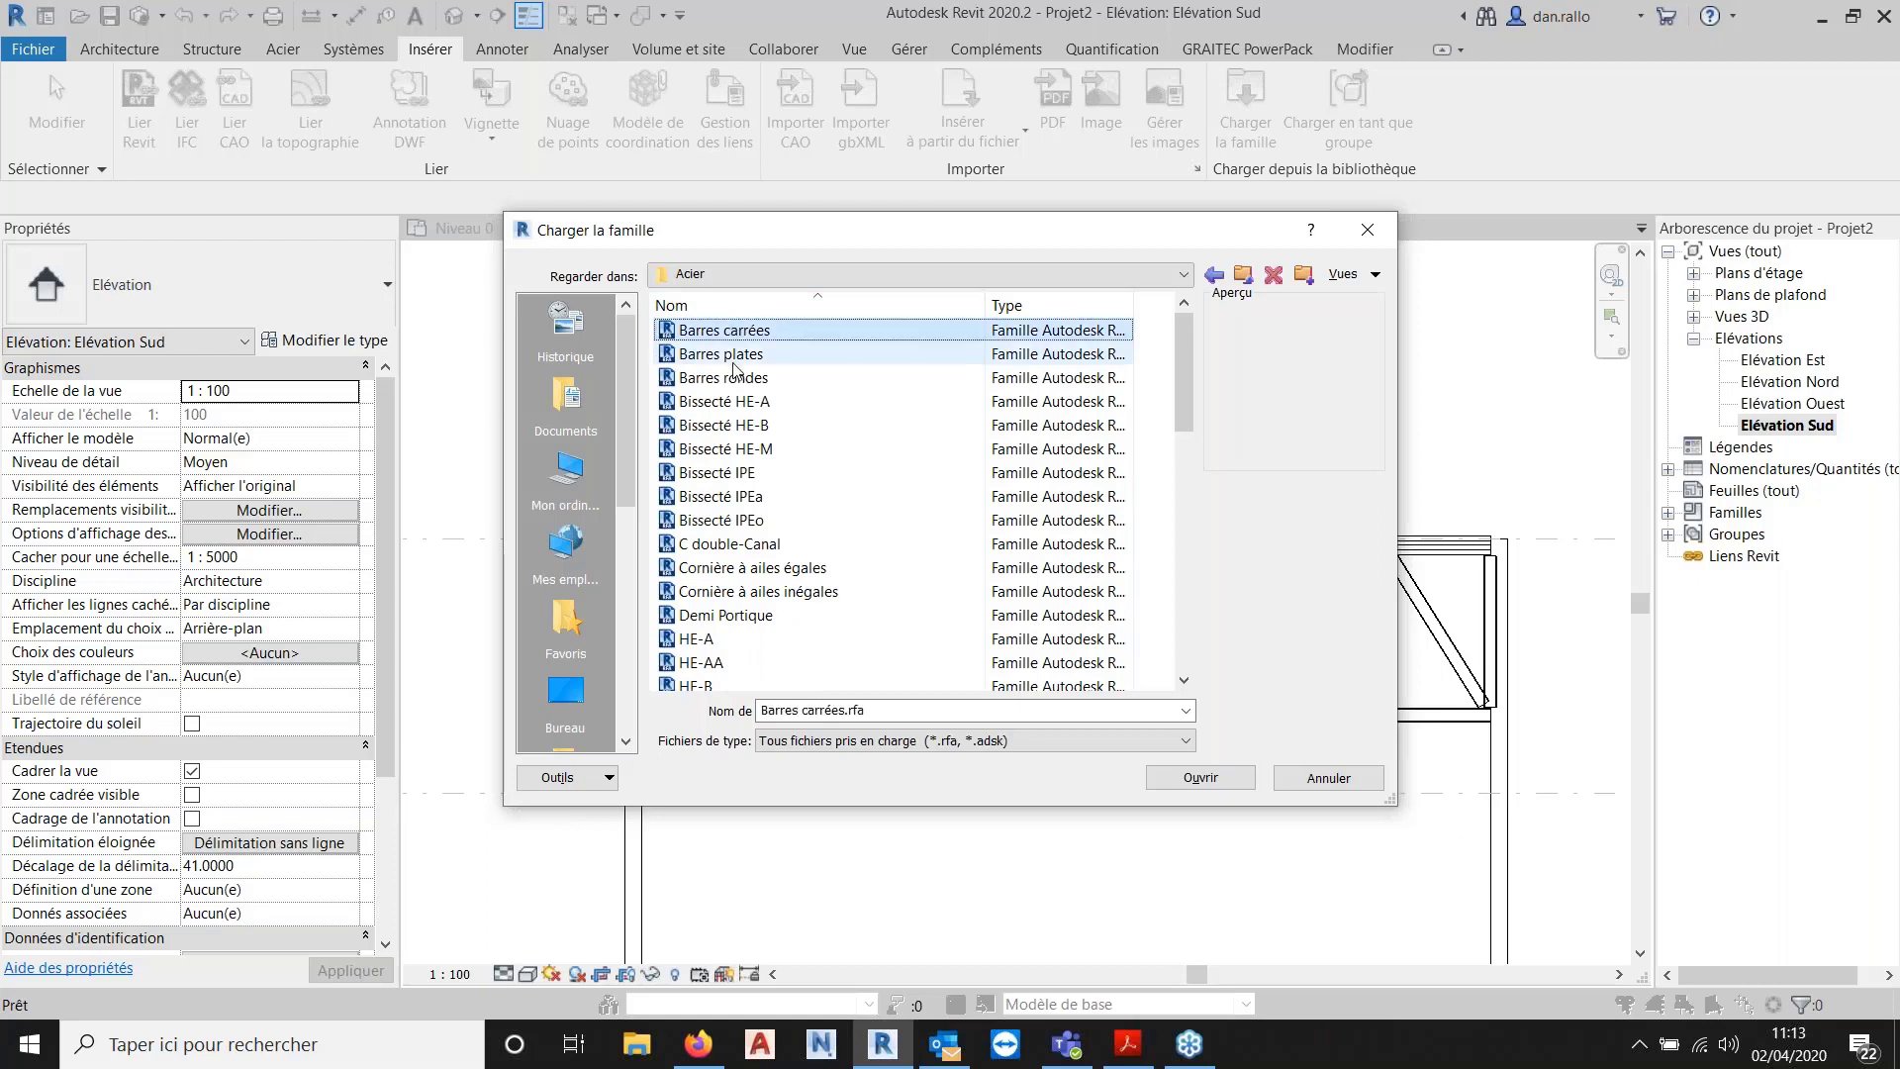
left_click(732, 355)
left_click(730, 402)
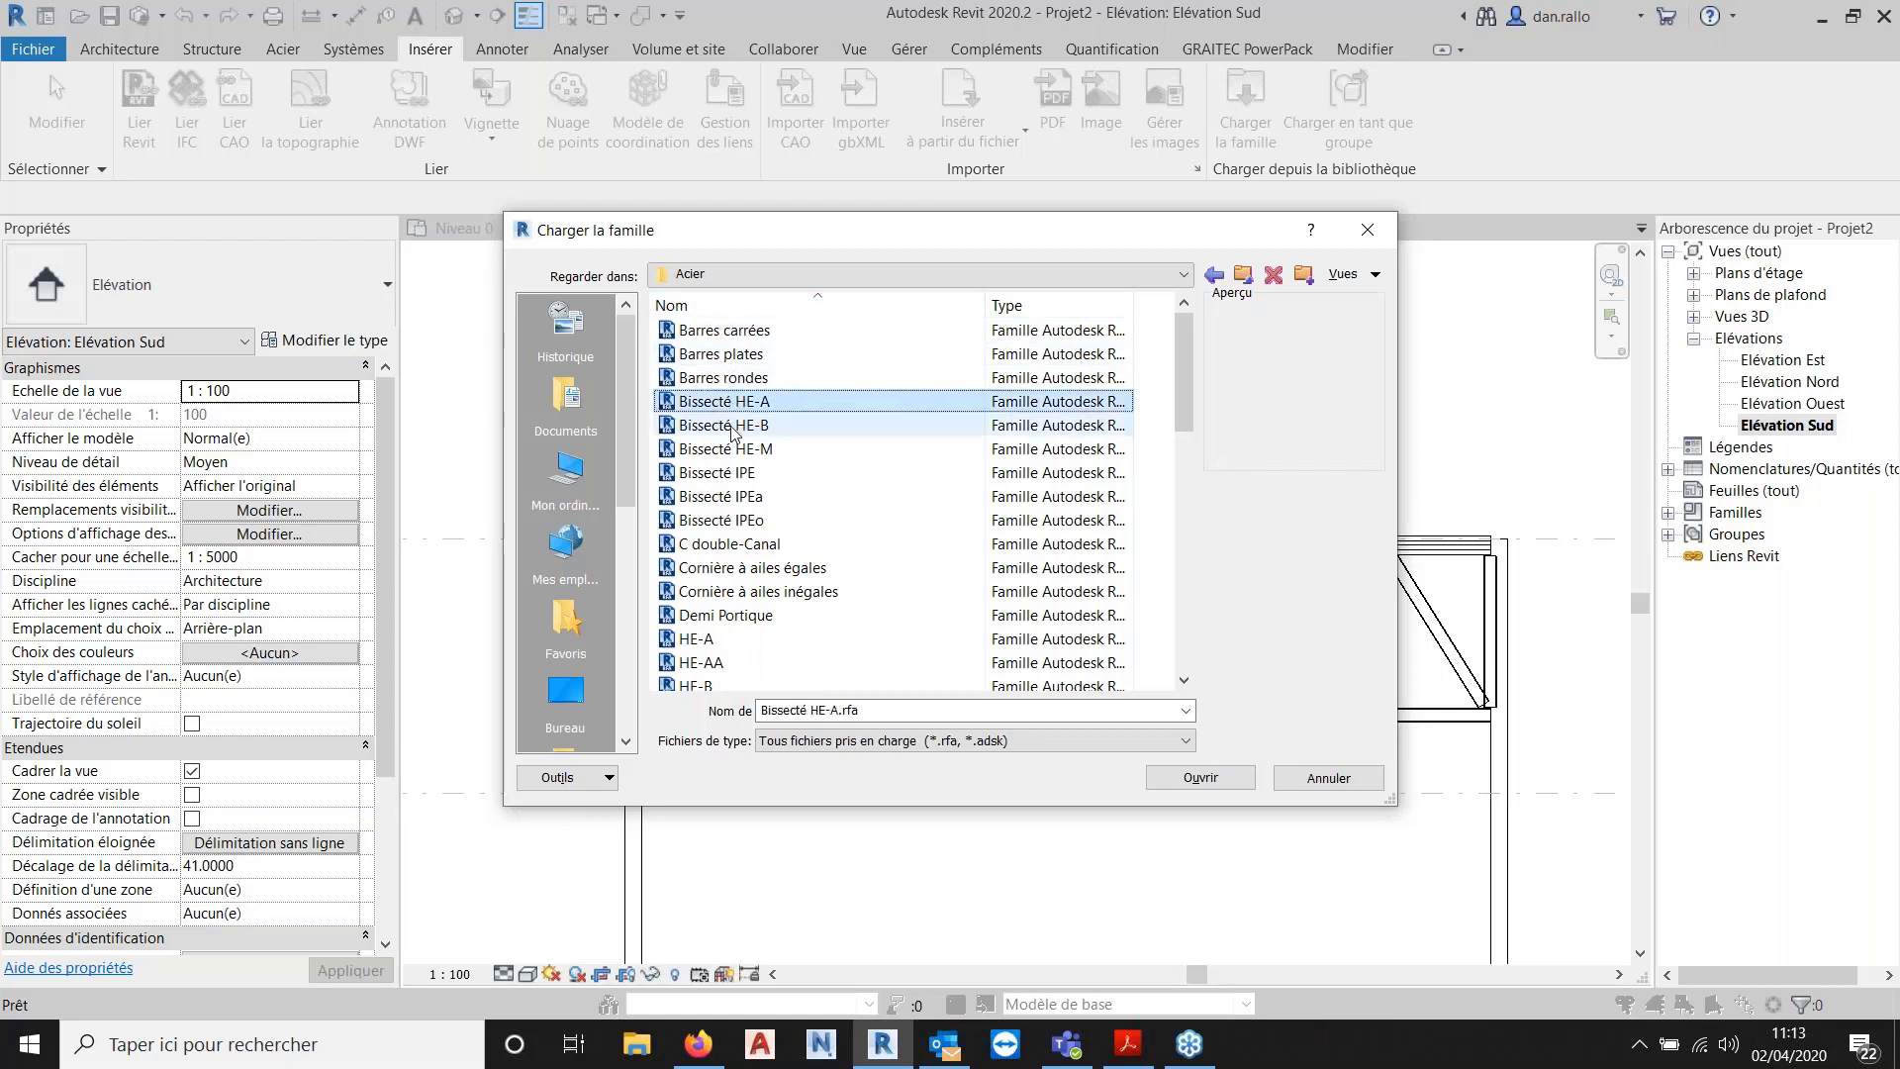
left_click(732, 449)
left_click(738, 497)
left_click(737, 519)
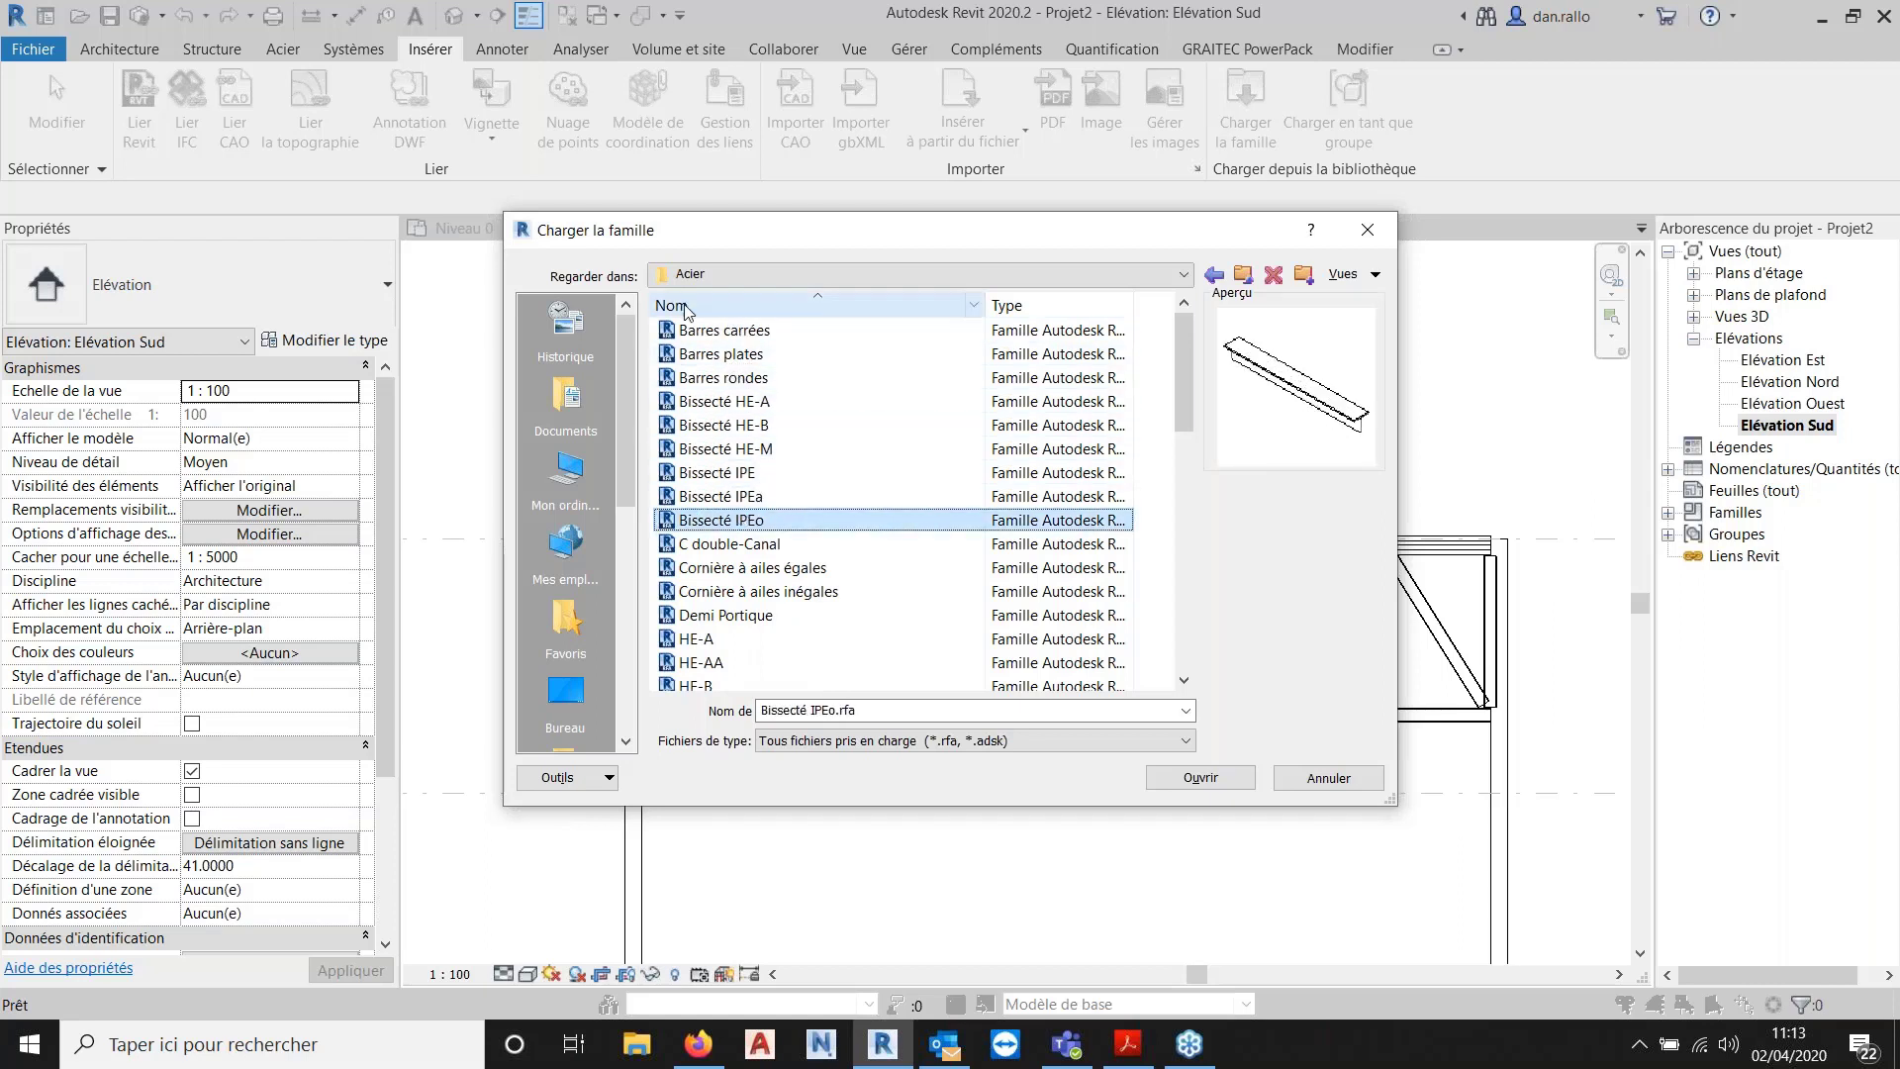
left_click(738, 306)
scroll(821, 461, "up", 1)
scroll(821, 461, "down", 2)
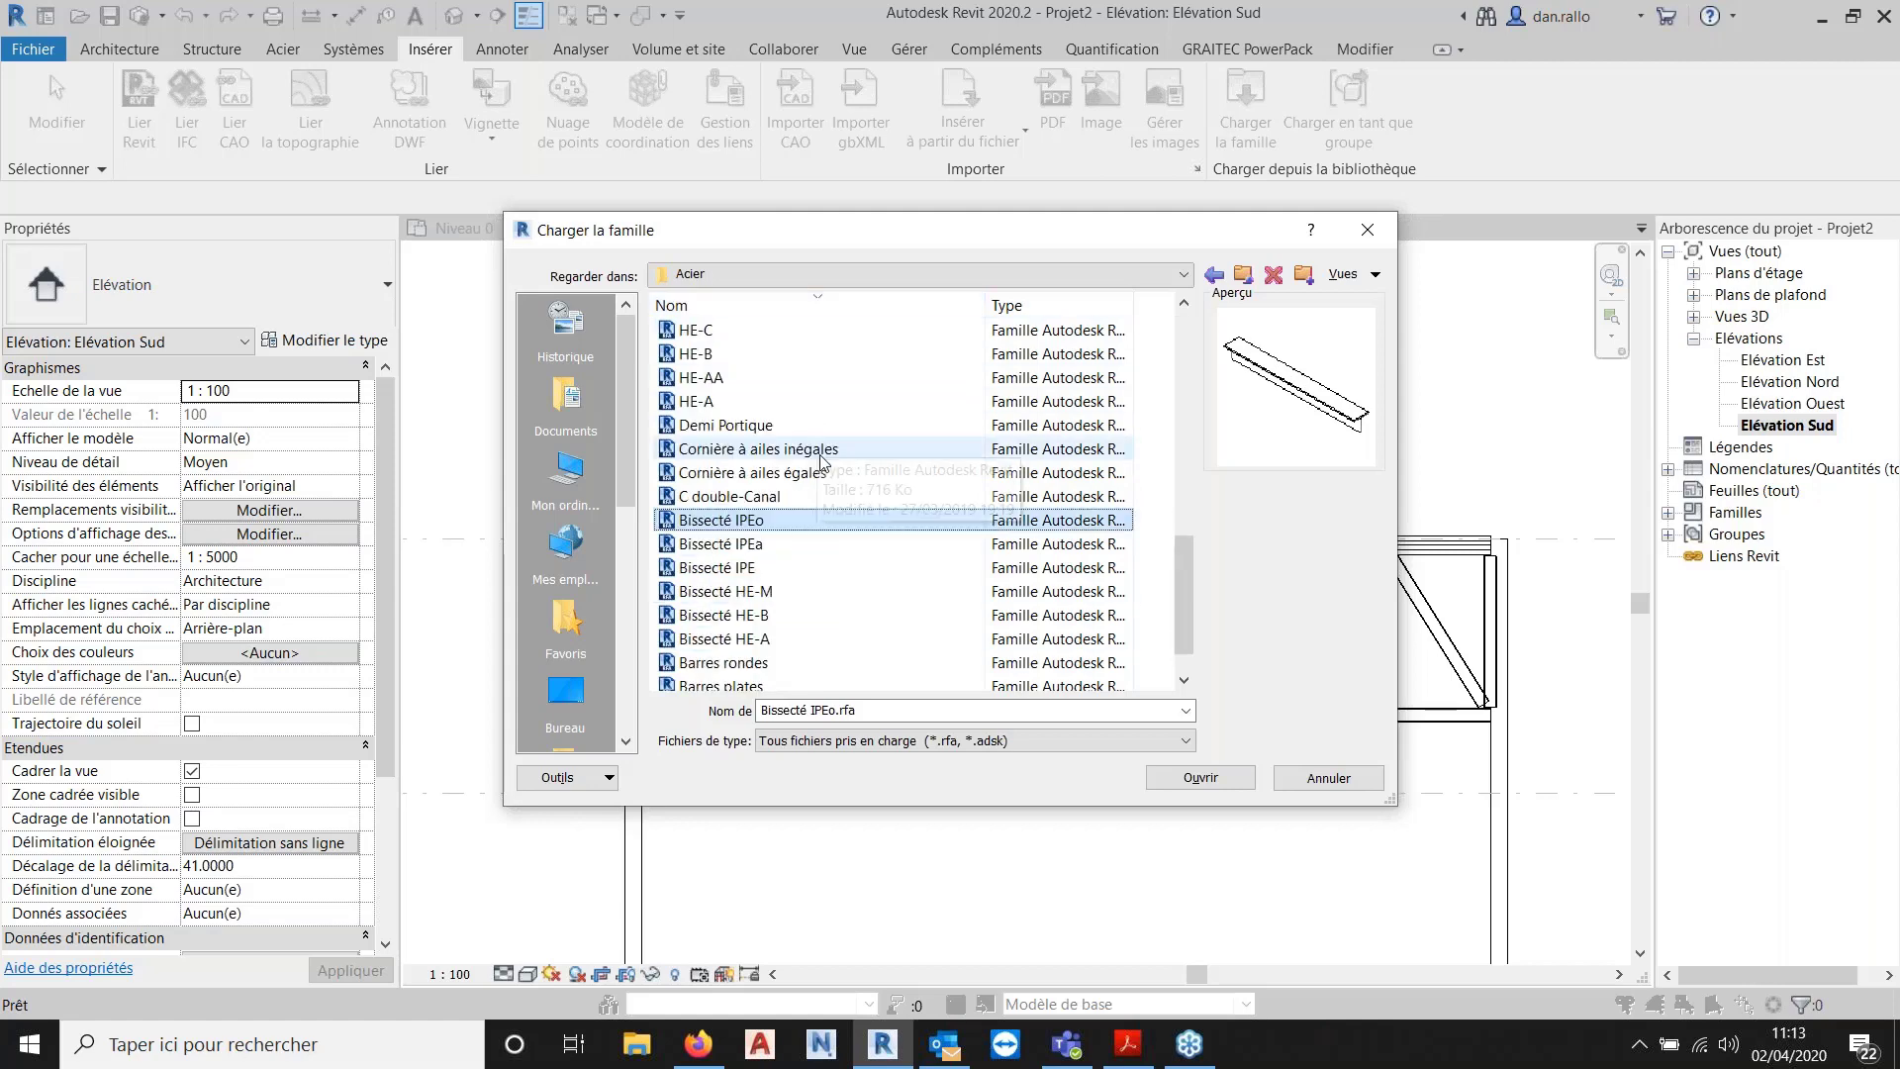
Reopen the Acier folder through Ossature and open the SHS (EN 10210-2) family for loading.
left_click(752, 274)
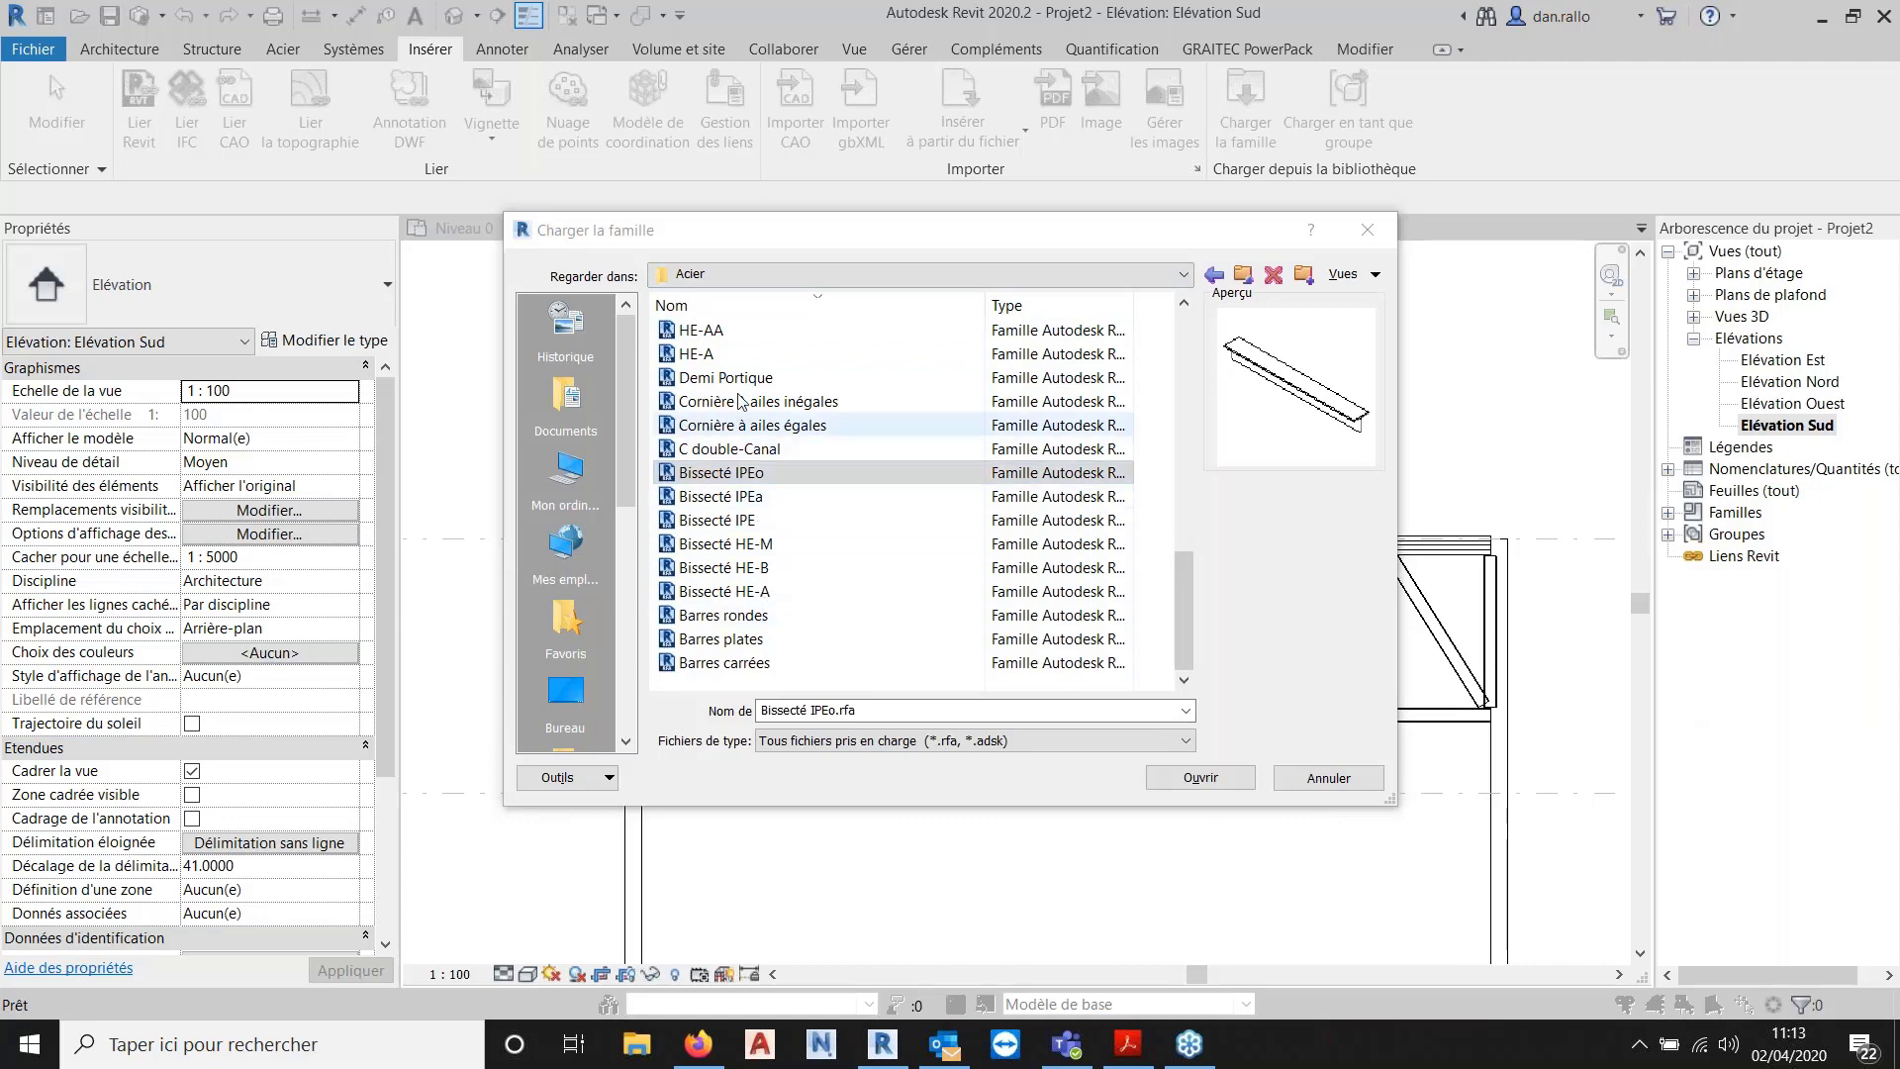
left_click(753, 275)
left_click(894, 424)
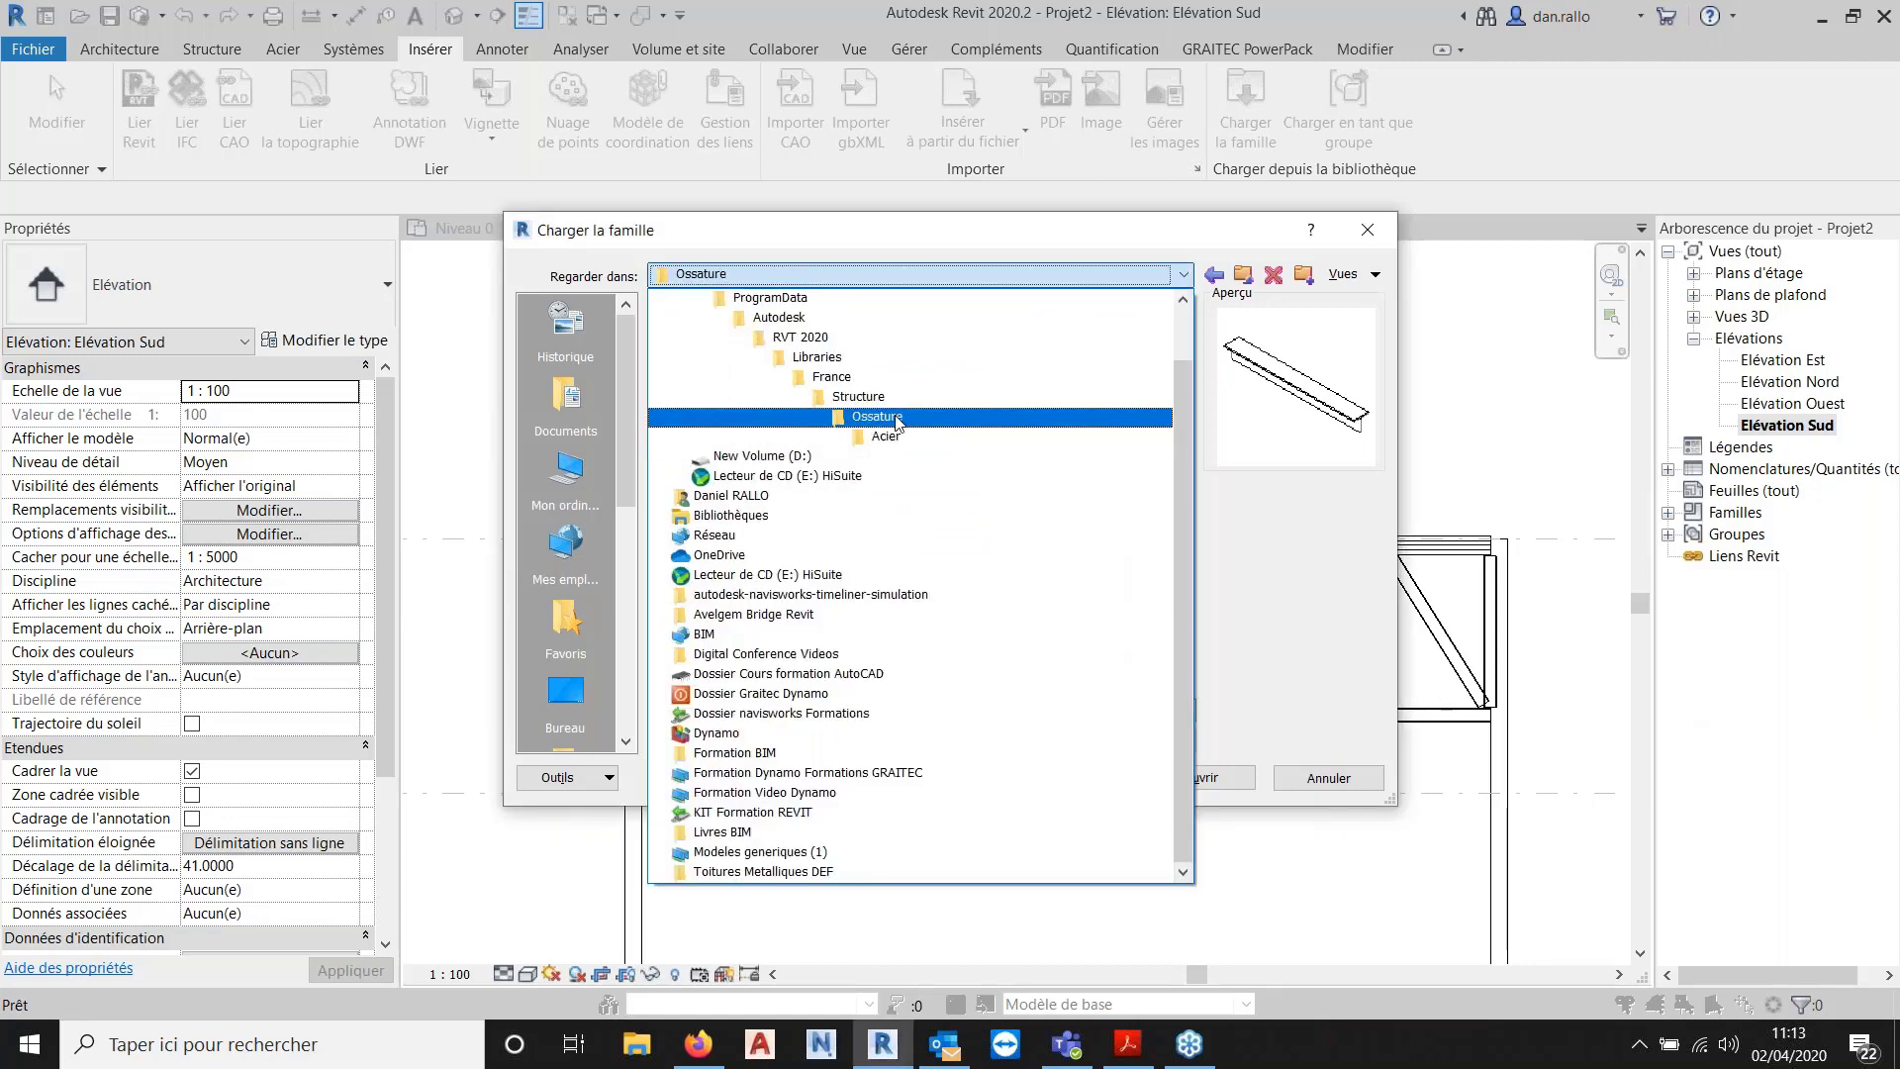
double_click(696, 400)
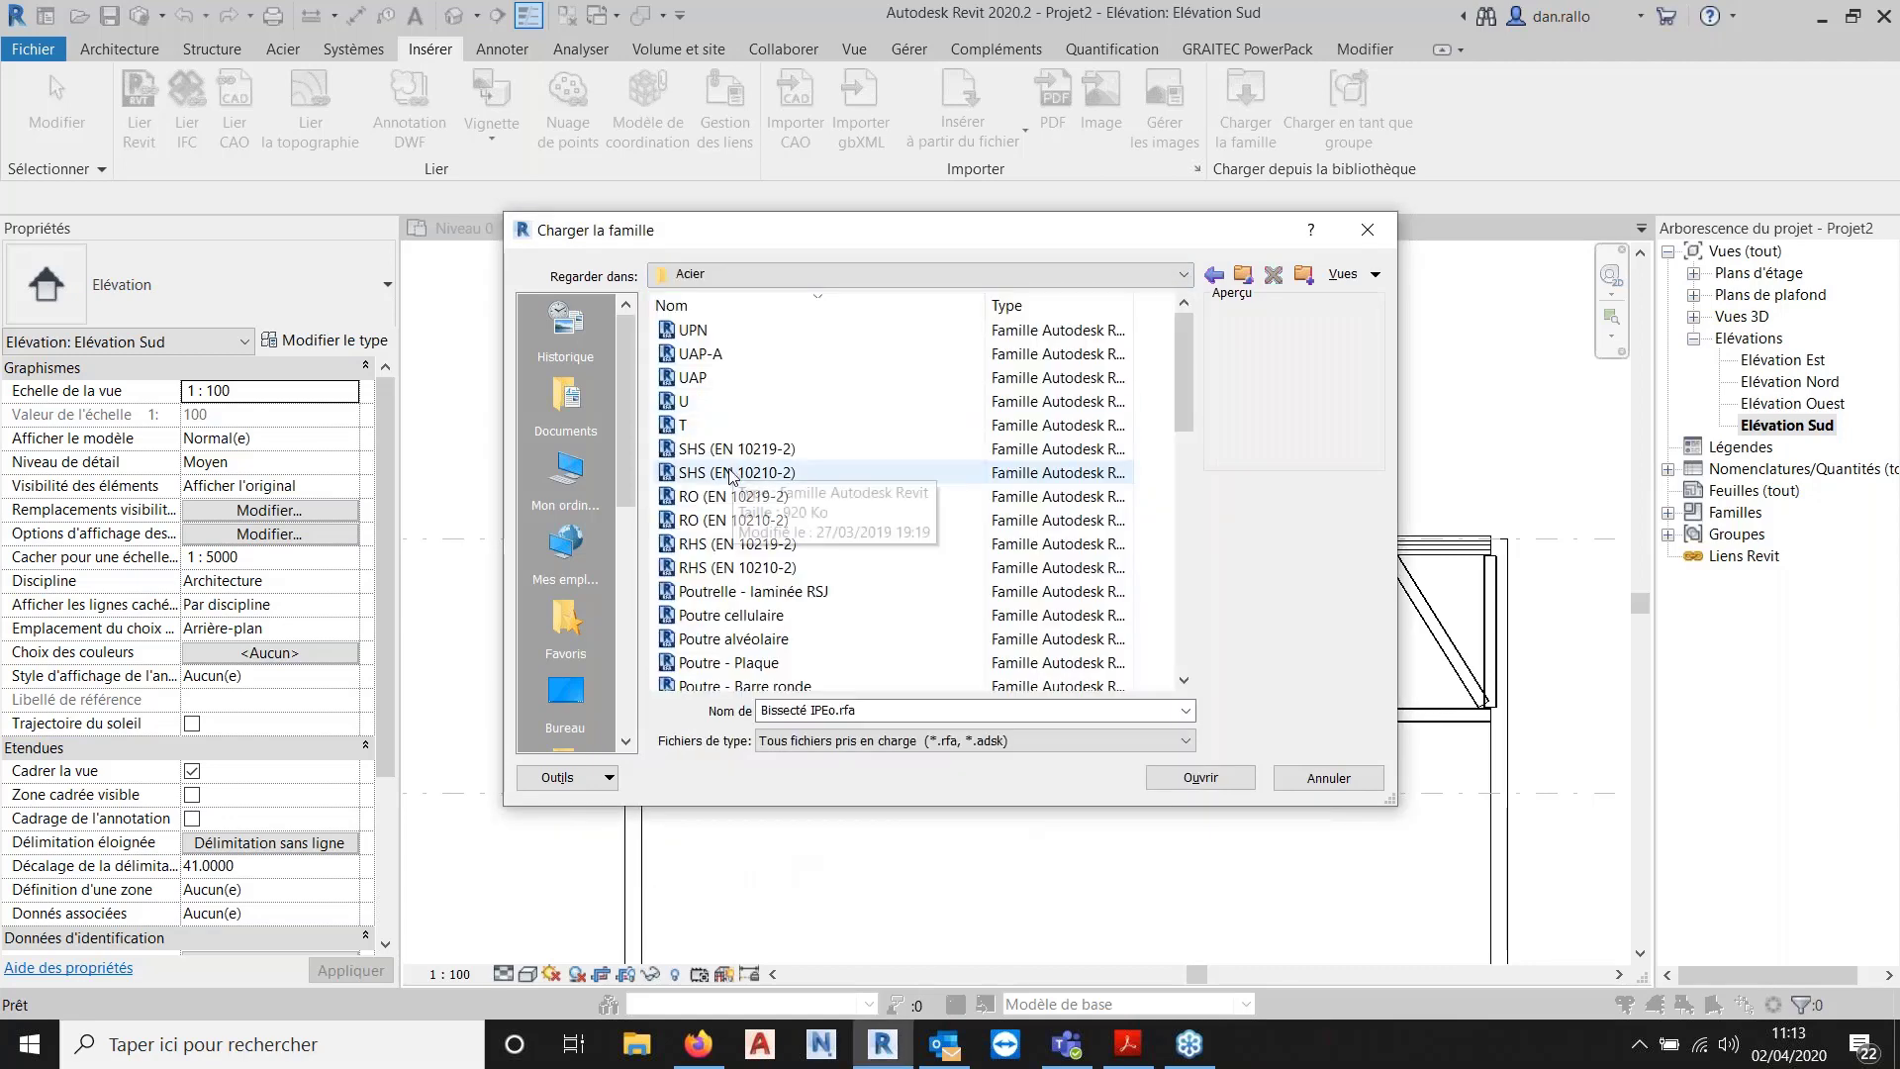
left_click(730, 474)
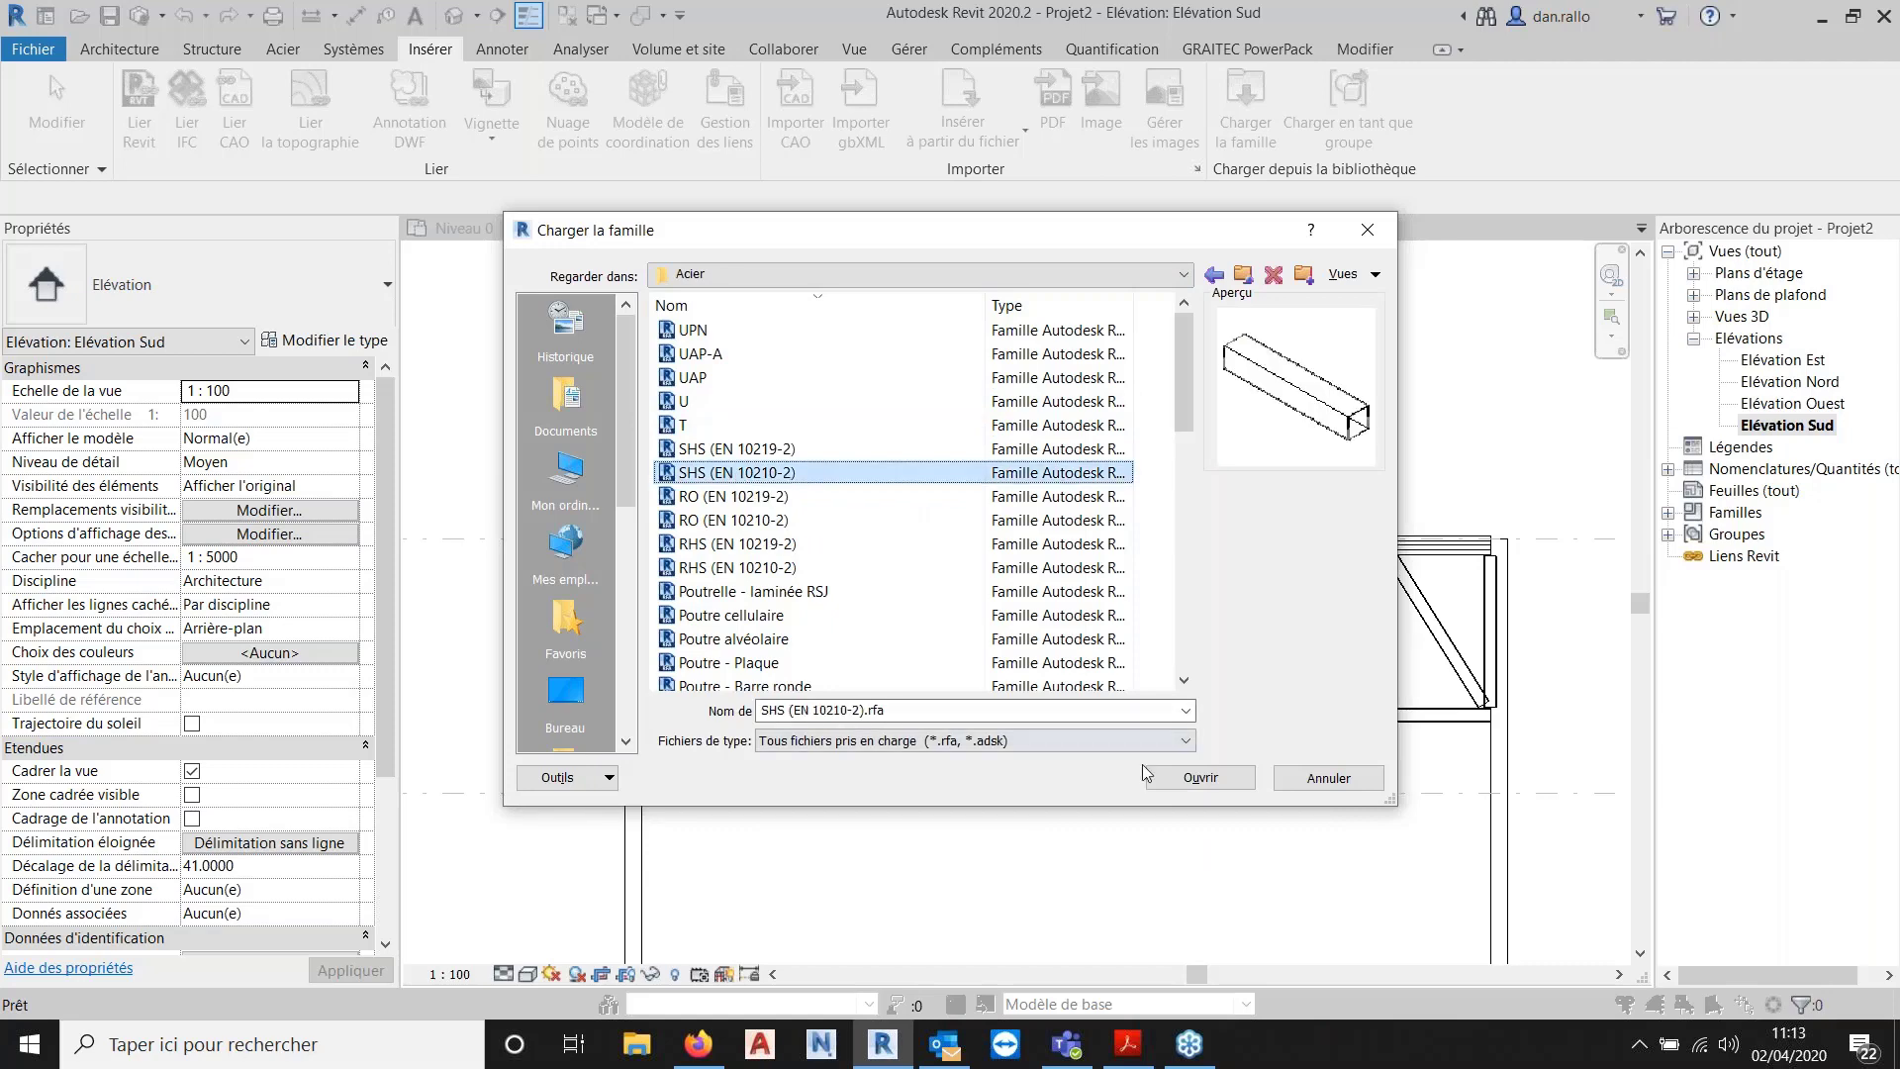
left_click(1198, 778)
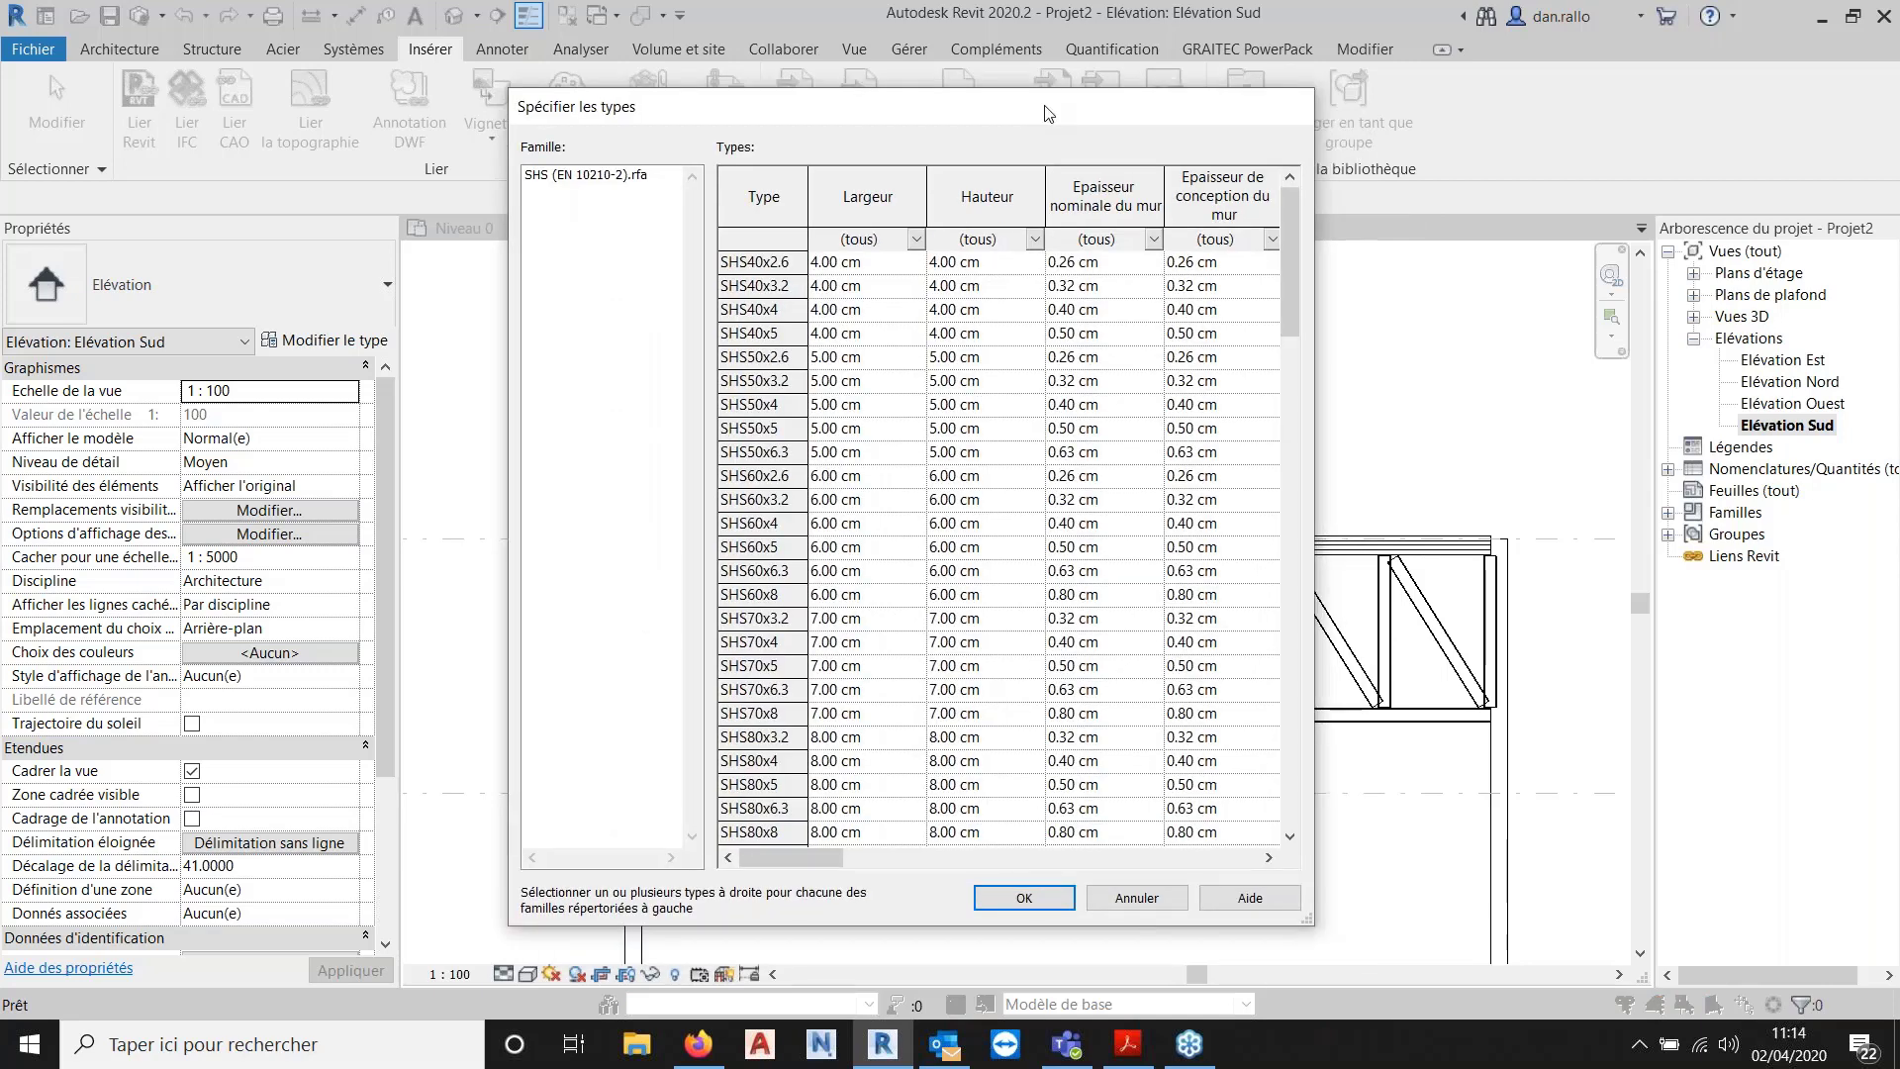
Load the SHS50x4 type of the SHS (EN 10210-2) family into the project.
scroll(1352, 449, "down", 5)
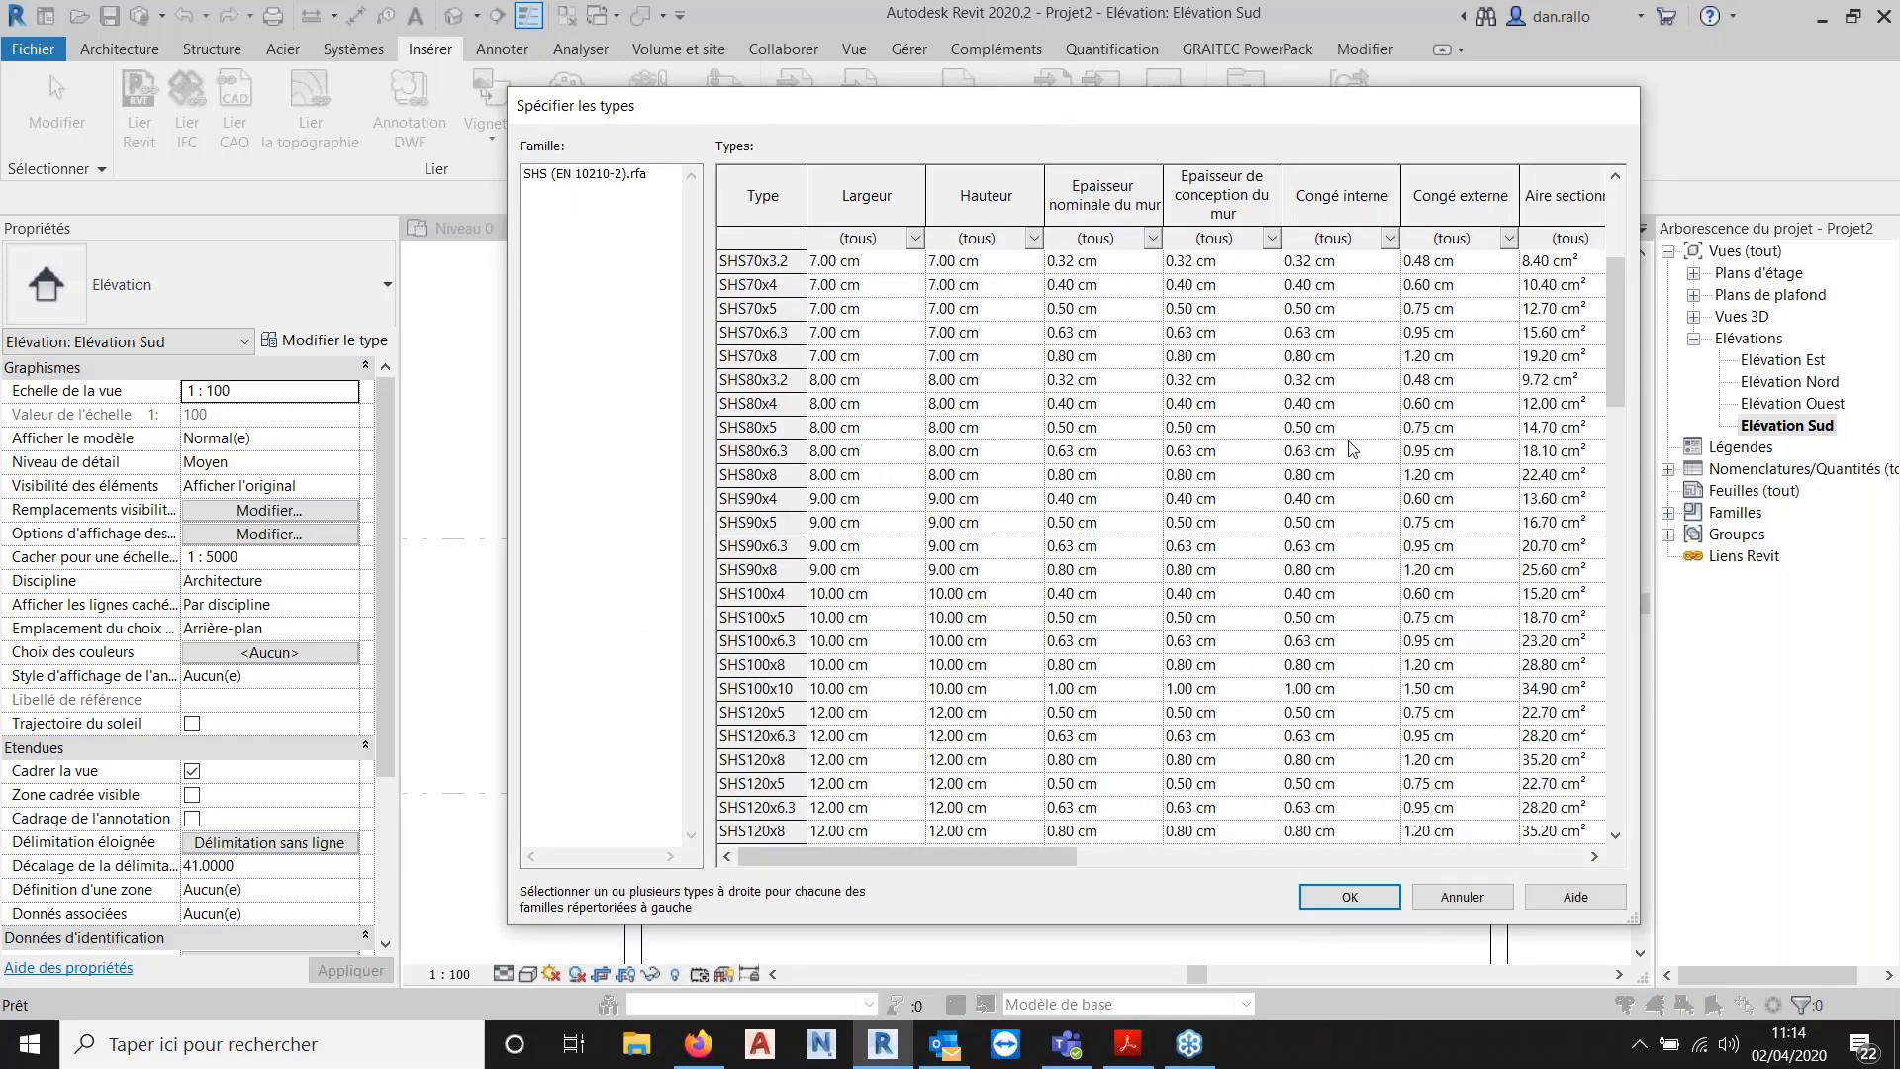
scroll(1250, 468, "down", 1)
scroll(747, 331, "up", 6)
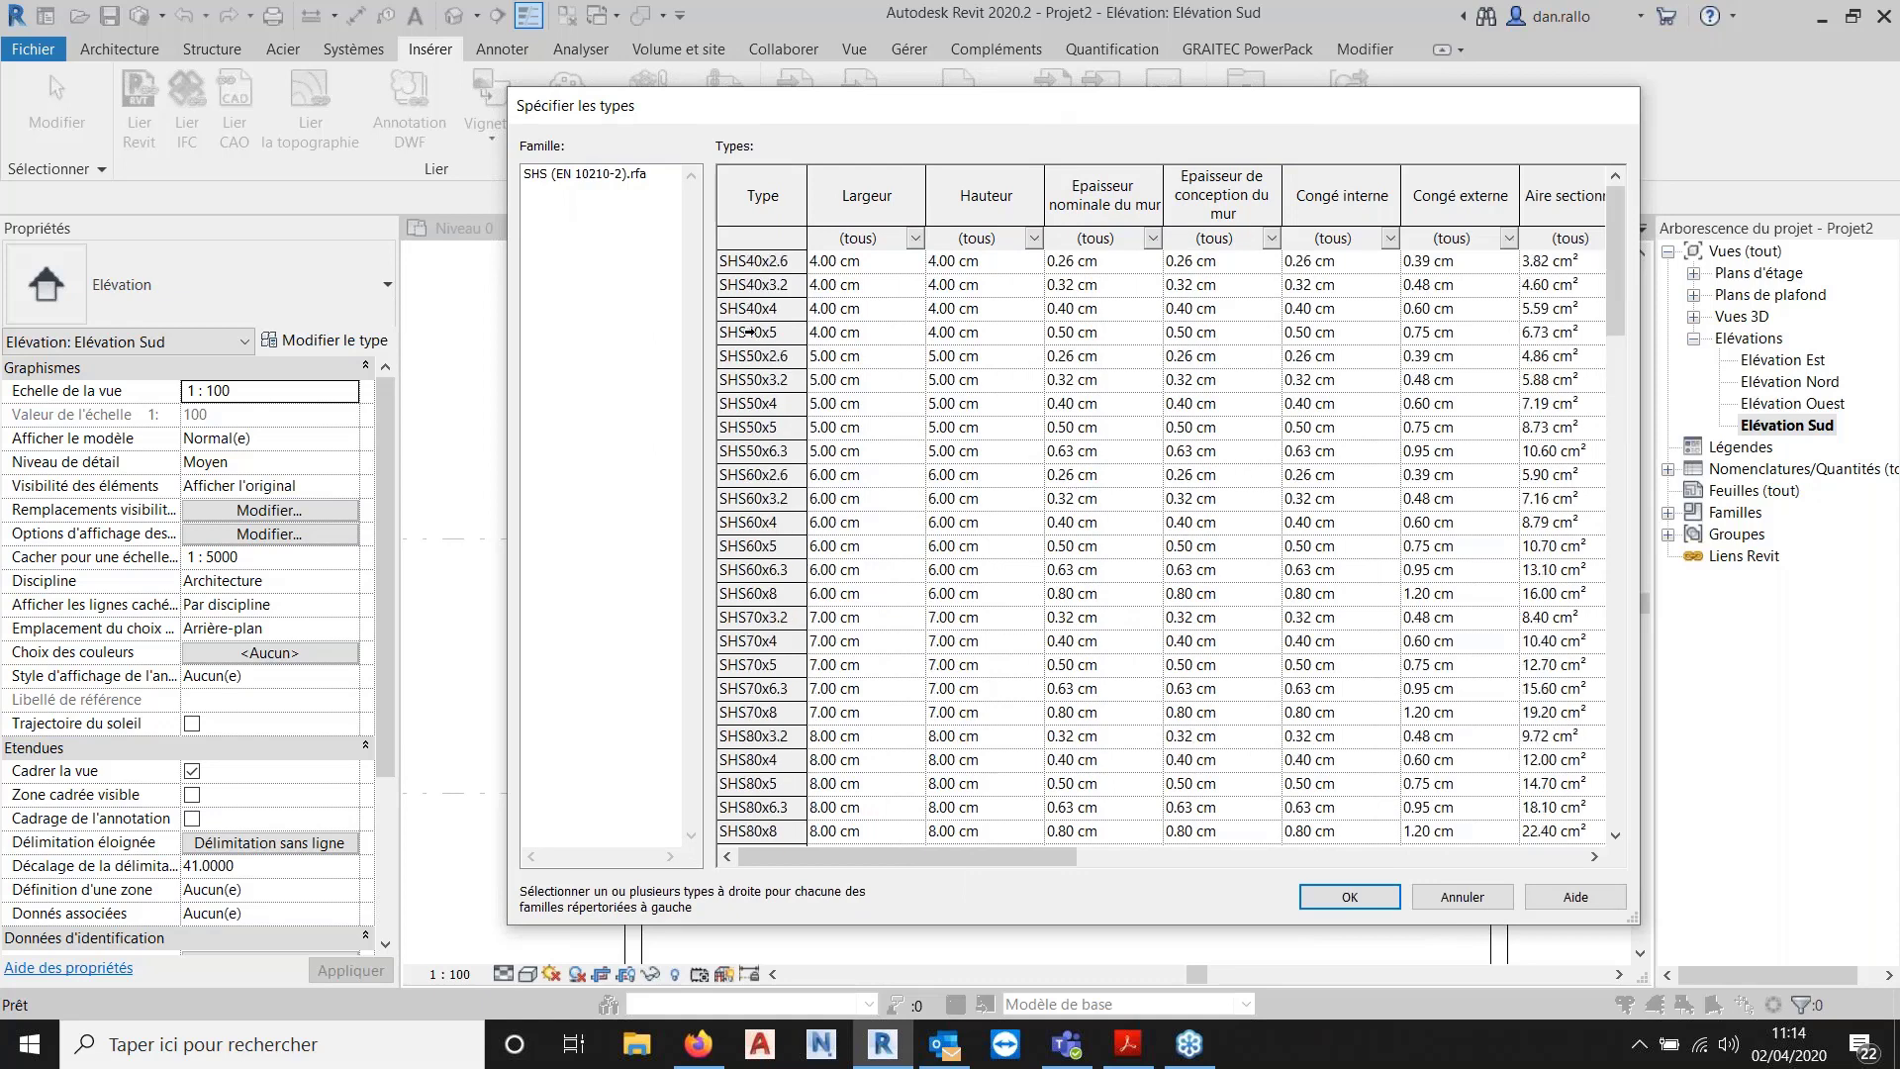
left_click(745, 406)
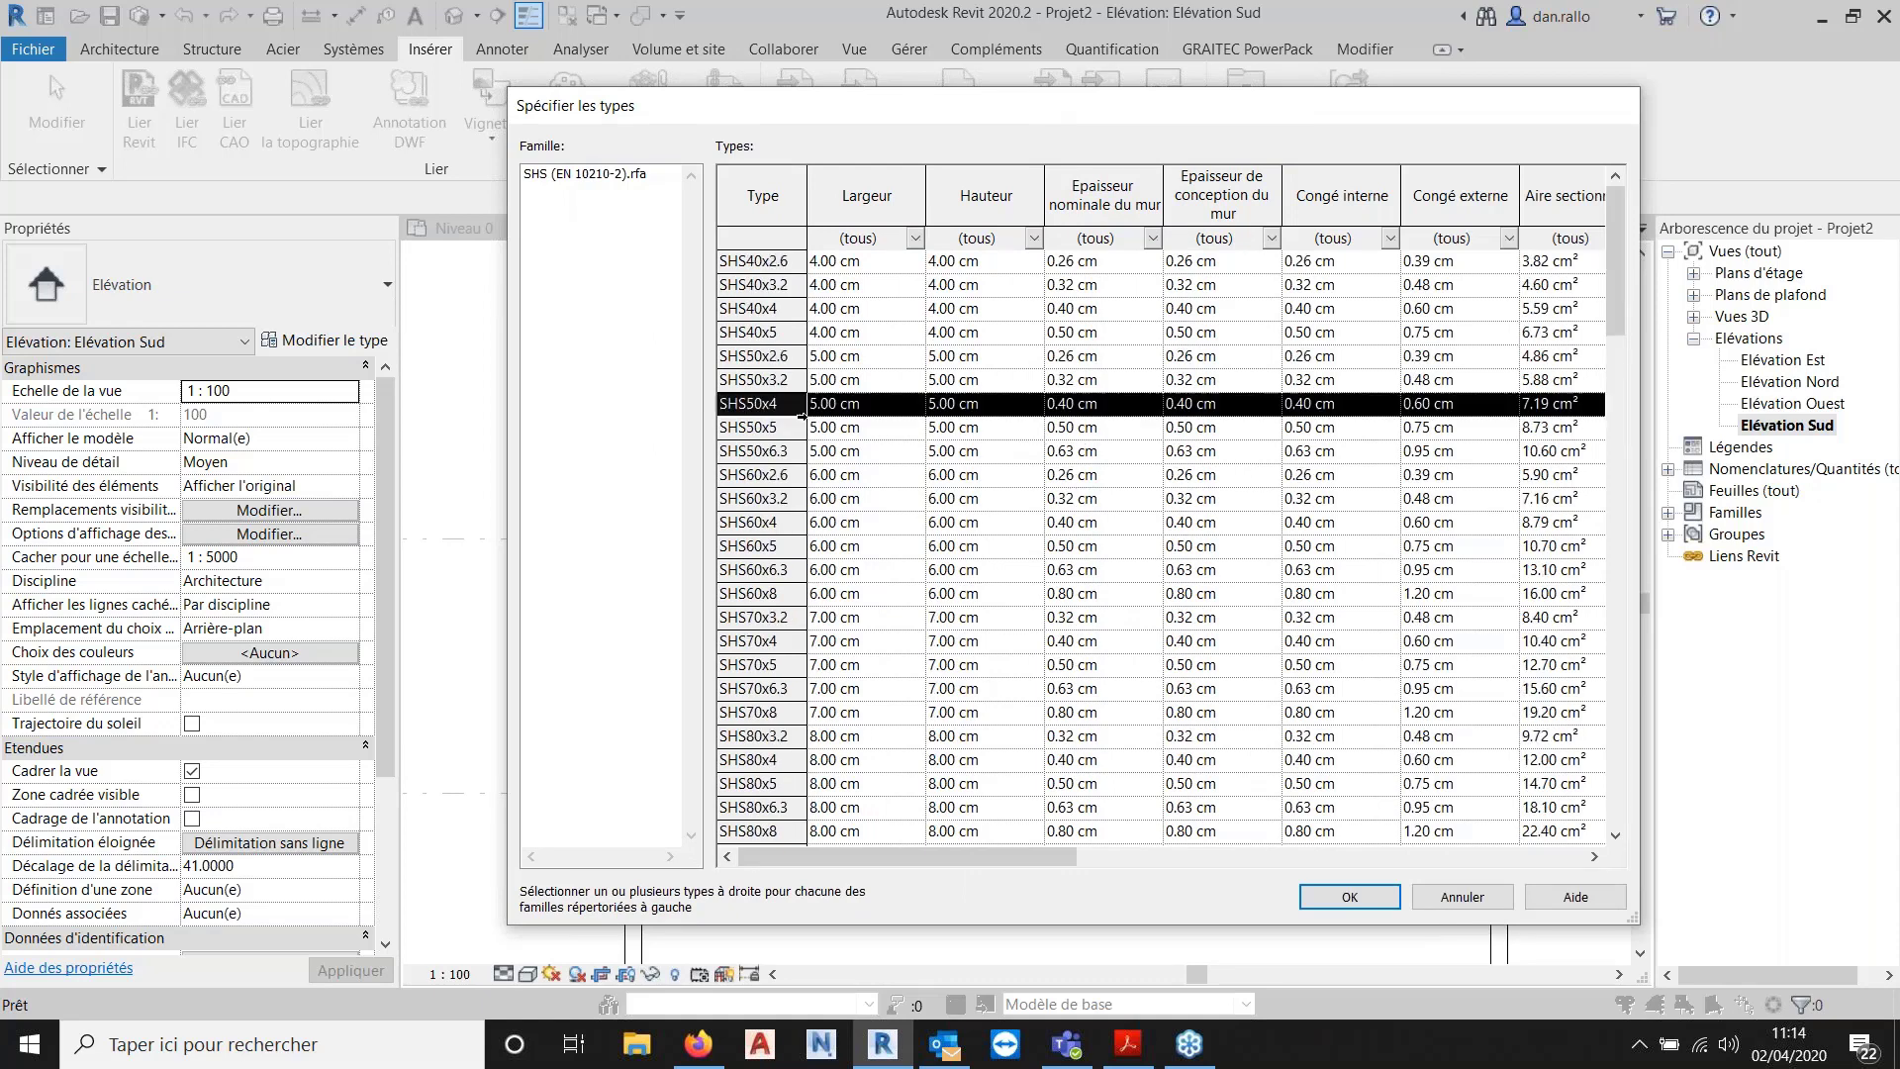
left_click(1351, 897)
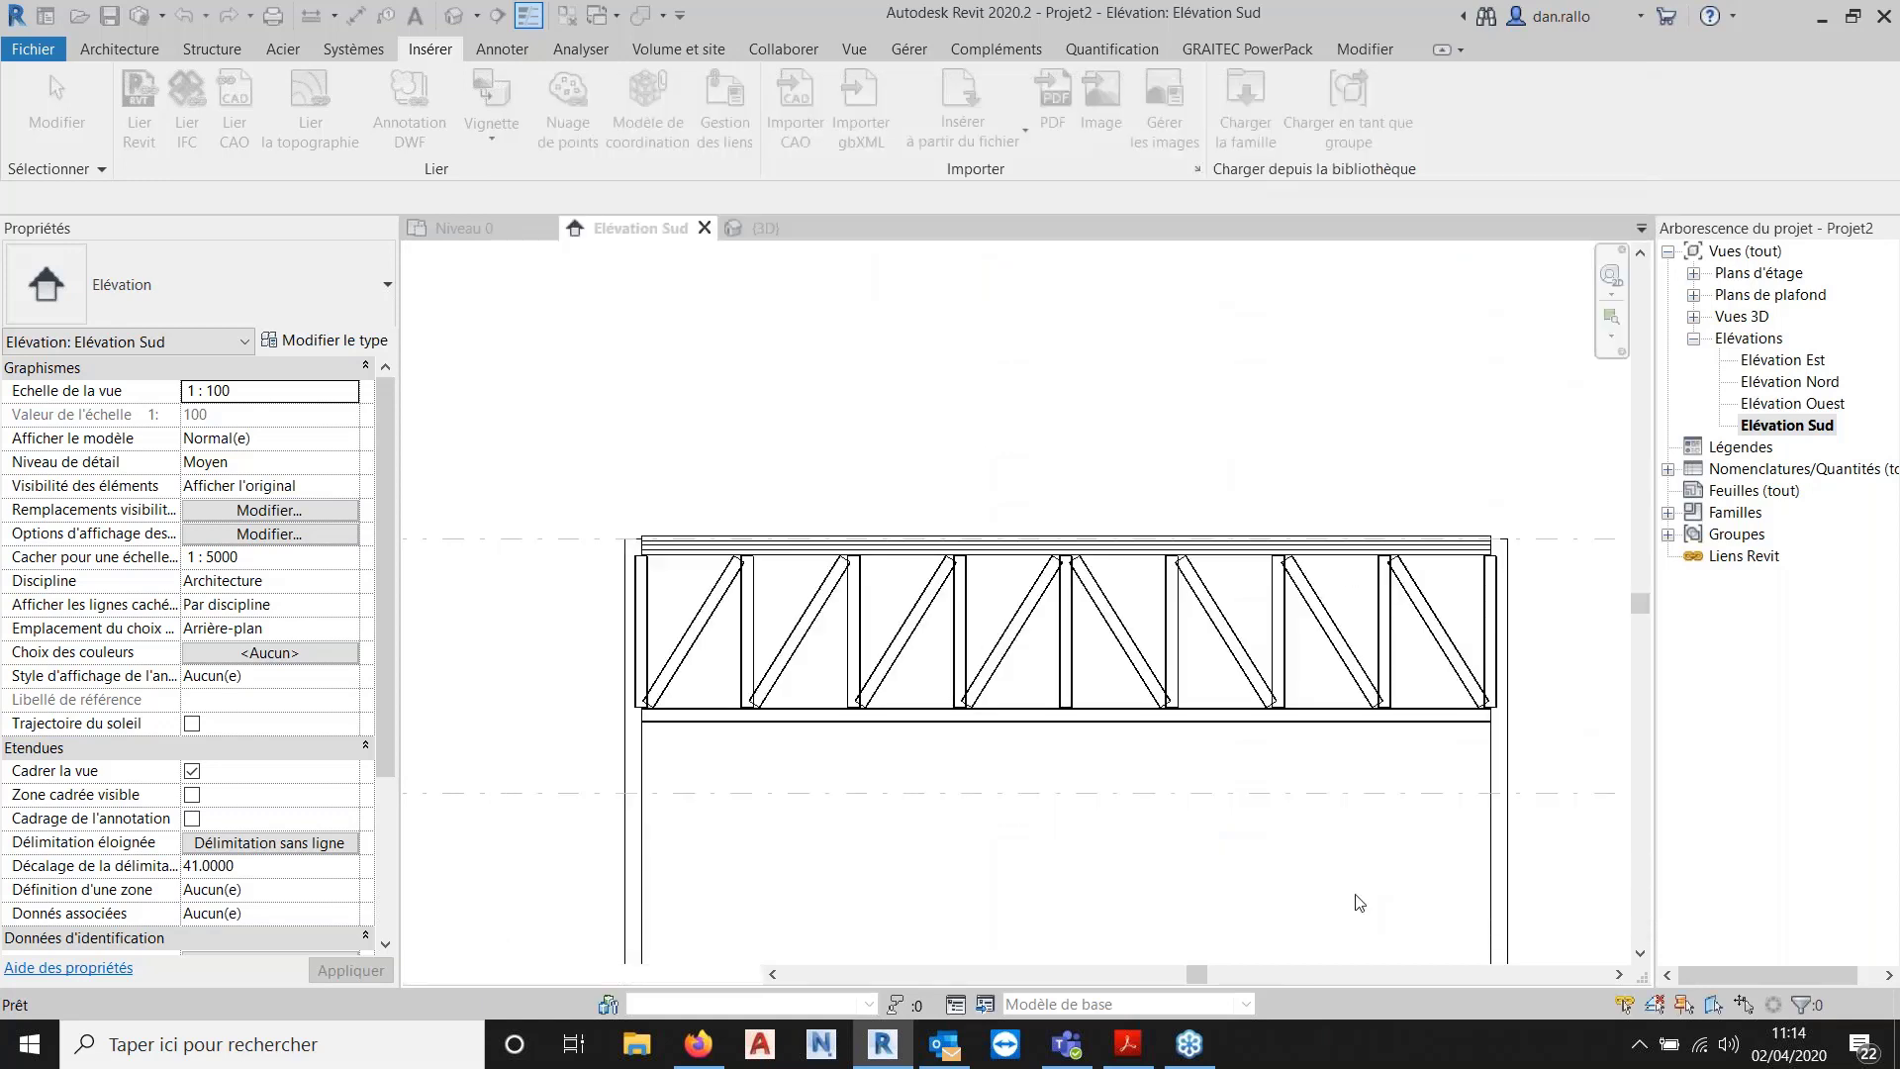
Set the truss type's Type d'ossature for the Membrures supérieures to SHS (EN 10210-2):SHS50x4.
left_click(749, 544)
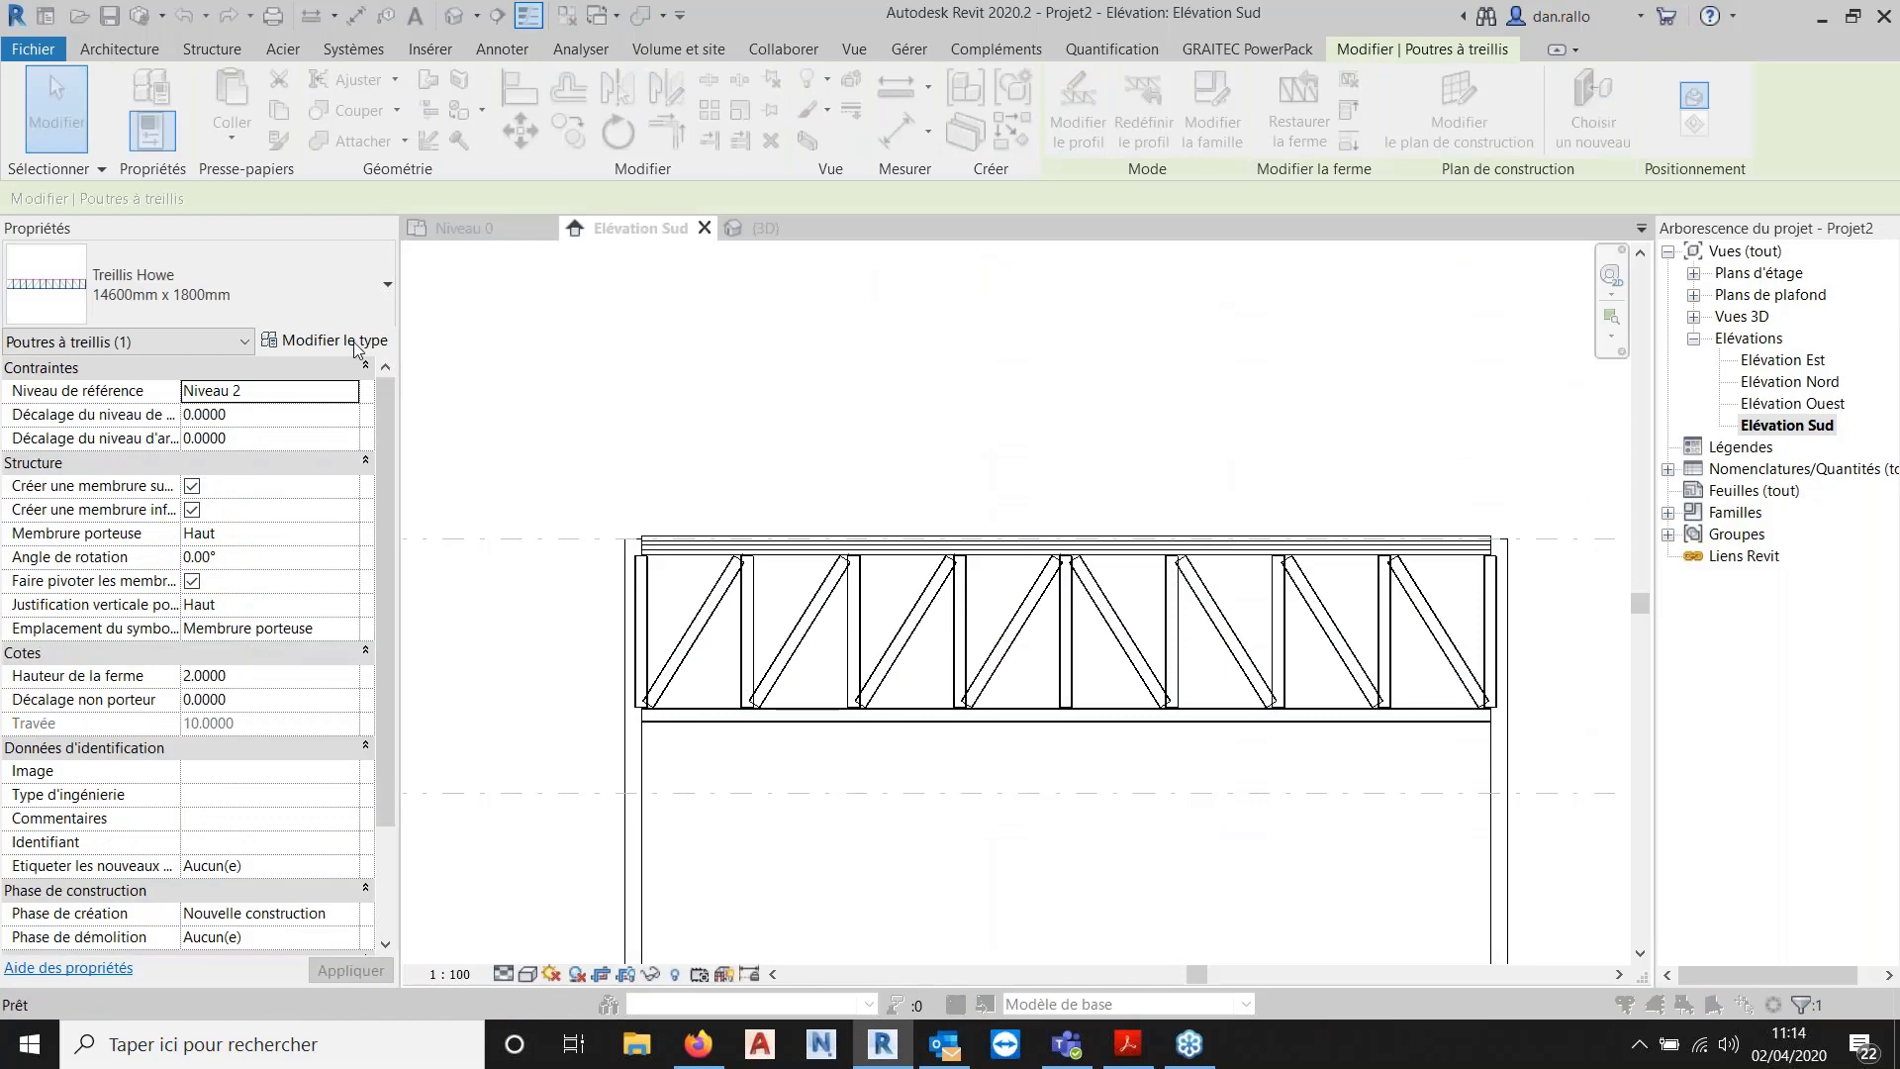
left_click(336, 340)
left_click(610, 326)
left_click(609, 324)
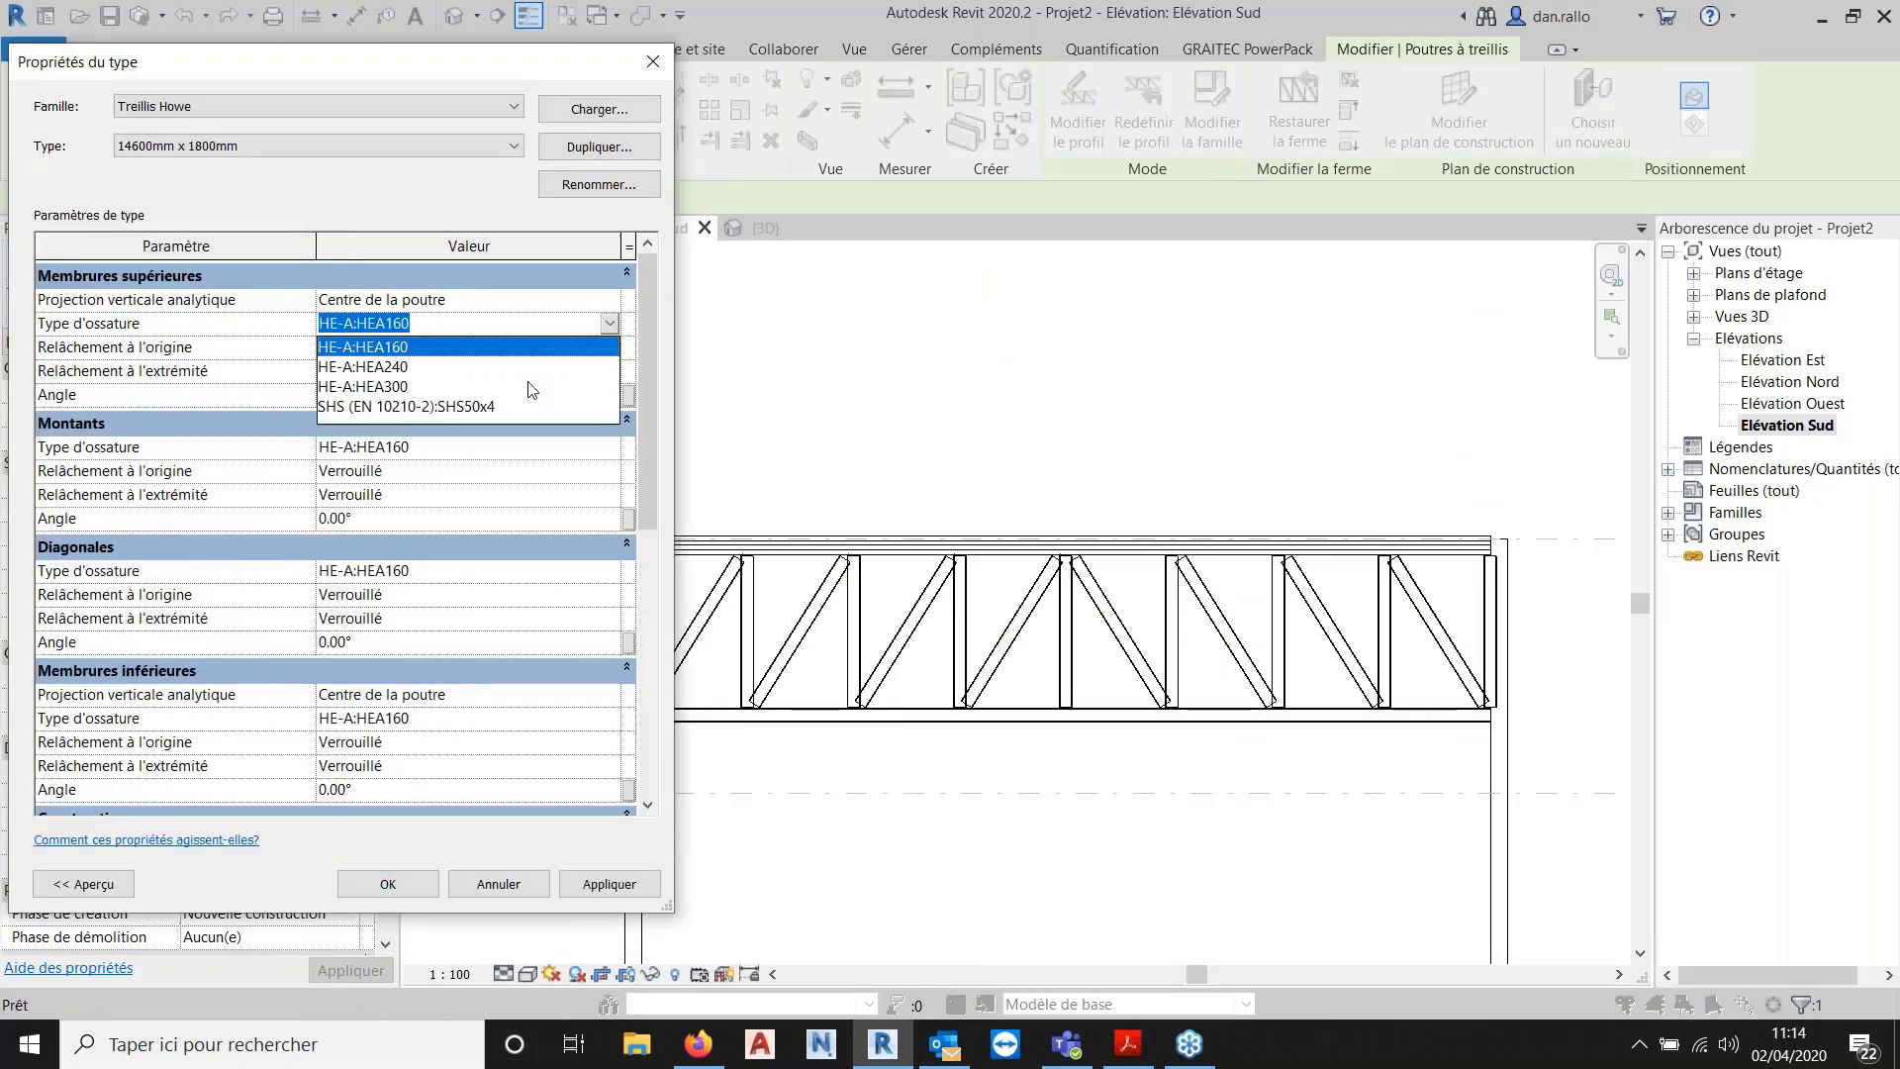
left_click(480, 410)
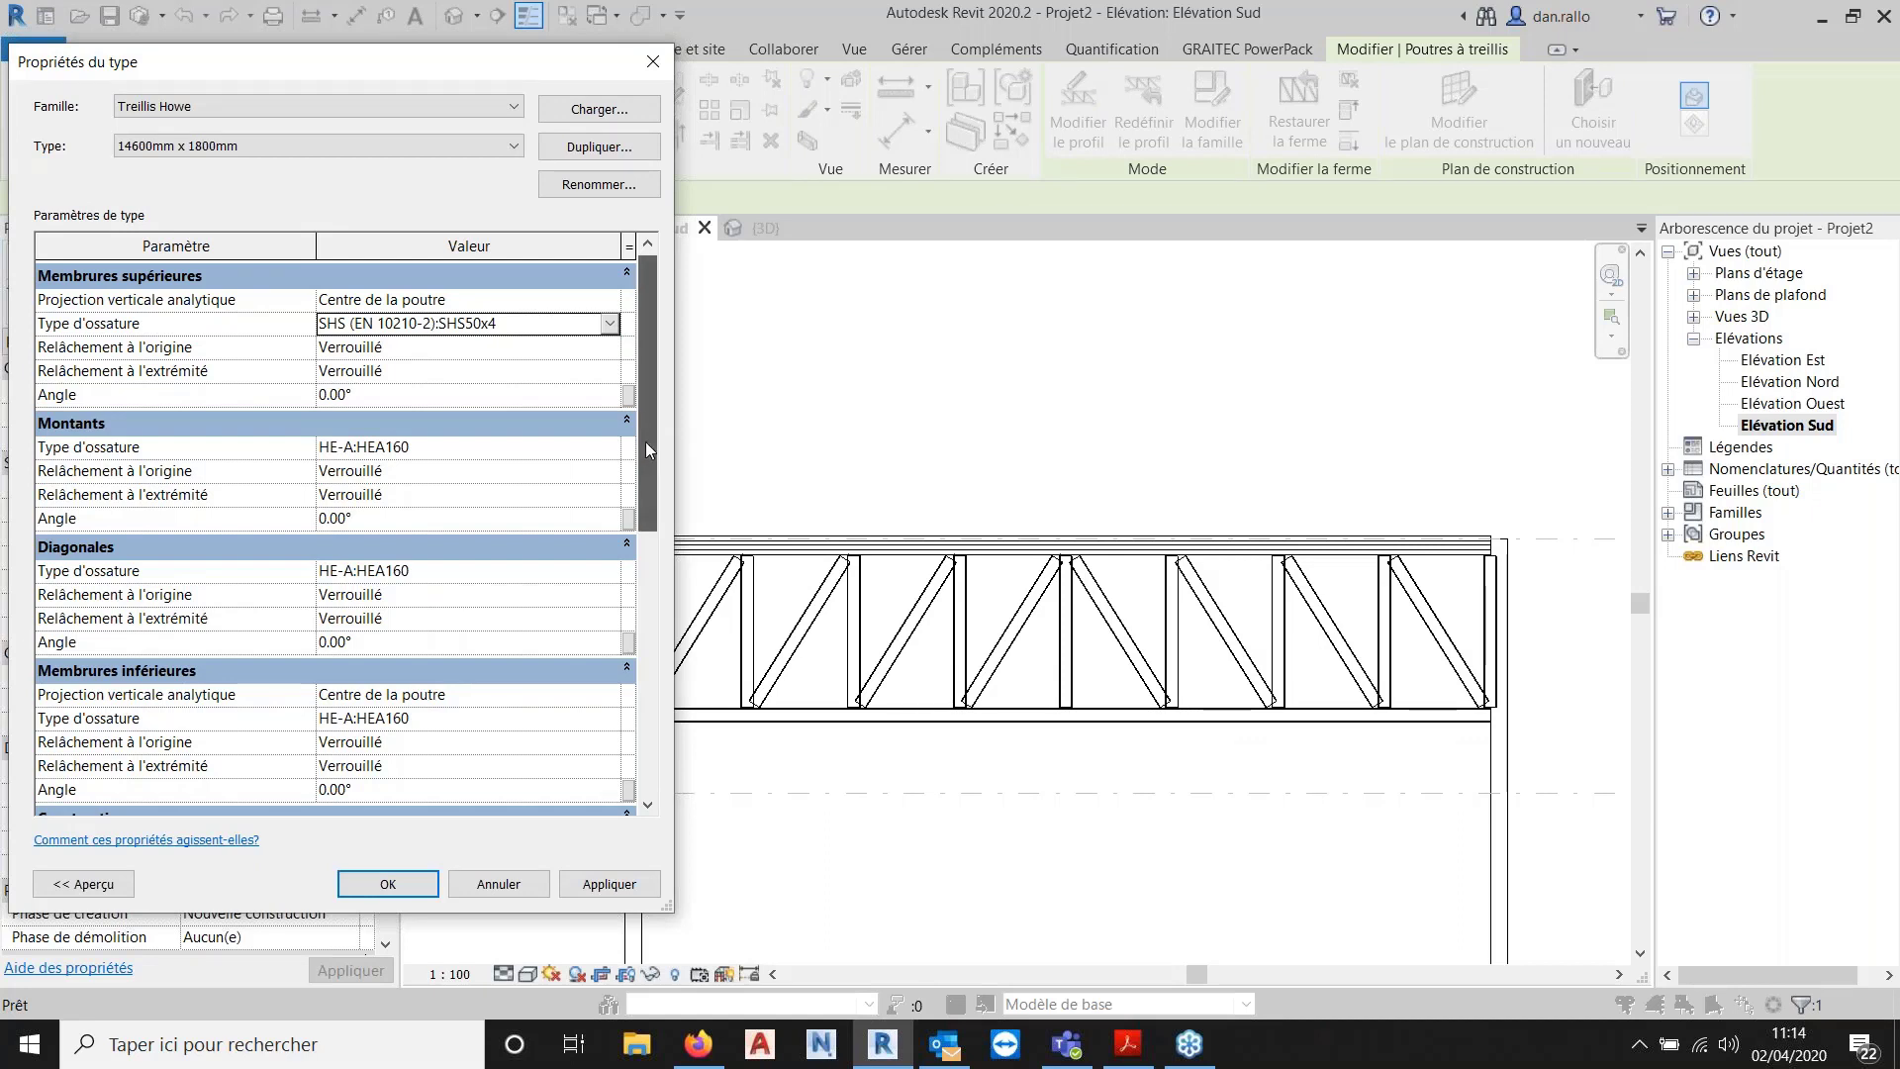
Set the Type d'ossature for the Membrures inférieures to SHS (EN 10210-2):SHS50x4 and confirm the type properties.
scroll(645, 441, "down", 1)
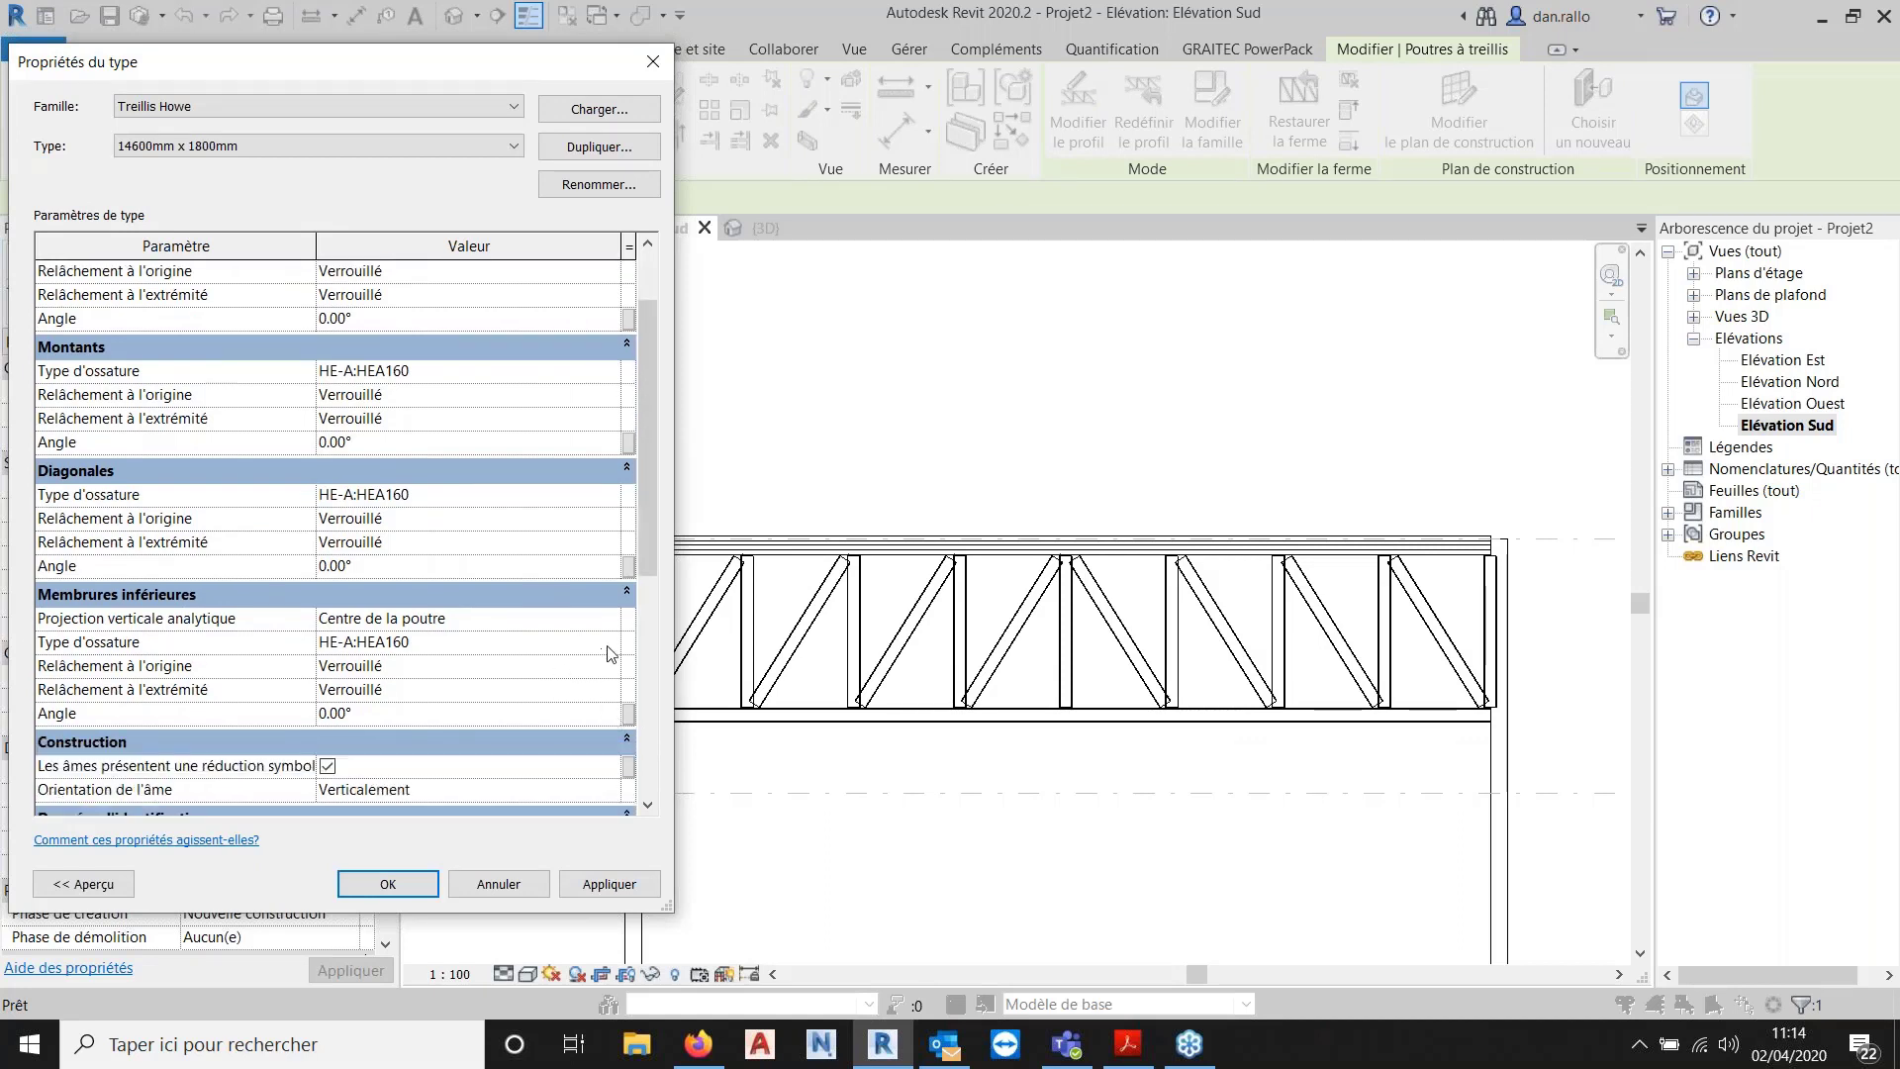
left_click(615, 648)
left_click(609, 642)
left_click(471, 727)
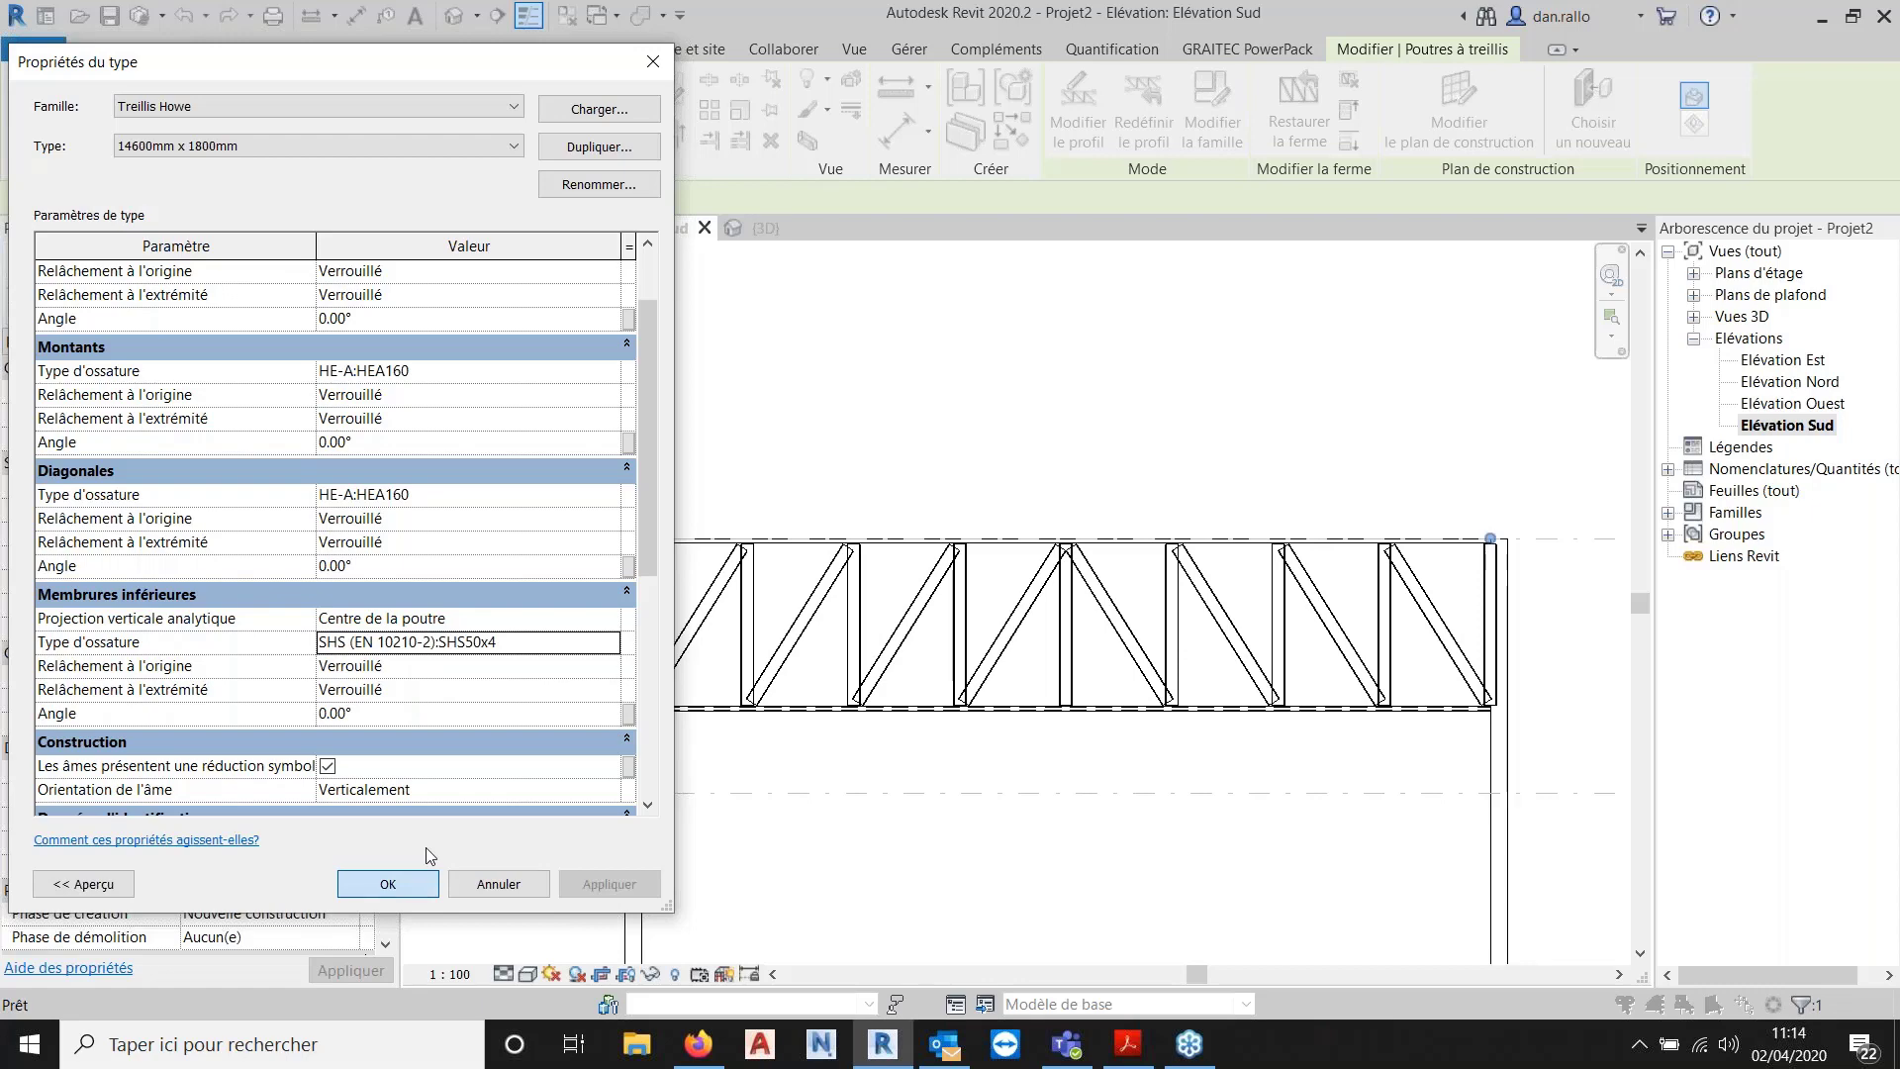
key("Return")
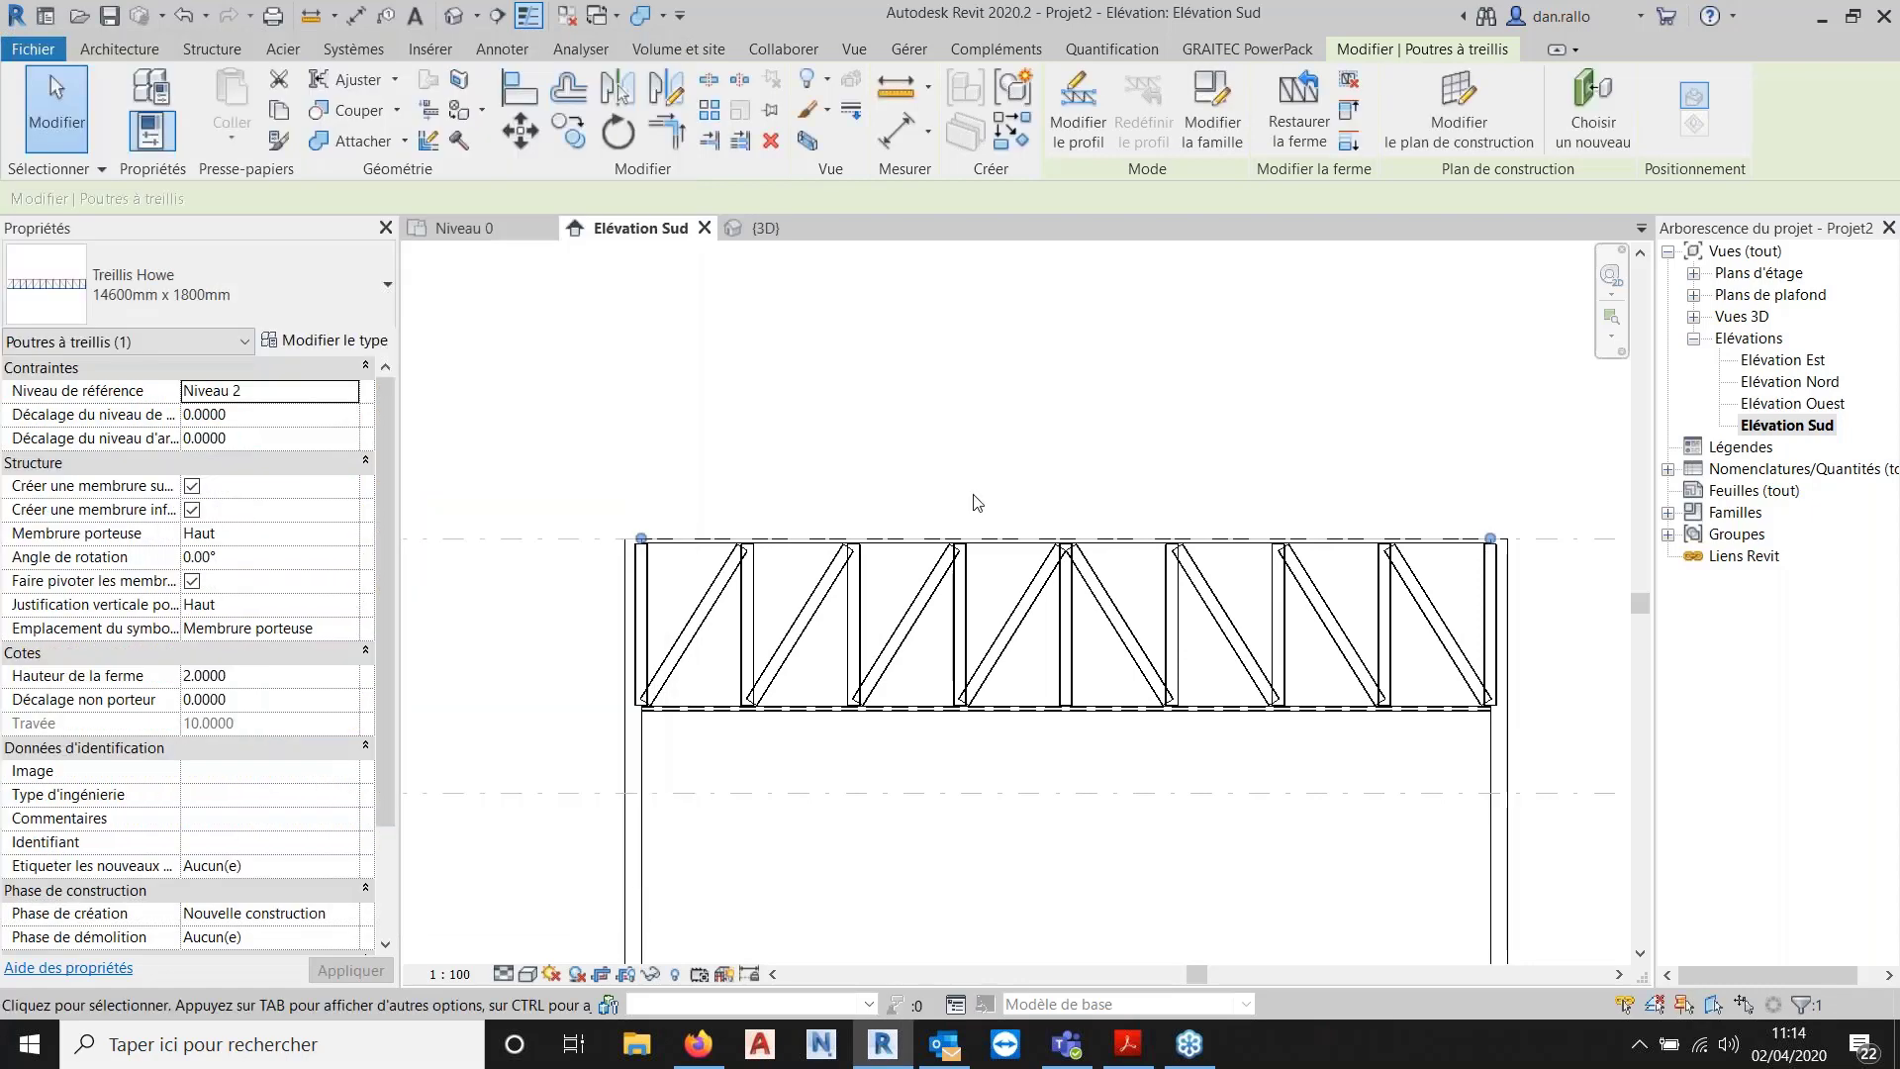
Inspect the truss chords up close in the 3D view and return to the Elévation Sud view.
scroll(989, 457, "up", 4)
key("ctrl+Tab")
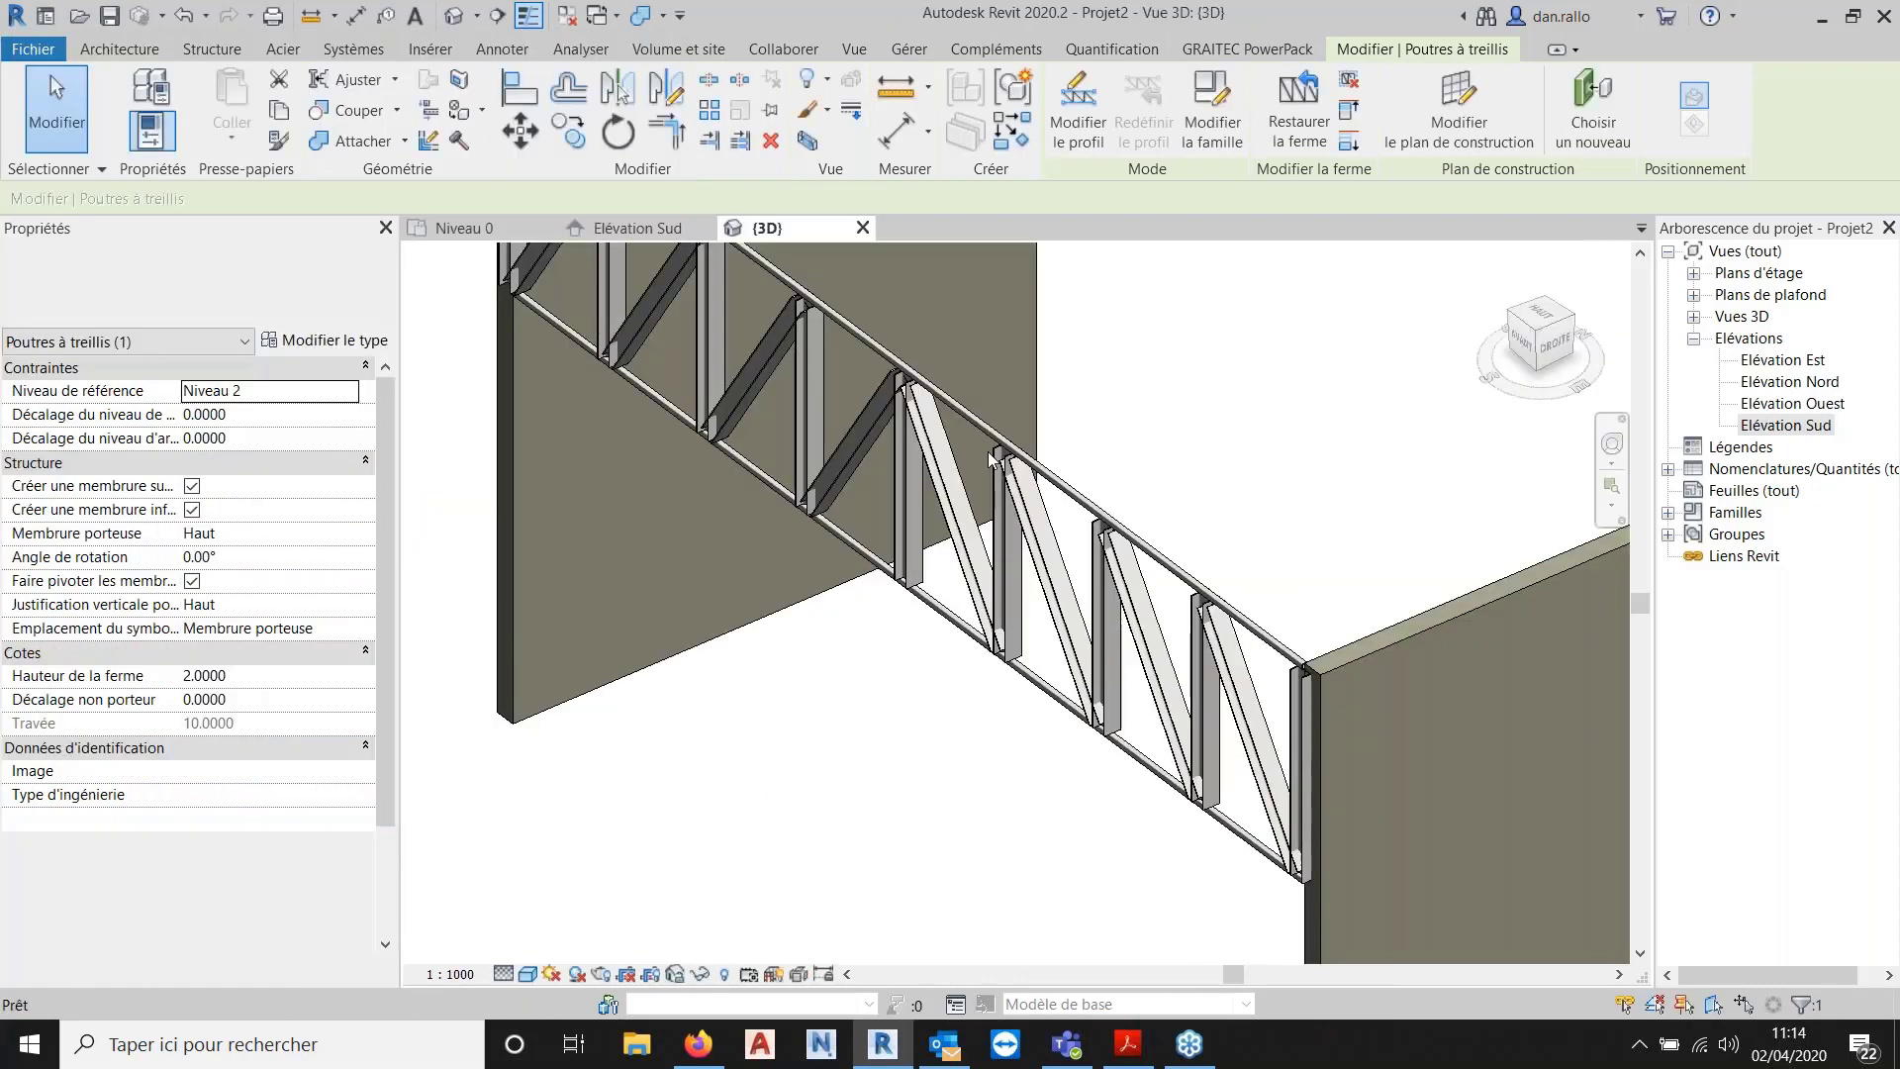
scroll(1198, 594, "up", 7)
middle_click_drag(1386, 688, 908, 151)
scroll(1049, 451, "down", 3)
middle_click_drag(1049, 447, 1148, 446, "shift")
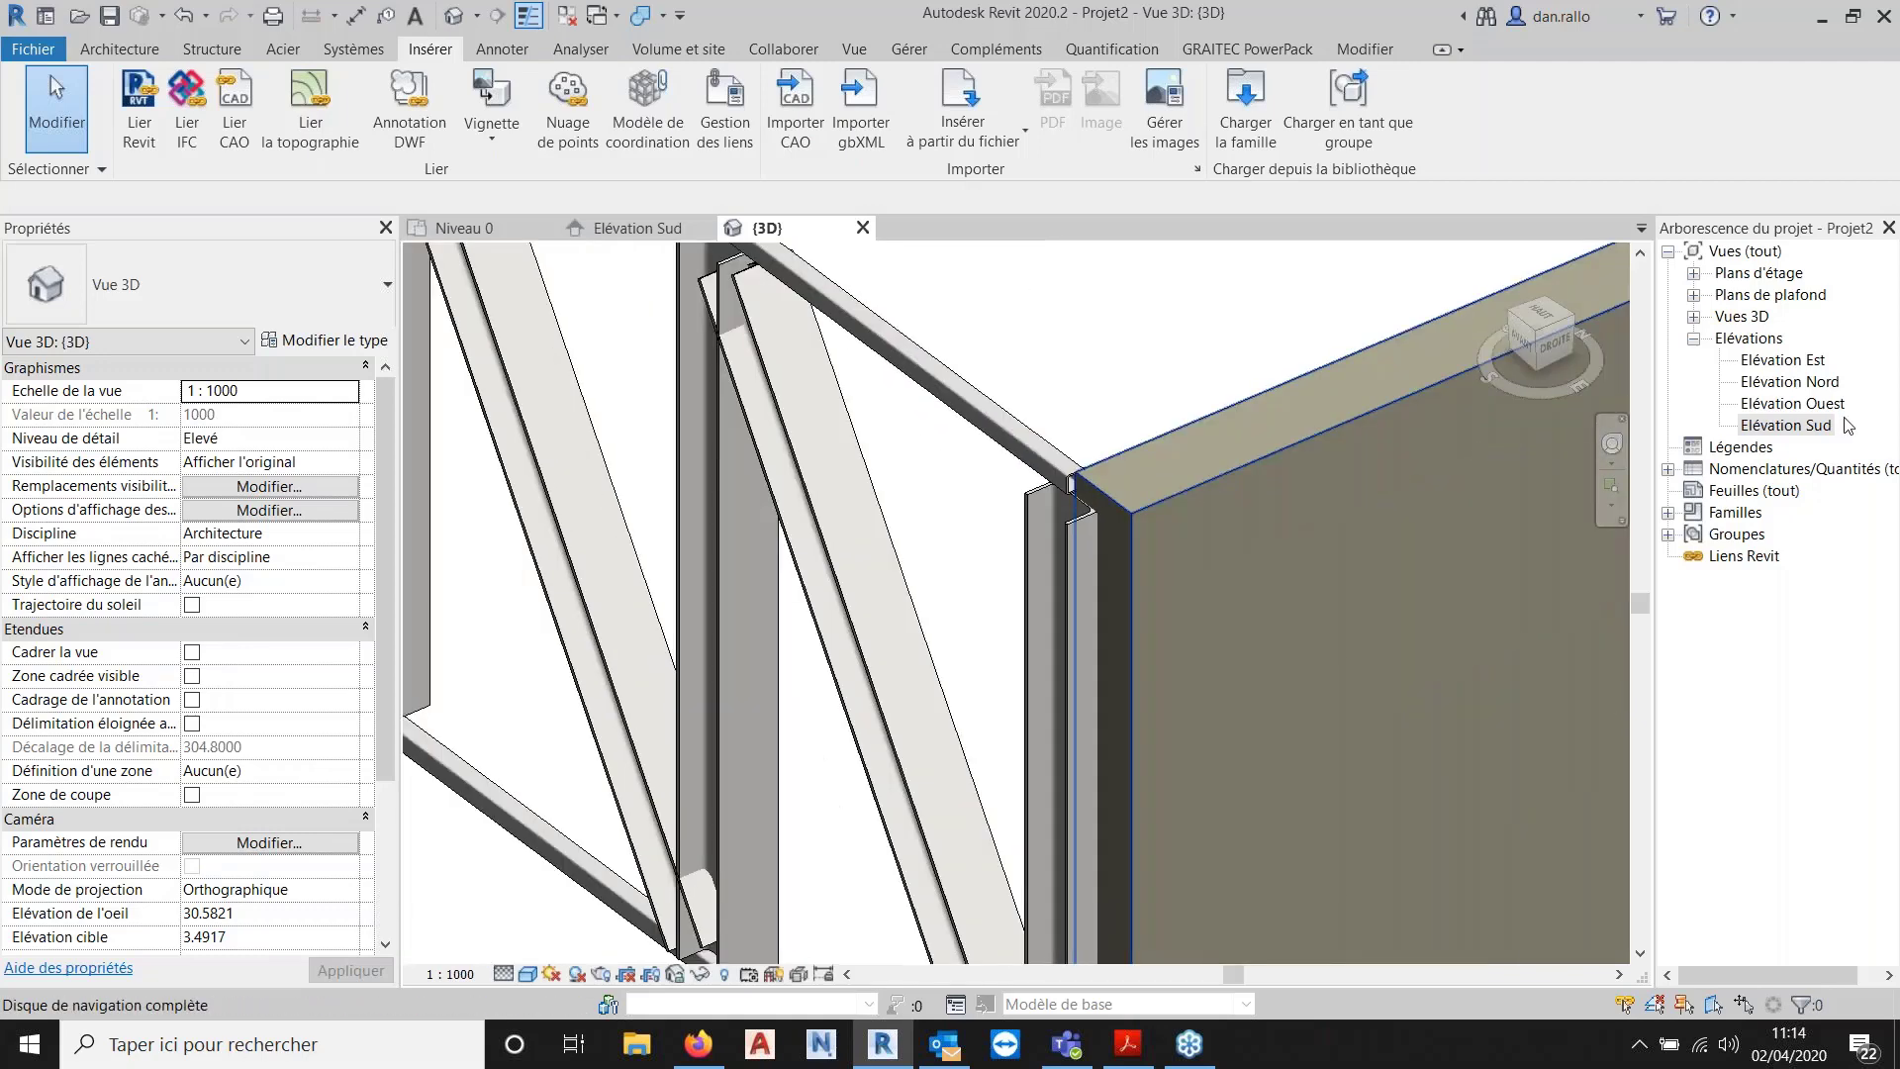
double_click(1845, 425)
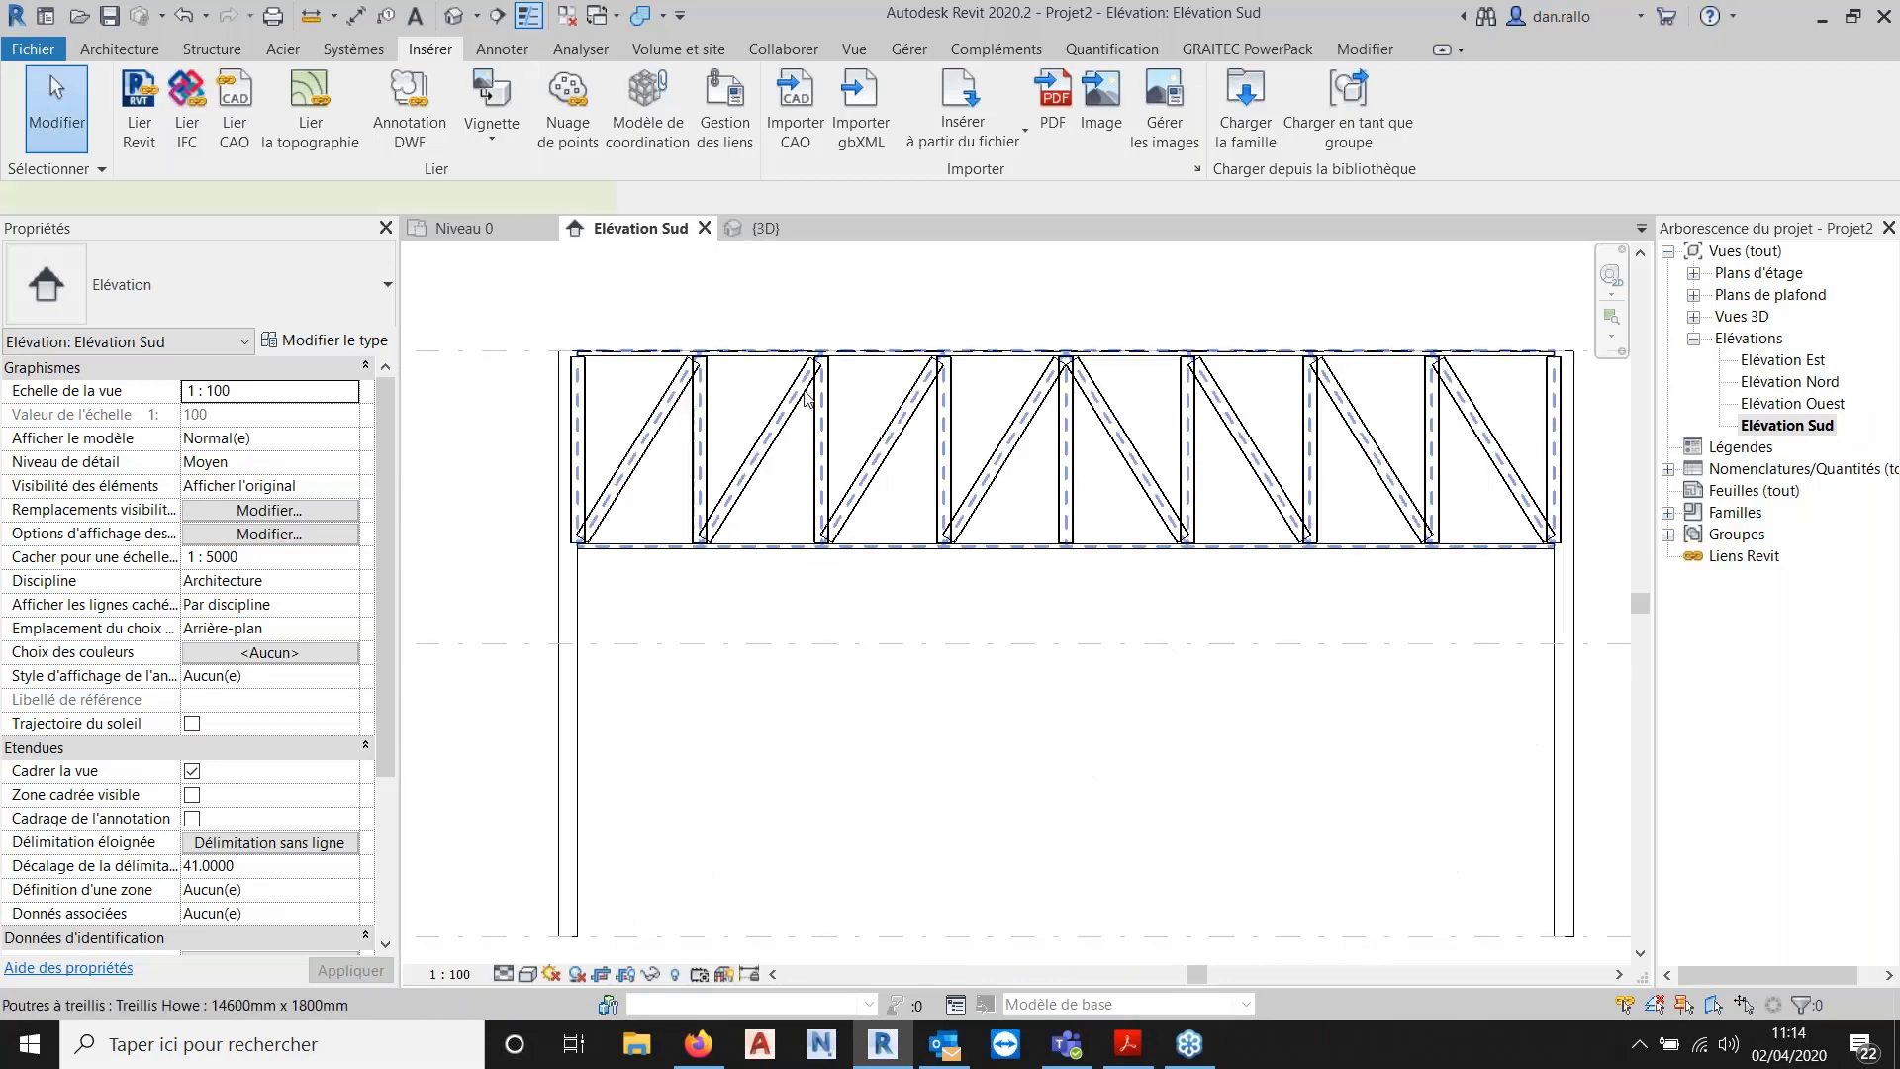
Set the truss type's Type d'ossature for the Montants to SHS (EN 10210-2):SHS50x4.
left_click(805, 397)
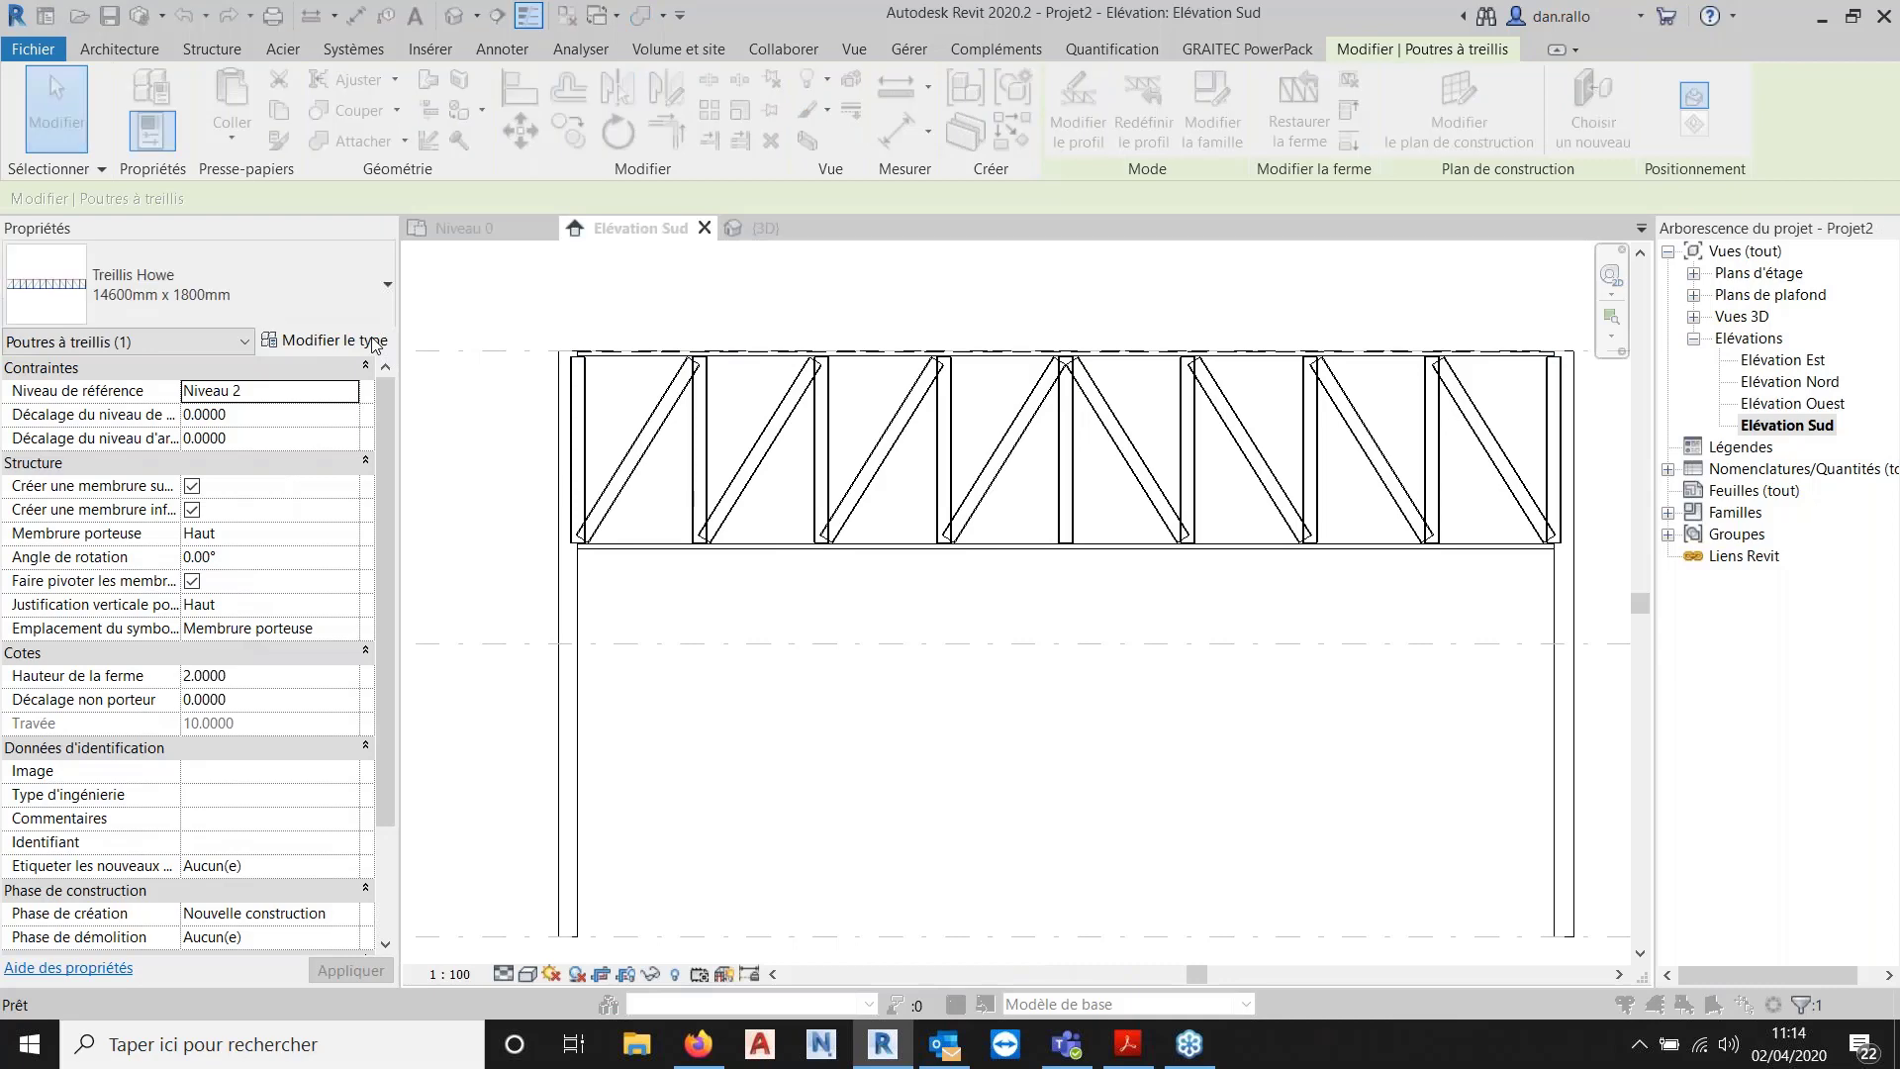
left_click(326, 340)
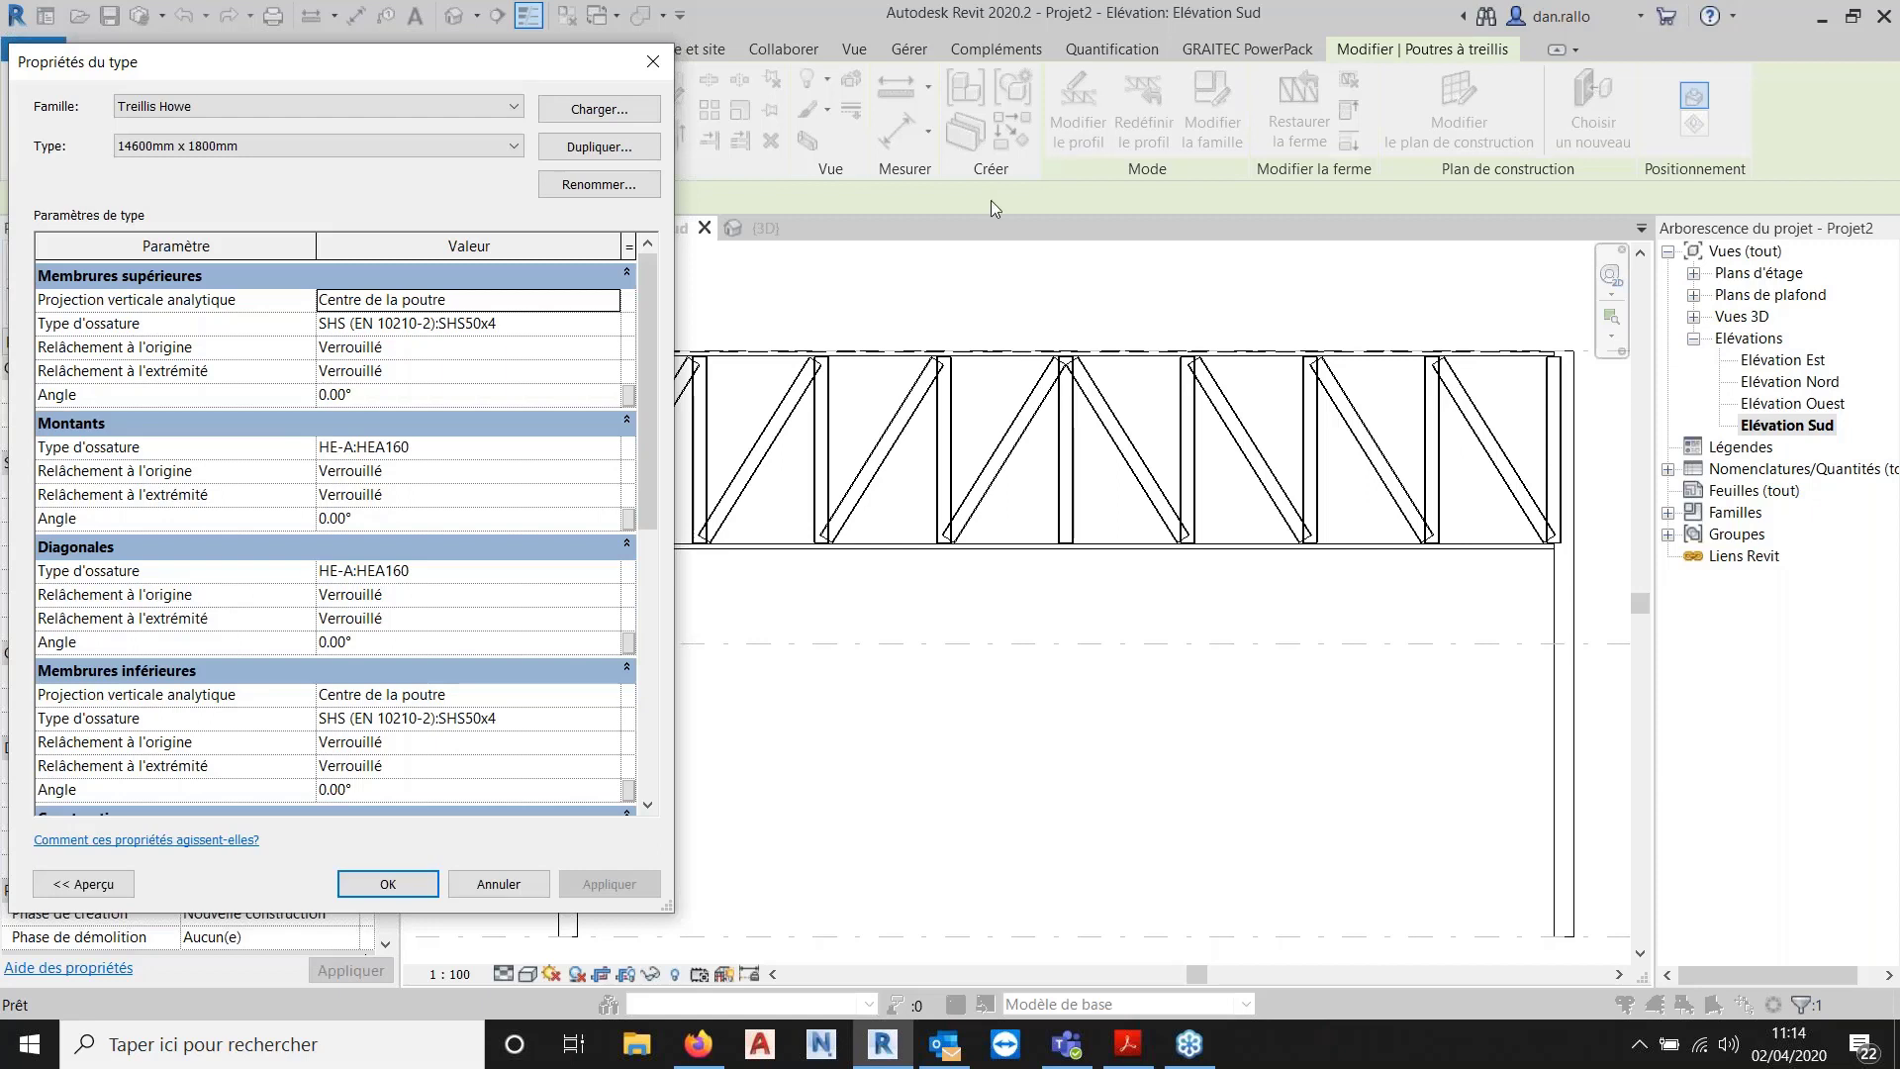
left_click(609, 475)
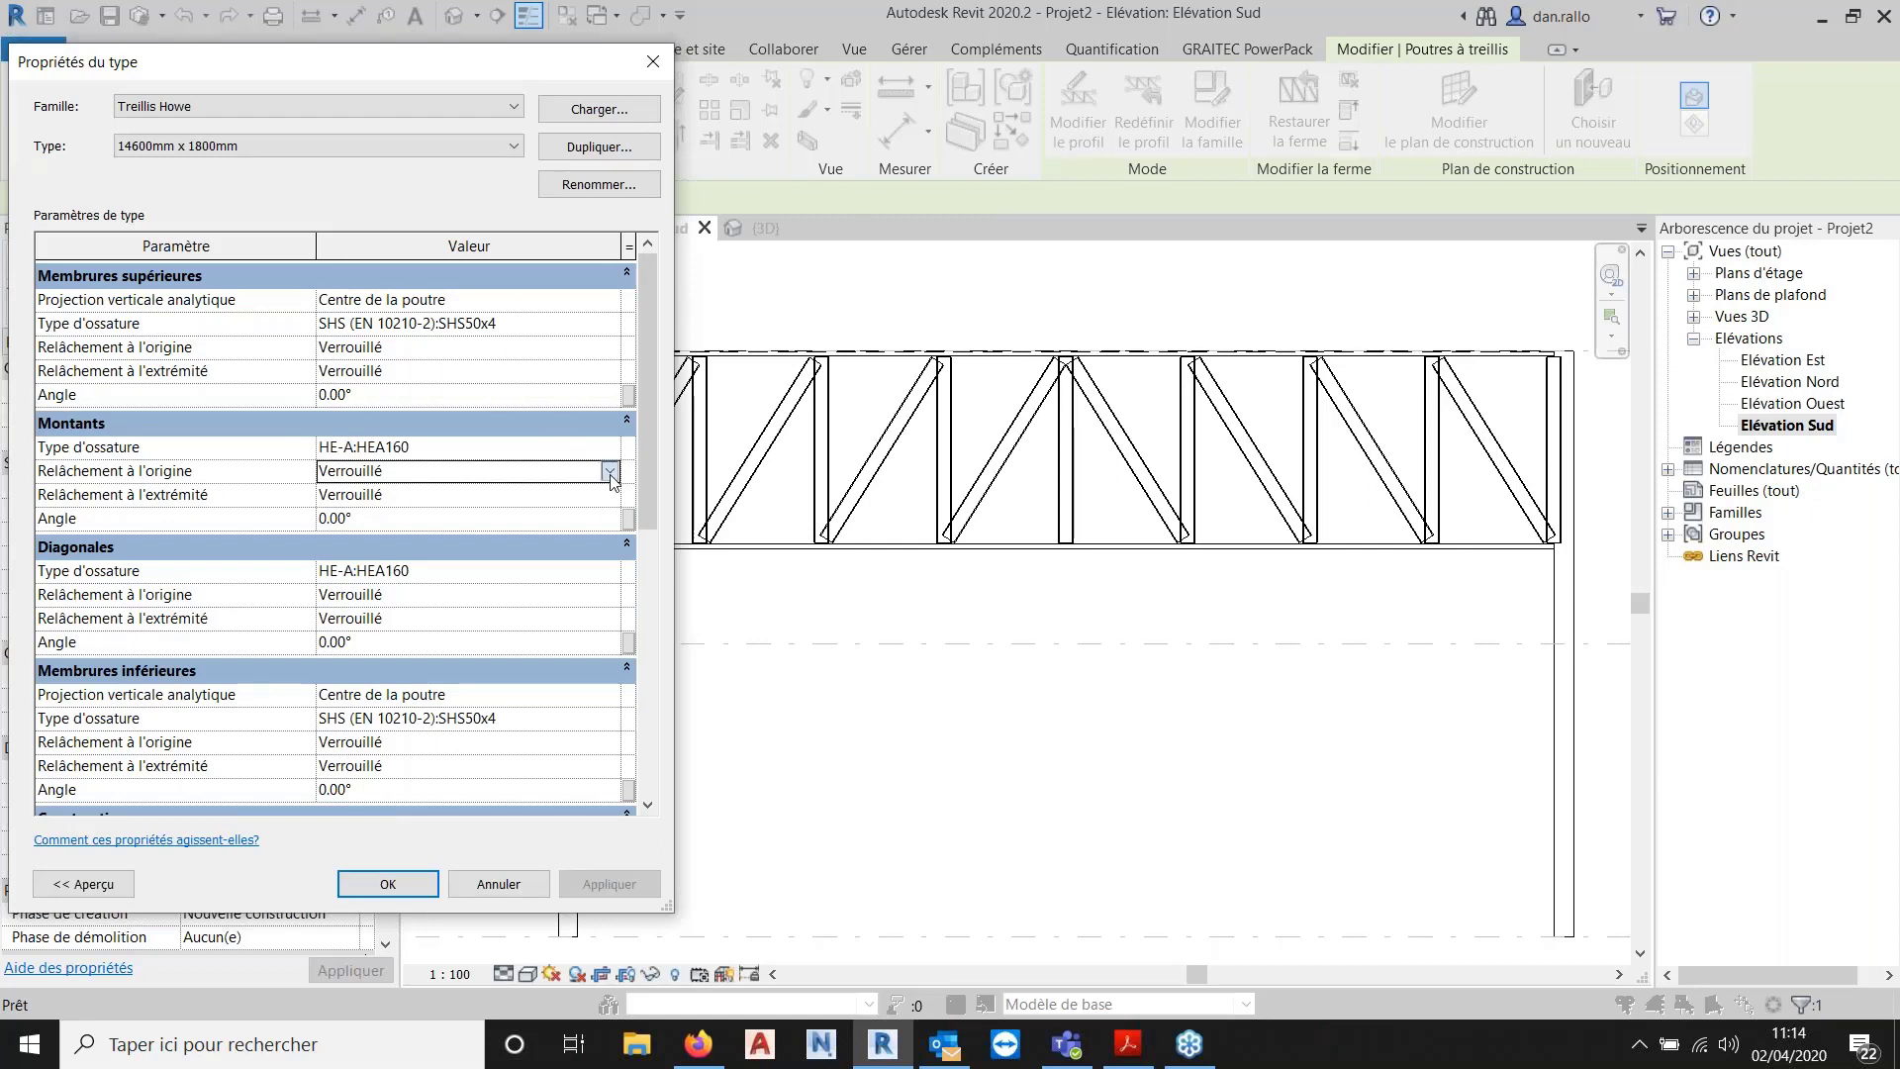
left_click(610, 471)
left_click(610, 447)
left_click(609, 447)
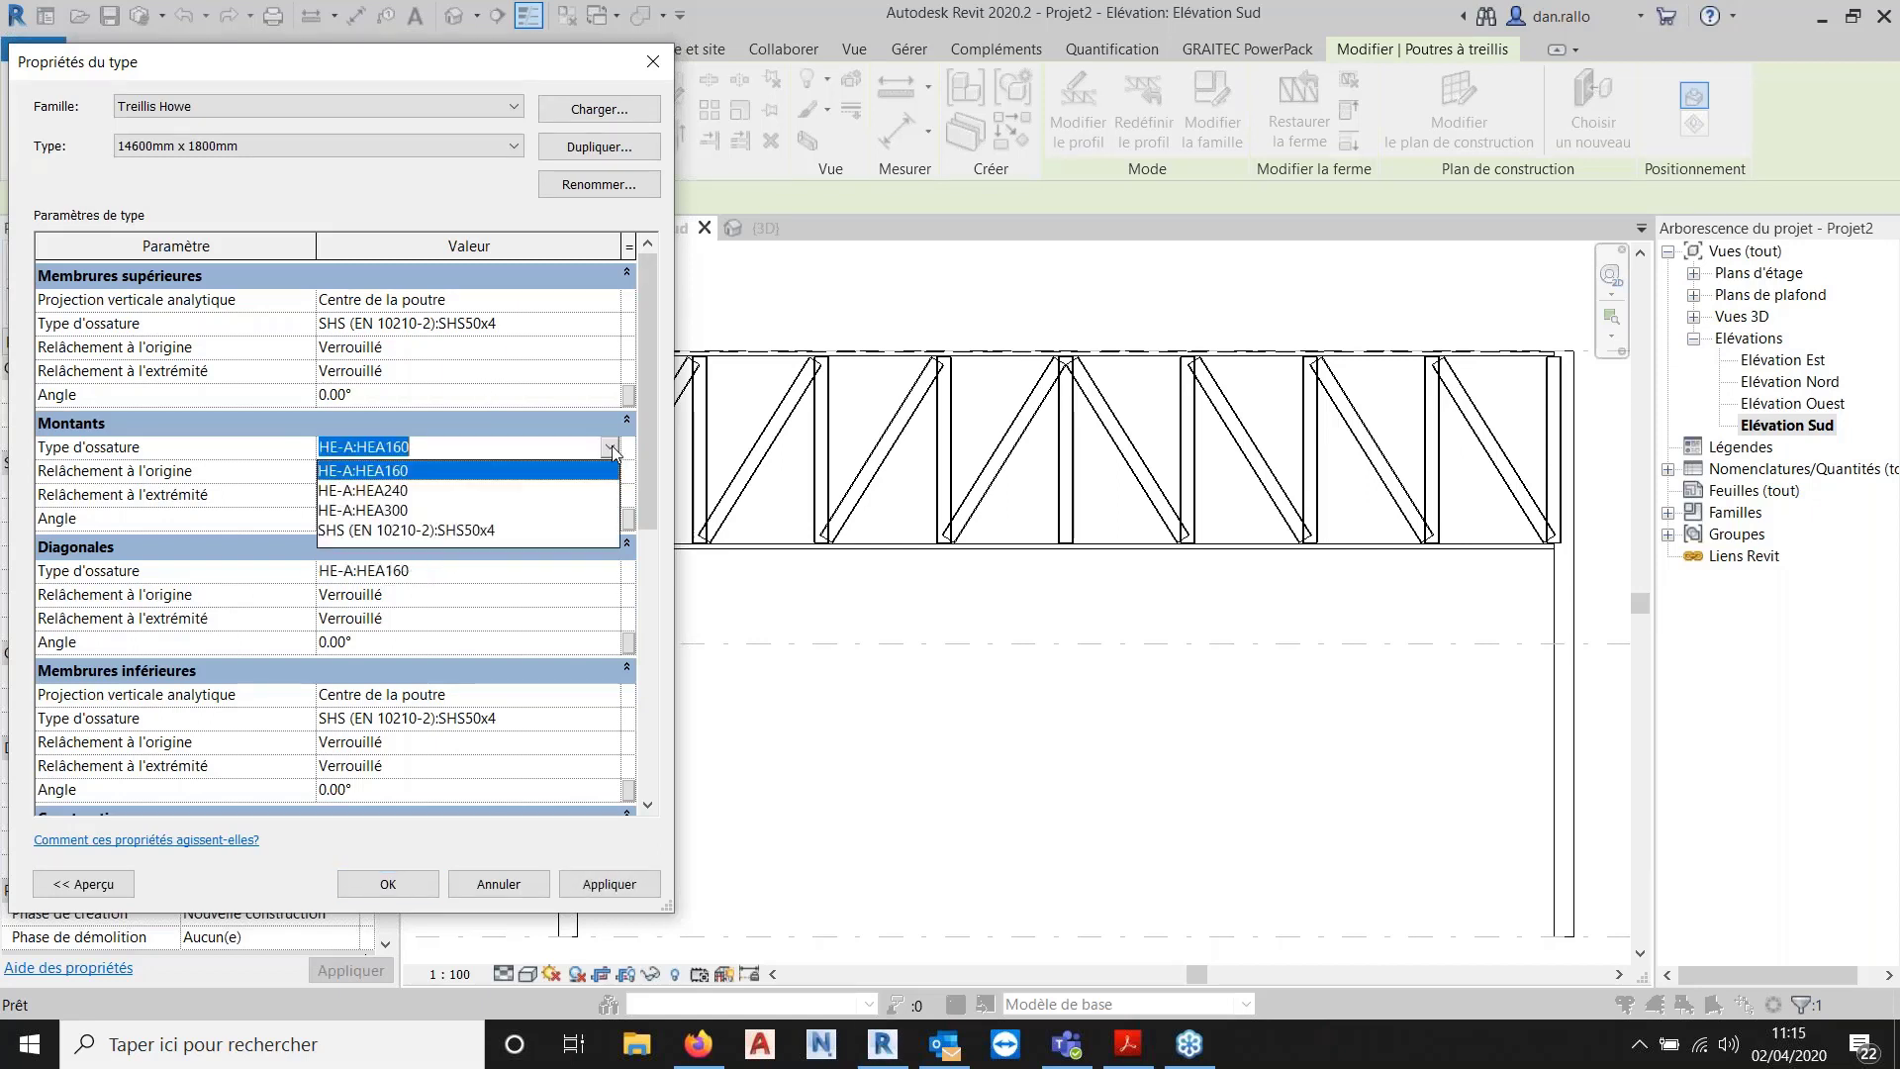
left_click(401, 531)
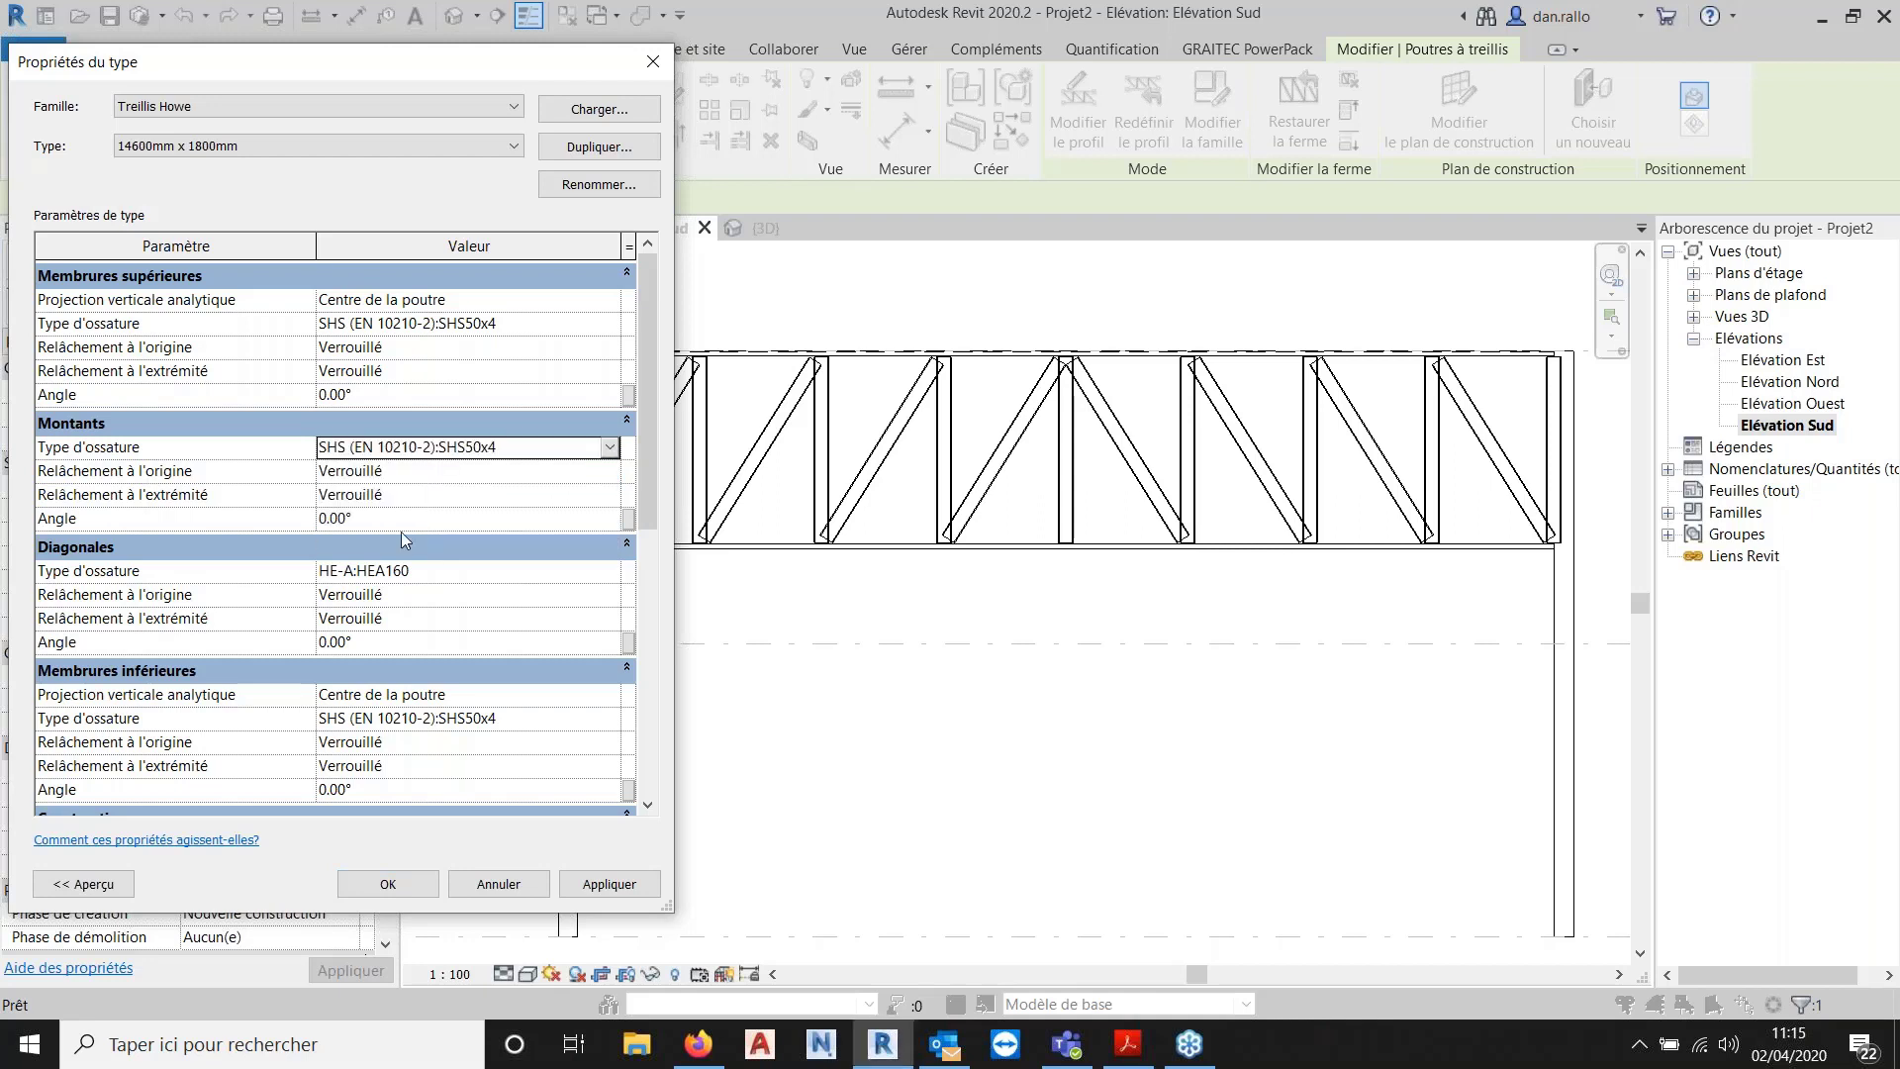
Set the Type d'ossature for the Diagonales to SHS (EN 10210-2):SHS50x4 and apply the type changes.
left_click(623, 574)
left_click(609, 571)
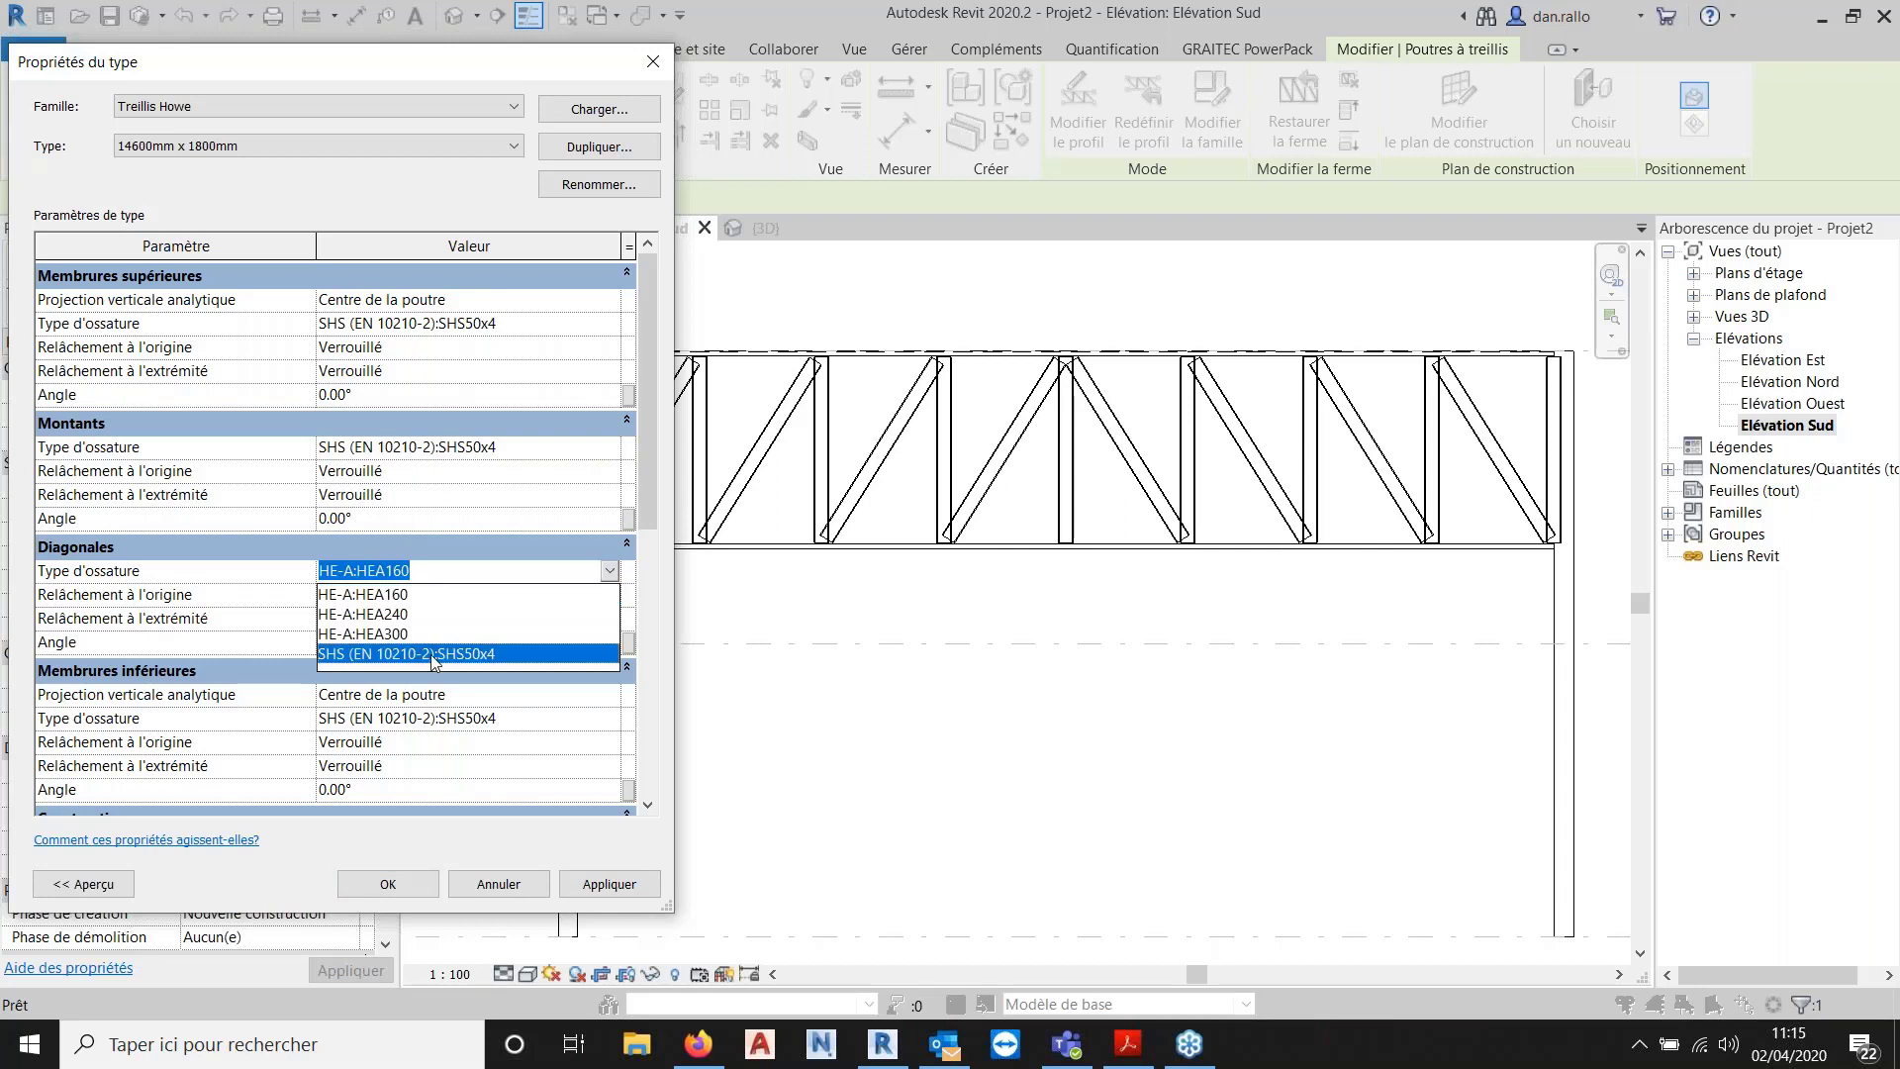
left_click(401, 651)
left_click(634, 881)
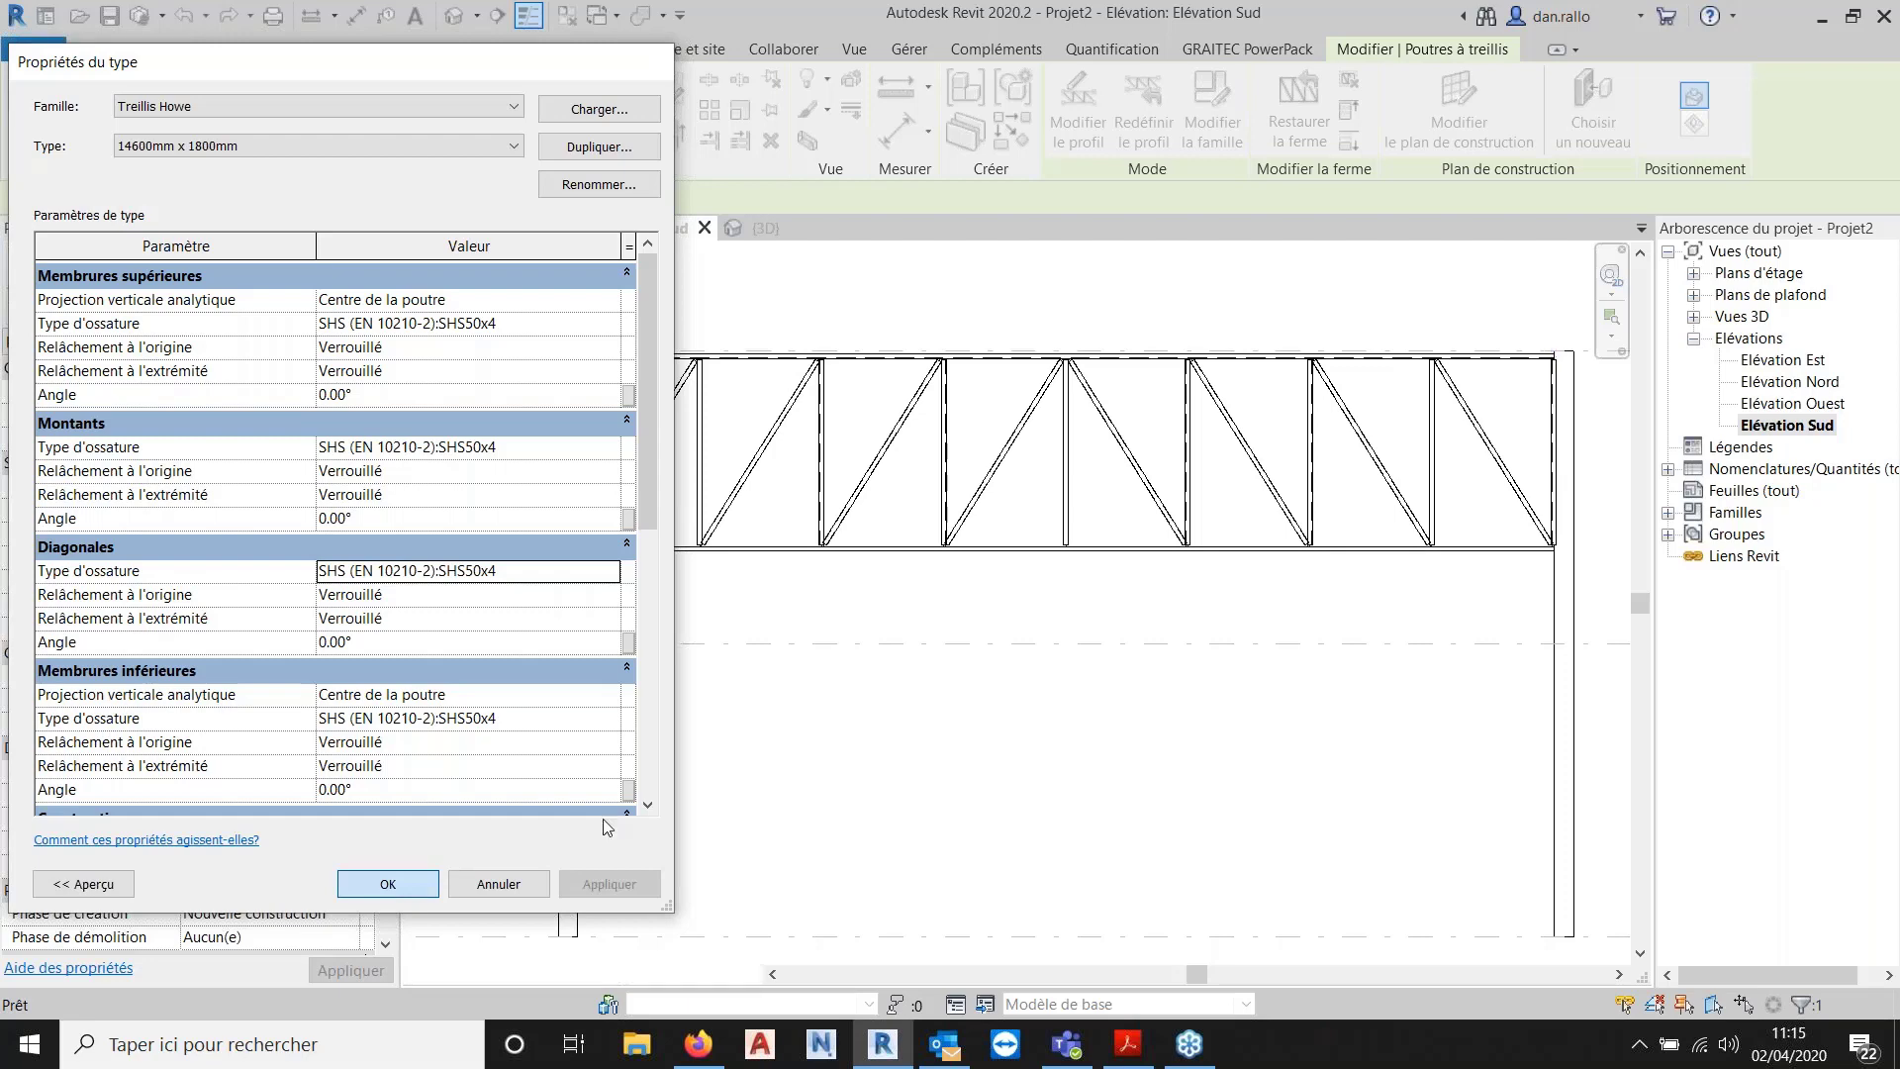
Open the Elévation Ouest view and examine the square section of the truss's lower chord up close.
scroll(903, 603, "down", 1)
middle_click_drag(903, 611, 811, 602)
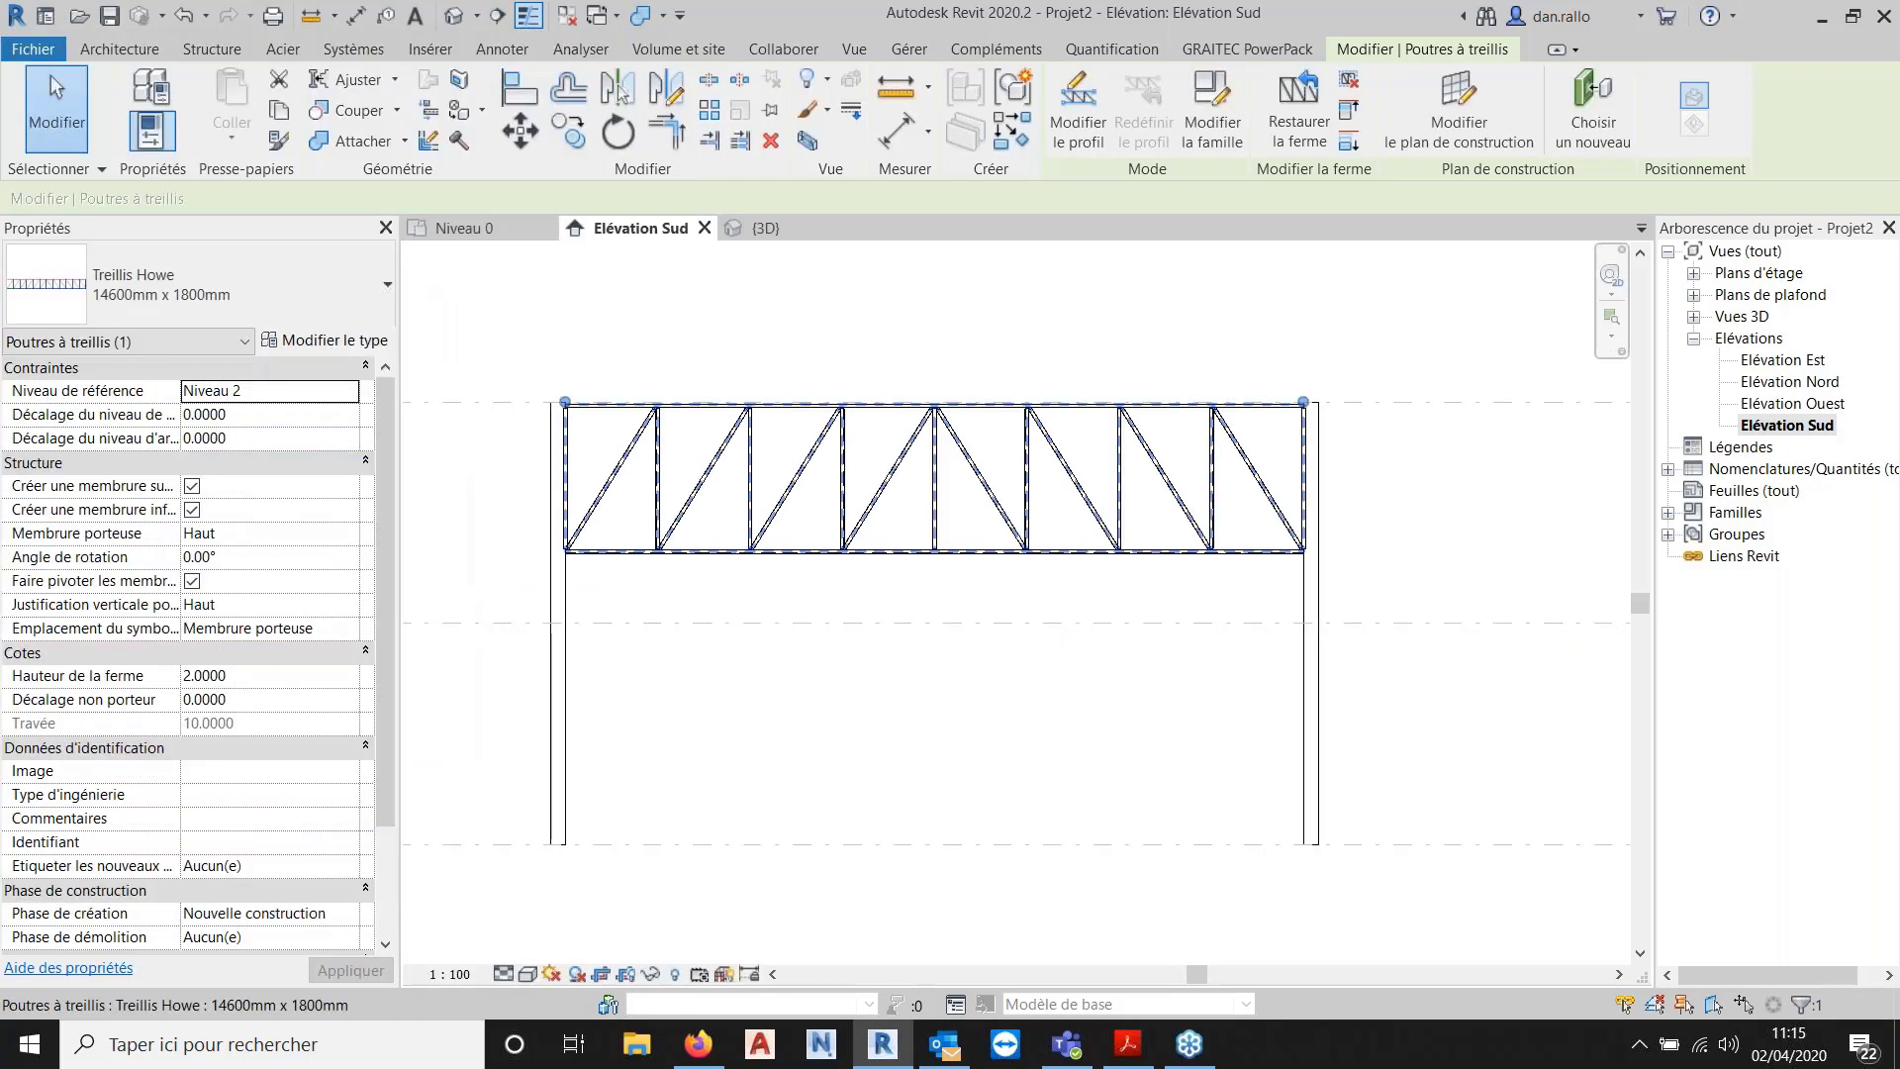
left_click(1767, 406)
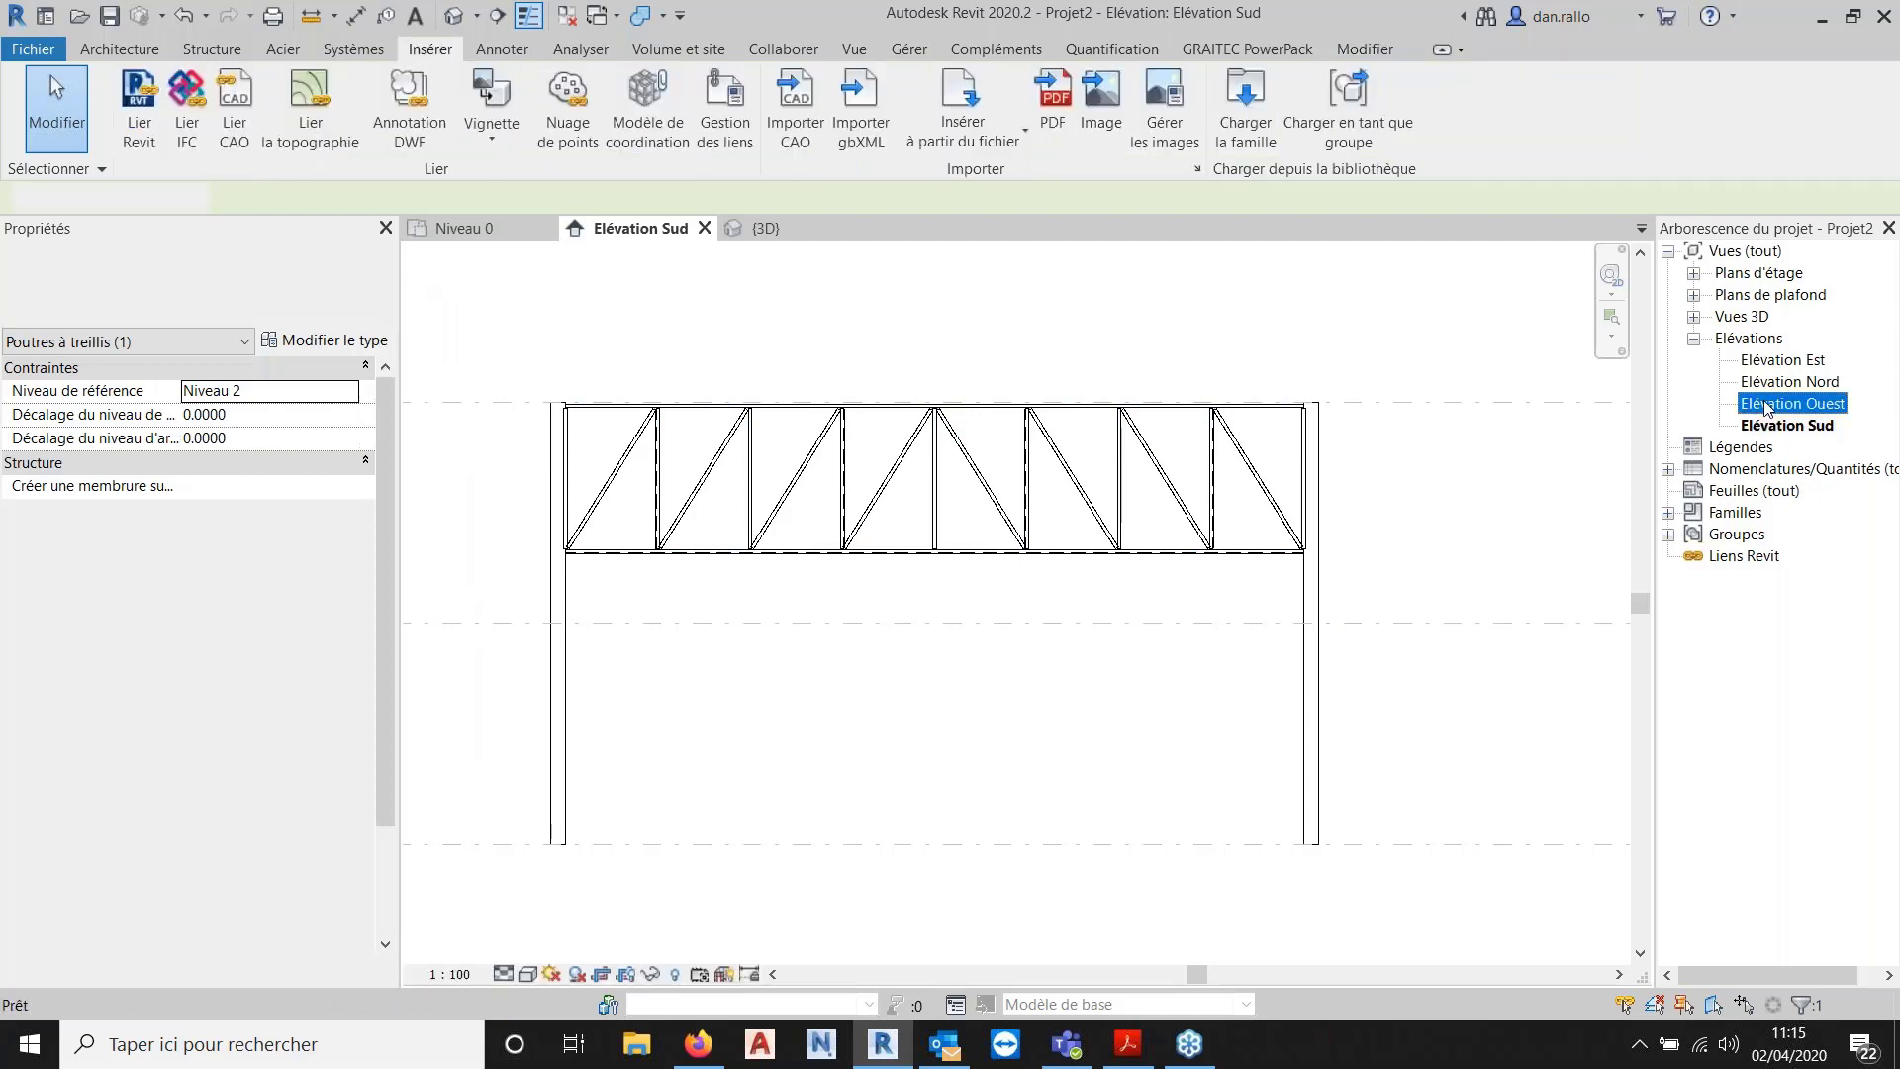
double_click(1768, 406)
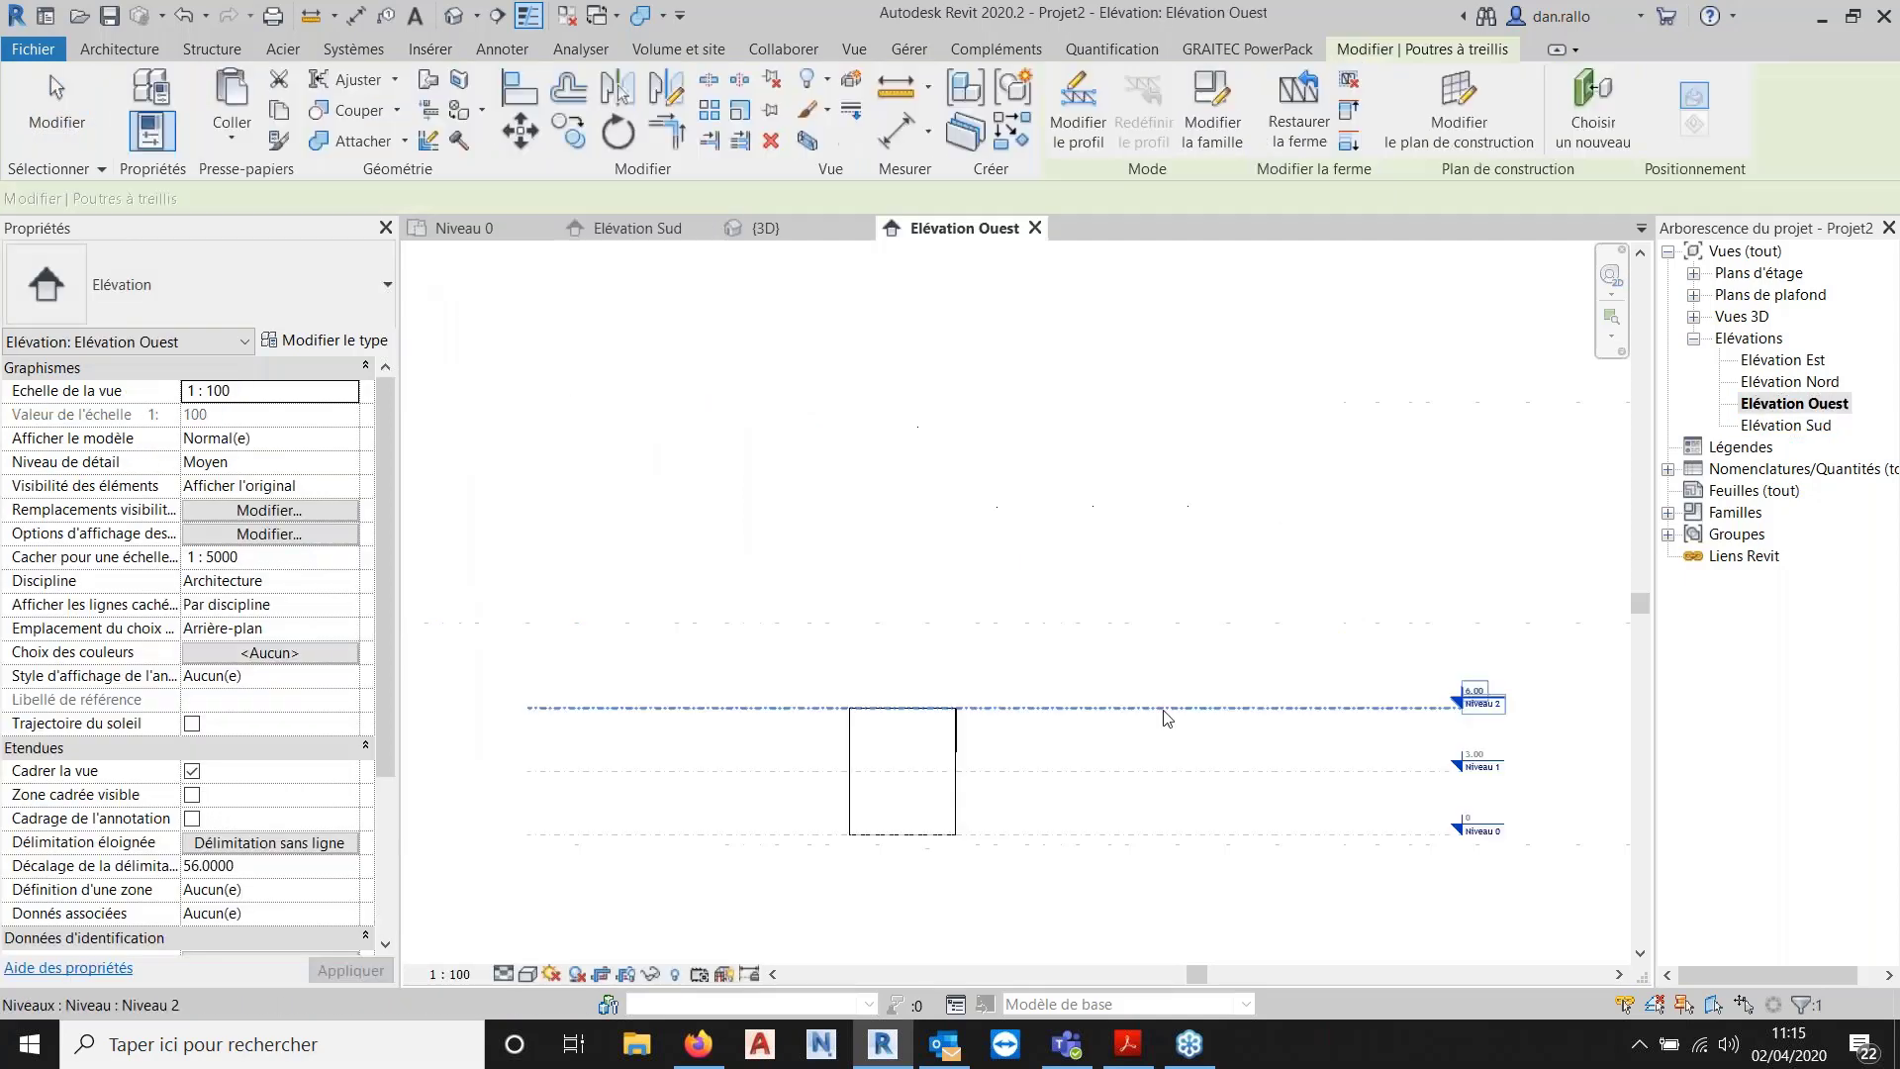
scroll(895, 757, "up", 4)
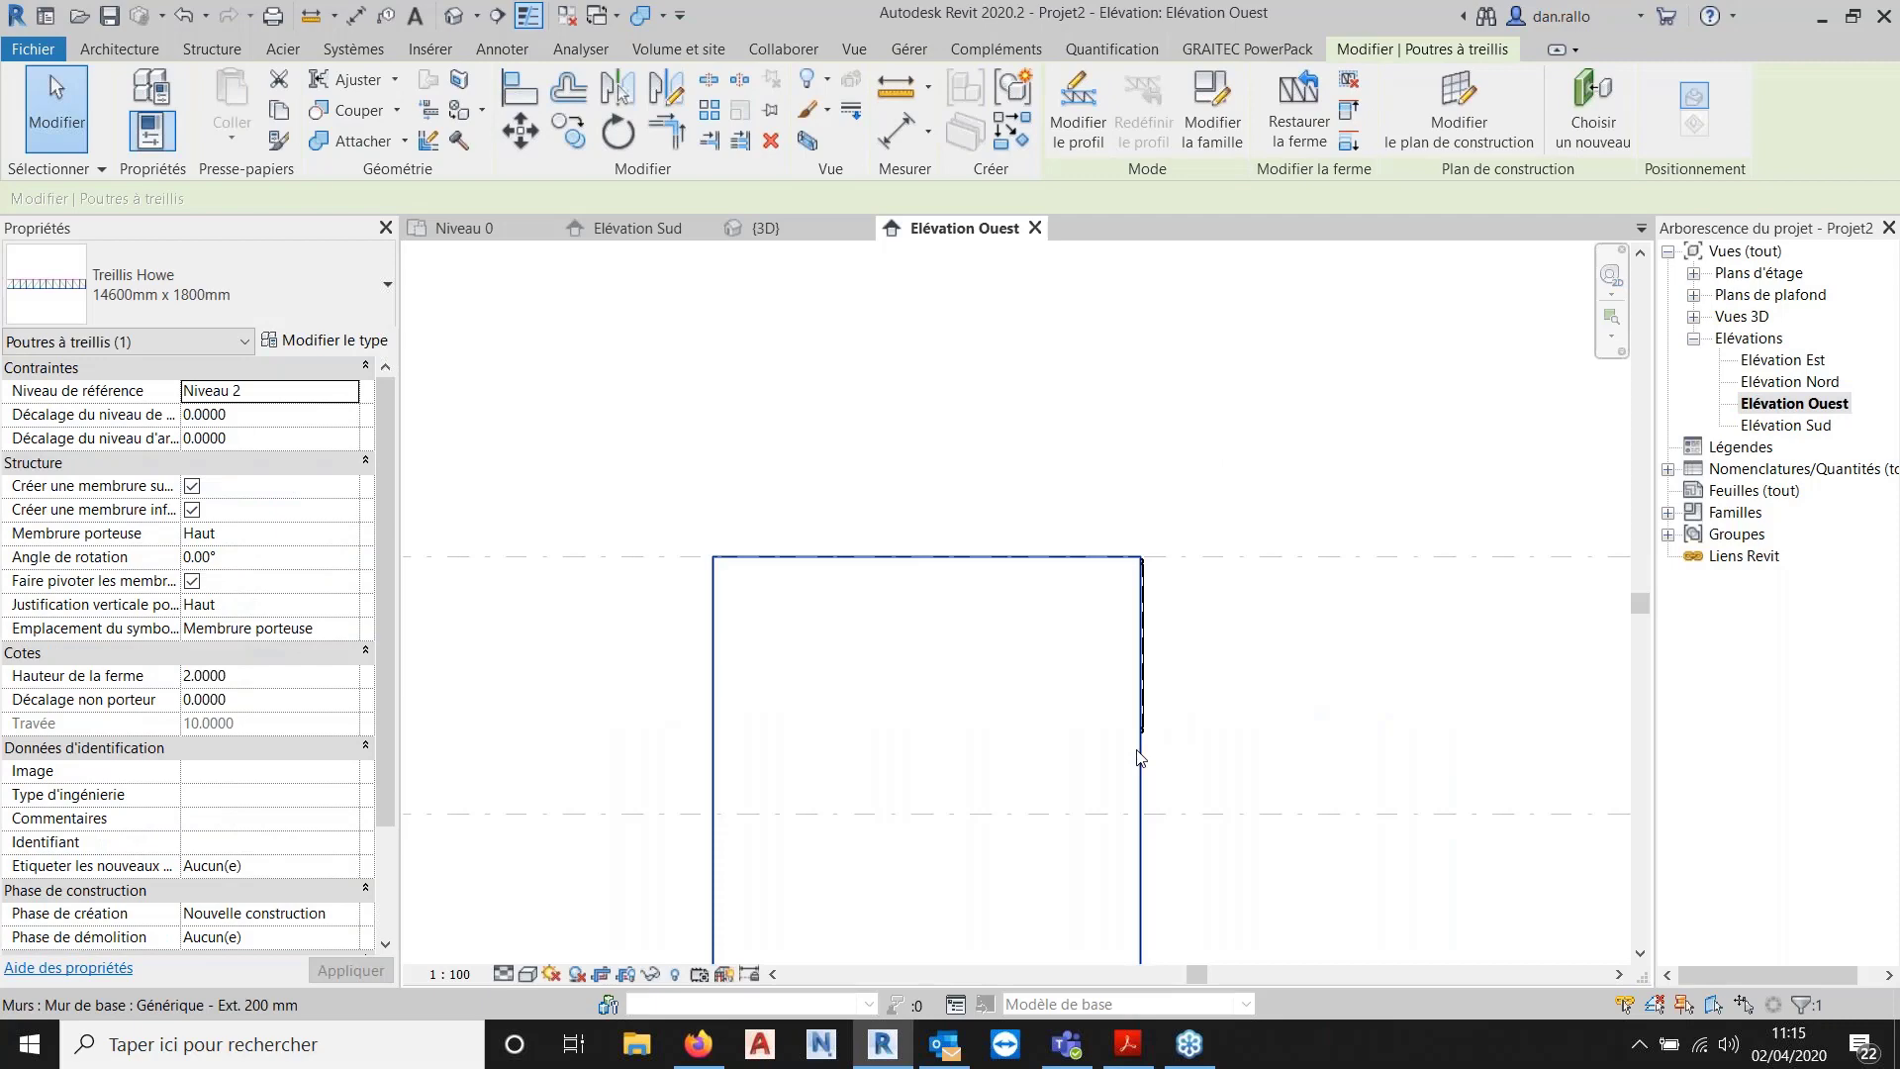
scroll(1062, 569, "up", 3)
scroll(1062, 569, "up", 2)
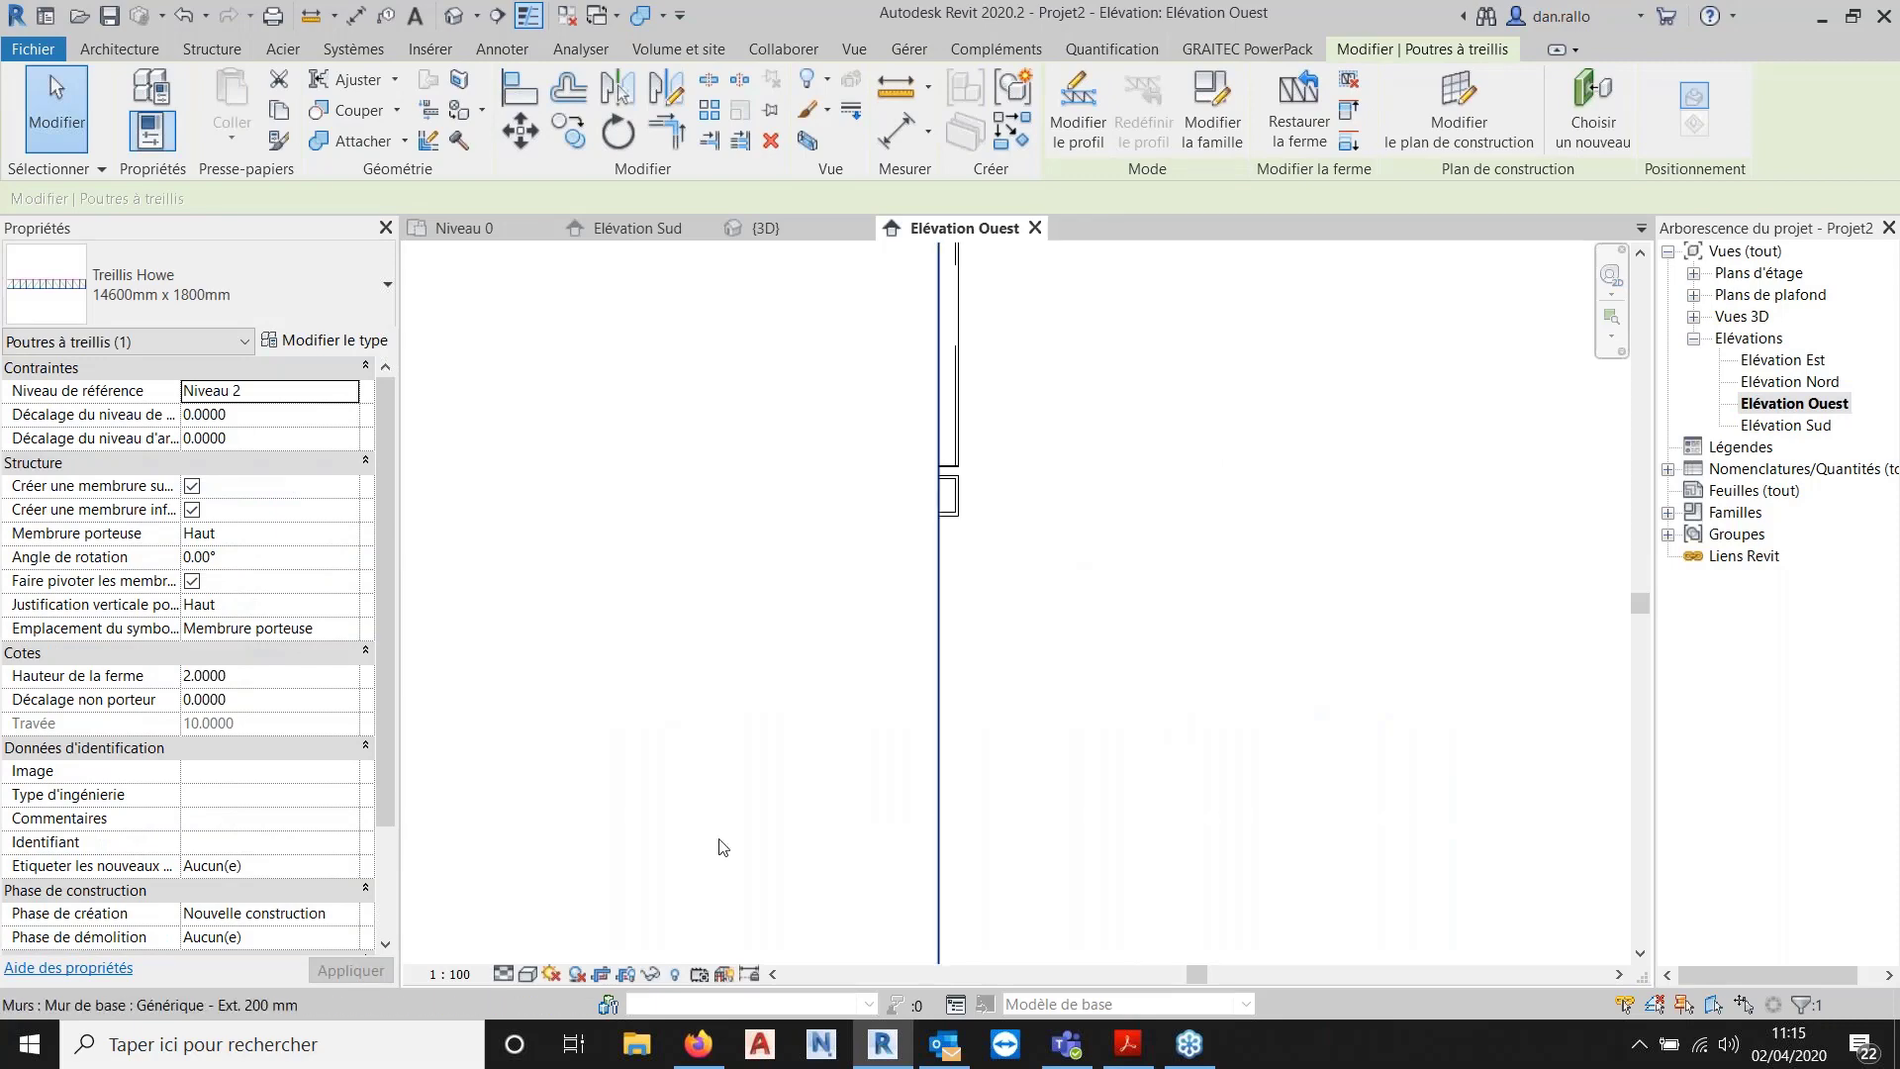
right_click(519, 773)
left_click(597, 817)
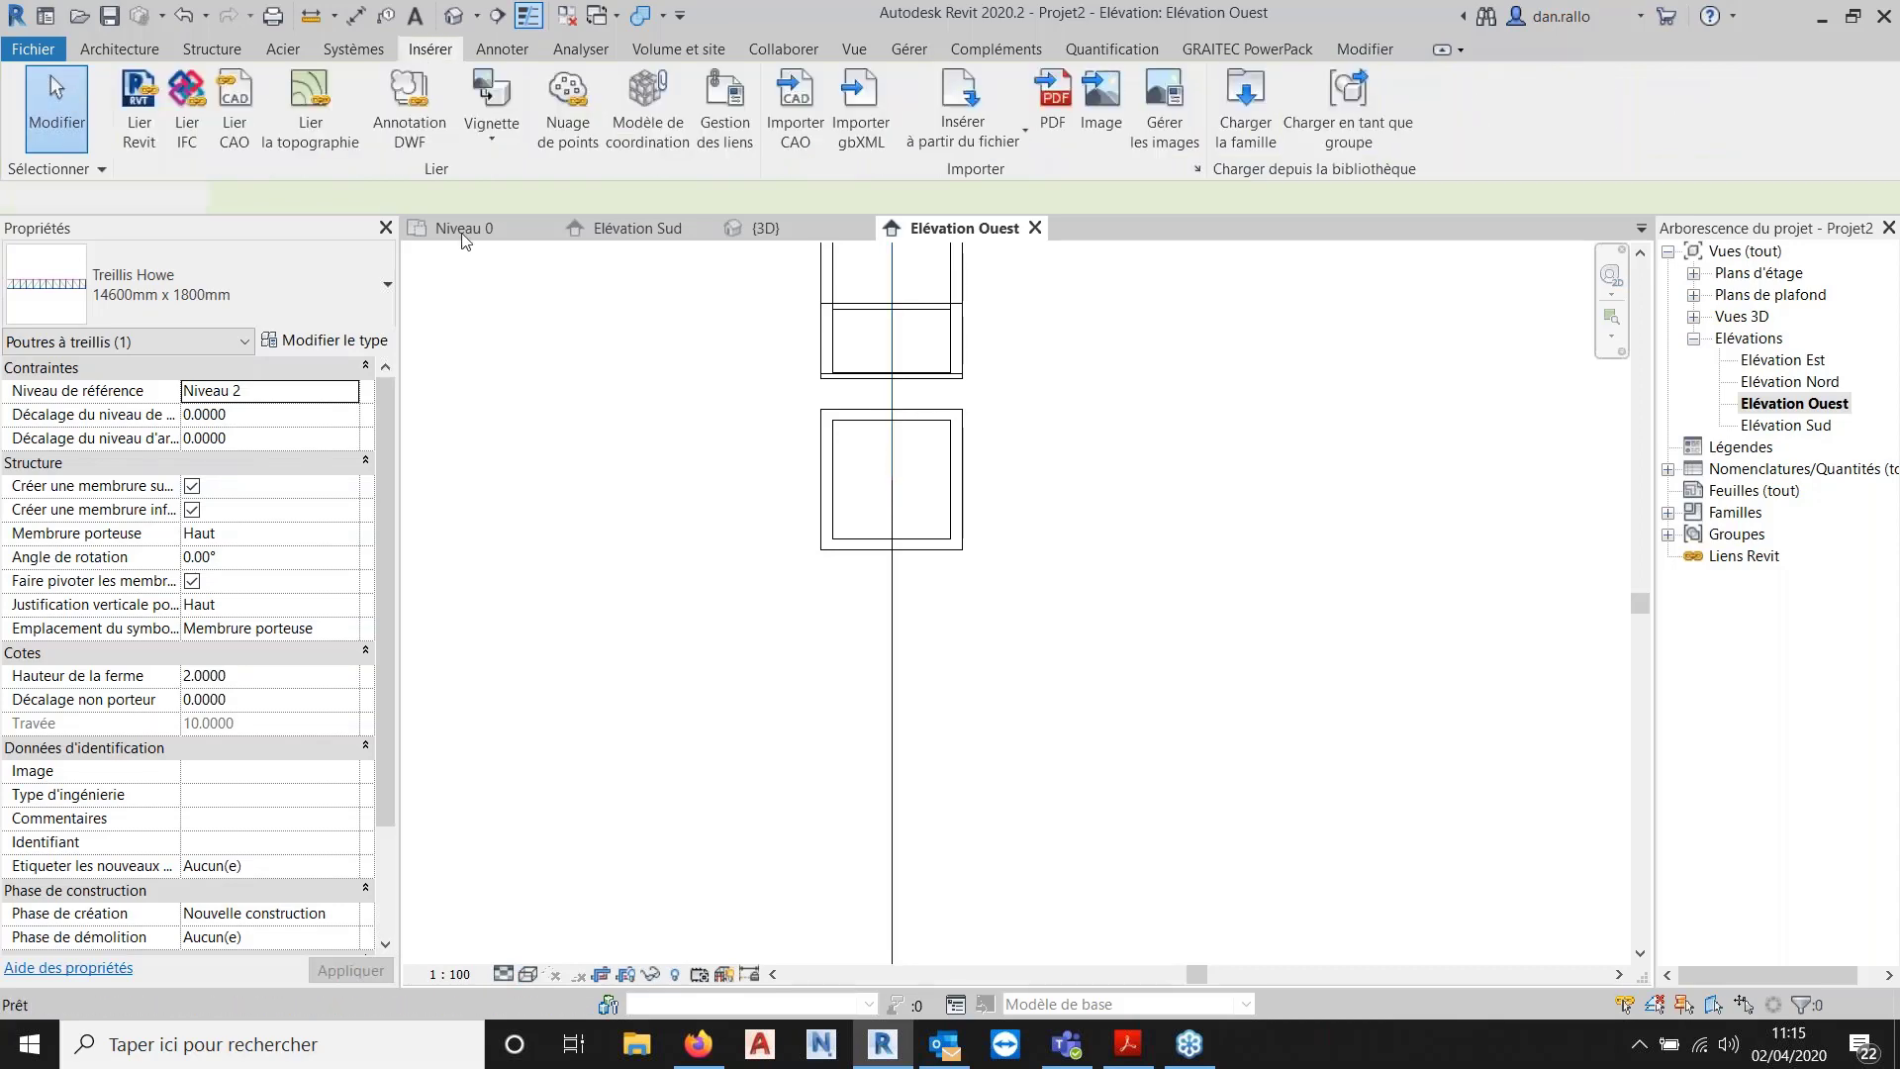
Try a 45° Angle for the Membrures supérieures in the truss's type properties, and restore it to 0°.
left_click(845, 426)
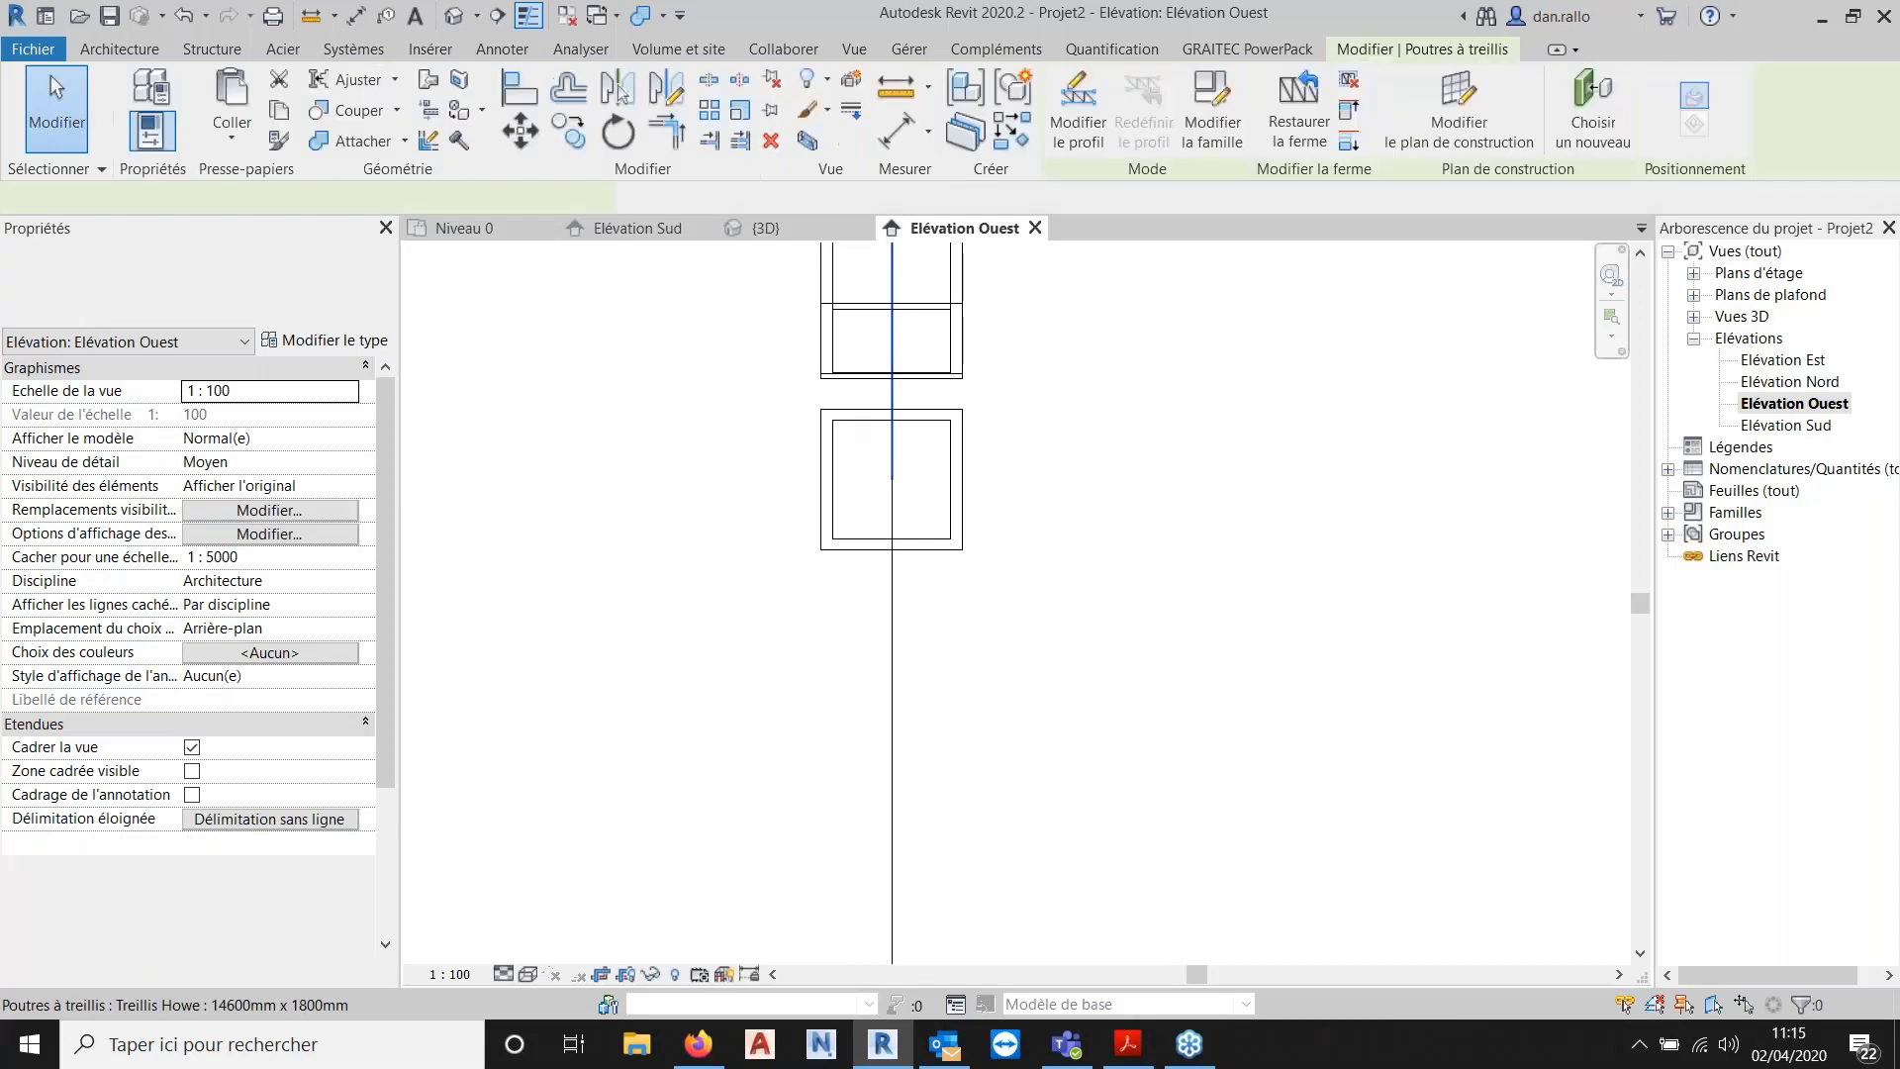
left_click(336, 340)
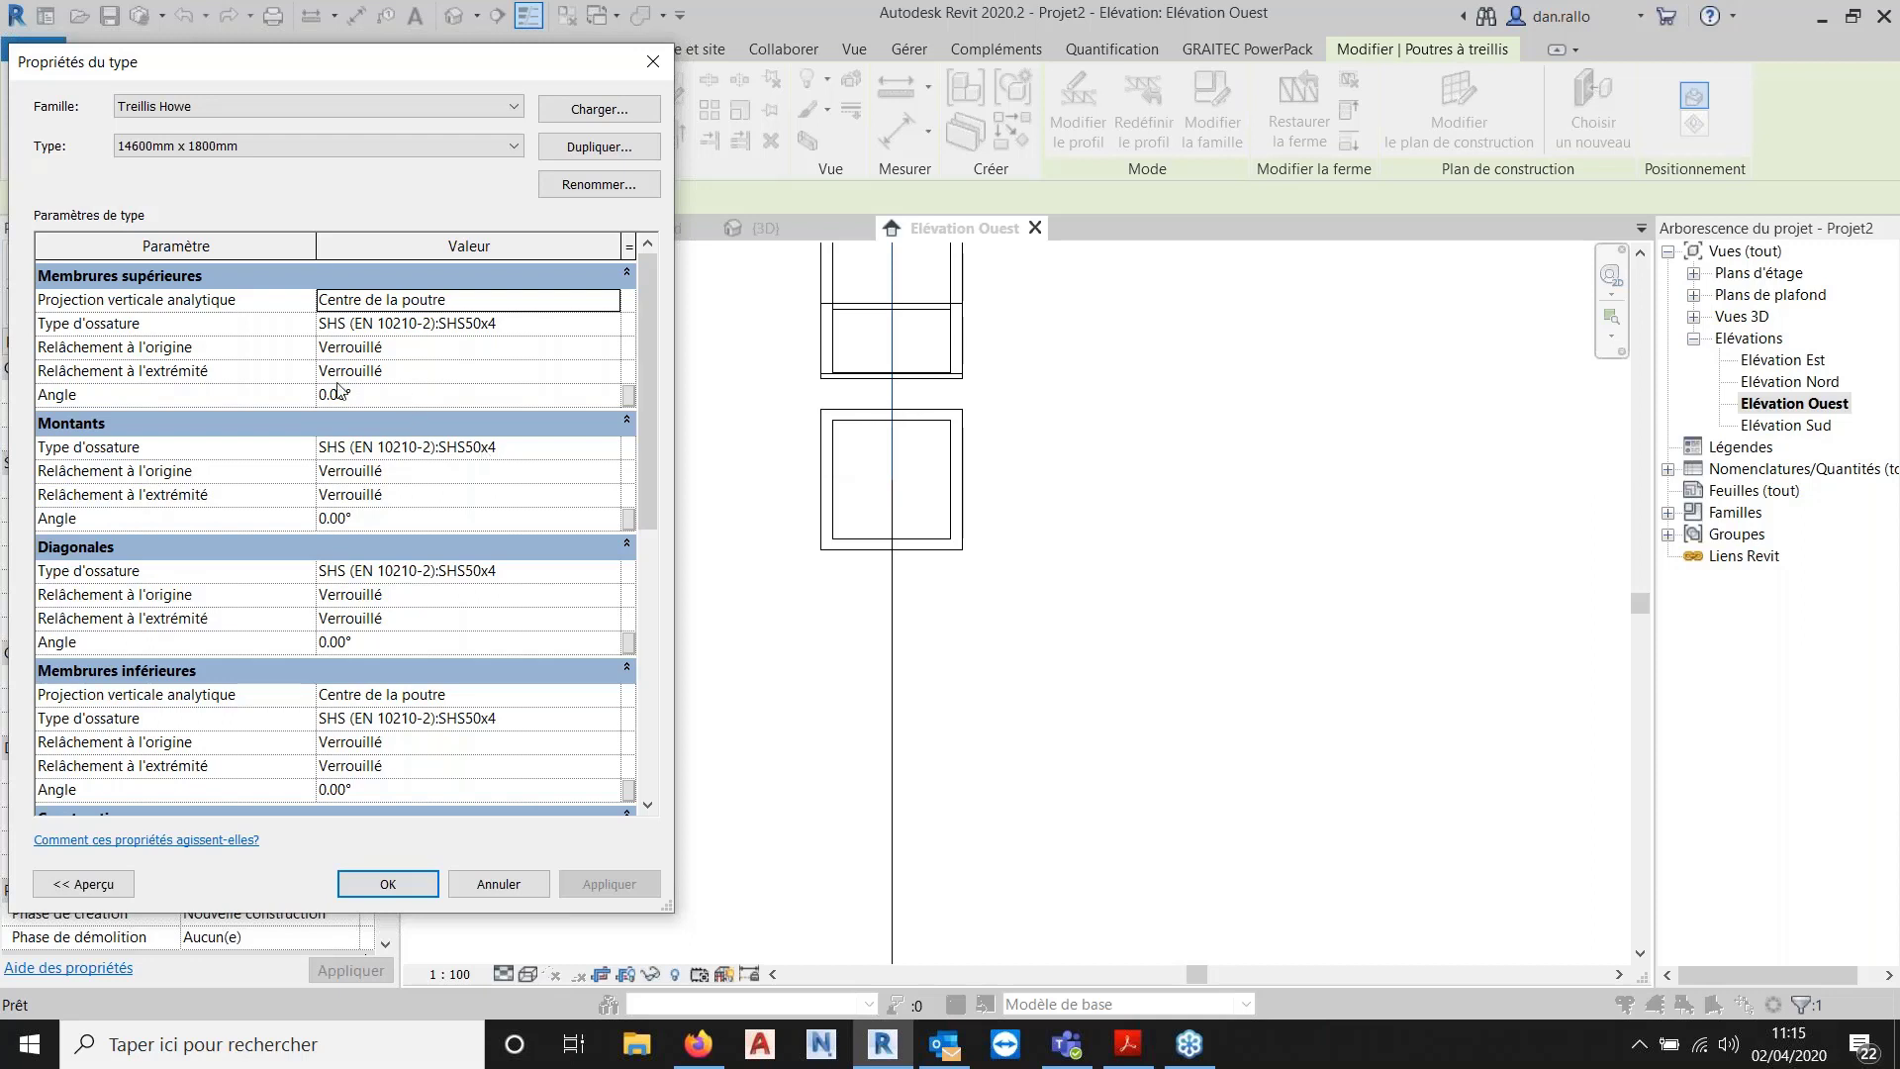
left_click(372, 395)
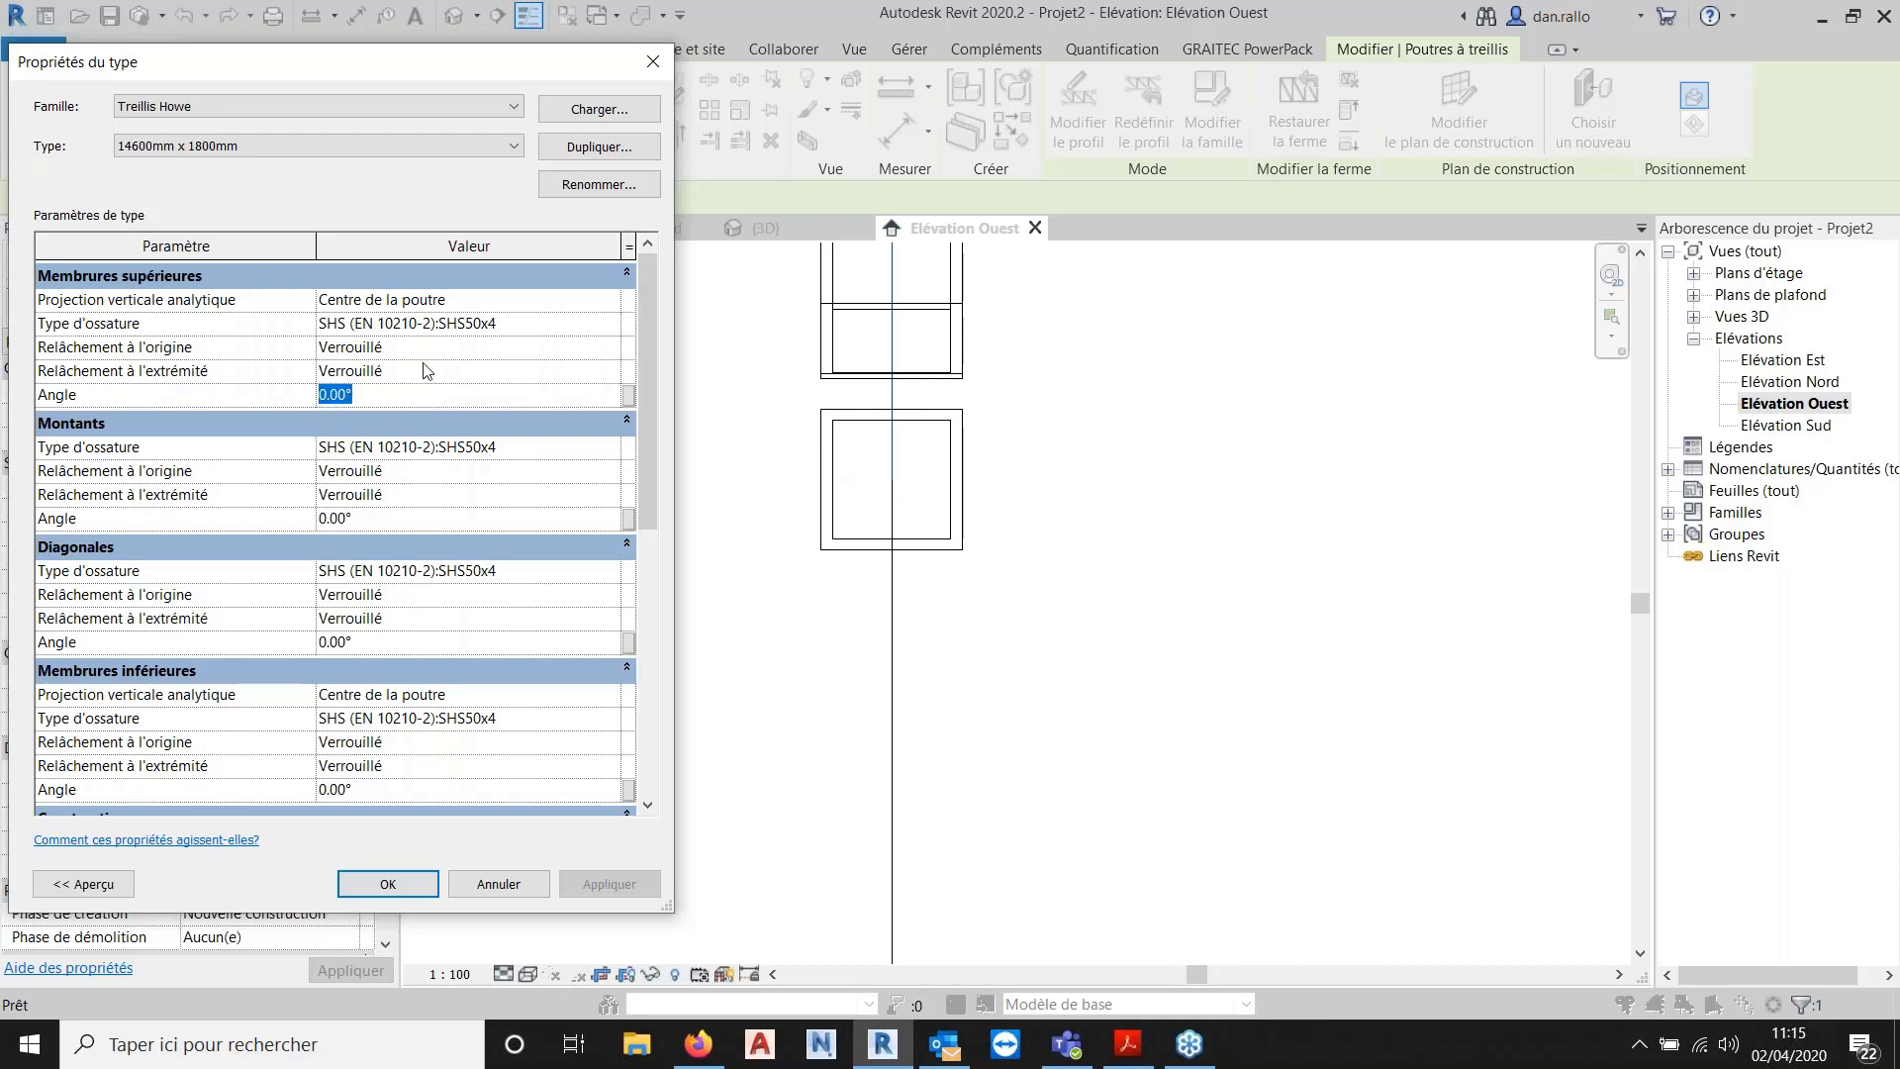
type("45")
left_click(619, 884)
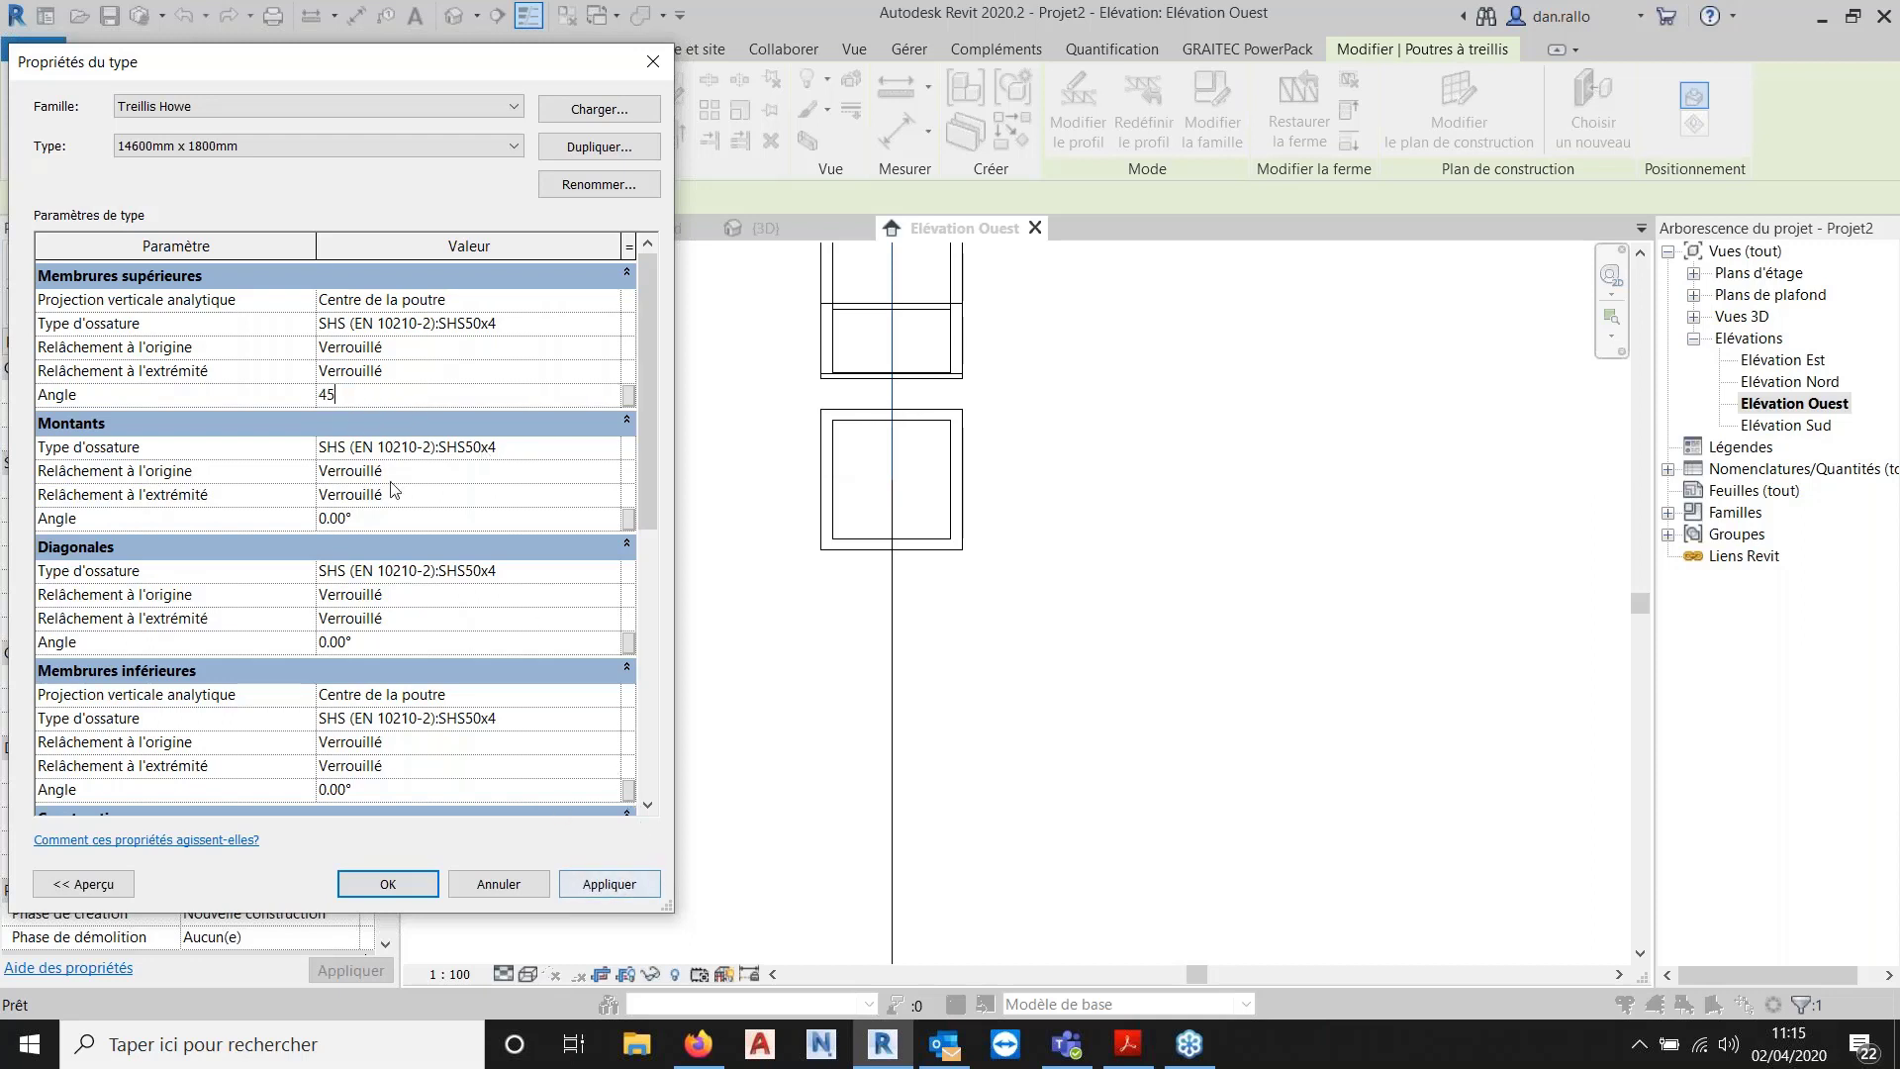
left_click(325, 394)
type("0")
Set the Angle of the Membrures inférieures to 45° and apply the type change.
left_click(388, 789)
type("45")
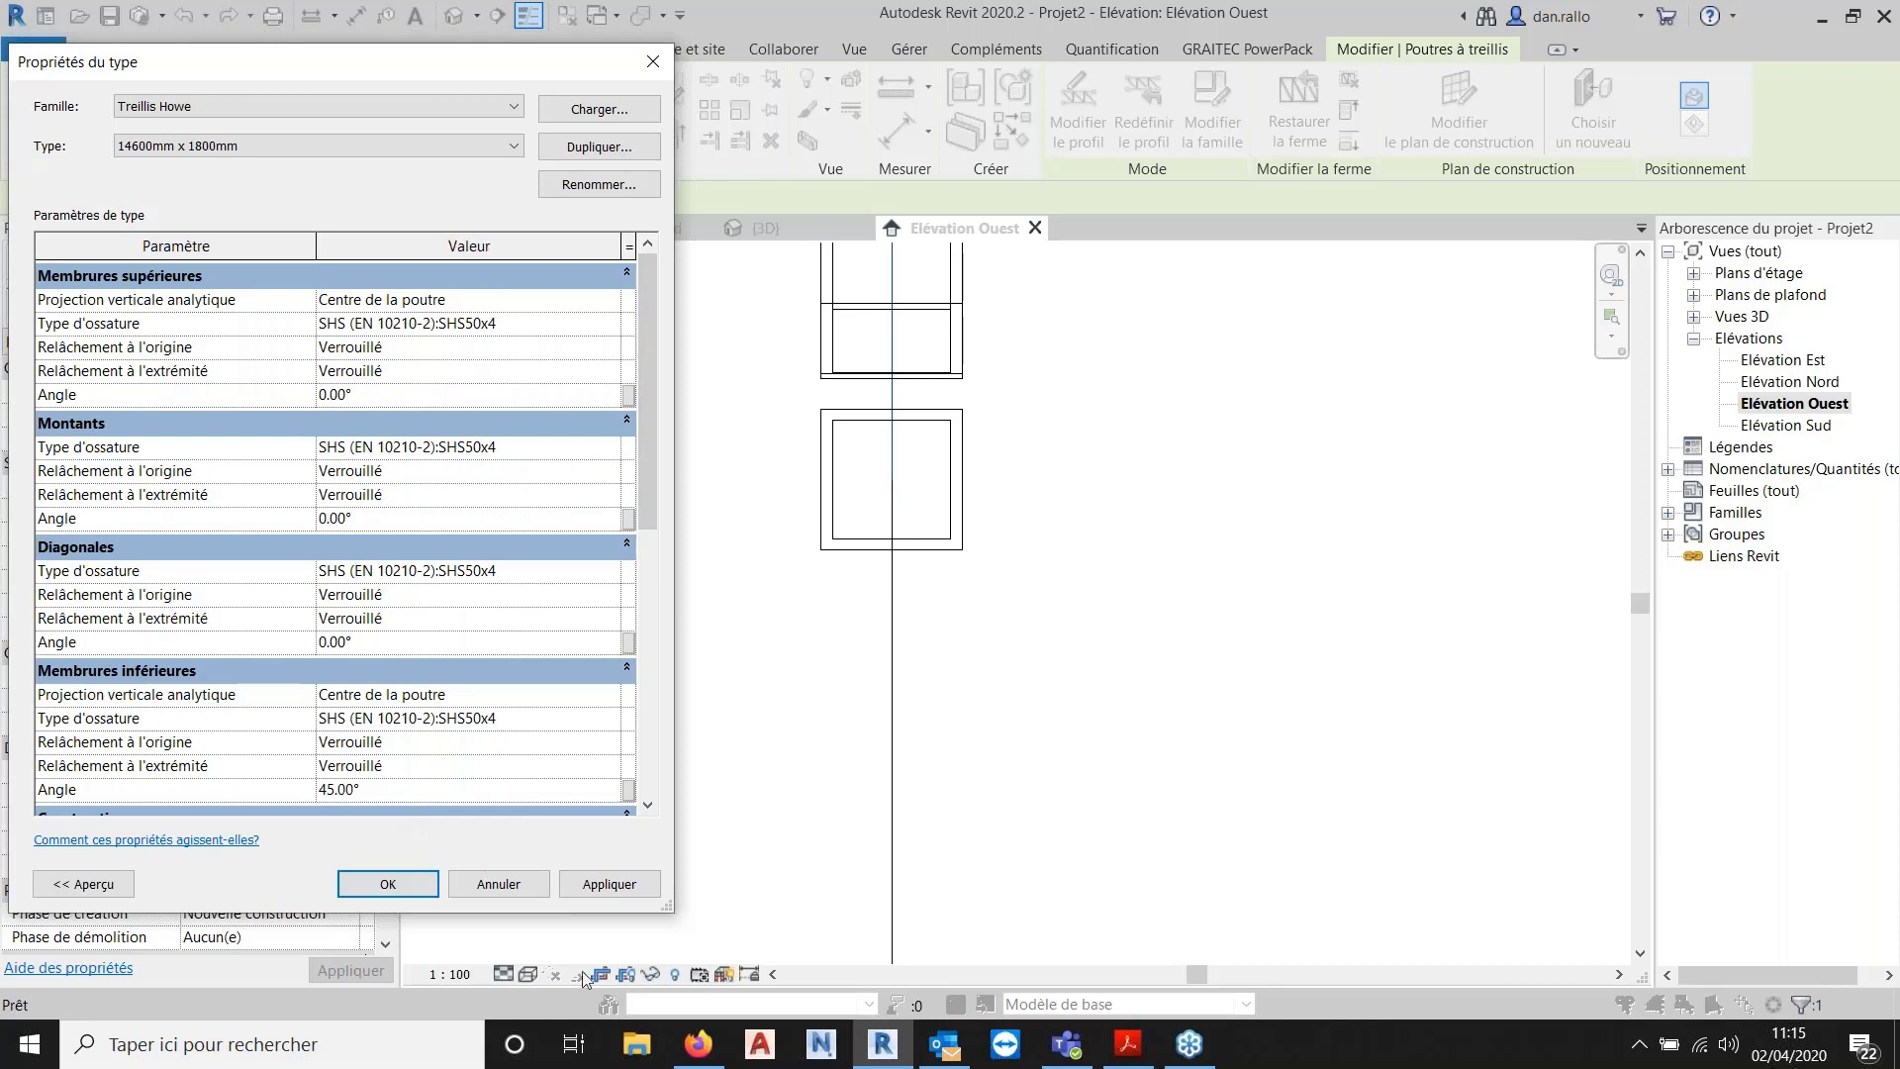
left_click(614, 889)
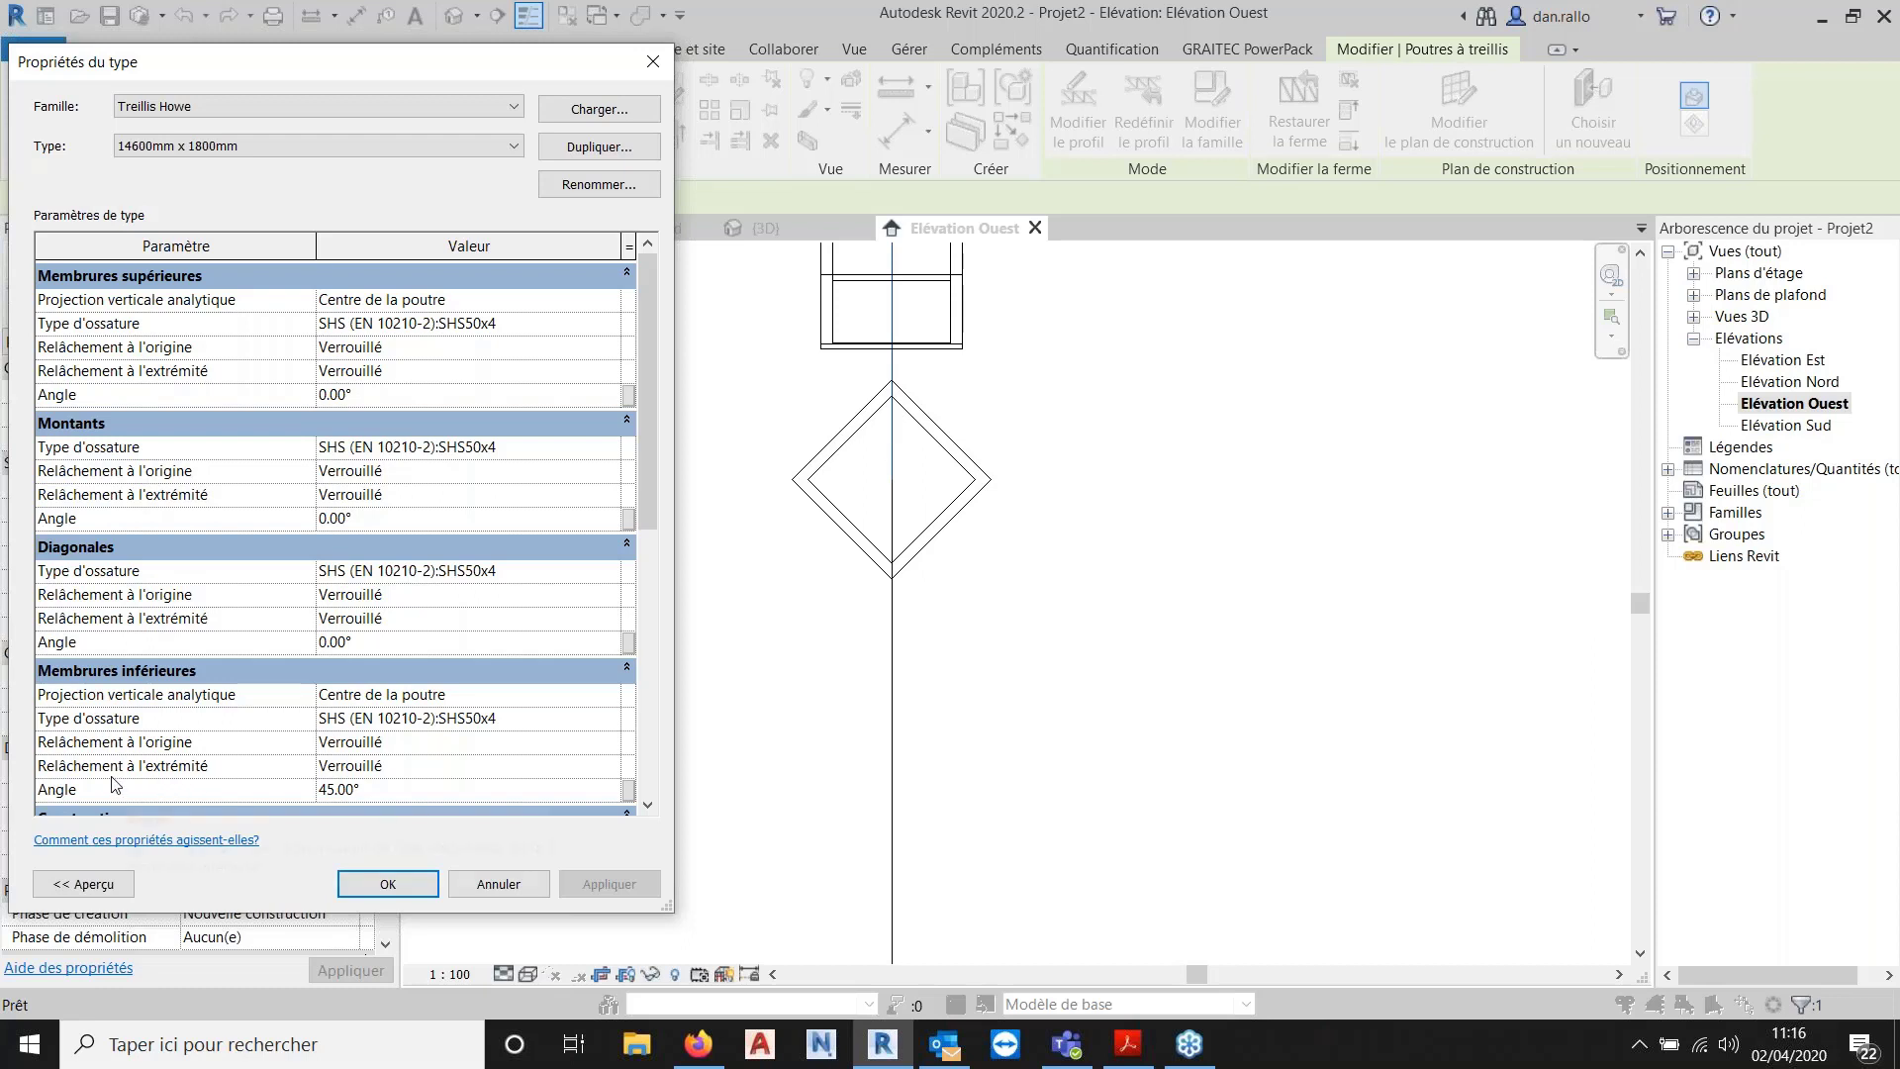
Set the Angle of the Membrures supérieures to 45° and confirm the type properties.
key("ctrl")
left_click(421, 400)
type("45")
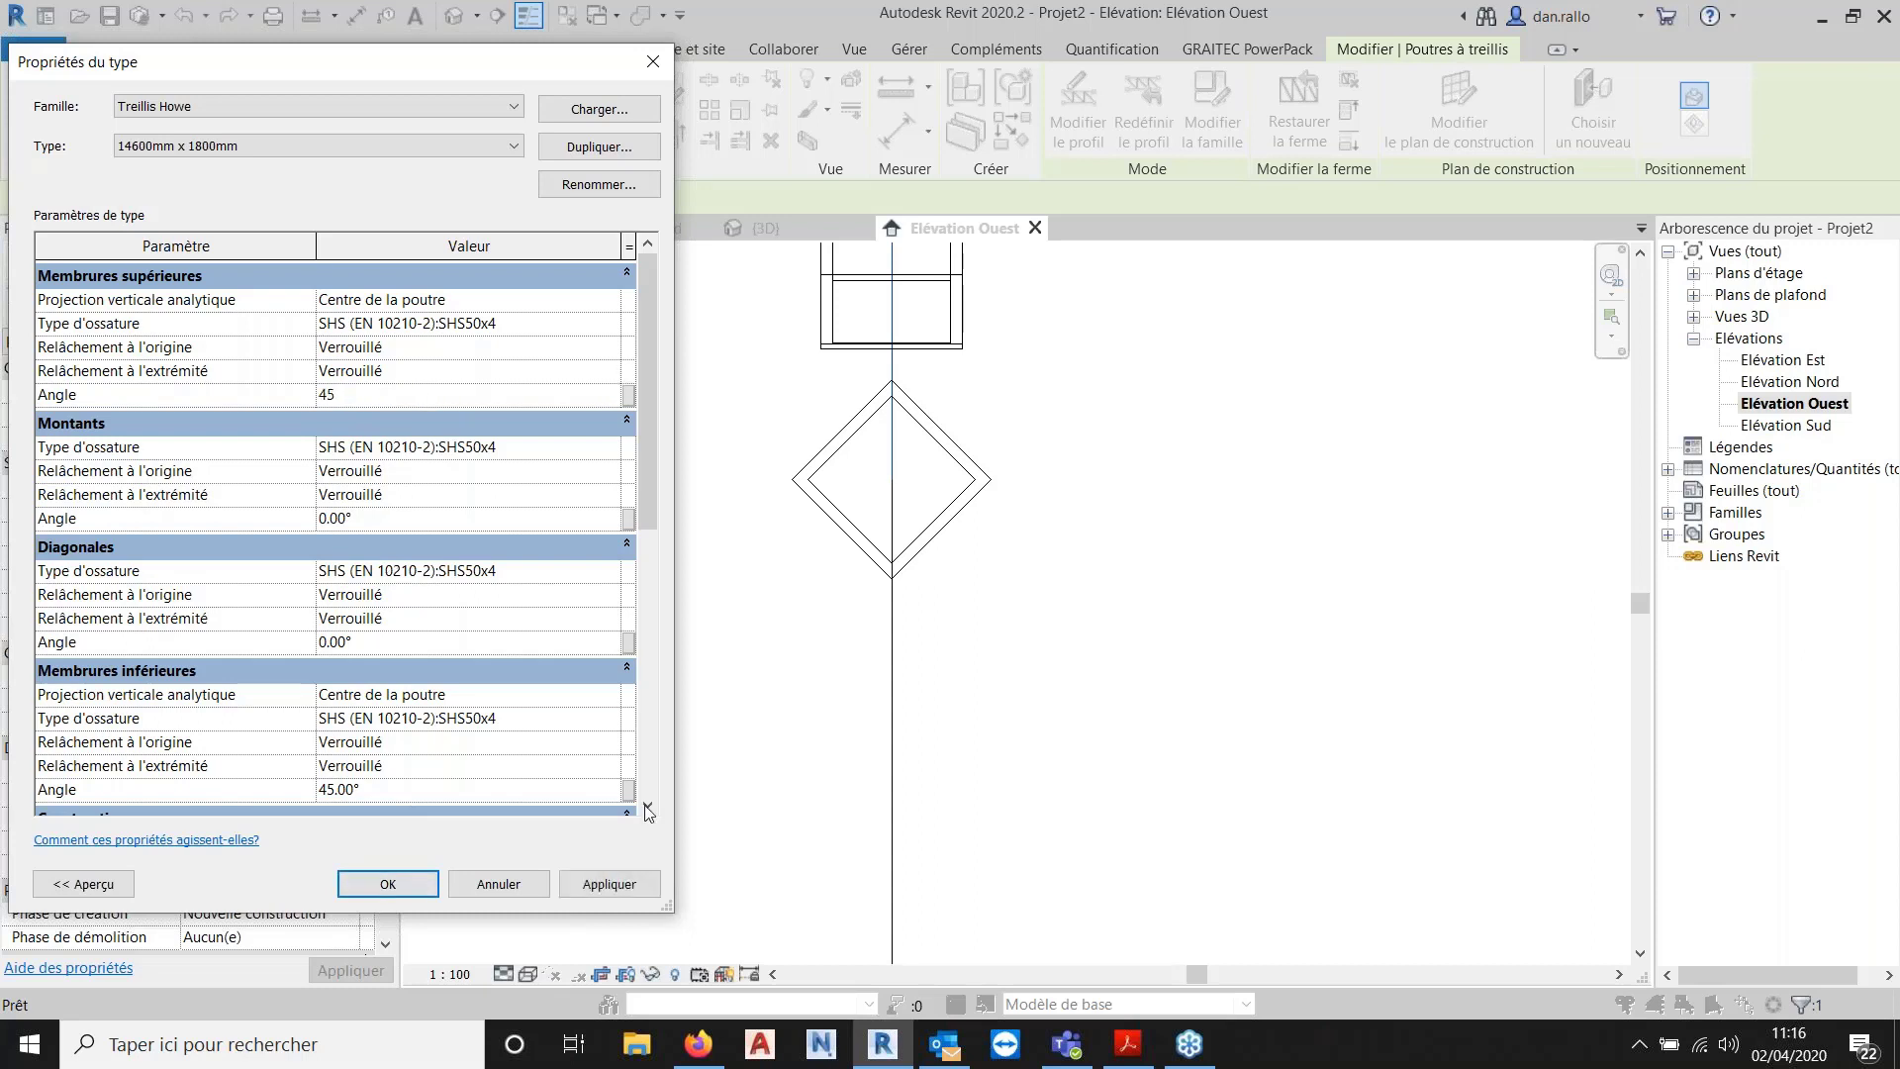
left_click(622, 896)
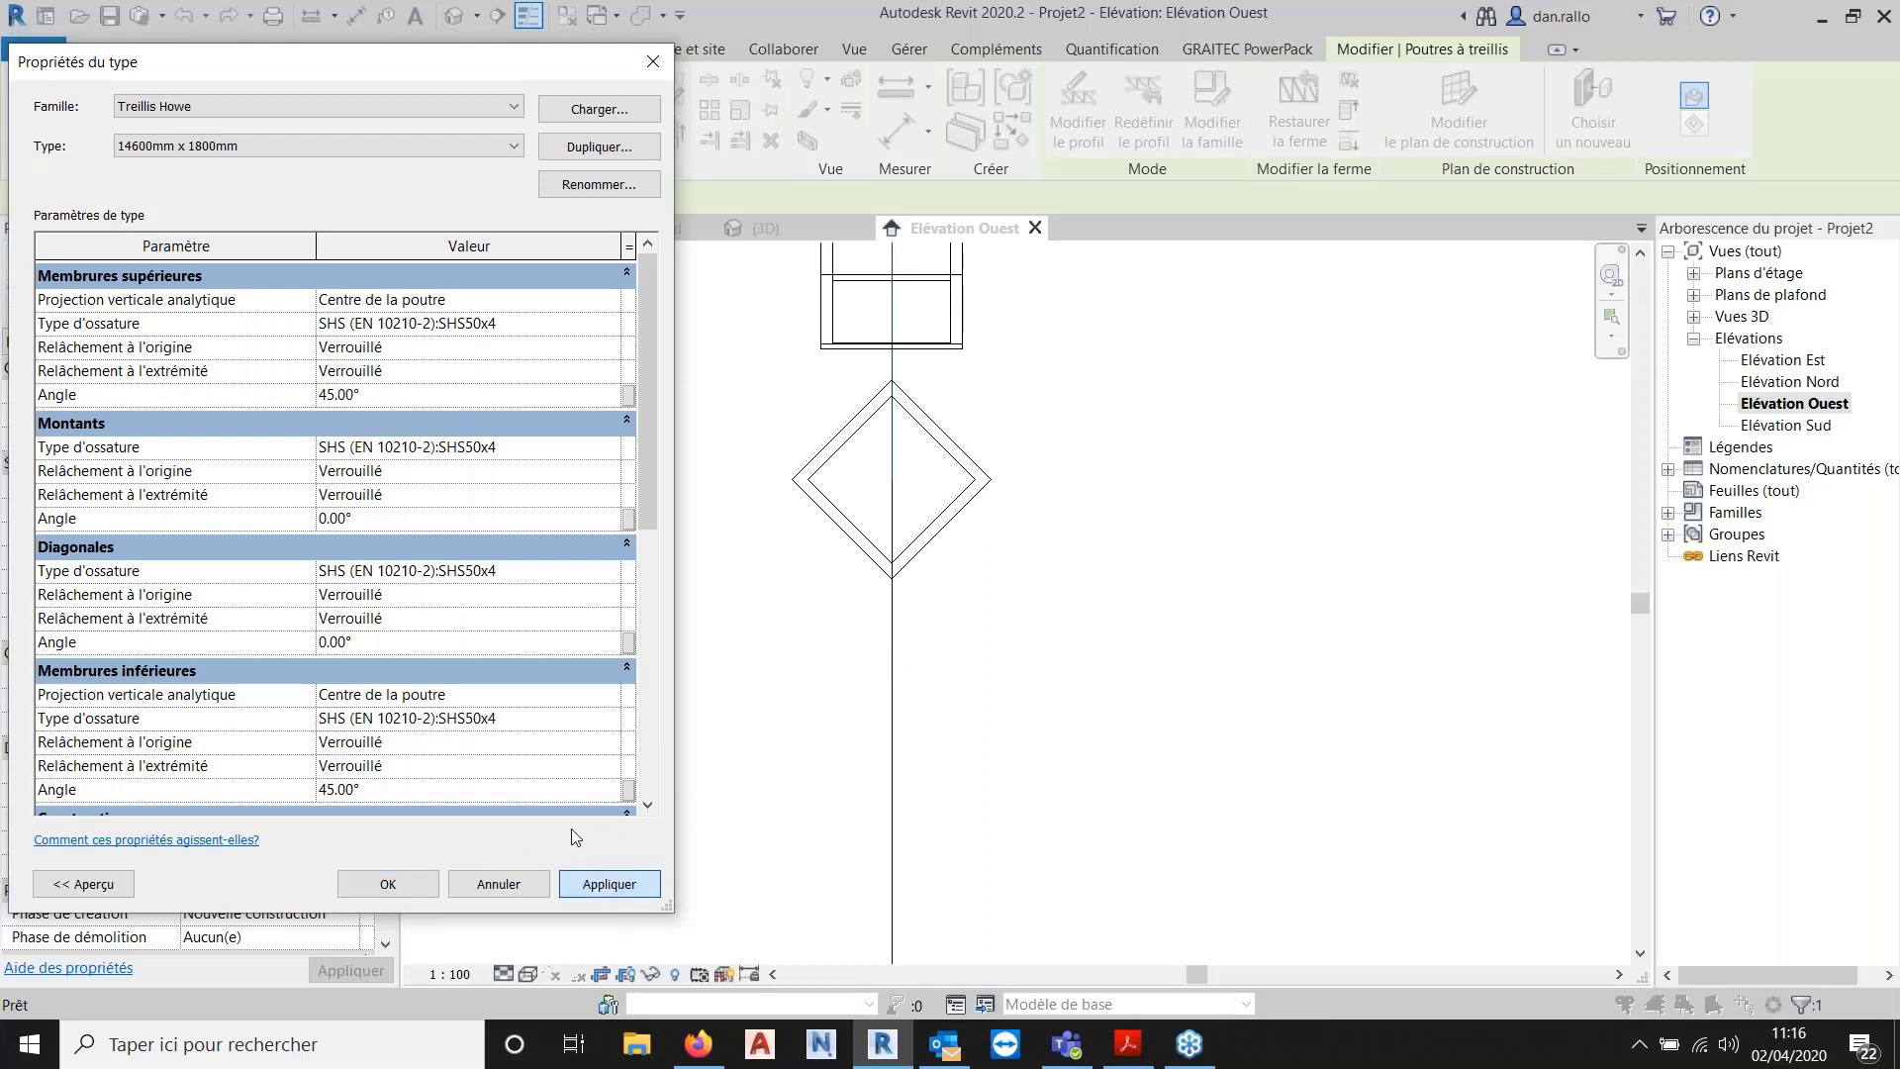
left_click(388, 883)
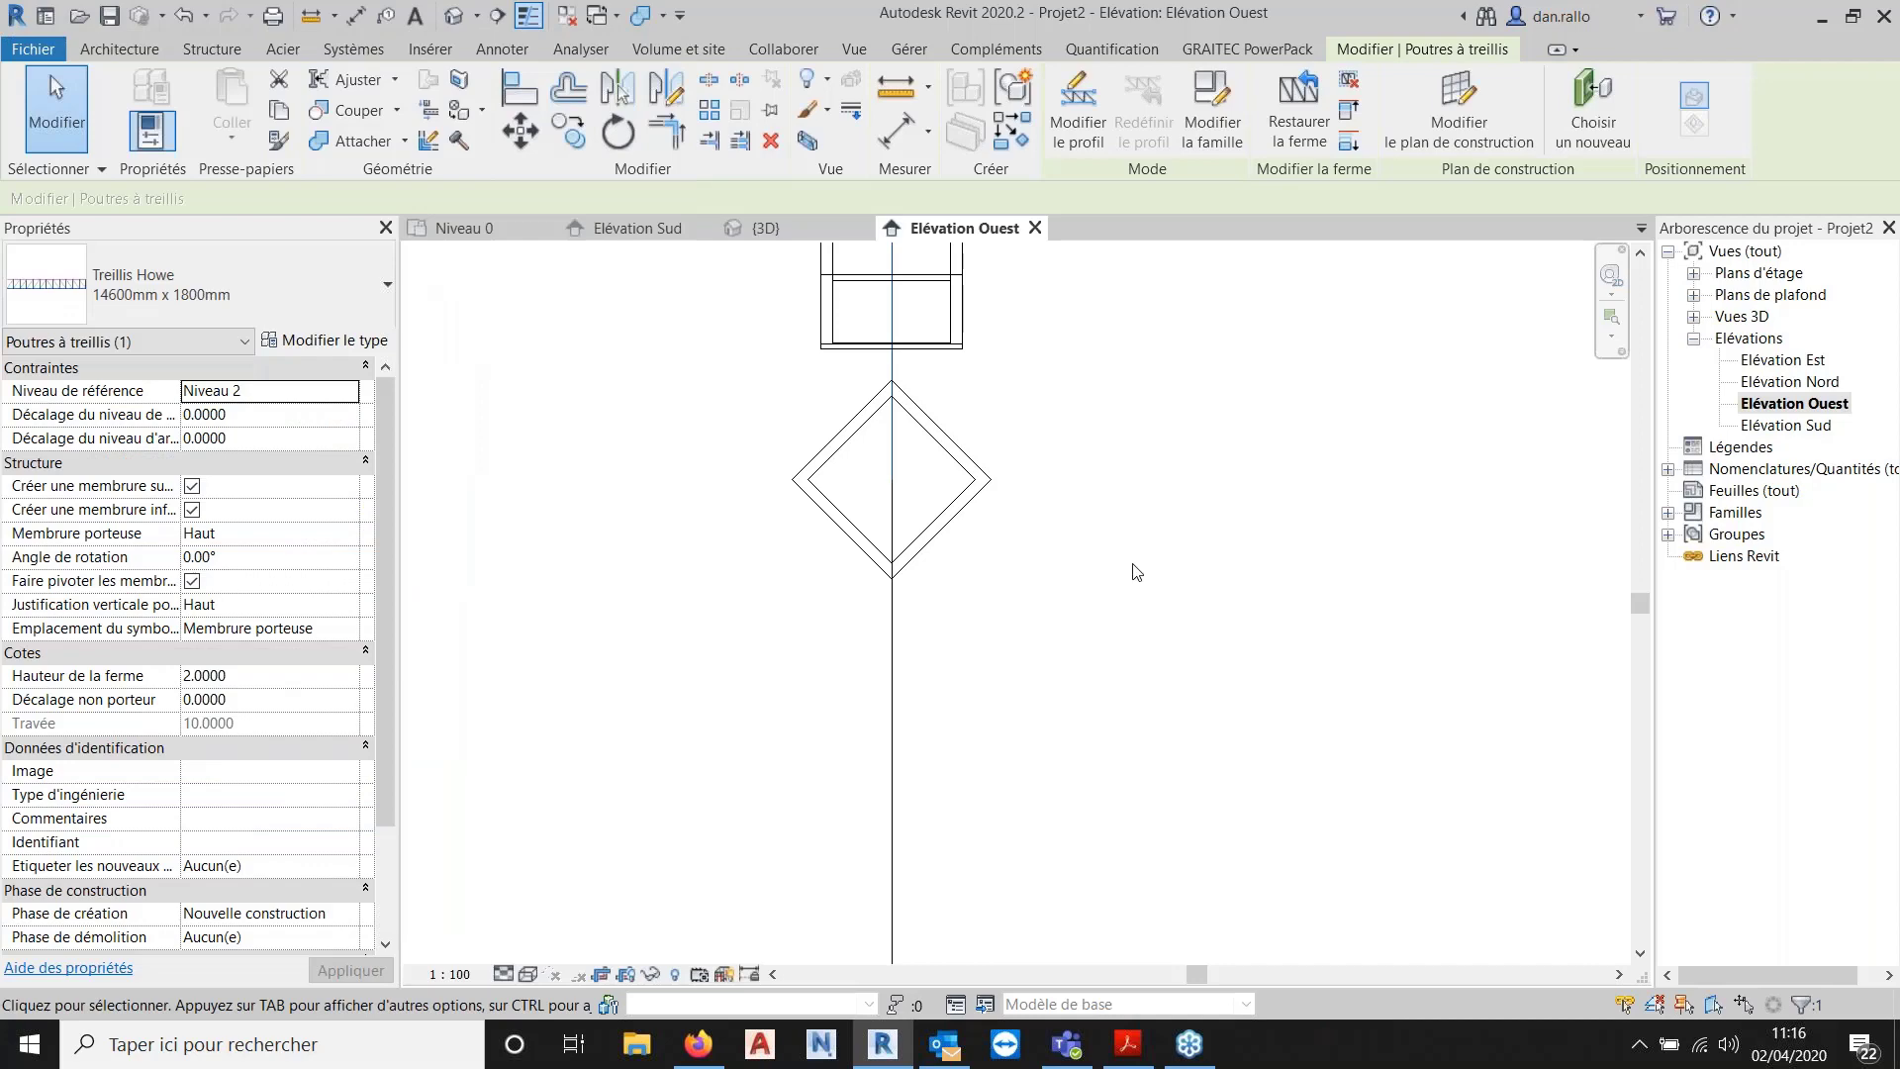
Inspect the orientation of the truss chords in the Elévation Ouest view and the 3D view.
scroll(1136, 572, "down", 5)
middle_click_drag(1078, 431, 1021, 433)
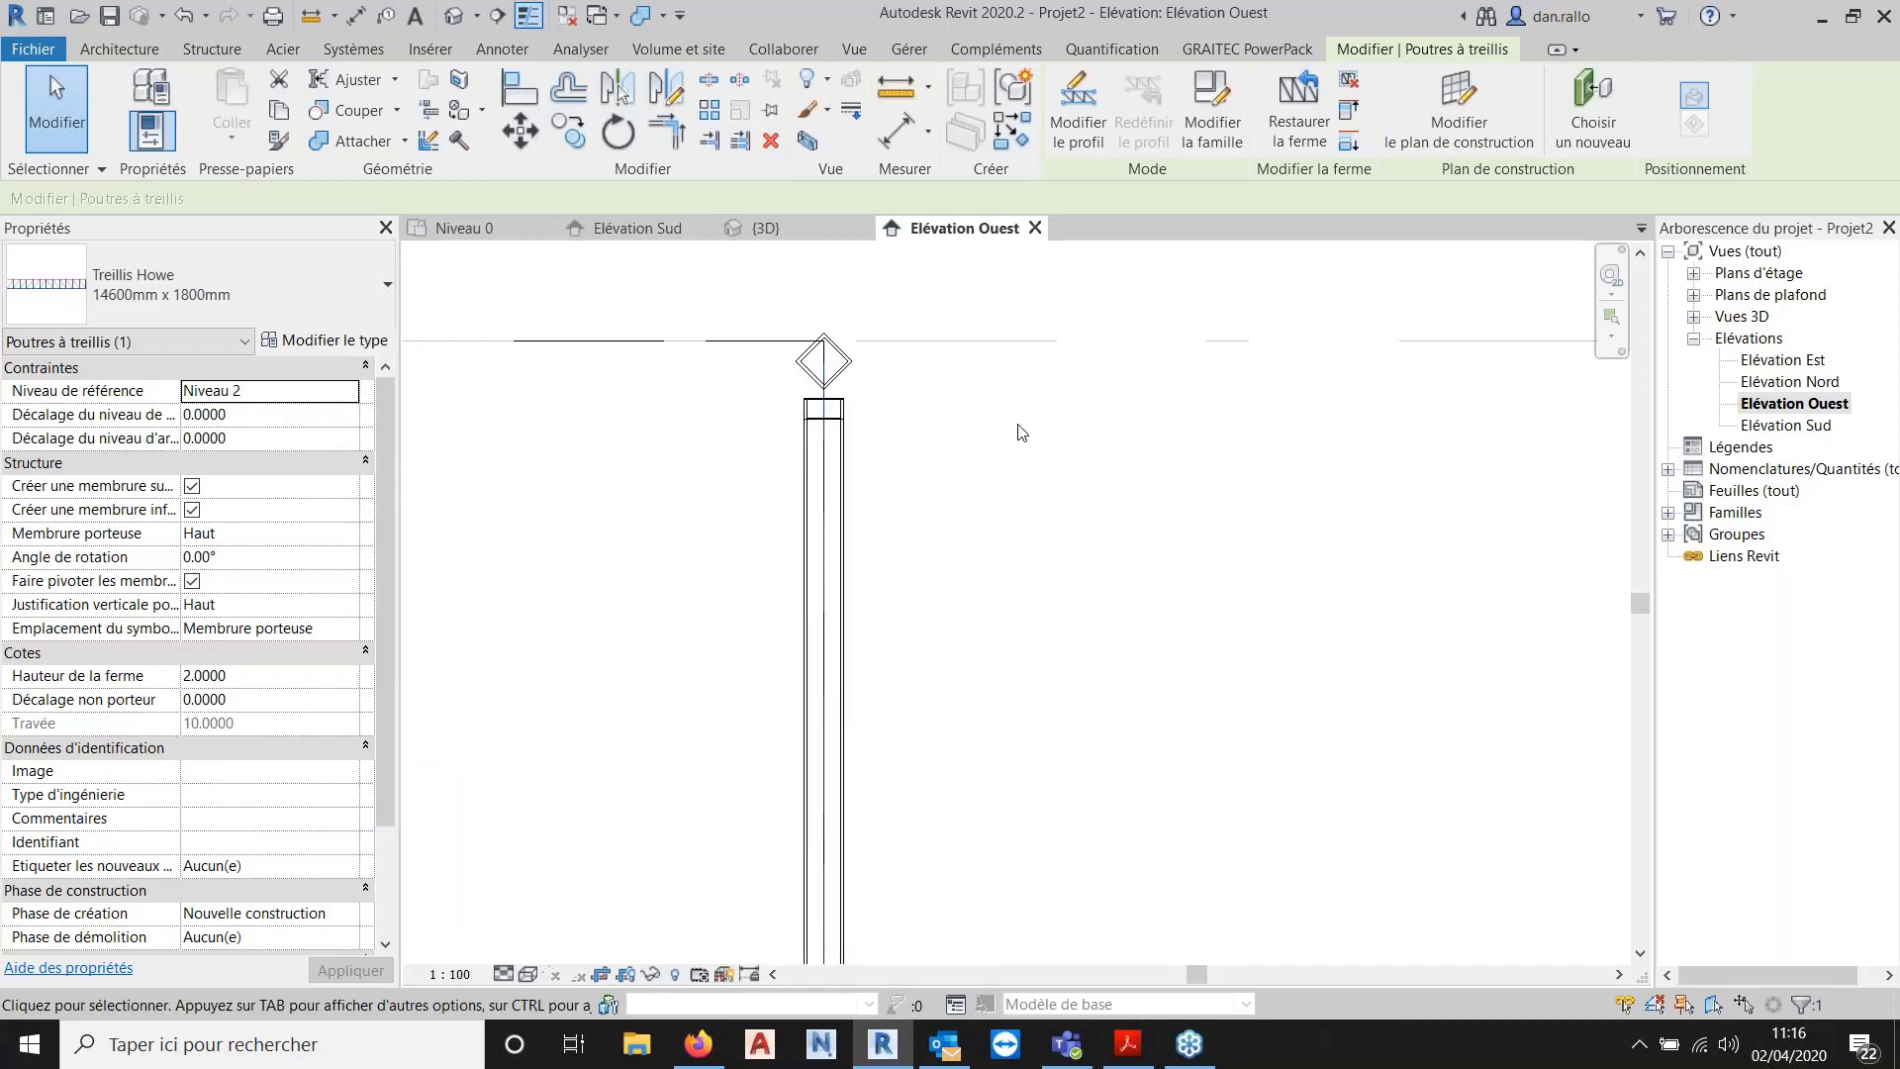
key("ctrl+Tab")
left_click(1025, 467)
scroll(1030, 475, "up", 2)
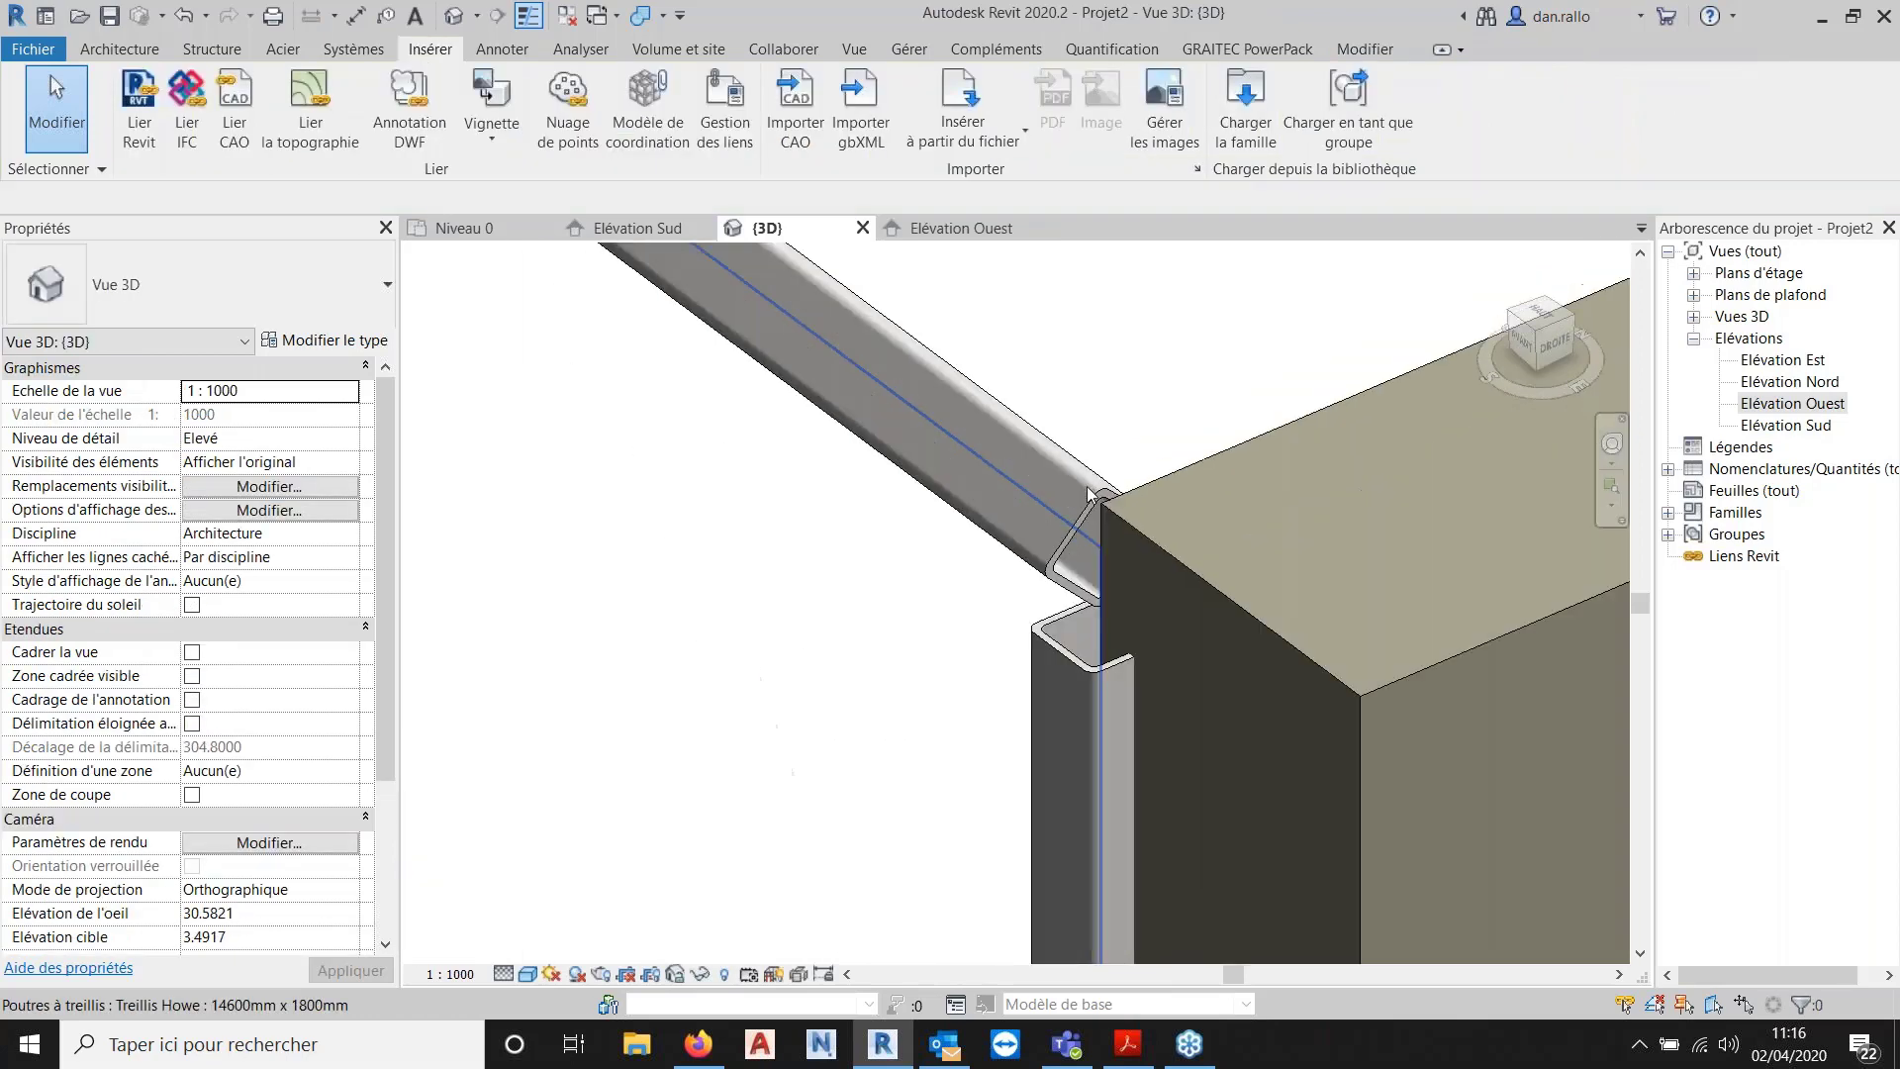
scroll(1039, 504, "down", 2)
scroll(1042, 514, "down", 2)
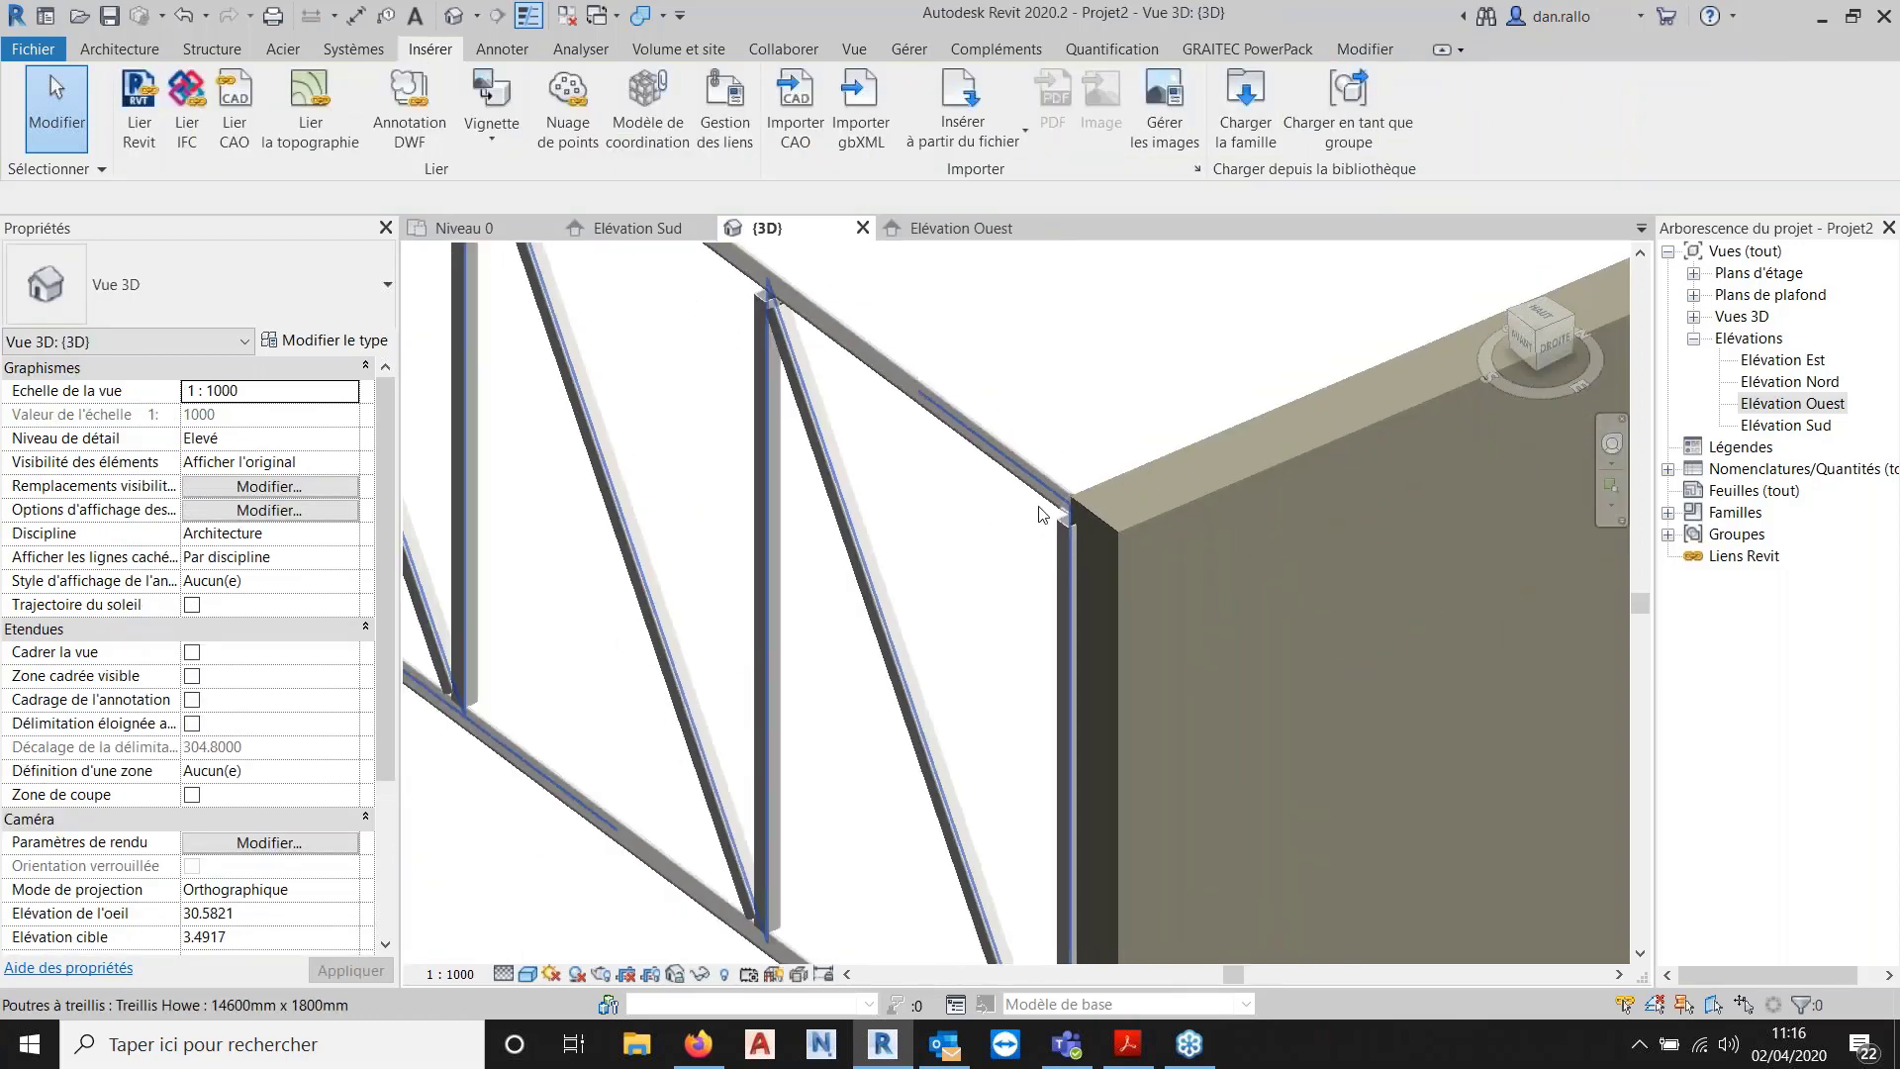
scroll(1041, 523, "up", 1)
scroll(1039, 522, "down", 1)
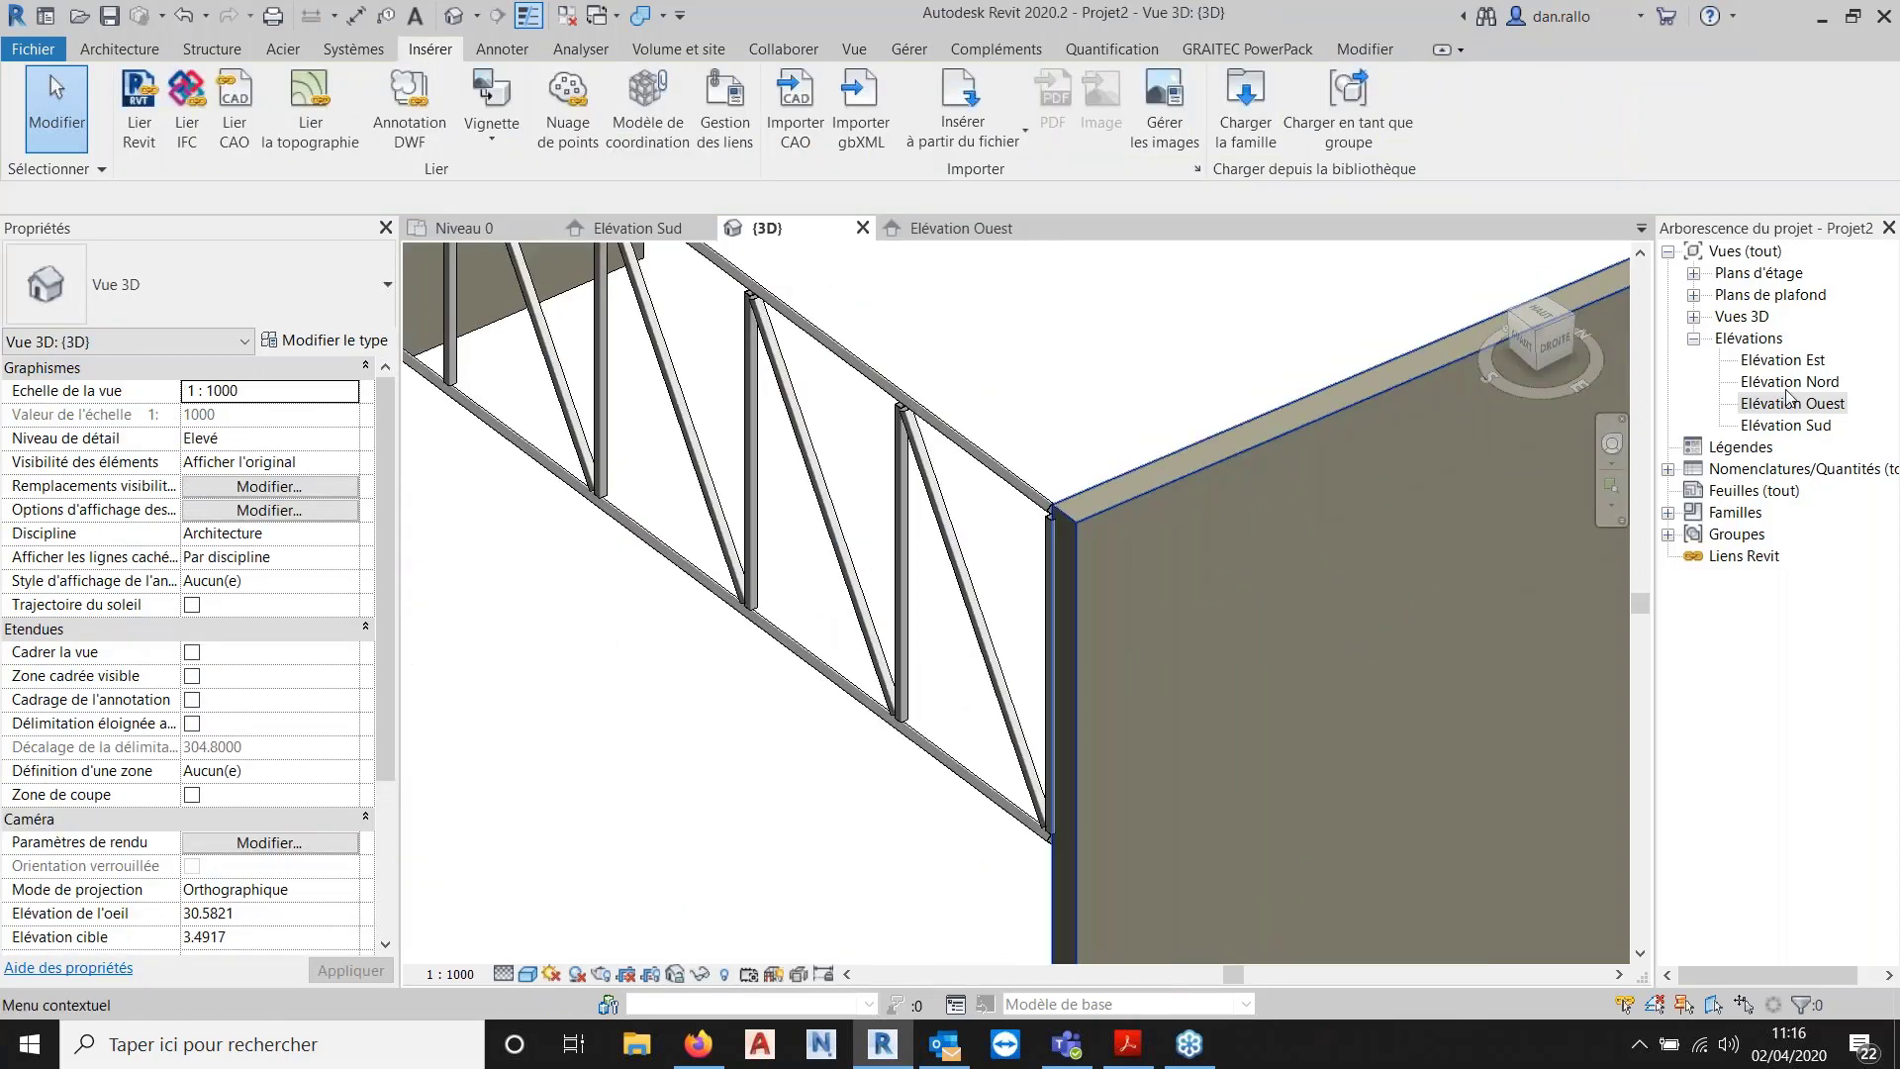
In the Elévation Sud view, reset the truss type's Angle for Membrures supérieures and Membrures inférieures to 0° and confirm.
double_click(1790, 397)
scroll(692, 353, "down", 1)
double_click(1773, 426)
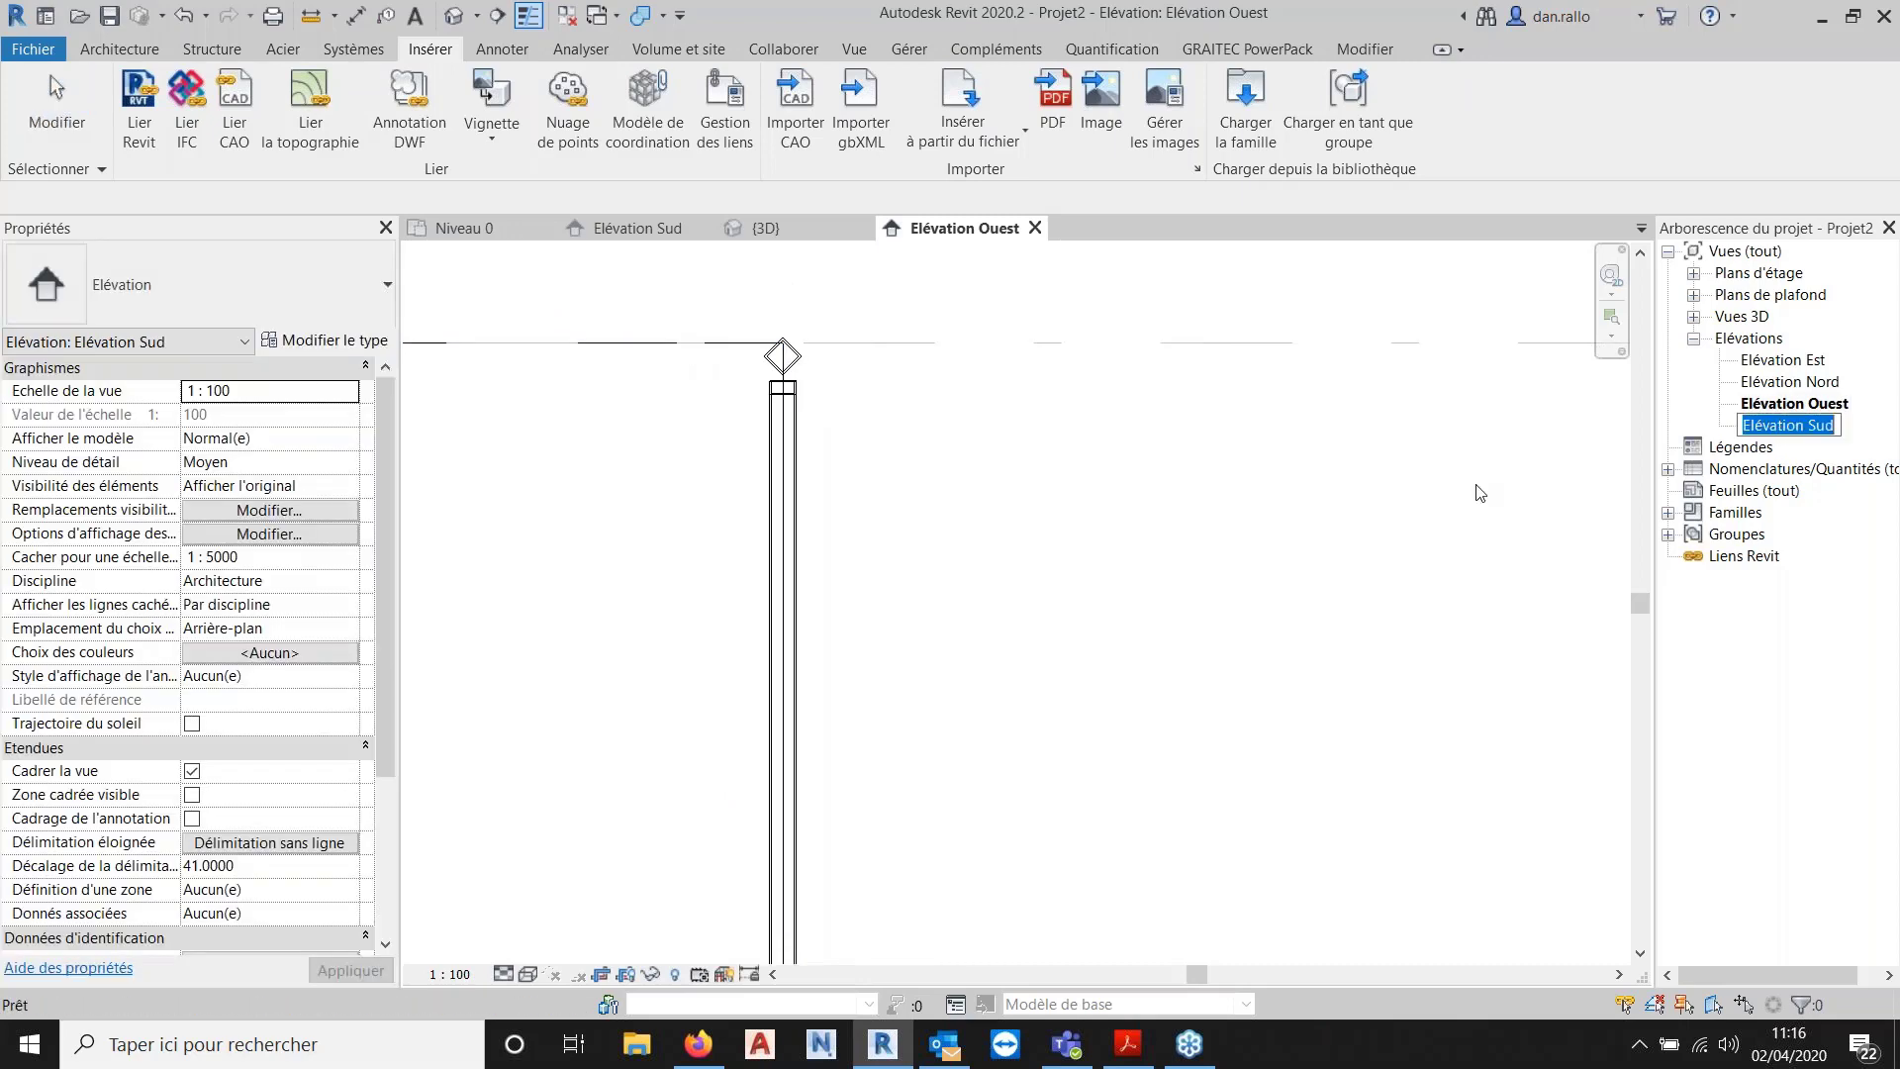
left_click(1477, 486)
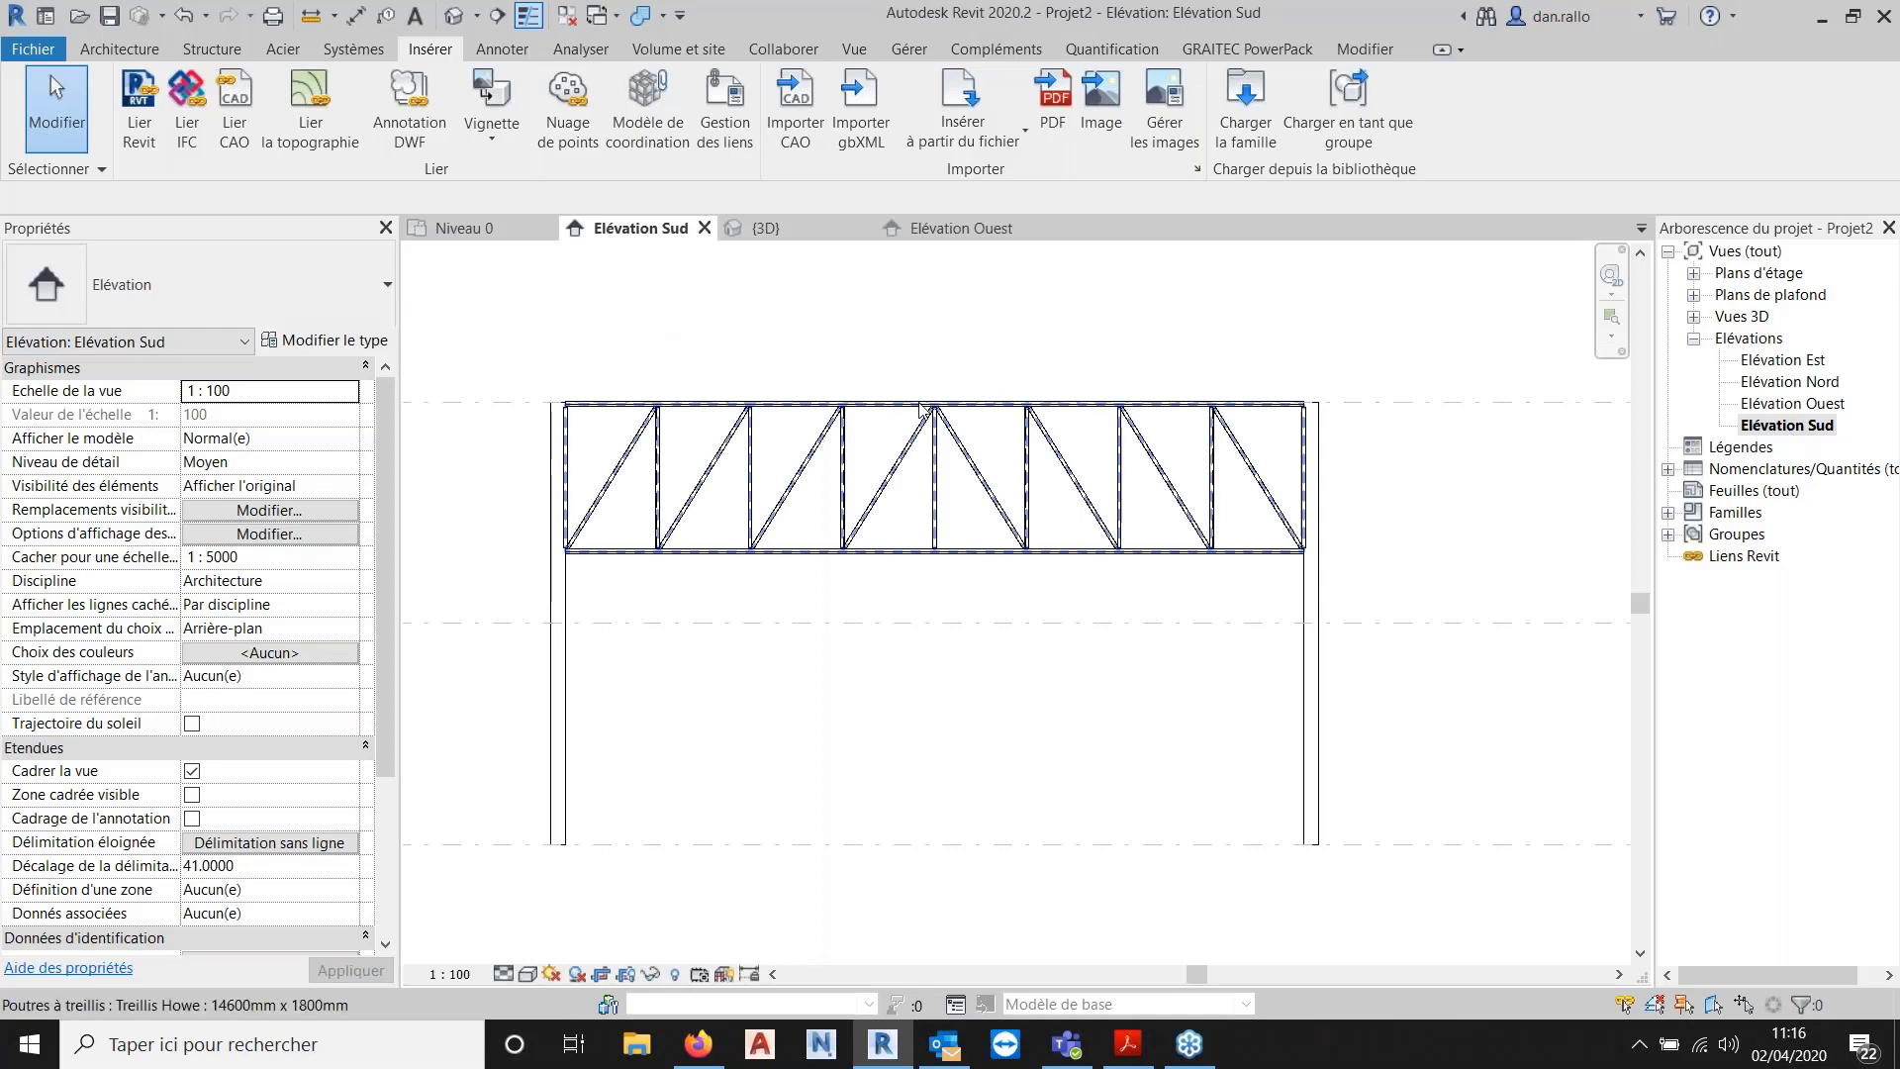
left_click(921, 409)
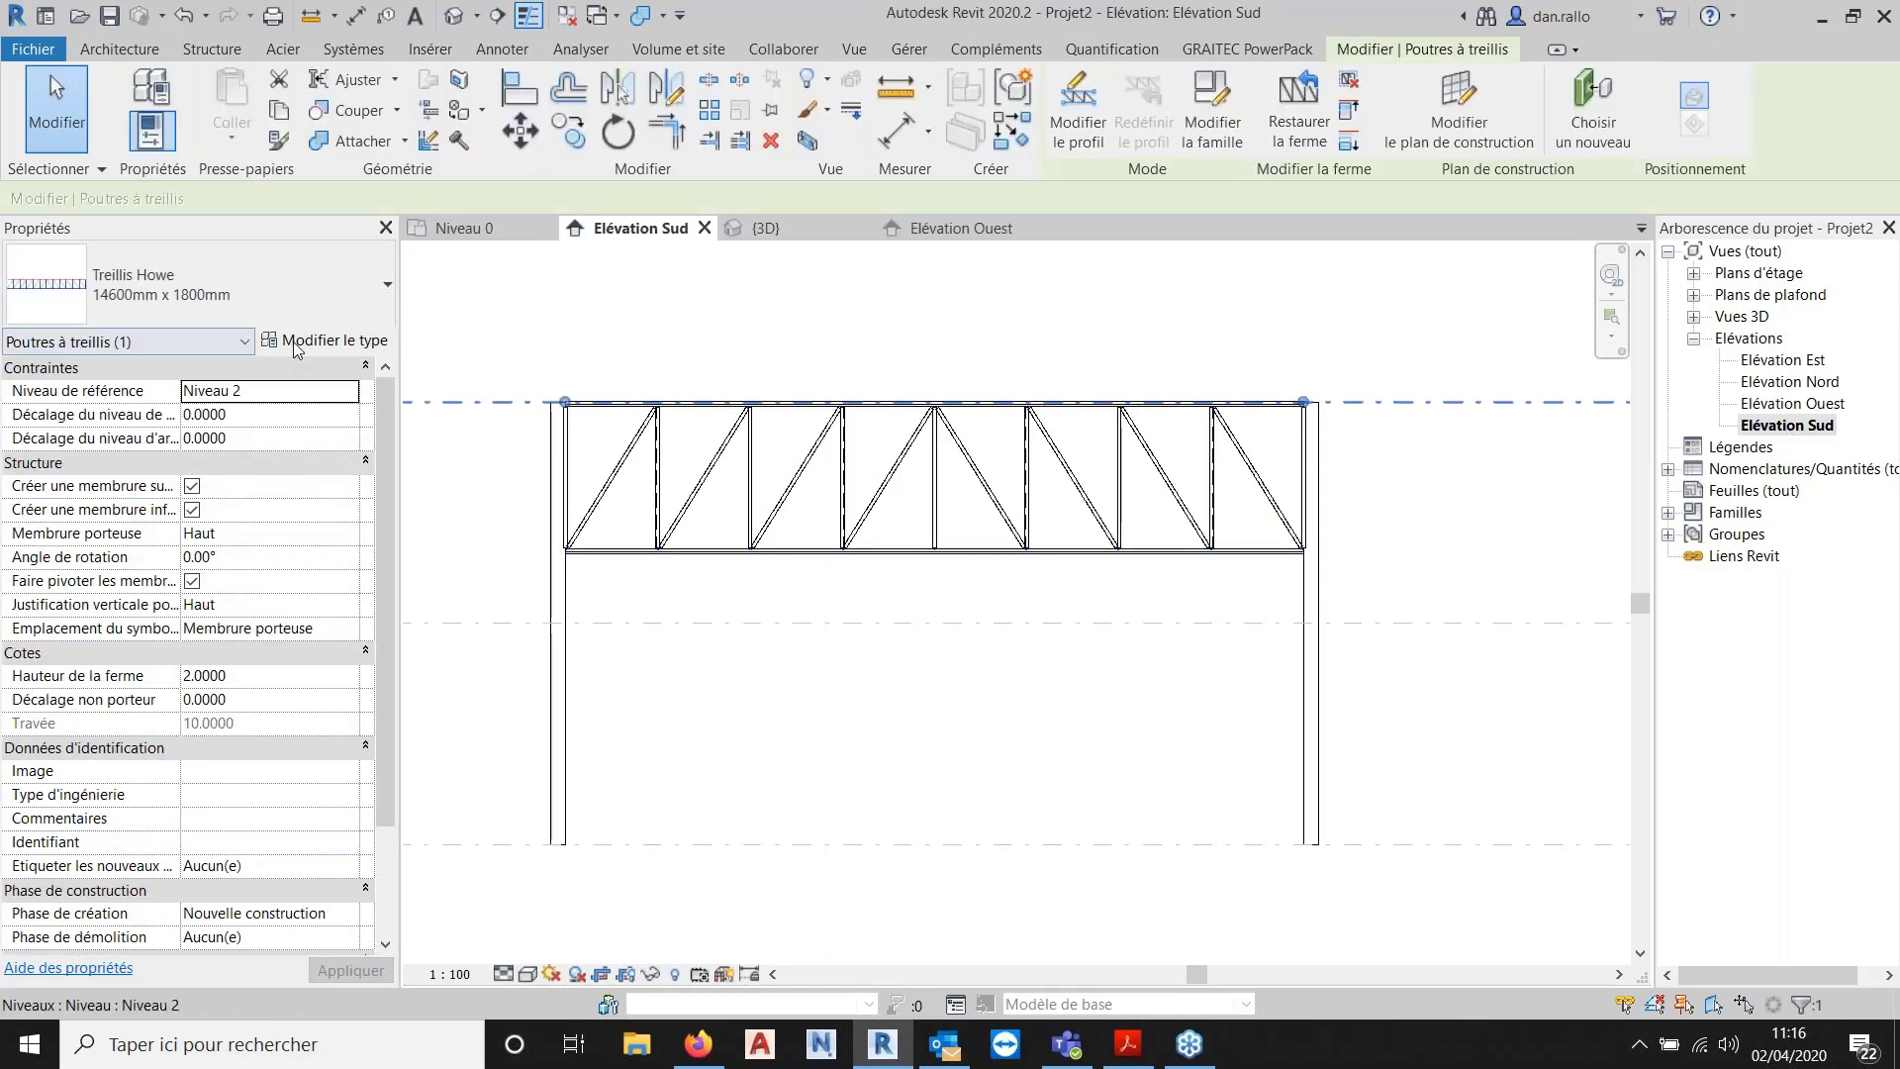
left_click(325, 339)
left_click(378, 798)
type("0")
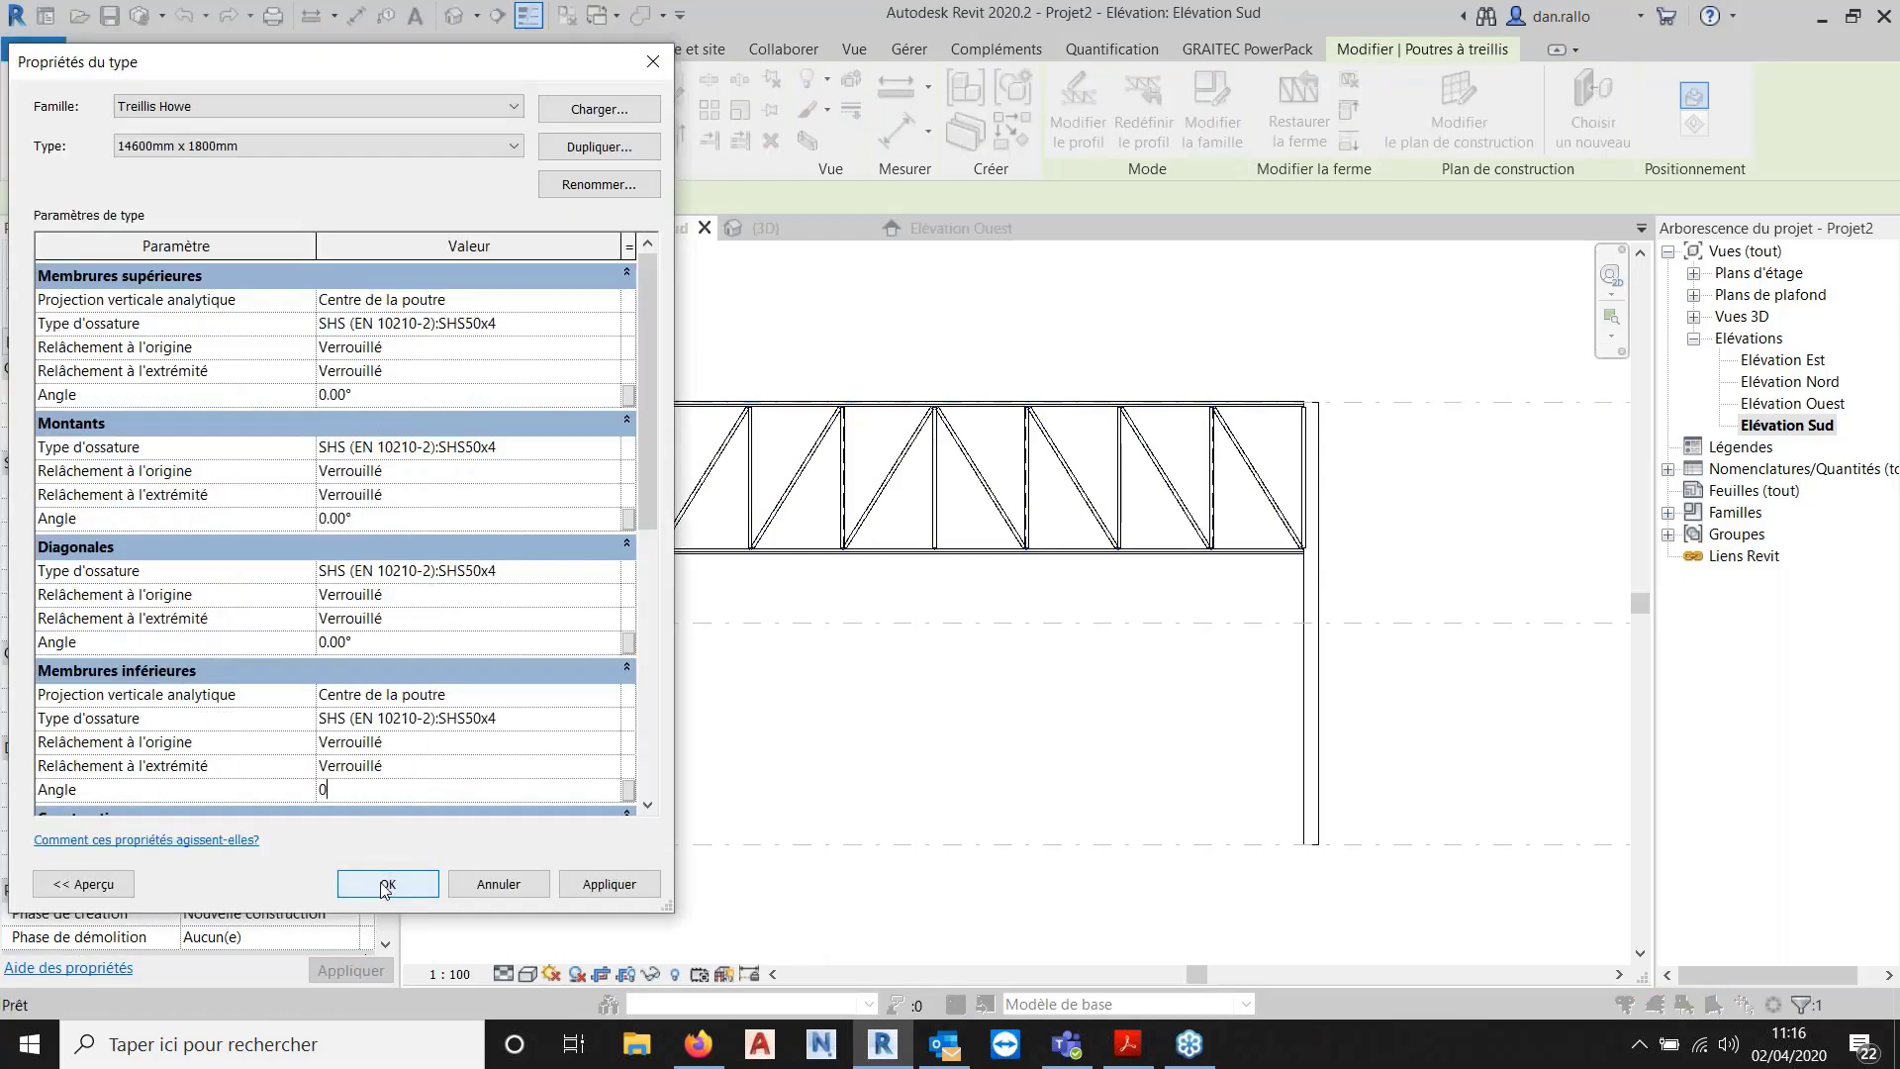
key("Return")
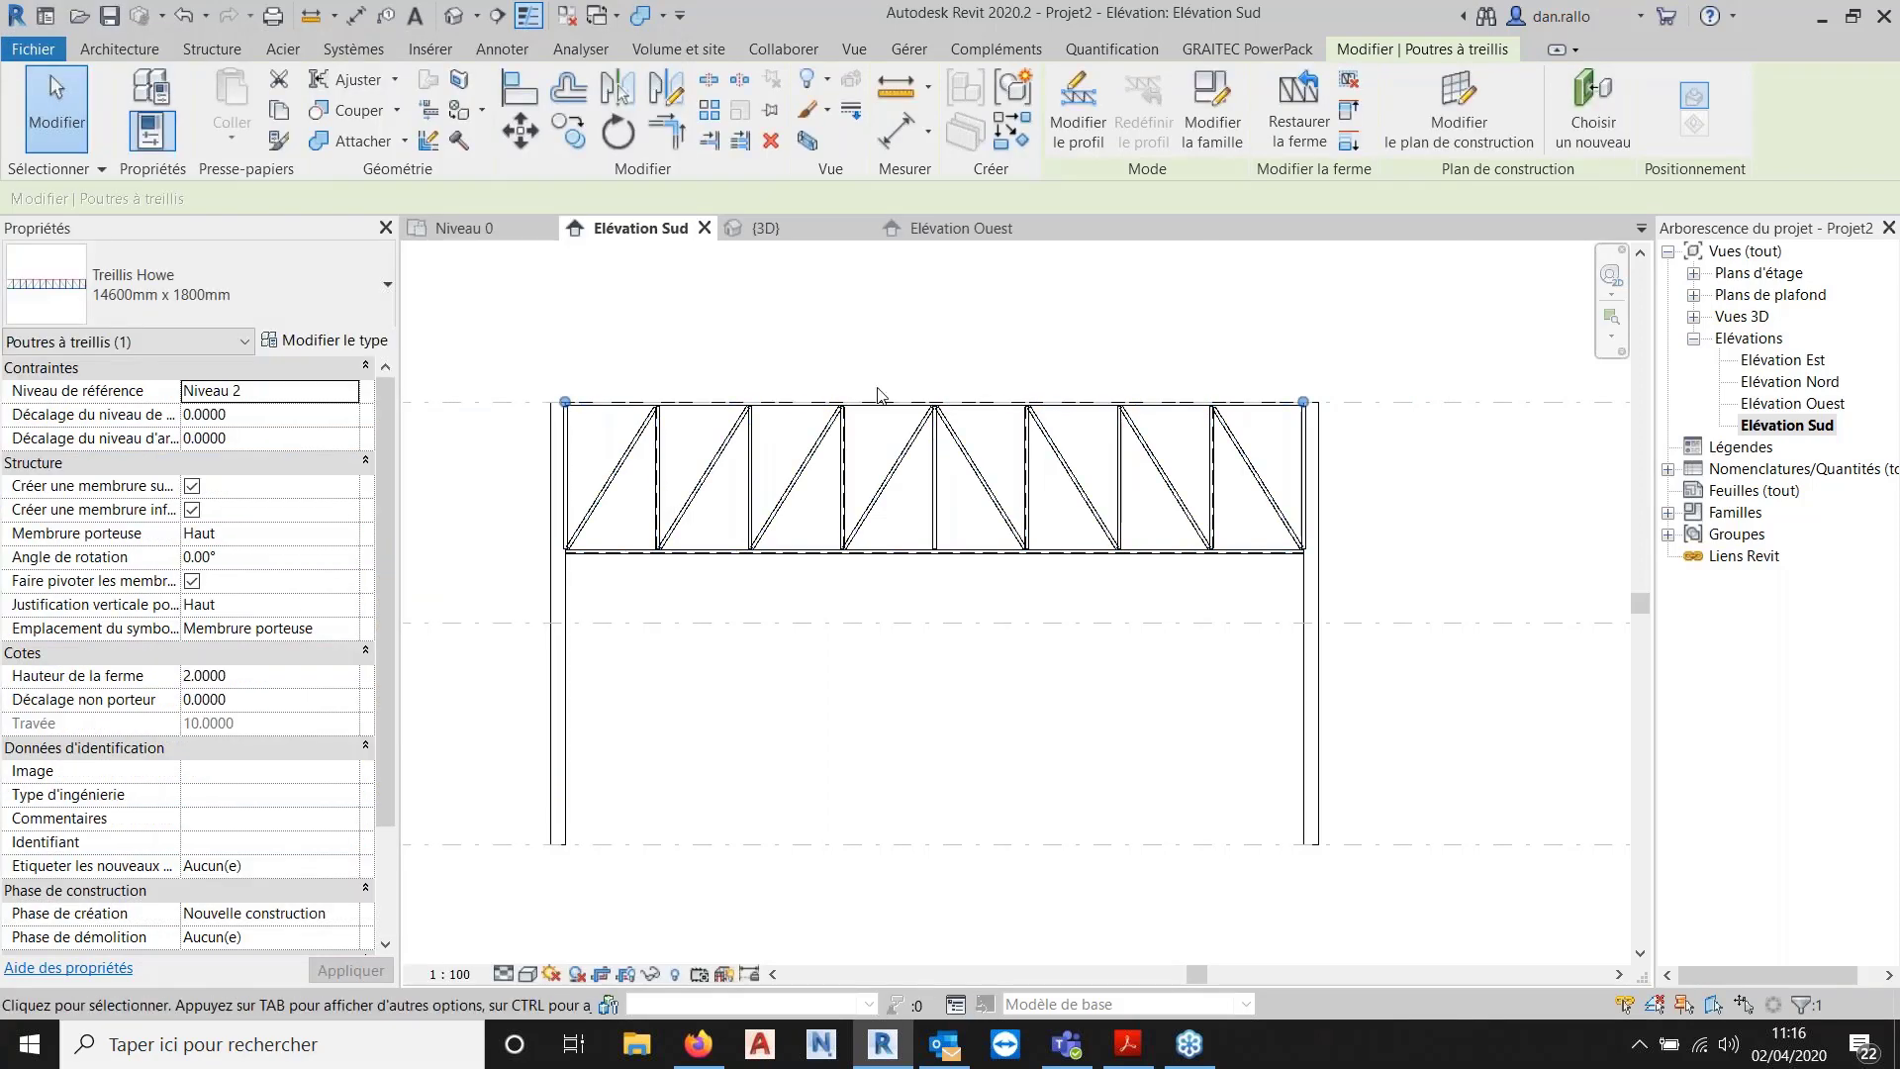
key("Escape")
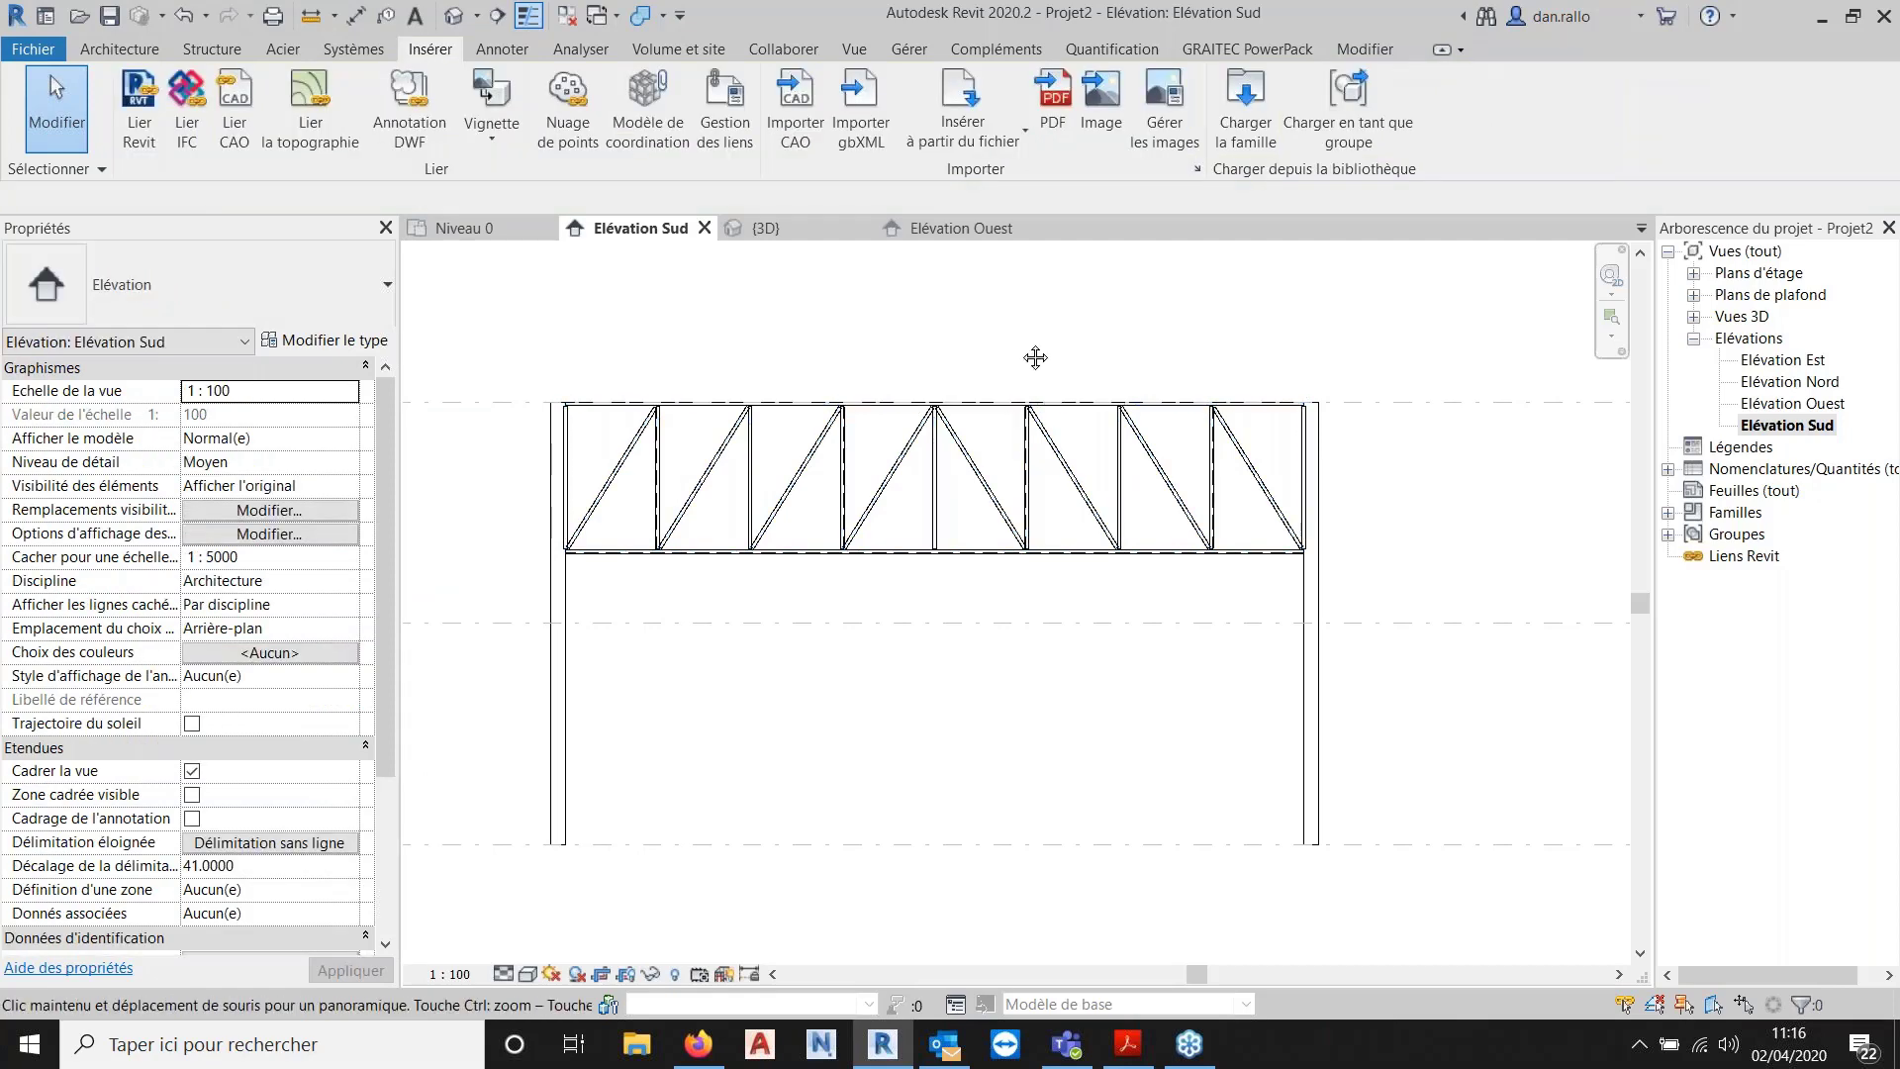
Start editing the truss's profile in the Elévation Sud view and turn off thin-line display.
middle_click_drag(1035, 357, 1162, 347)
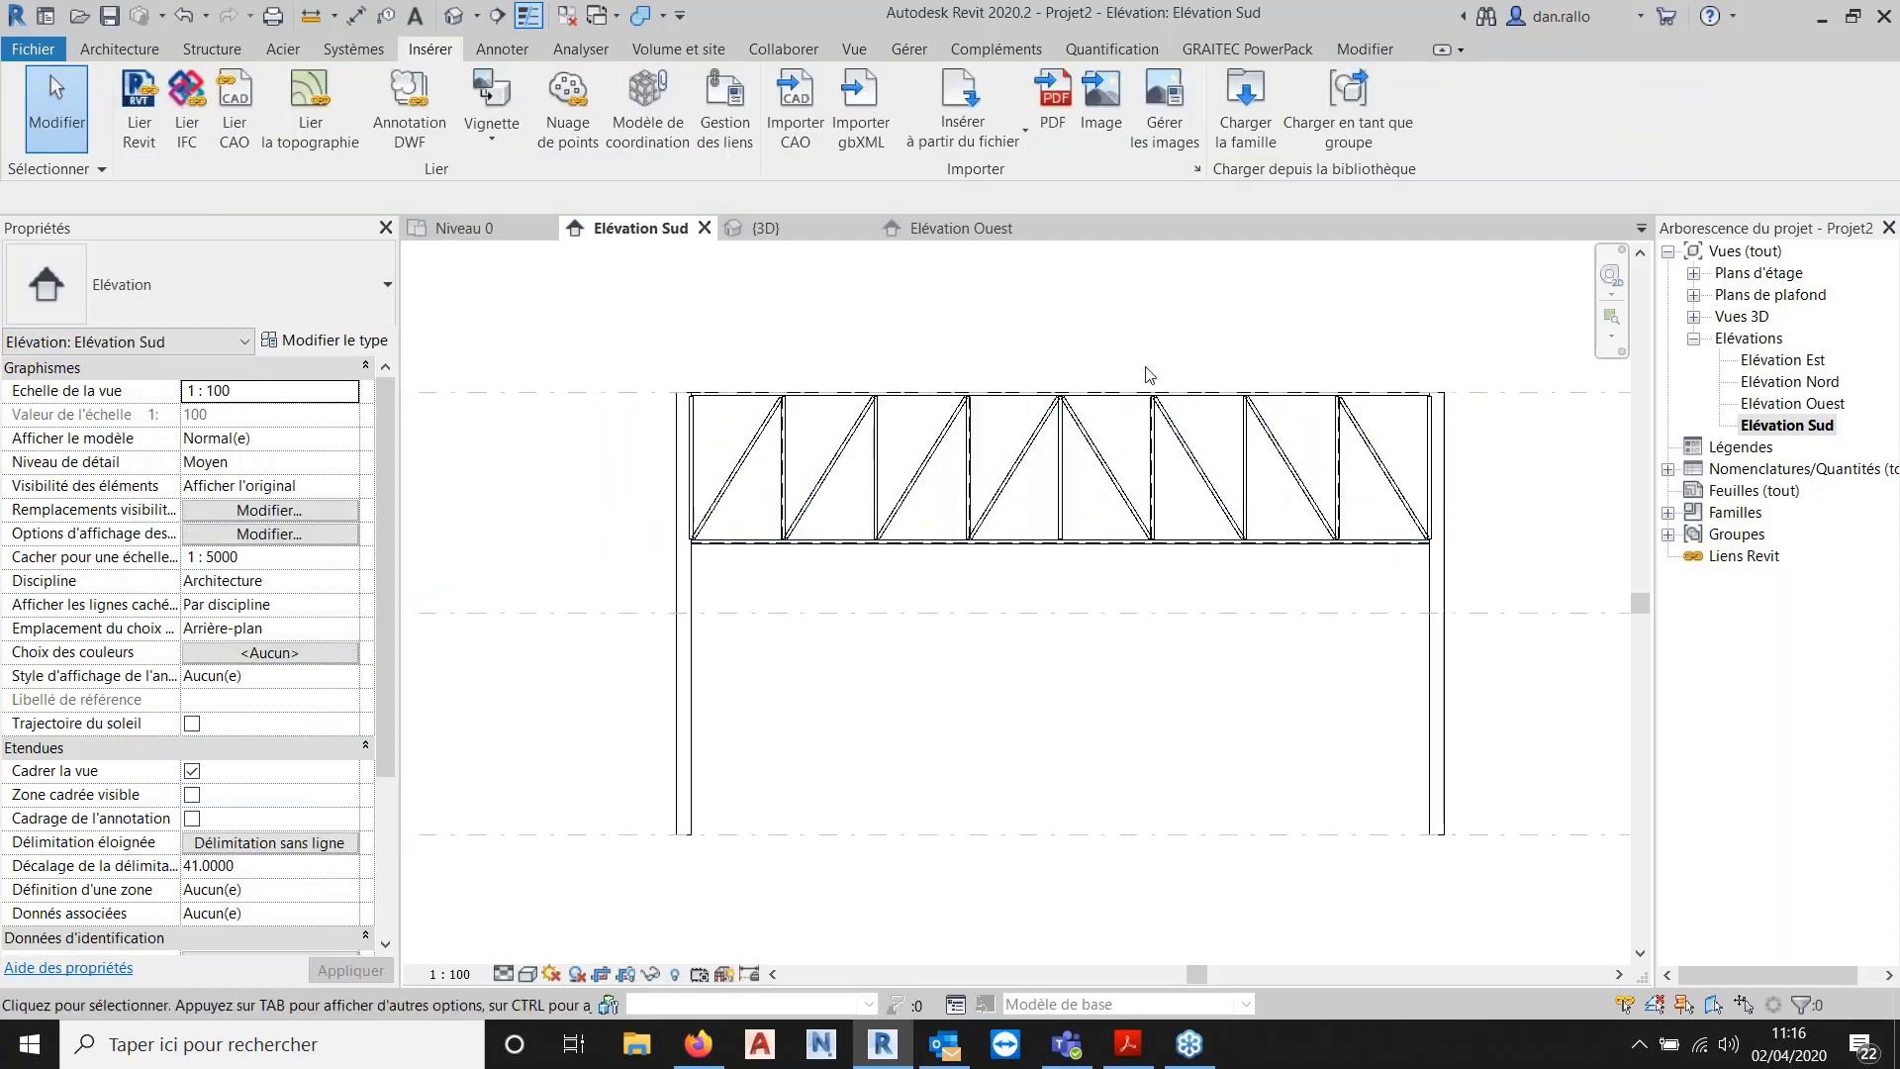
left_click(1158, 421)
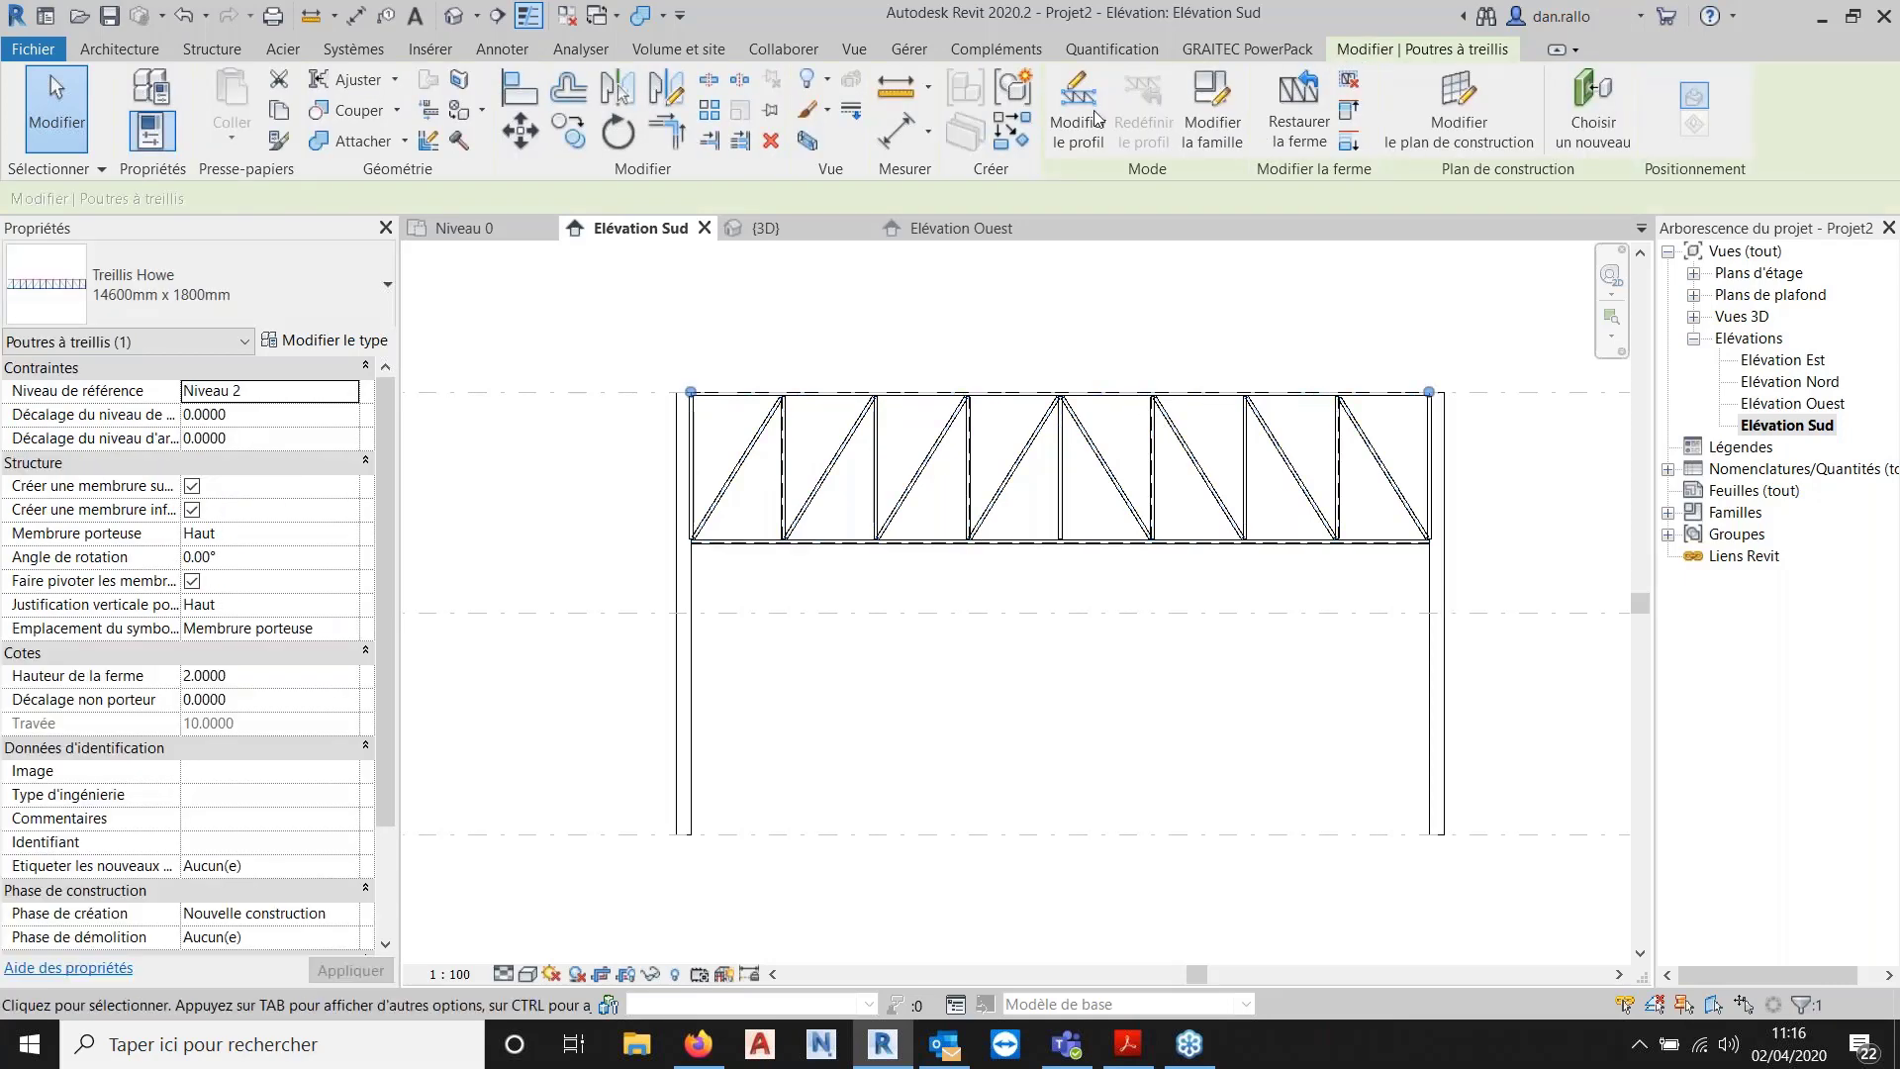
left_click(1094, 119)
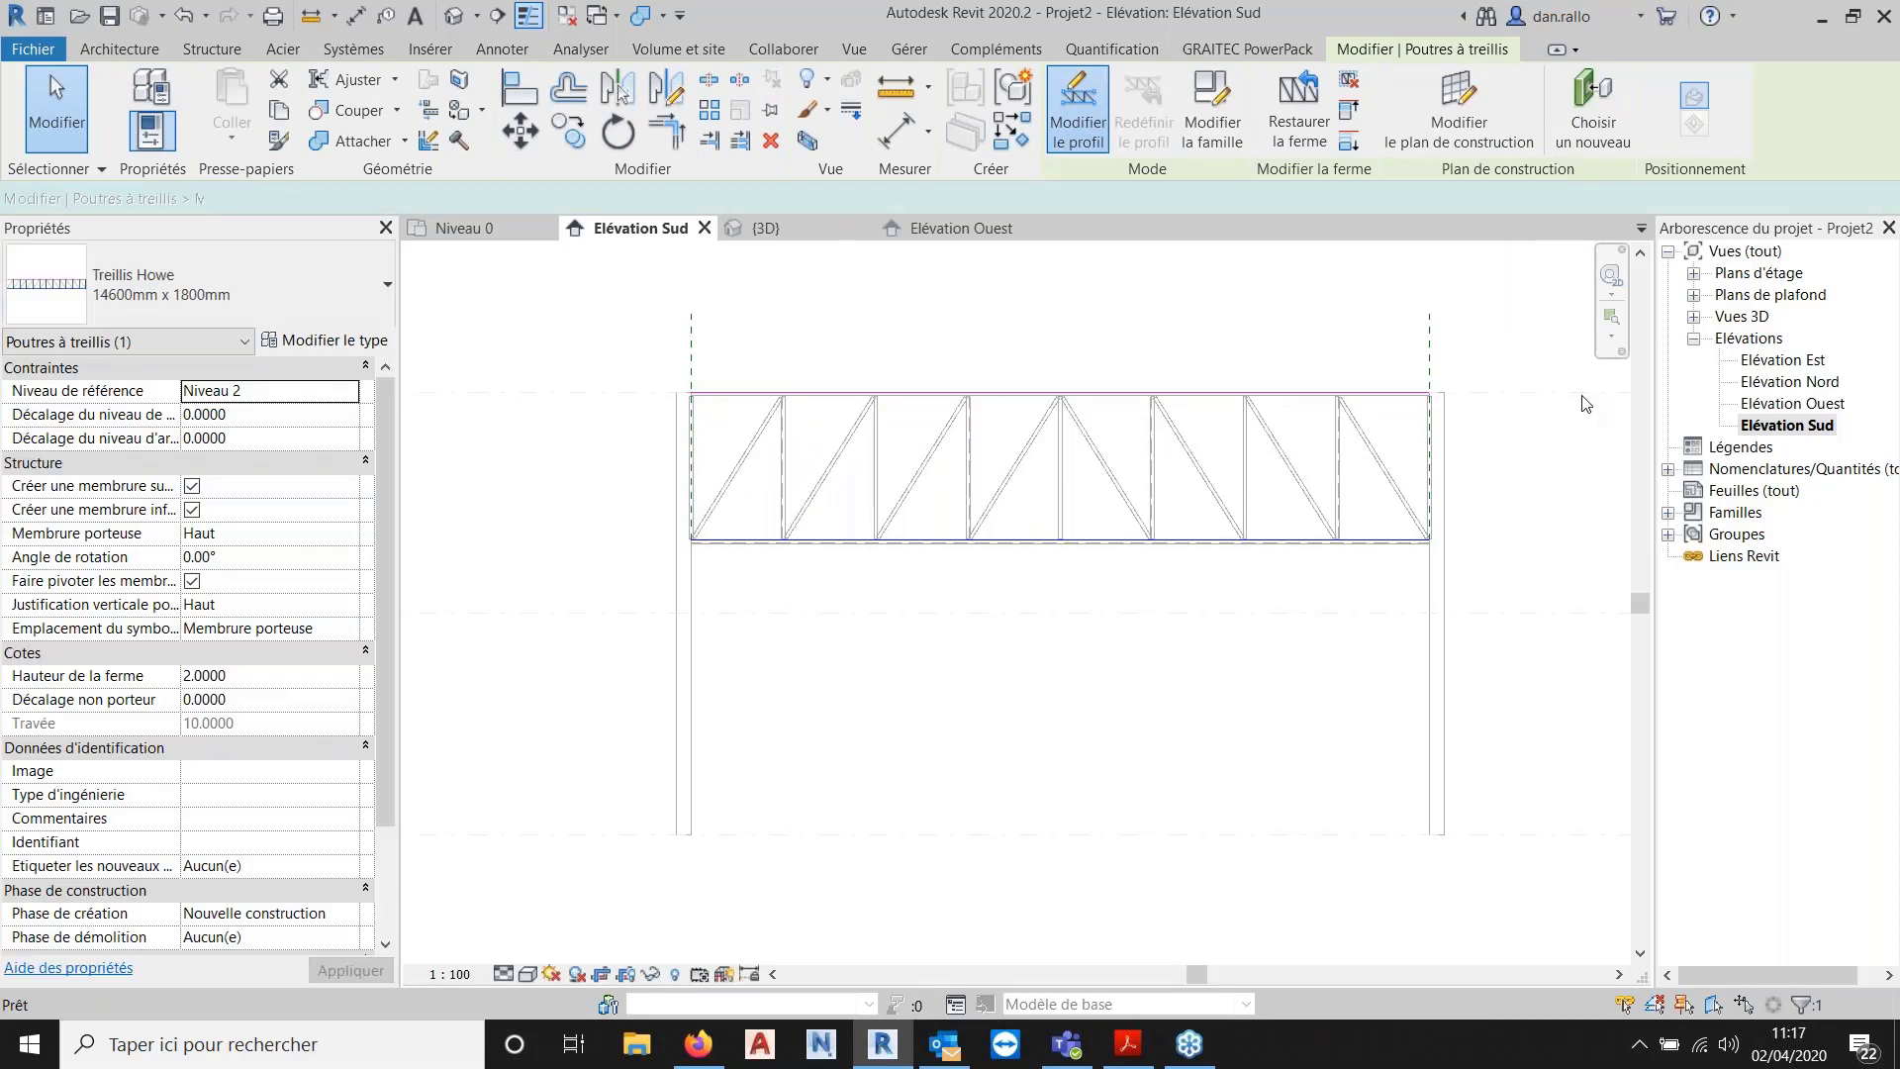
scroll(1395, 372, "up", 1)
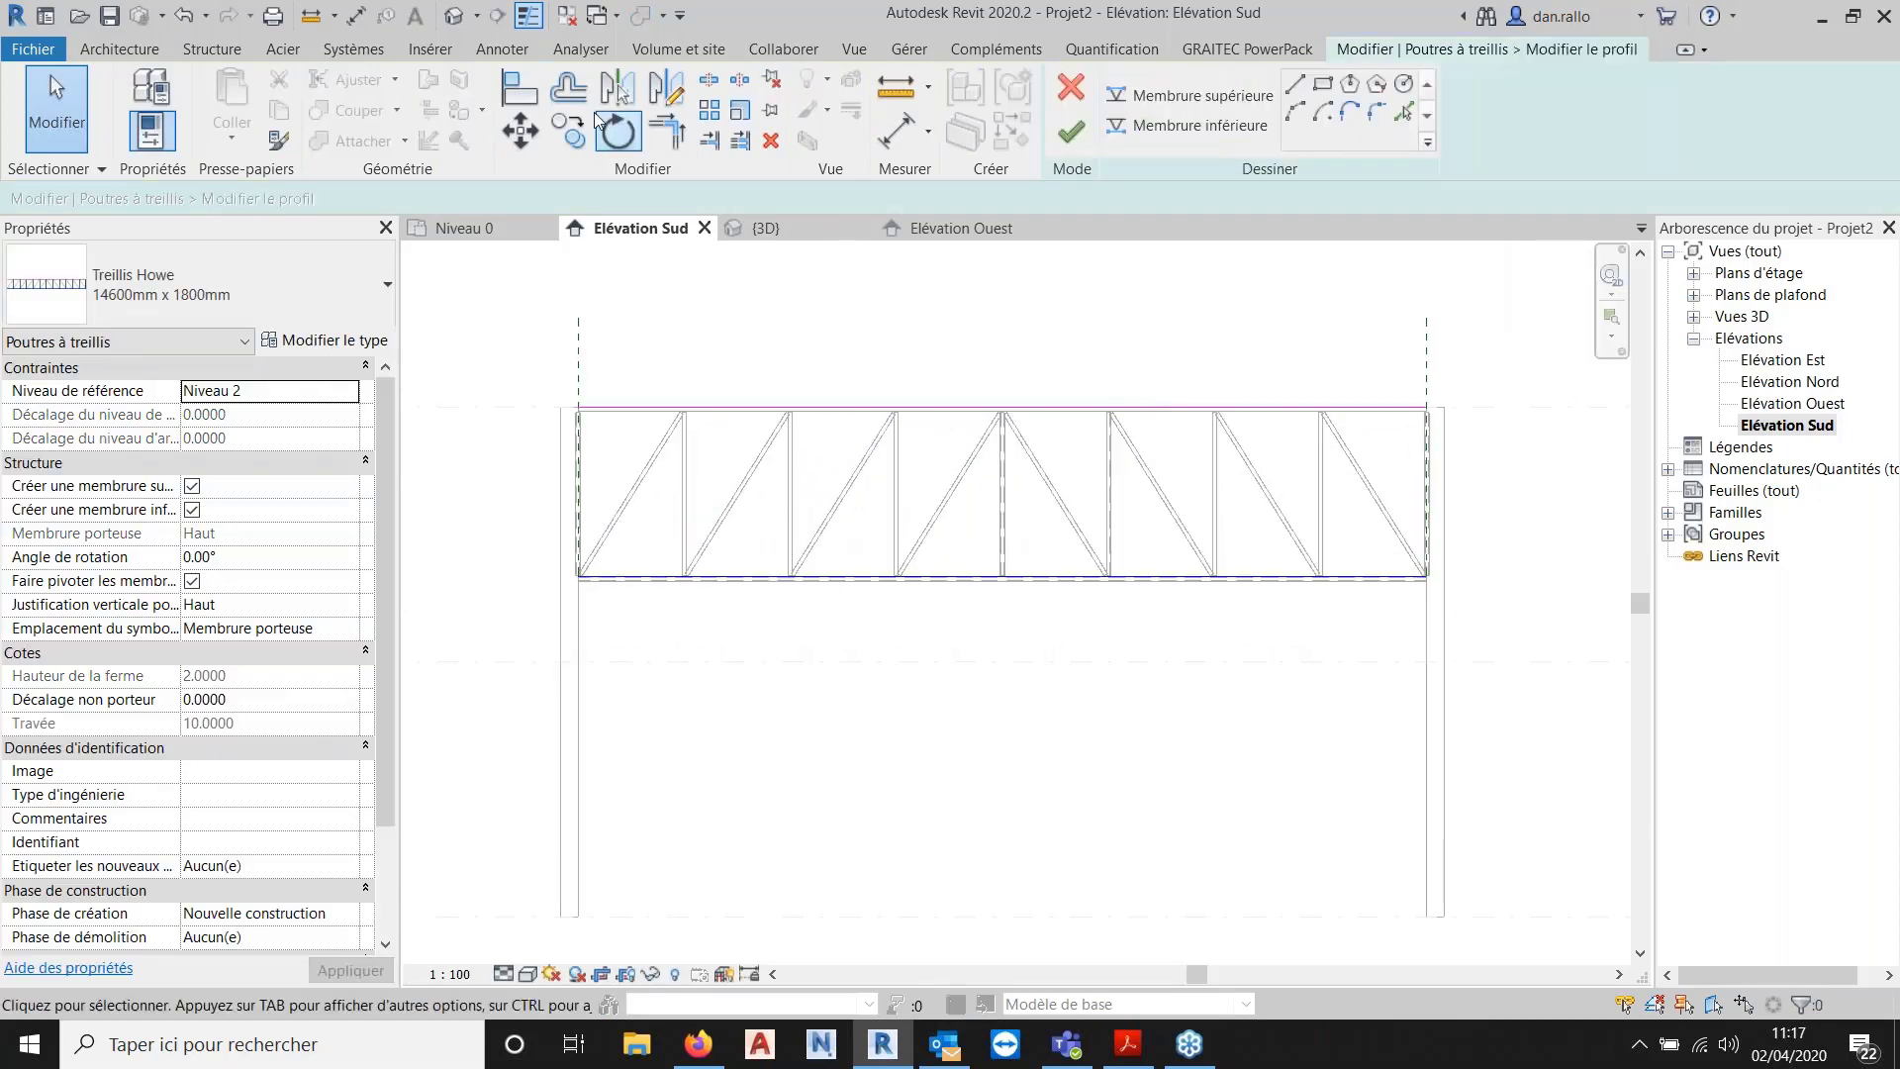
left_click(526, 15)
scroll(869, 347, "up", 1)
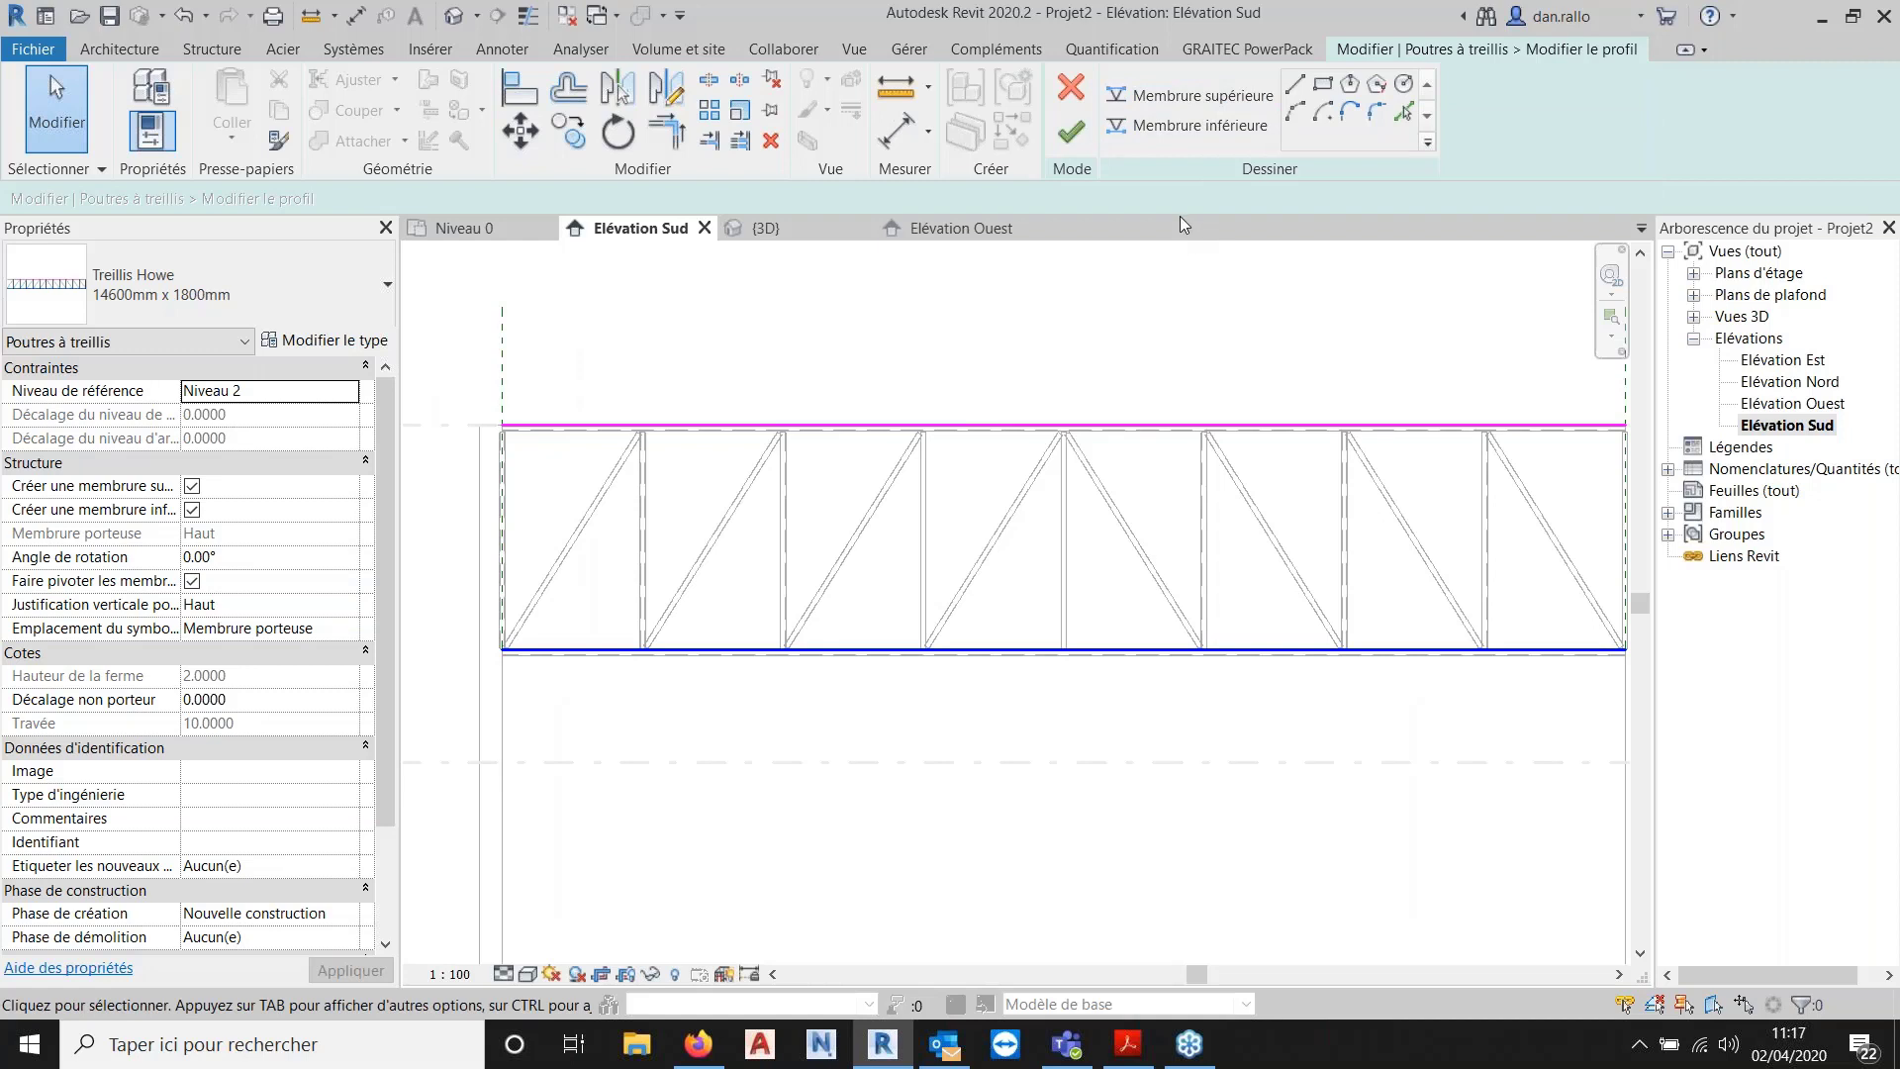
scroll(729, 604, "down", 3)
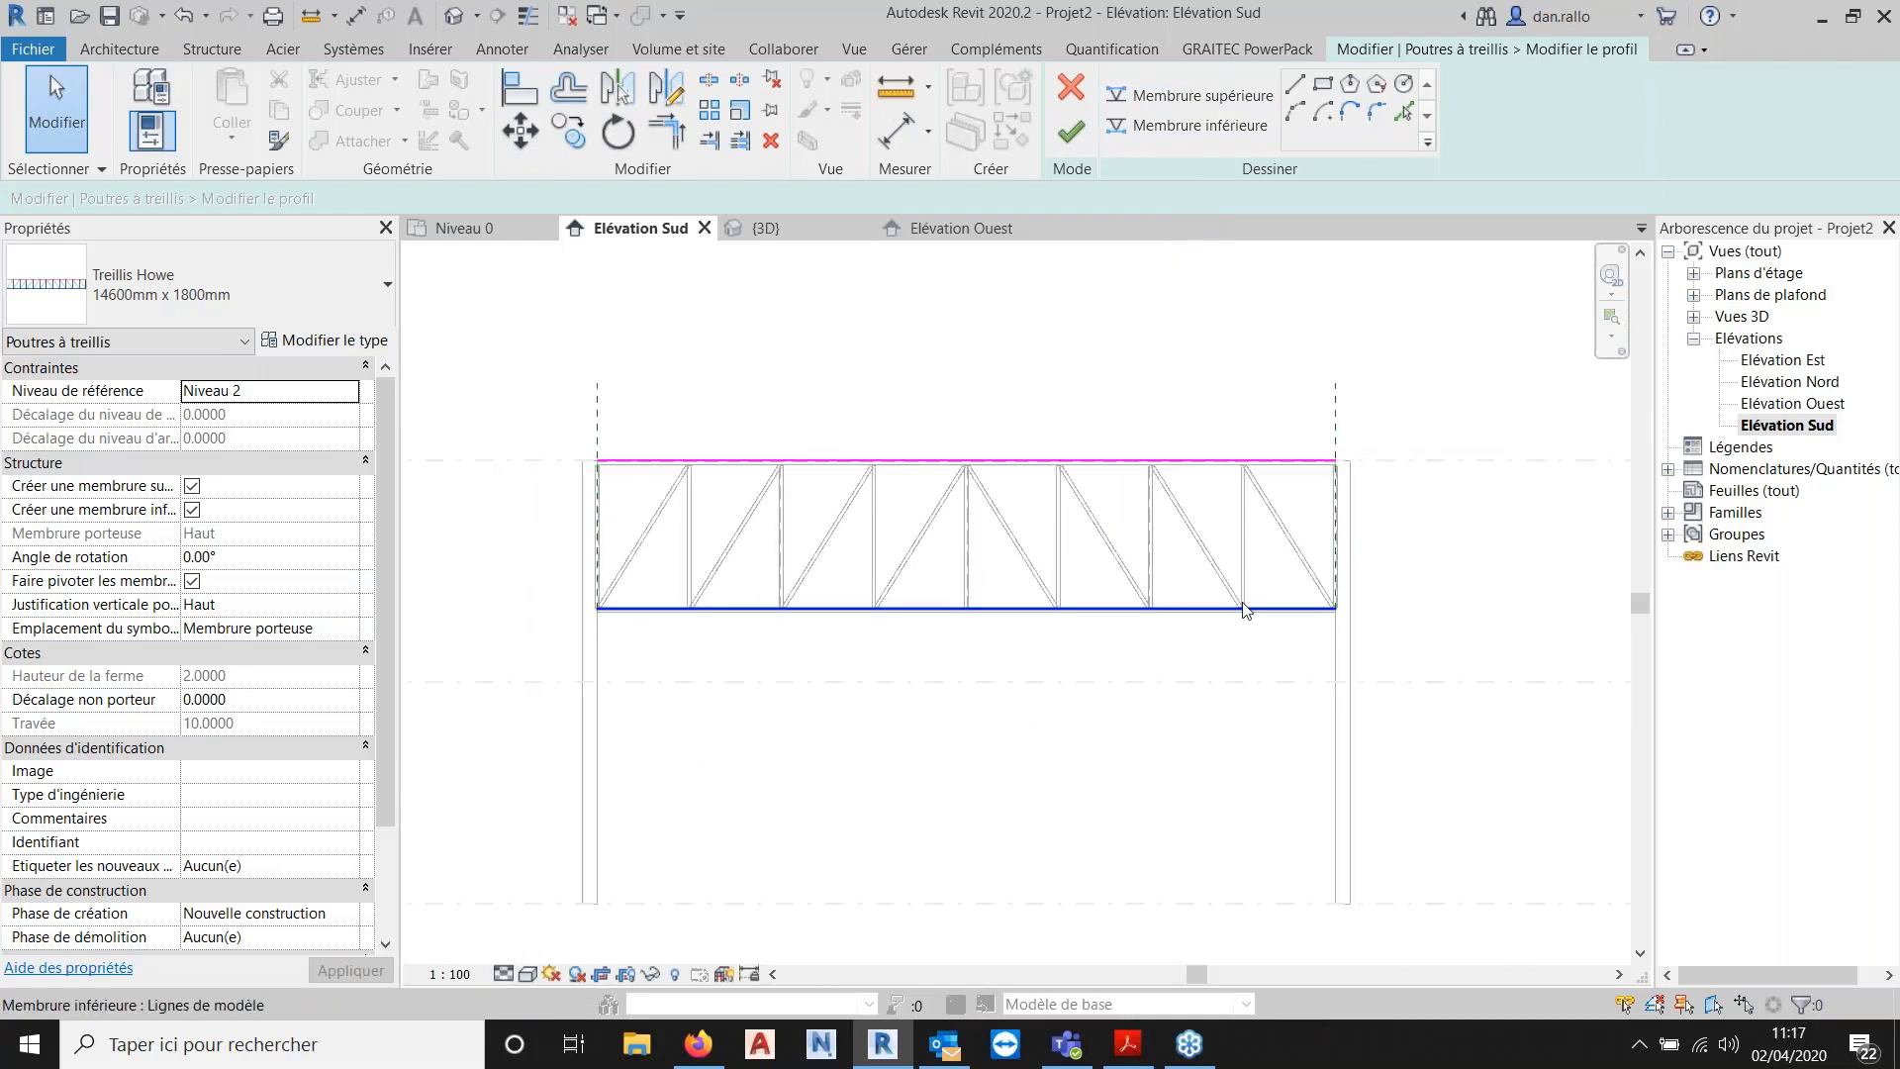
Sketch an upward-curving Membrure inférieure arc between the lower chord's two endpoints, with a radius of about 13.32.
left_click(1186, 126)
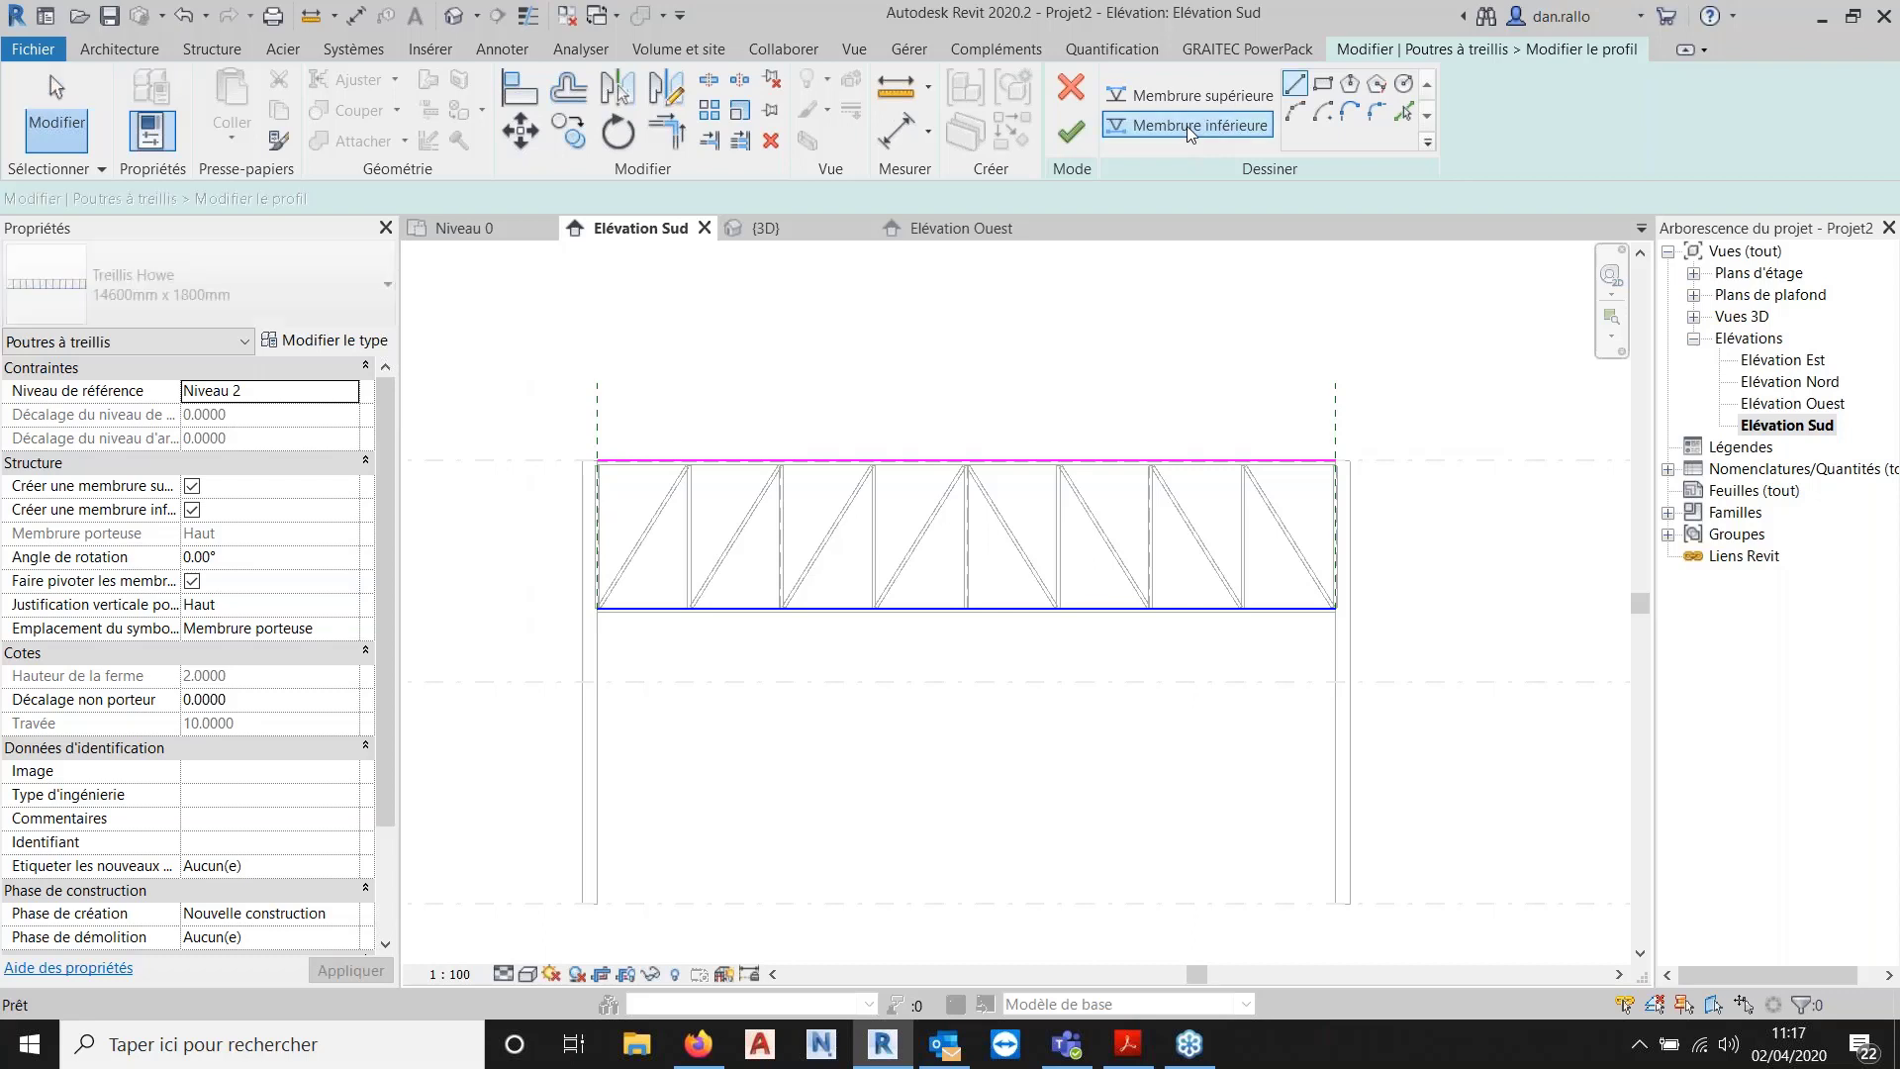
left_click(1298, 114)
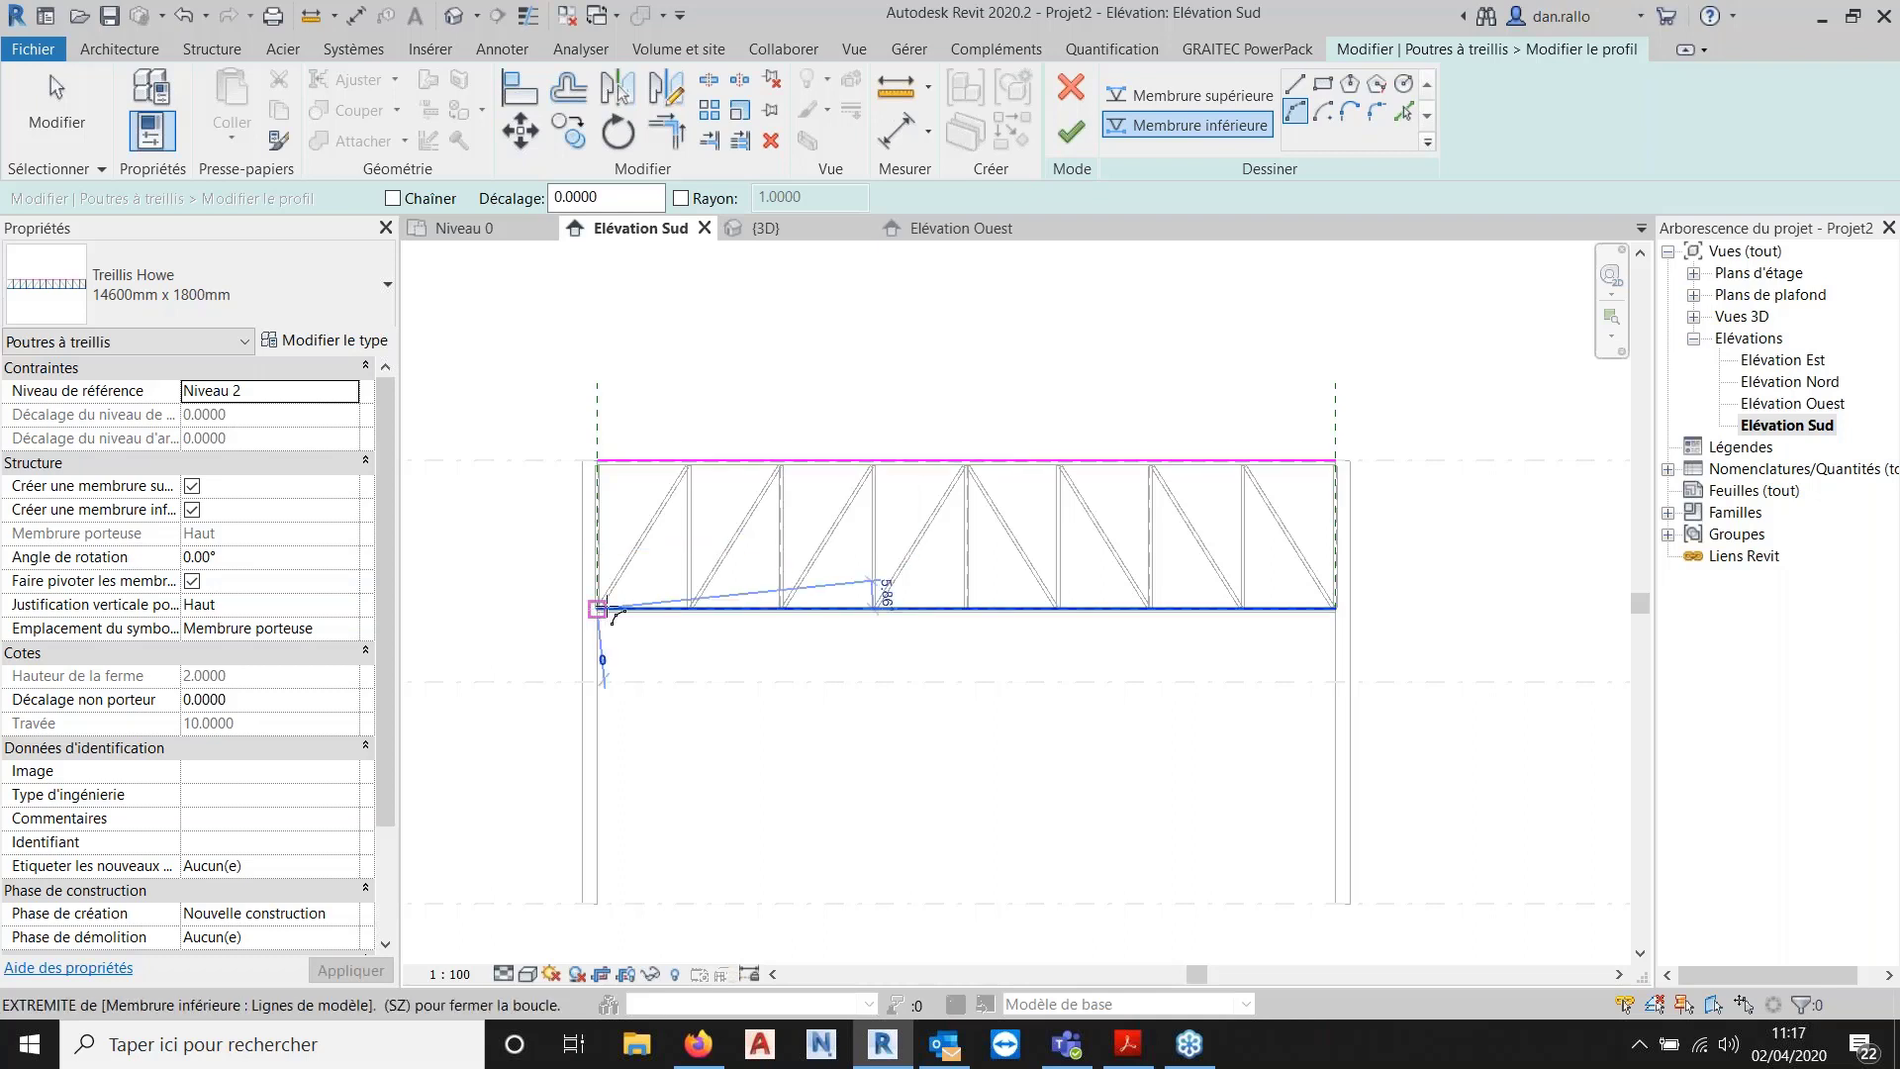
left_click(614, 615)
left_click(1336, 610)
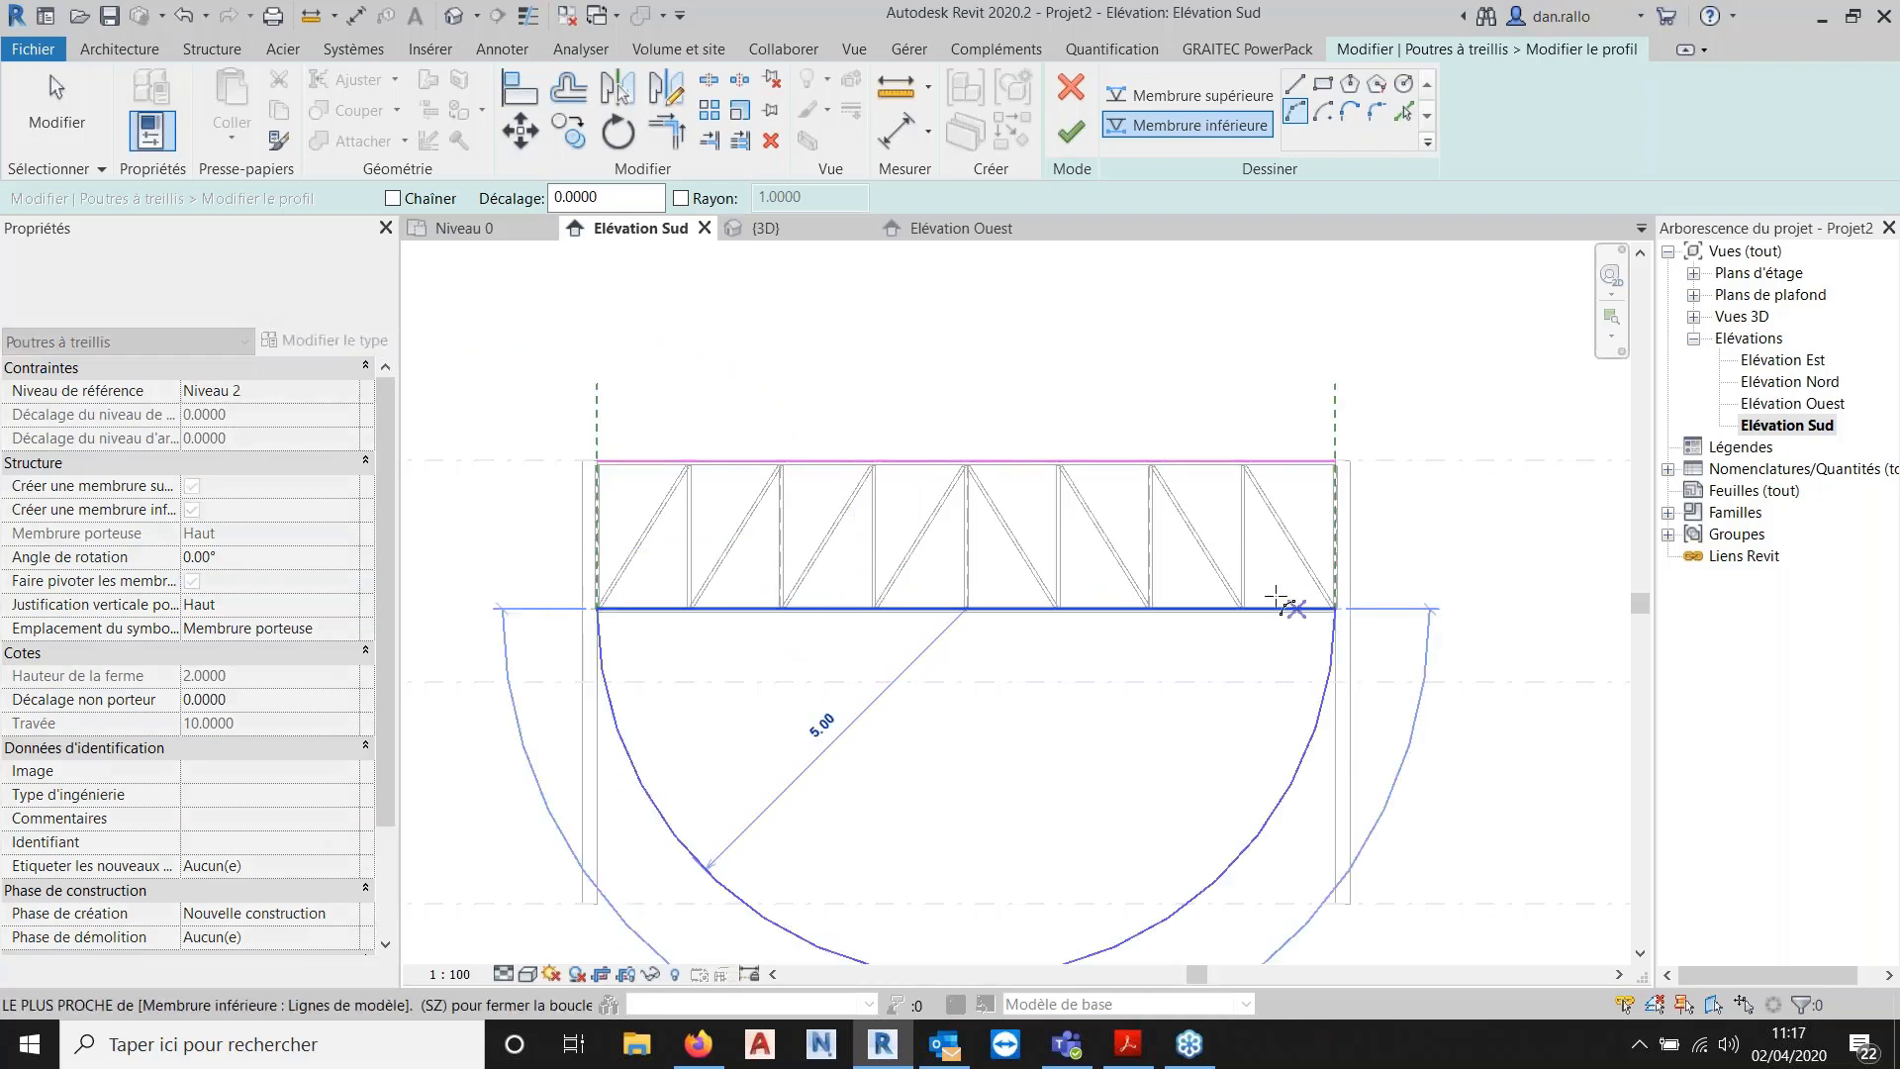
left_click(1180, 561)
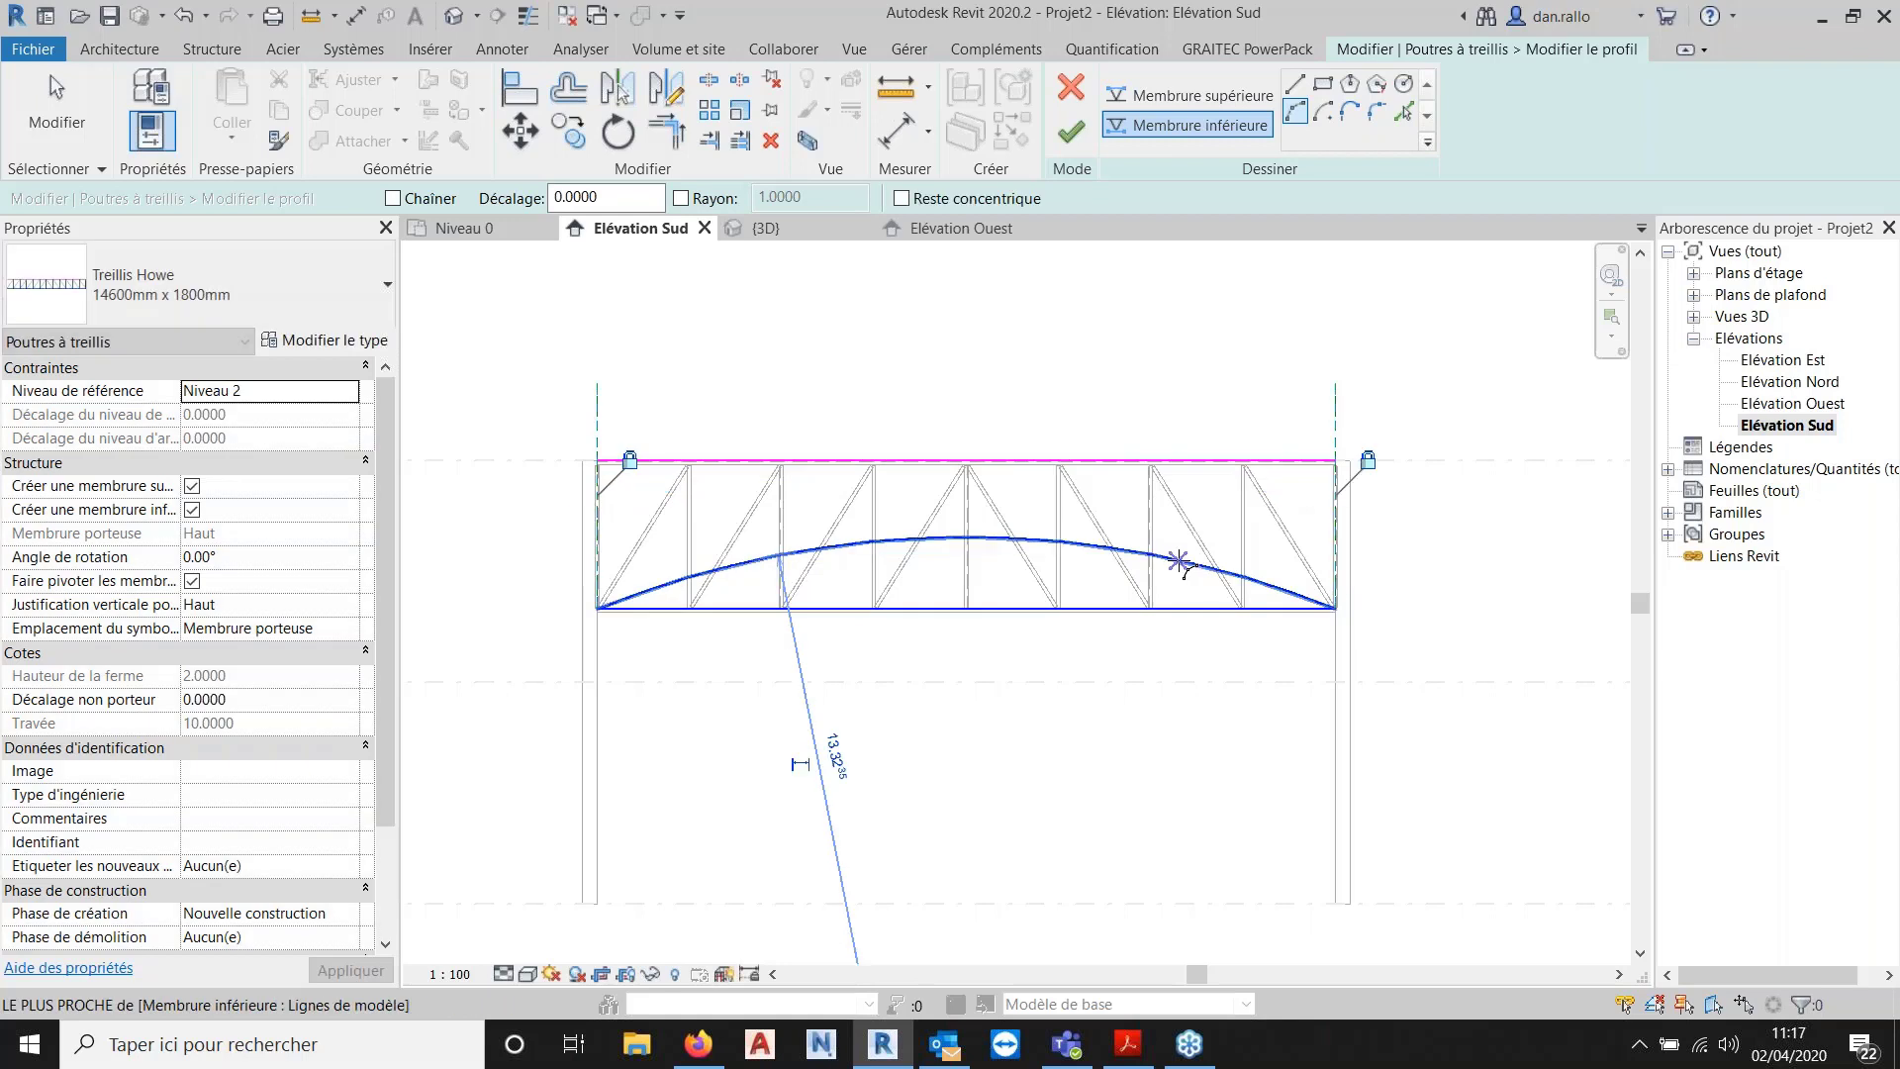
Remove the straight lower chord line from the sketch and finish the truss profile with the arc as Membrure inférieure.
key("Escape")
key("Escape")
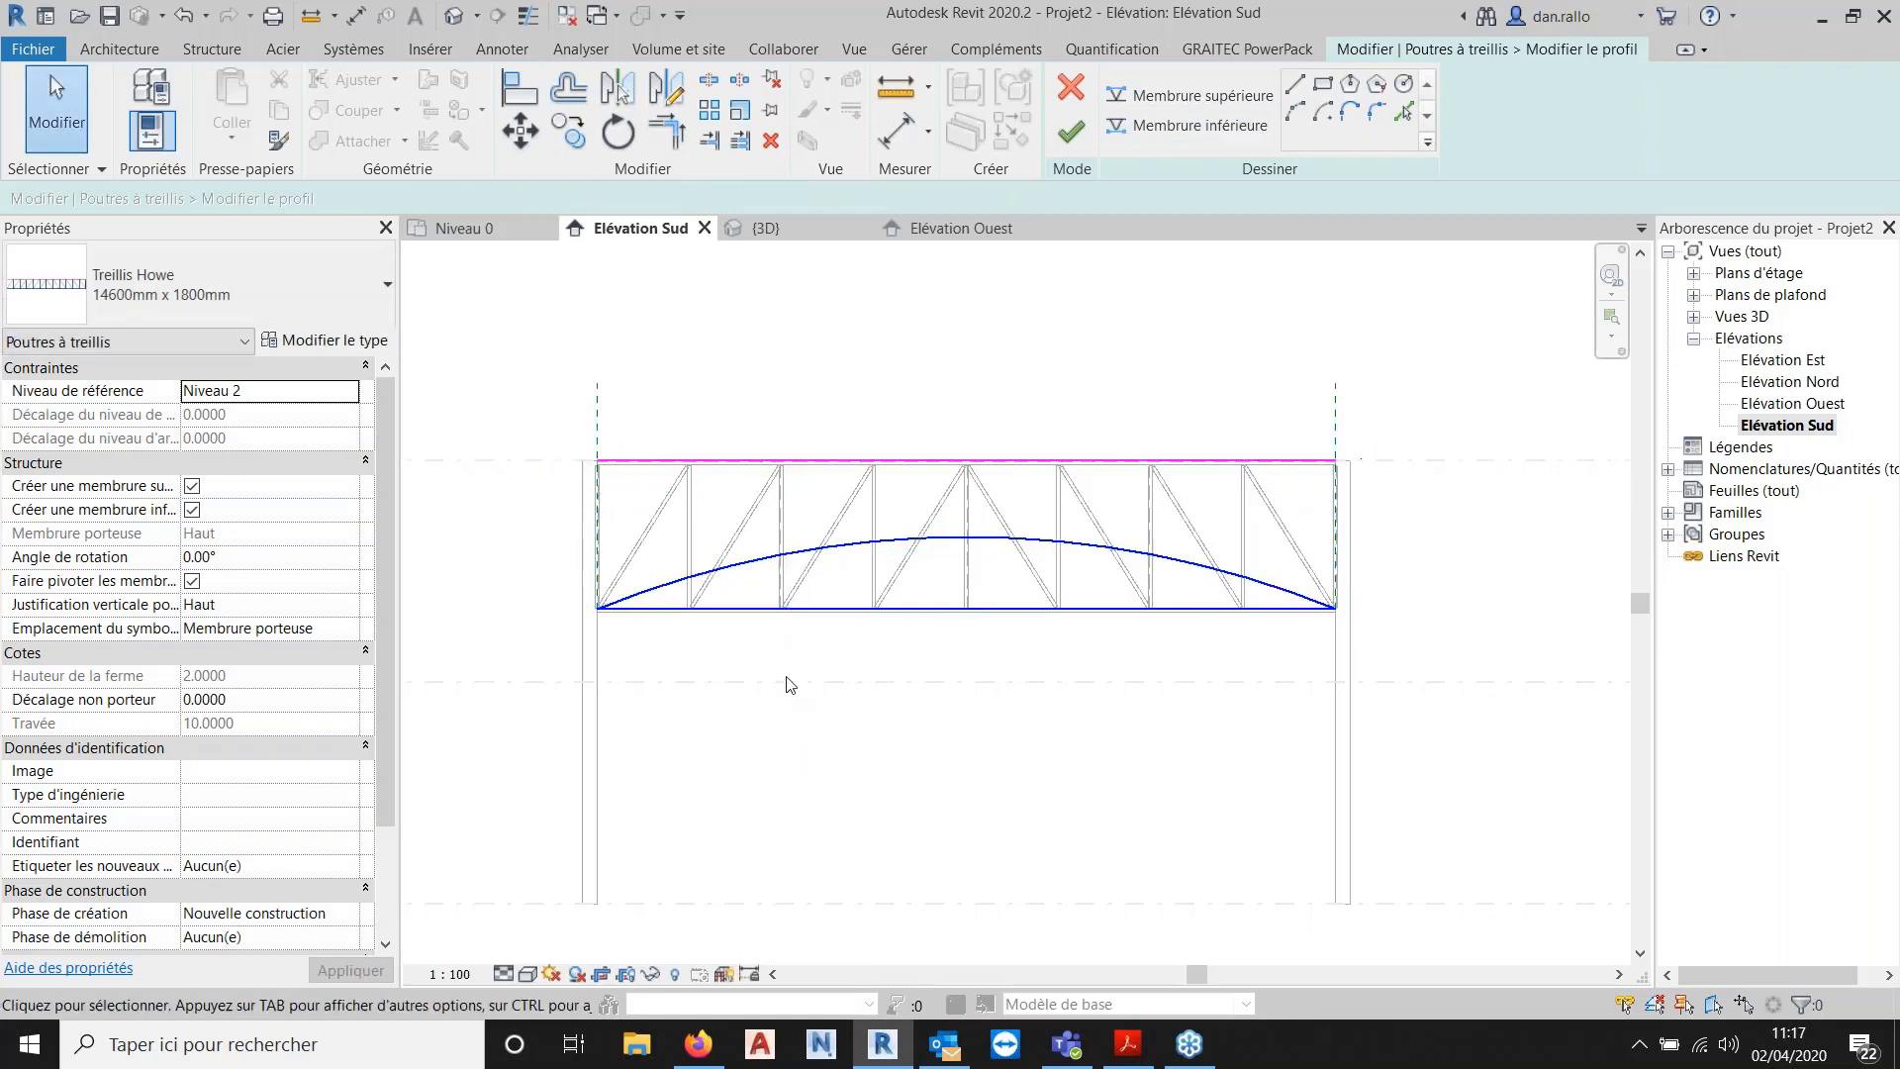
left_click(1085, 139)
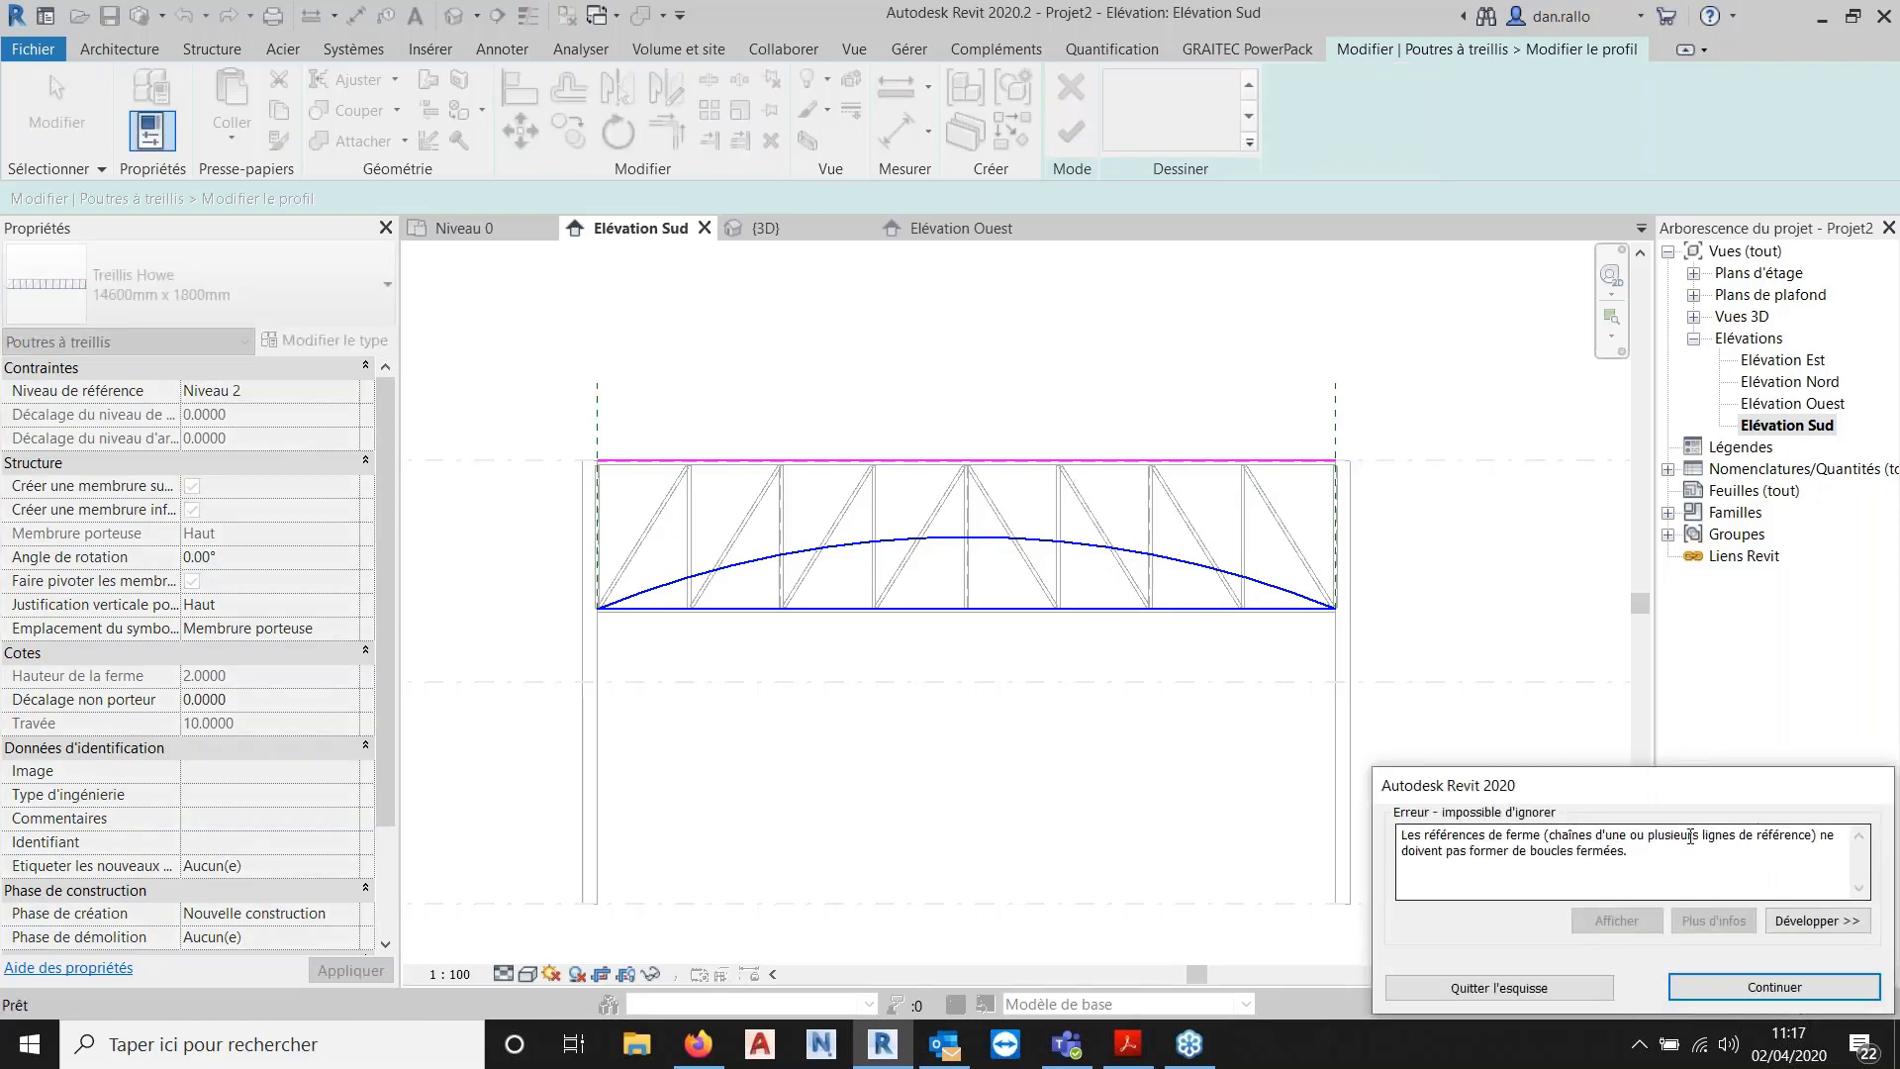
left_click(1774, 988)
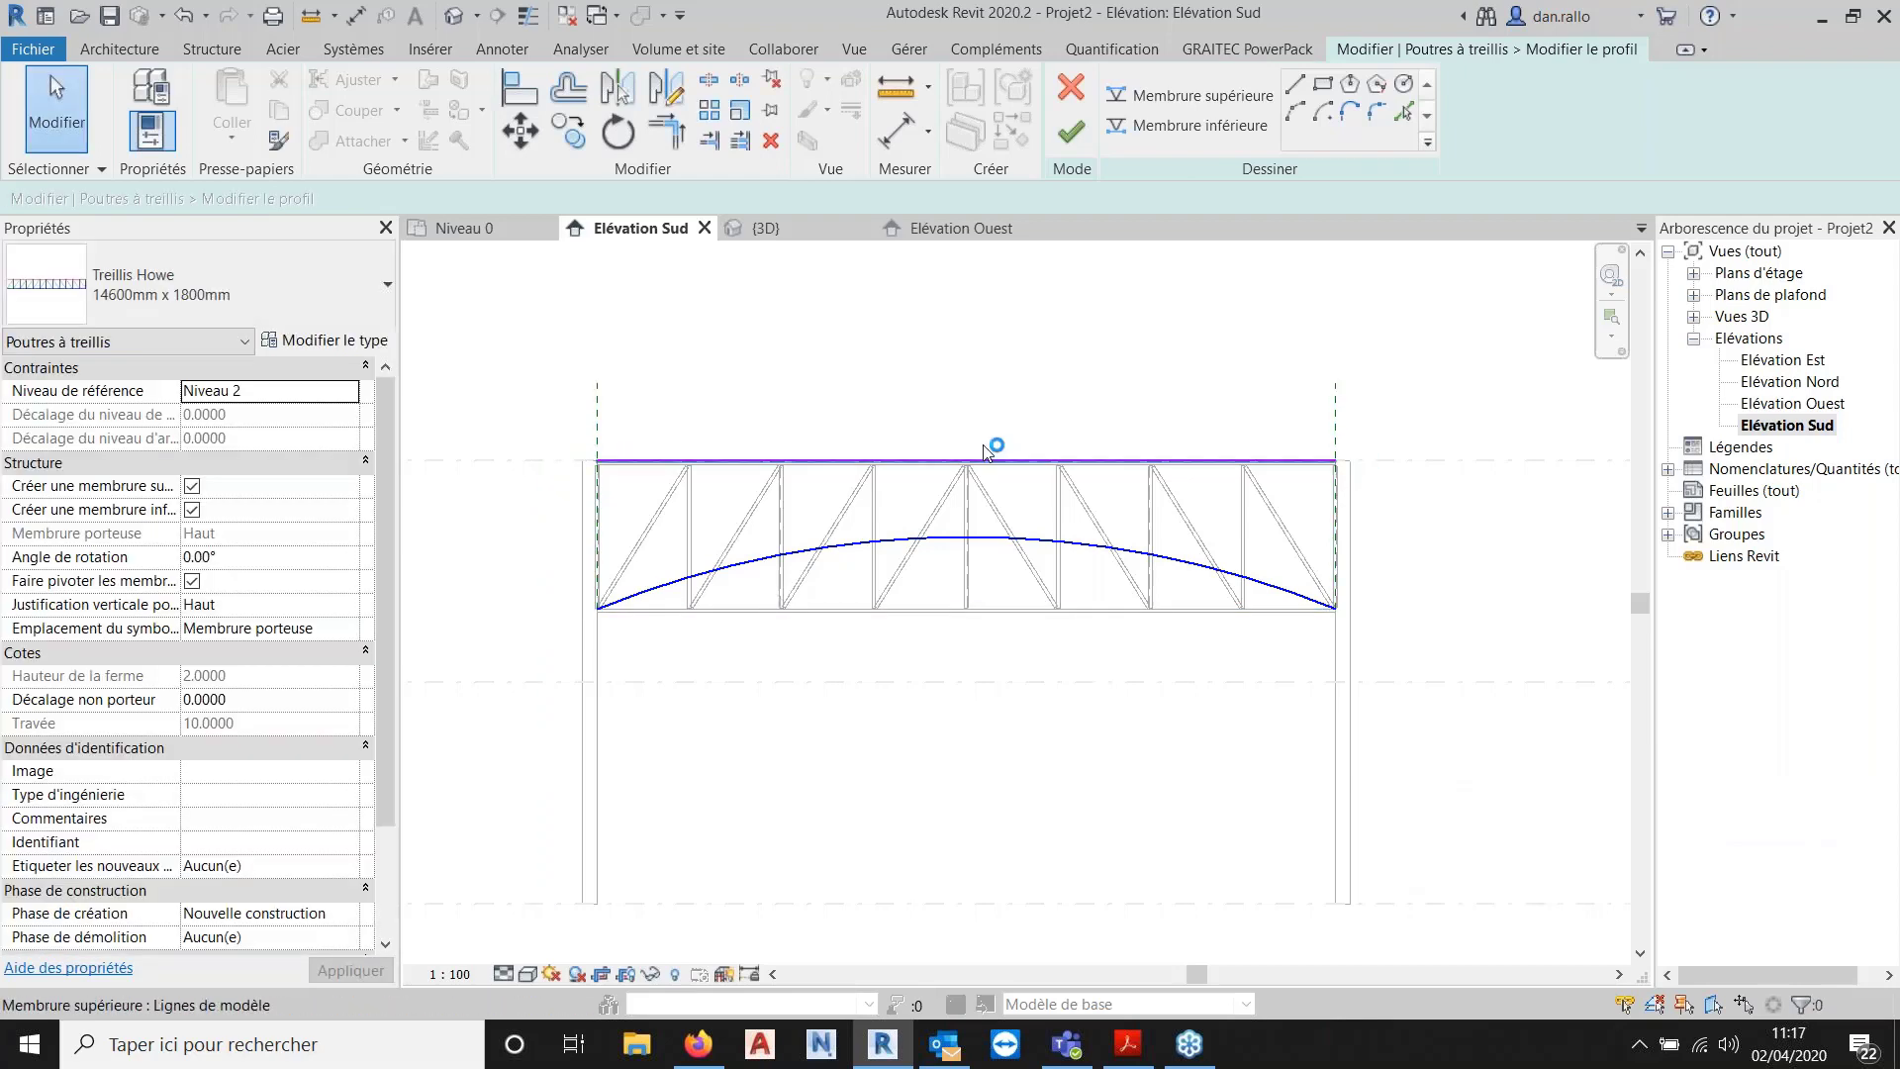
left_click(1069, 136)
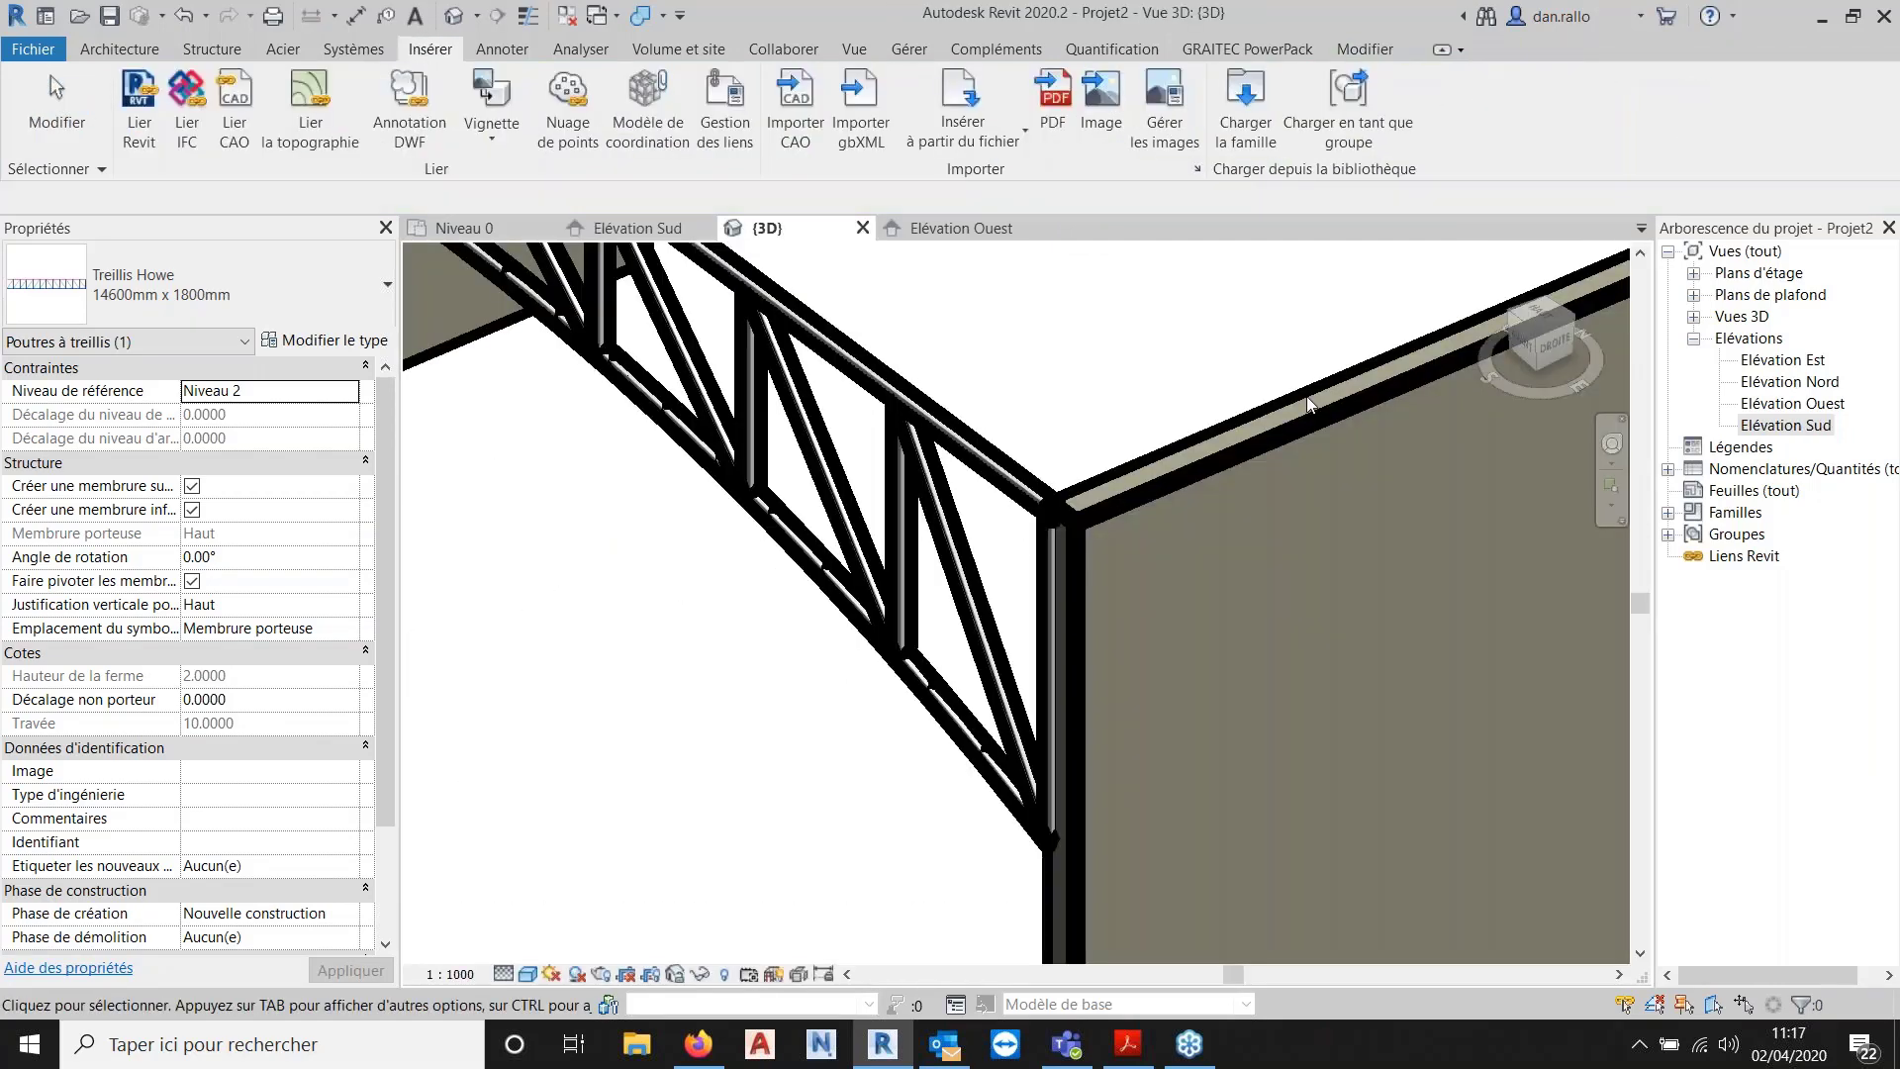
Inspect the truss with the curved lower chord in the 3D view, turning on thin-line display.
scroll(1309, 403, "down", 4)
left_click(527, 15)
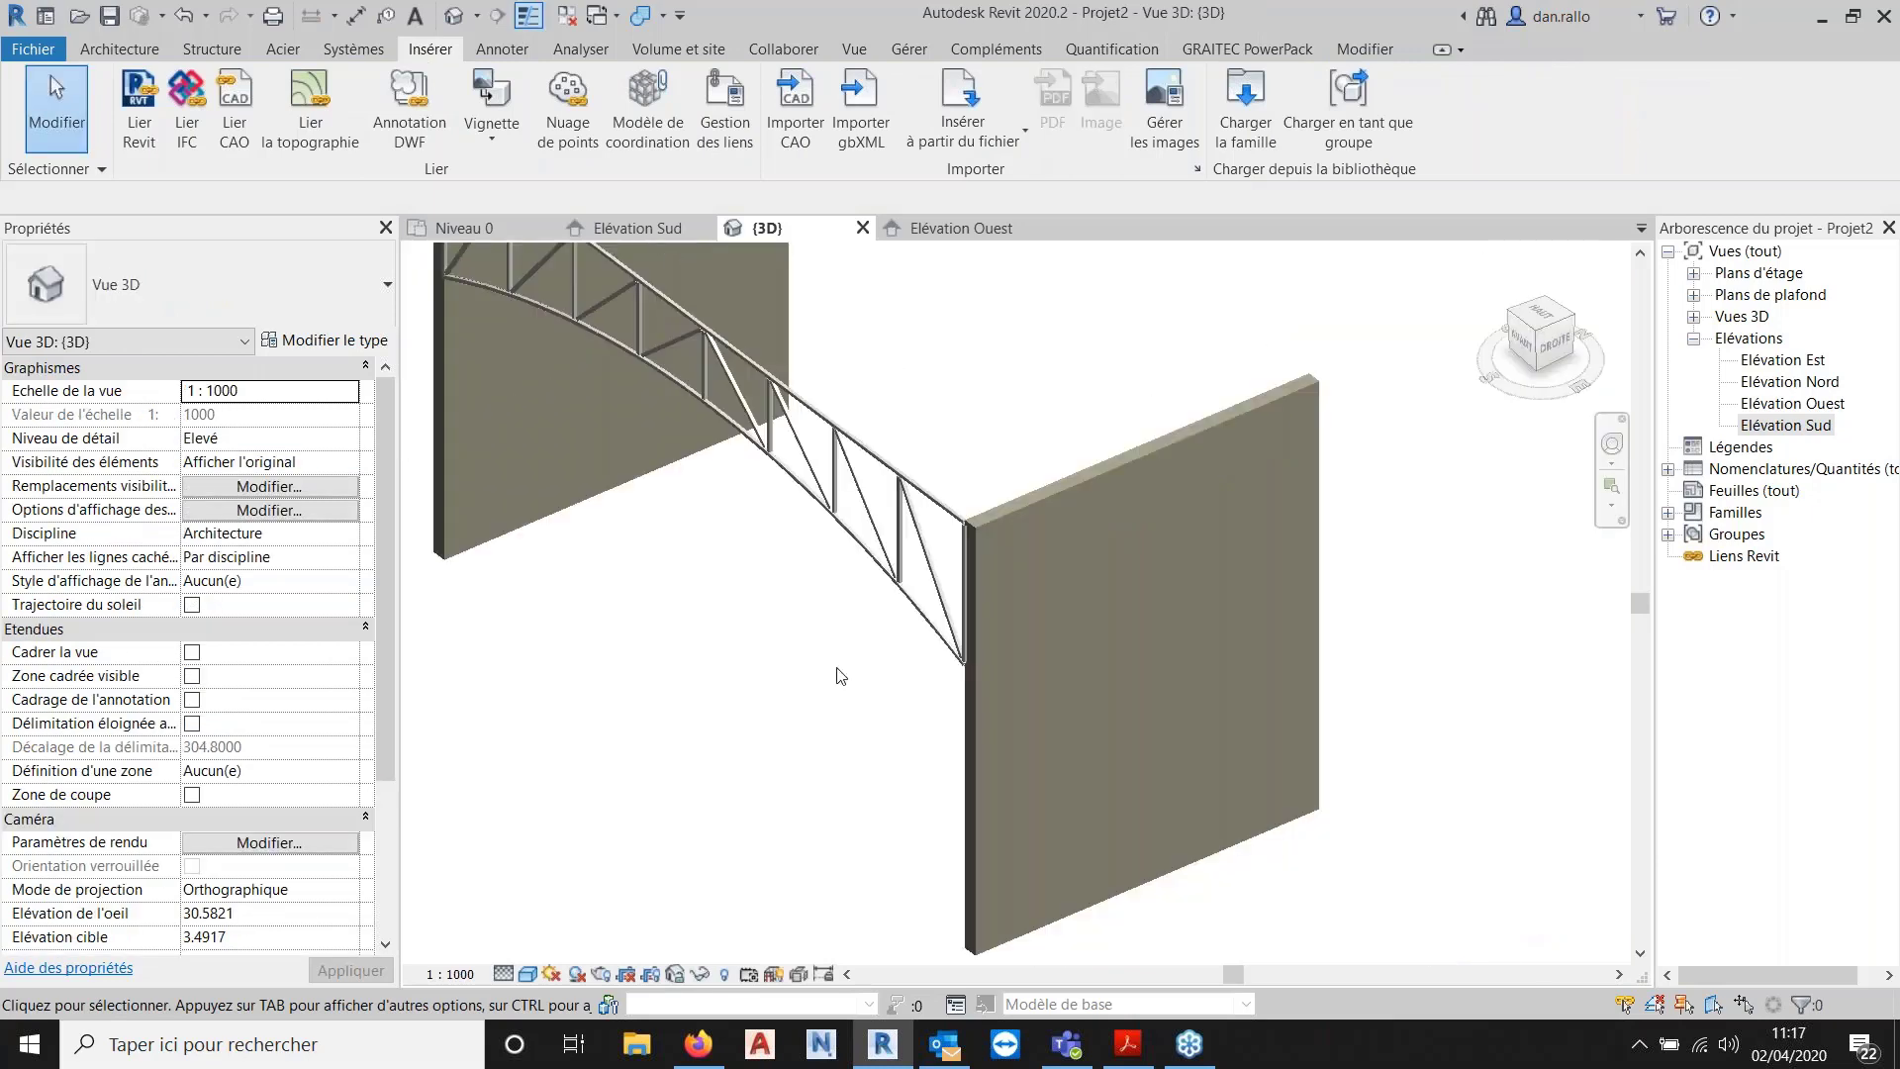
scroll(841, 676, "down", 3)
Reopen the Elévation Sud view and reset the truss's profile to its original straight chords.
left_click(1786, 426)
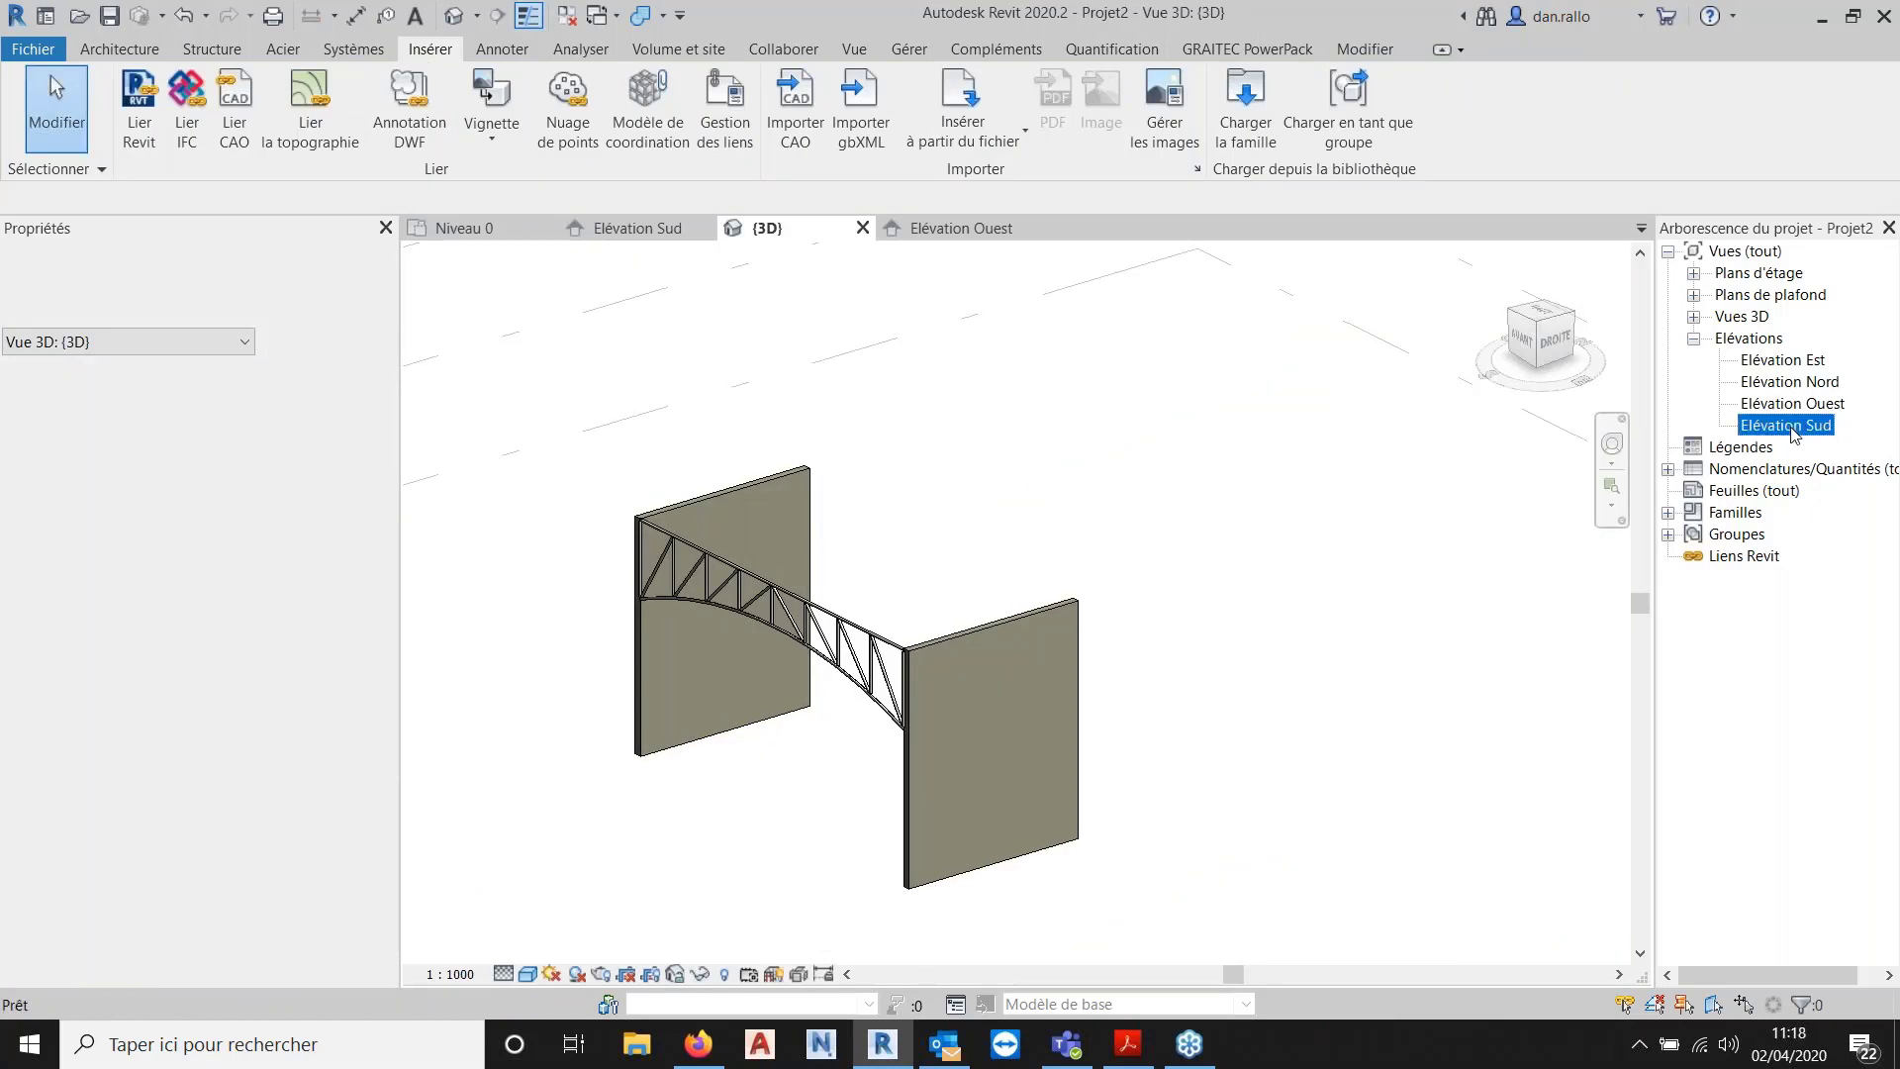
double_click(1792, 427)
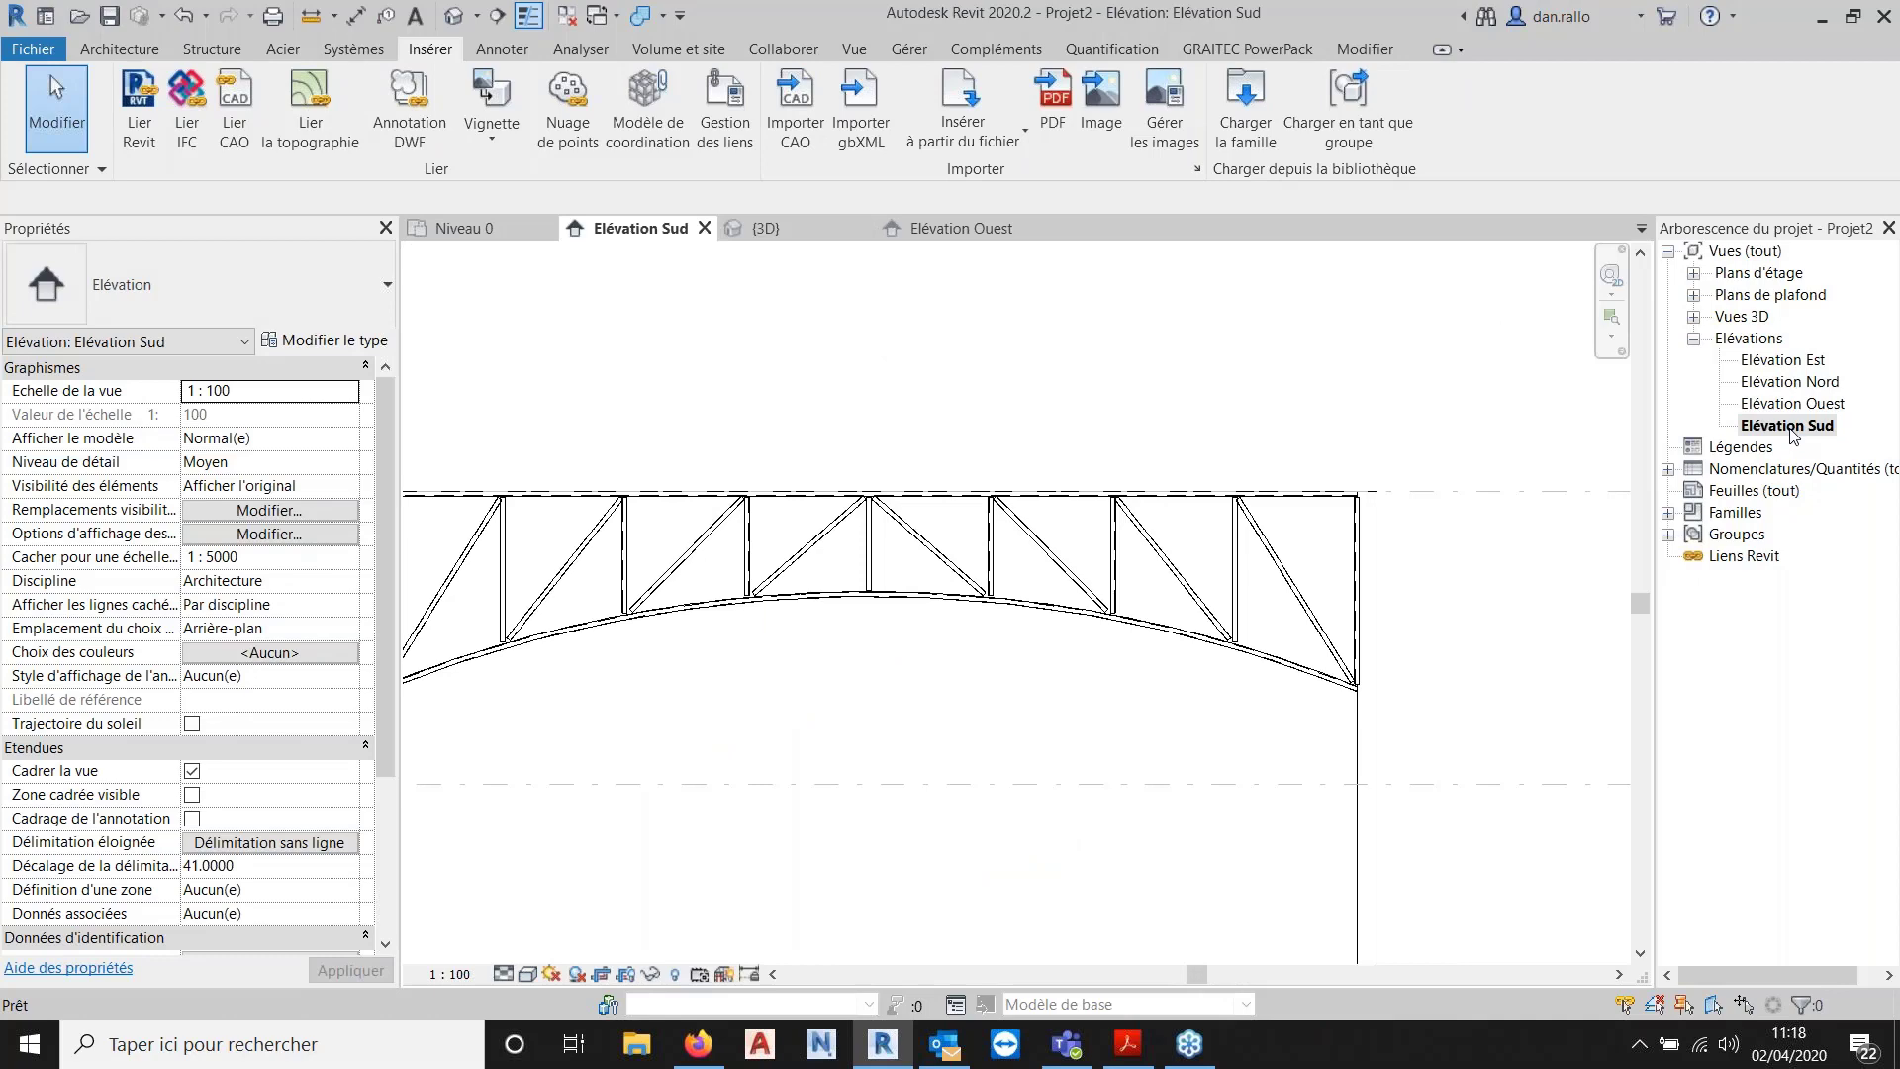
scroll(1141, 586, "down", 2)
left_click(1141, 586)
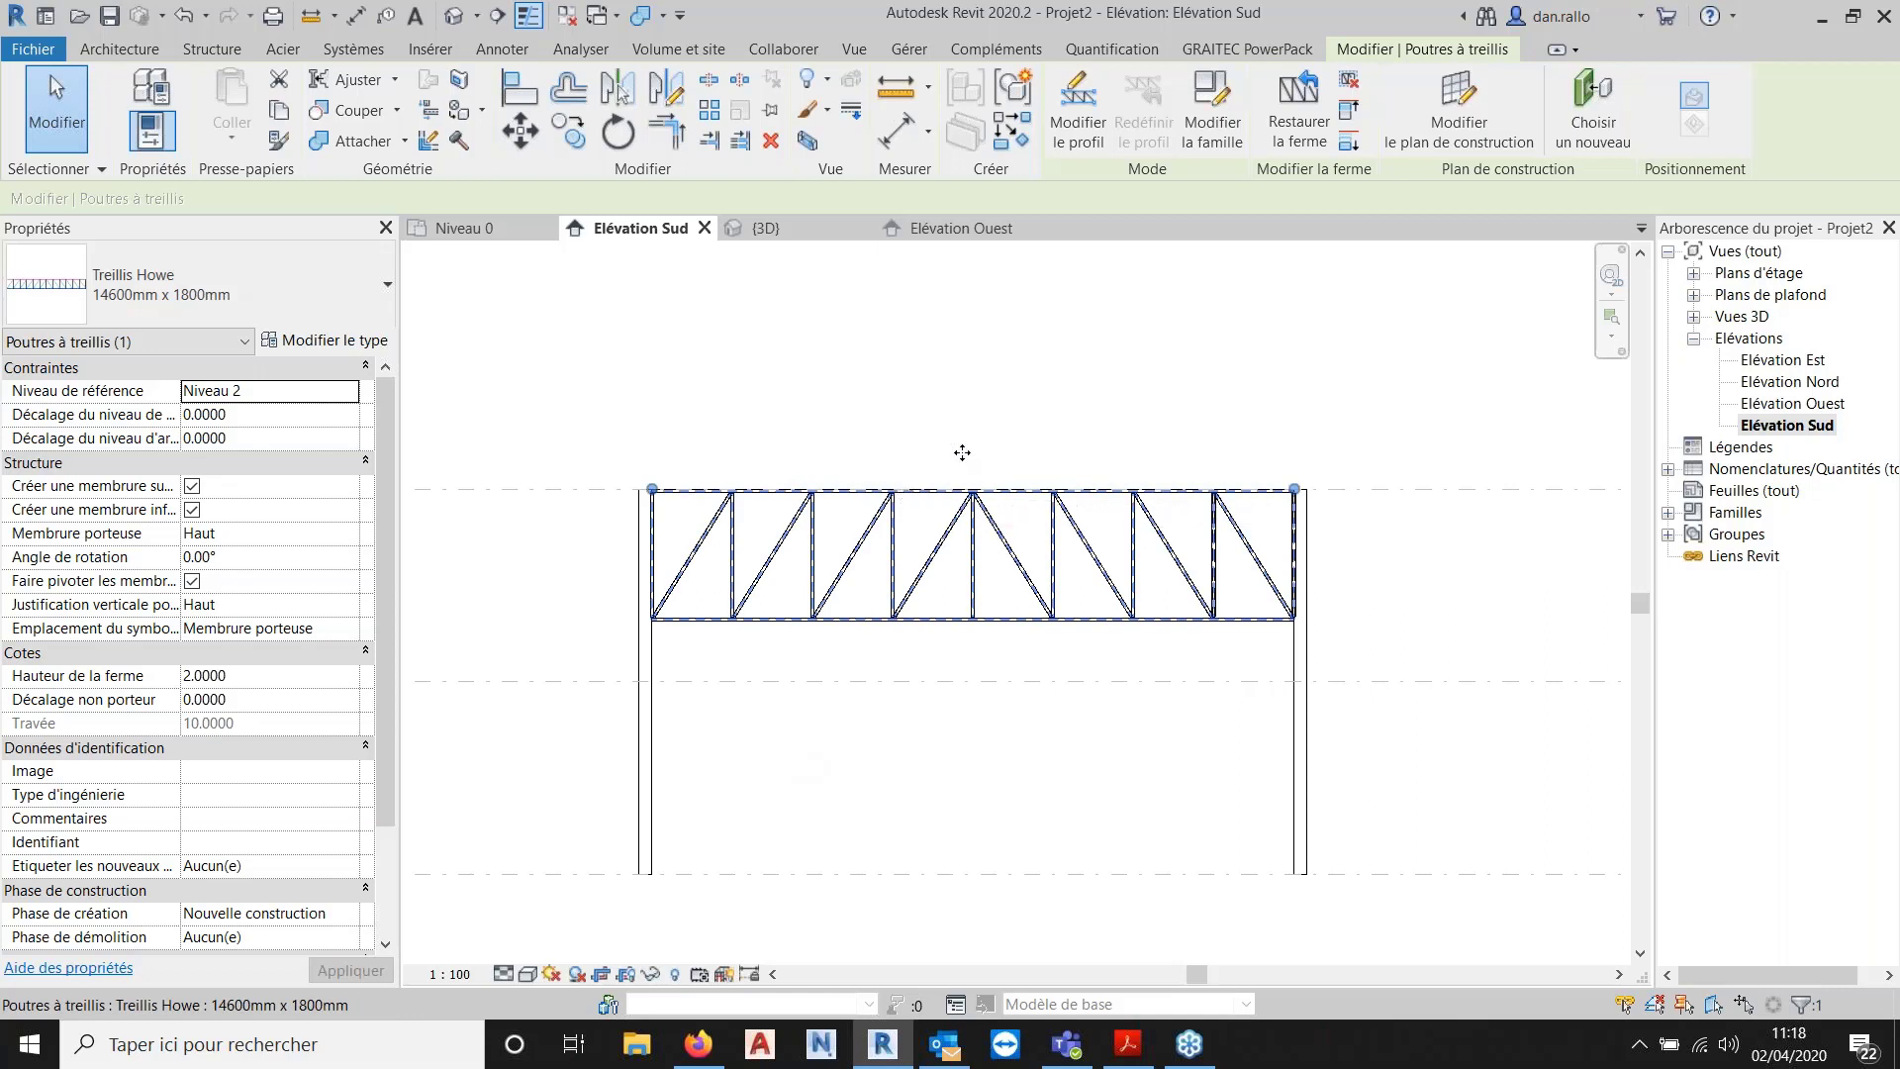
Edit the truss profile and sketch an upward-curving Membrure supérieure arc between the upper chord's endpoints, with a radius of about 9.12.
left_click(1082, 111)
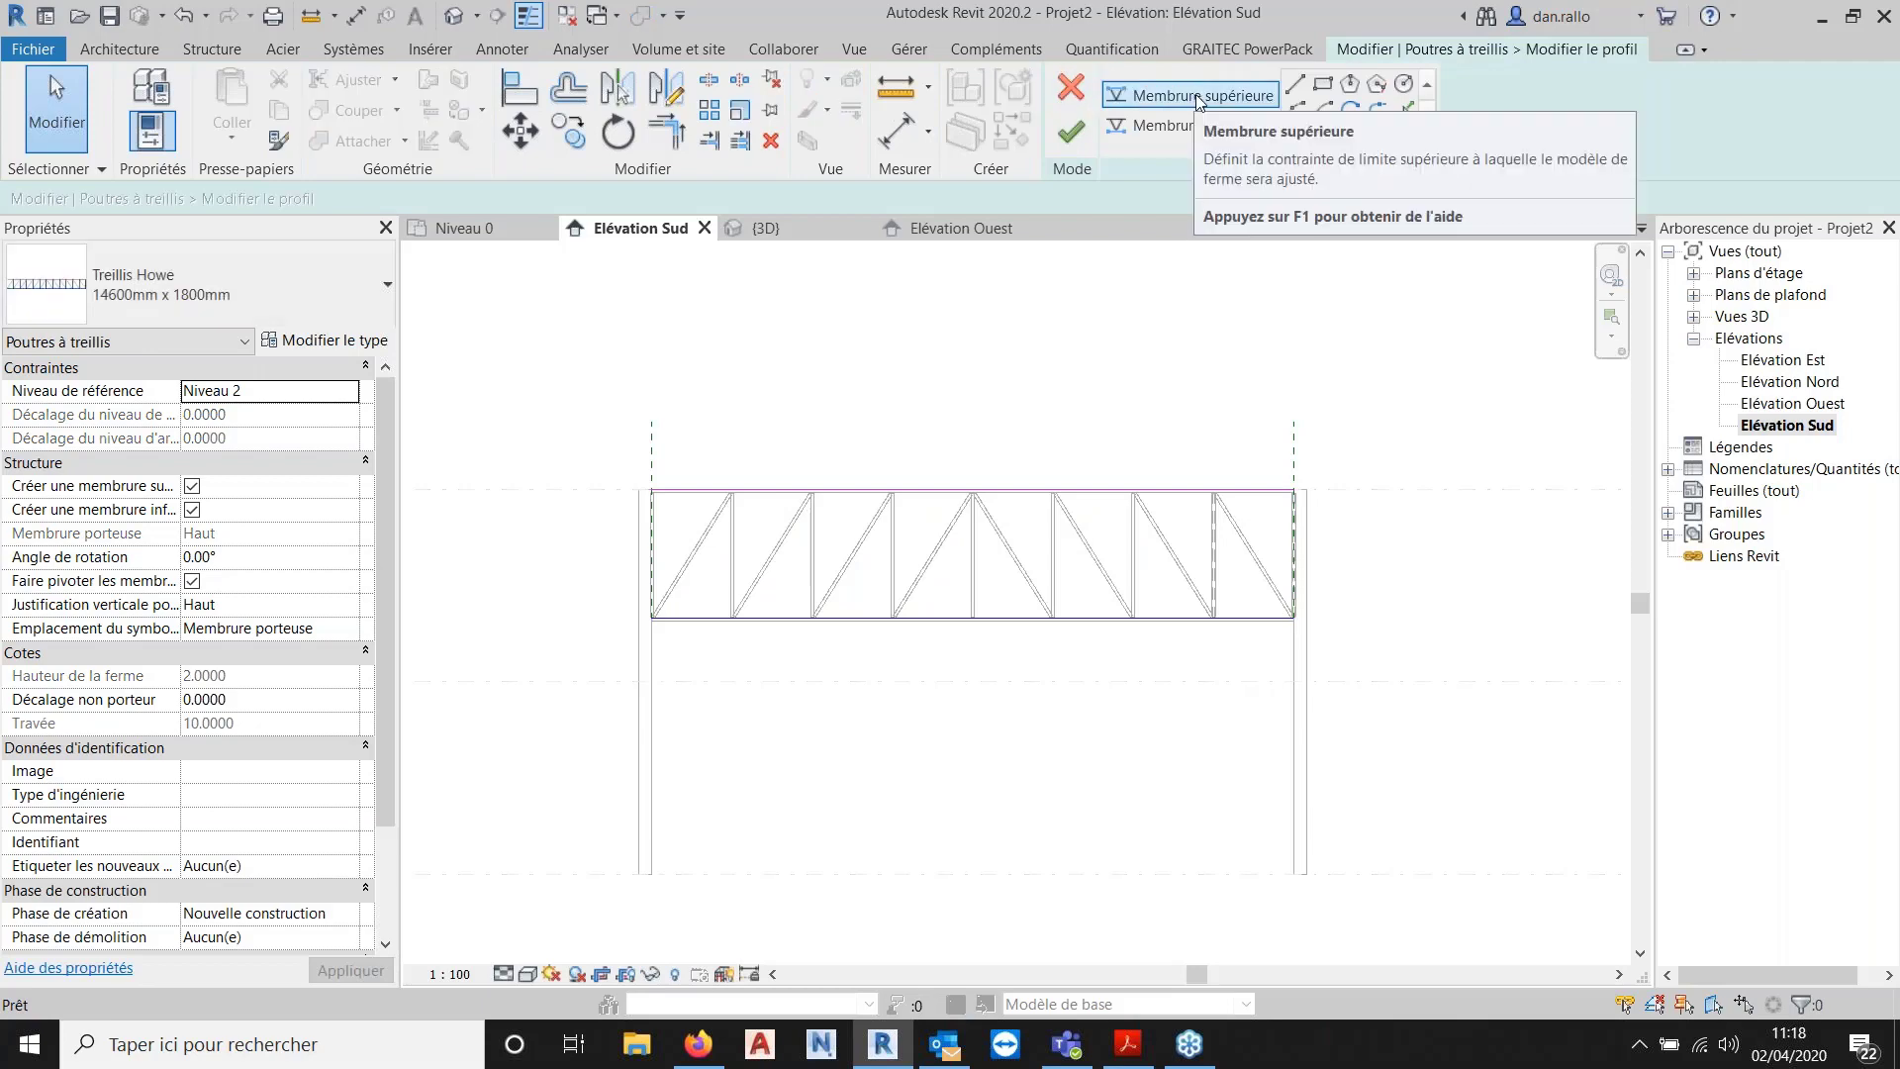
left_click(1200, 99)
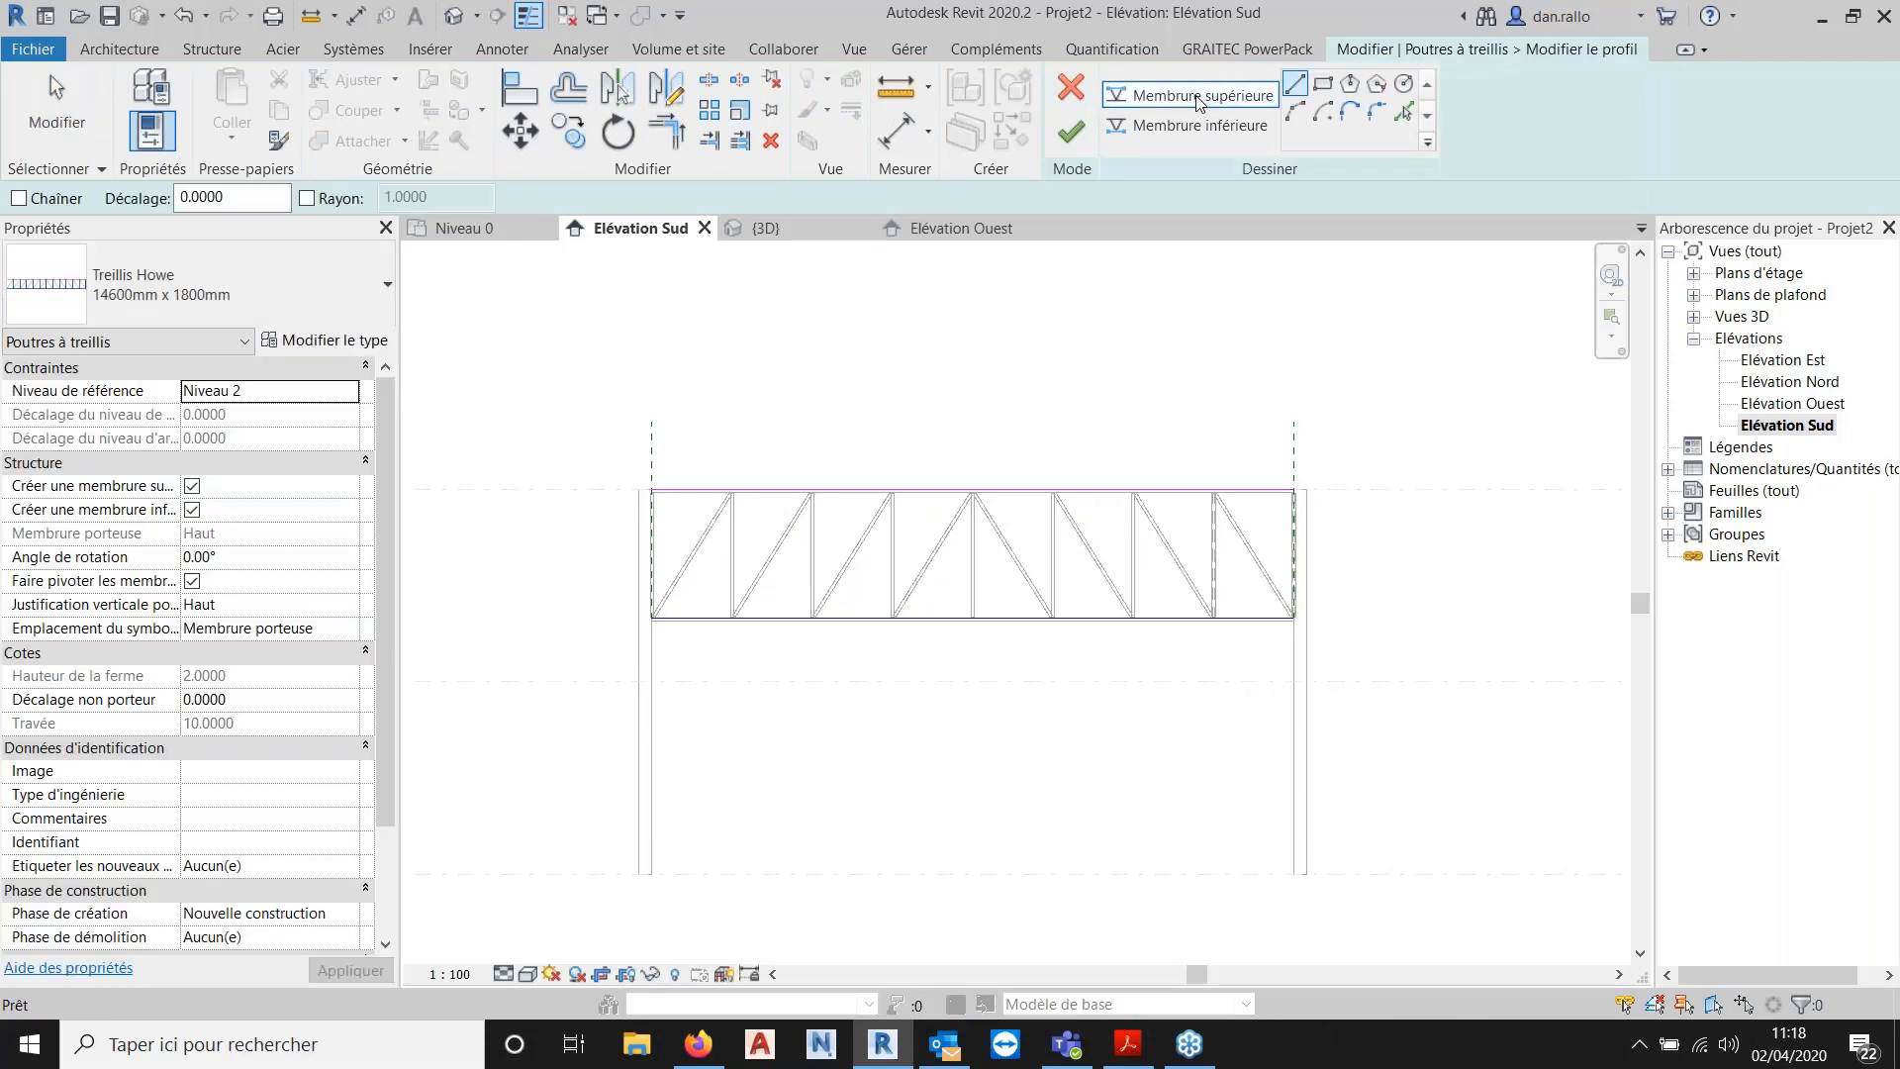
left_click(1296, 112)
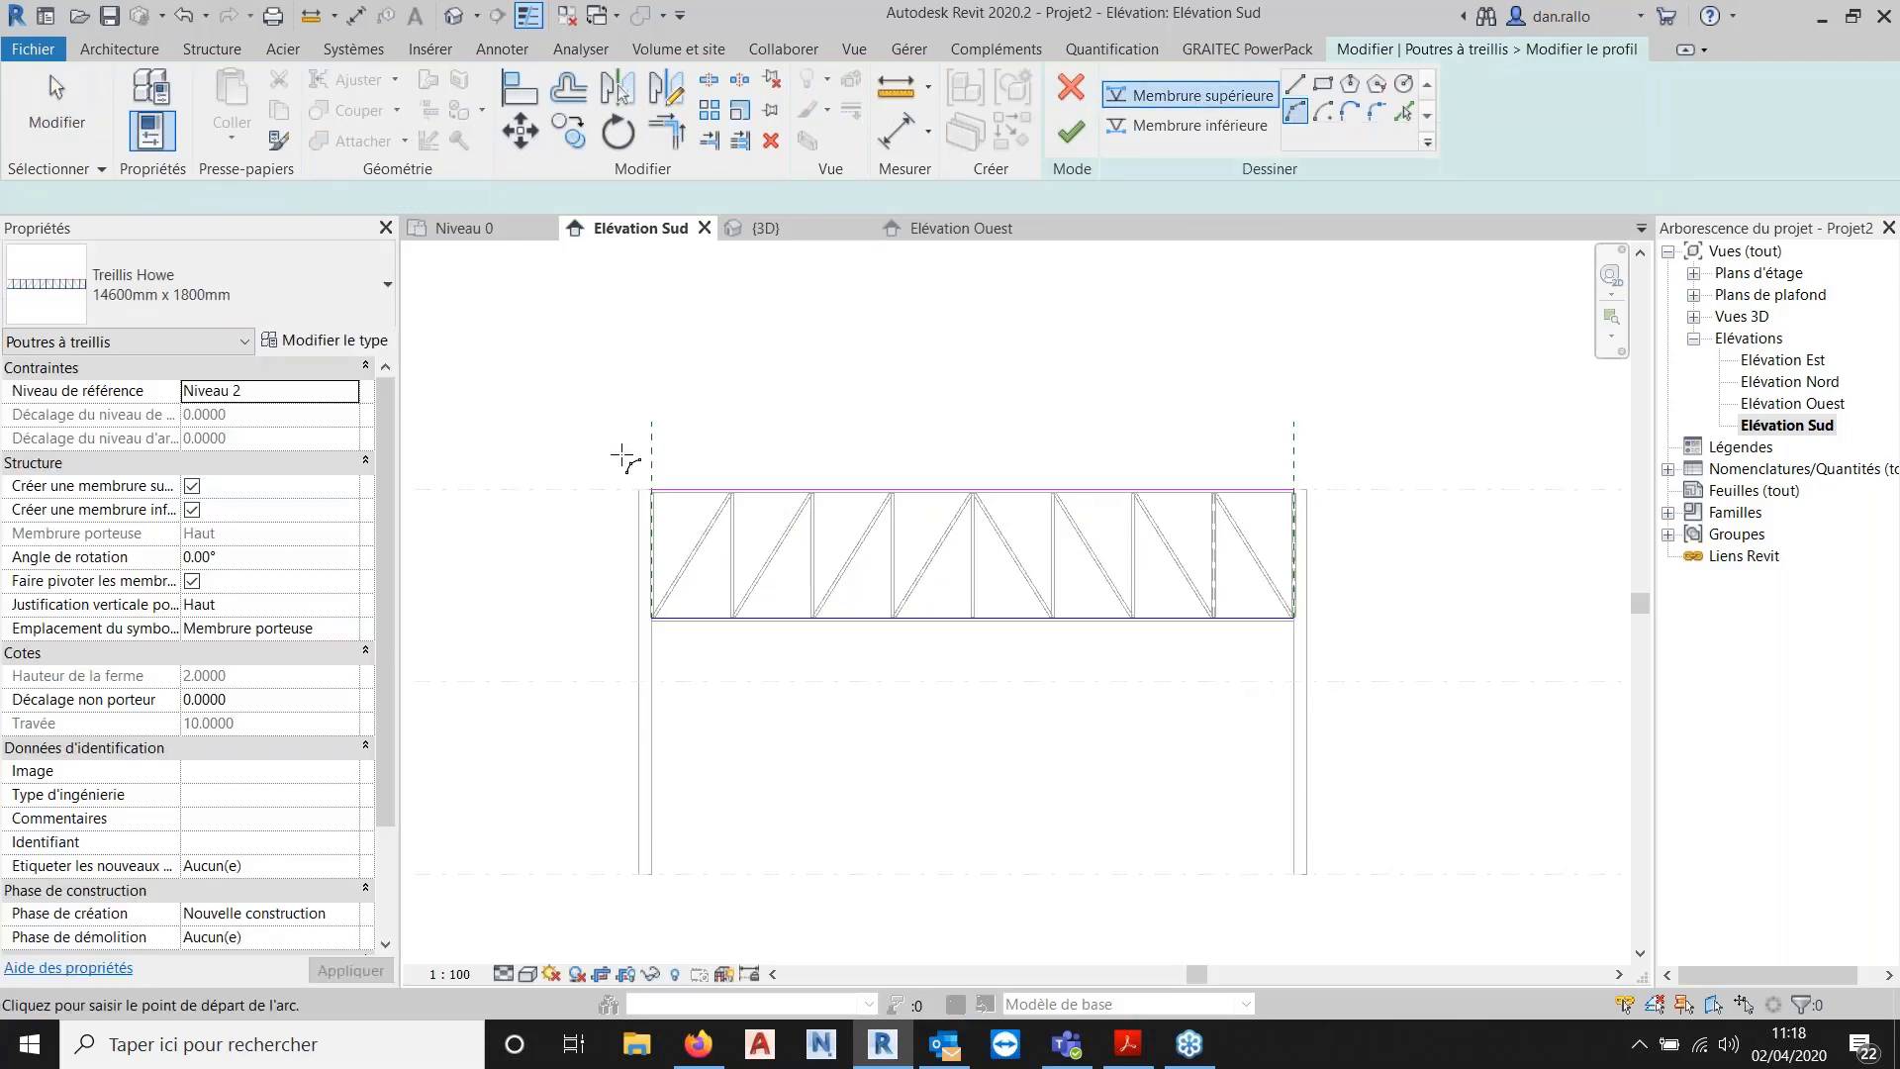
left_click(652, 489)
left_click(1295, 489)
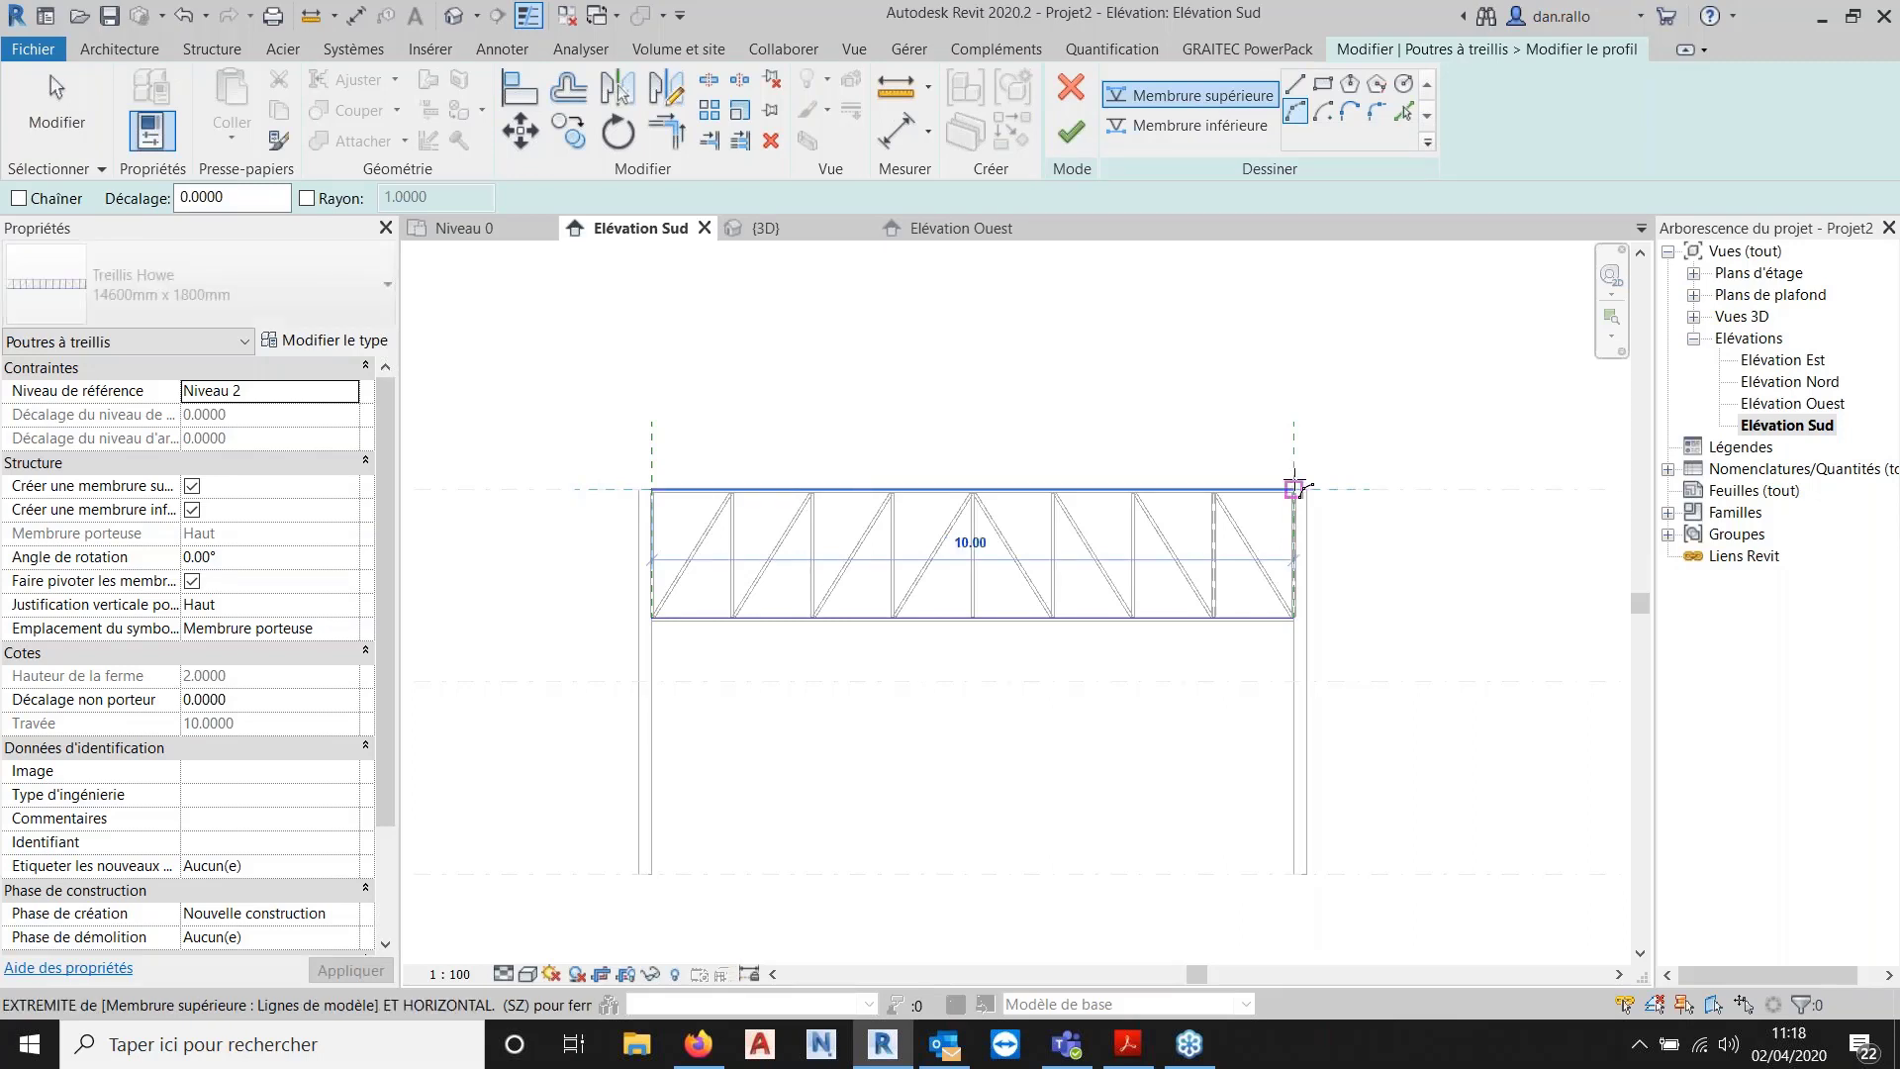
left_click(807, 420)
Delete the straight upper chord line from the sketch and finish the truss profile with the arched upper chord.
left_click(56, 94)
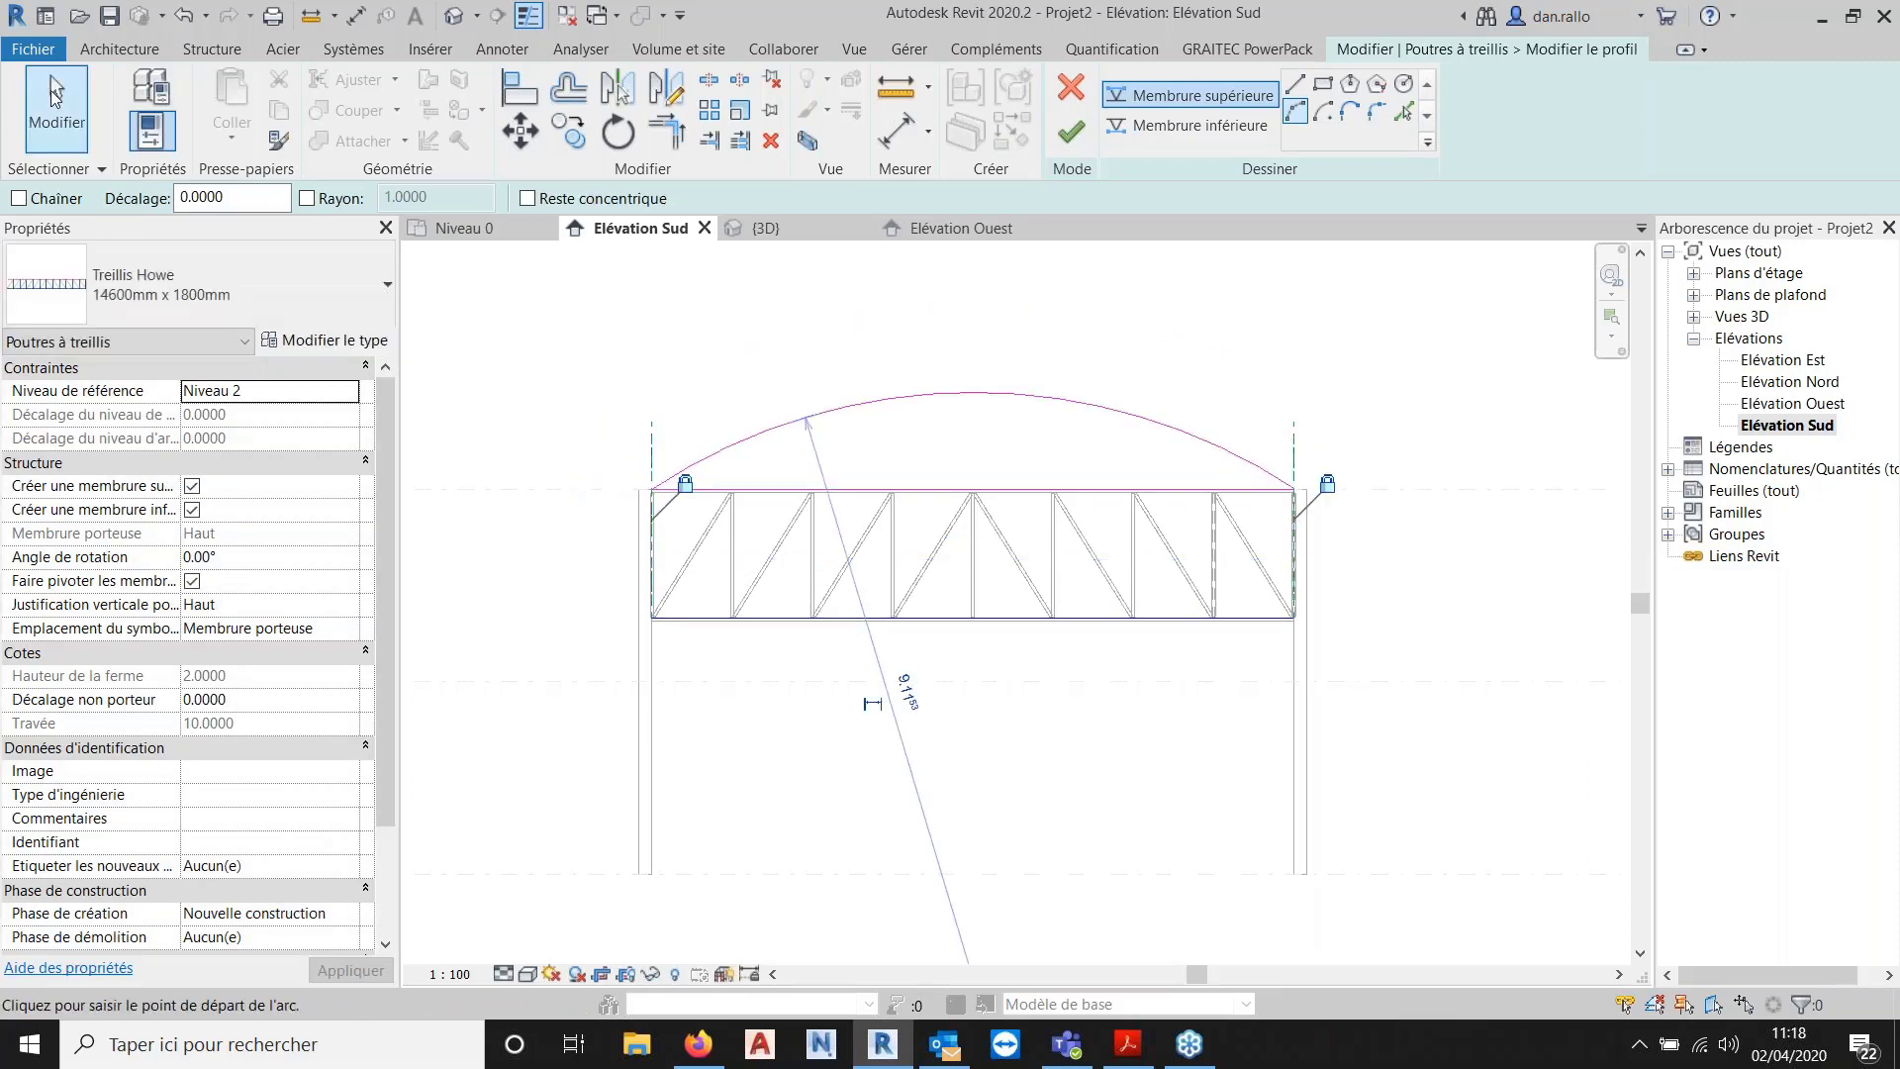
left_click(986, 486)
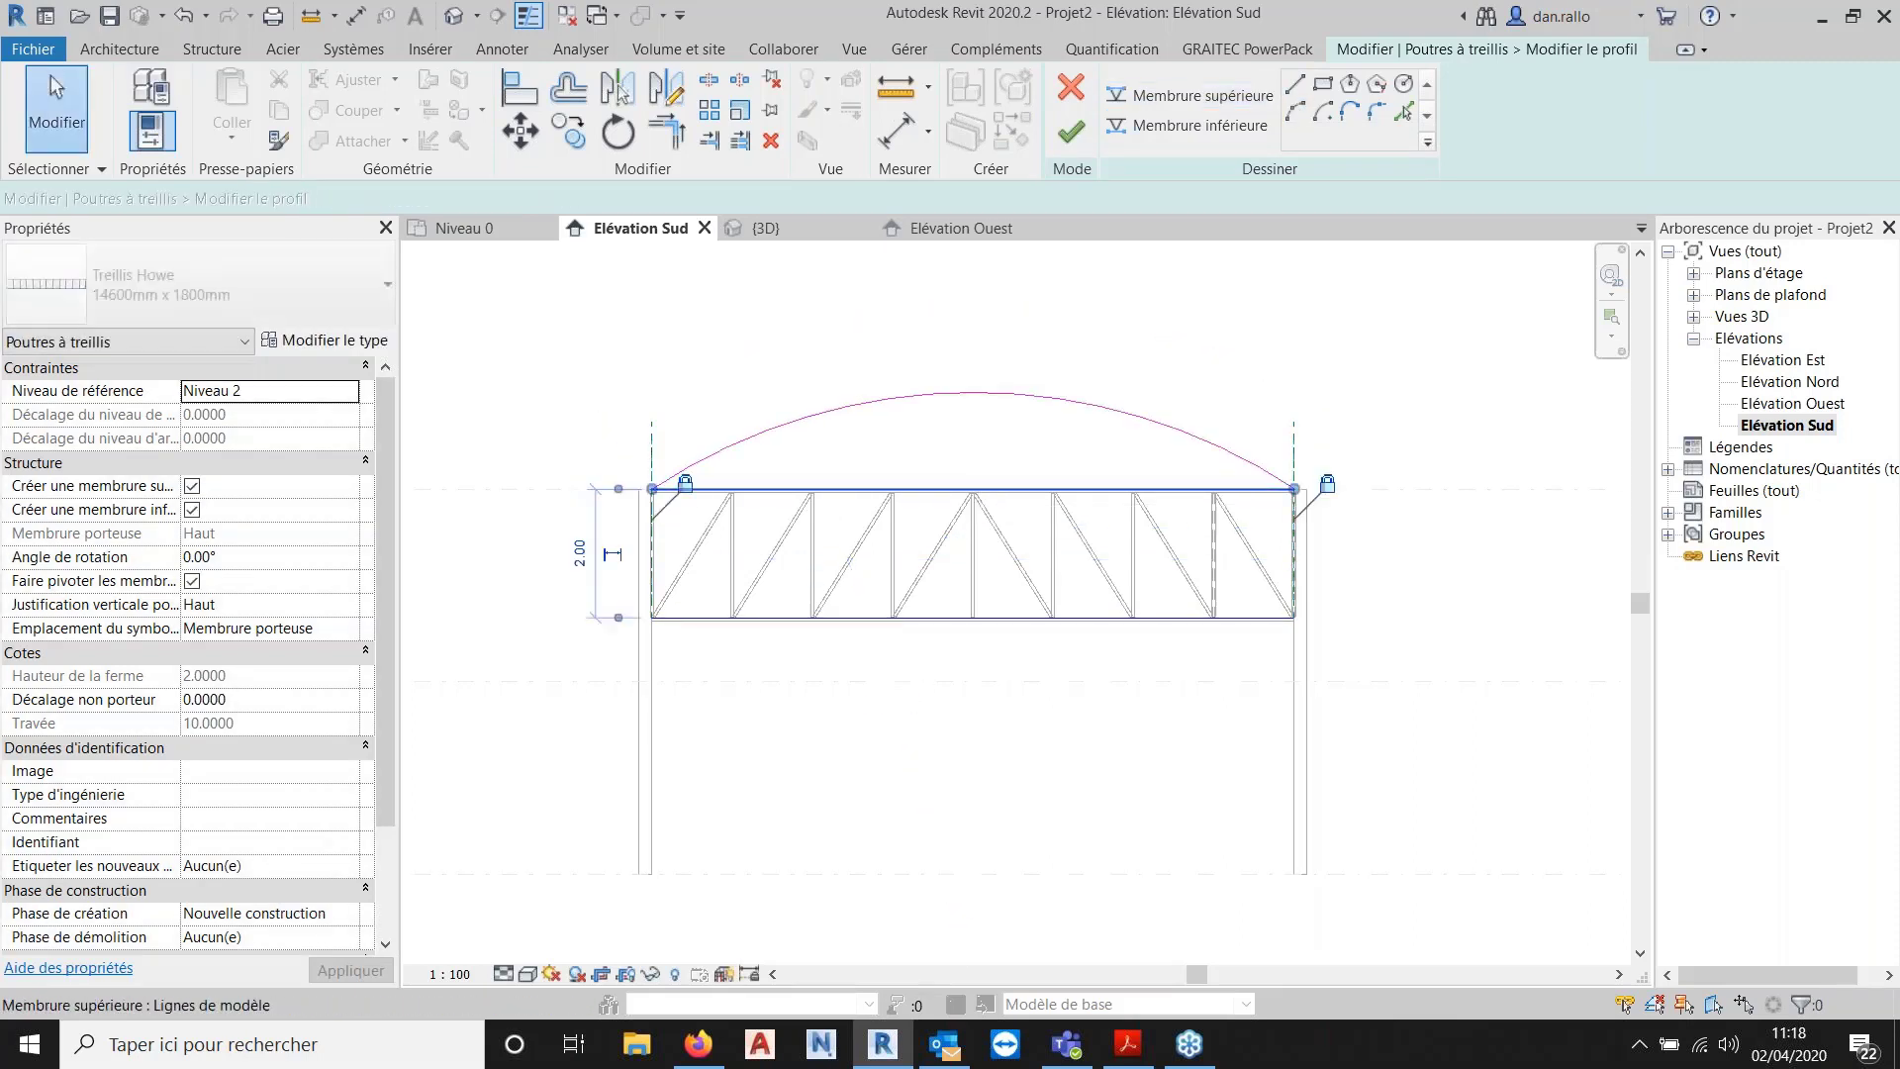
left_click(922, 606)
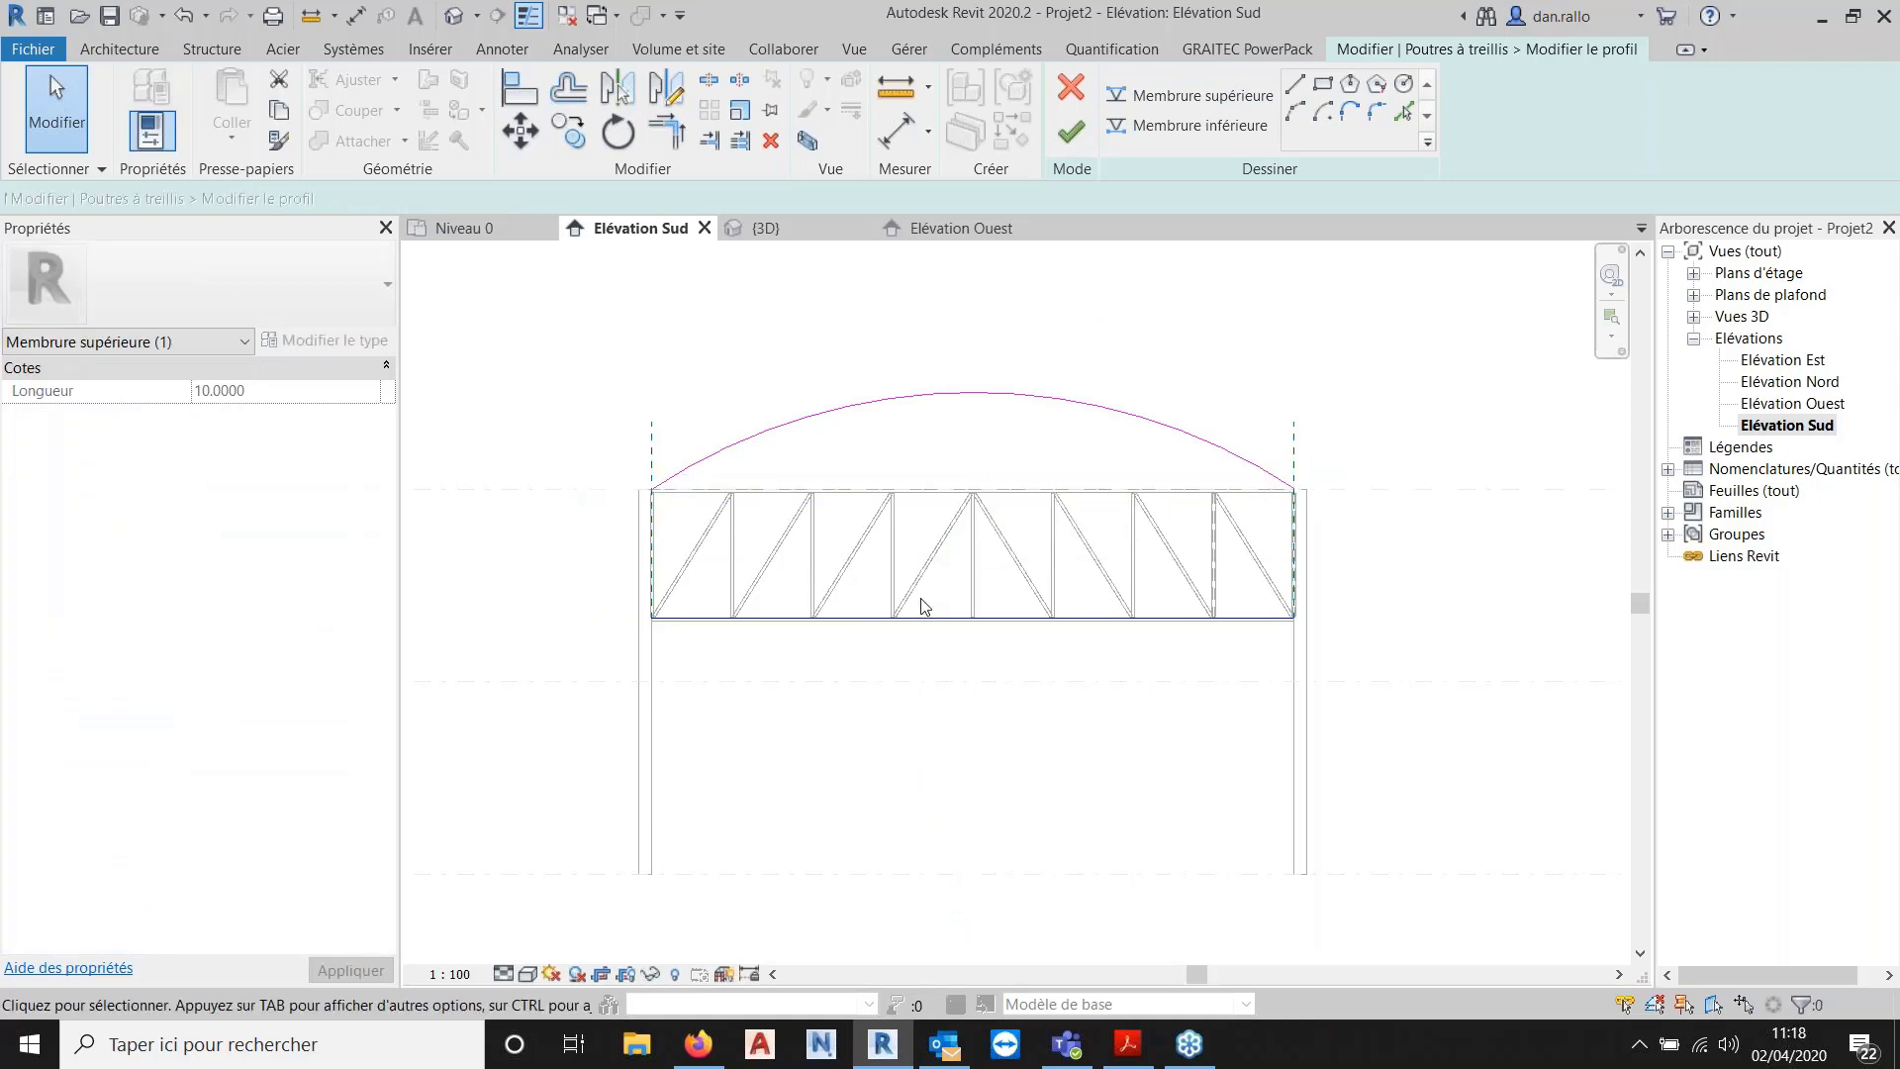
left_click(1071, 131)
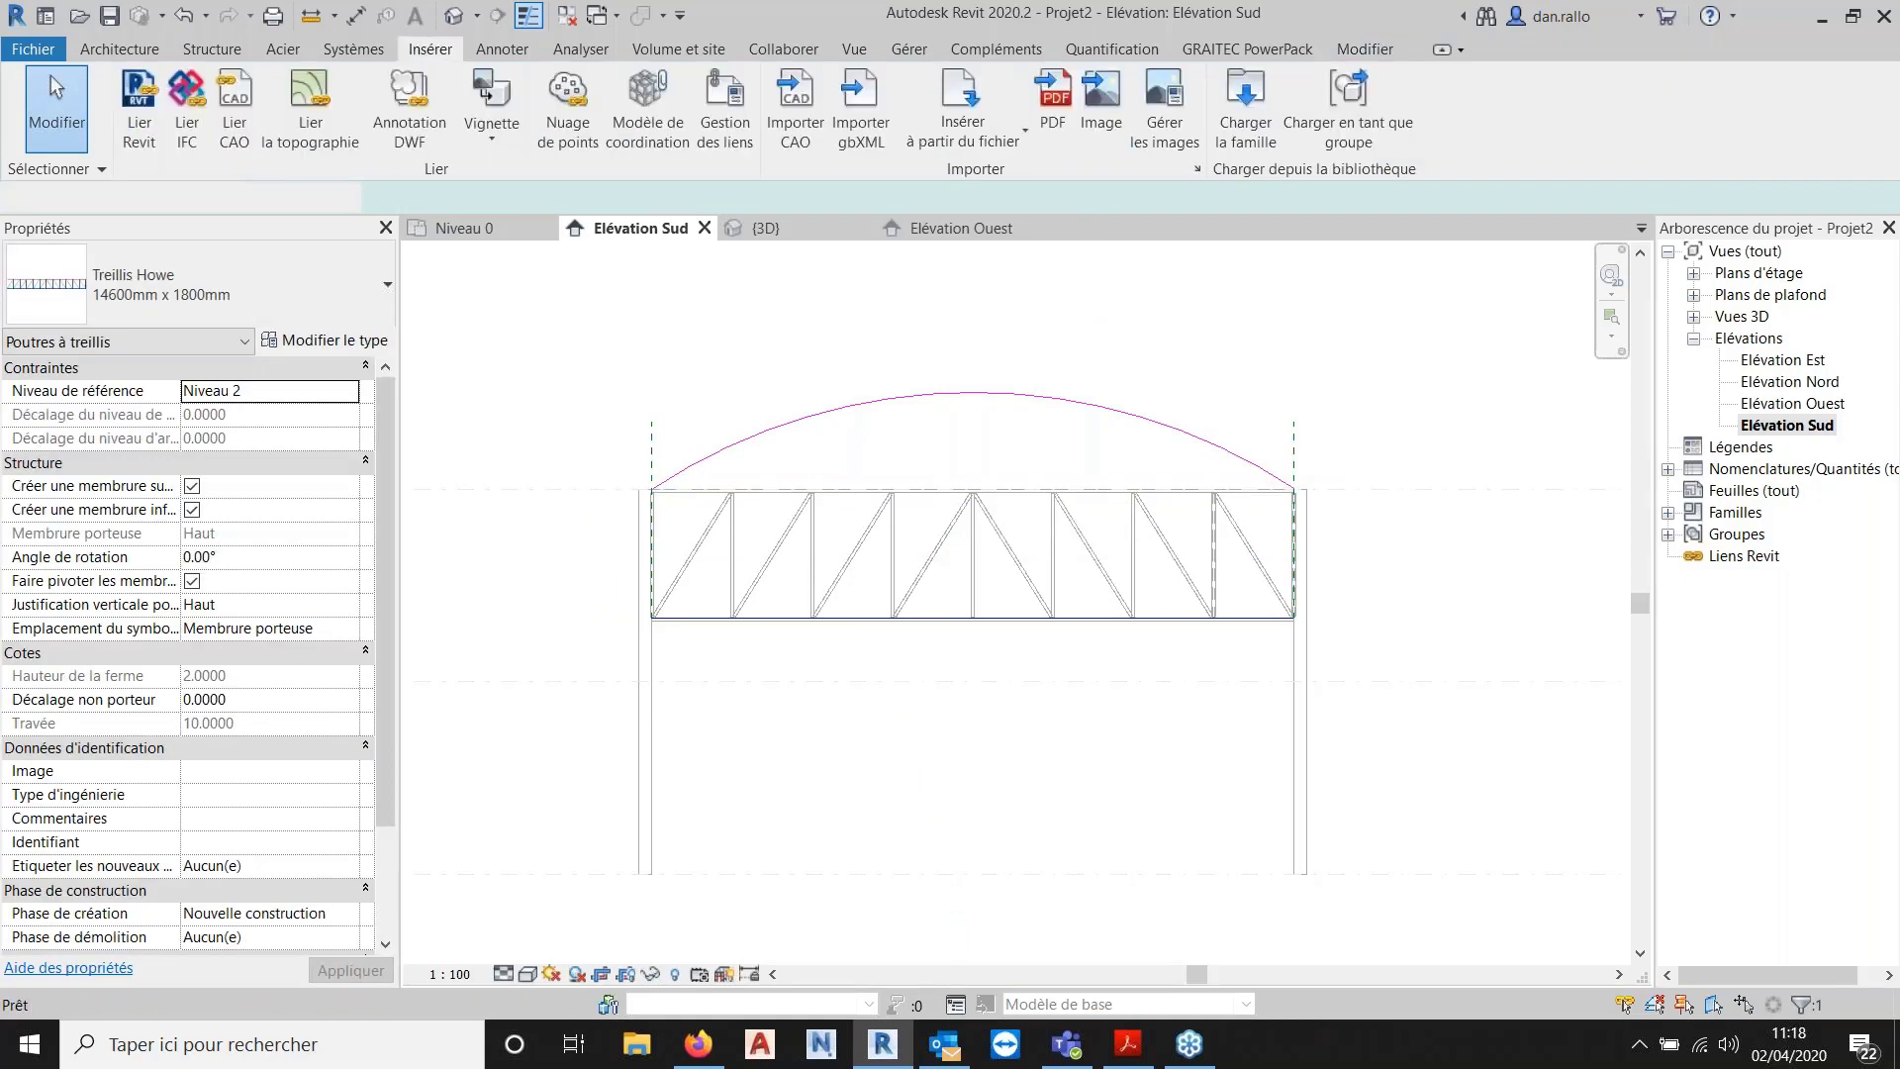
left_click(534, 350)
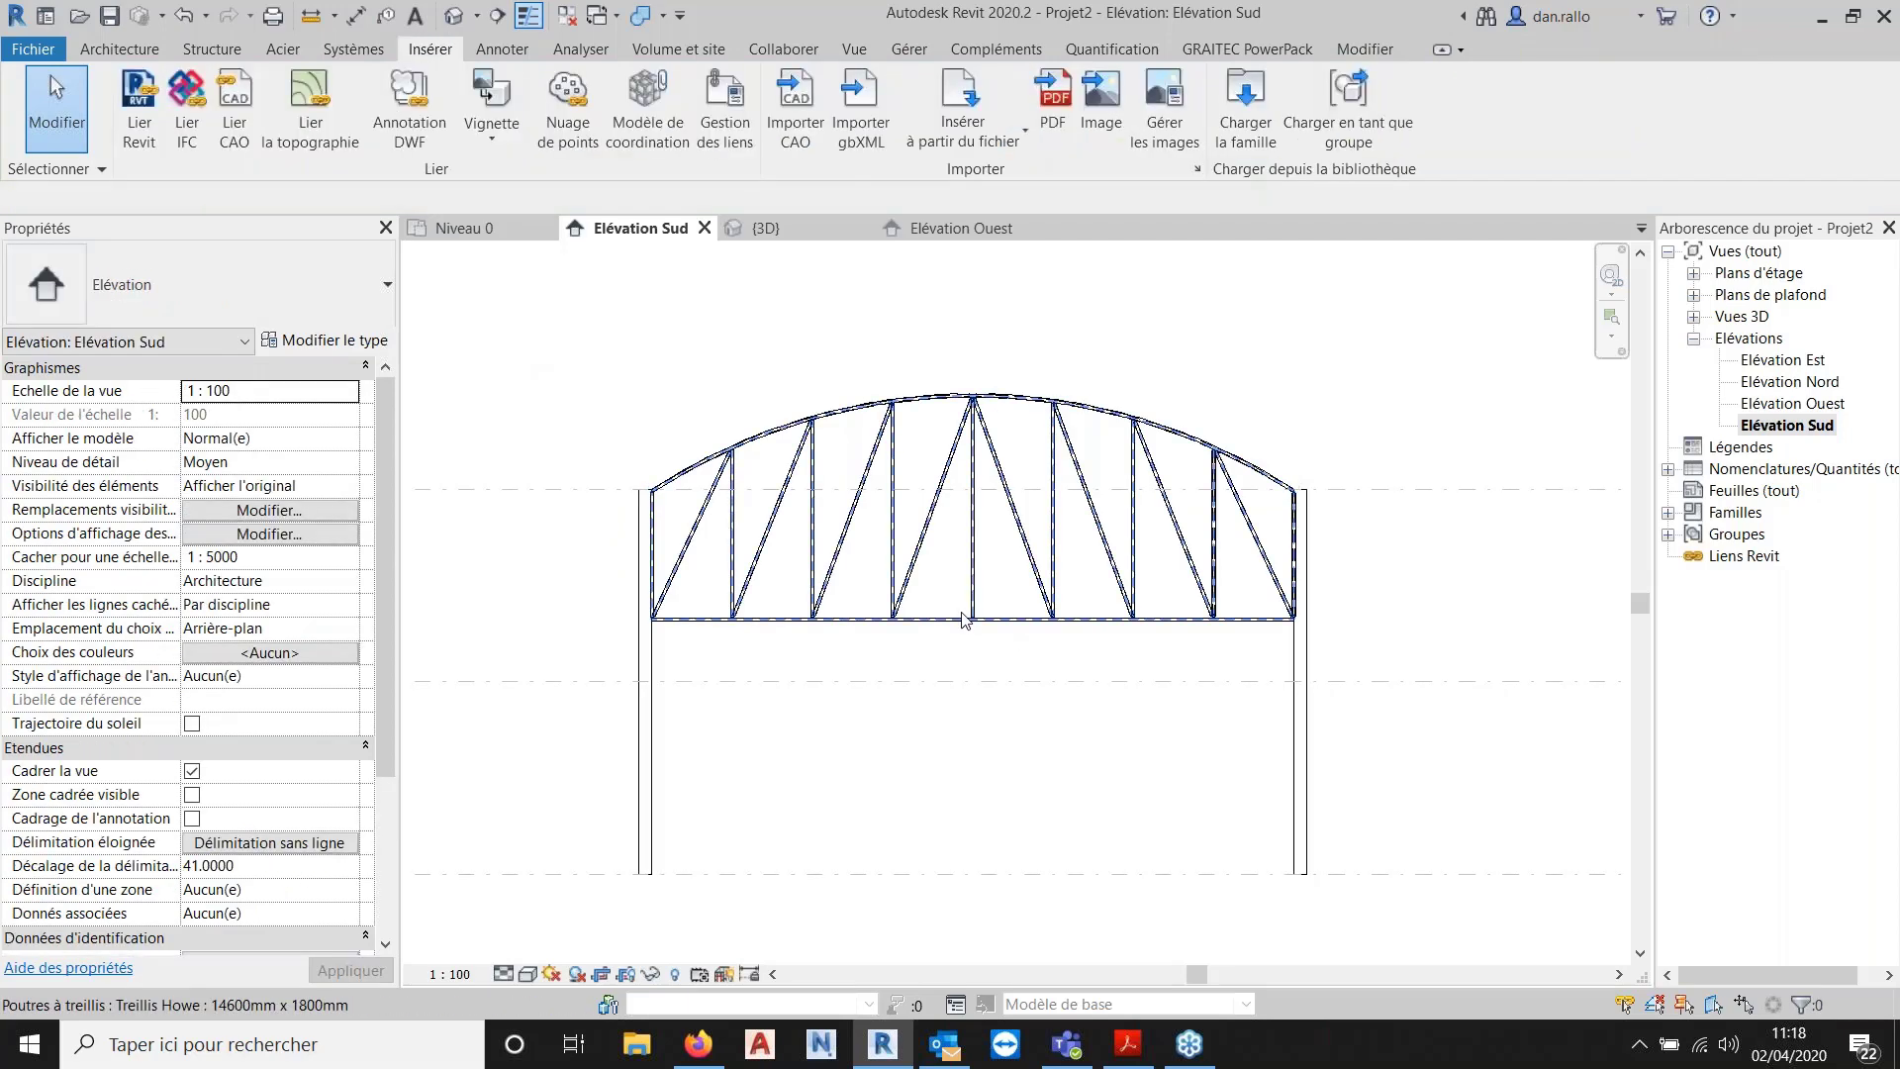
Edit the profile again and sketch an upward-curving Membrure inférieure arc from the left wall to the lower chord's right endpoint, radius about 15.69.
left_click(965, 618)
left_click(1071, 103)
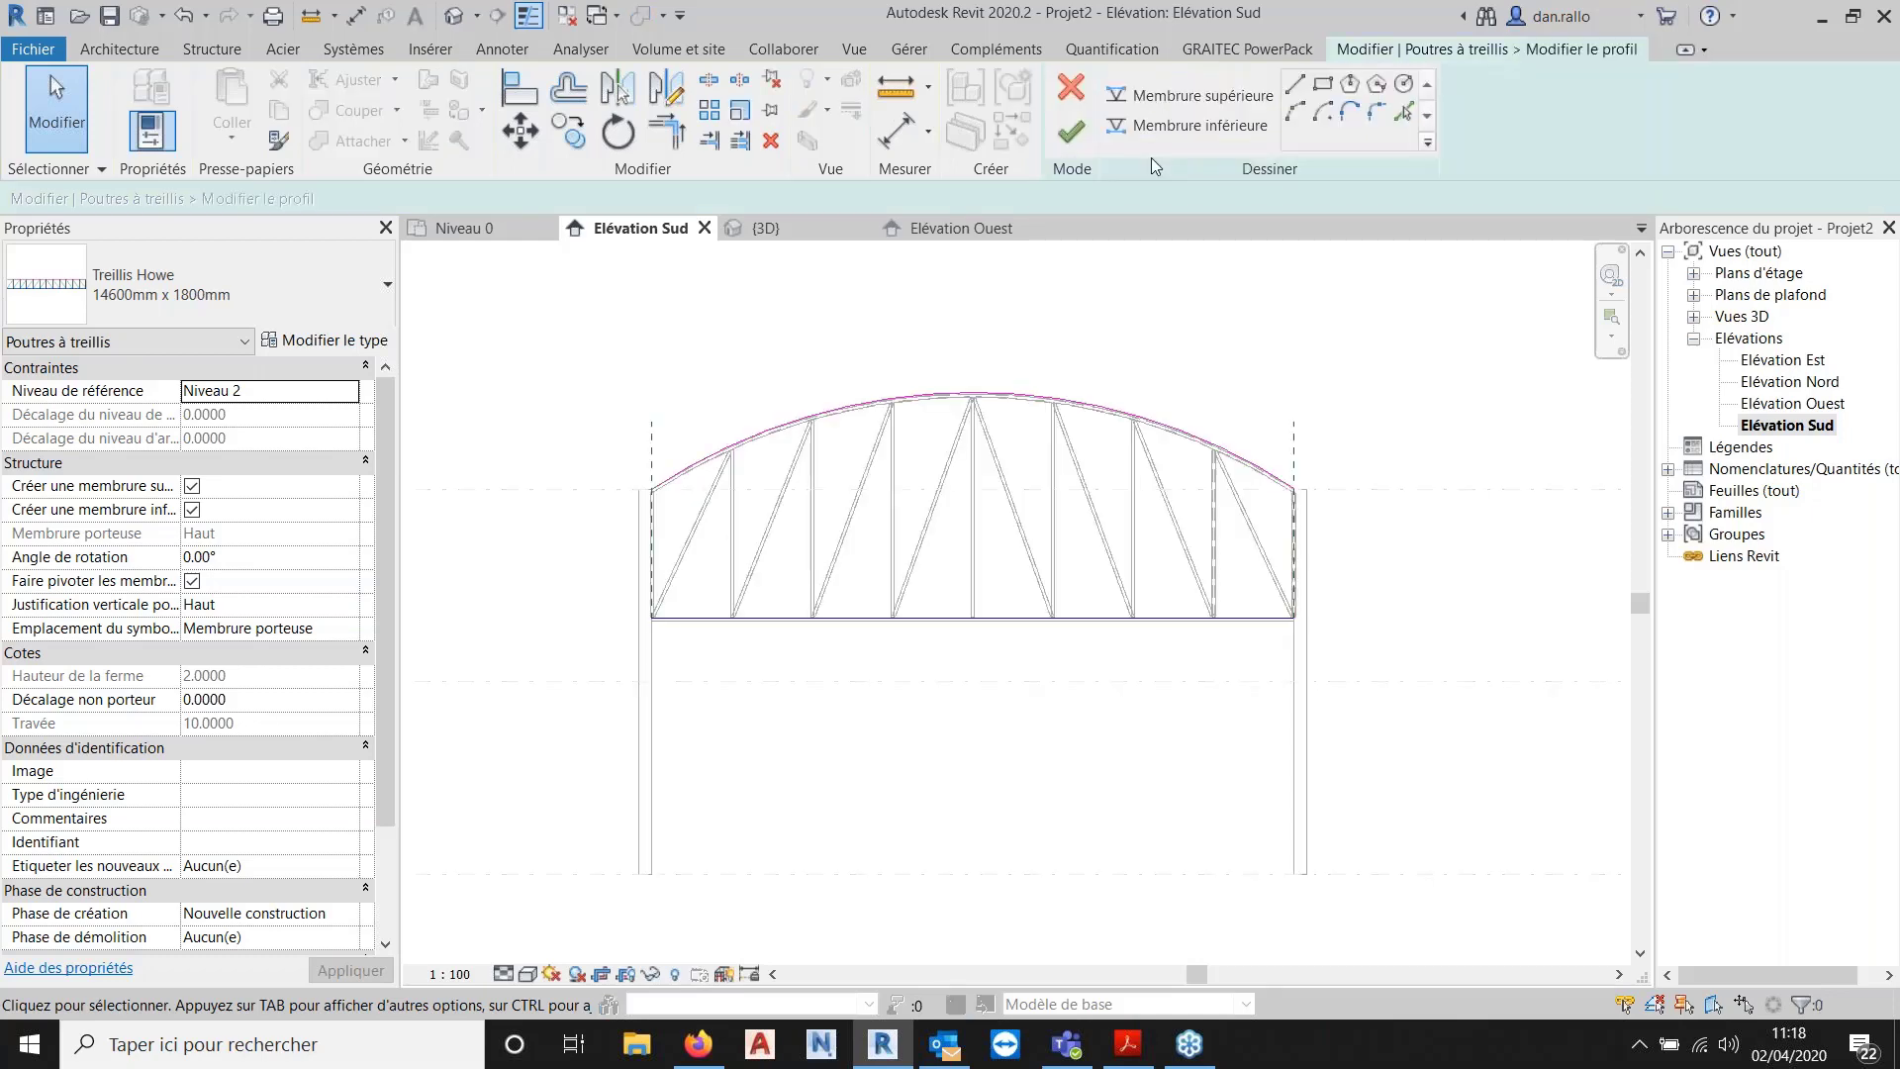
left_click(1185, 125)
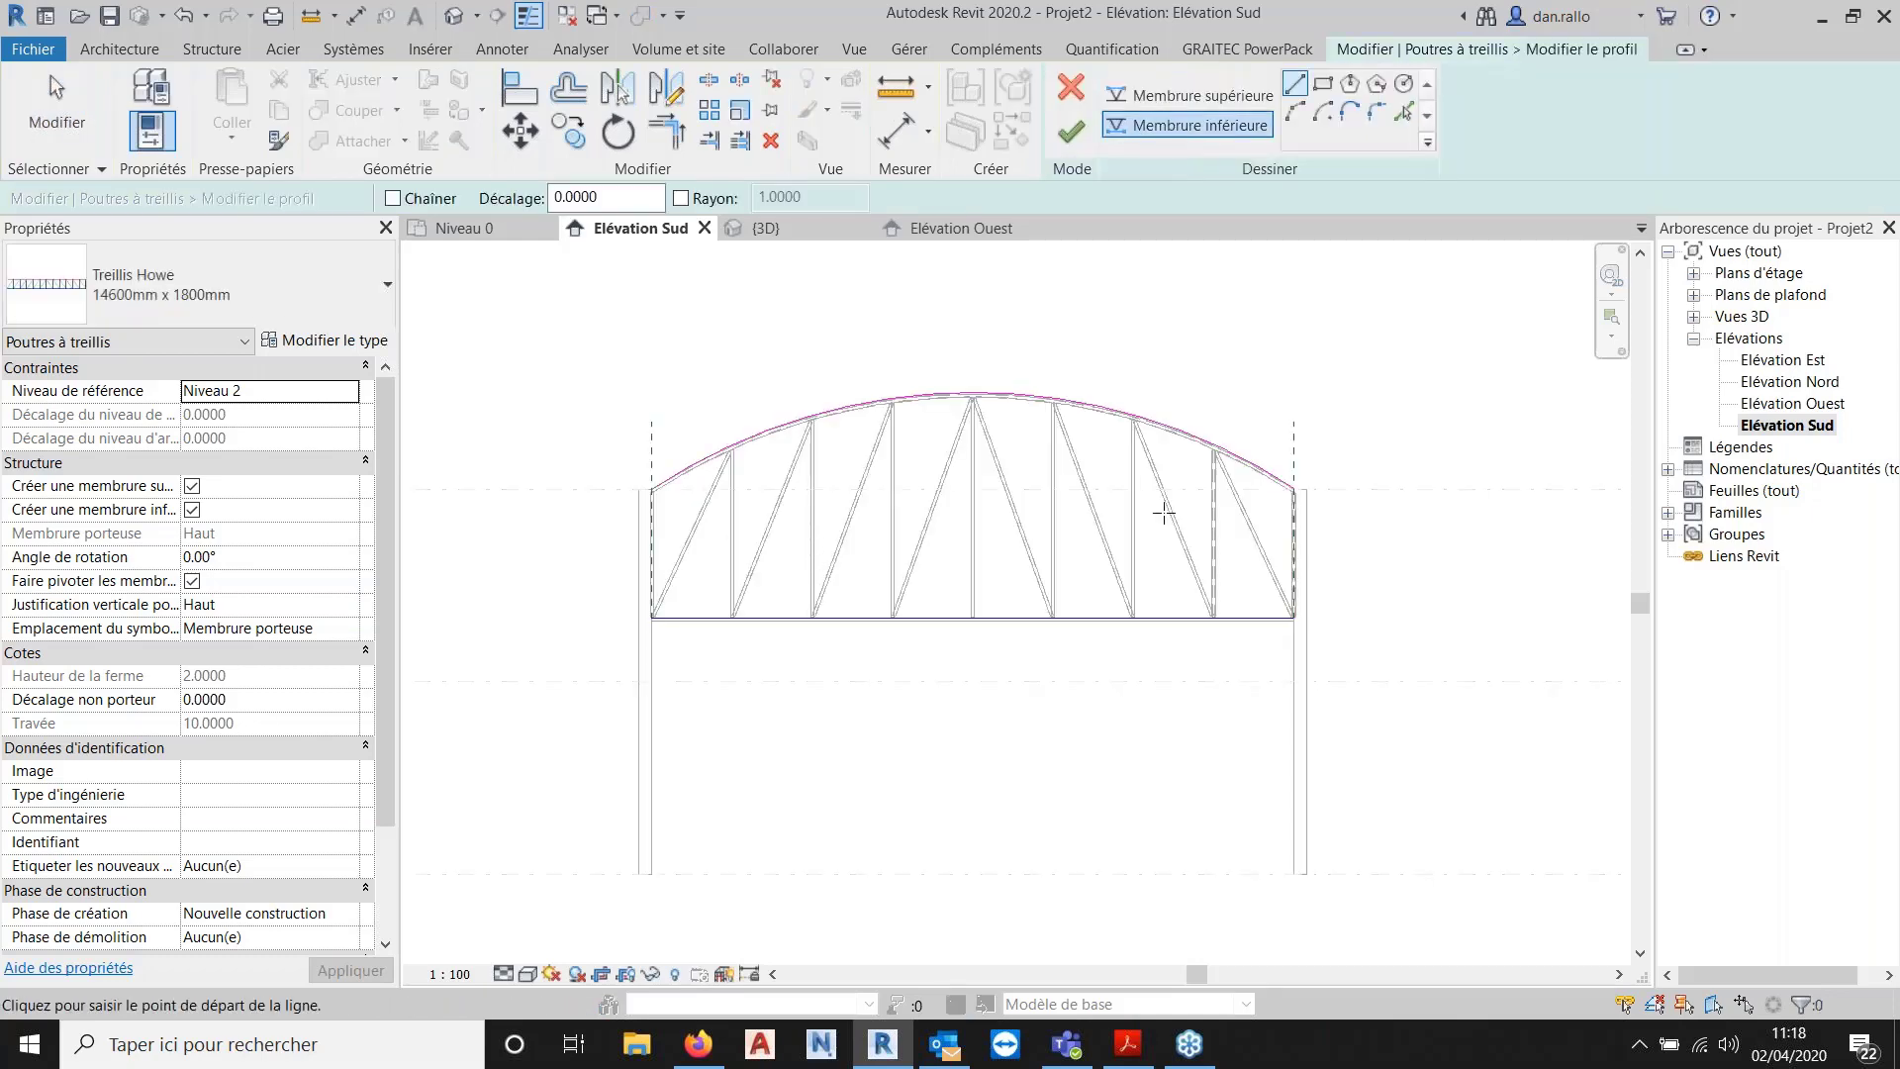
left_click(1295, 111)
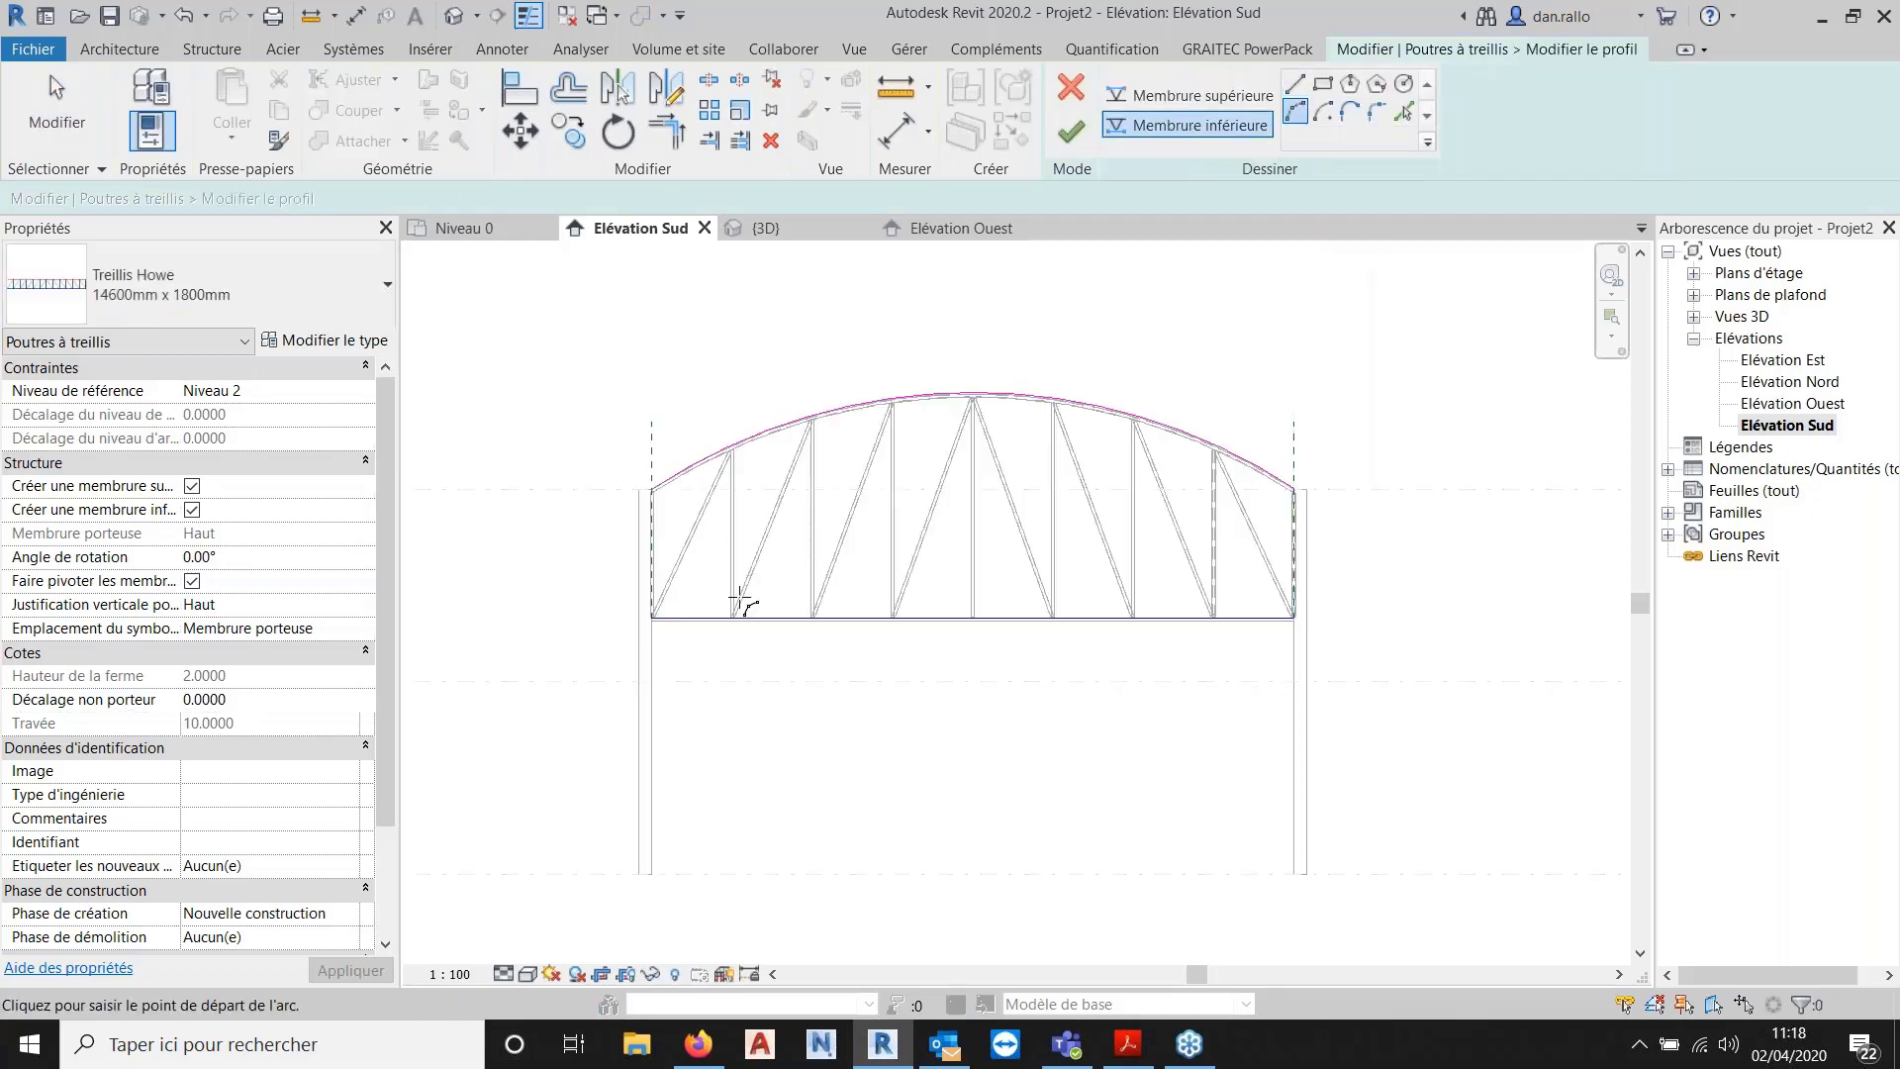
left_click(651, 617)
left_click(1293, 617)
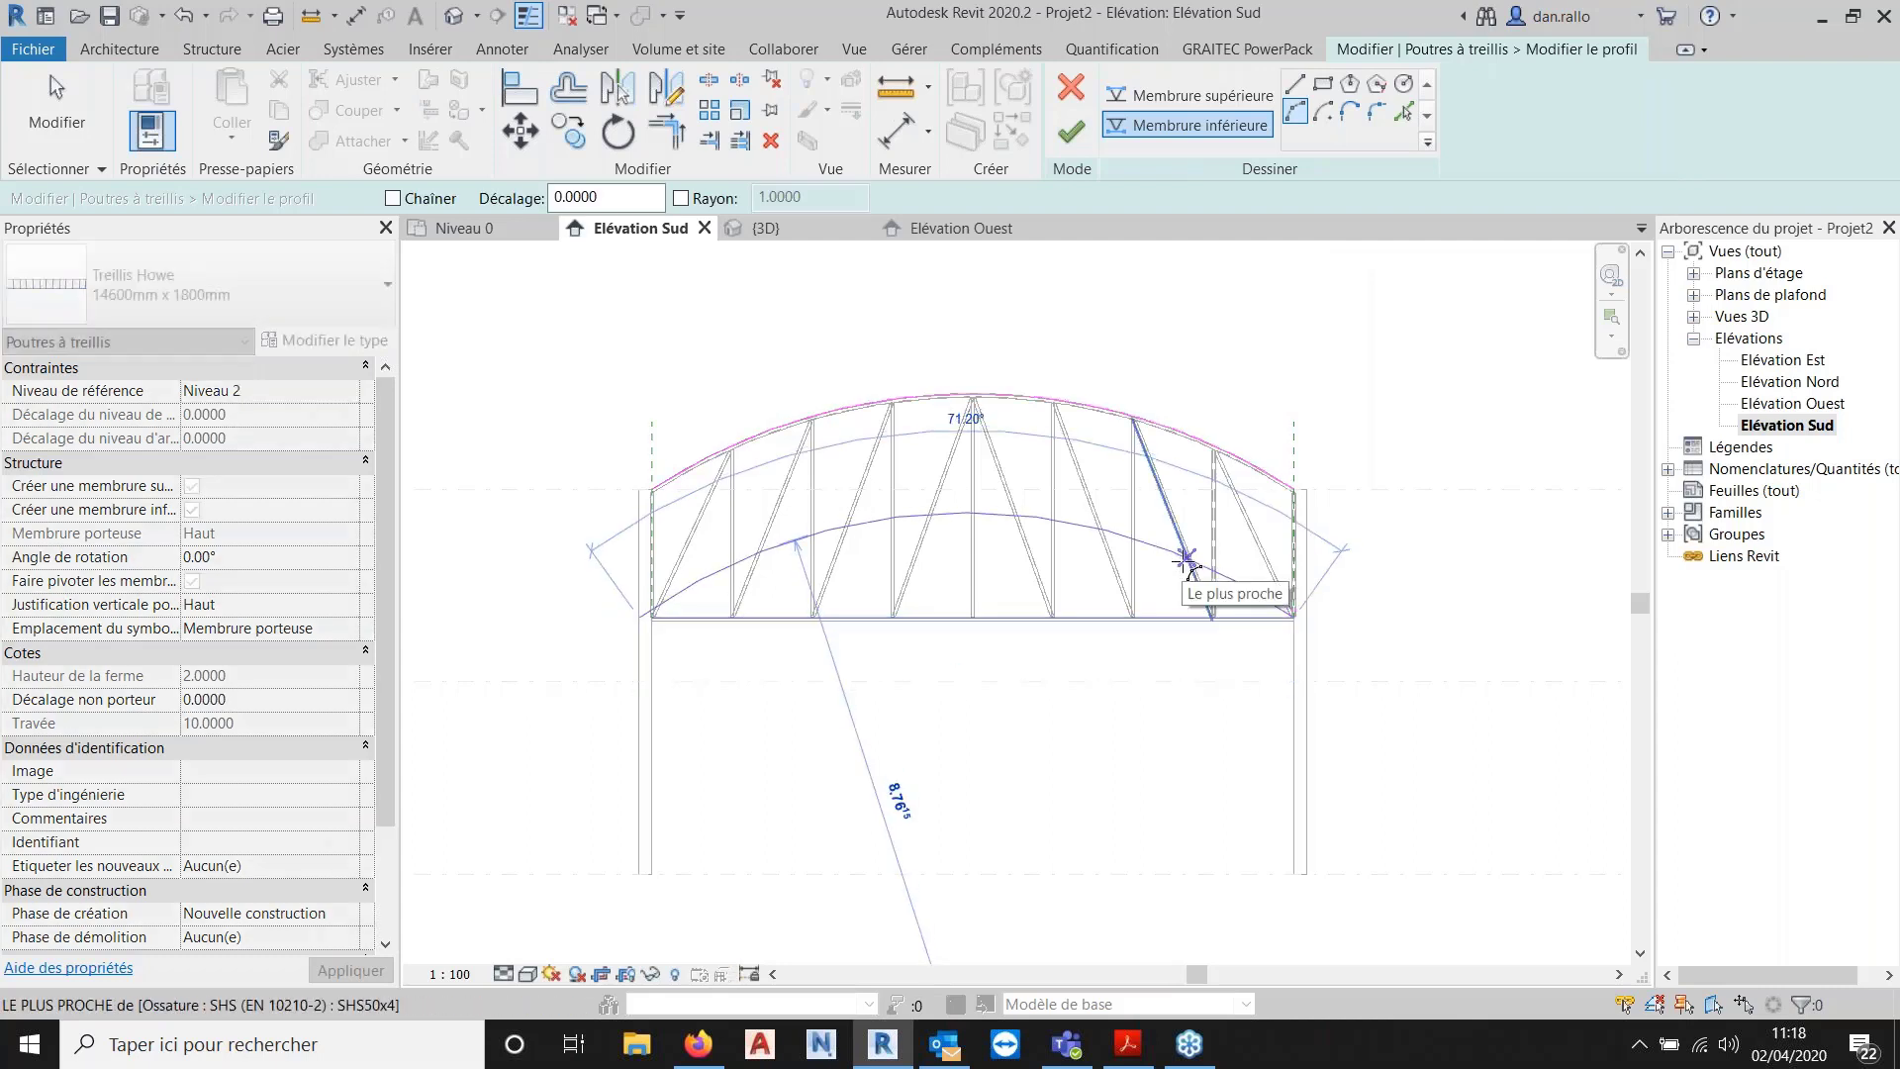
left_click(836, 572)
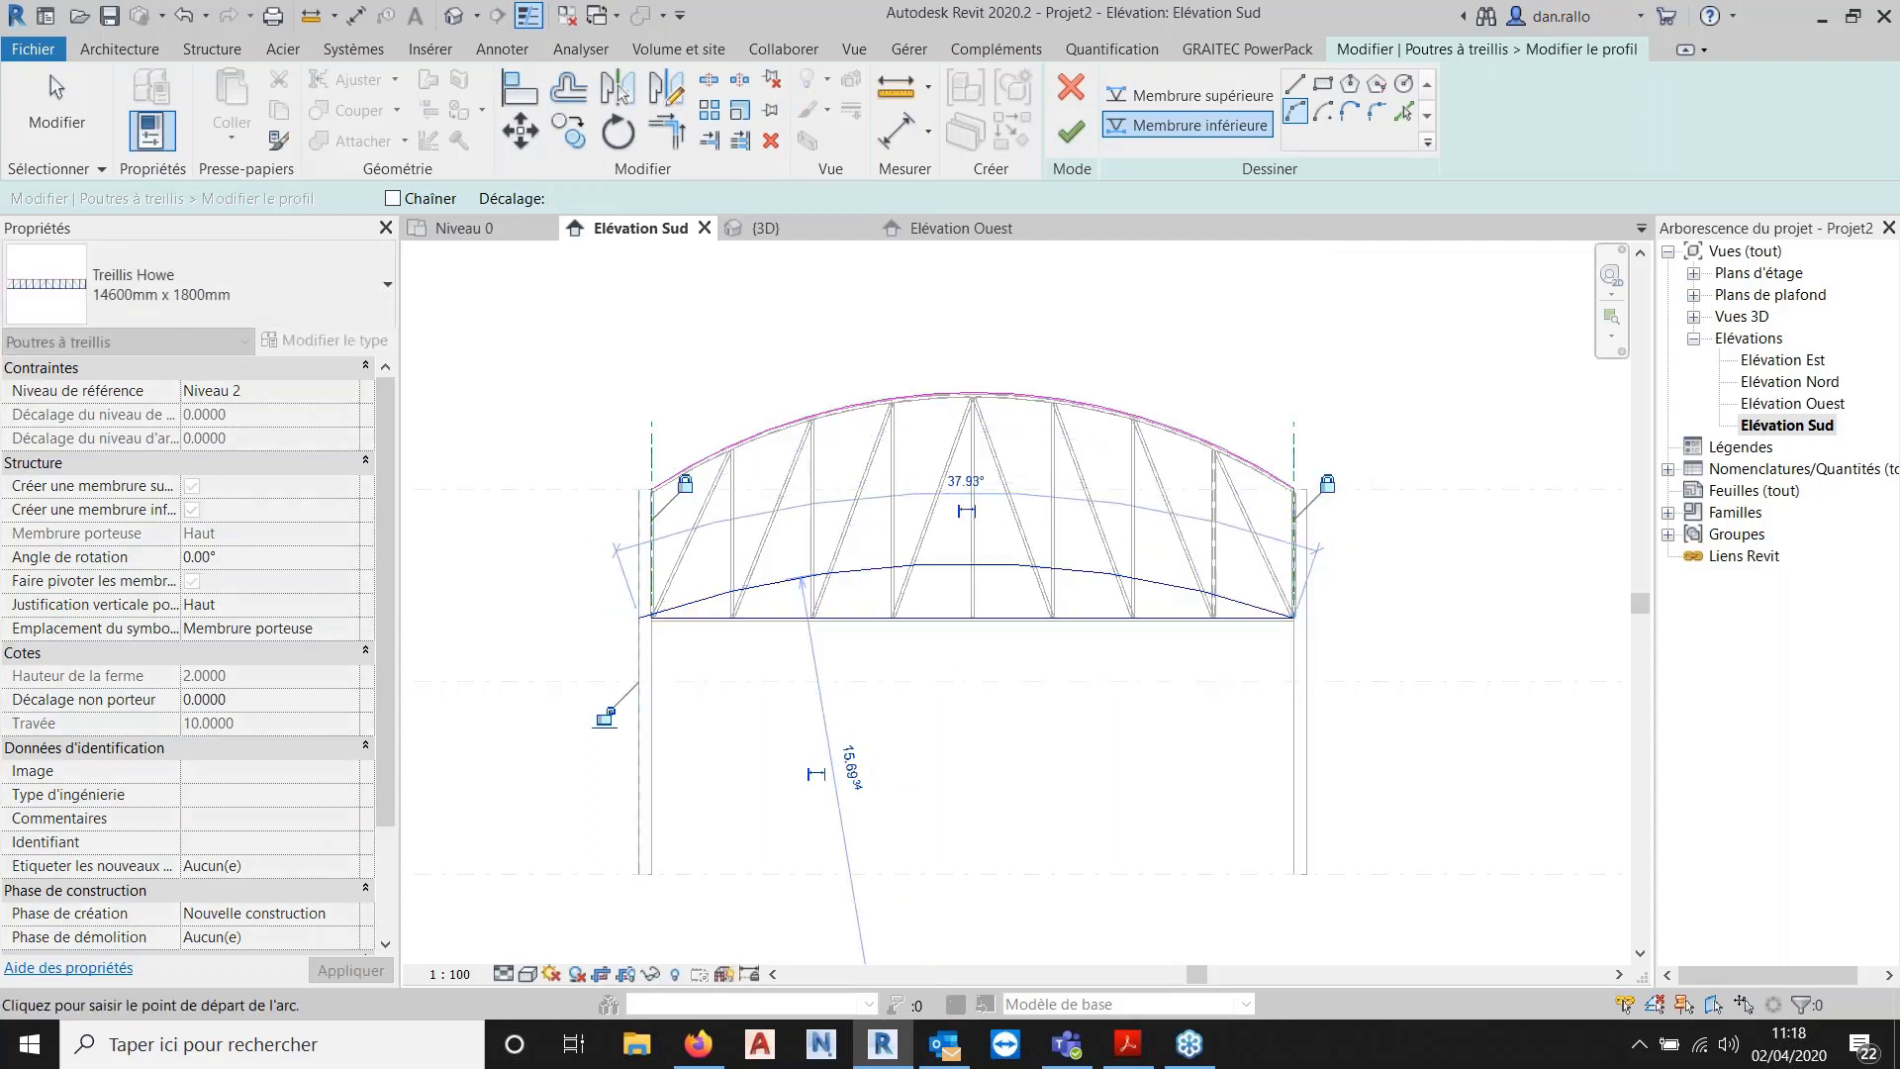
Delete the straight lower chord line from the sketch and finish the truss profile with both chords curved.
left_click(87, 139)
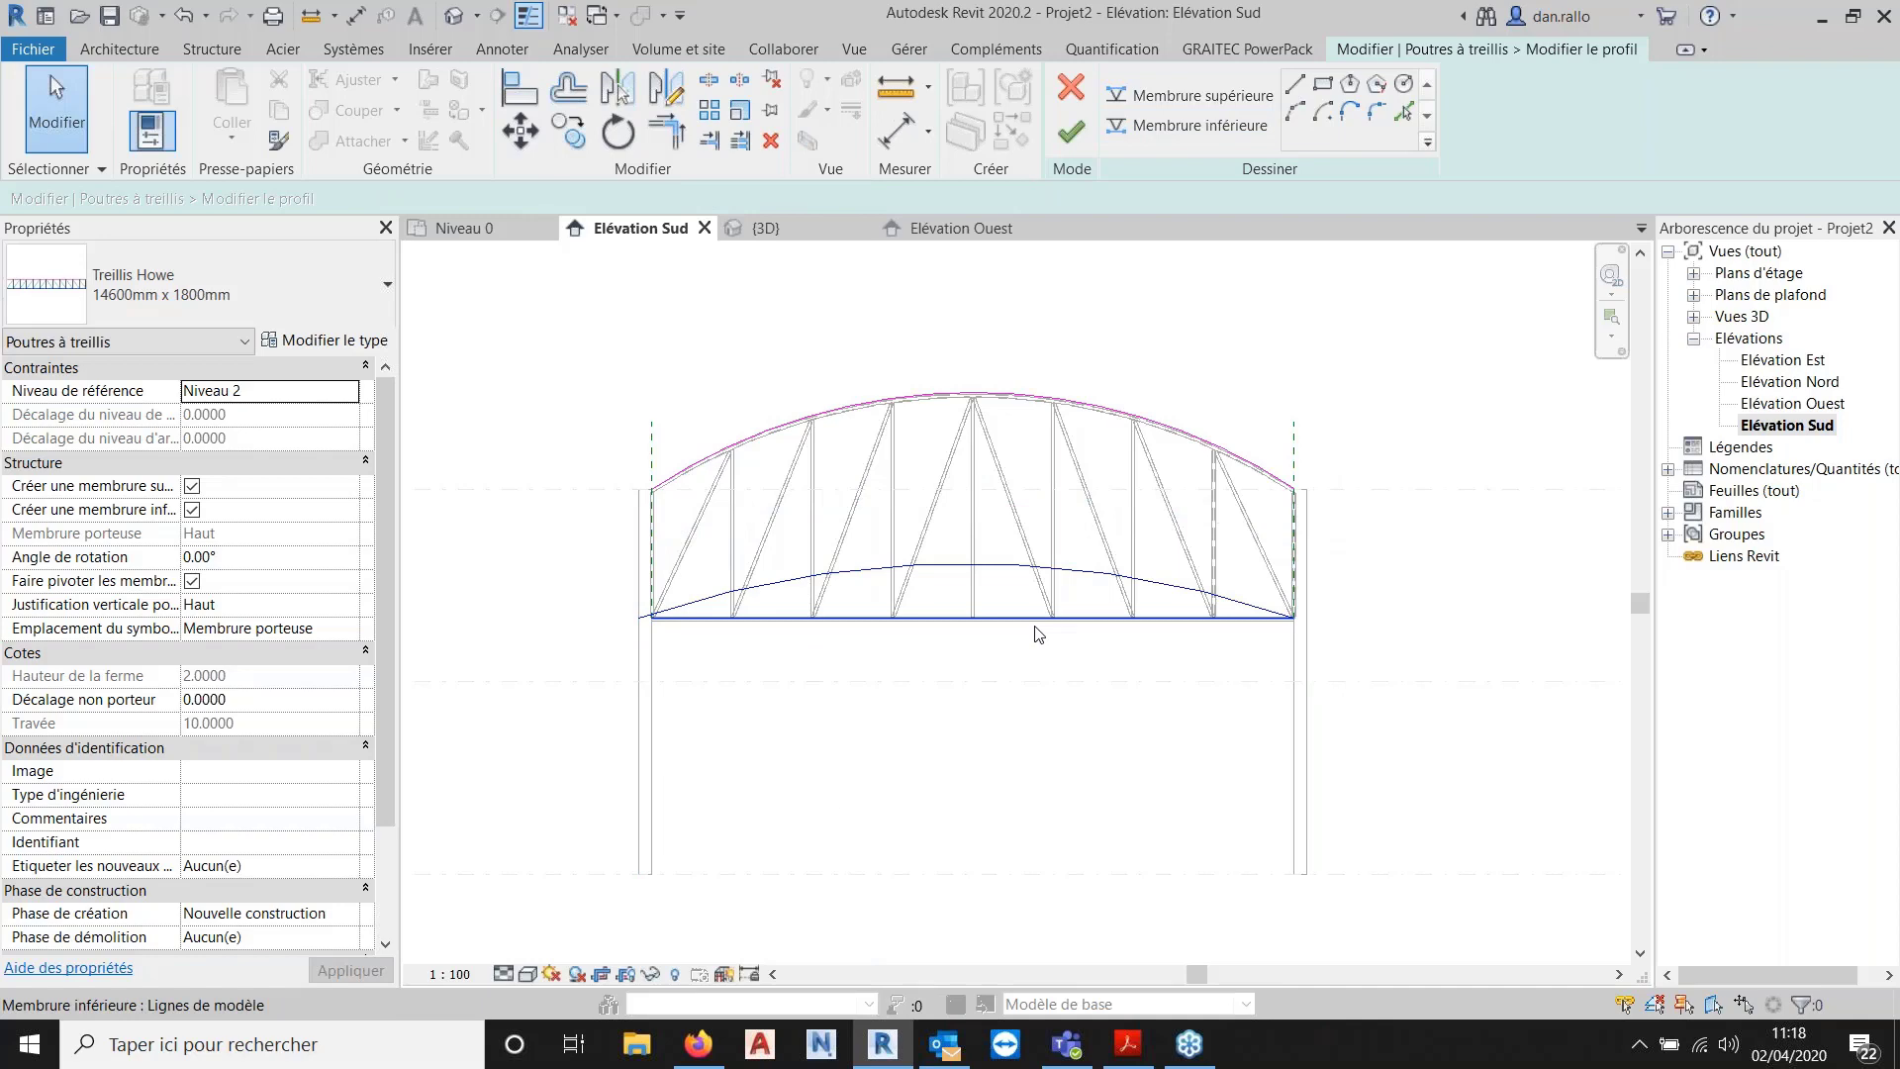
left_click(1035, 626)
key("Escape")
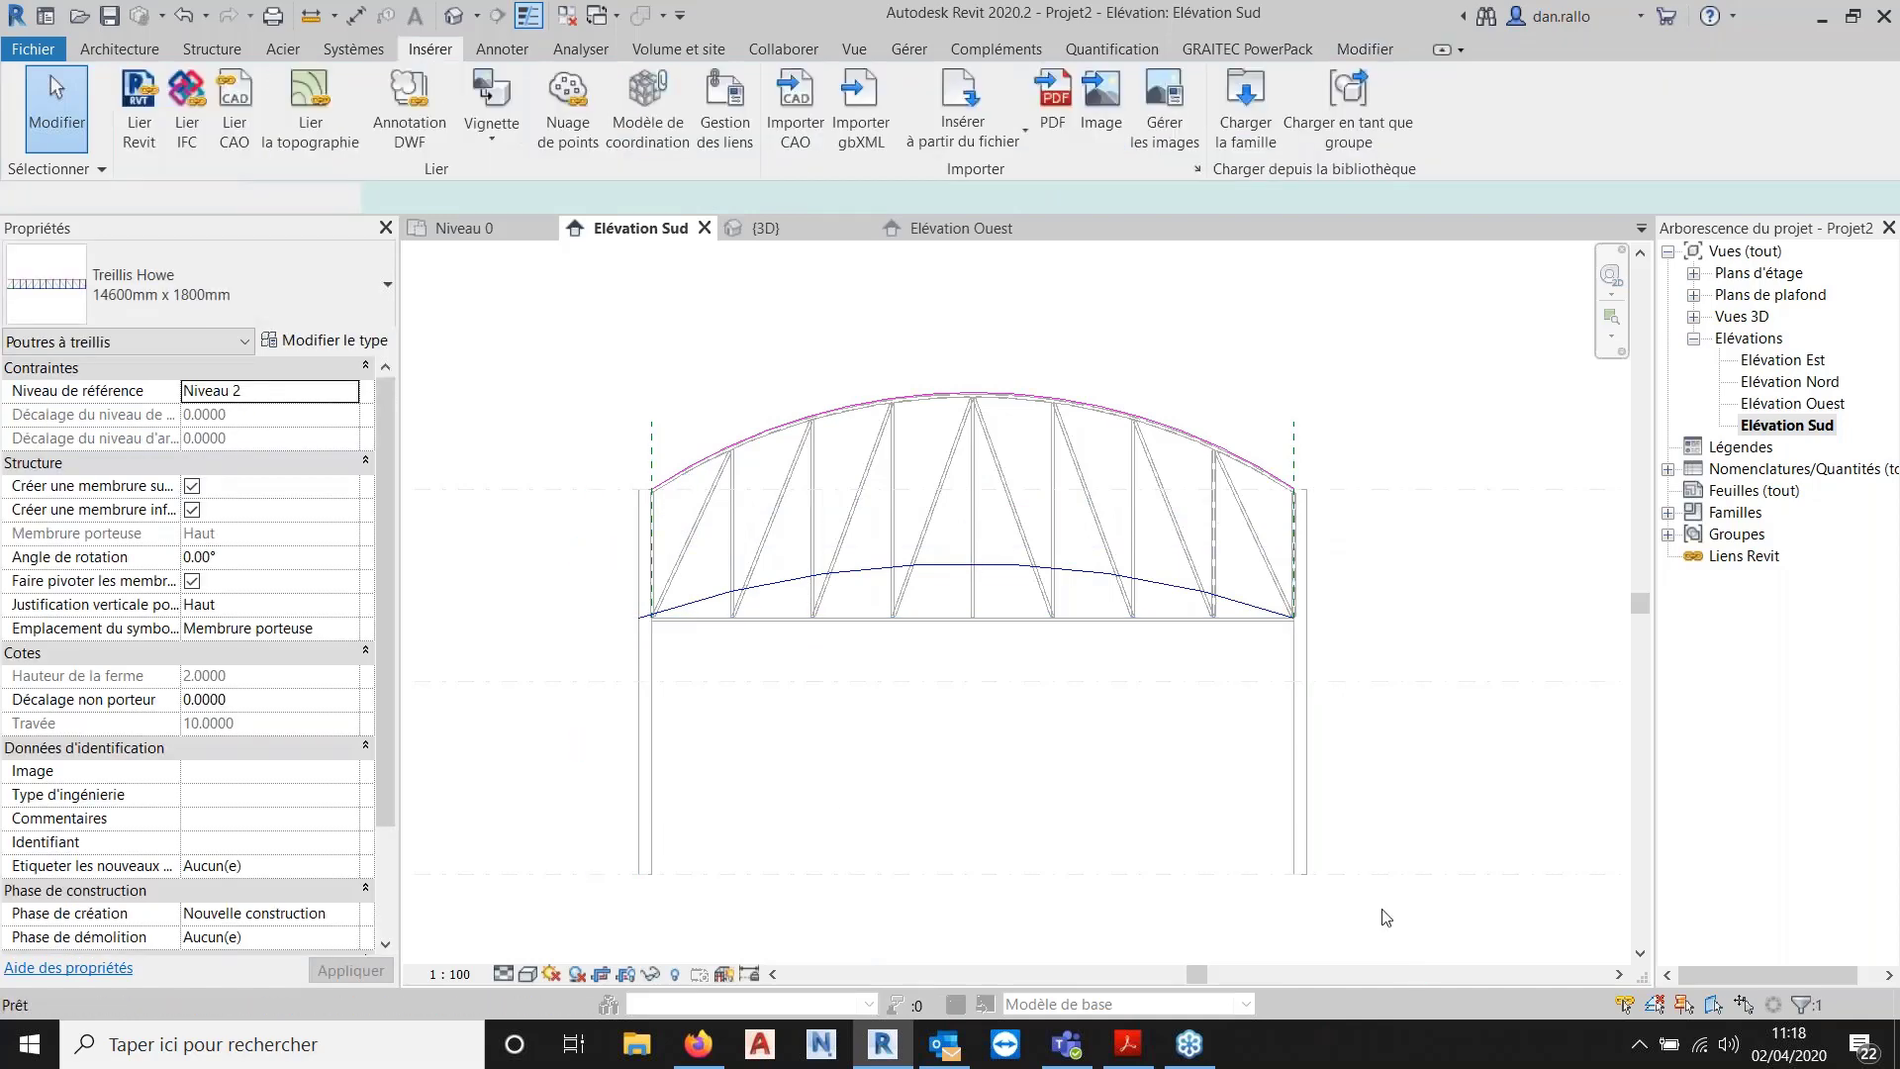
Open the 3D view, orient it to the front, and delete the Howe truss spanning the two walls.
key("ctrl+Tab")
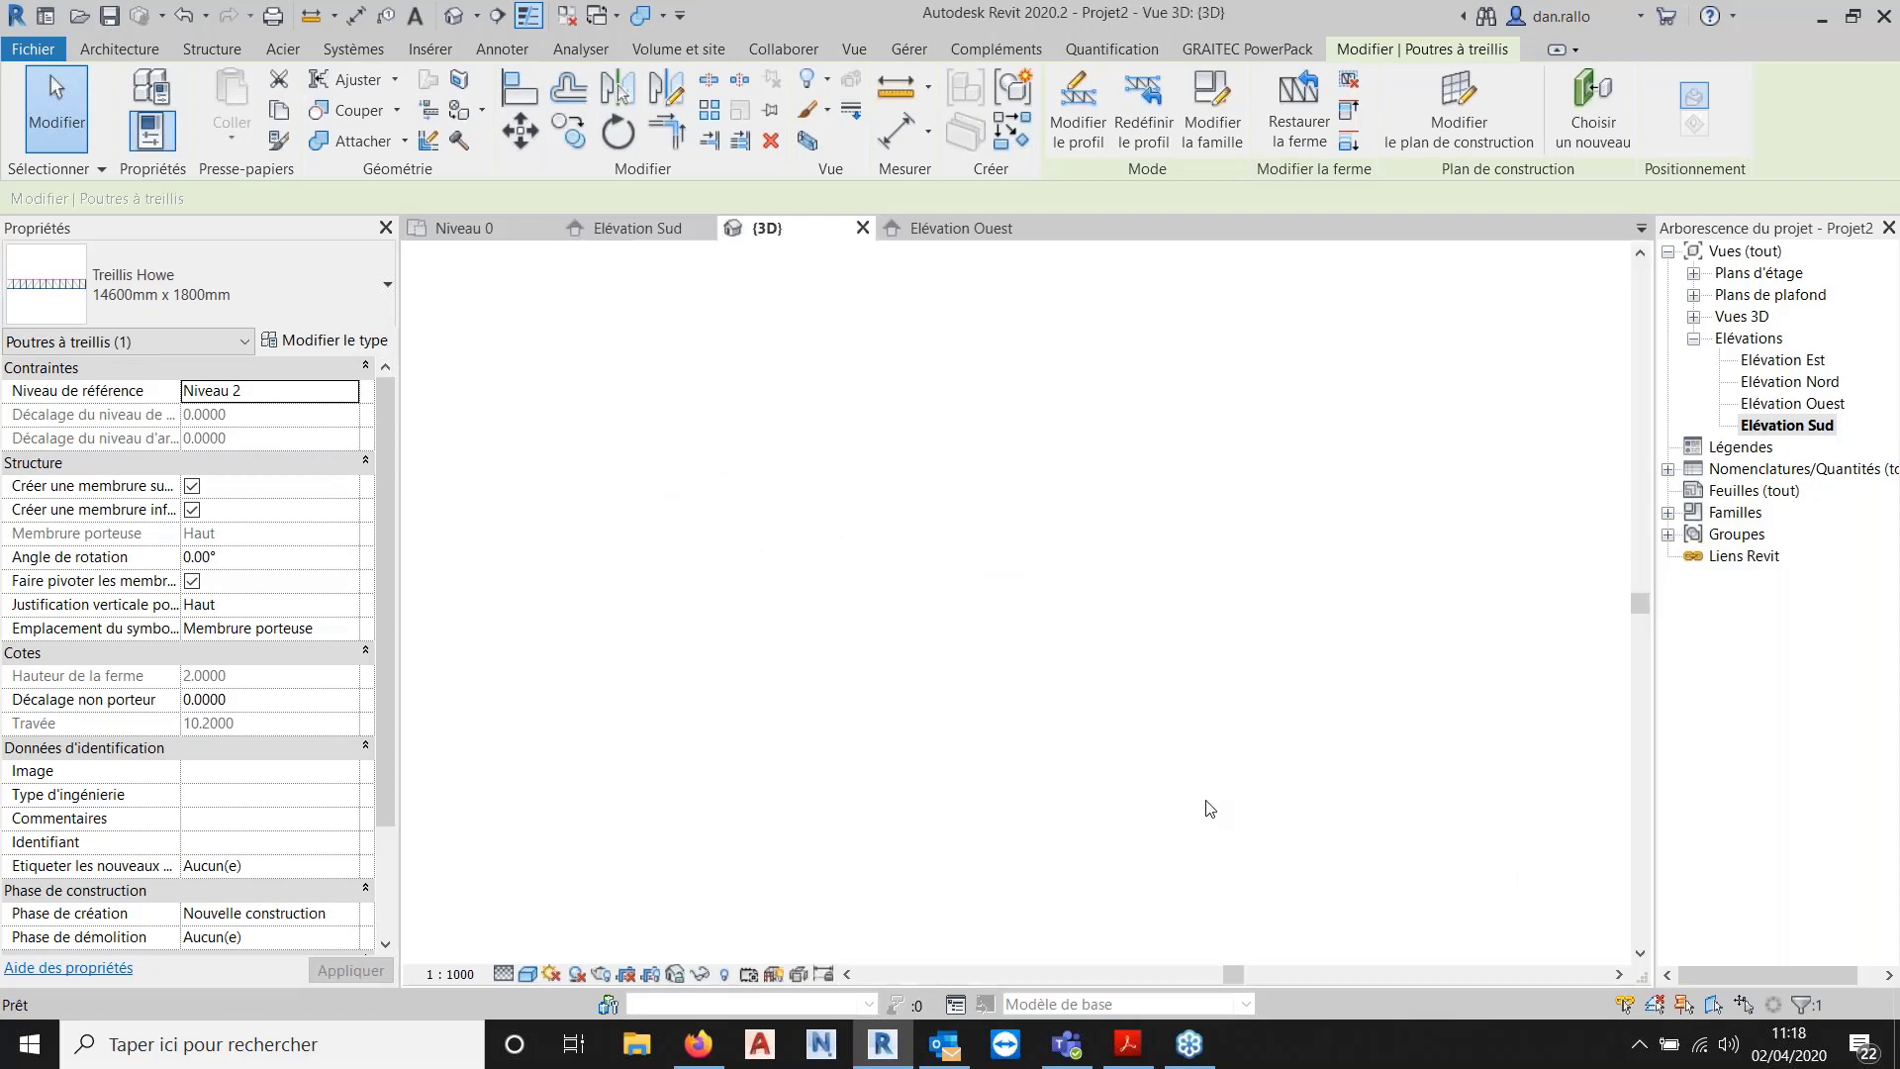
middle_click_drag(1097, 692, 1132, 561, "shift")
scroll(1070, 571, "up", 1)
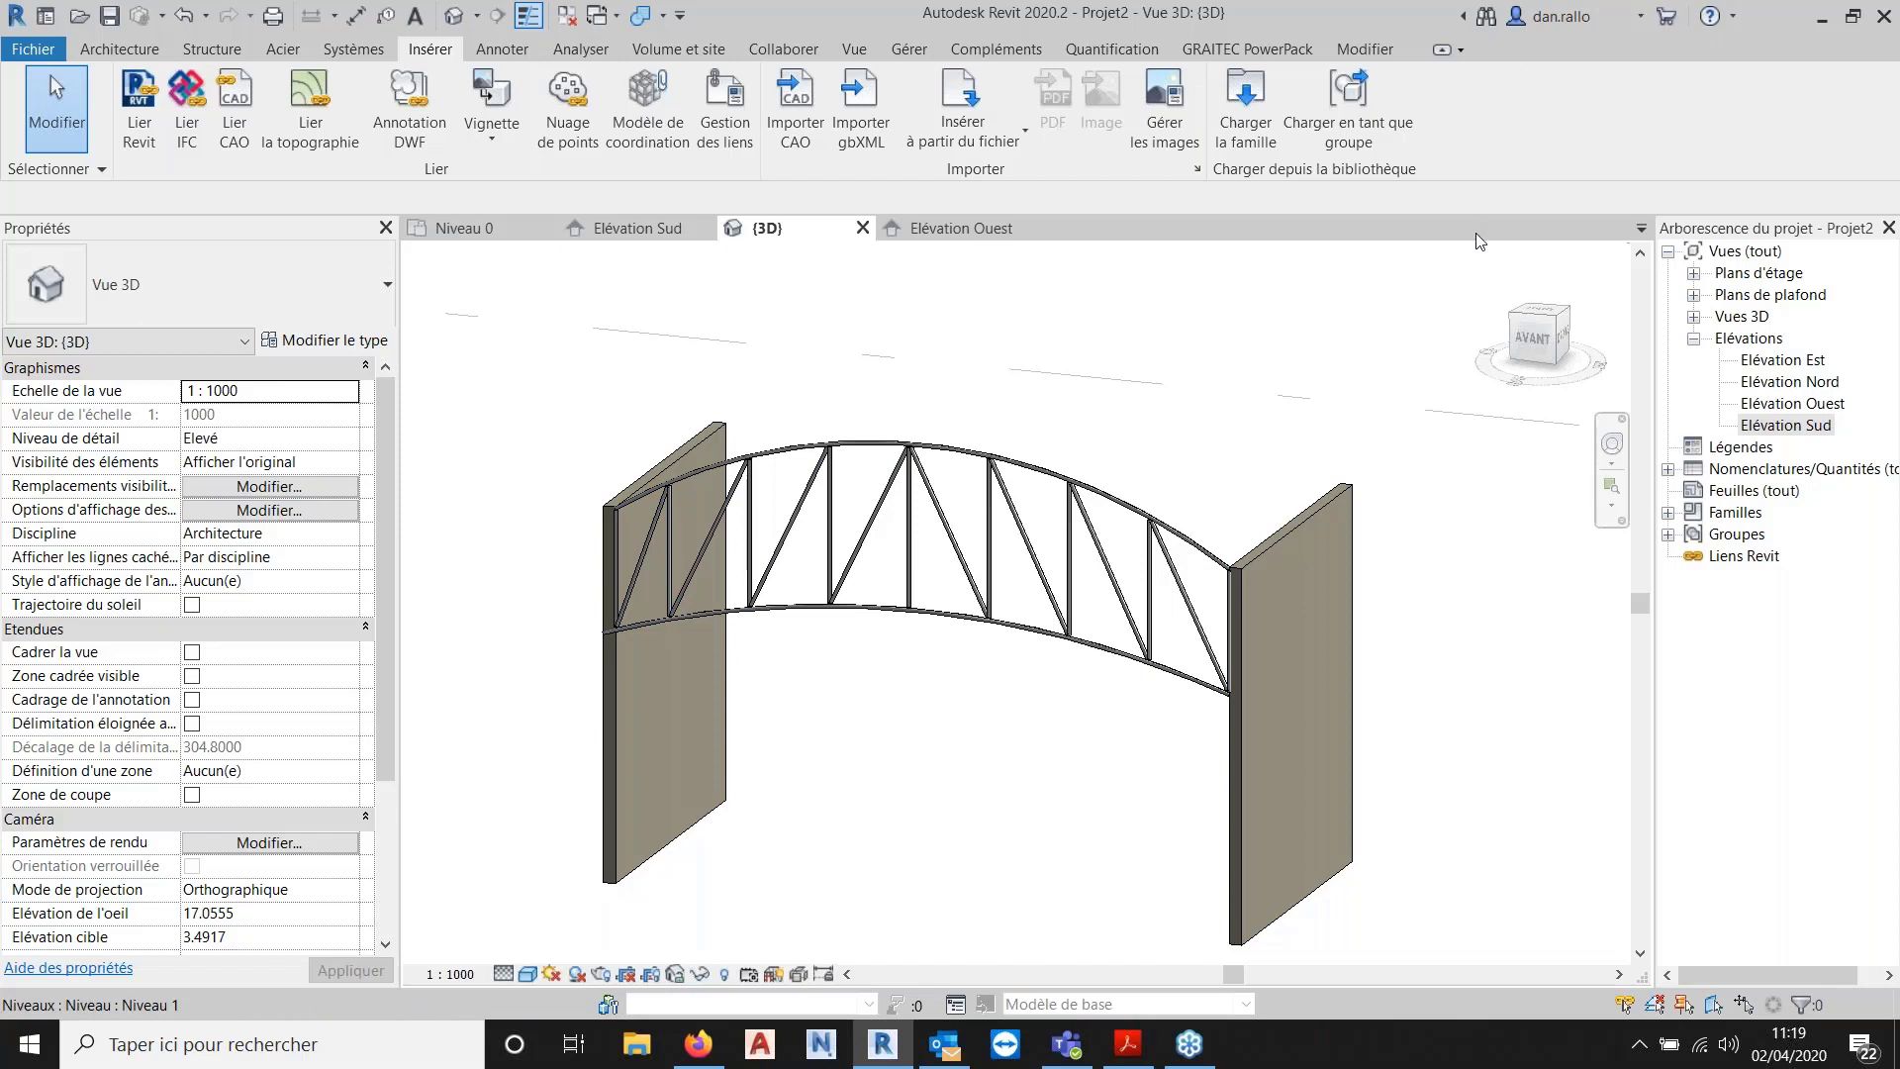
left_click(1534, 336)
scroll(1376, 703, "up", 5)
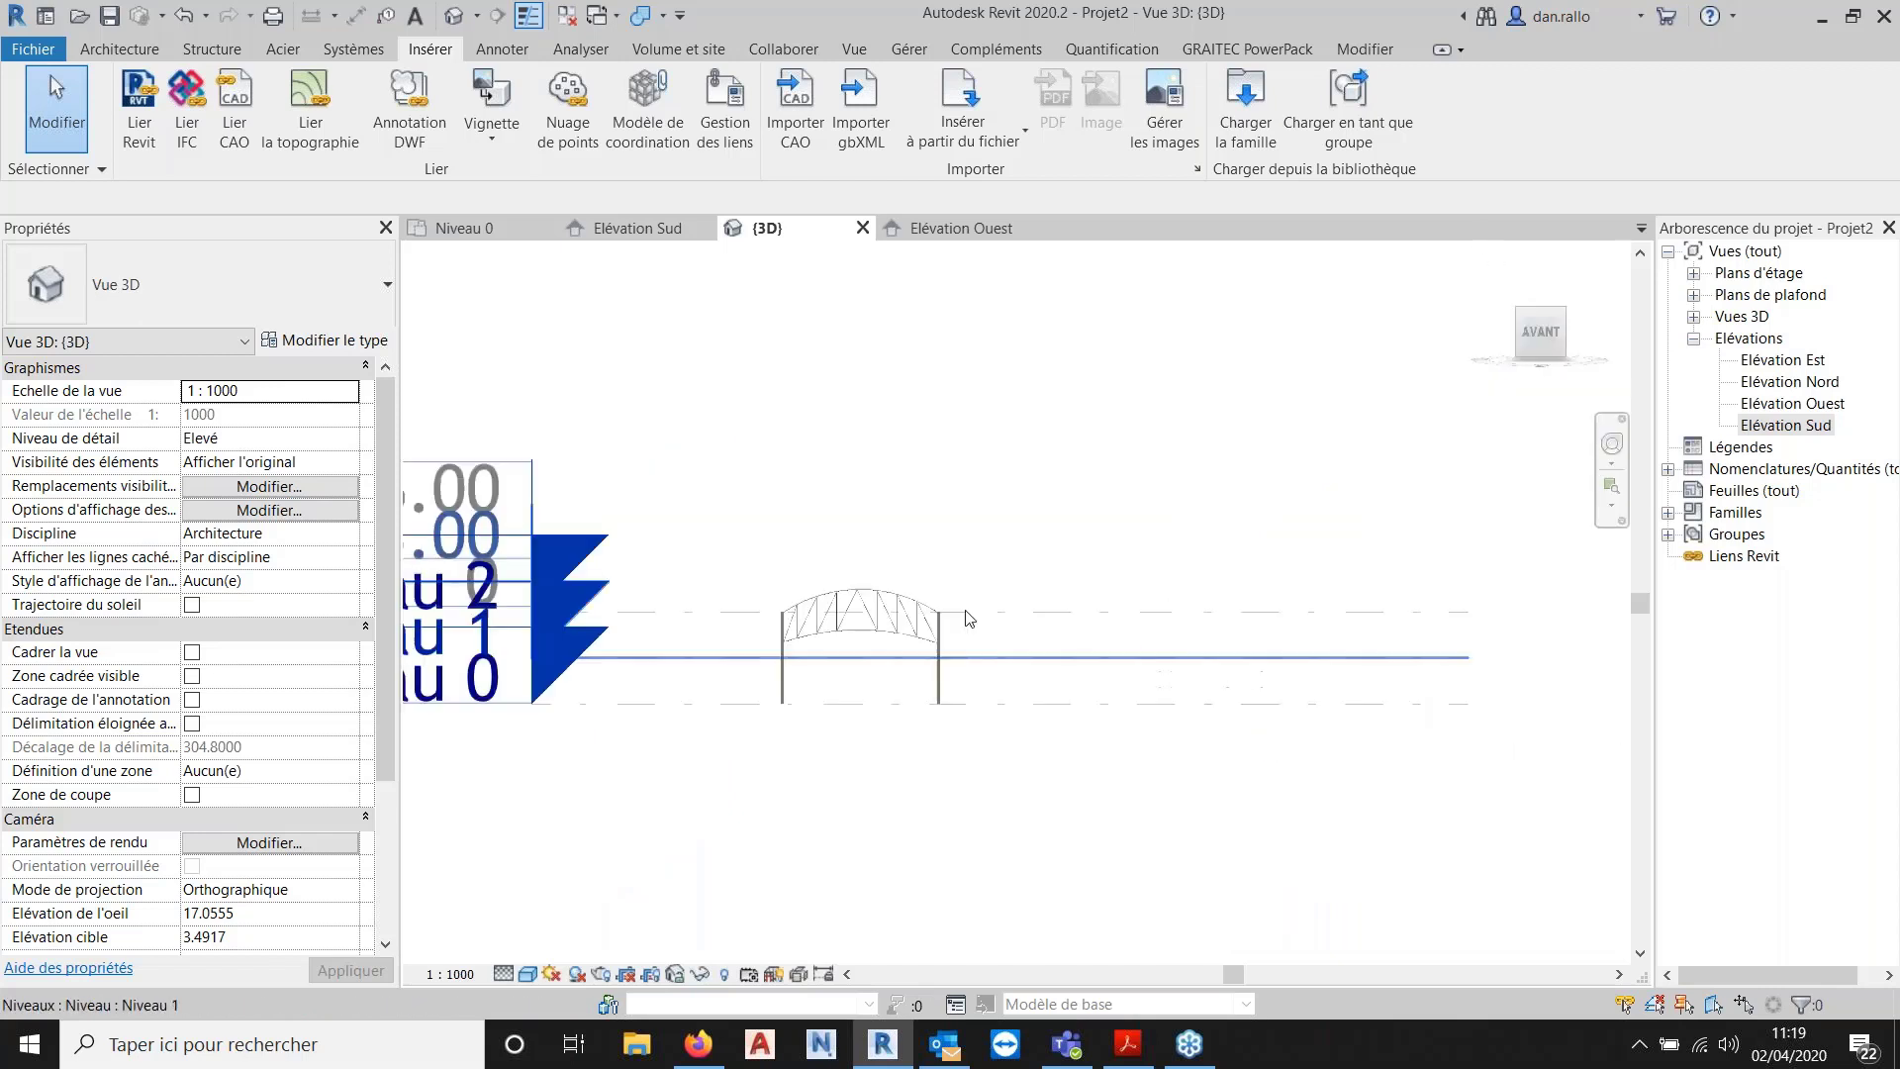
scroll(969, 619, "up", 3)
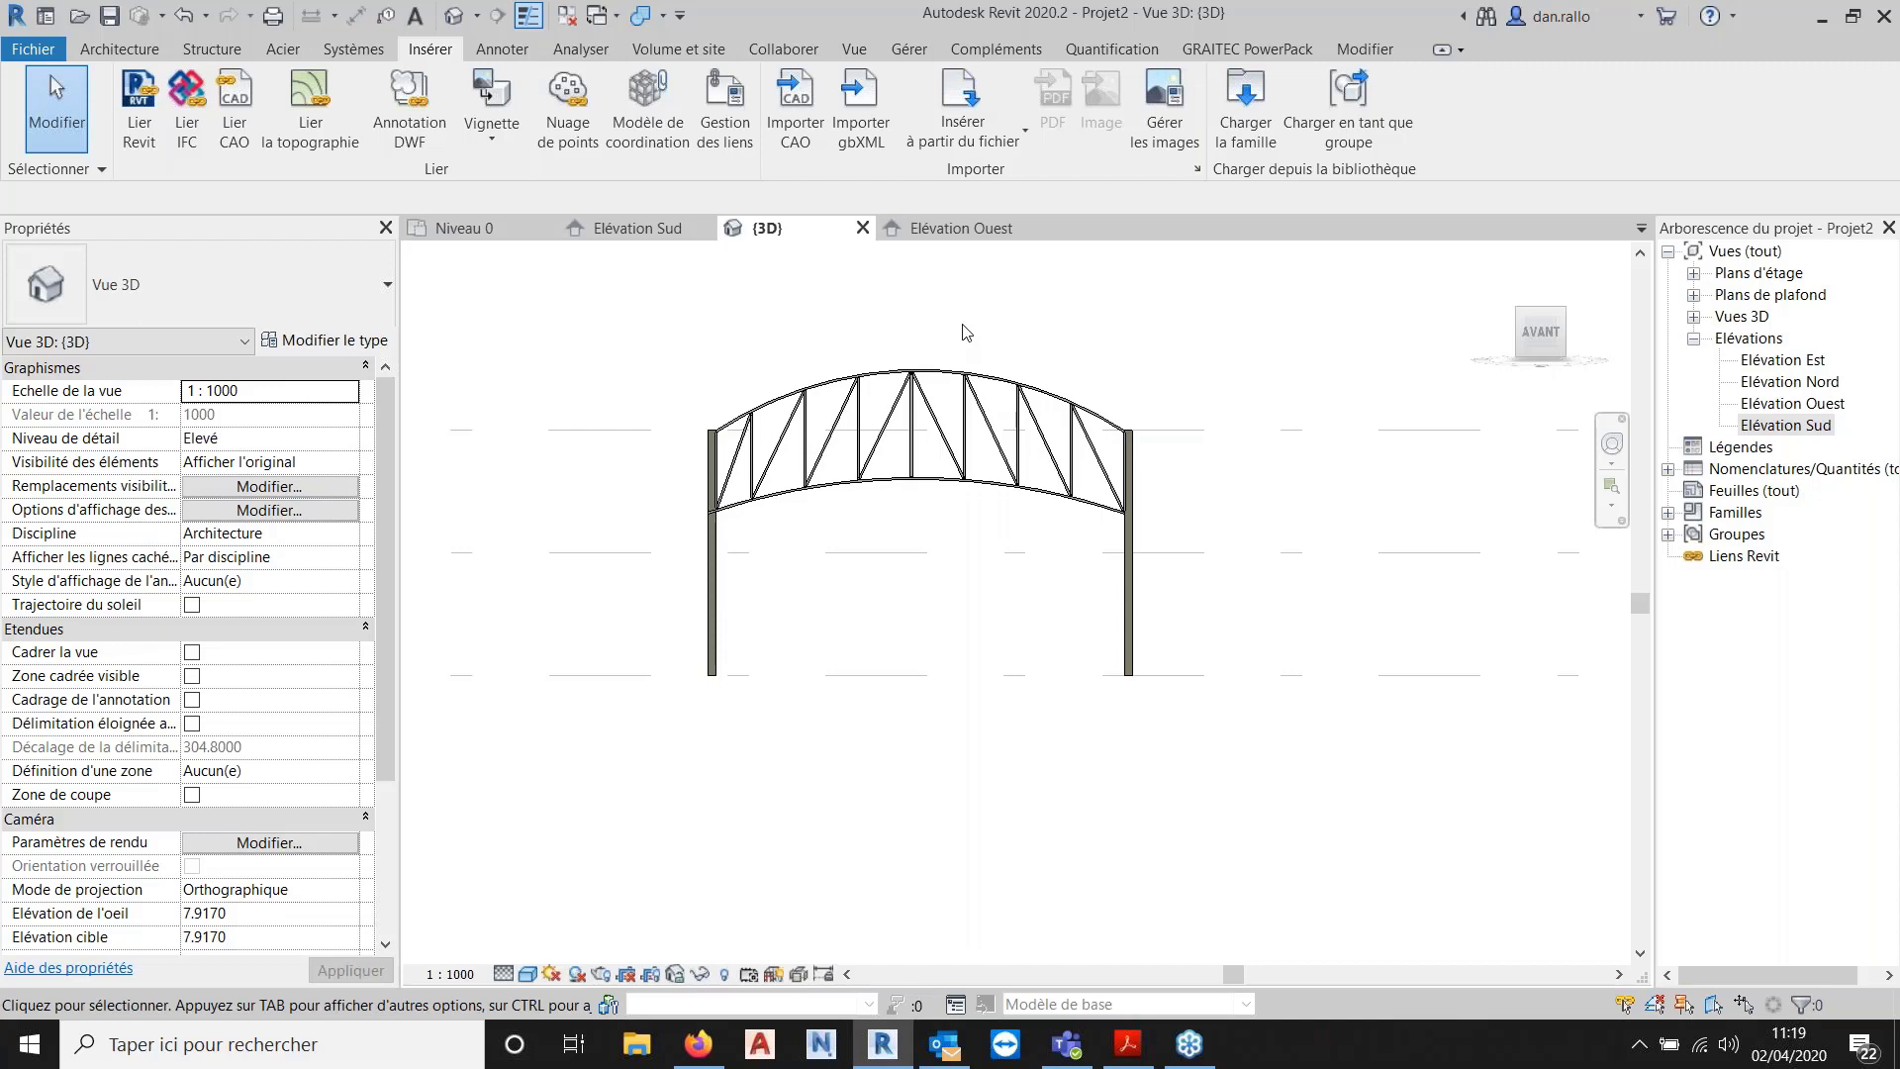
left_click(991, 385)
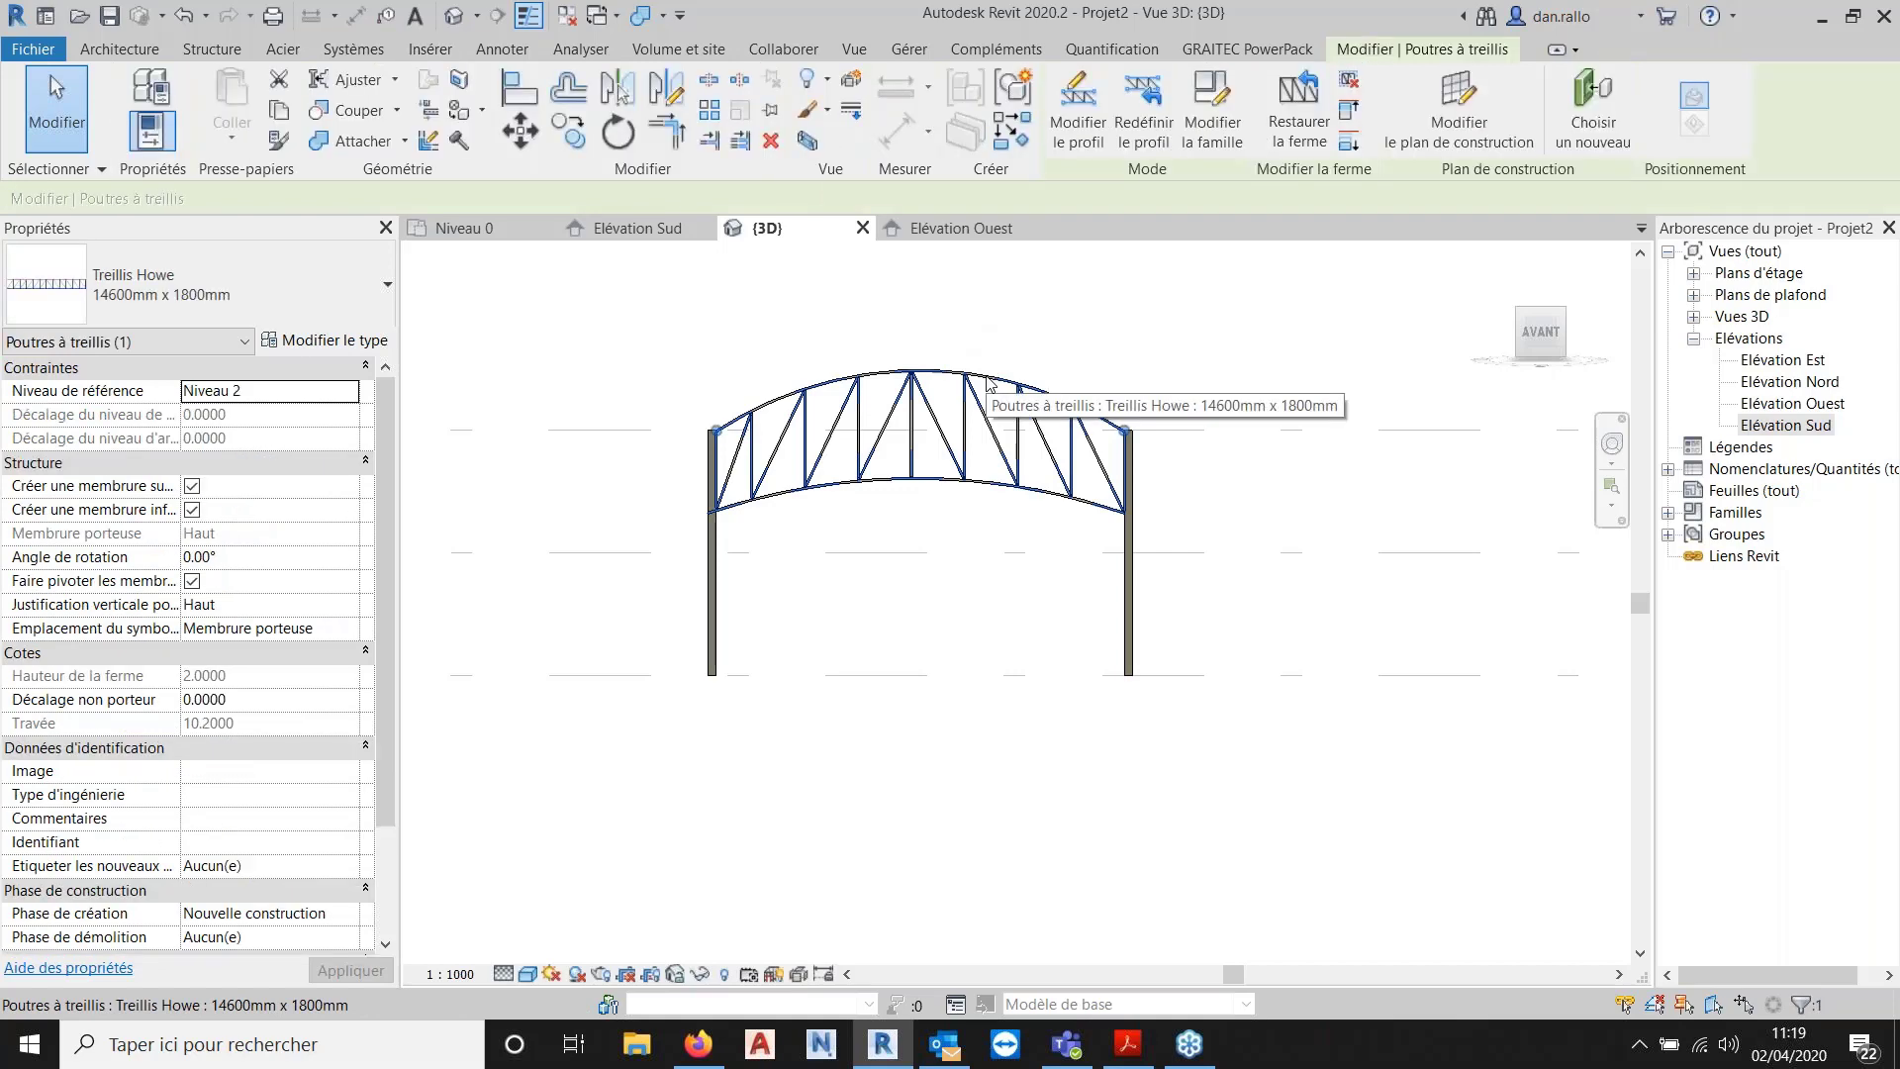
key("Delete")
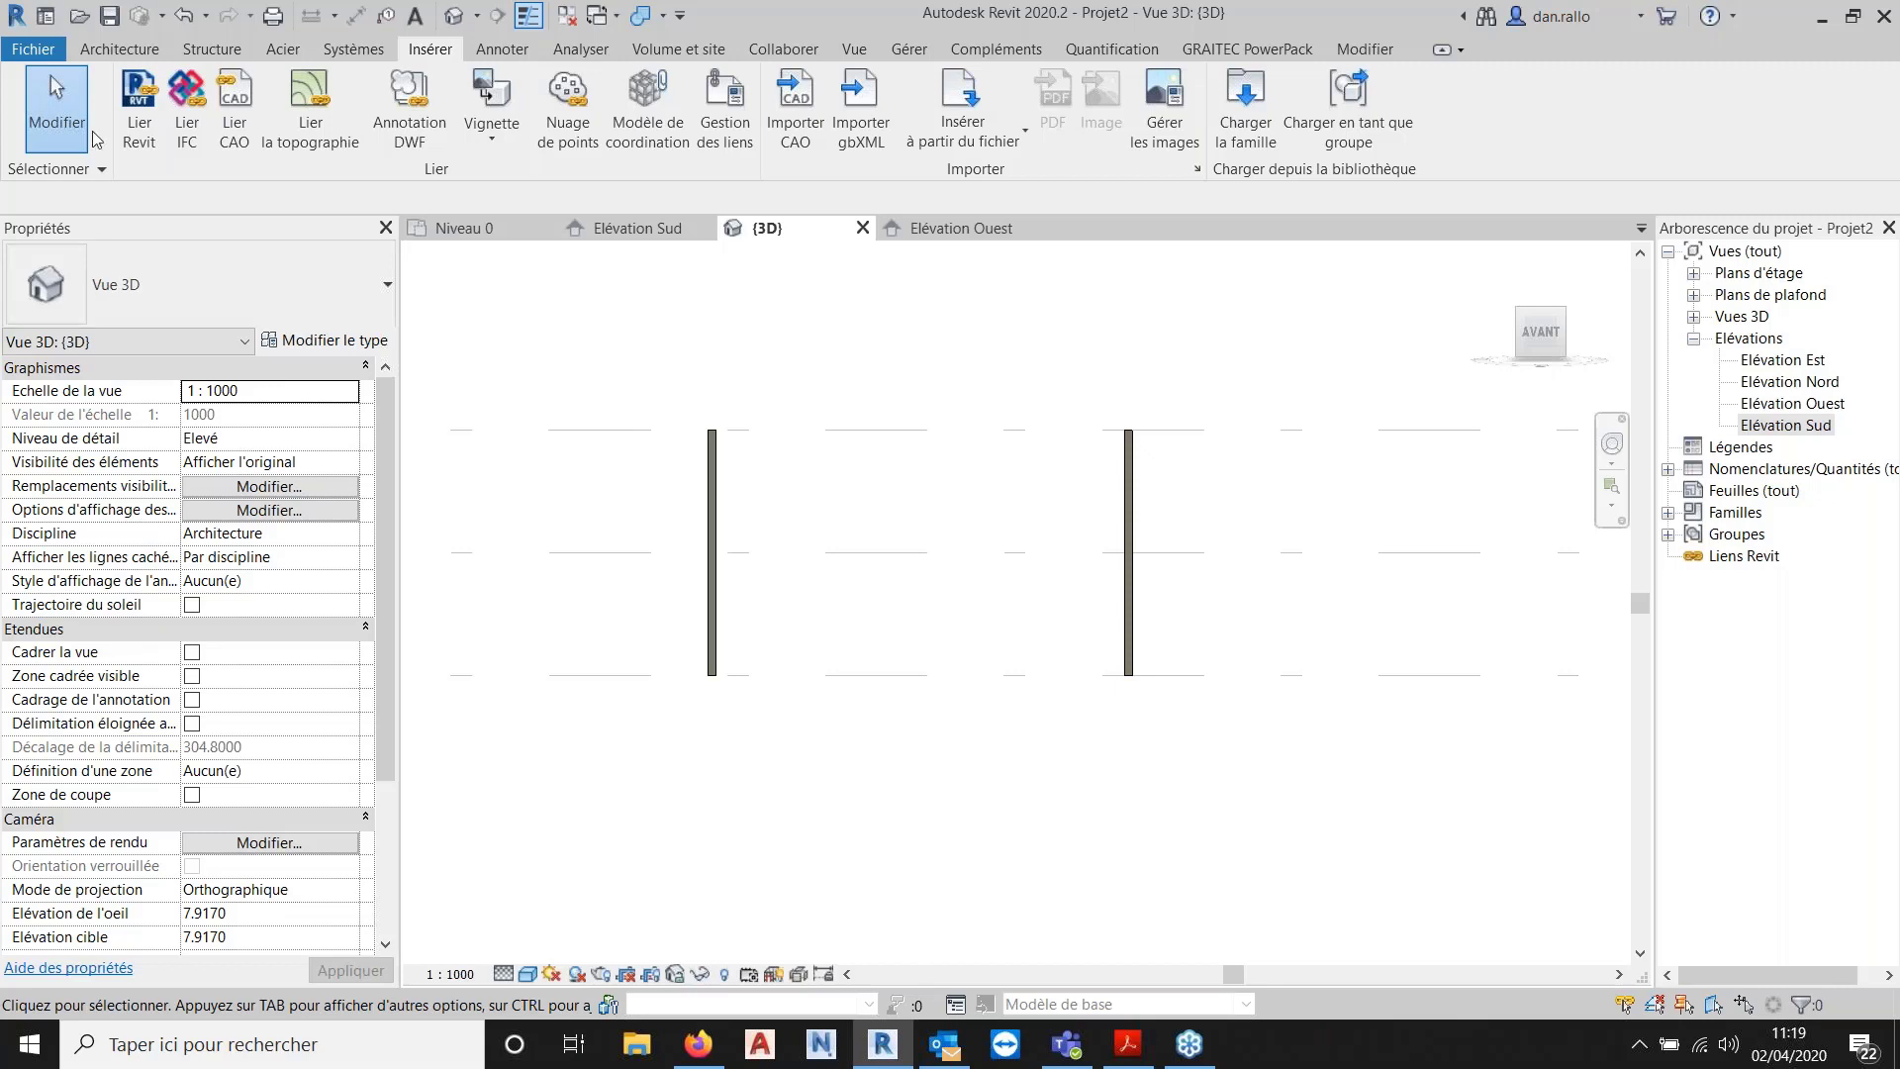
Create a new family from the "Poutres à treillis métriques" template in the French template folder.
left_click(38, 50)
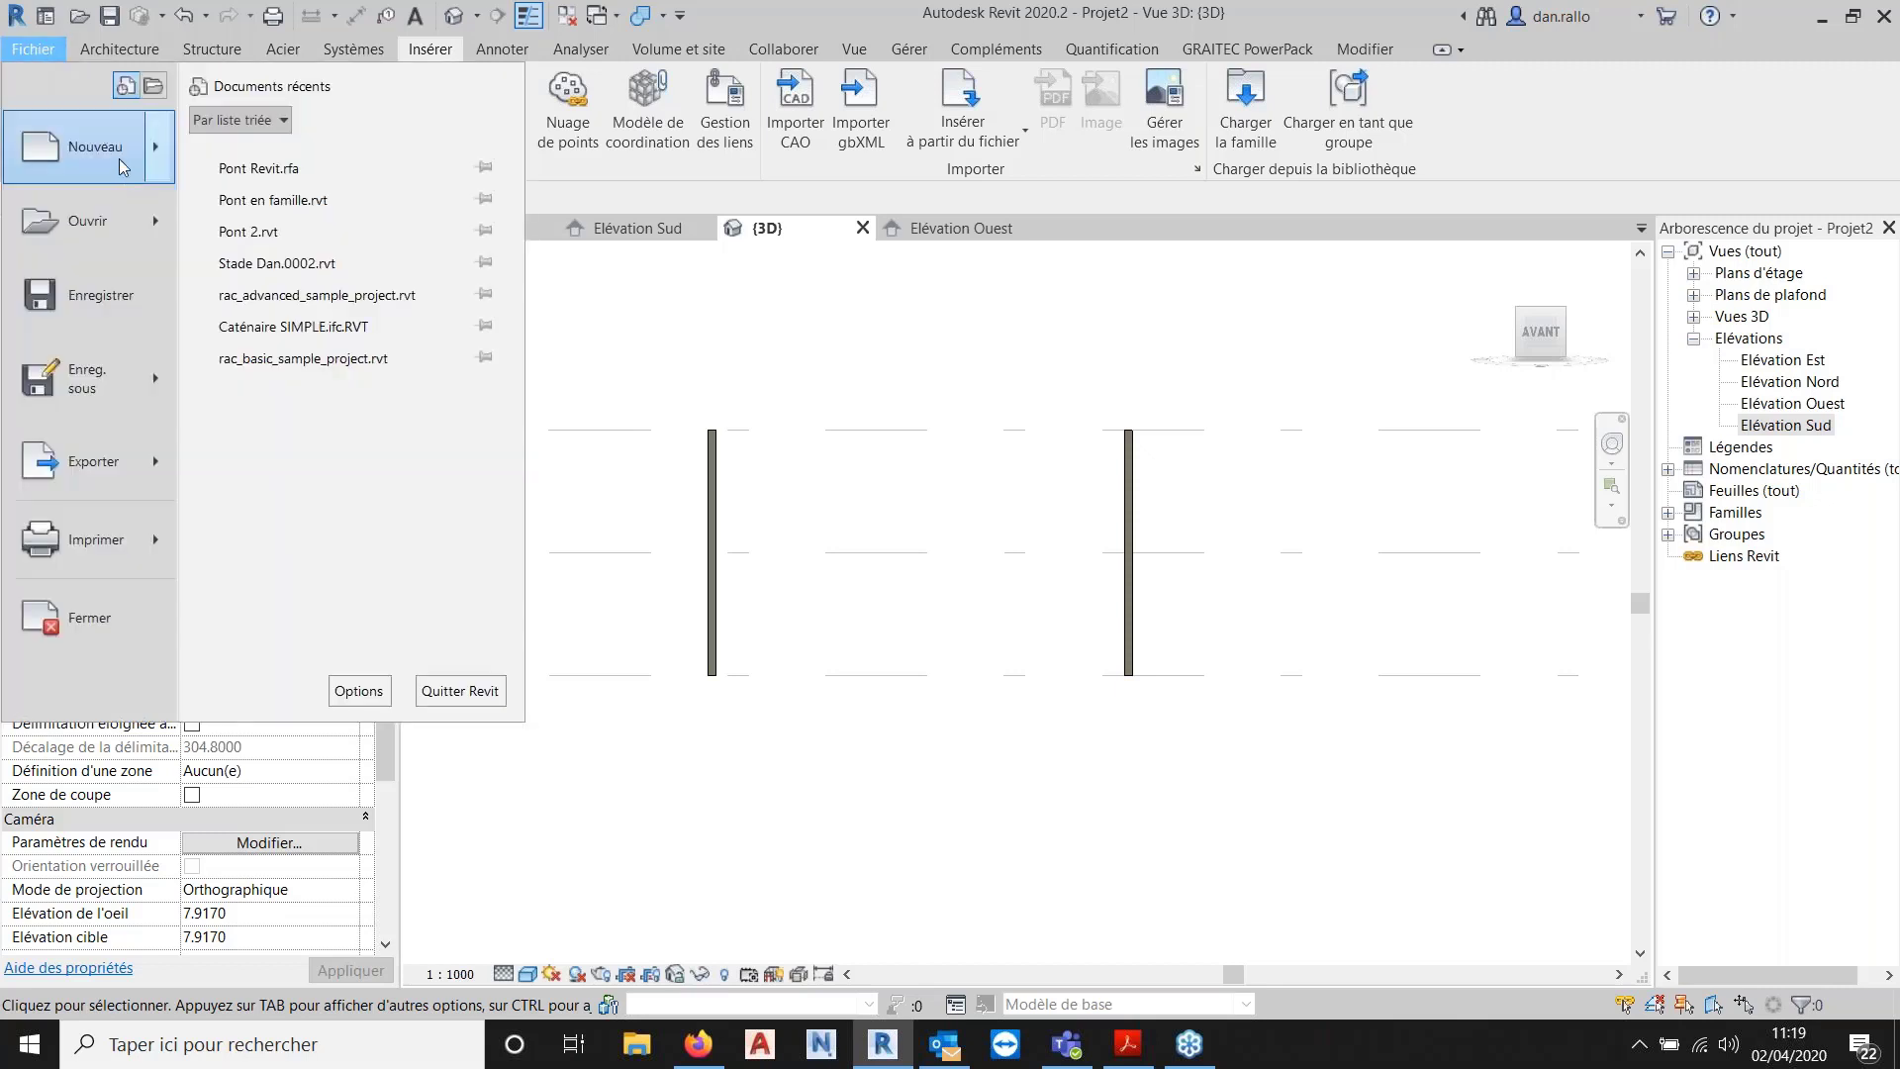
mouse_move(149, 183)
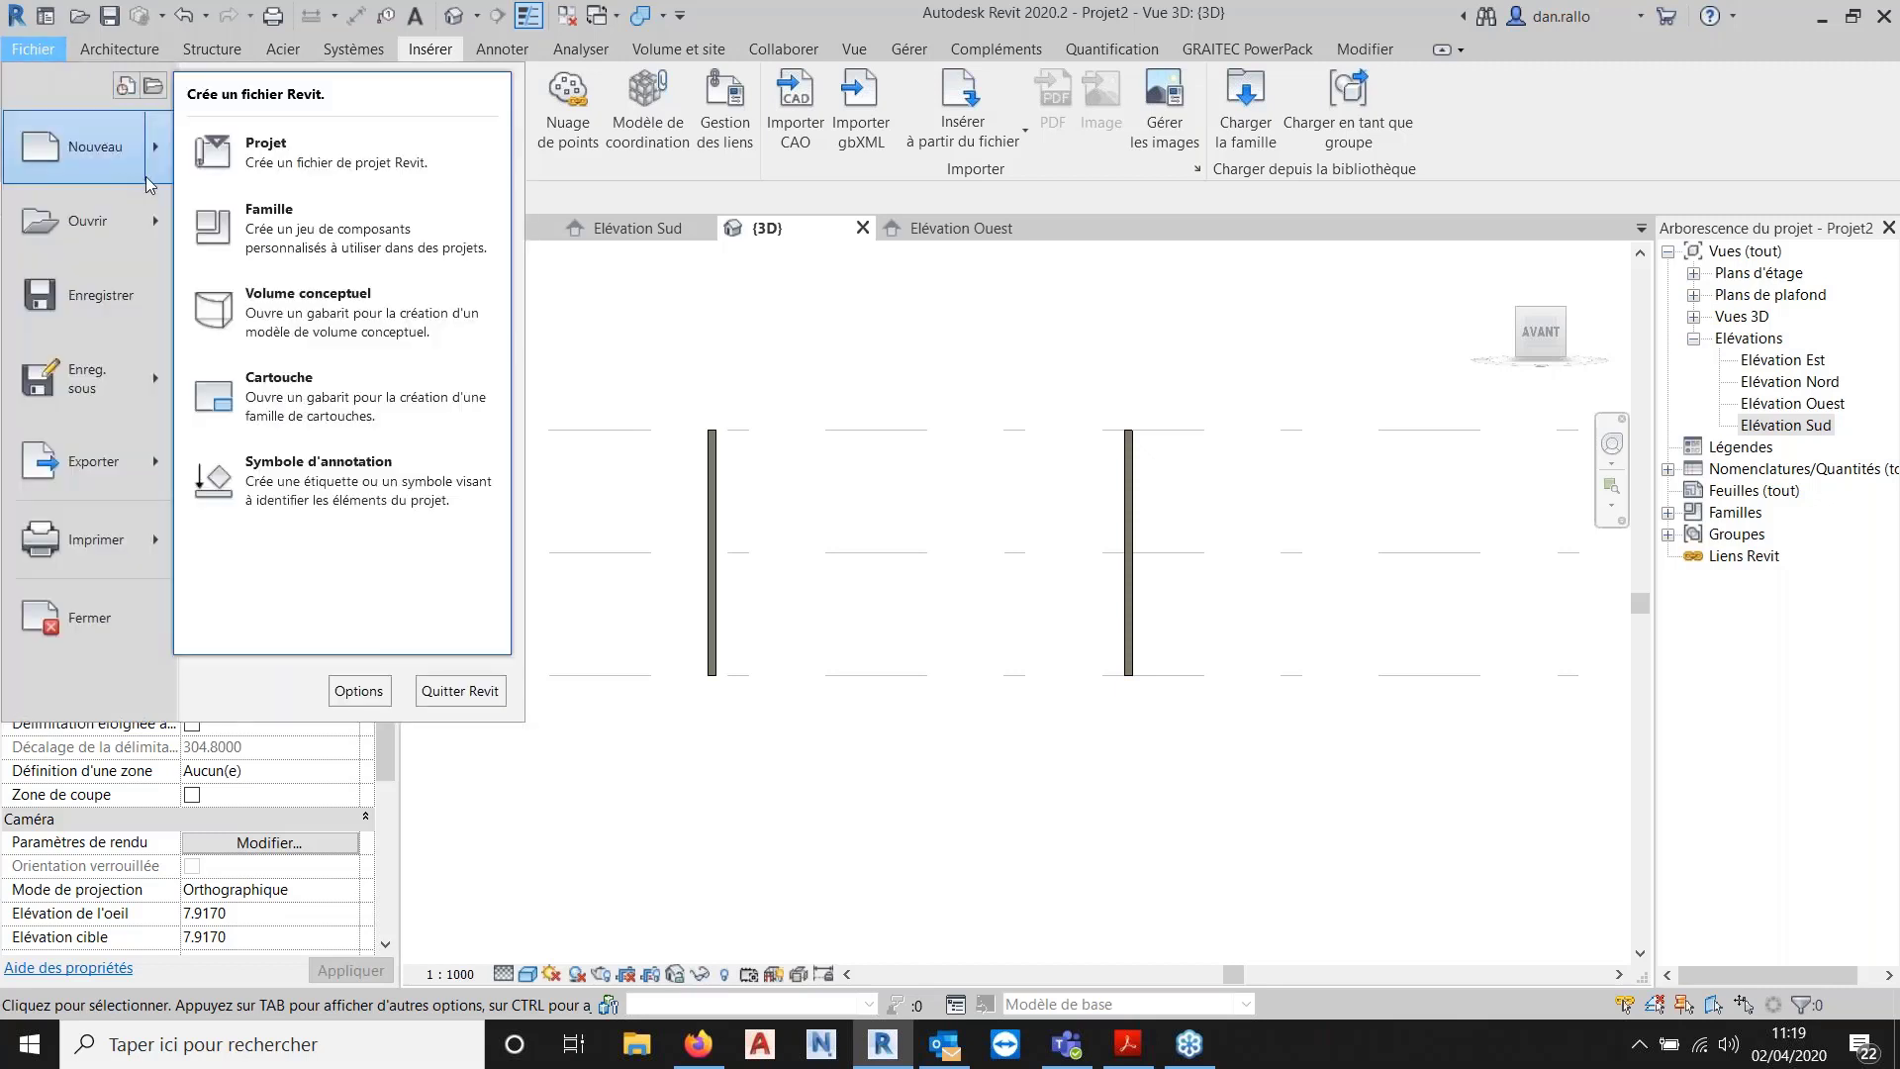
left_click(287, 233)
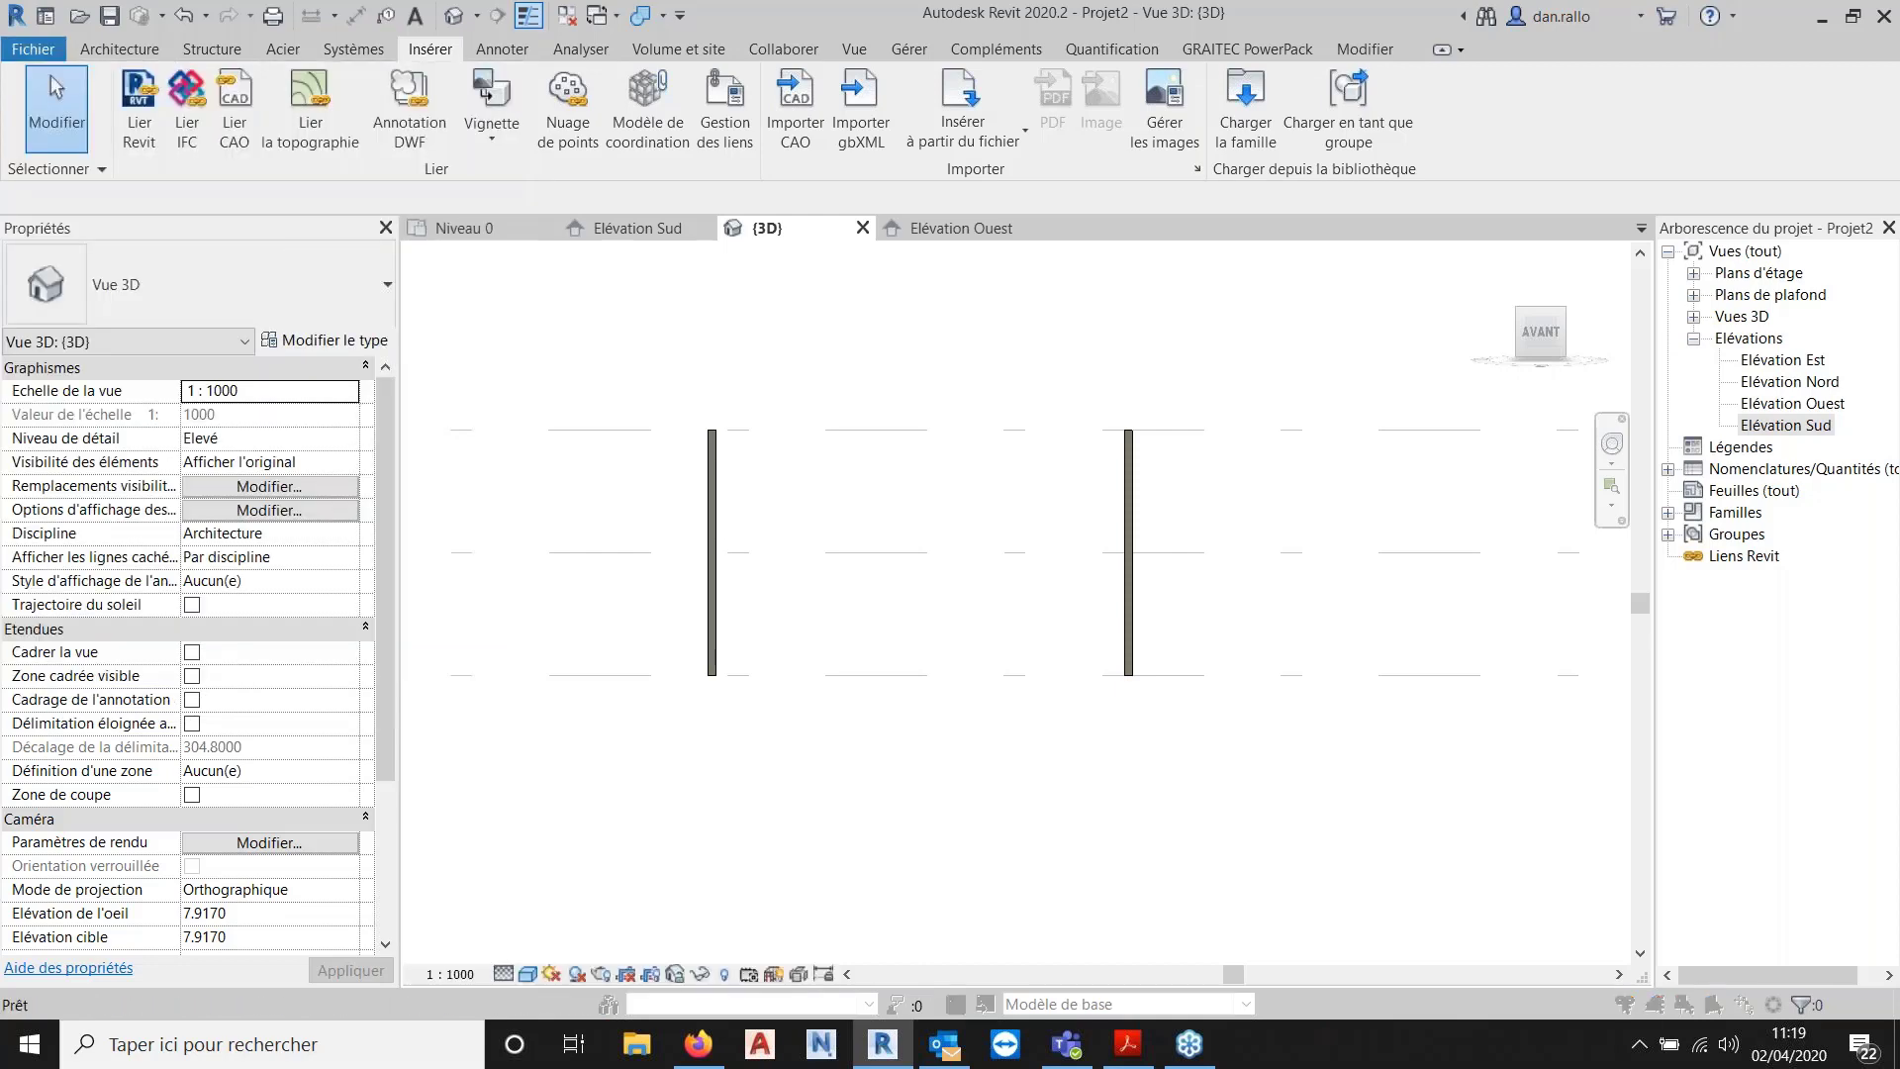
scroll(980, 507, "down", 10)
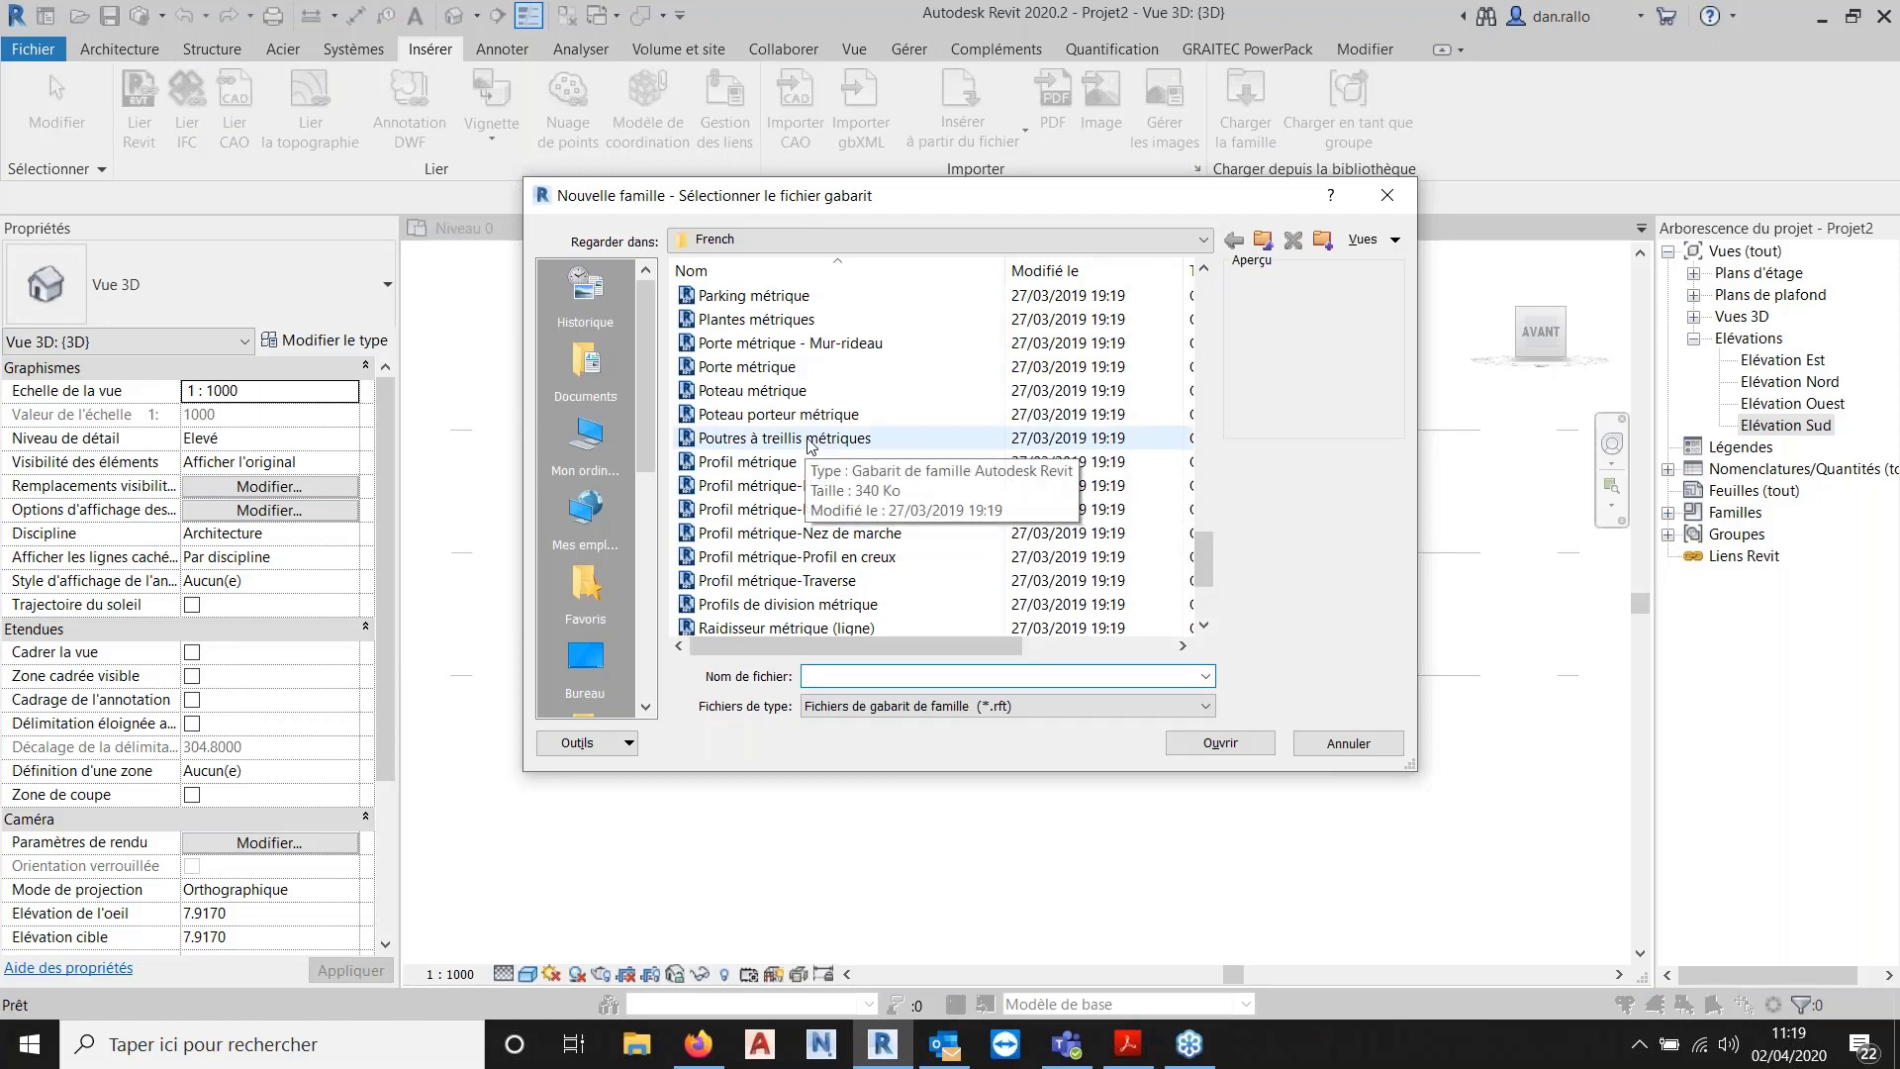
key("ctrl")
key("ctrl")
key("ctrl")
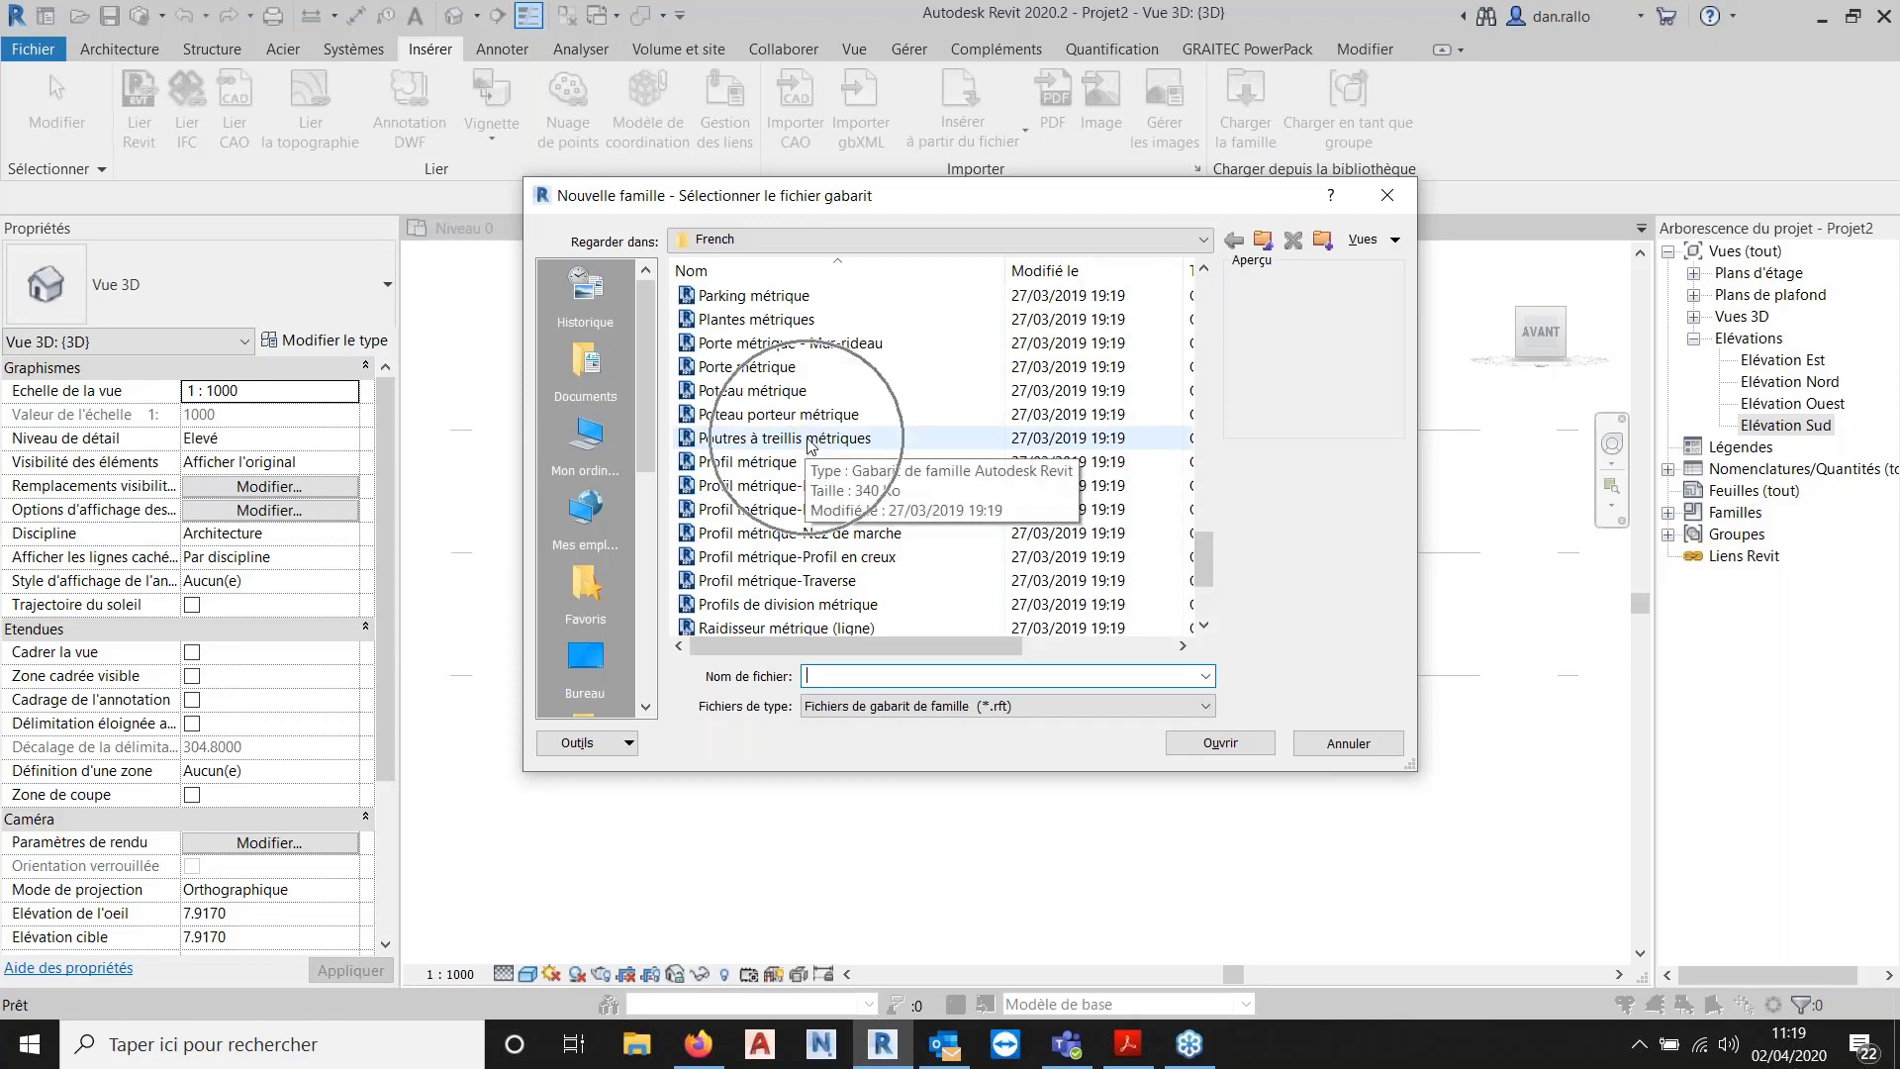
key("ctrl")
left_click(809, 440)
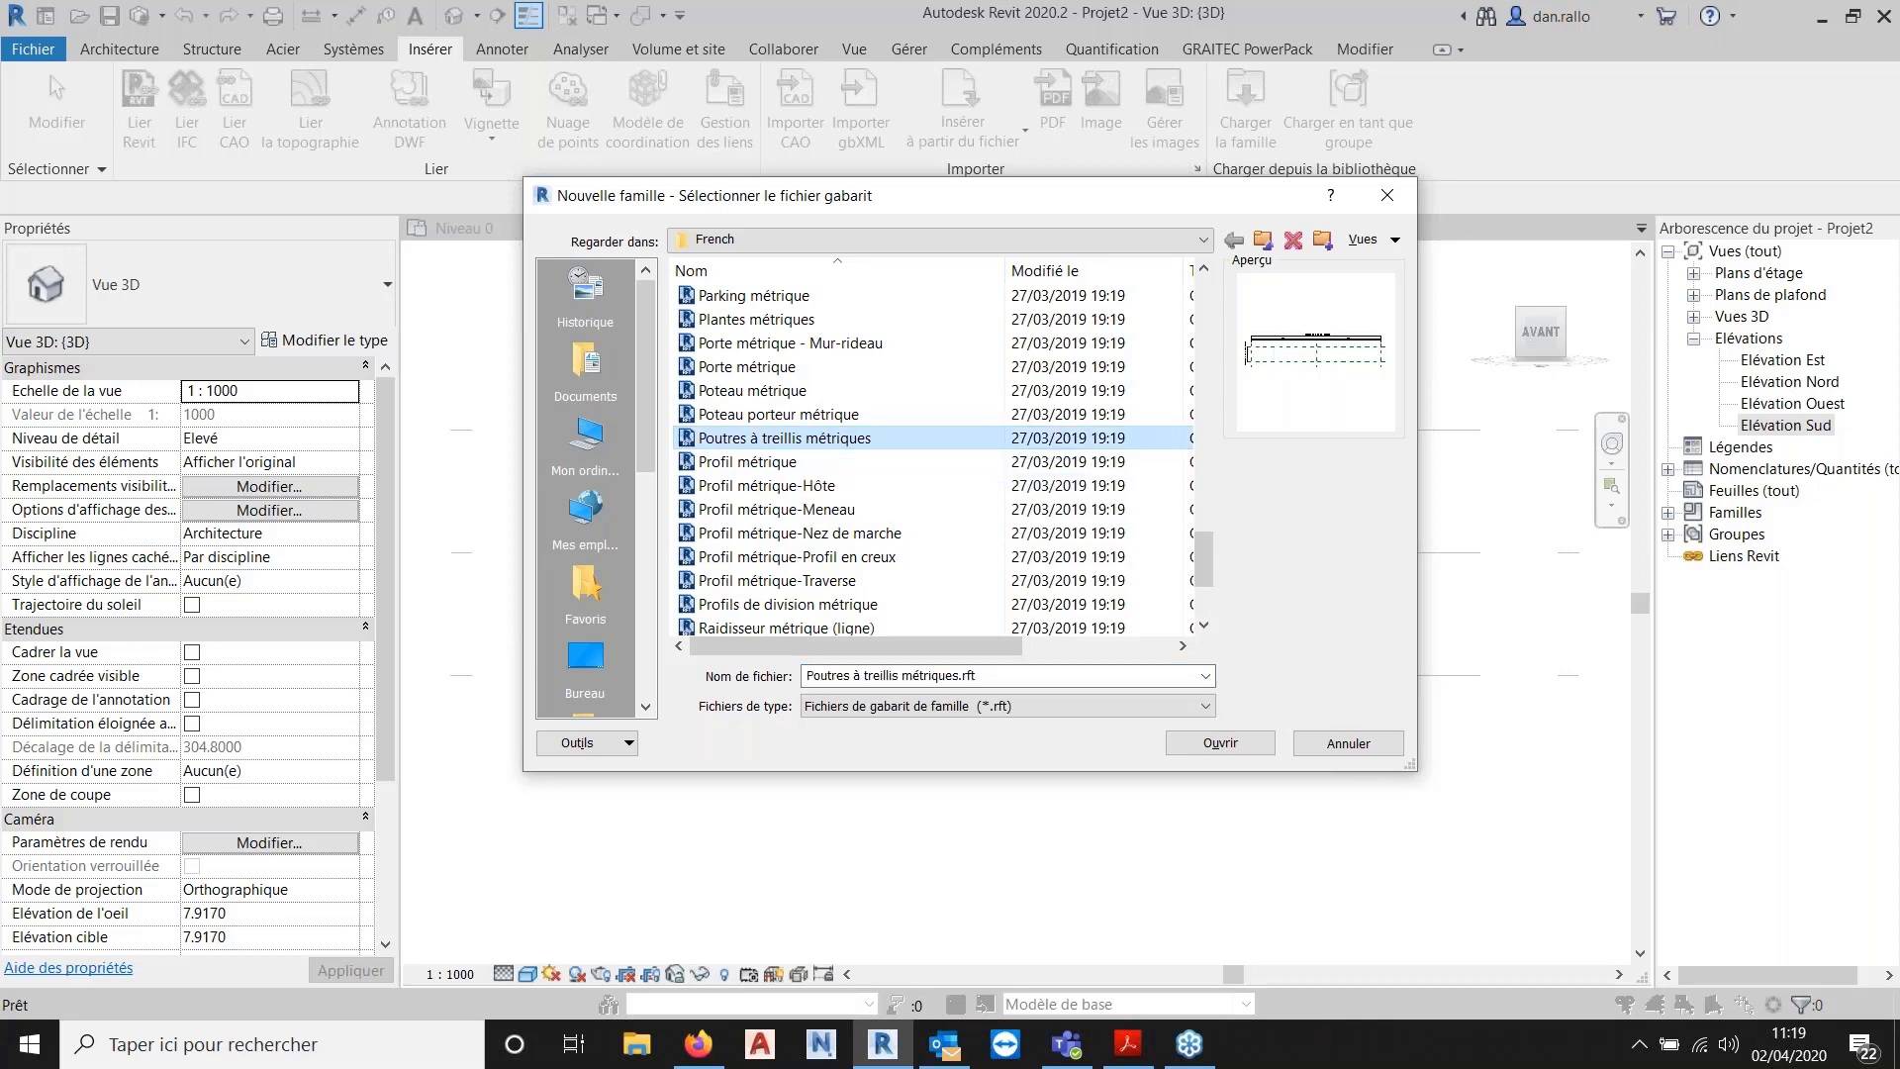
left_click(1223, 744)
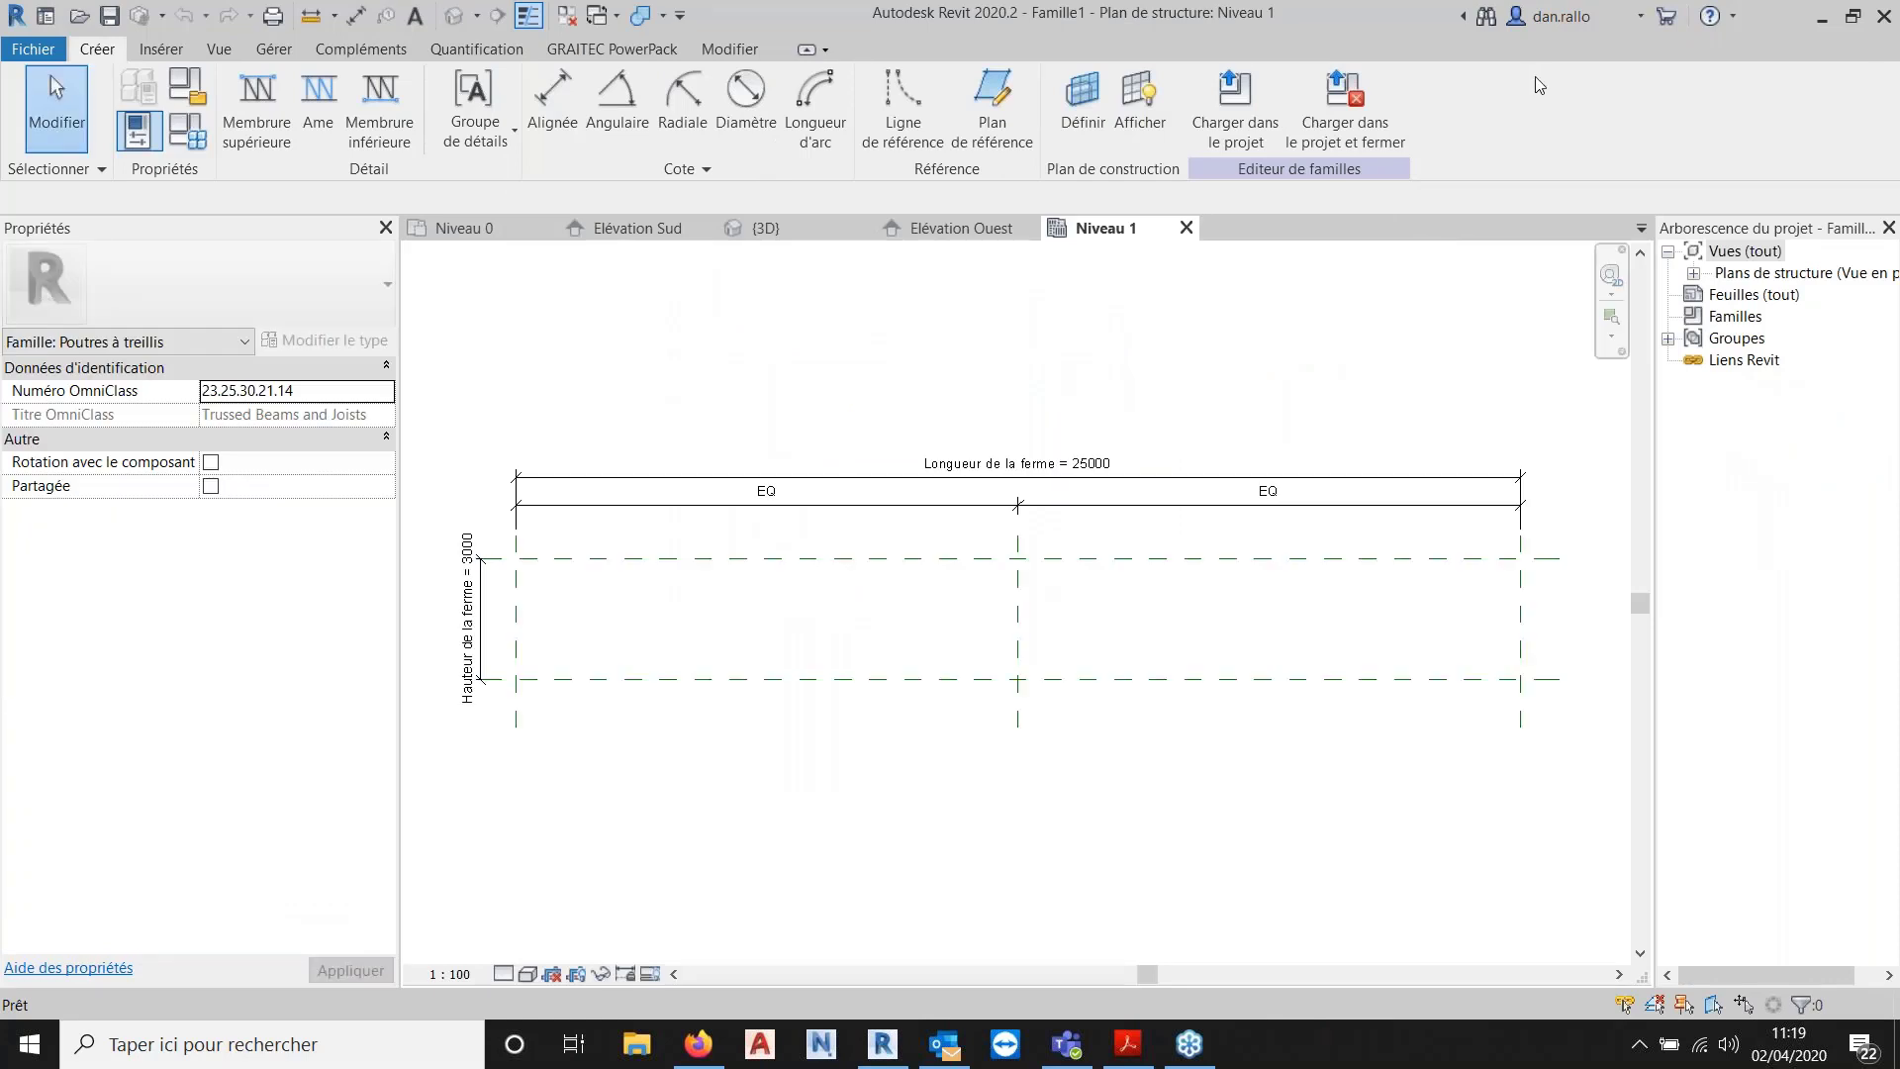
Set the truss family's length units to metres (Mètres).
scroll(1009, 462, "up", 1)
scroll(1034, 419, "down", 1)
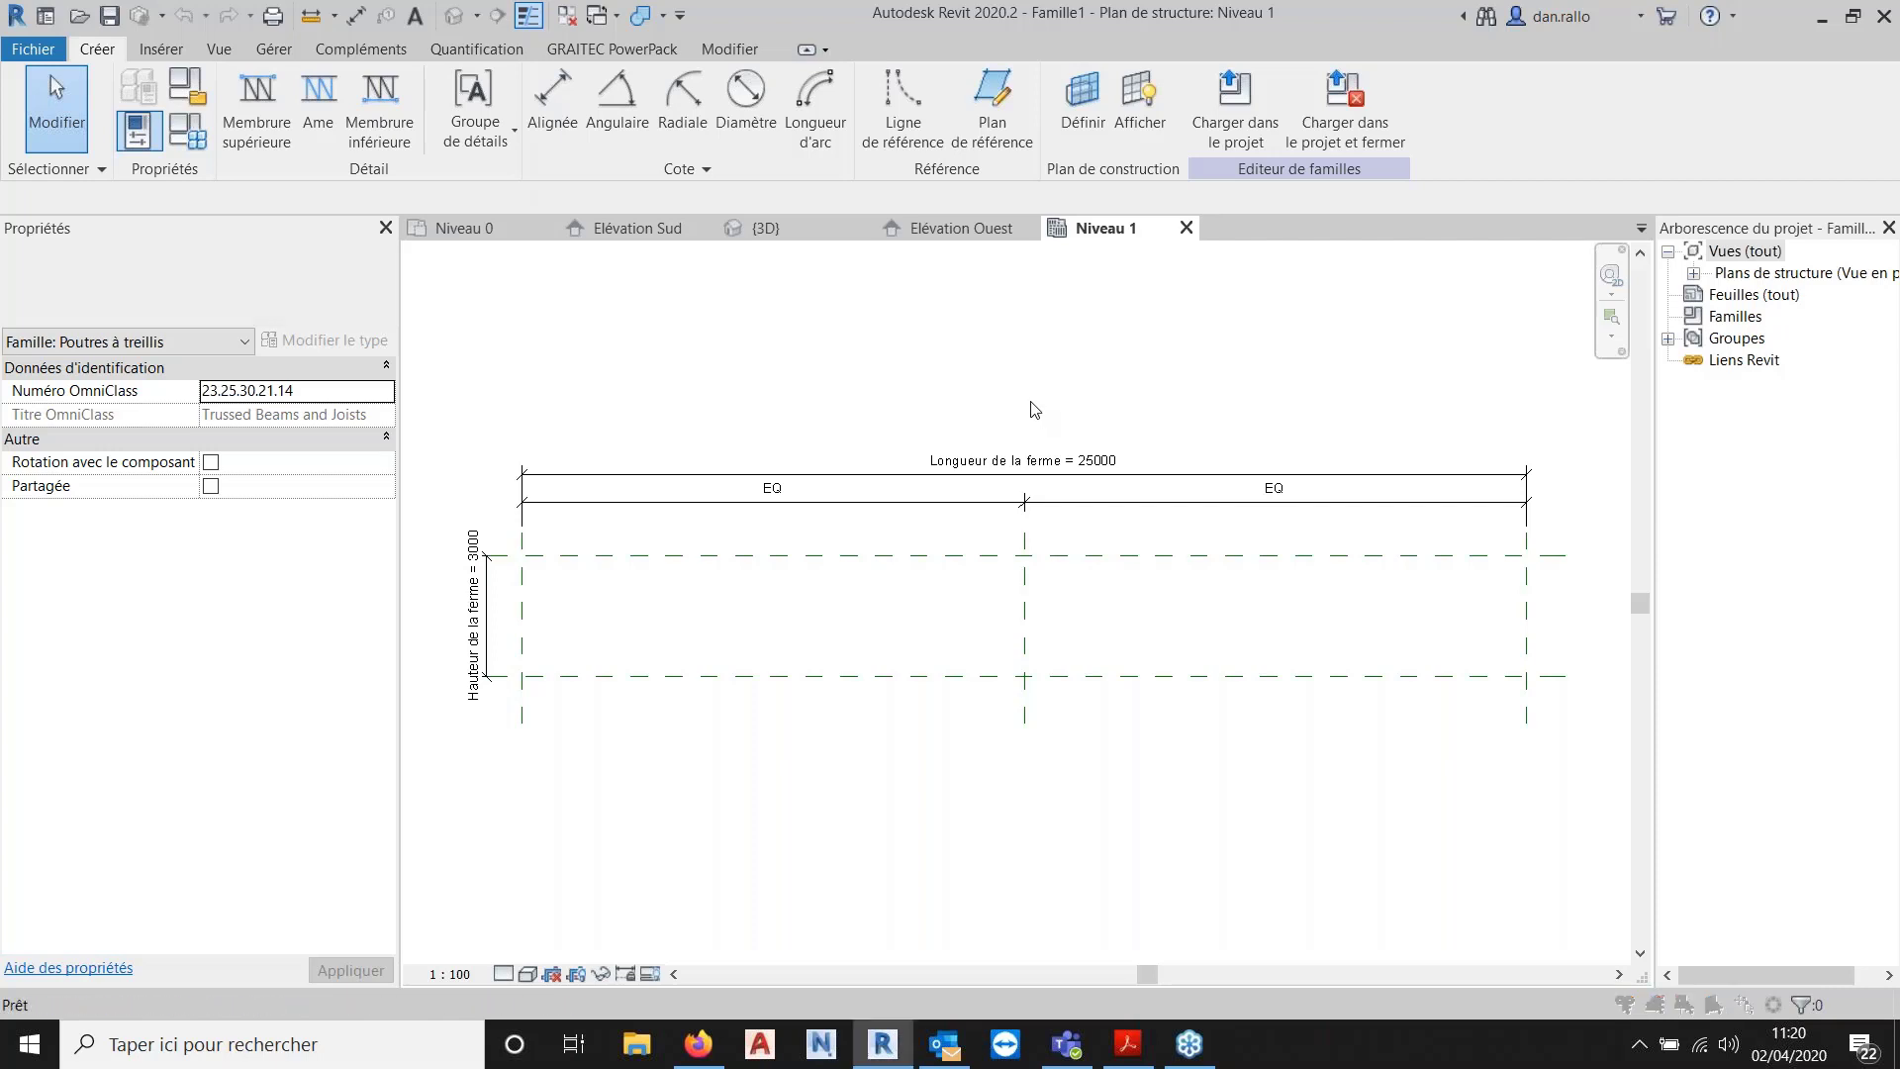
key("u")
key("n")
left_click(1049, 346)
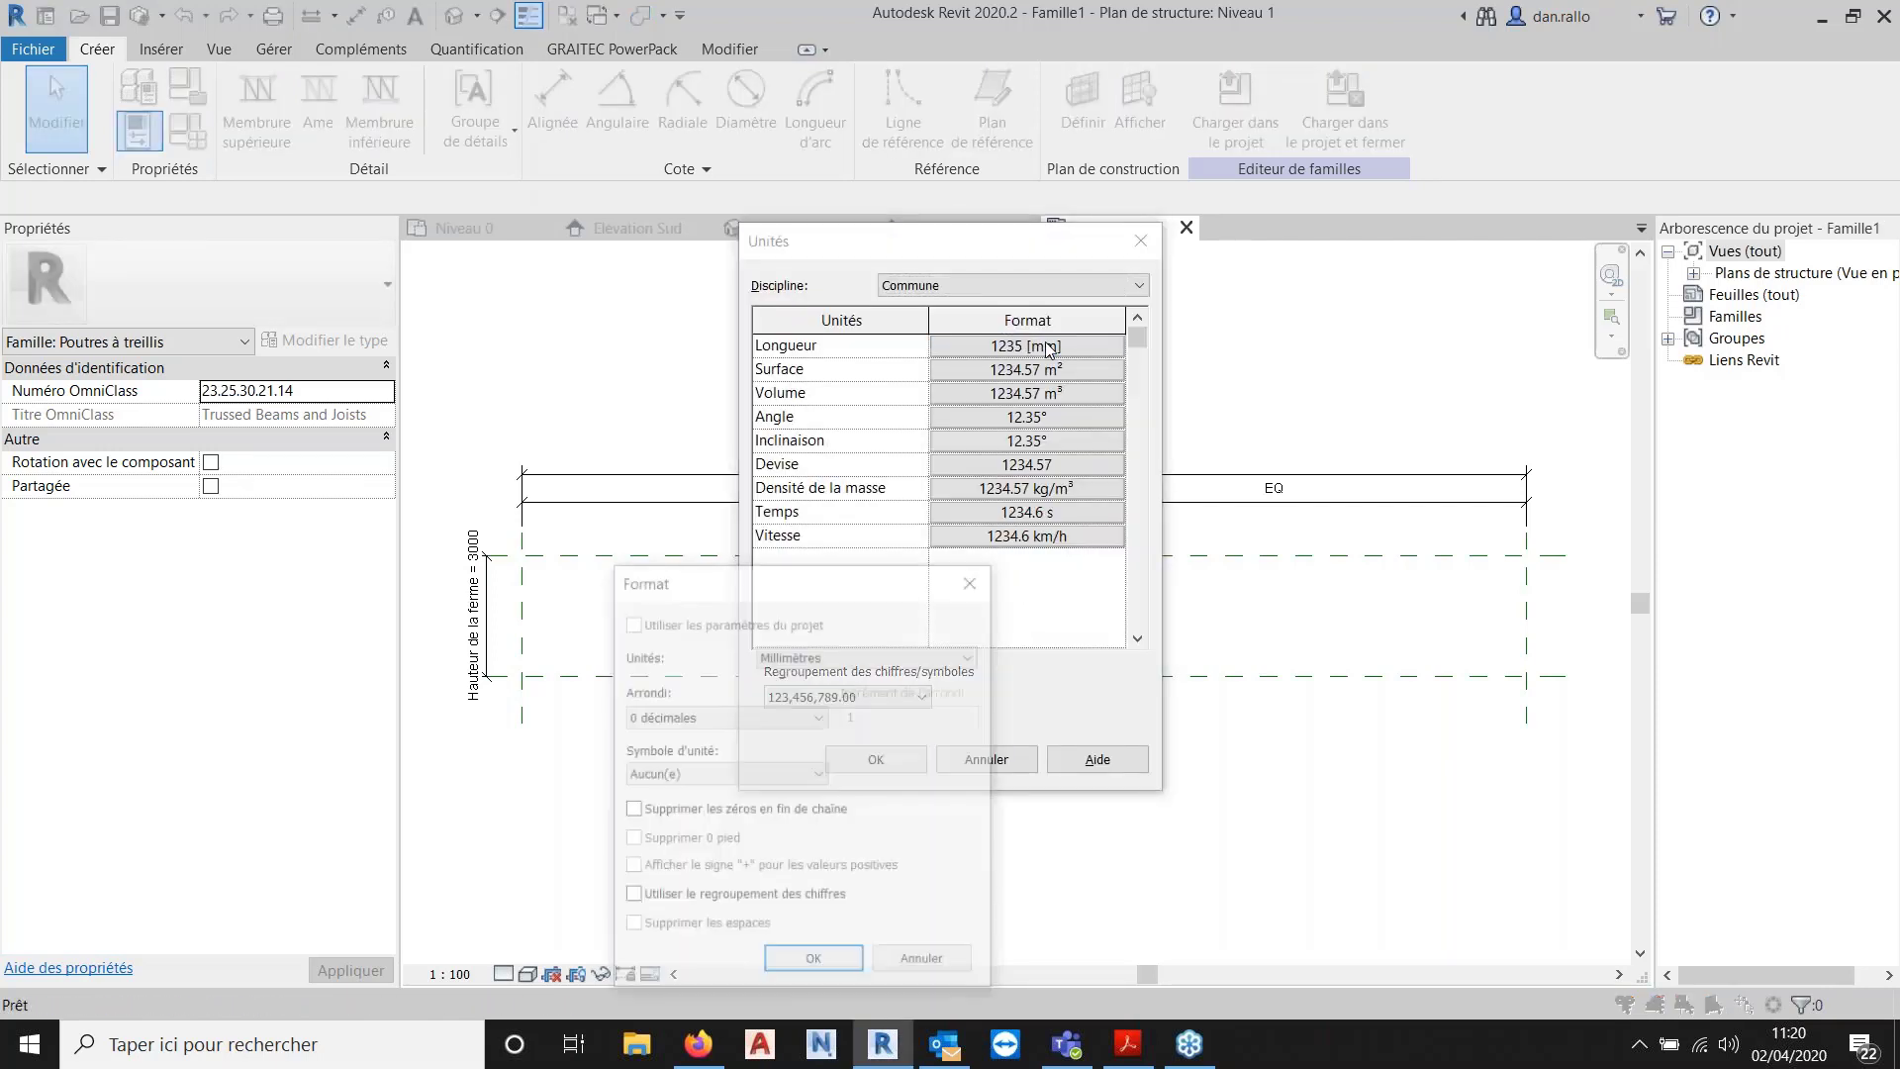
left_click(866, 655)
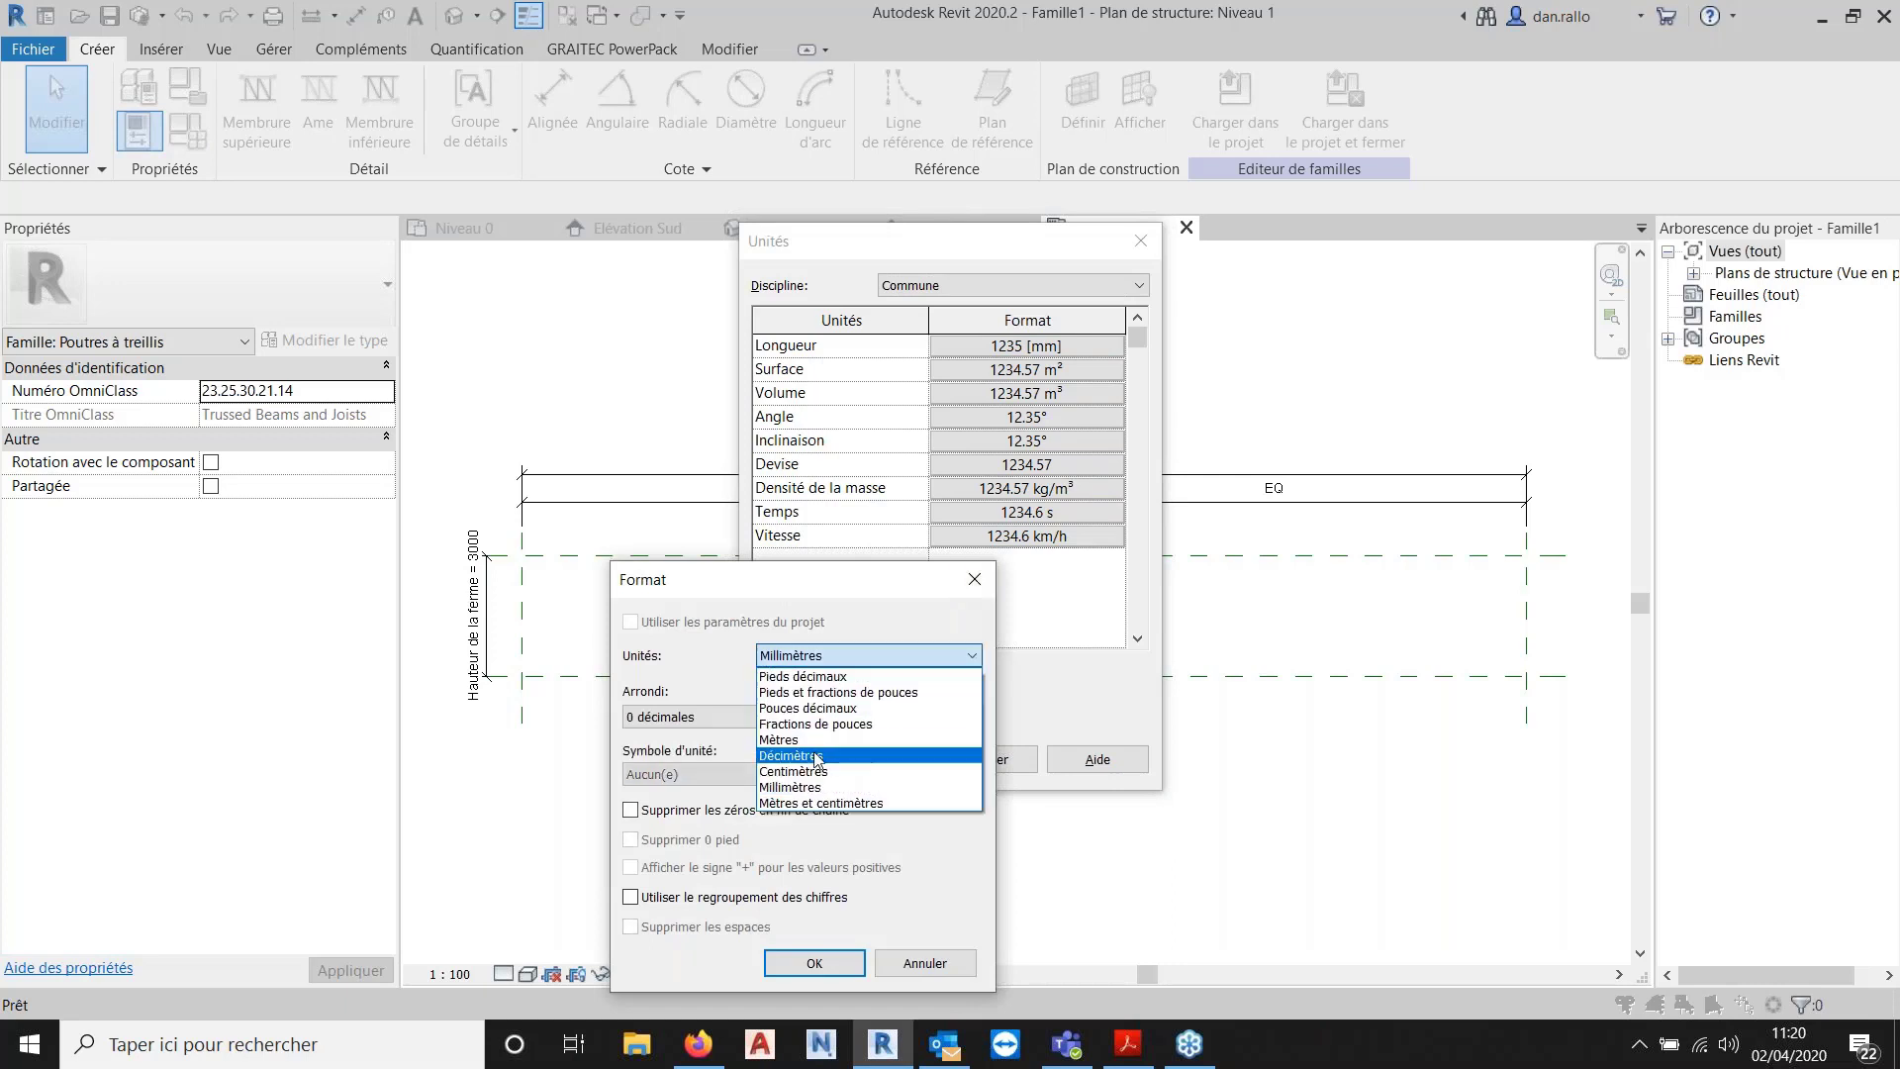
left_click(812, 741)
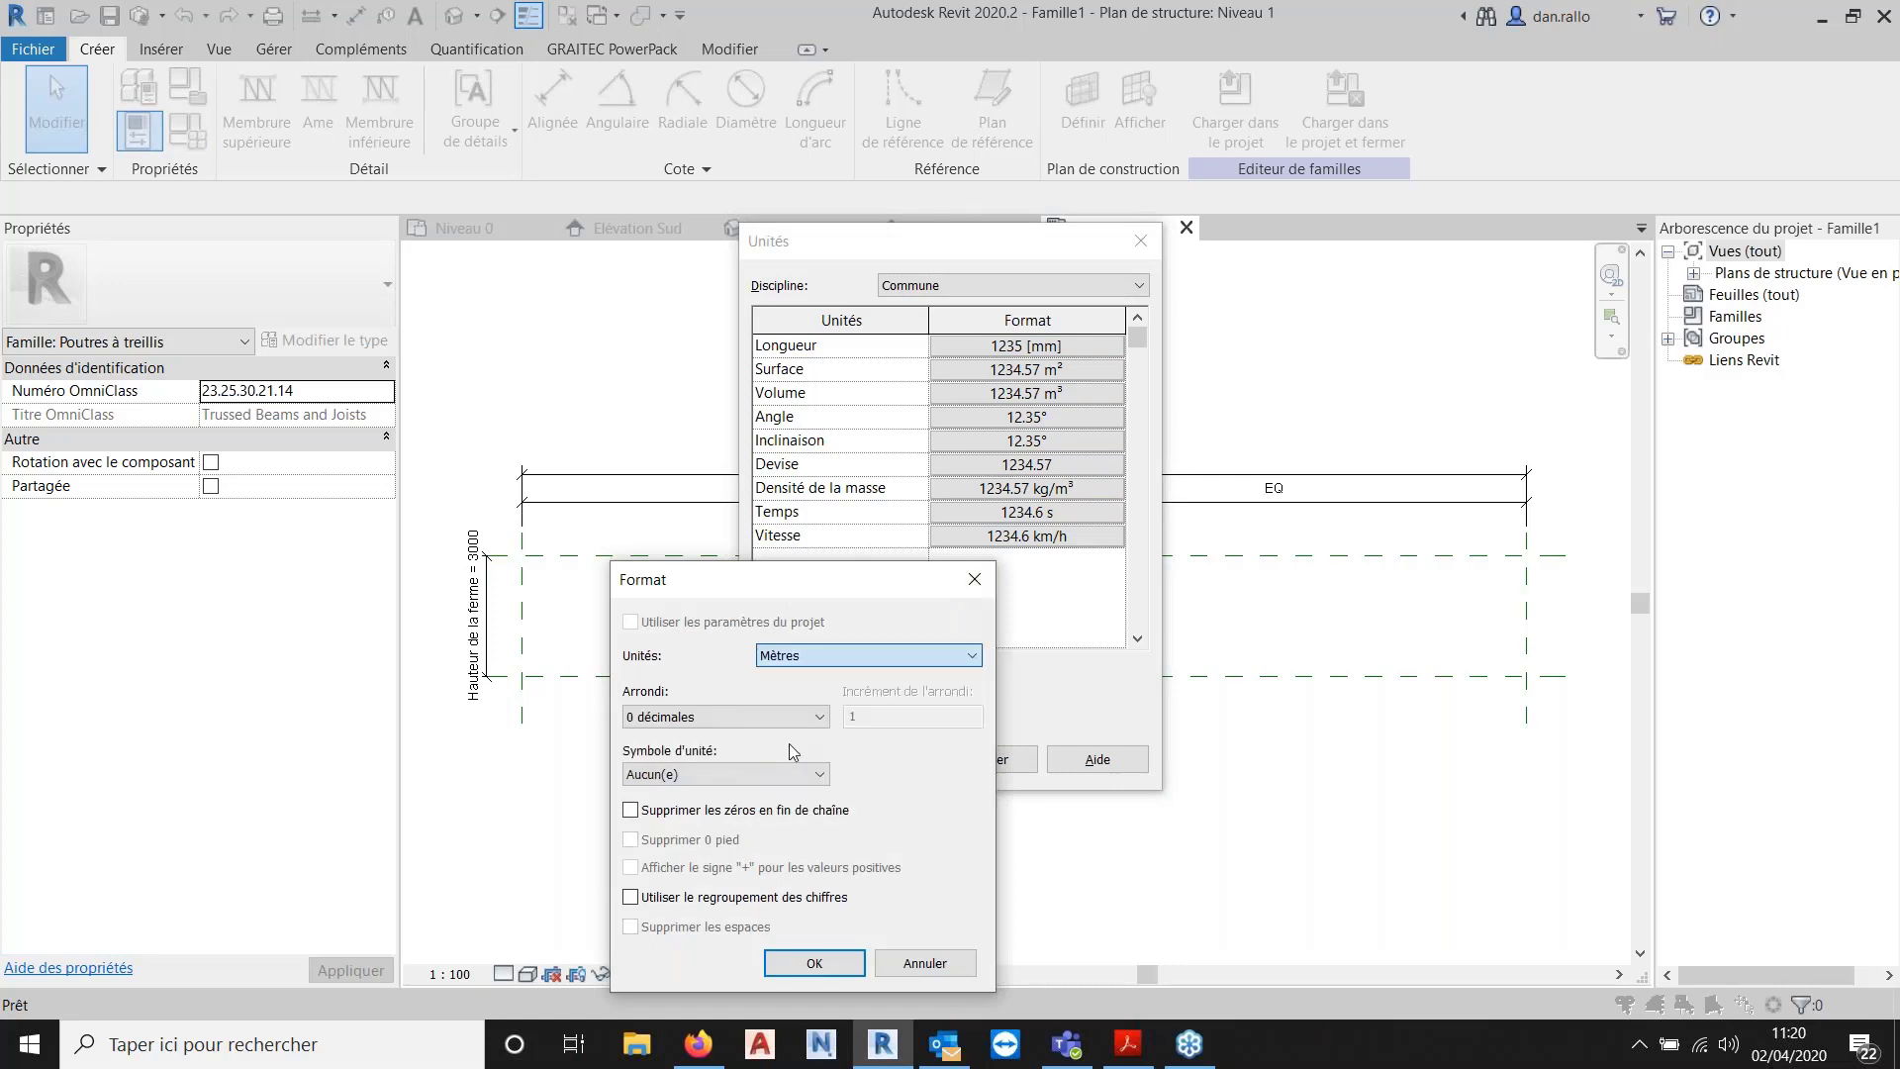
left_click(812, 963)
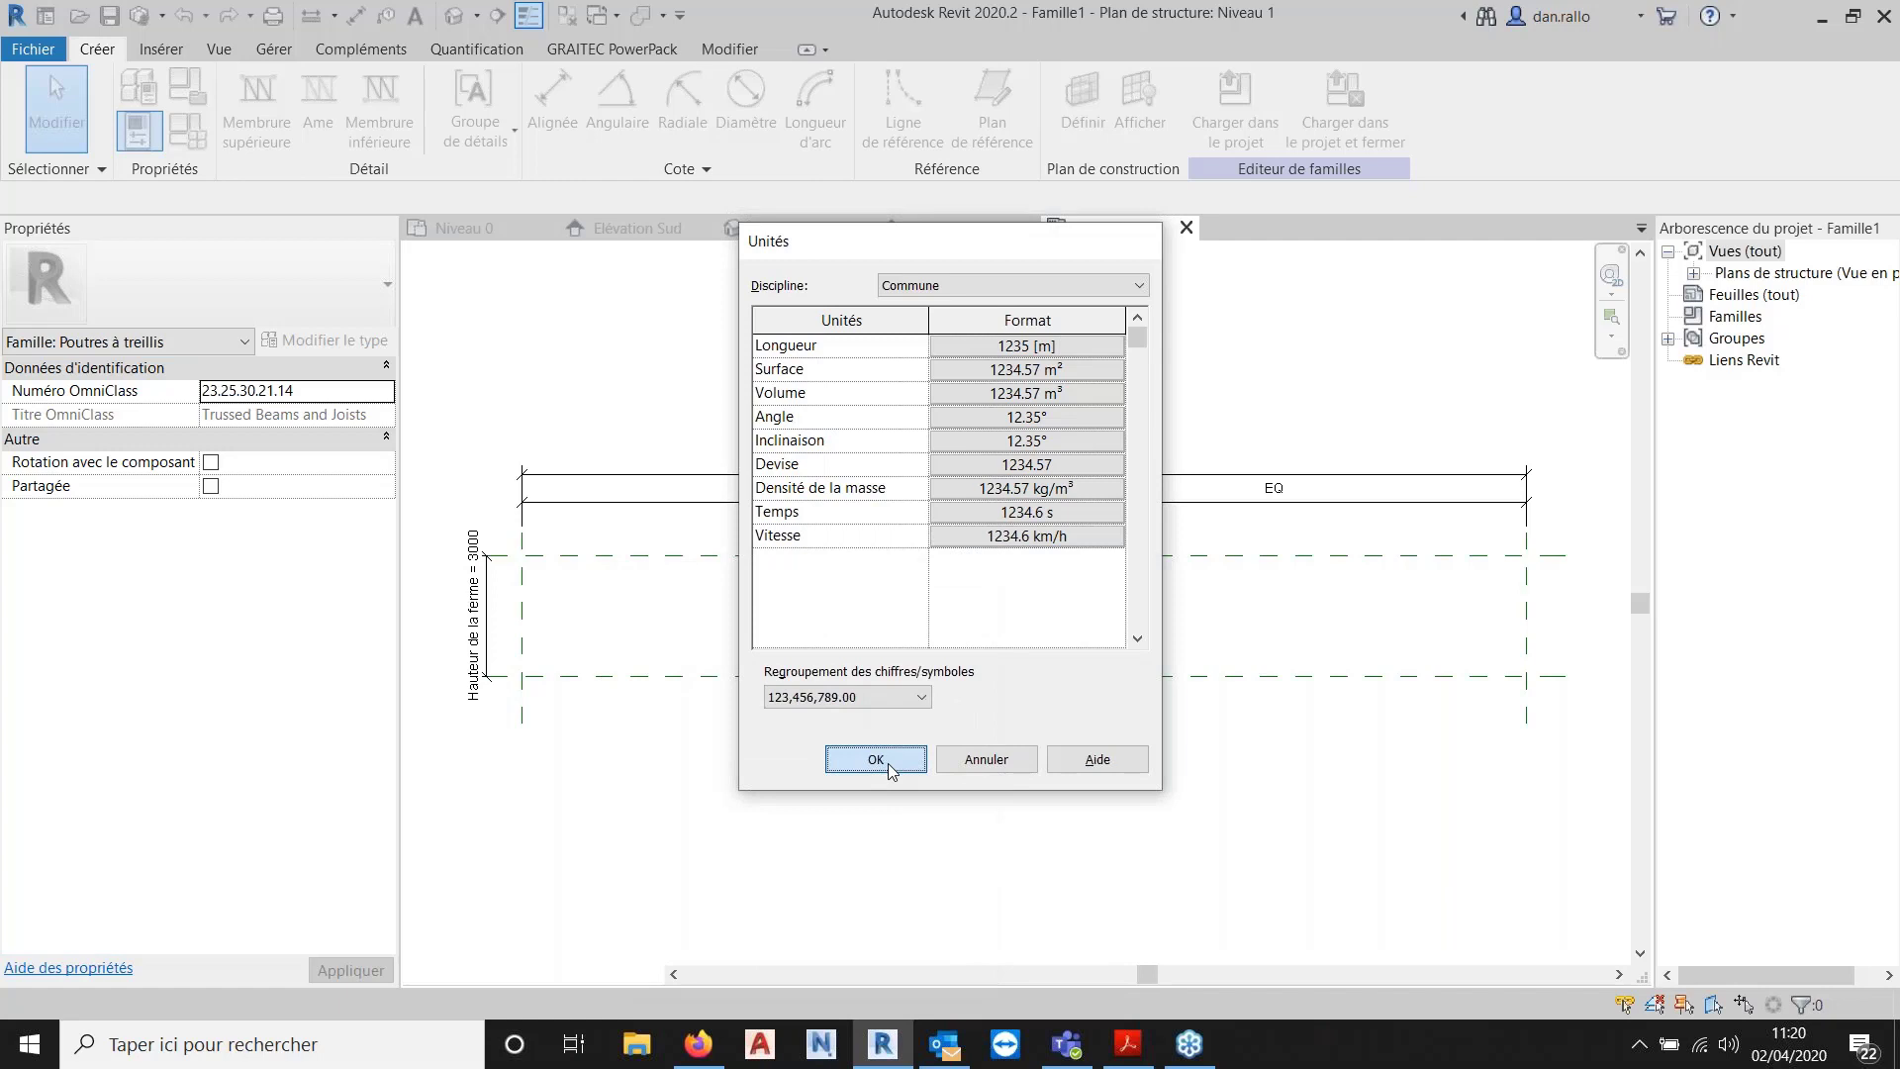
left_click(887, 762)
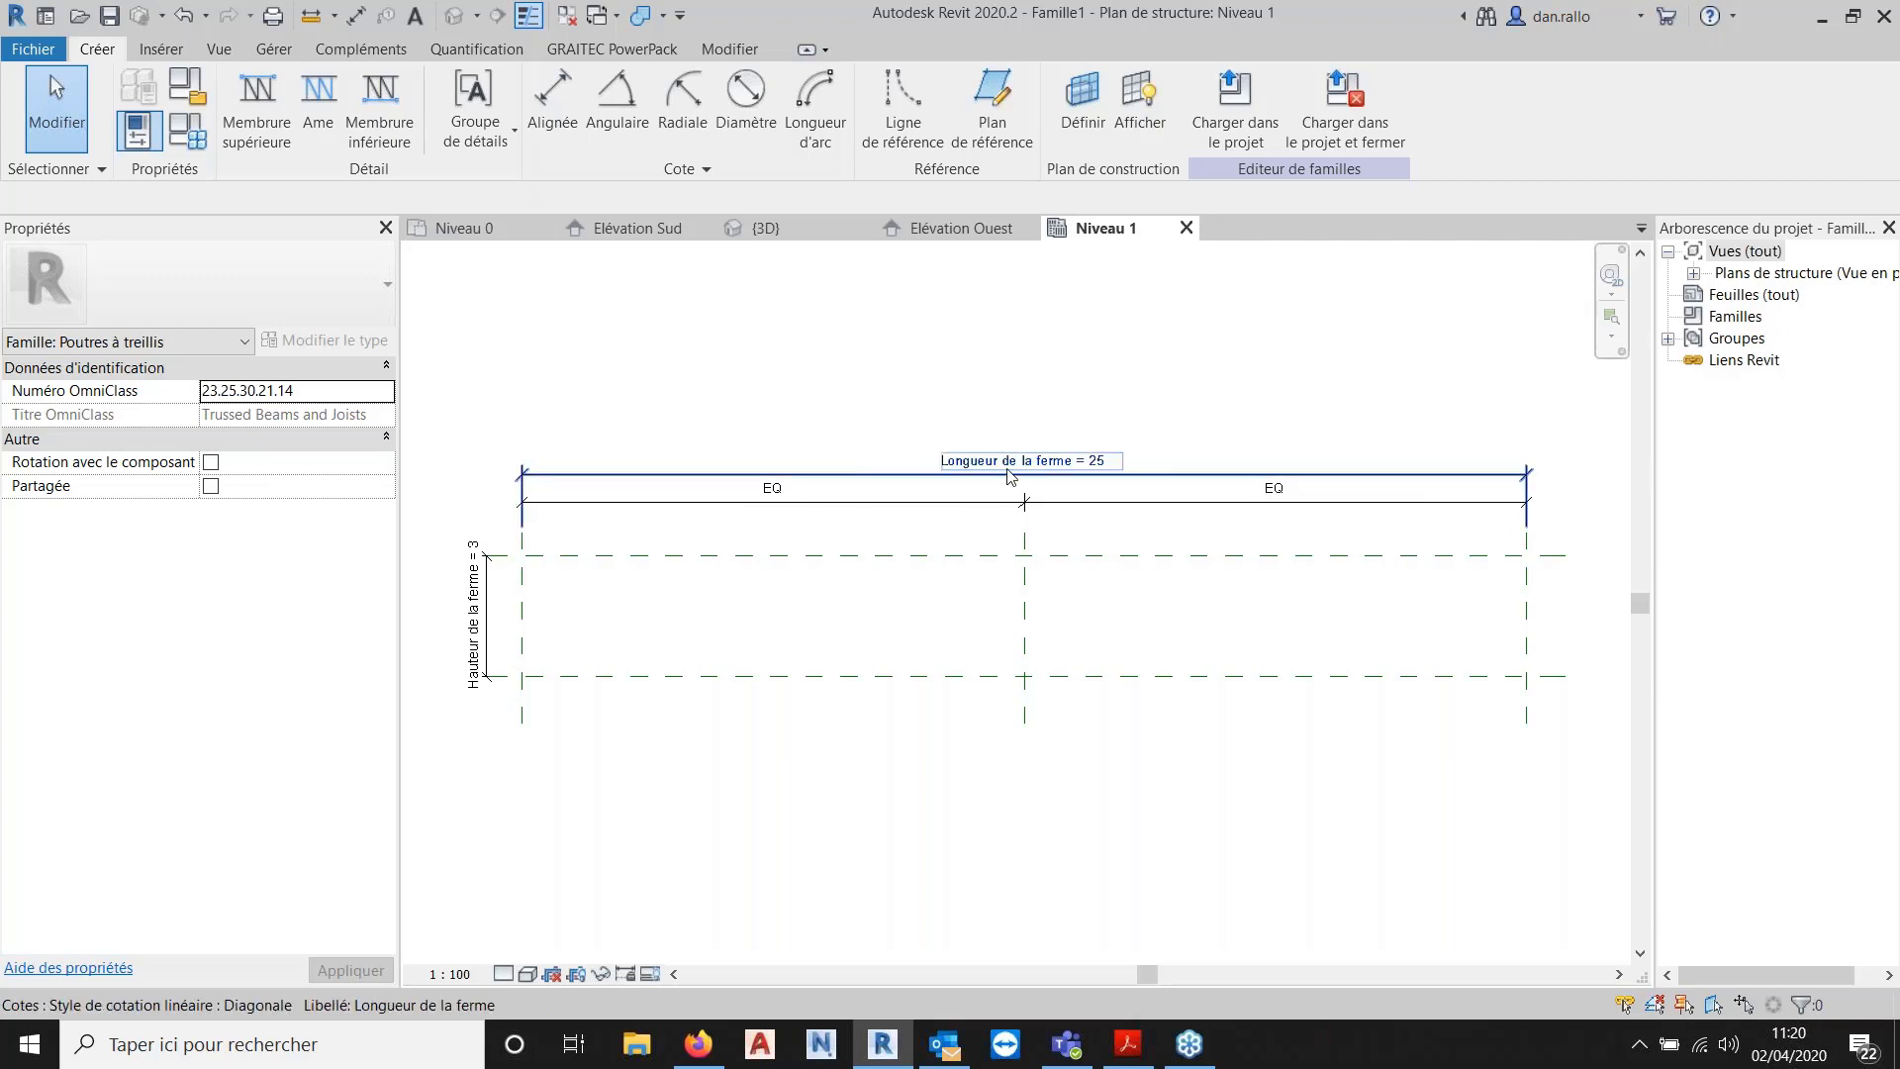
Set the family's truss length parameter (Longueur de la ferme) to 10 m.
left_click(1037, 467)
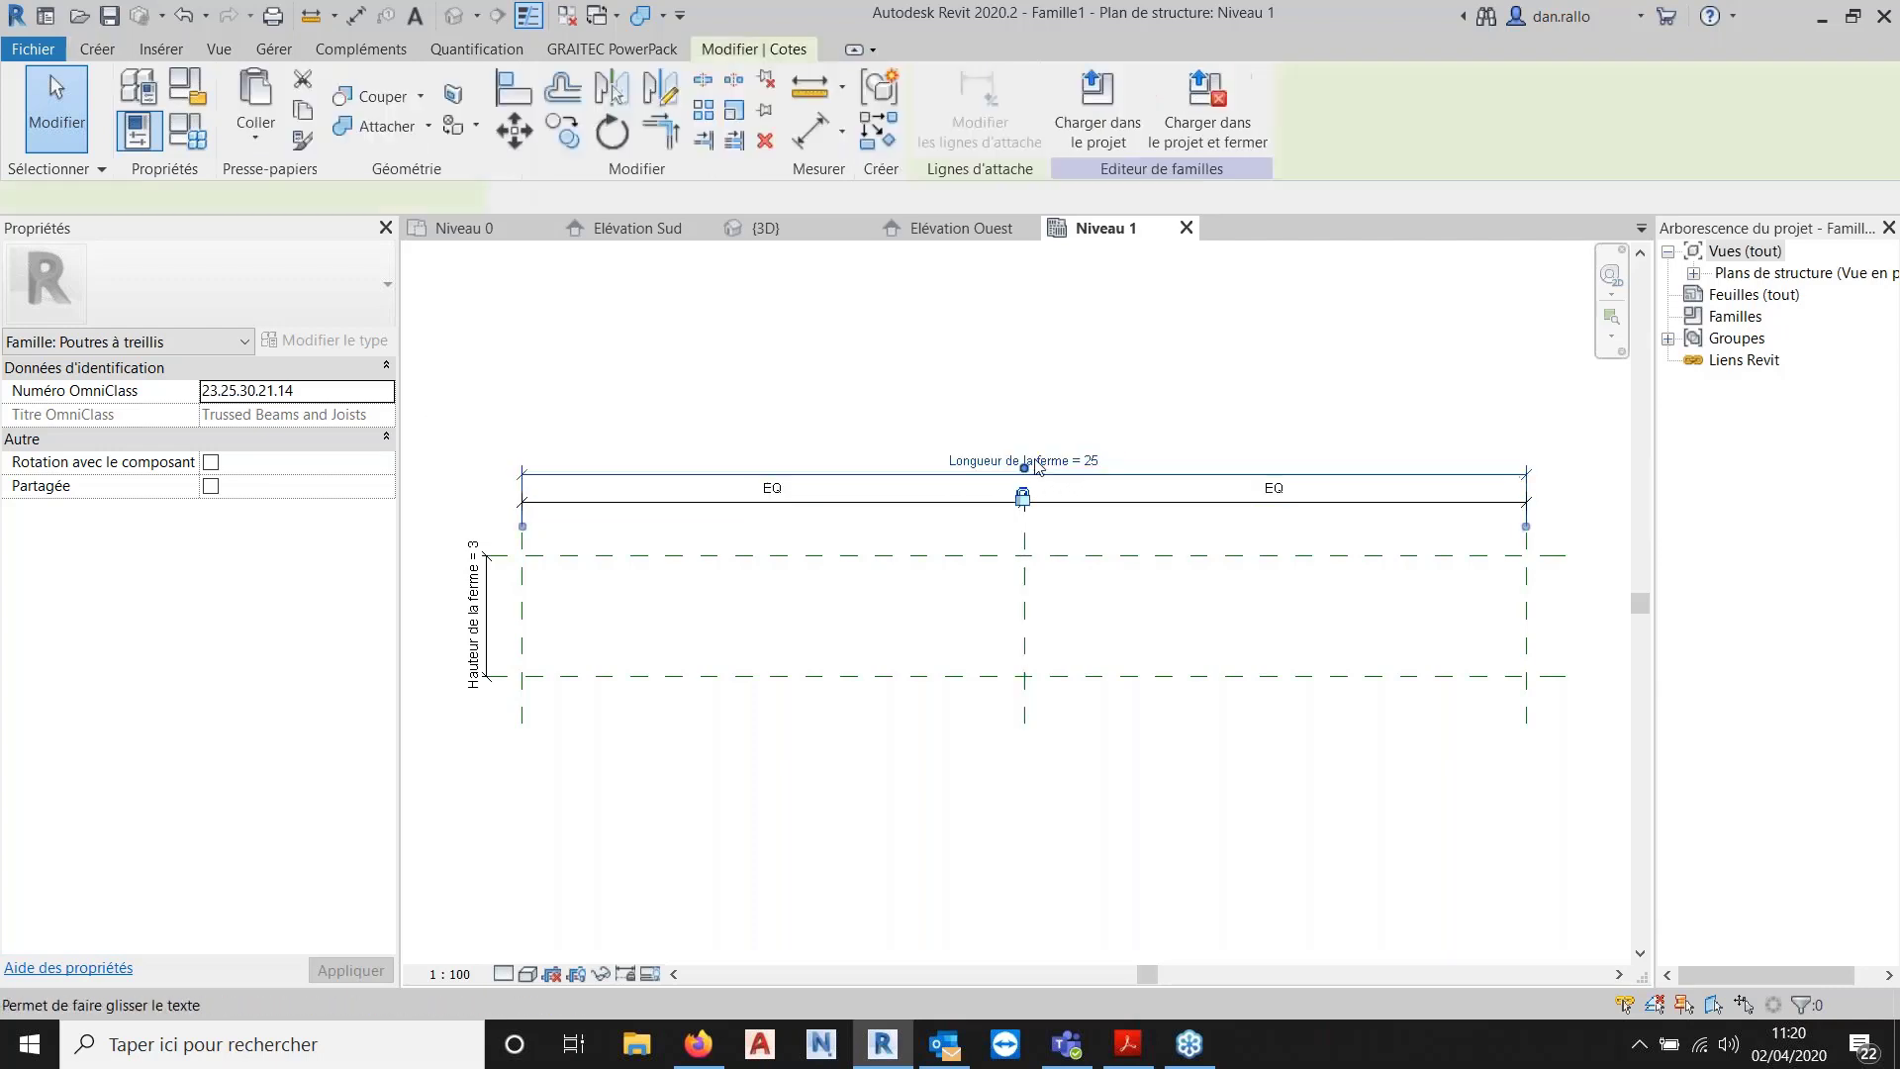
left_click(198, 134)
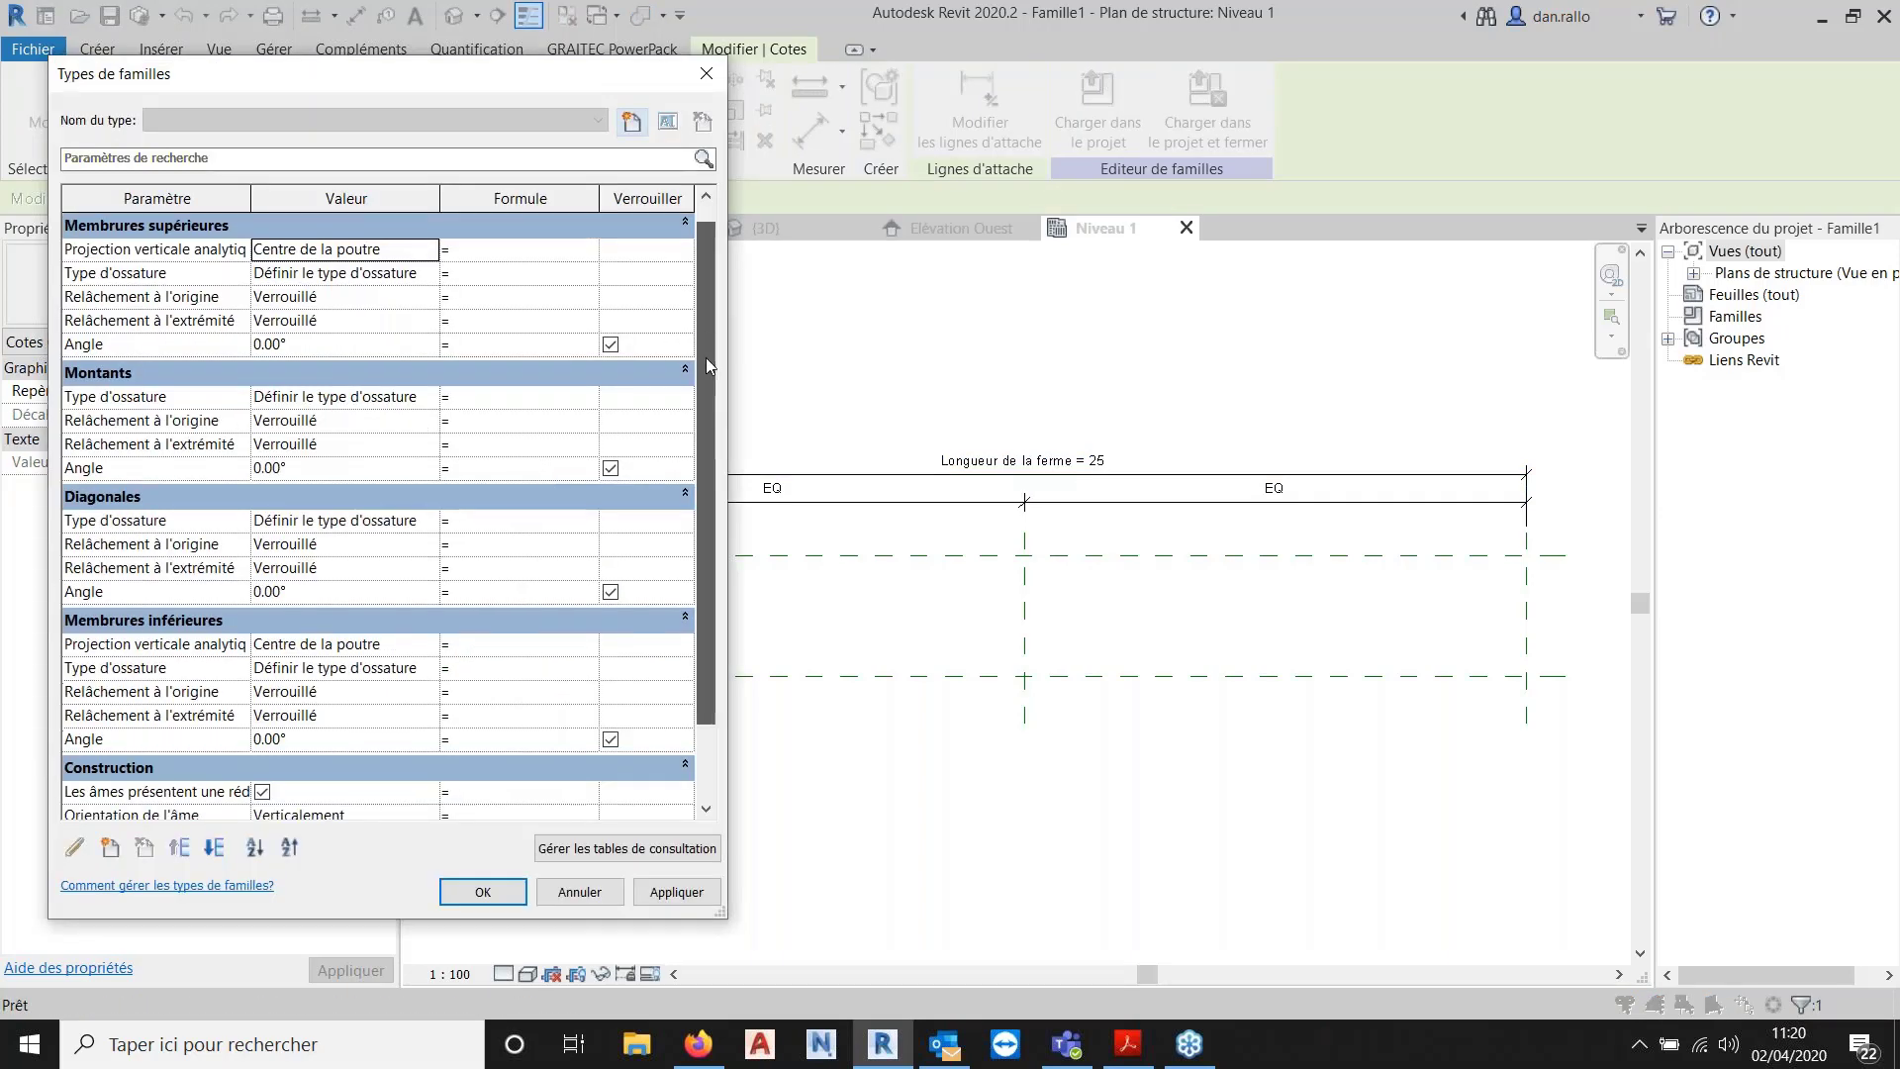
scroll(709, 366, "down", 2)
left_click(349, 730)
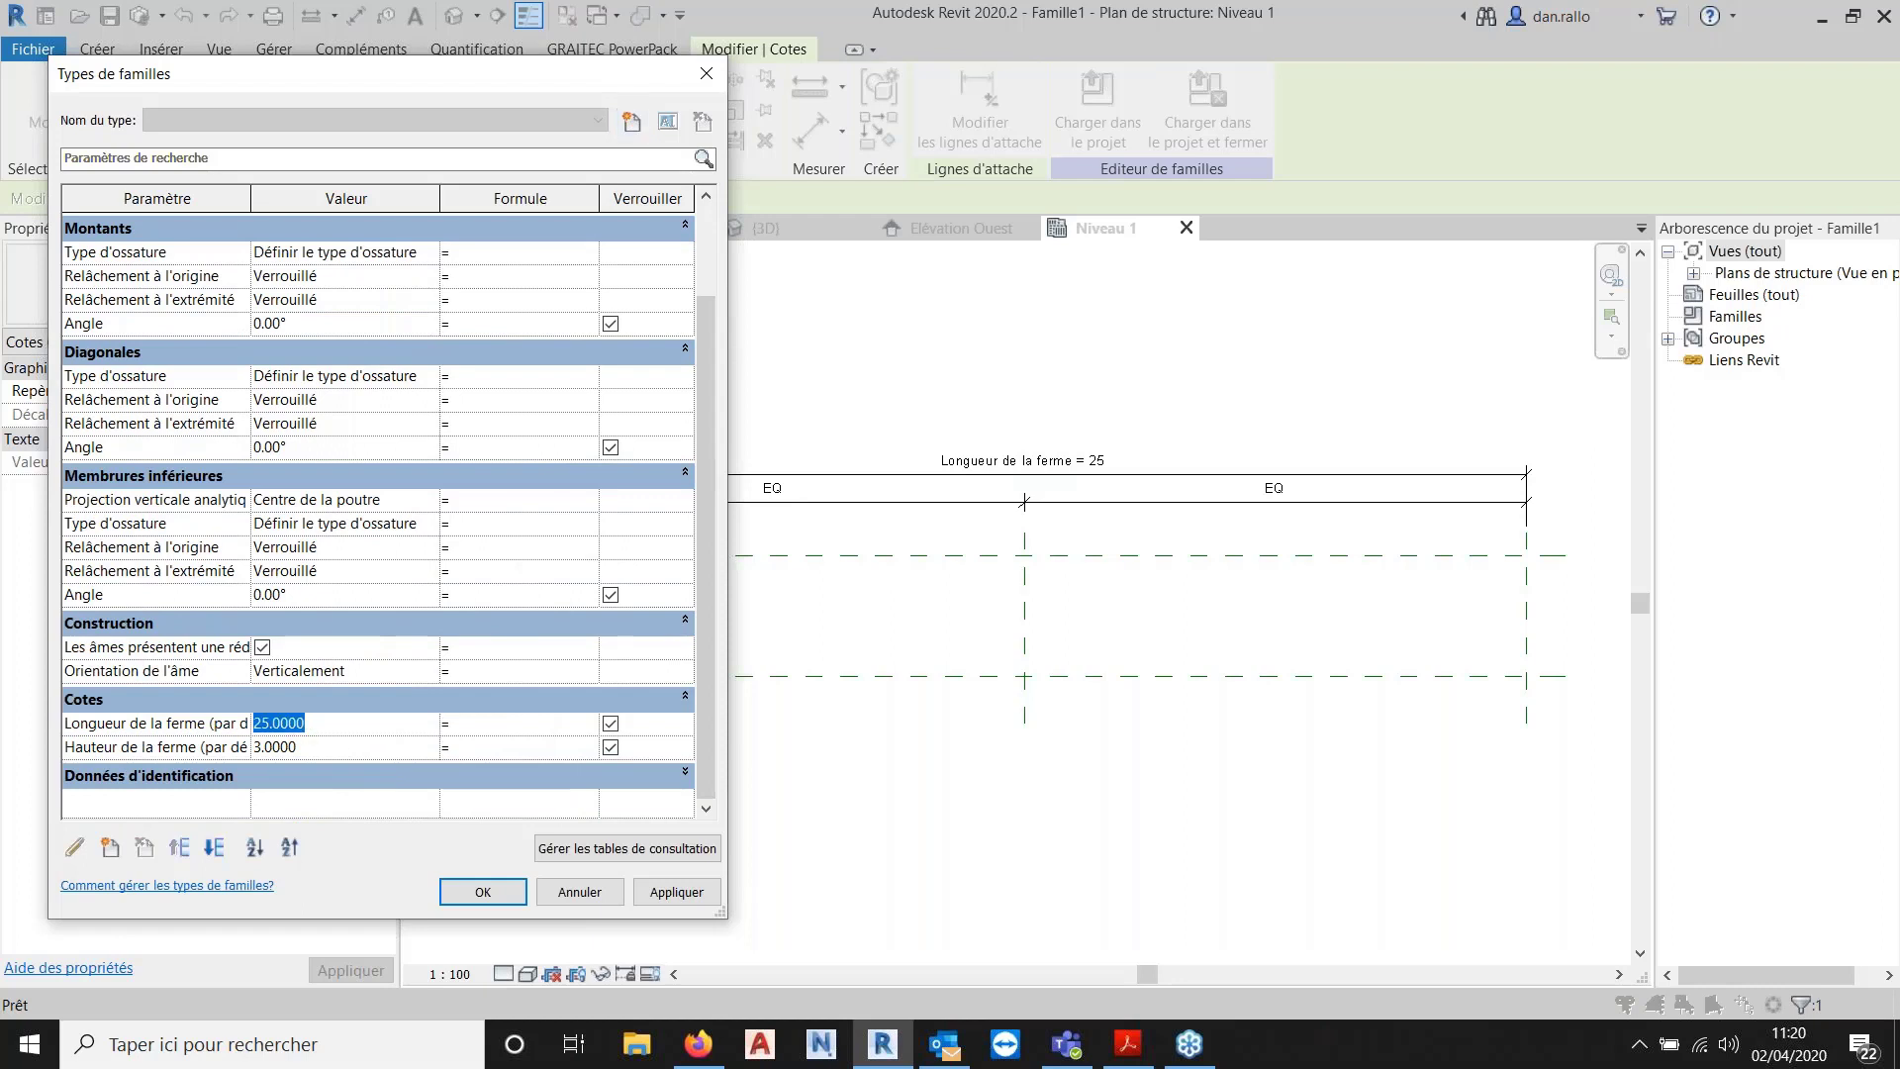
type("10")
left_click(676, 891)
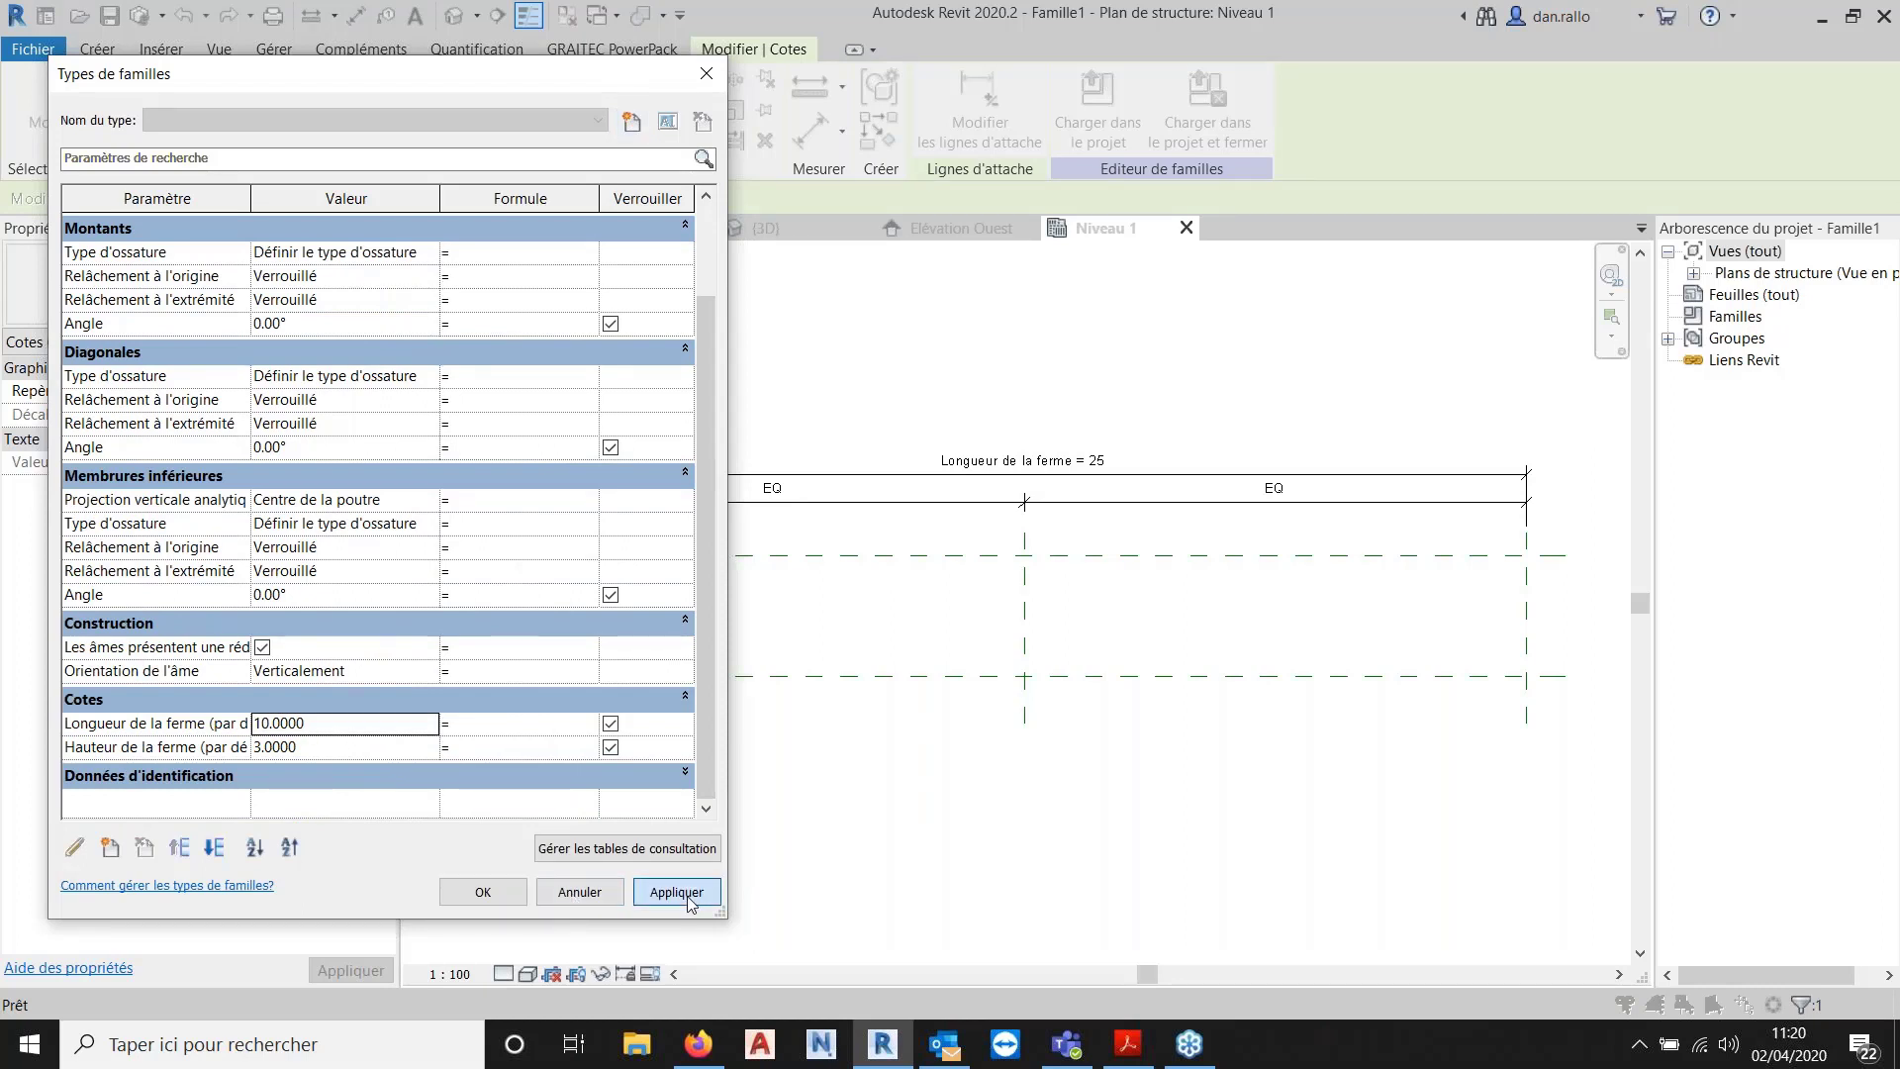
left_click(479, 890)
scroll(1148, 421, "up", 2)
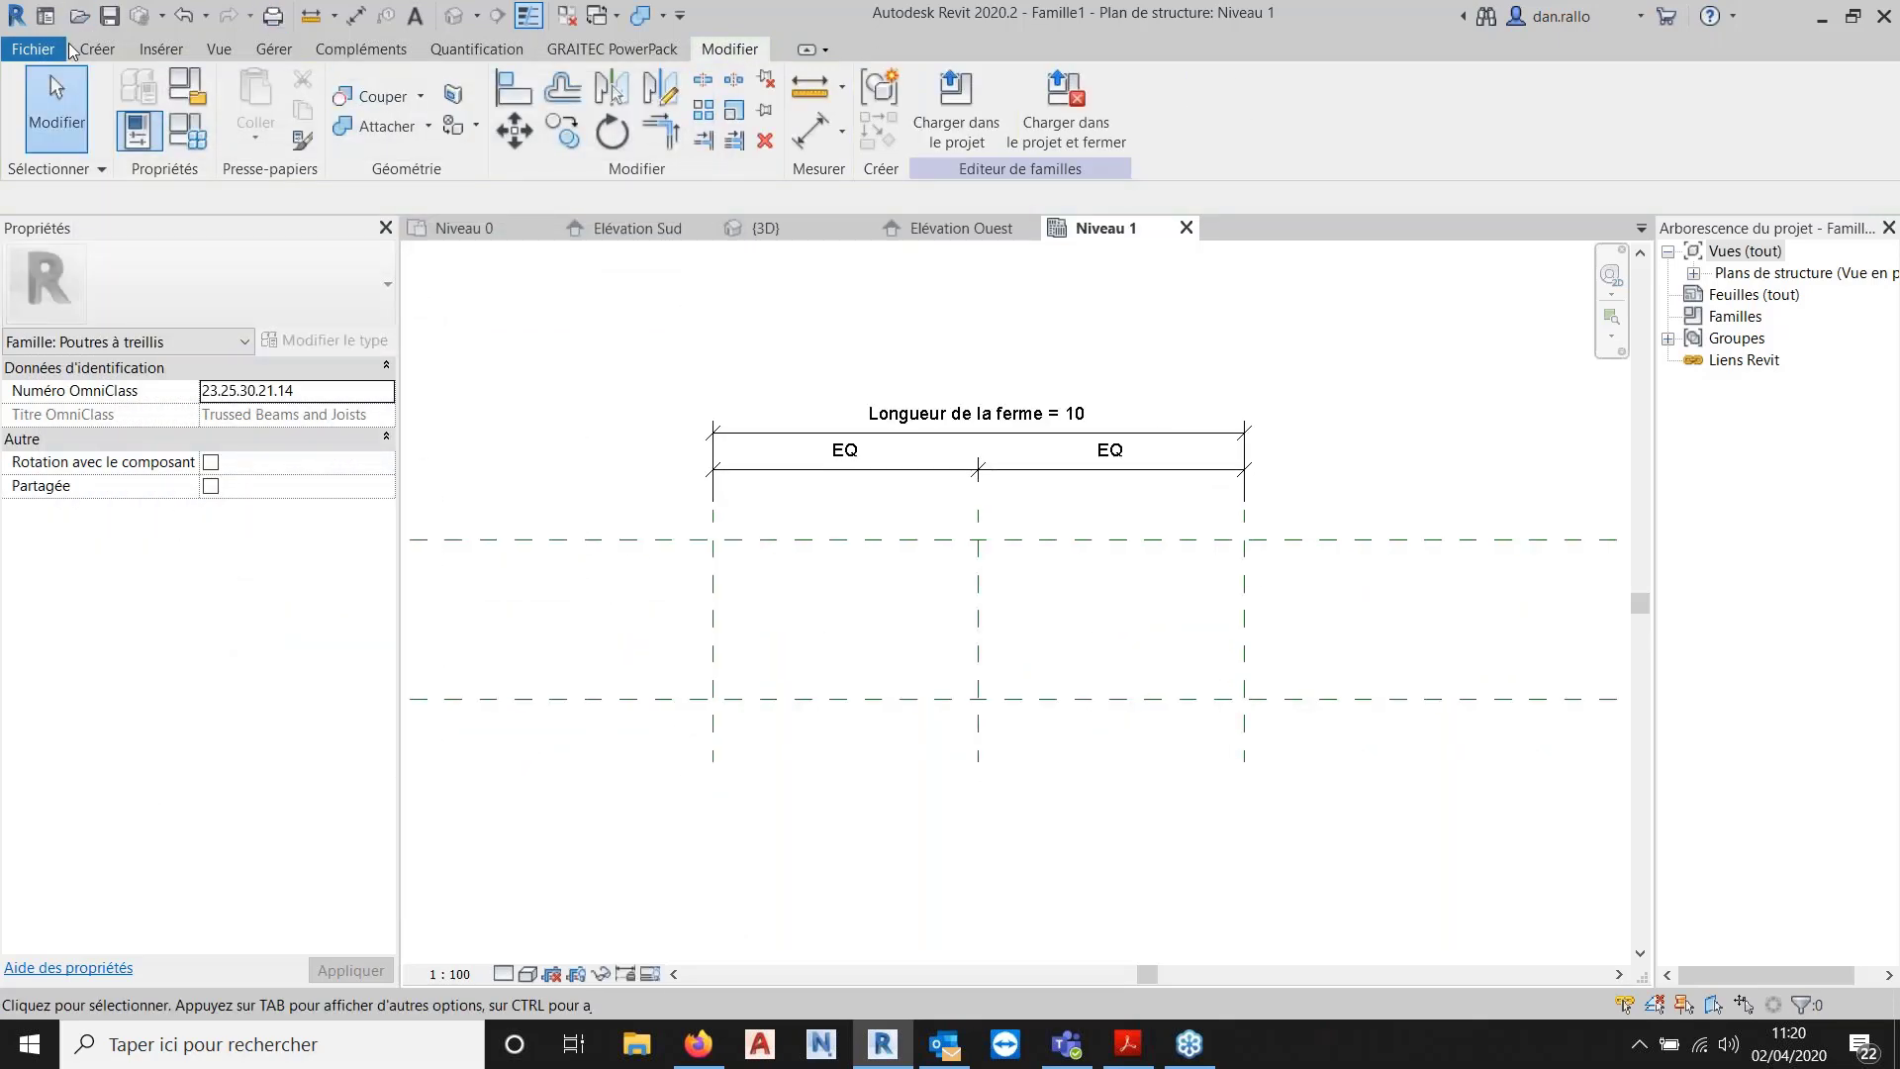
Draw the top chord along the upper reference plane between the two end reference planes, and turn off thin line display.
left_click(98, 50)
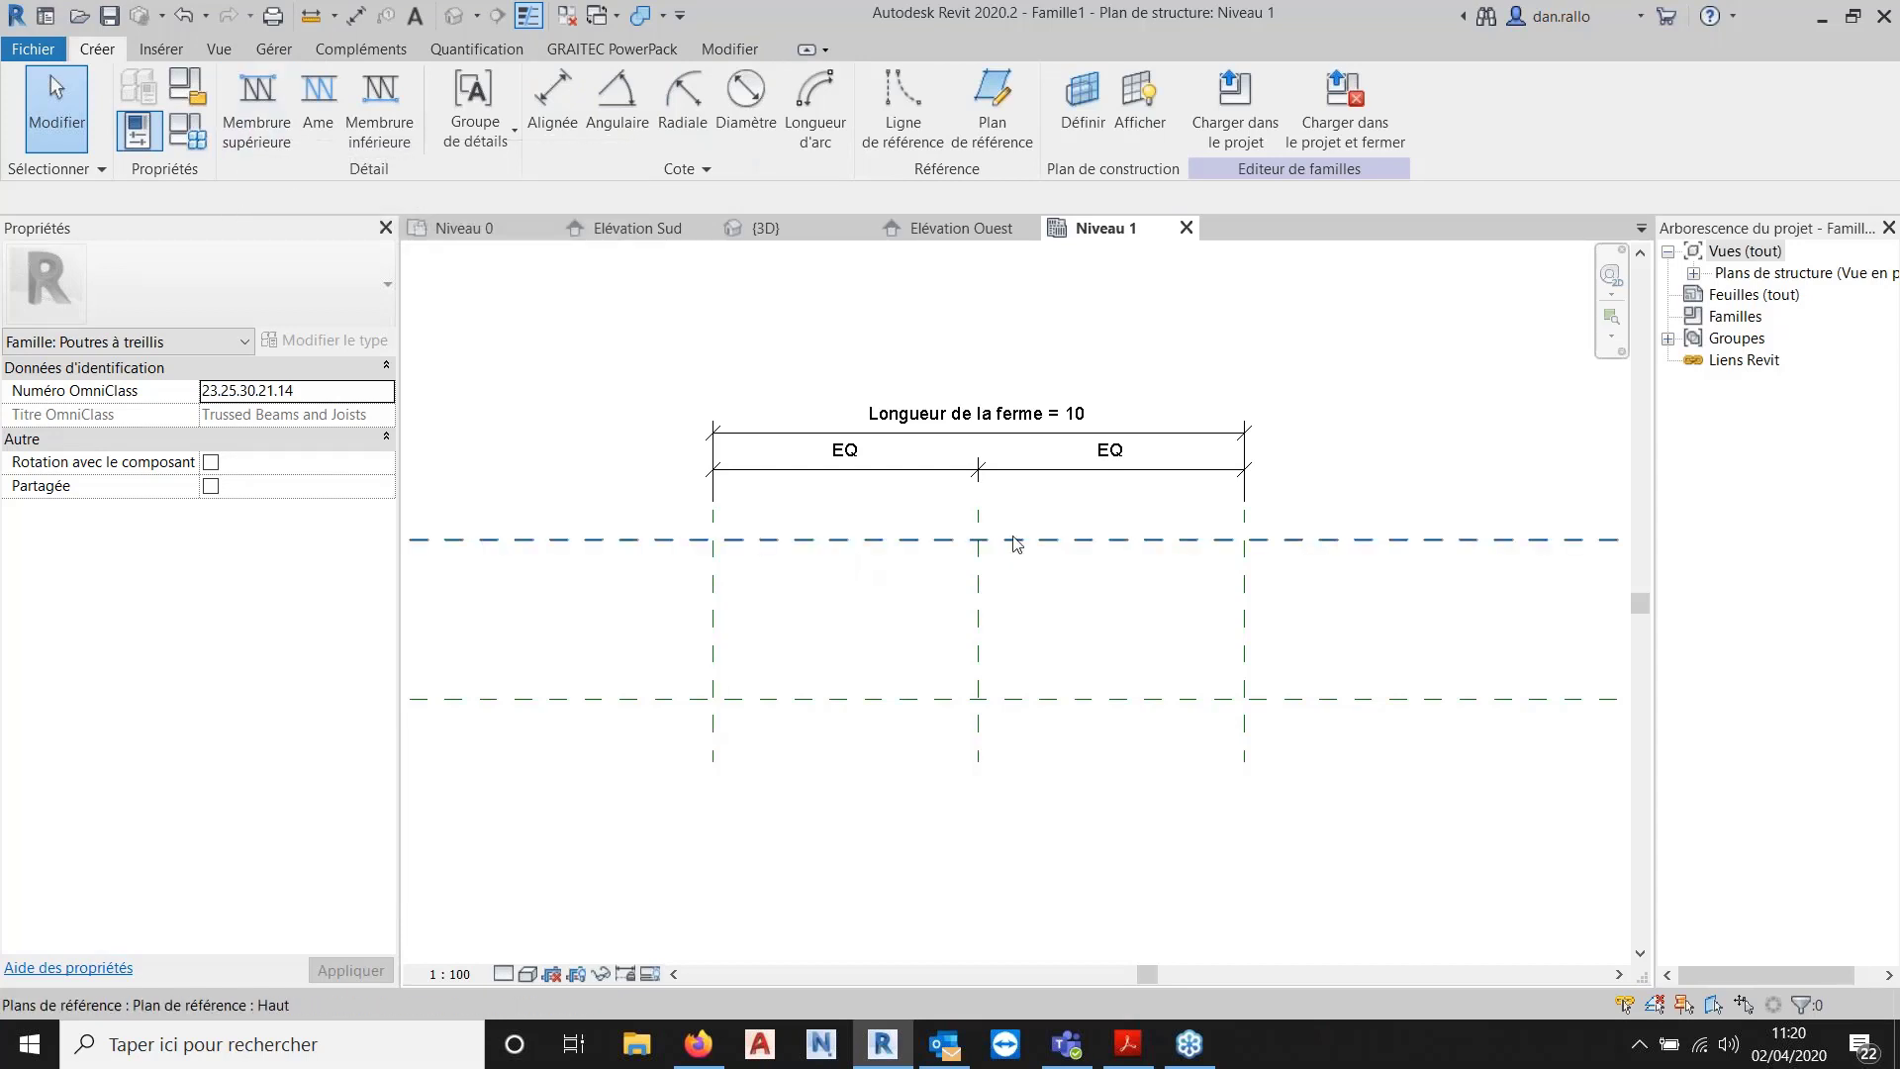
left_click(257, 89)
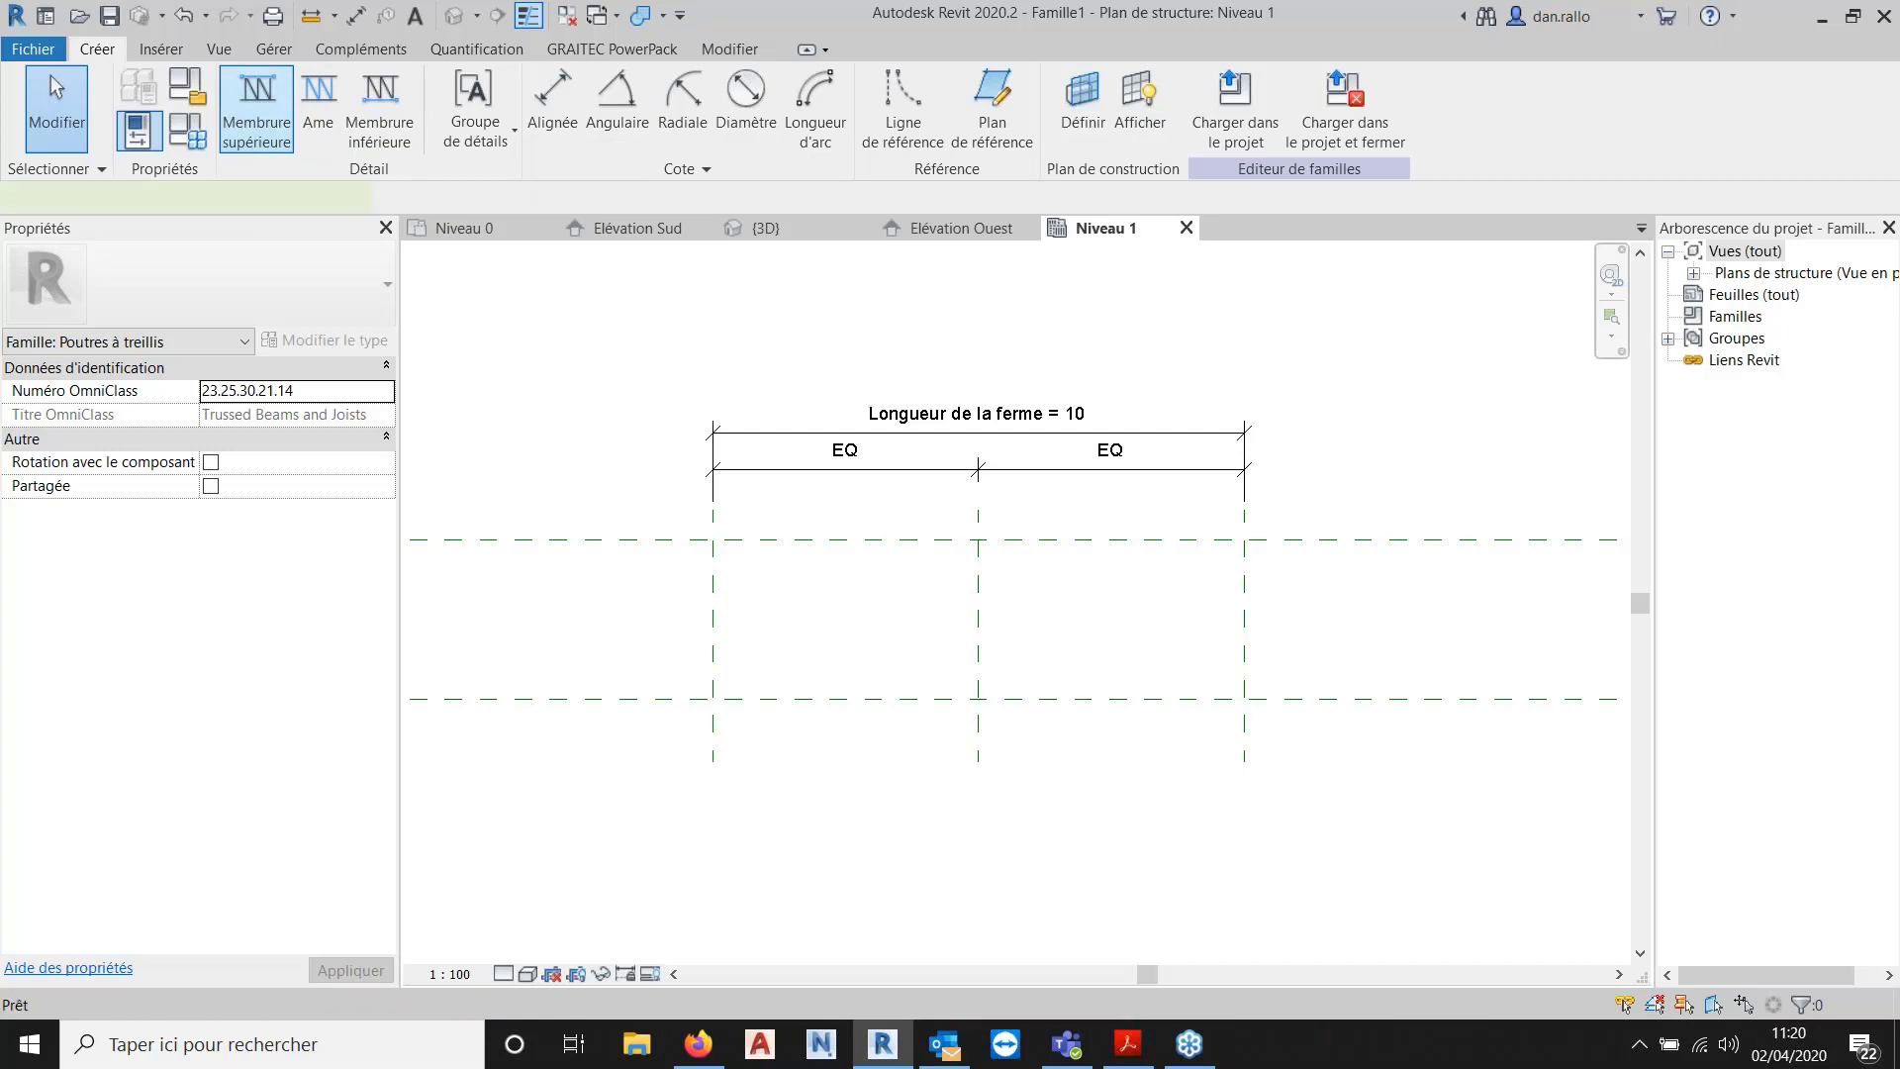
left_click(712, 539)
left_click(1244, 539)
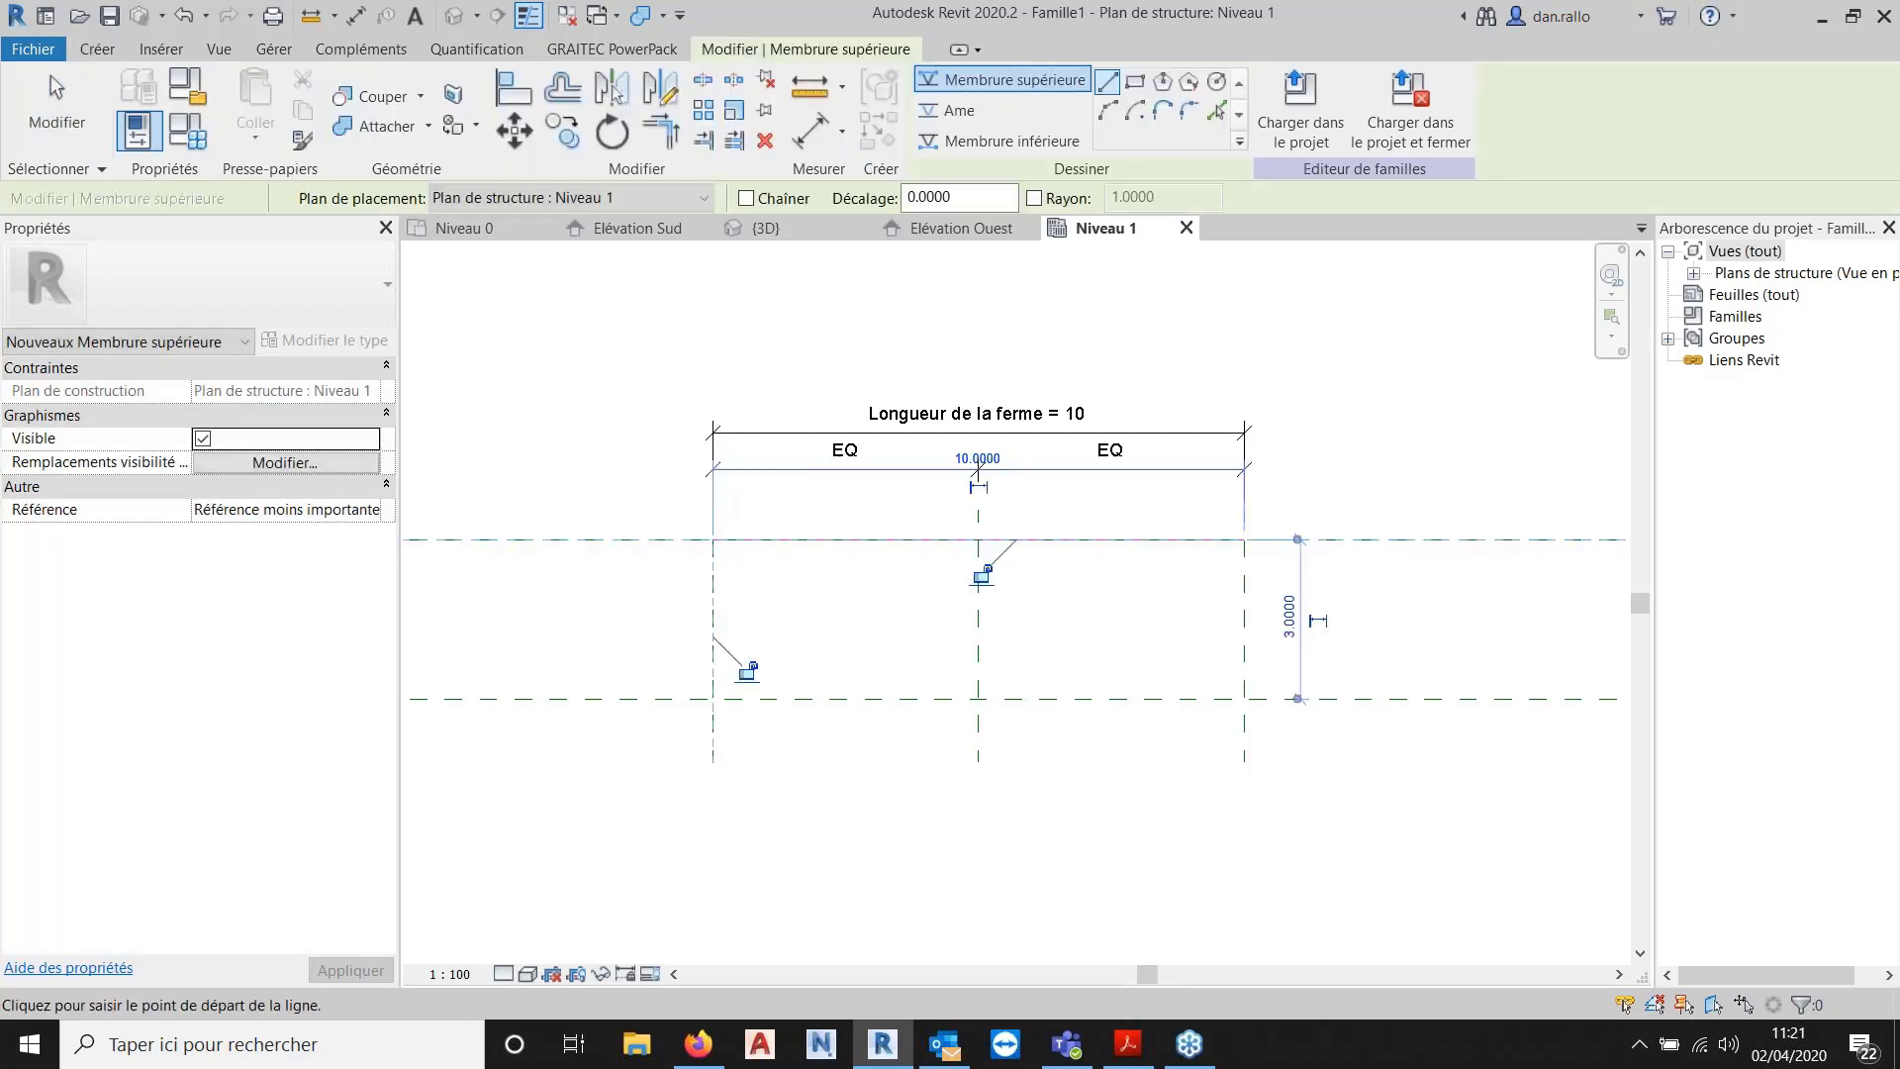
left_click(529, 16)
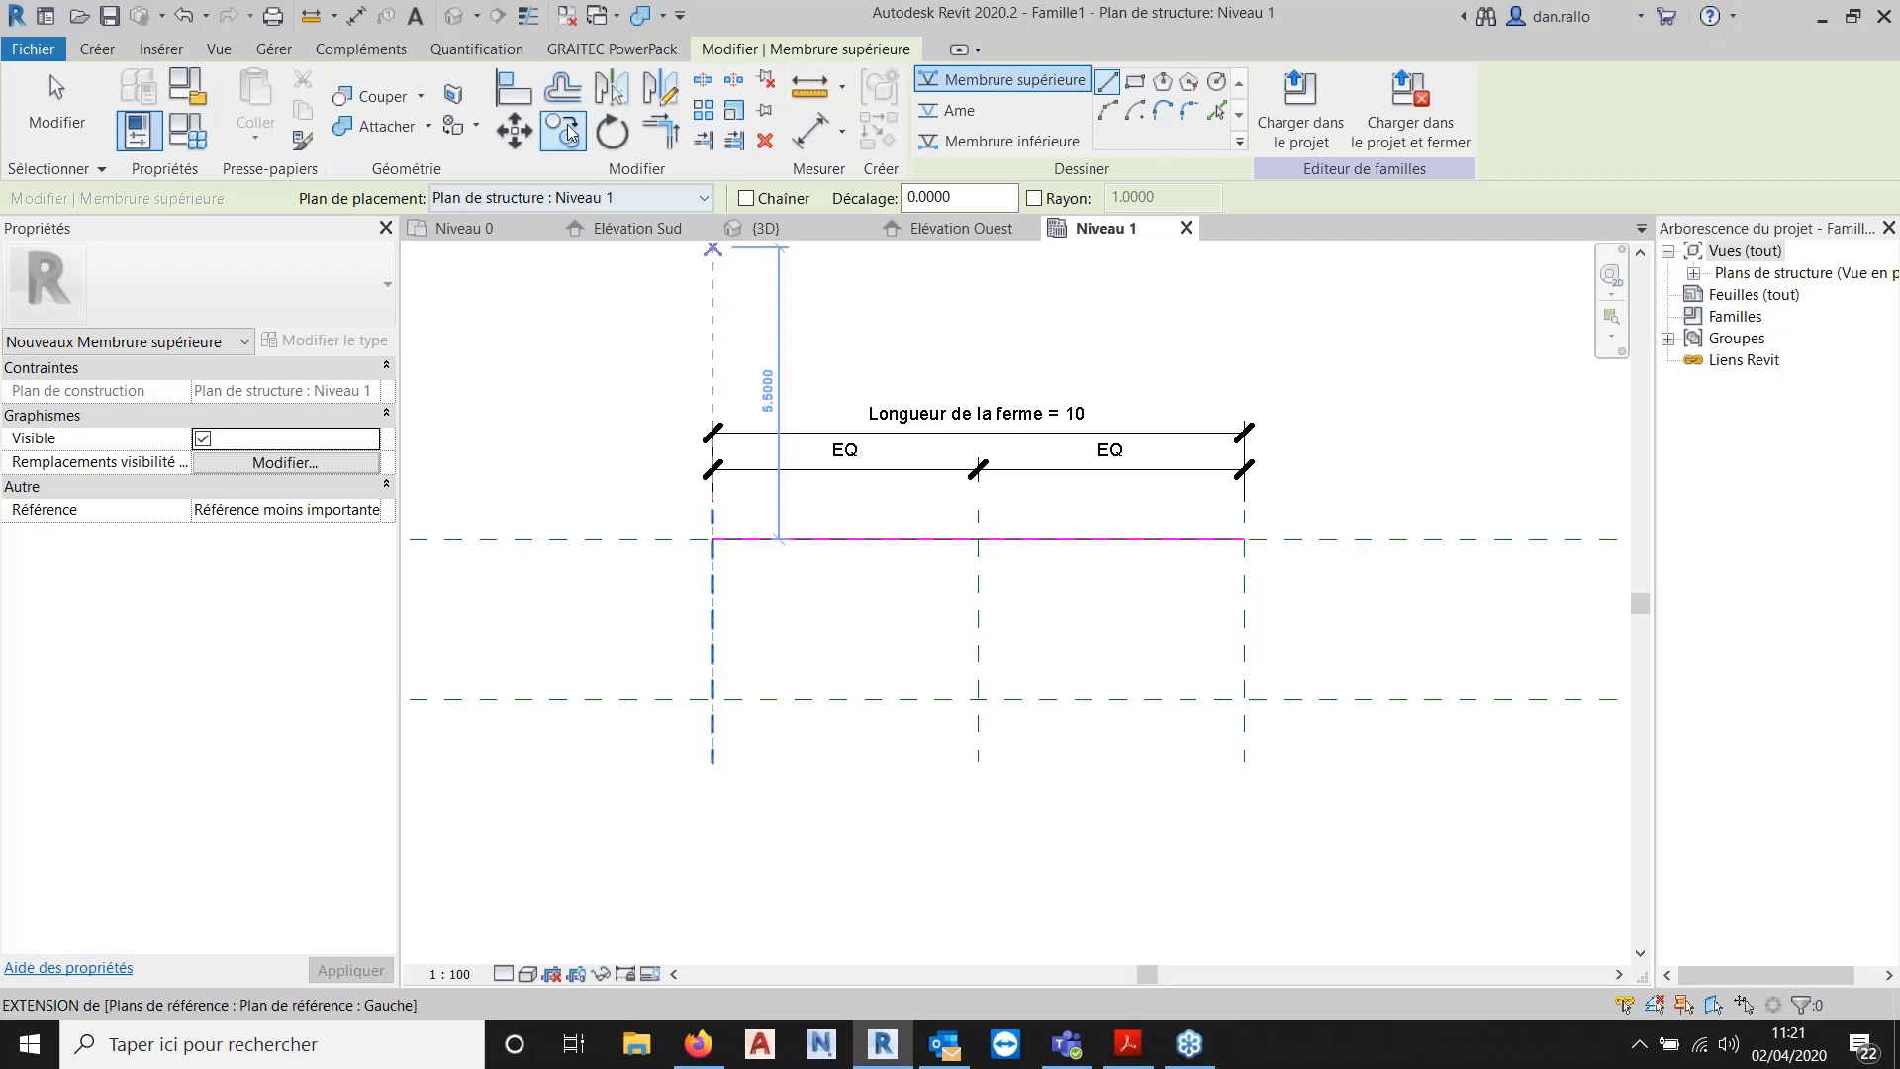
Align the top chord with the upper reference plane and lock the alignment.
left_click(512, 93)
left_click(674, 540)
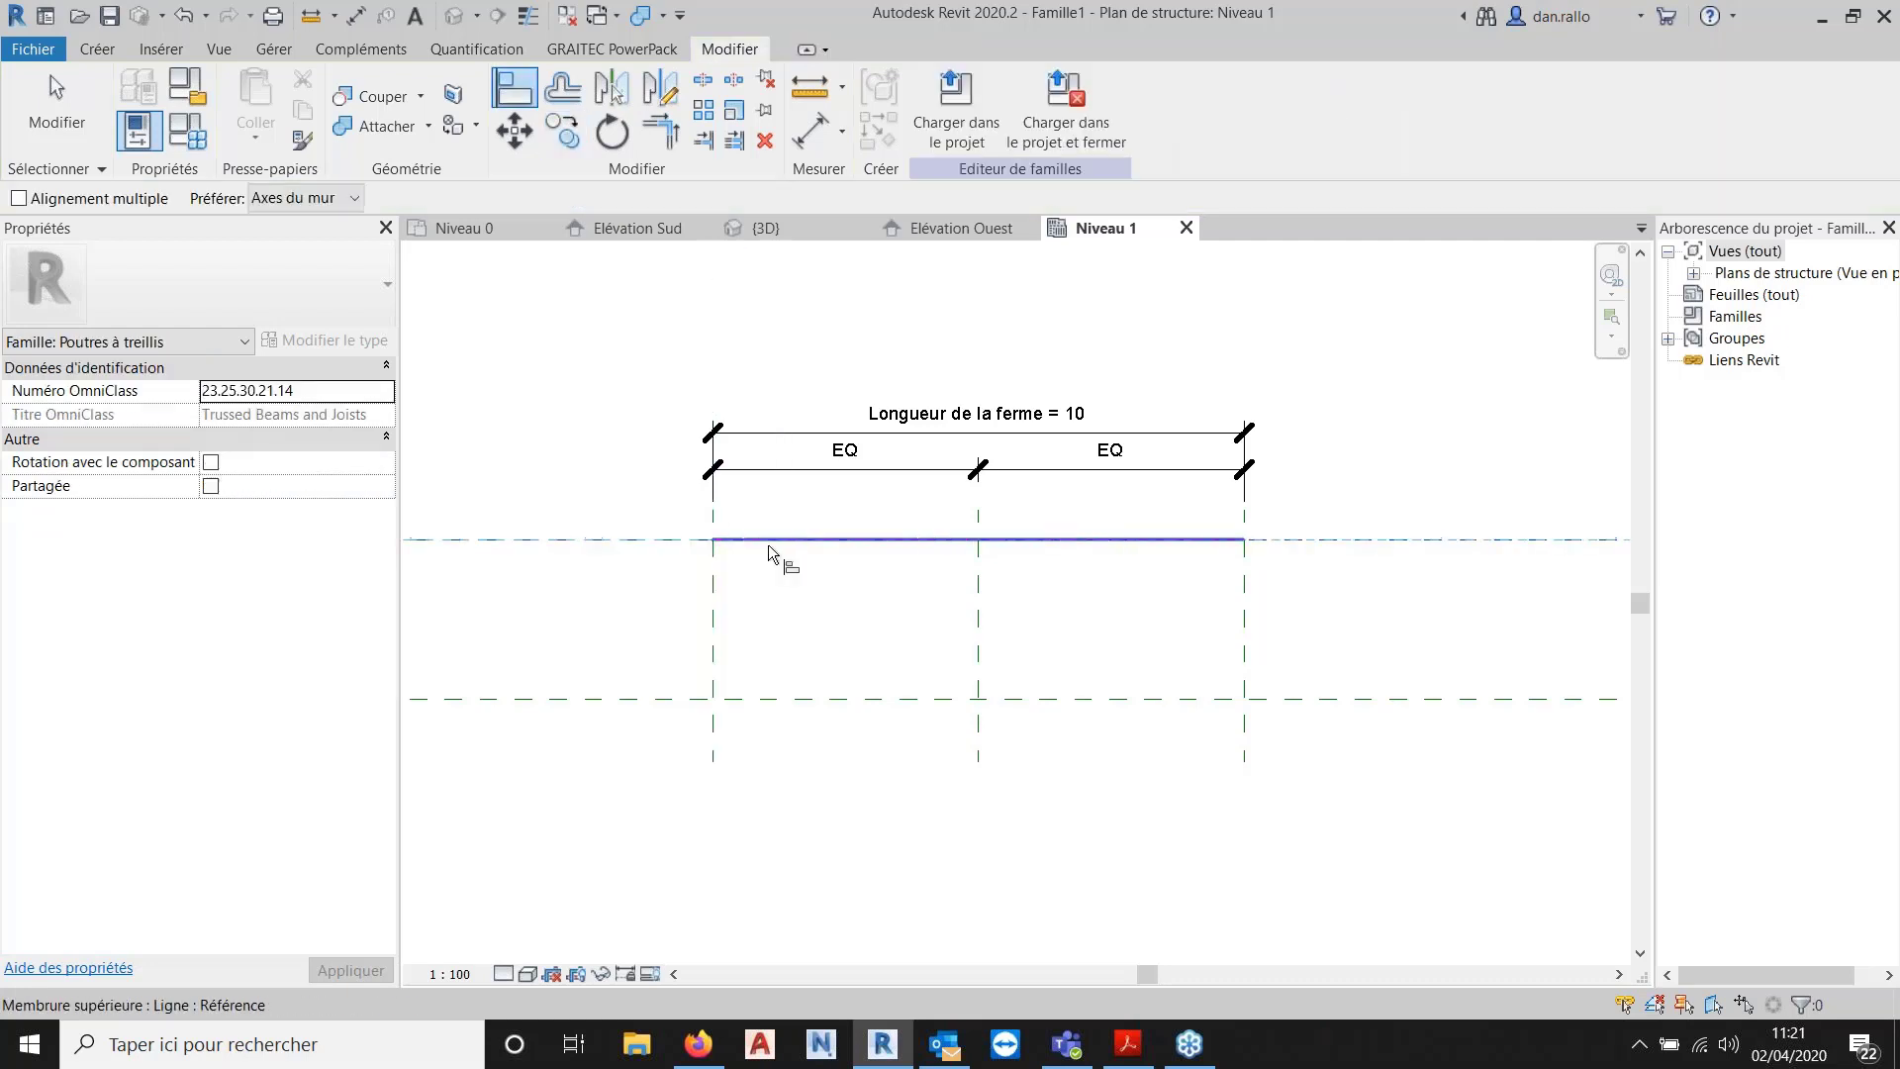
left_click(772, 542)
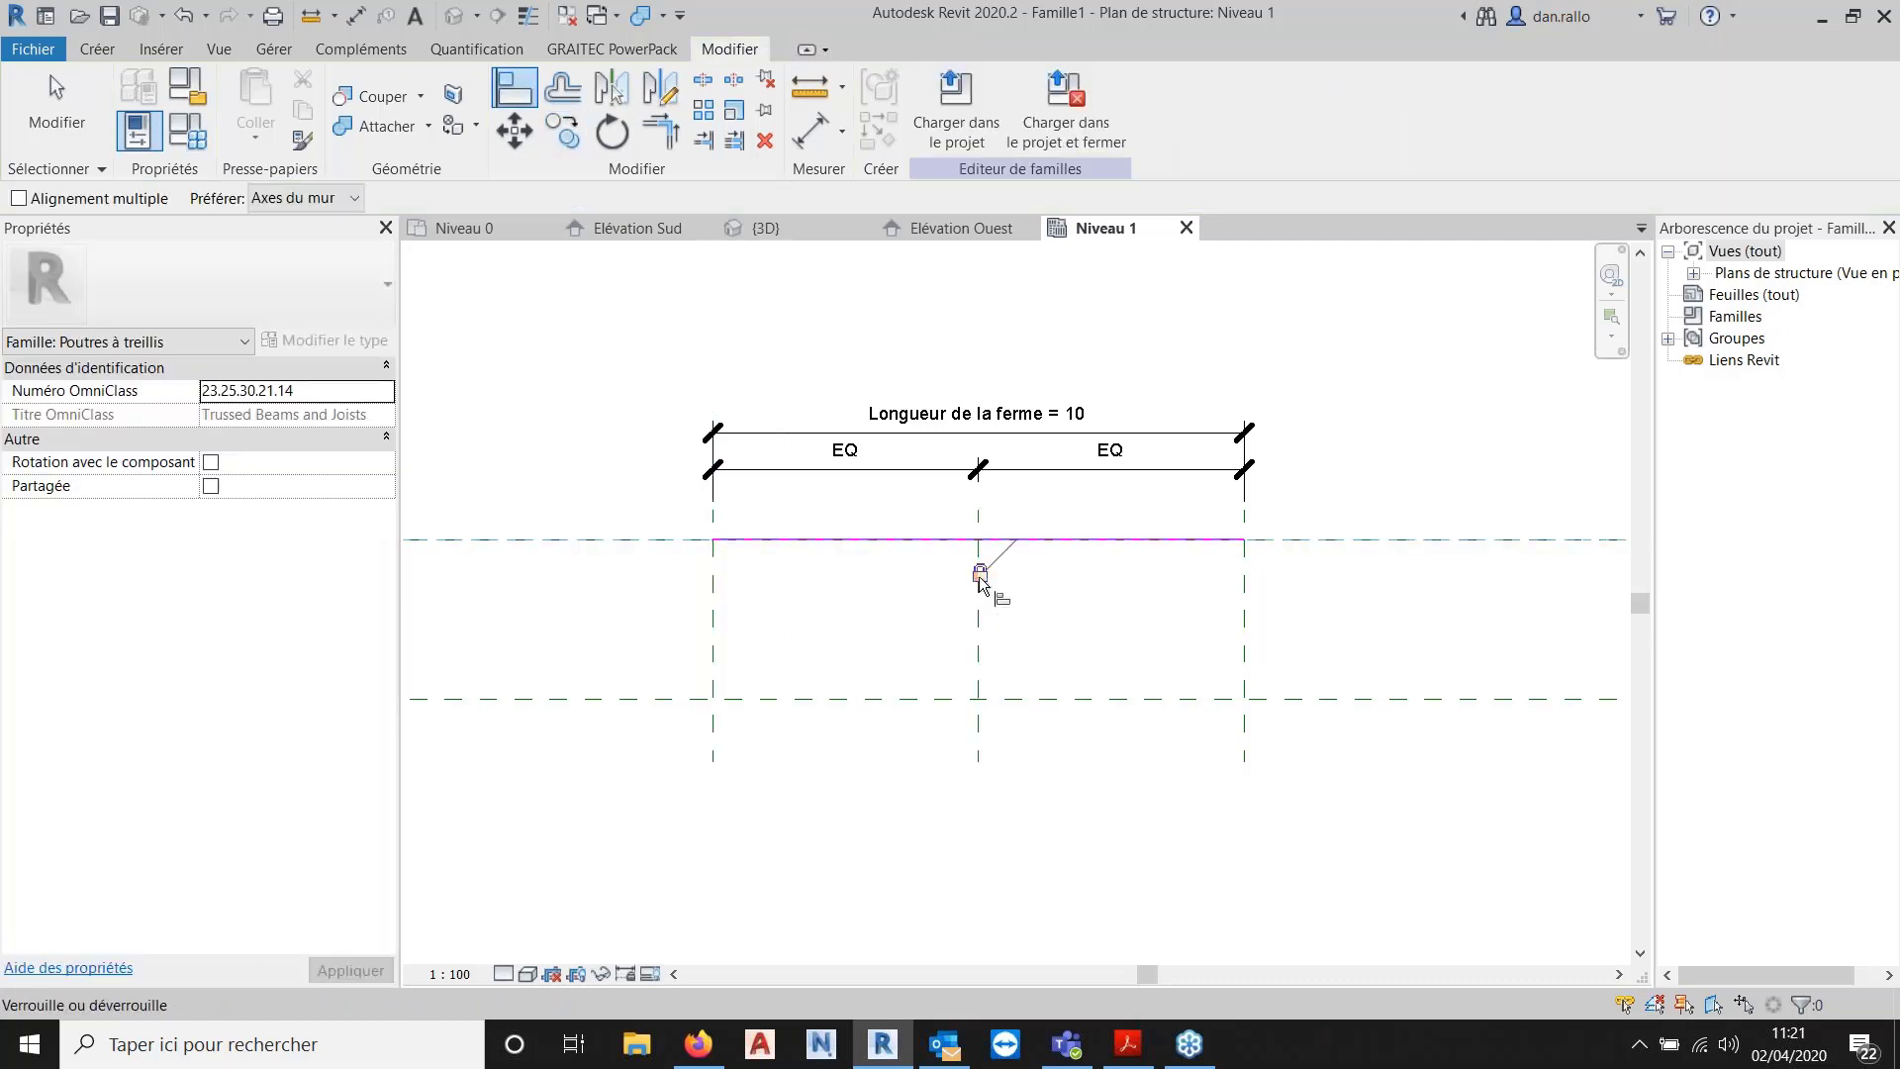
left_click(982, 579)
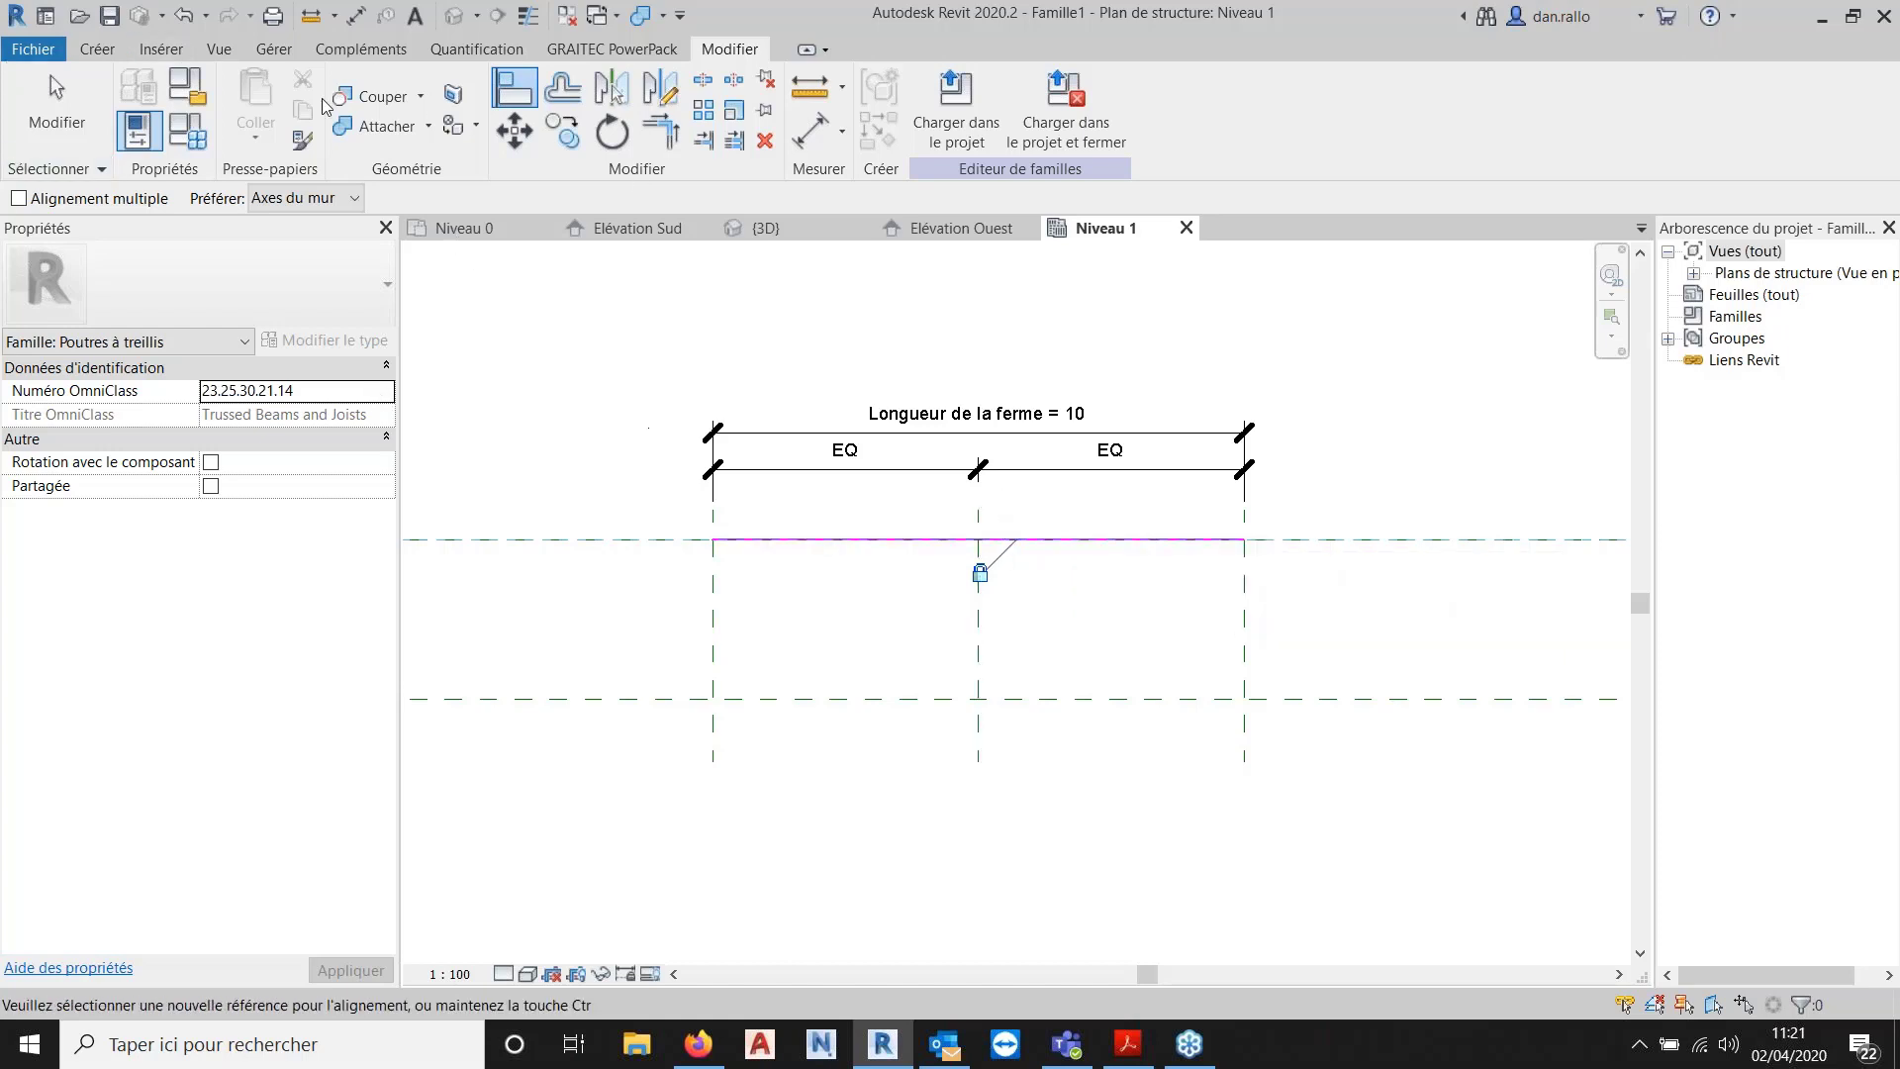
Draw the bottom chord (Membrure inférieure) along the lower reference plane between the two end reference planes.
left_click(97, 49)
left_click(382, 109)
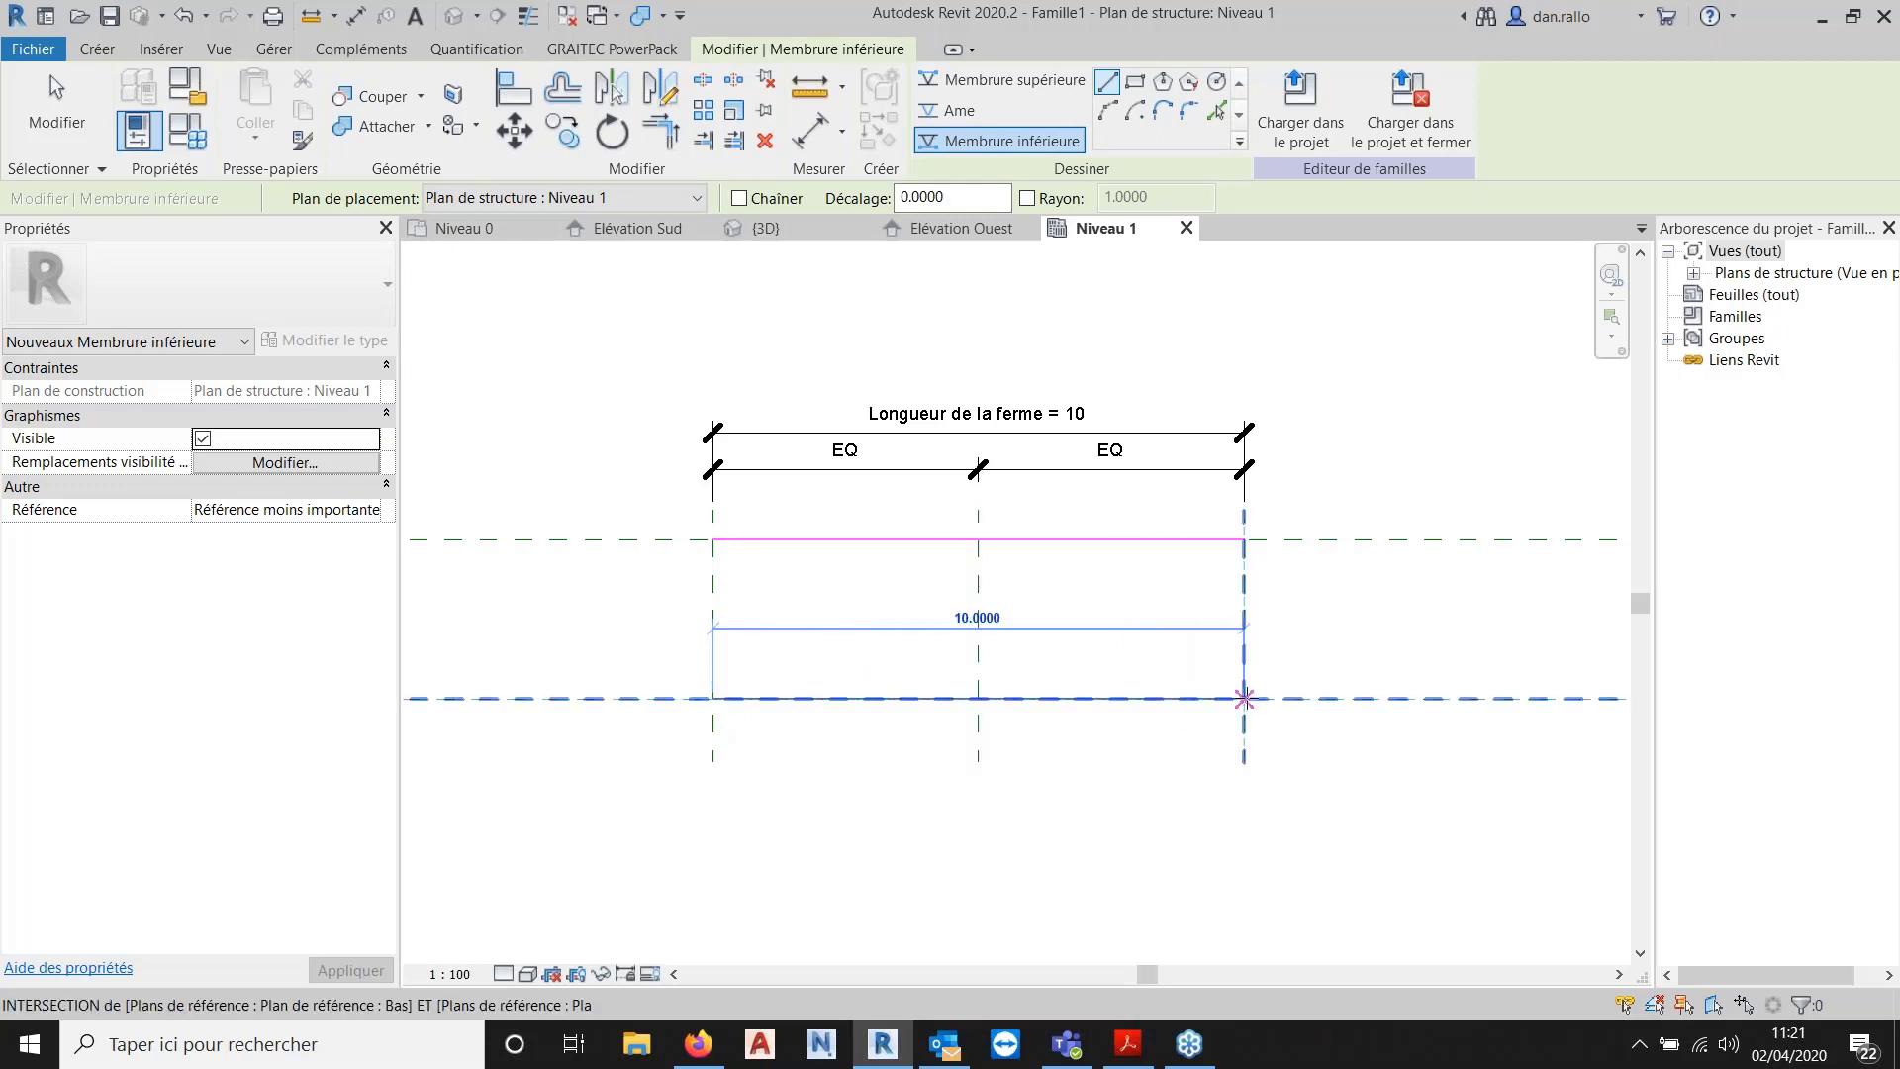
left_click(1244, 699)
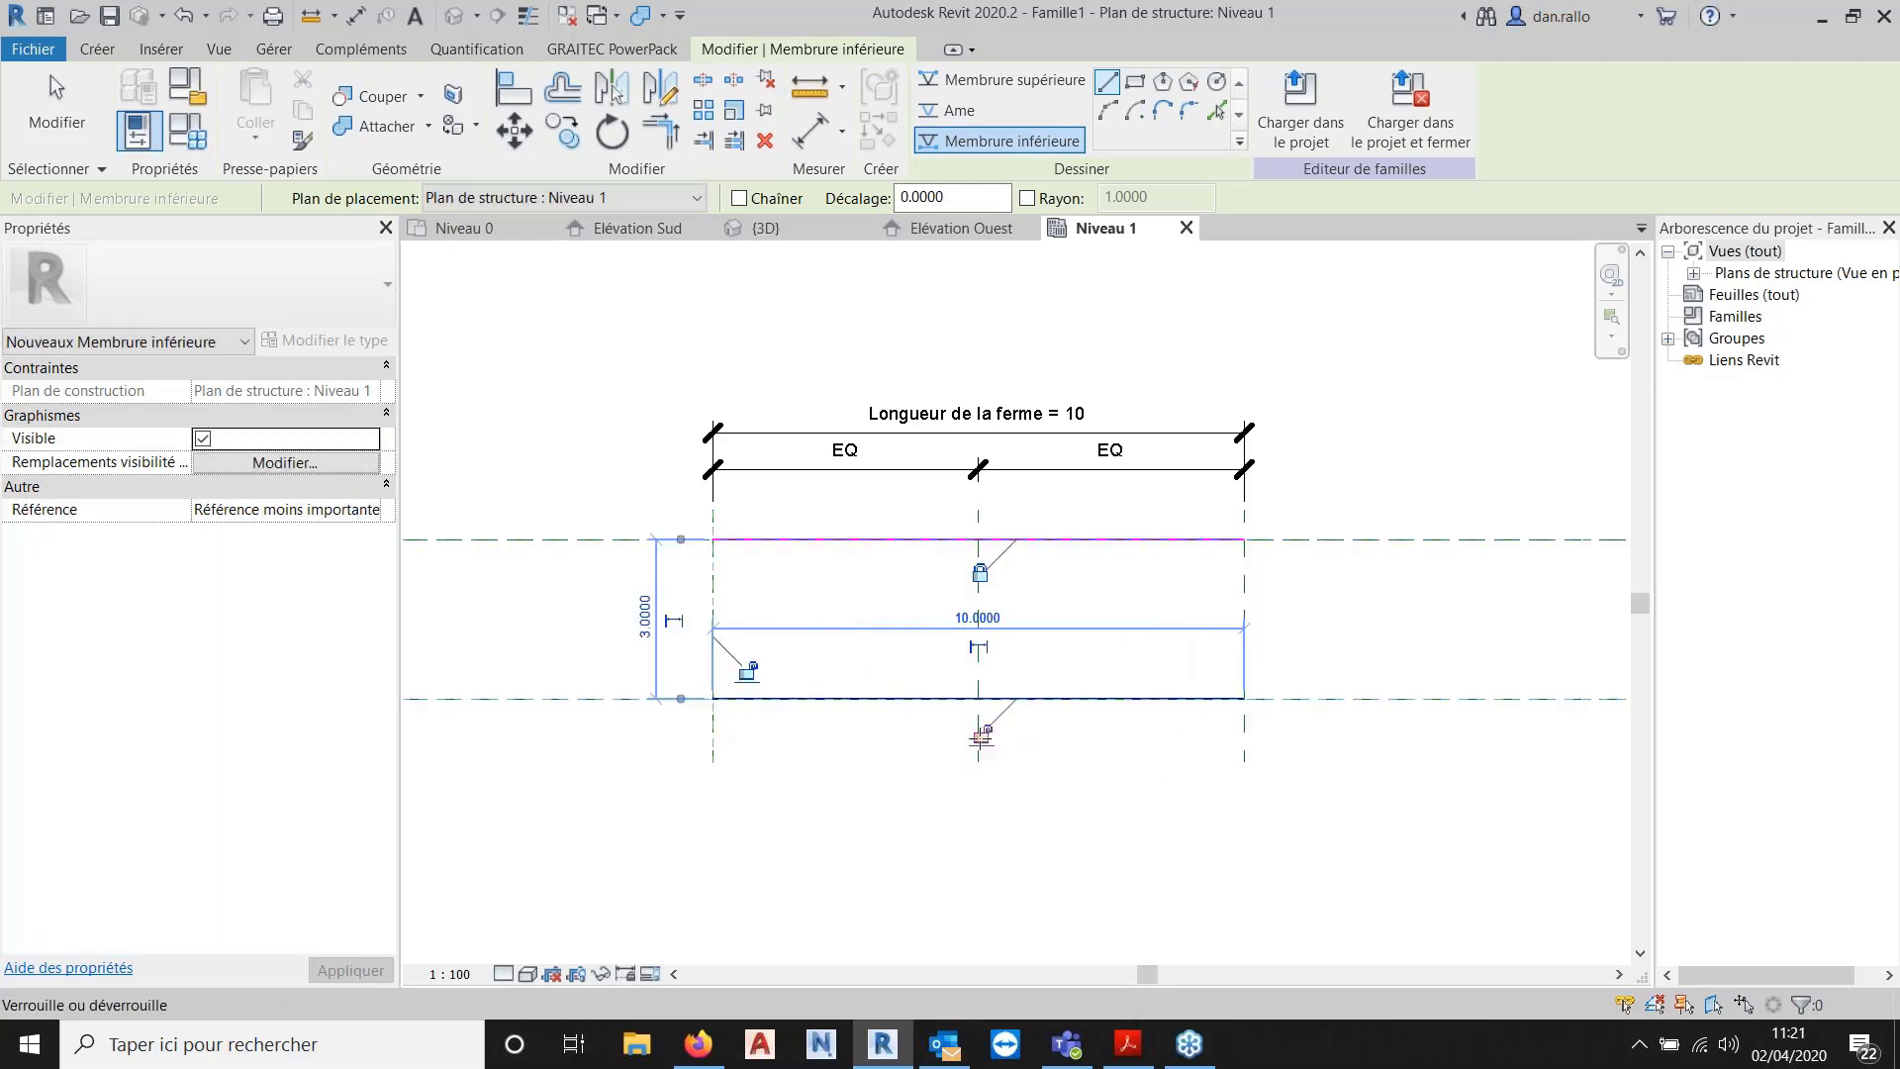
left_click(56, 119)
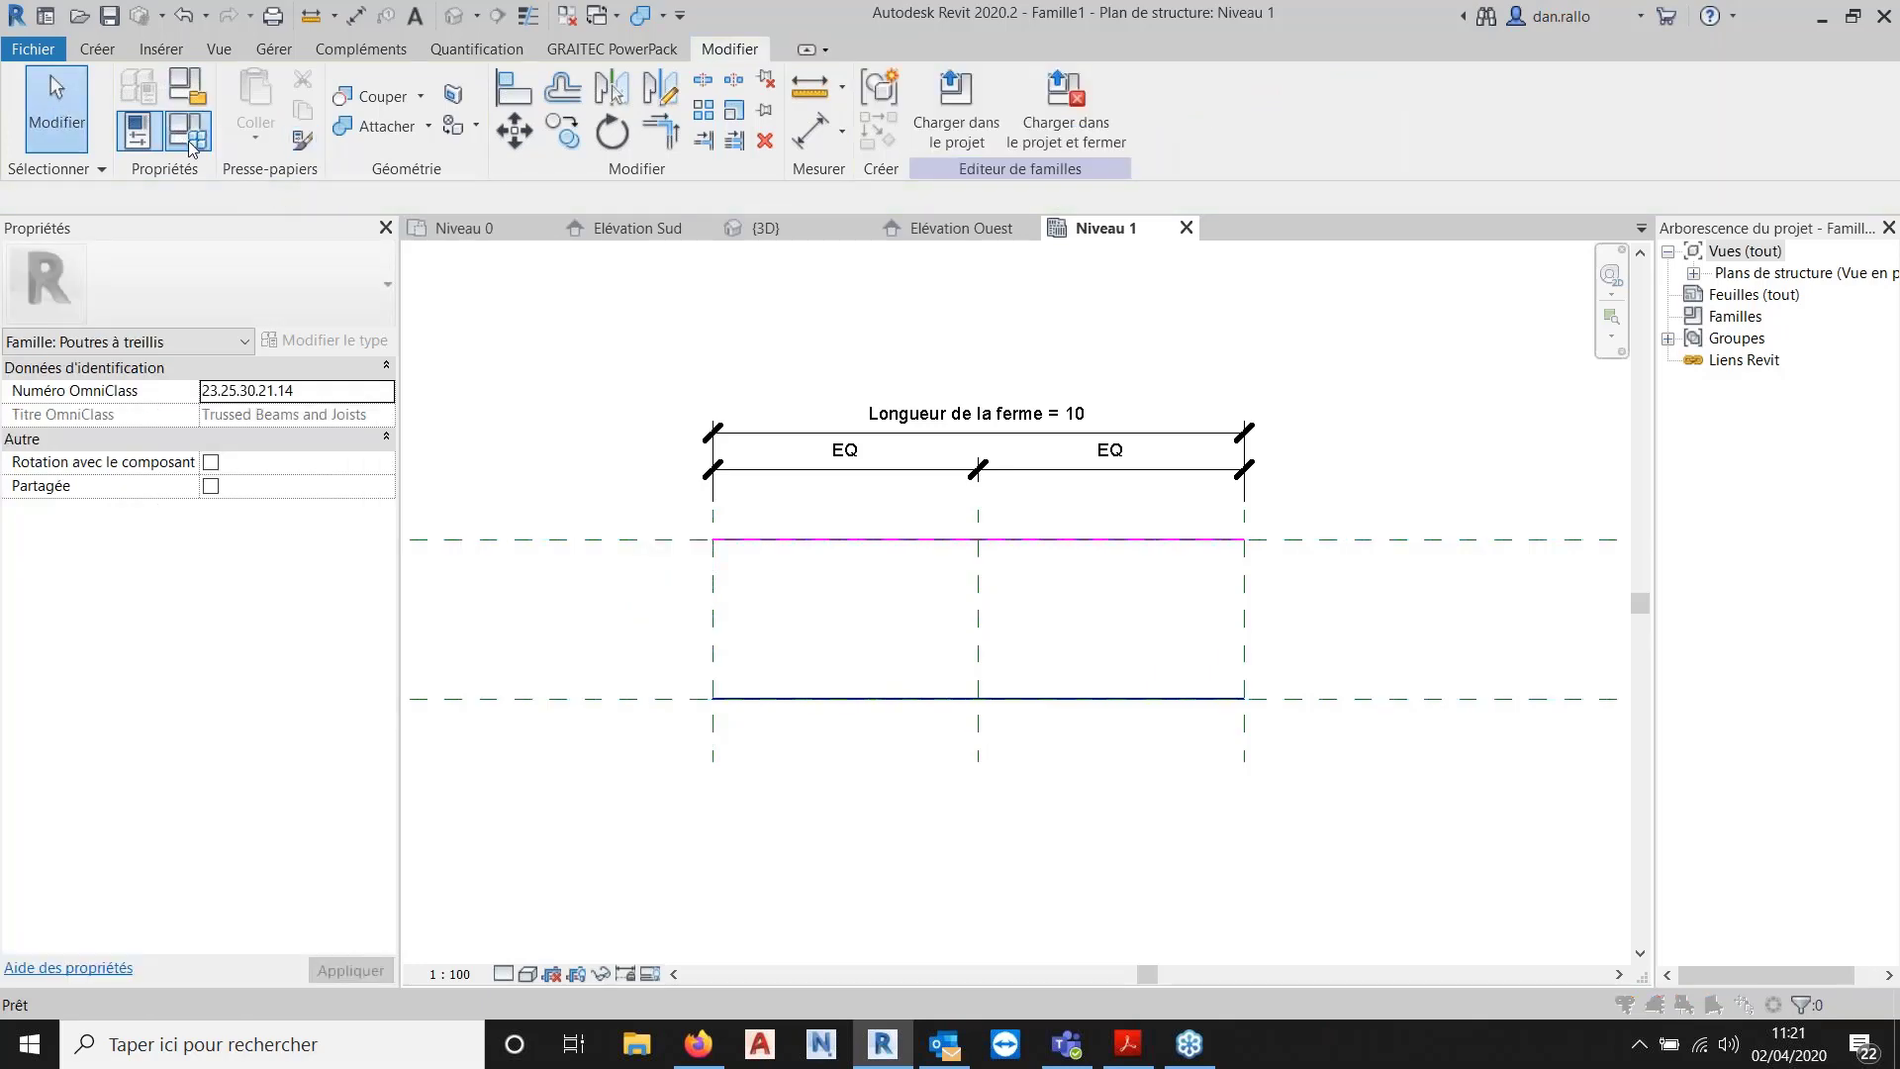
Set the family's truss length parameter (Longueur de la ferme) to 15 m to test that the chords follow.
left_click(191, 147)
left_click(297, 723)
type("15")
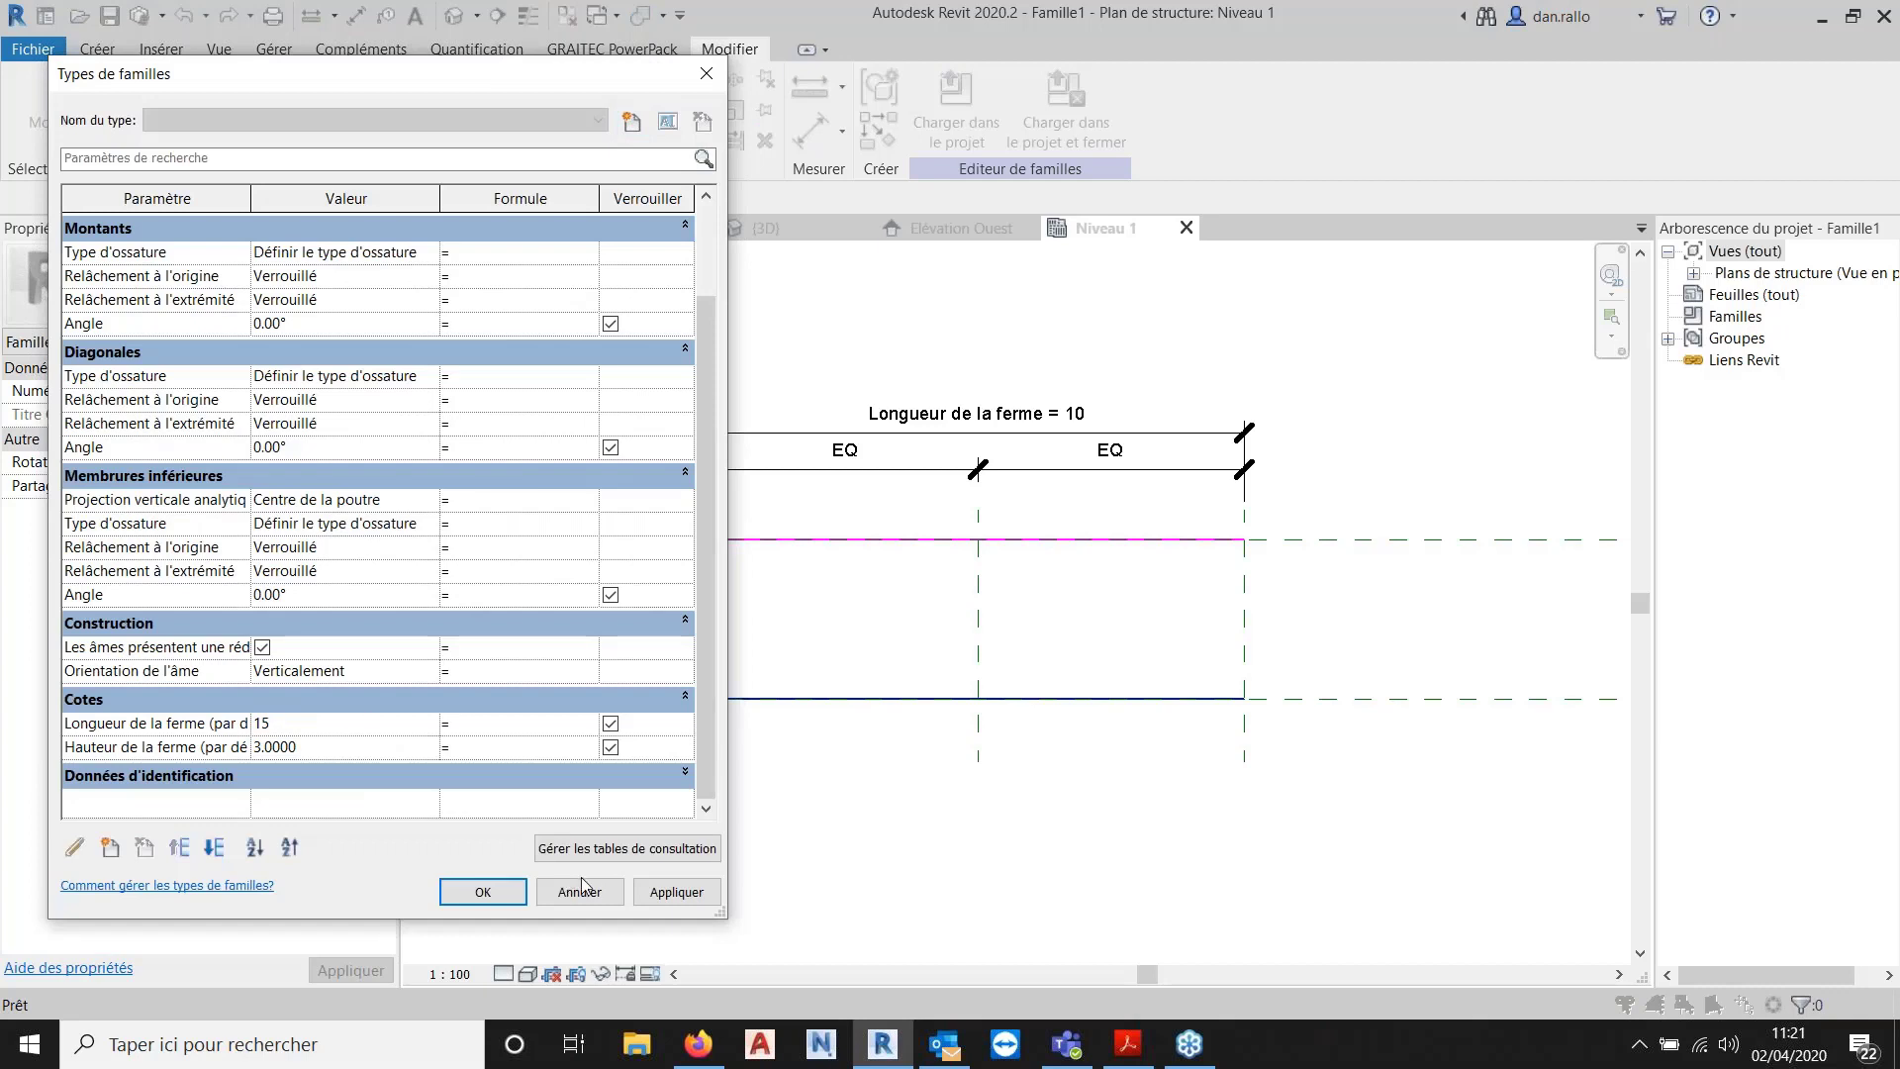
left_click(676, 892)
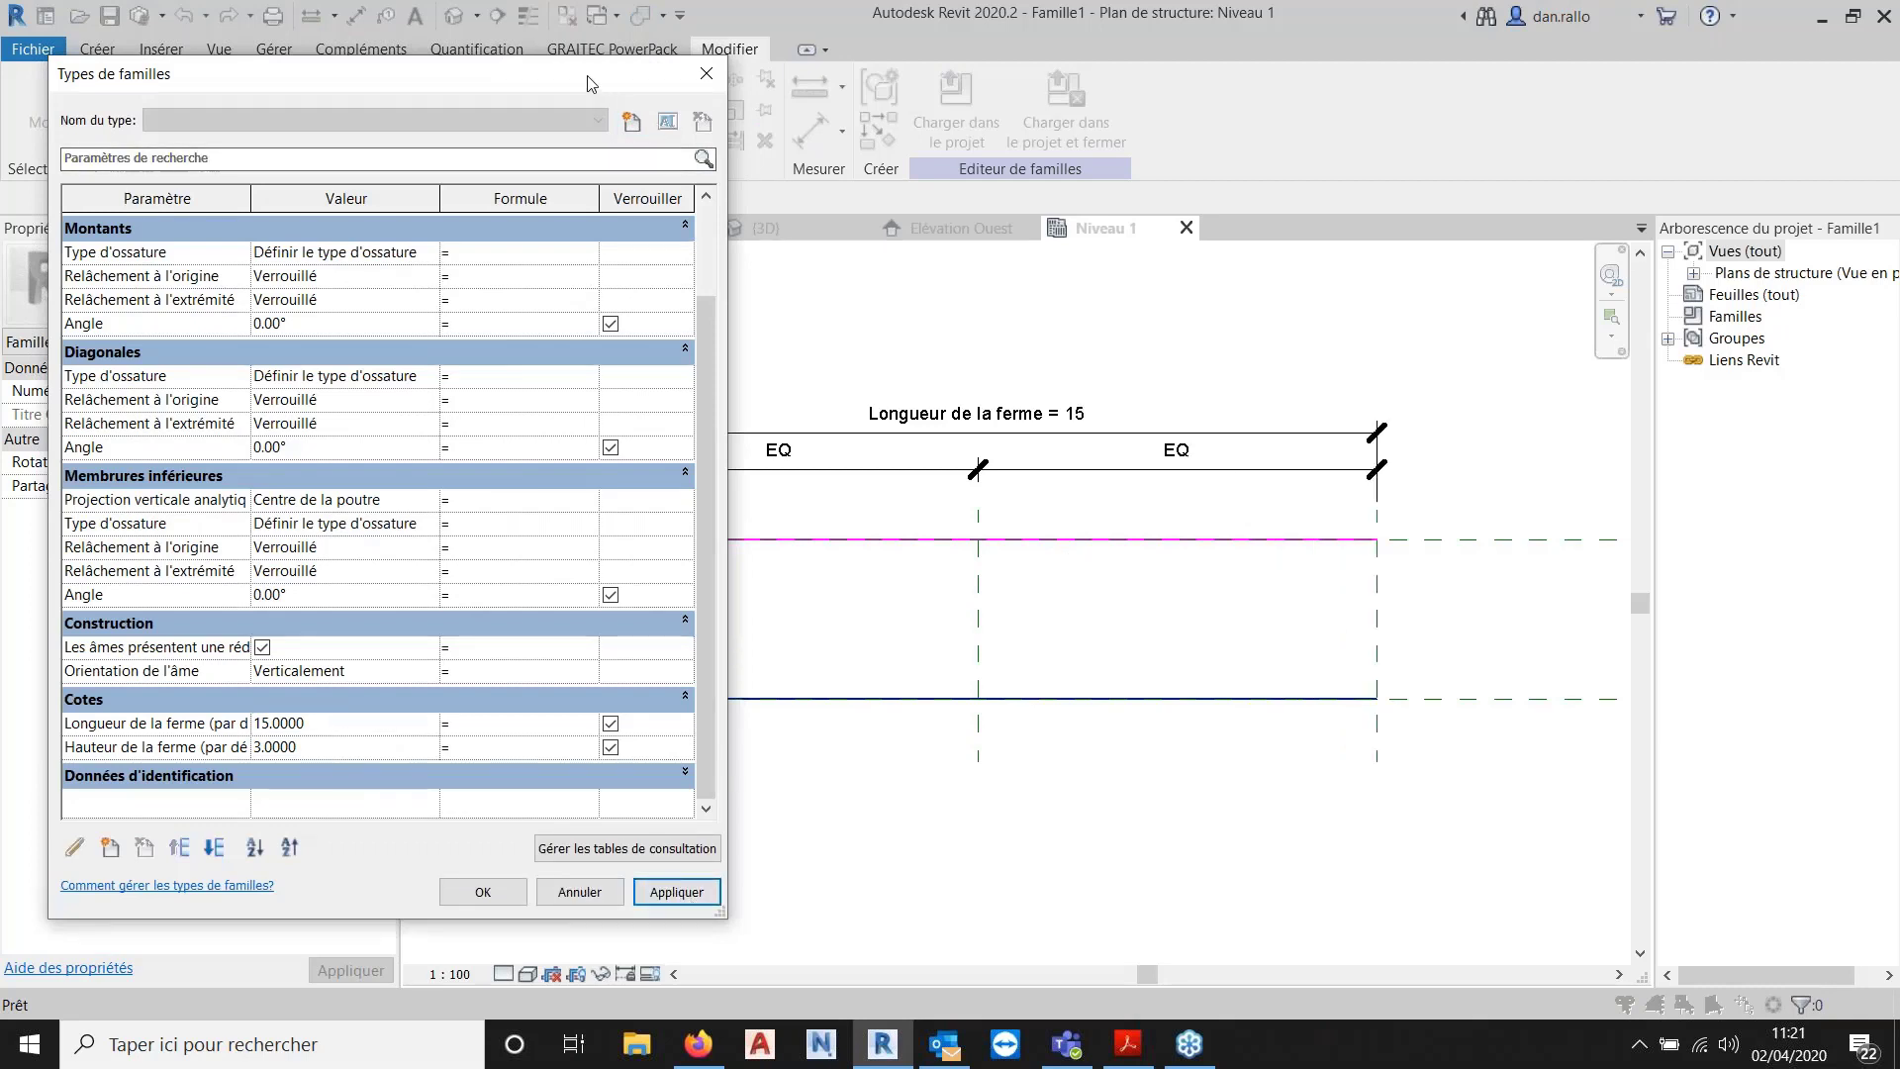
Set the truss length parameter (Longueur de la ferme) back to 10 m and accept the family types settings.
left_click_drag(647, 73, 755, 73)
left_click(396, 721)
type("10")
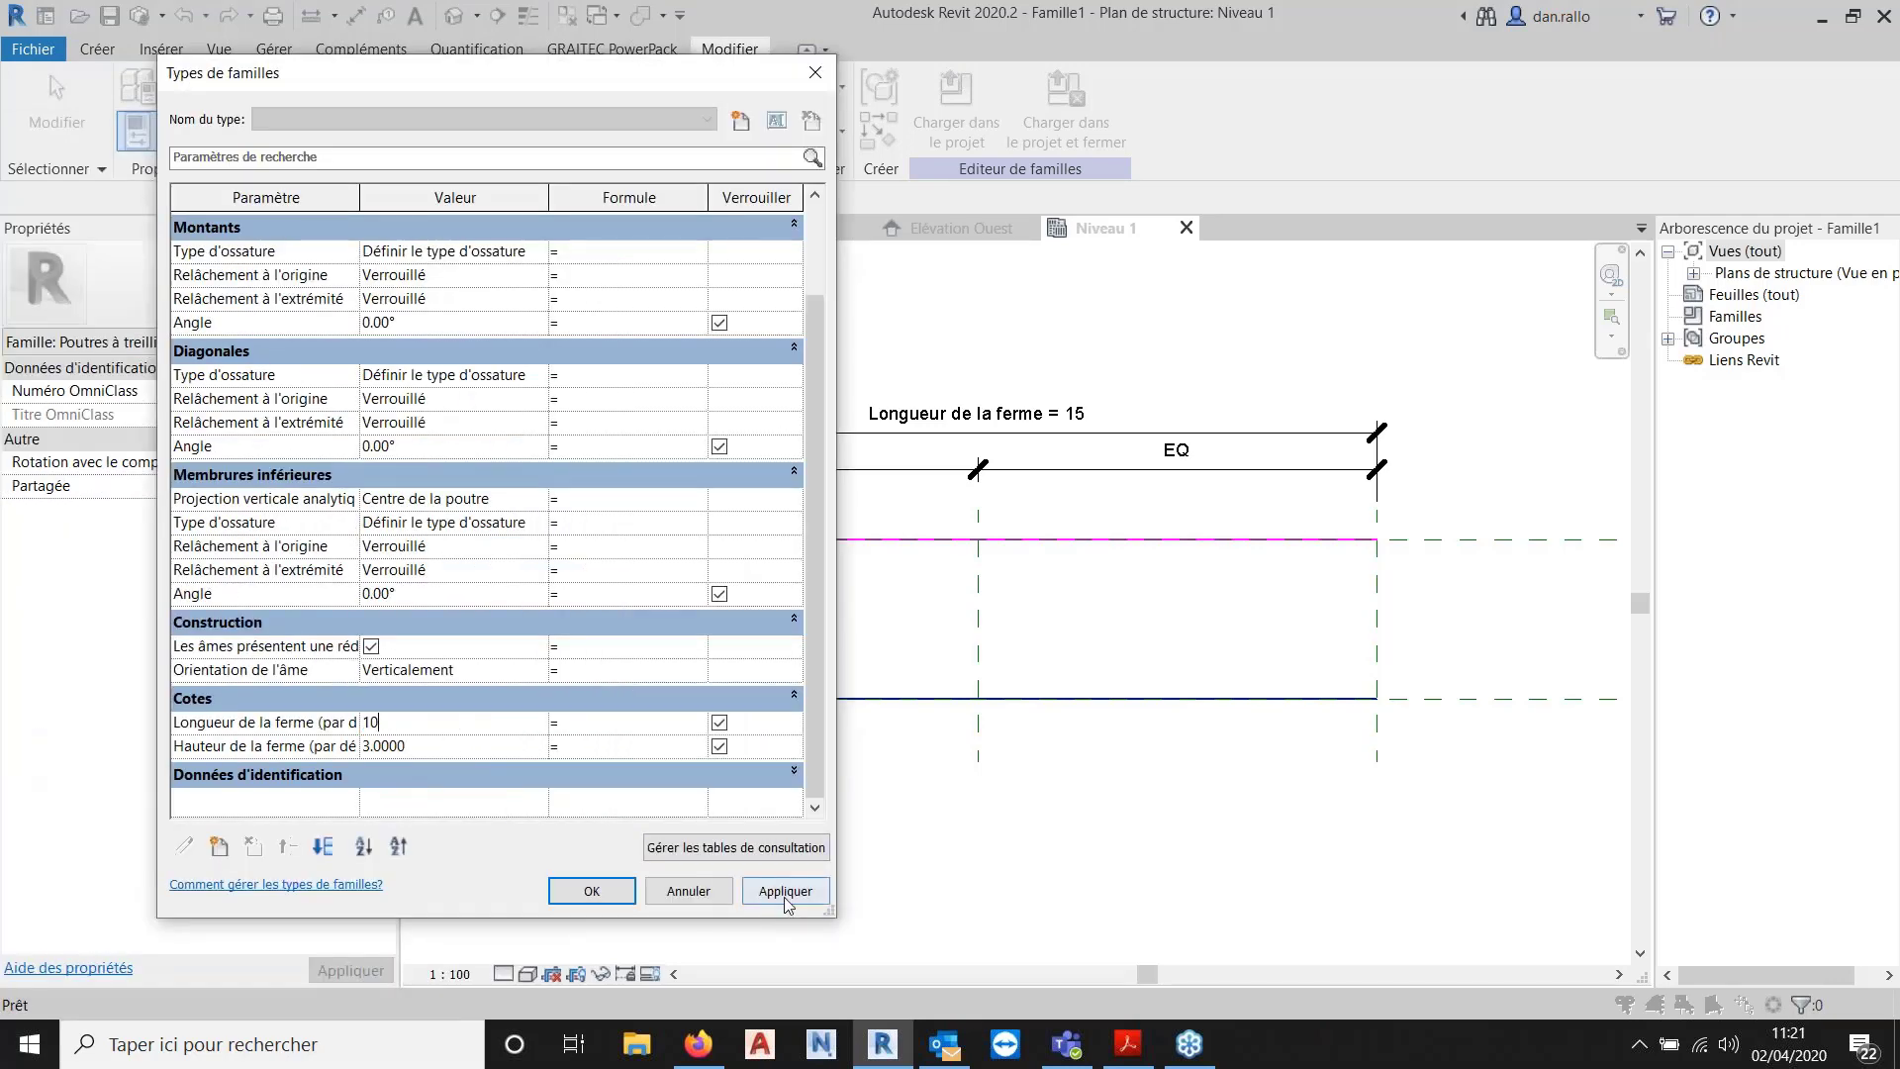
left_click(786, 893)
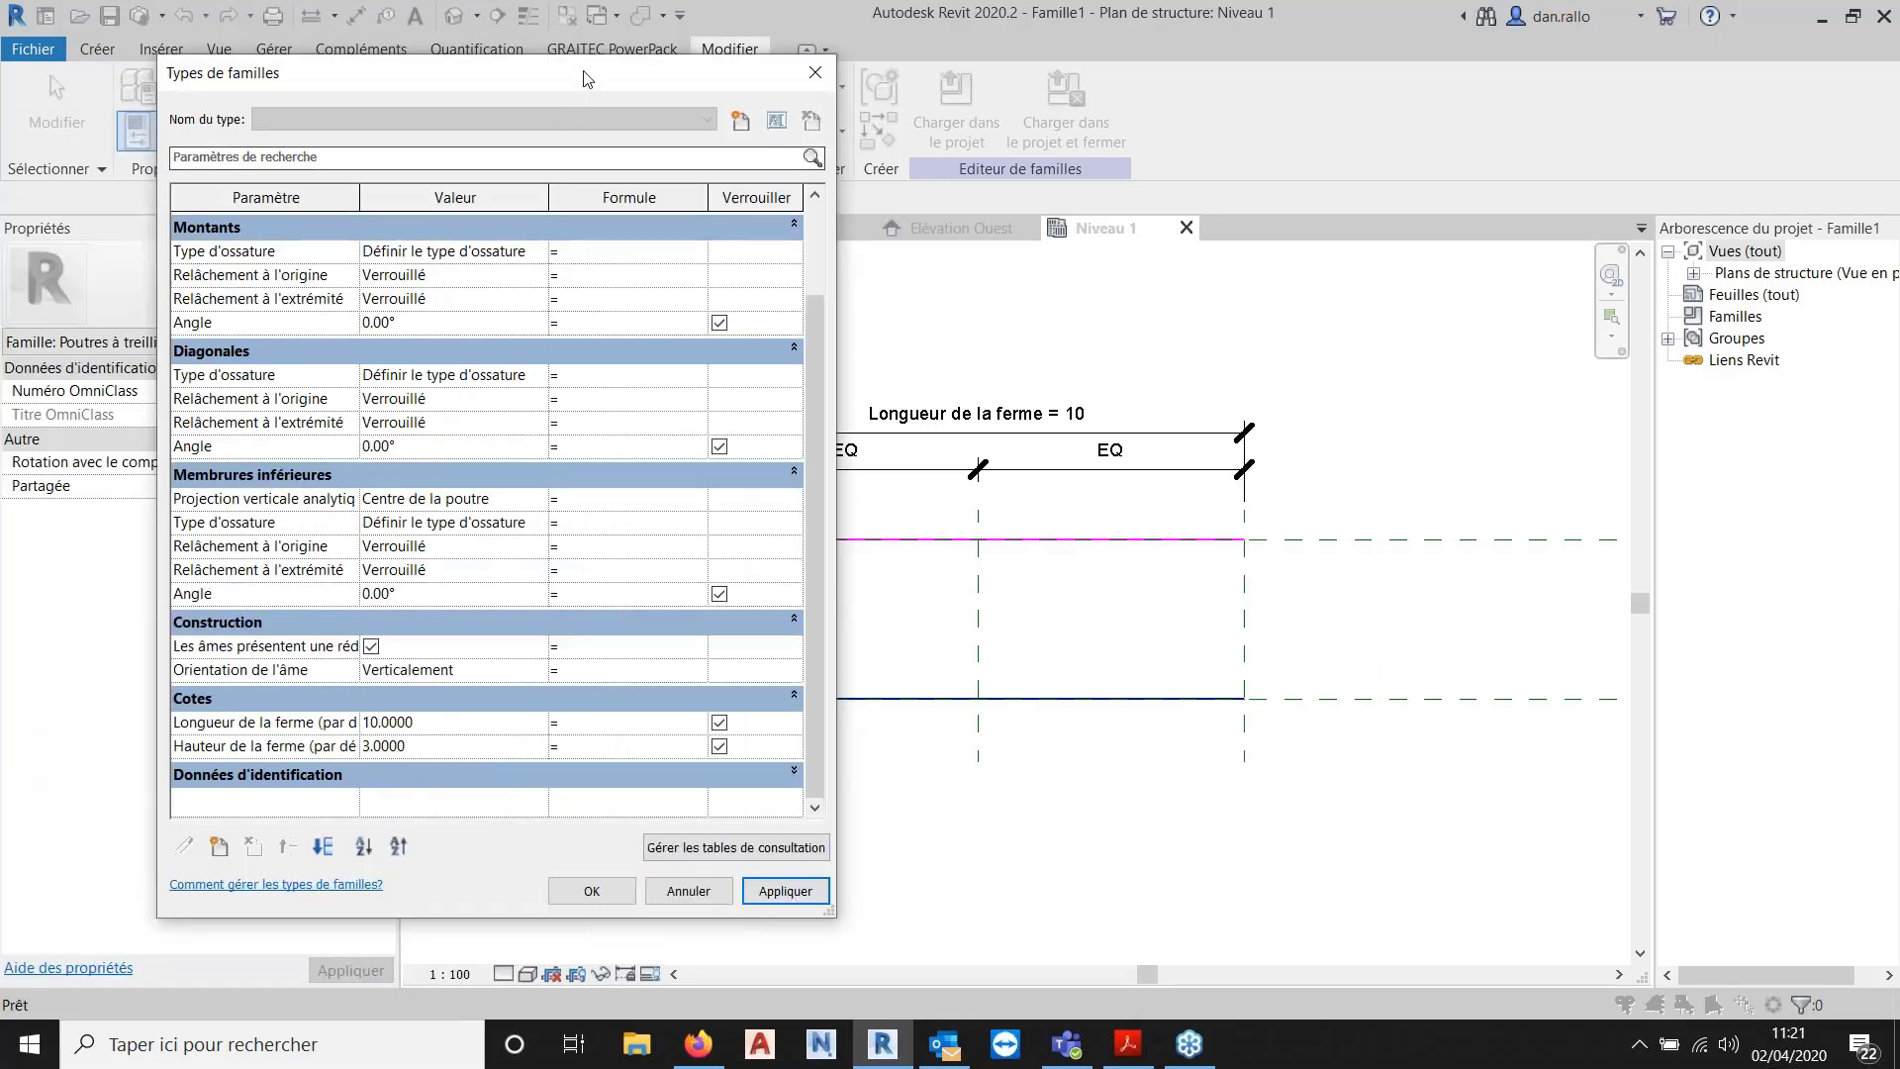
left_click_drag(584, 79, 534, 20)
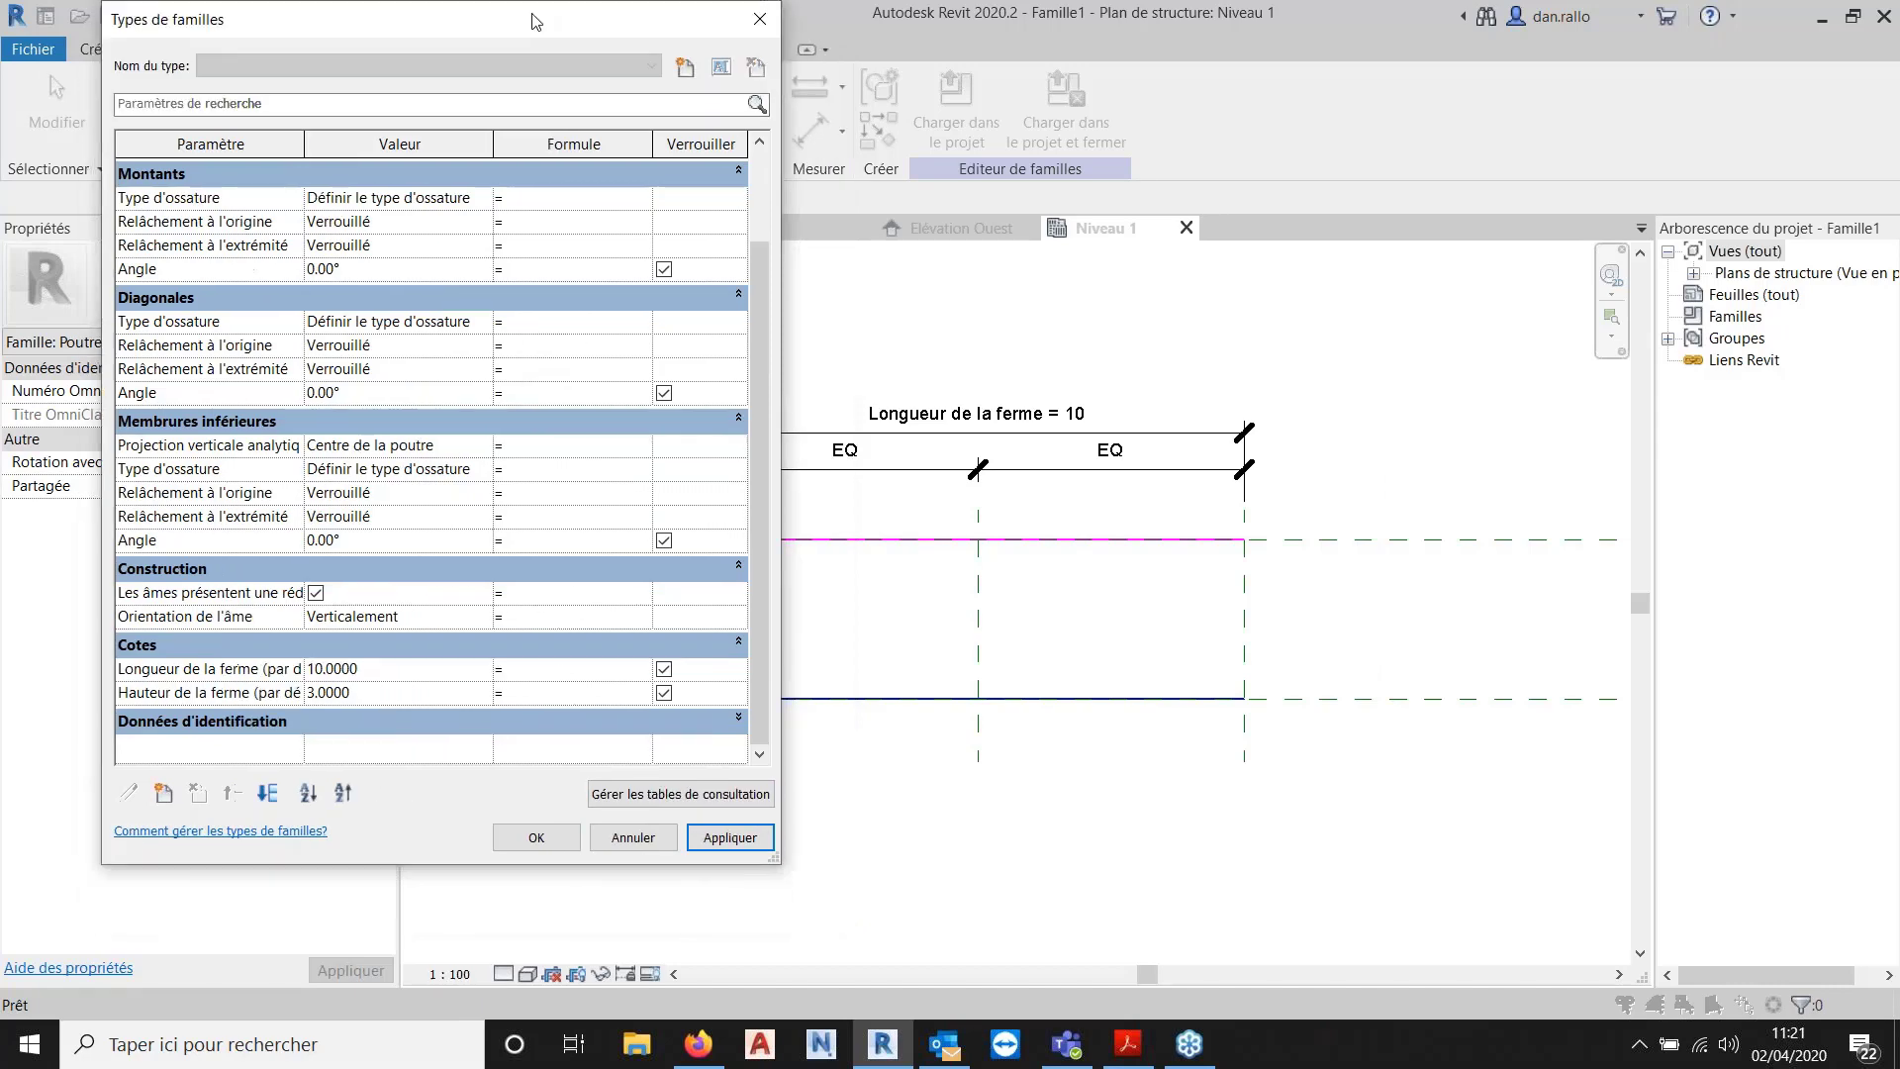
left_click(536, 837)
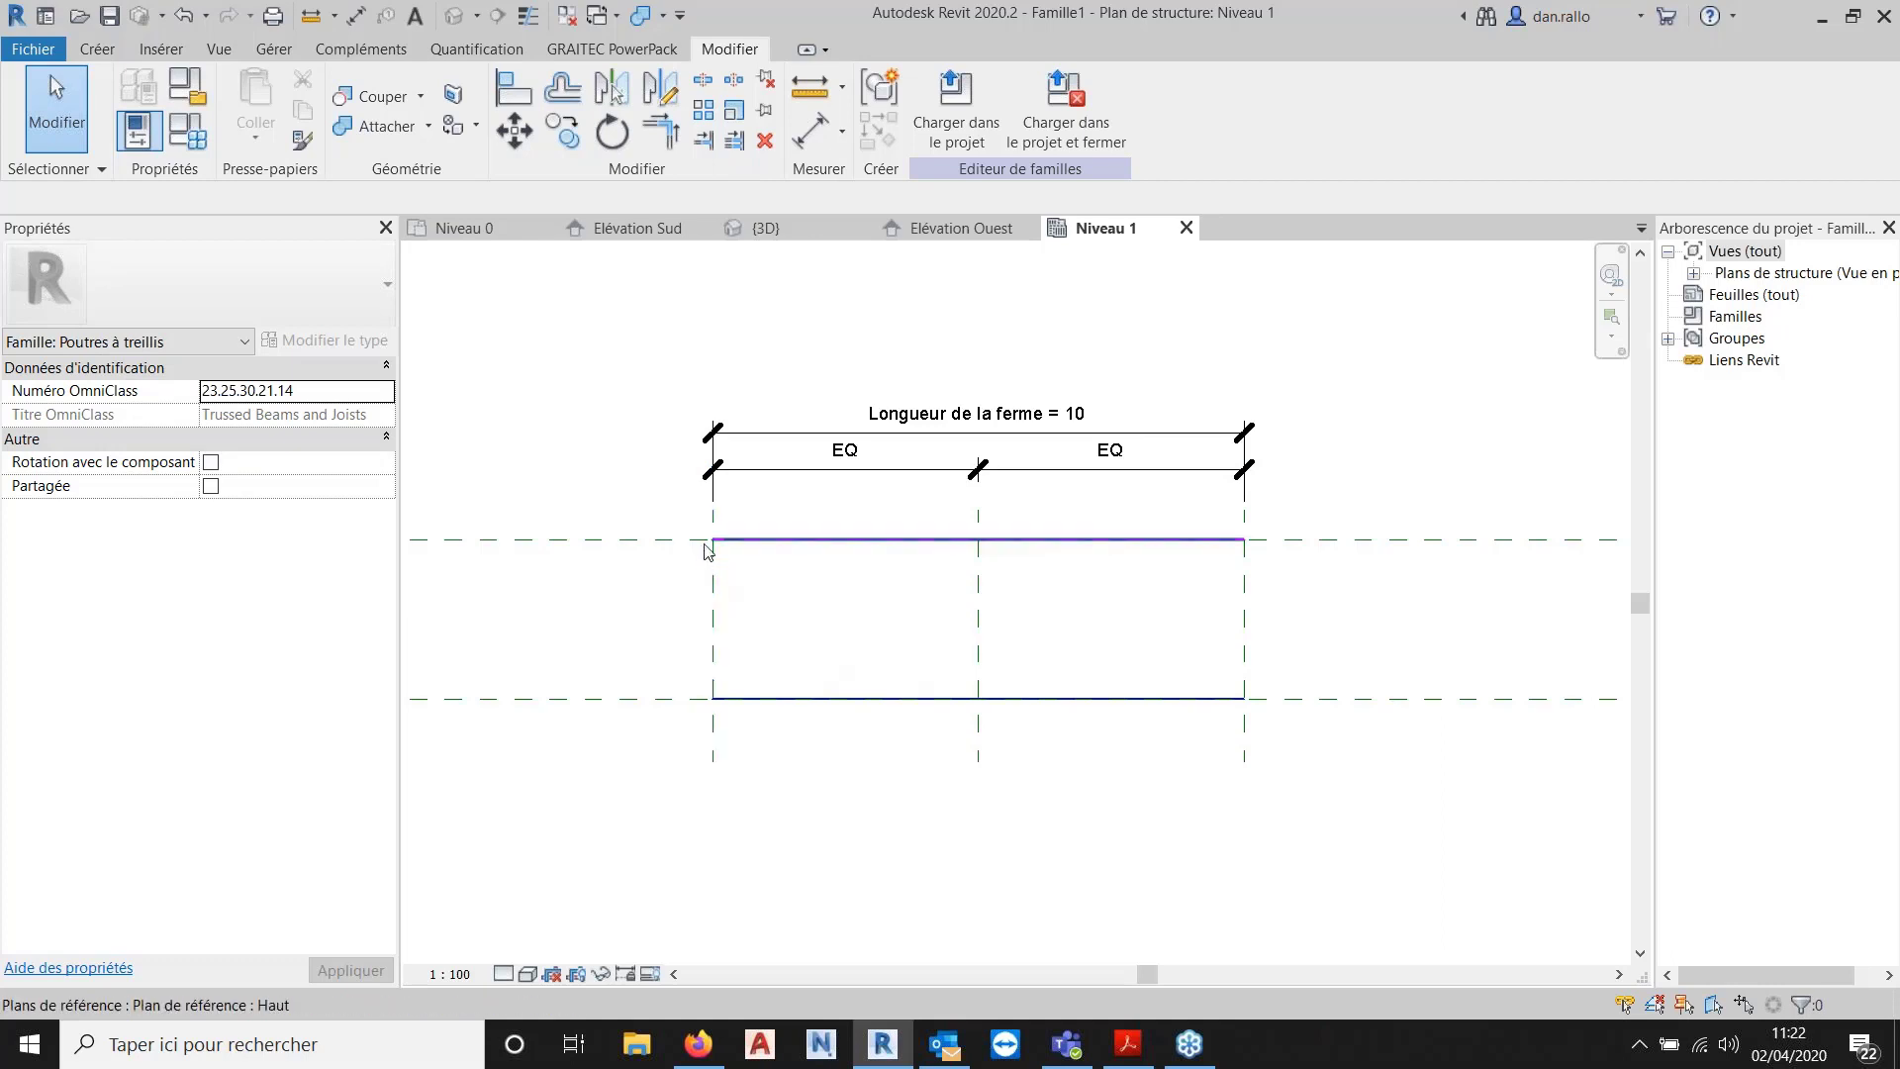
Add four vertical reference planes across the left half of the truss, each offset 1 m from the previous one, starting from the left end plane.
left_click(97, 50)
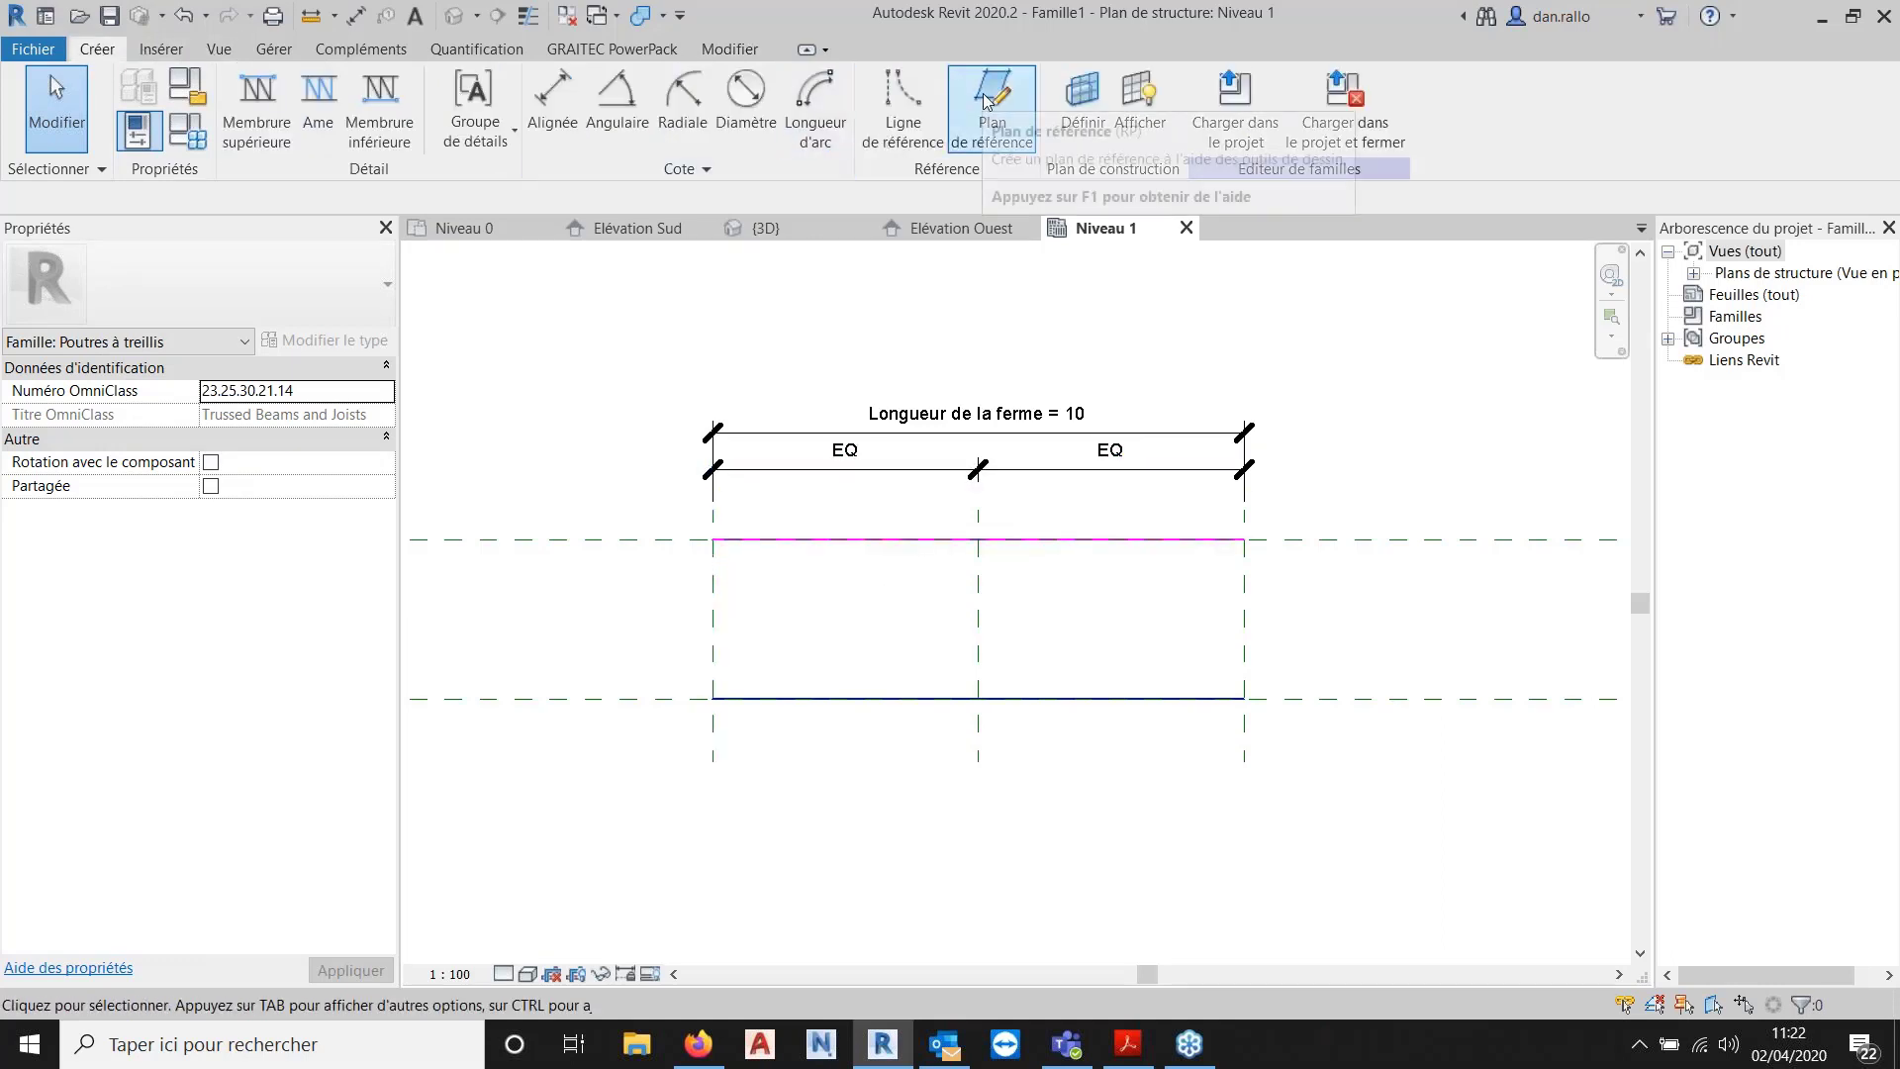
left_click(985, 99)
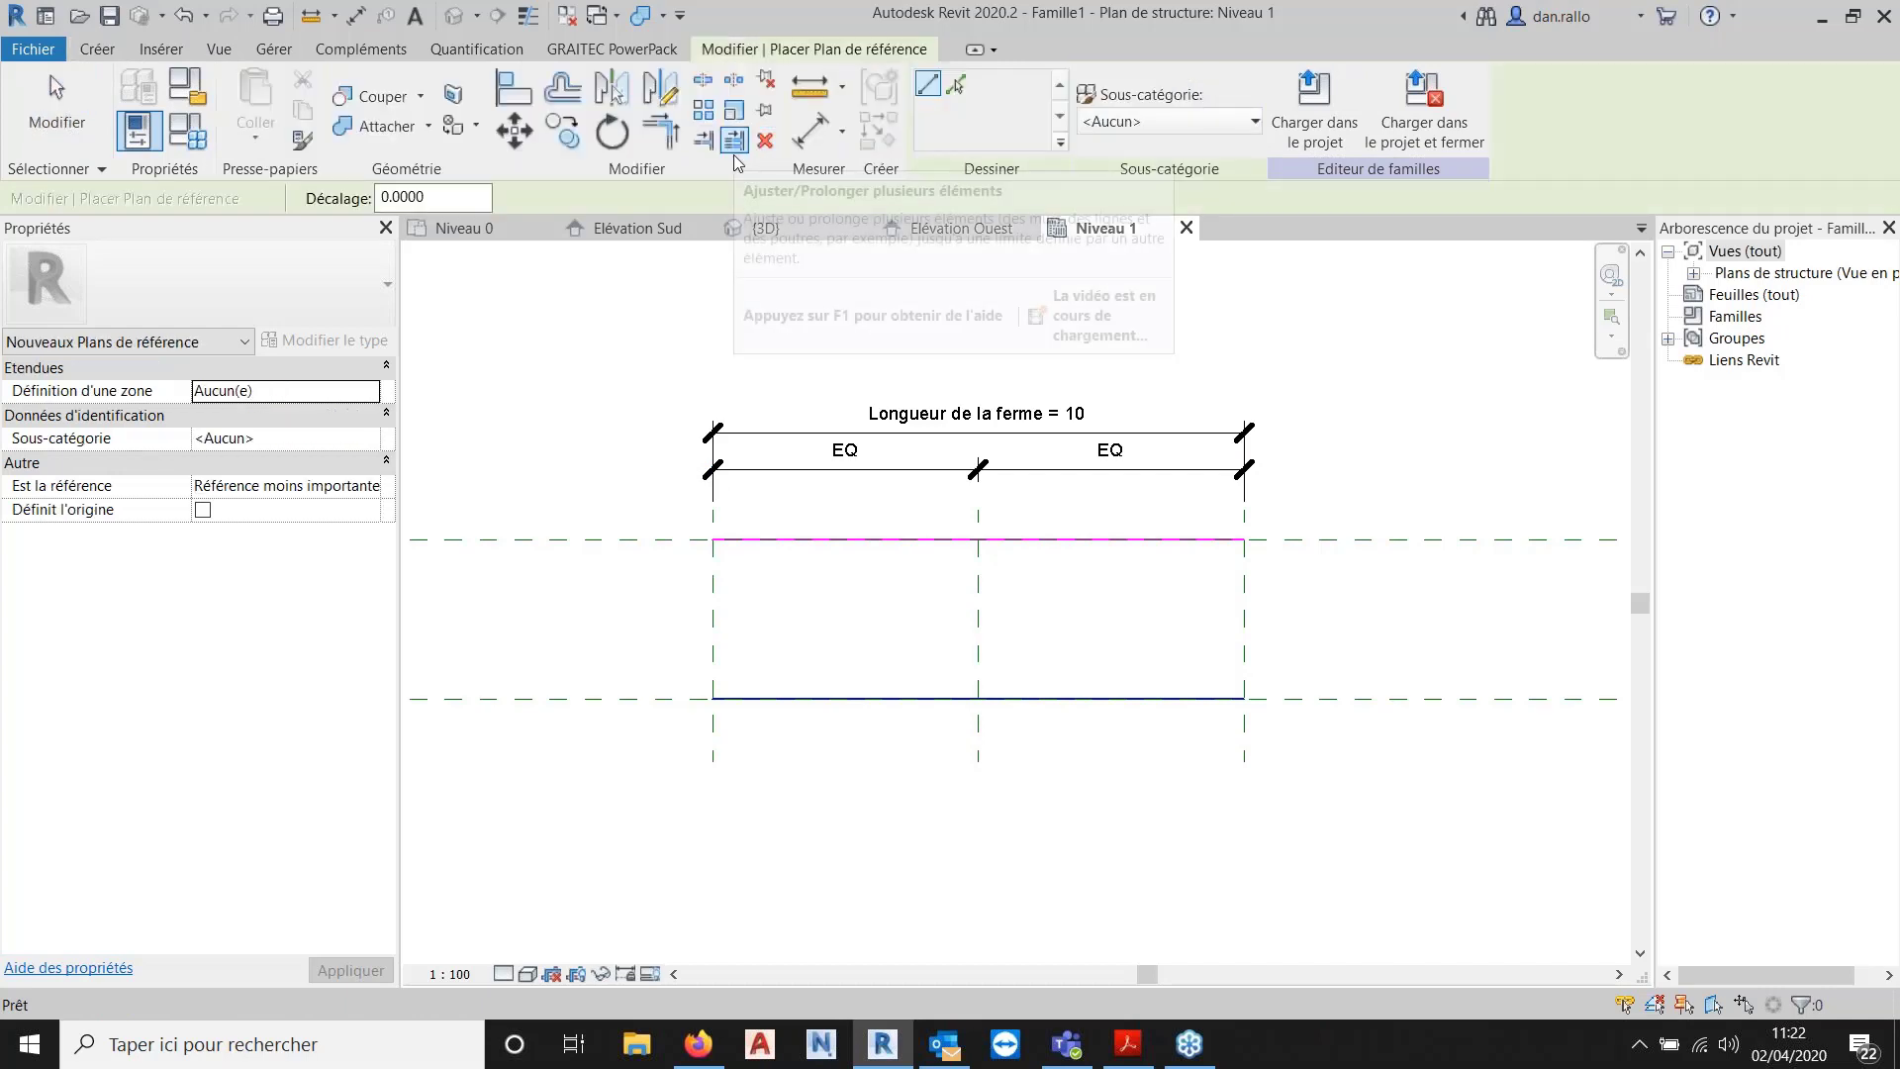
left_click(956, 85)
left_click_drag(441, 199, 353, 199)
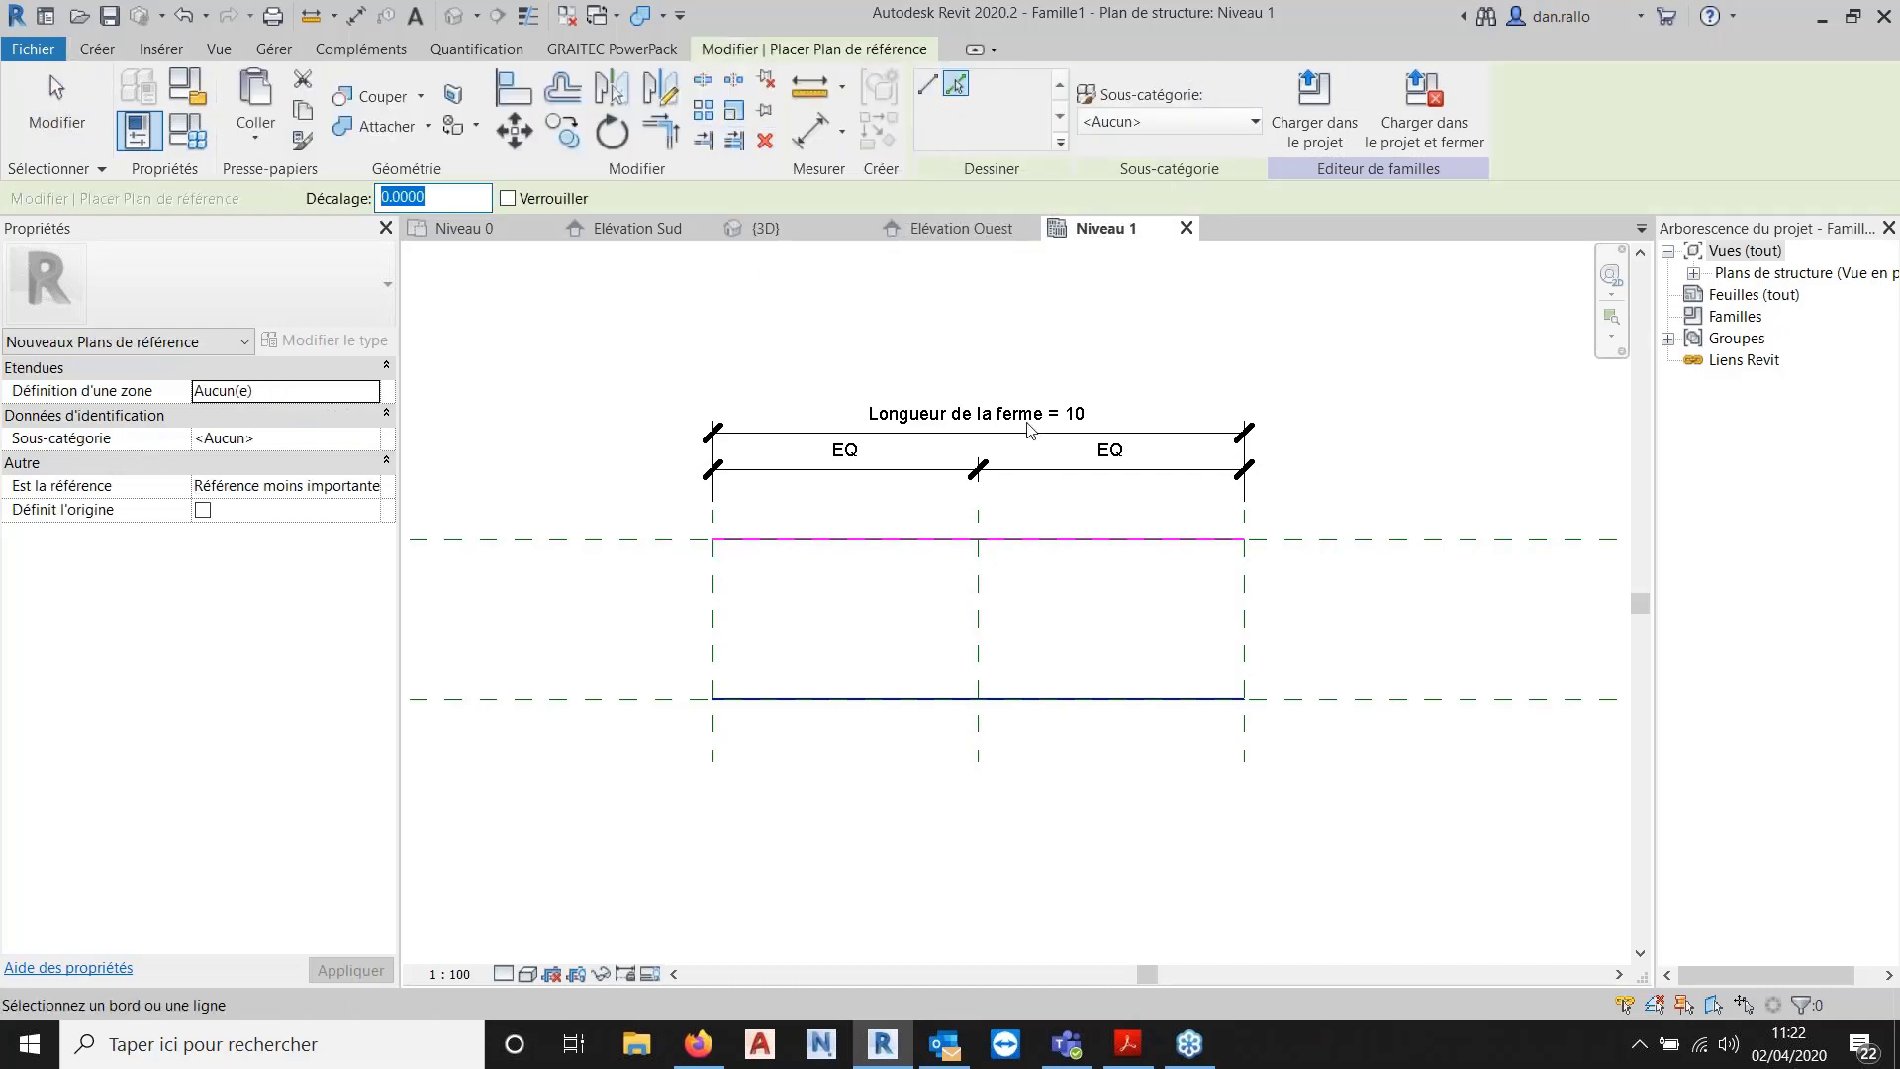
type("1")
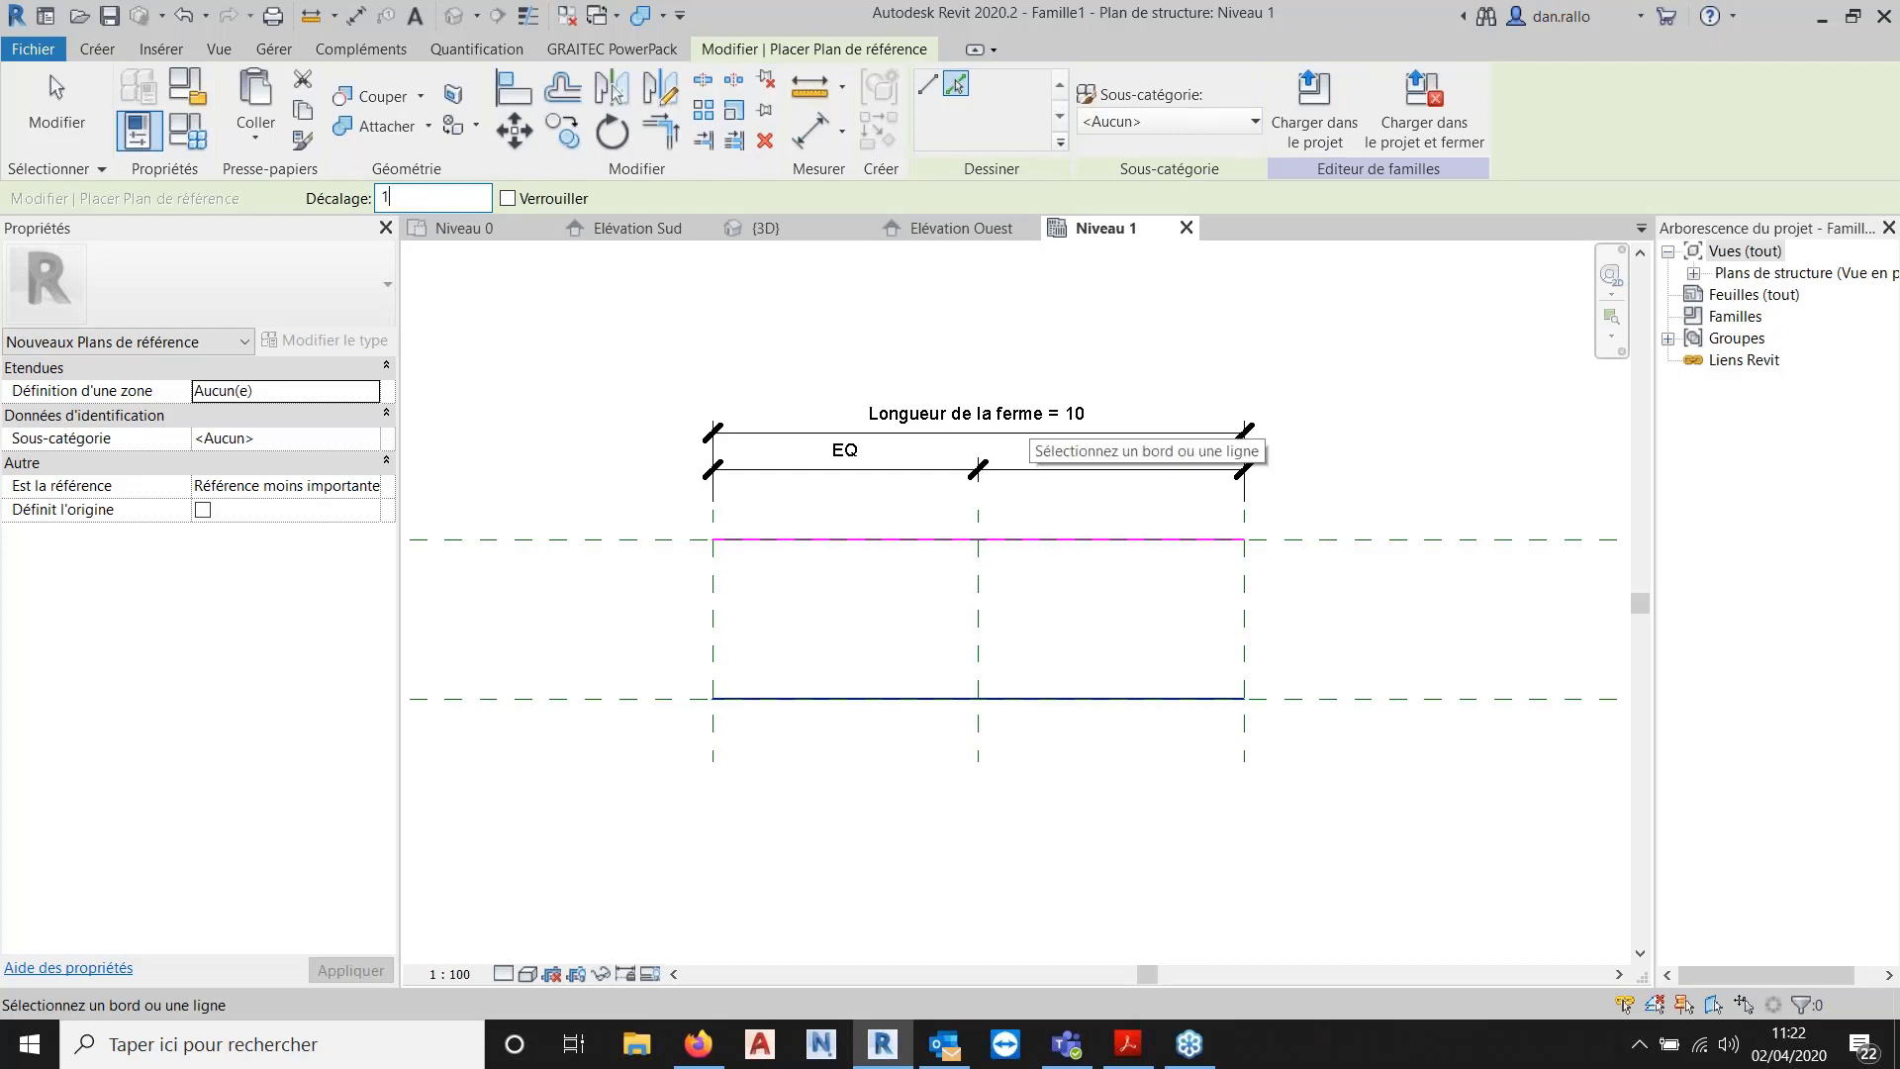
left_click(715, 629)
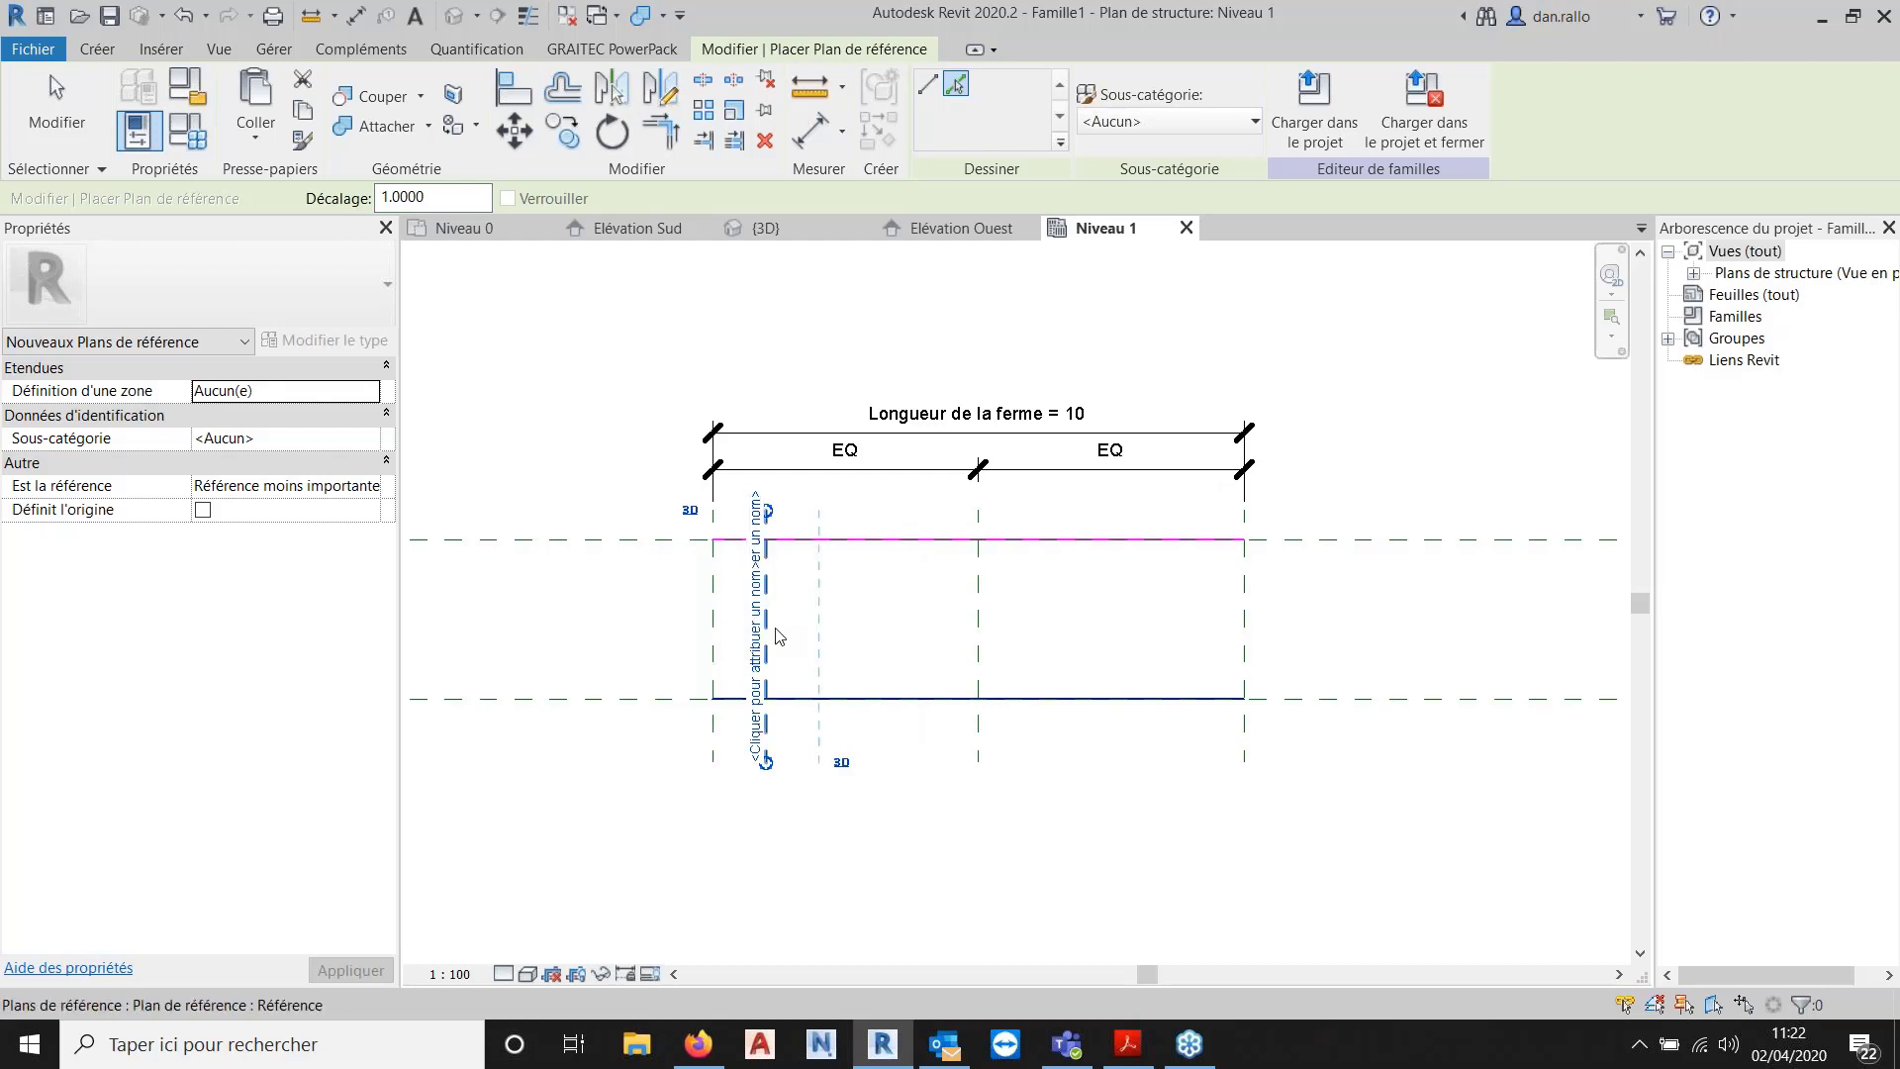
left_click(774, 637)
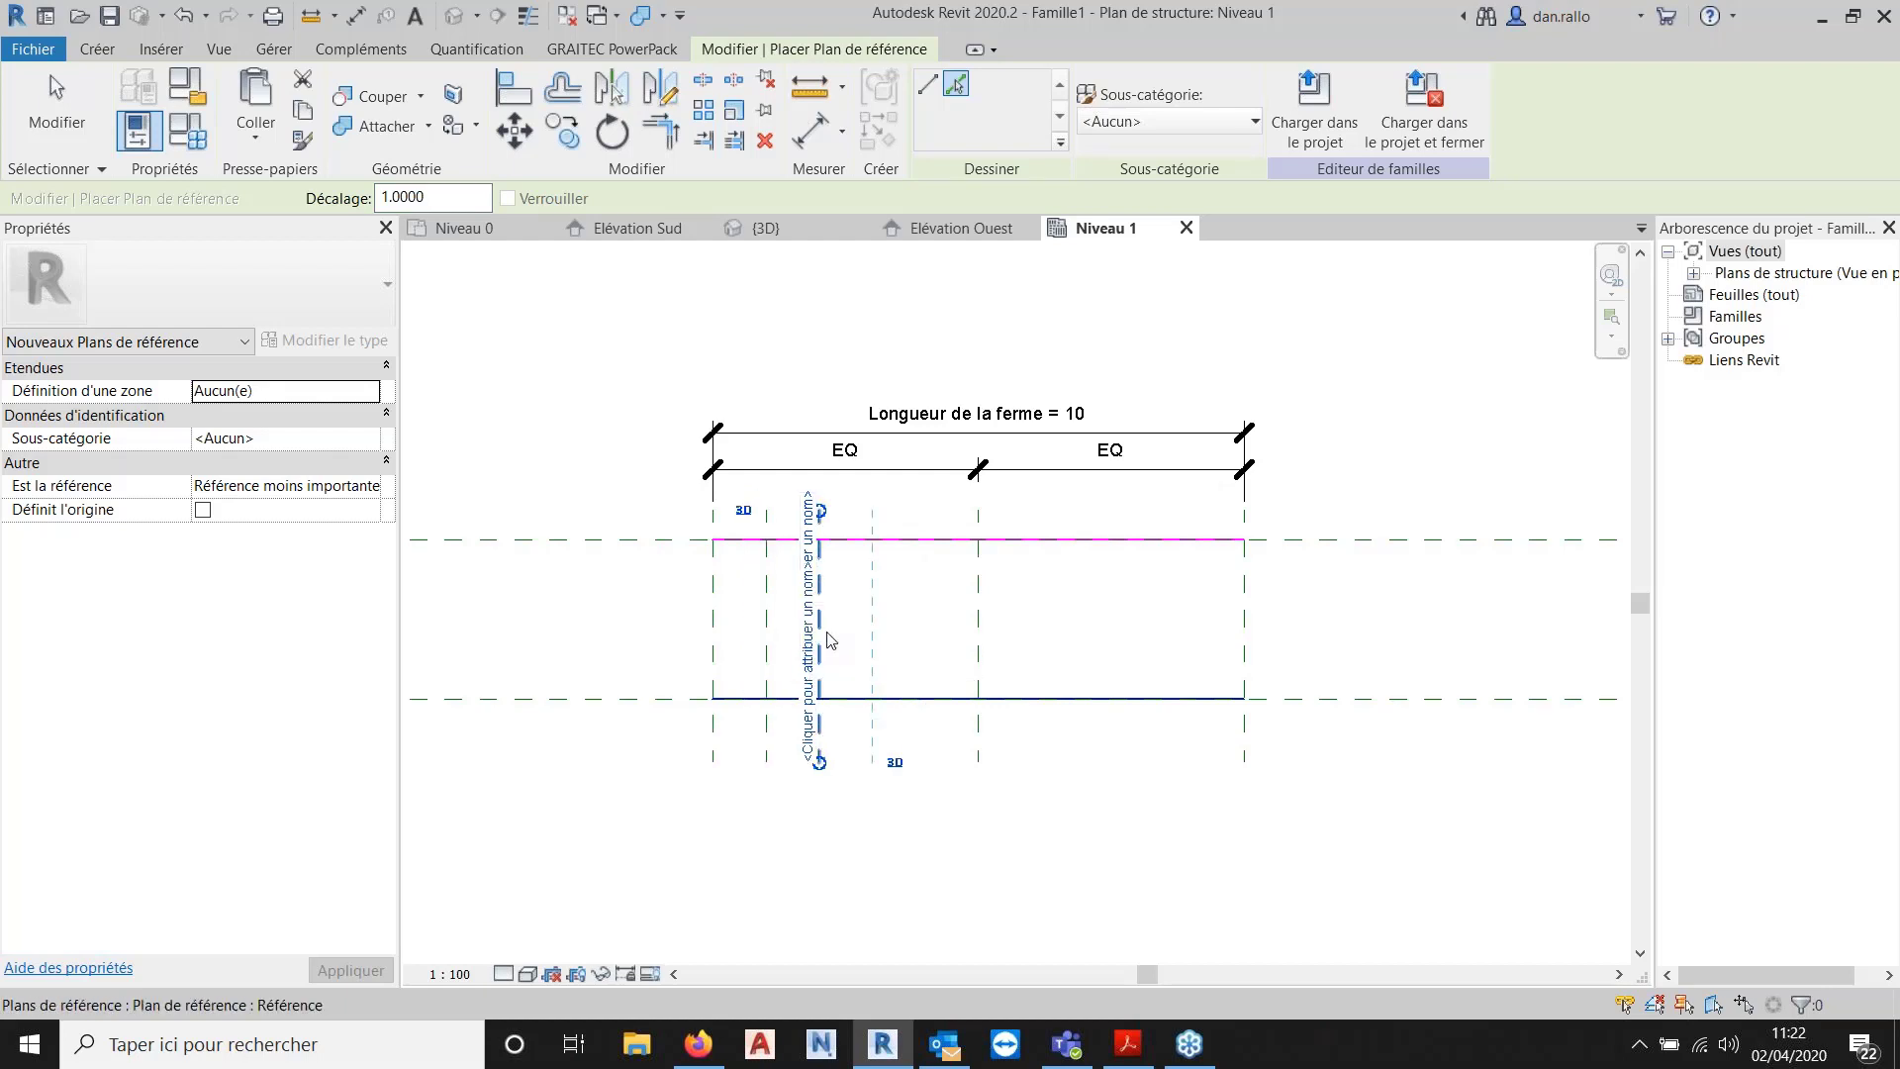
left_click(826, 636)
left_click(877, 636)
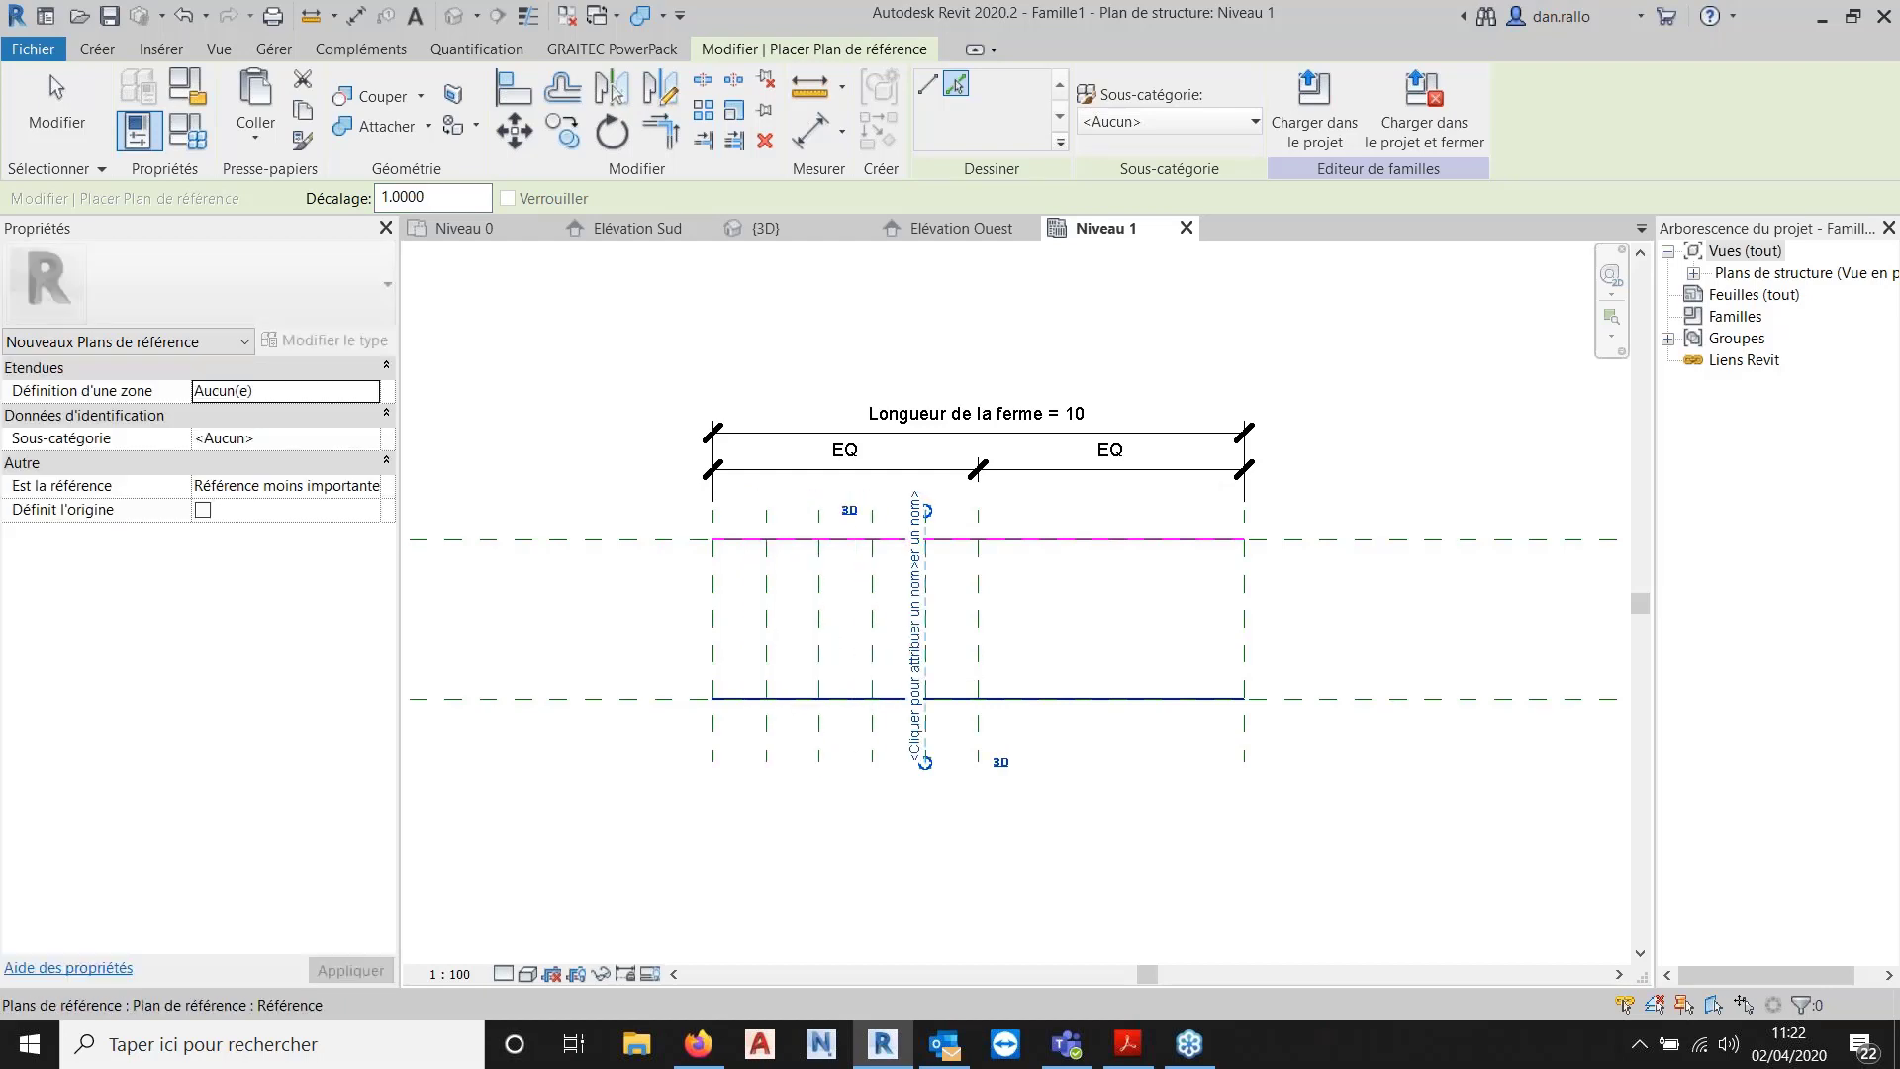
Add four more vertical reference planes across the right half of the truss at 1 m offsets, starting from the centre plane.
left_click(986, 662)
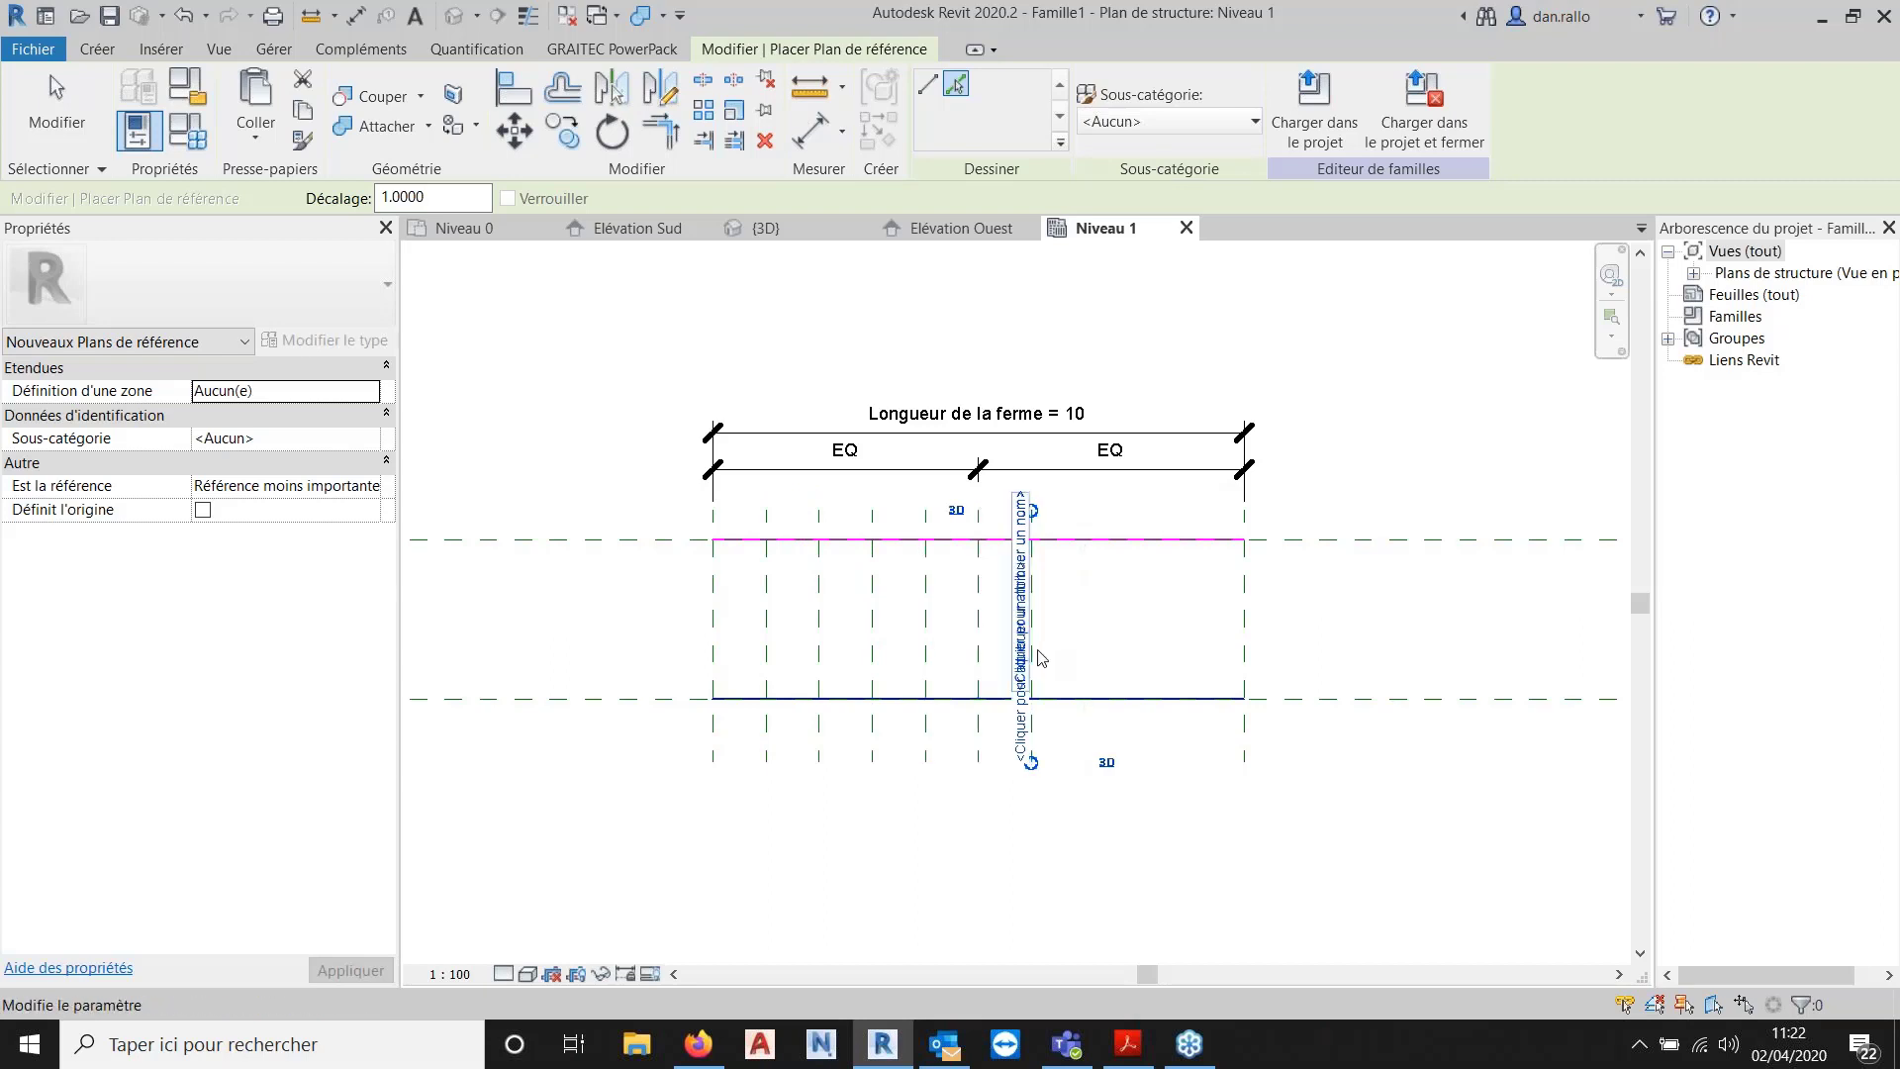
left_click(1034, 655)
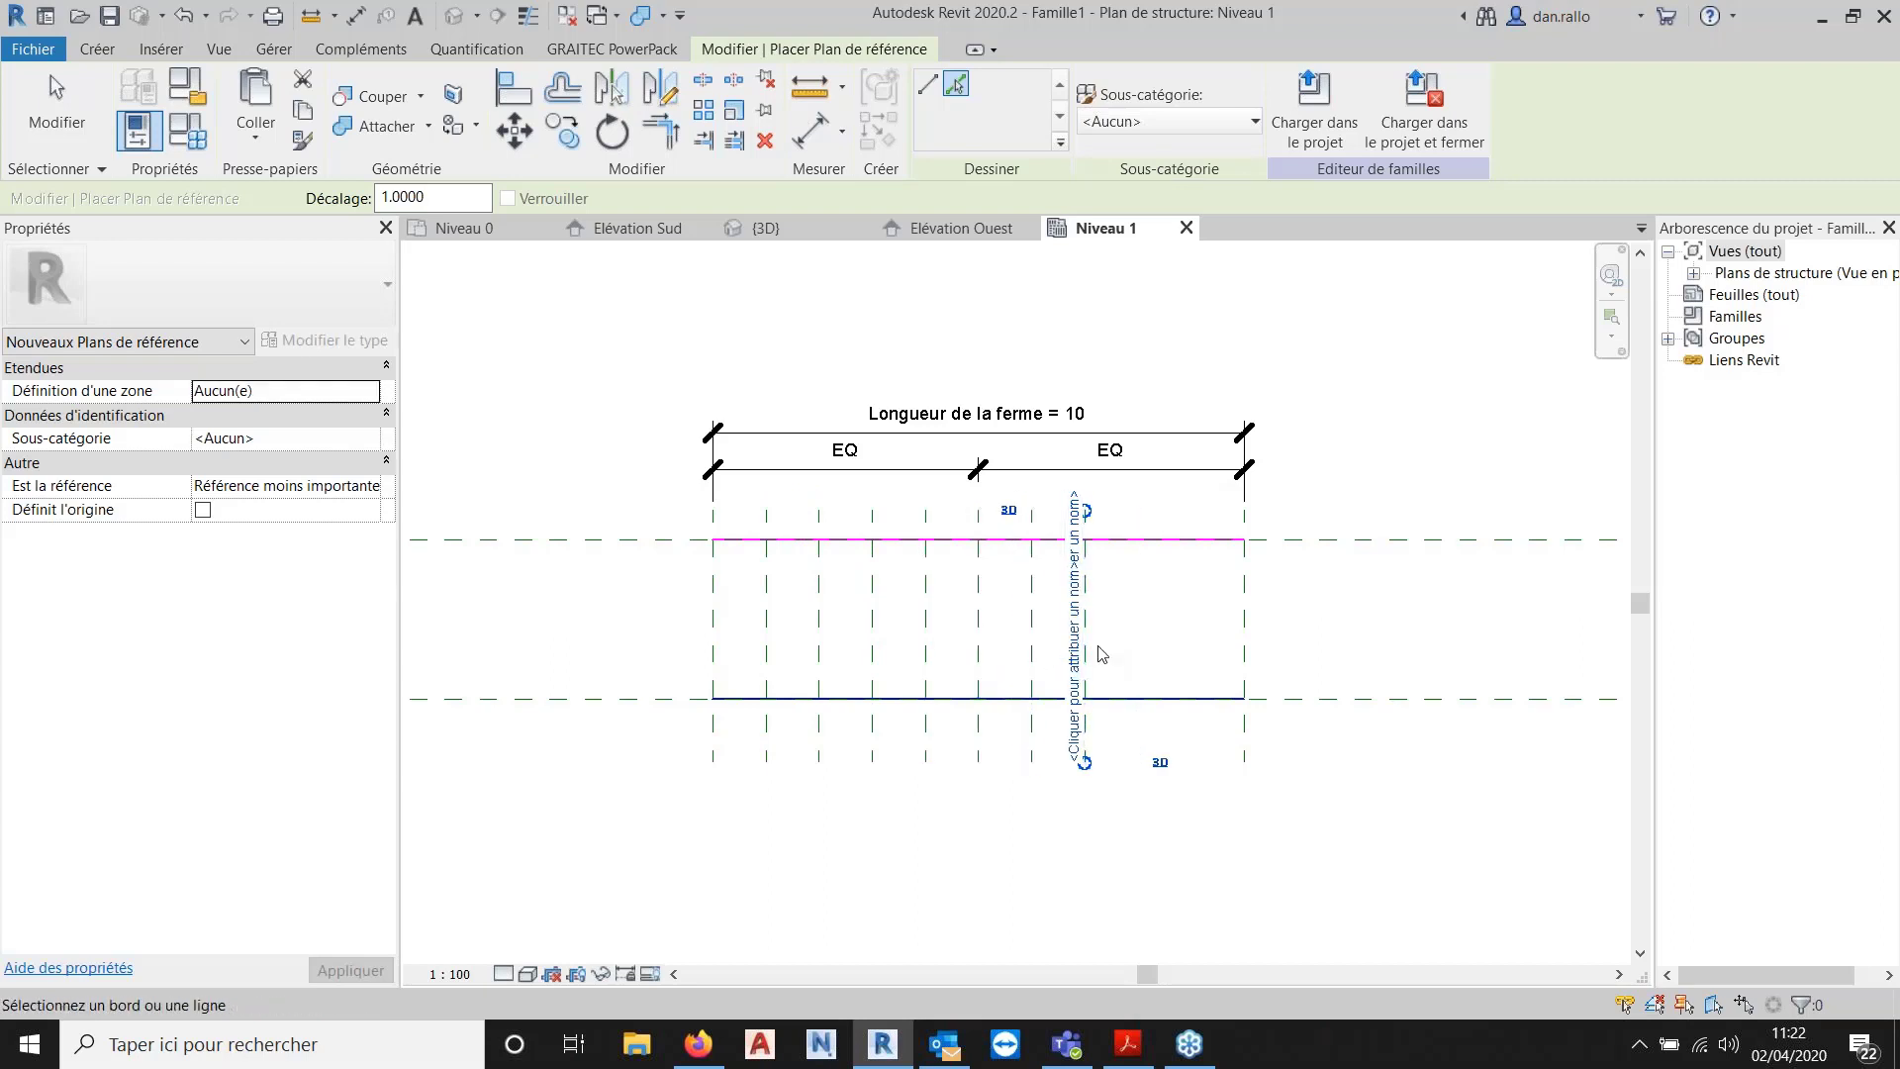
left_click(1090, 656)
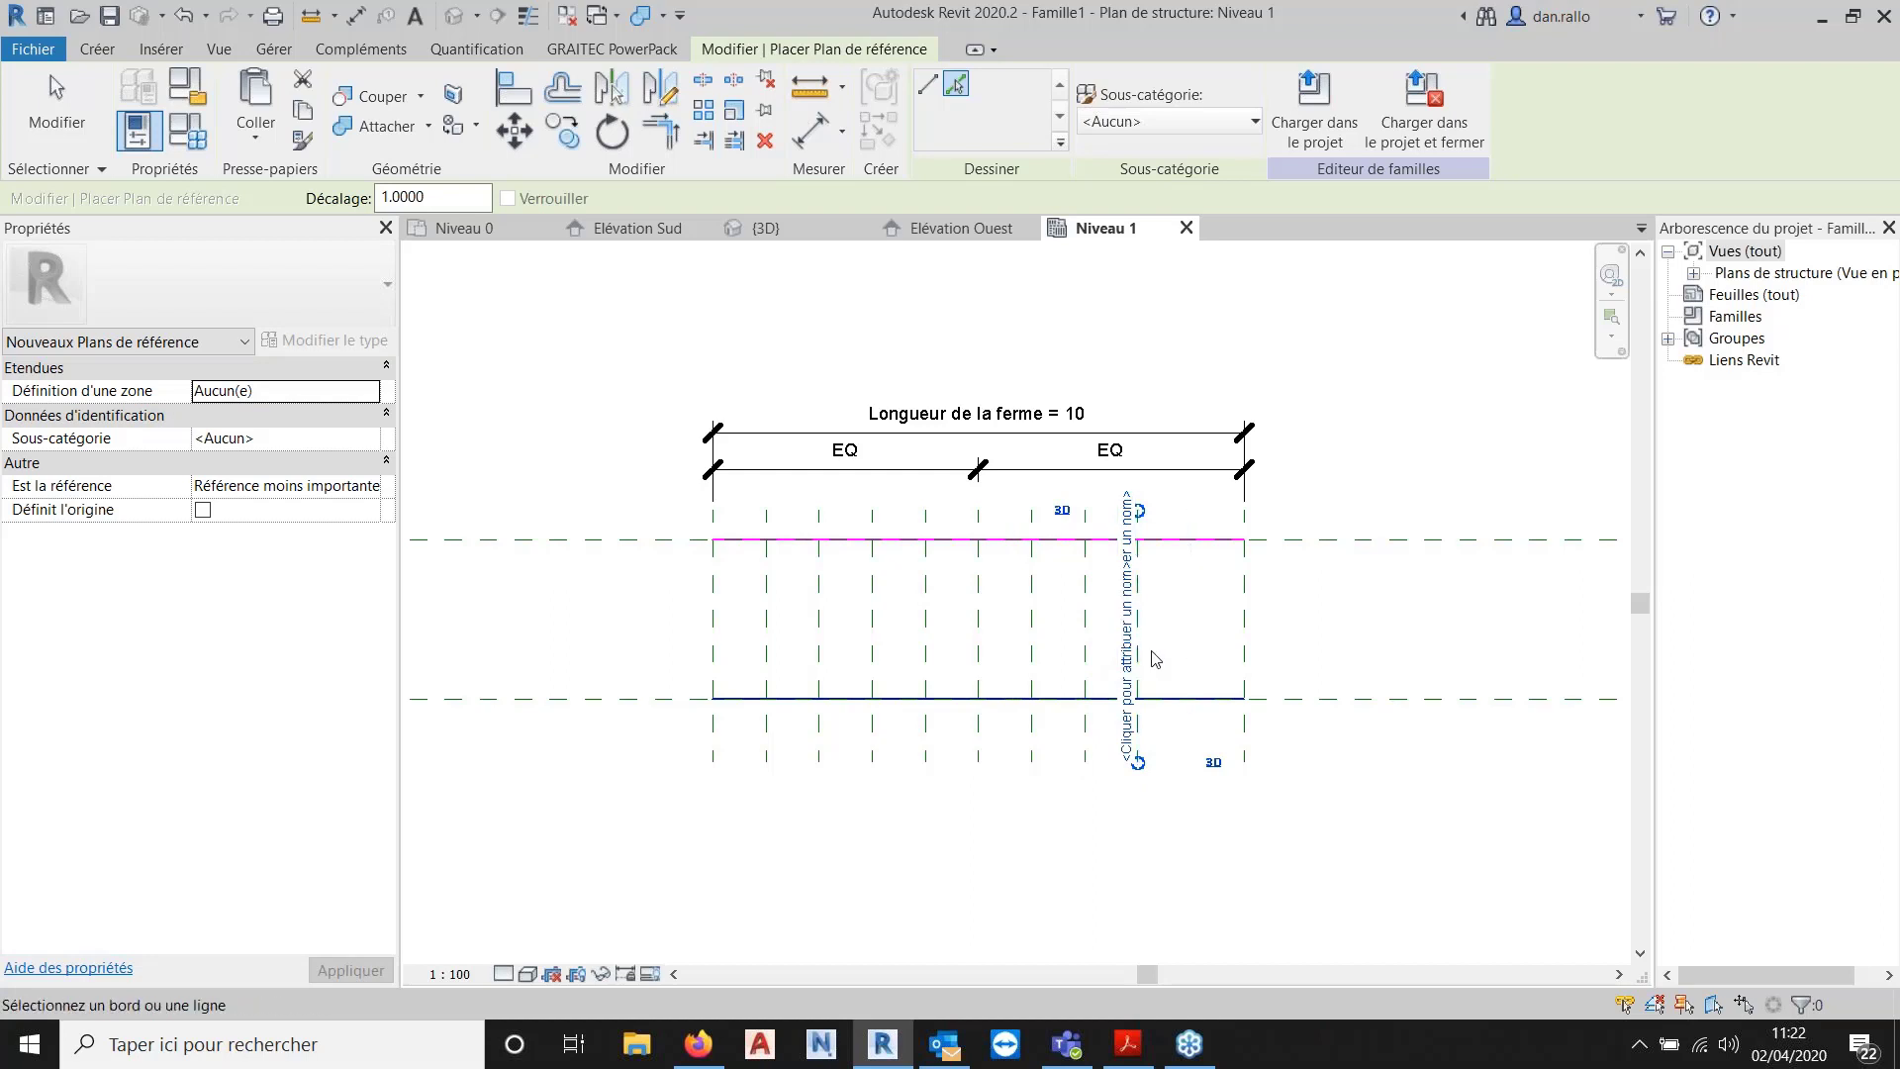
left_click(1151, 661)
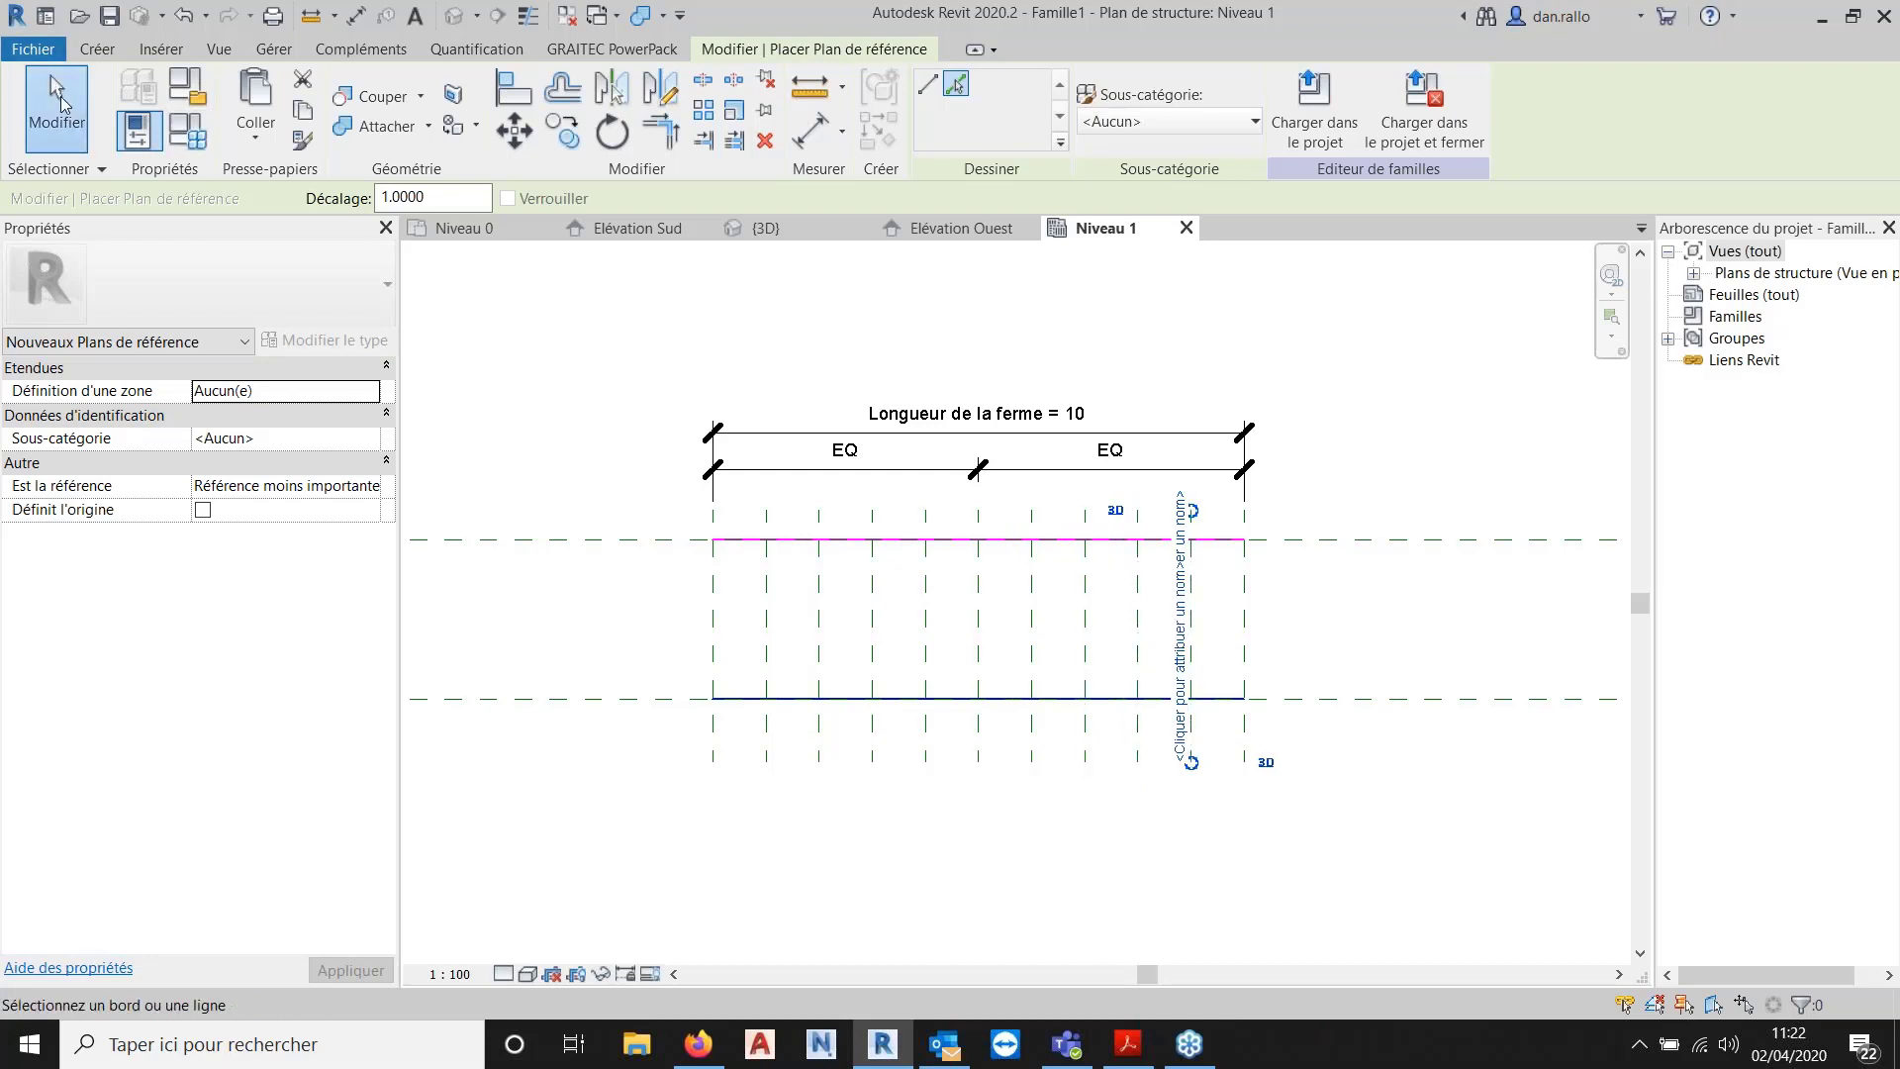
left_click(59, 102)
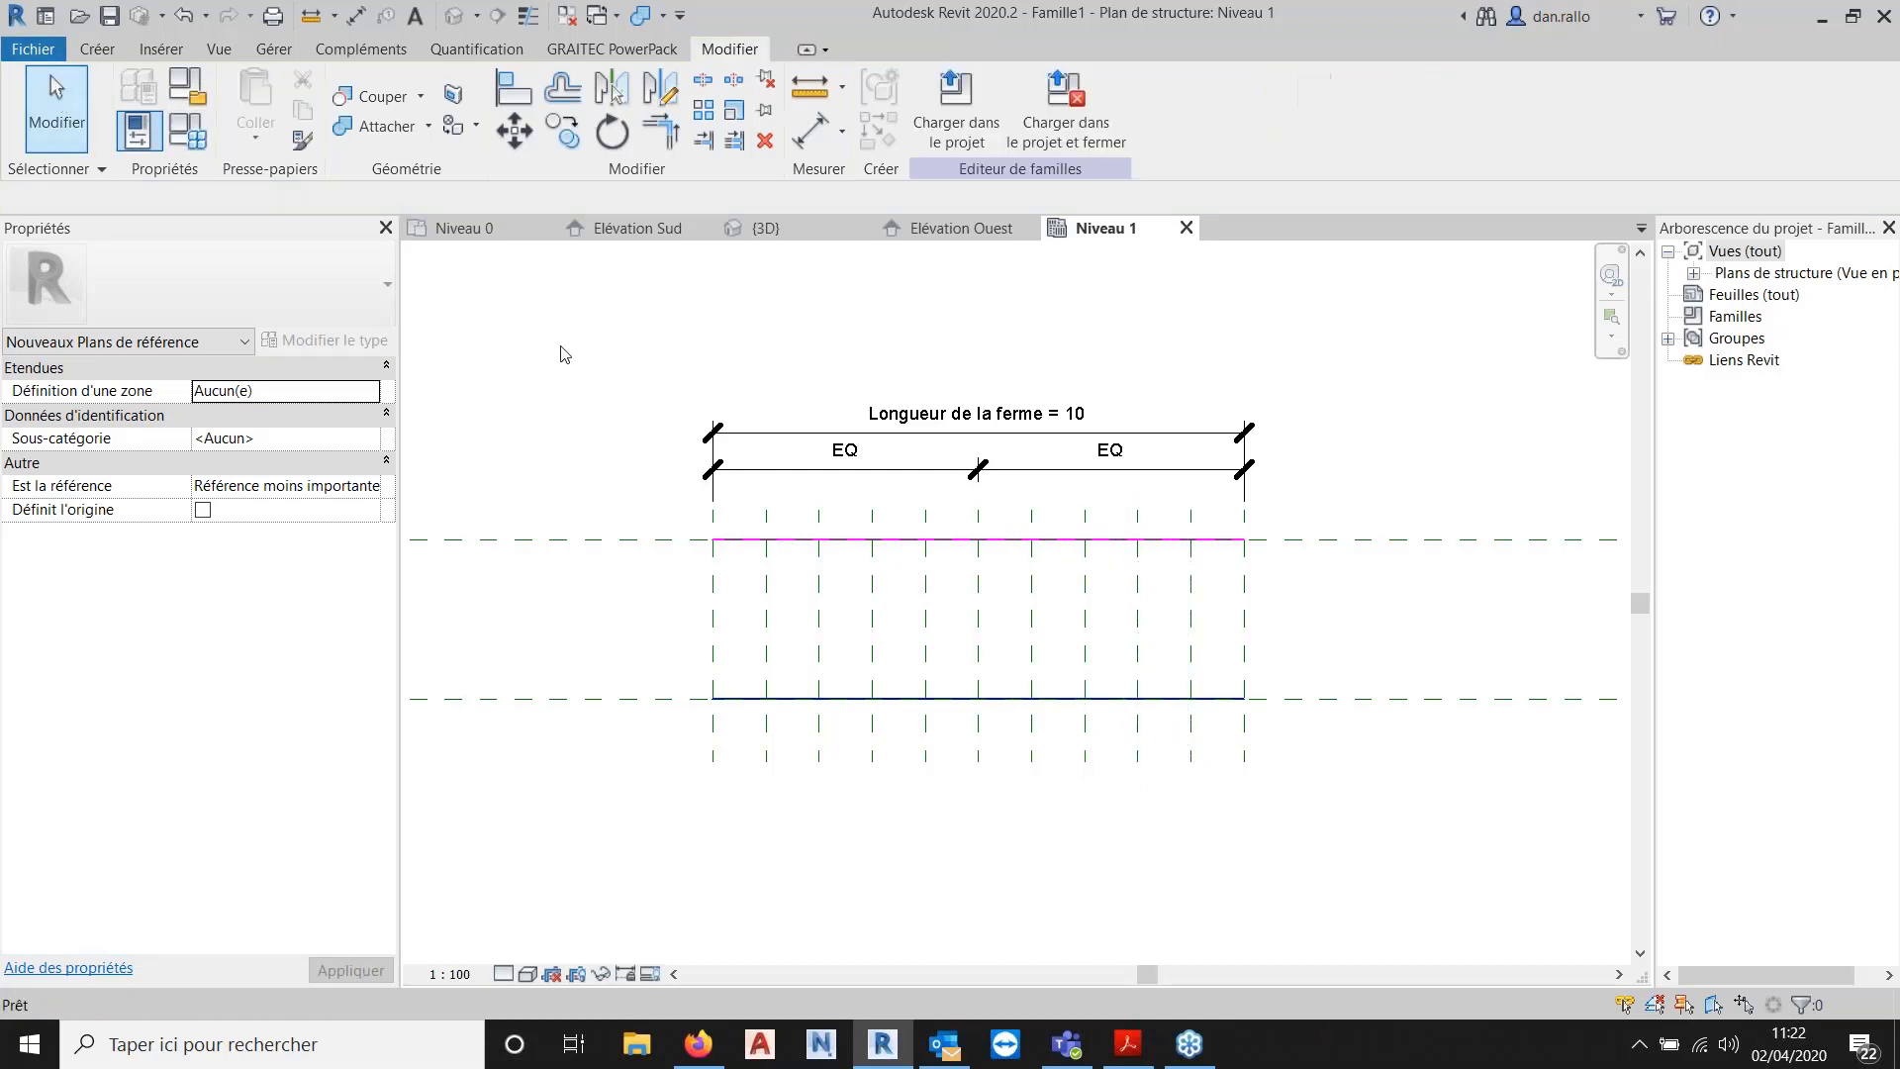
Start drawing web members (Ame) between the top and bottom chords.
scroll(1087, 545, "up", 2)
middle_click_drag(1088, 545, 1129, 449)
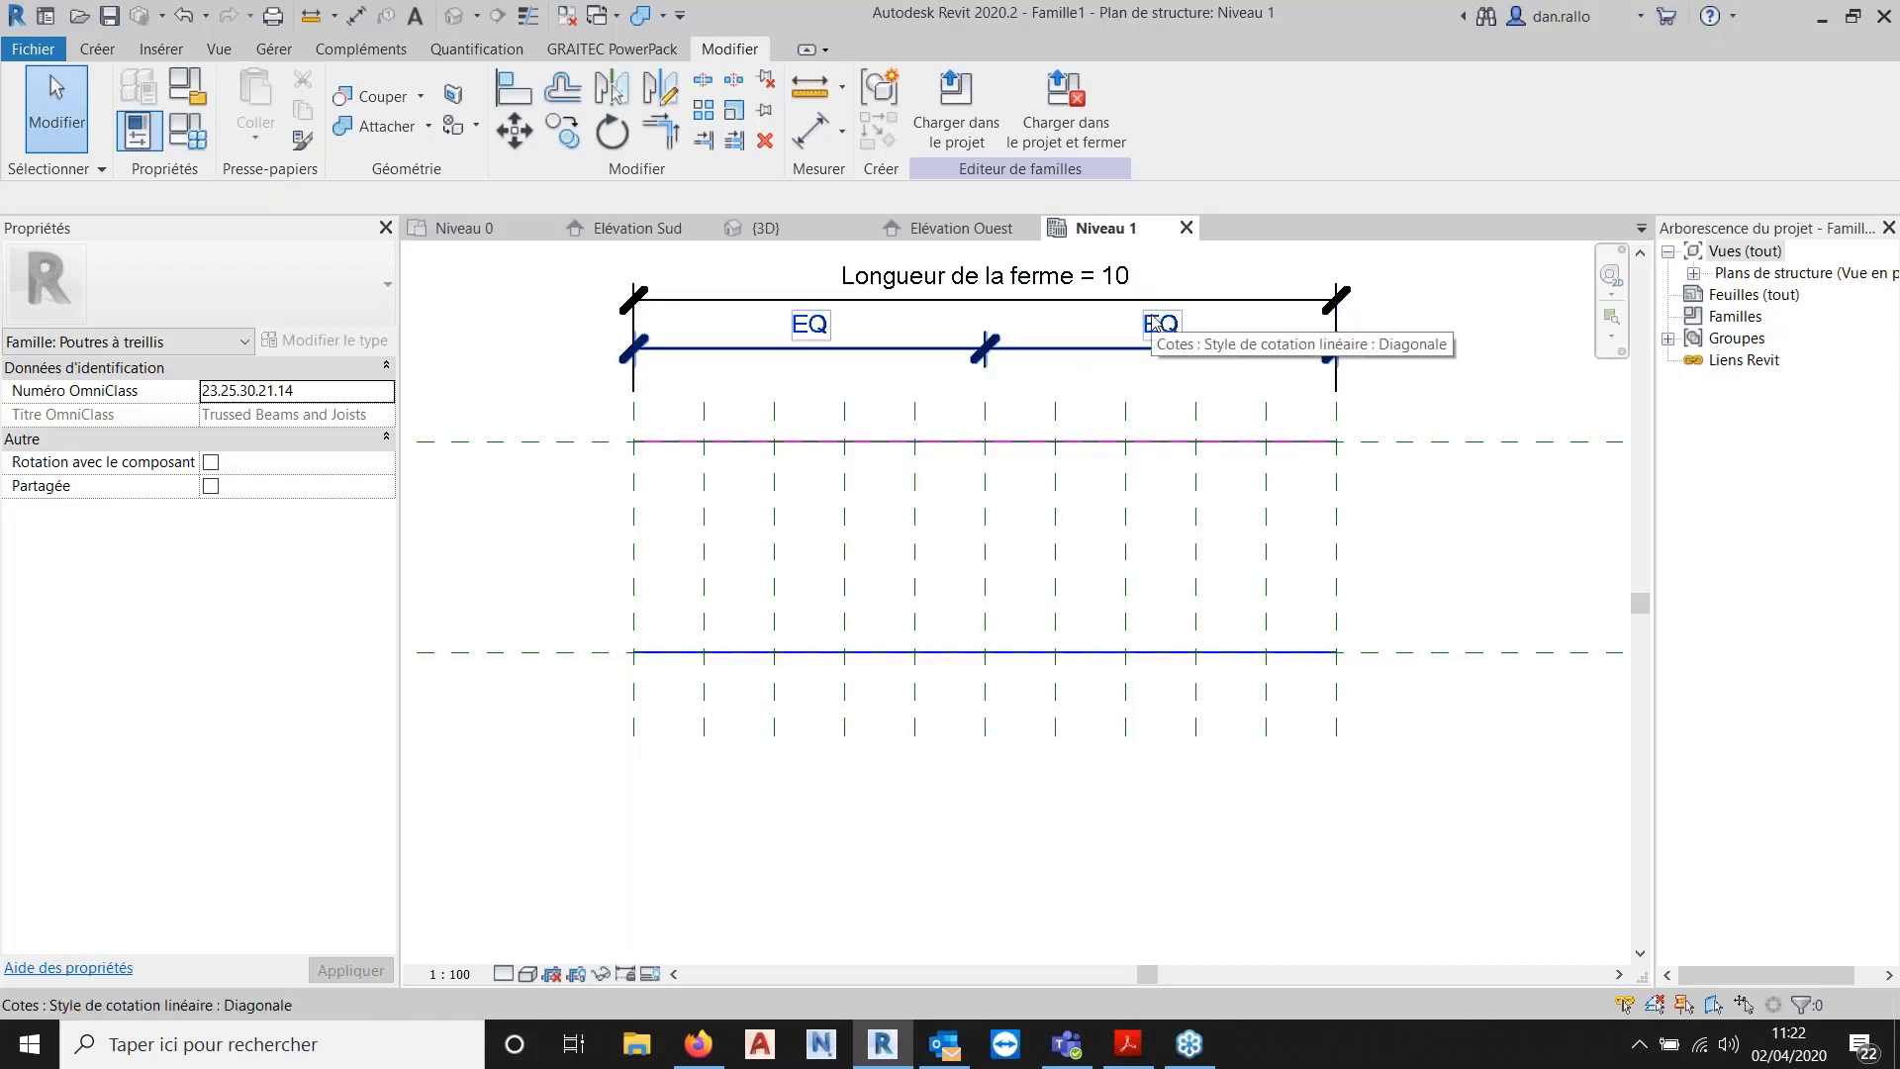
left_click(161, 49)
left_click(97, 49)
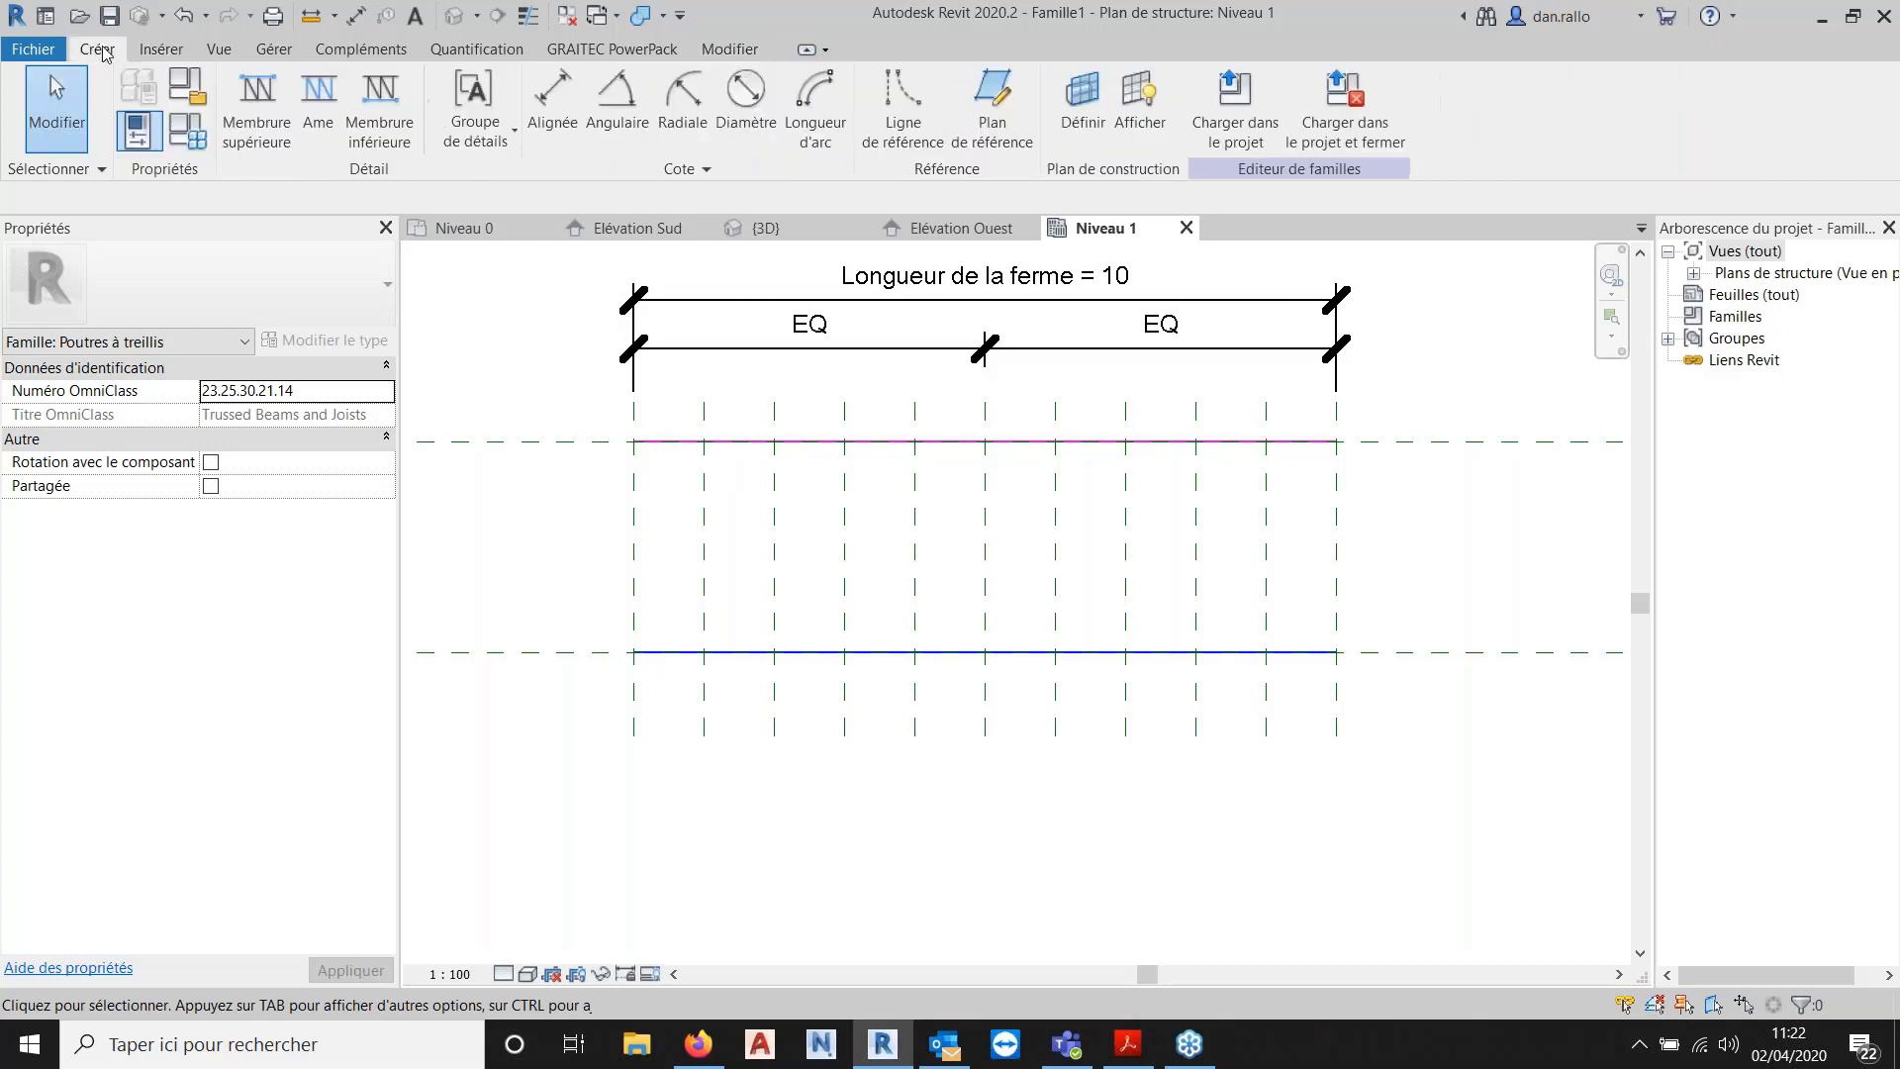
left_click(318, 99)
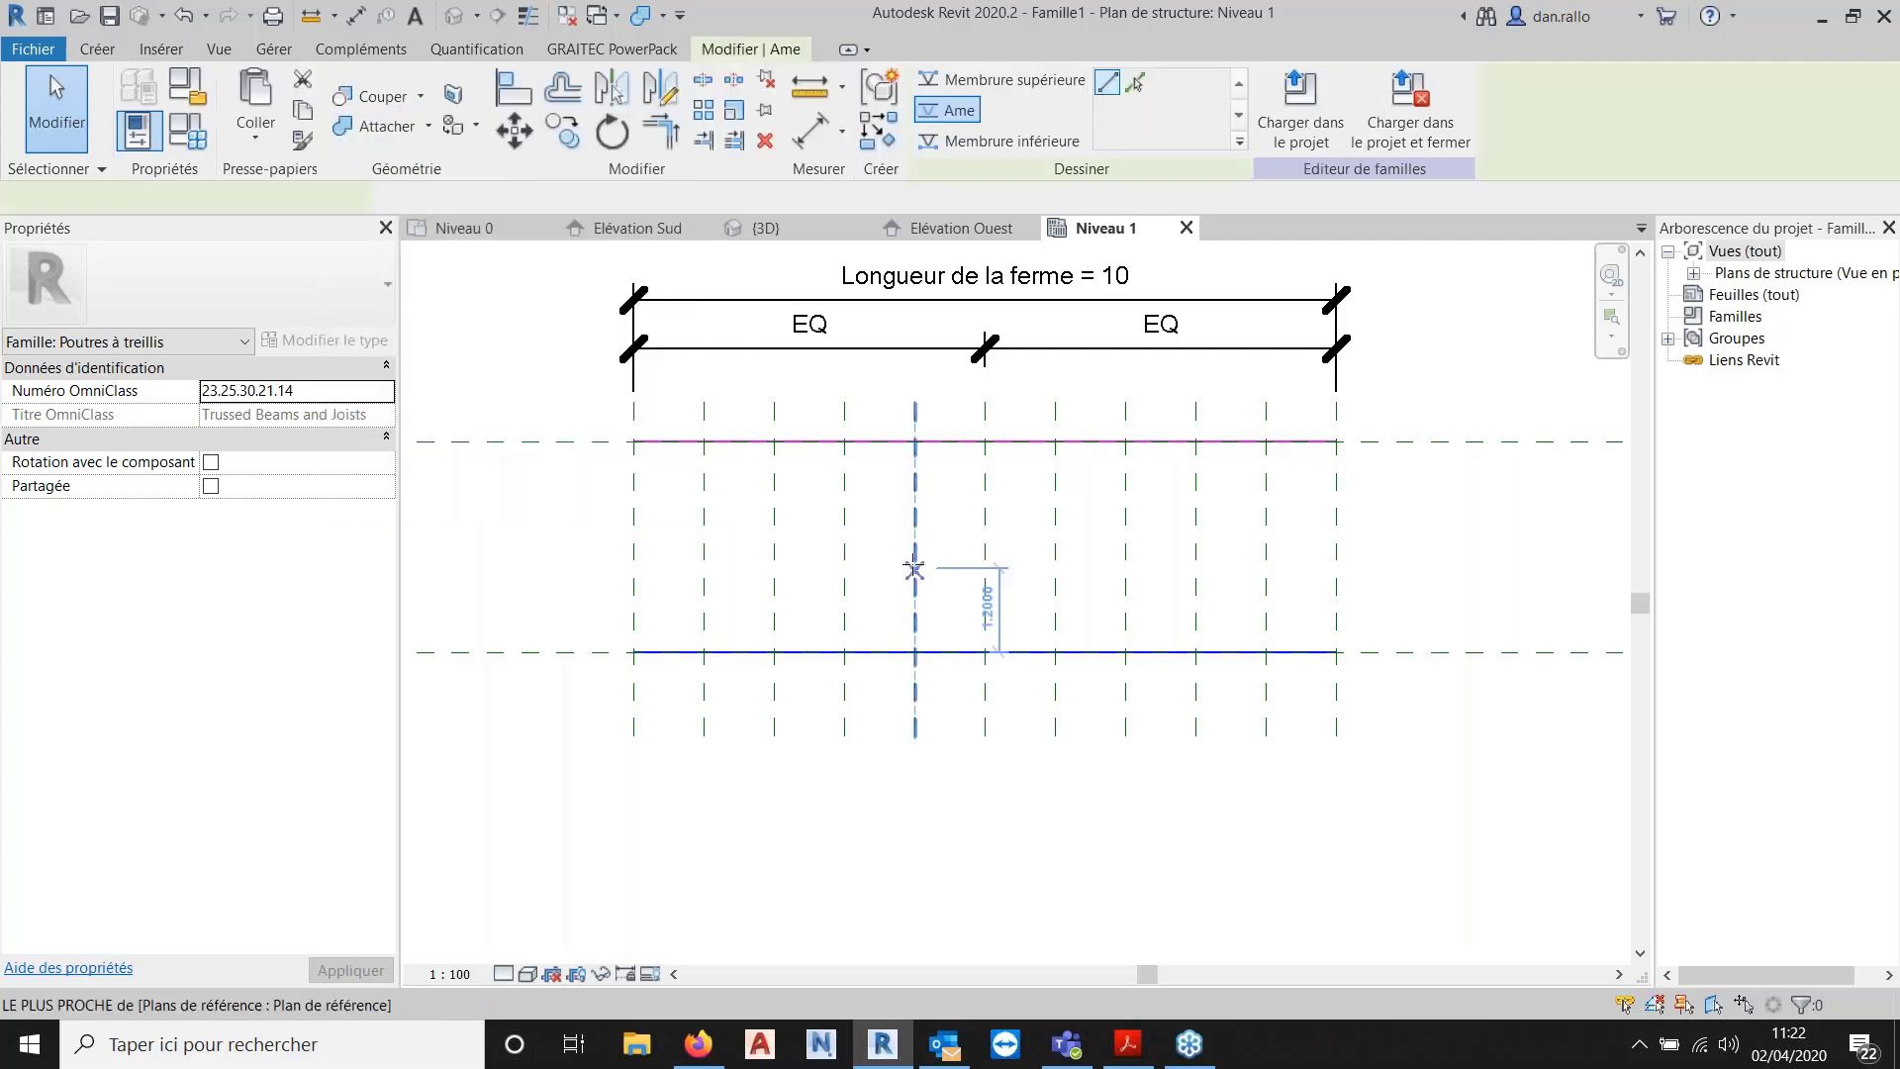
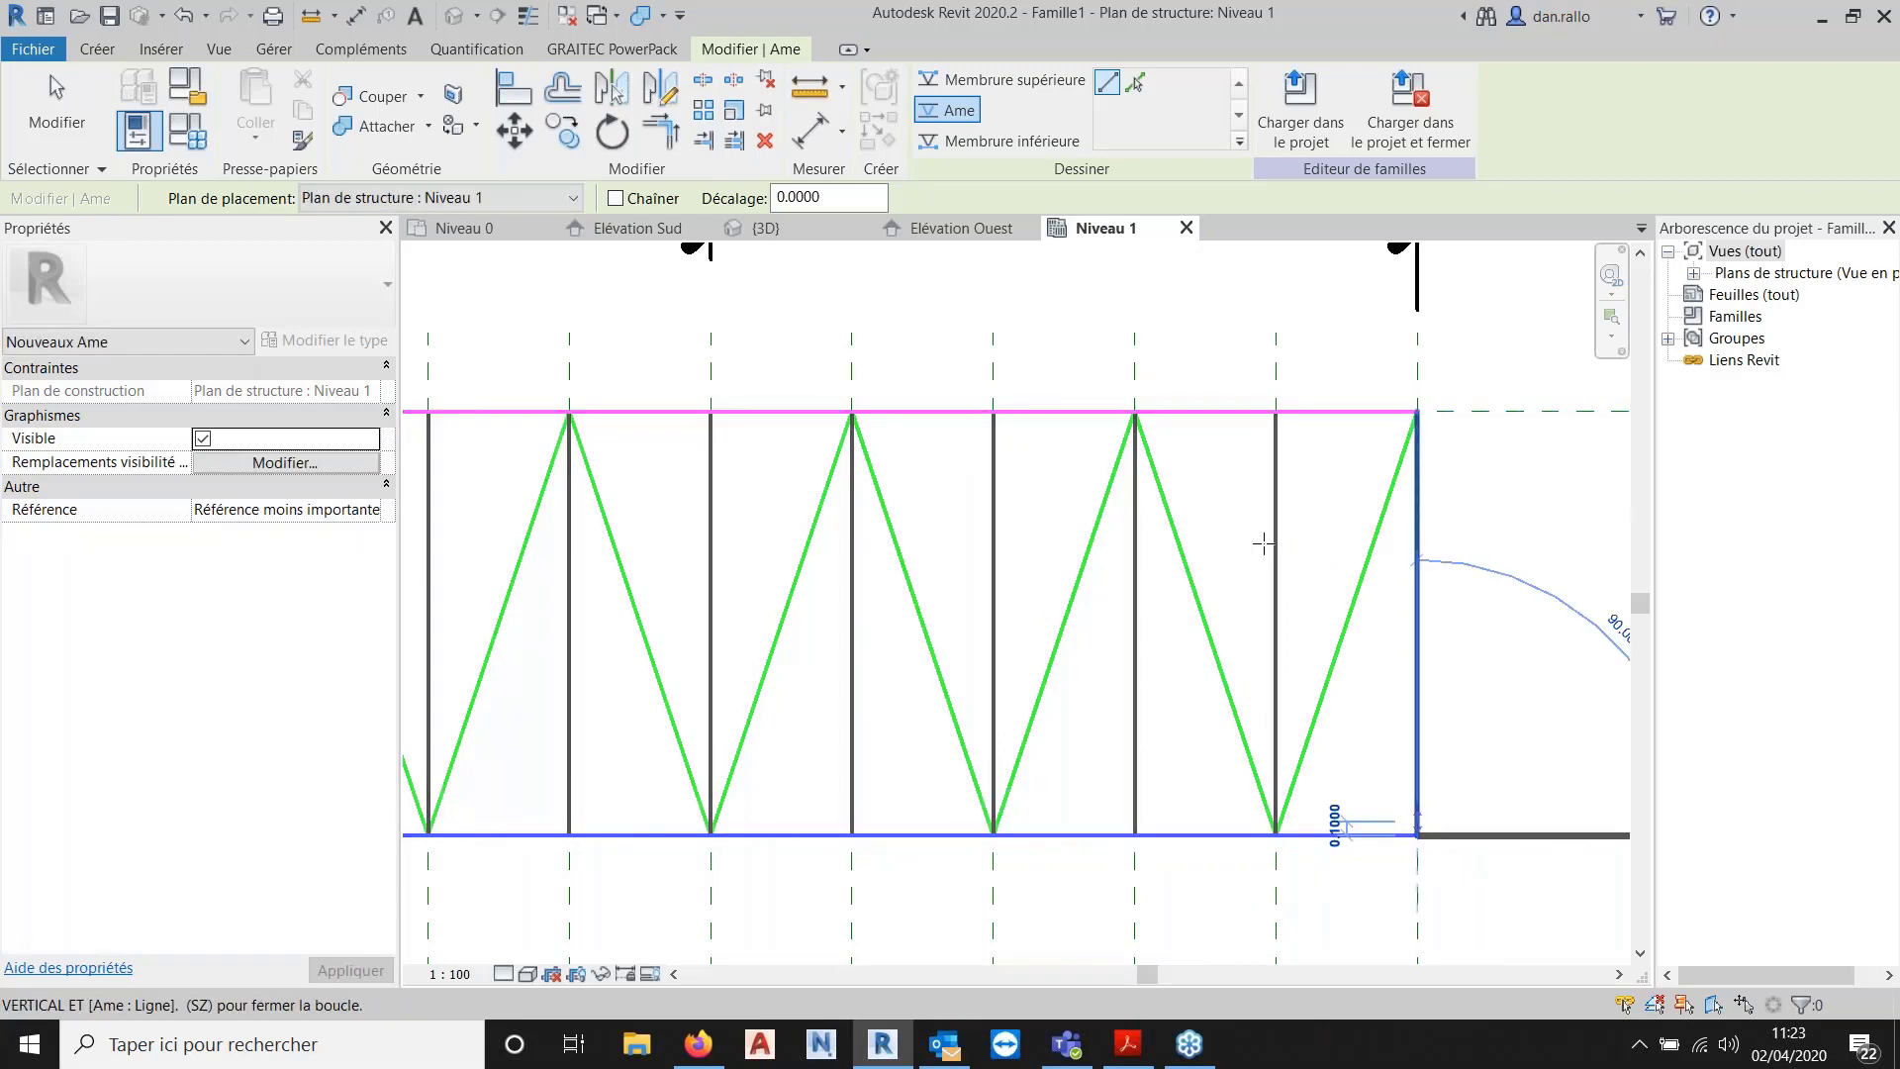
Draw the opposite diagonals in the five panels of the truss's right half, working from the right end towards the centre to form crosses.
left_click(1276, 411)
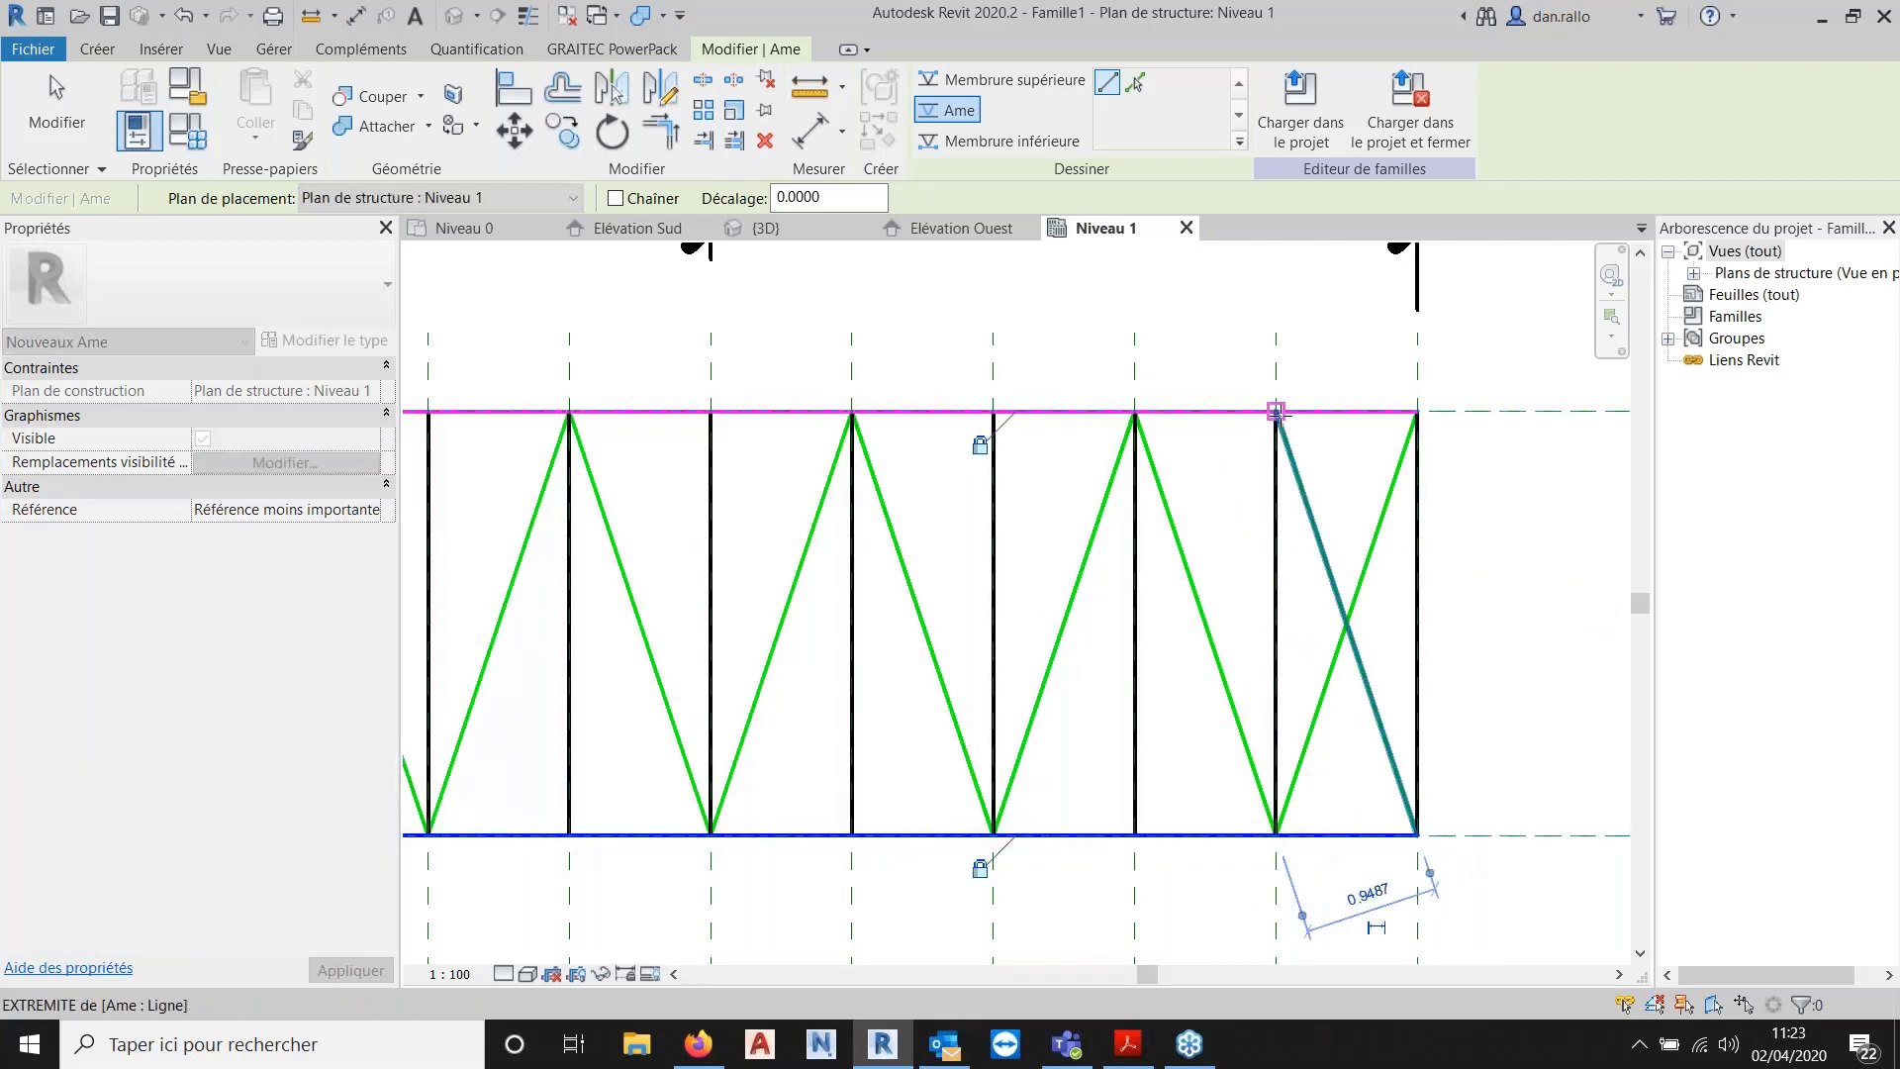
left_click(1276, 411)
left_click(1135, 834)
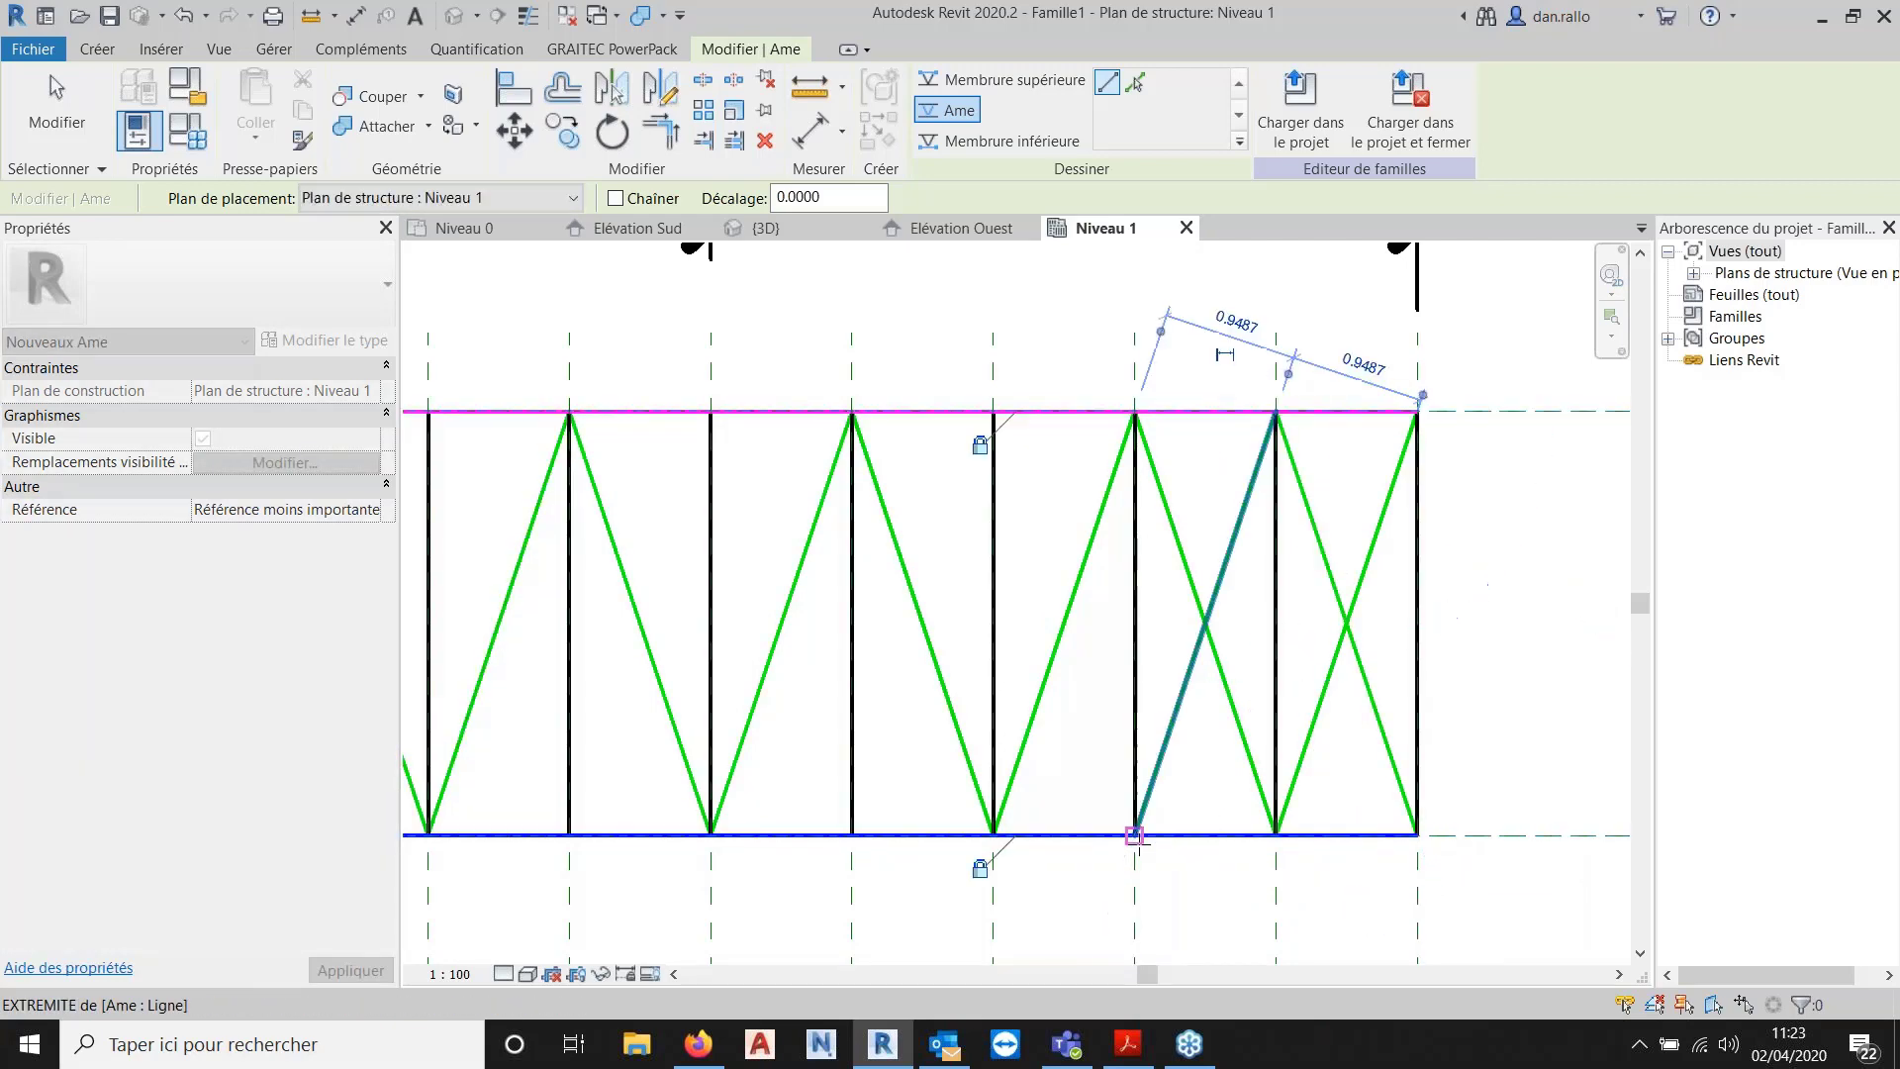
left_click(994, 412)
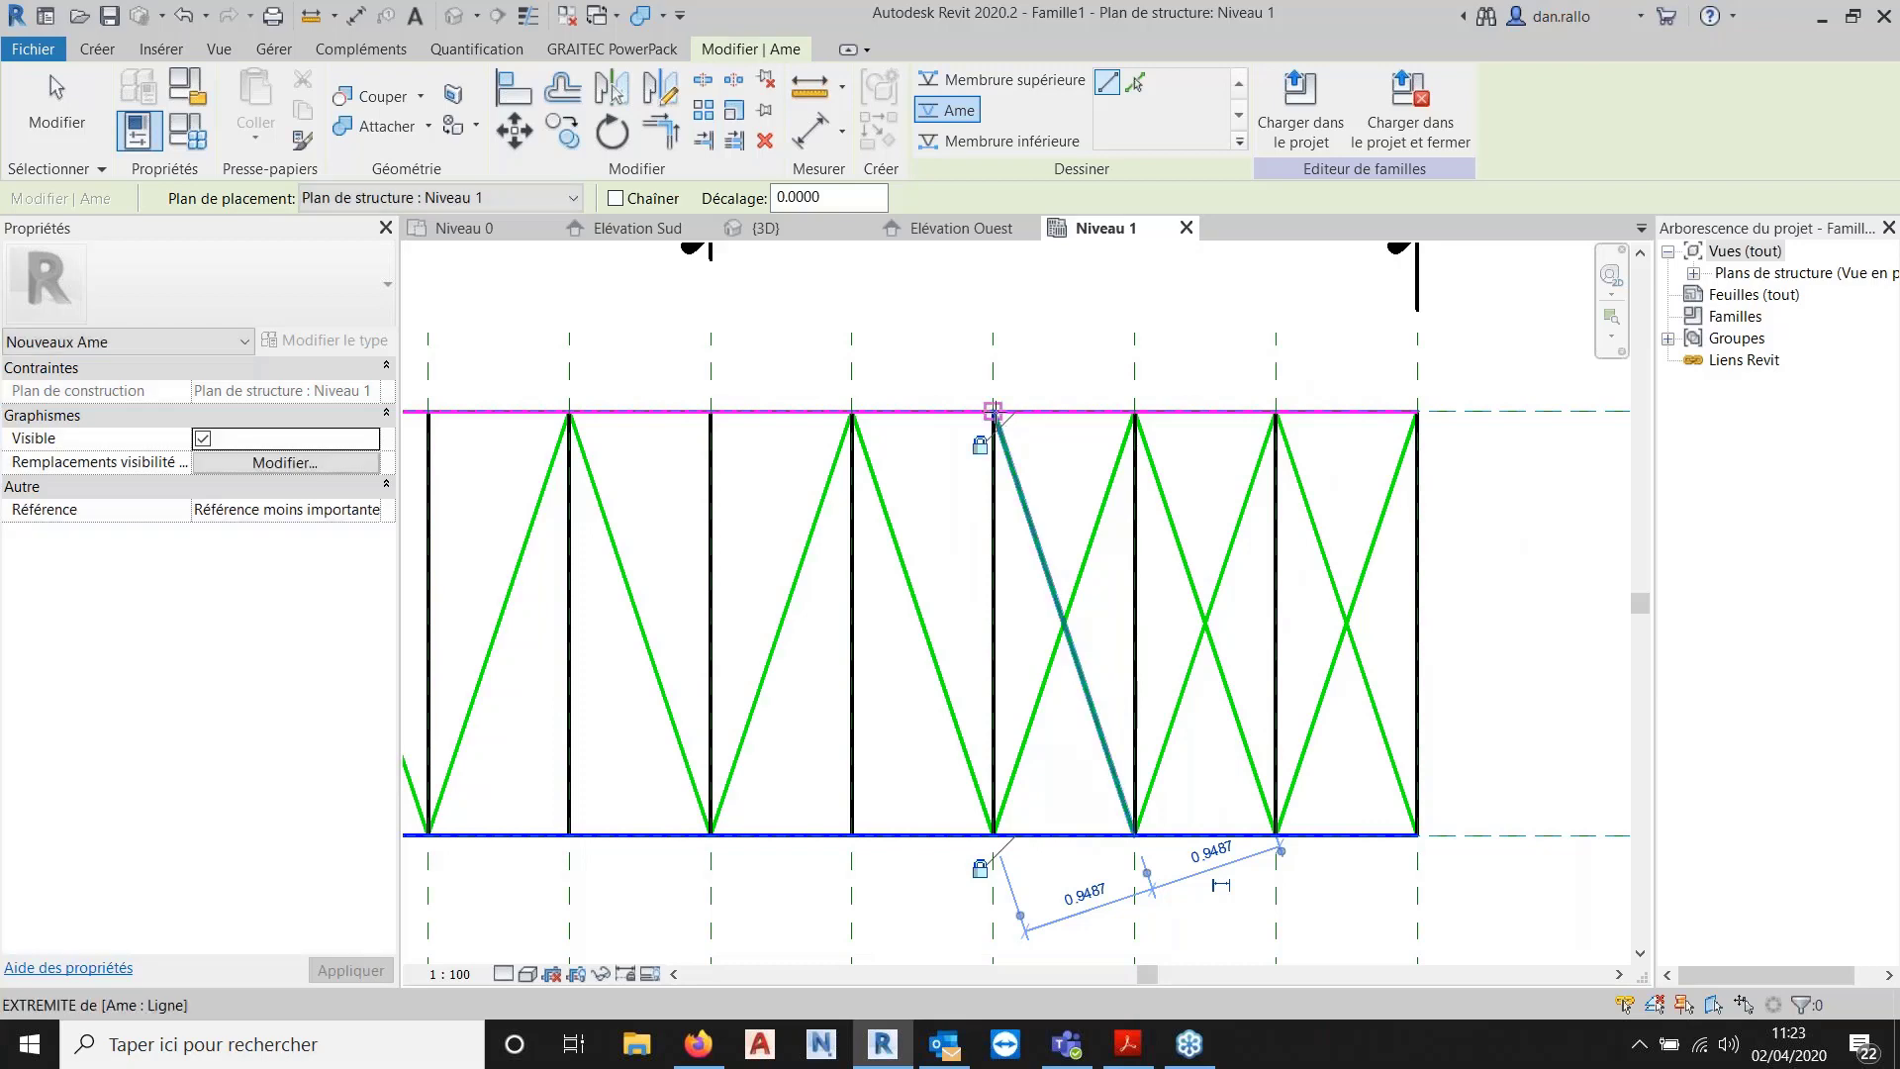
left_click(994, 412)
left_click(852, 834)
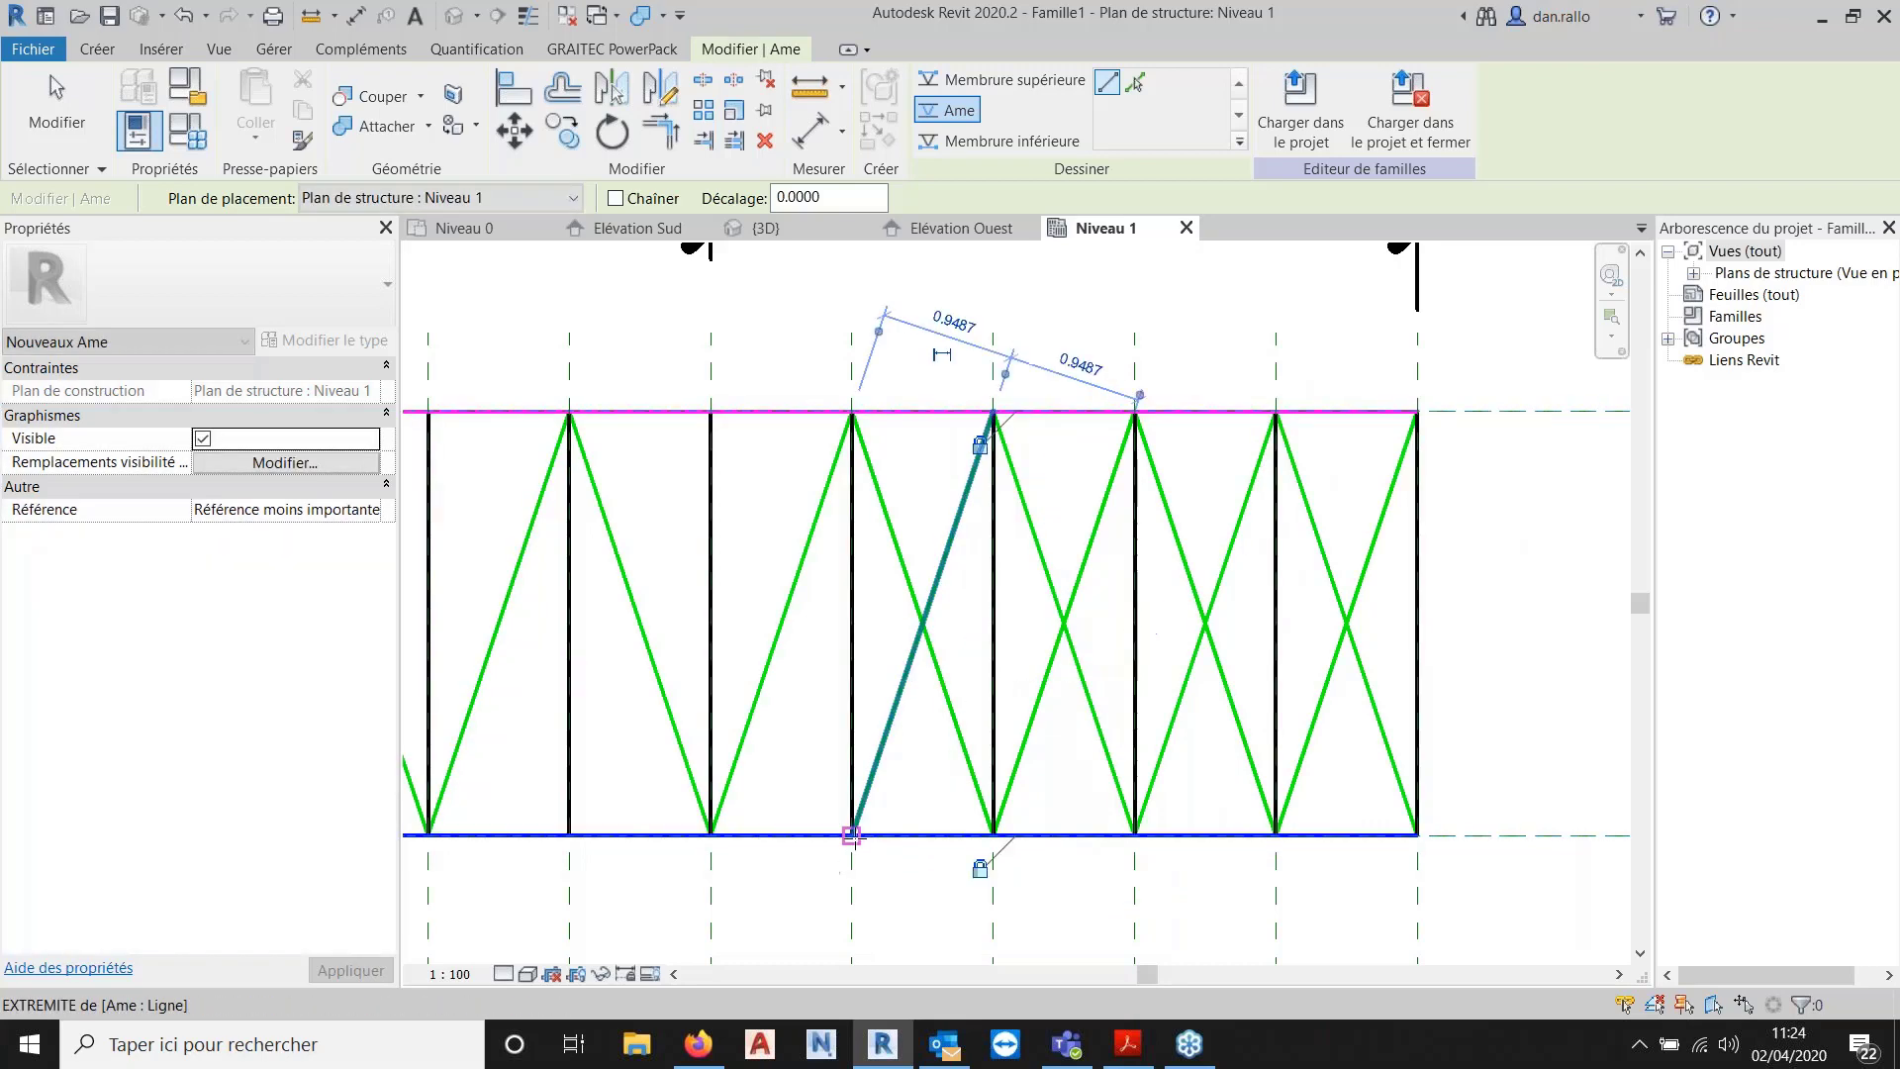
left_click(710, 411)
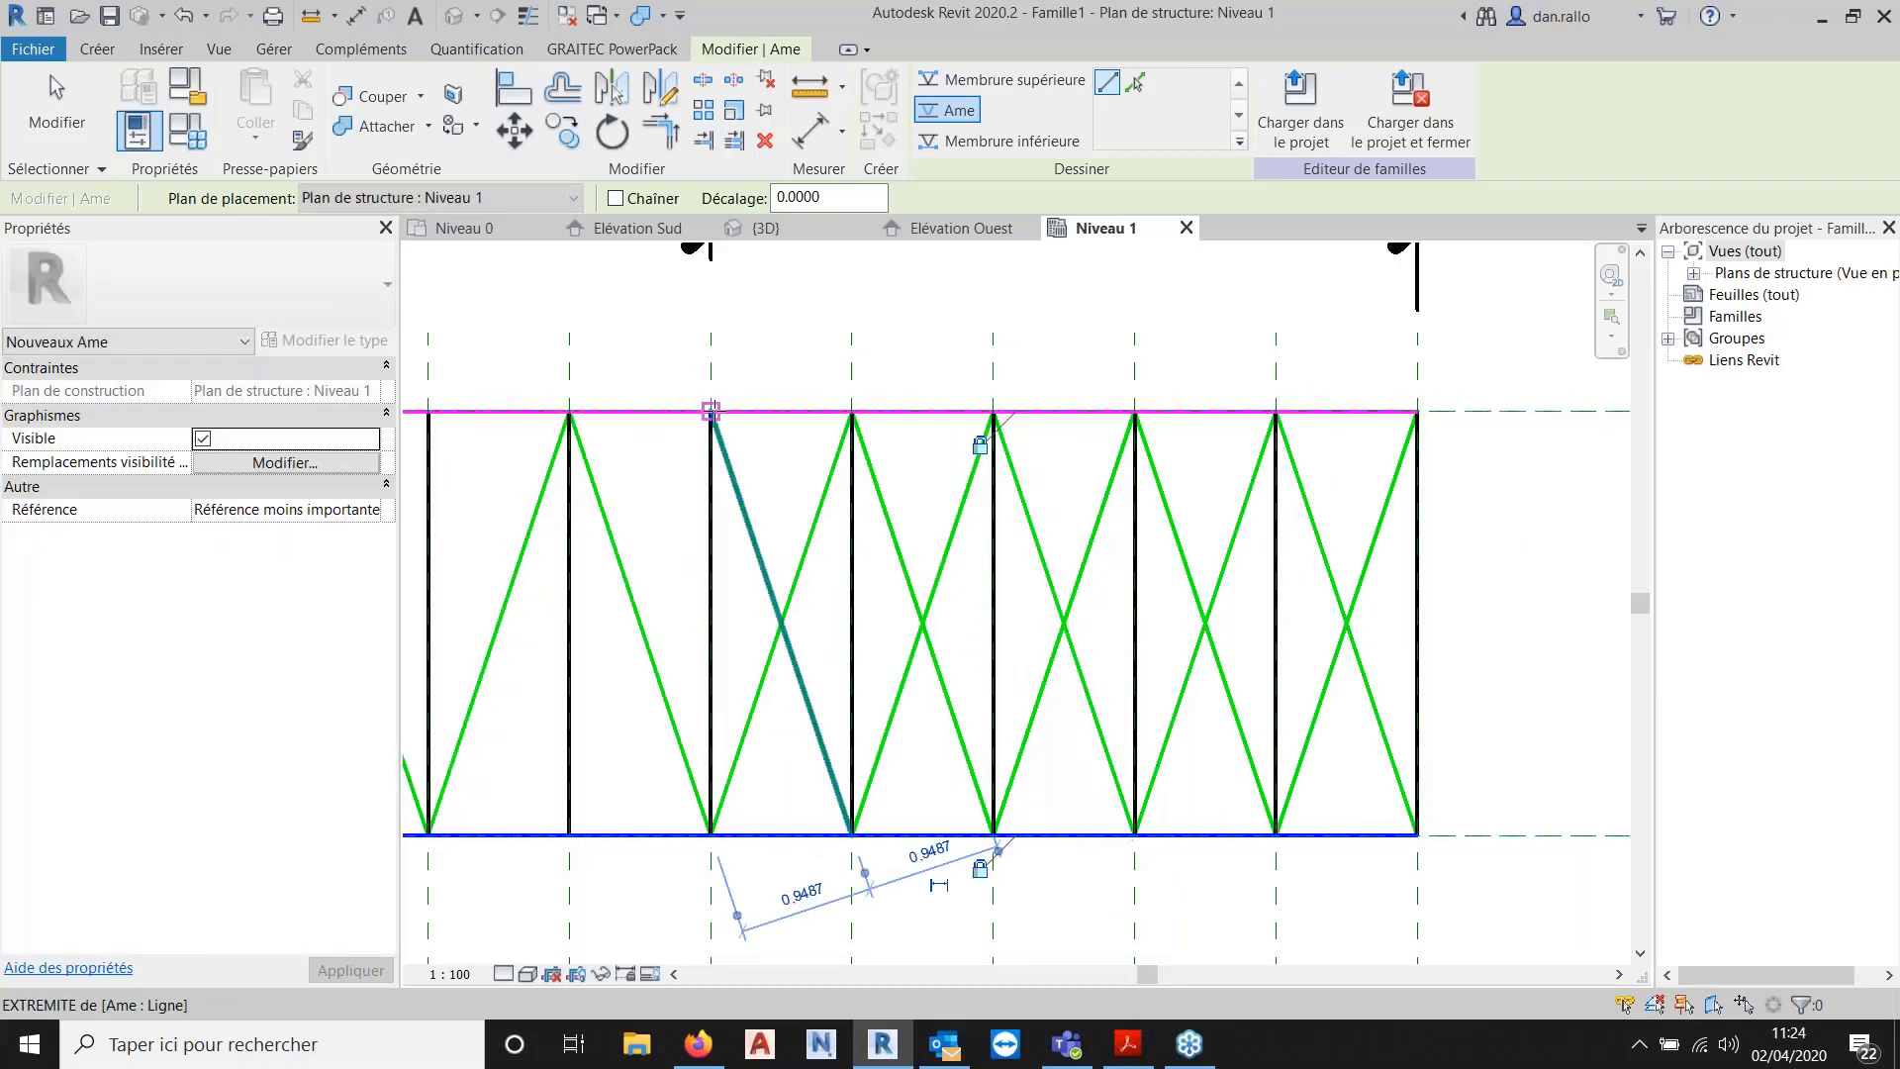
Draw the opposite diagonals in the five panels of the truss's left half, completing the crossed bracing, and end the web command.
key("Escape")
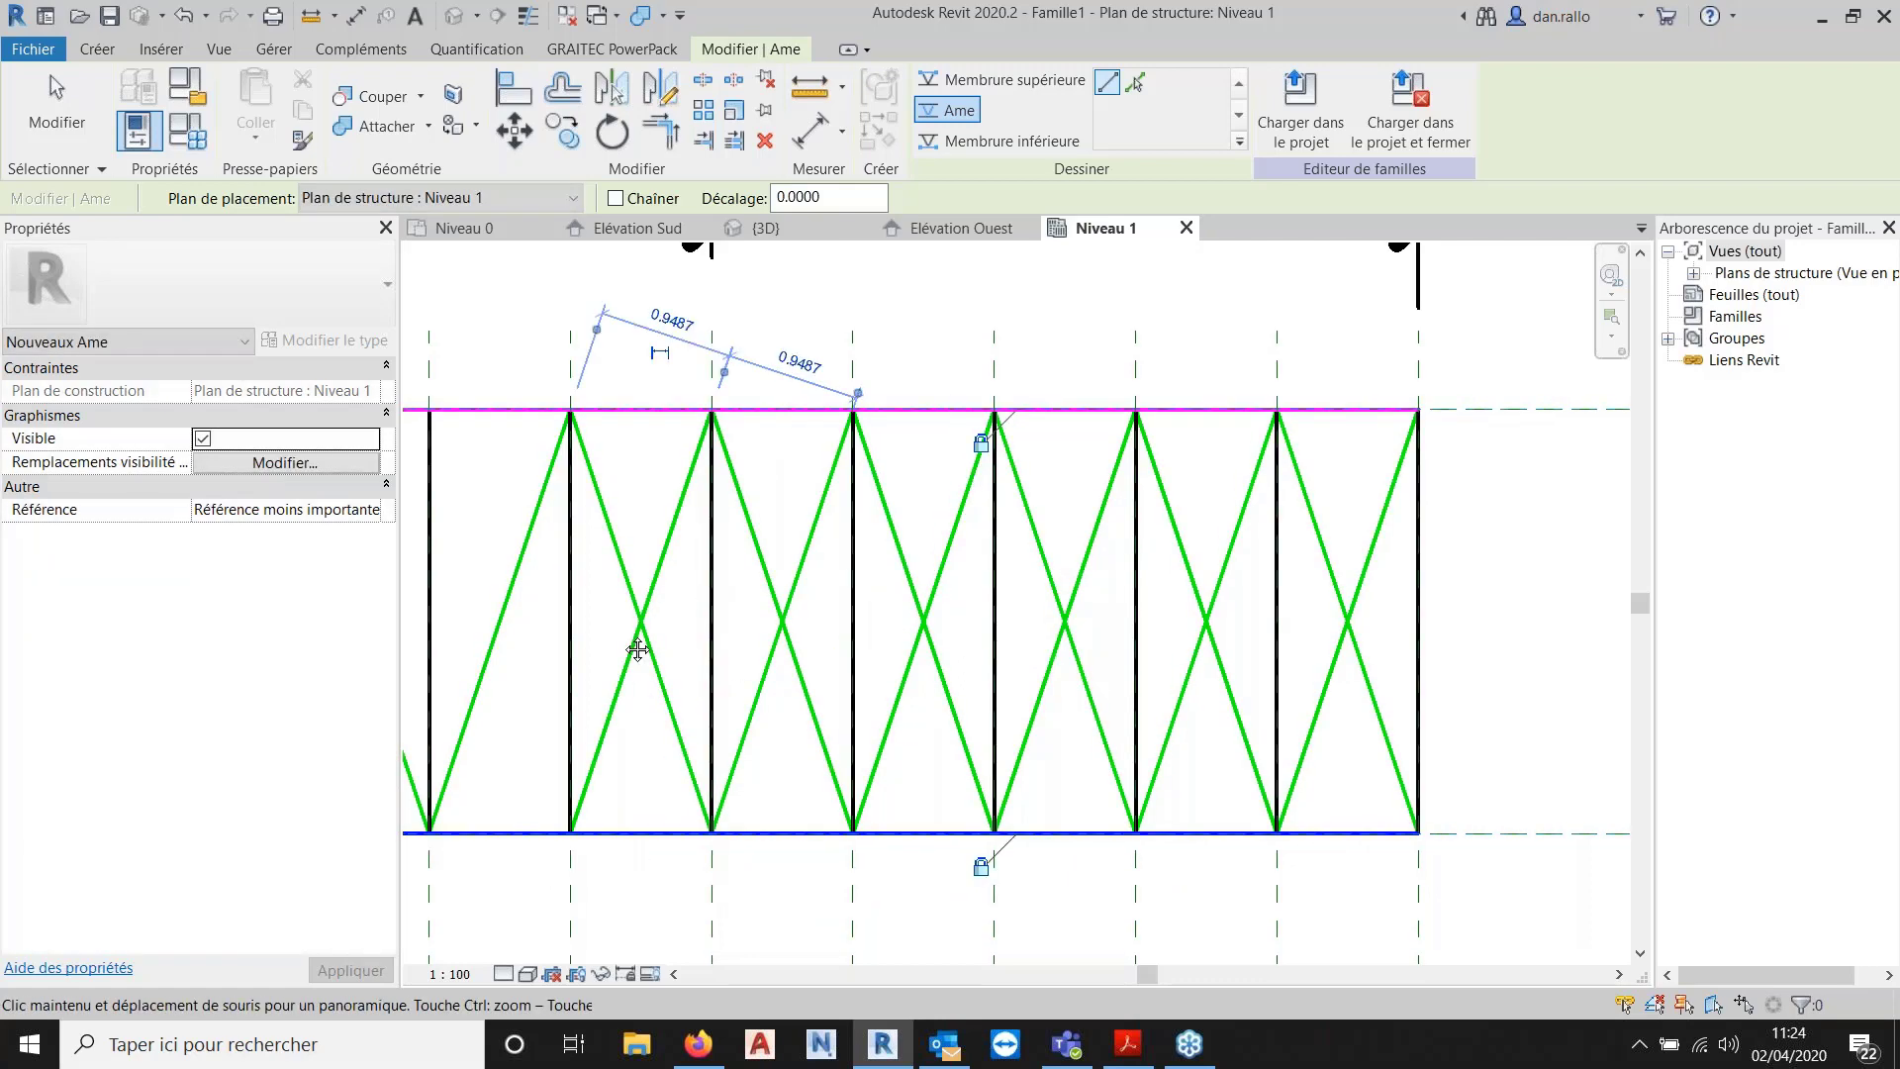
middle_click_drag(976, 776, 1001, 730)
left_click(735, 366)
left_click(876, 789)
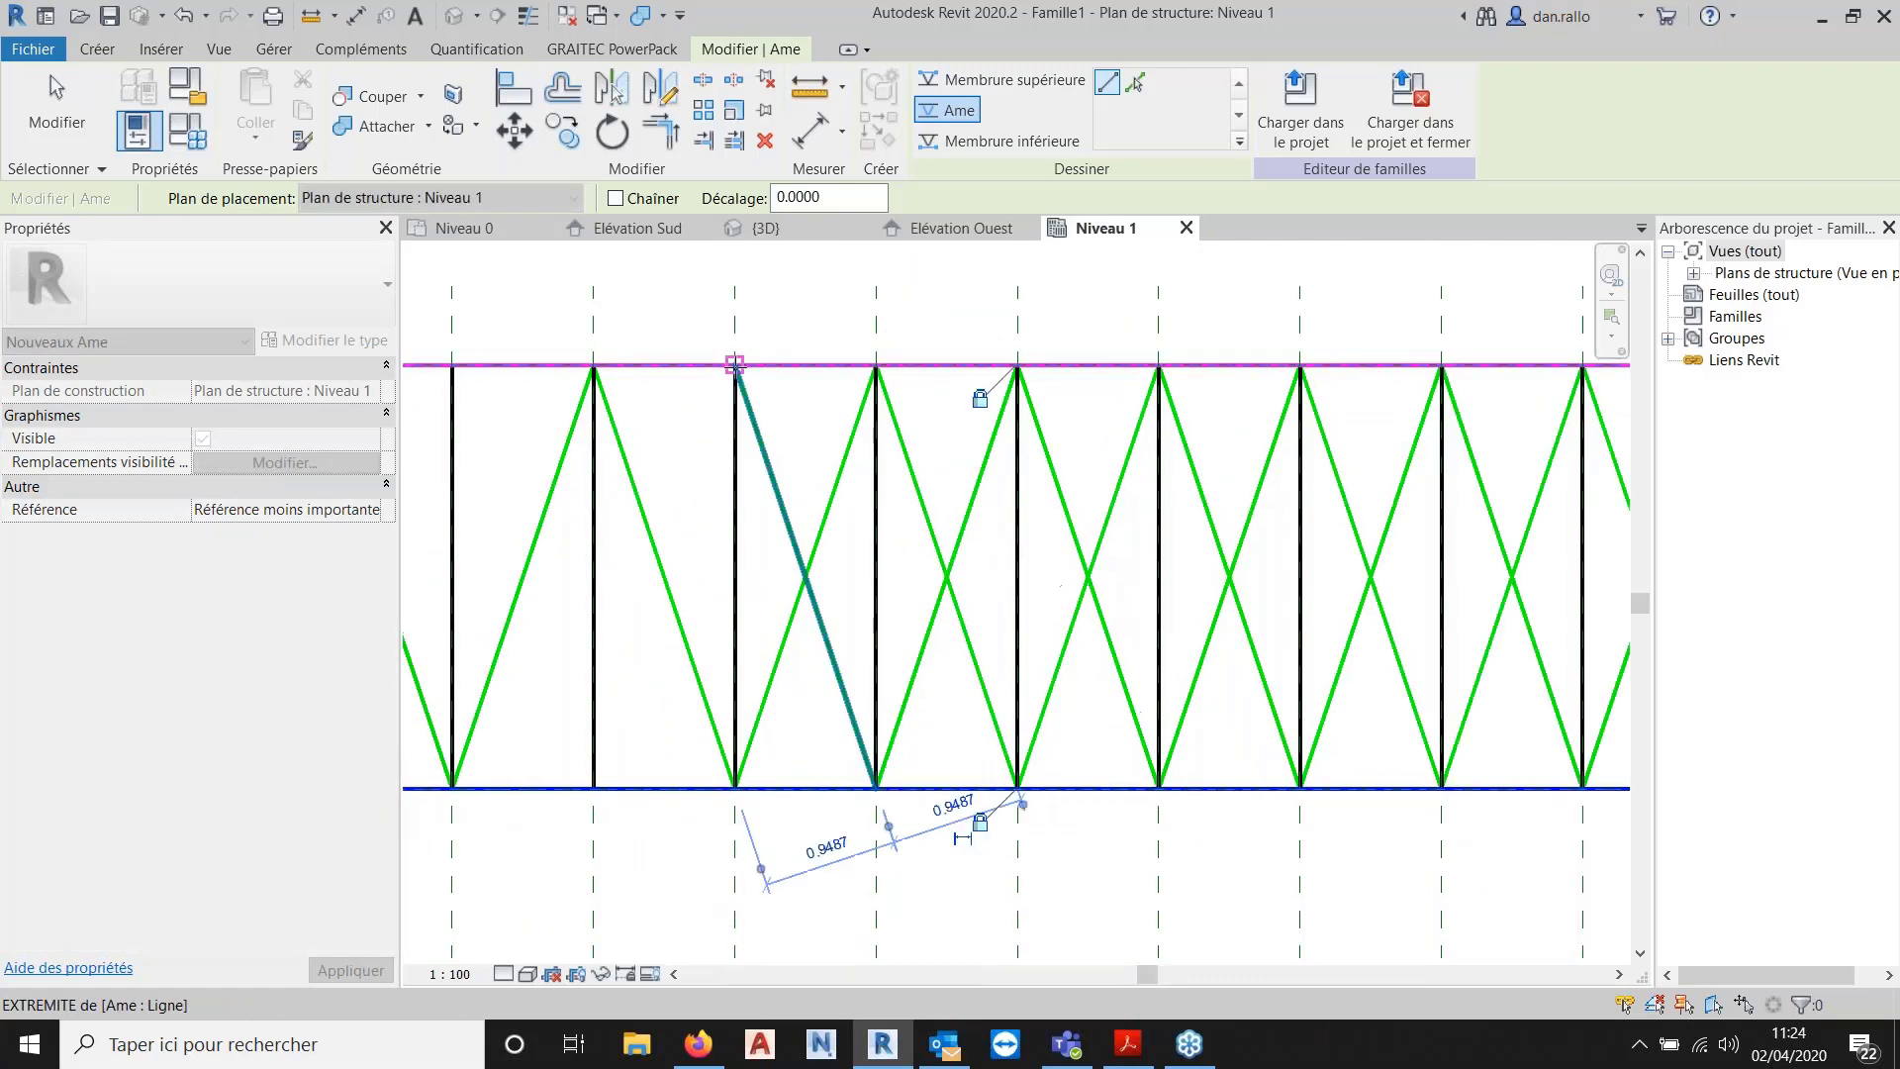
left_click(594, 788)
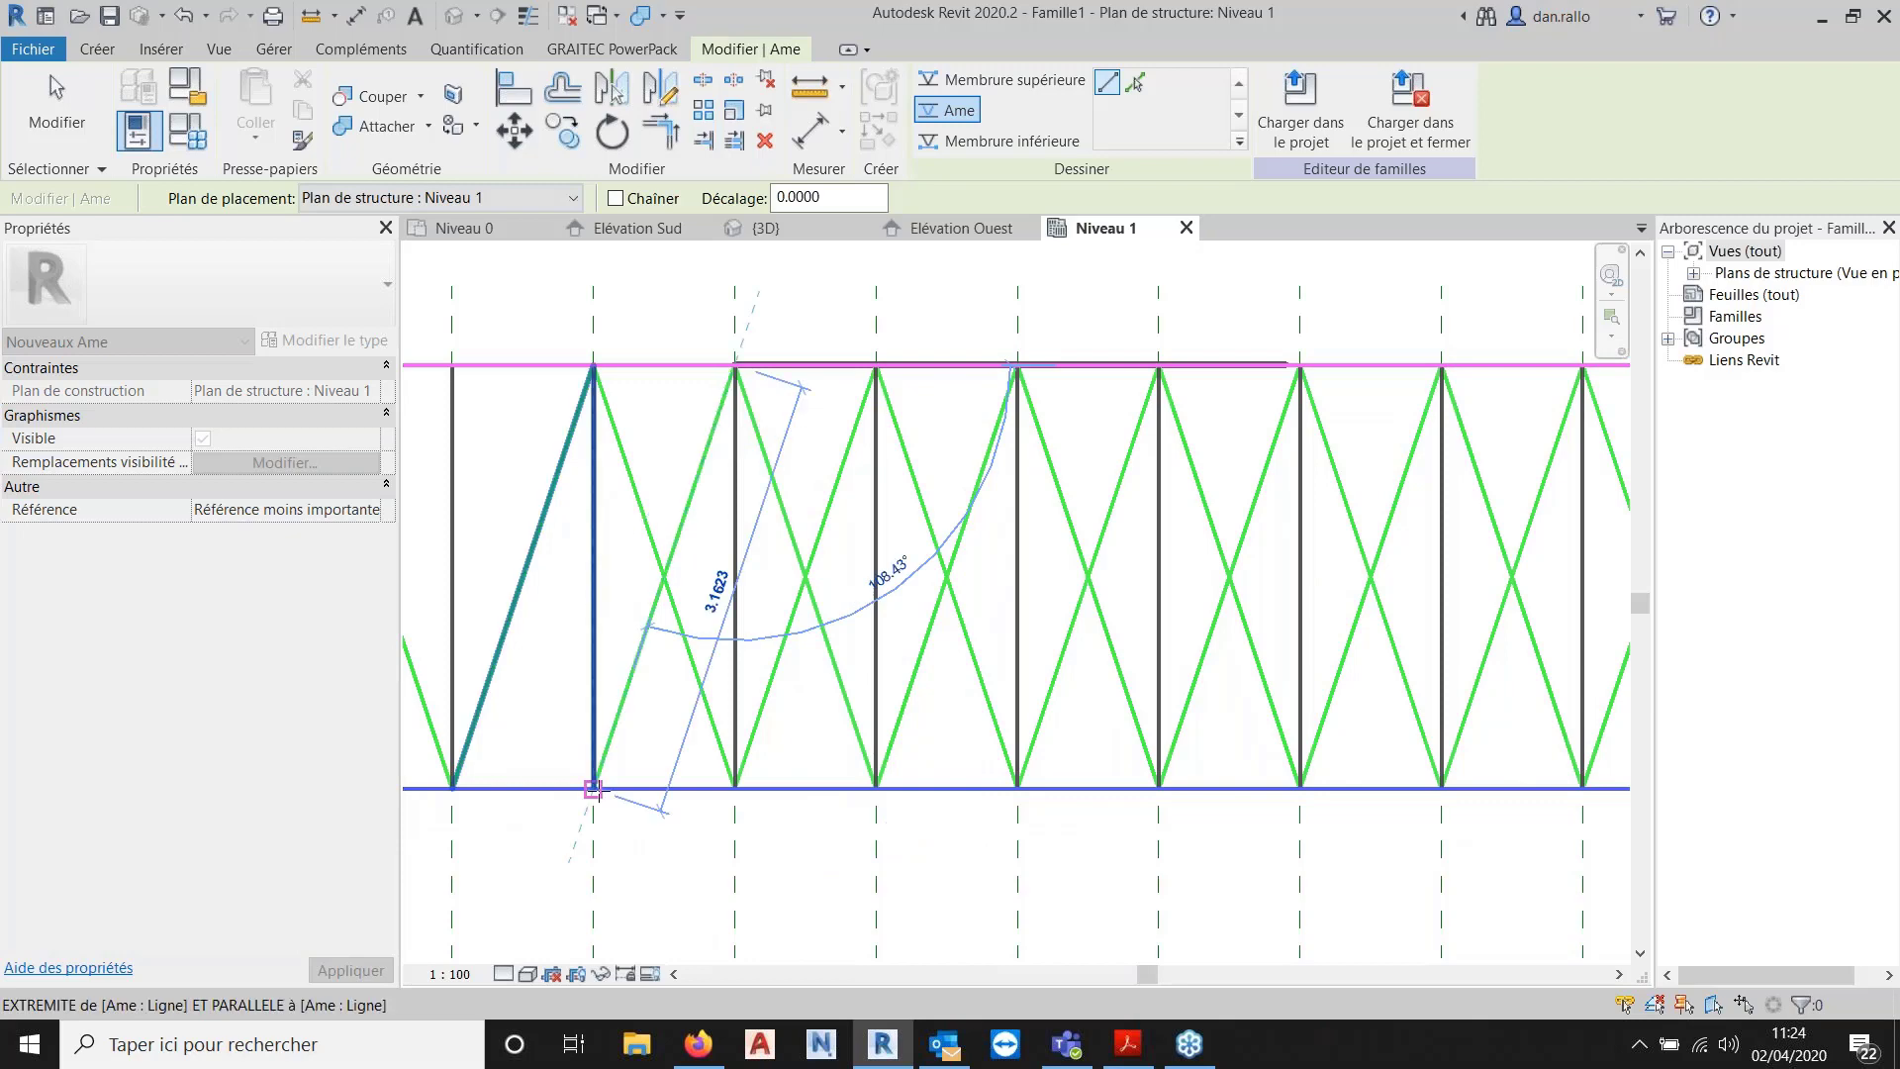
left_click(452, 366)
middle_click_drag(452, 366, 1097, 413)
left_click(1083, 414)
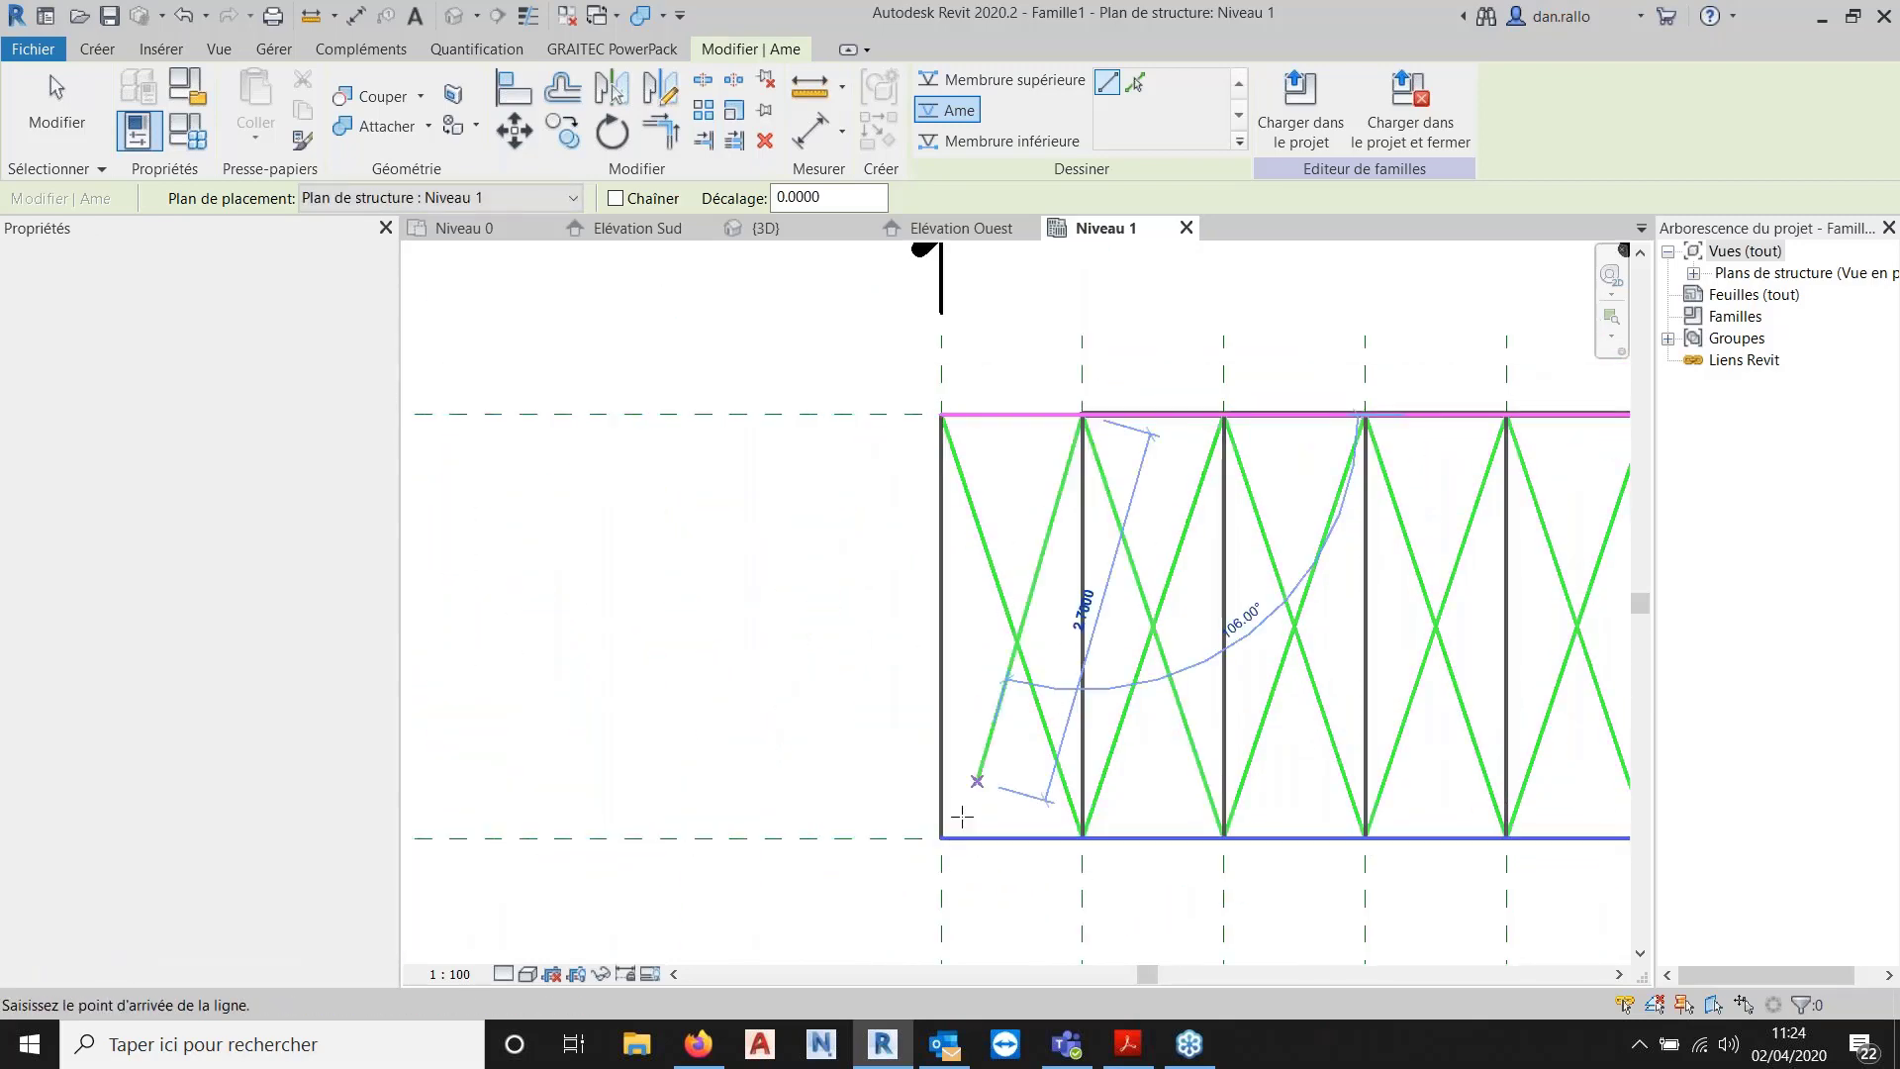
left_click(941, 838)
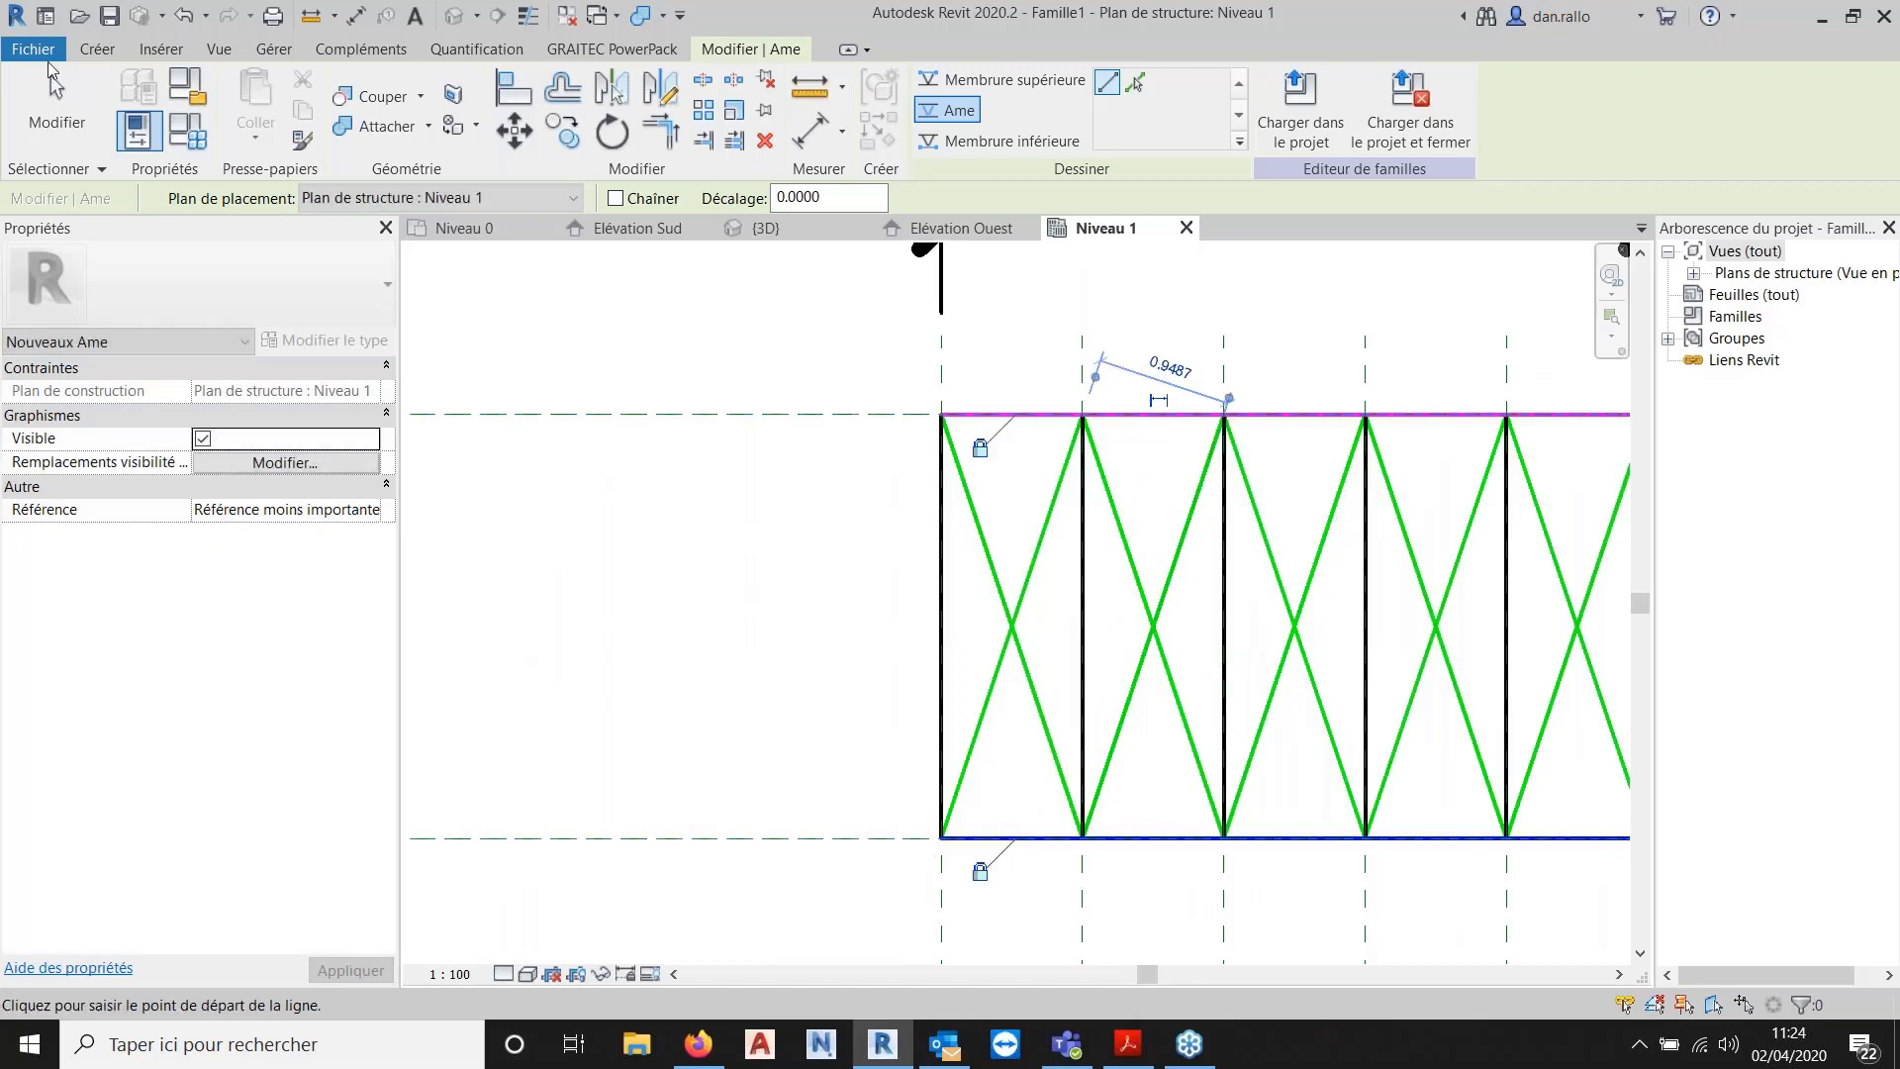
left_click(52, 79)
scroll(752, 340, "down", 3)
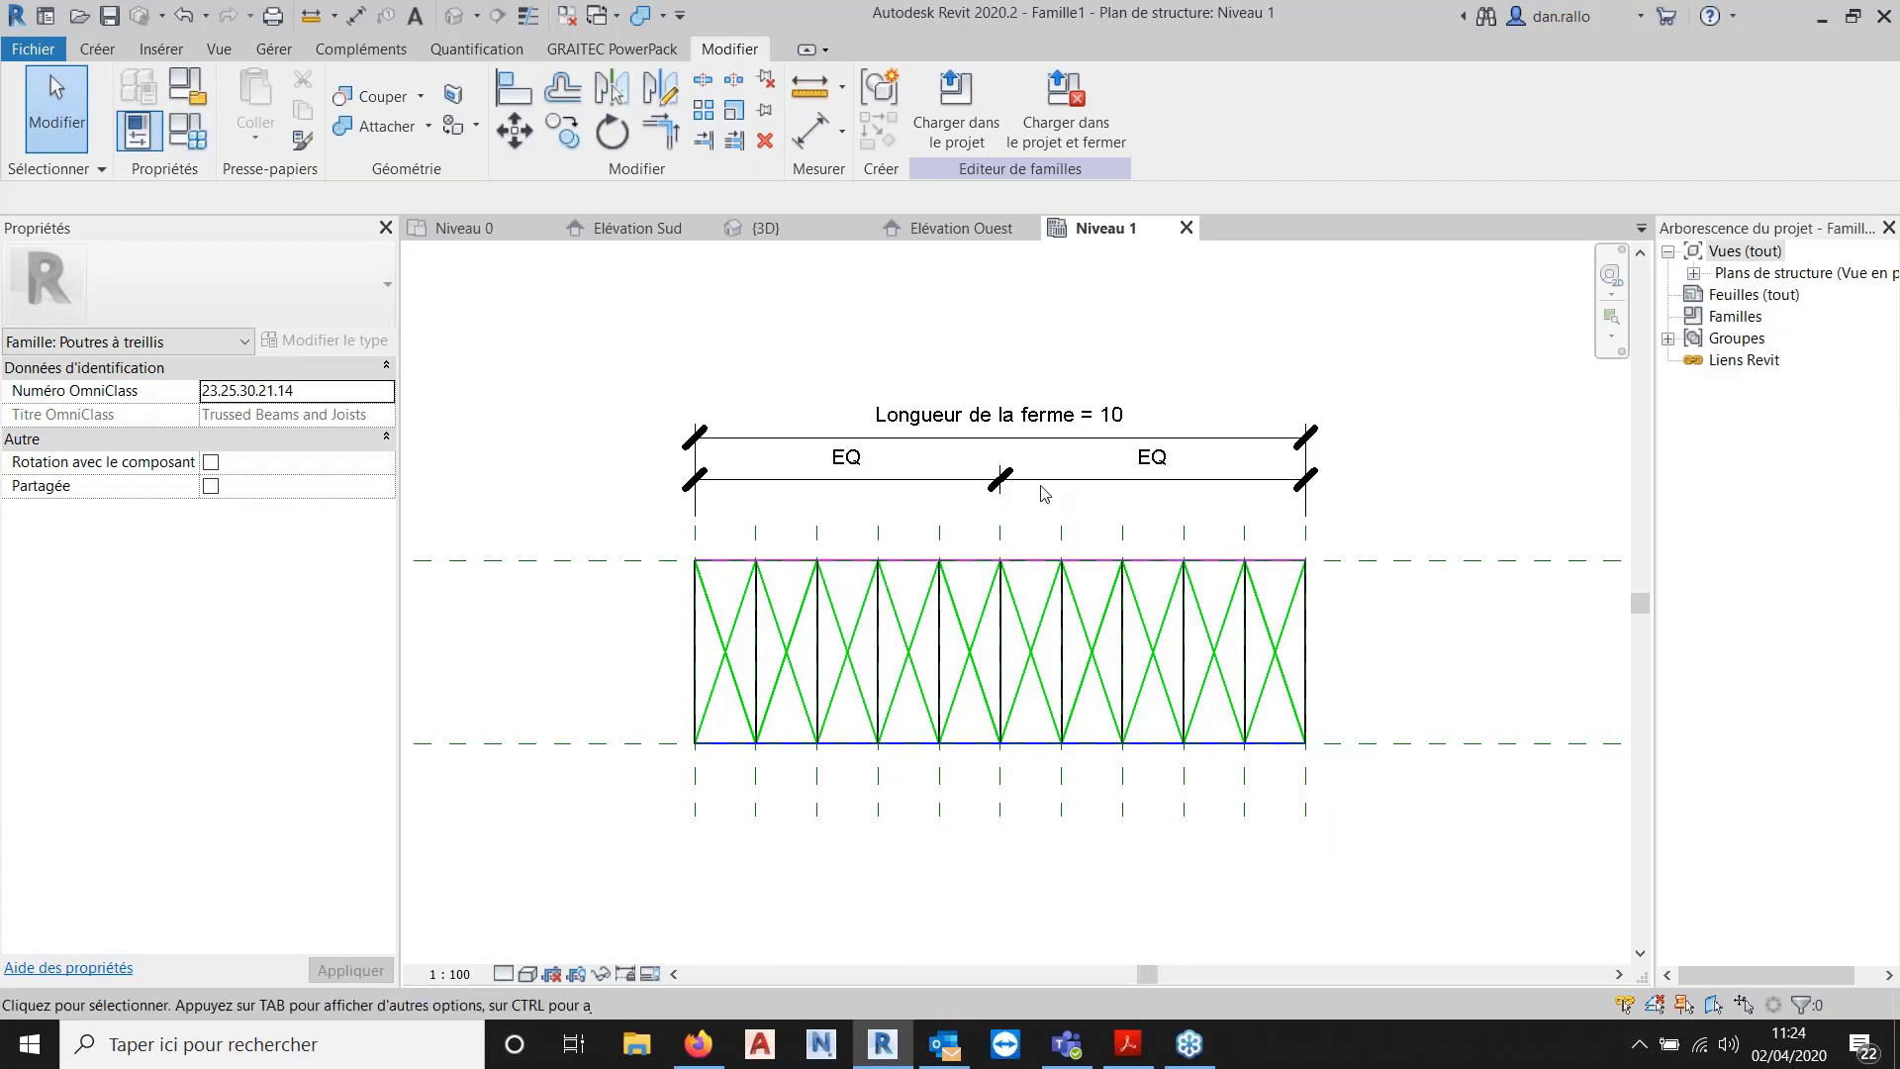
Load the truss family into the project and place a horizontal 10 m truss in the Niveau 0 plan, starting above the left wall's inner edge.
left_click(994, 119)
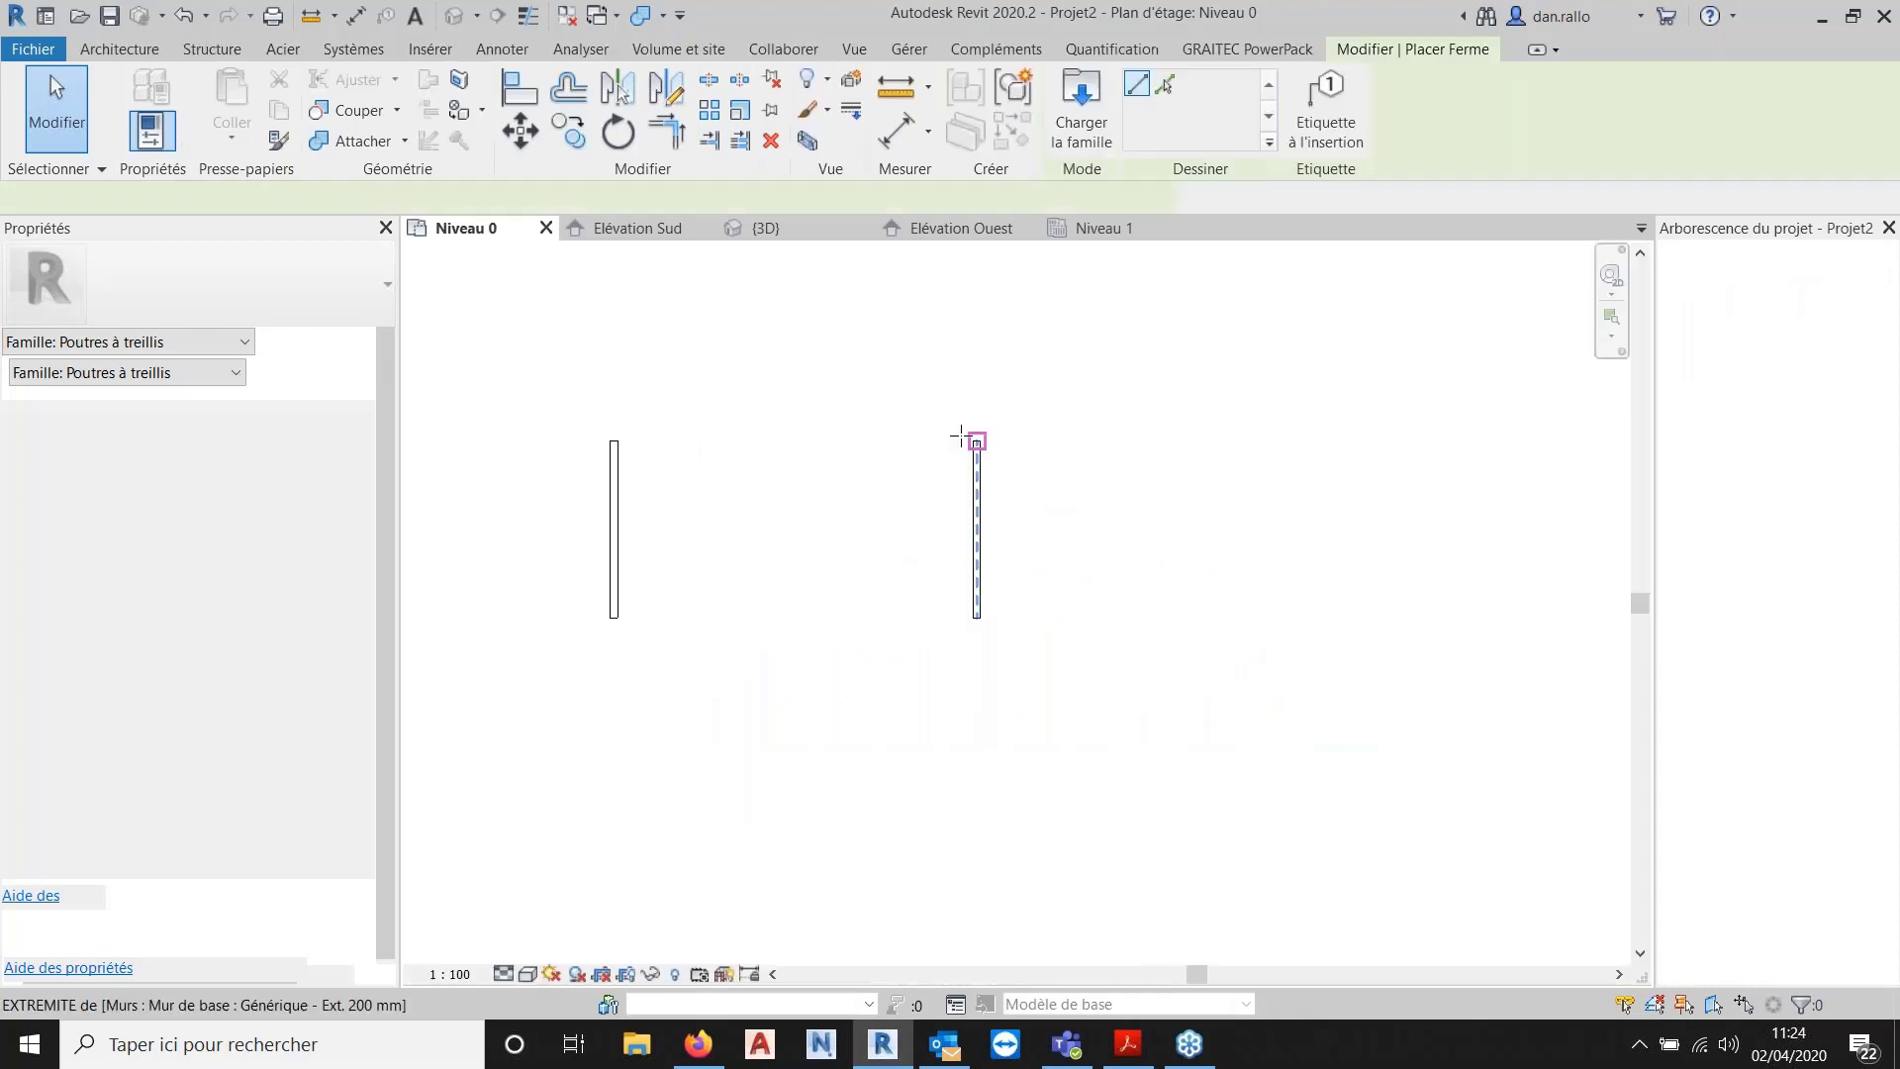
scroll(599, 437, "up", 4)
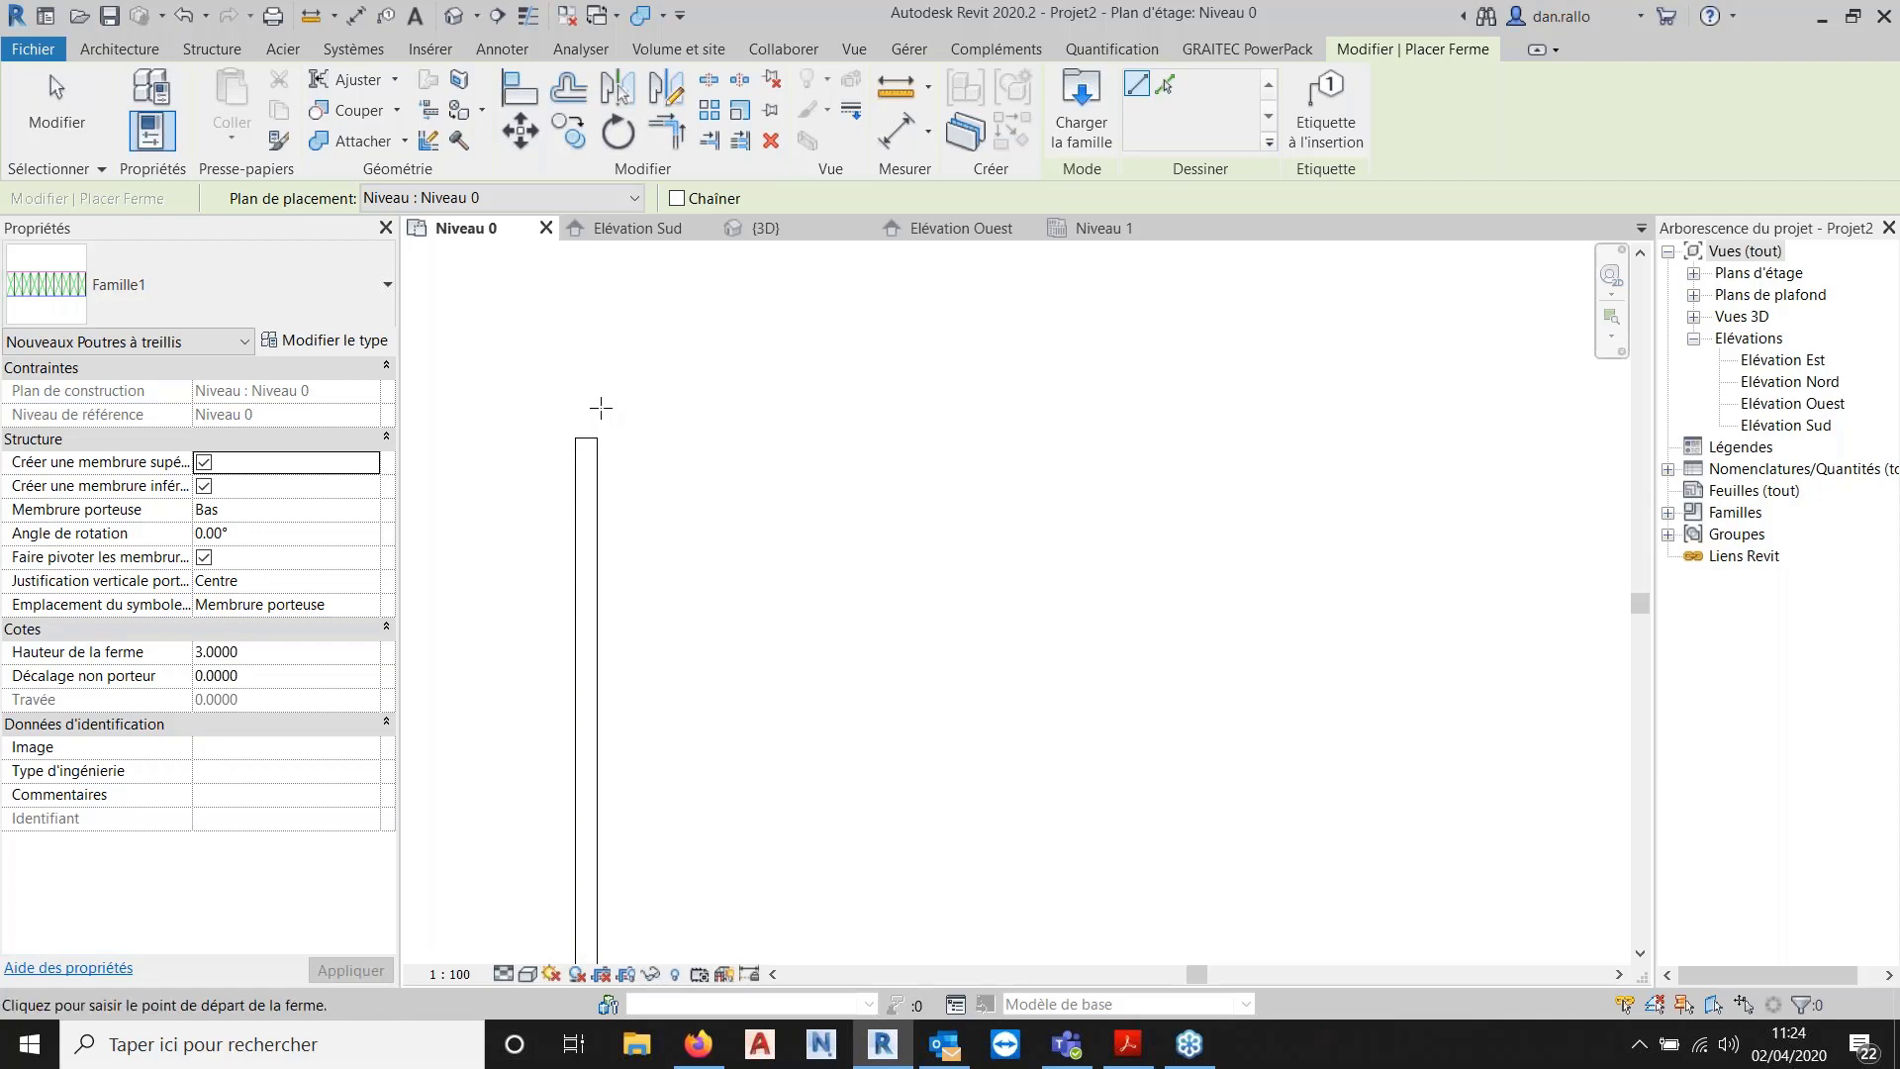
left_click(599, 408)
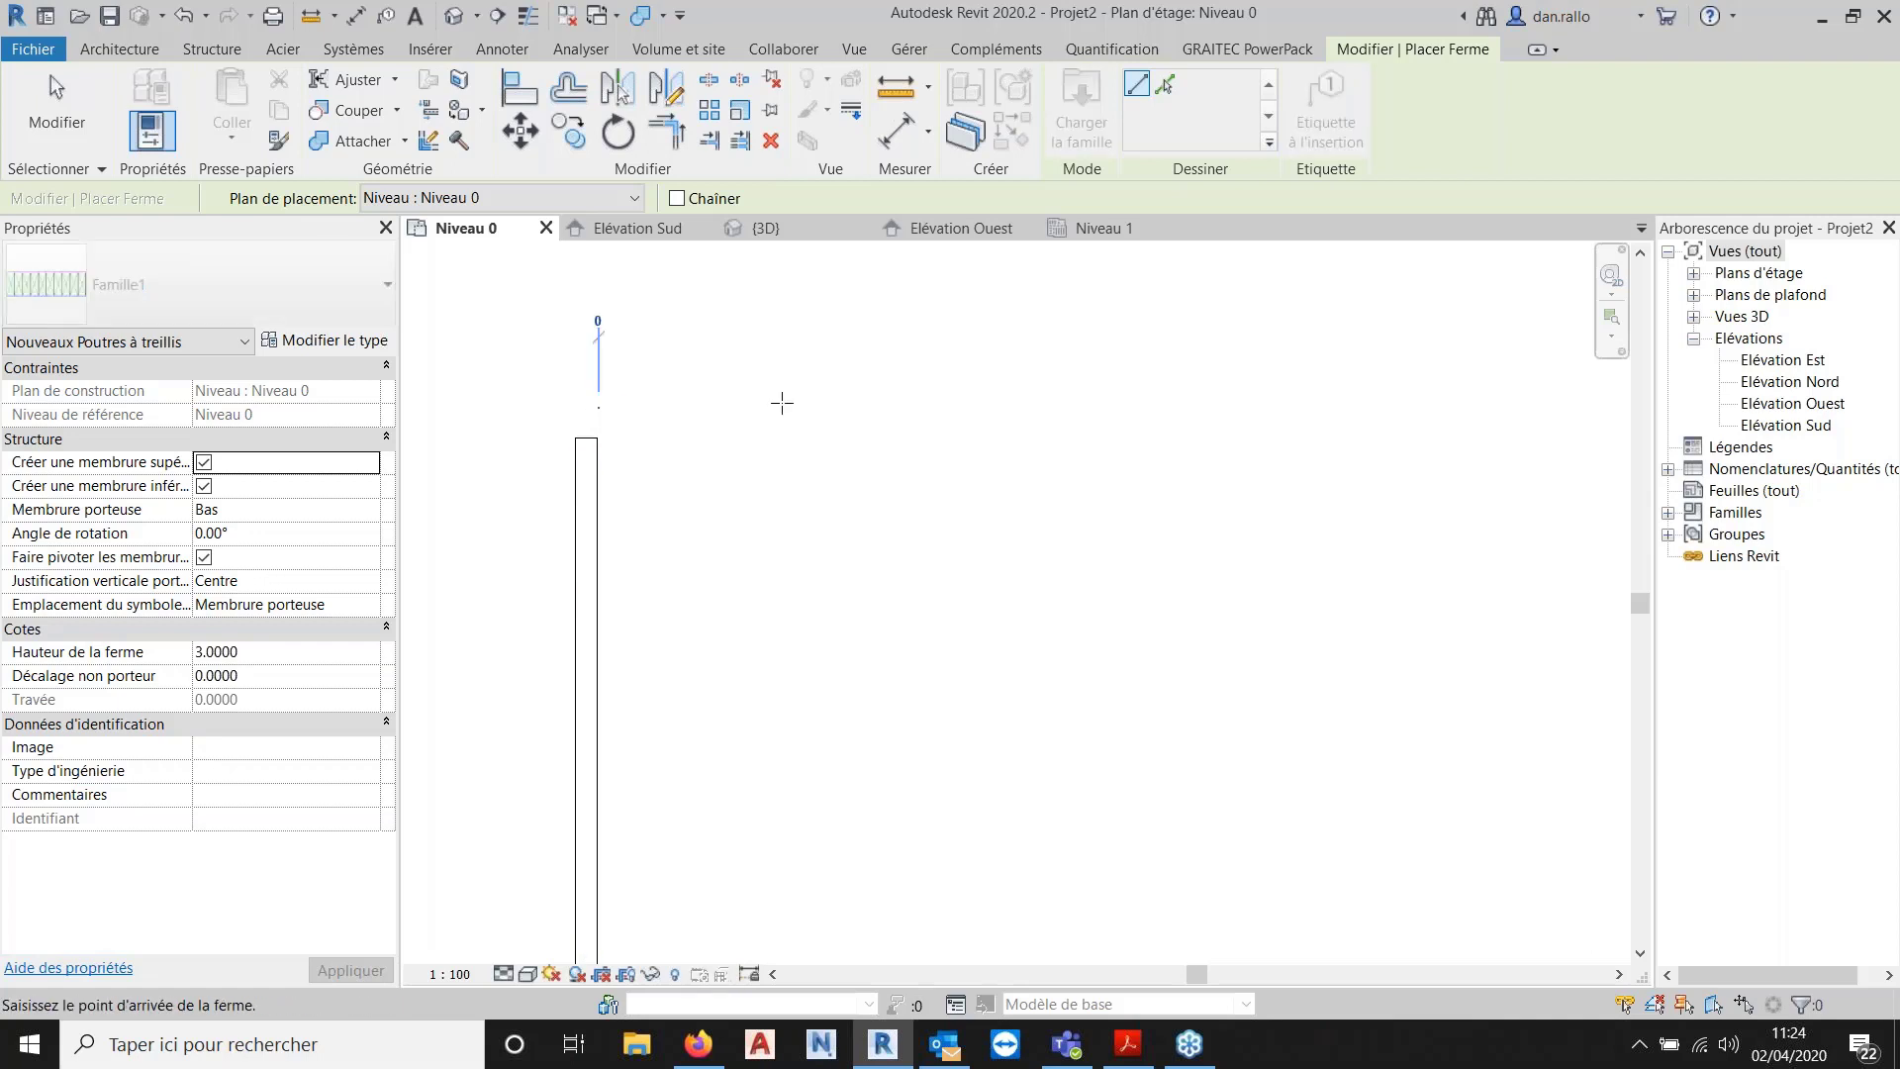
type("10")
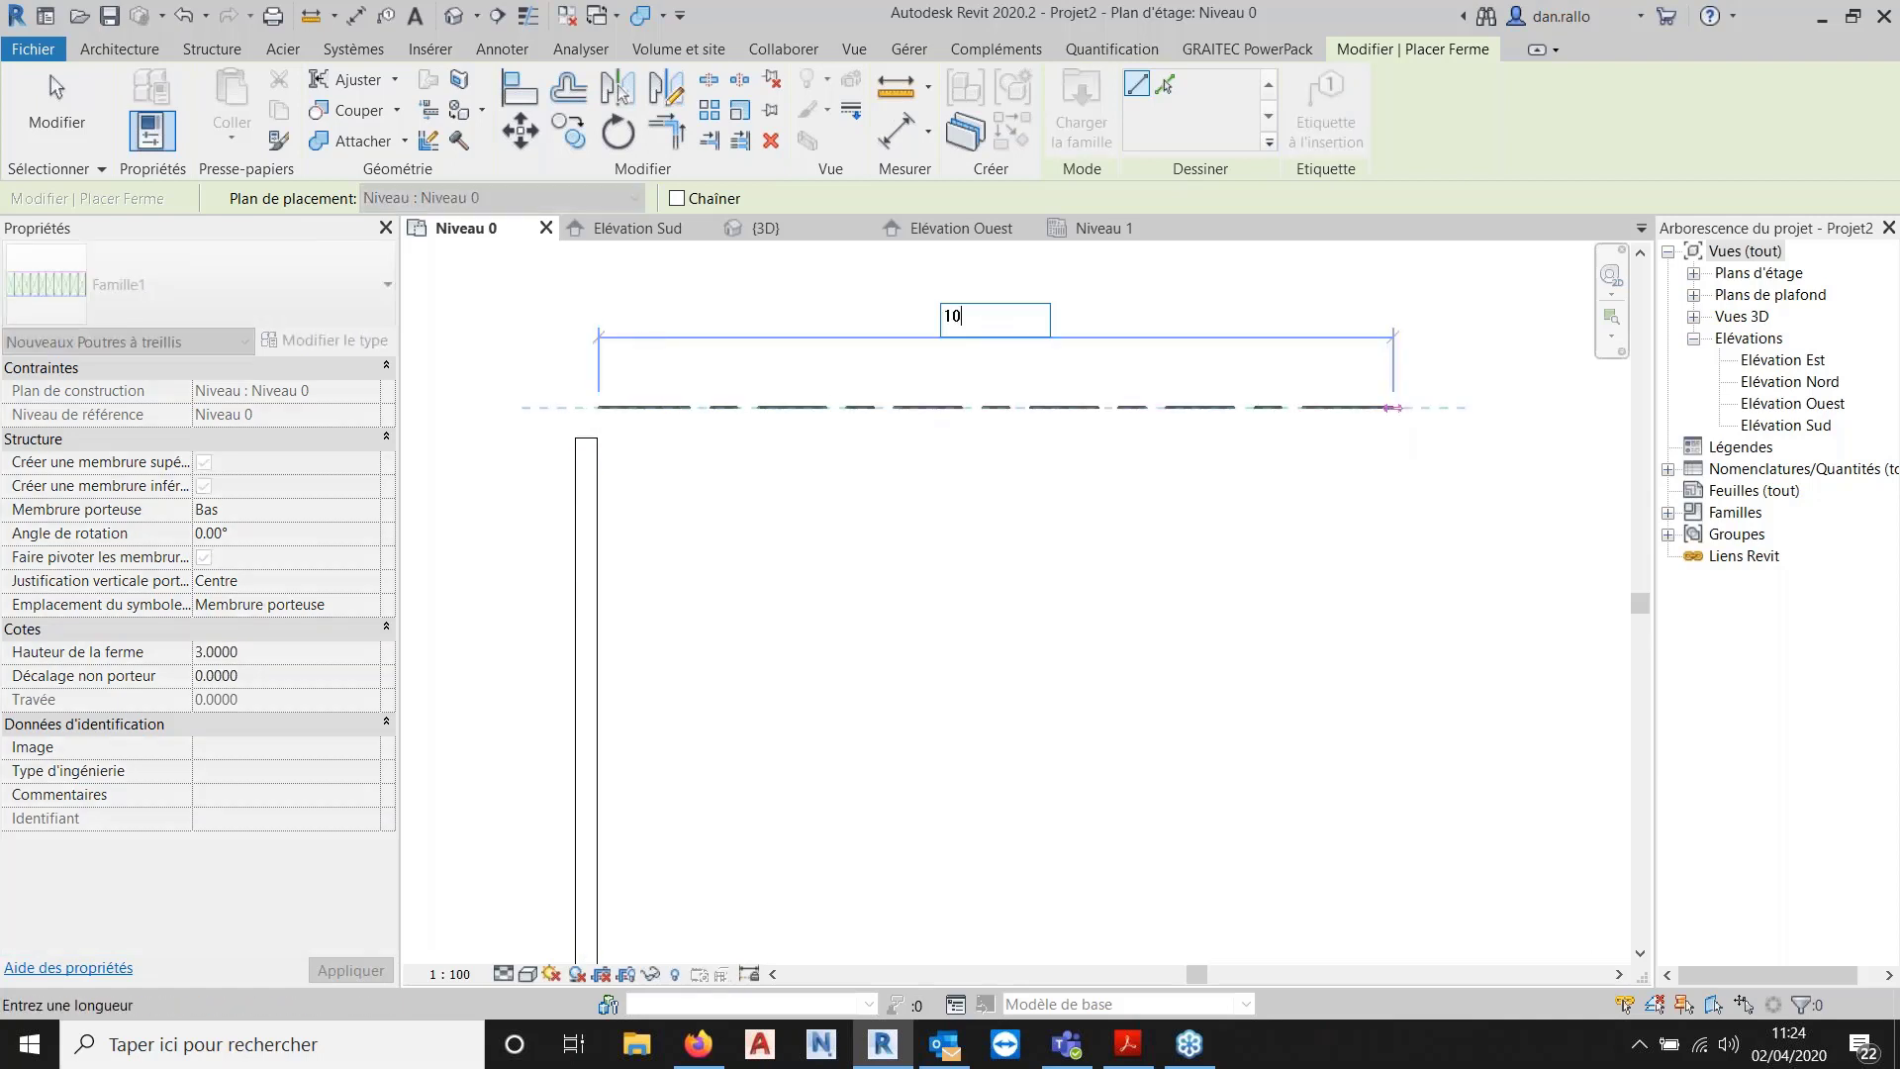
key("Return")
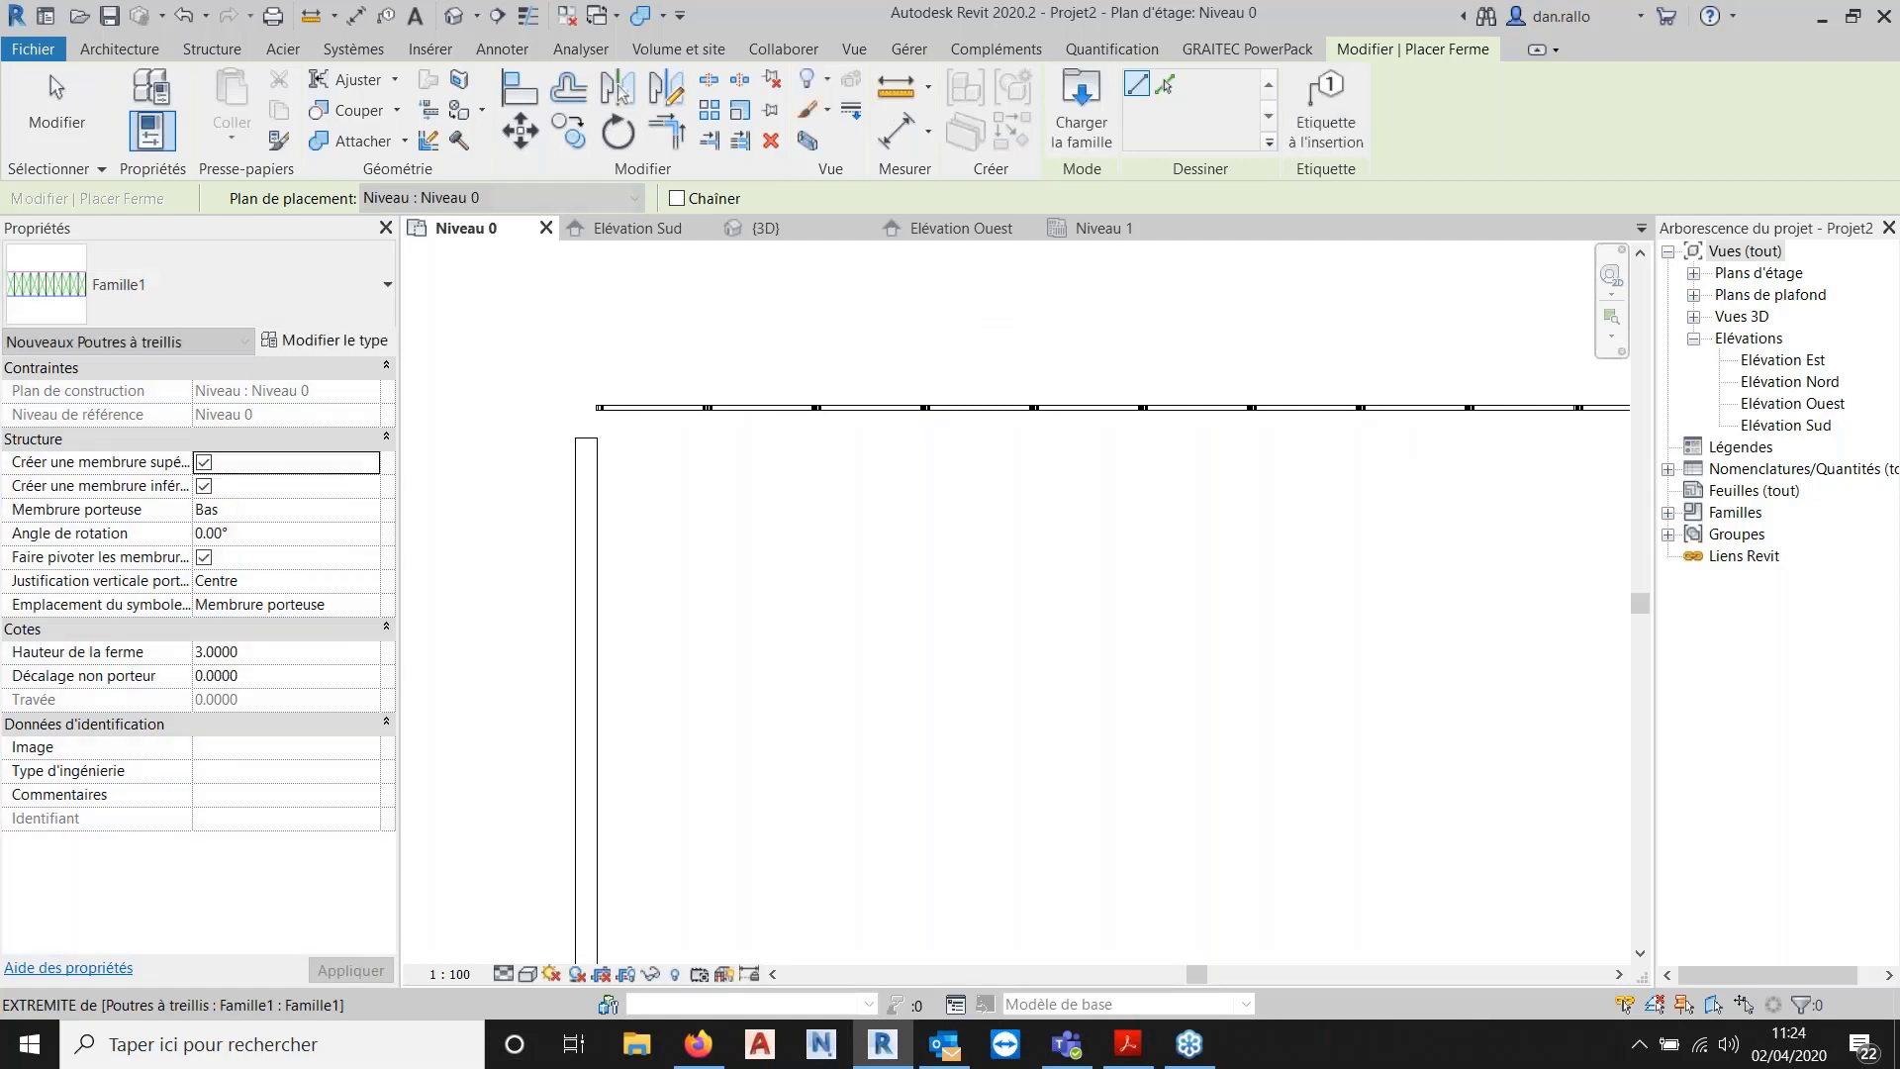
scroll(956, 354, "down", 2)
middle_click_drag(955, 353, 925, 417)
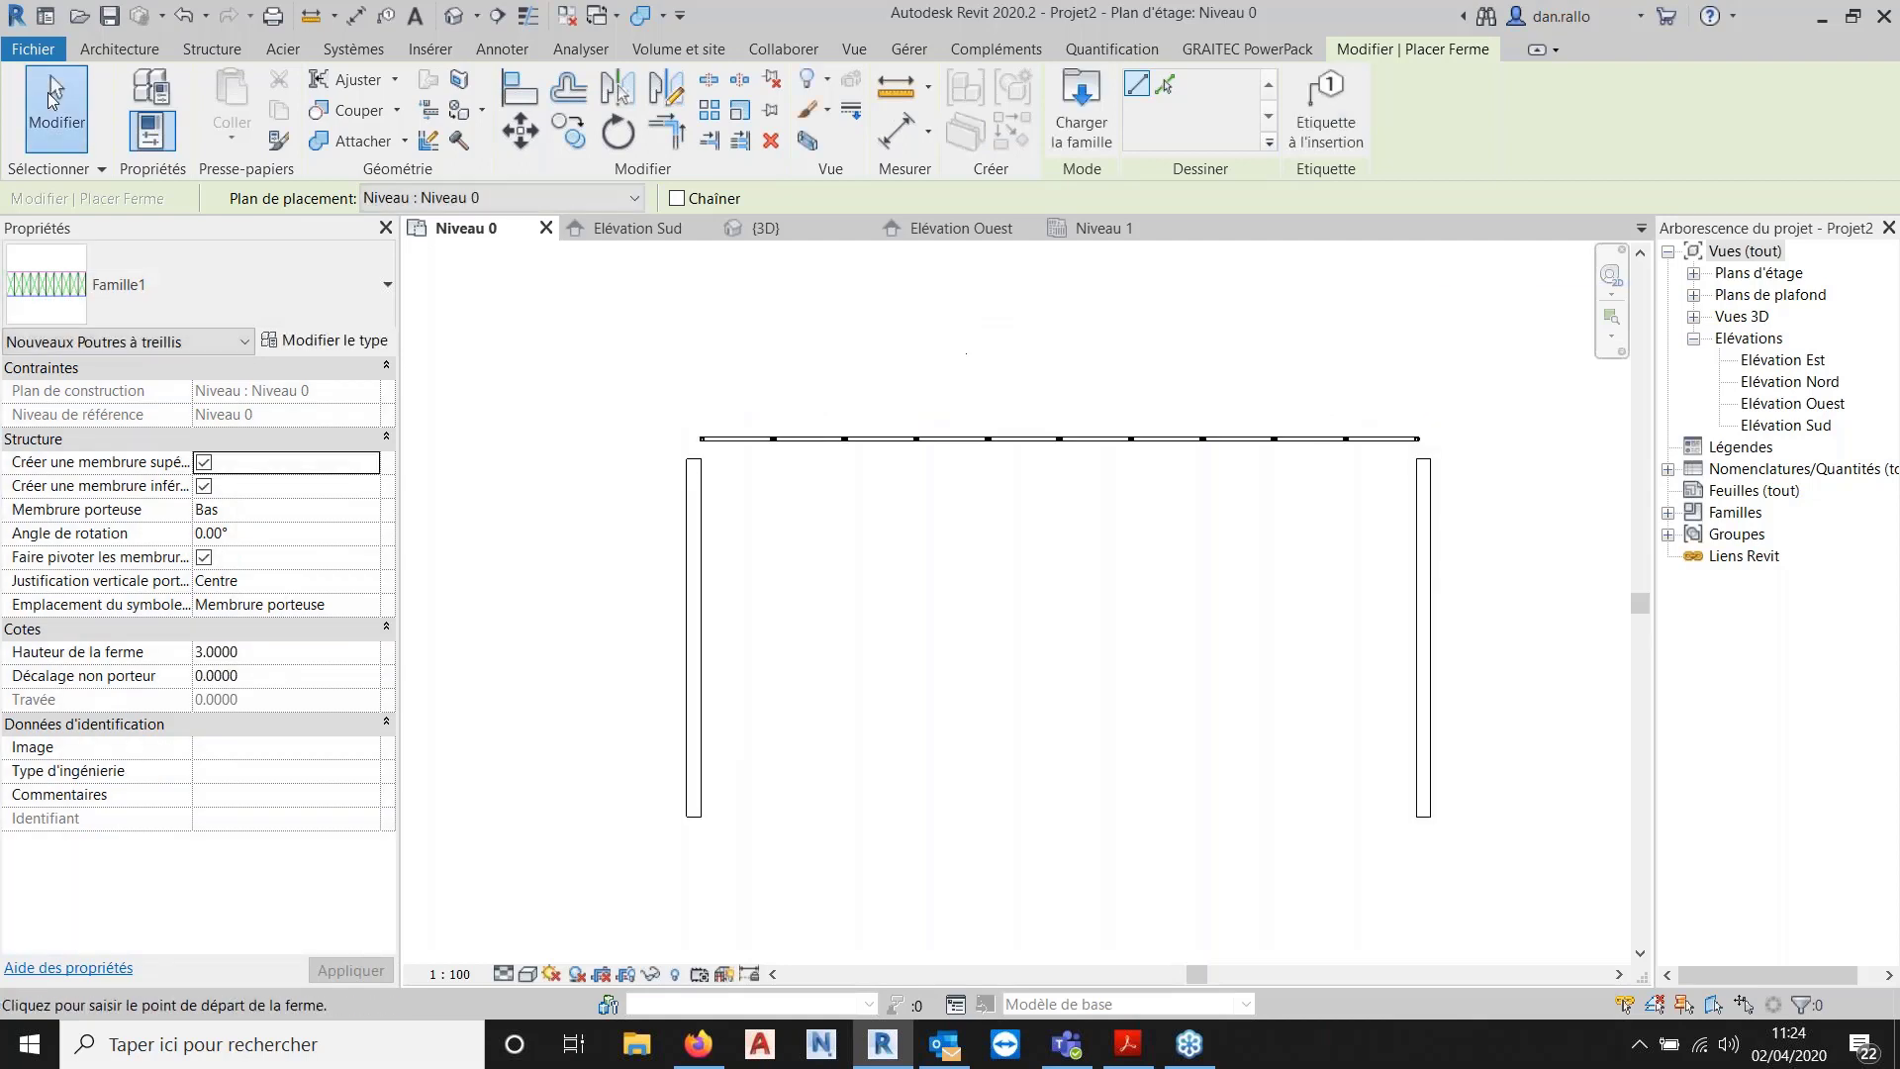
End truss placement and delete the truss just placed in the Niveau 0 plan.
key("Escape")
key("Escape")
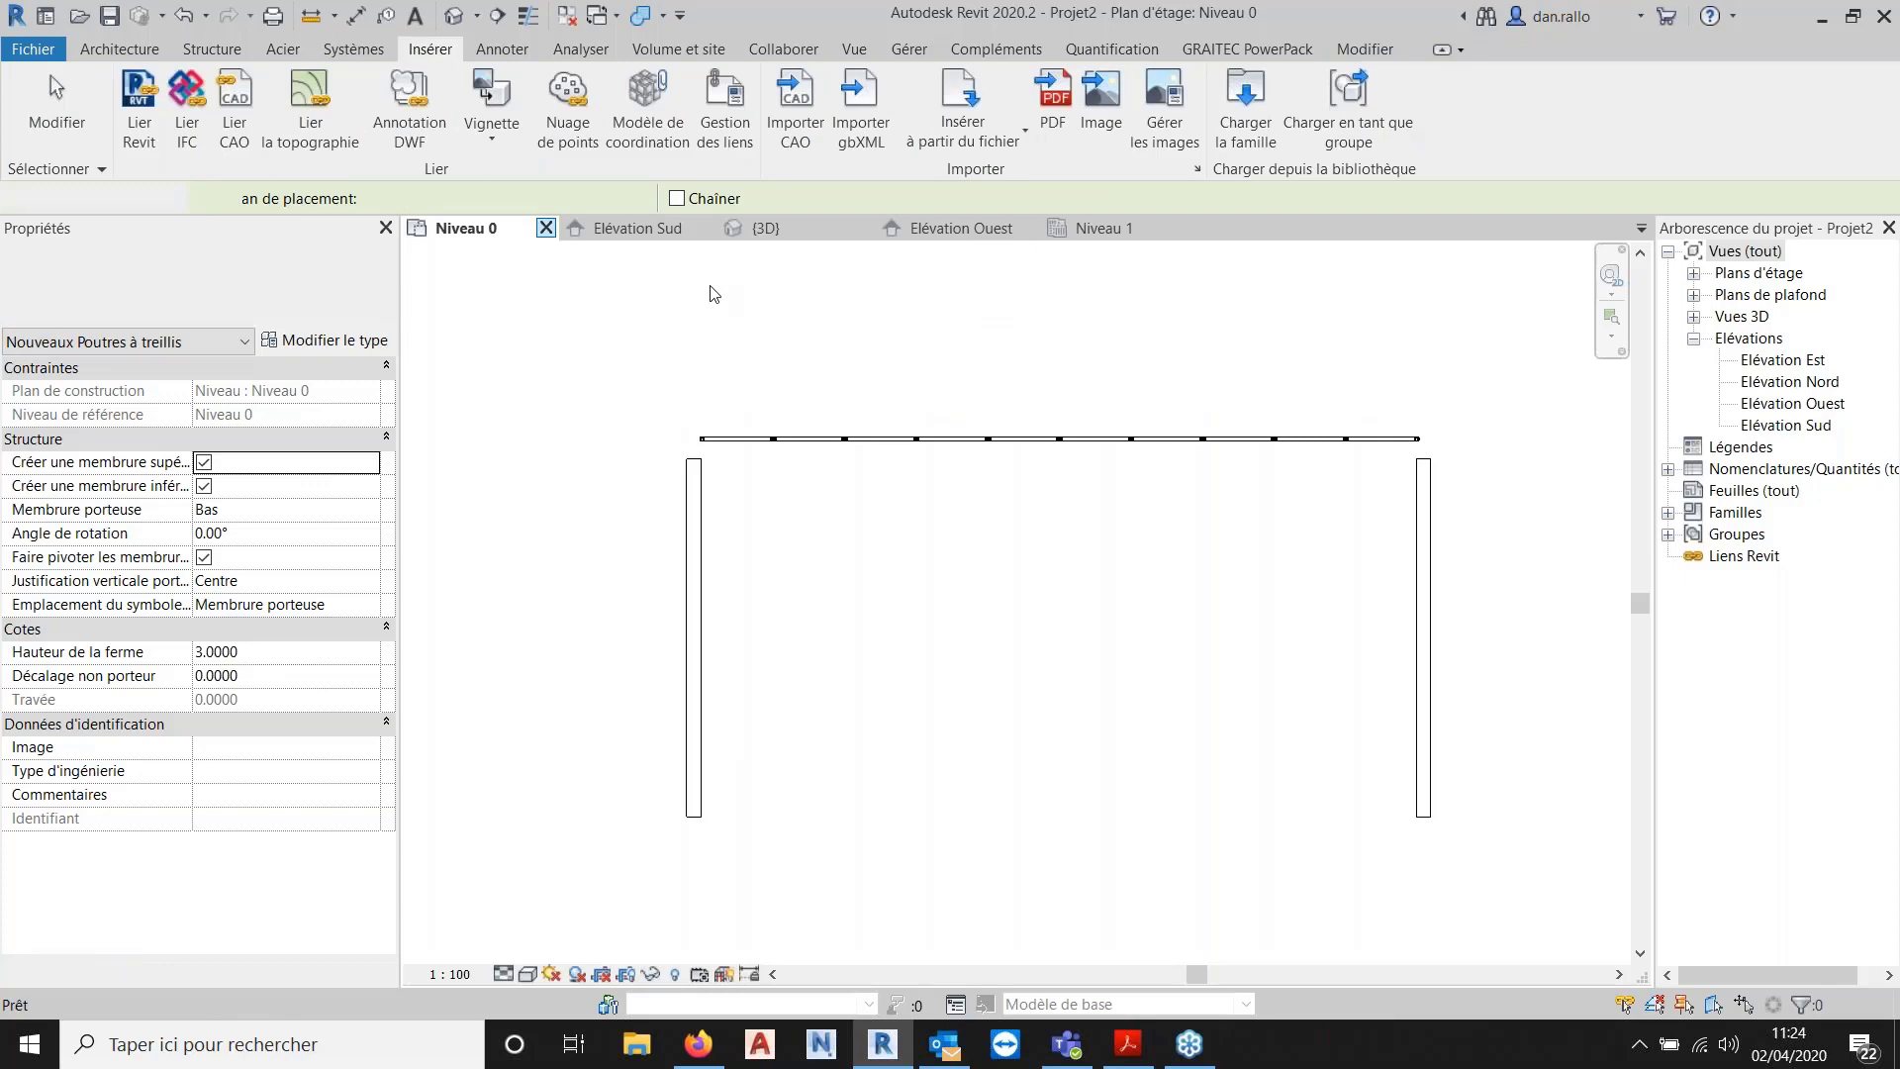
key("Escape")
left_click(900, 442)
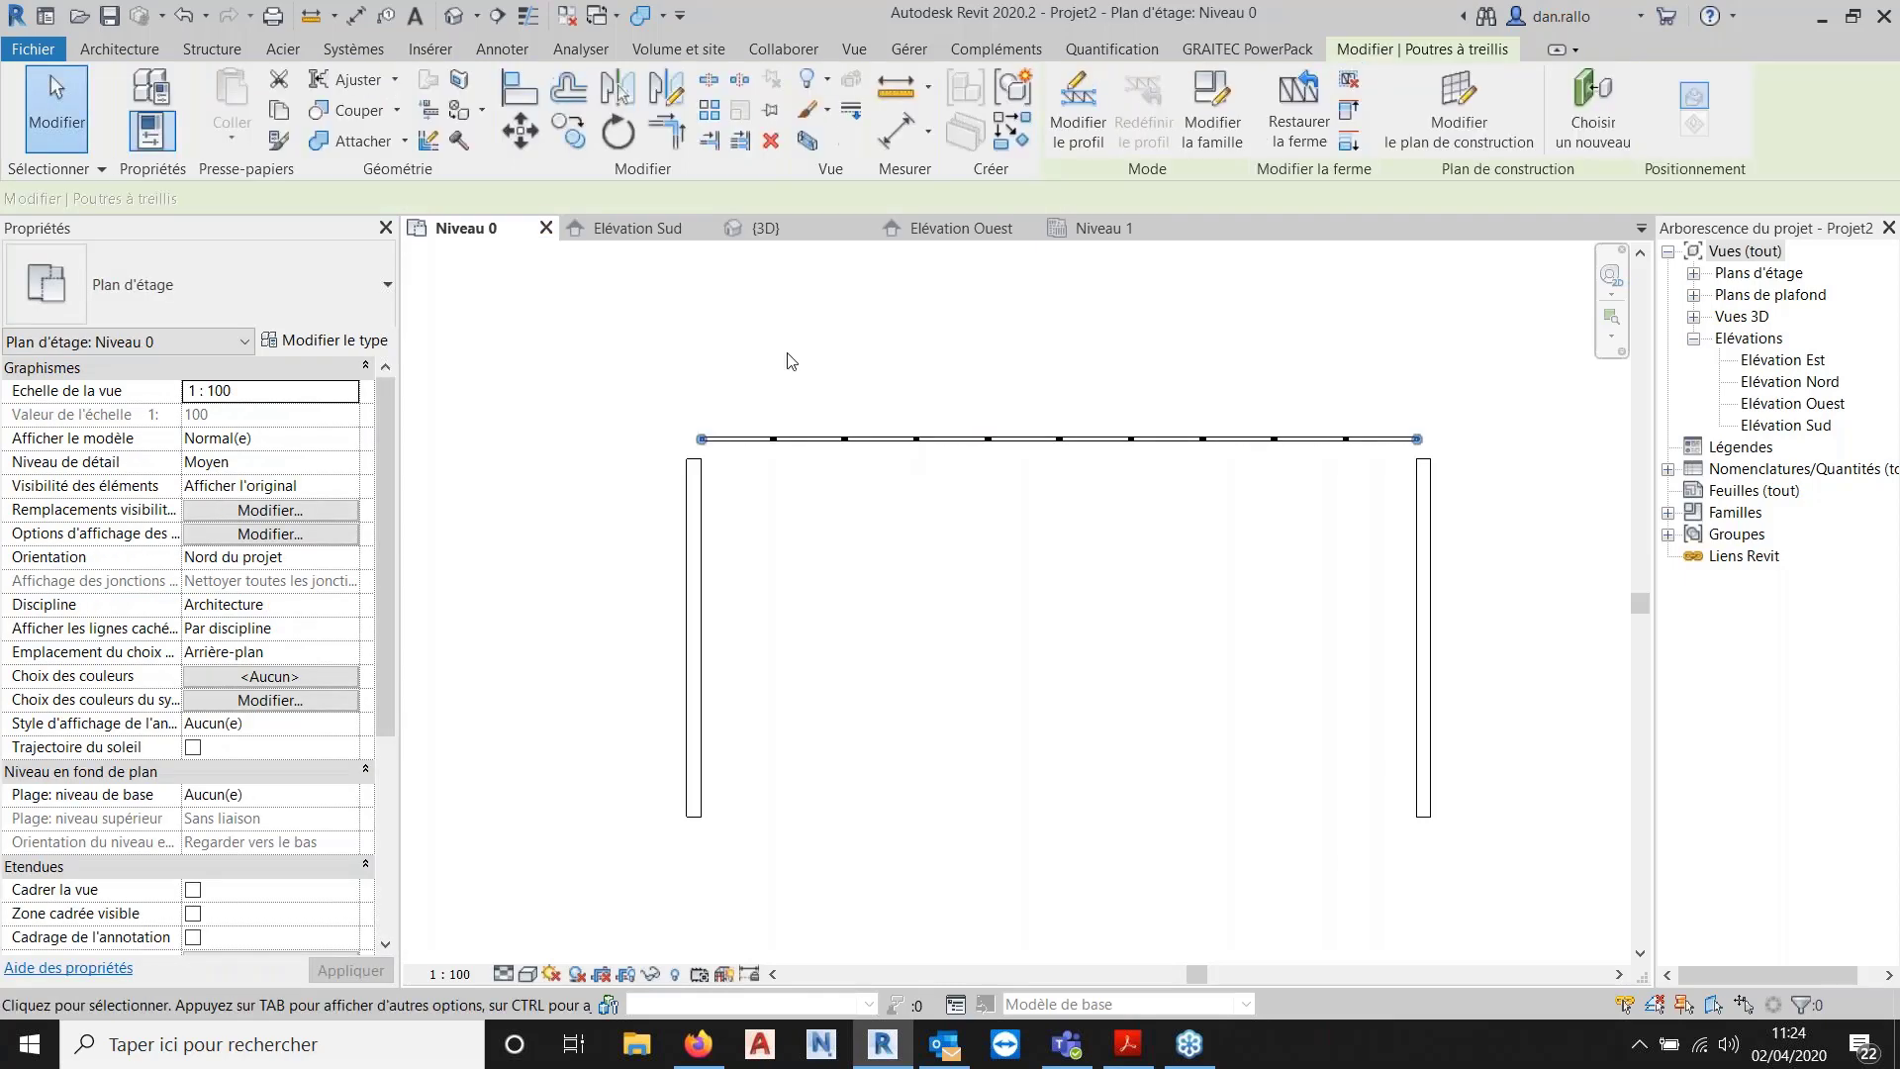
key("Delete")
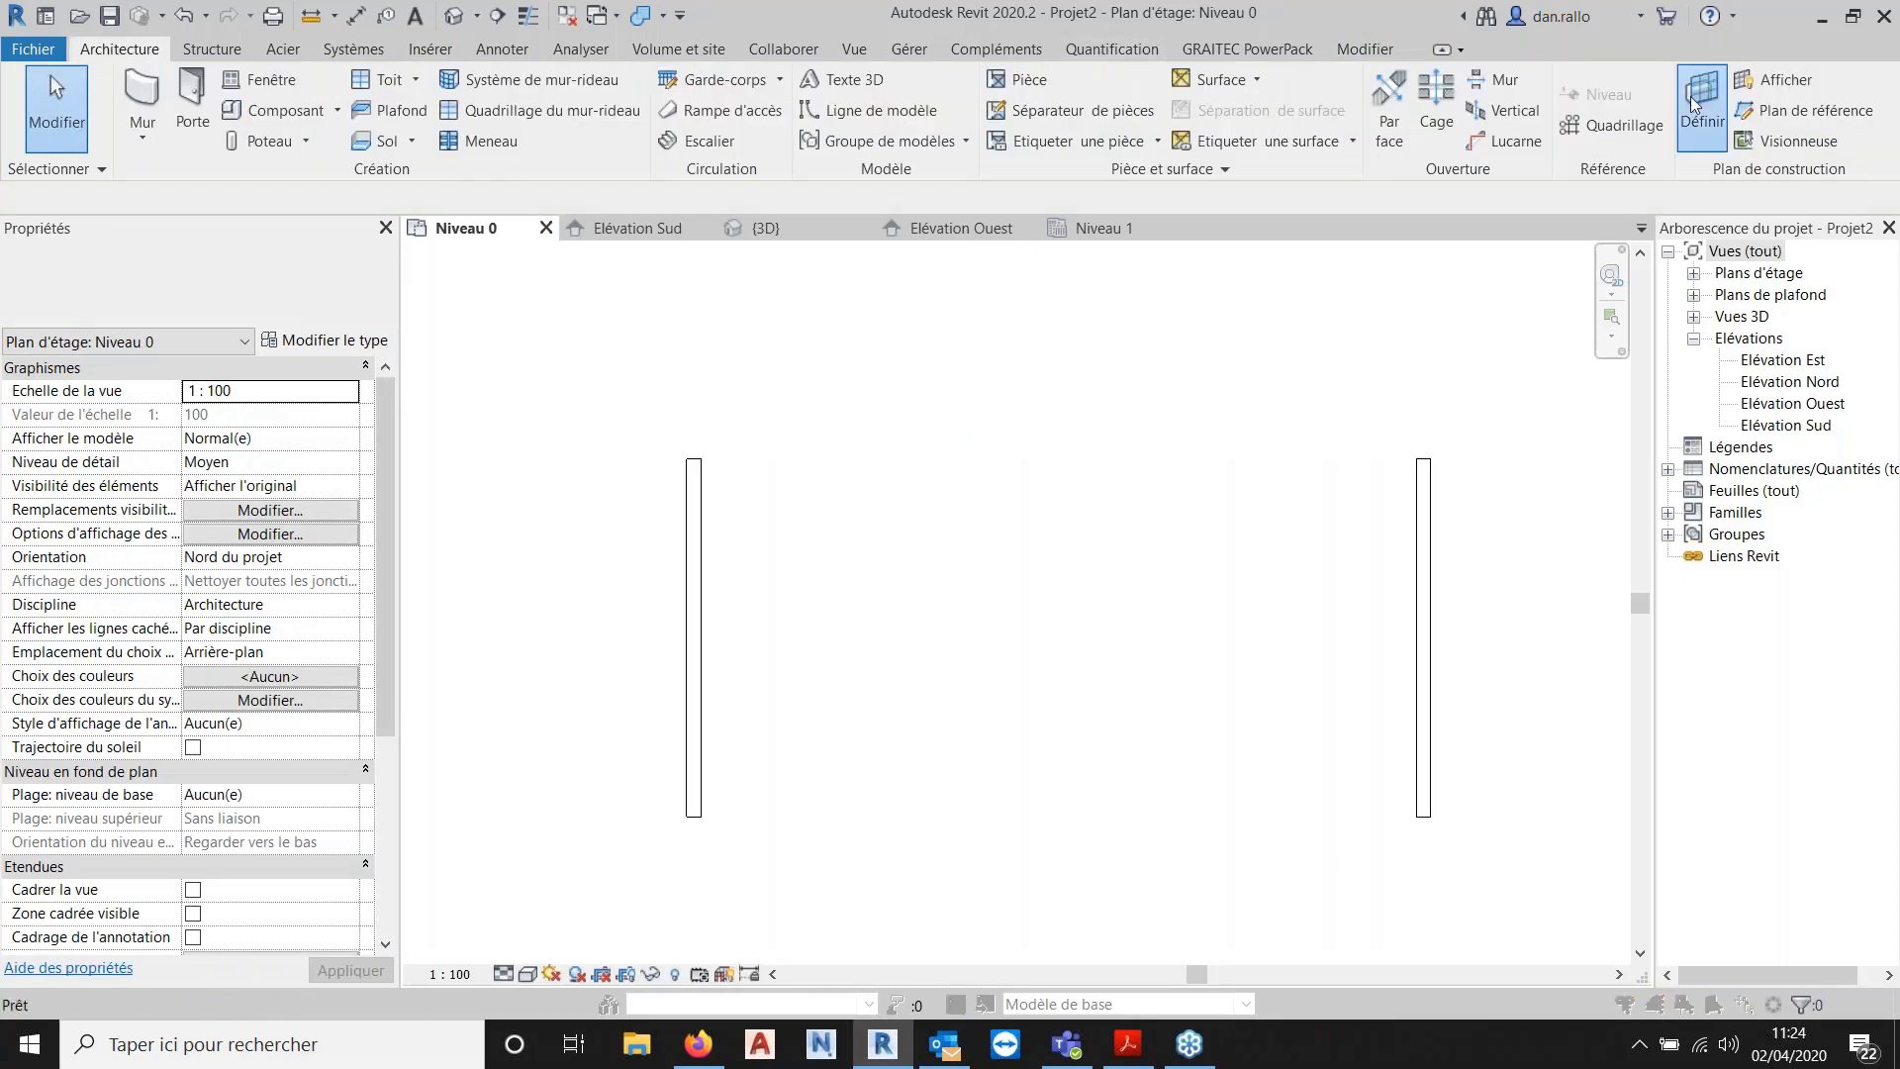
Set the work plane by picking a wall in plan, and open the Elévation Sud view.
left_click(1696, 102)
left_click(148, 536)
left_click(222, 643)
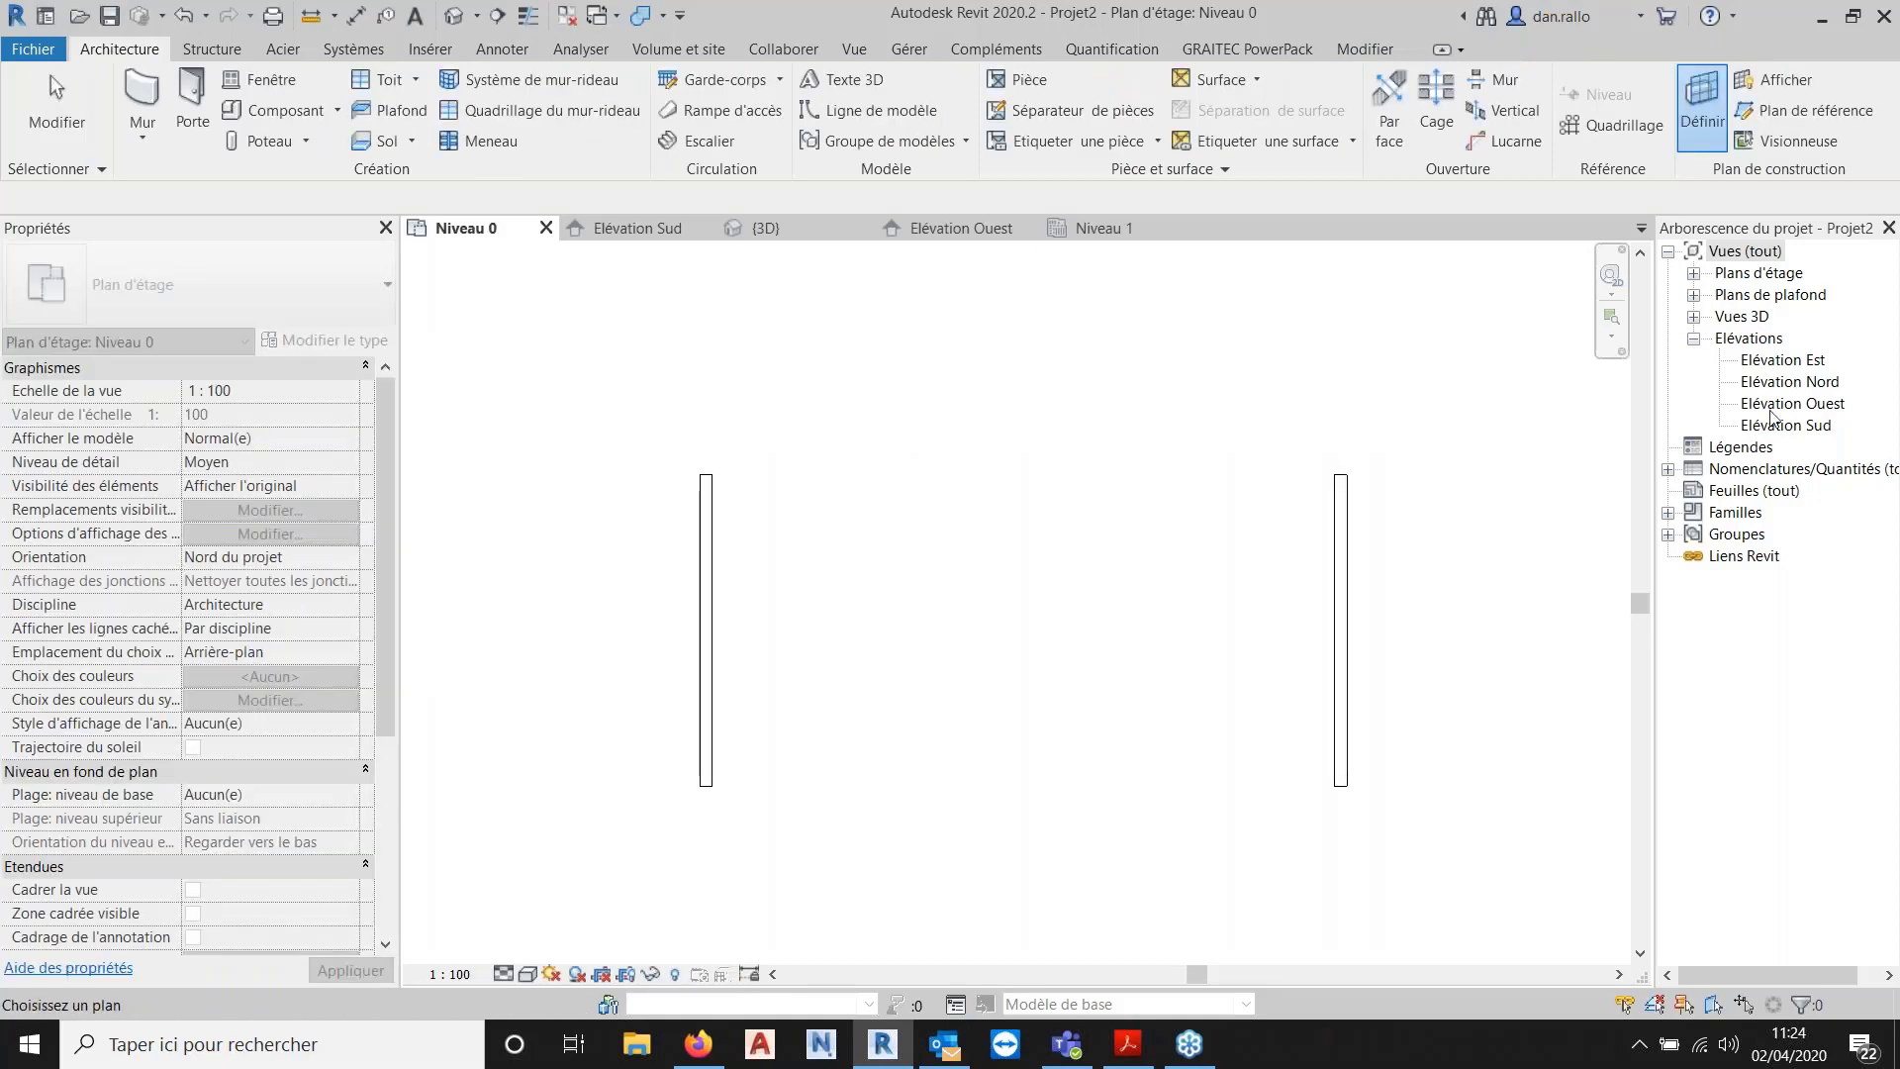
double_click(1772, 426)
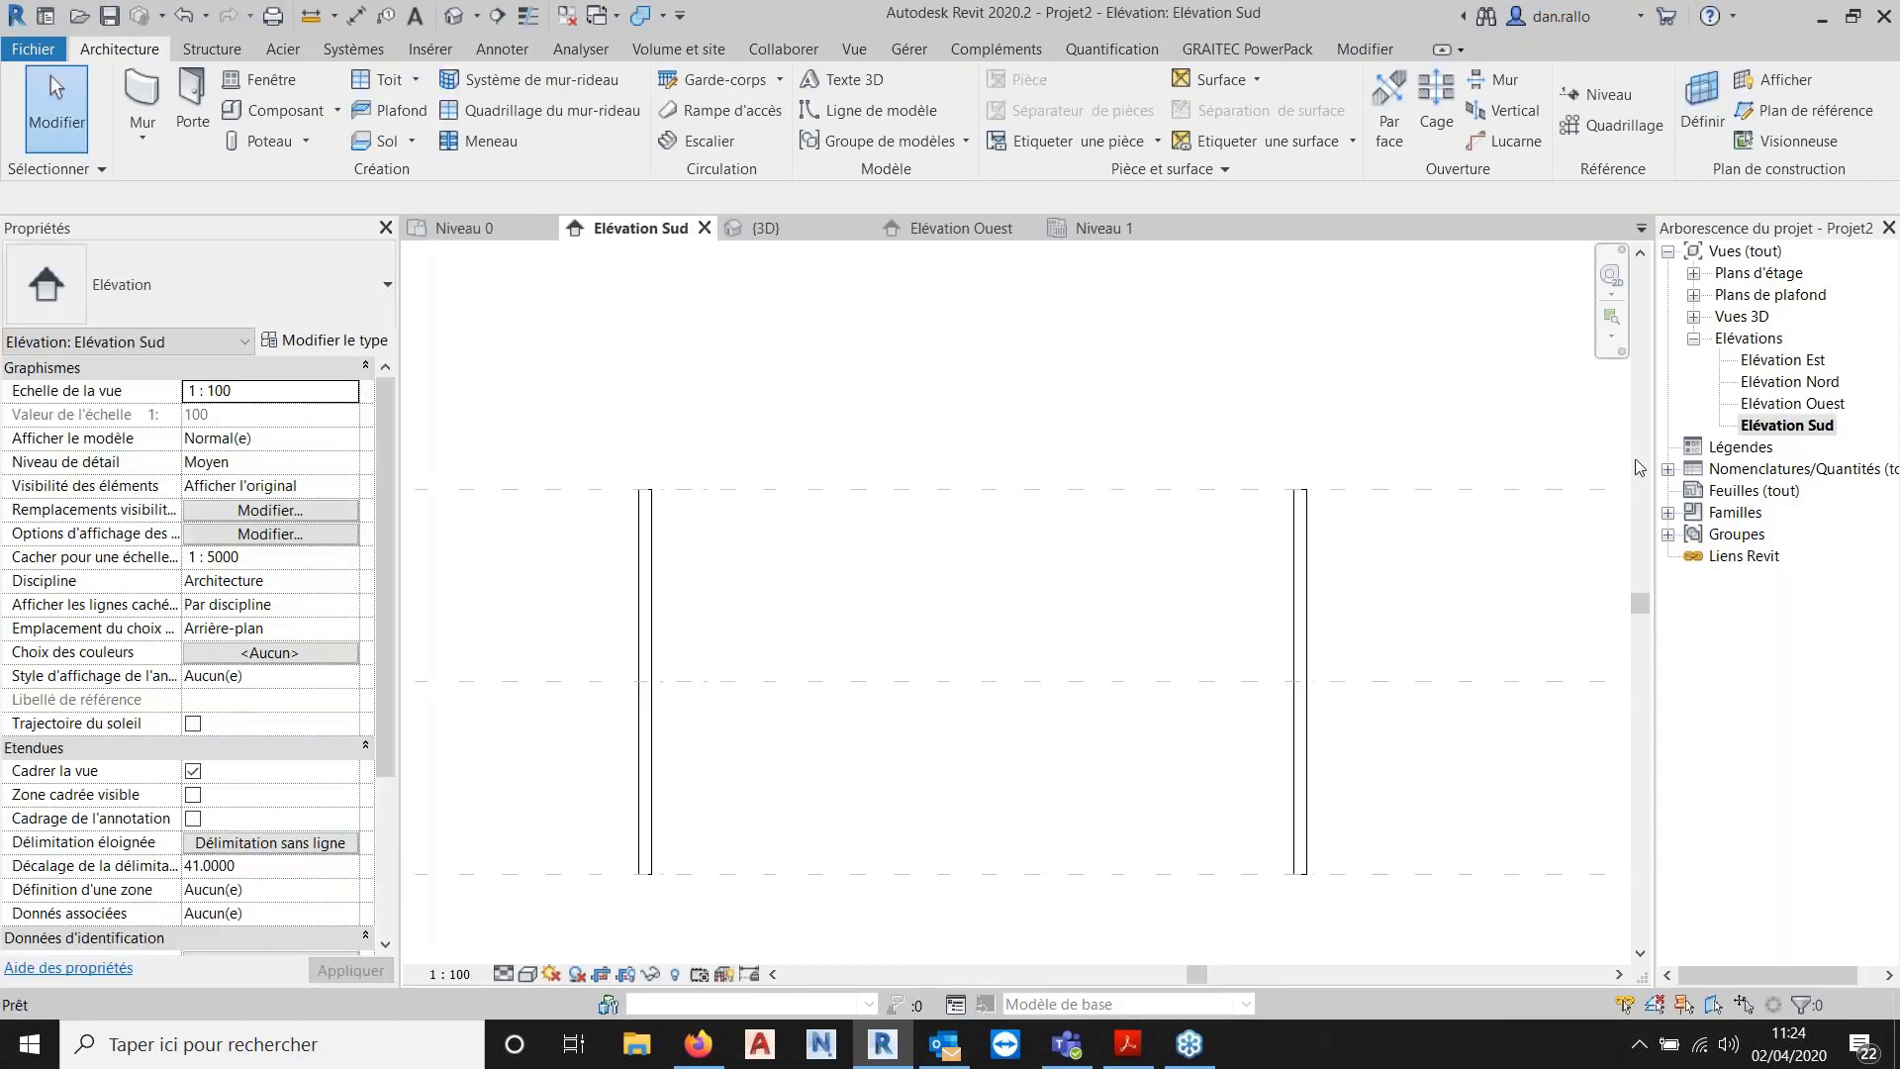
Place a horizontal 10 m Famille1 truss slightly above the wall tops, starting at the left wall's inner face.
left_click(211, 58)
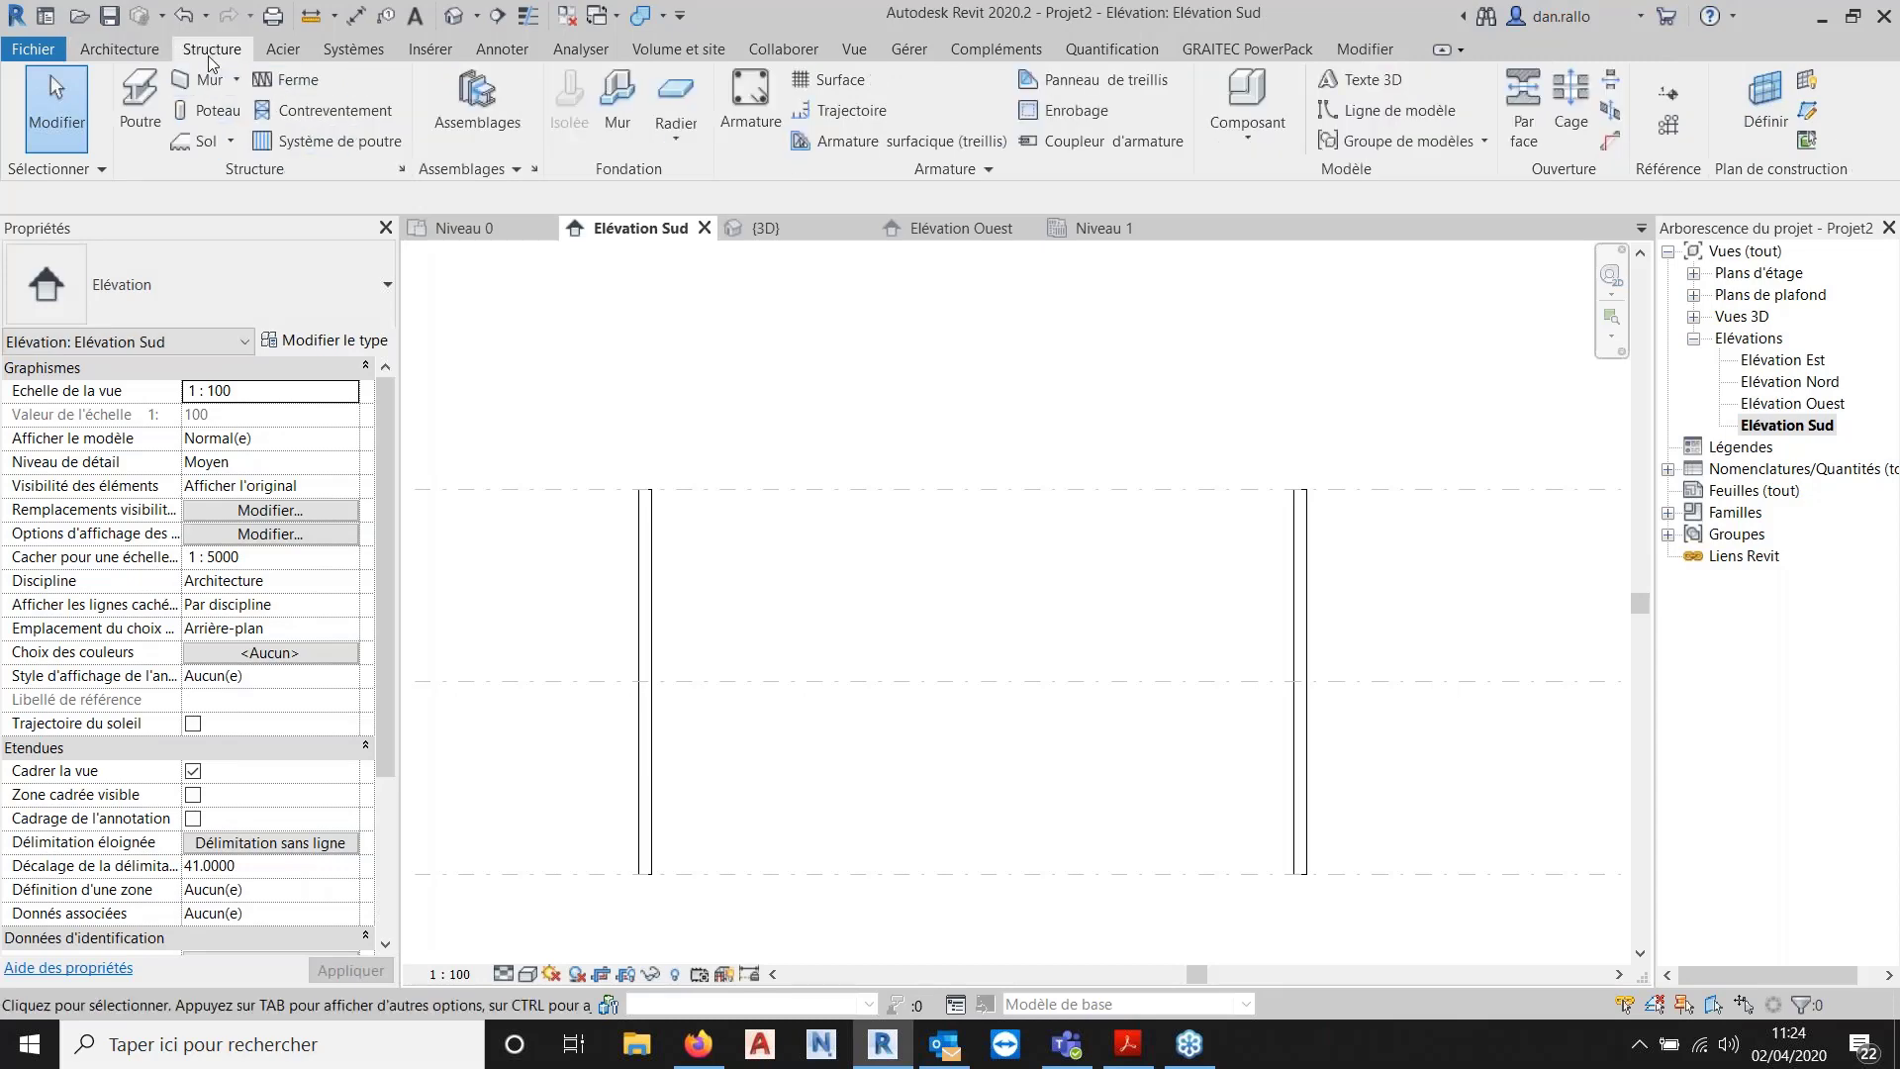
left_click(287, 79)
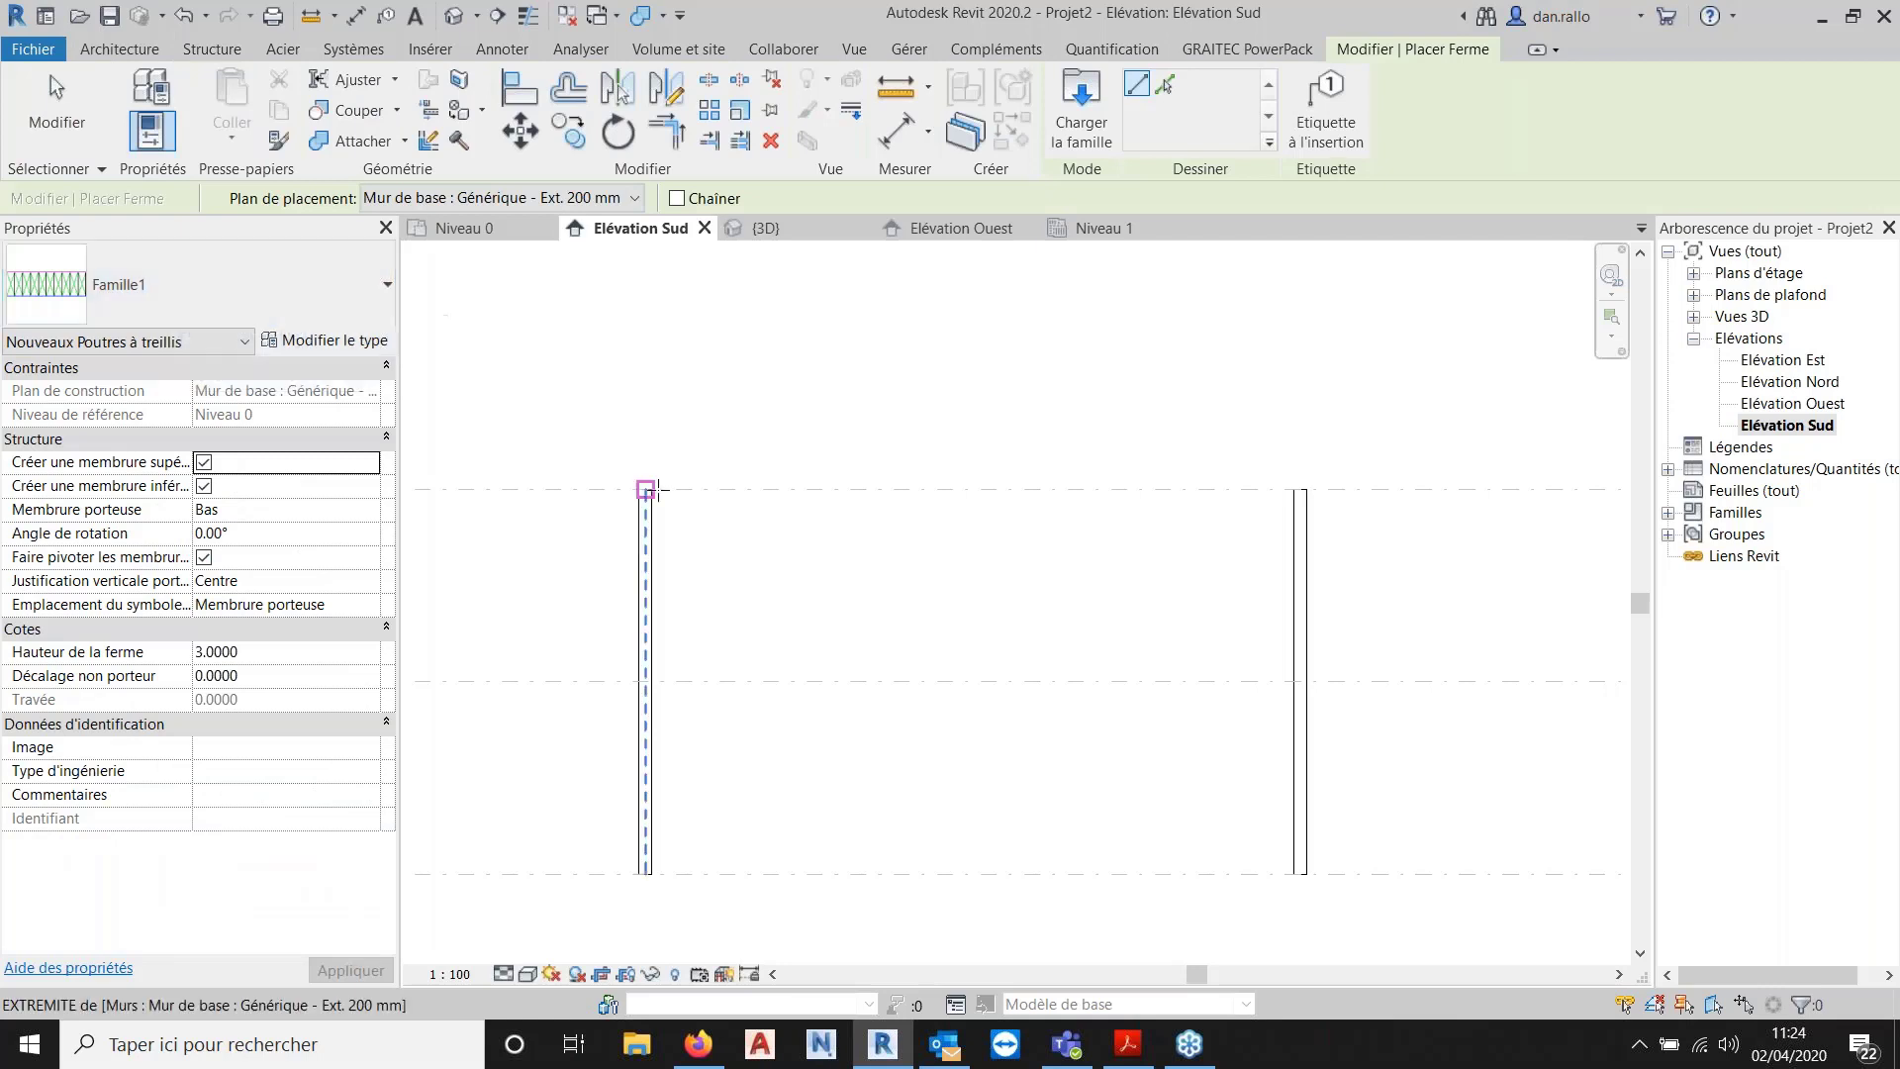
scroll(653, 489, "up", 2)
left_click(652, 461)
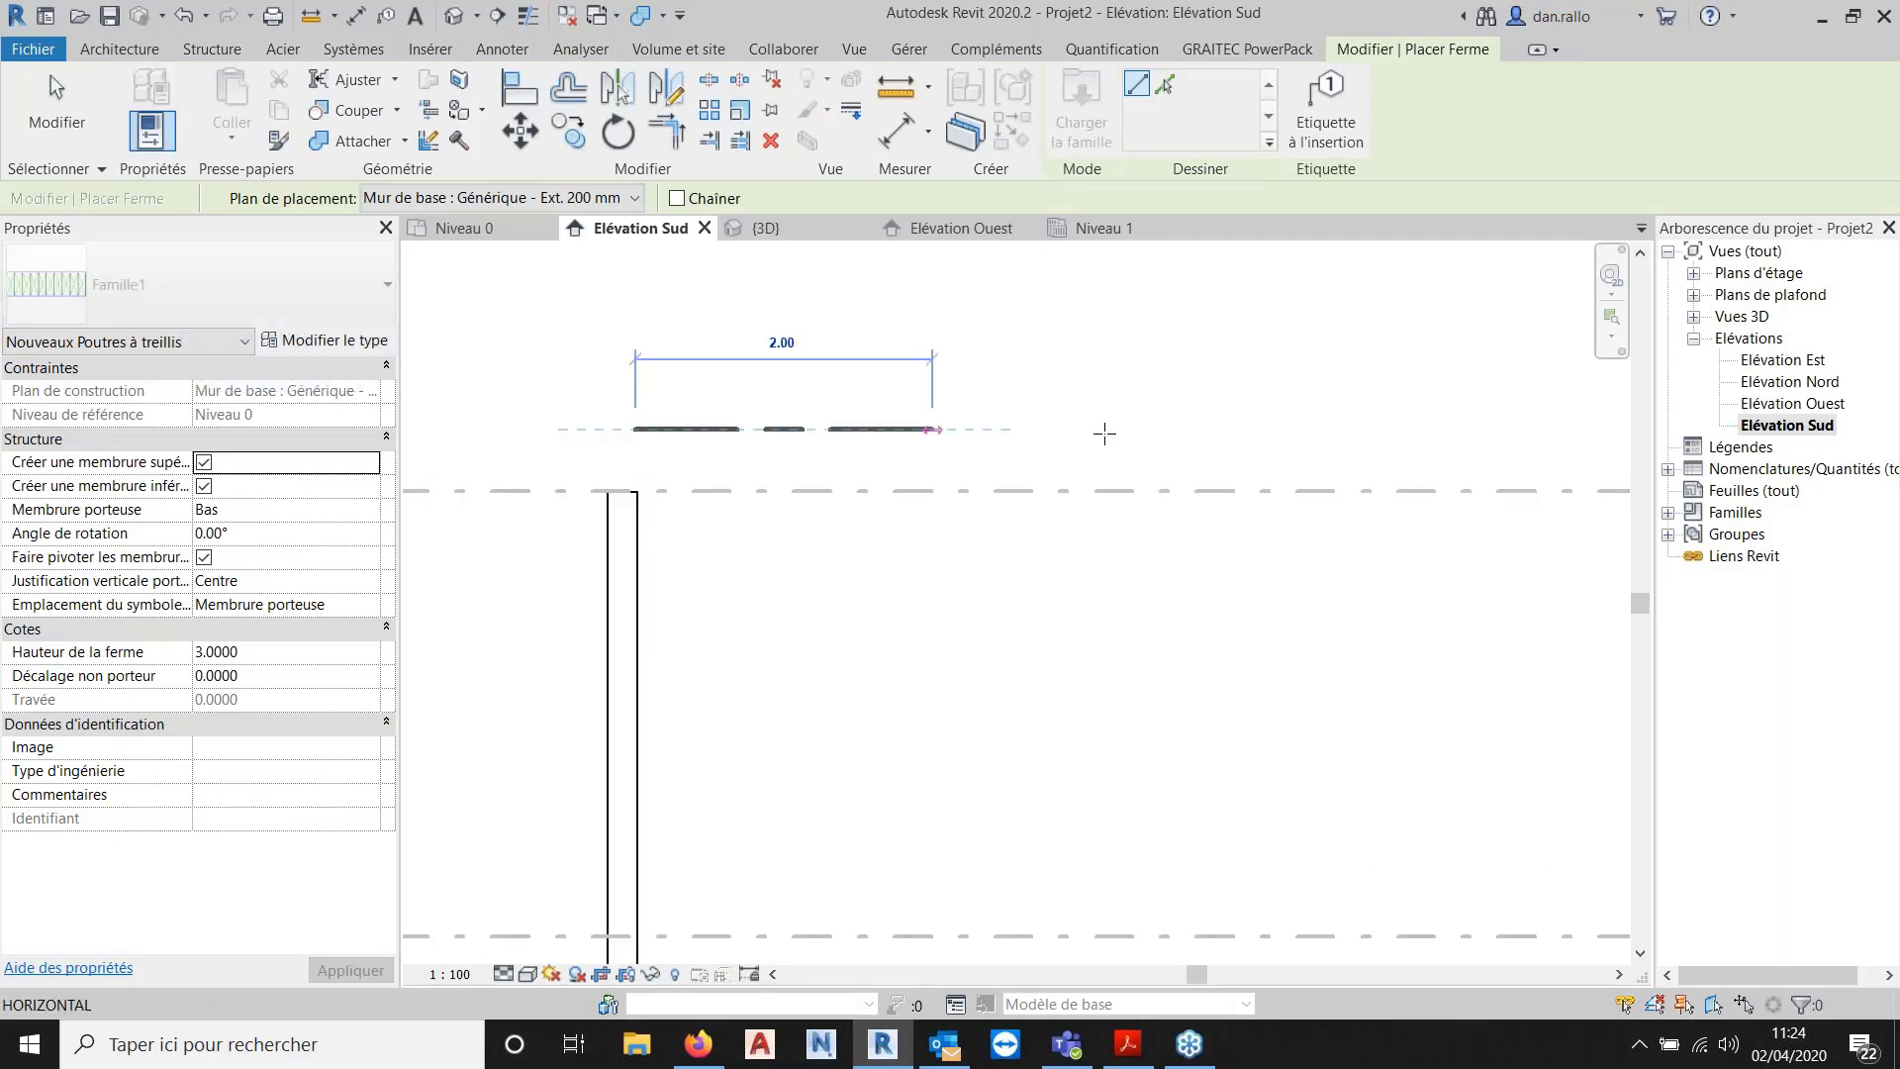
type("18")
key("Return")
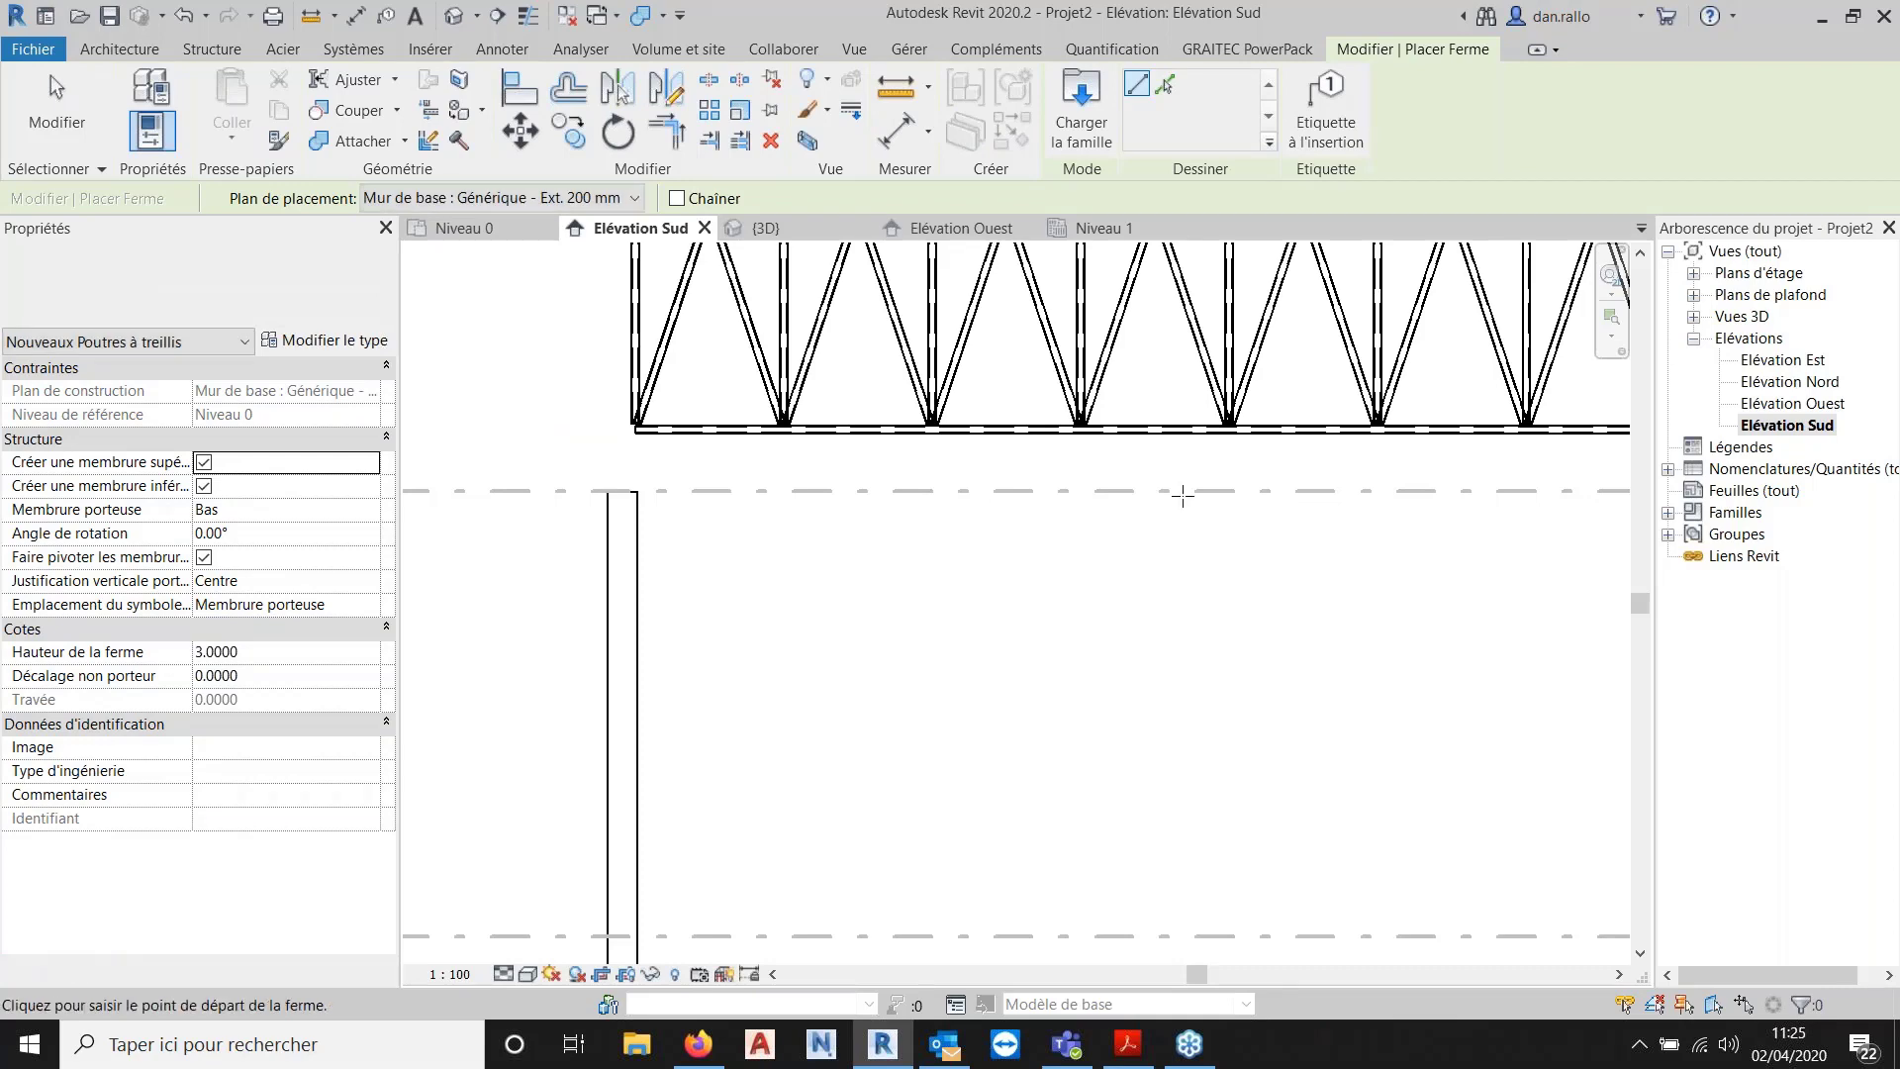
scroll(713, 574, "down", 3)
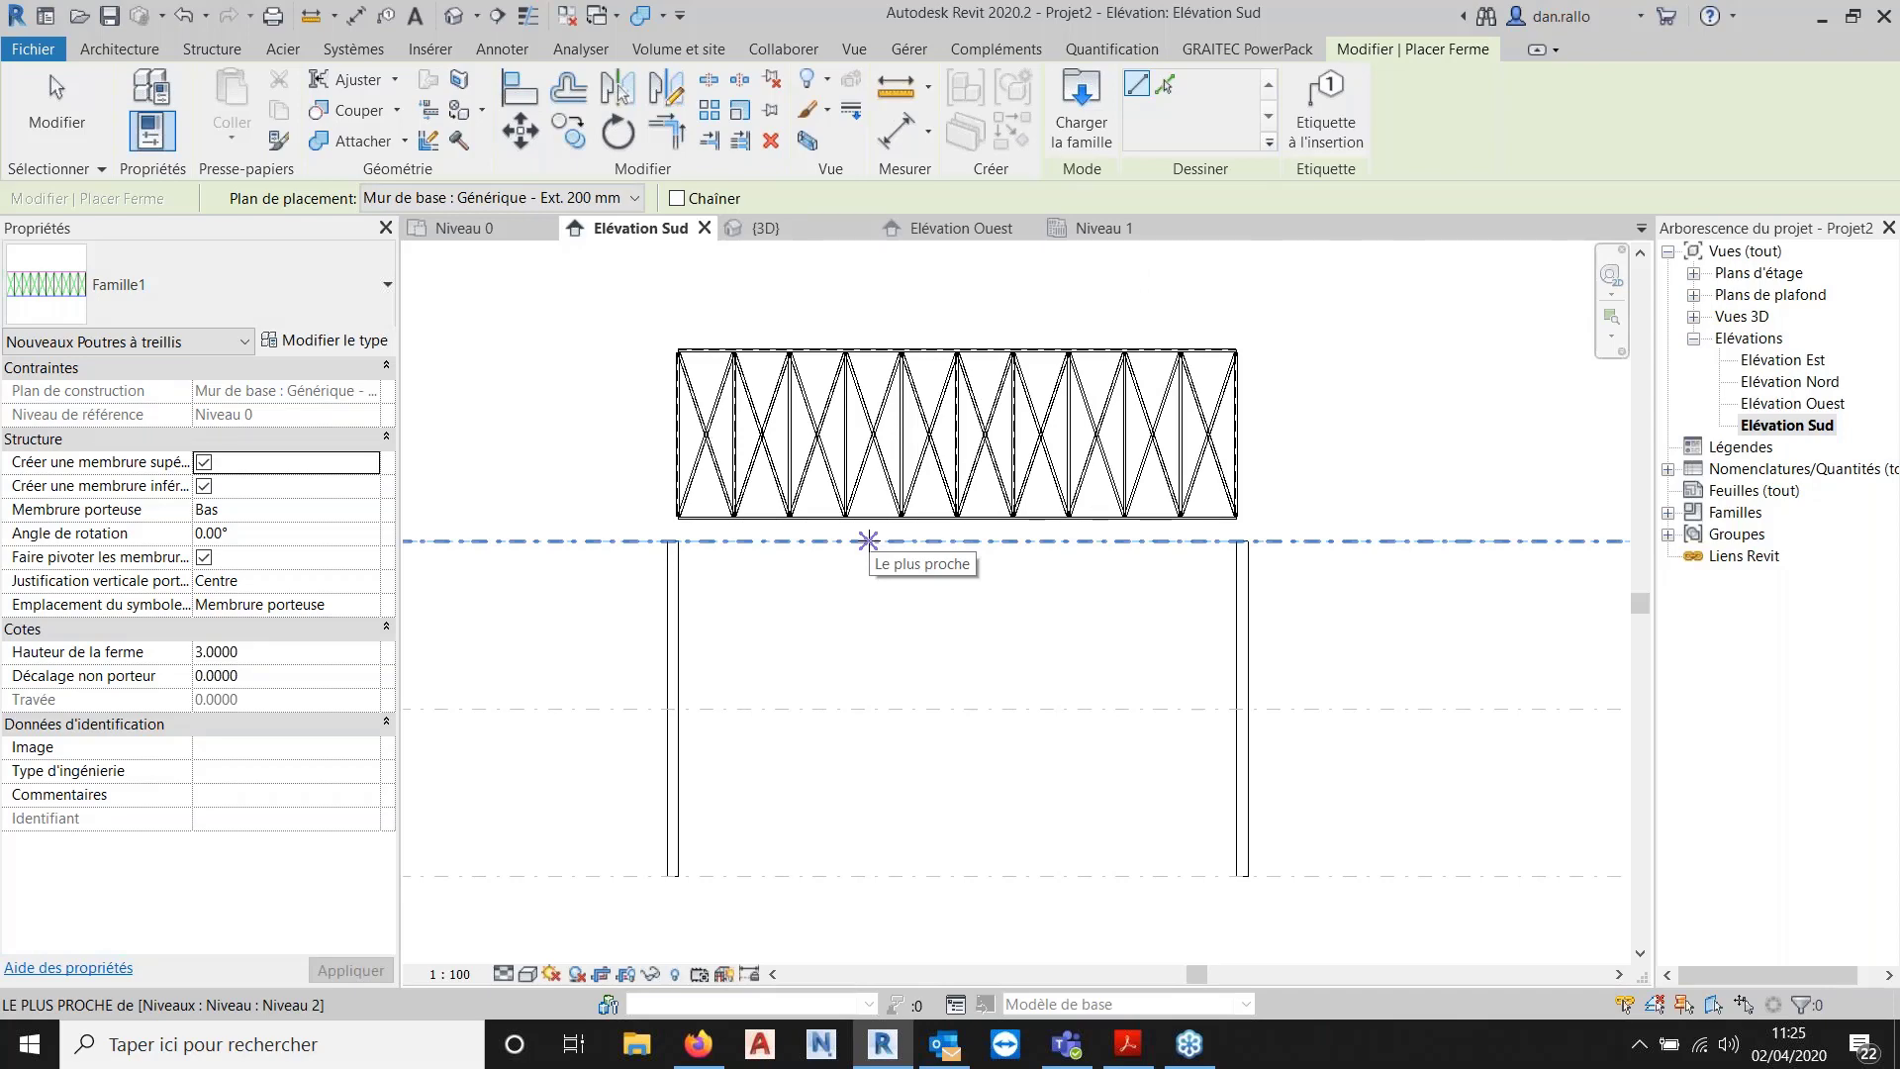
scroll(781, 337, "up", 1)
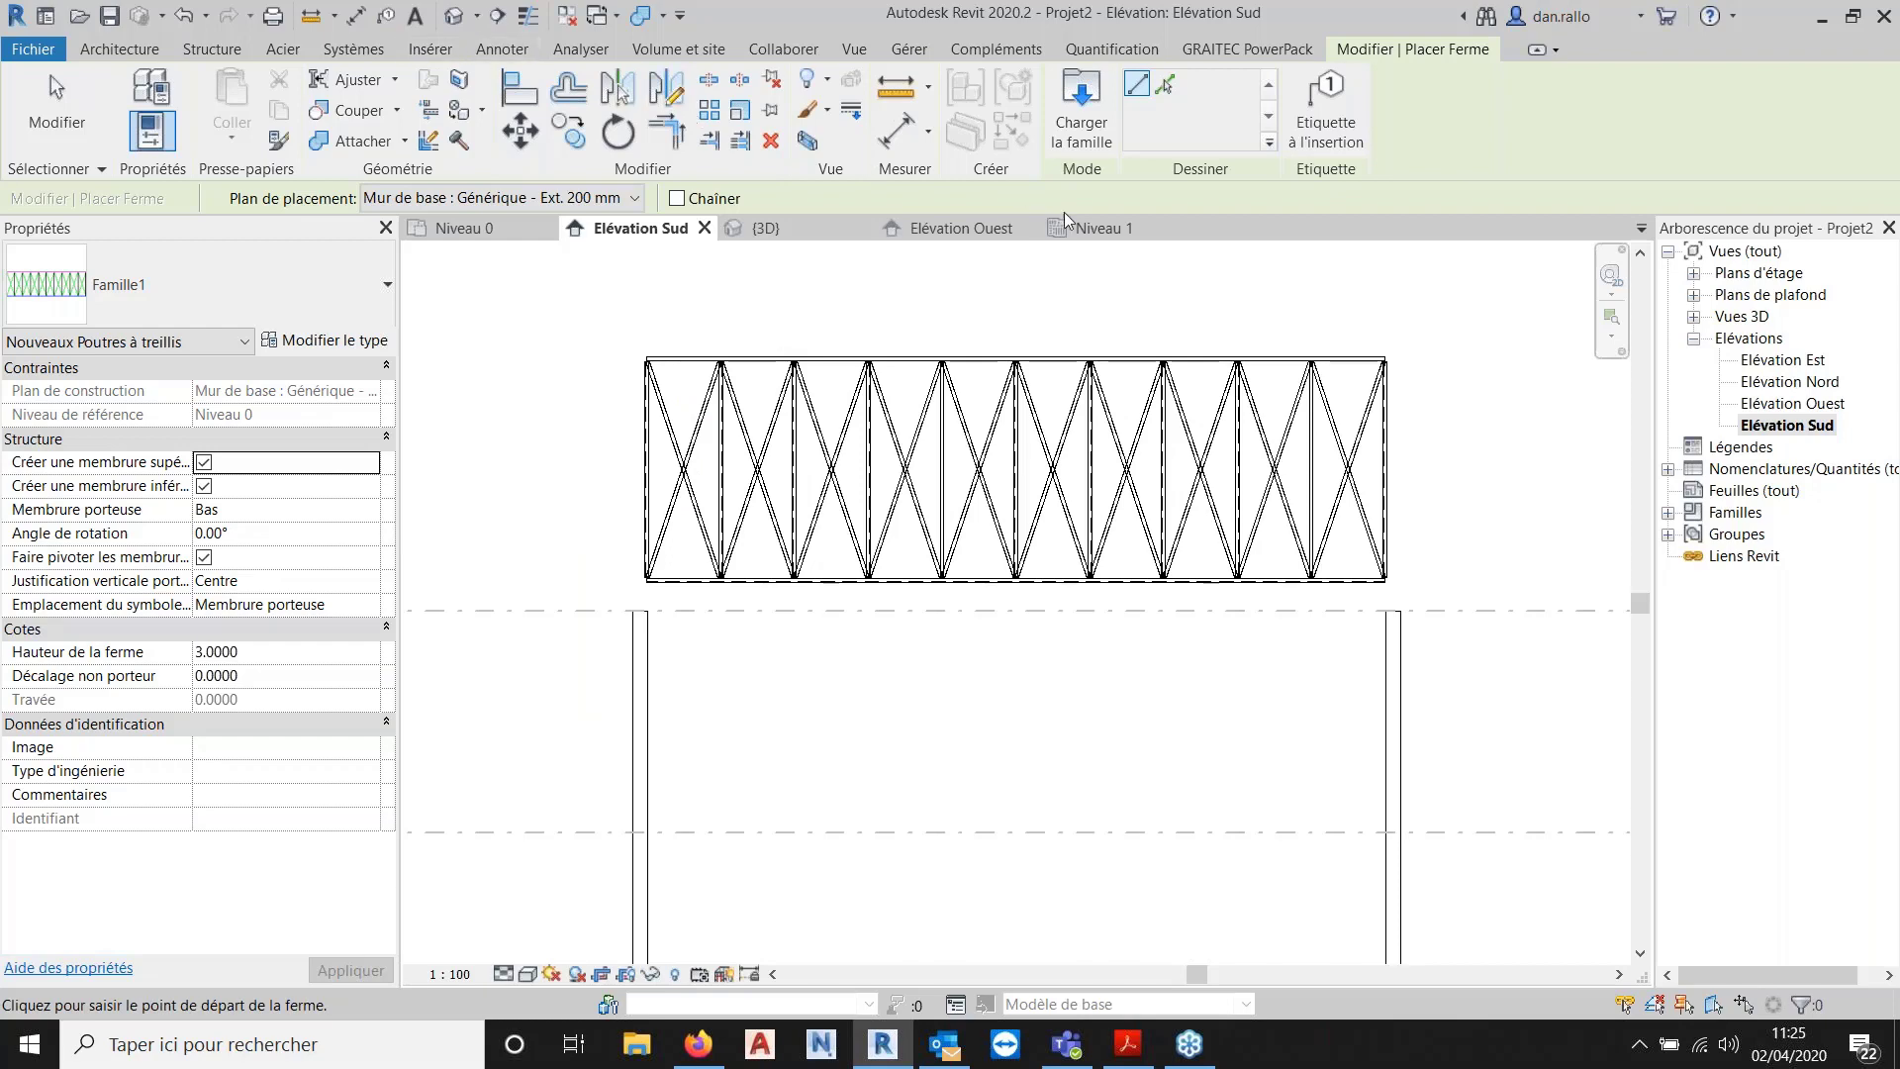
Place a second, longer Famille1 truss above the first one, extending past both of its ends, and end placement.
left_click(1101, 231)
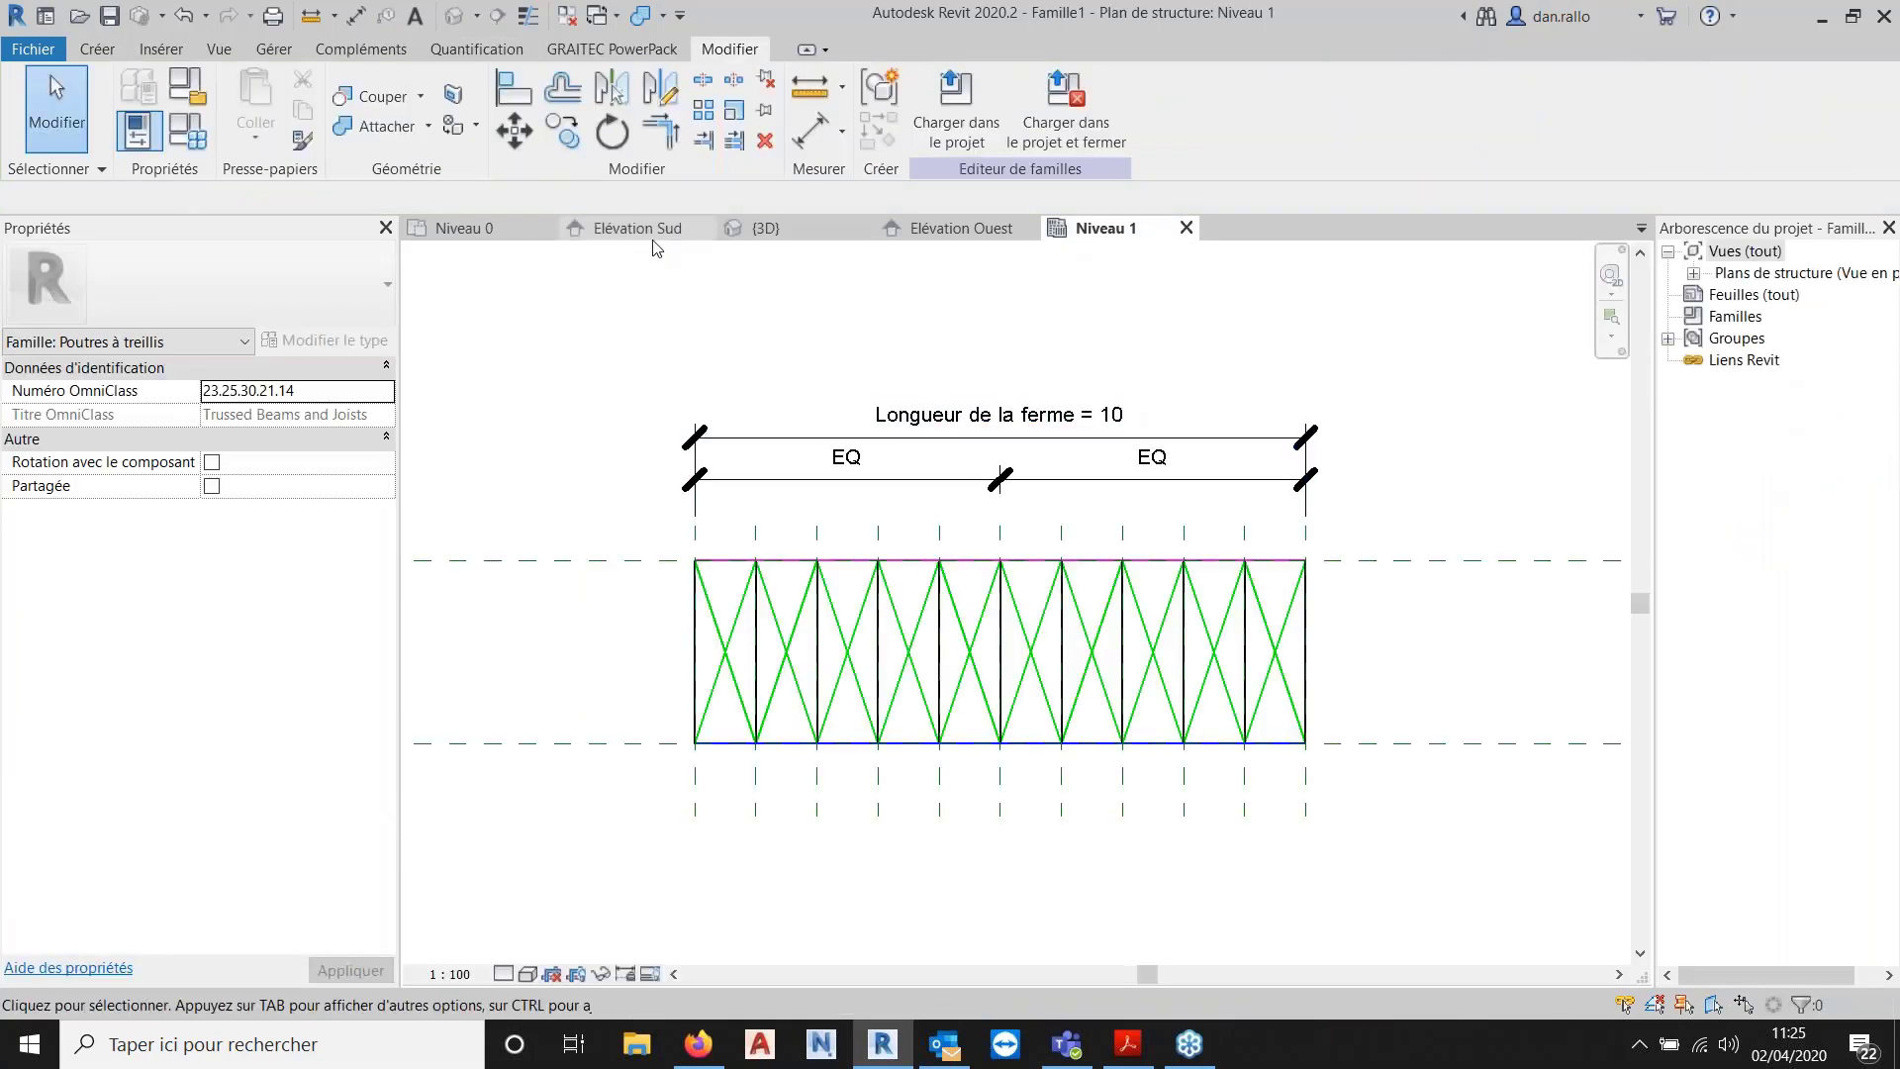
left_click(634, 230)
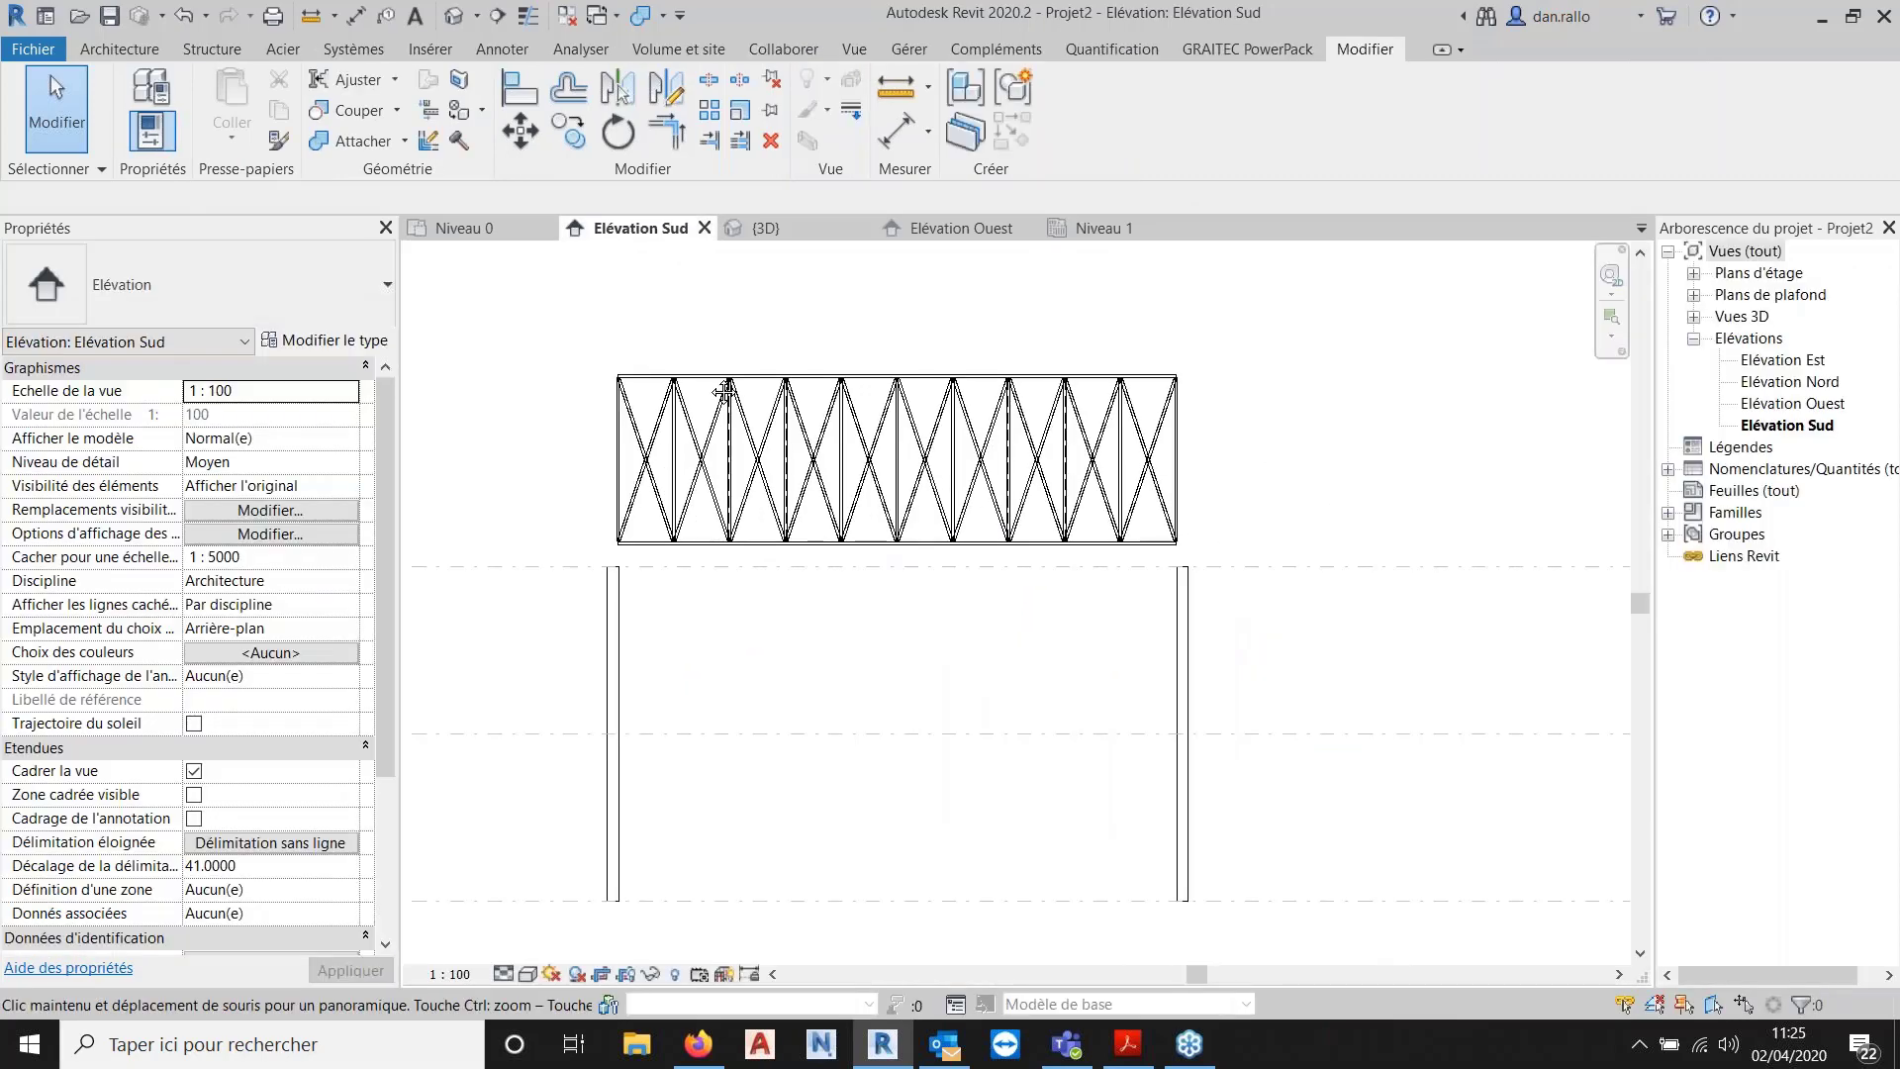
left_click(212, 48)
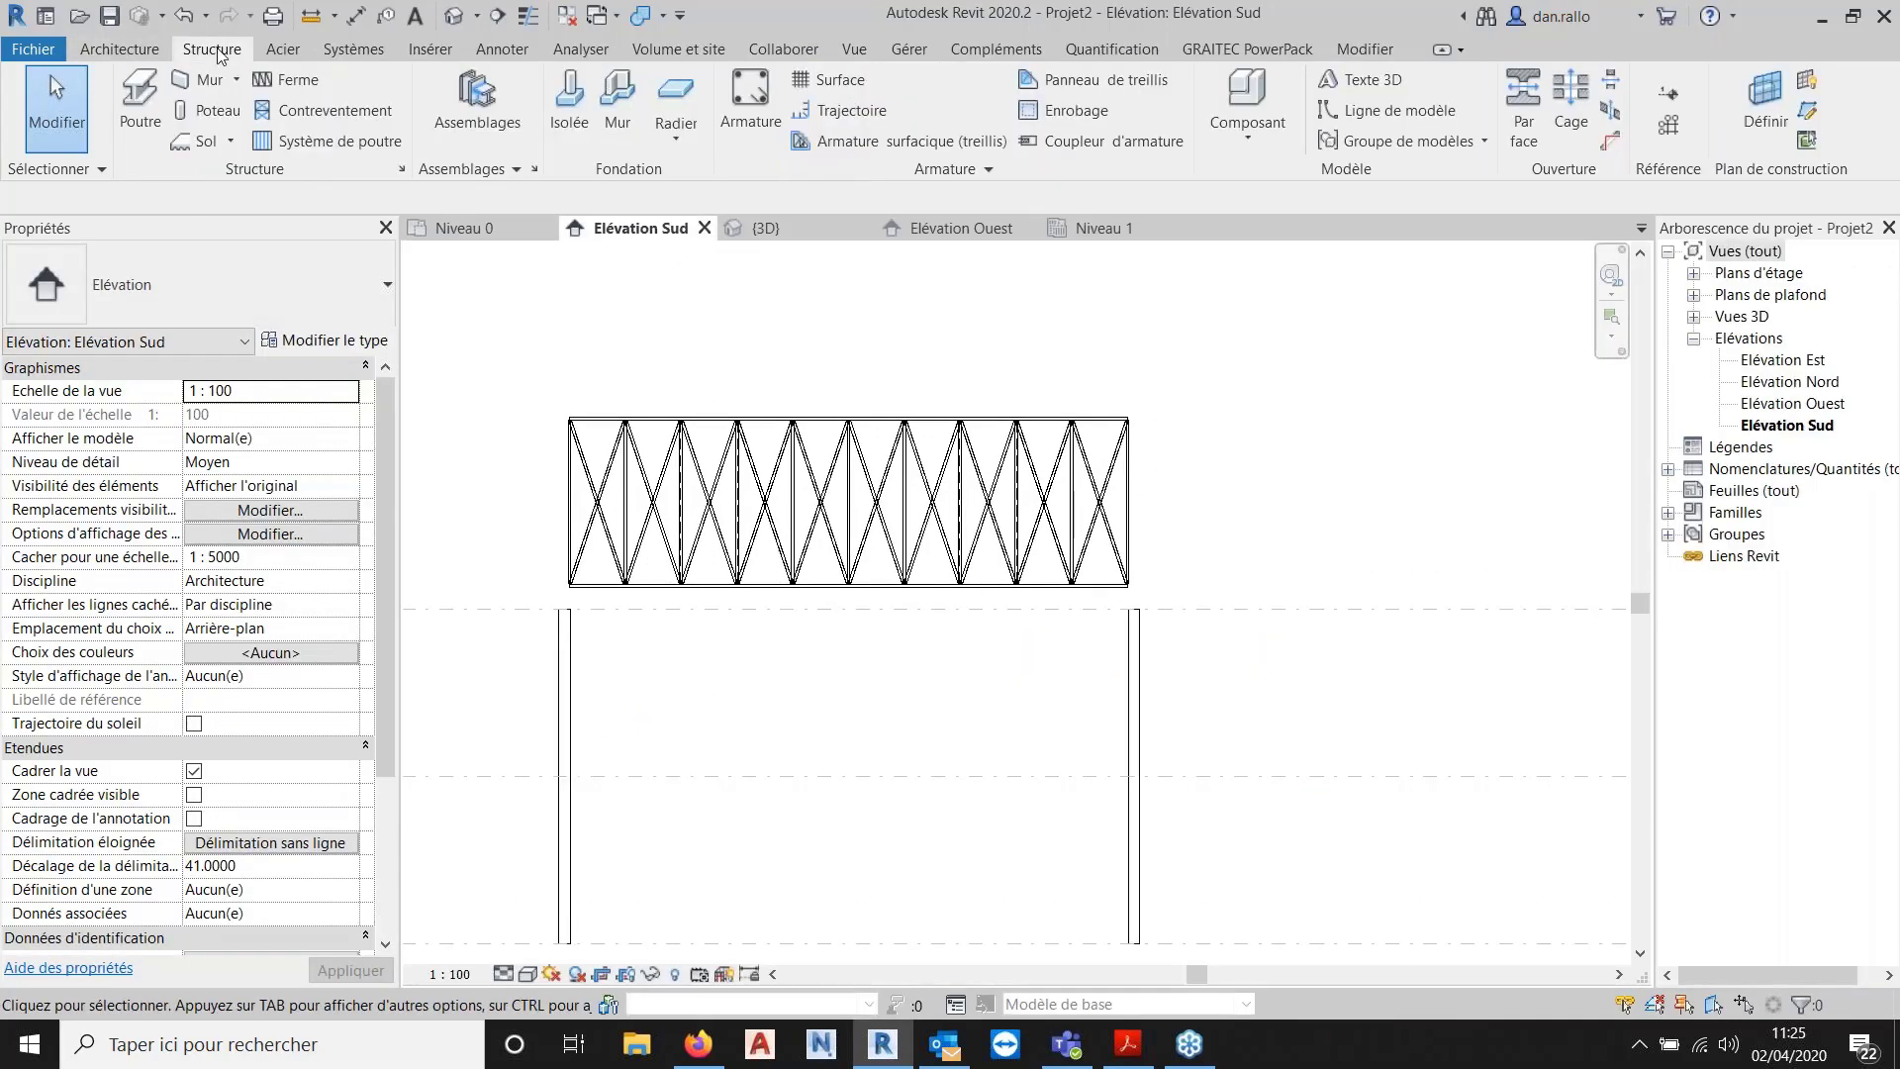
left_click(288, 81)
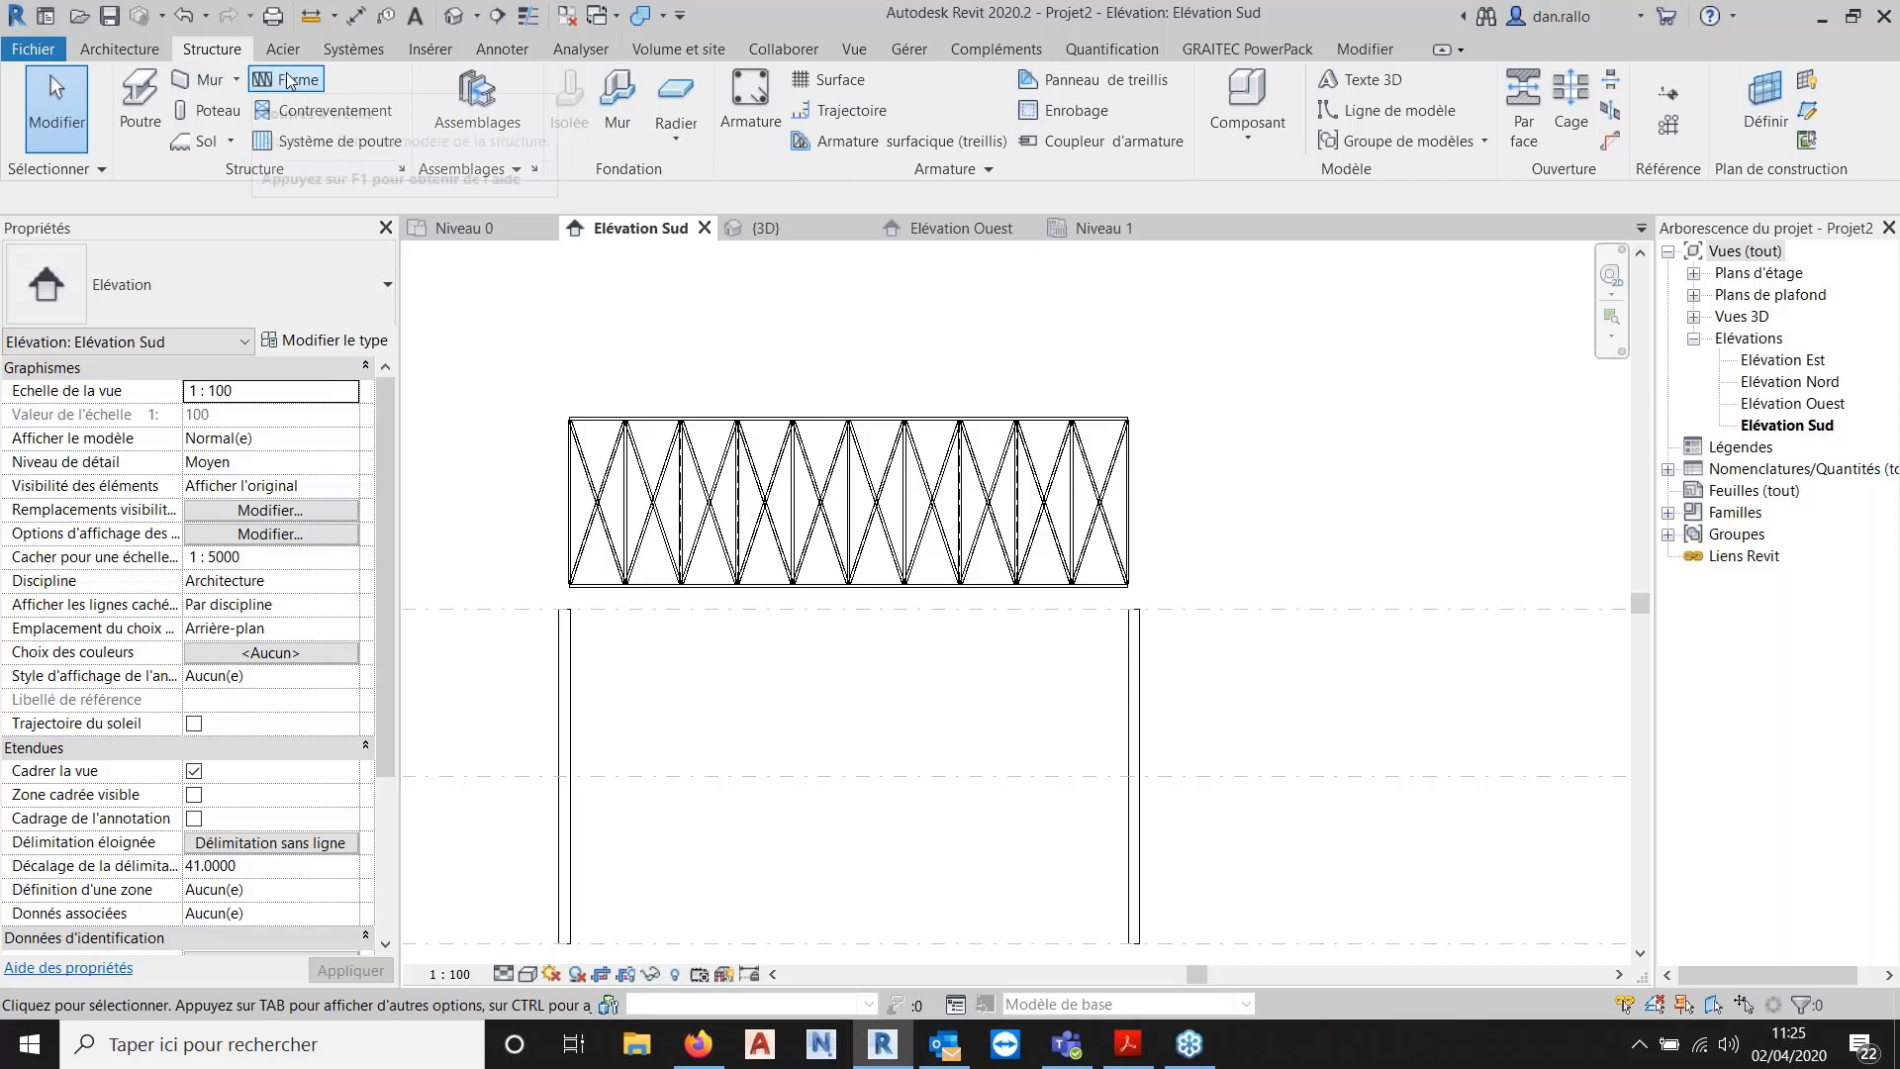
left_click(538, 349)
left_click(1285, 351)
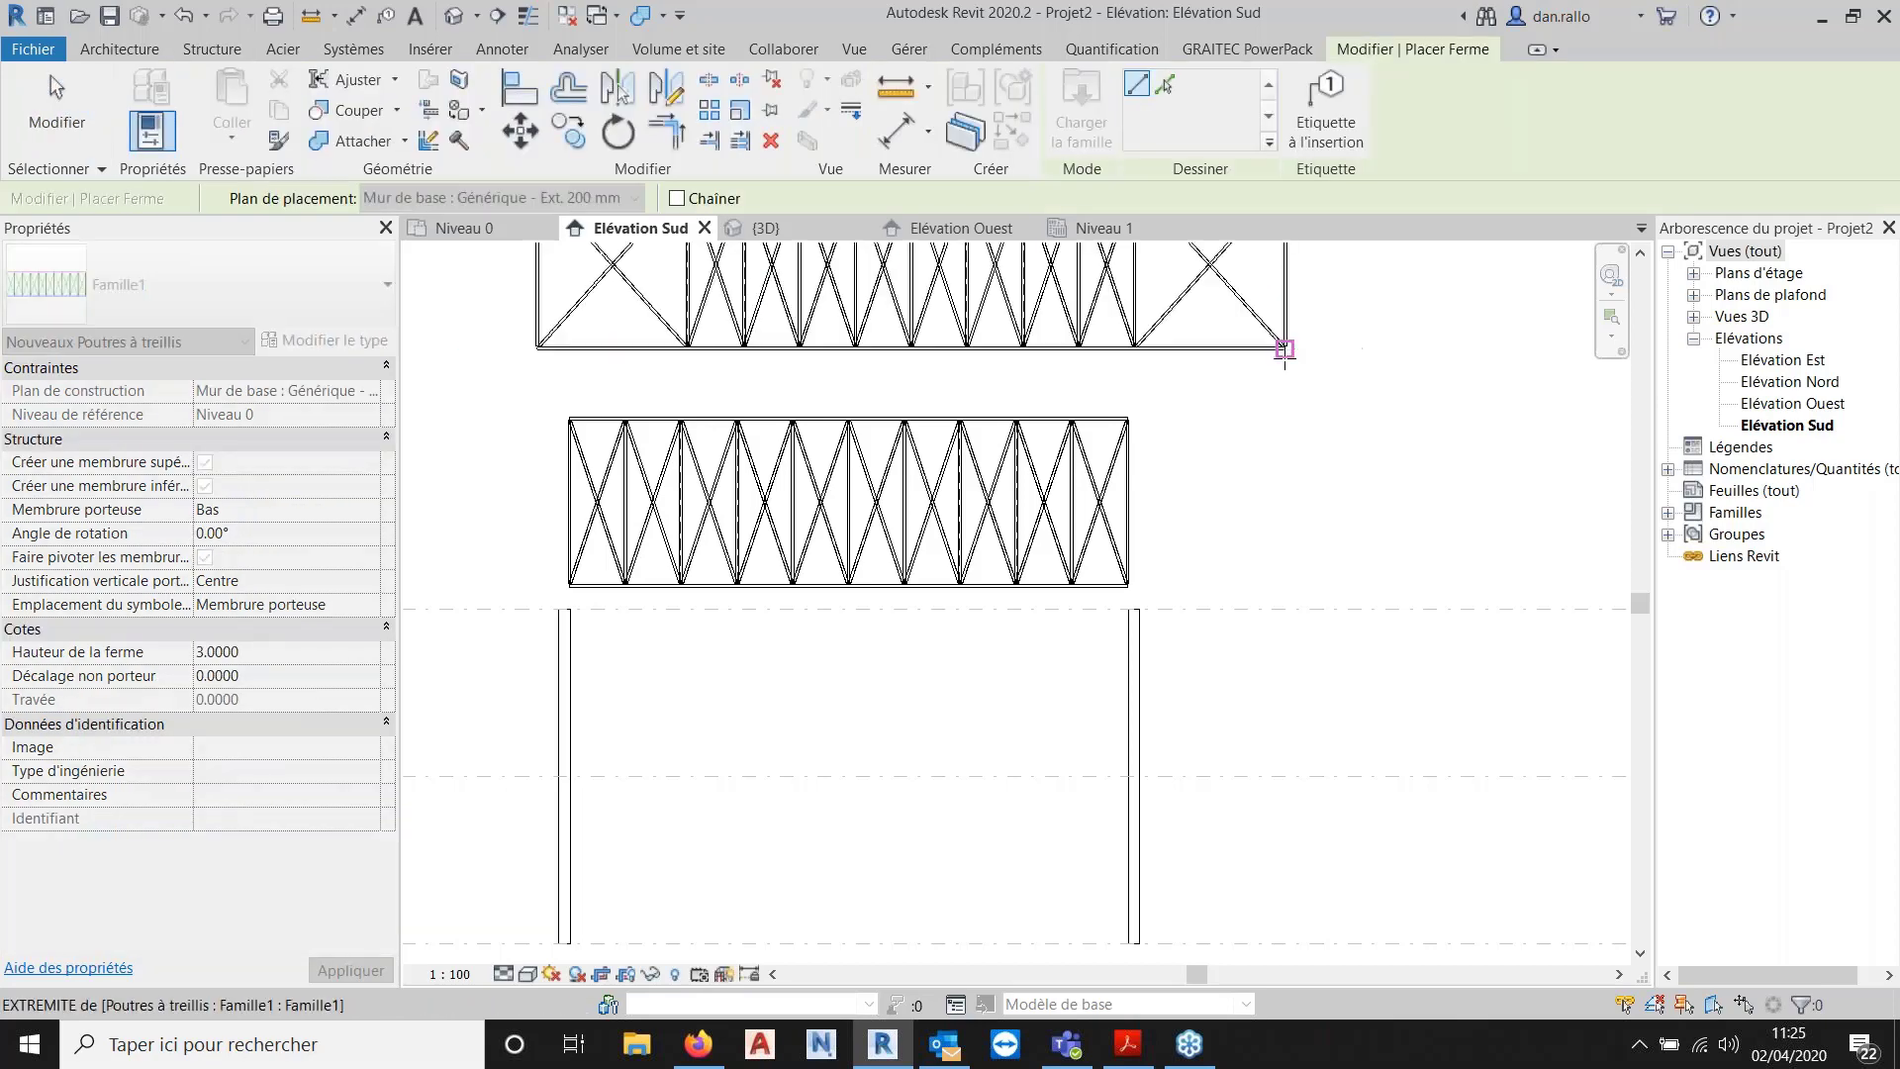
key("Escape")
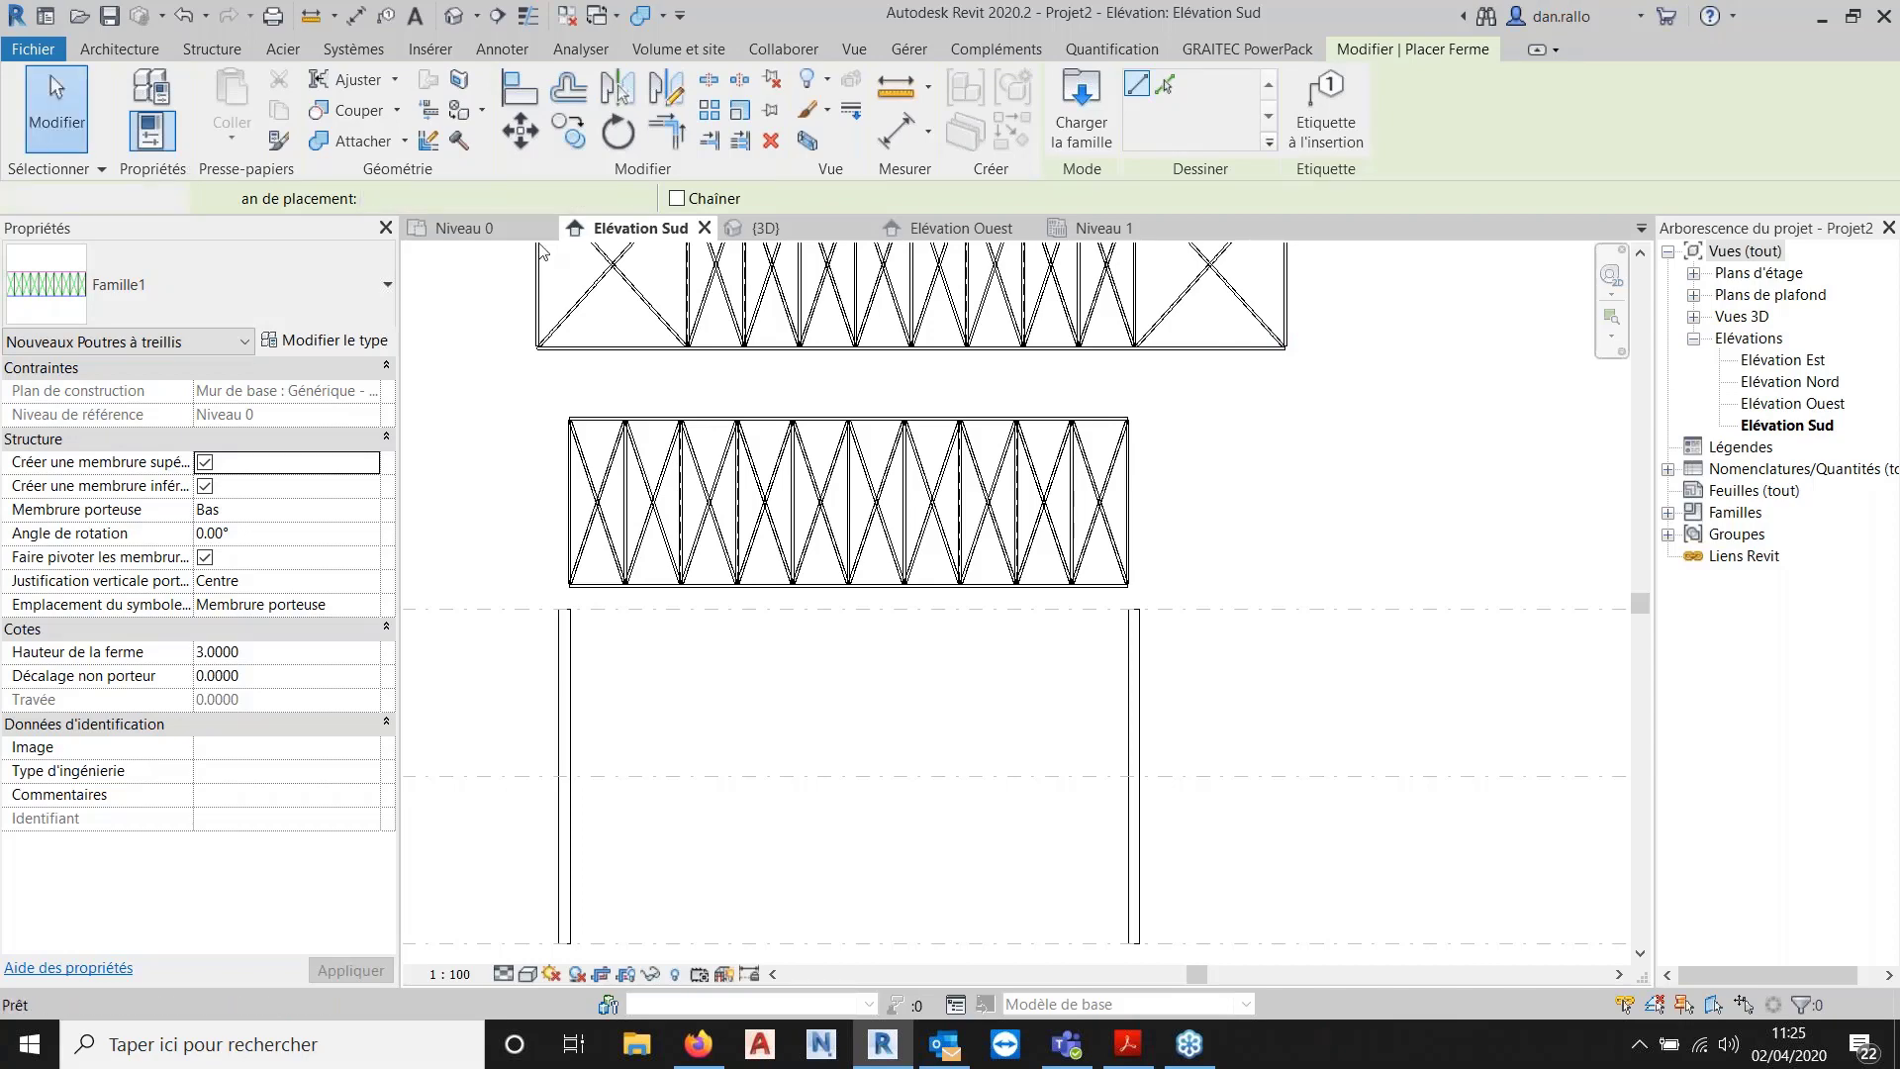
middle_click_drag(935, 387, 984, 565)
scroll(1124, 449, "up", 1)
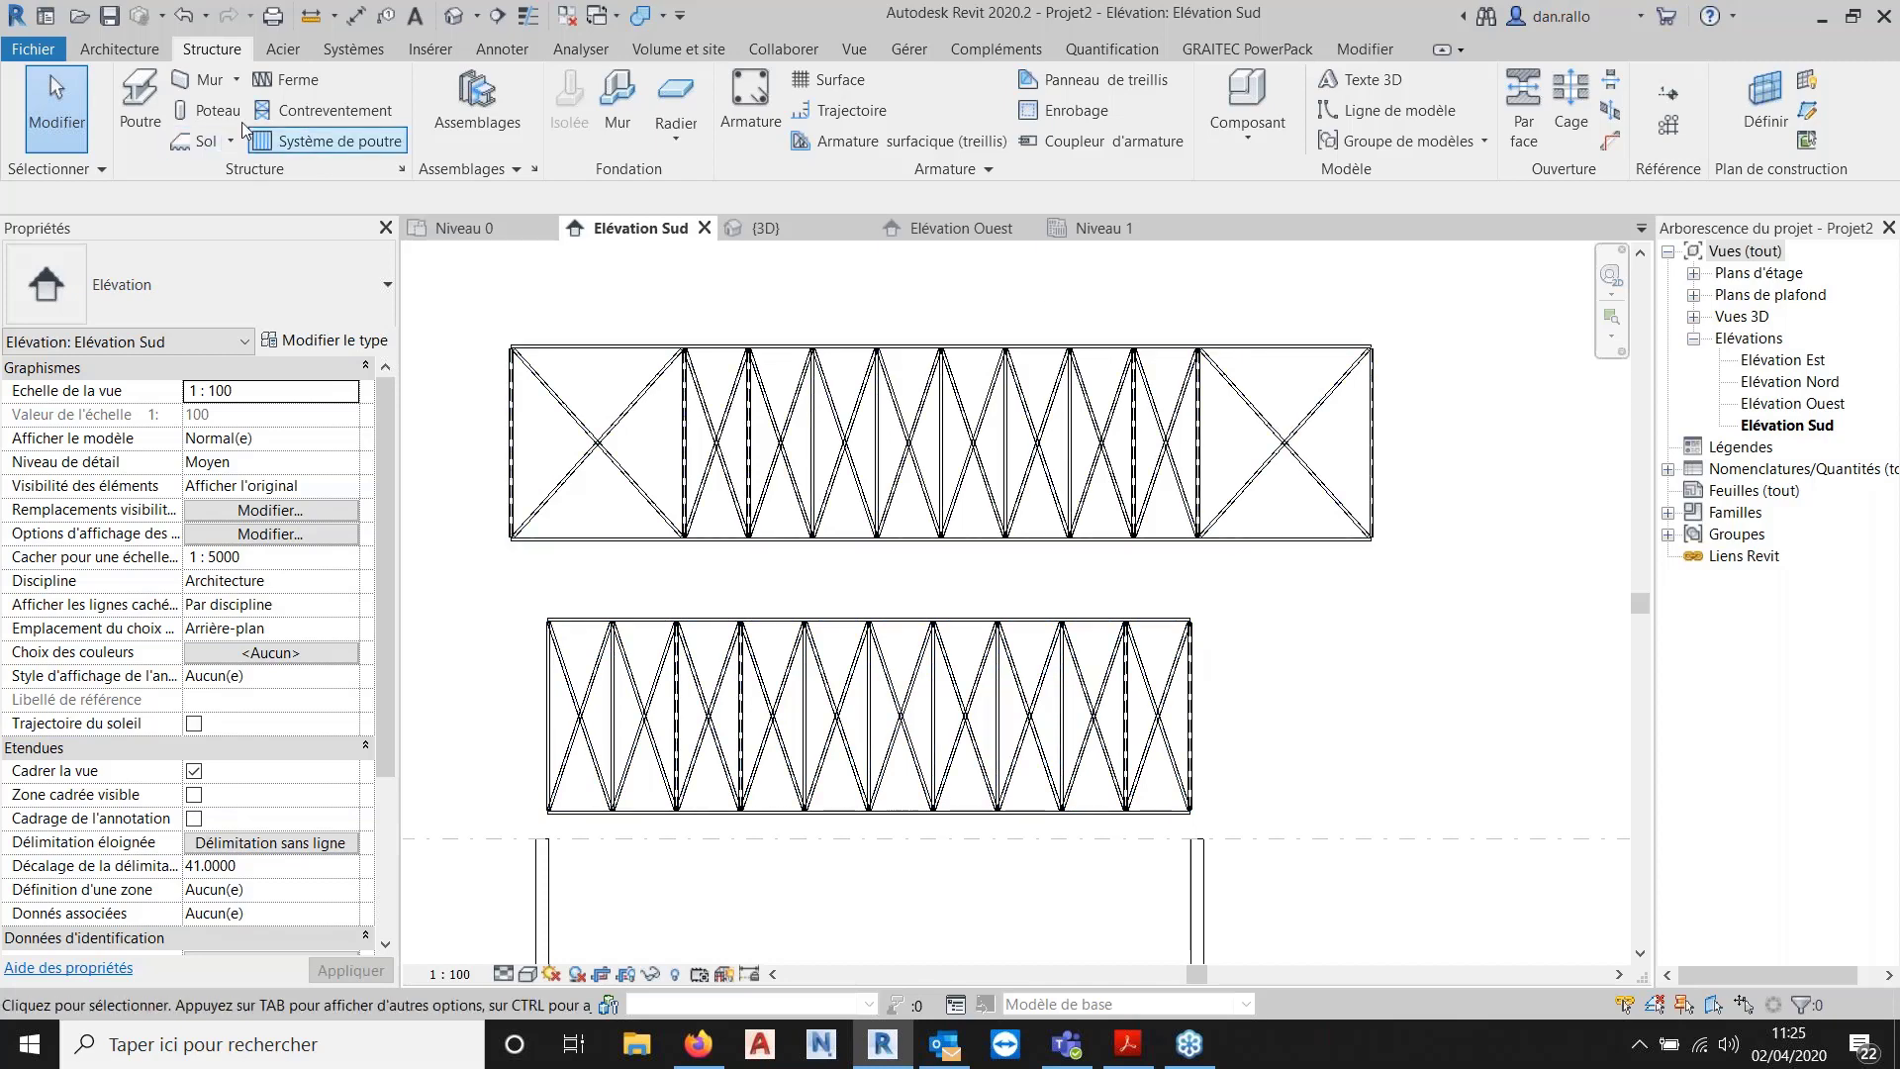
Create a new family from the template "Poutres à treillis métriques.rft".
left_click(20, 52)
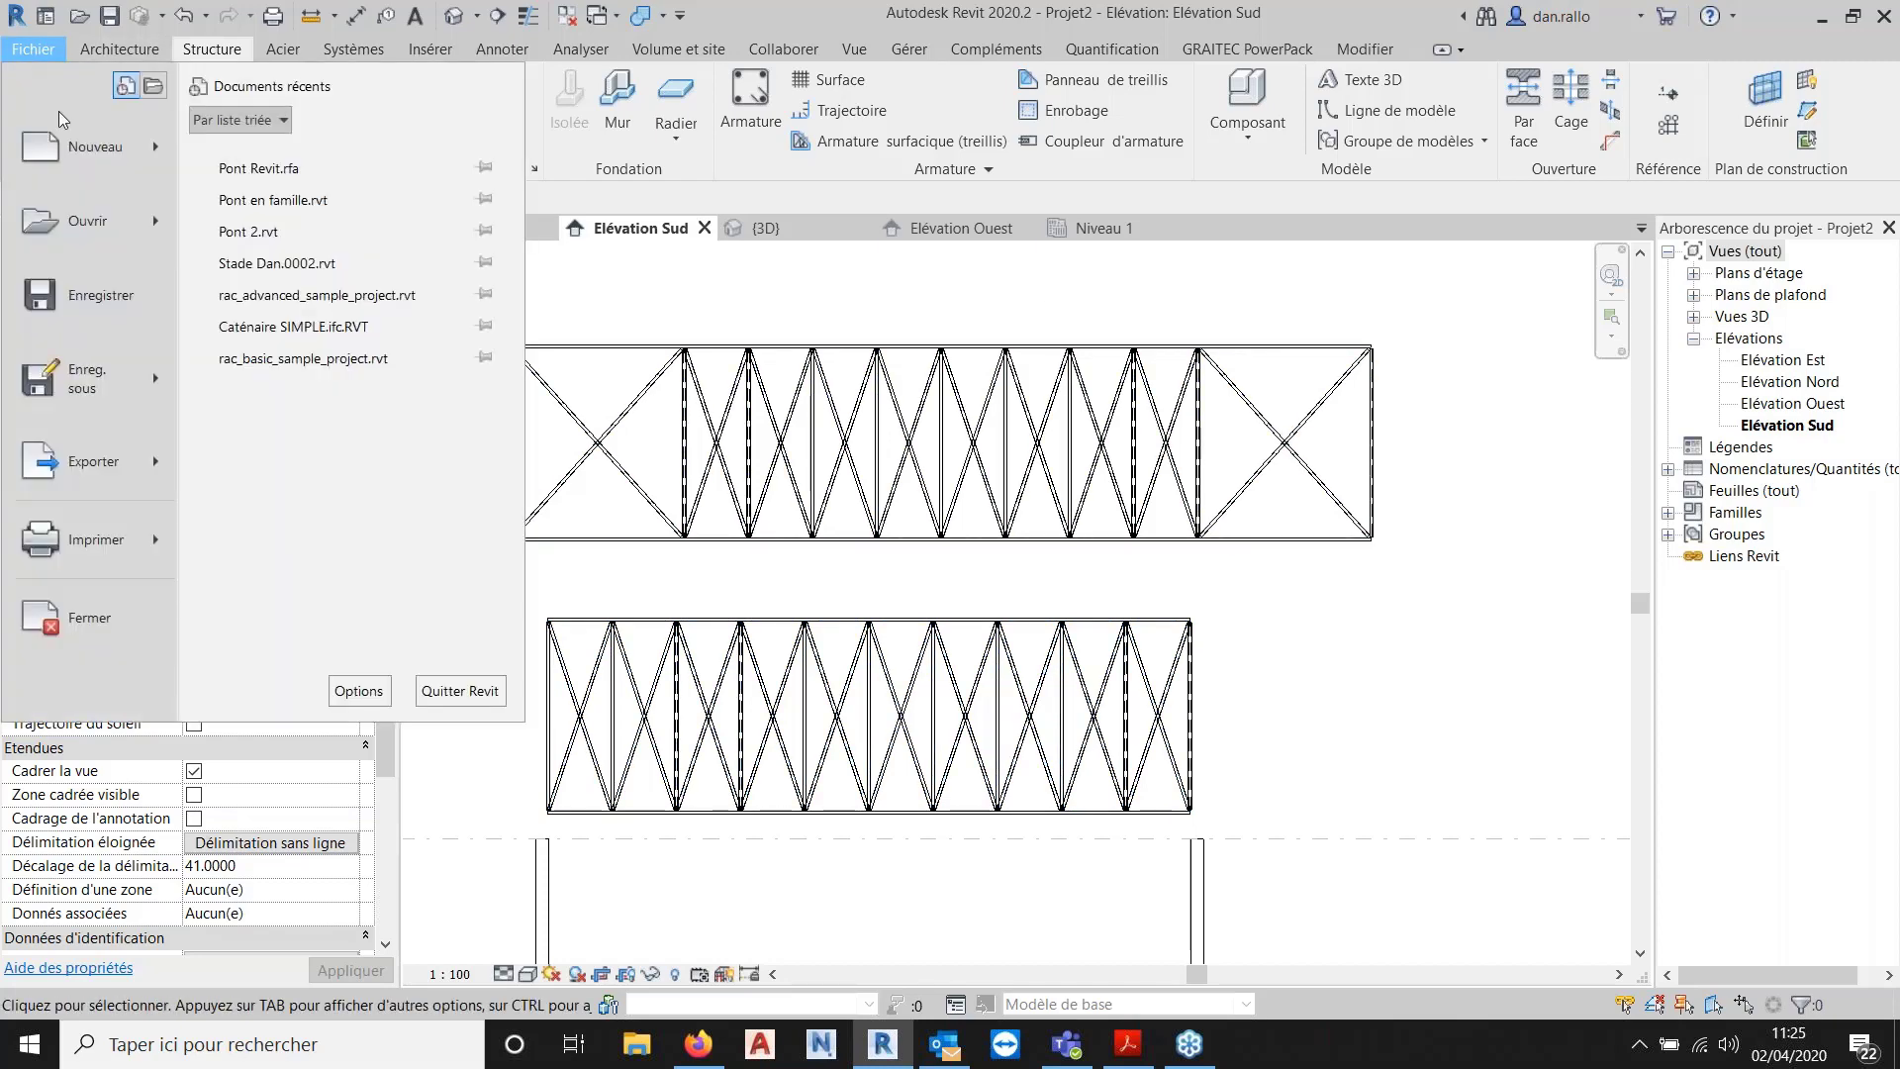
mouse_move(89, 147)
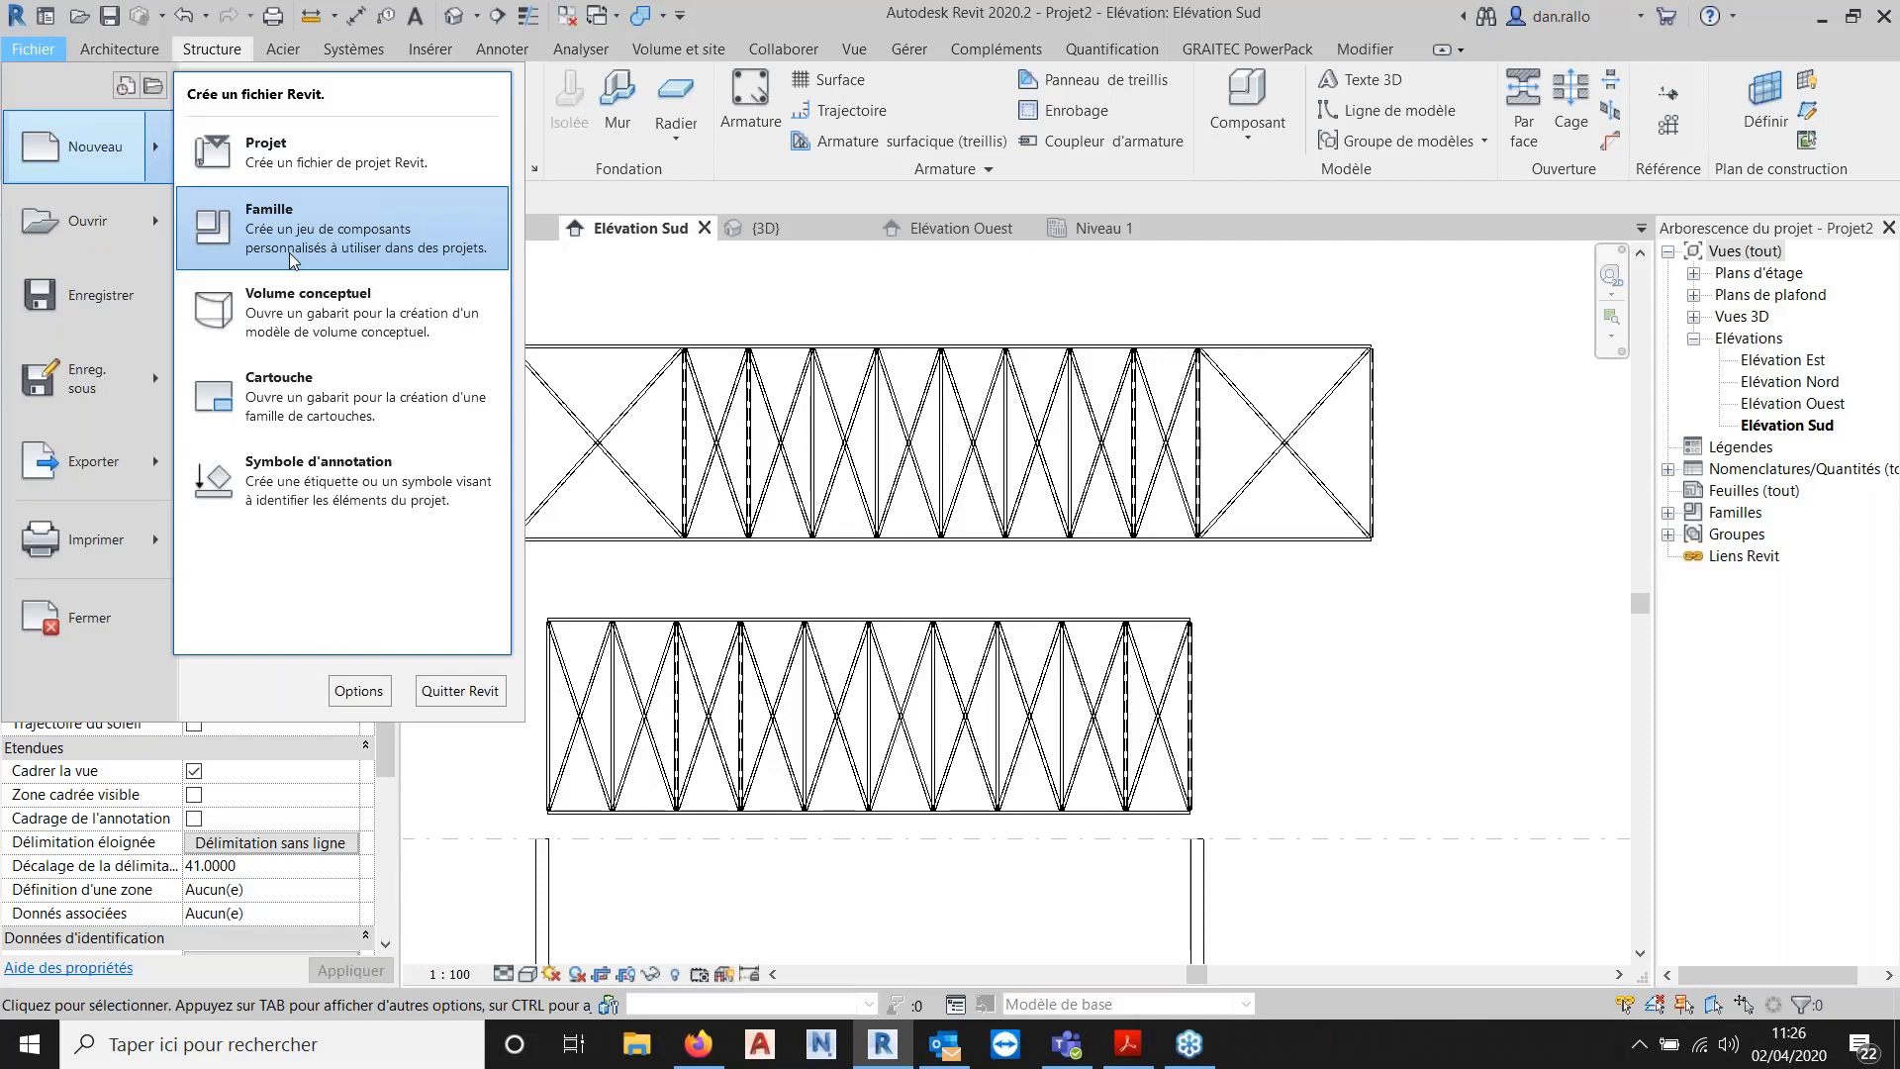
left_click(292, 255)
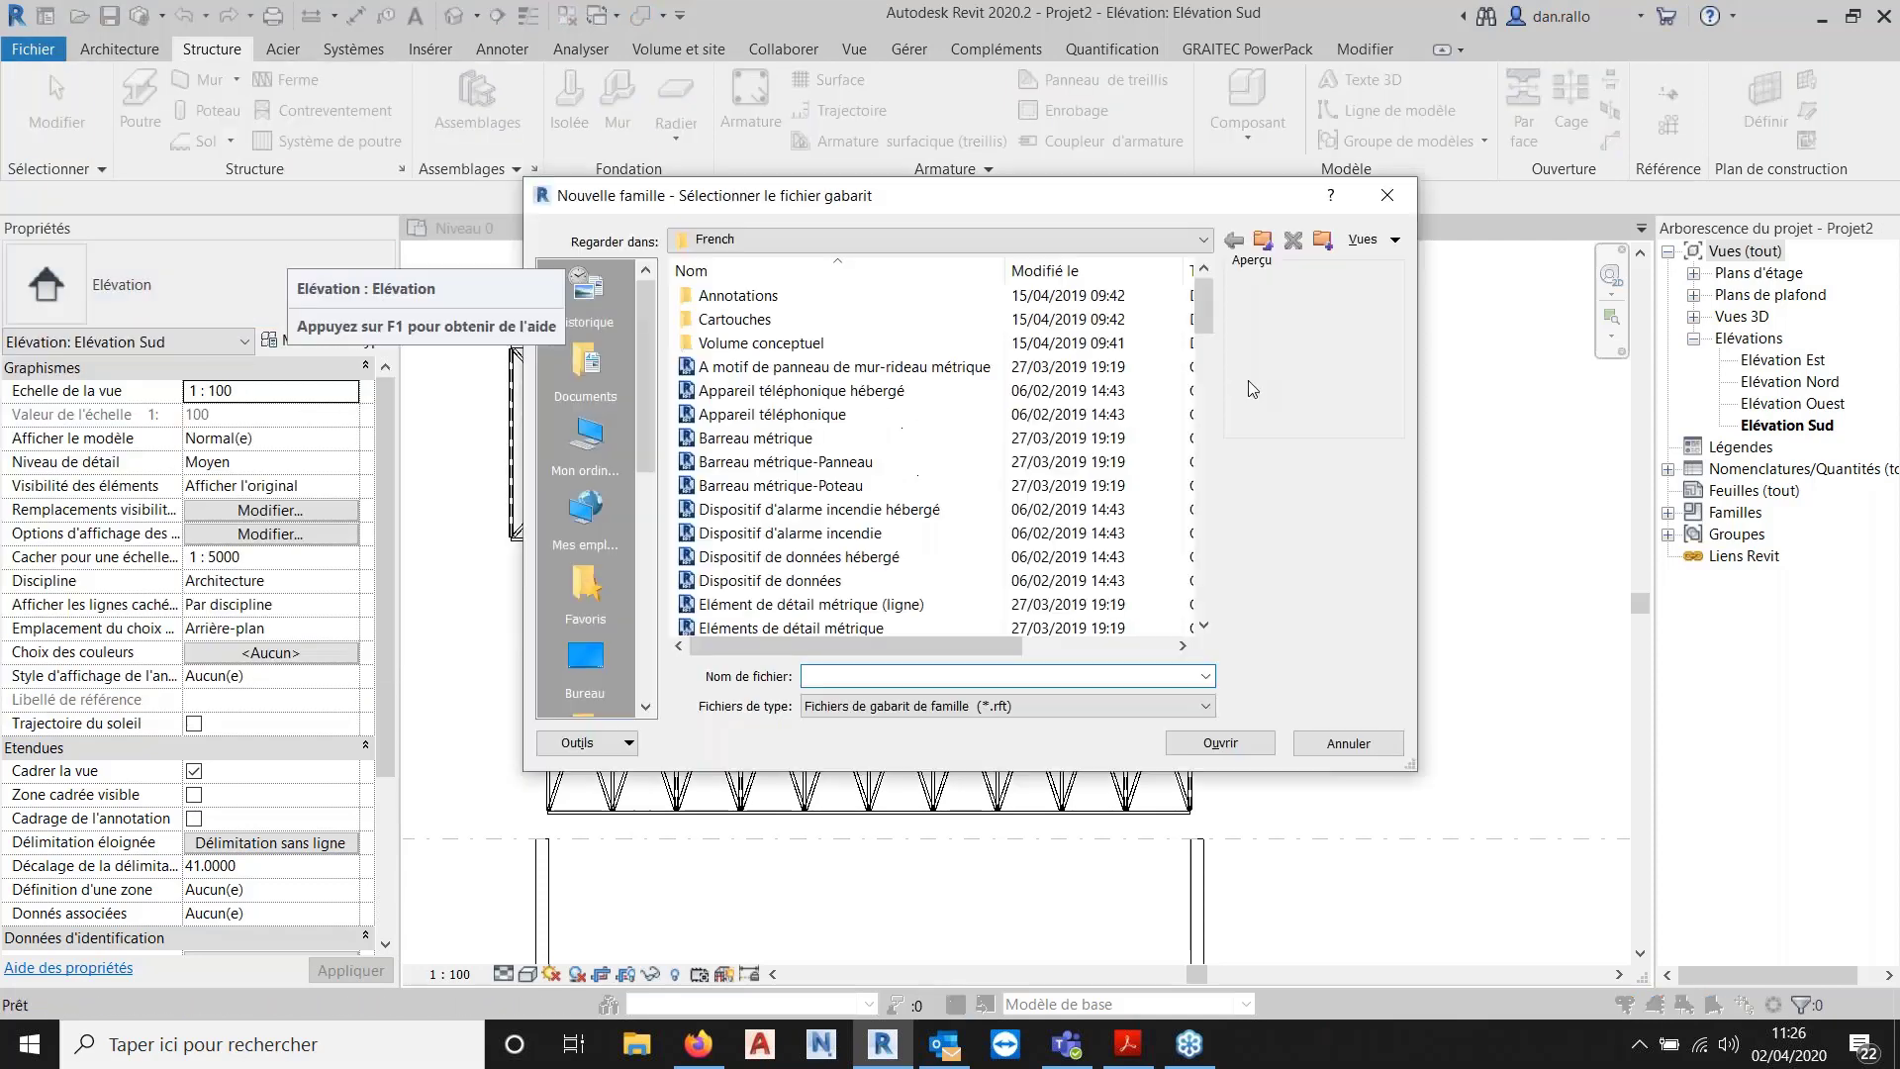
left_click_drag(1199, 297, 1200, 546)
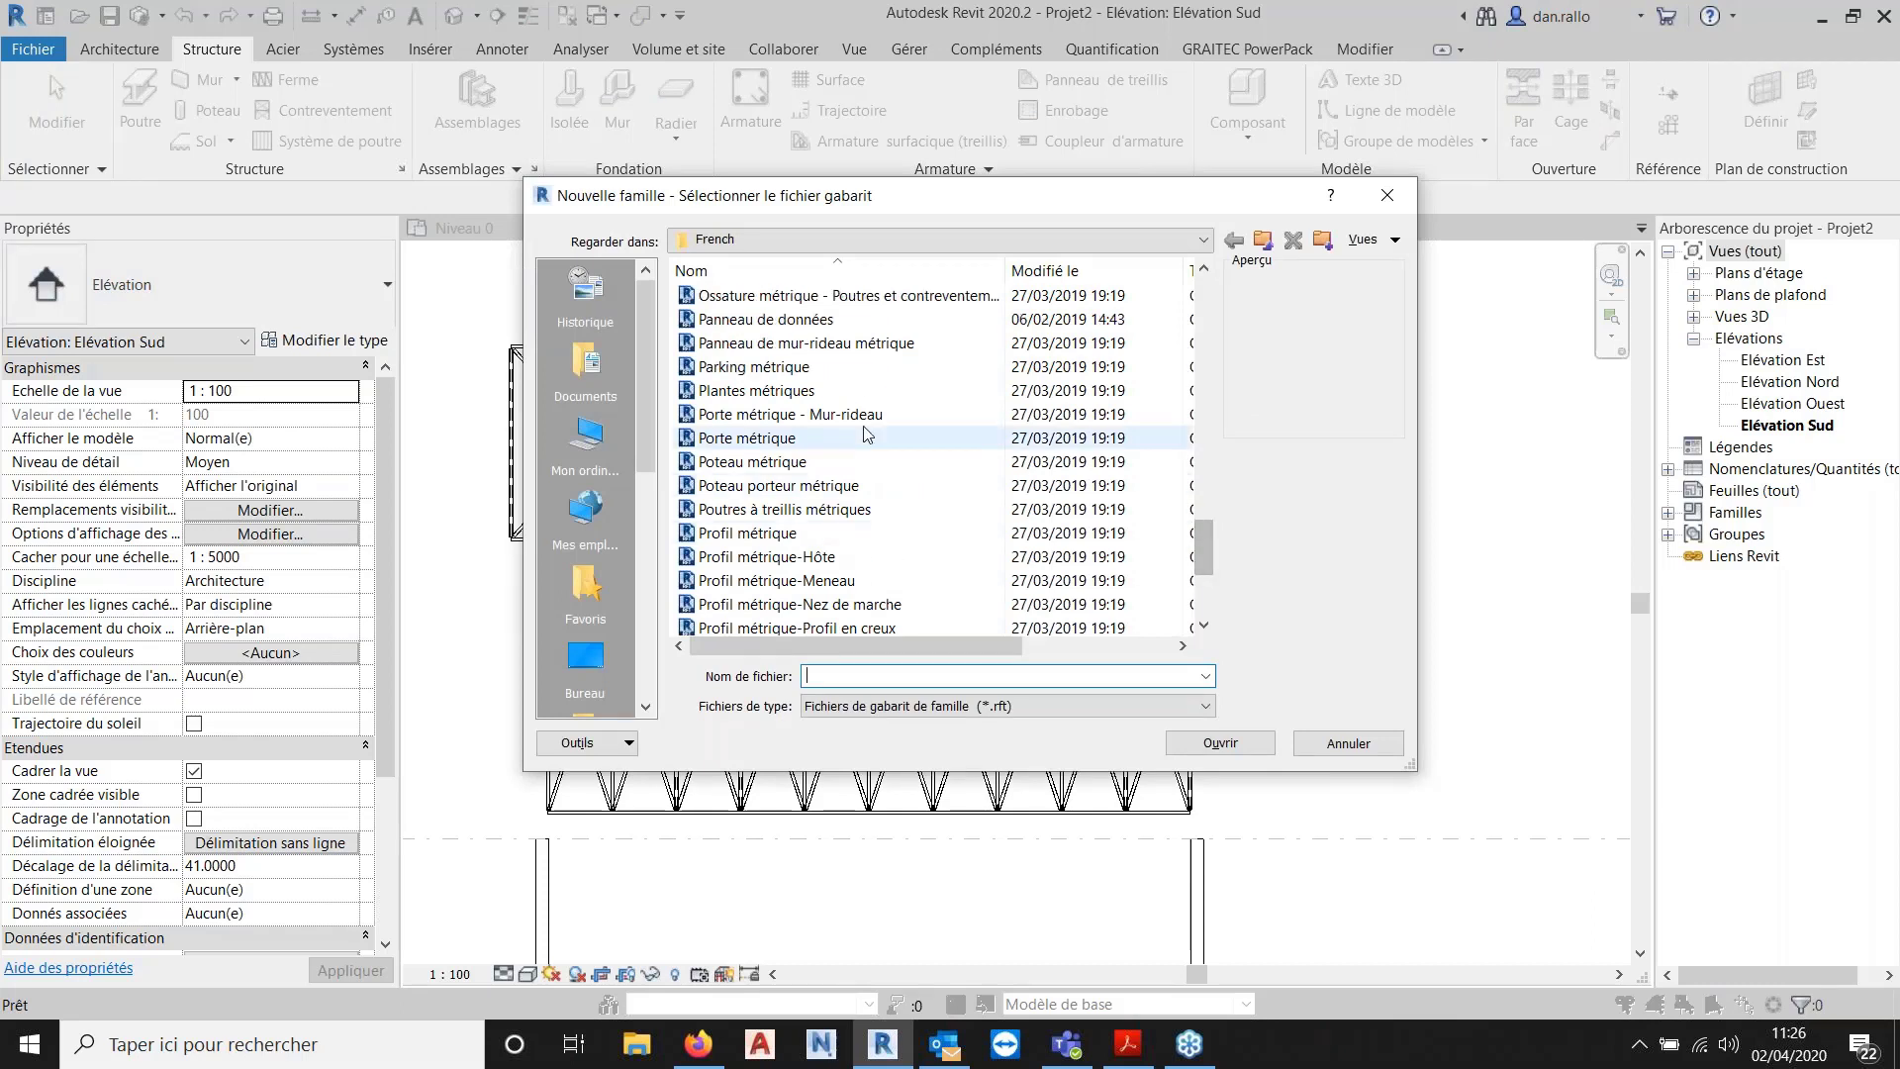
scroll(822, 426, "down", 1)
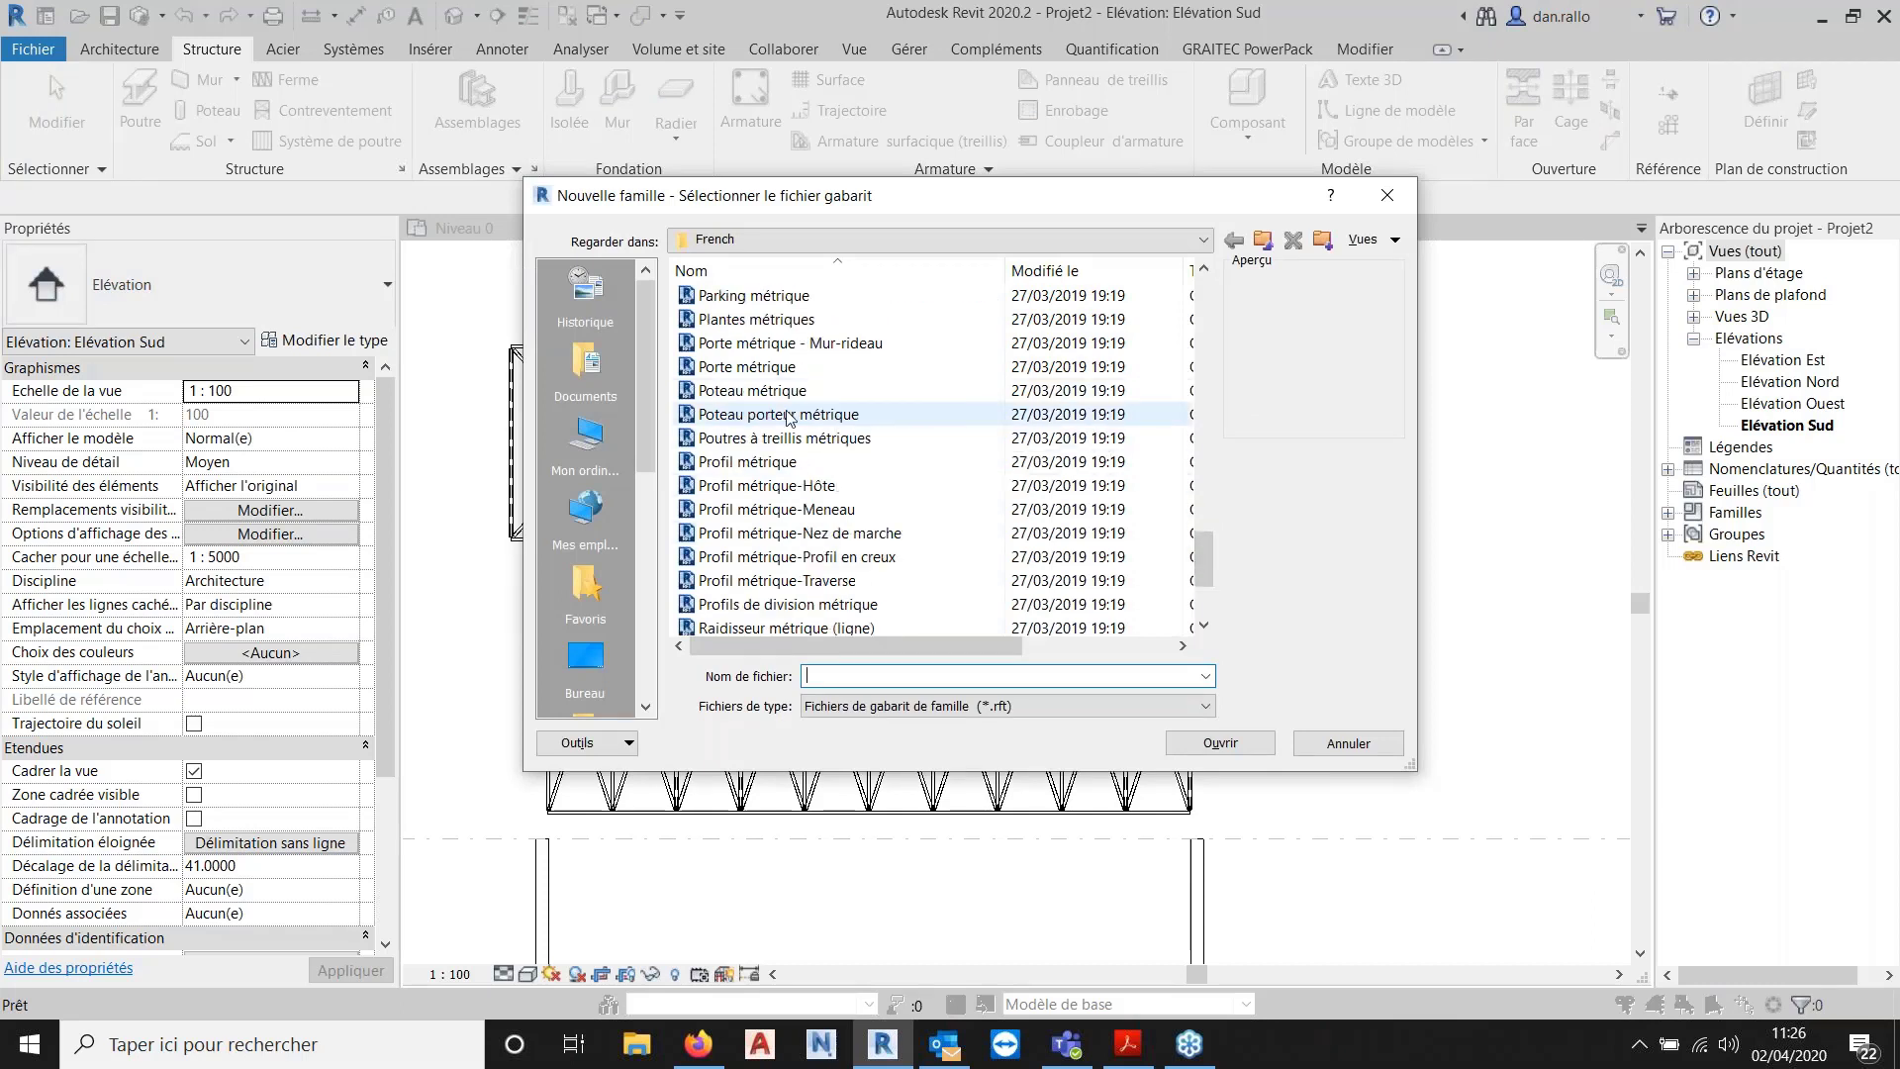
scroll(789, 420, "down", 2)
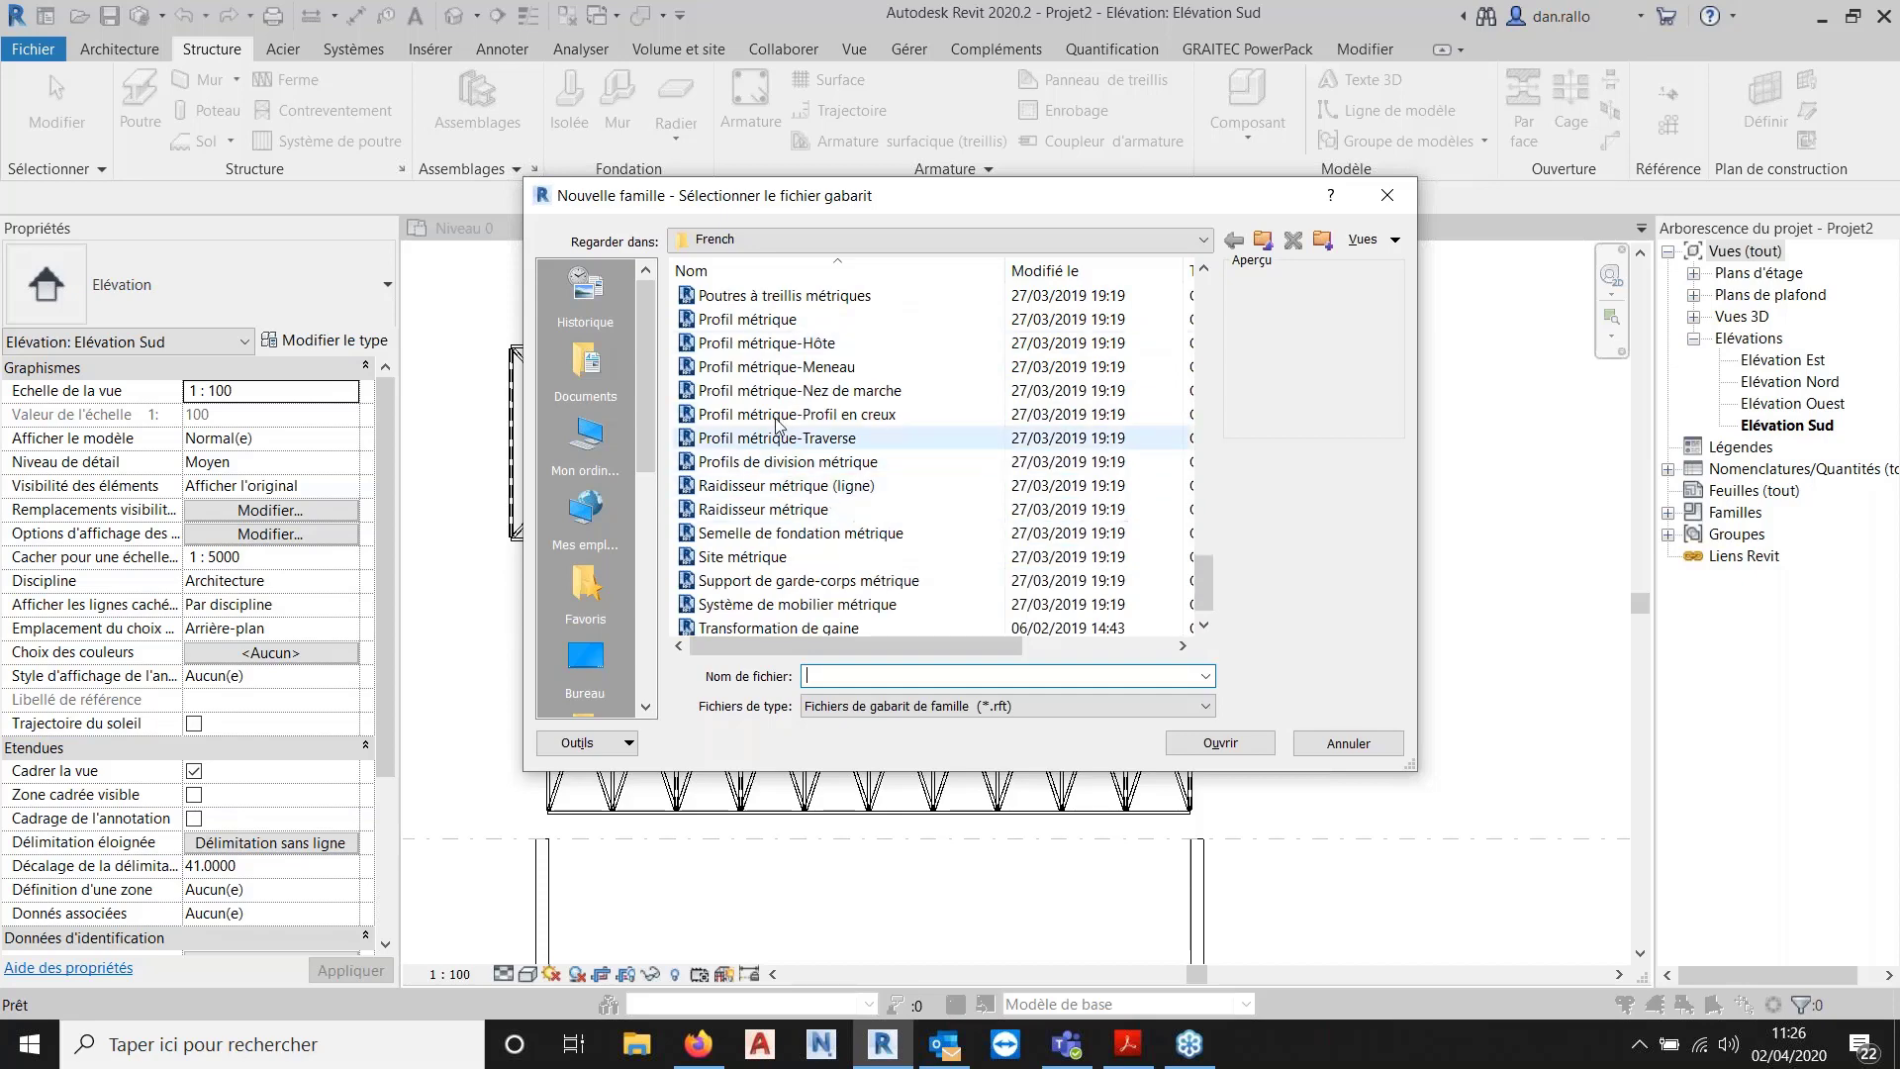
scroll(787, 428, "up", 2)
left_click(817, 442)
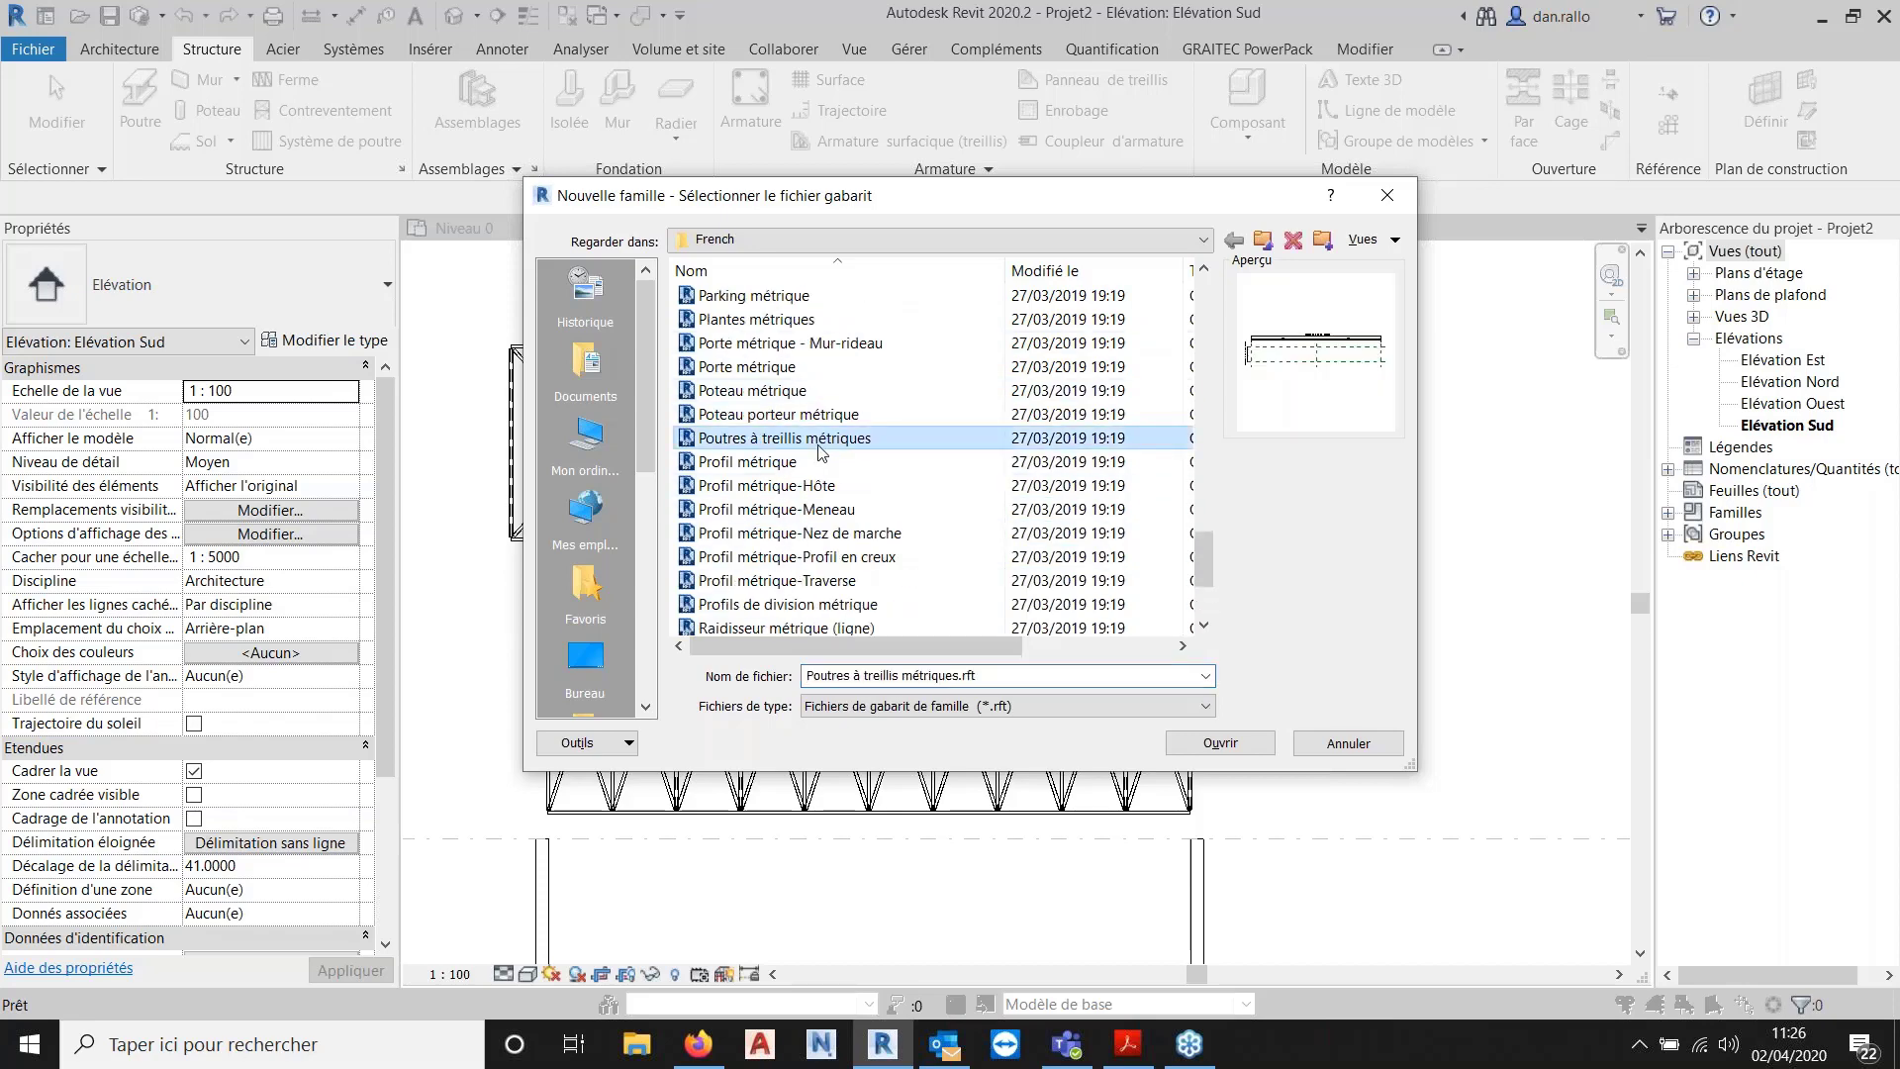
left_click(1219, 744)
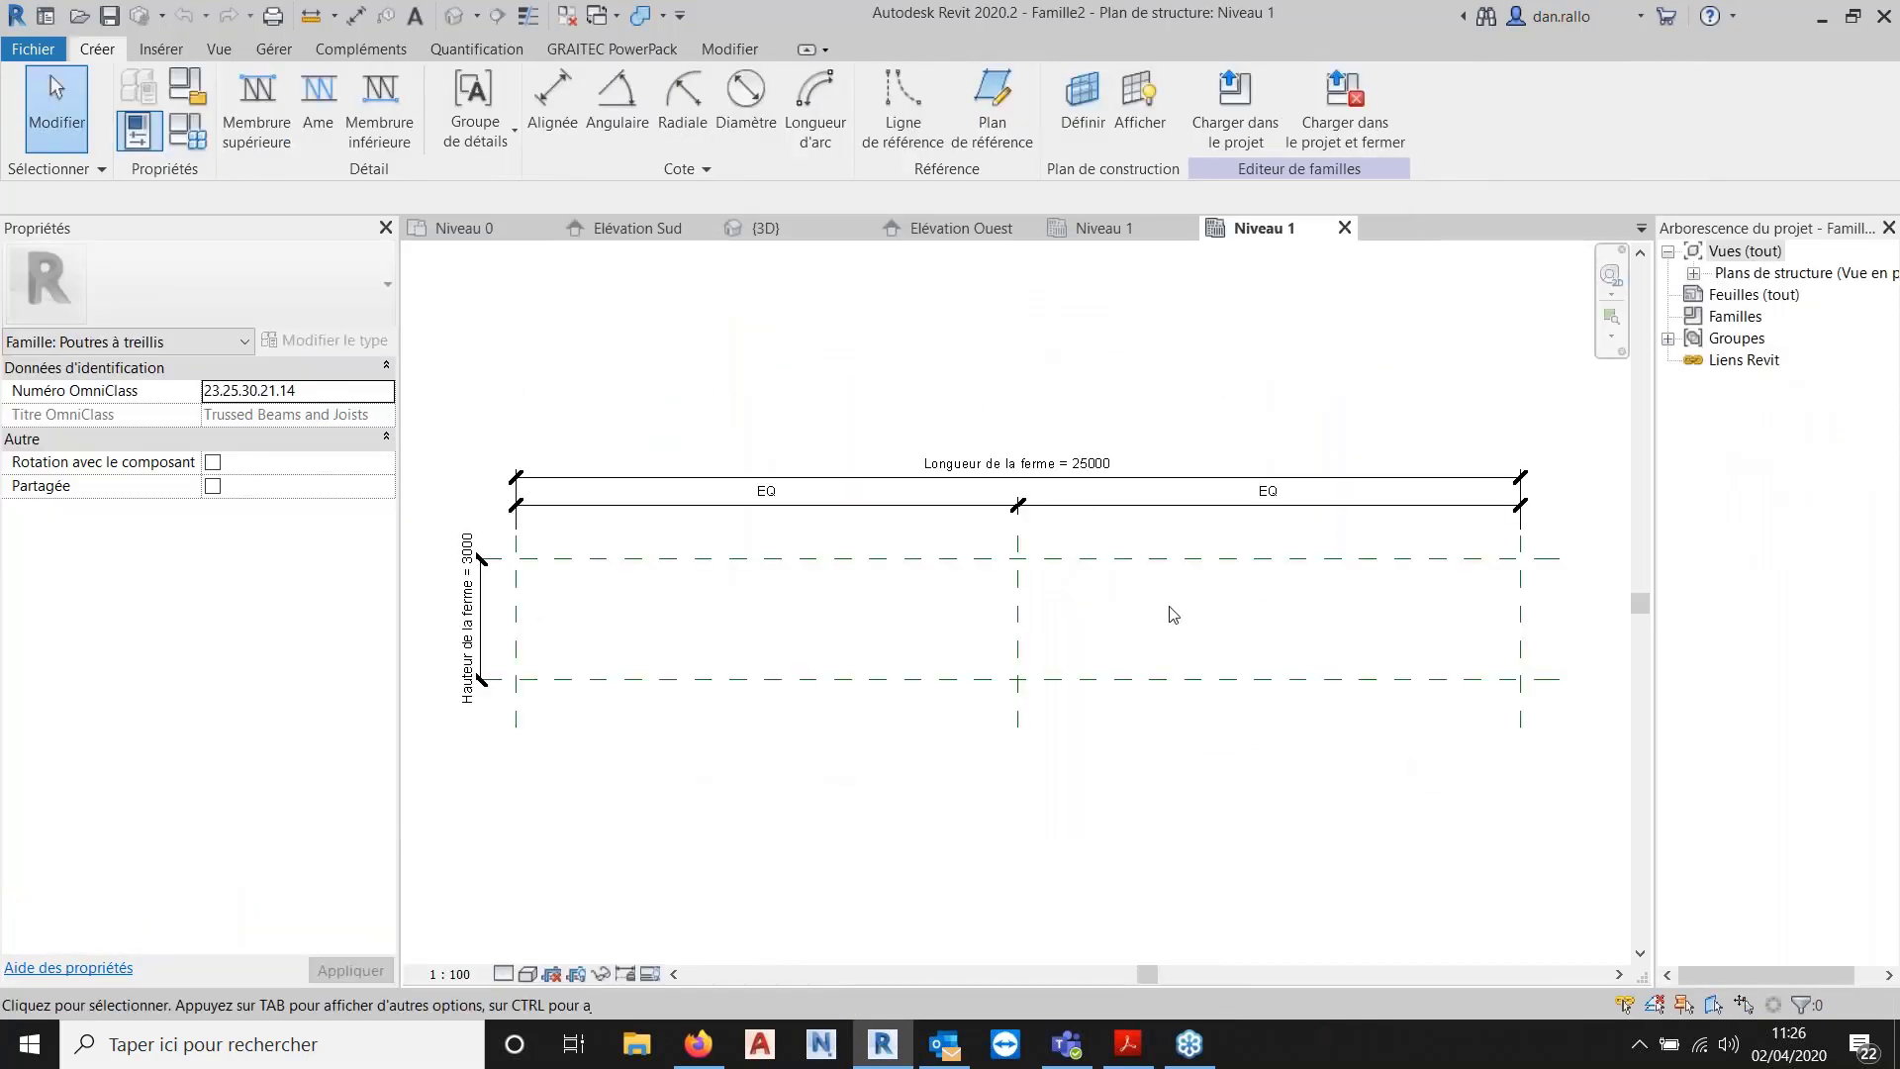
Set the family's length unit to metres.
key("u")
key("n")
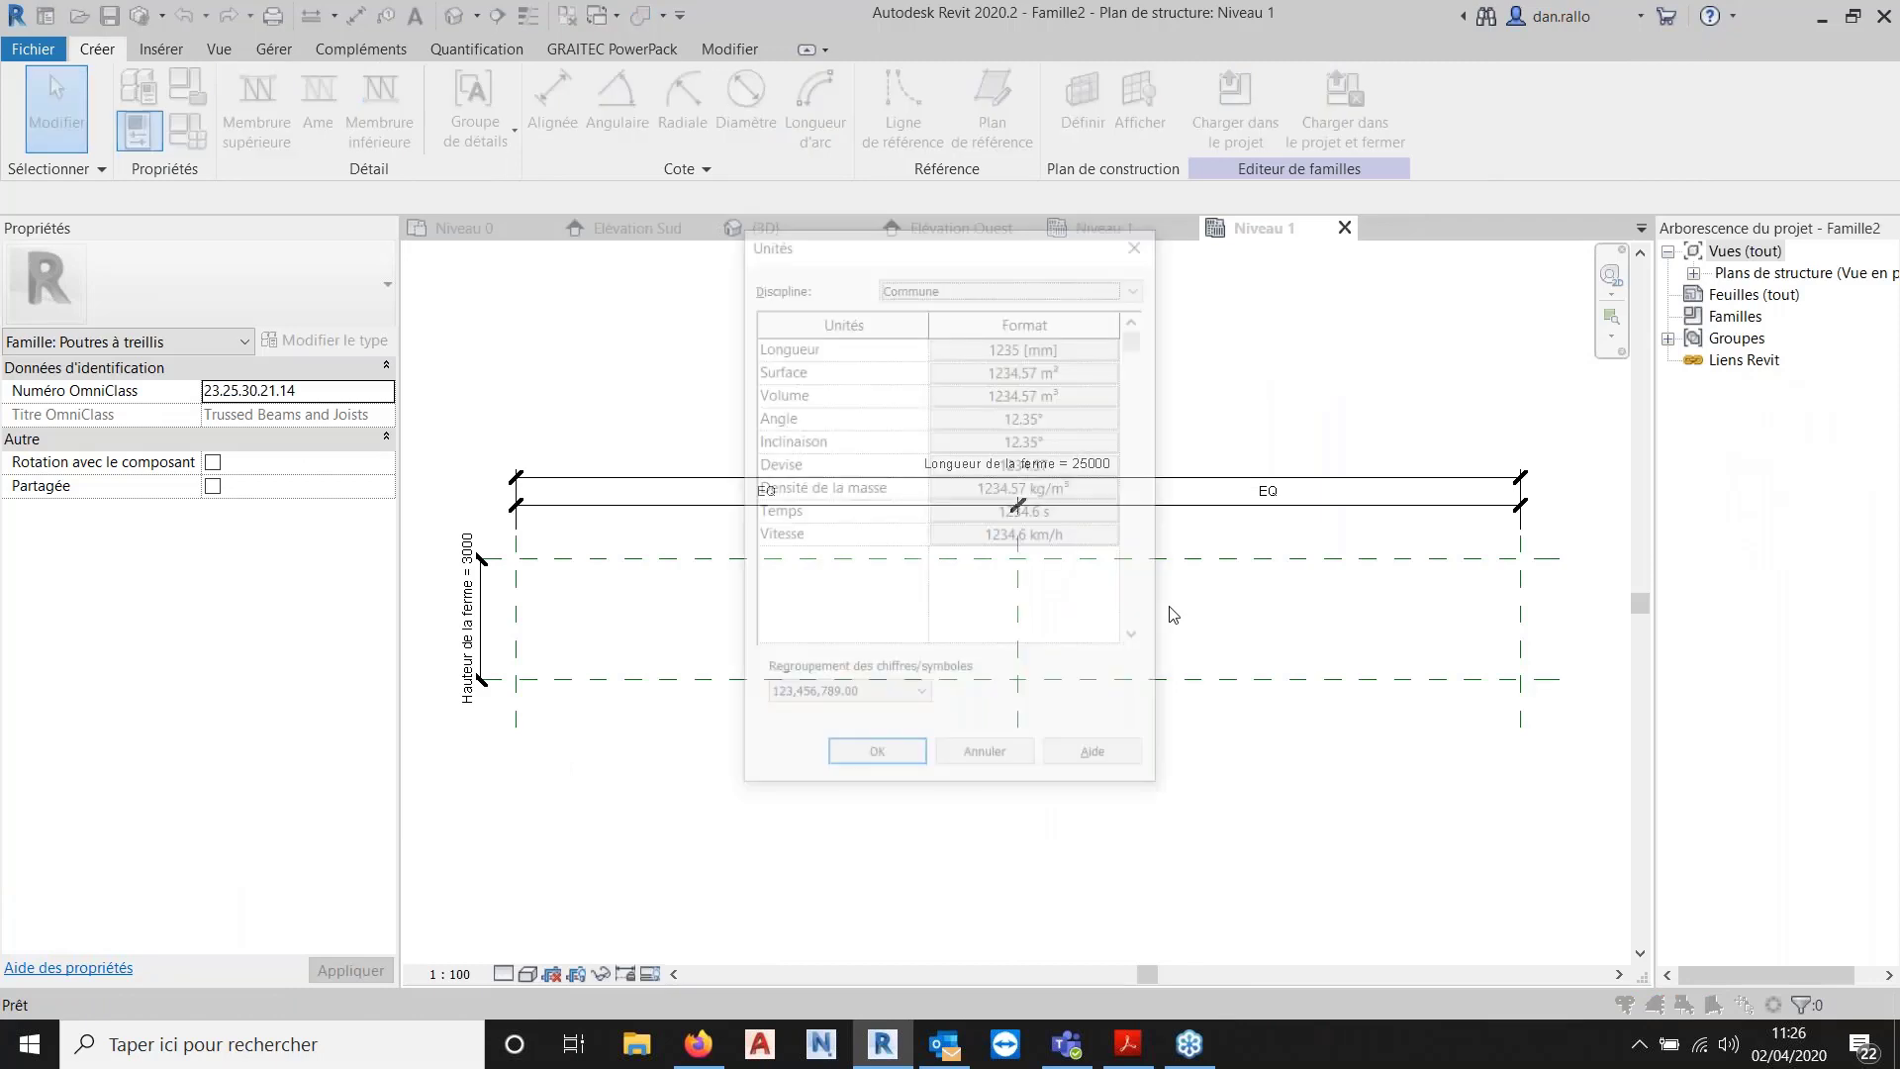
left_click(1027, 345)
left_click(966, 655)
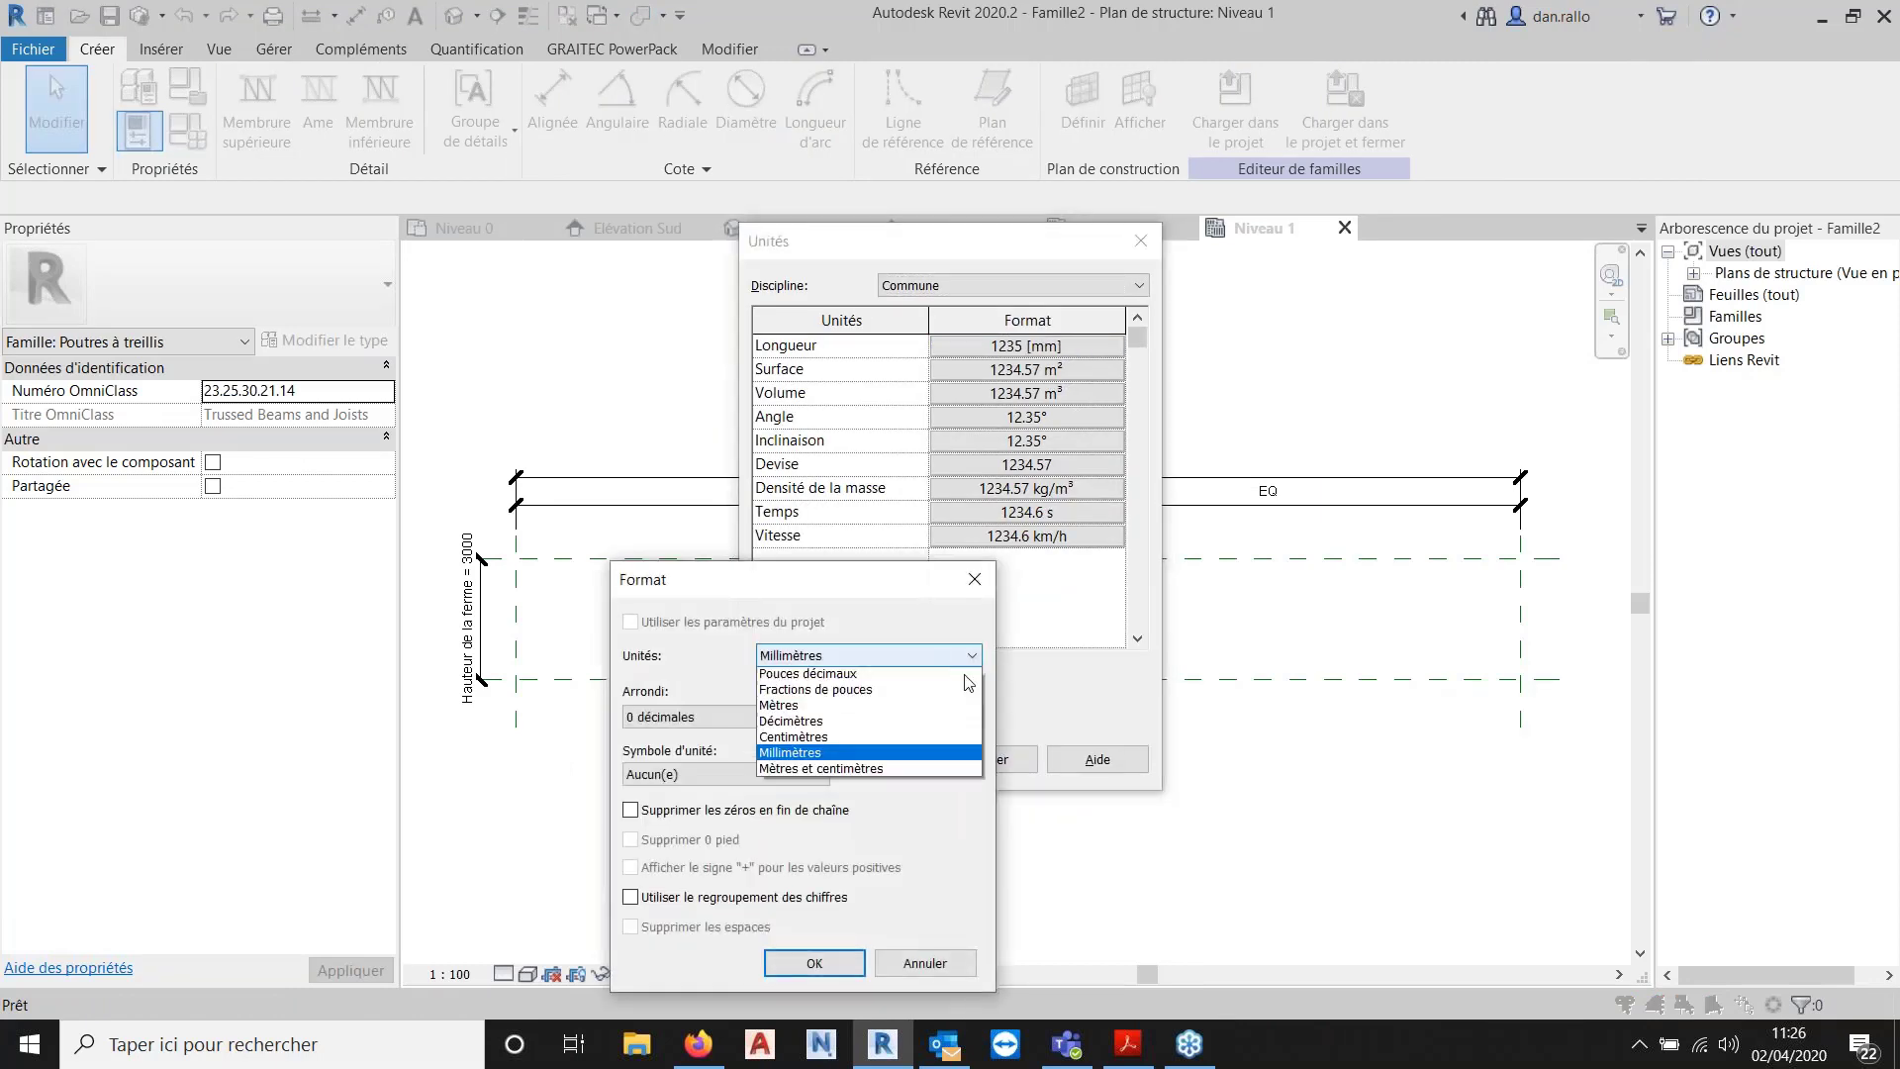
left_click(791, 737)
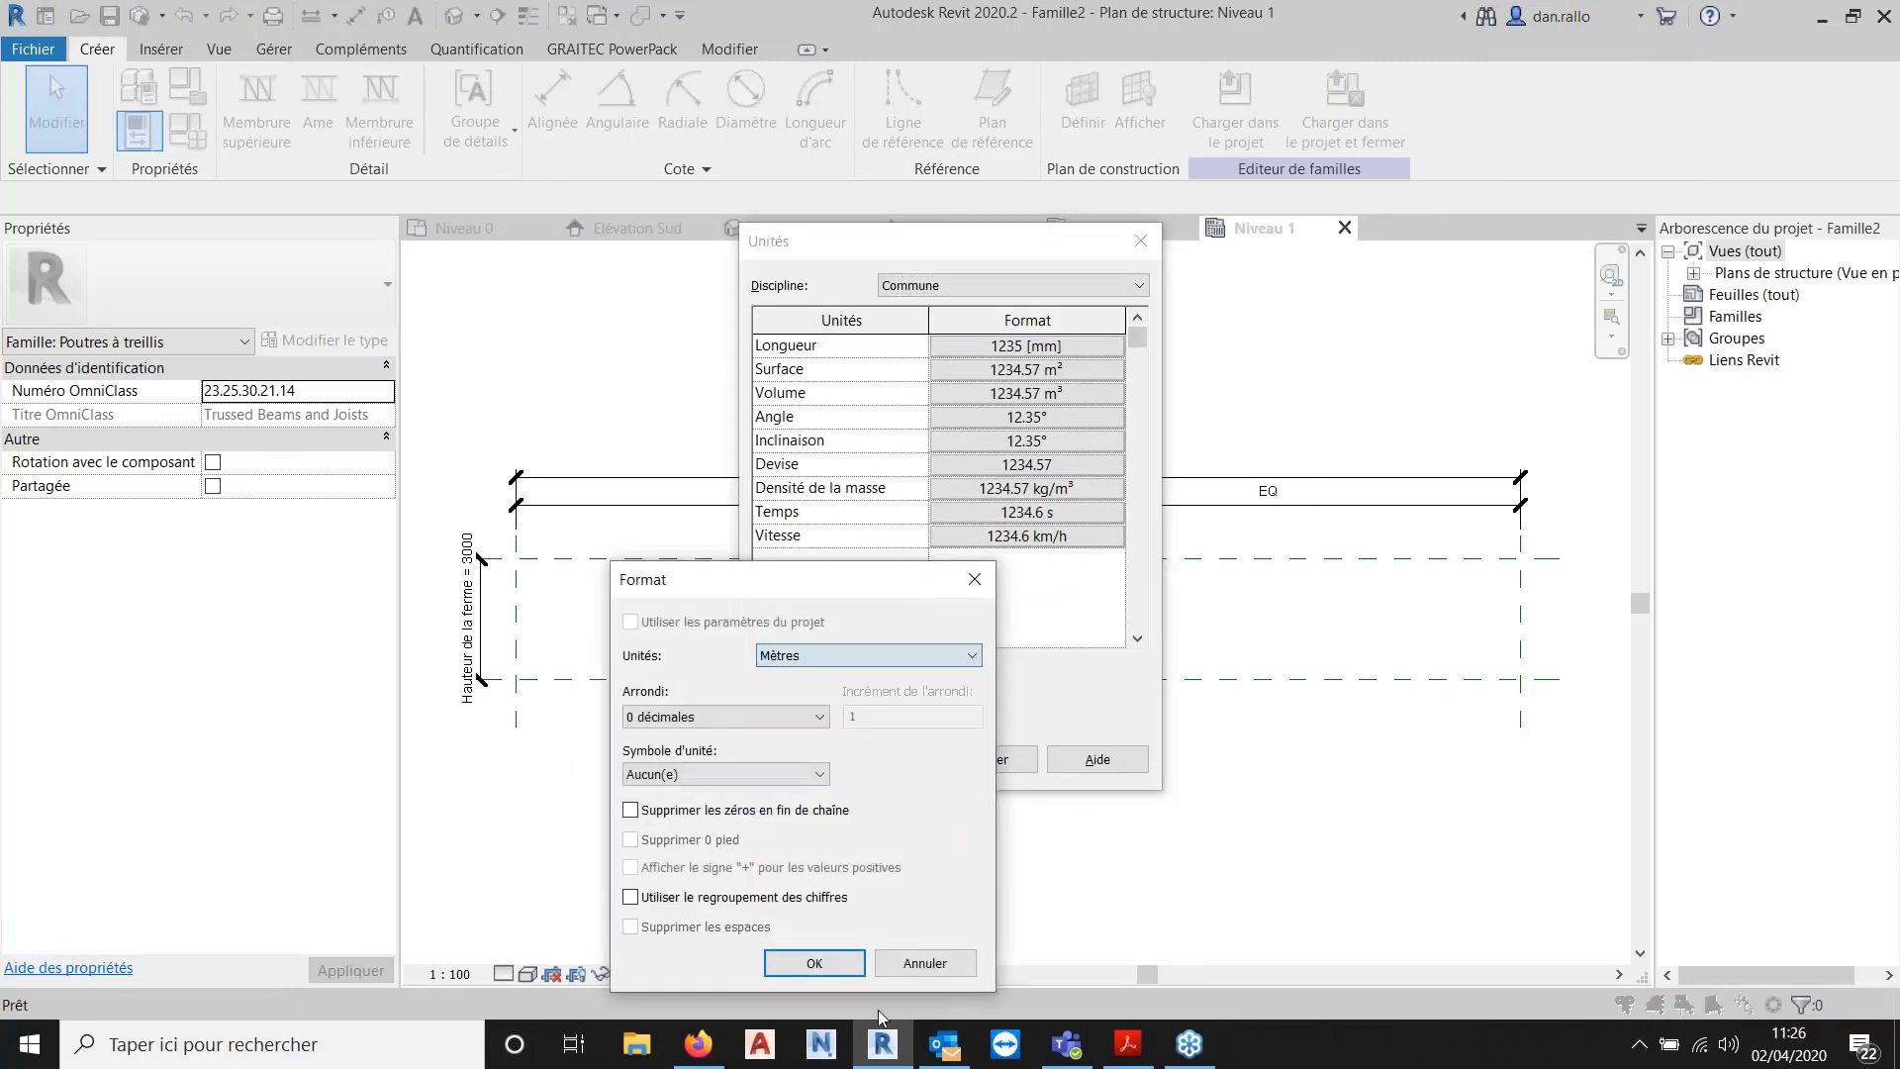
left_click(811, 963)
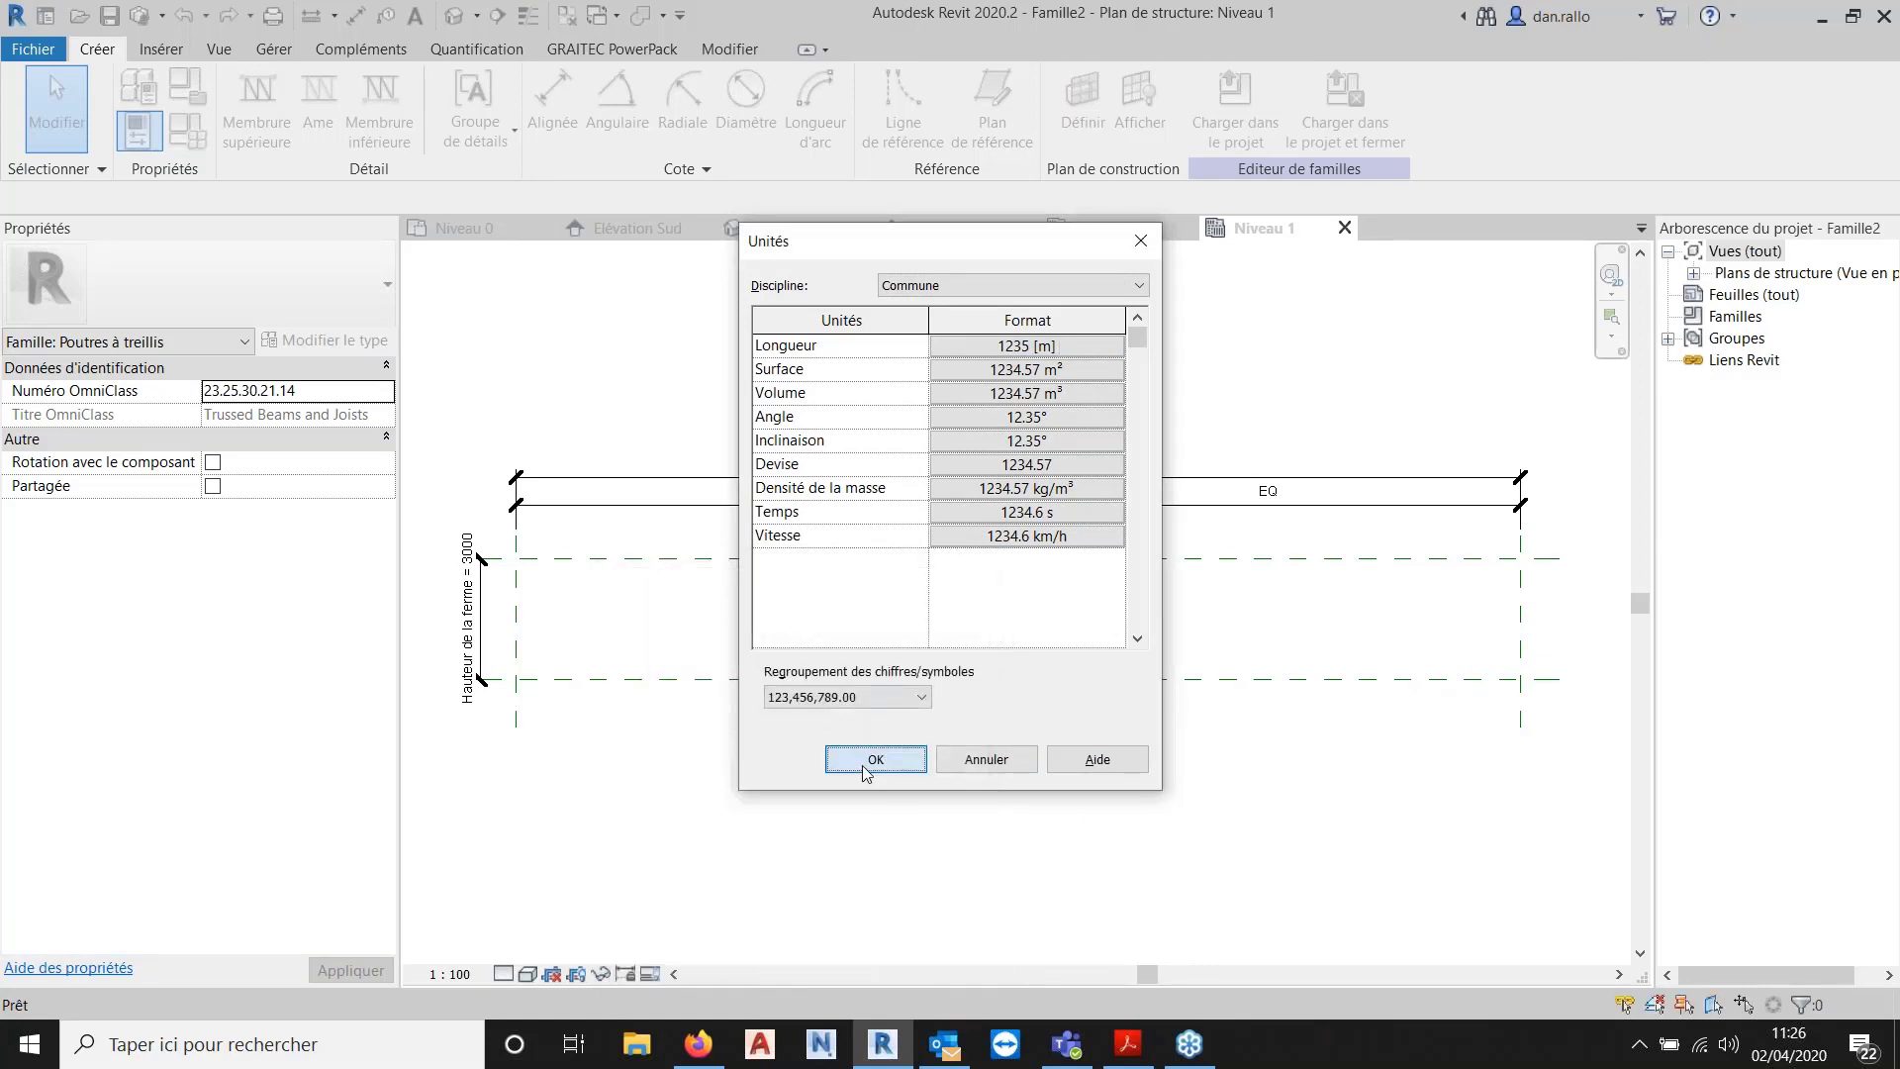
left_click(869, 758)
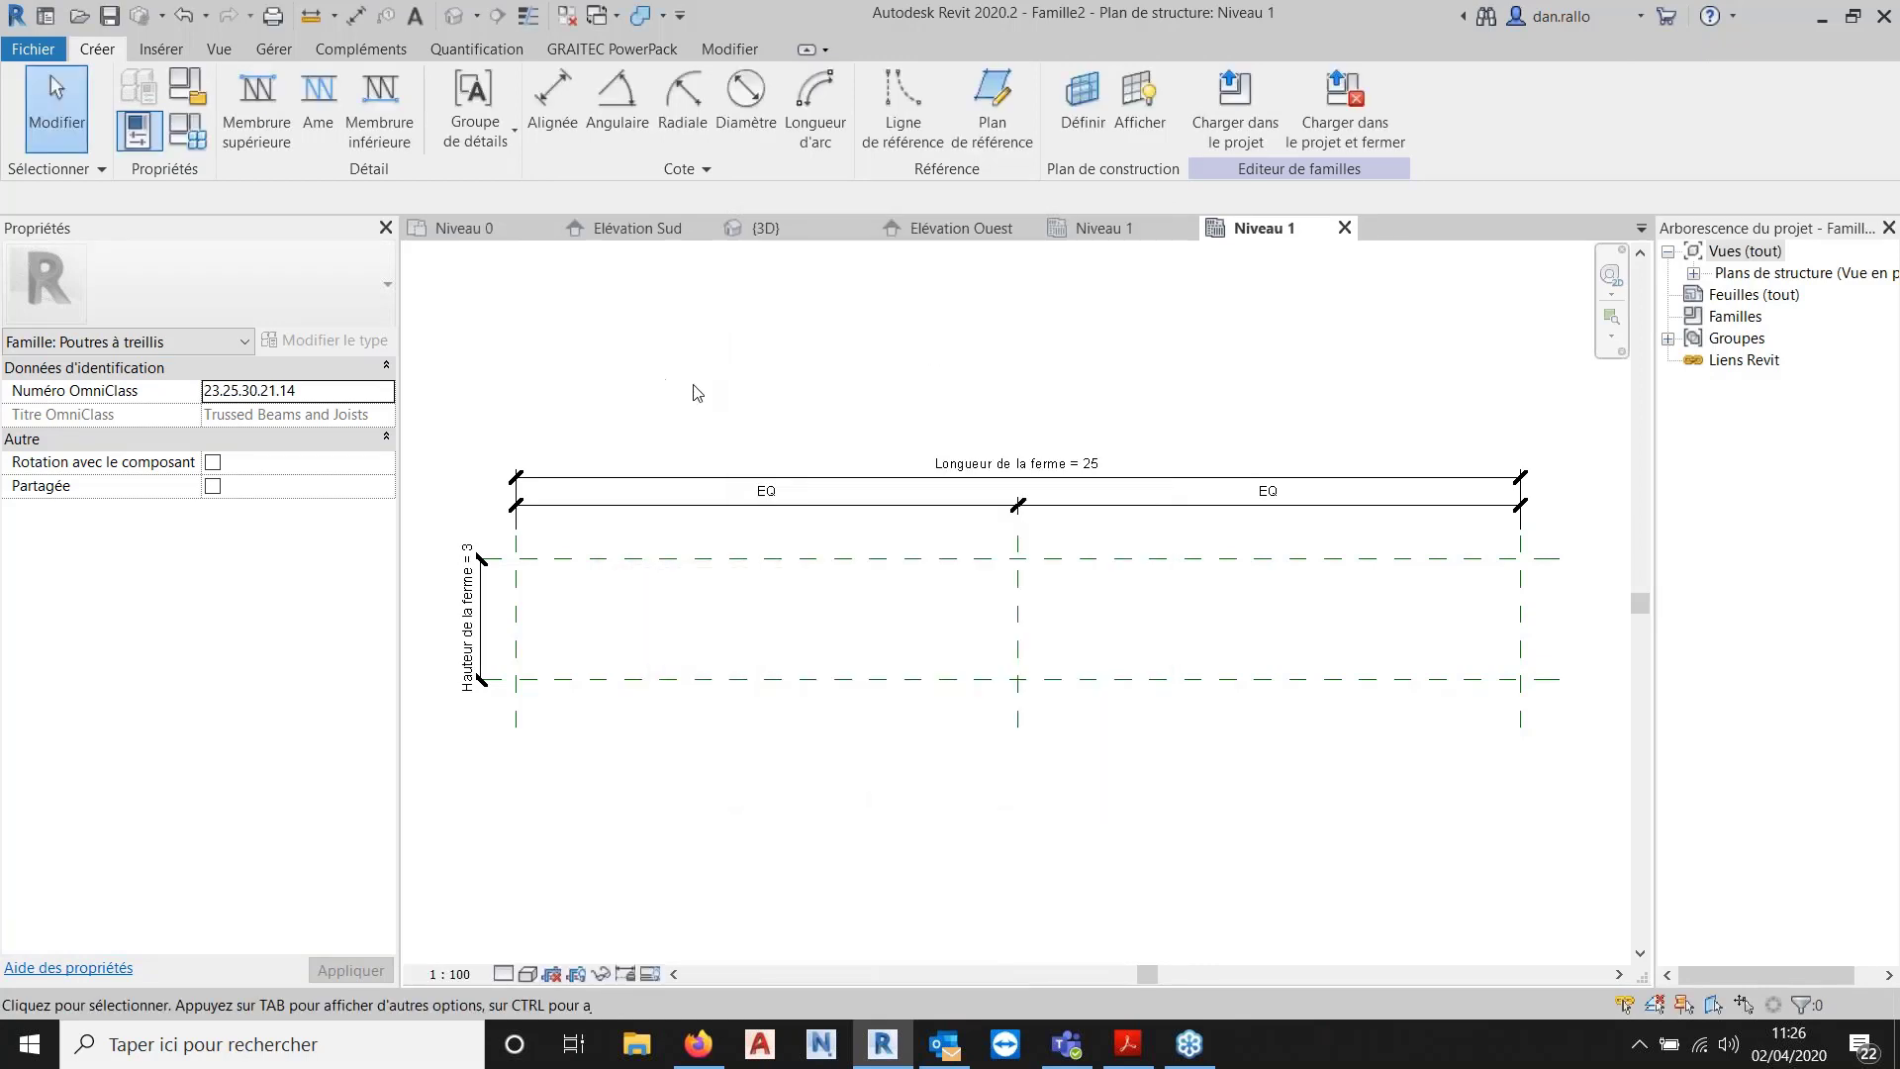
Set the family parameter Longueur de la ferme to 10 m and apply it.
left_click(912, 509)
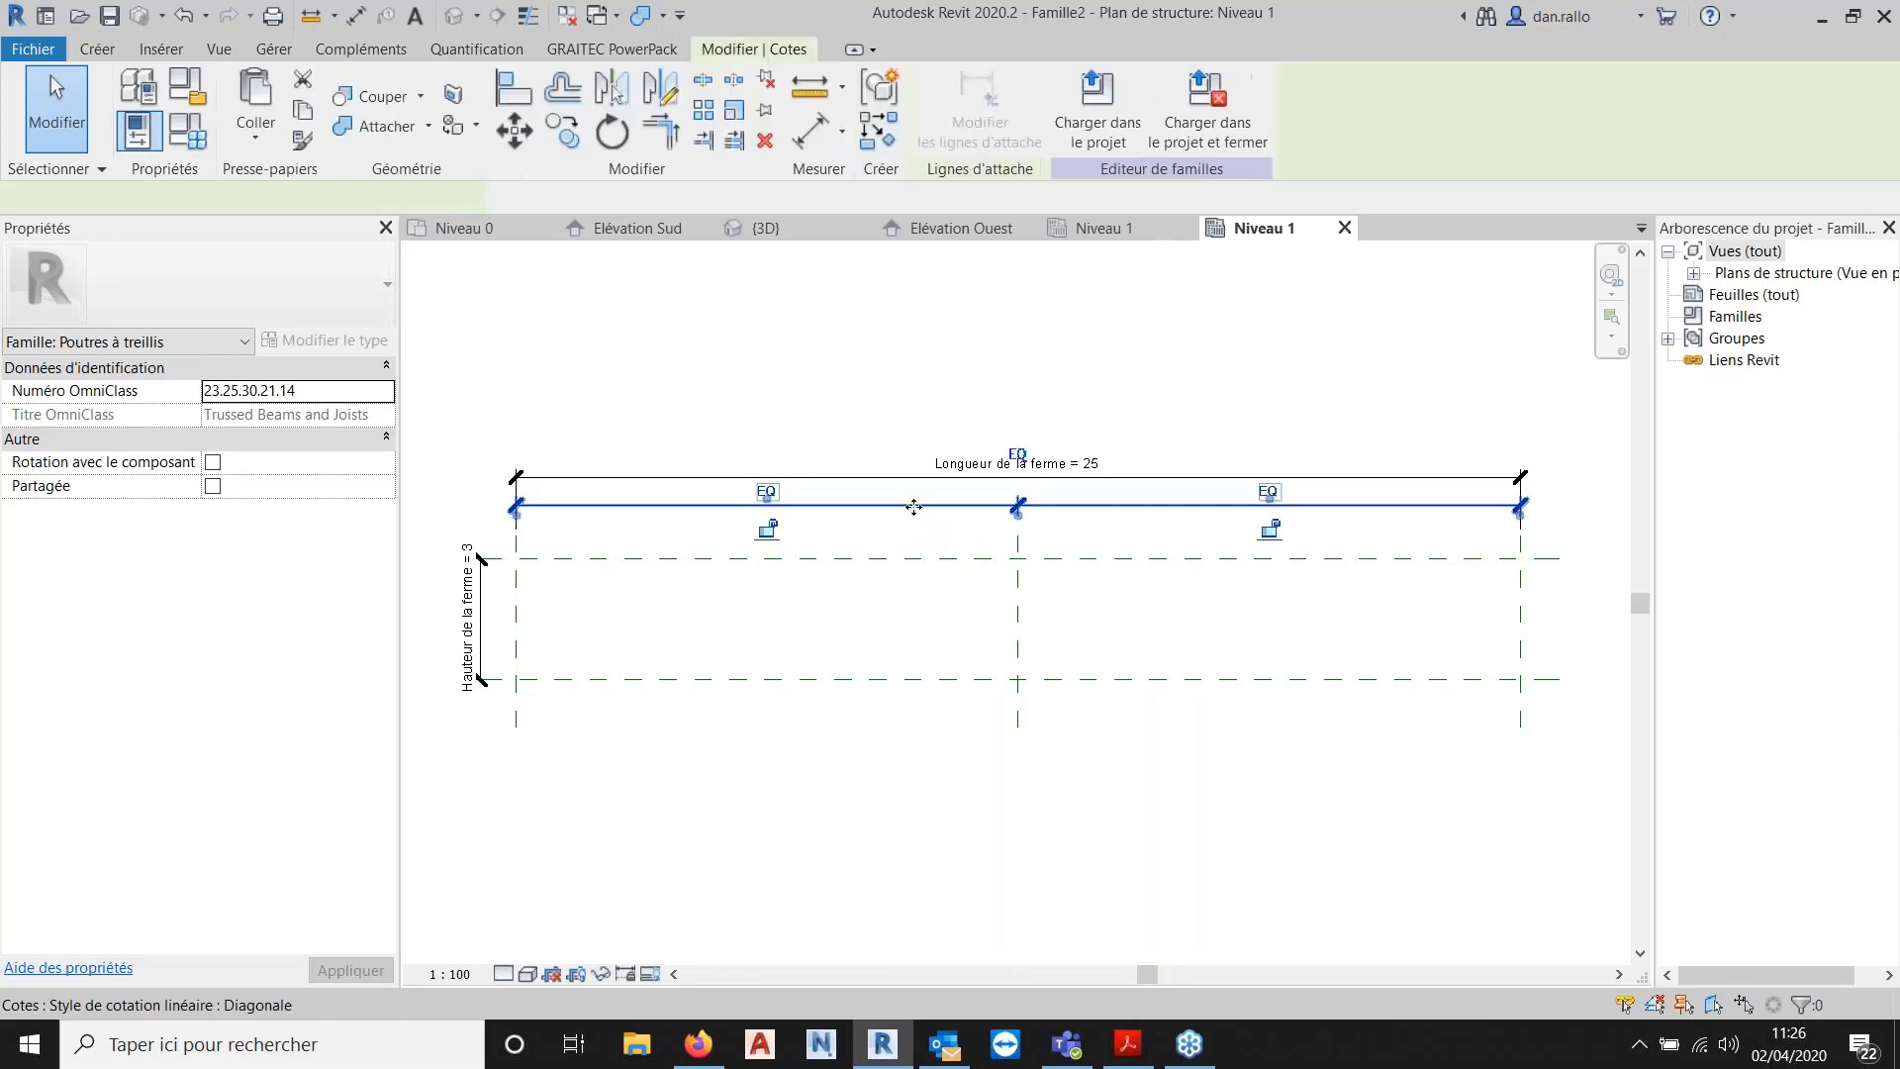
left_click(181, 144)
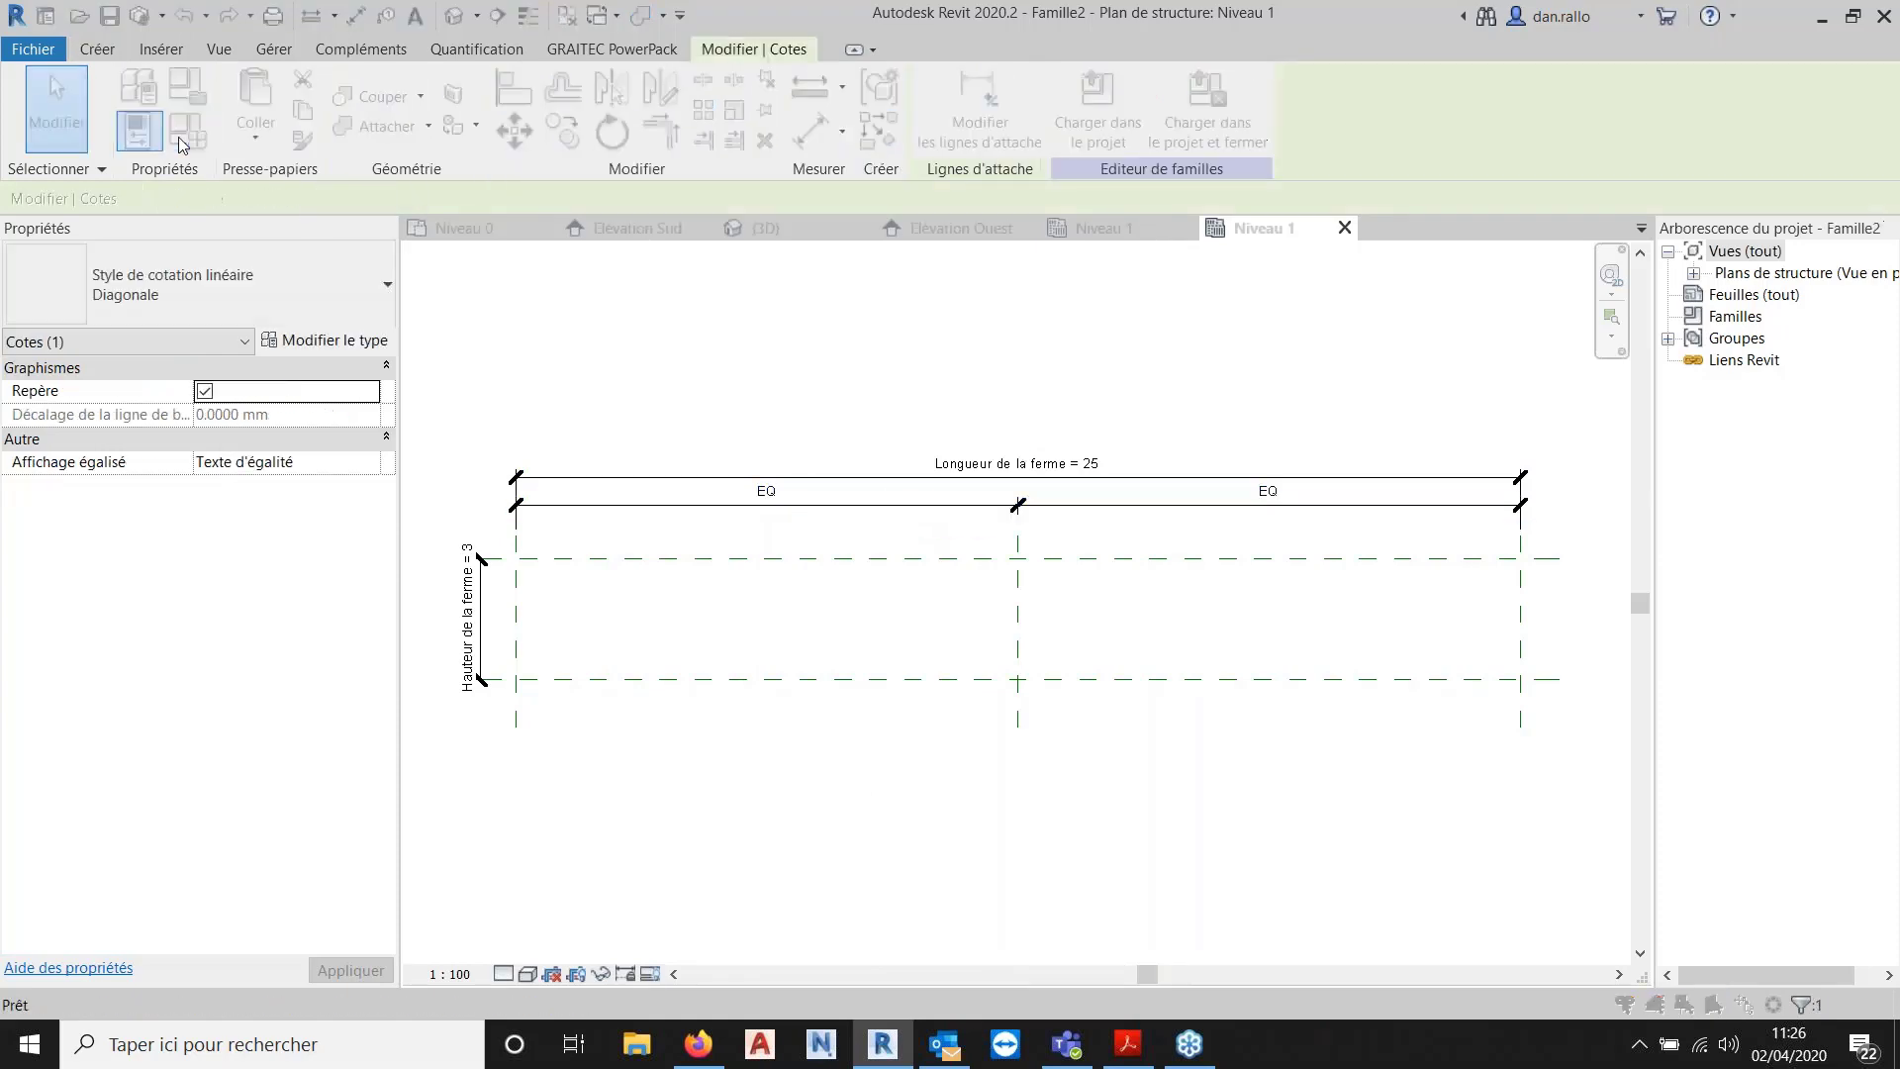
scroll(471, 710, "down", 3)
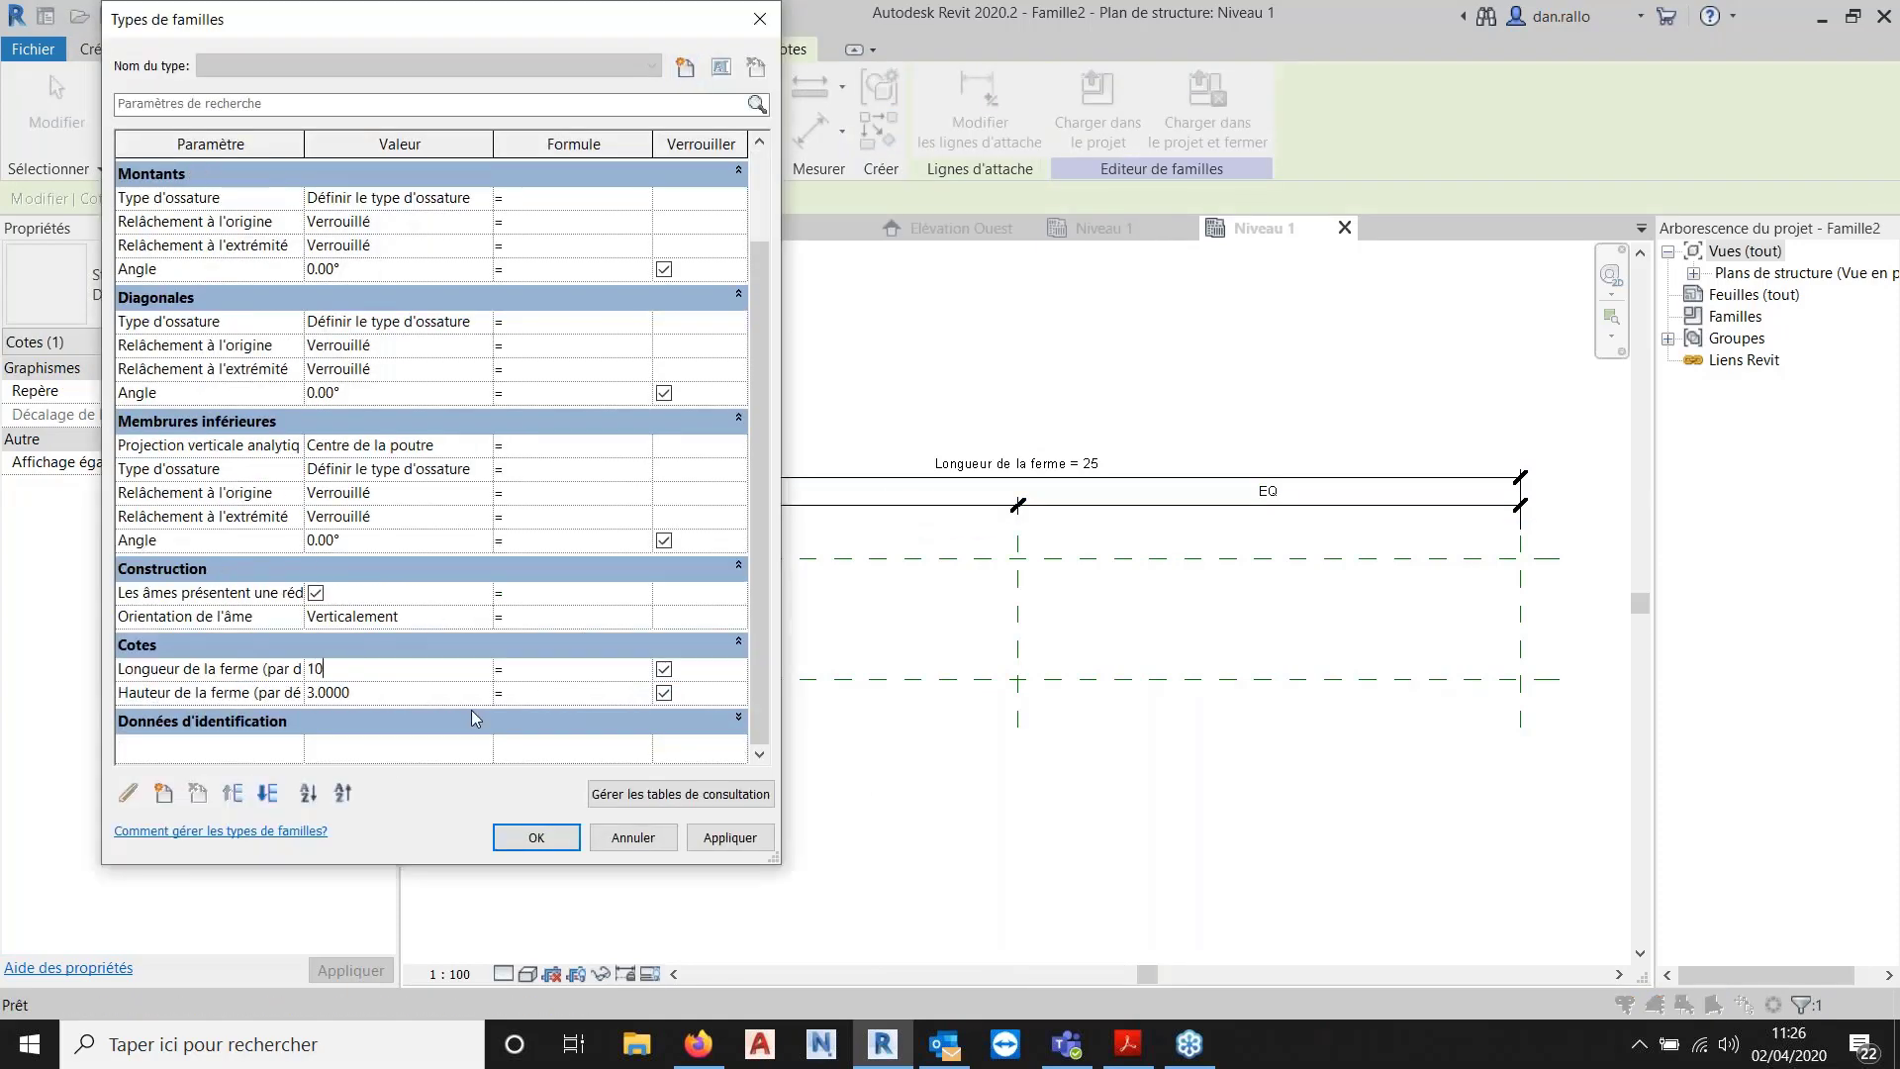
left_click(732, 839)
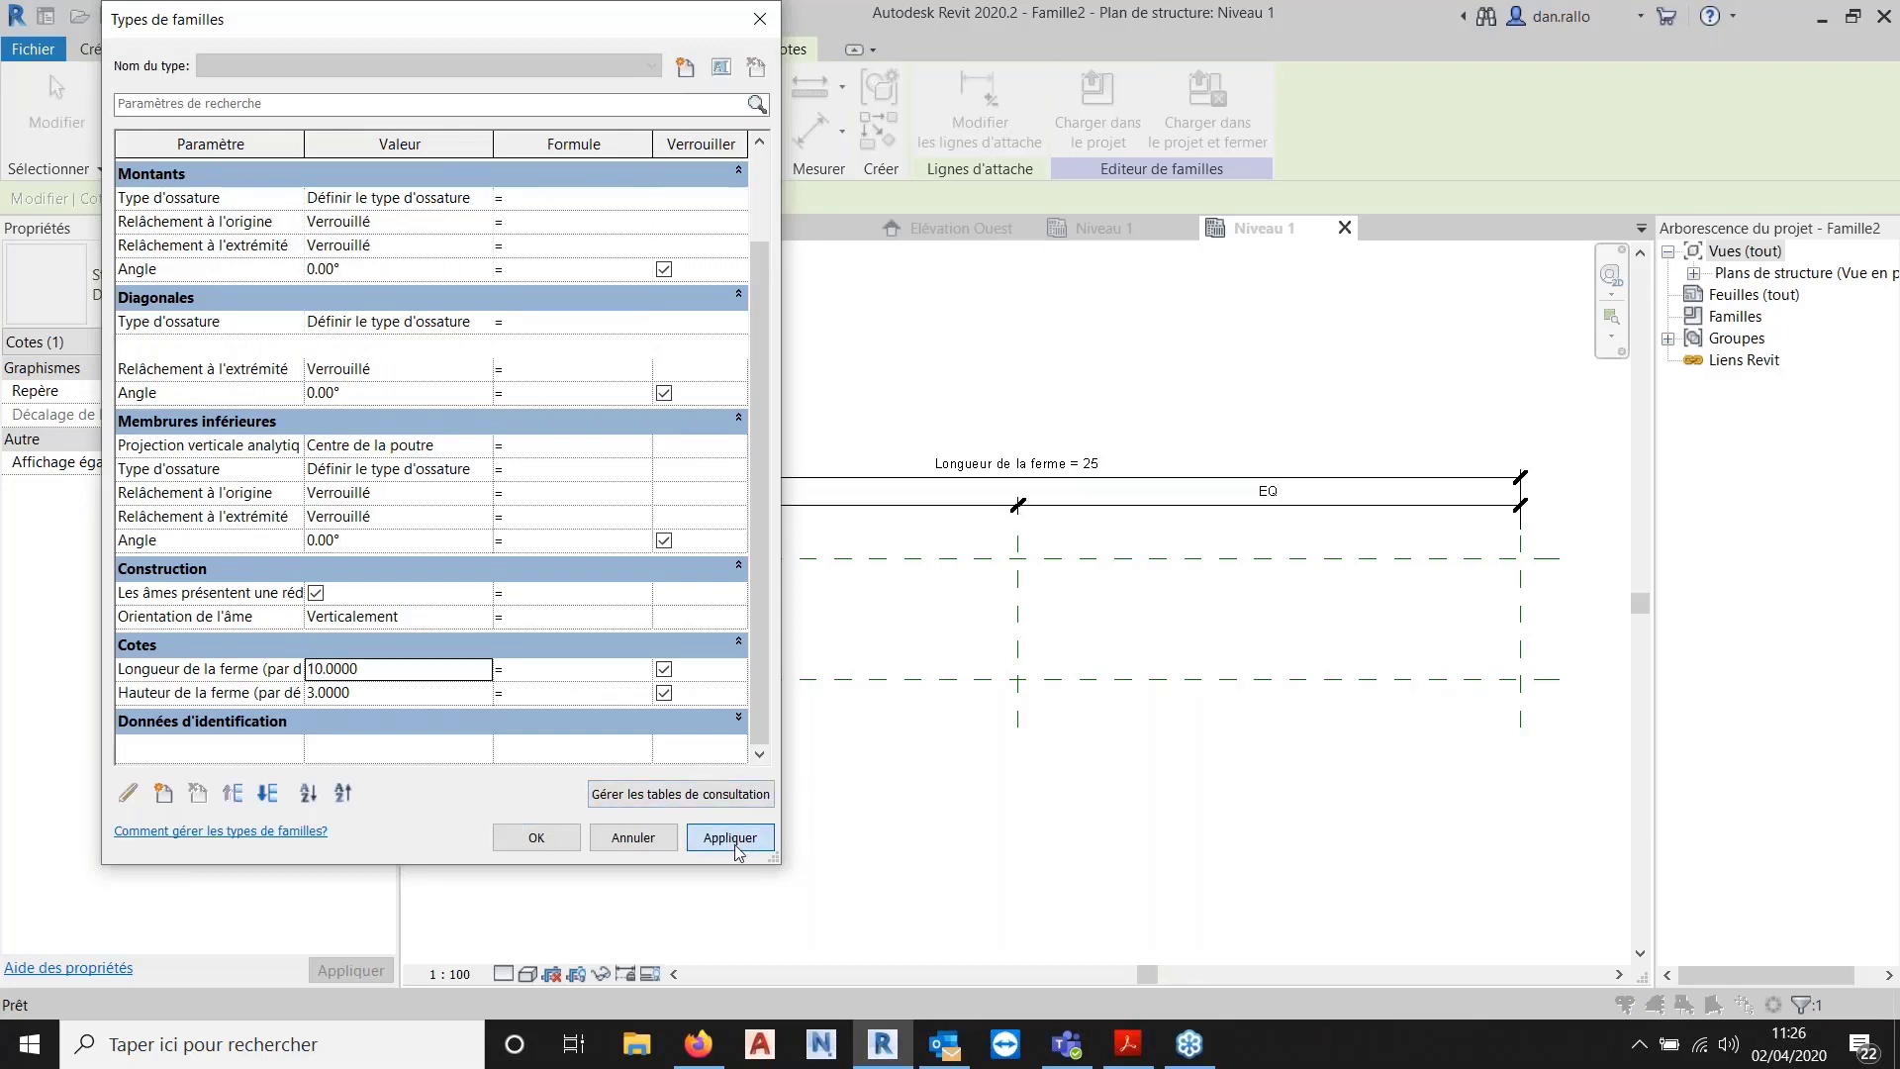
left_click(534, 837)
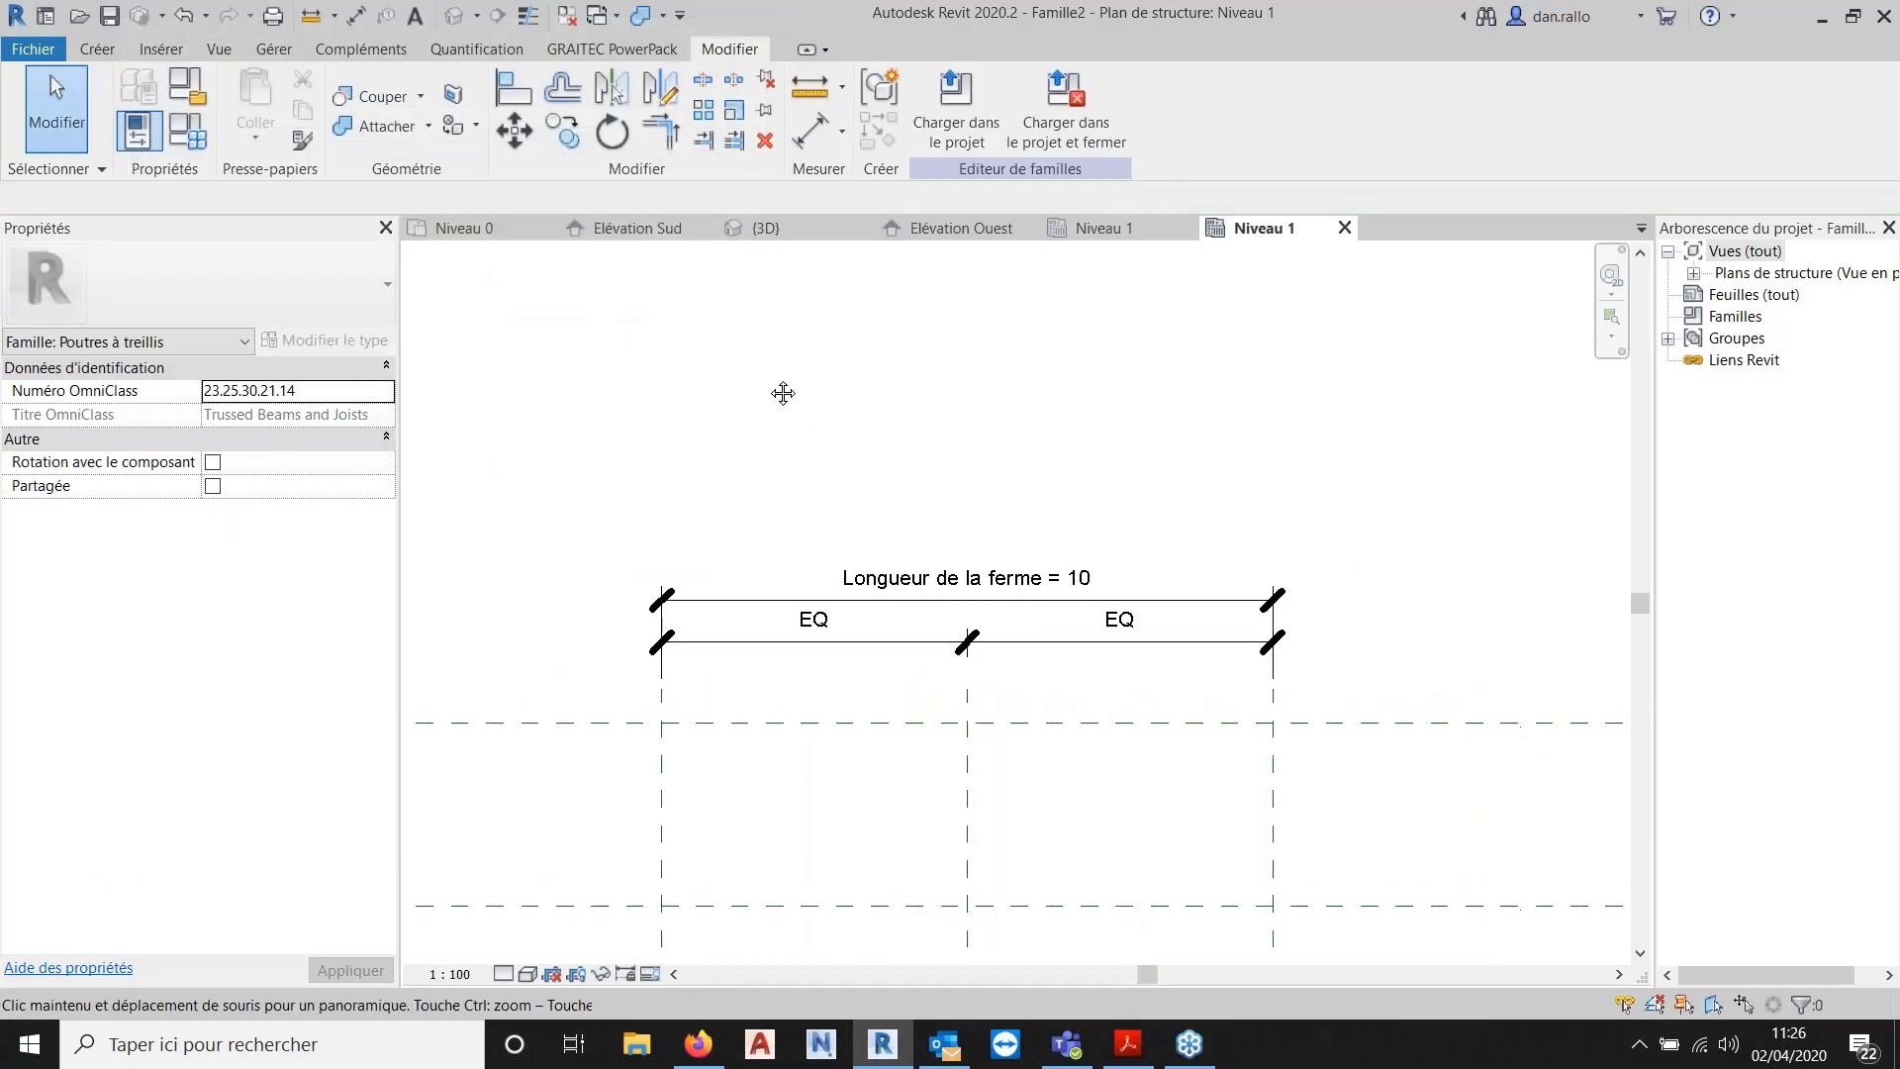
Sketch a horizontal top chord about 2.7 m long between the upper and lower reference planes, crossing the centre plane.
left_click(96, 50)
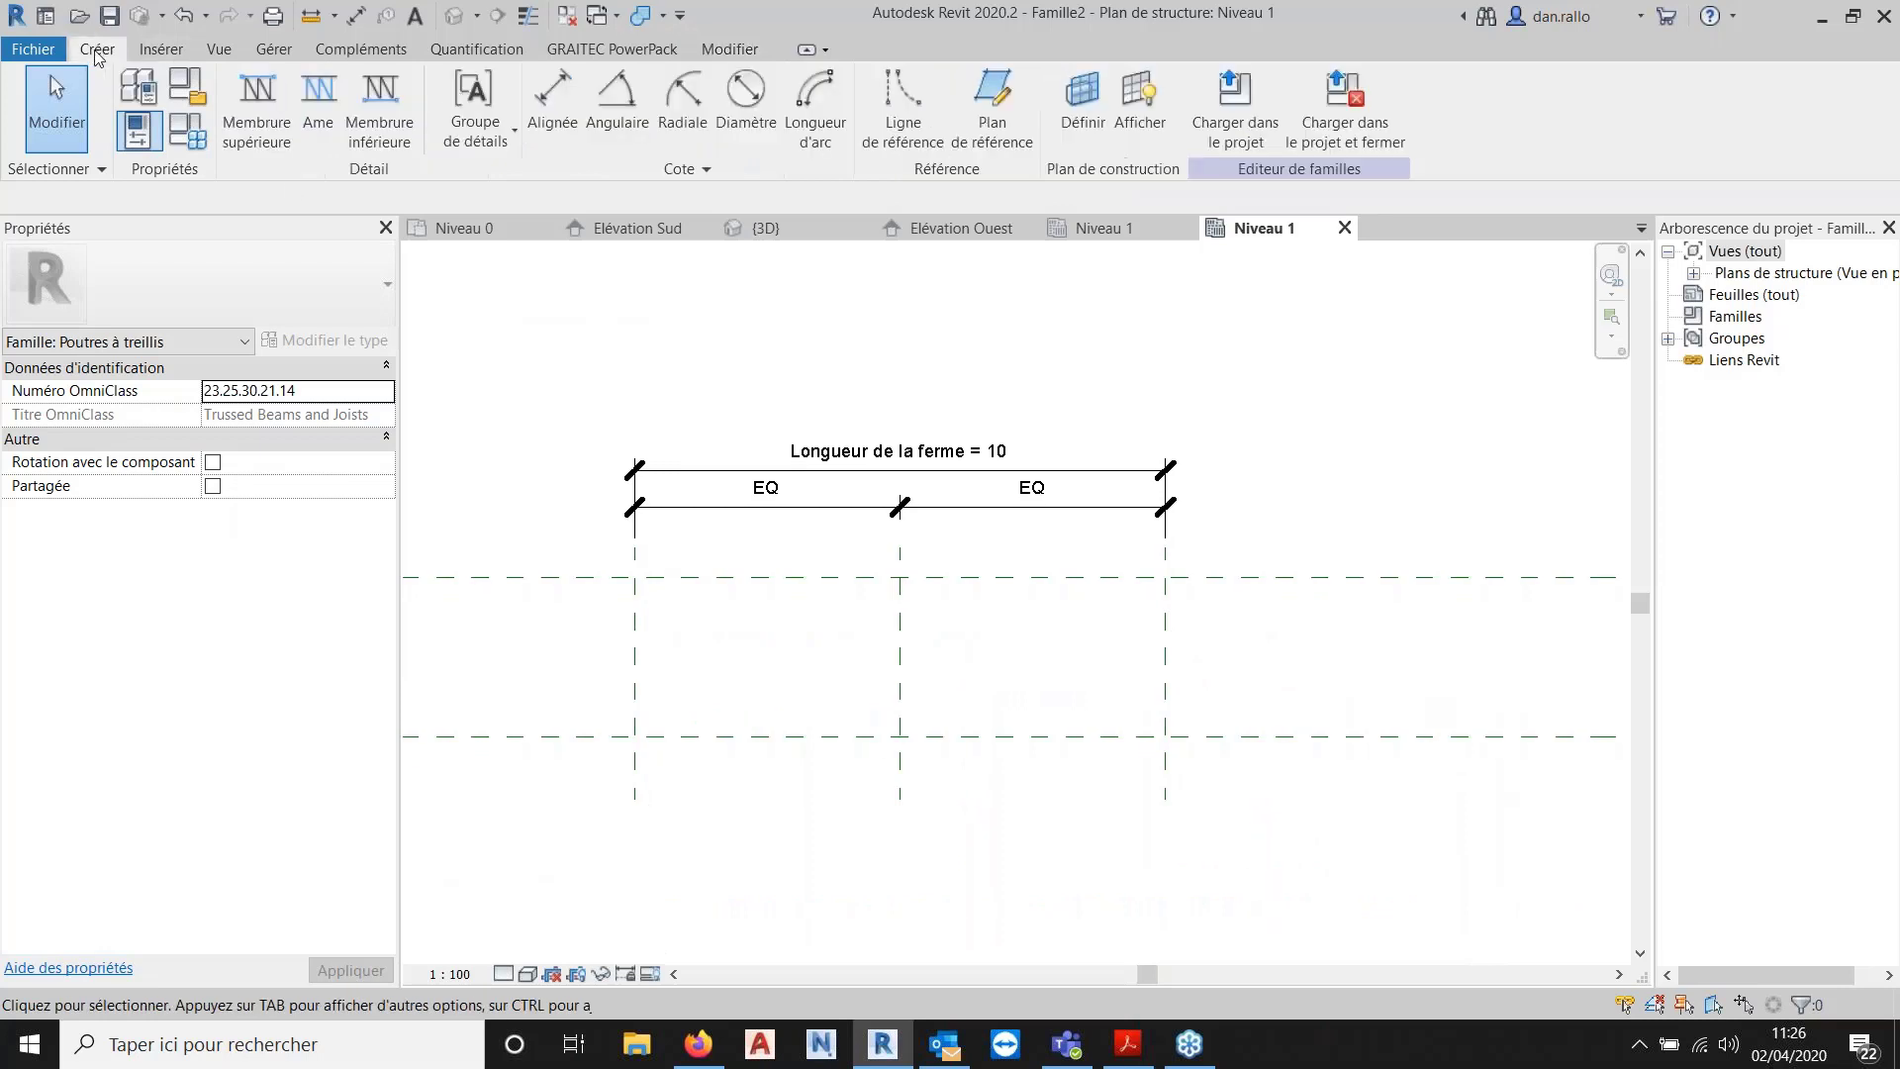
left_click(263, 92)
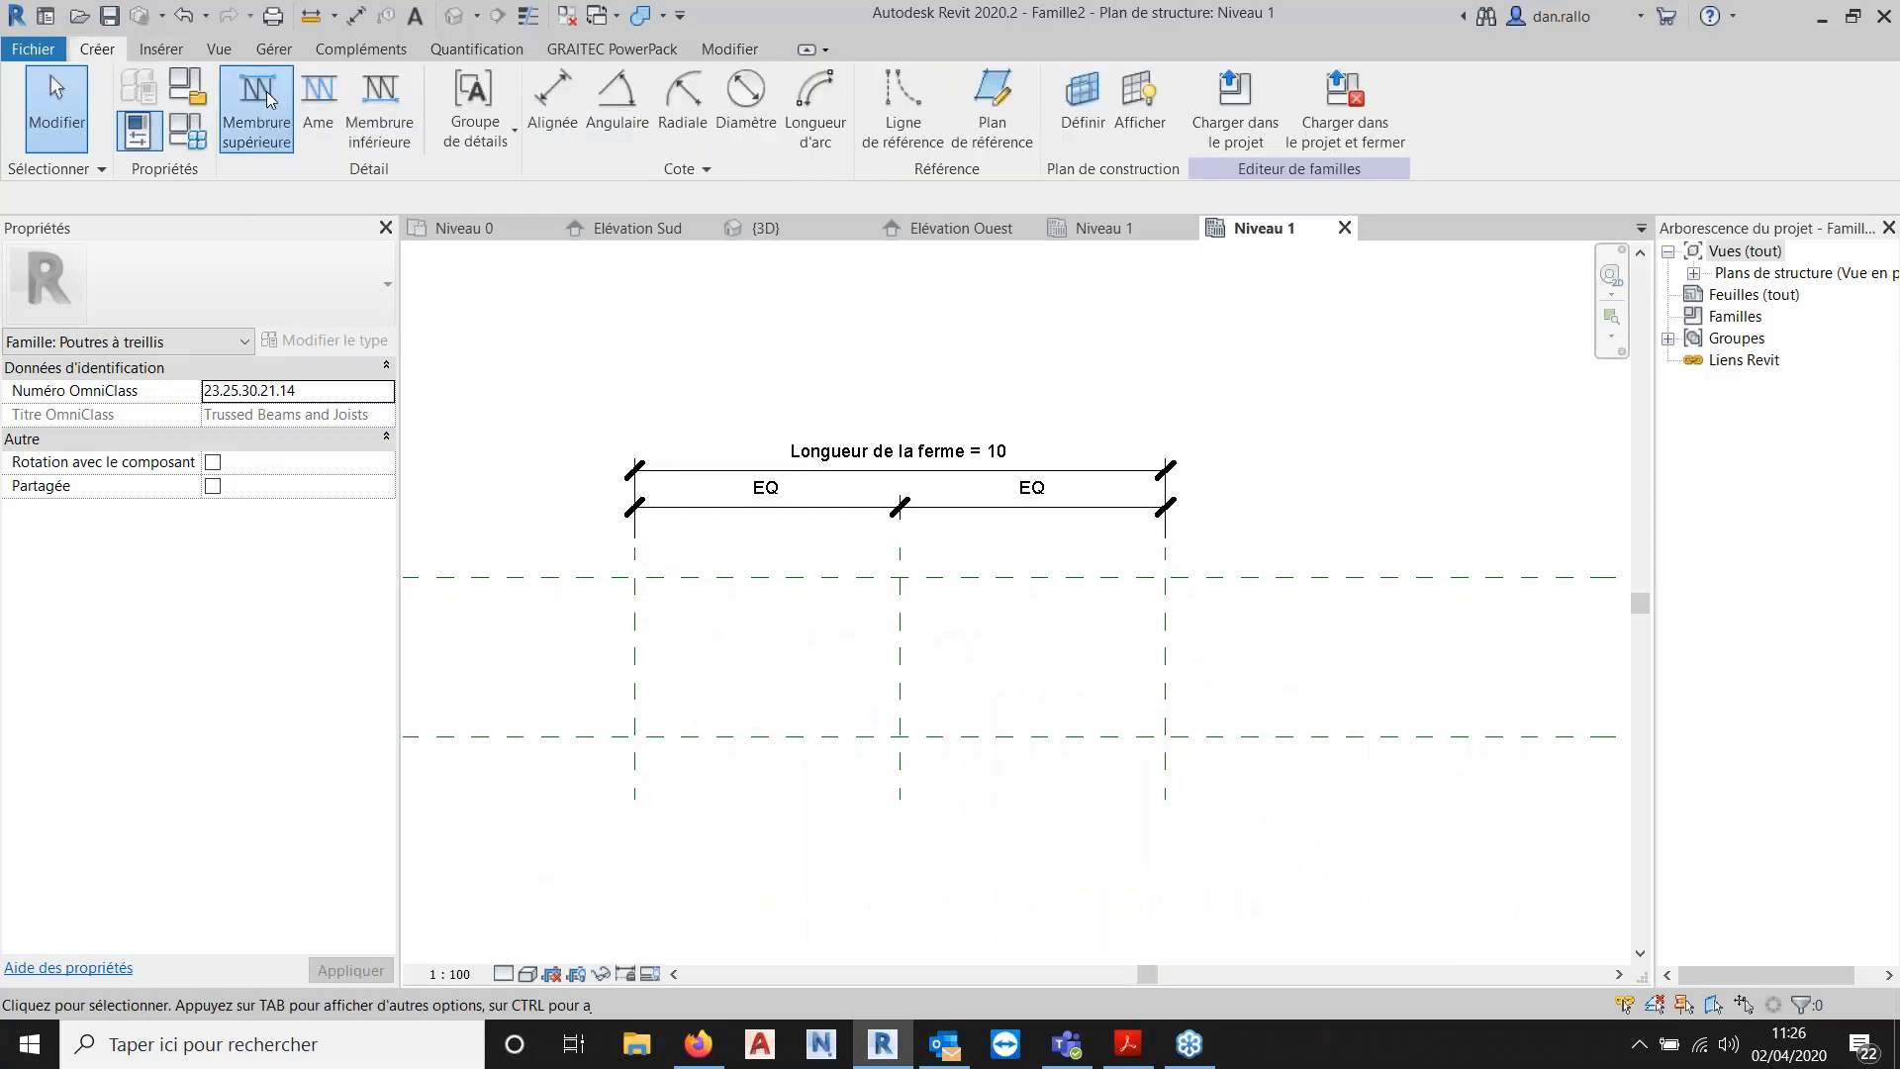
left_click(818, 629)
left_click(962, 628)
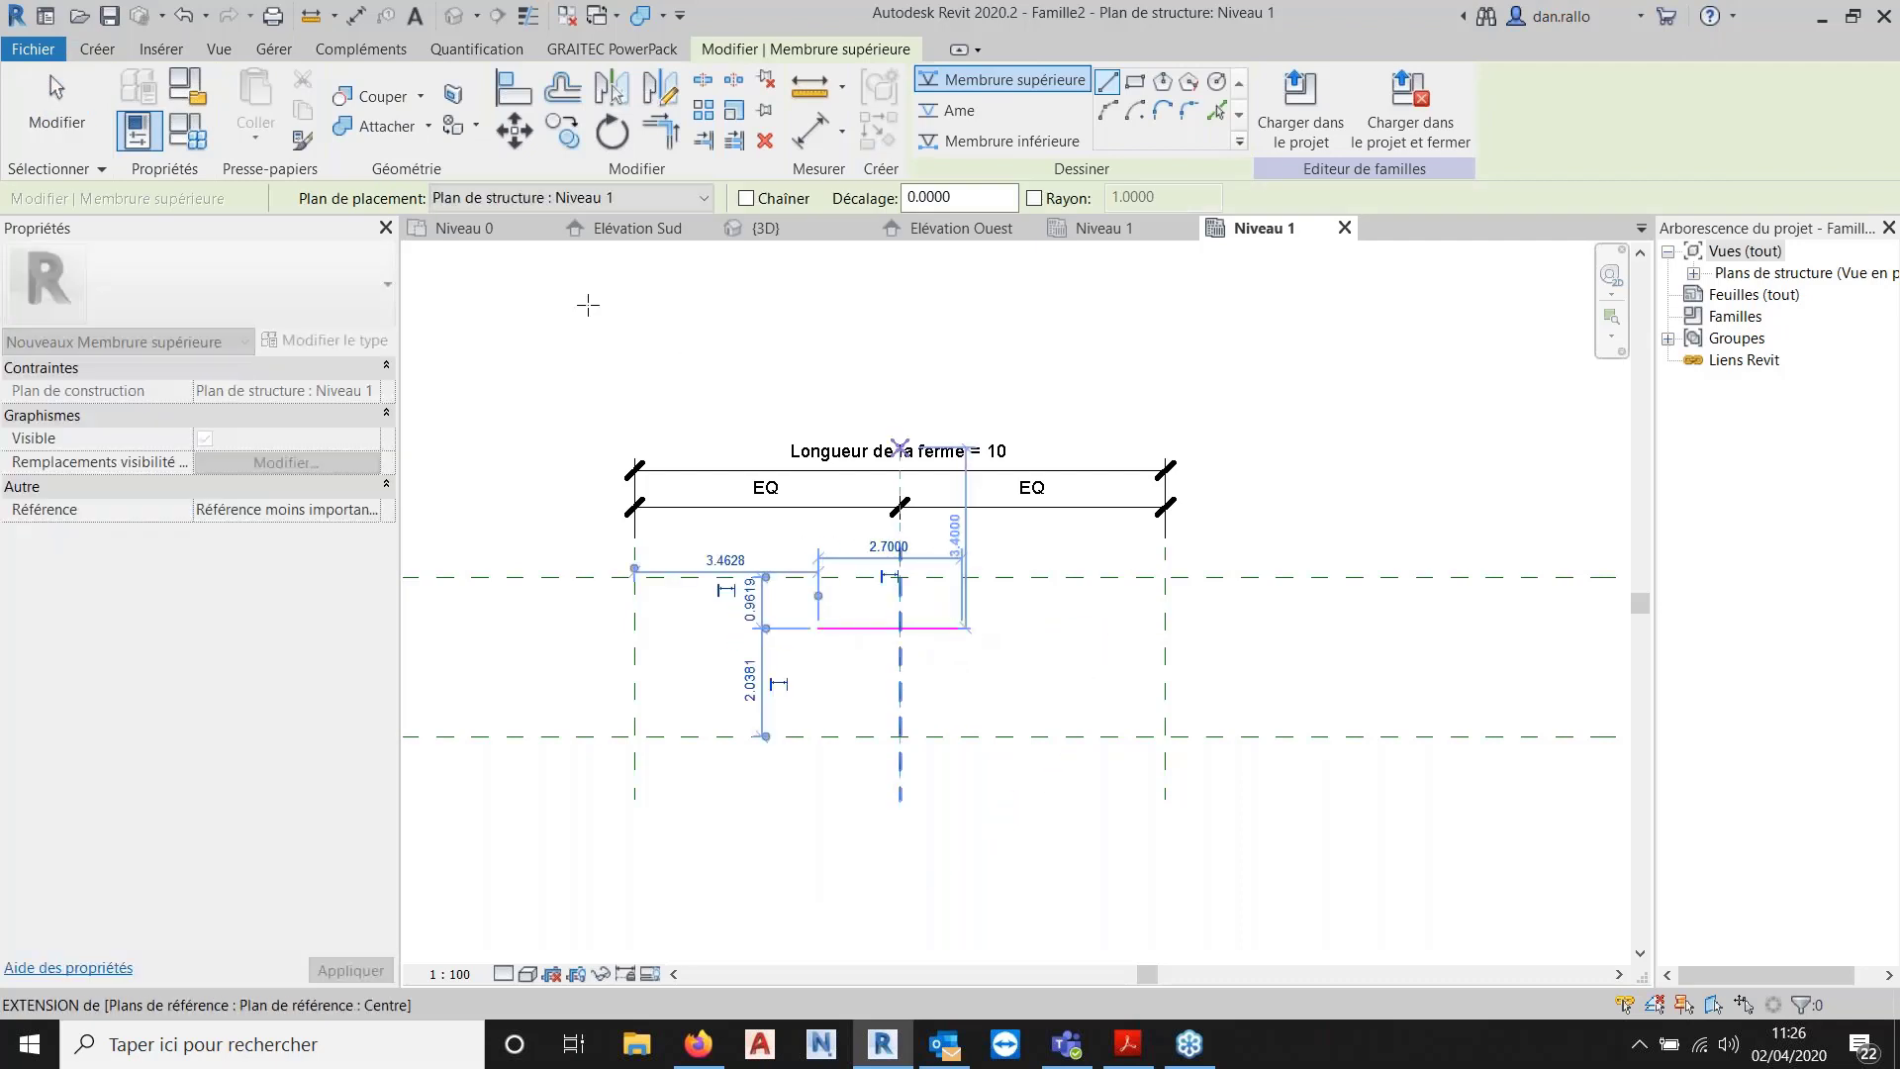
left_click(57, 103)
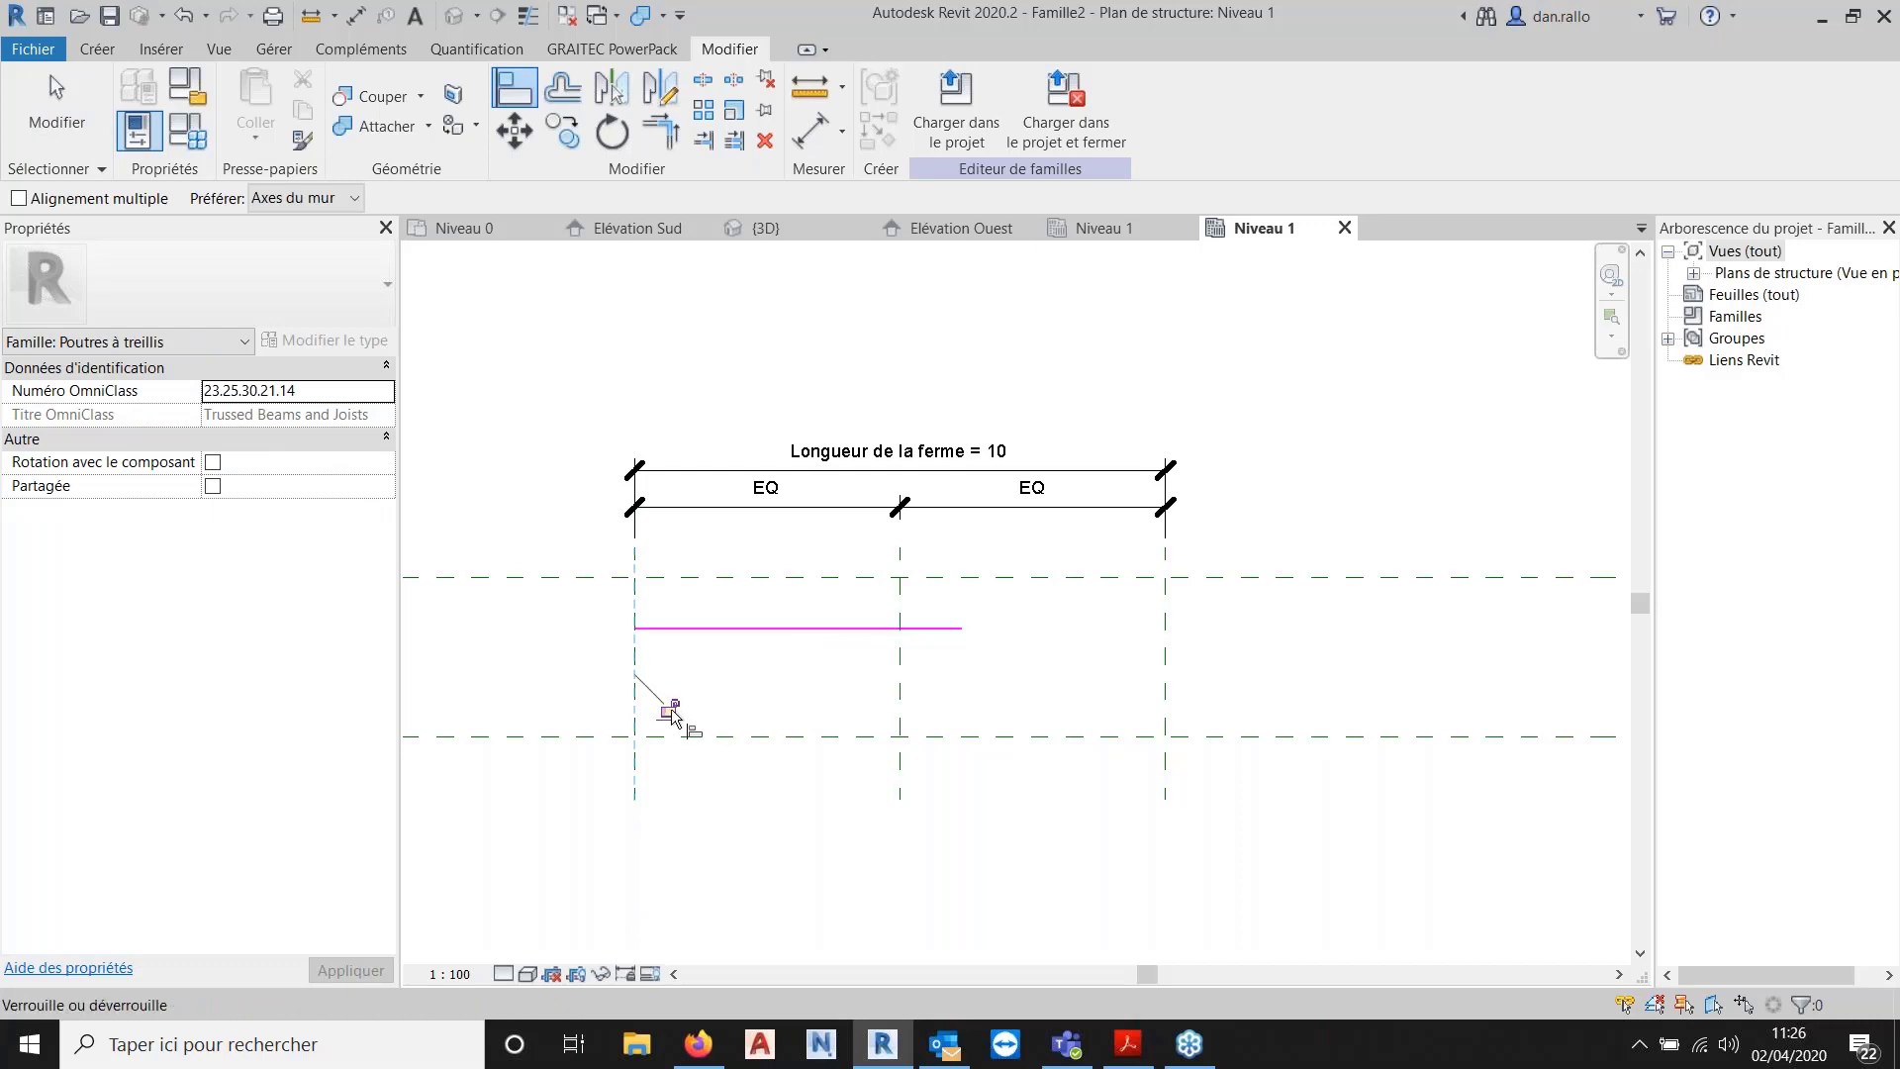
Align and lock the top chord's ends to the left and right reference planes and its line to the upper reference plane.
left_click(669, 709)
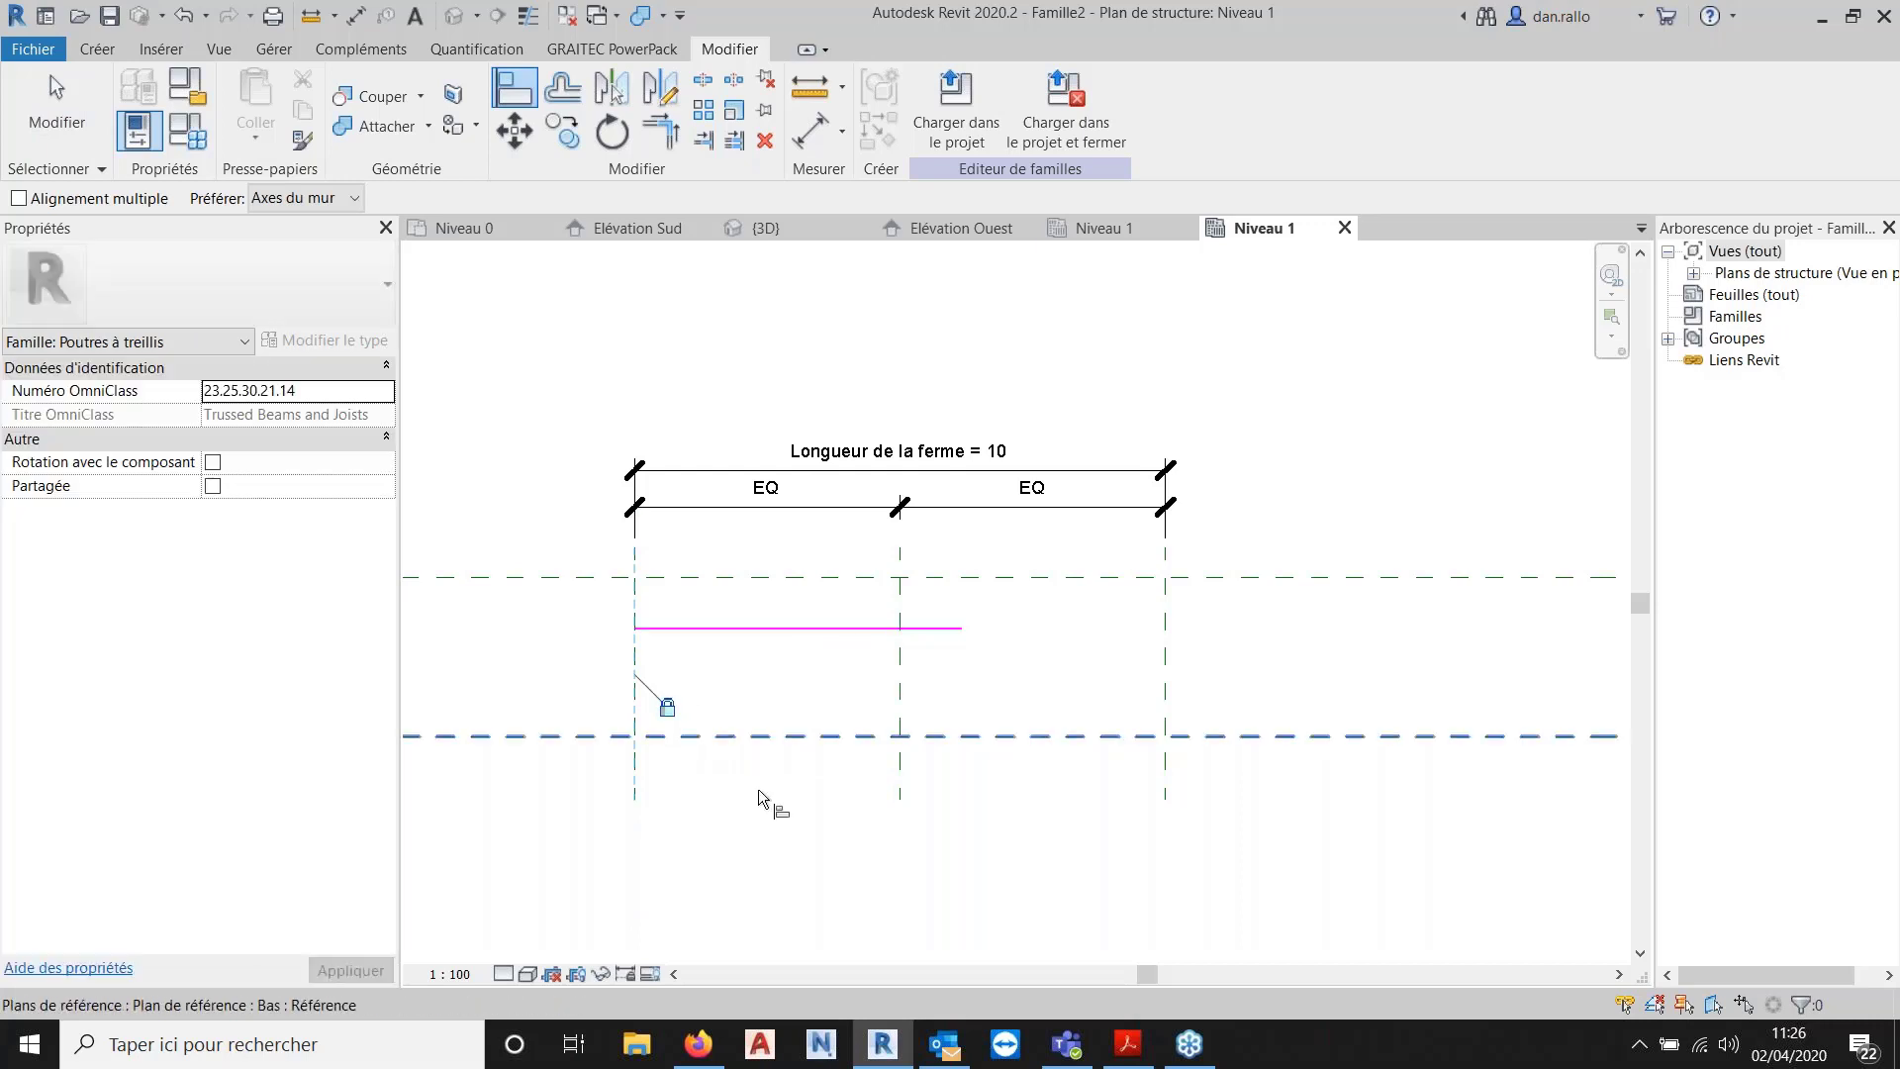
left_click(1170, 619)
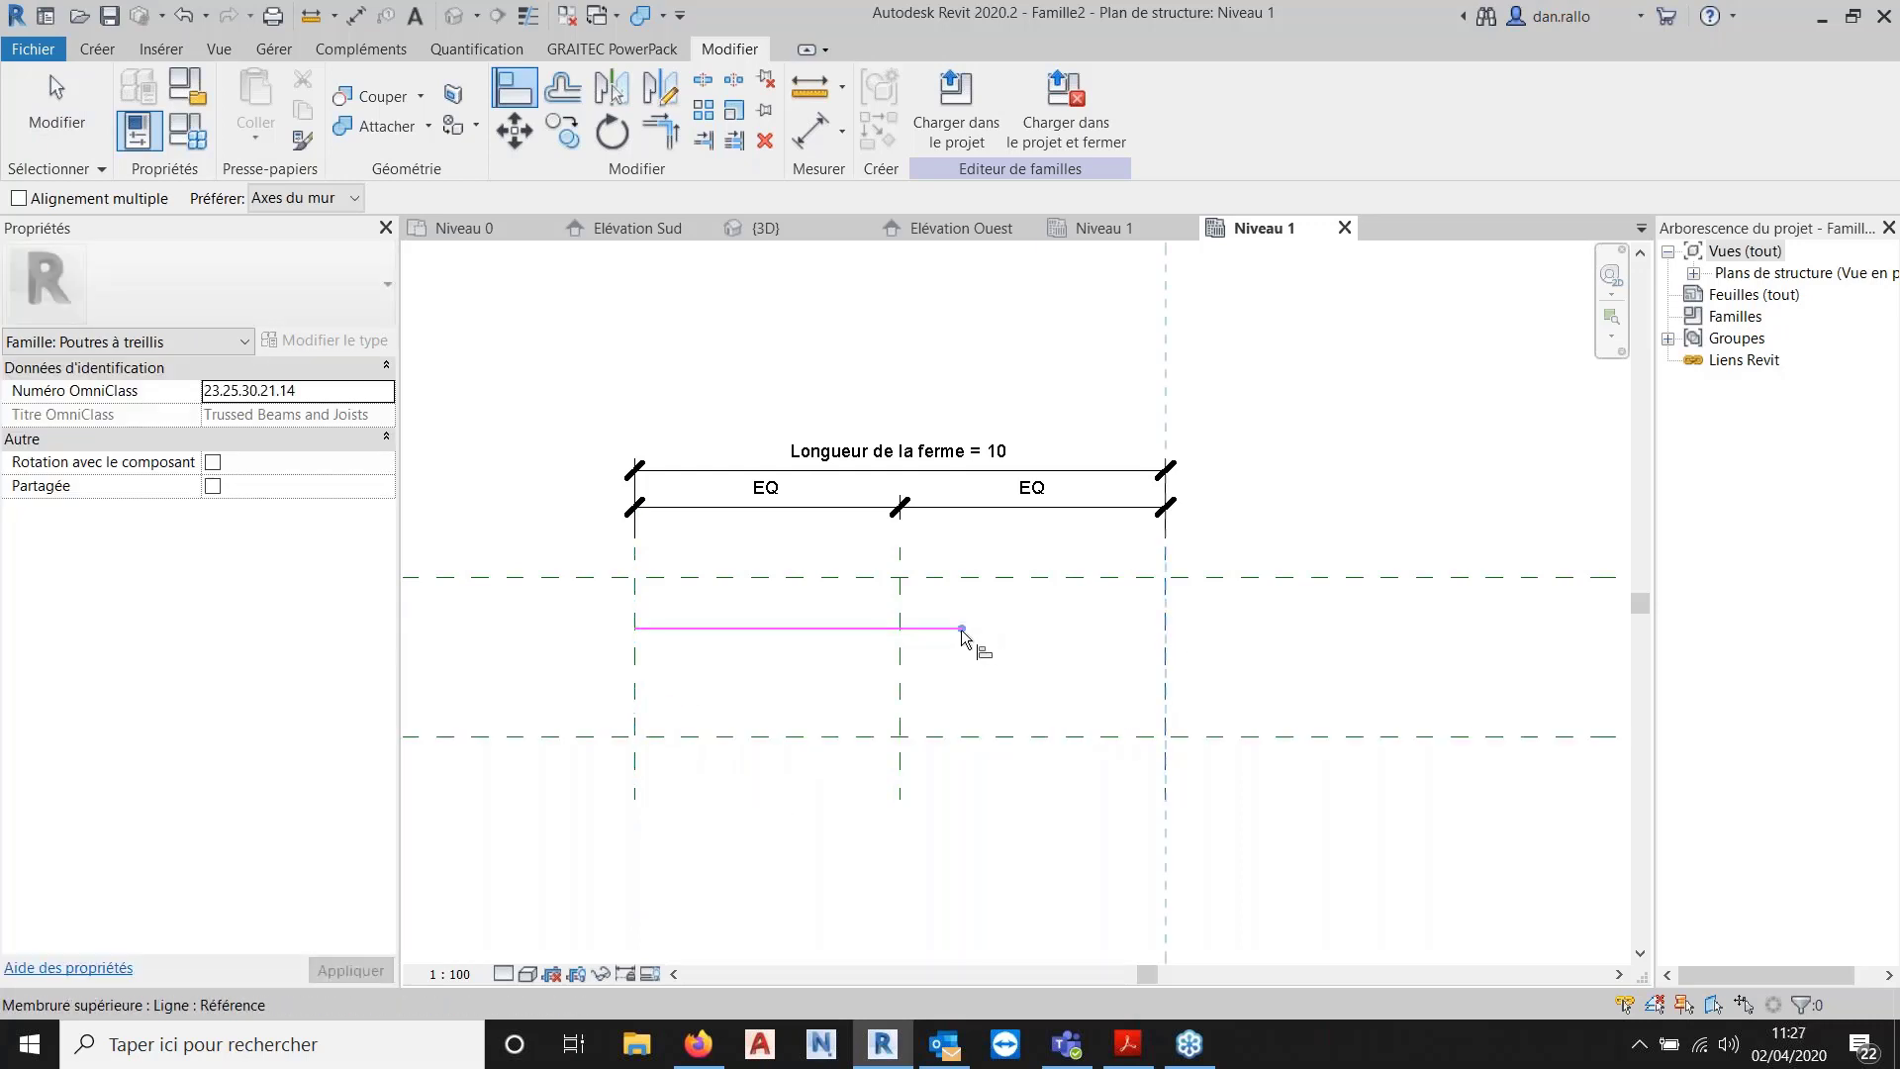
left_click(958, 631)
left_click(1199, 709)
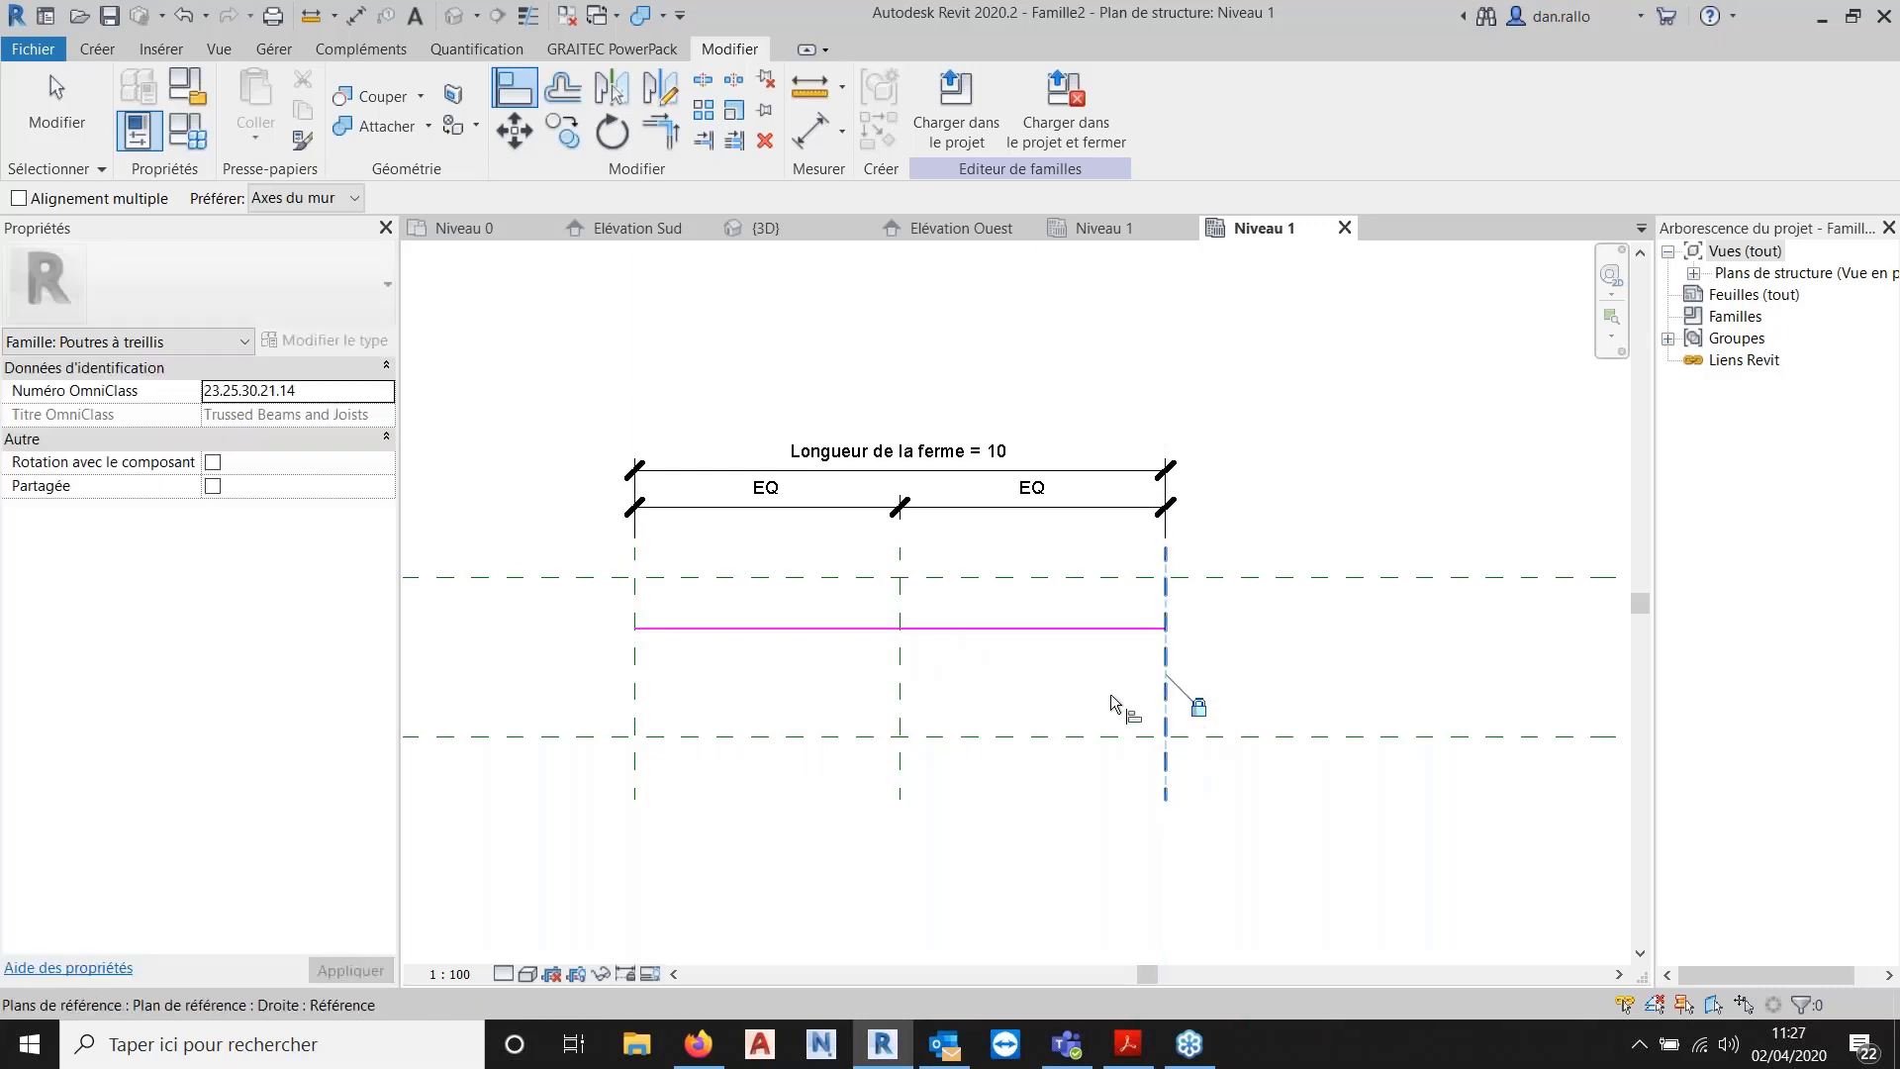
left_click(972, 574)
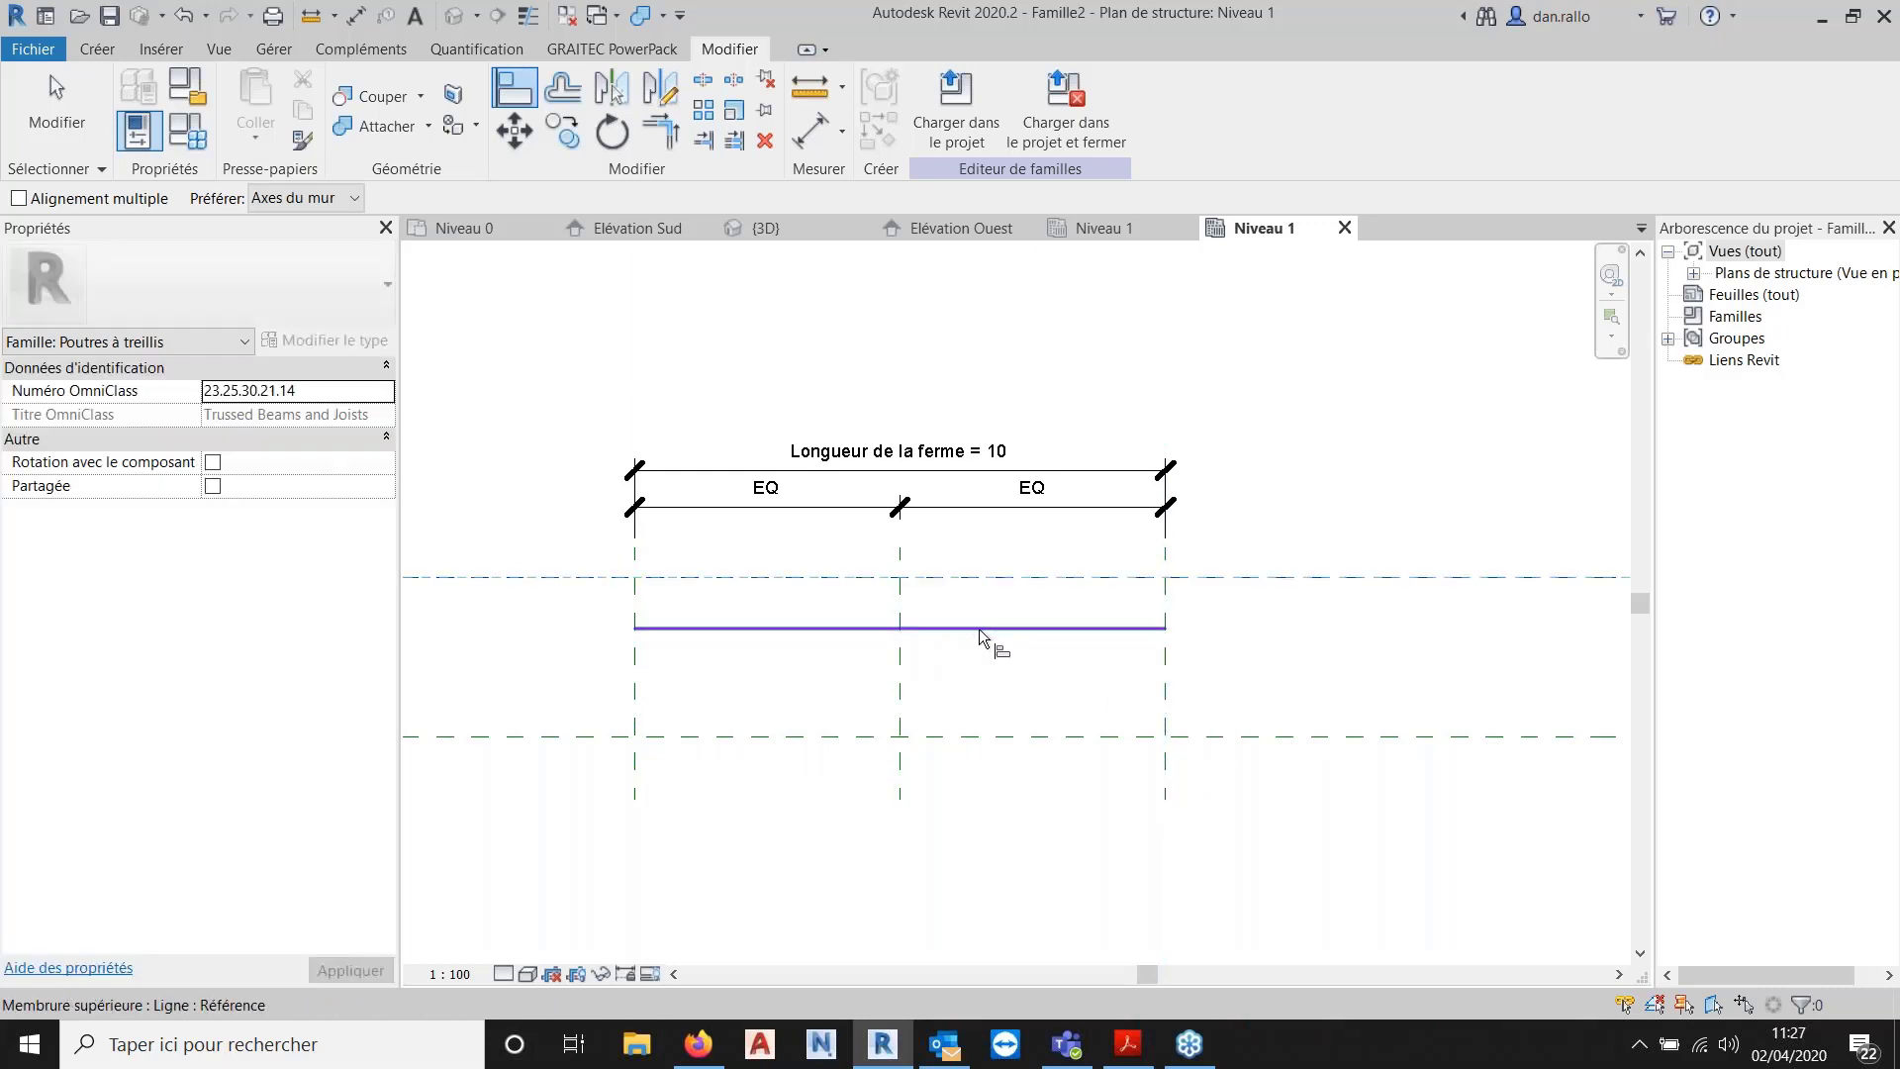
left_click(978, 627)
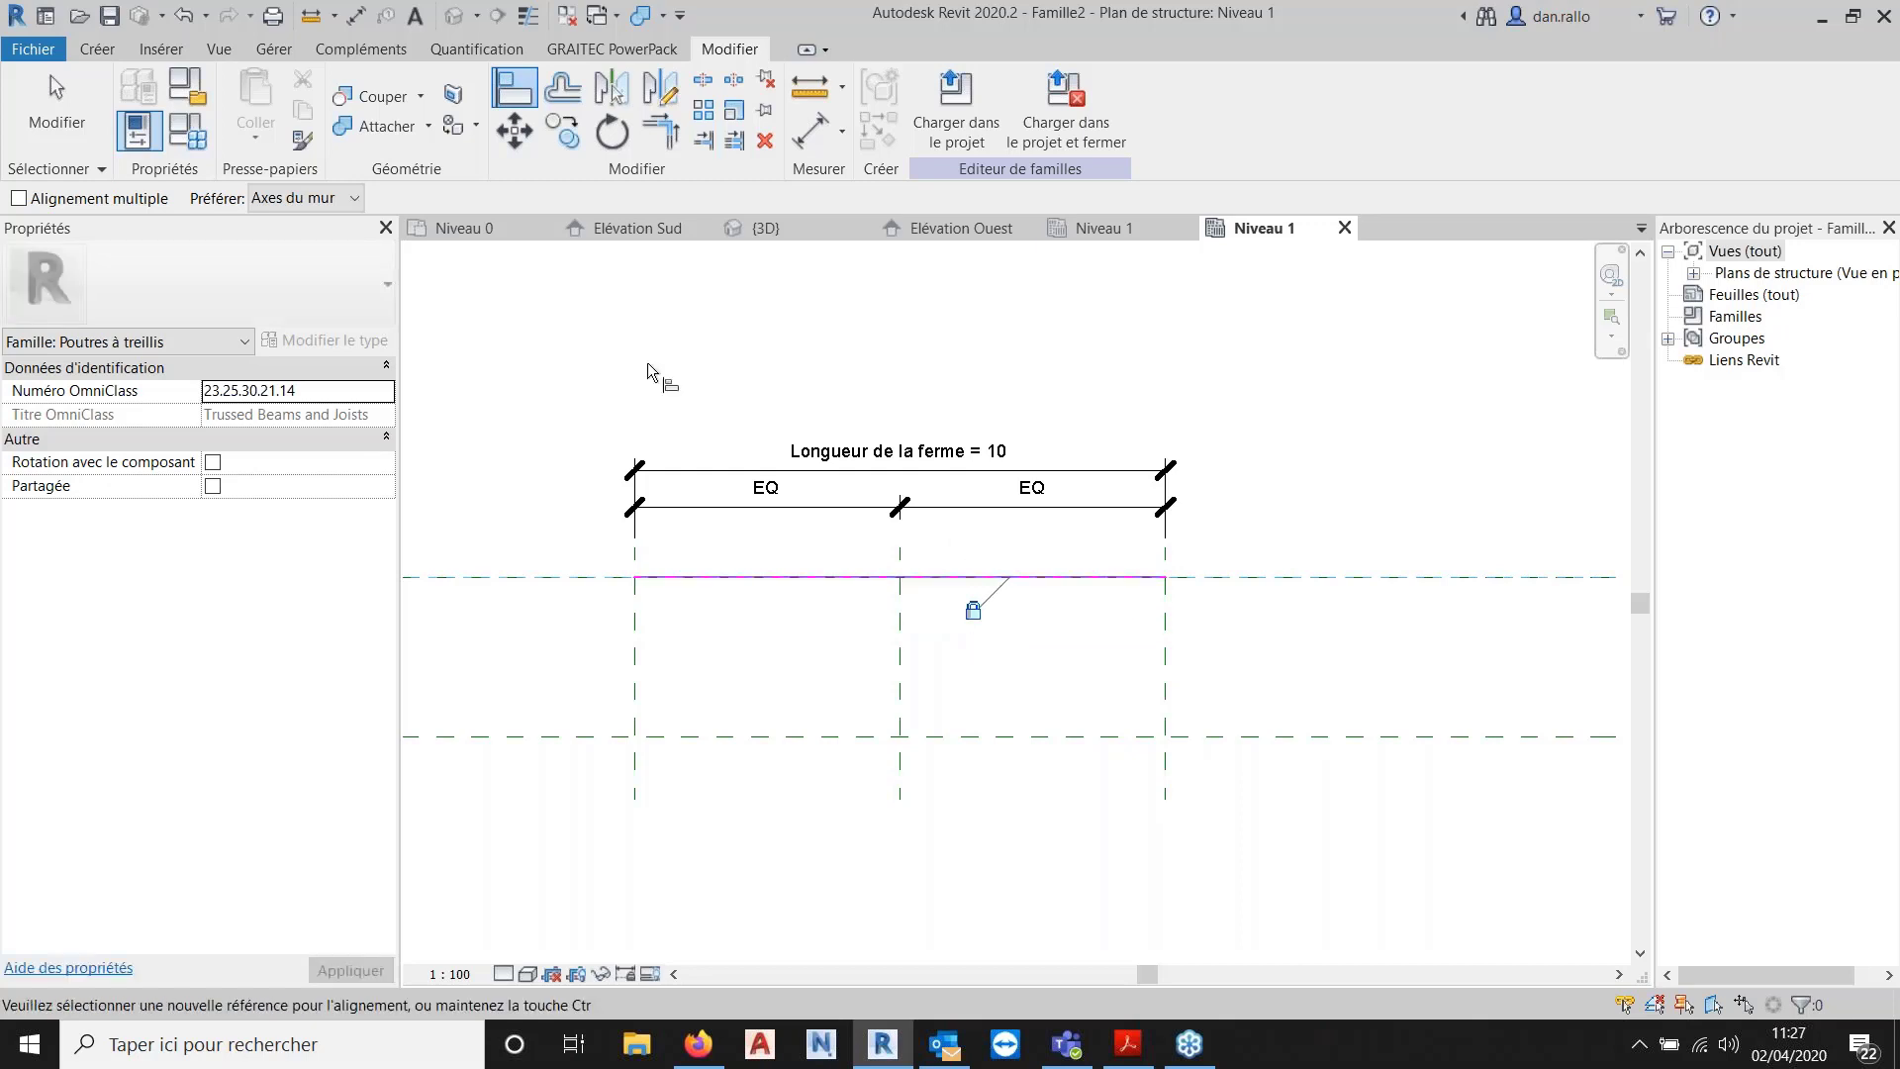
Sketch a horizontal bottom chord about 2.7 m long and align and lock its ends to the left and right reference planes.
left_click(95, 49)
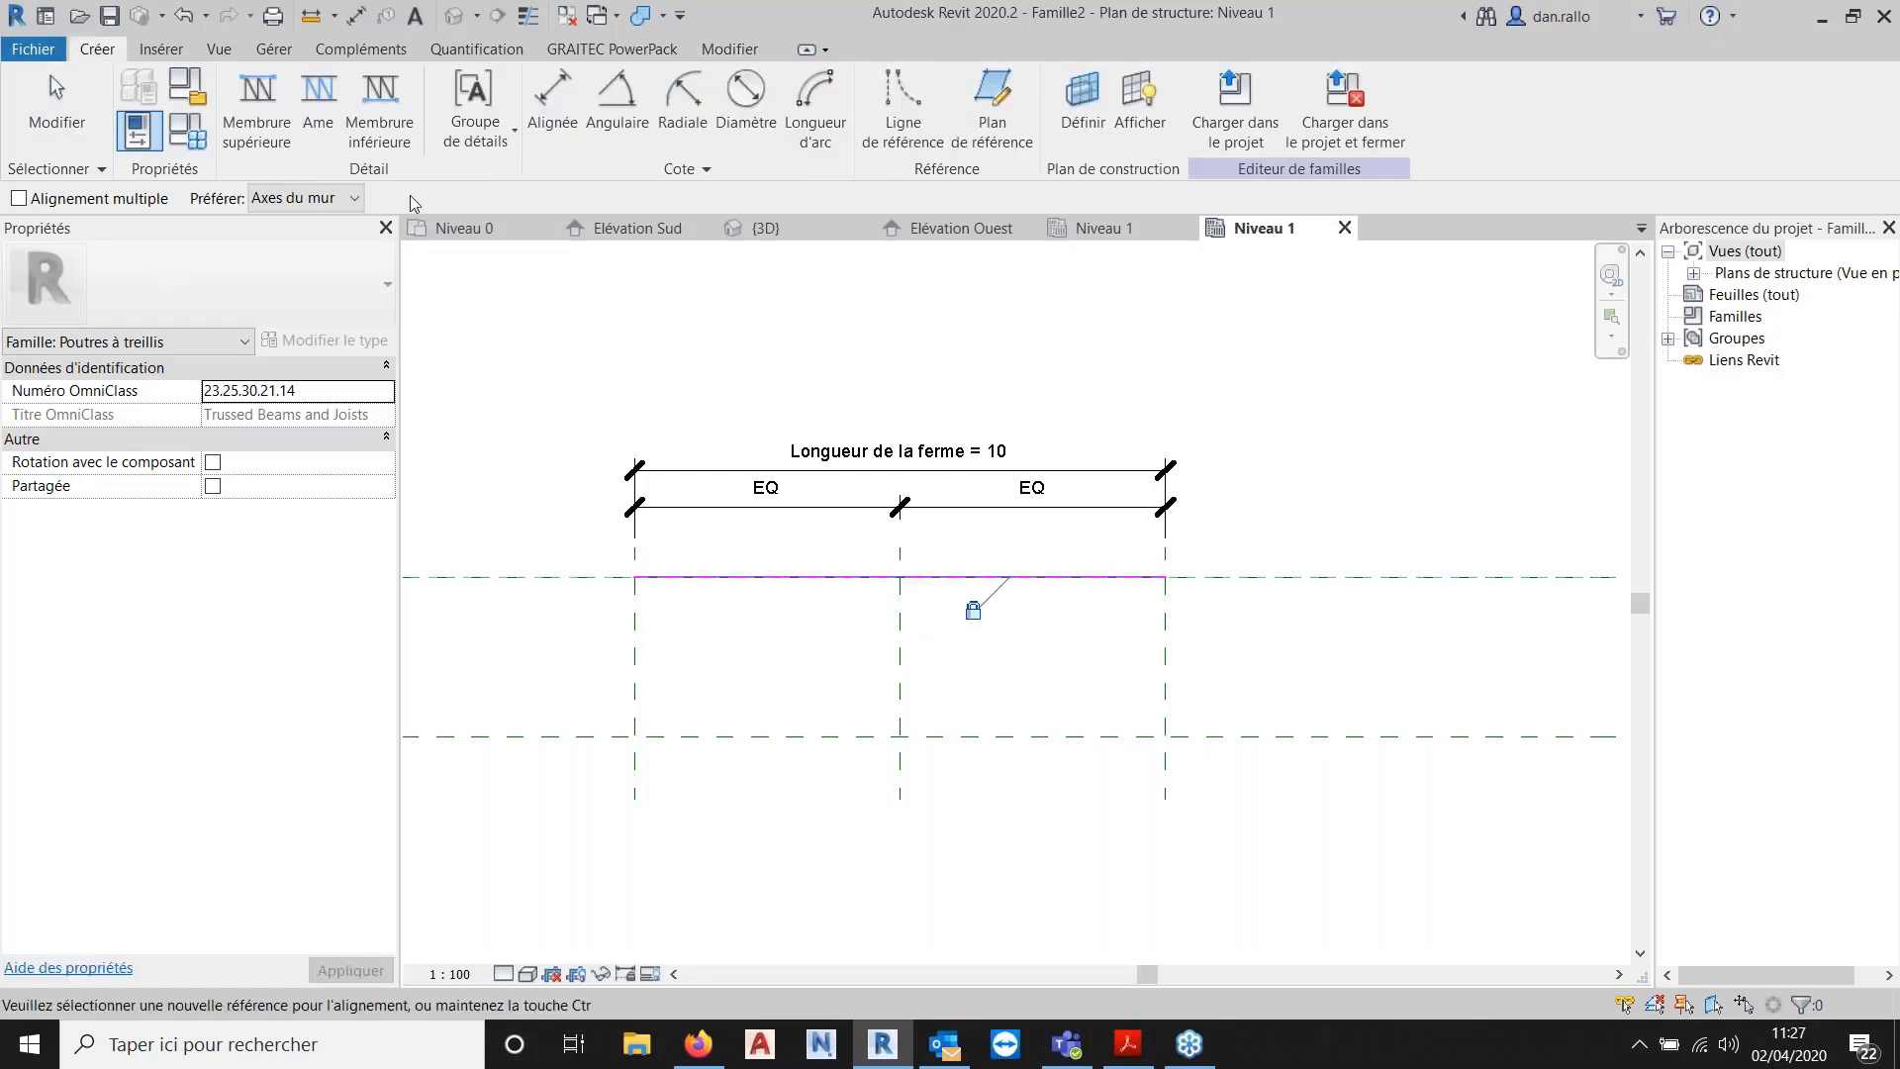
left_click(384, 103)
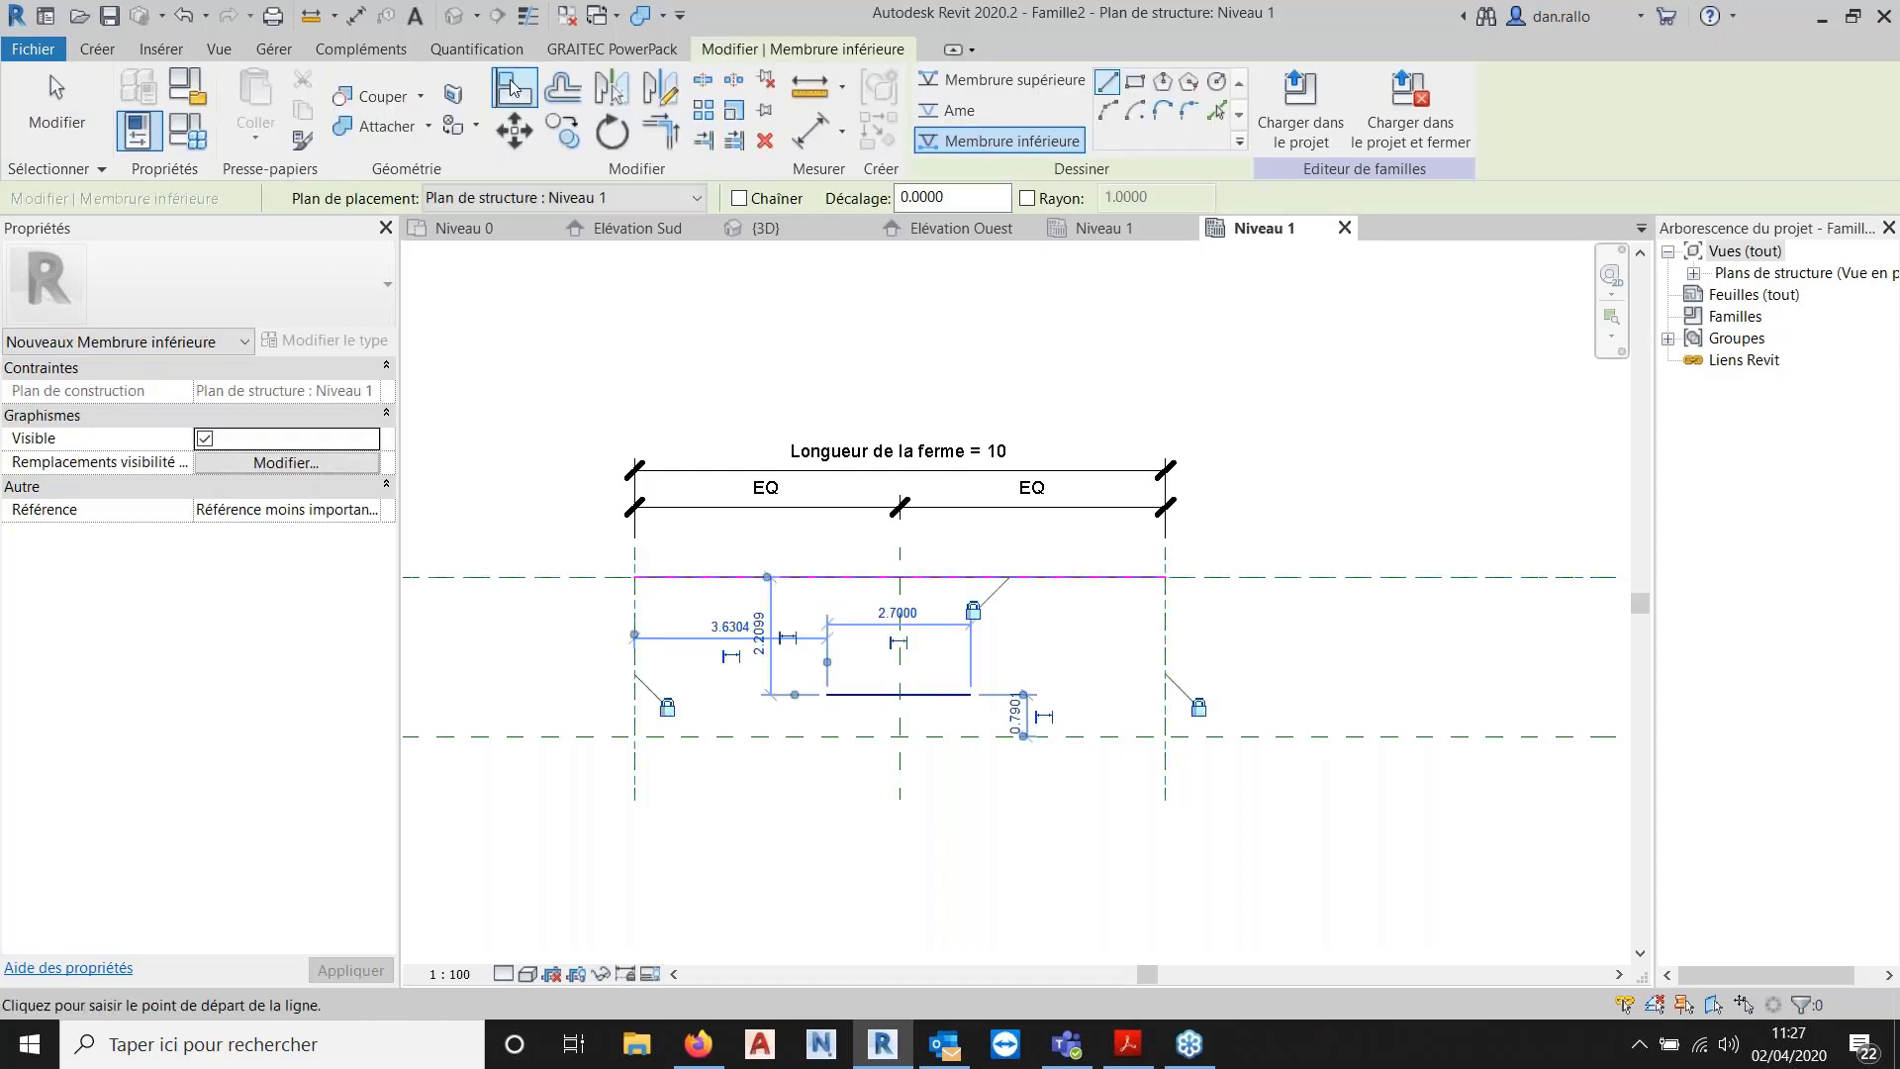
left_click(514, 89)
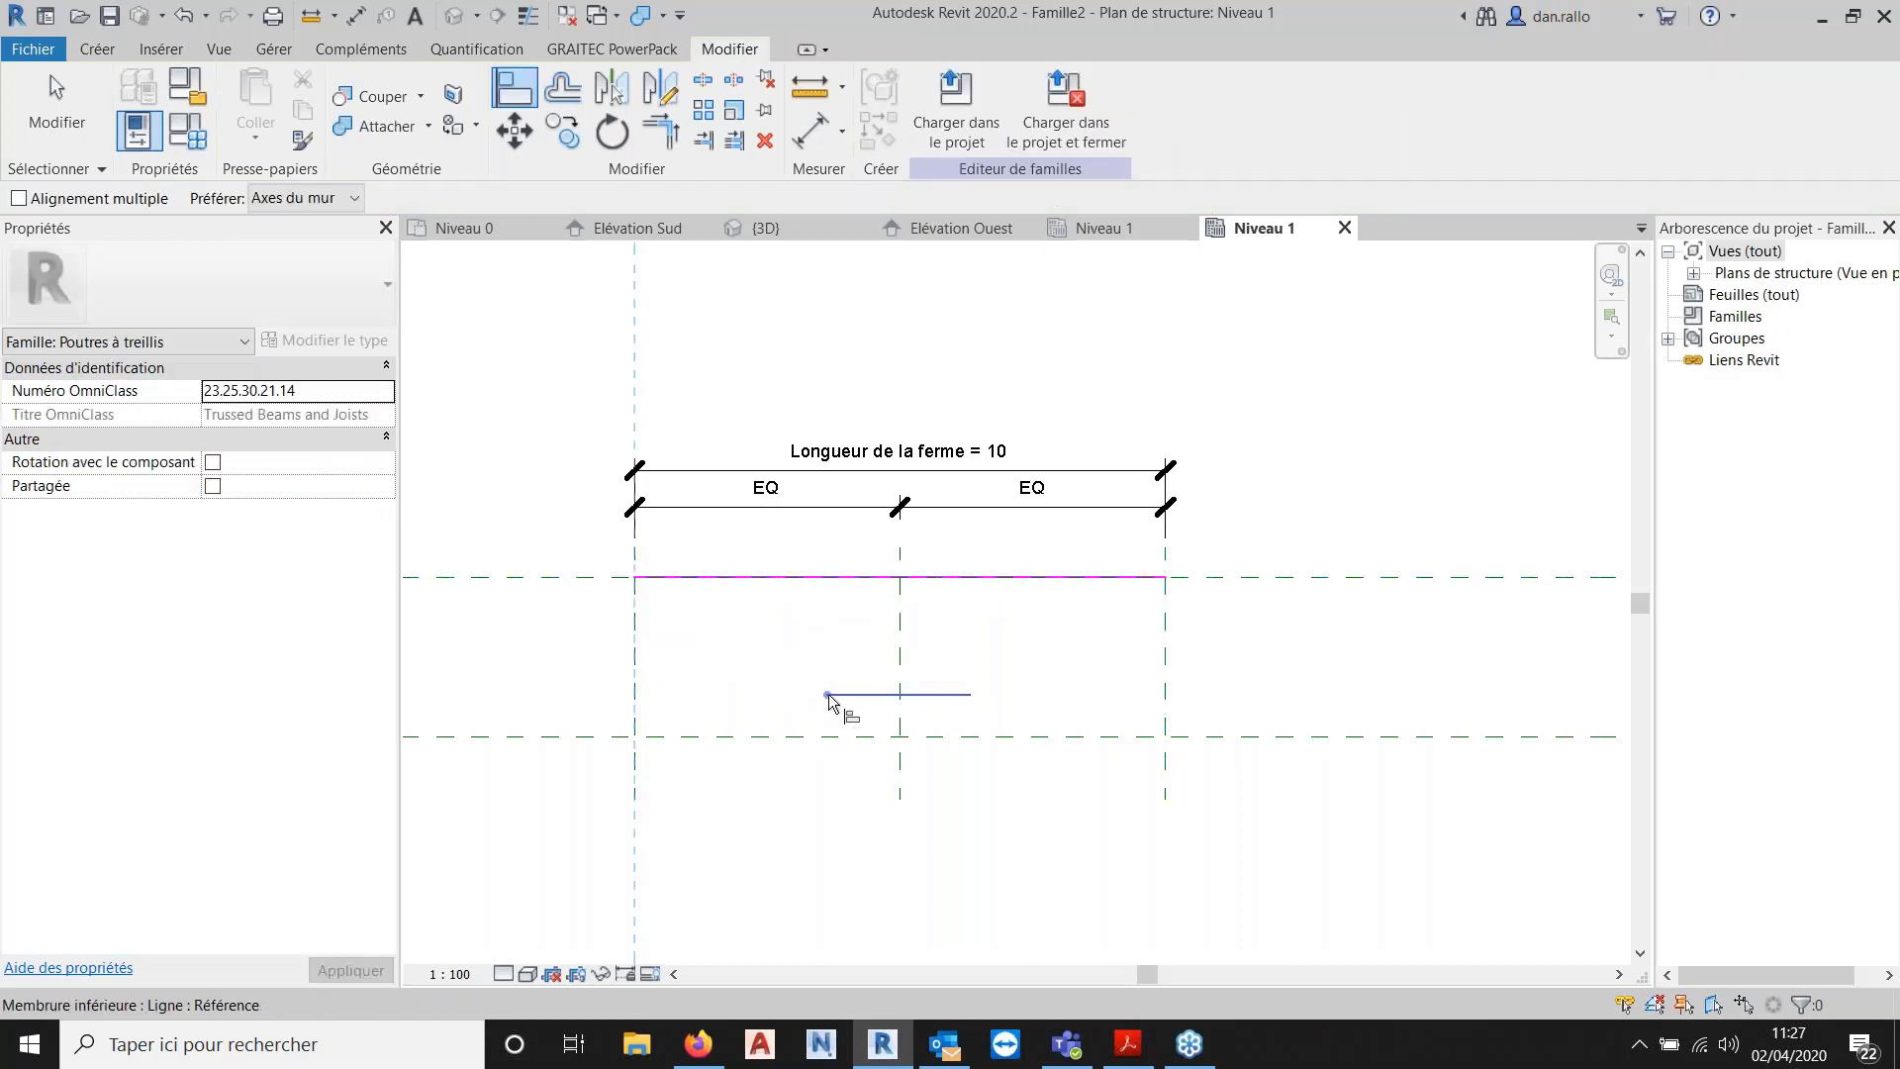
left_click(1166, 671)
left_click(960, 695)
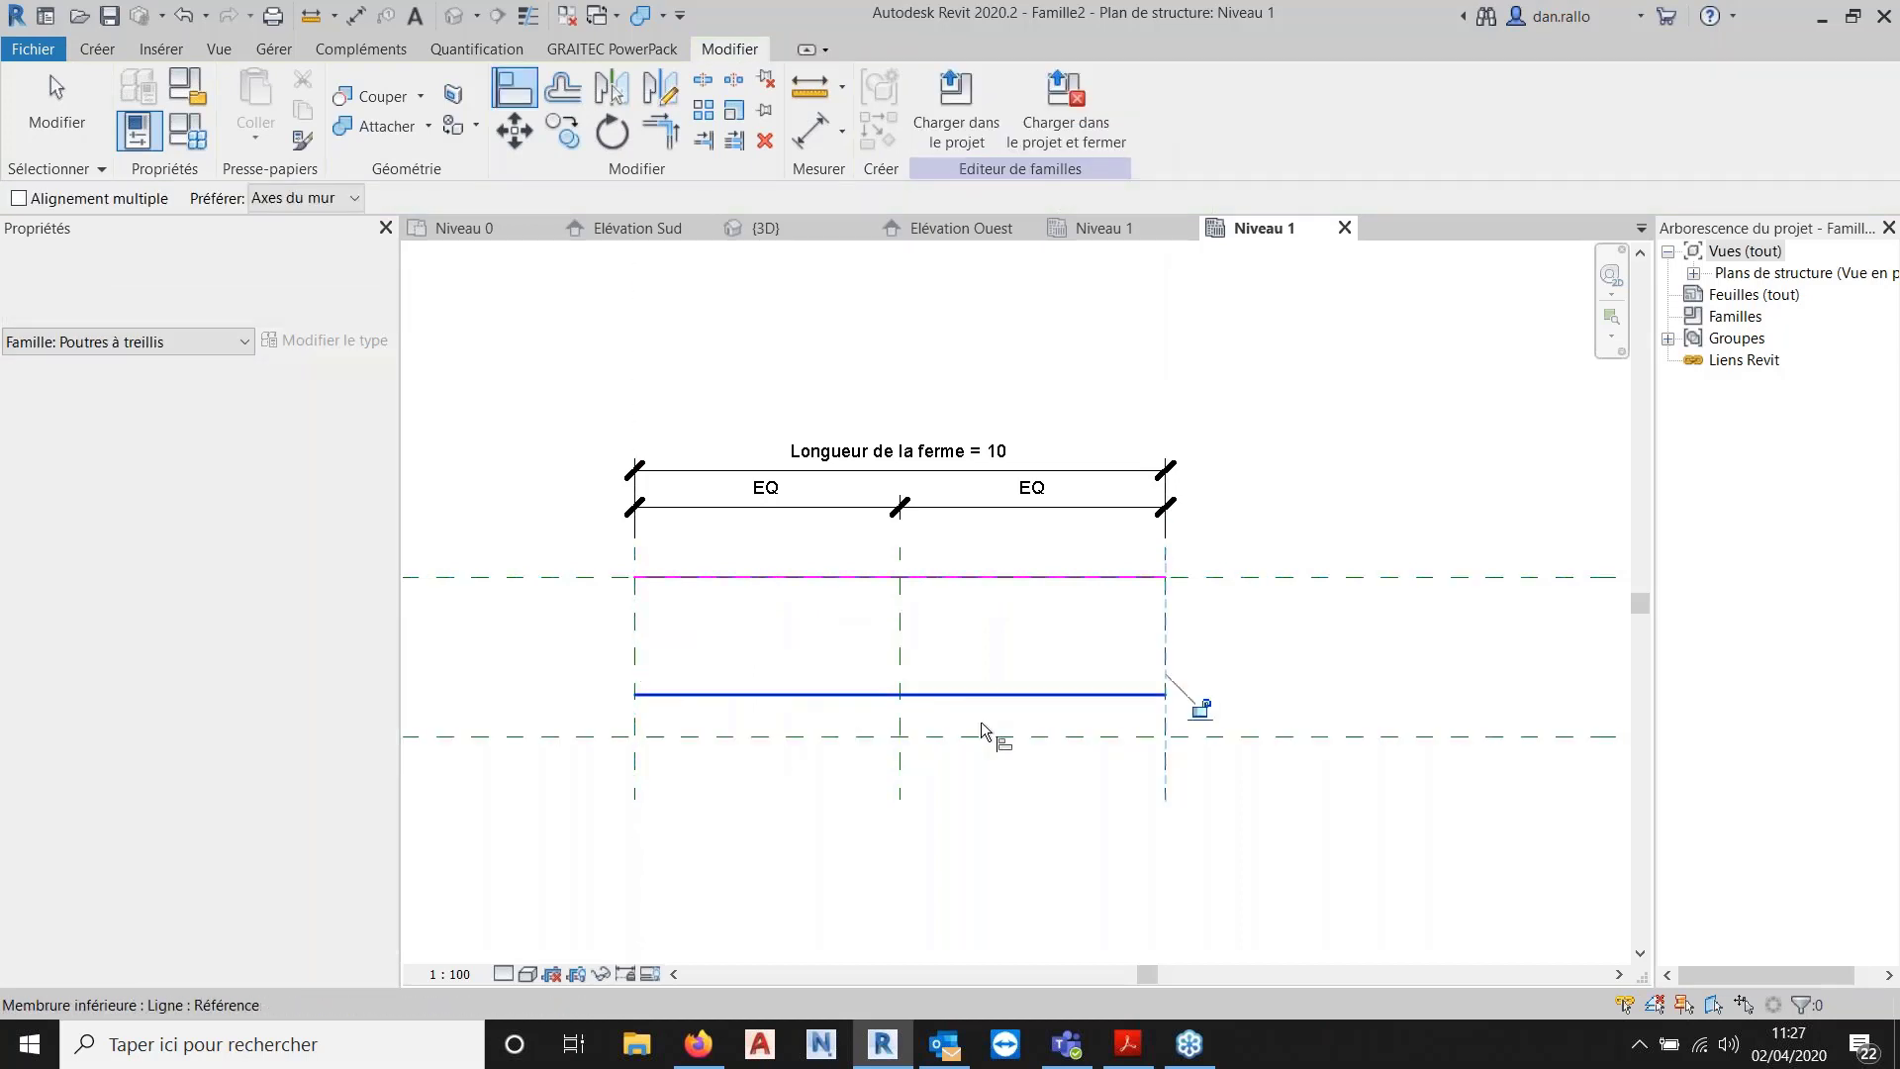
Align the bottom chord to the lower reference plane and lock it there.
left_click(1121, 738)
left_click(1114, 695)
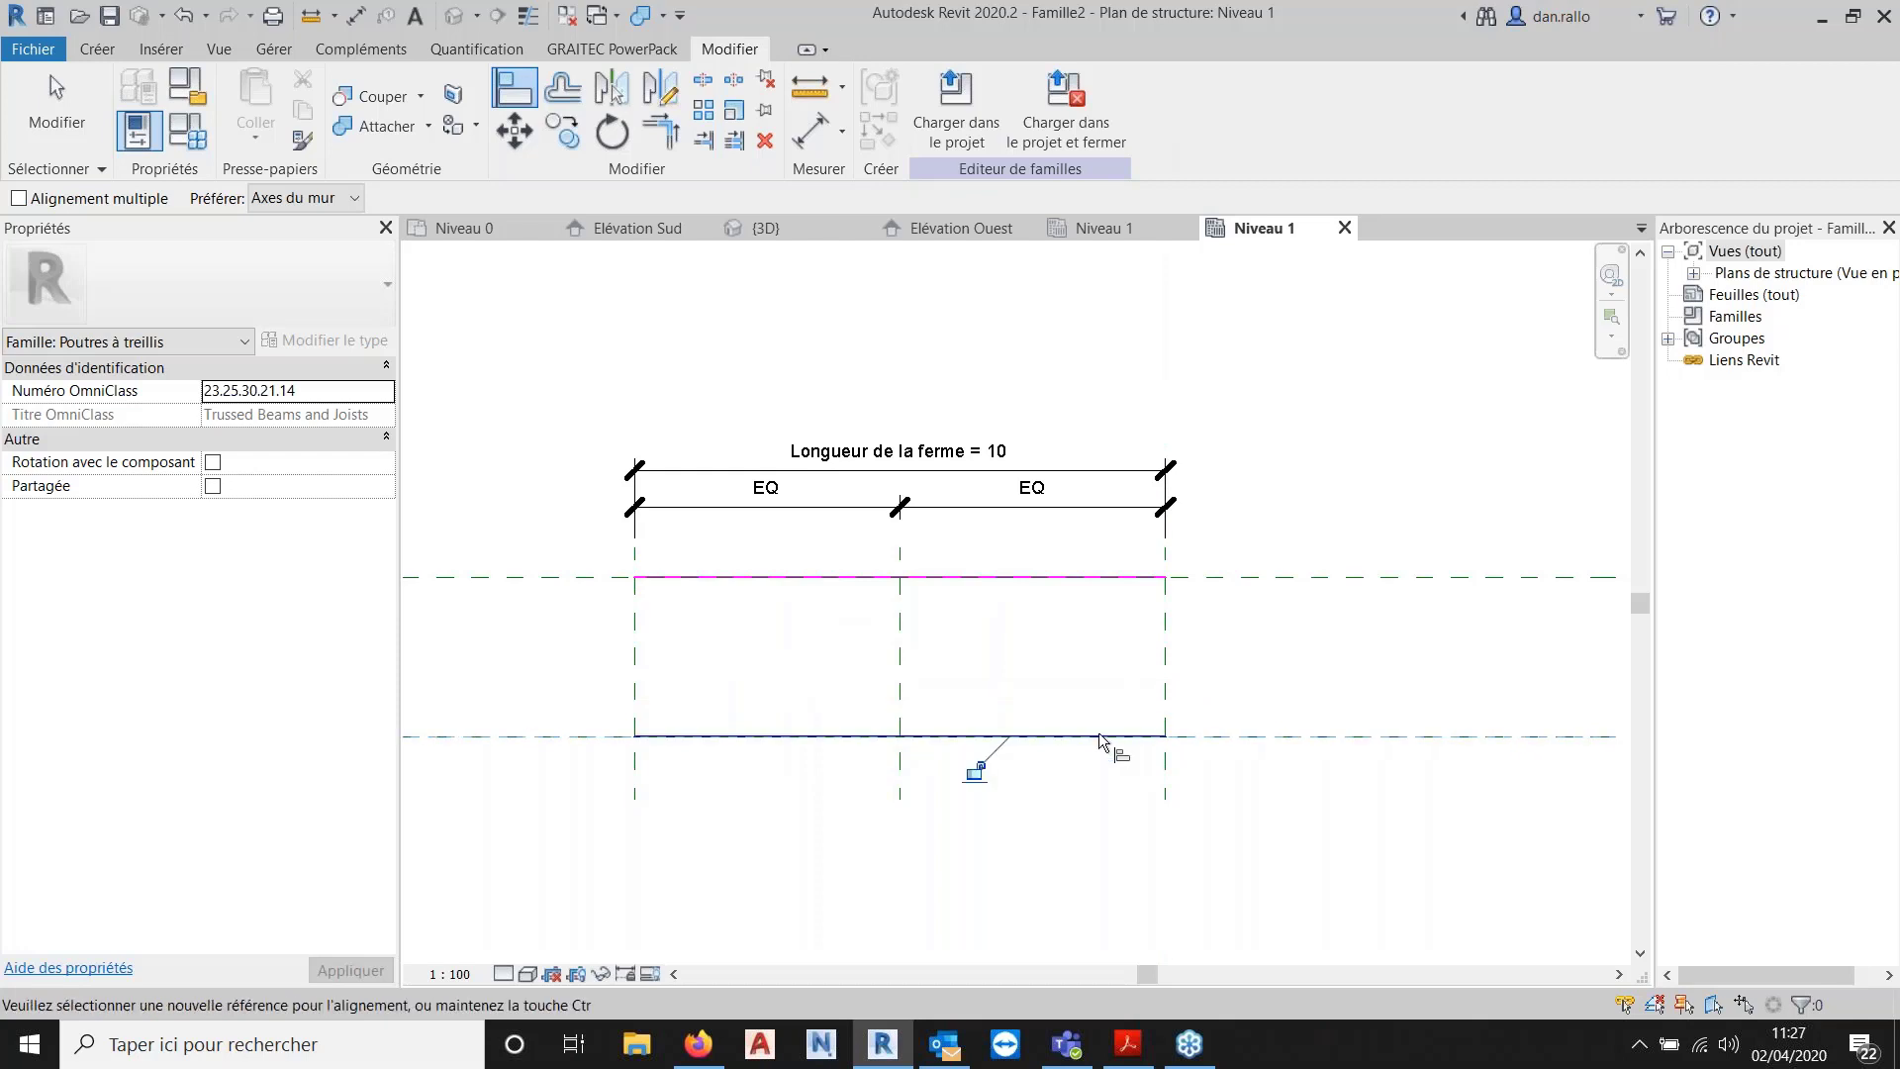
left_click(974, 770)
Test the chord constraints by setting Longueur de la ferme to 20 m in the family types.
middle_click_drag(677, 378, 826, 341)
scroll(711, 355, "up", 3)
middle_click_drag(711, 373, 539, 323)
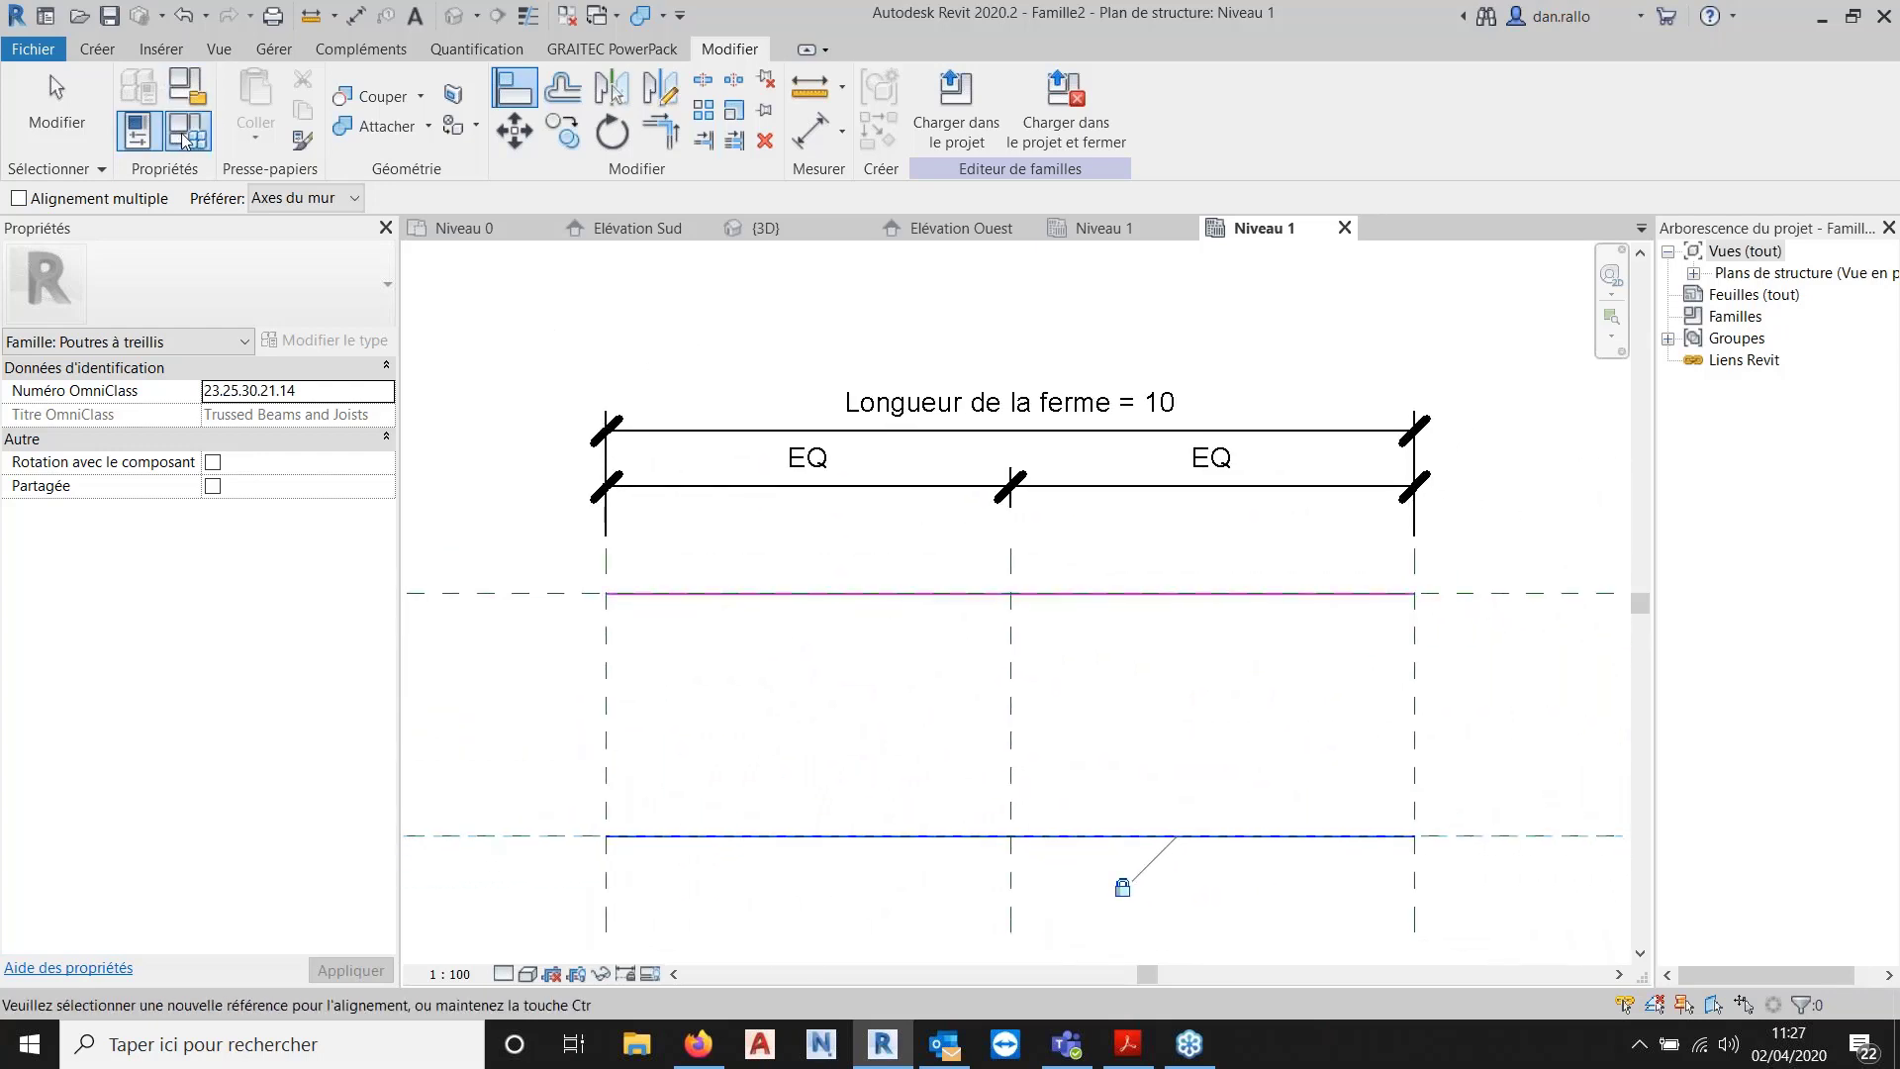
left_click(51, 75)
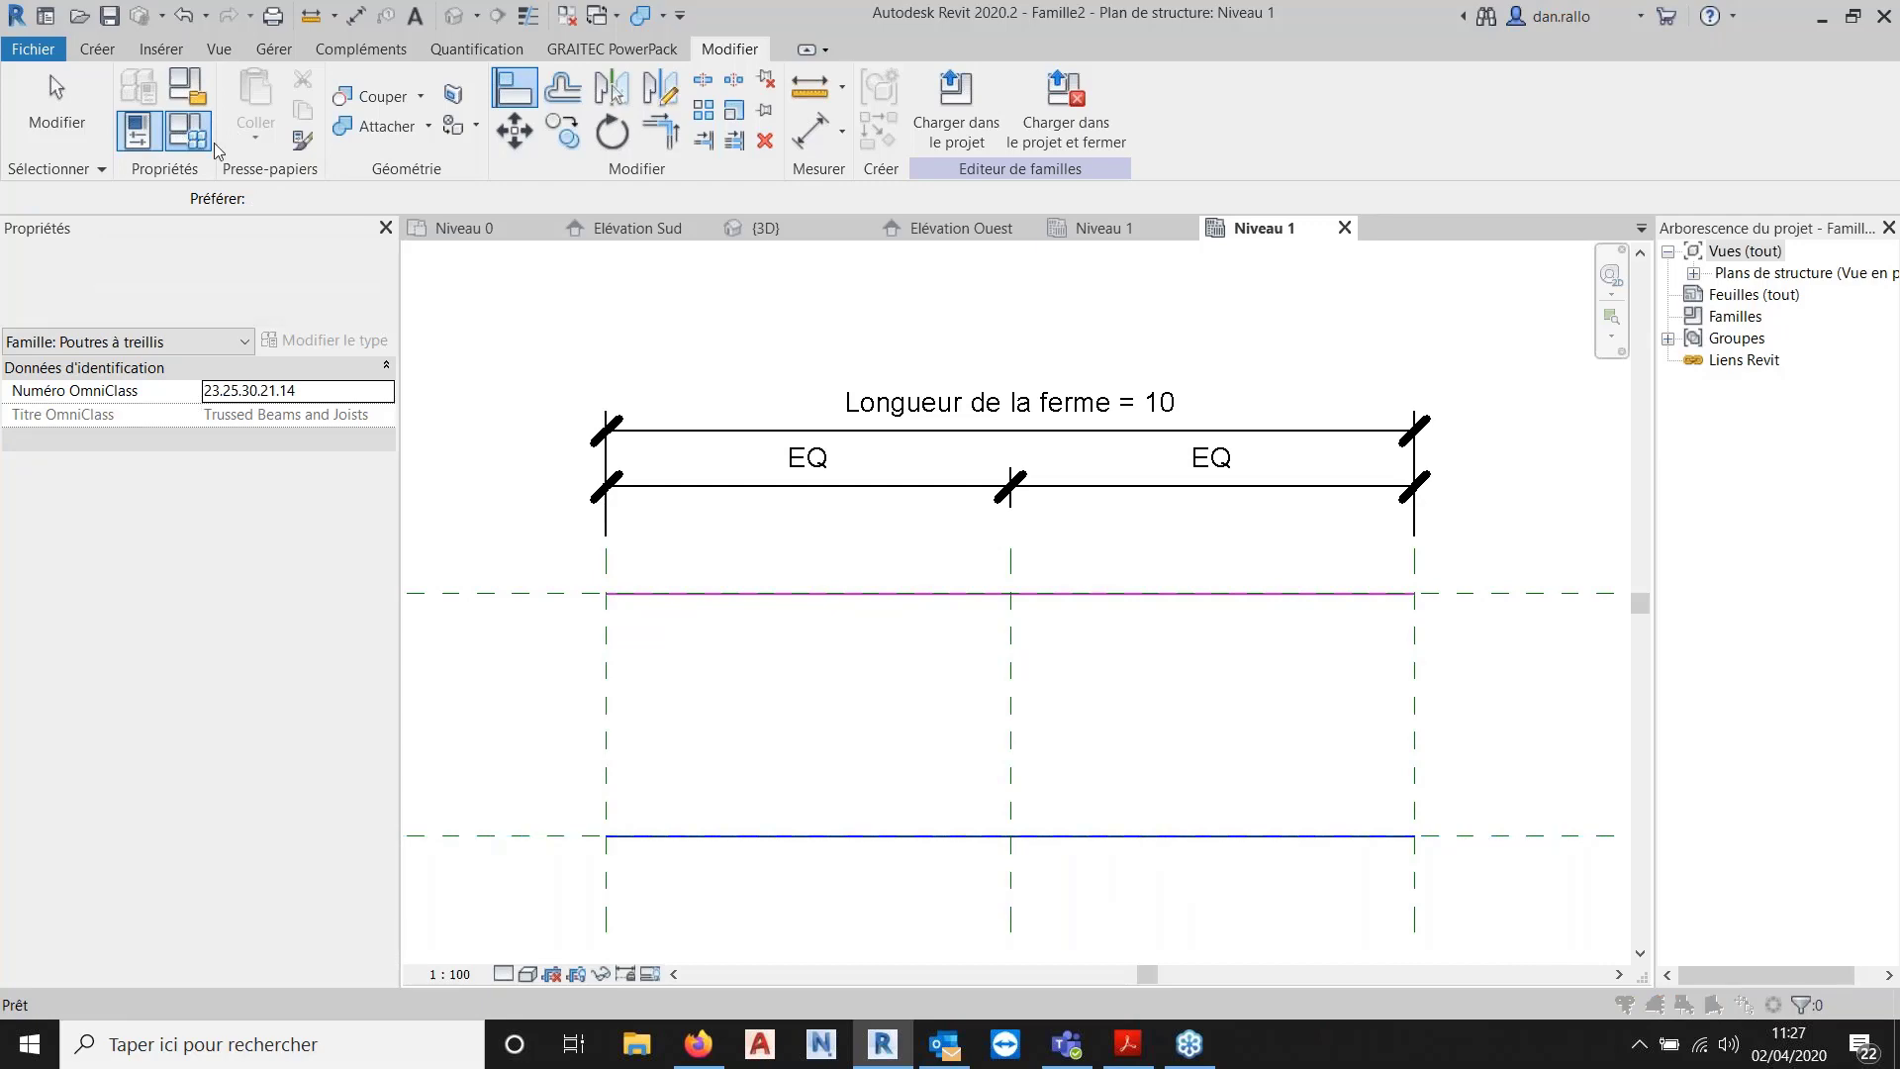
left_click(212, 142)
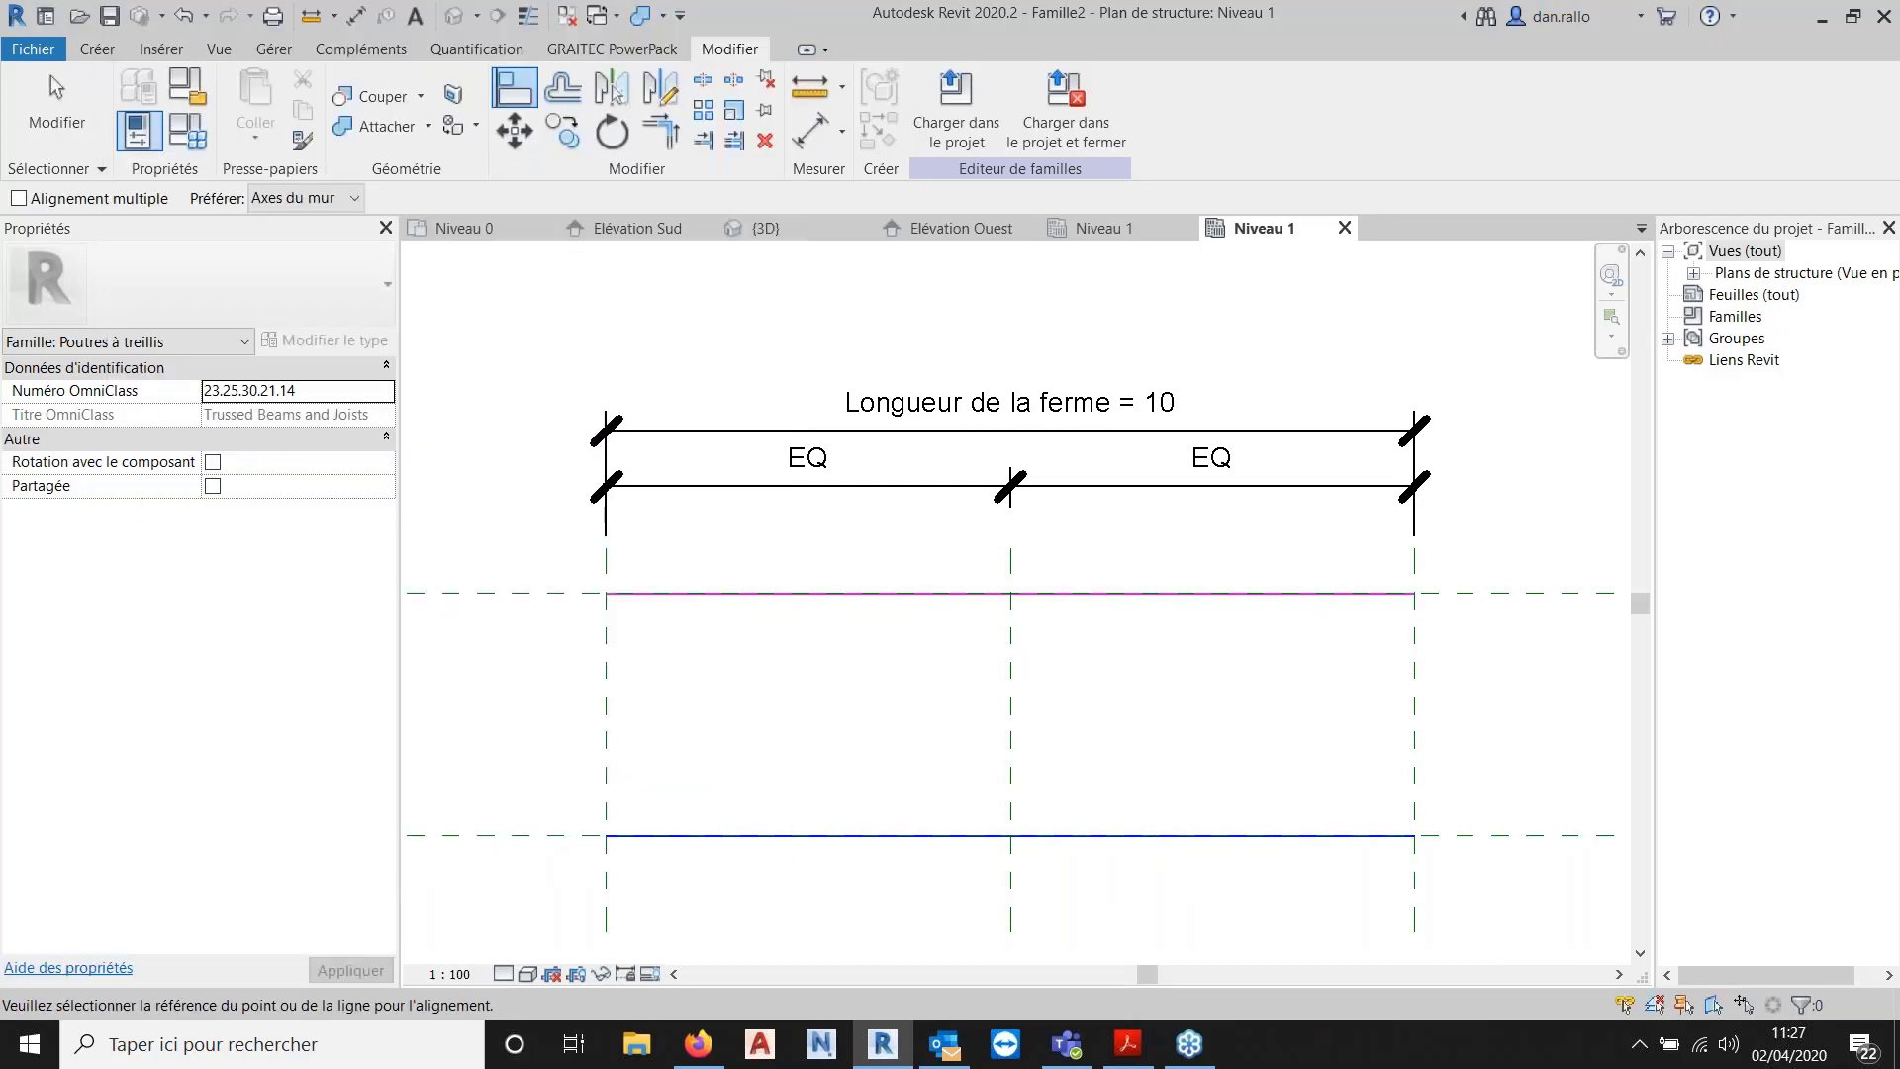
left_click(188, 142)
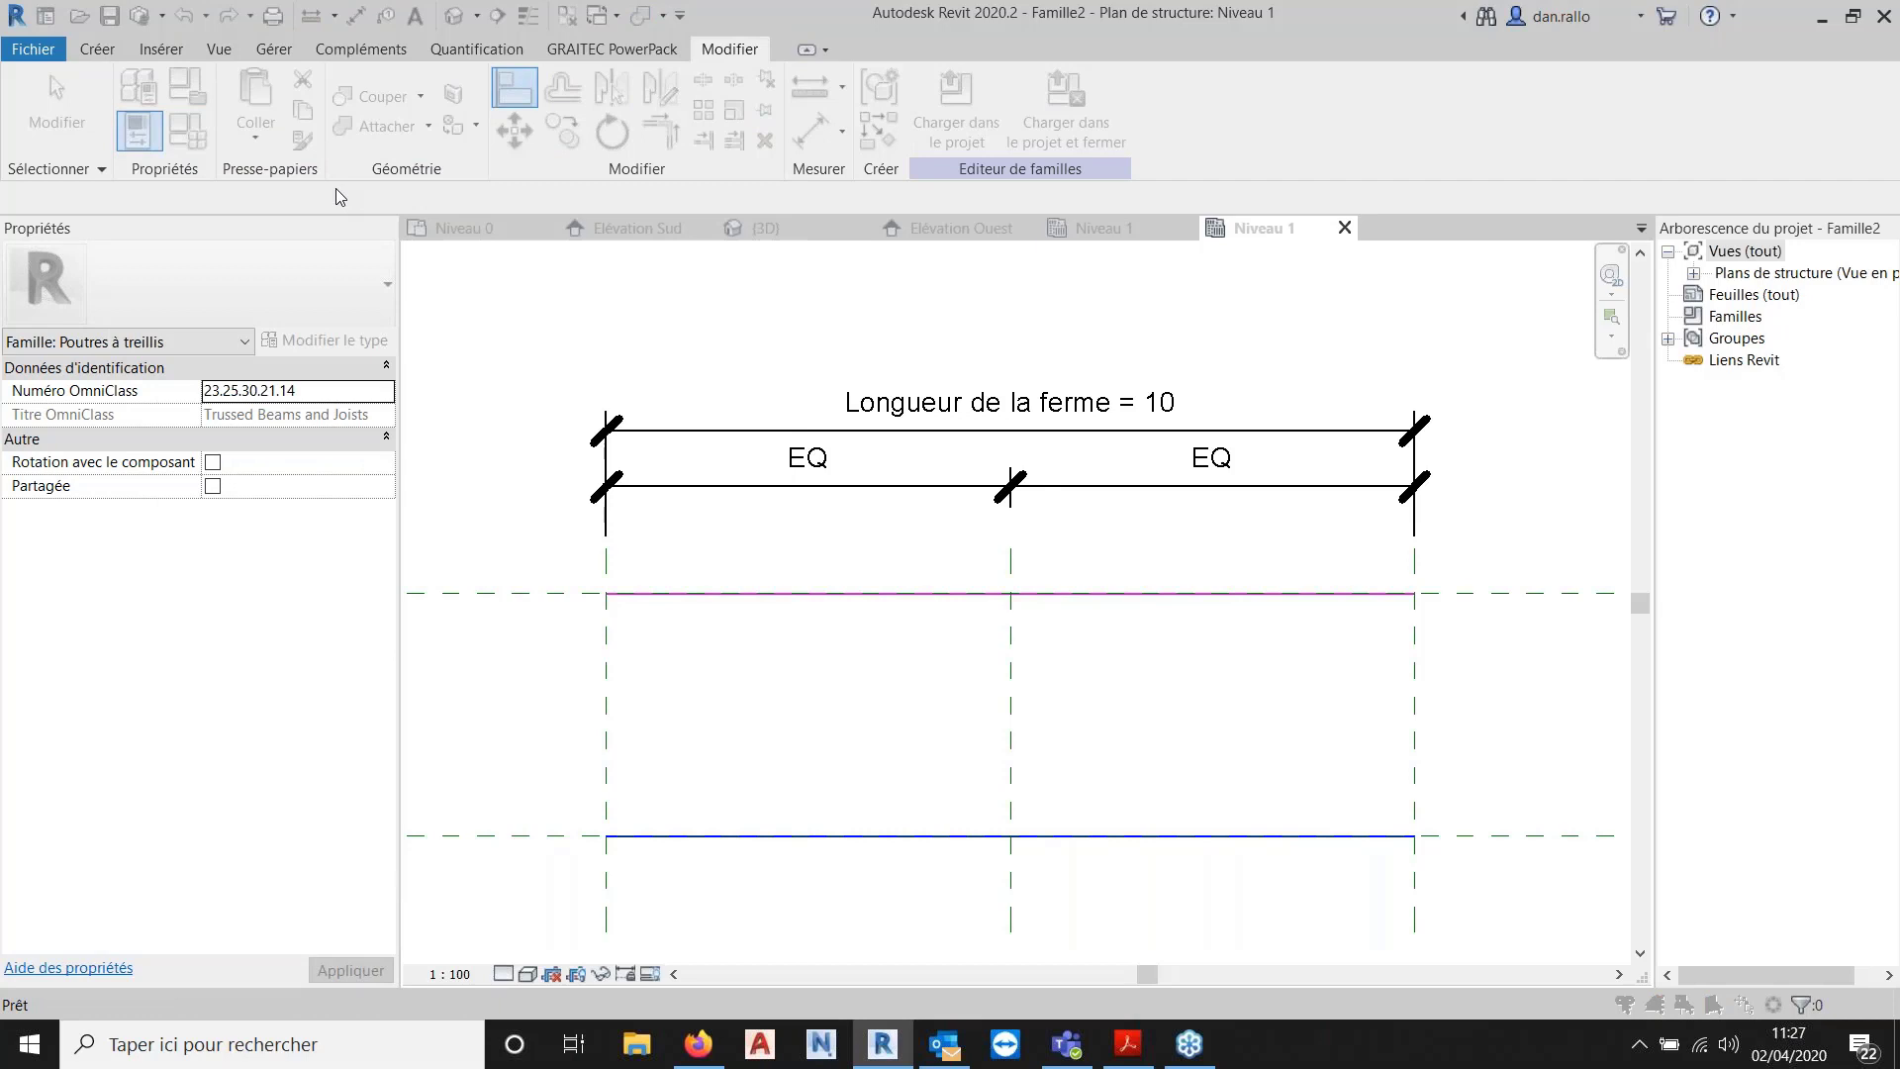
left_click(730, 838)
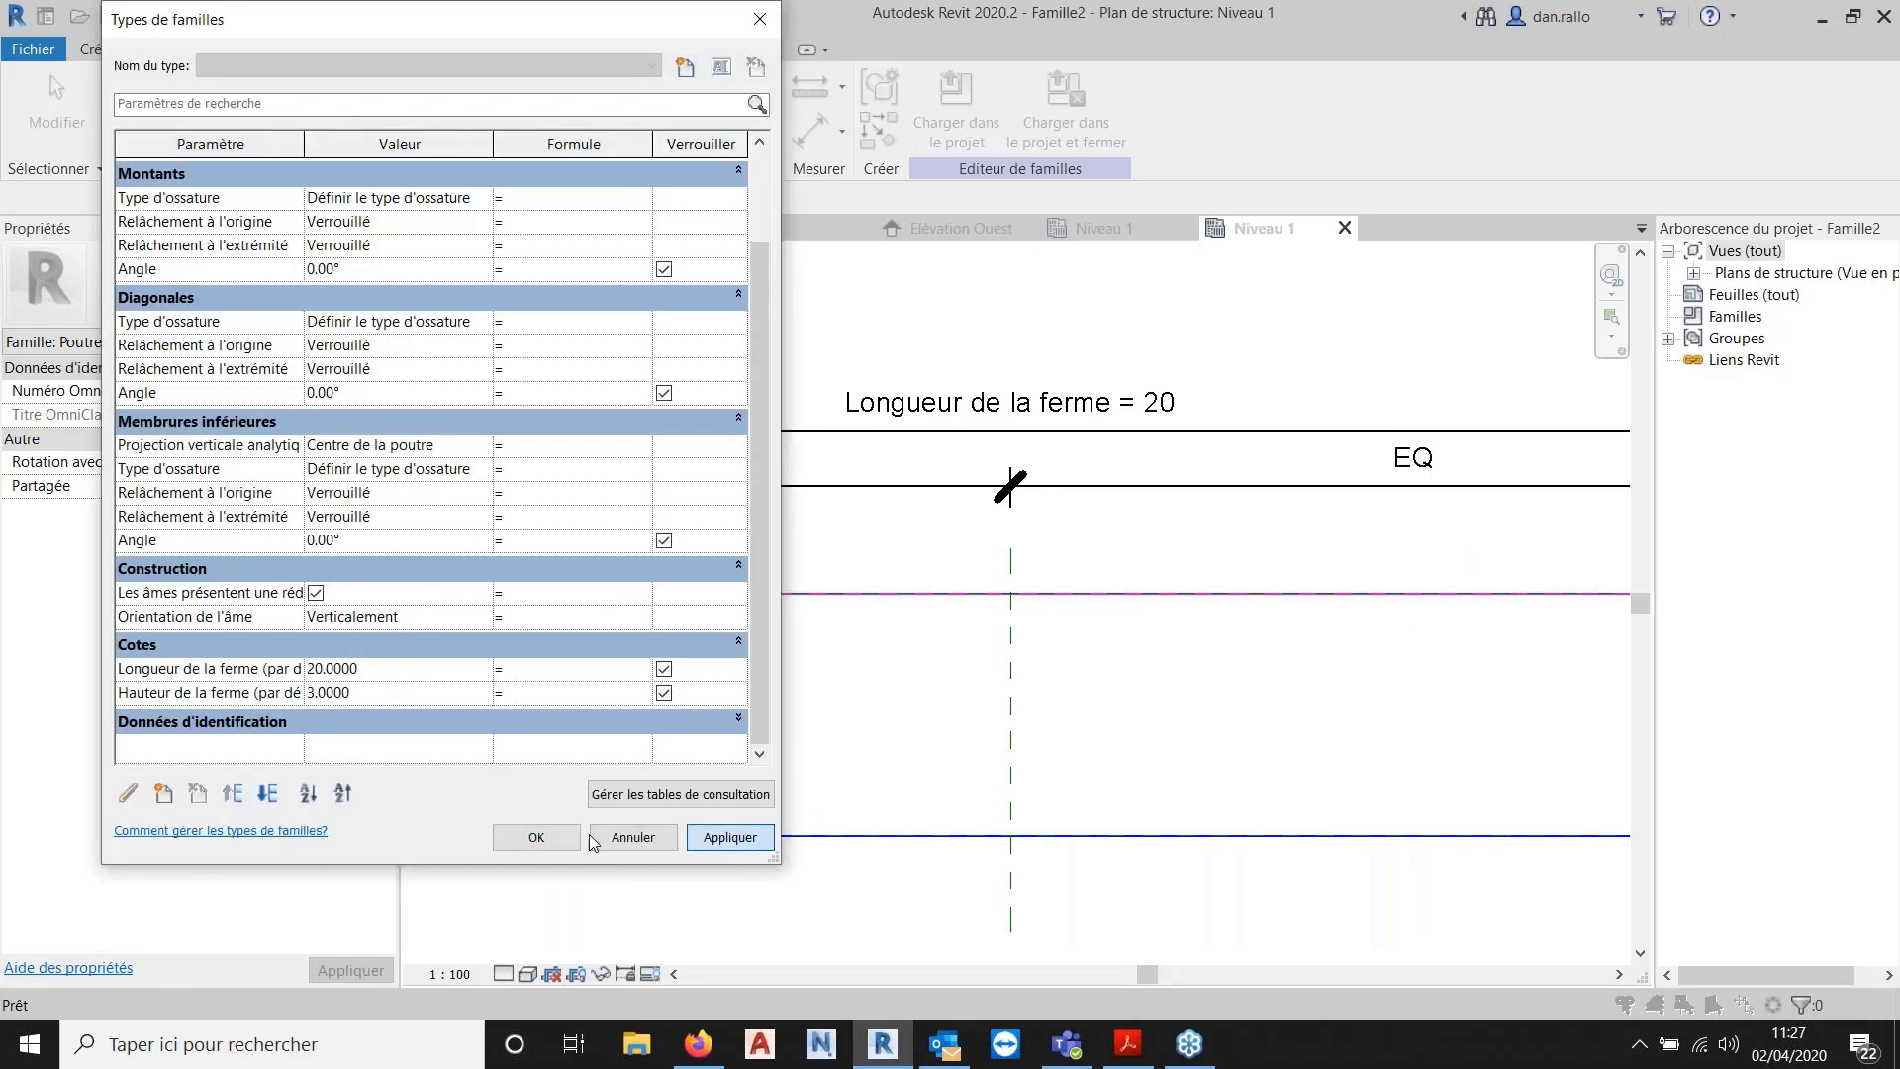
left_click(537, 837)
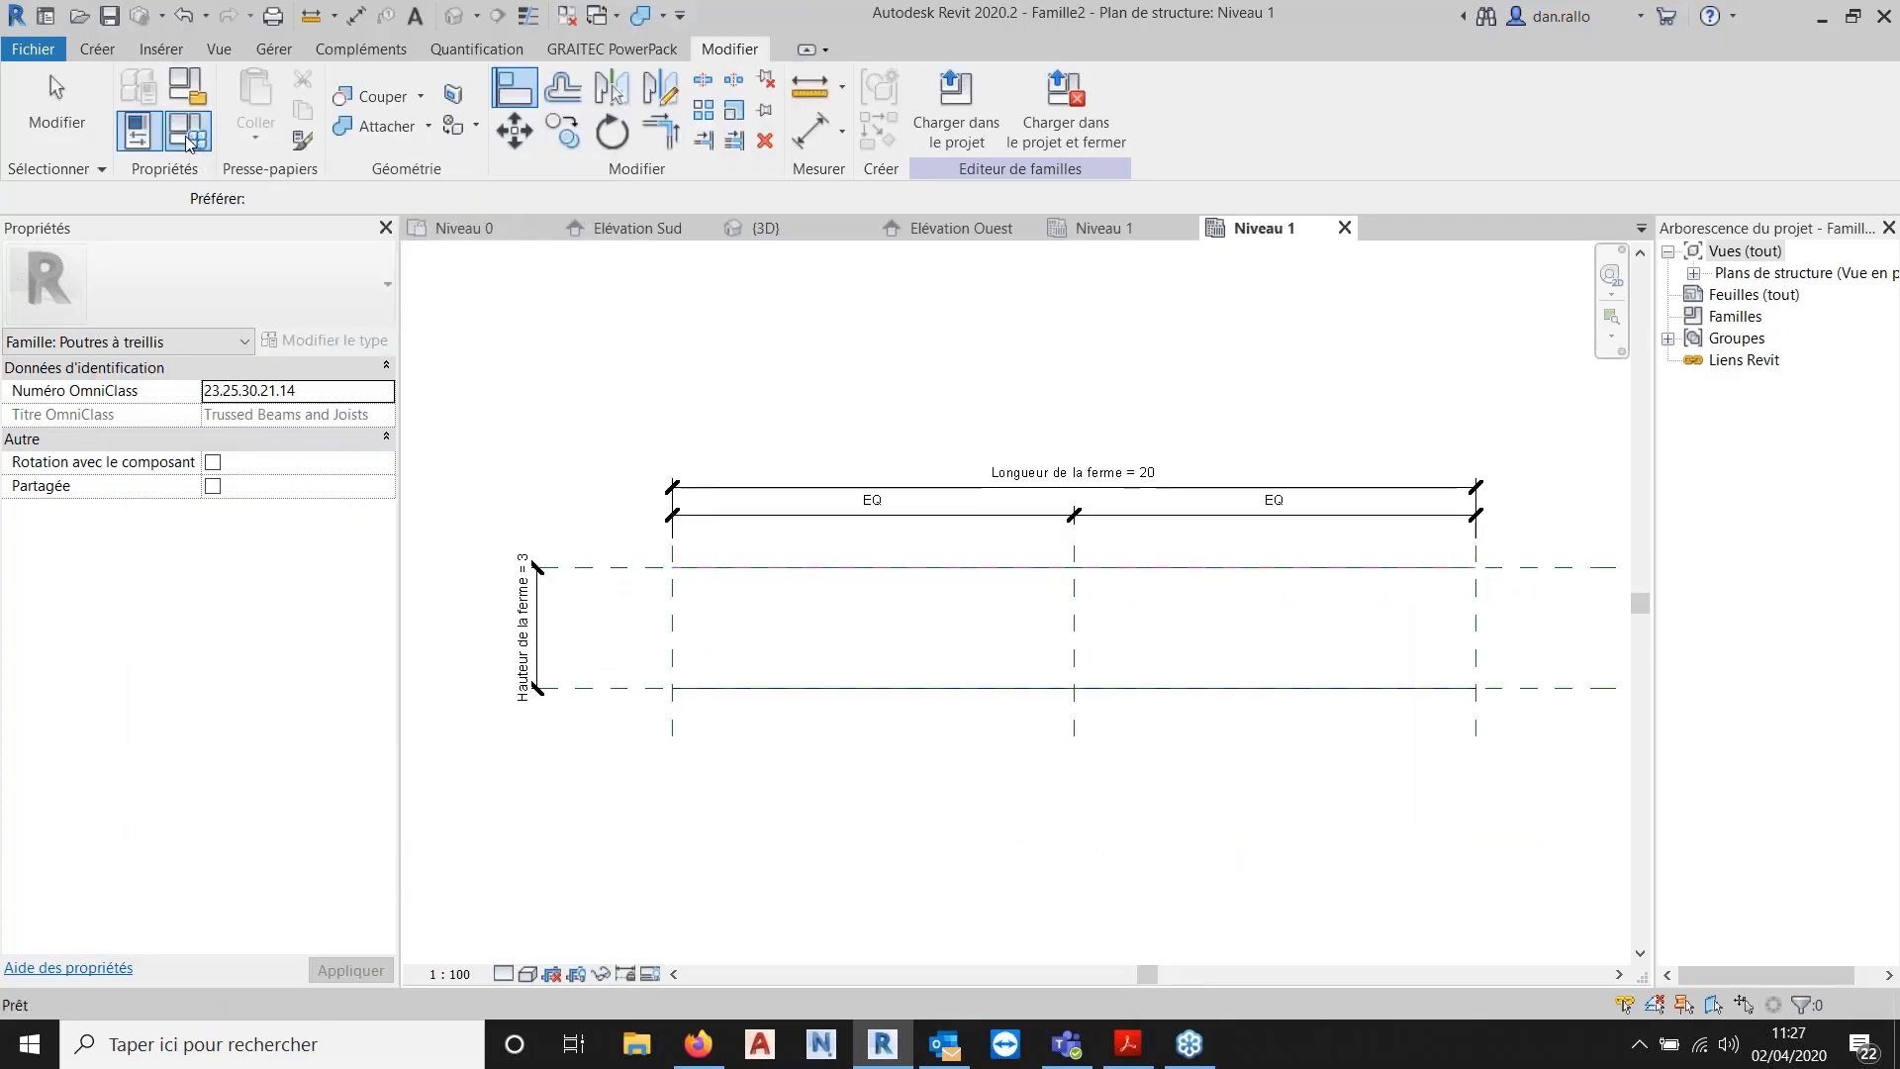
Set Longueur de la ferme back to 10 m and leave the Align command.
left_click(191, 142)
left_click(408, 669)
type("10")
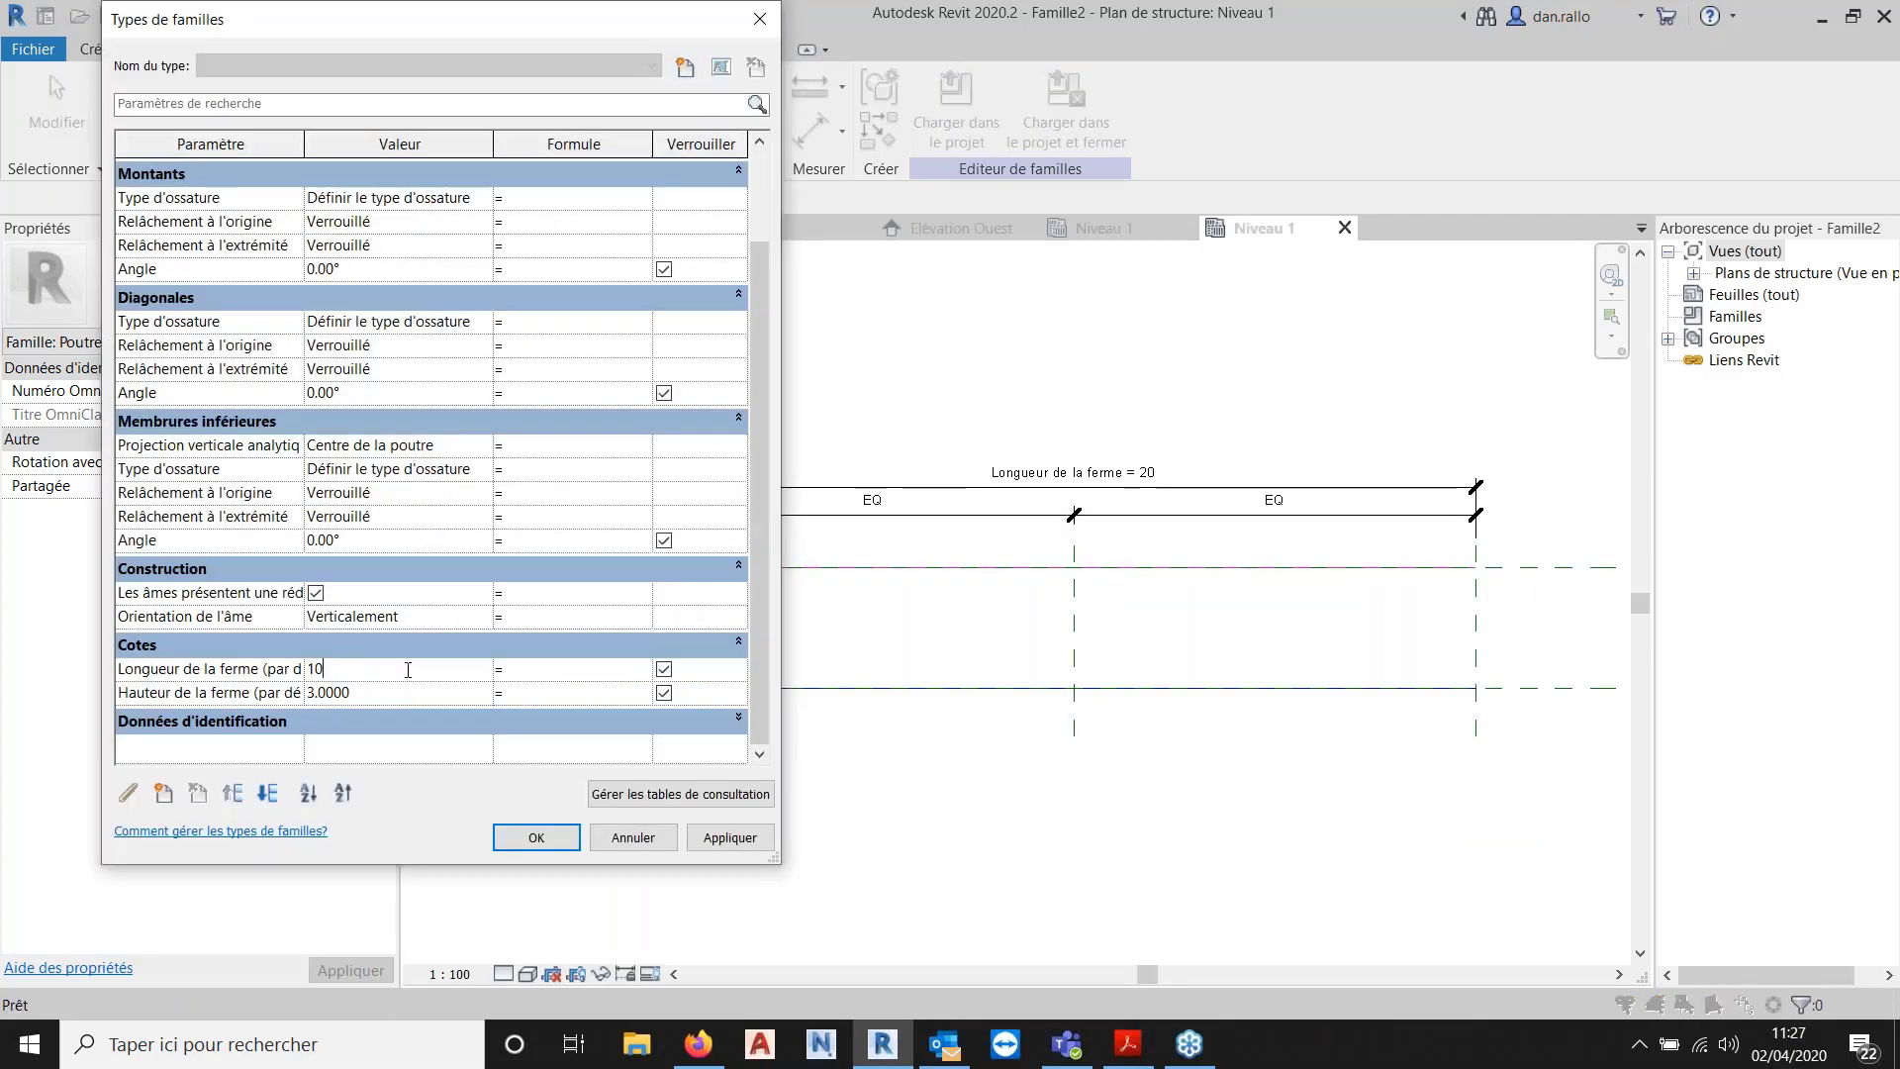
left_click(729, 838)
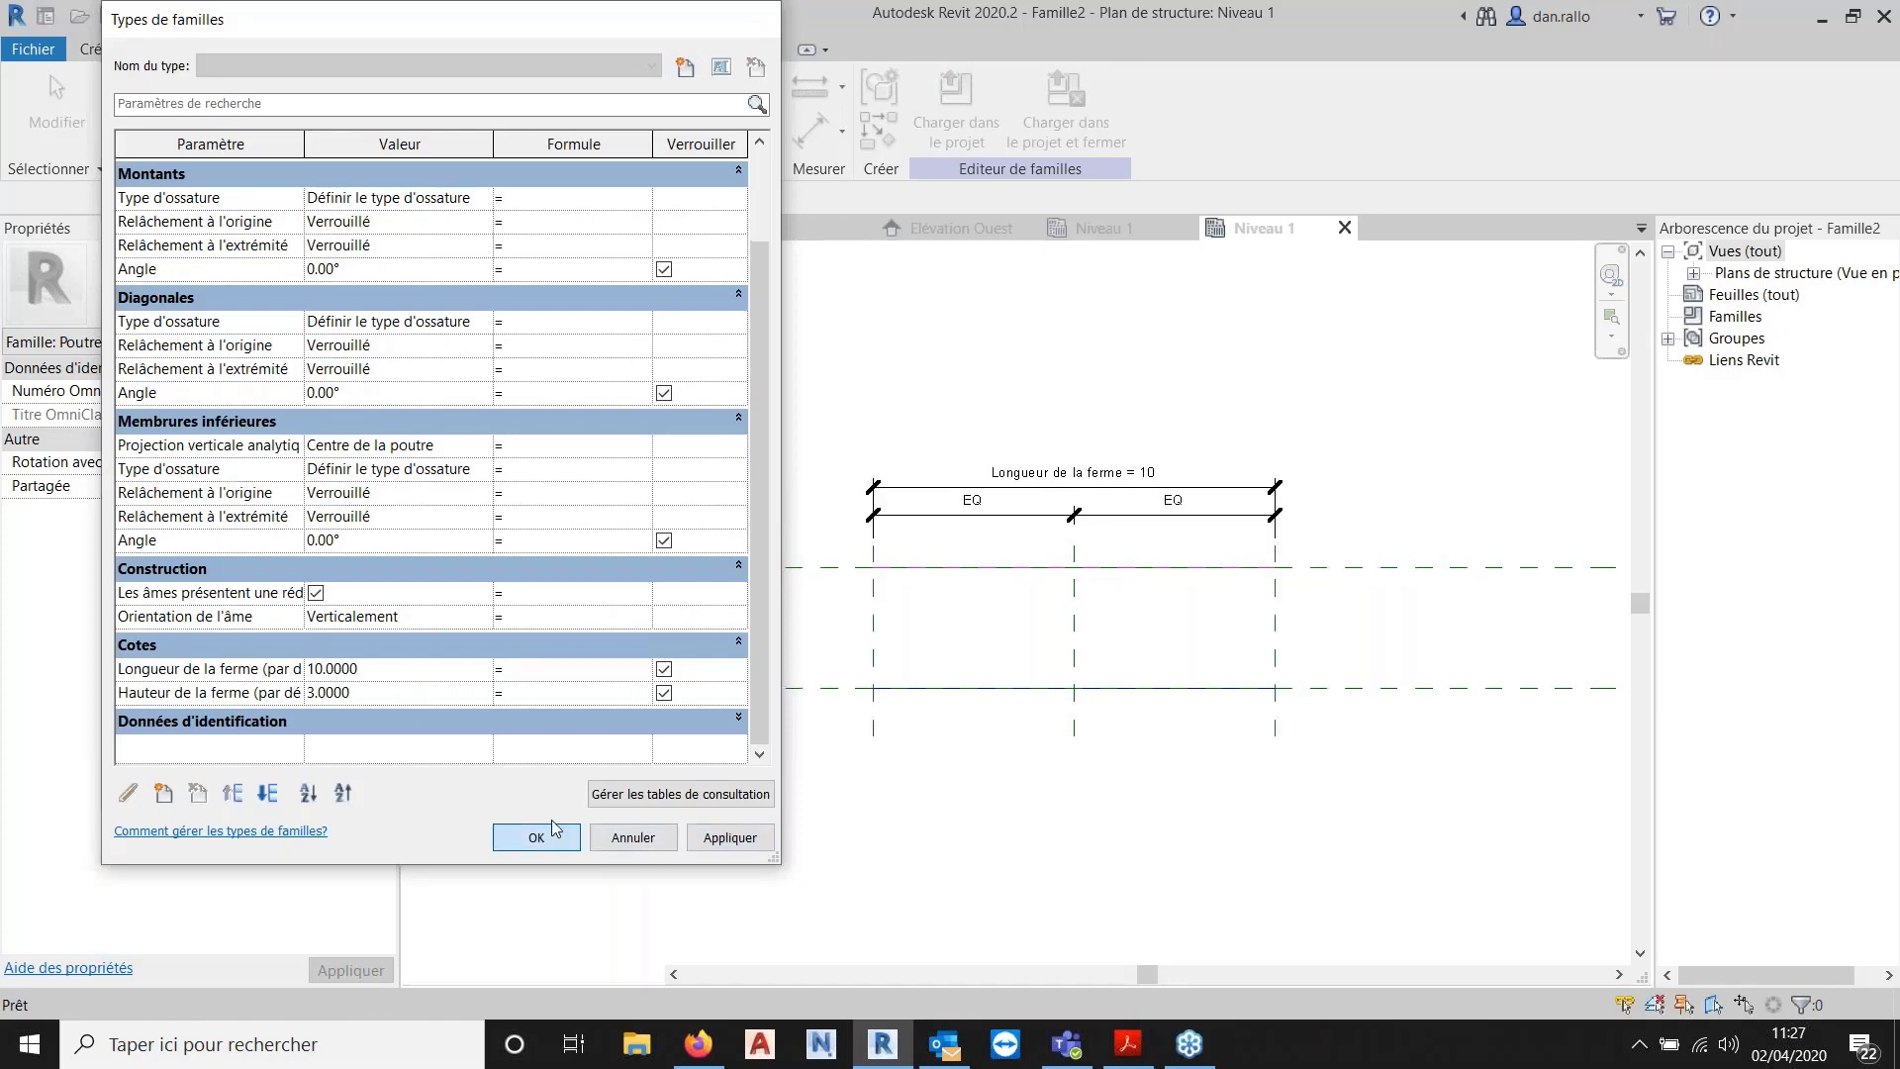
left_click(552, 823)
scroll(734, 467, "up", 1)
left_click(50, 75)
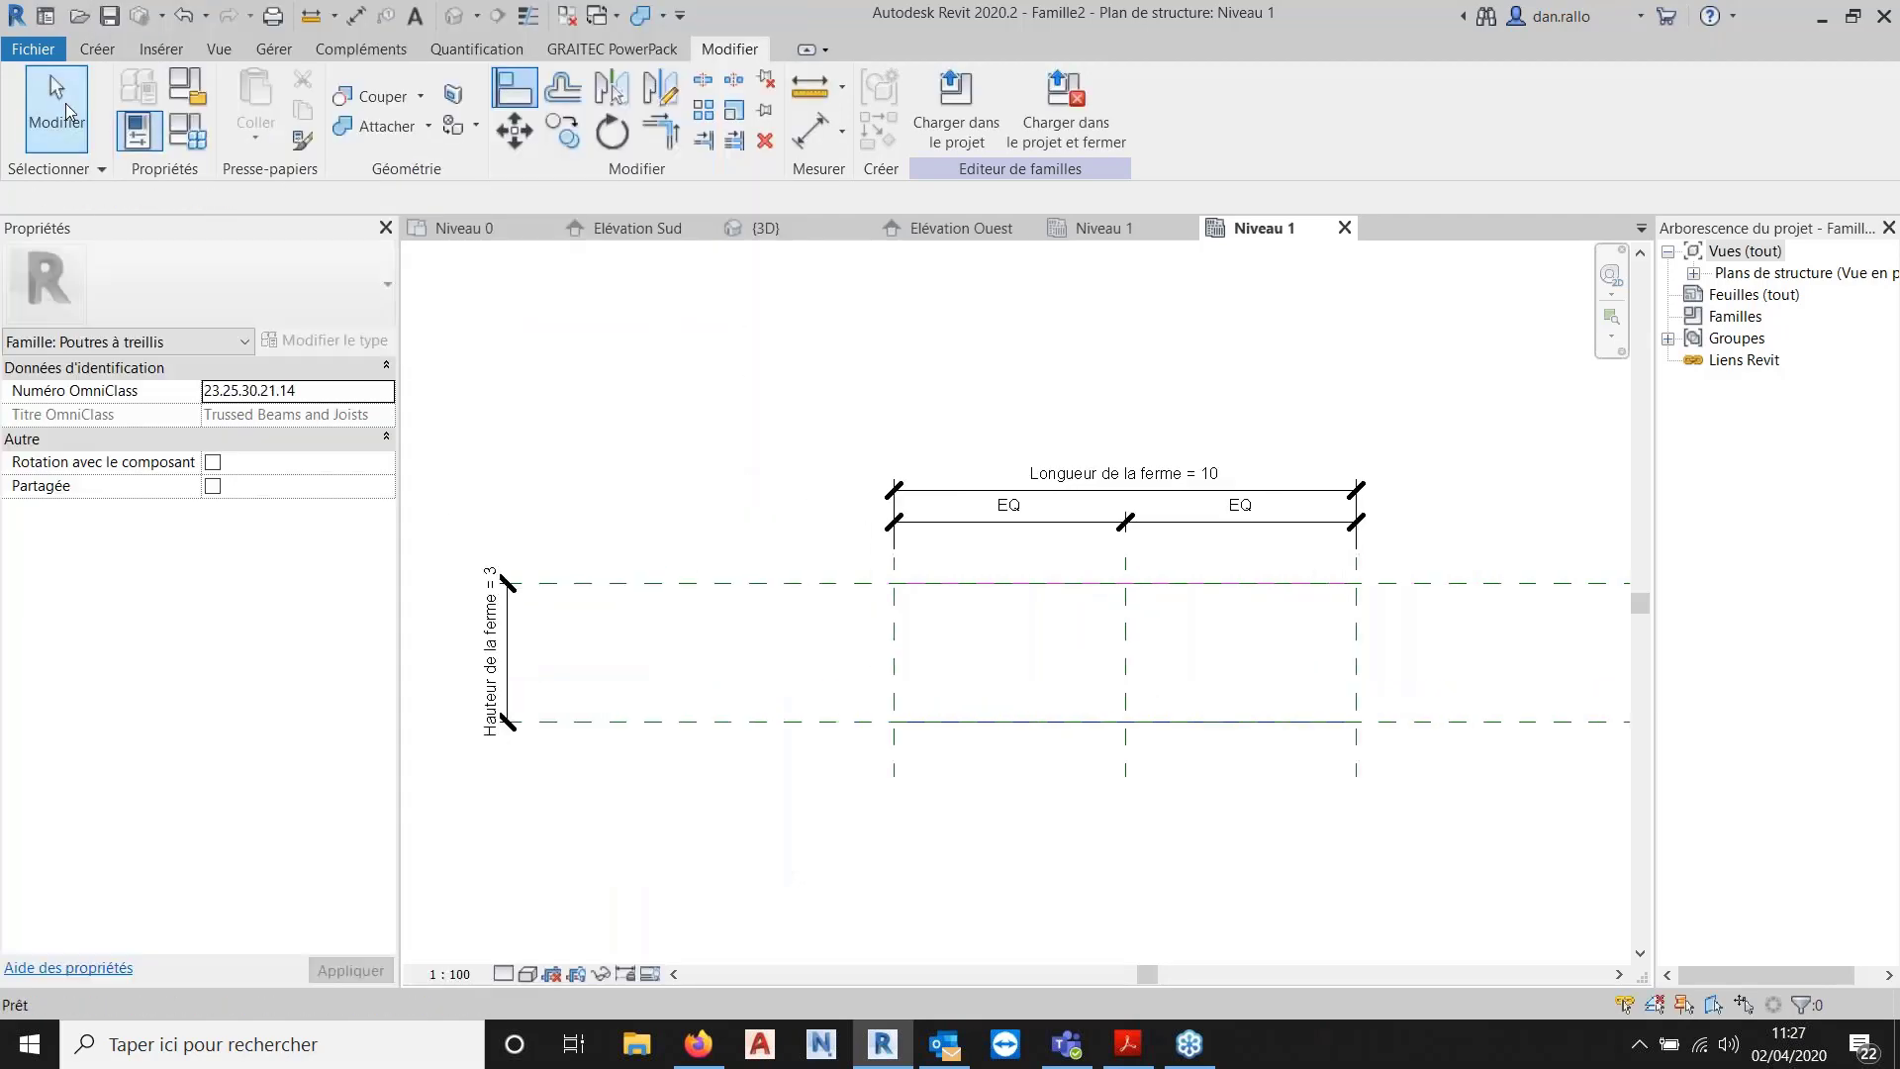
Place four vertical reference planes at 1 m offsets from one another between the truss's left and centre planes, using picked lines.
left_click(97, 49)
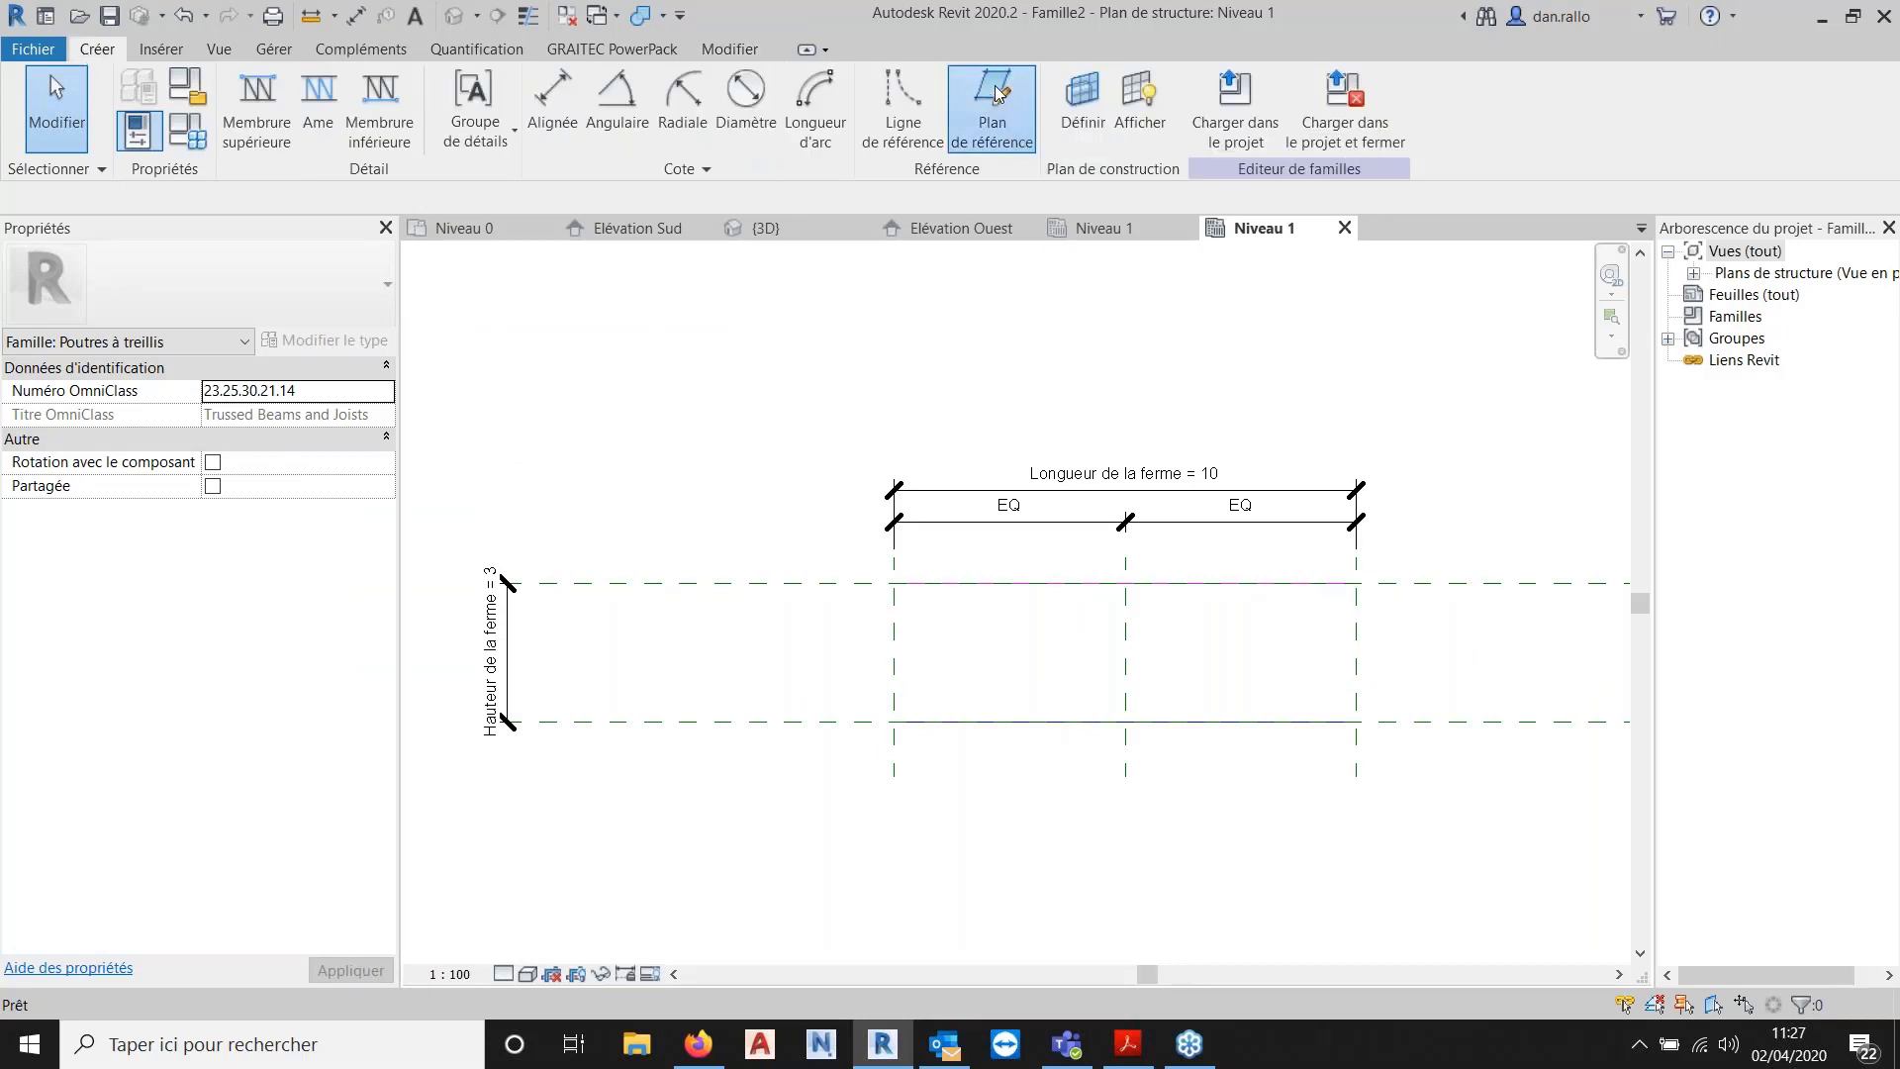
left_click(997, 94)
left_click(956, 84)
left_click_drag(433, 198, 334, 202)
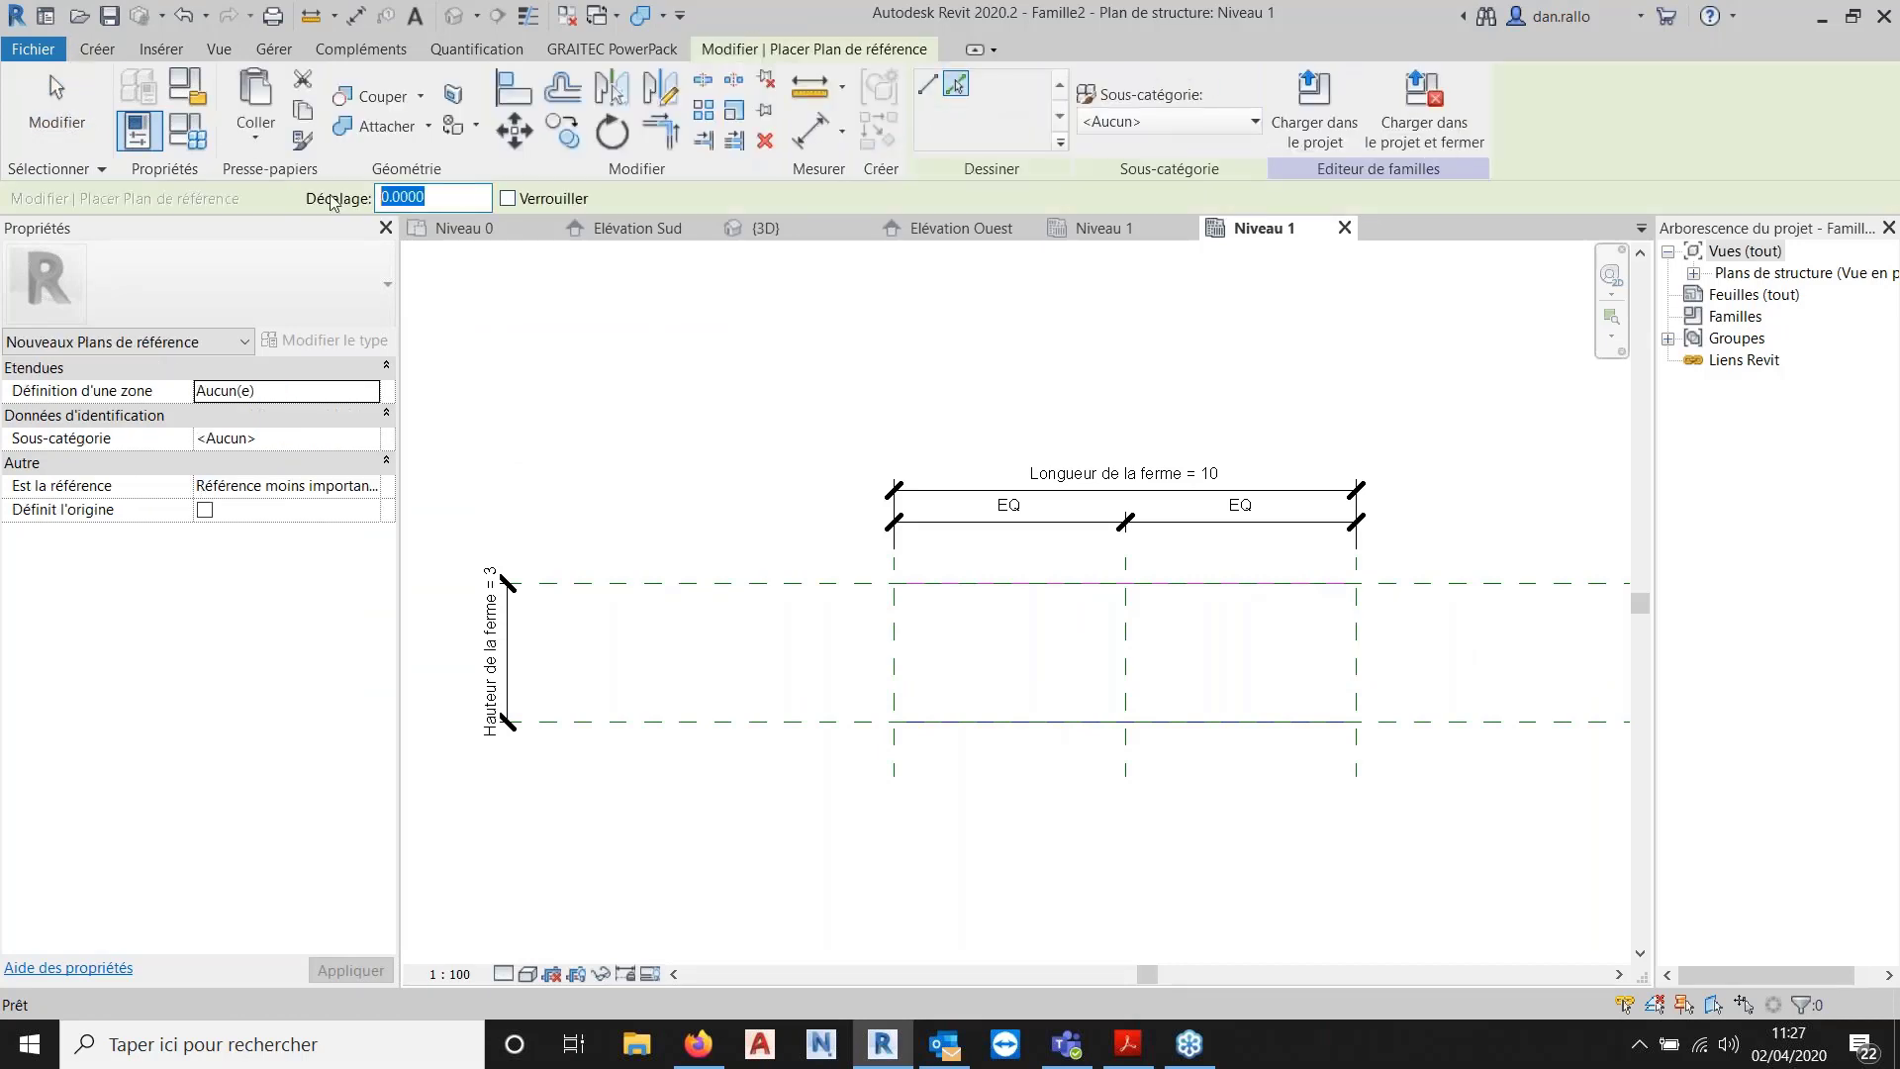
type("1")
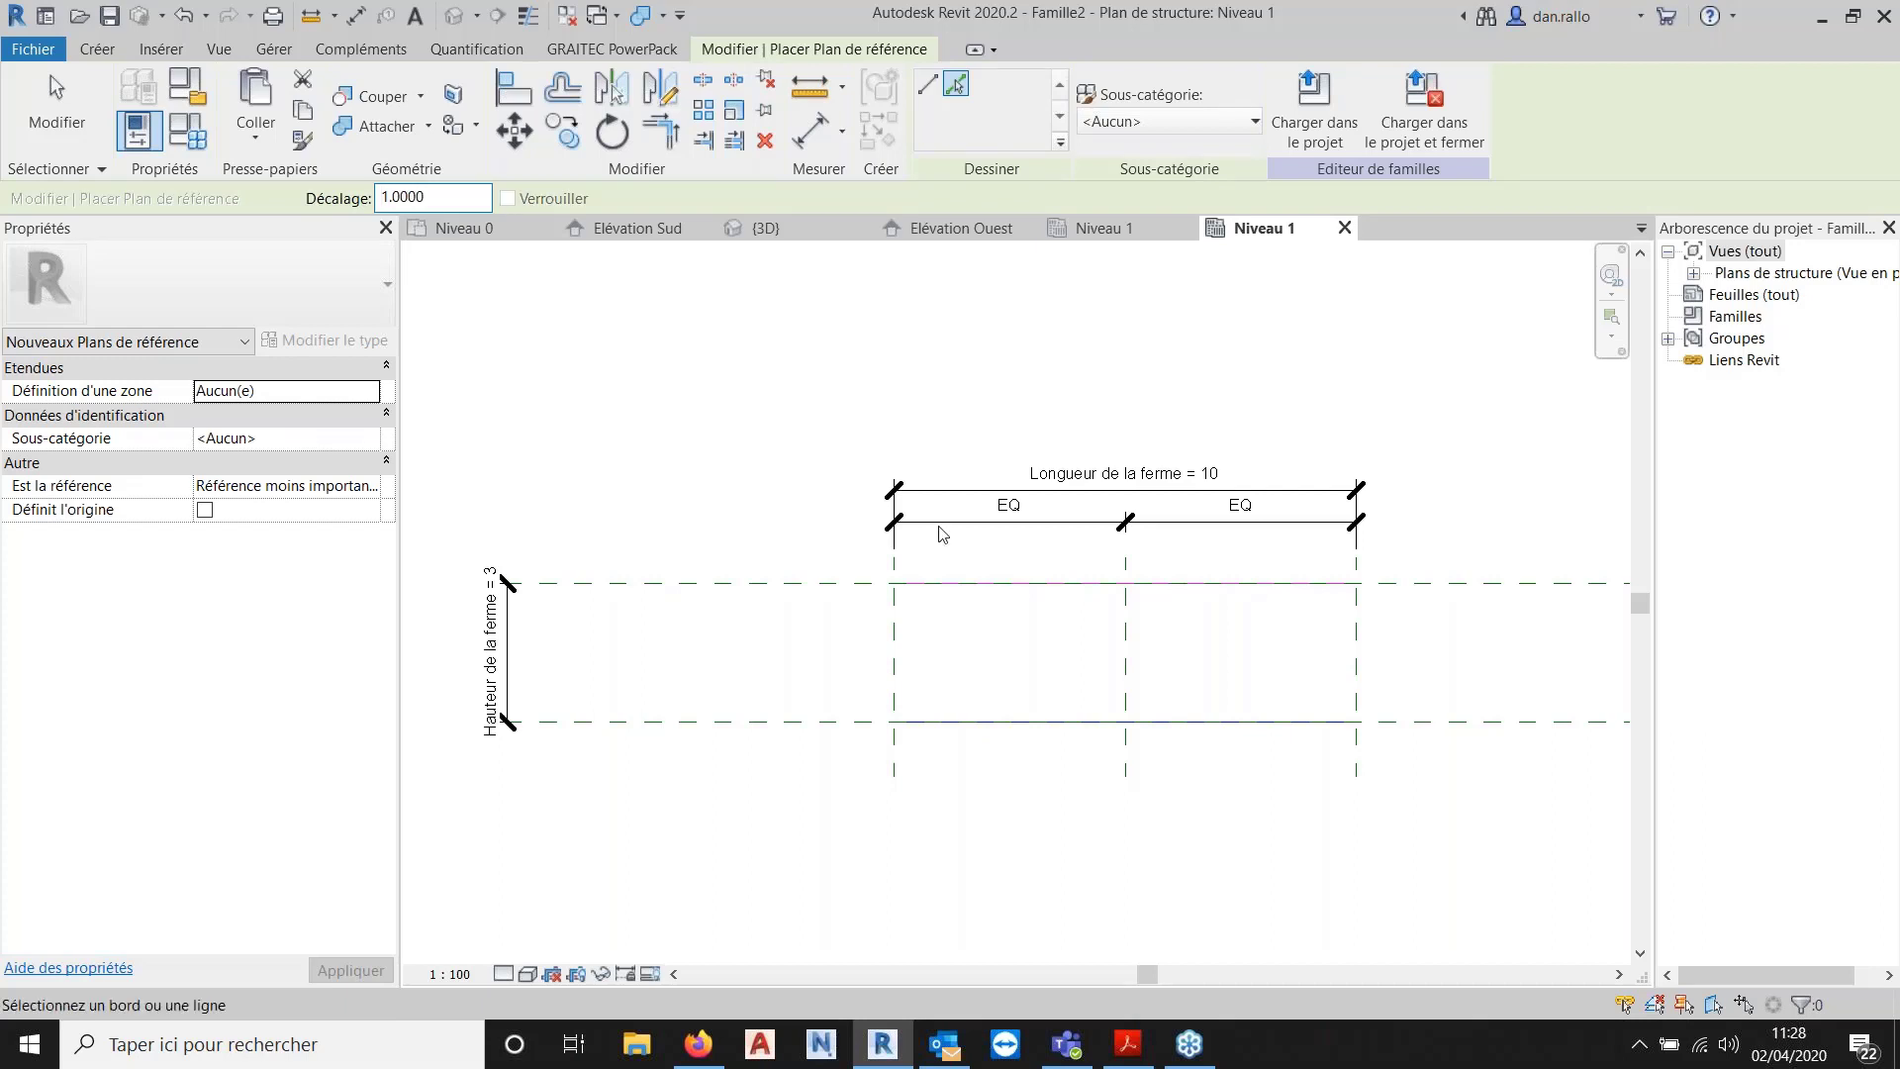
left_click(899, 661)
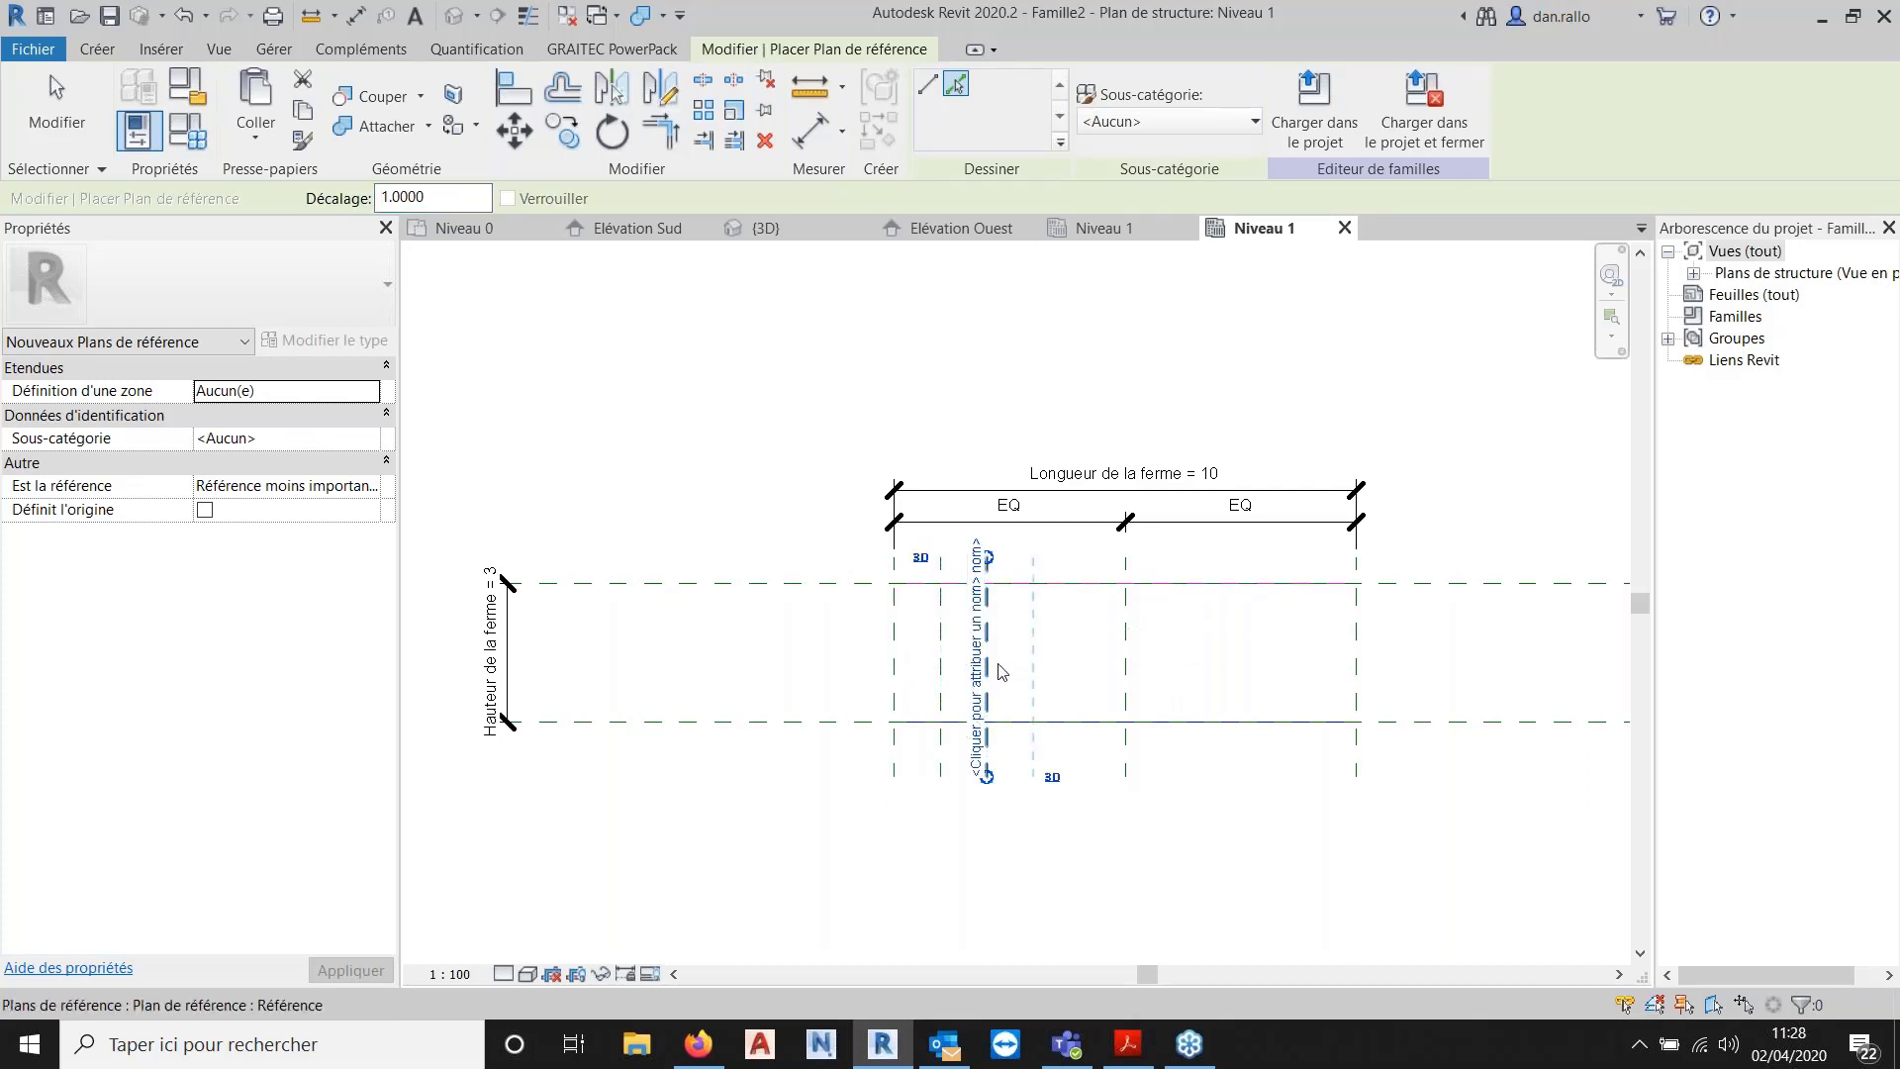
left_click(1045, 672)
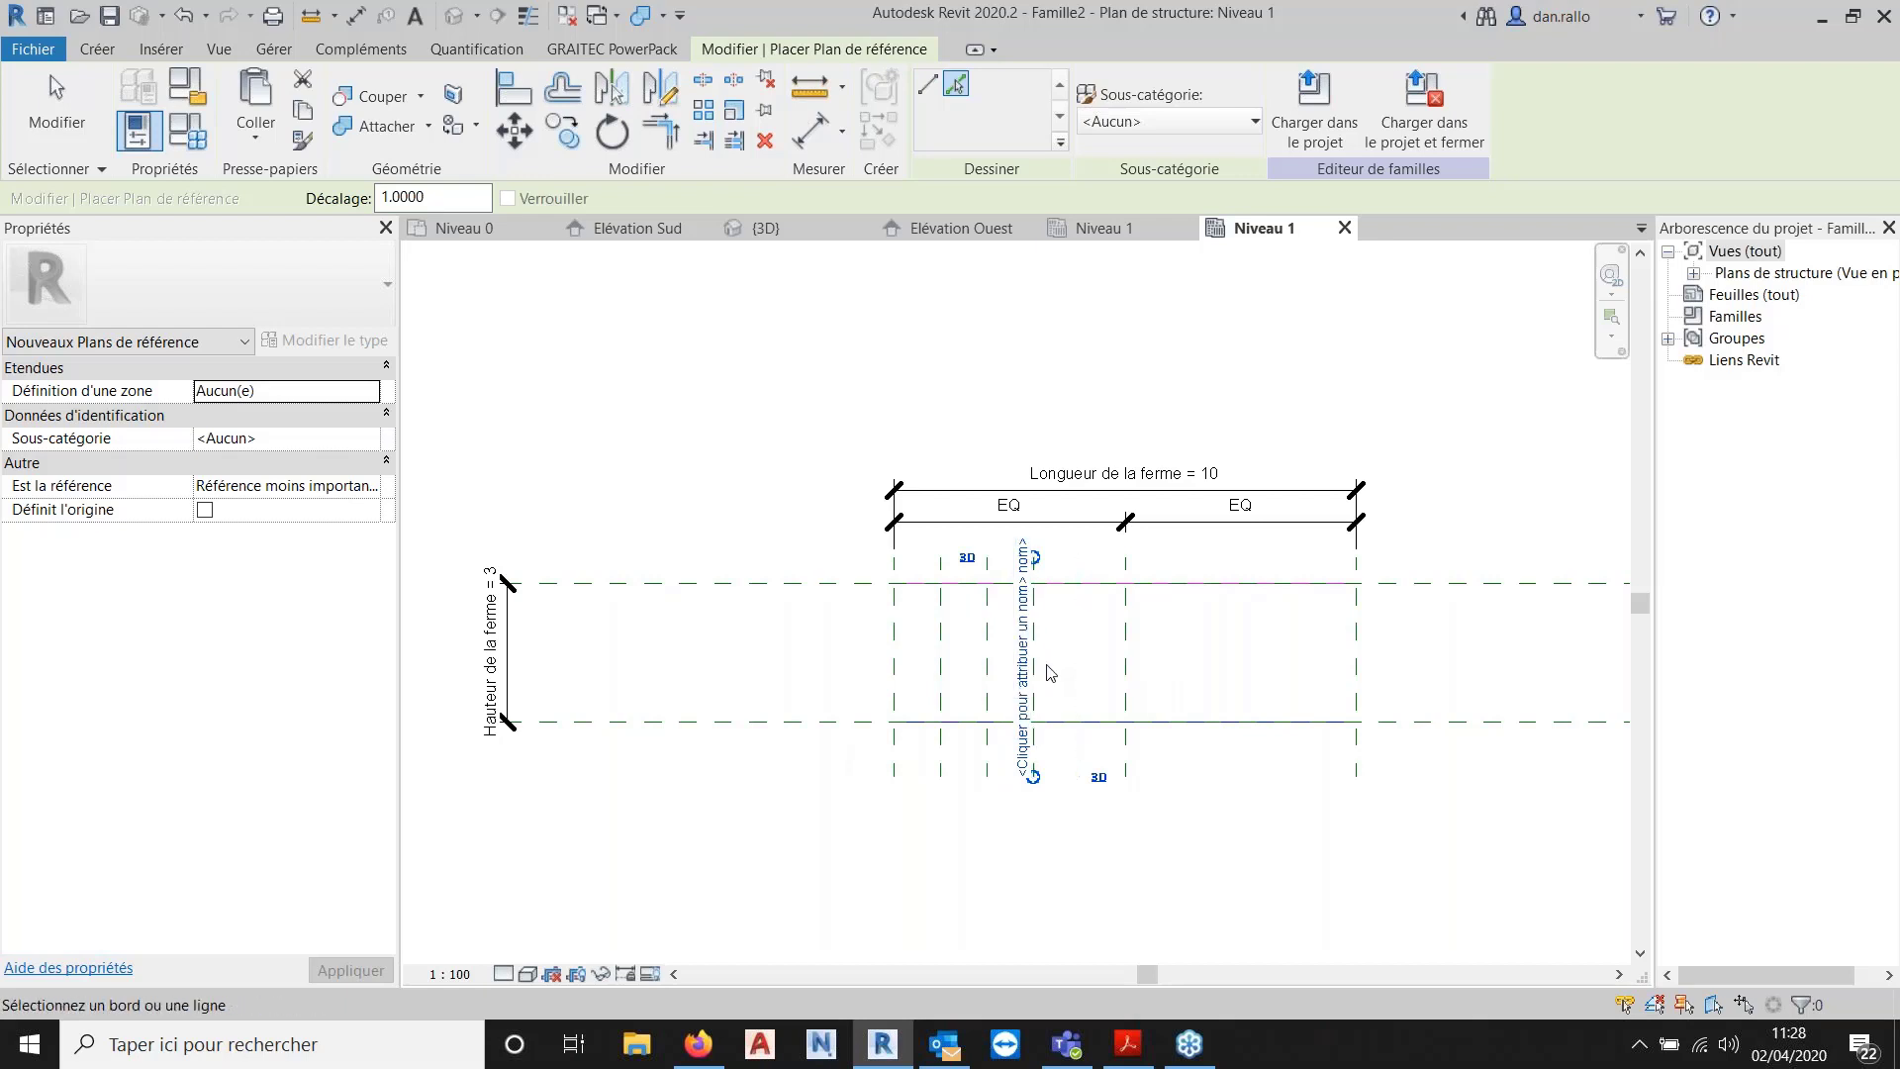
left_click(1052, 674)
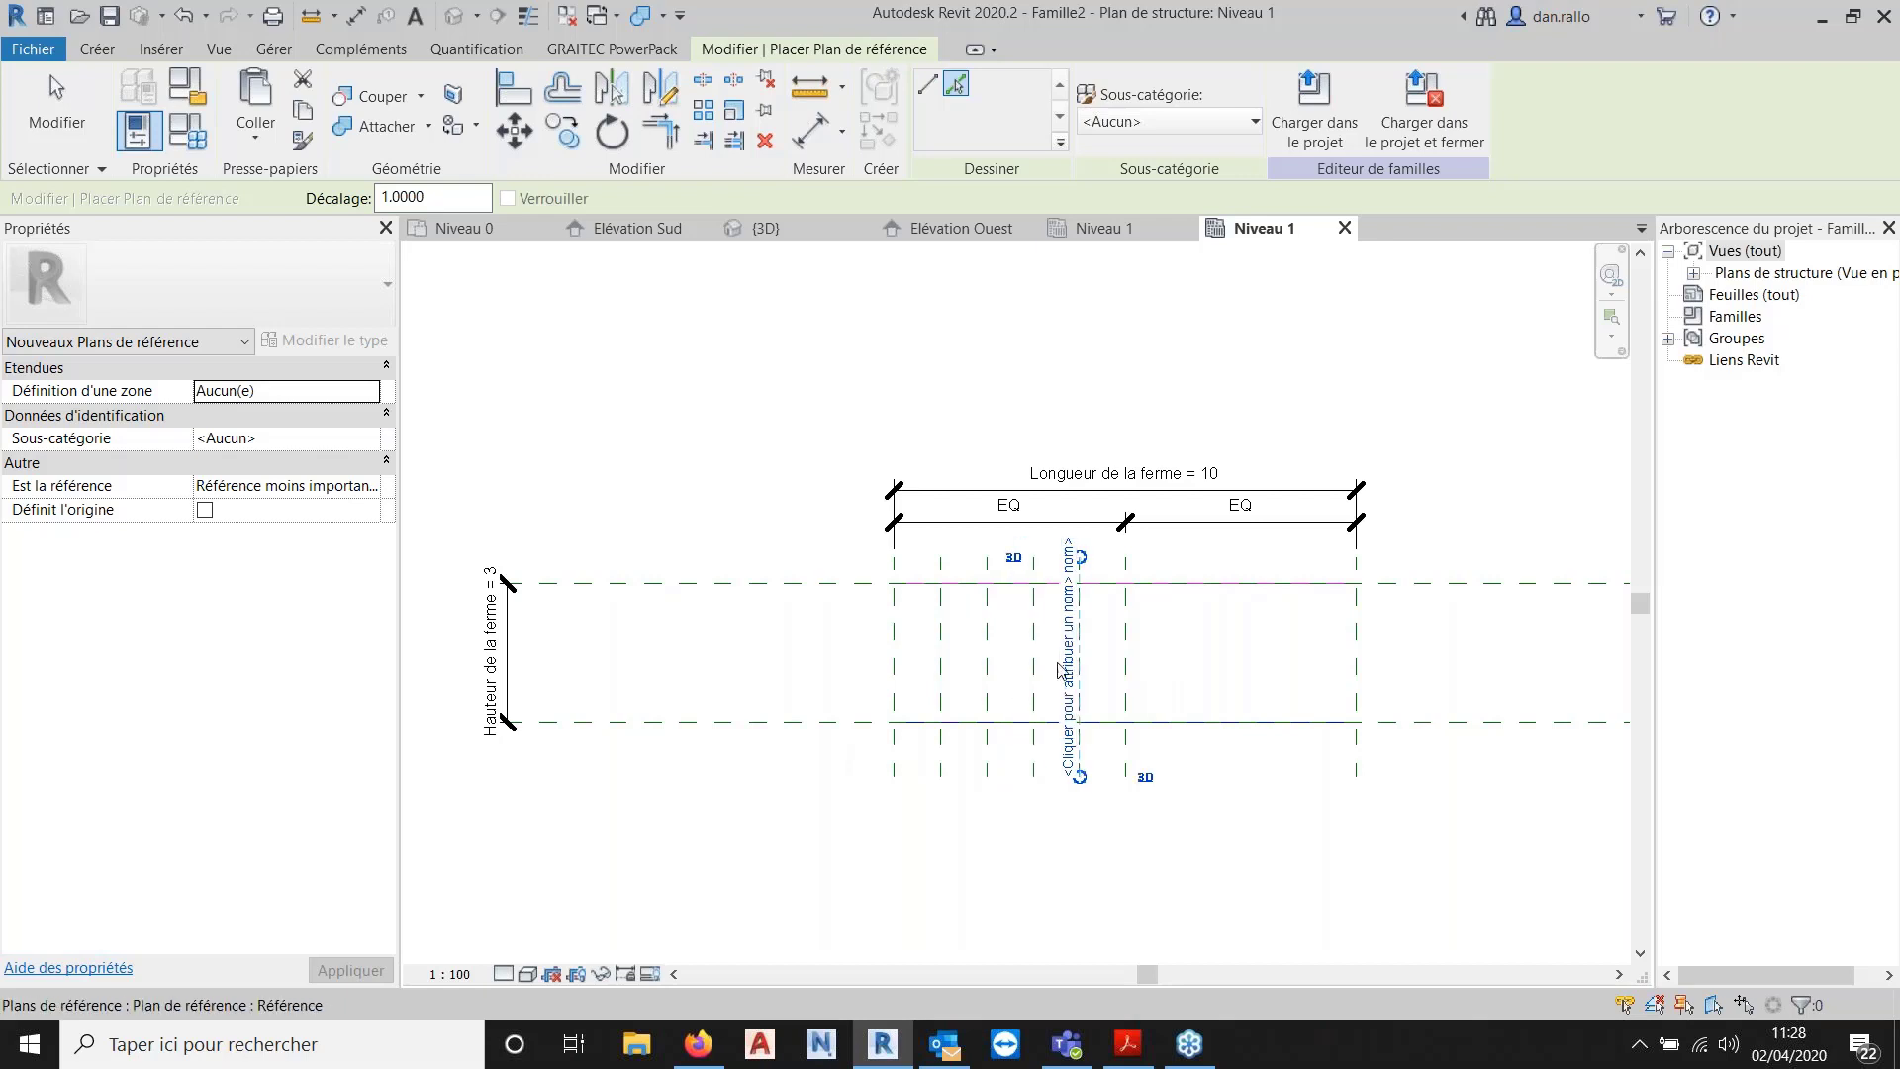
Add four more vertical reference planes at 1 m offsets between the centre and right planes and leave the command.
left_click(1137, 665)
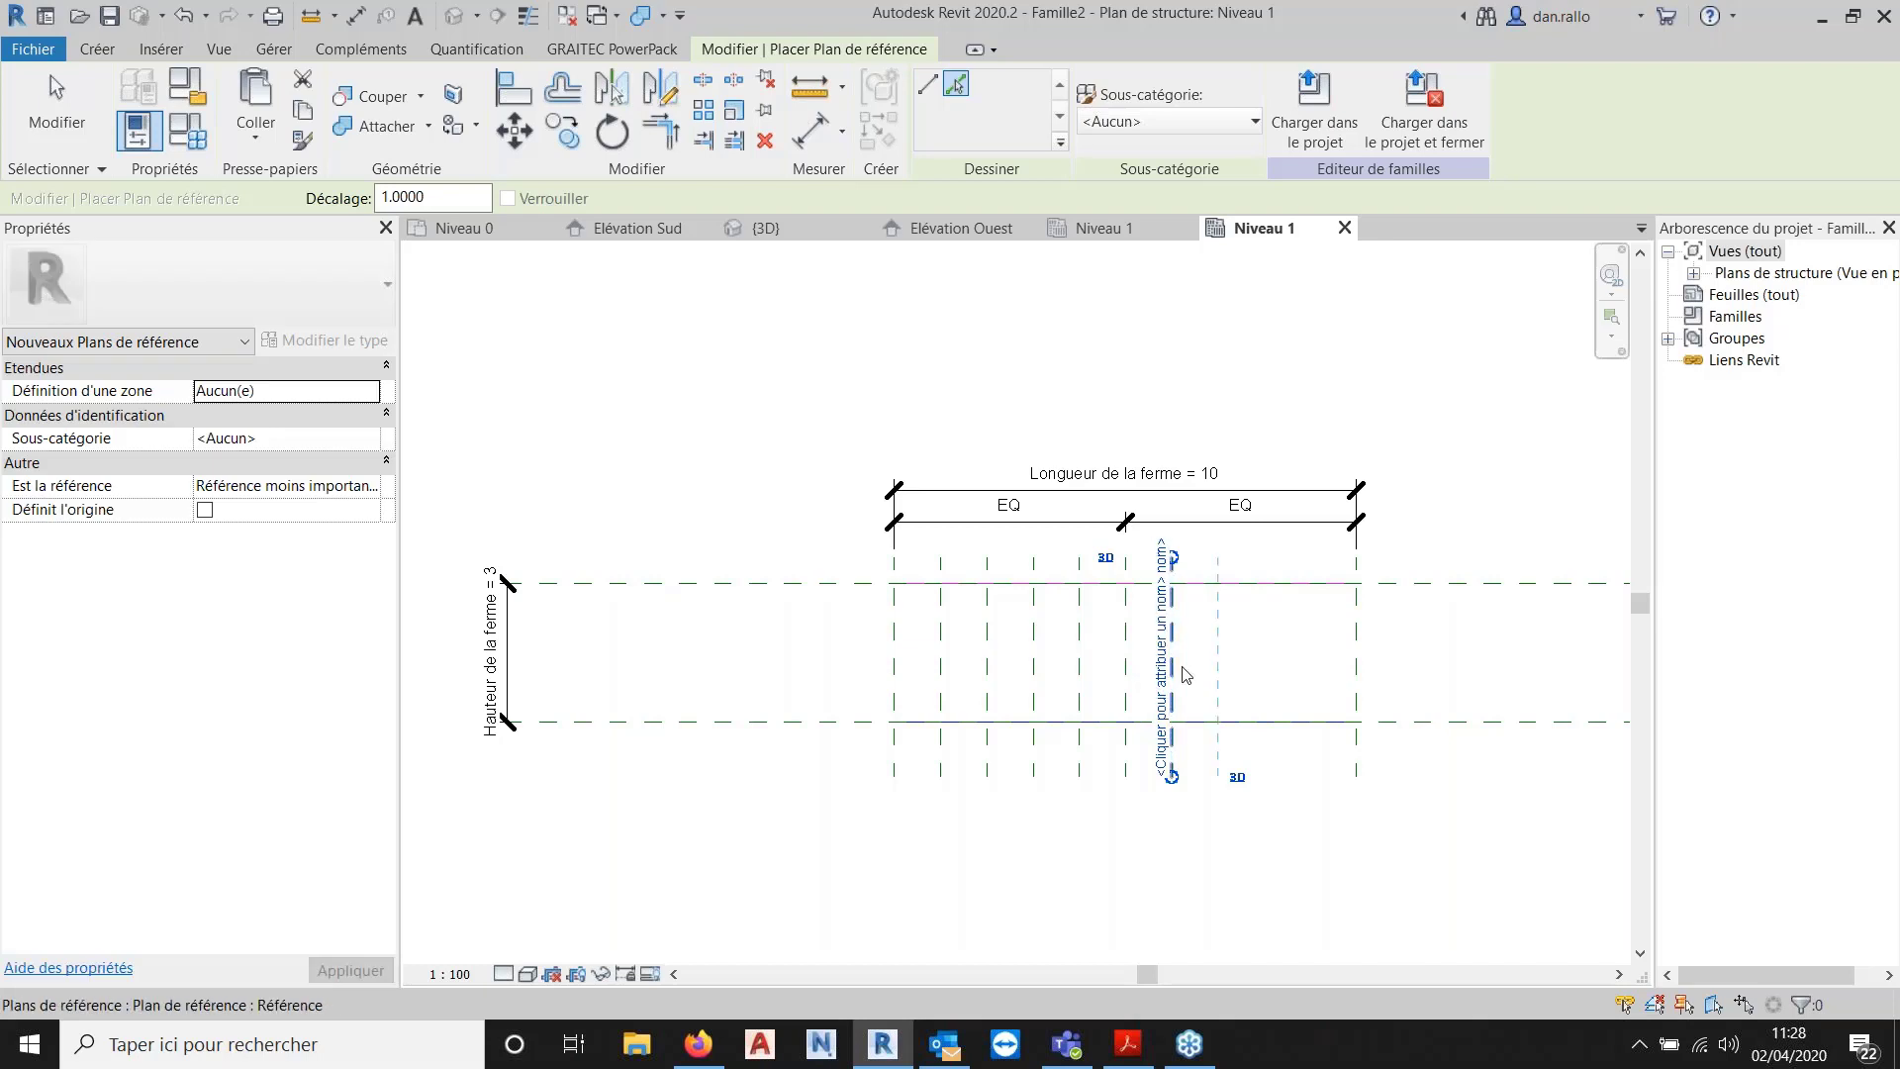
left_click(1182, 669)
left_click(1228, 682)
left_click(1277, 686)
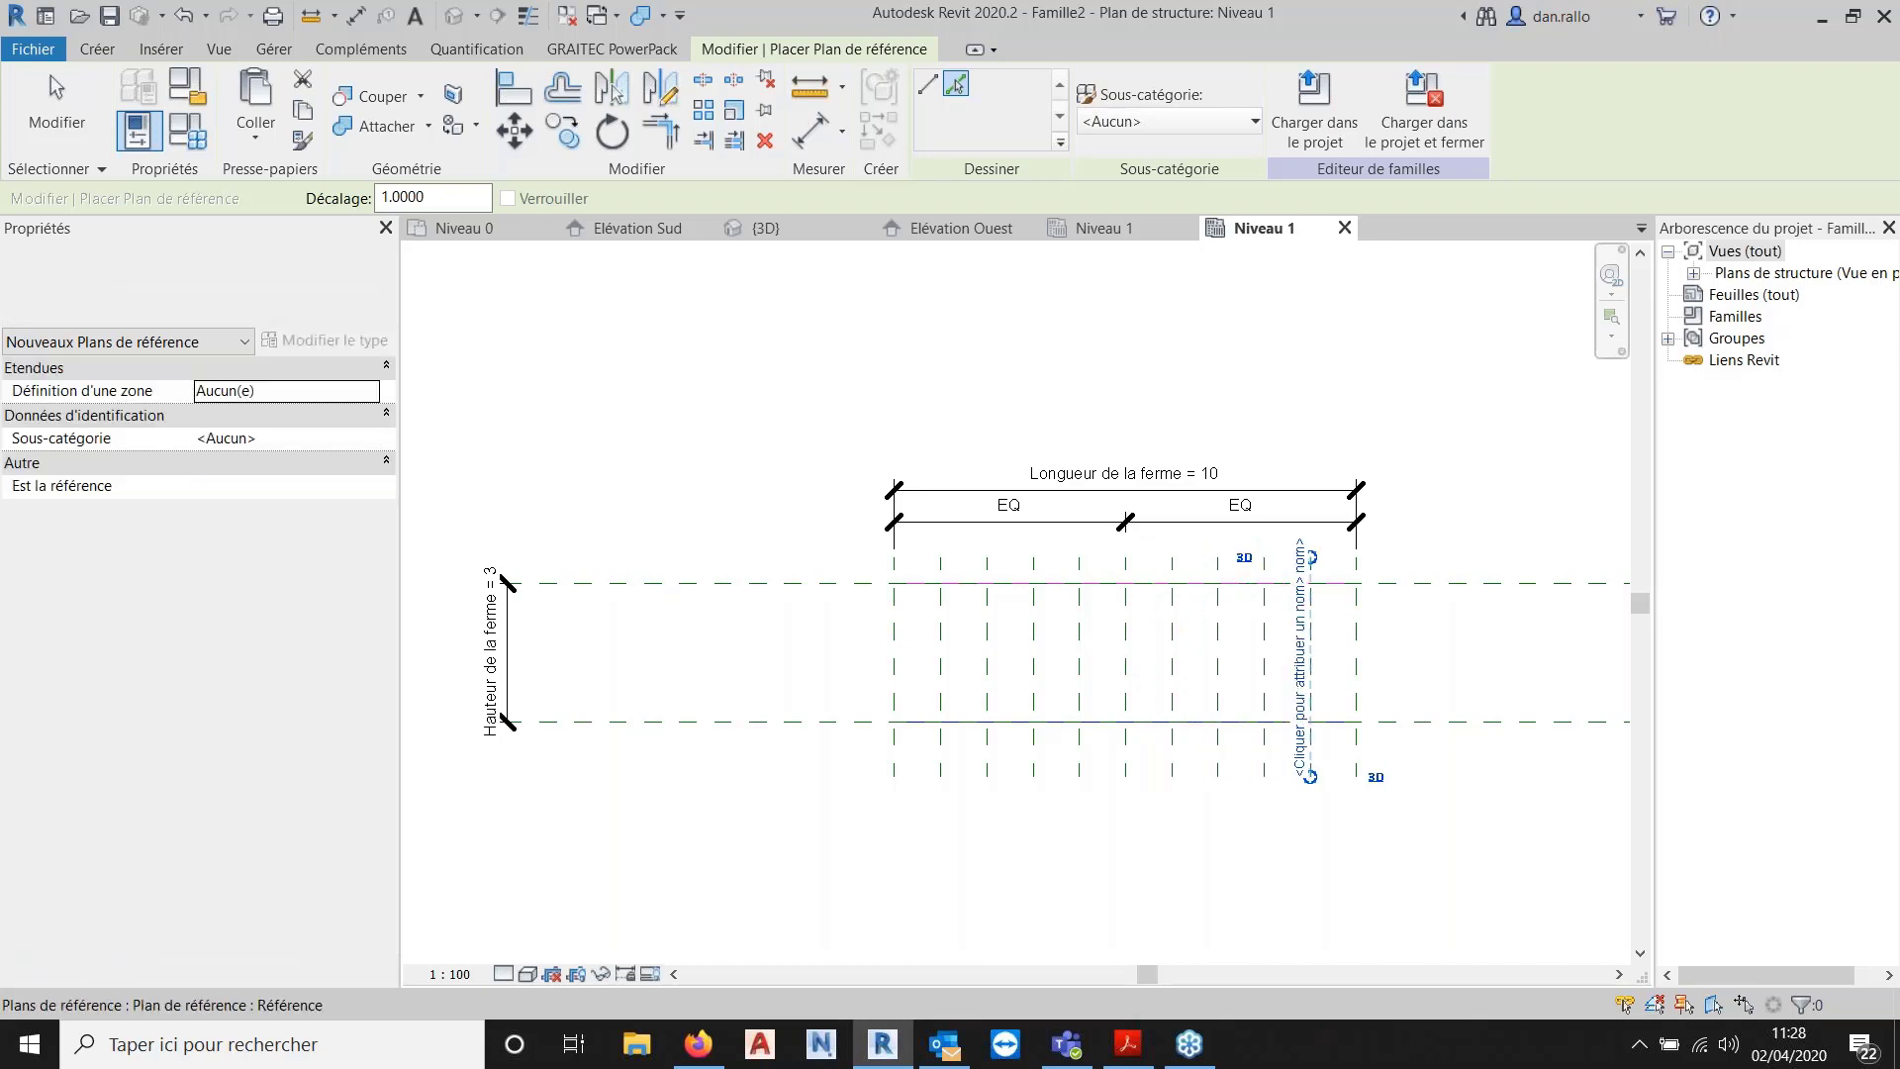
scroll(479, 377, "up", 2)
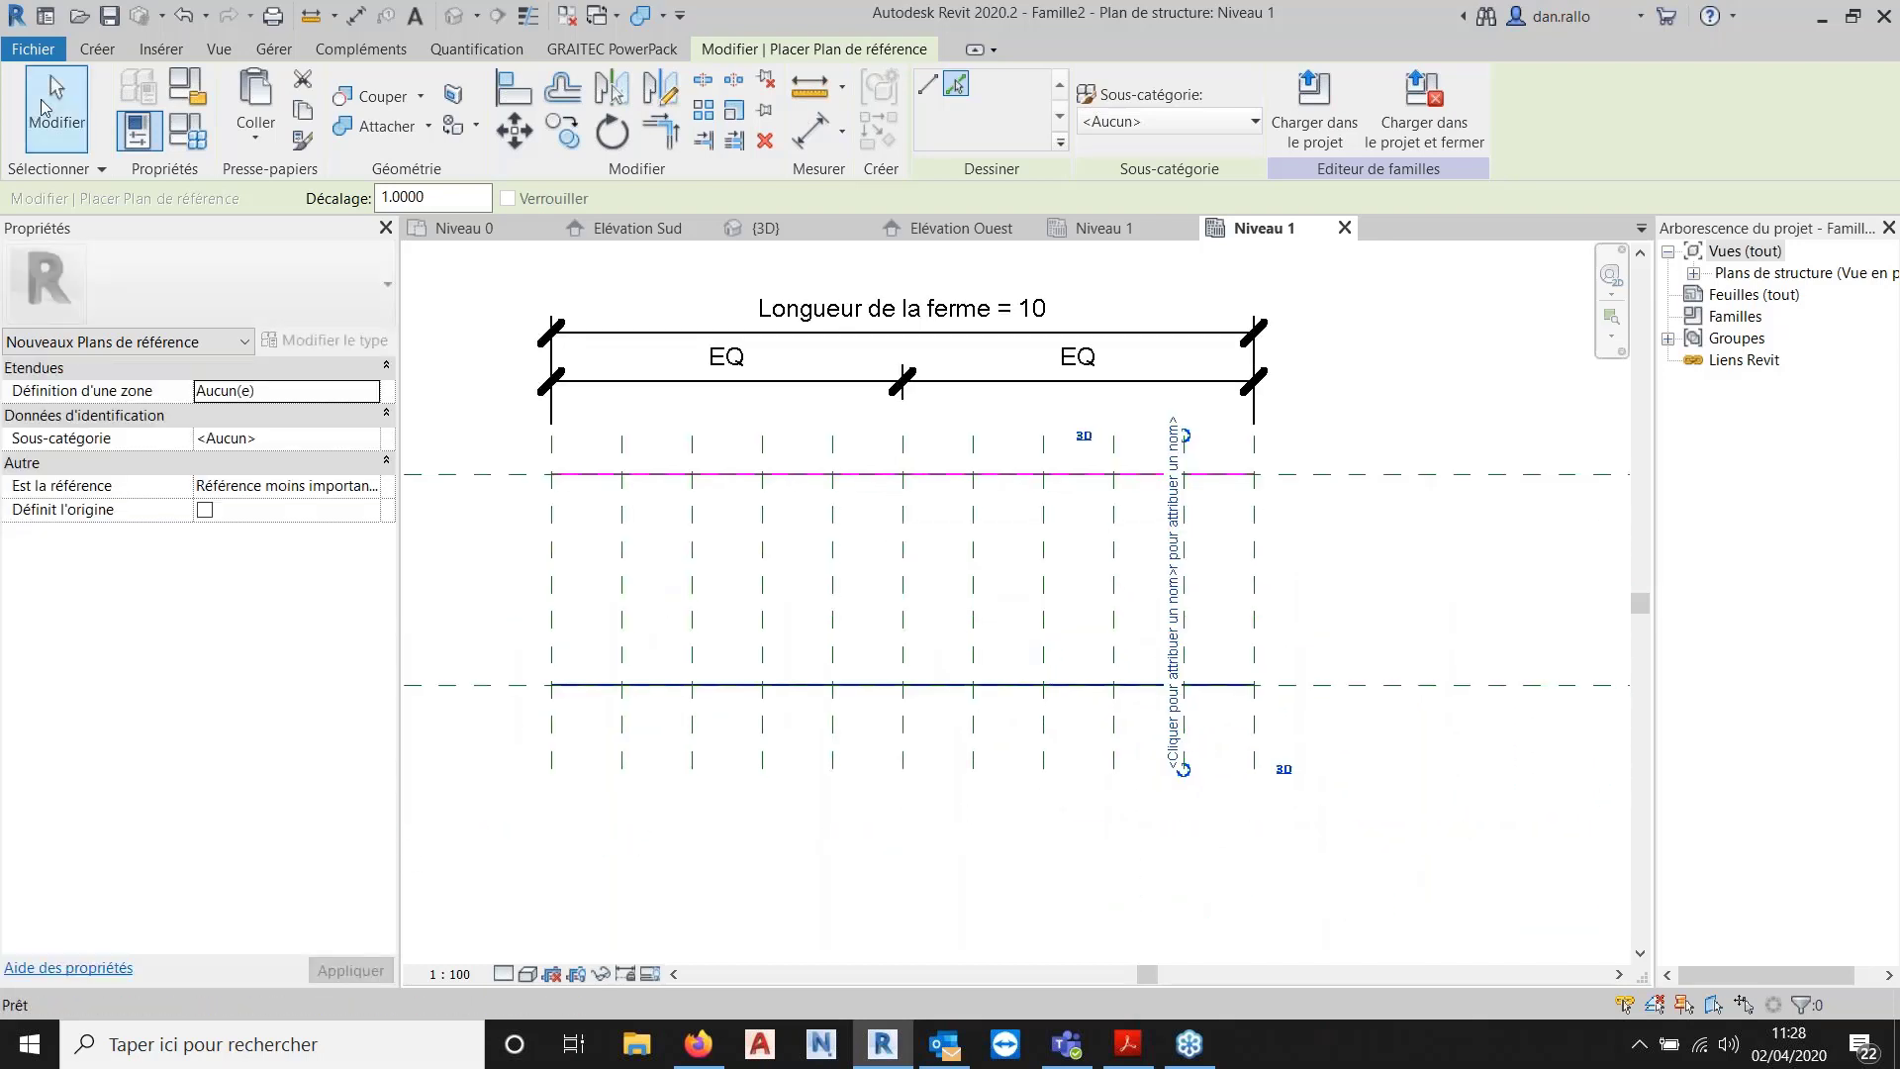
left_click(44, 109)
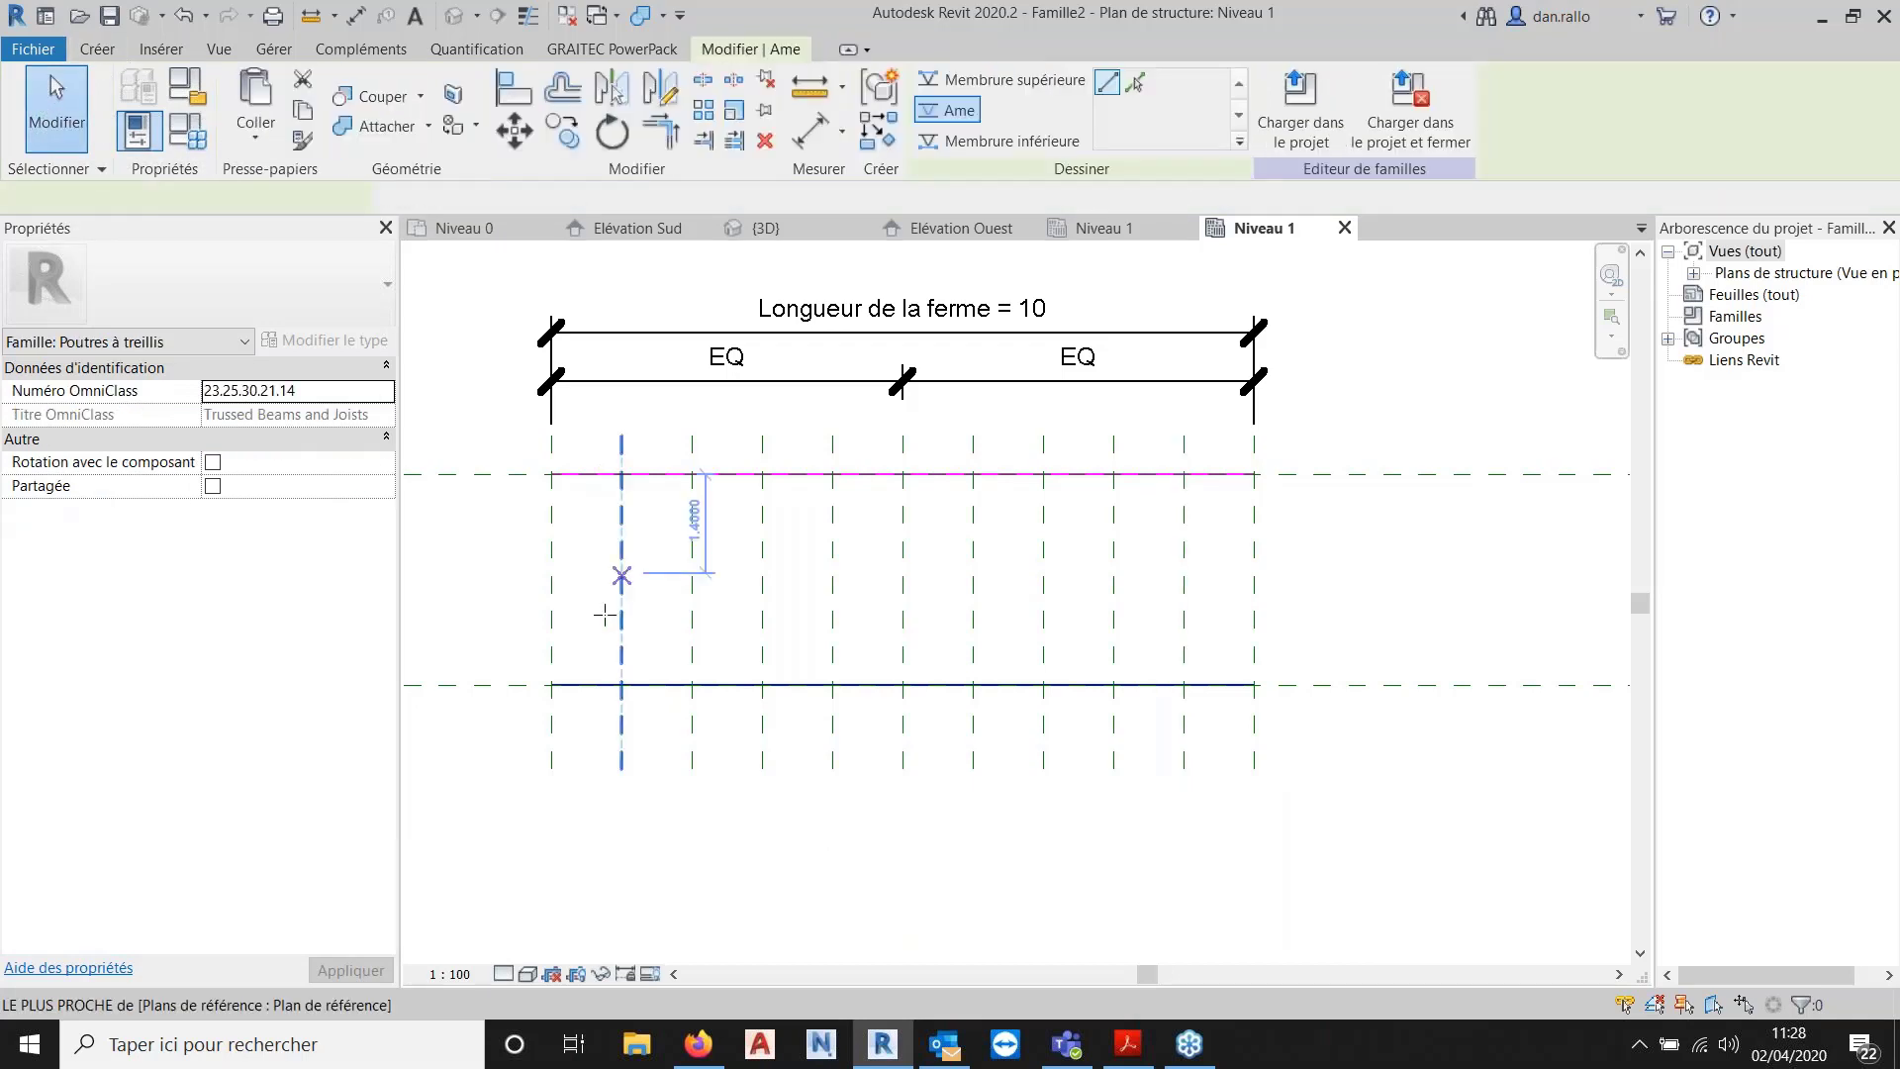
Sketch a vertical web member at the truss's left end, from the bottom chord to the top chord.
left_click(551, 684)
left_click(551, 474)
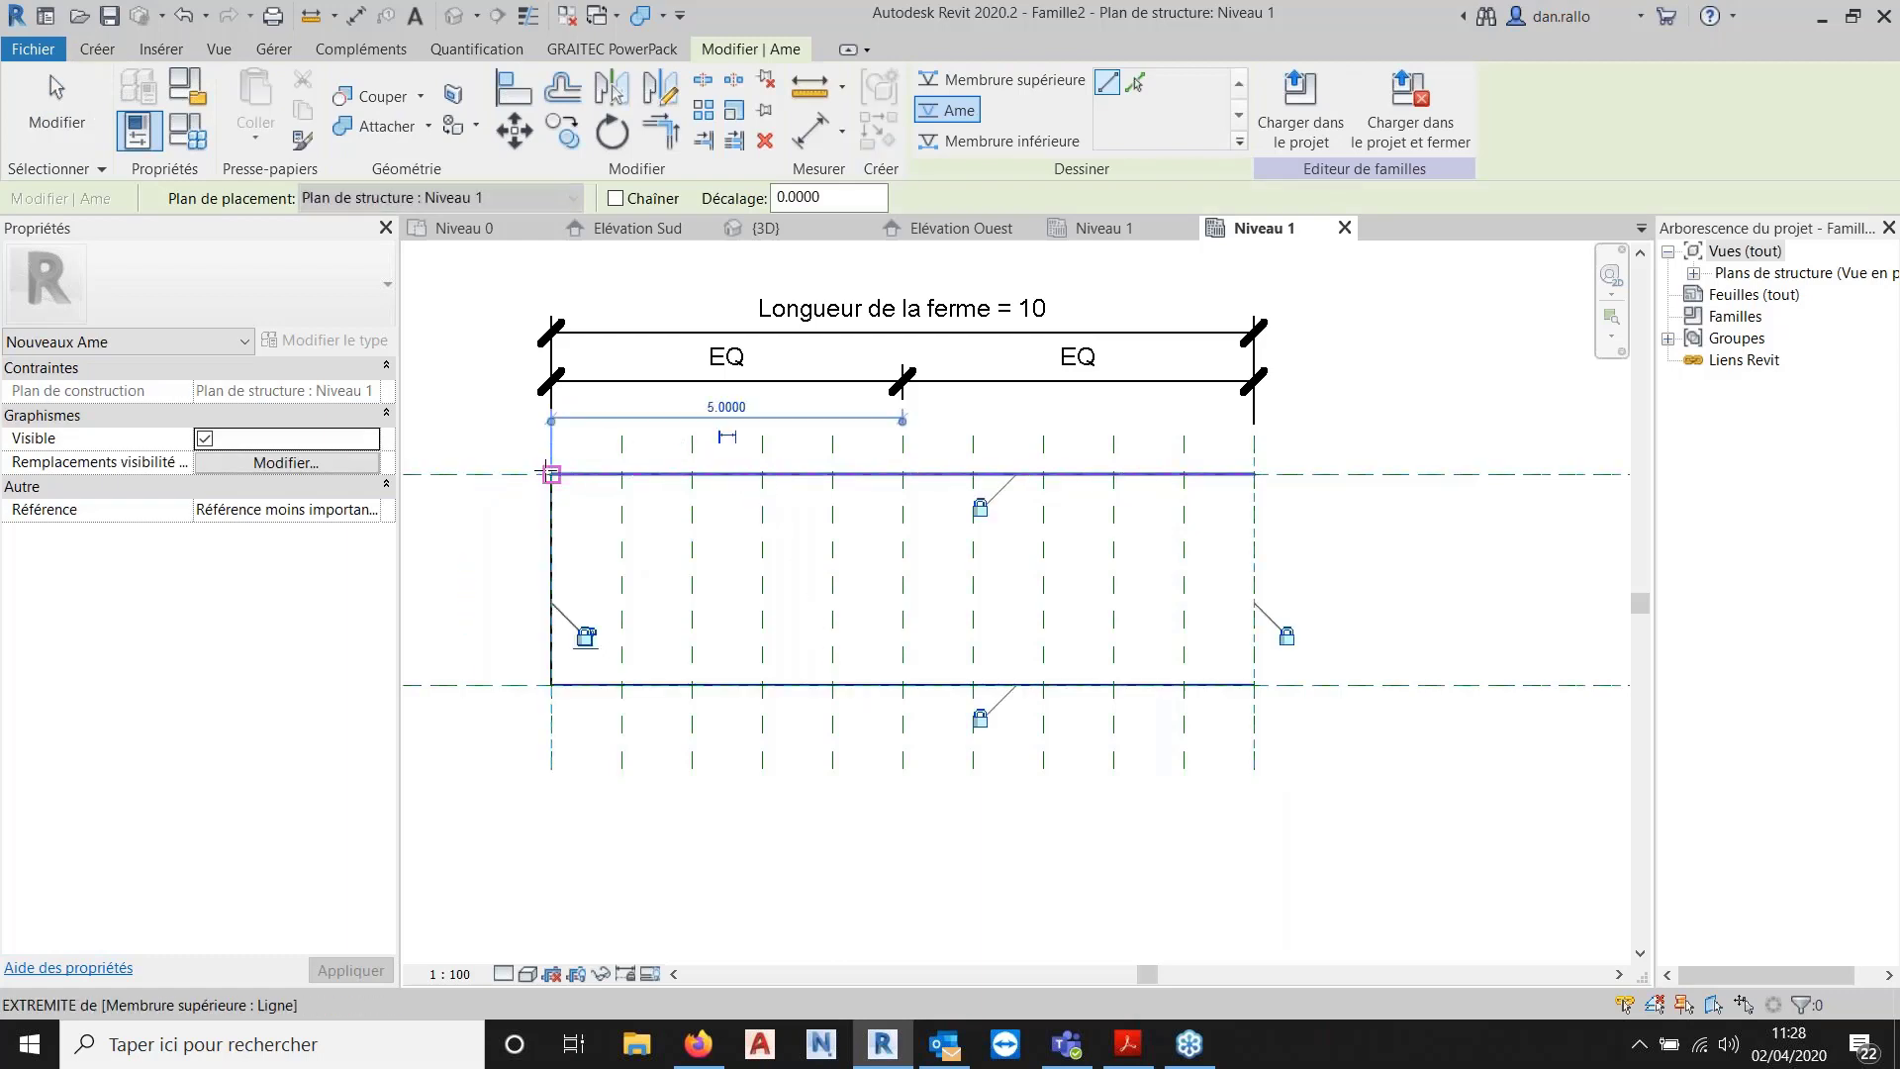
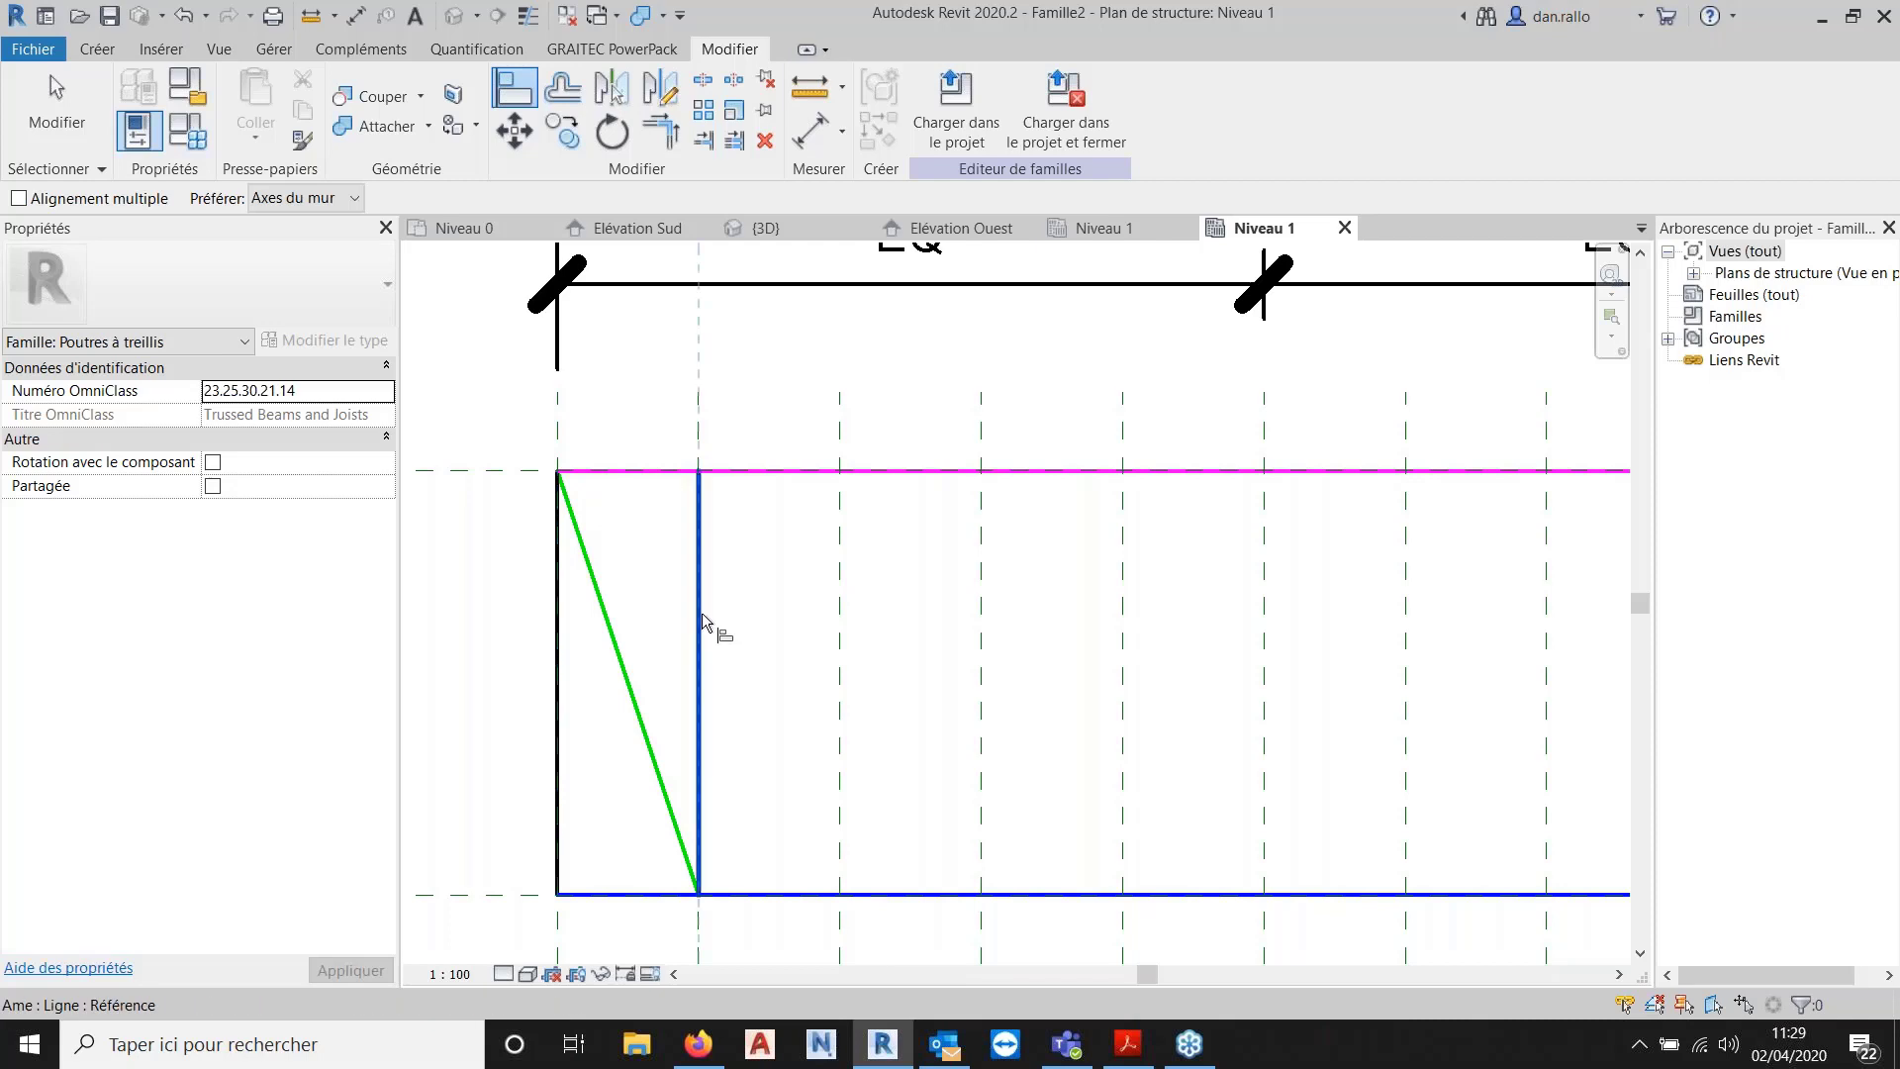
Align the lower end of the first diagonal to the second vertical web member and lock it there.
left_click(700, 631)
left_click(699, 896)
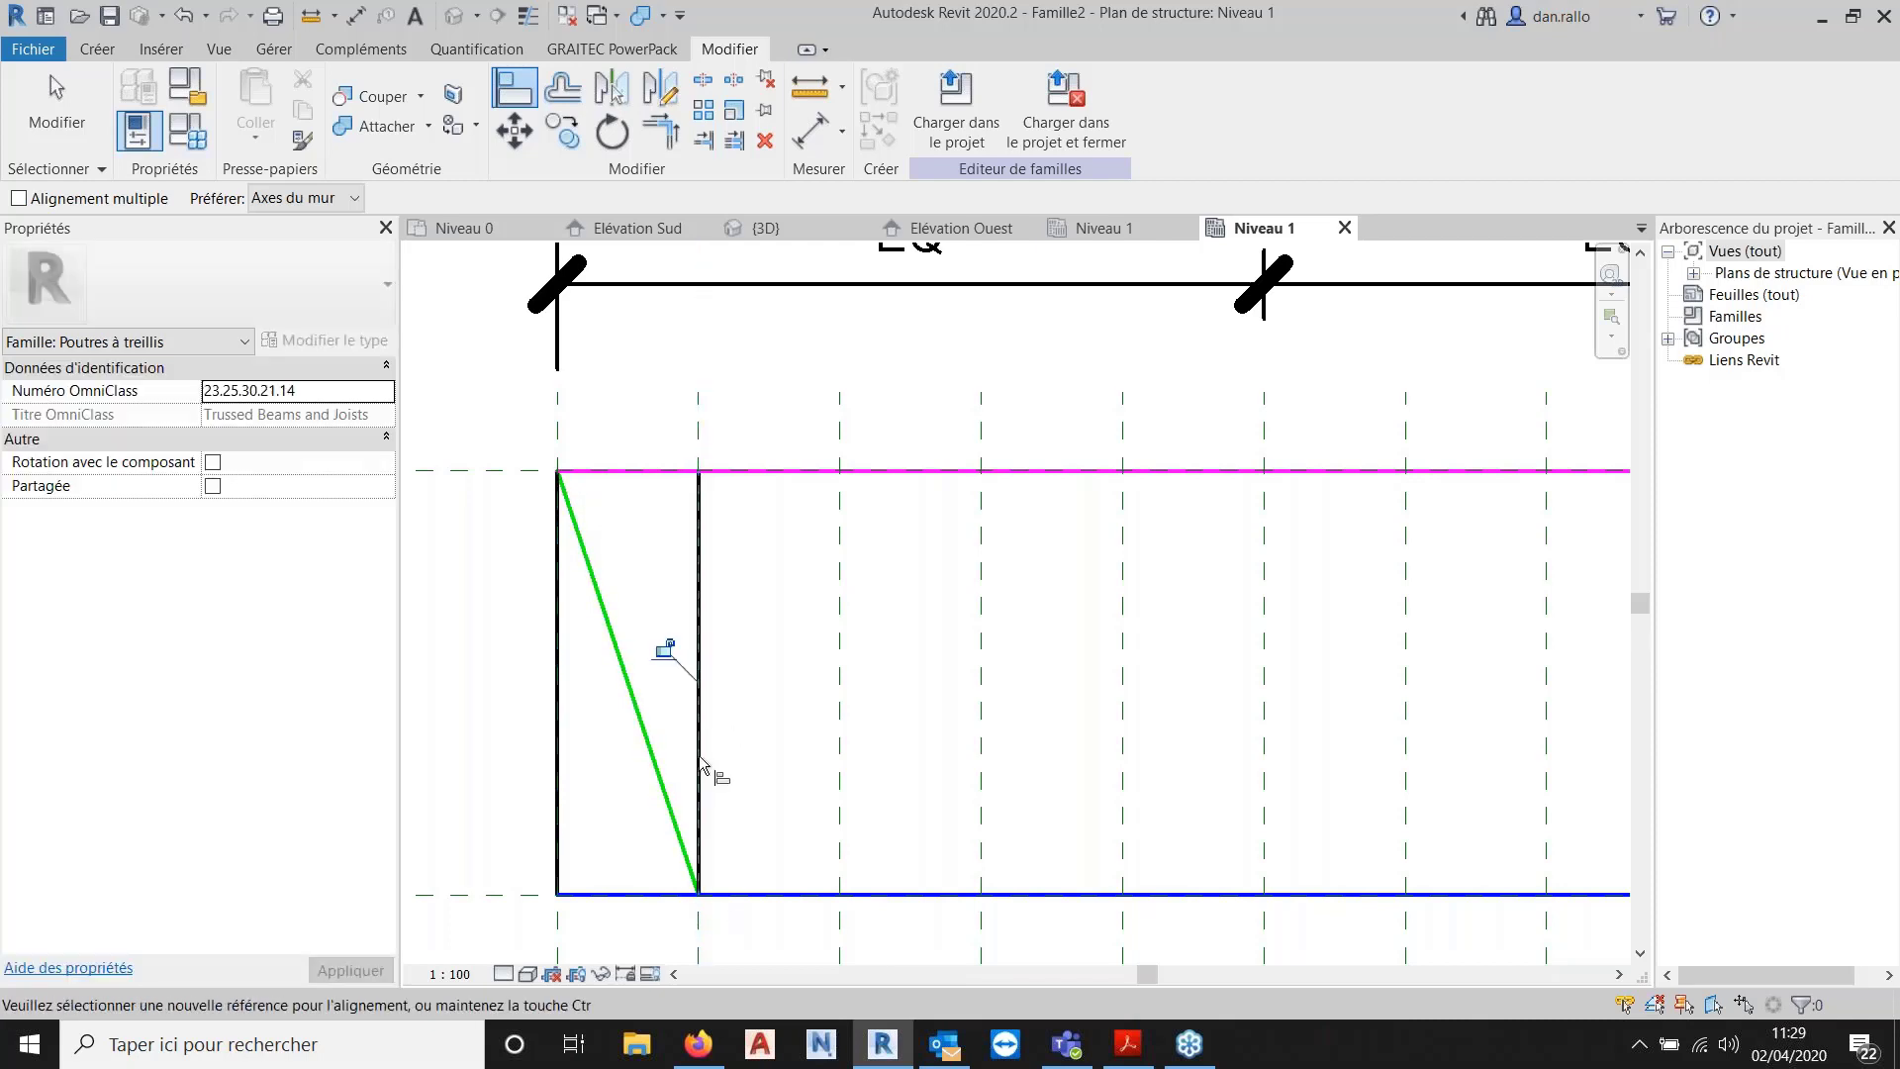
scroll(667, 622, "down", 1)
scroll(668, 622, "down", 2)
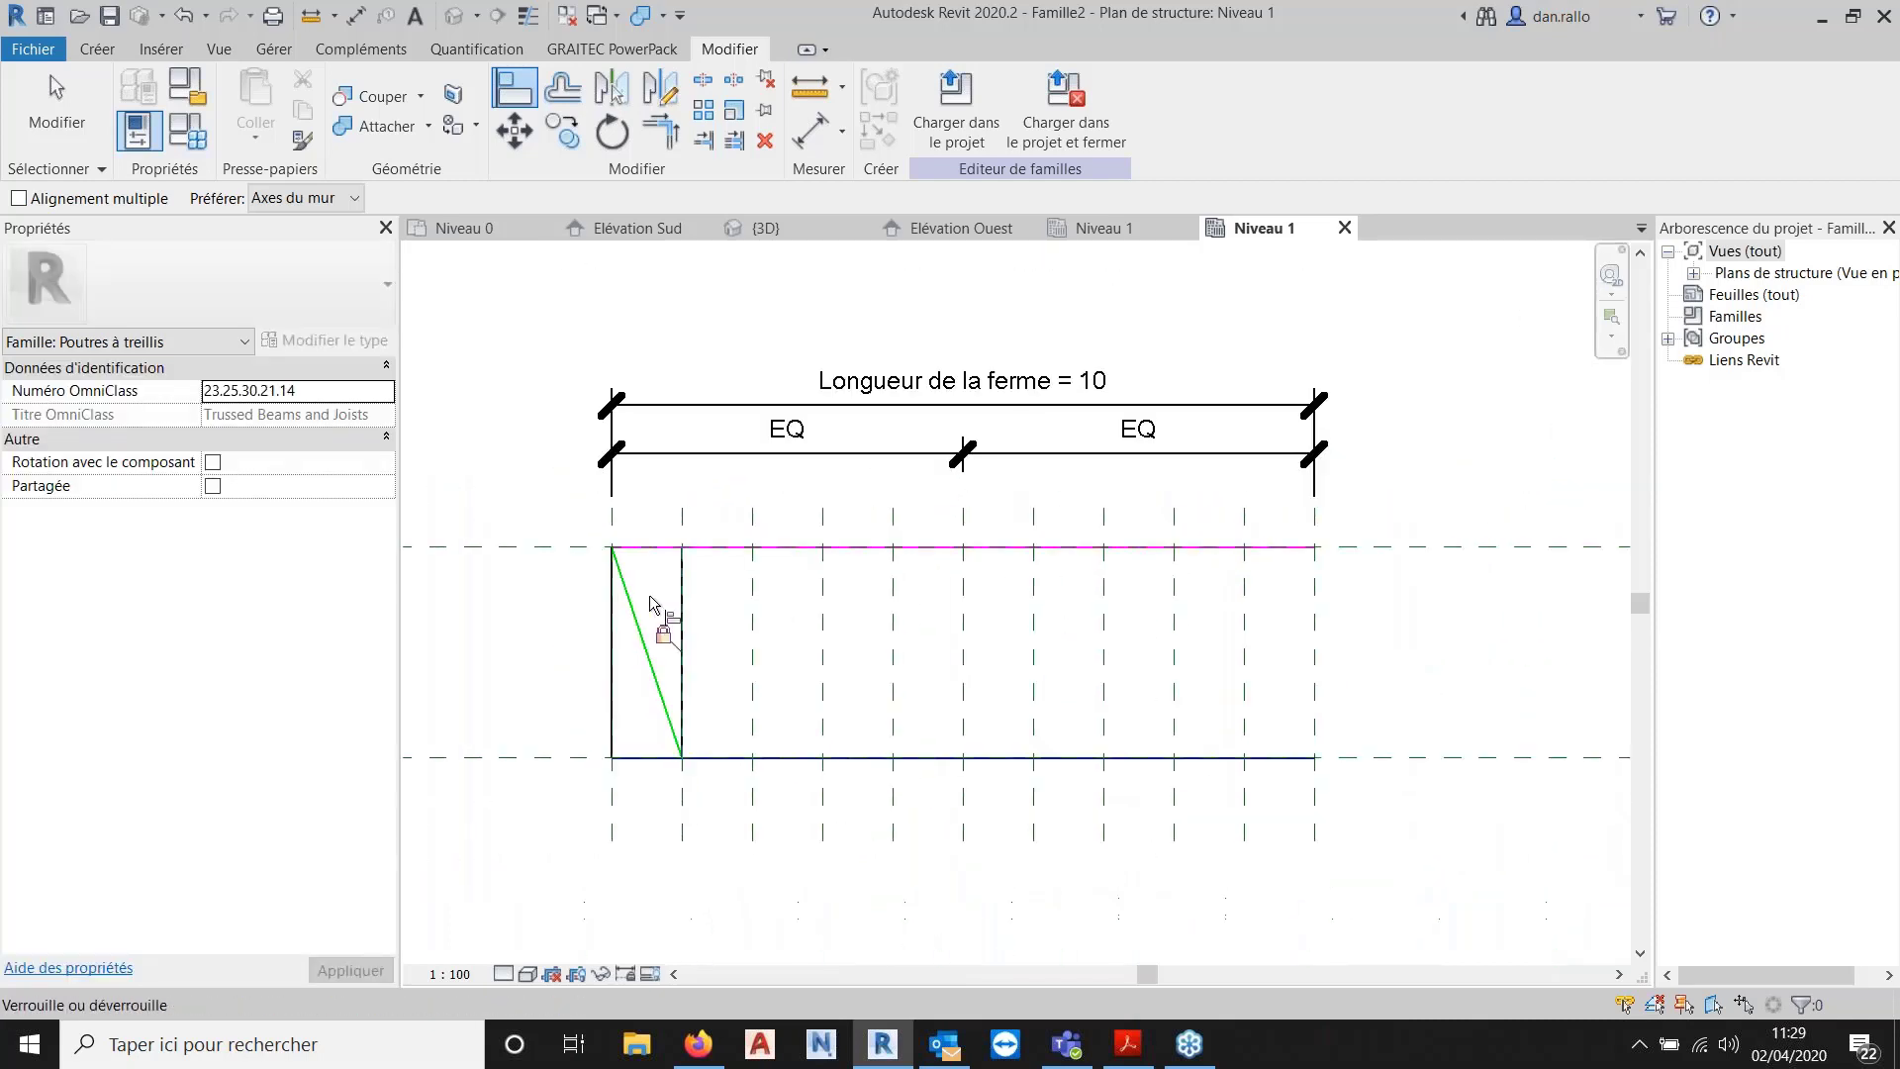
Dimension the width of the first panel between its two vertical web members, below the bottom chord.
left_click(811, 132)
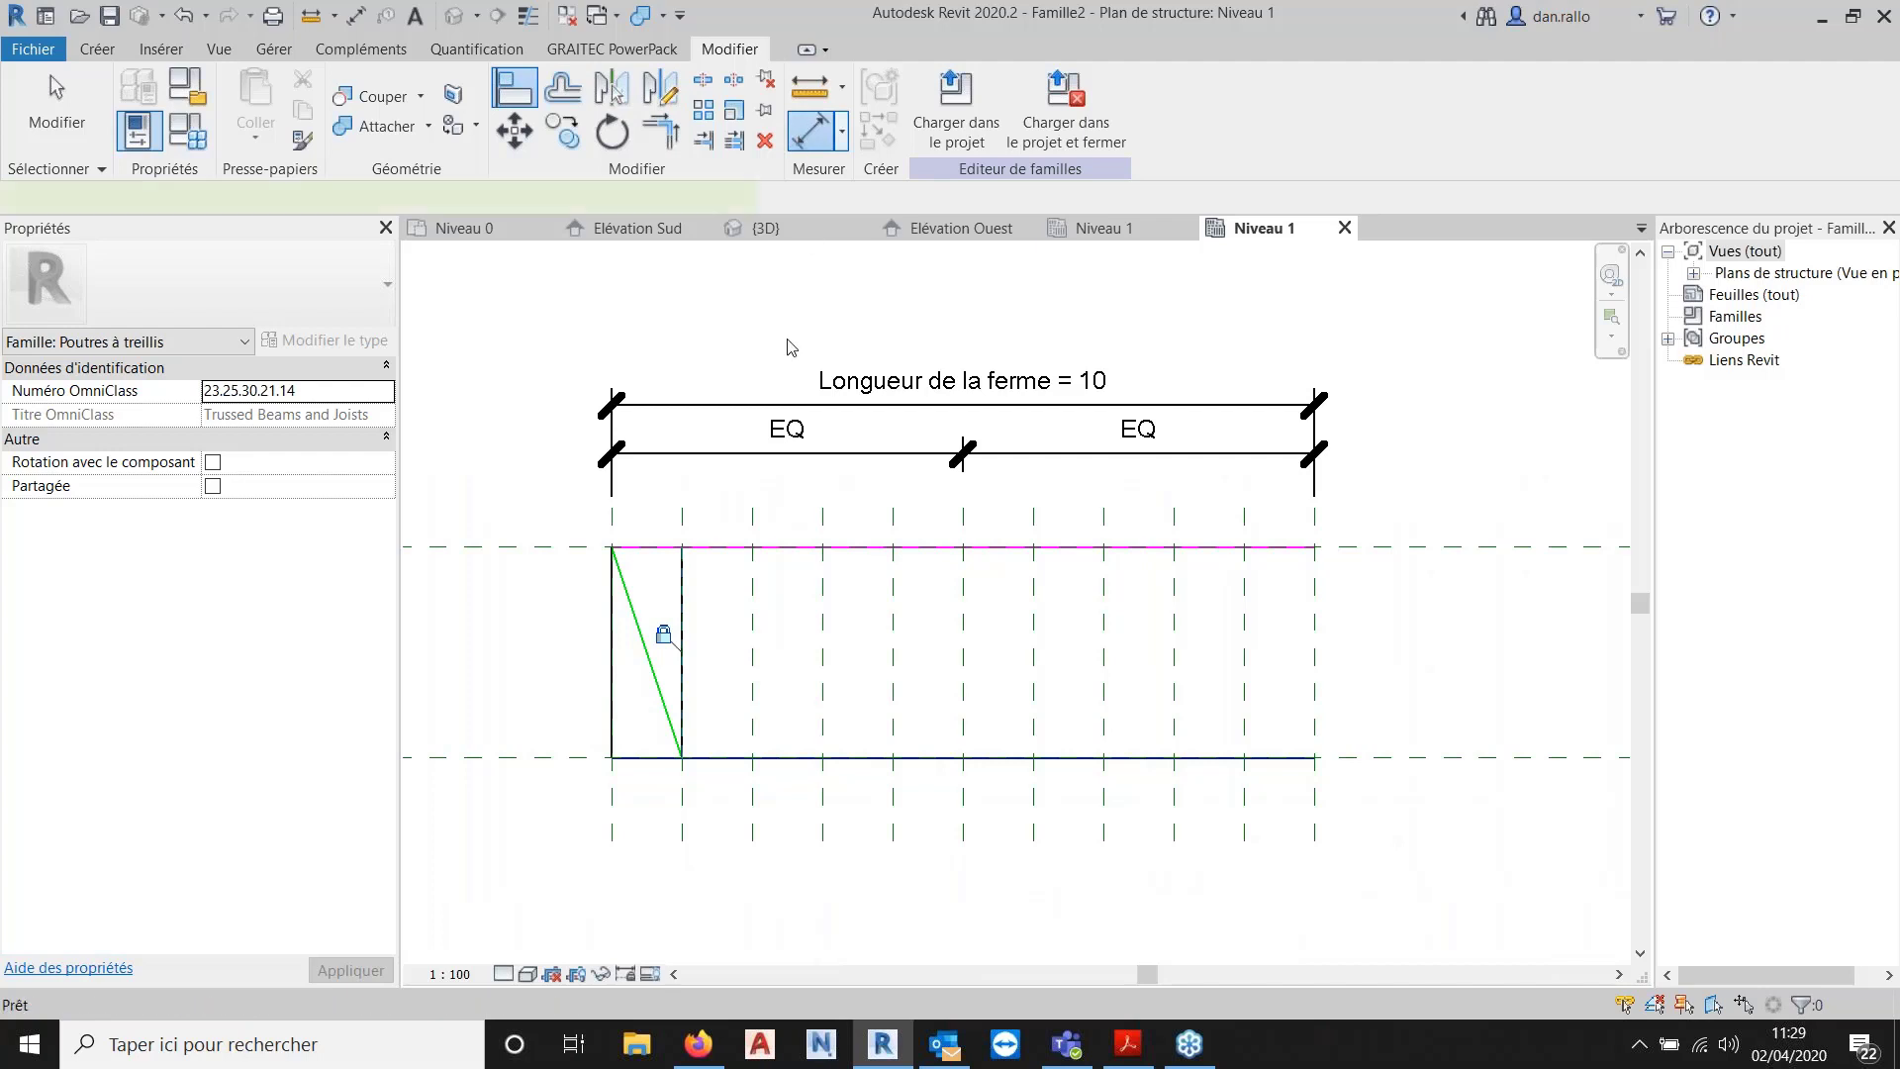
left_click(613, 663)
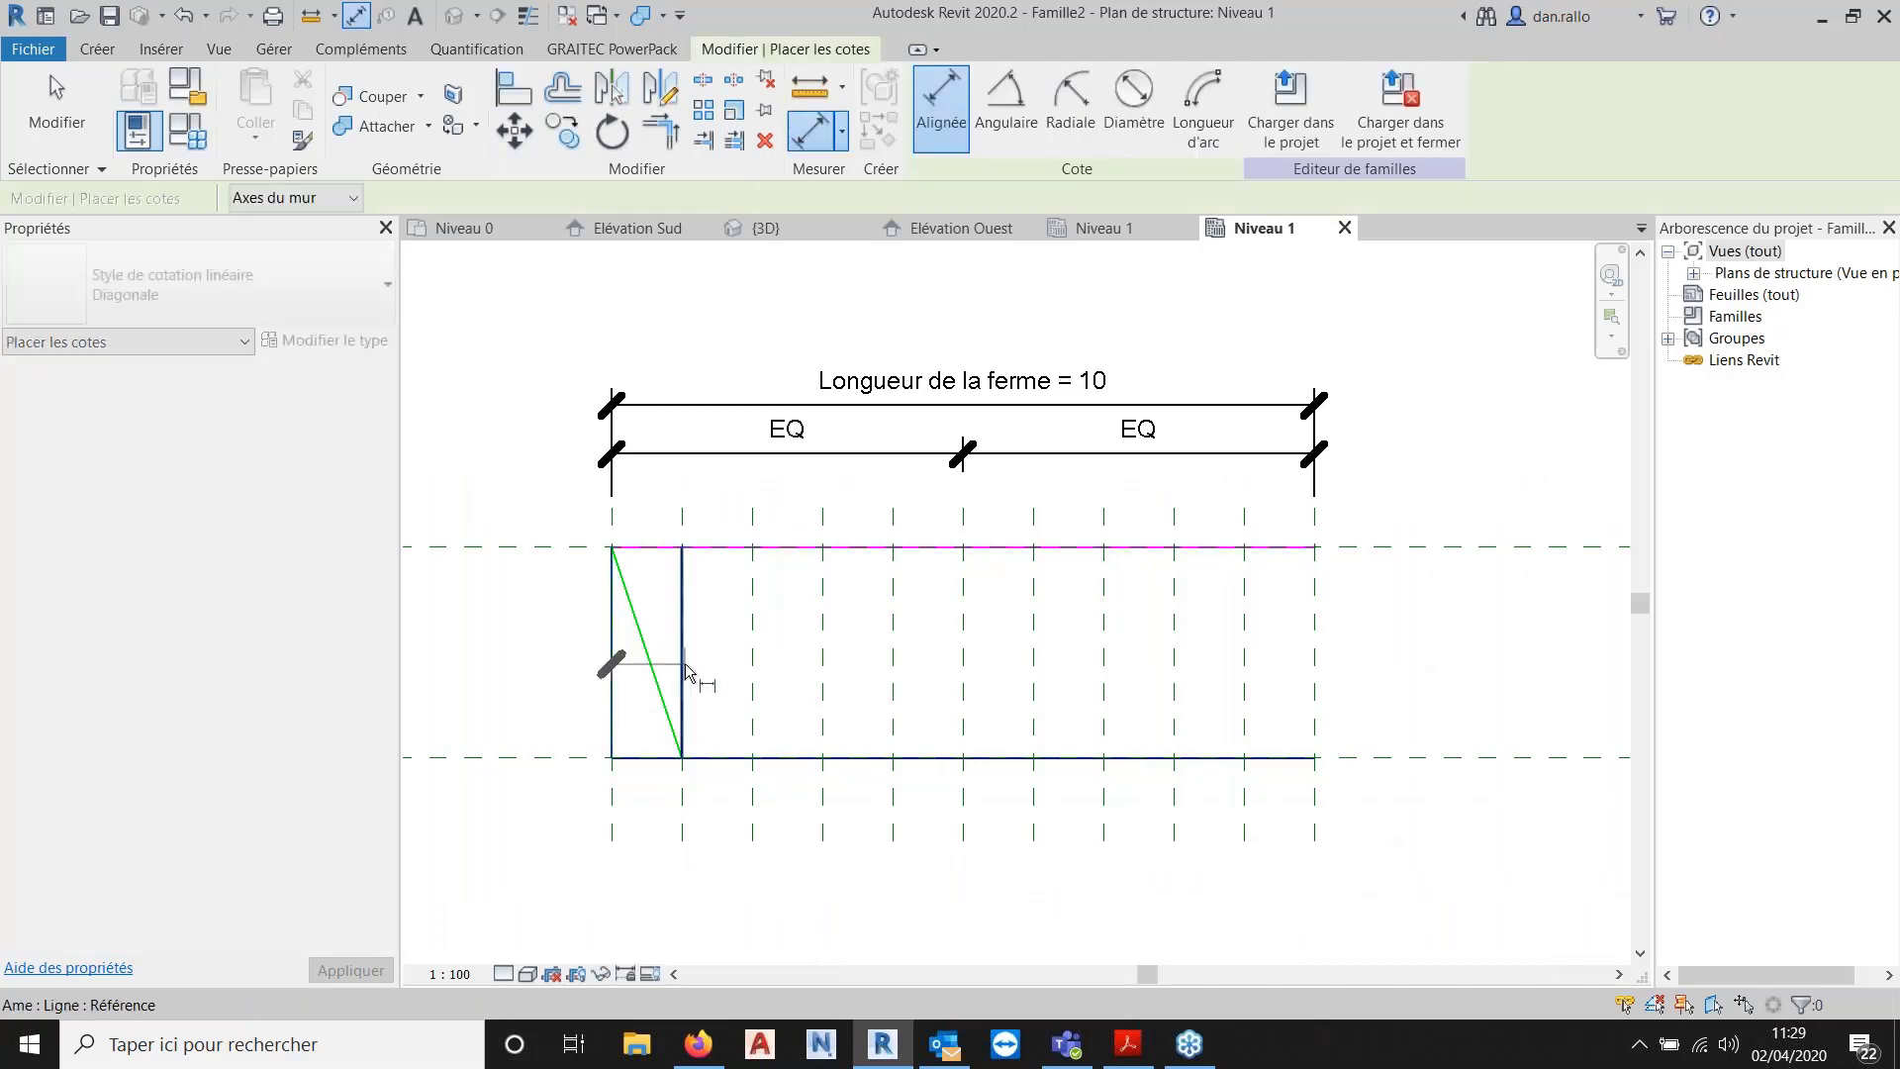
left_click(681, 758)
left_click(648, 873)
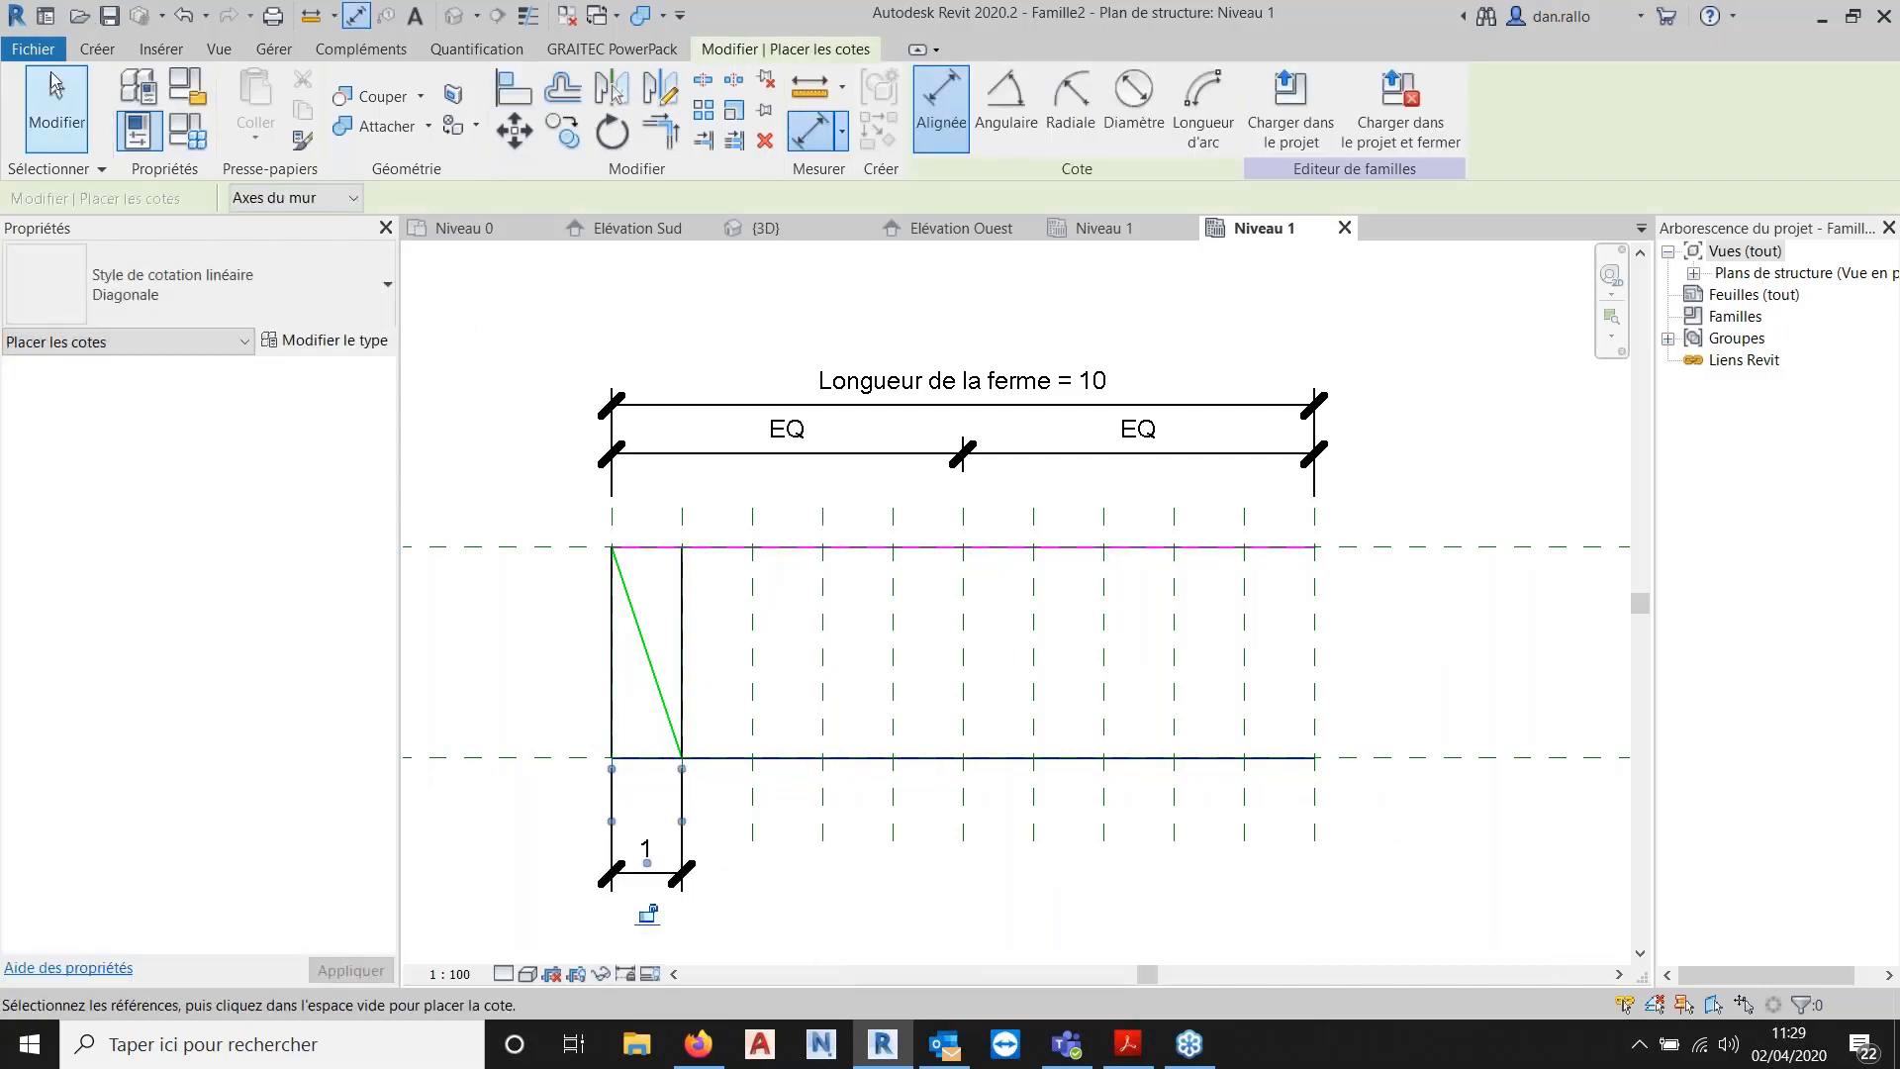
left_click(56, 109)
Label the panel-width dimension with a new instance parameter named Largeur panneau.
scroll(661, 700, "down", 1)
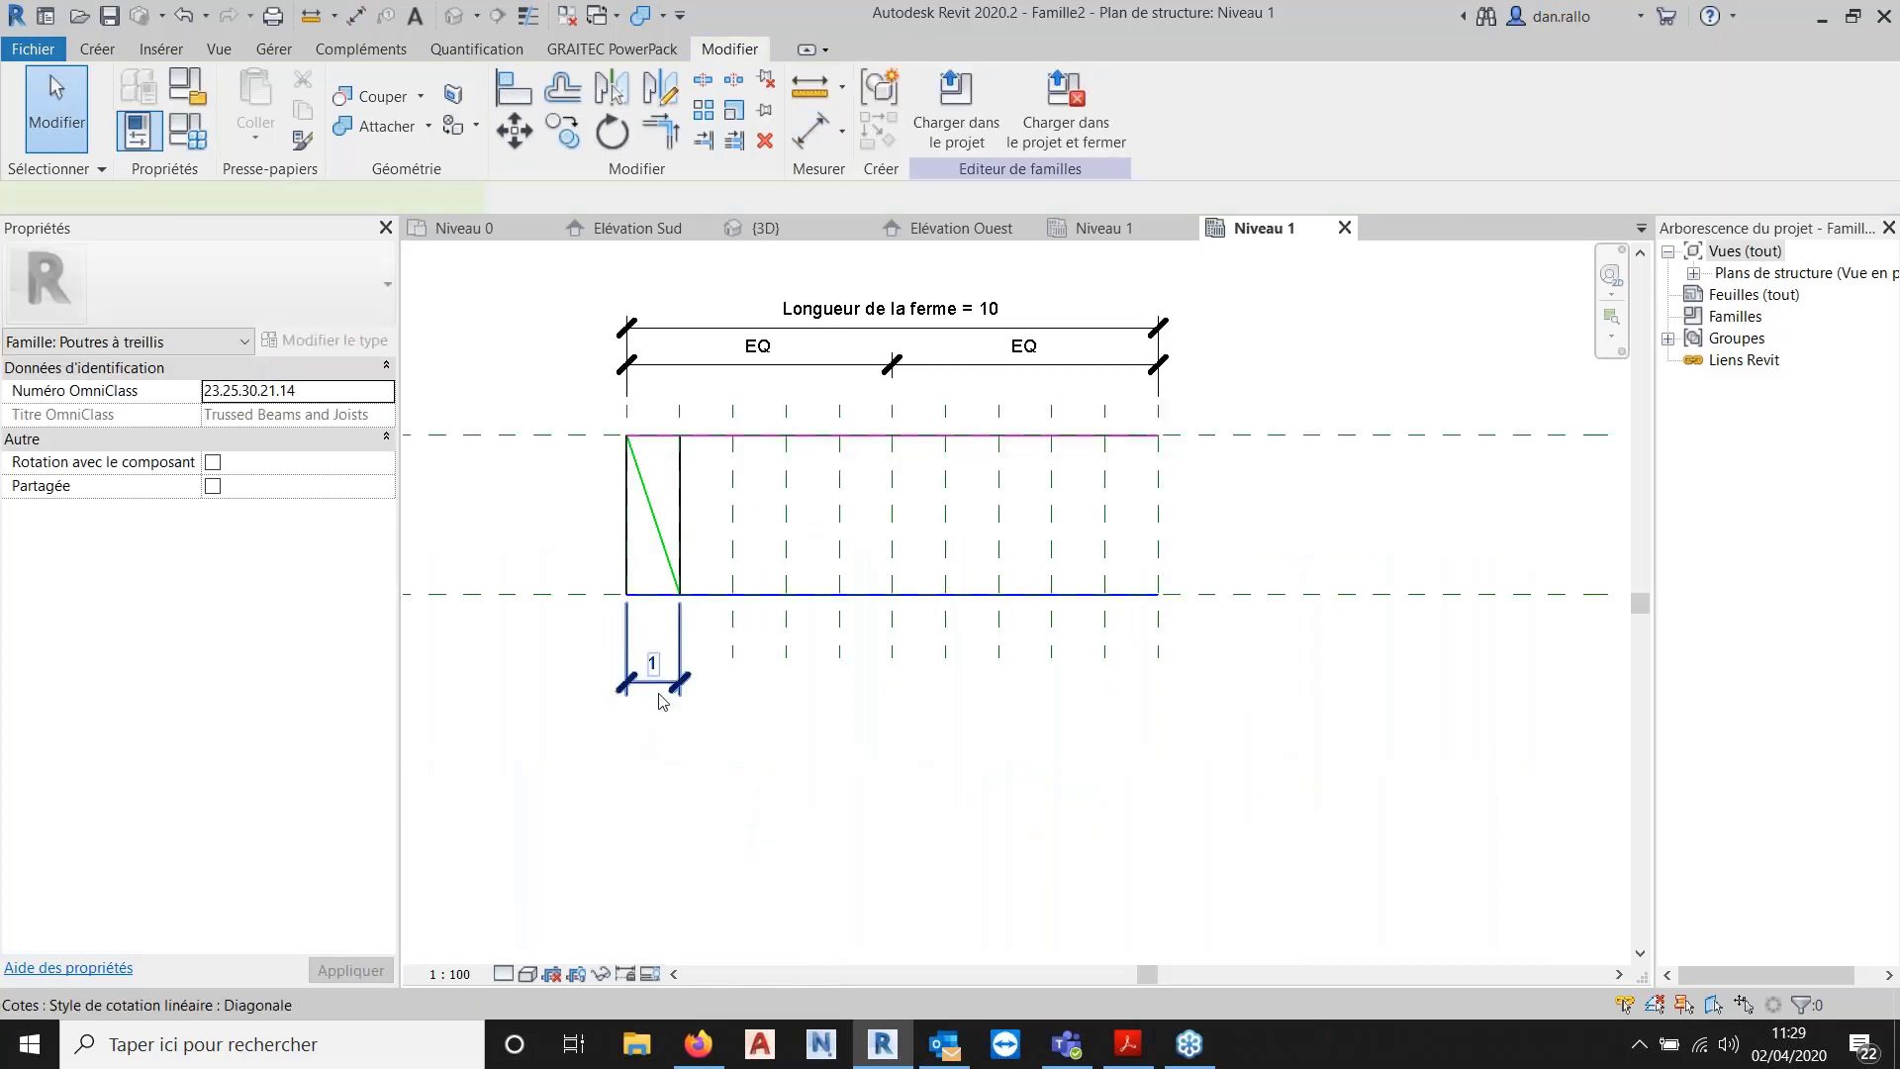
left_click(661, 701)
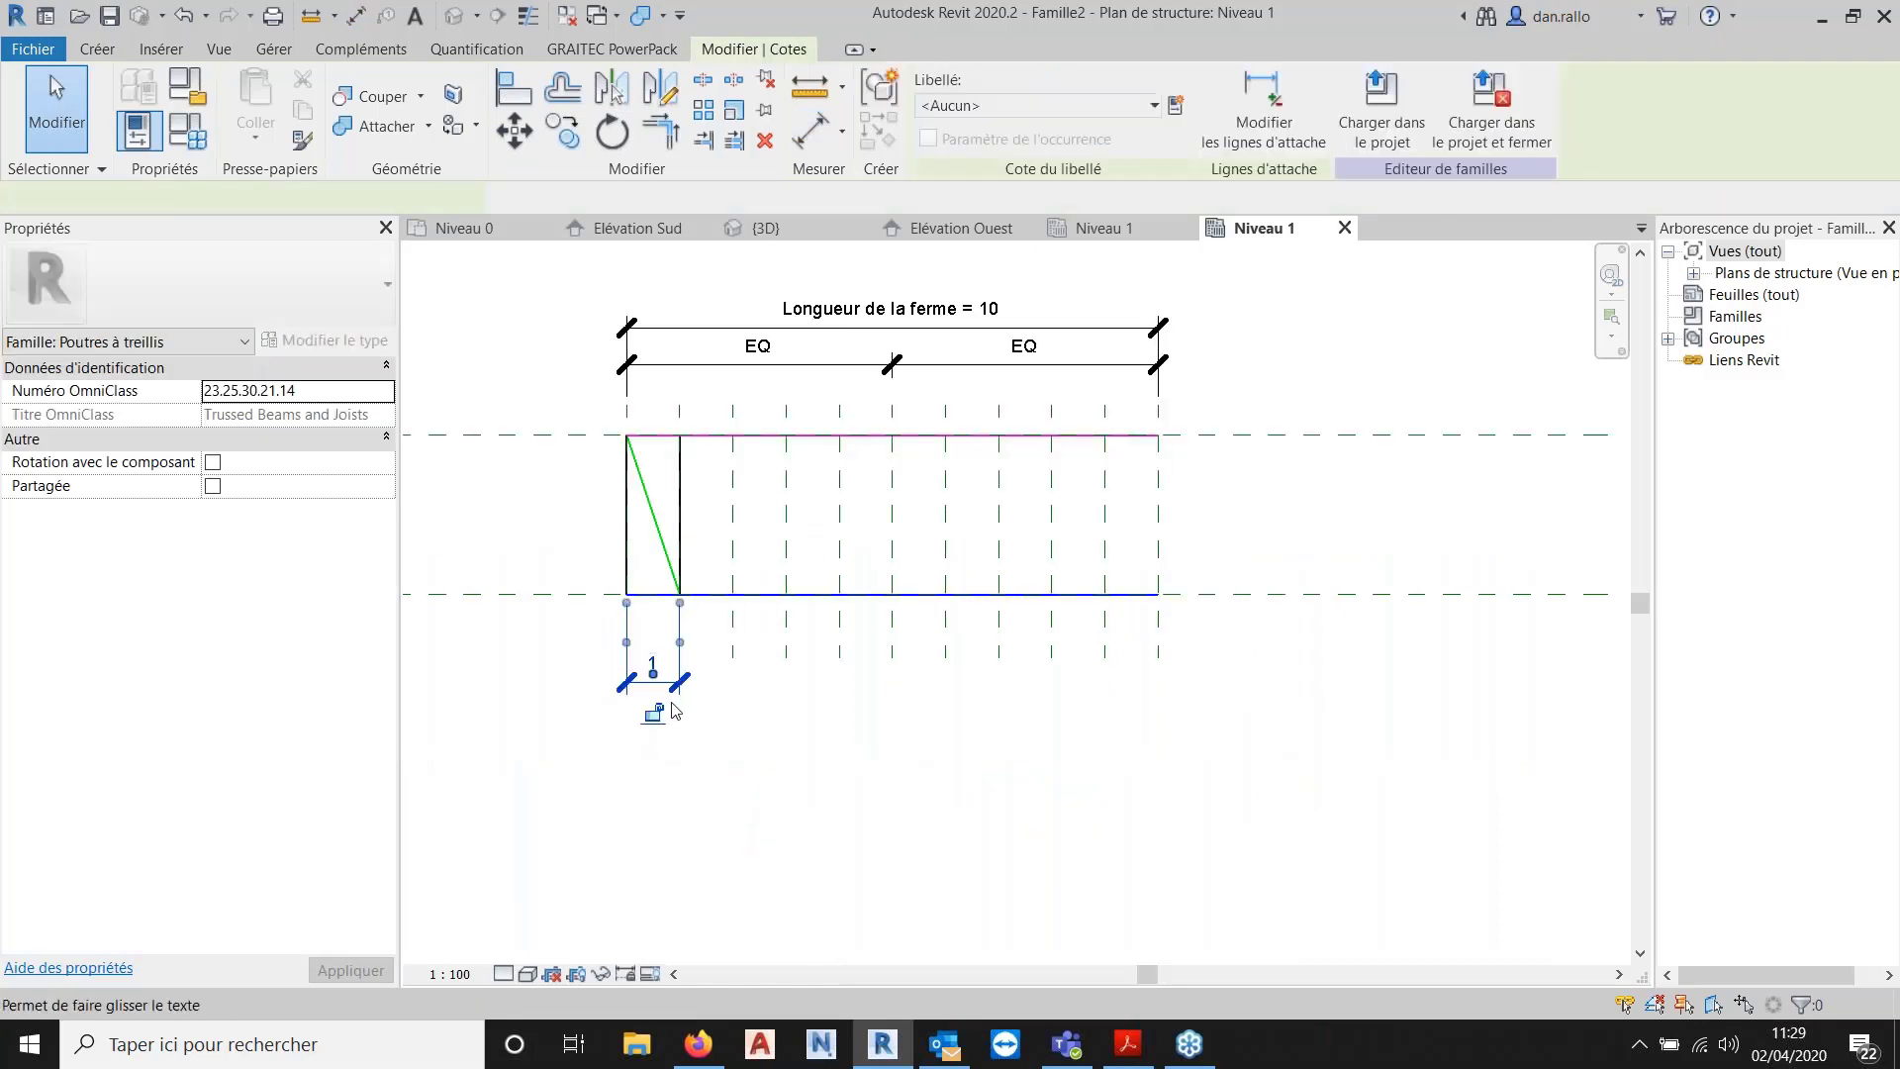
left_click(1174, 106)
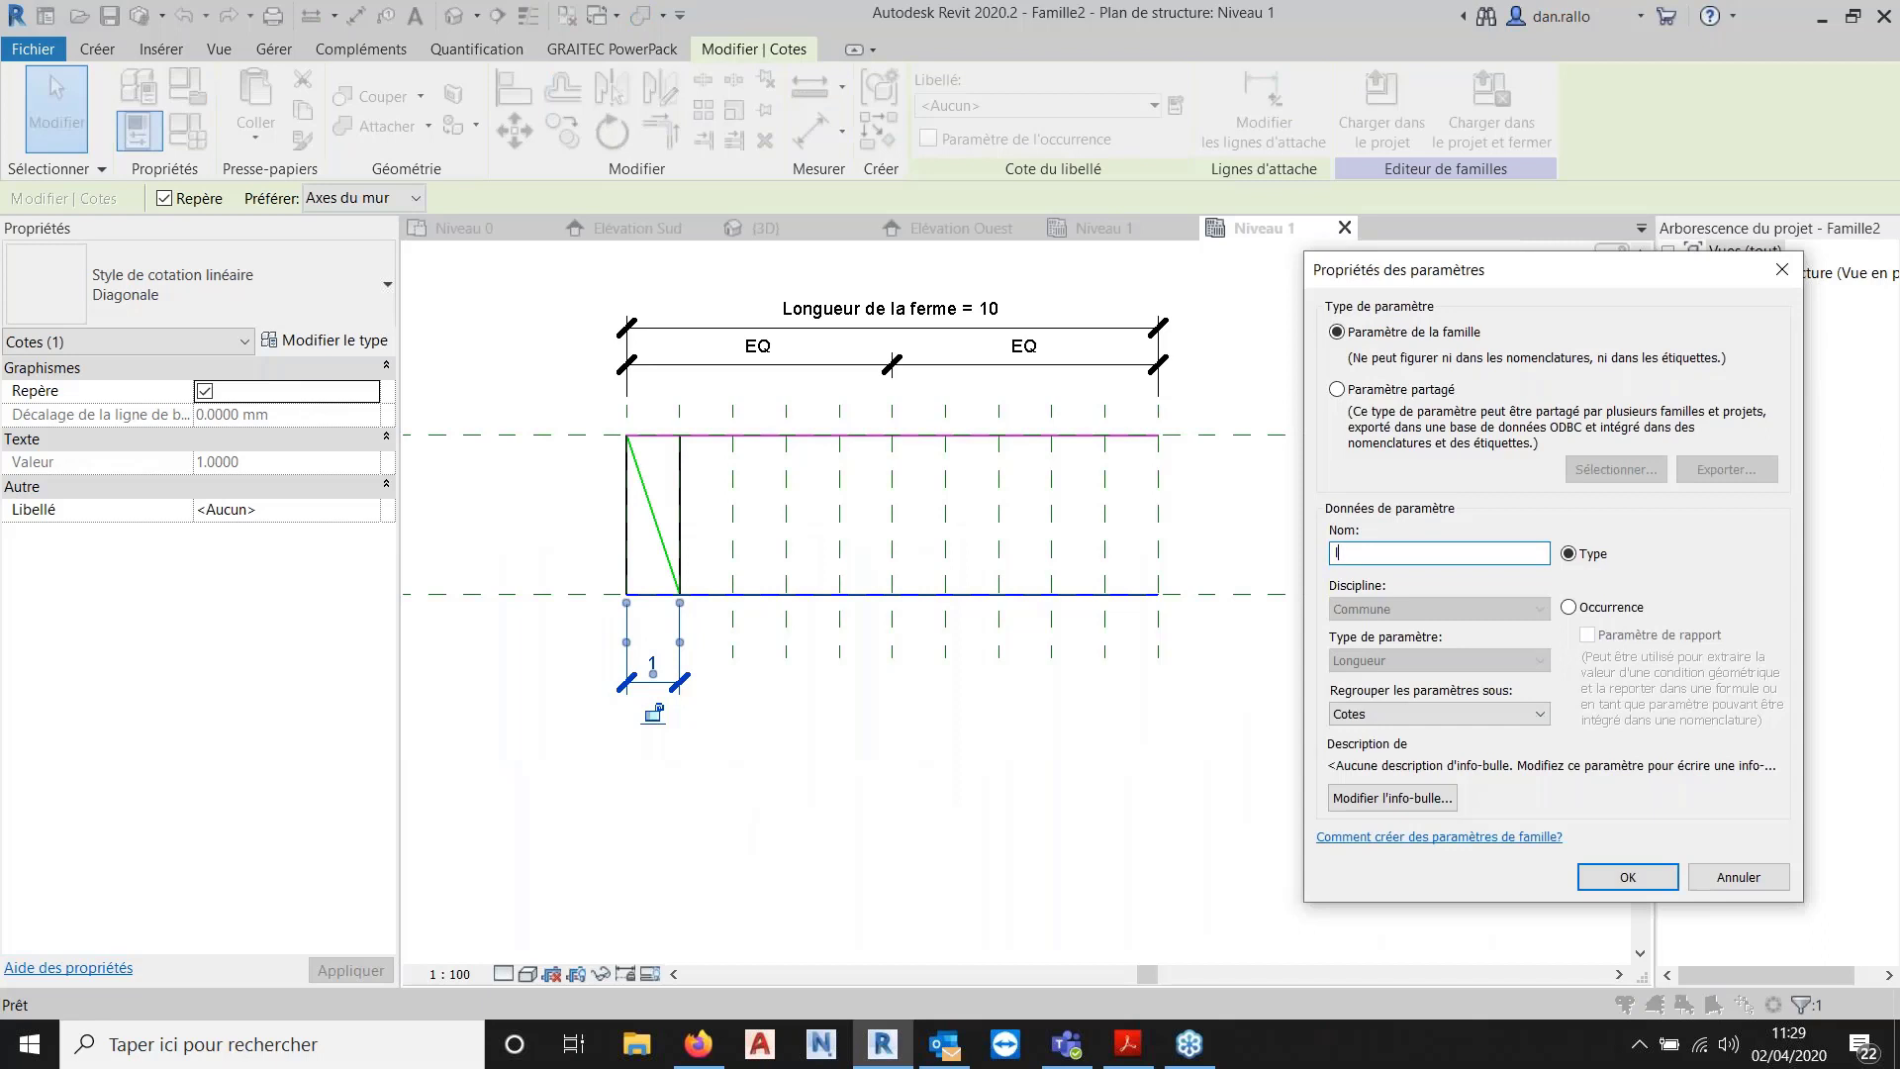
type("Largeur panneau")
left_click(1571, 608)
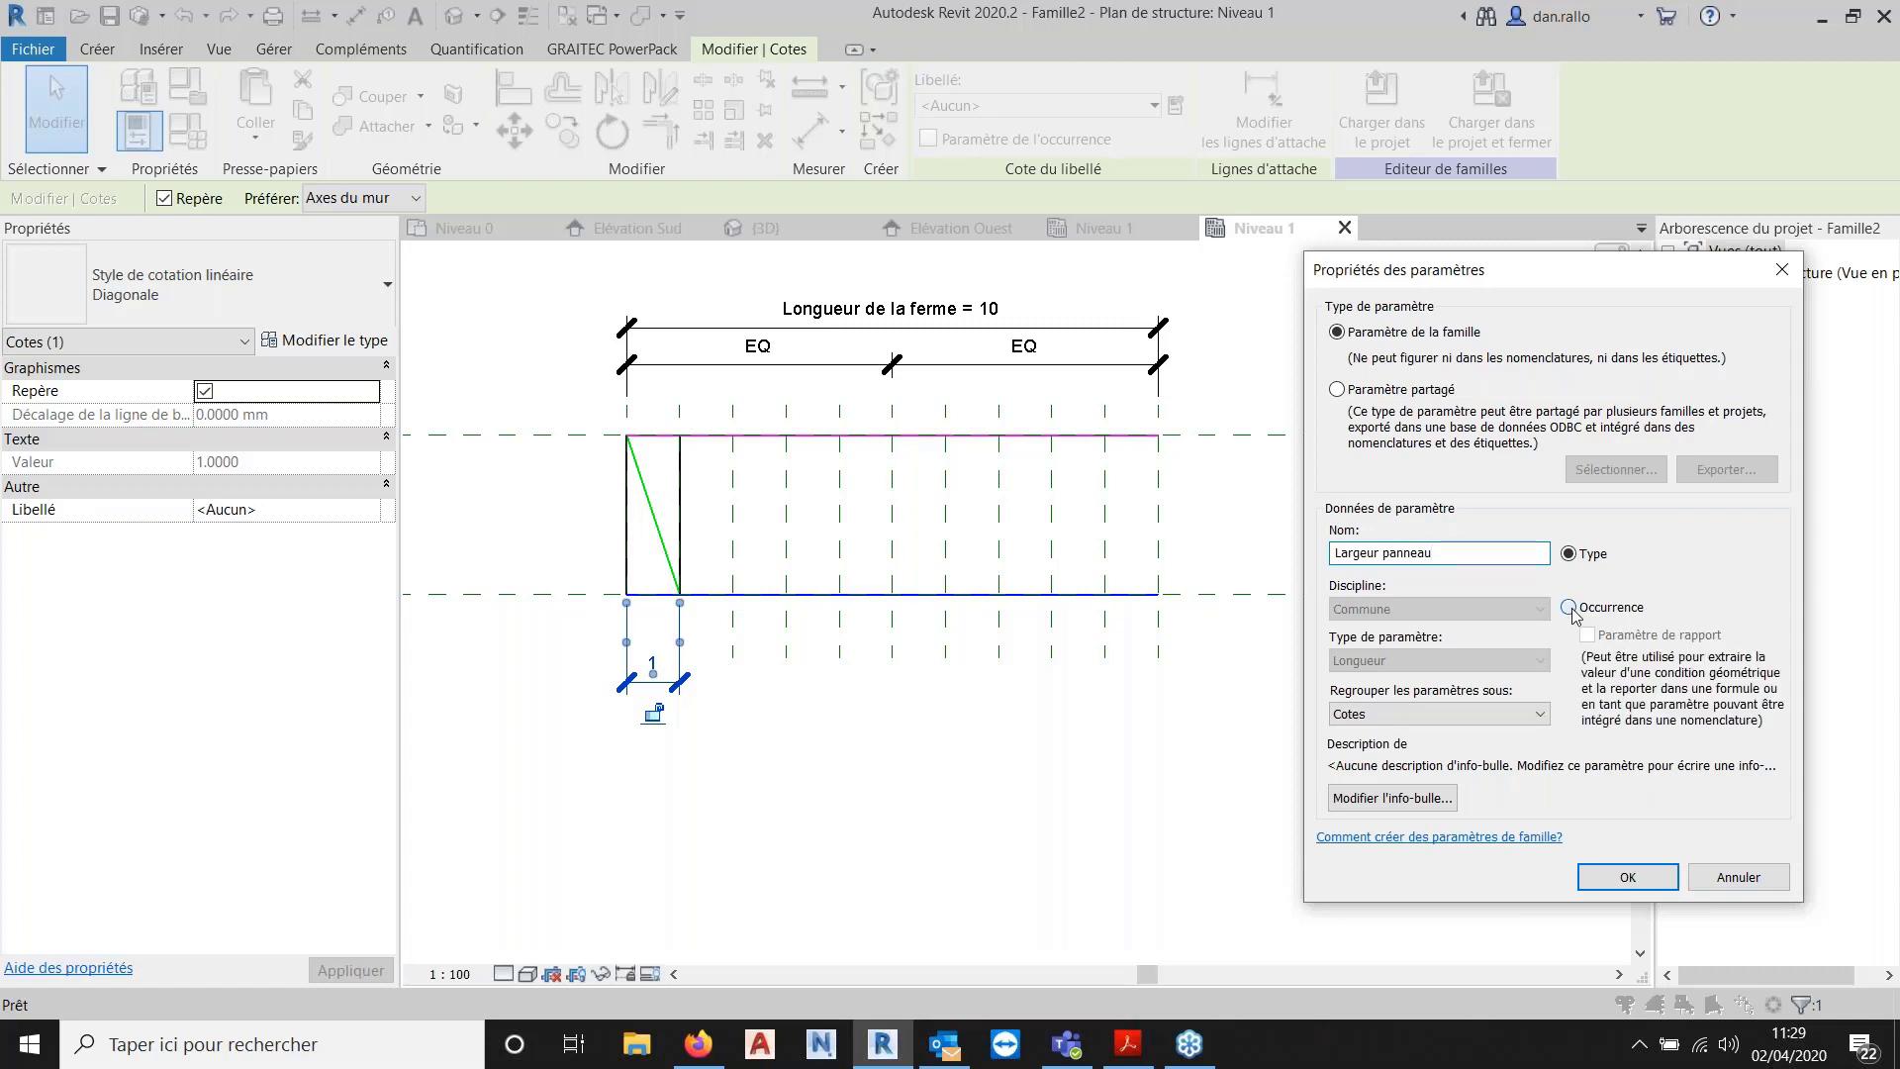
left_click(1647, 881)
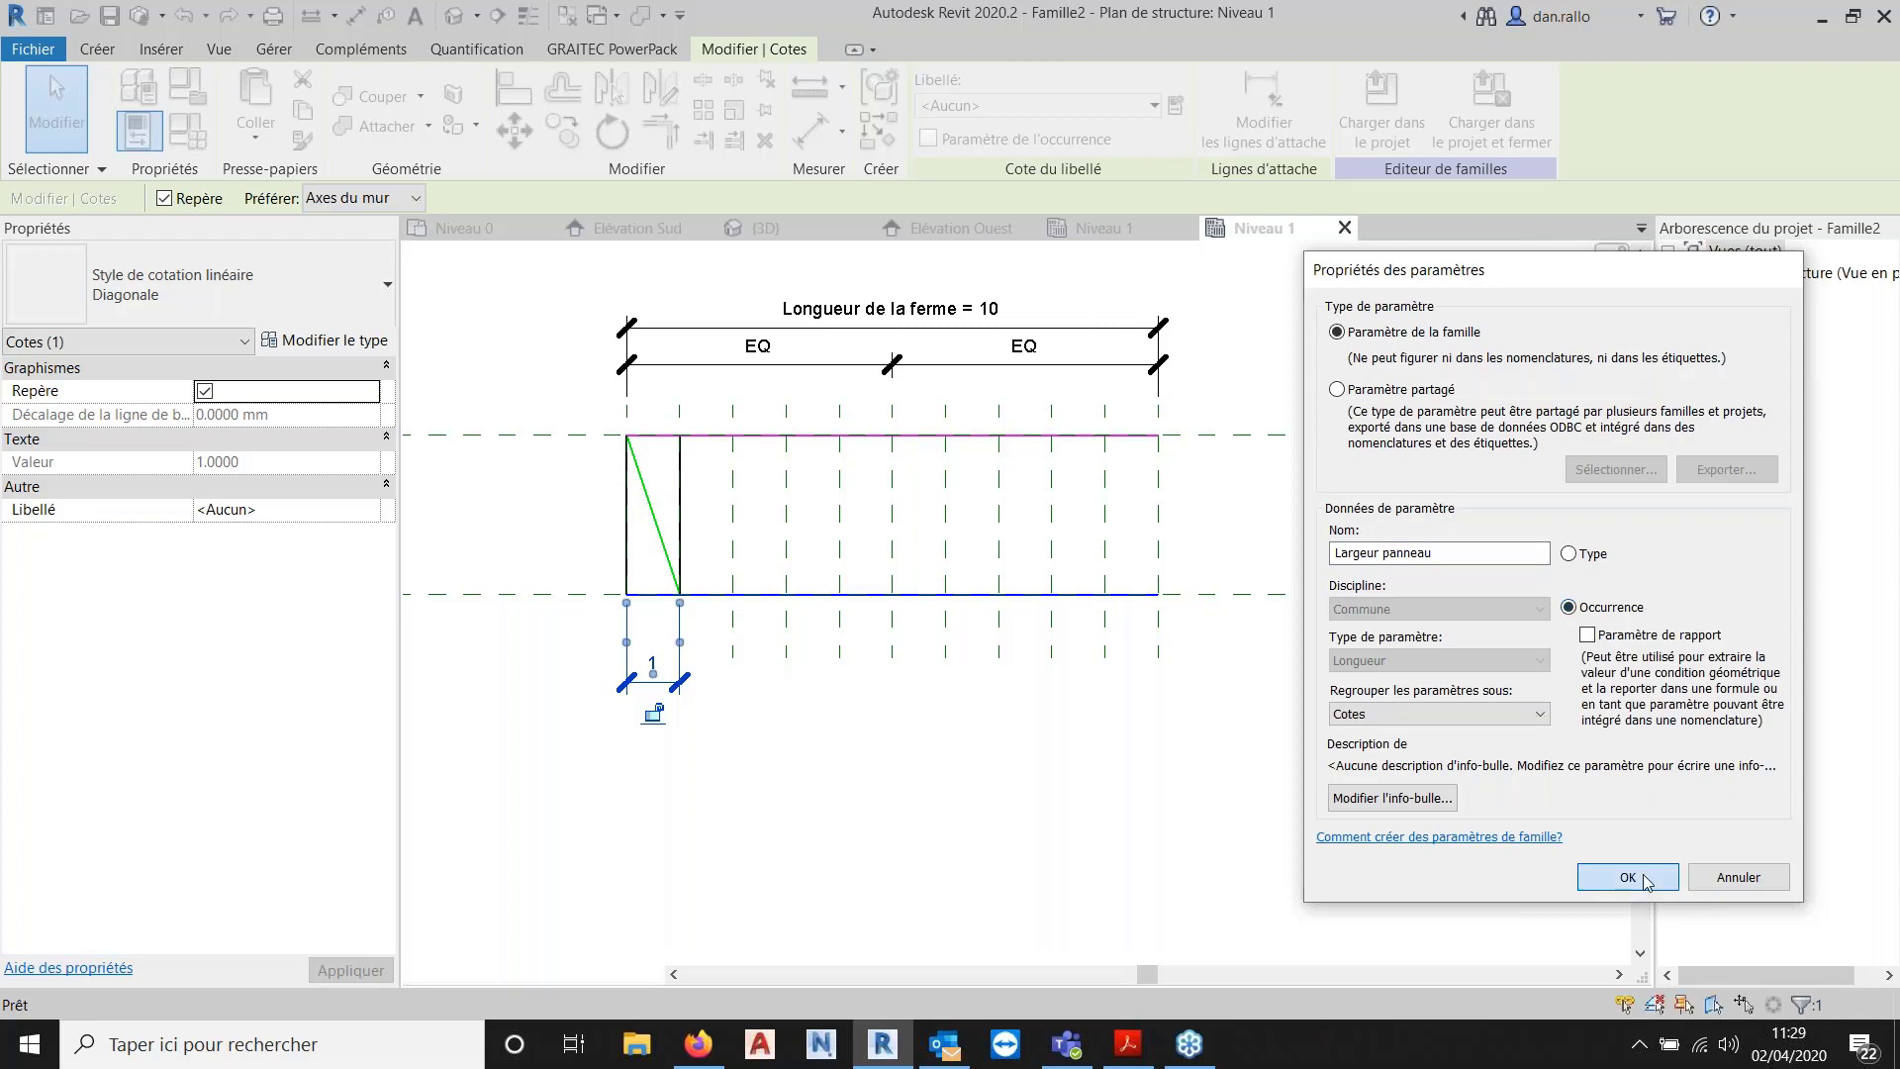
key("Escape")
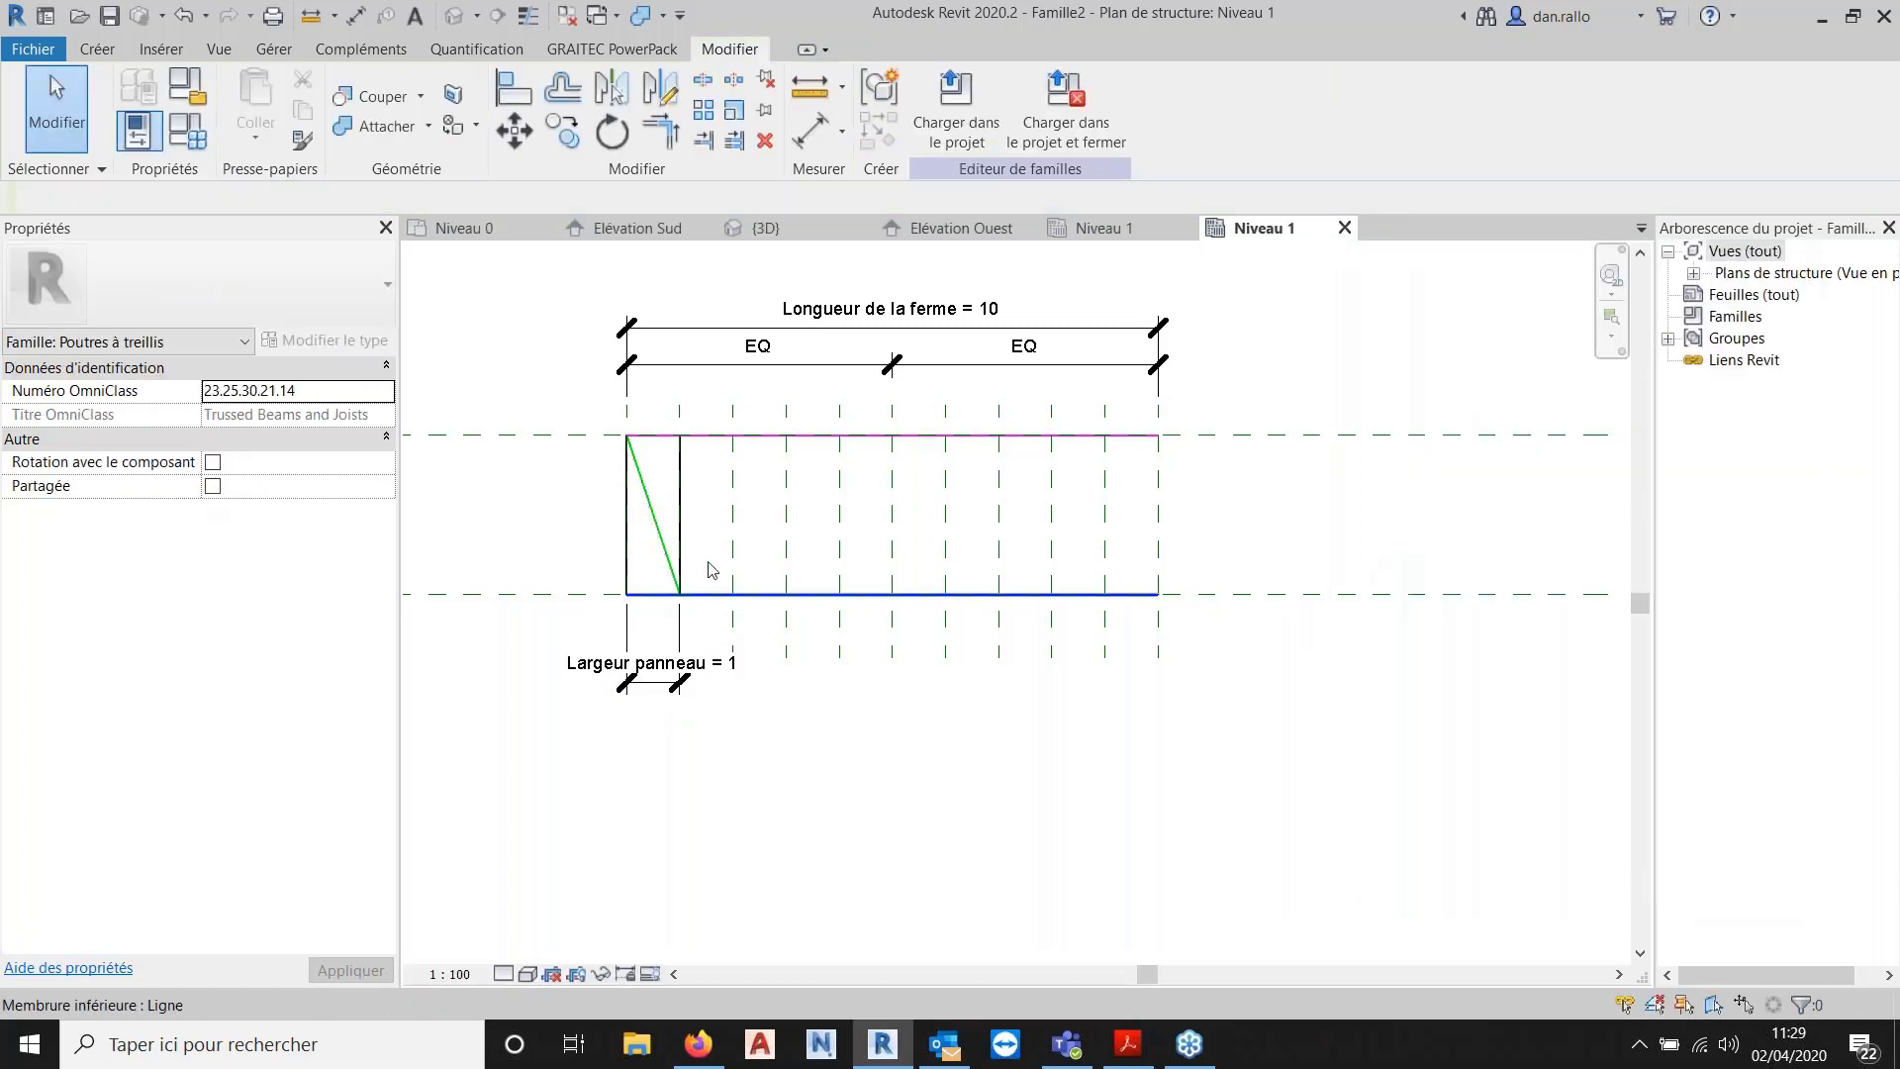
Test the panel constraints by setting Largeur panneau to 2 m and then 4 m in the family types.
left_click(176, 135)
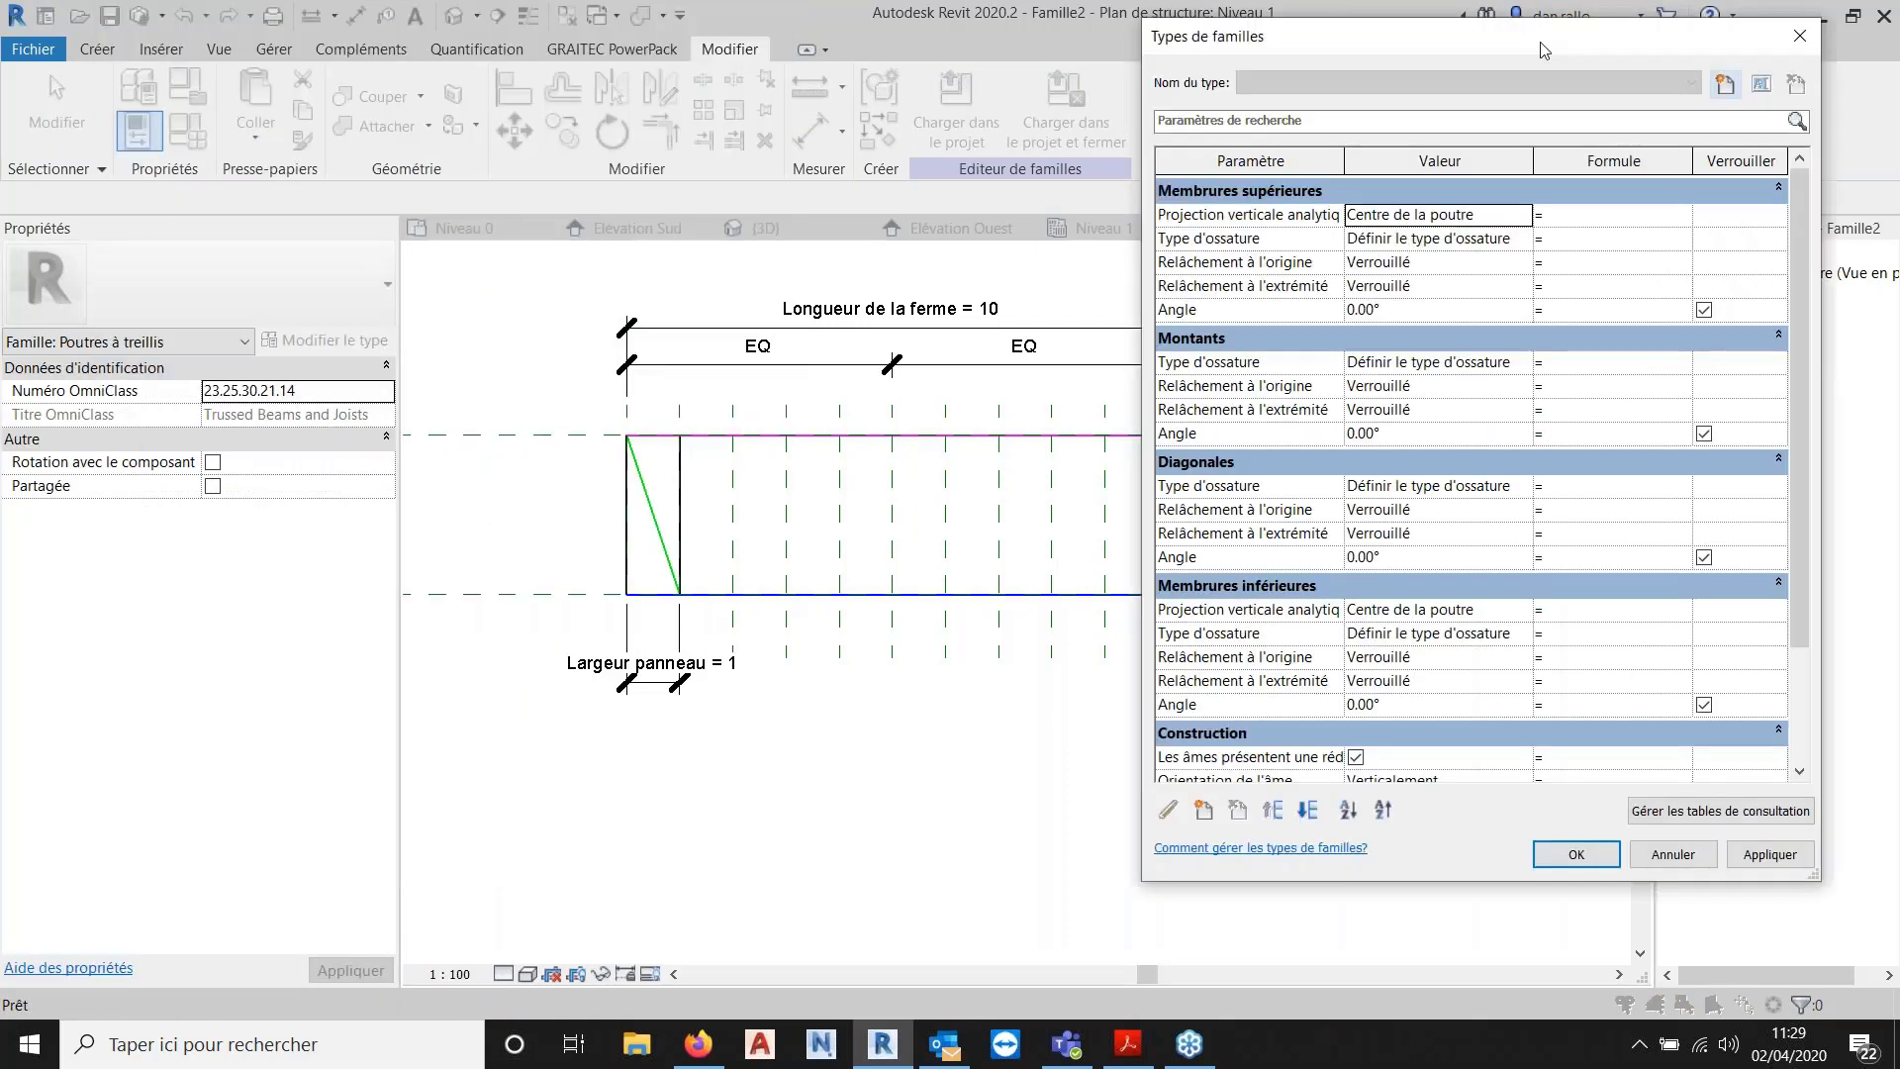
scroll(1434, 594, "down", 3)
left_click(1433, 656)
type("2")
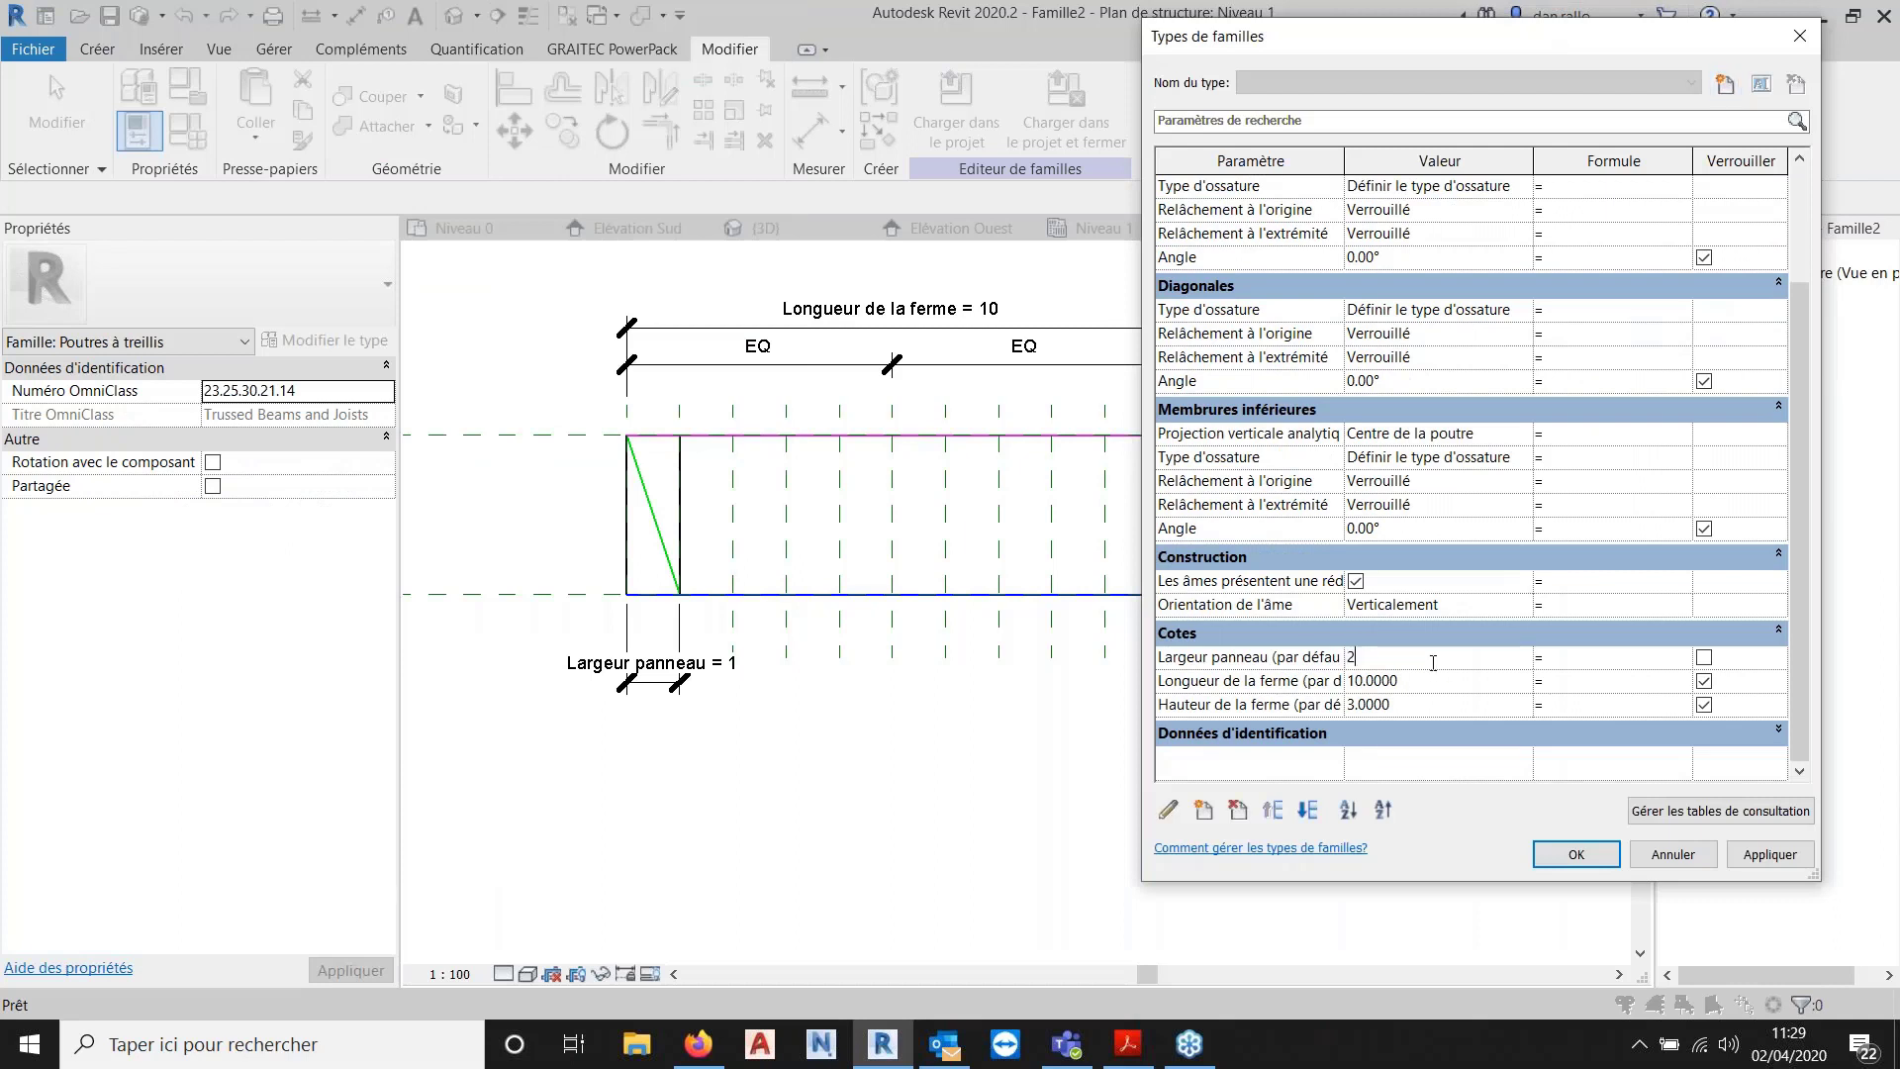
left_click(1771, 857)
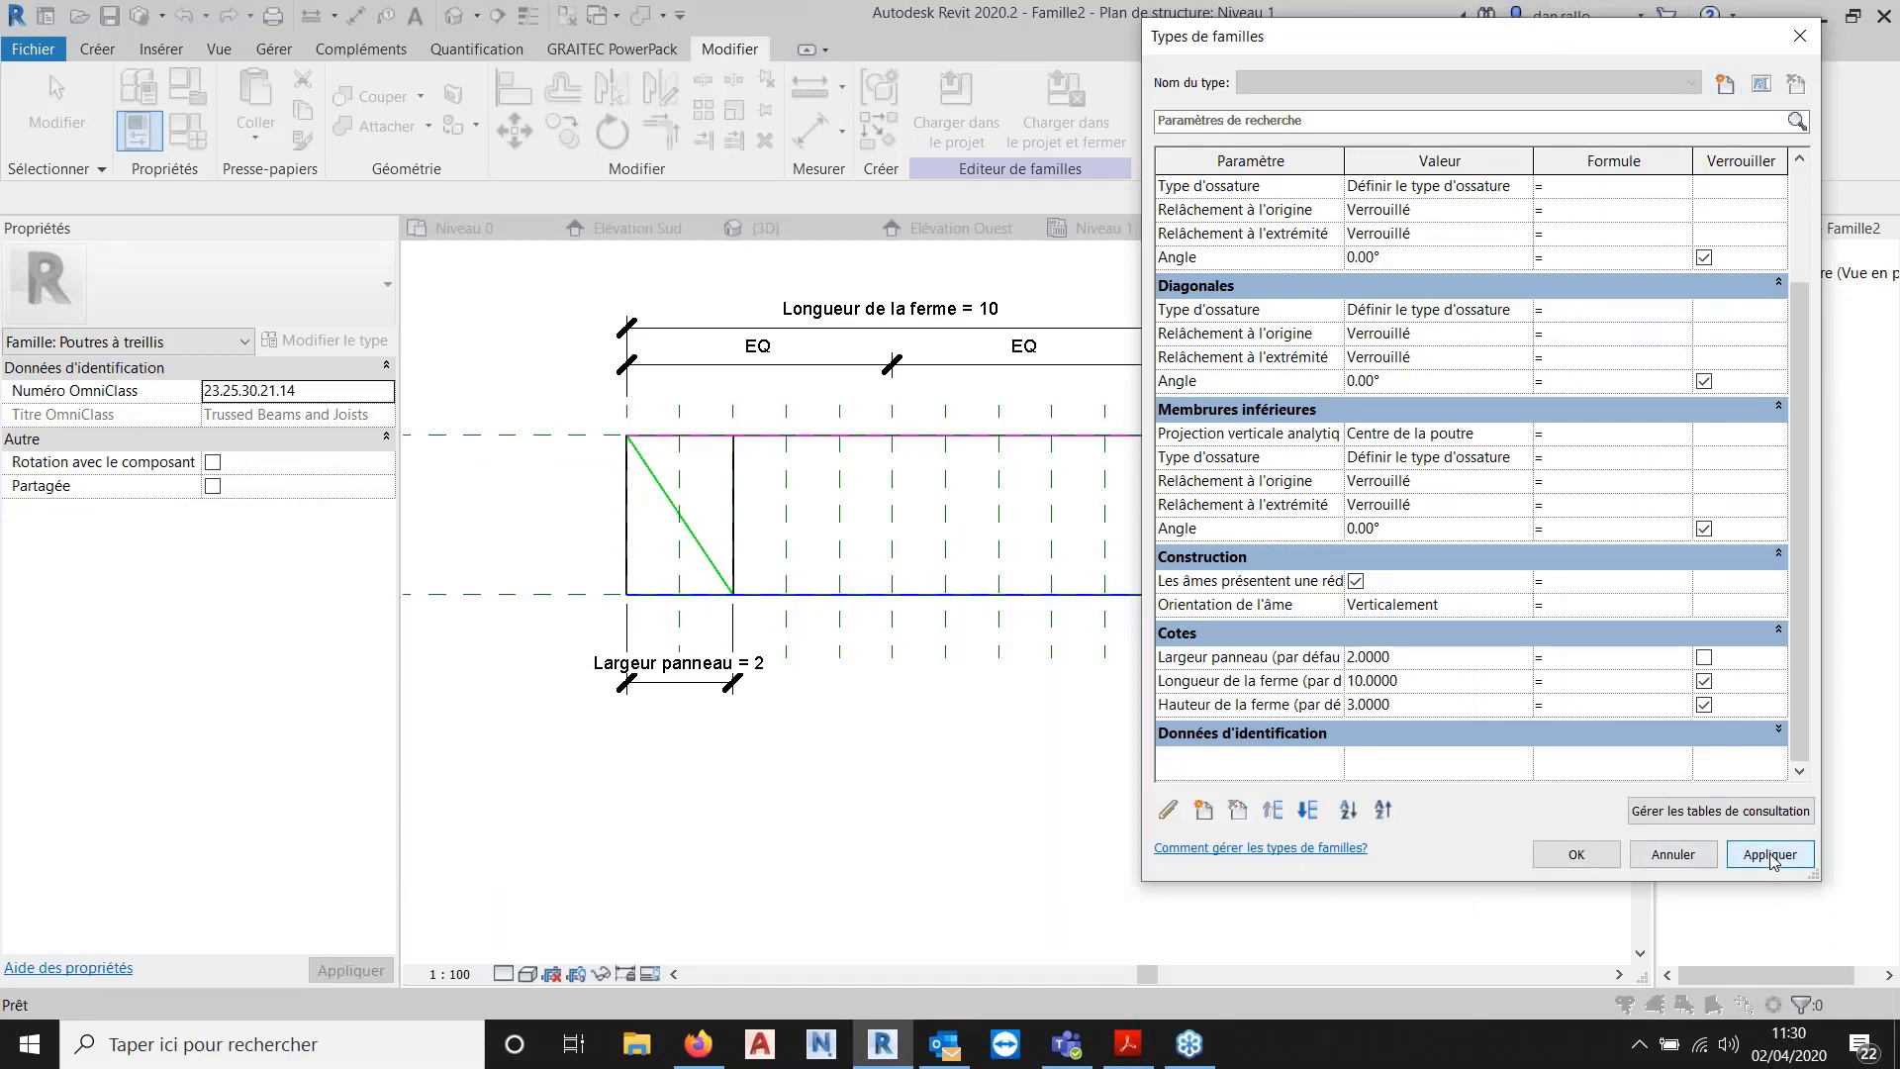
left_click(1434, 657)
type("4")
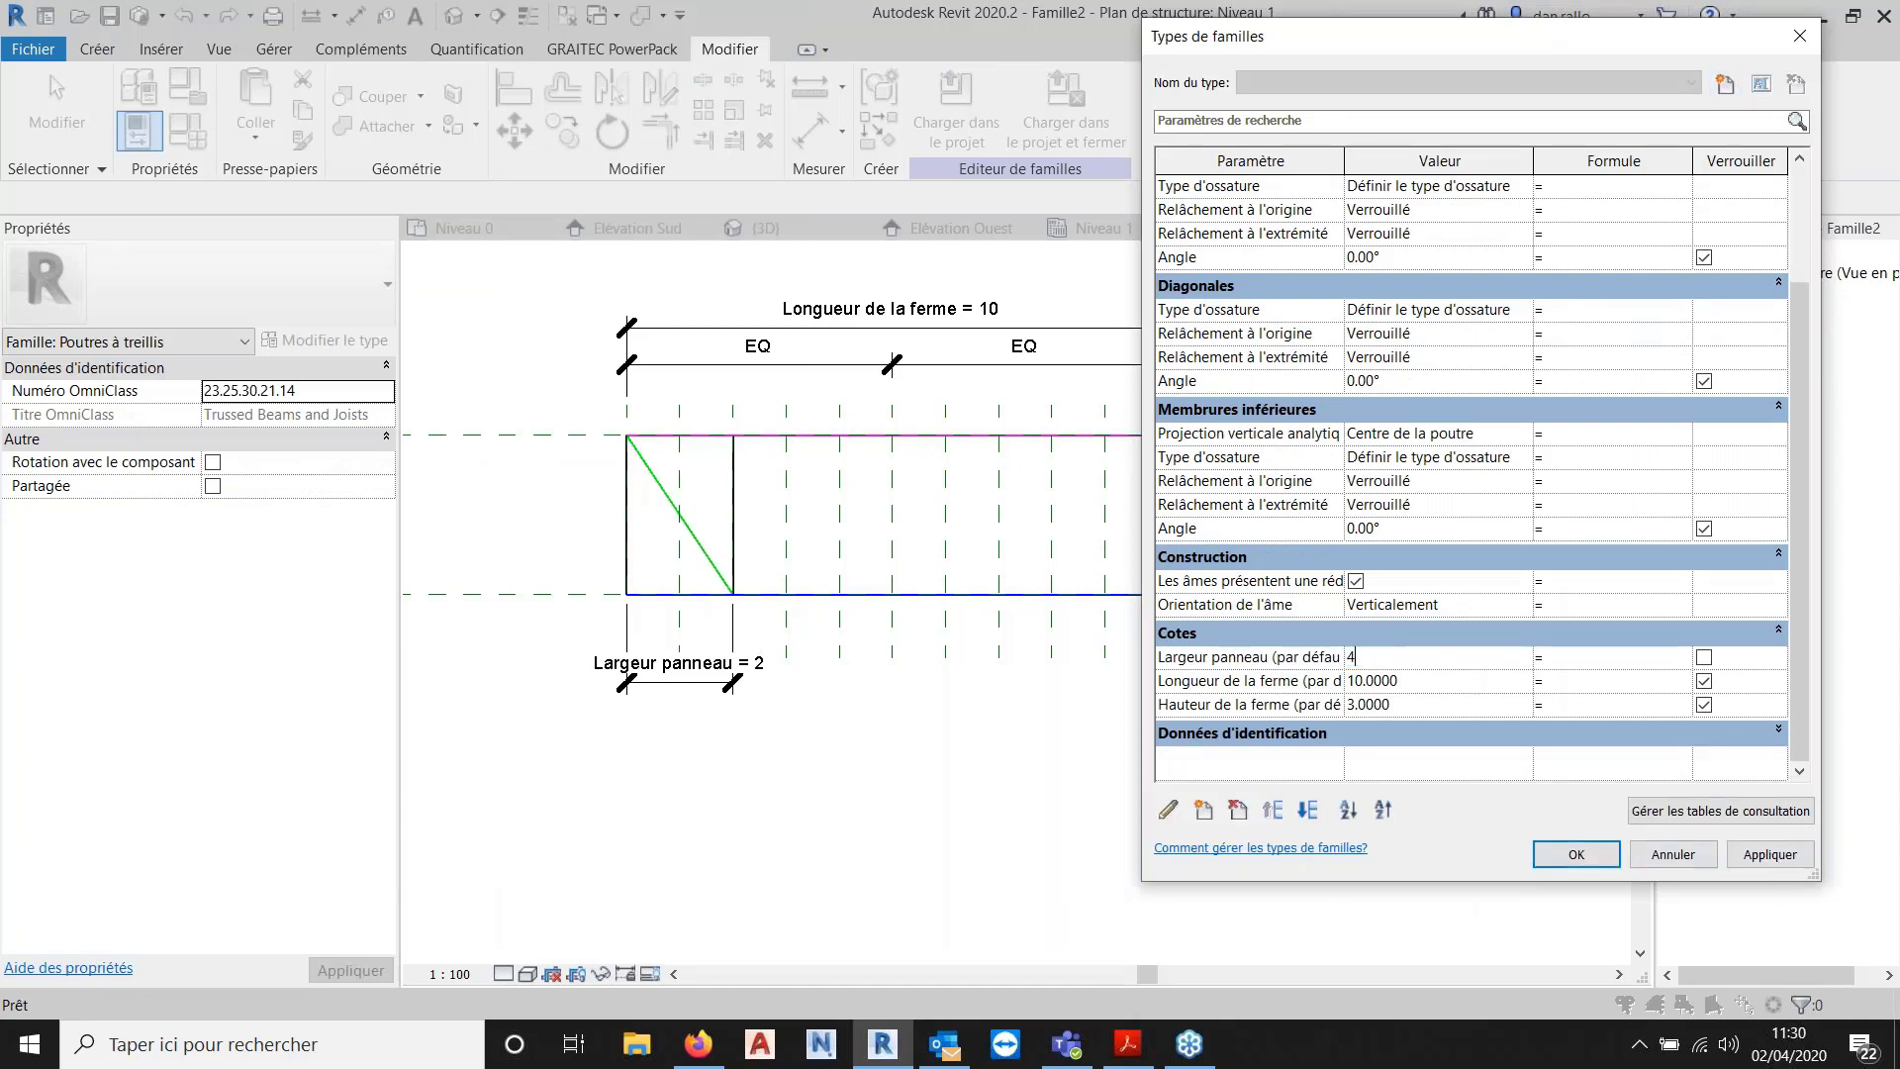
left_click(1761, 857)
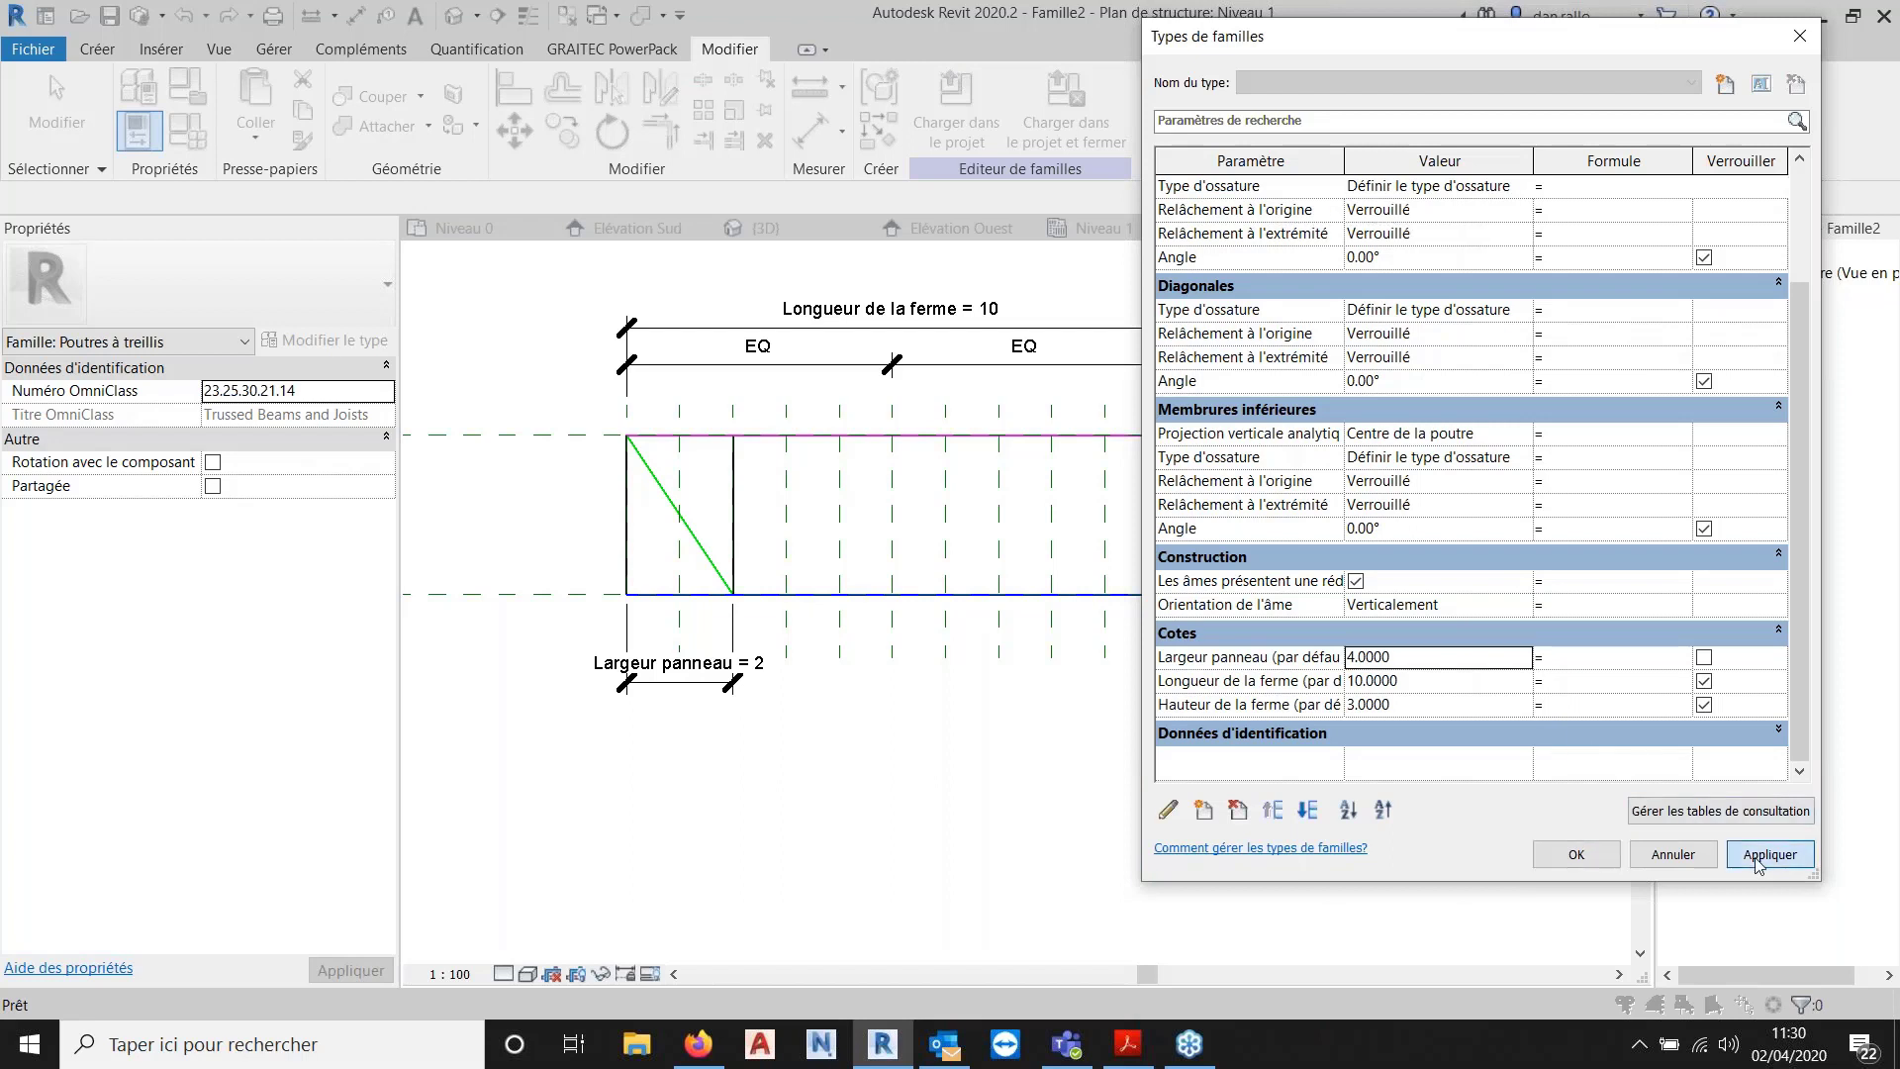
Set Largeur panneau back to 1 m and close the family types.
left_click(1426, 659)
type("1")
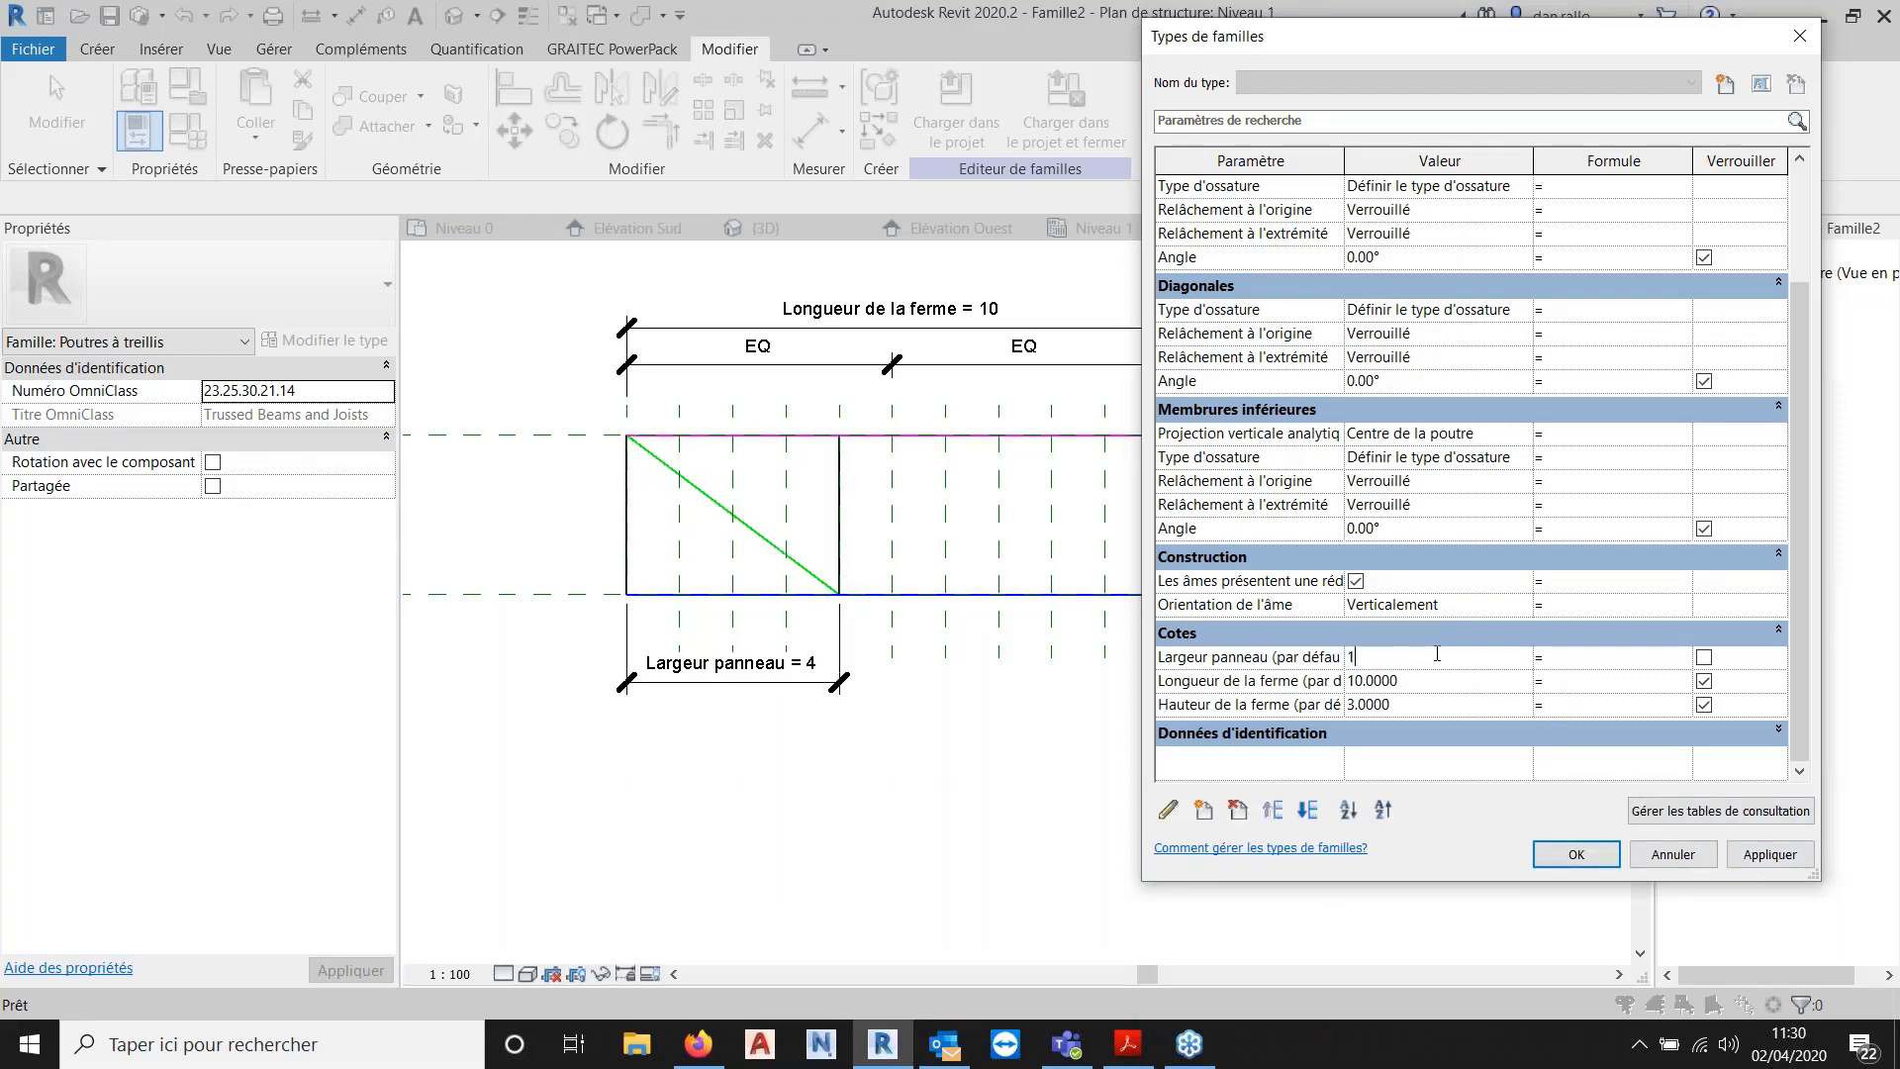
left_click(1768, 857)
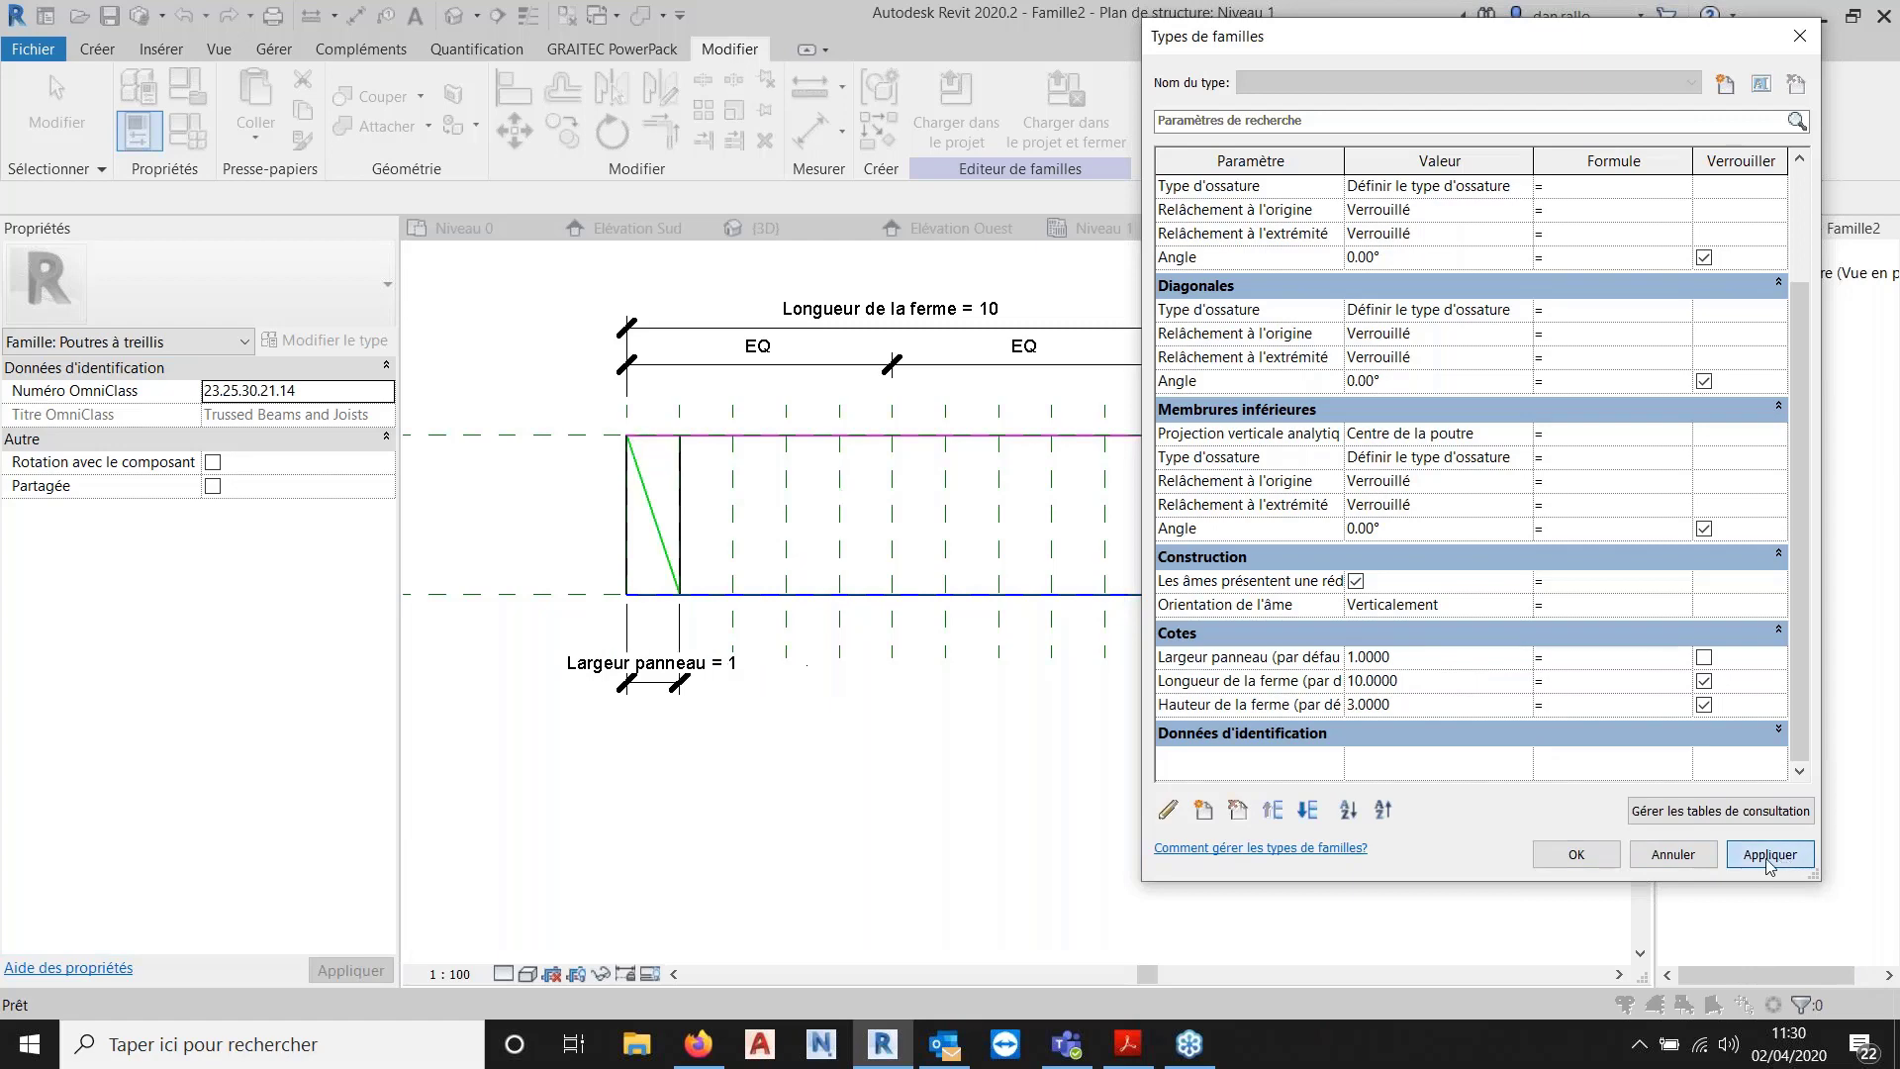
left_click(1579, 859)
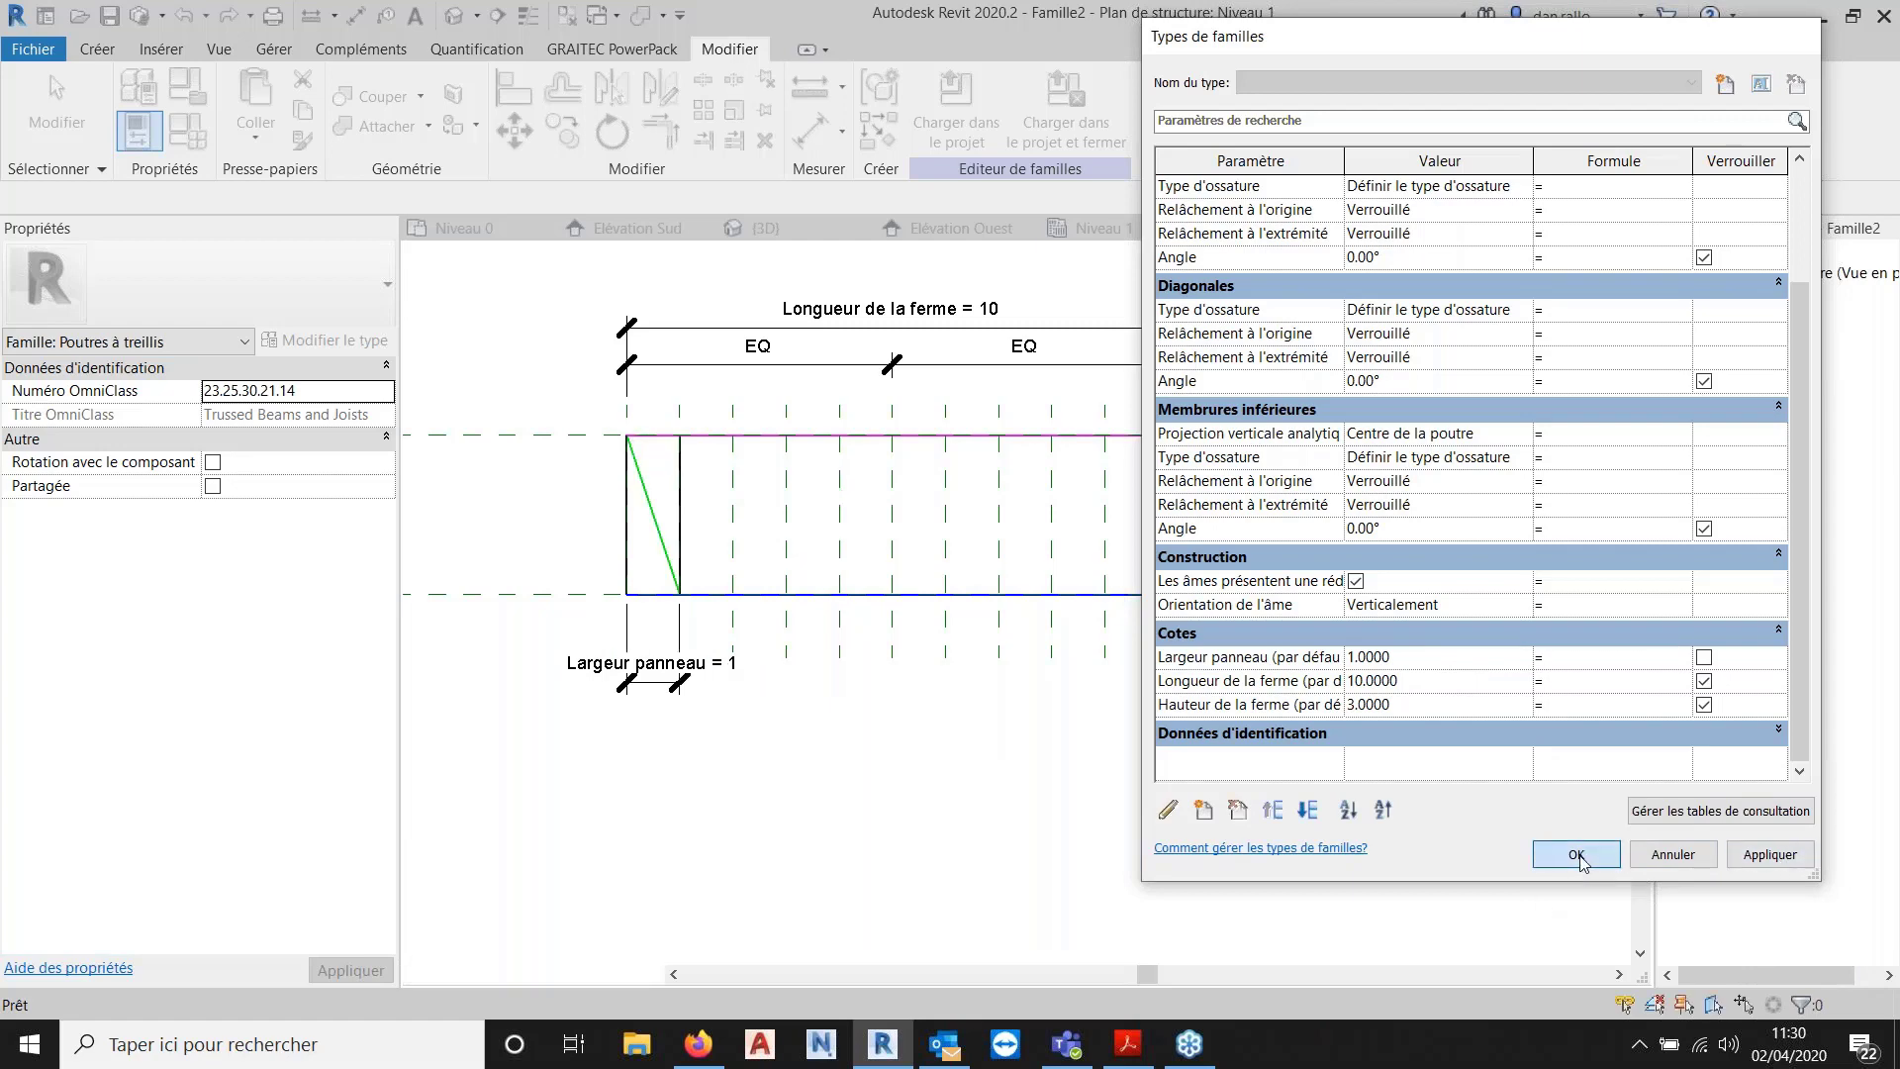
scroll(819, 645, "up", 1)
scroll(819, 646, "up", 1)
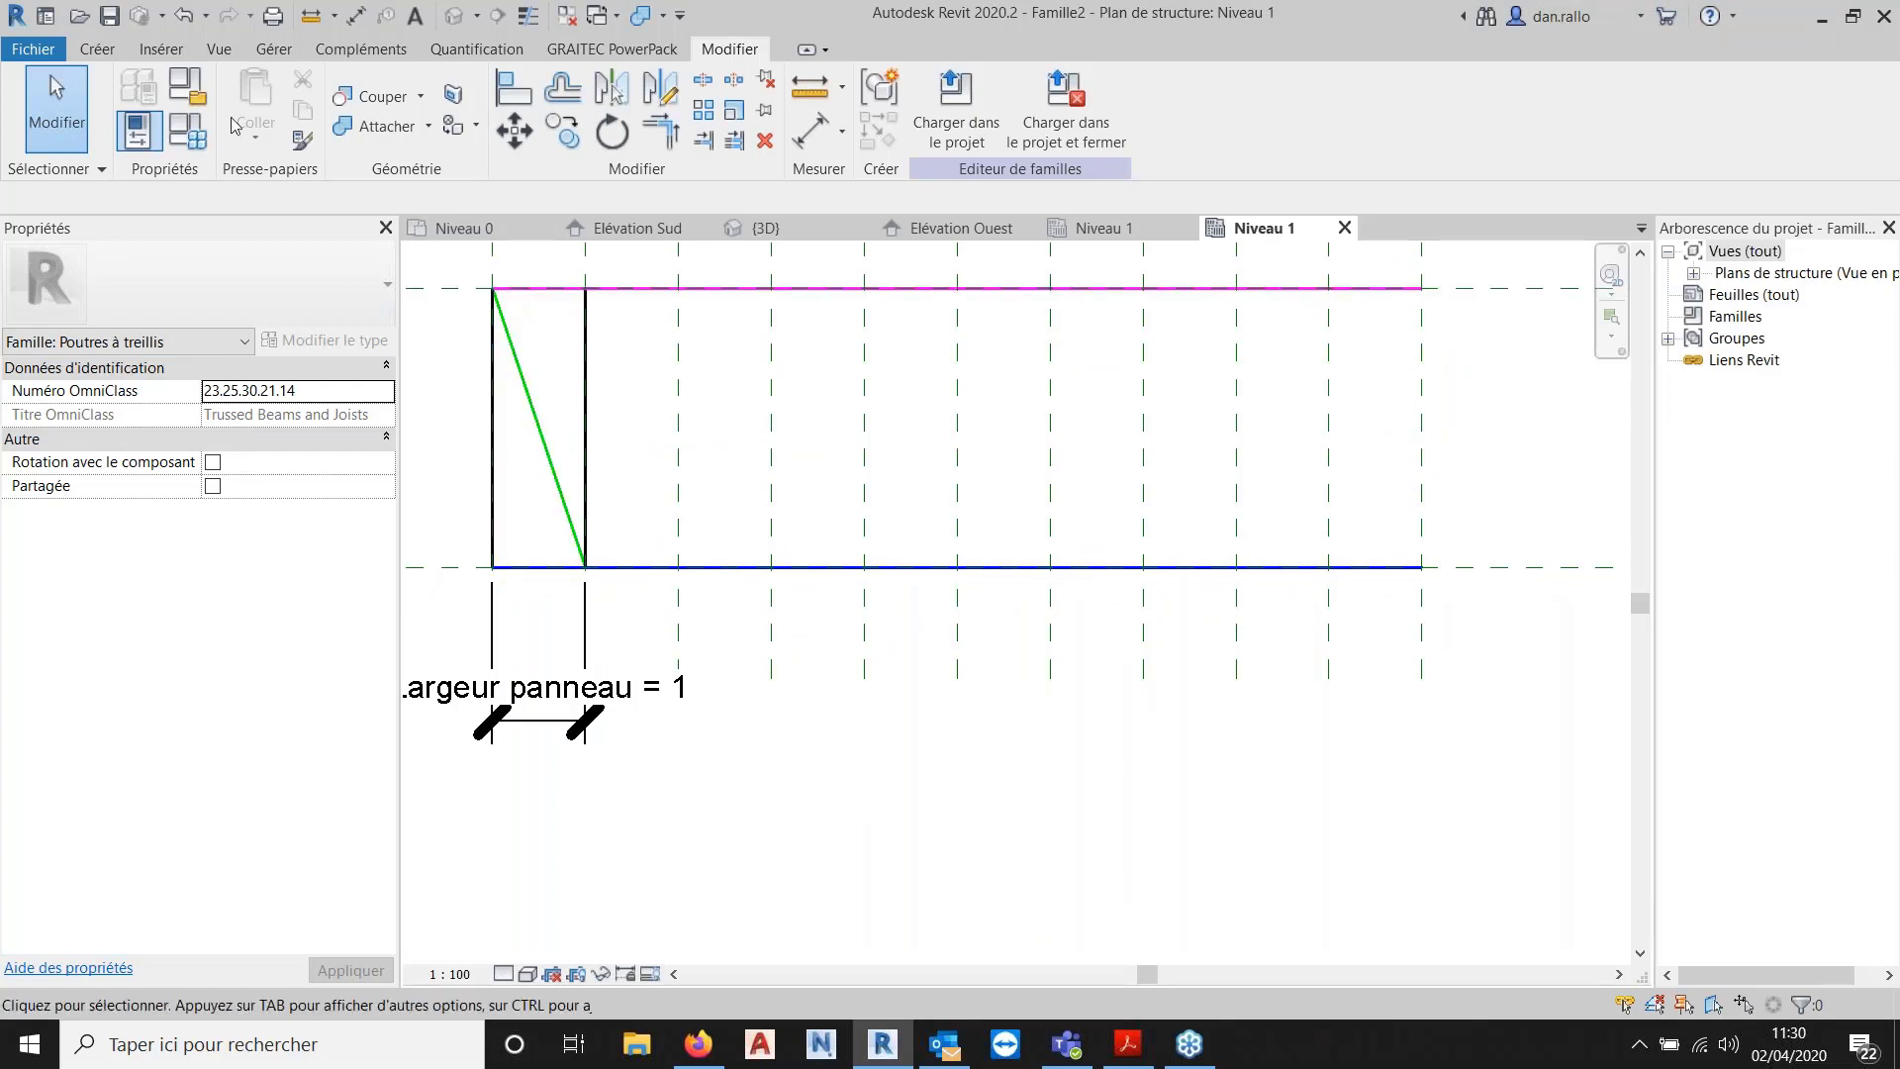
left_click(91, 49)
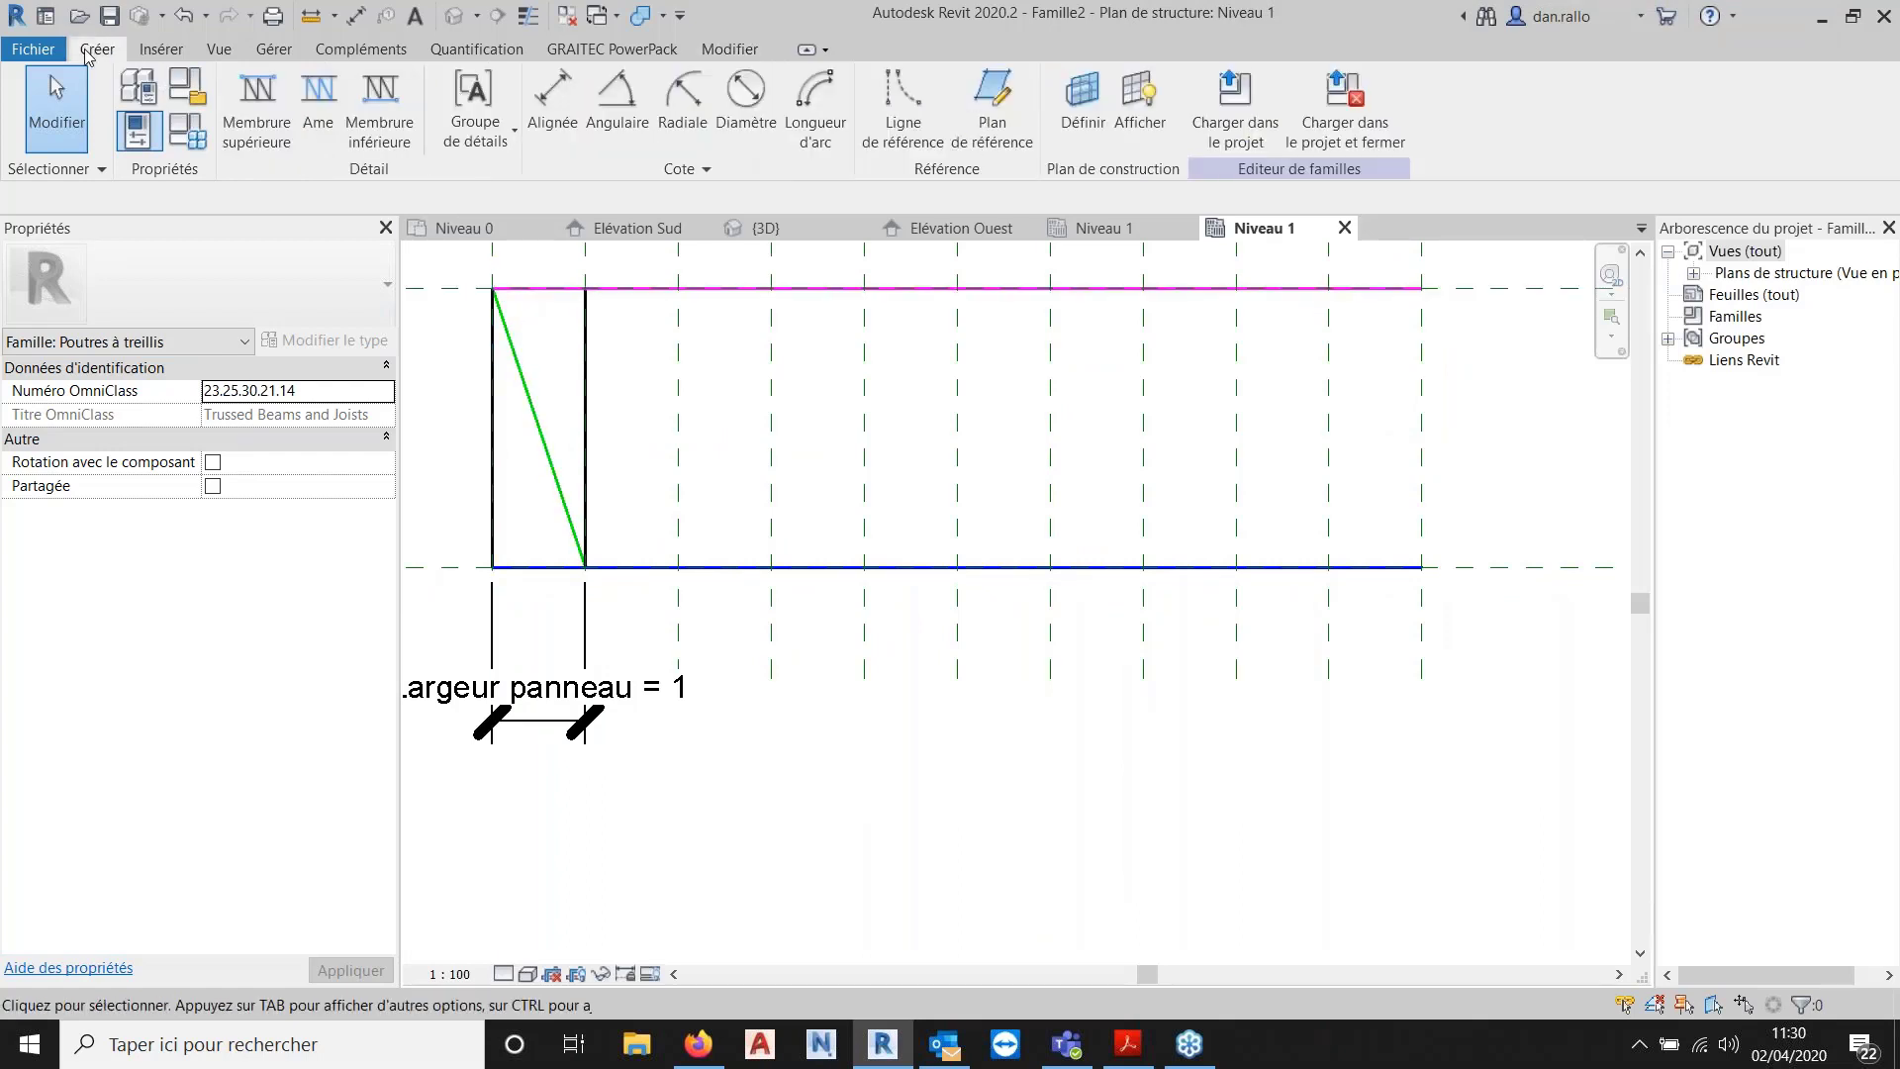
left_click(550, 683)
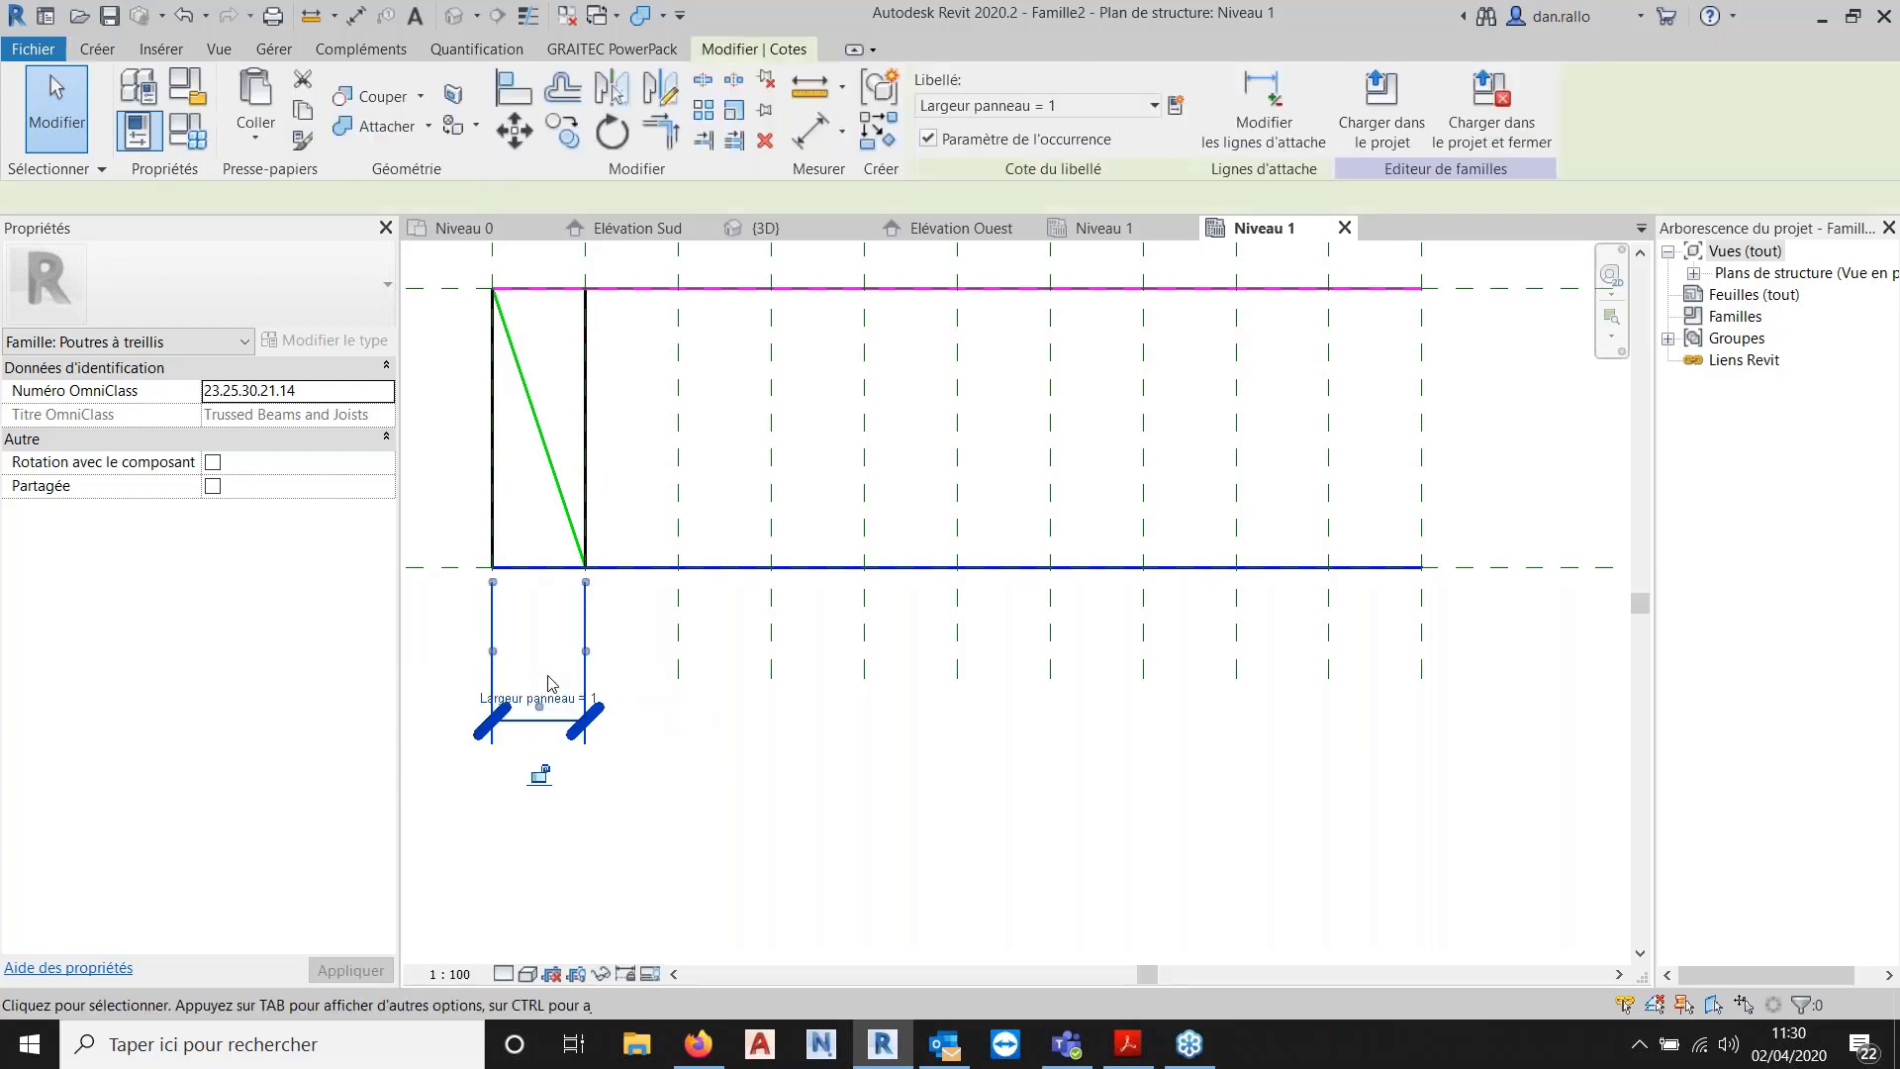
scroll(507, 303, "down", 1)
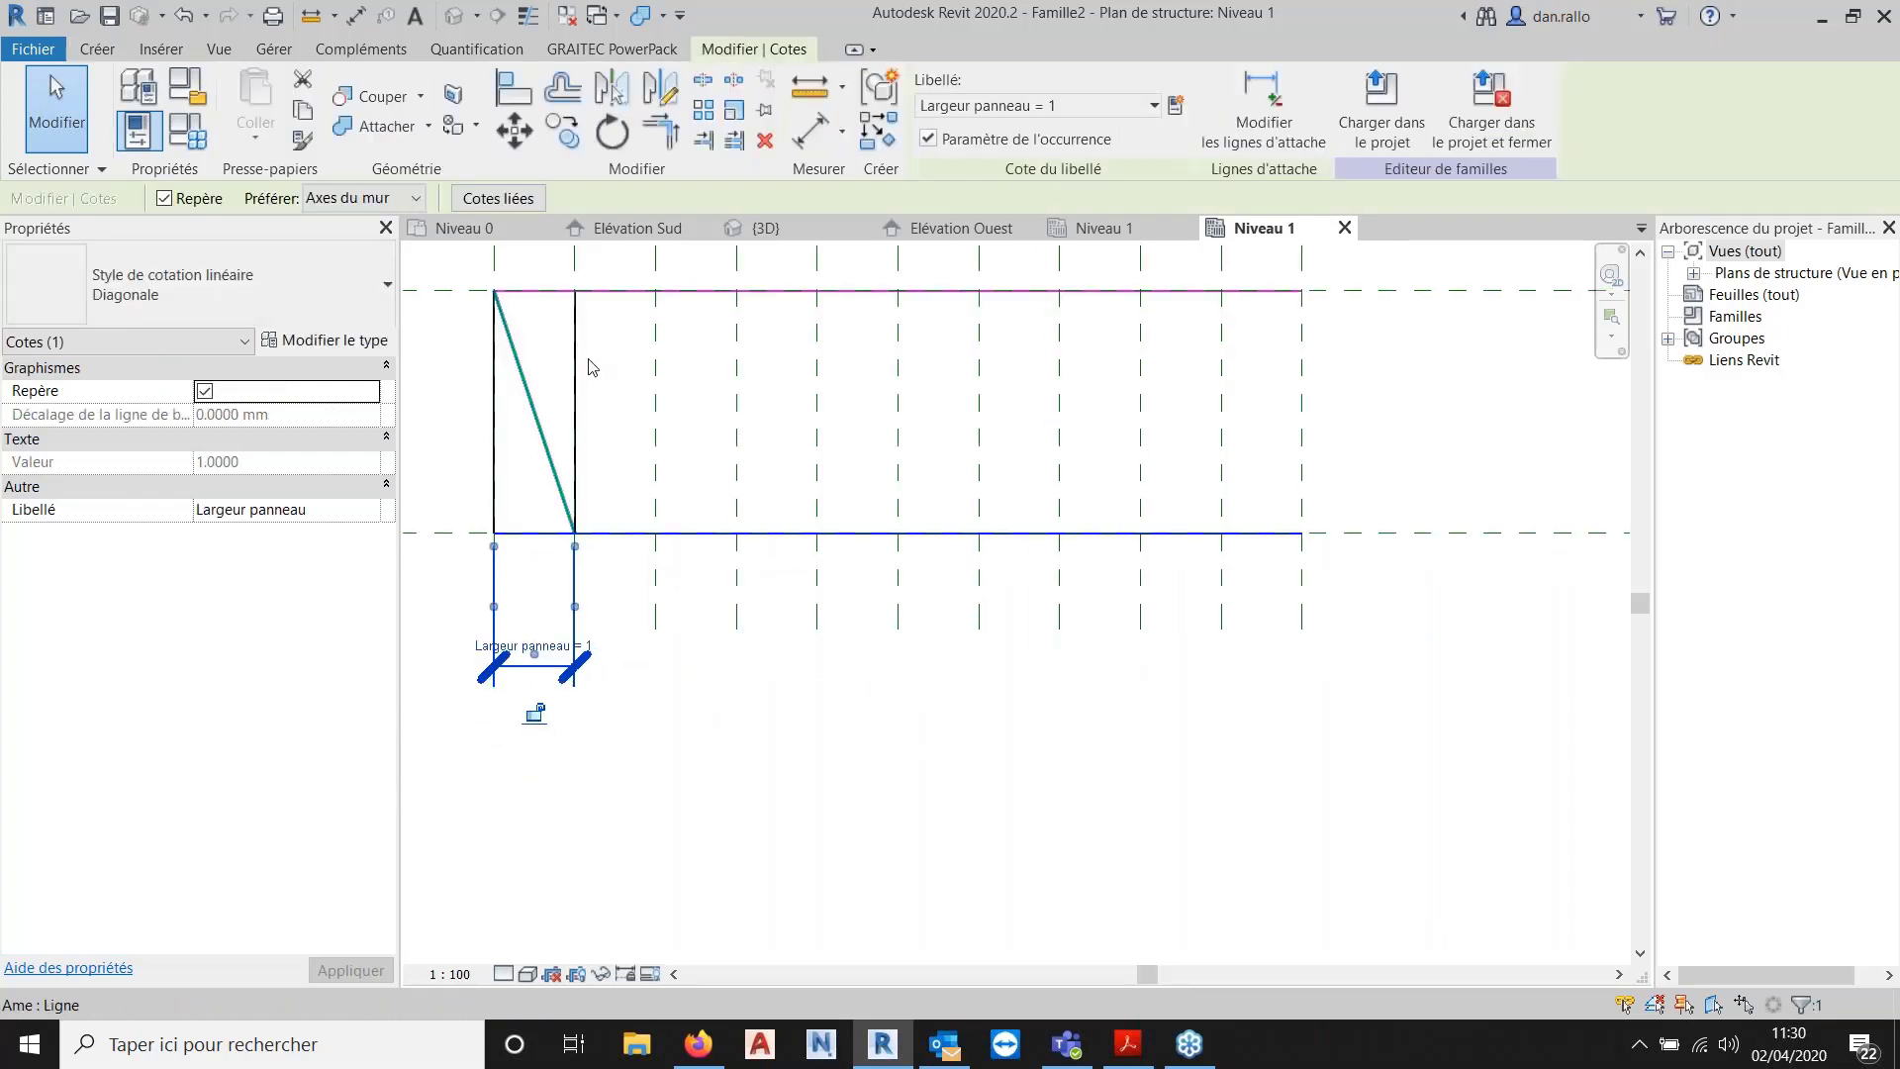
Array the first panel's verticals, diagonal and width dimension along the truss as 10 grouped members spaced one panel width apart.
scroll(660, 392, "down", 2)
middle_click_drag(922, 511, 1001, 543)
scroll(1001, 543, "up", 1)
left_click_drag(570, 335, 868, 757)
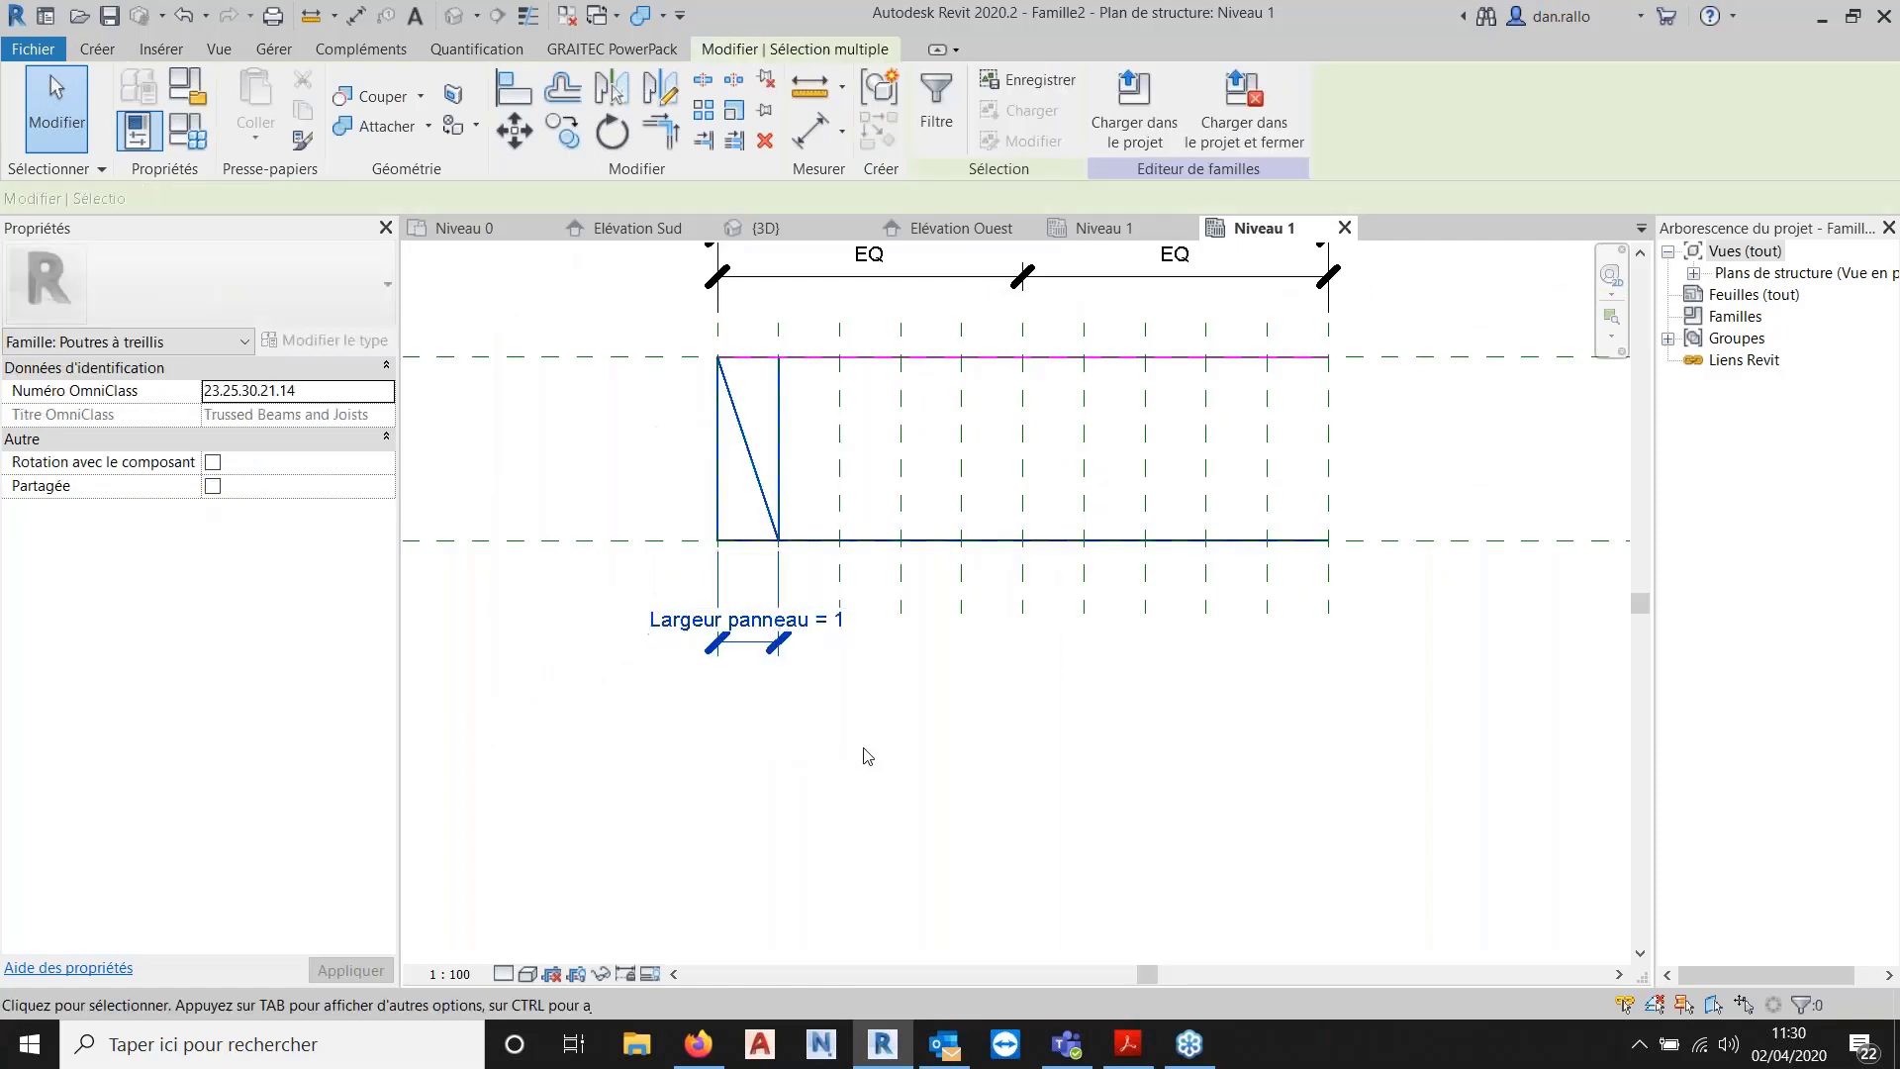
left_click(701, 114)
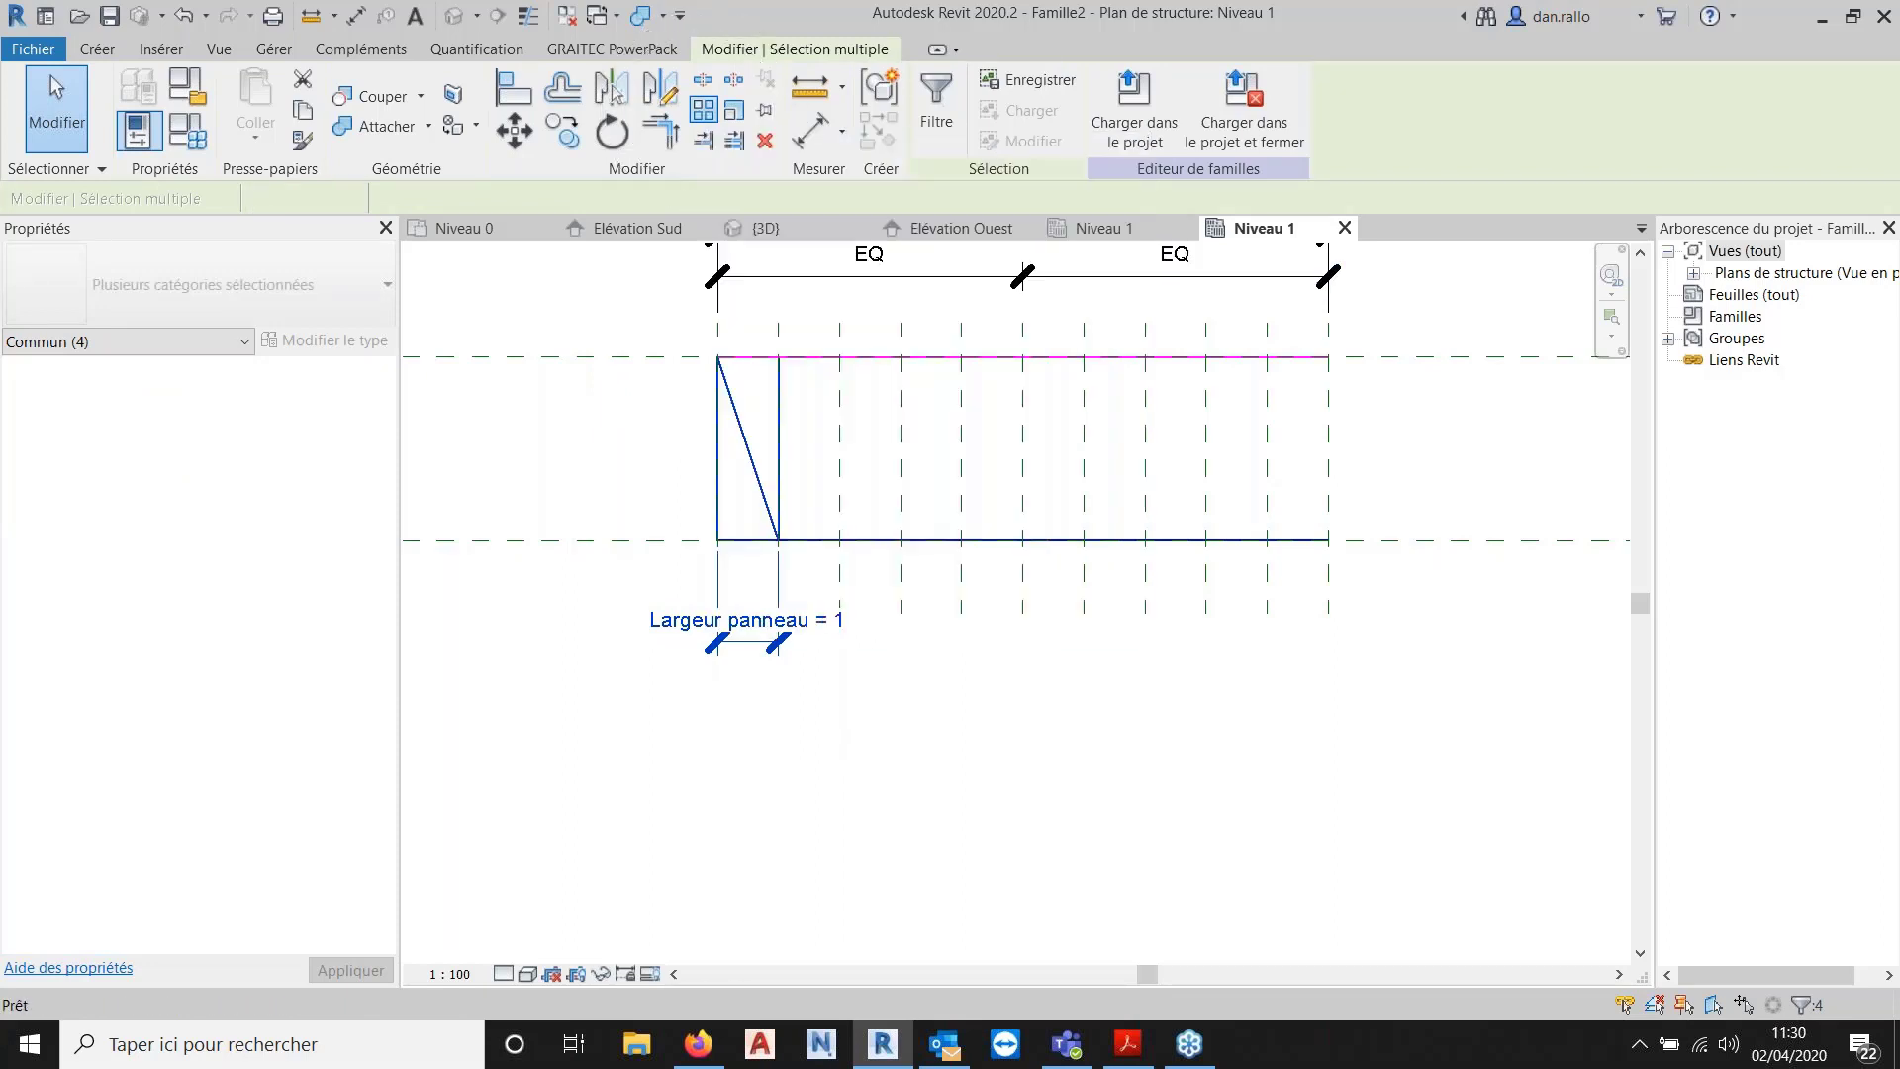
left_click(717, 540)
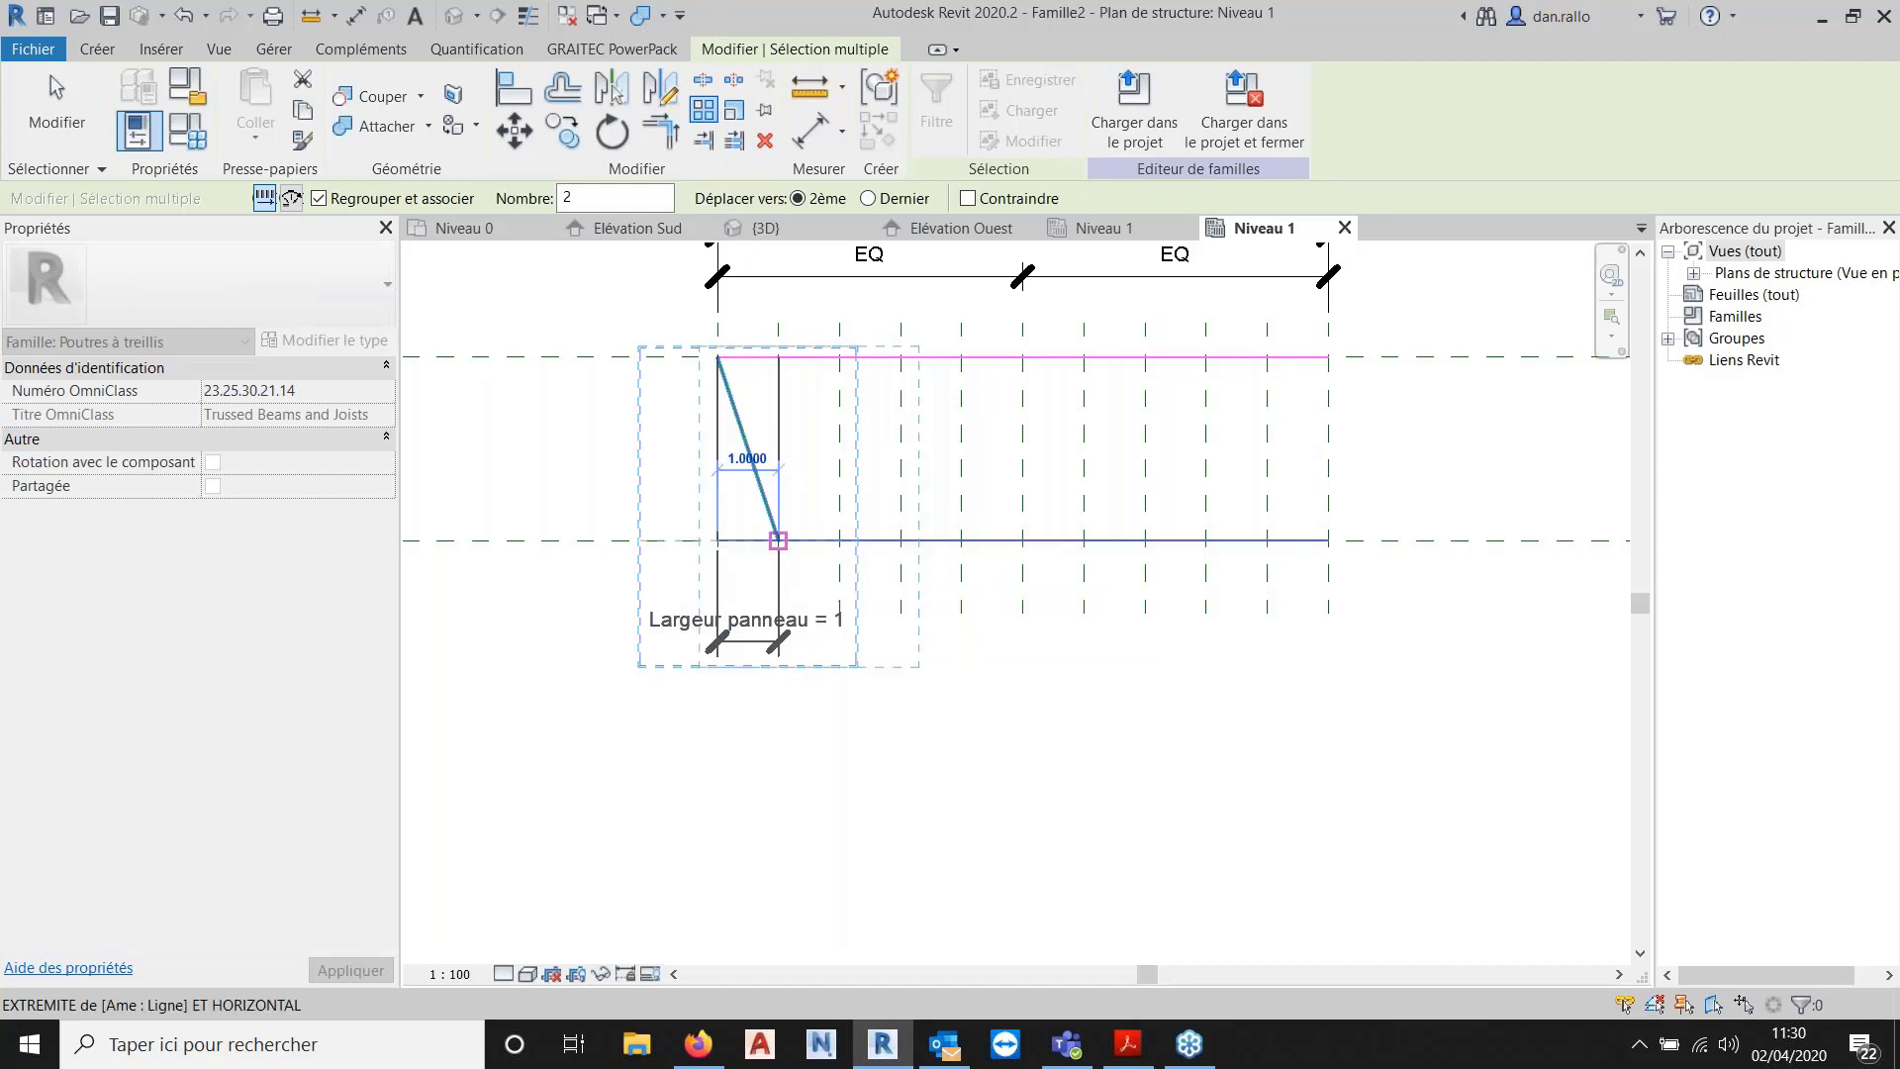
left_click(781, 540)
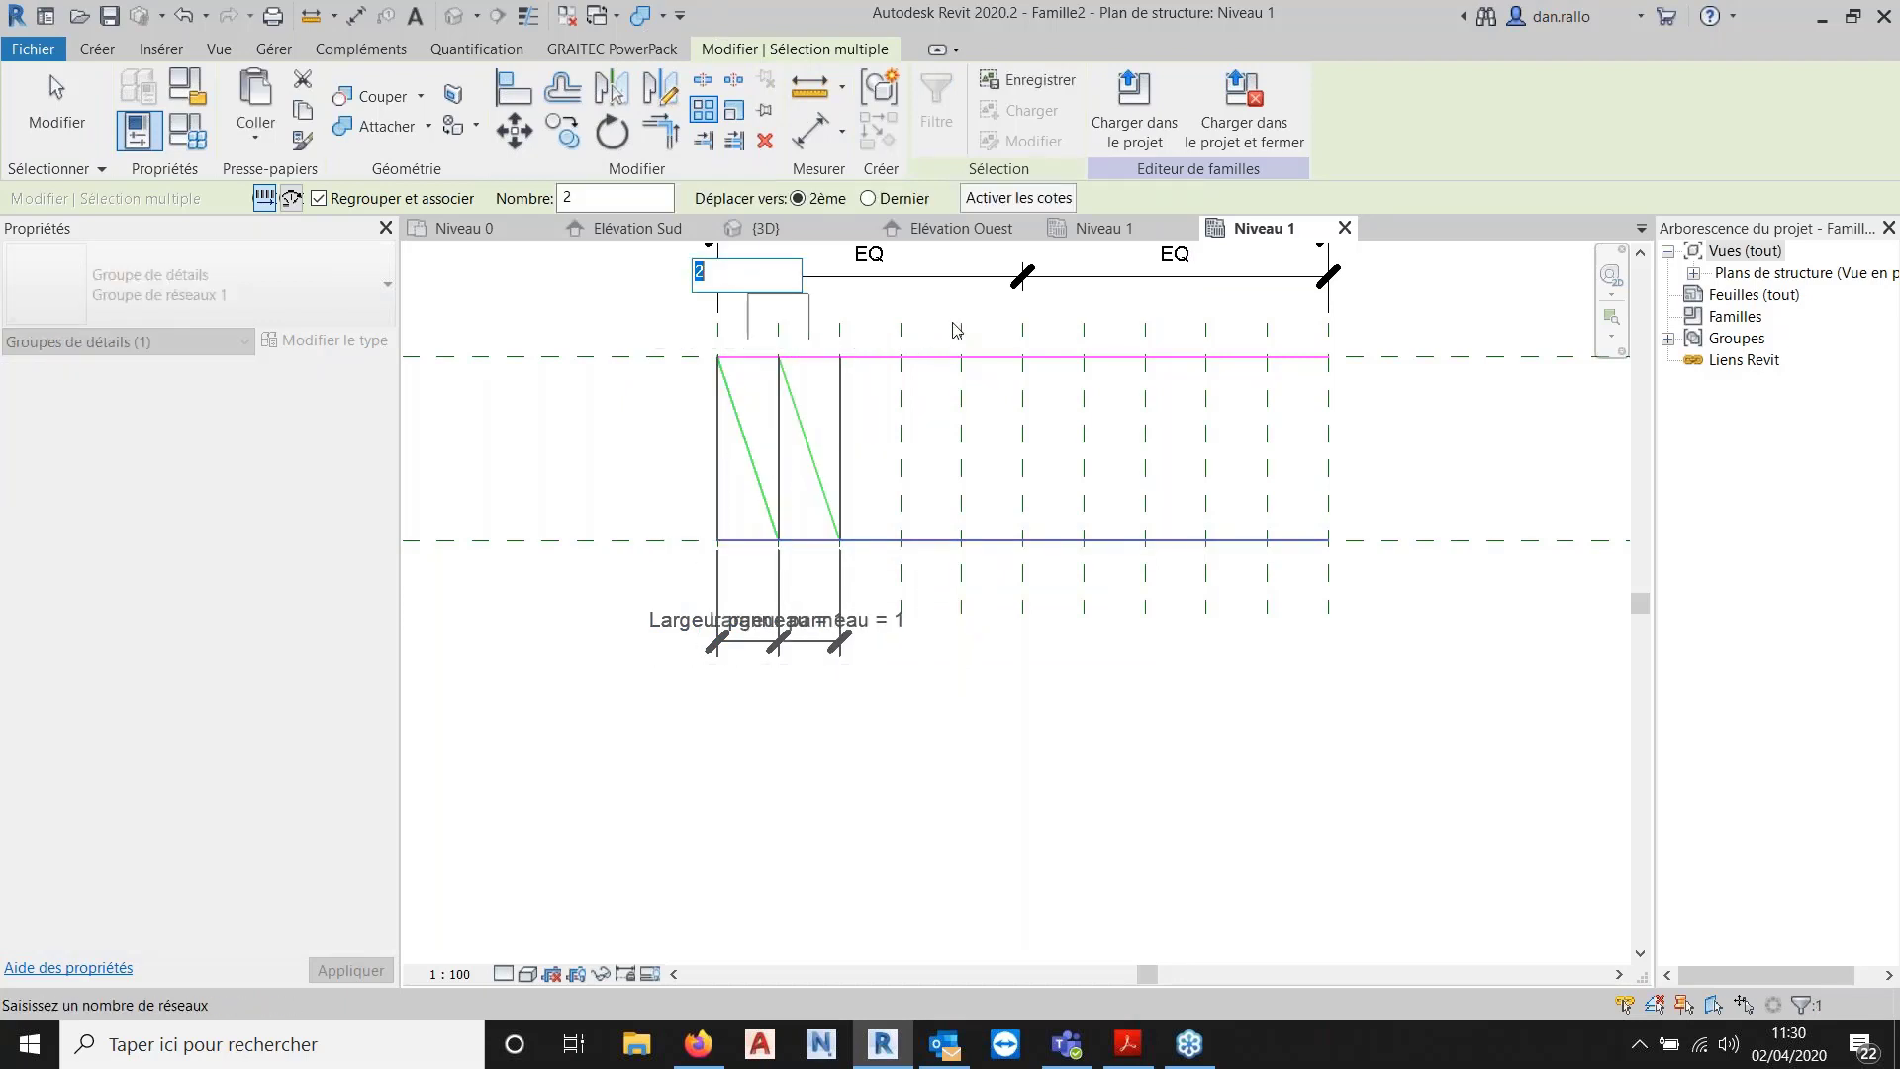
middle_click_drag(980, 326, 905, 465)
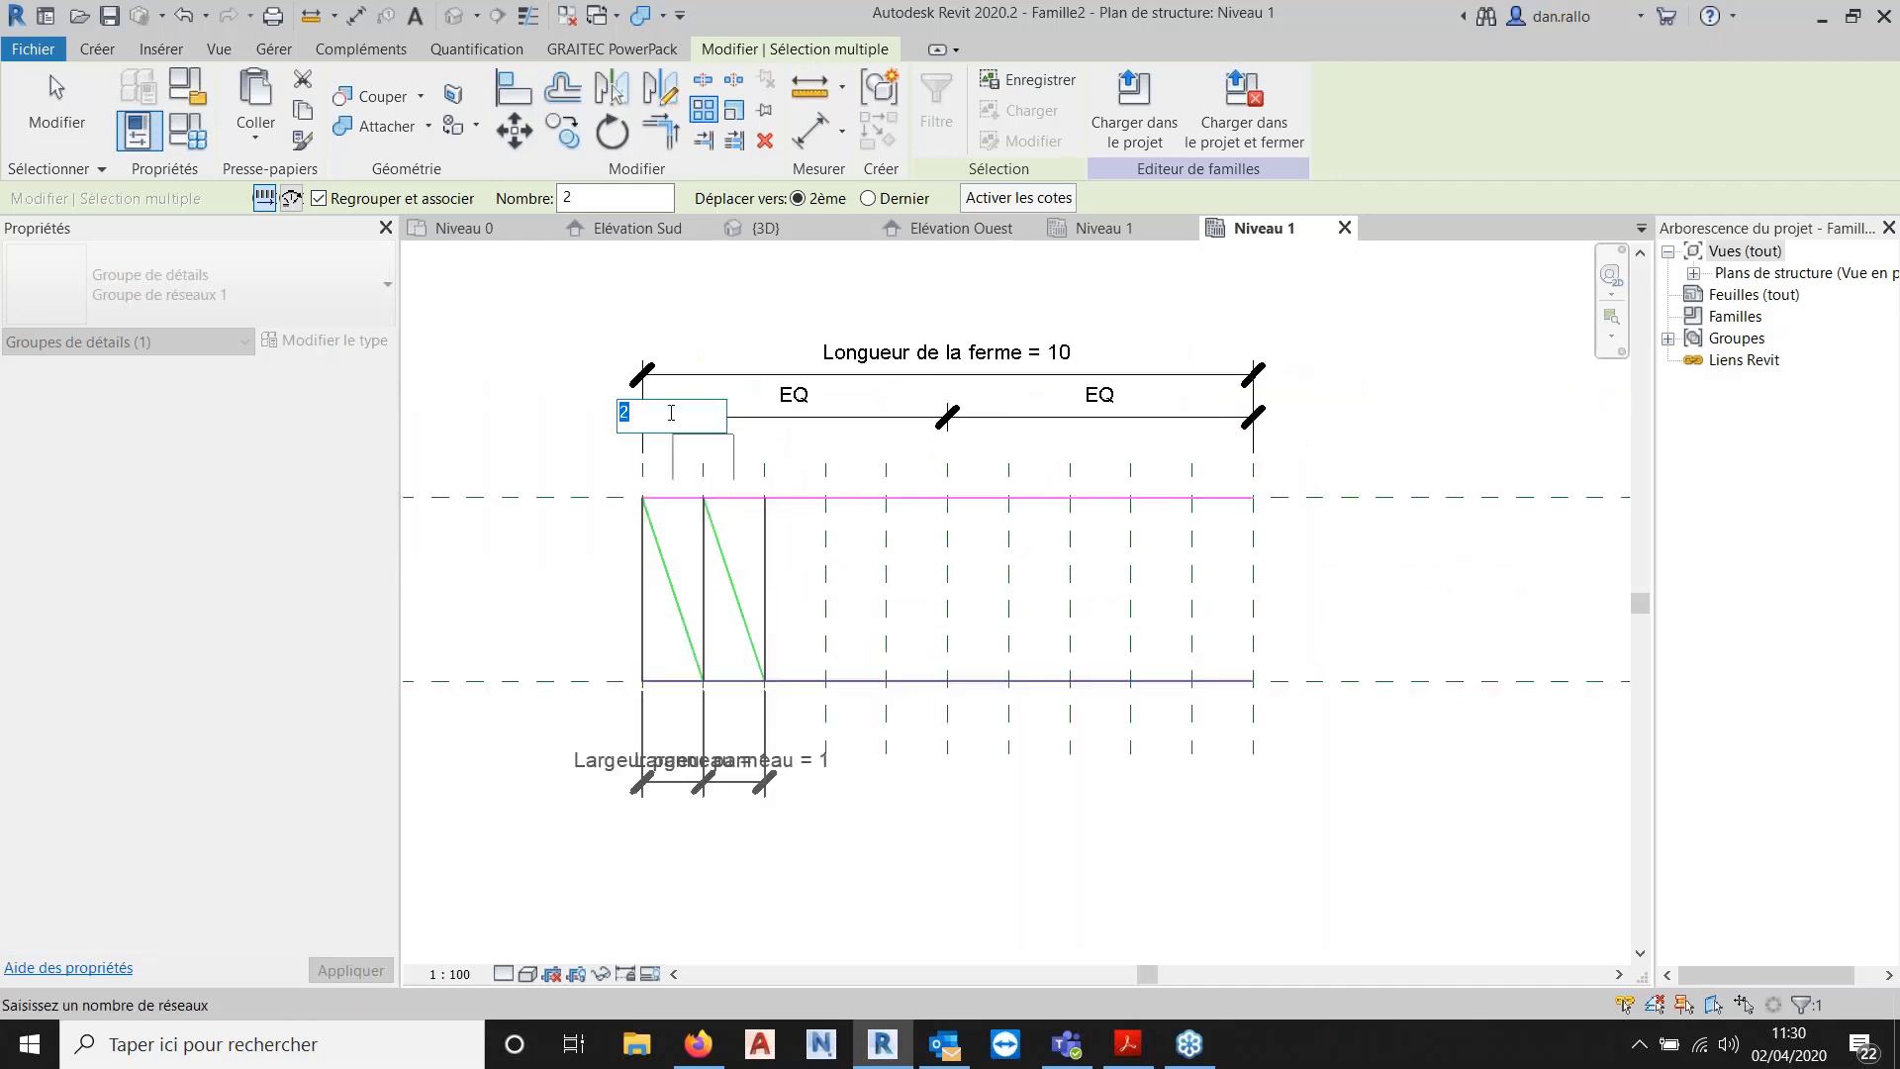
type("10")
key("Return")
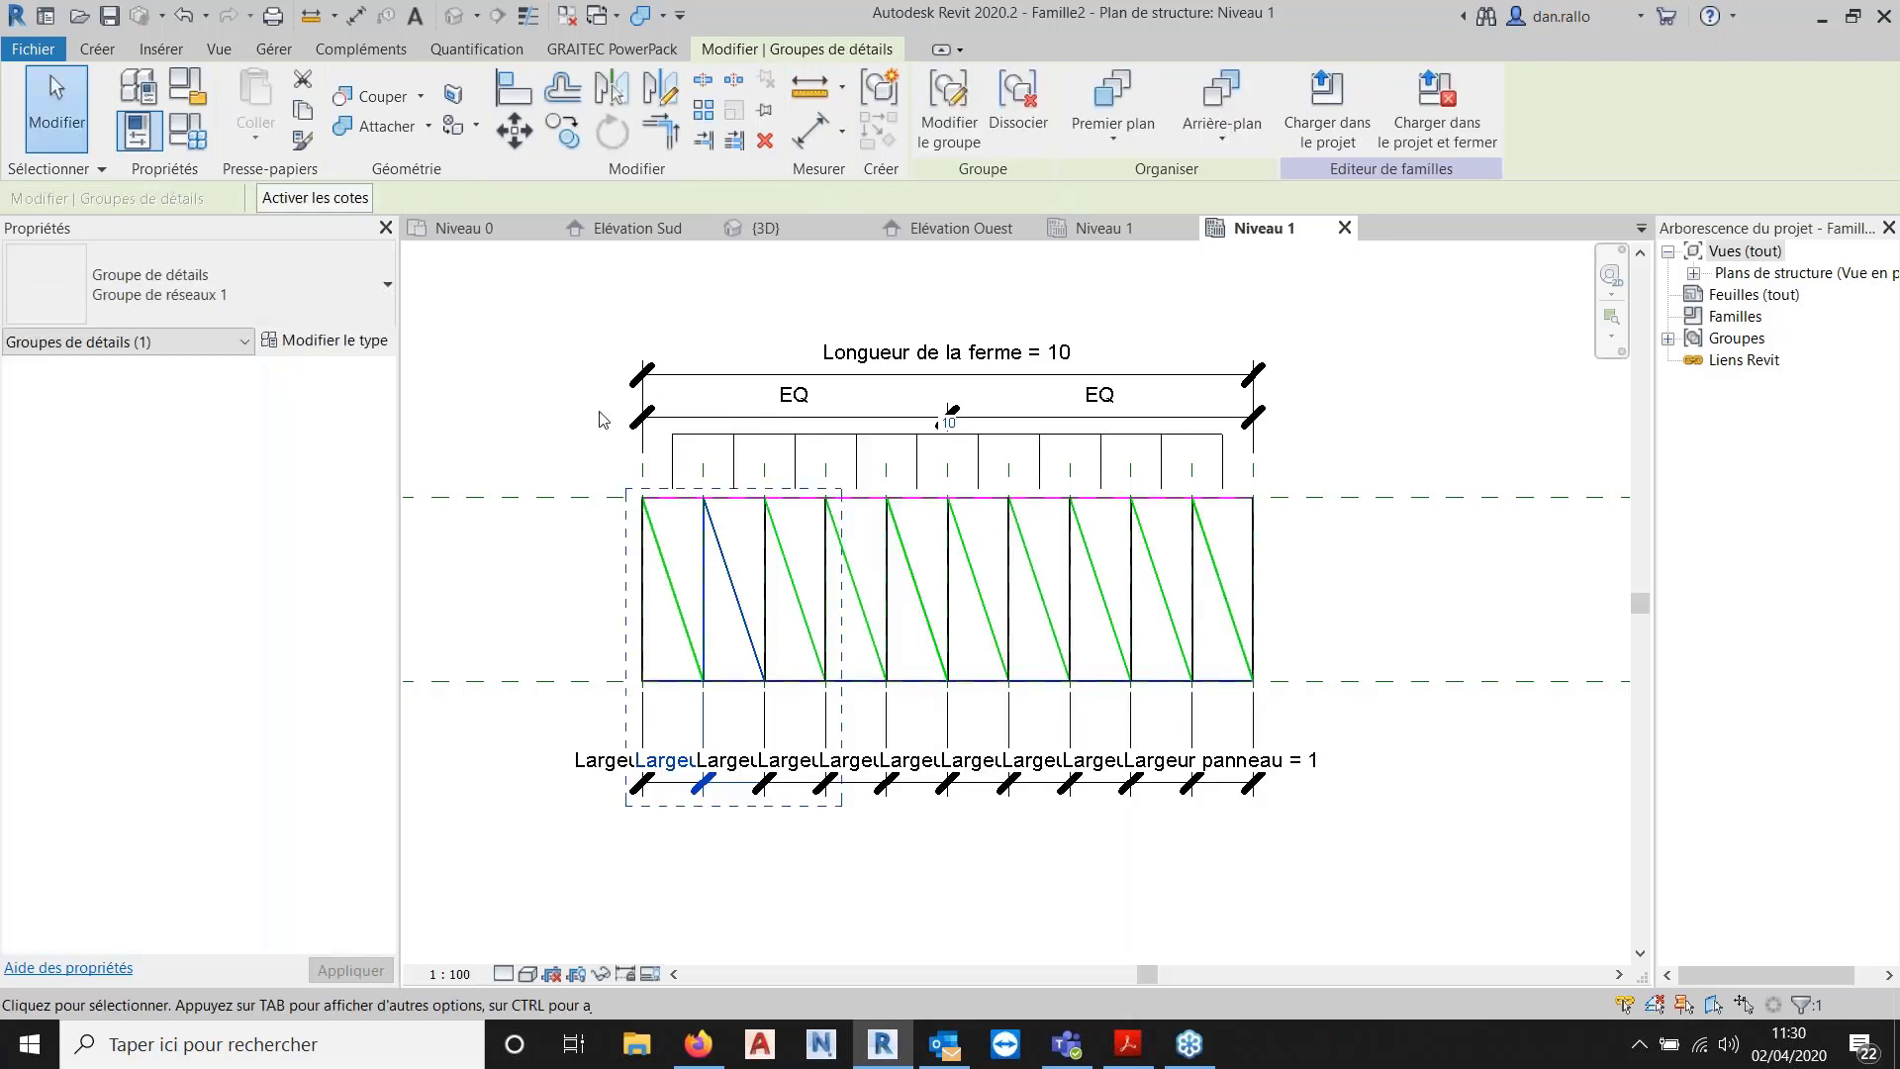
Label the panel array's count with a new instance parameter named Nombre de panneau.
left_click(1015, 436)
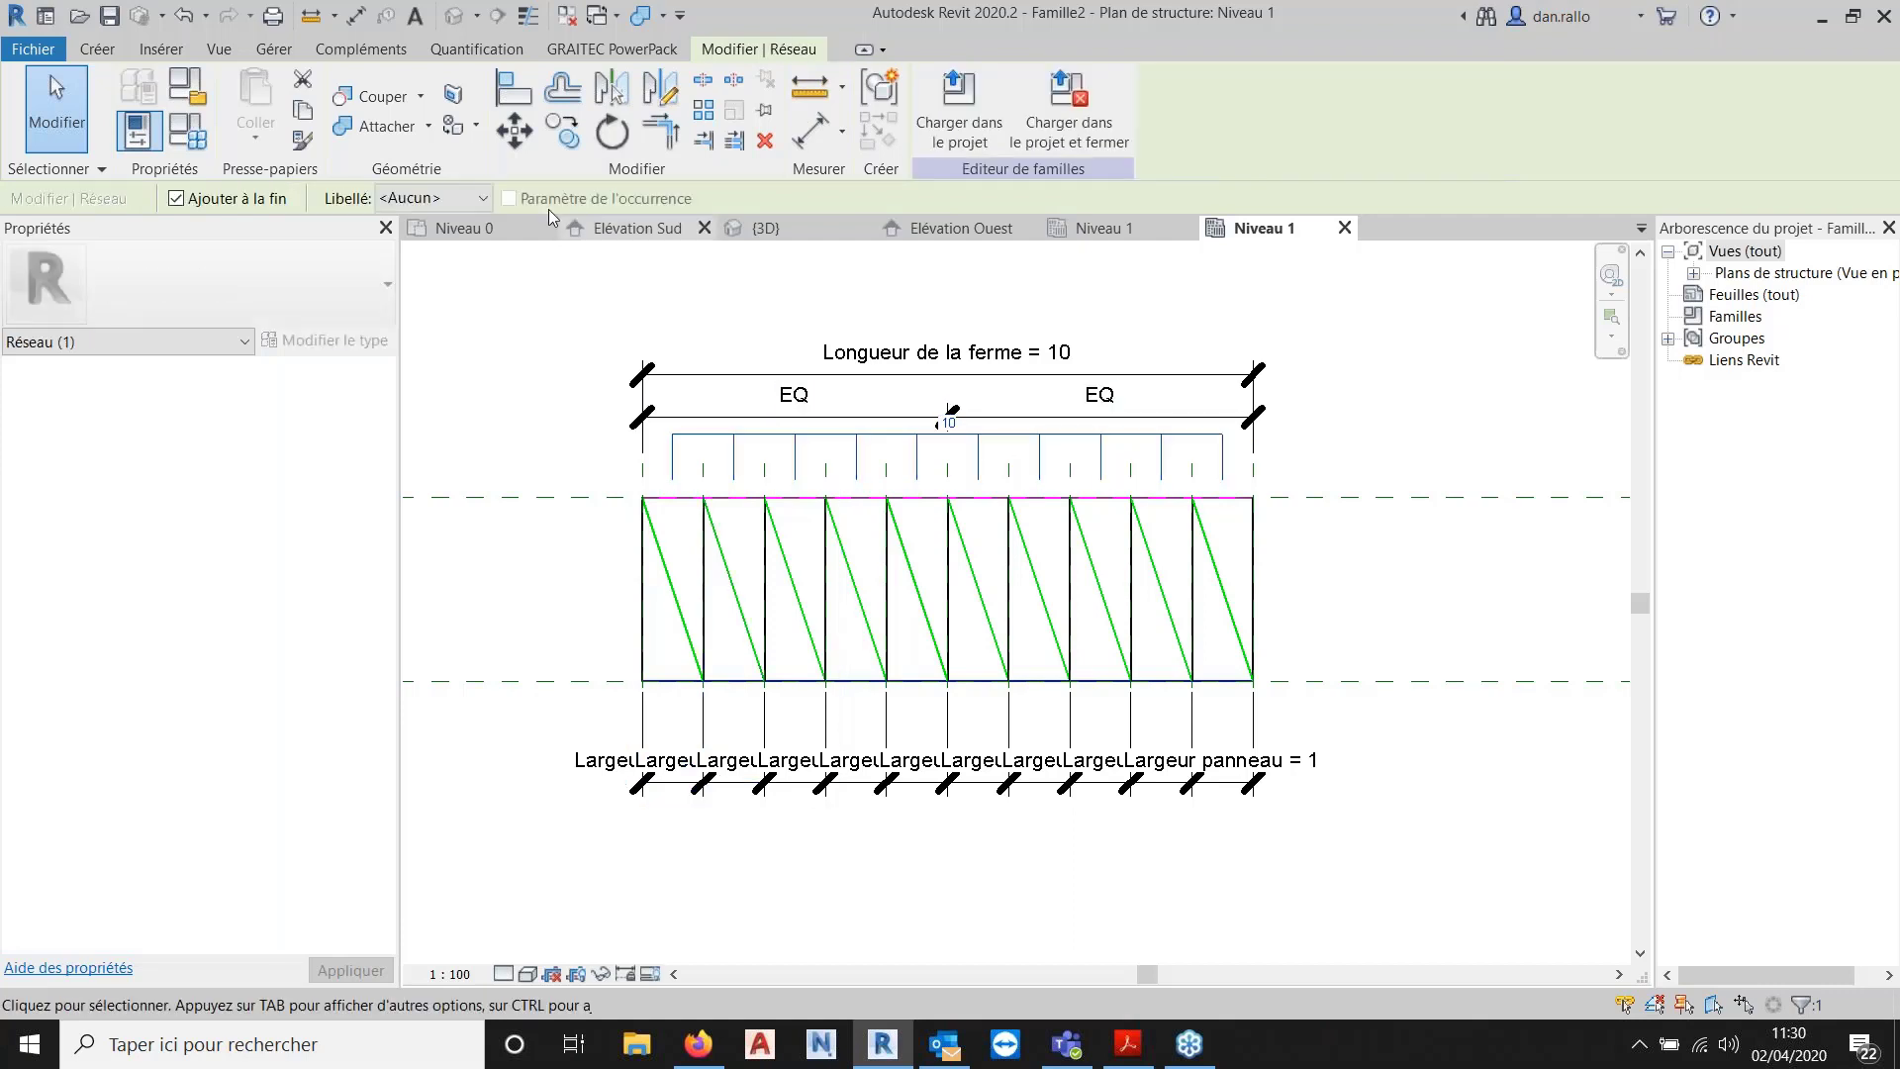
left_click(489, 200)
left_click(481, 232)
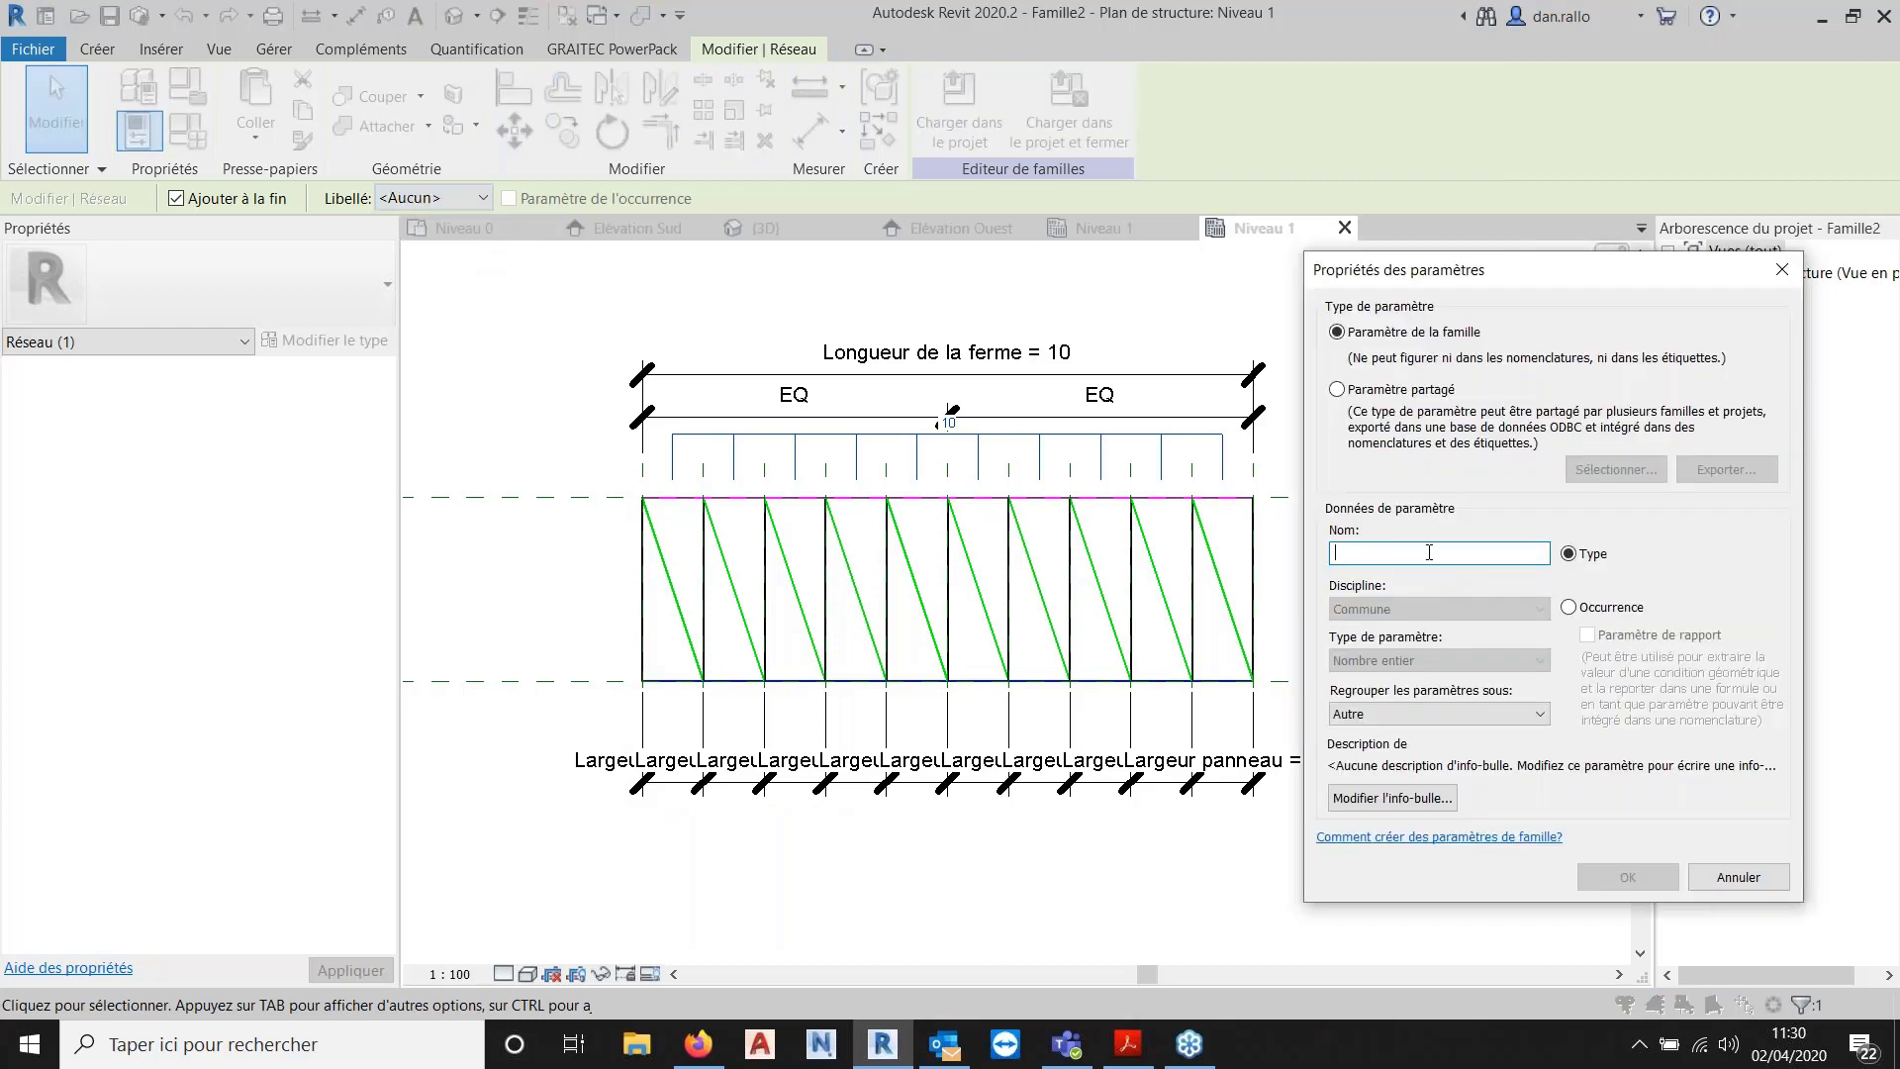
type("Nombre de")
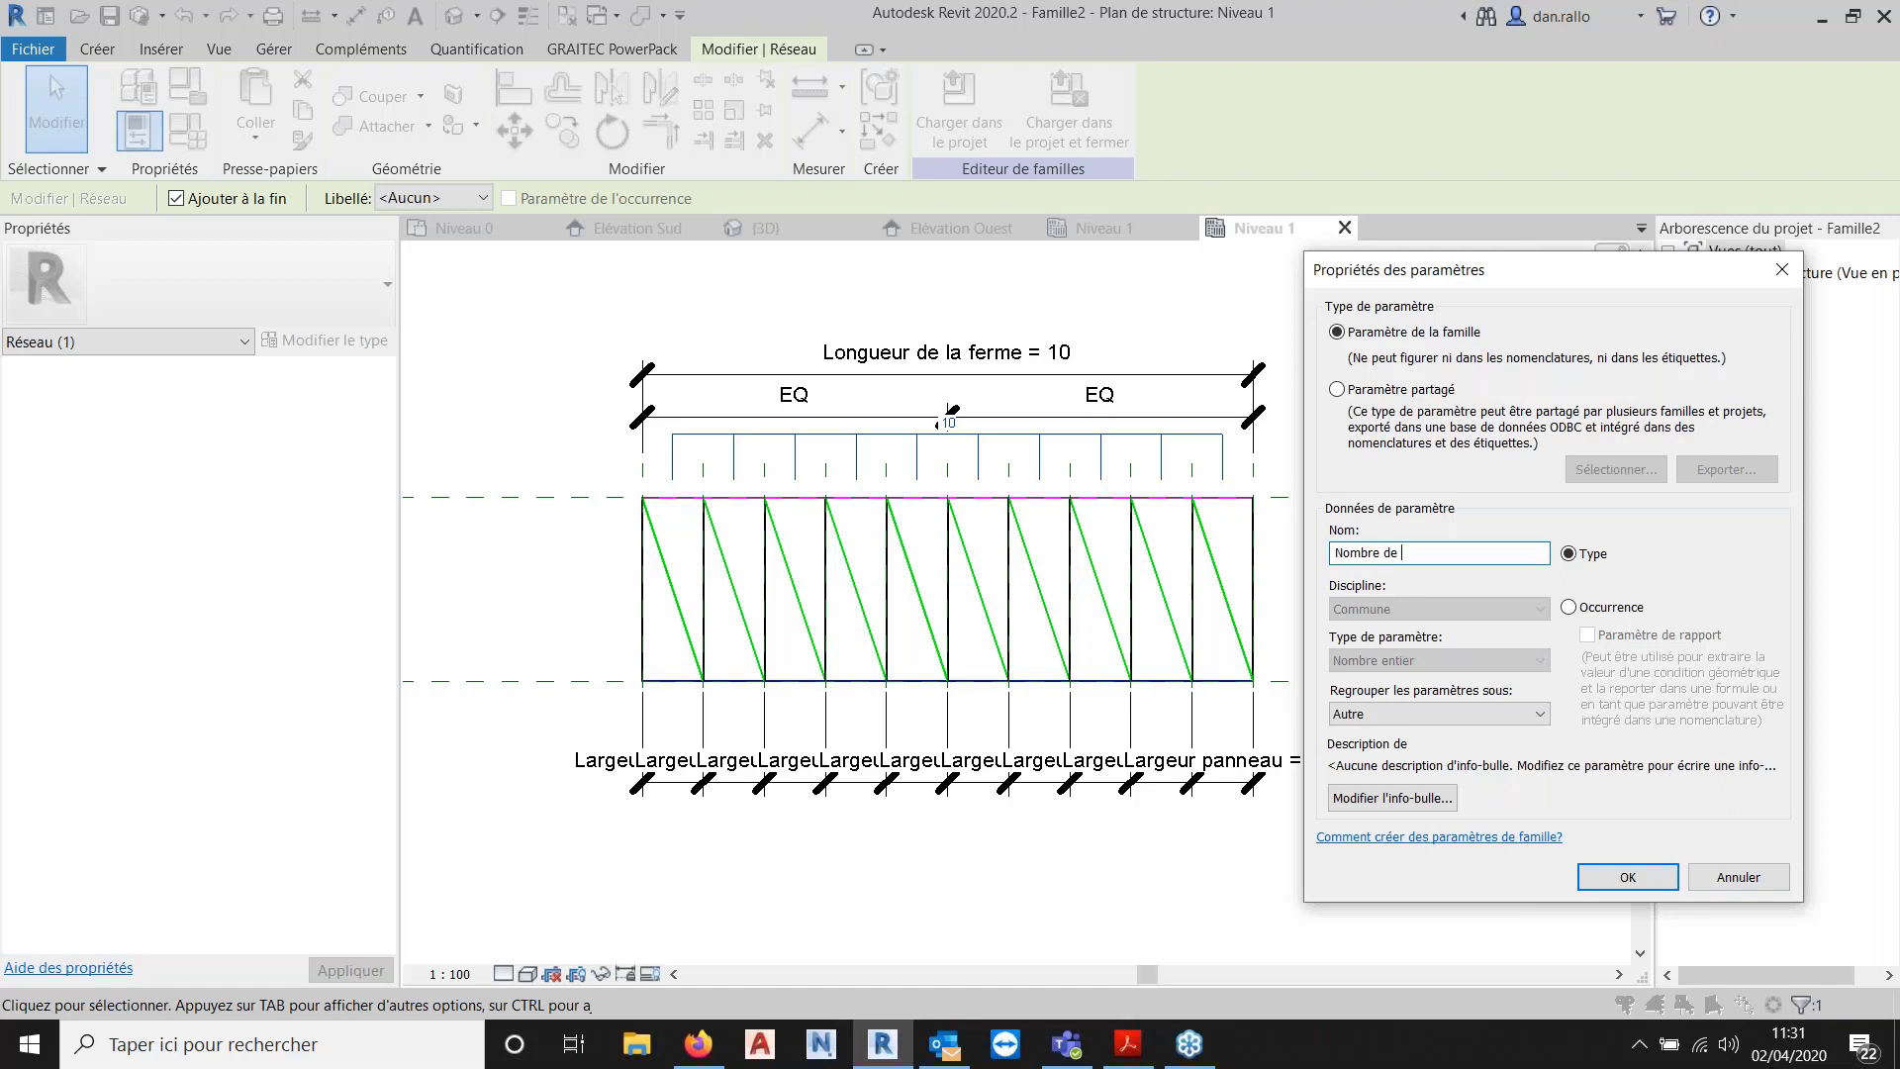
type(" panneau")
left_click(1569, 608)
left_click(1655, 878)
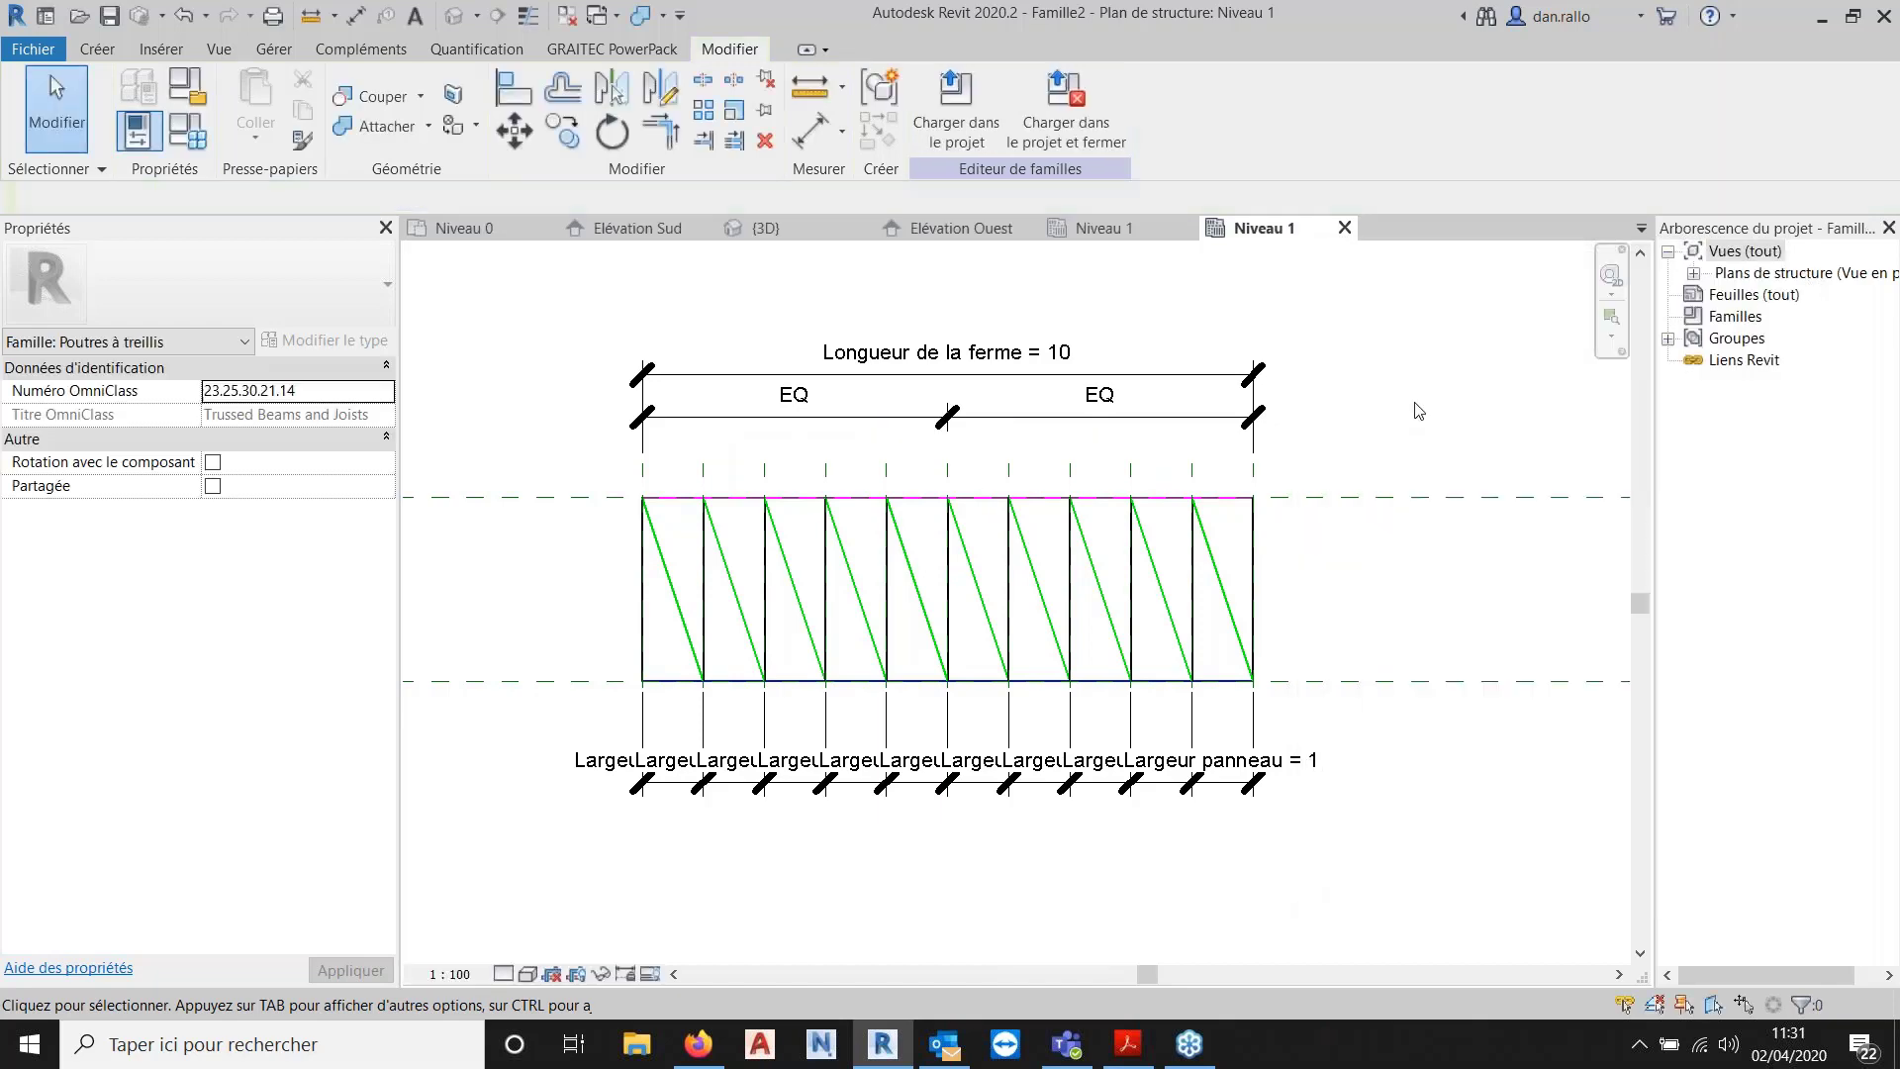
Remove the equality constraint from the two half-length dimensions above the top chord.
scroll(1400, 423, "up", 1)
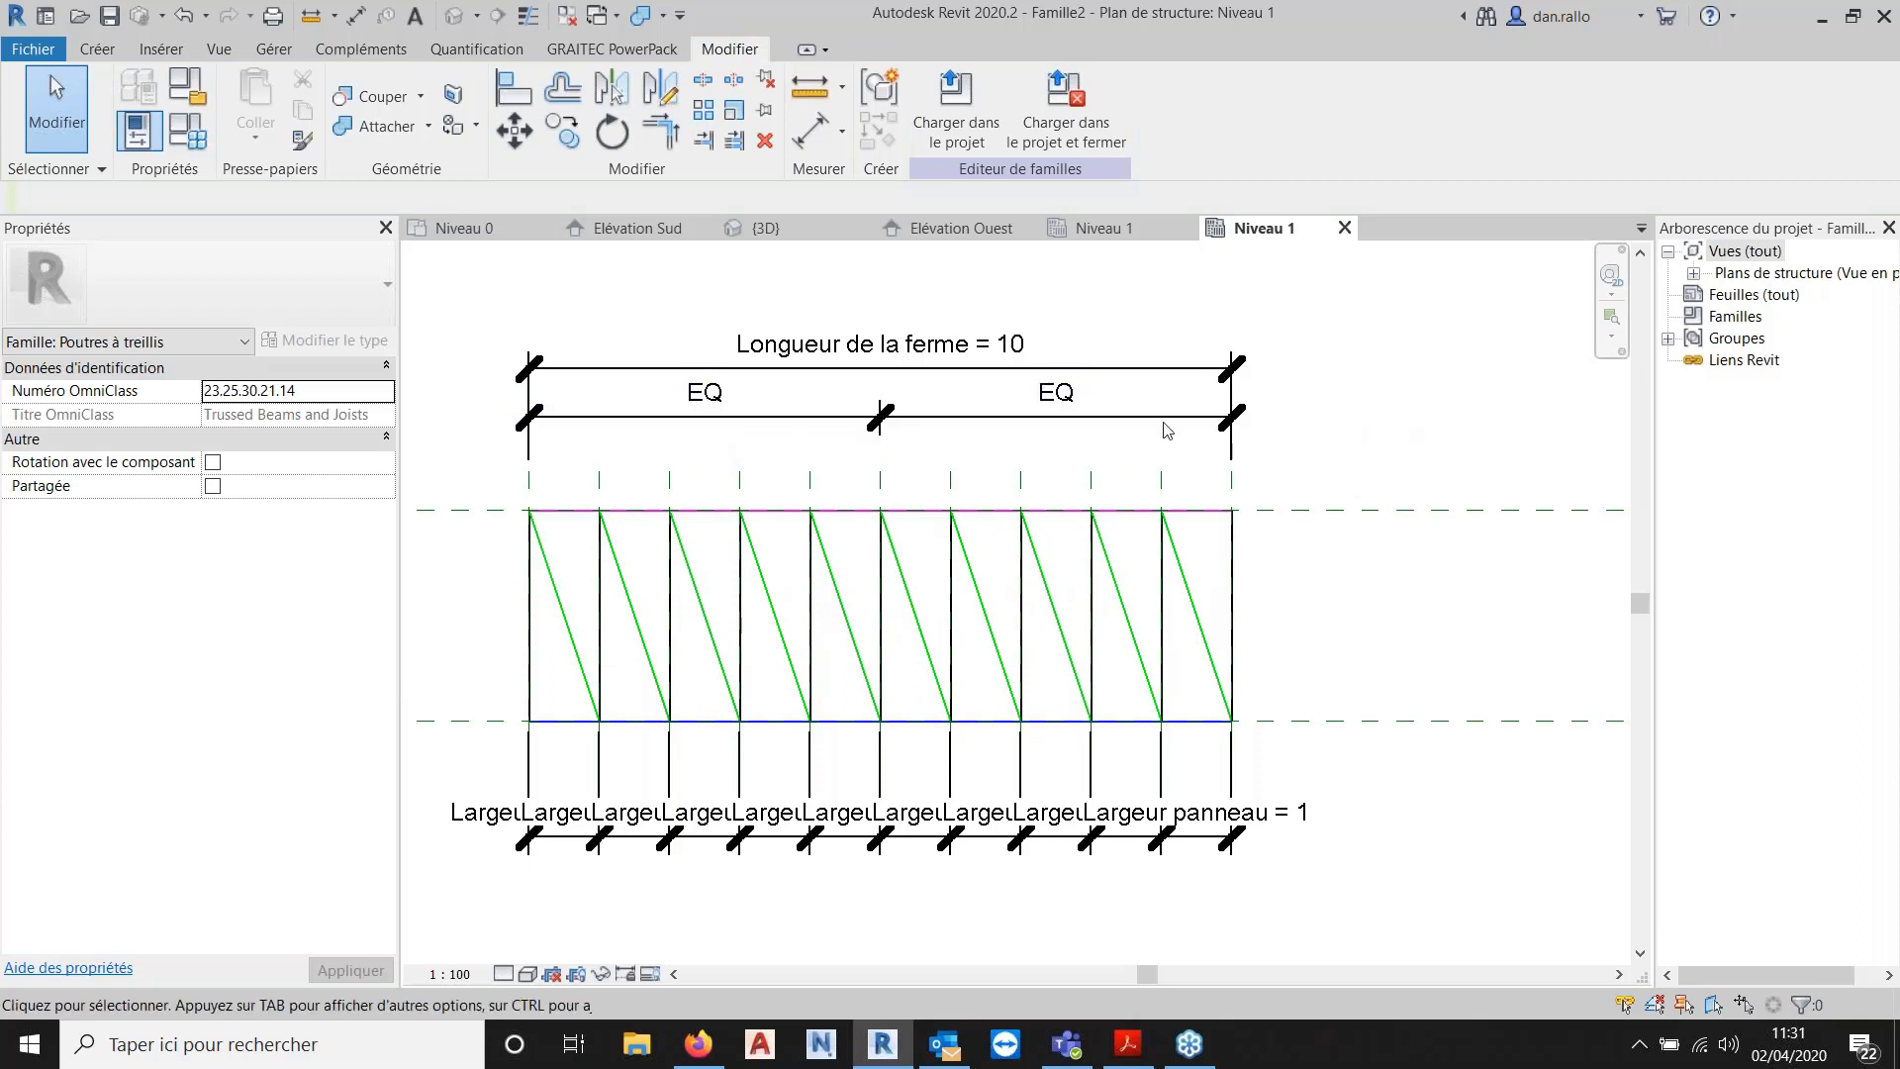
left_click(1097, 428)
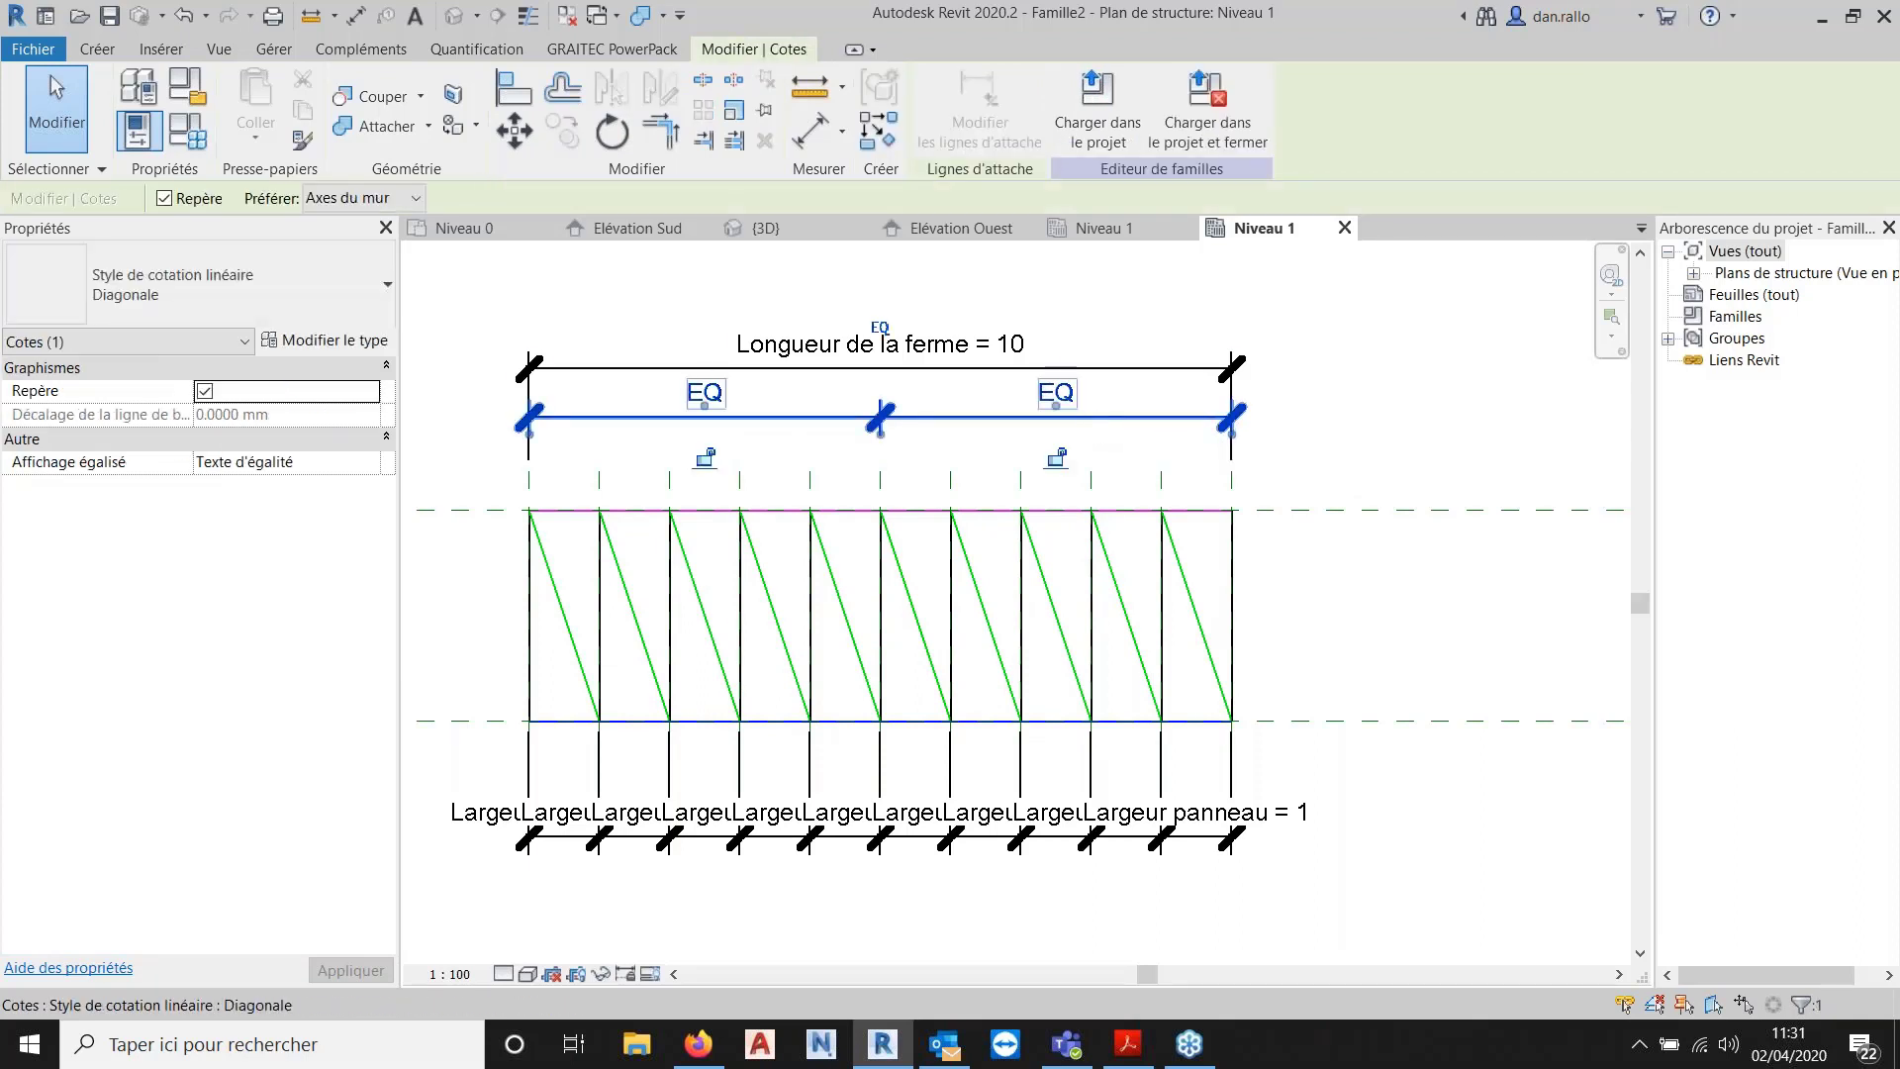
left_click(880, 327)
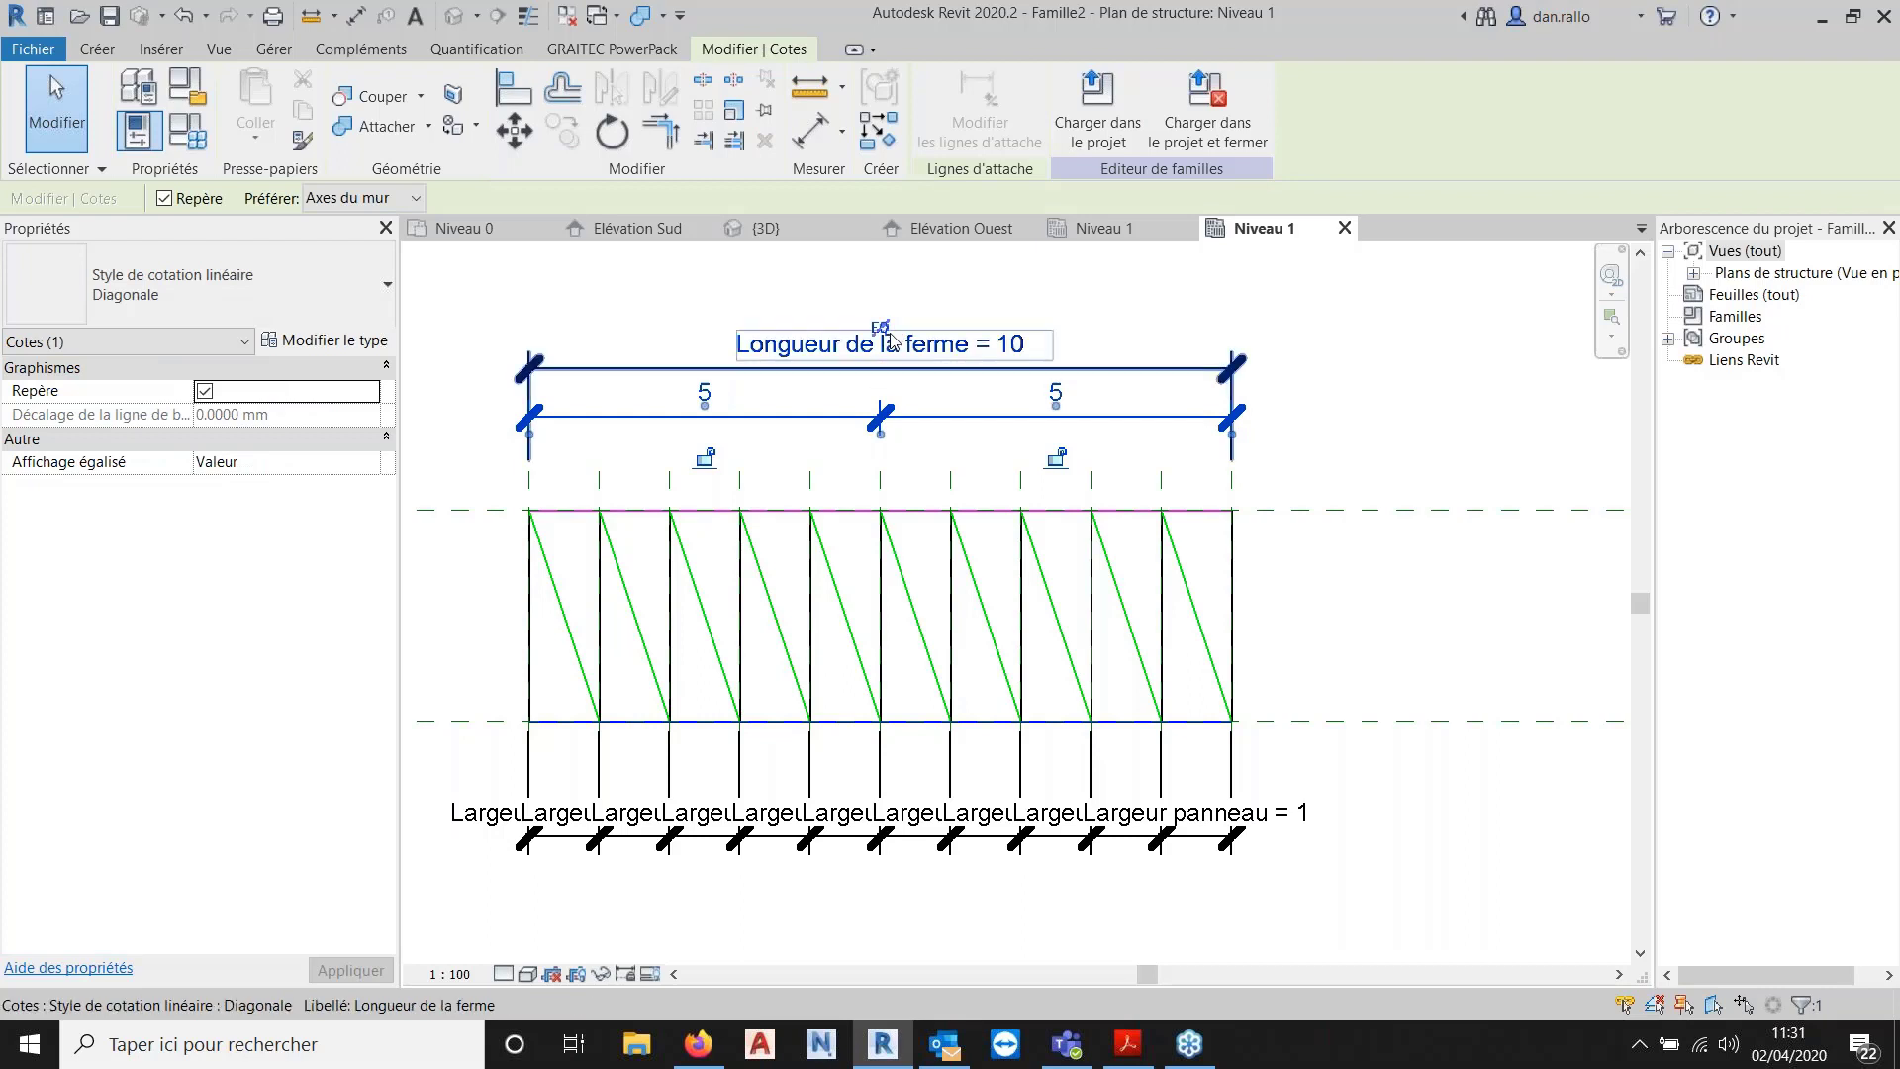
left_click(1103, 299)
scroll(1102, 299, "down", 1)
middle_click_drag(1132, 338, 1292, 336)
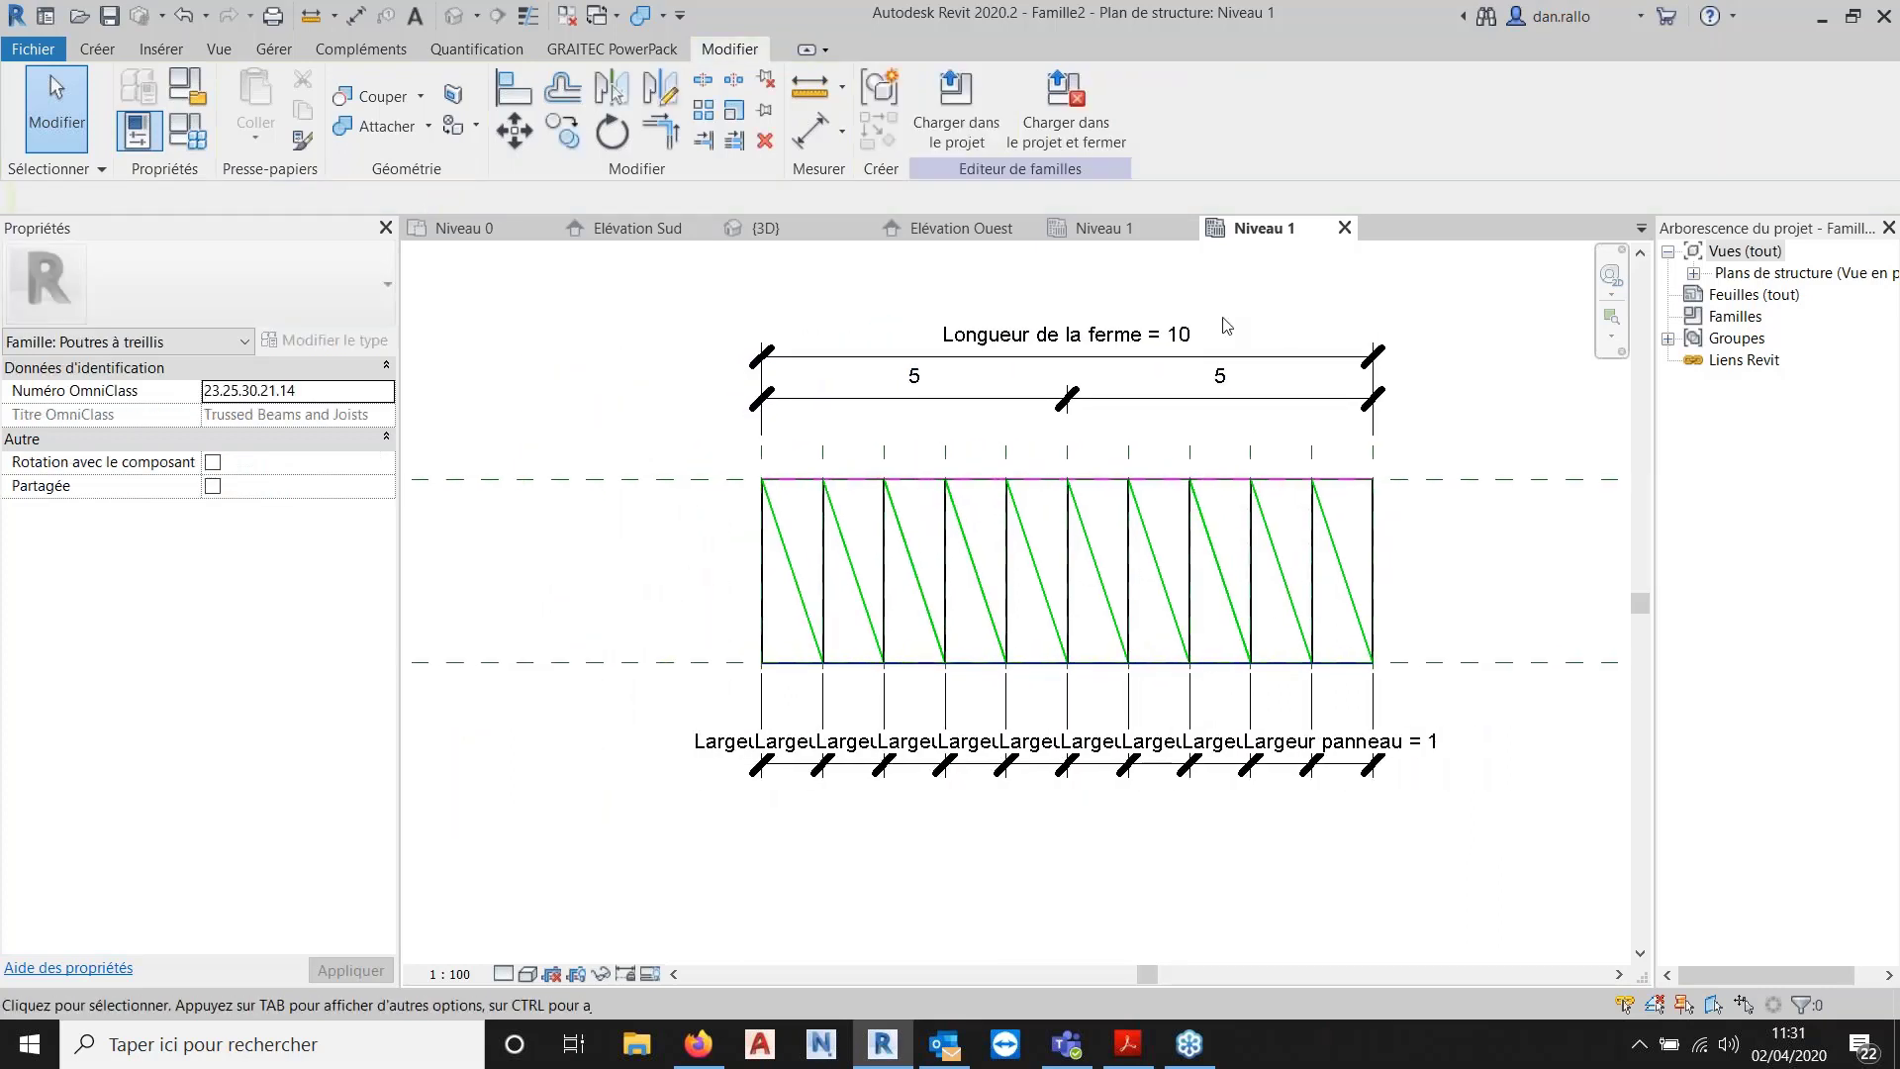
Give Nombre de panneau the formula Longueur de la ferme / Largeur panneau in the family types and apply it.
left_click(194, 132)
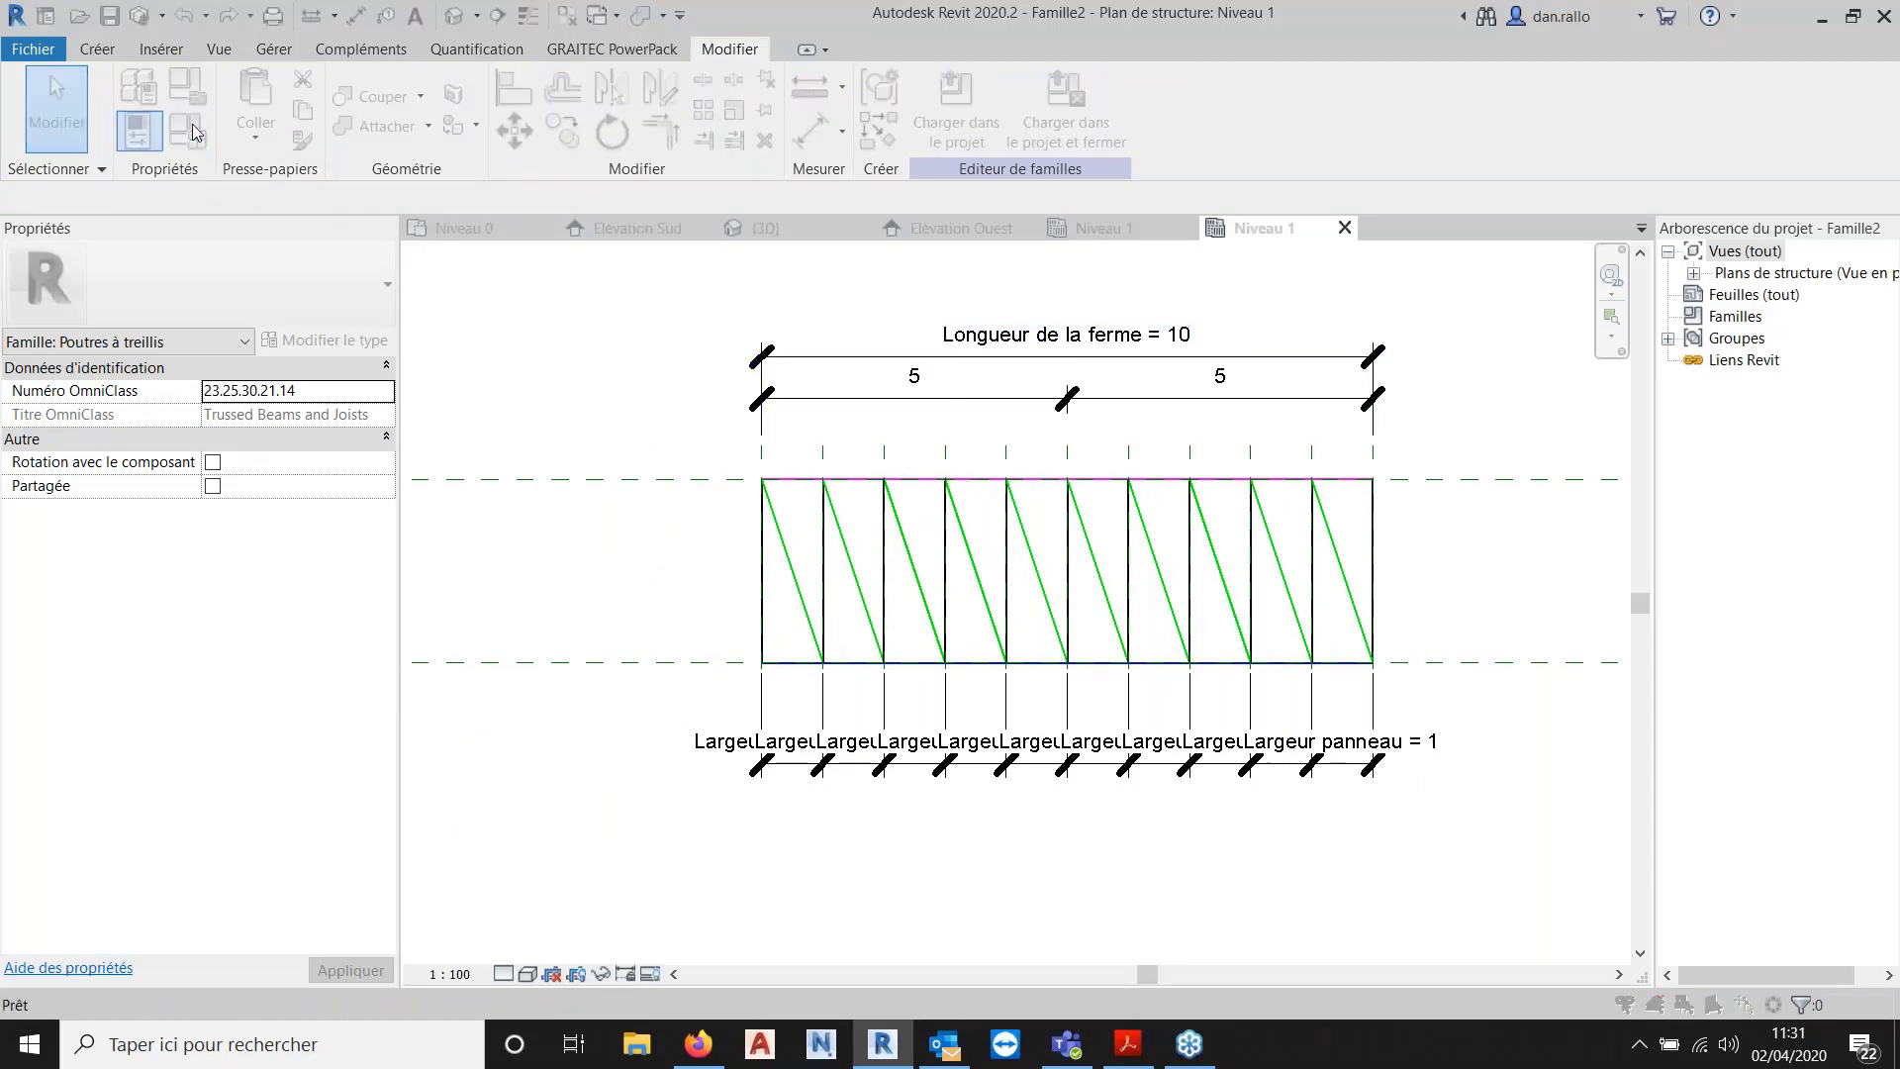
left_click_drag(1185, 57, 142, 106)
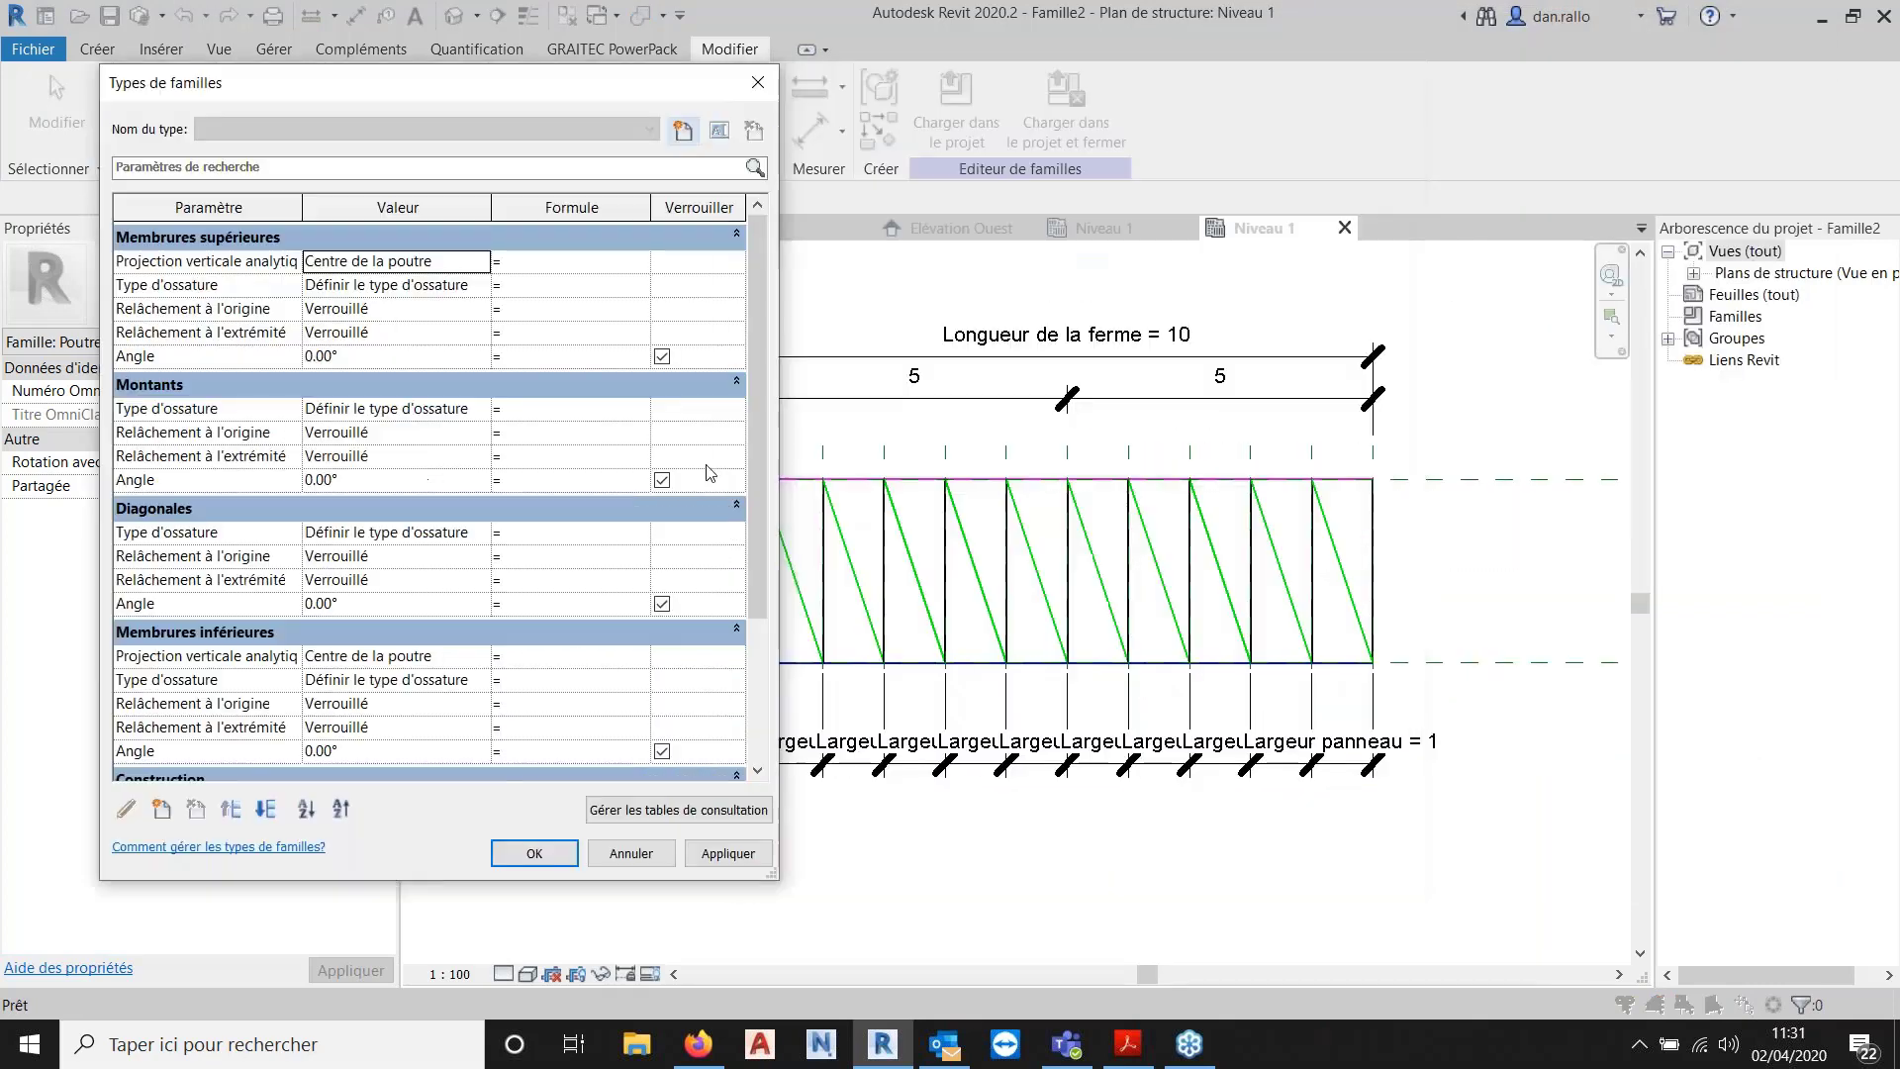
scroll(331, 735, "down", 3)
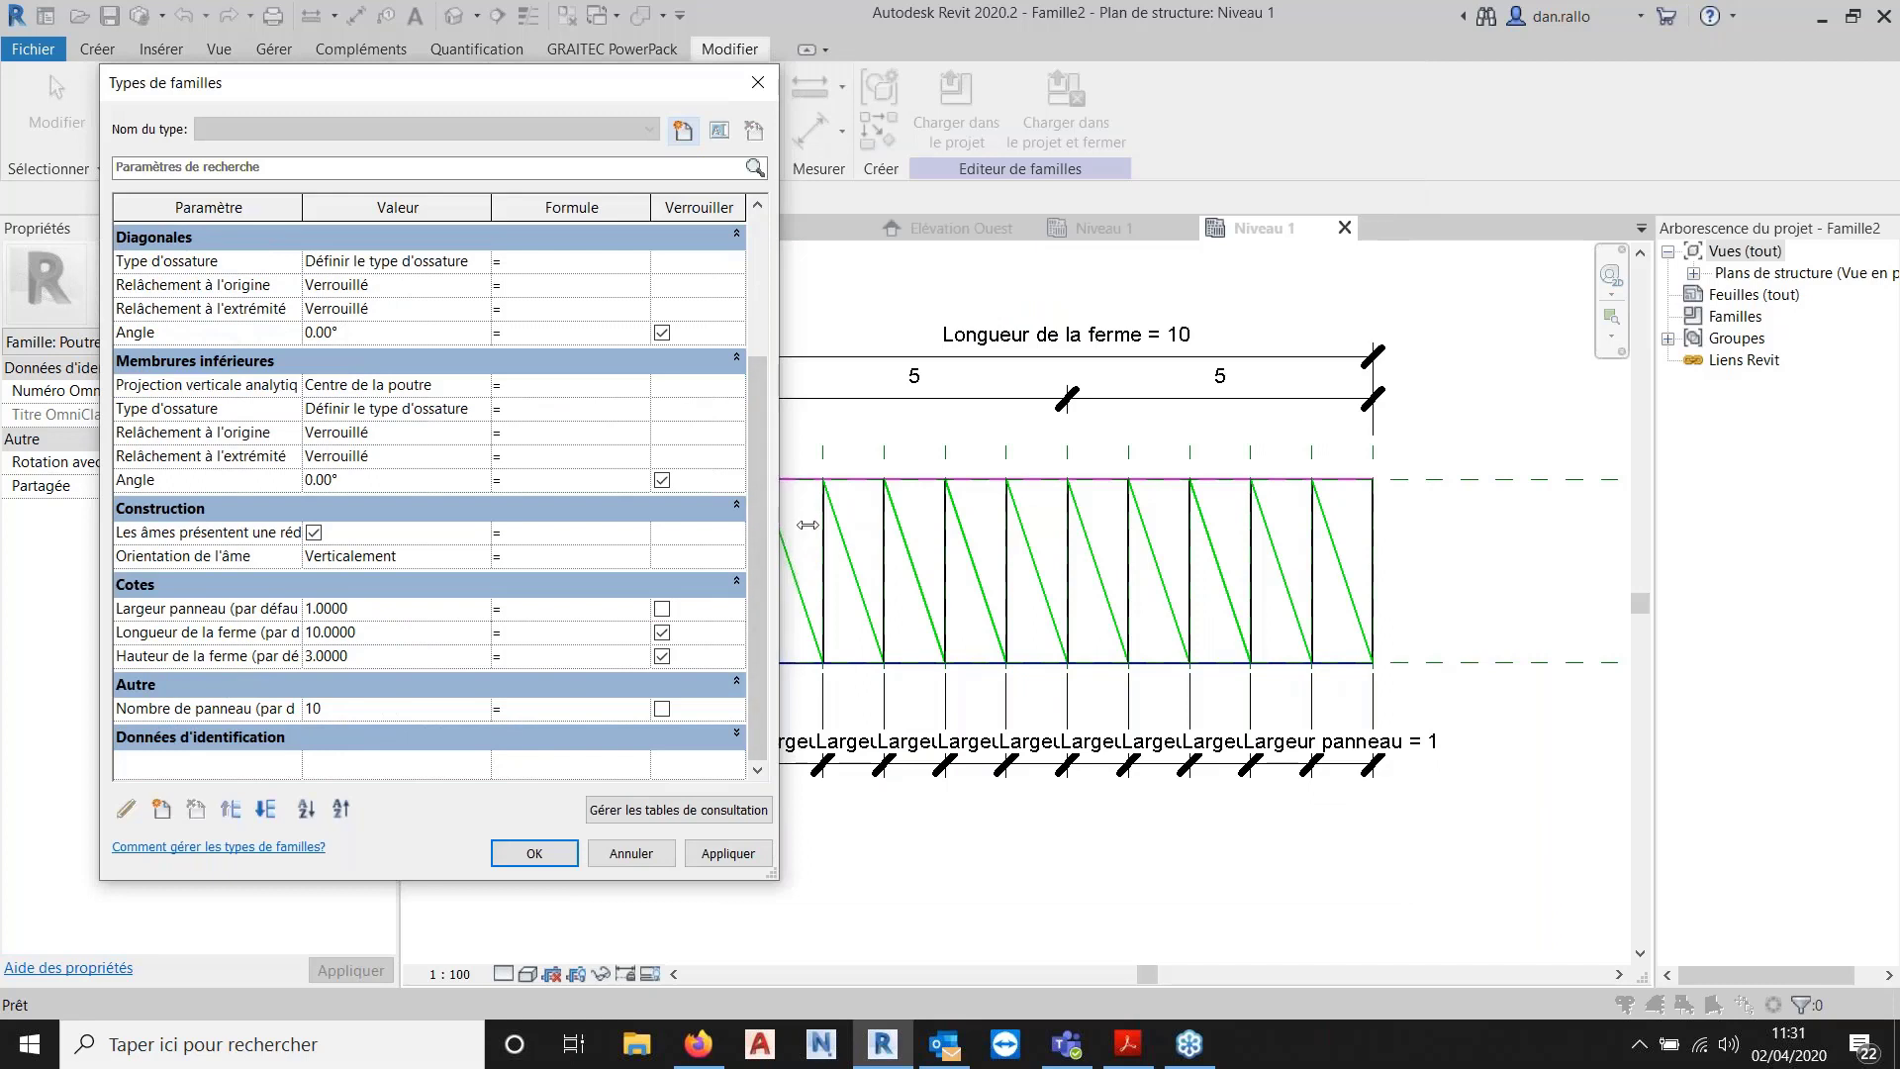
left_click_drag(807, 525, 1030, 507)
left_click_drag(645, 207, 533, 207)
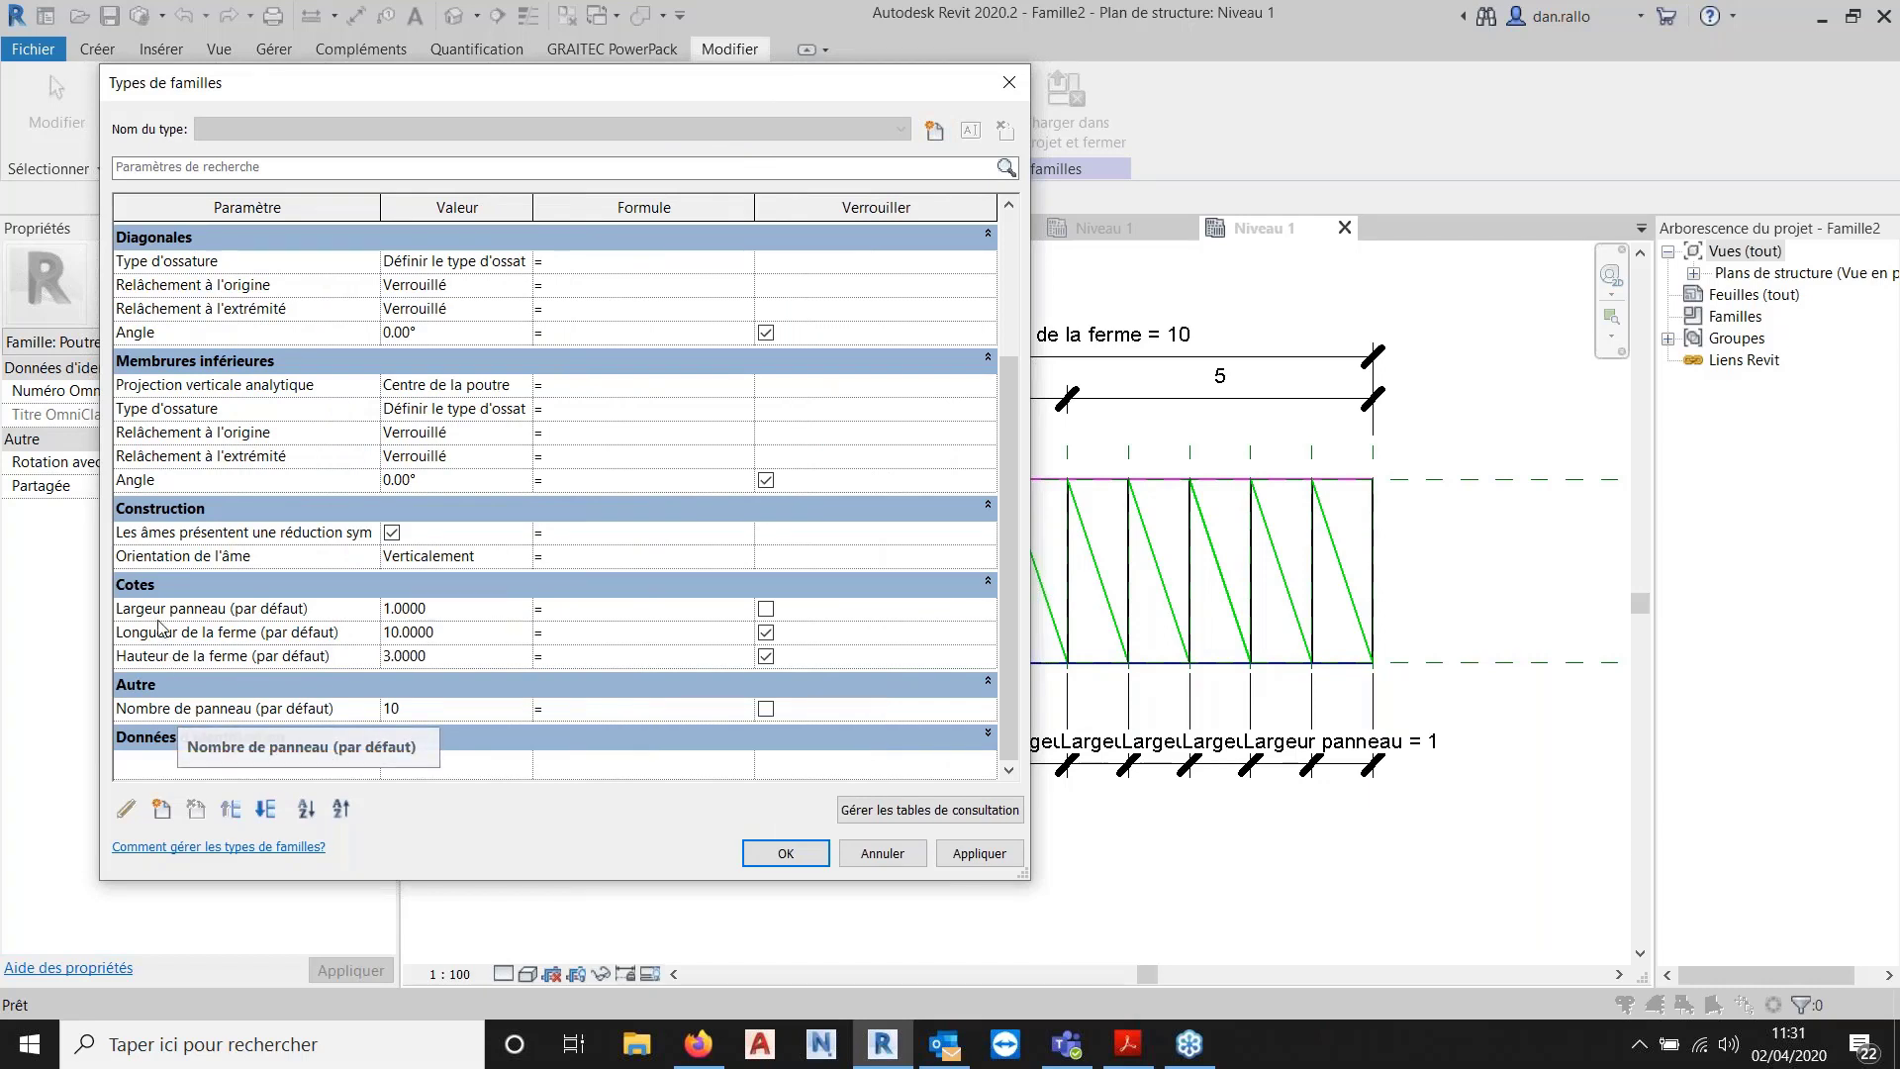
left_click(584, 709)
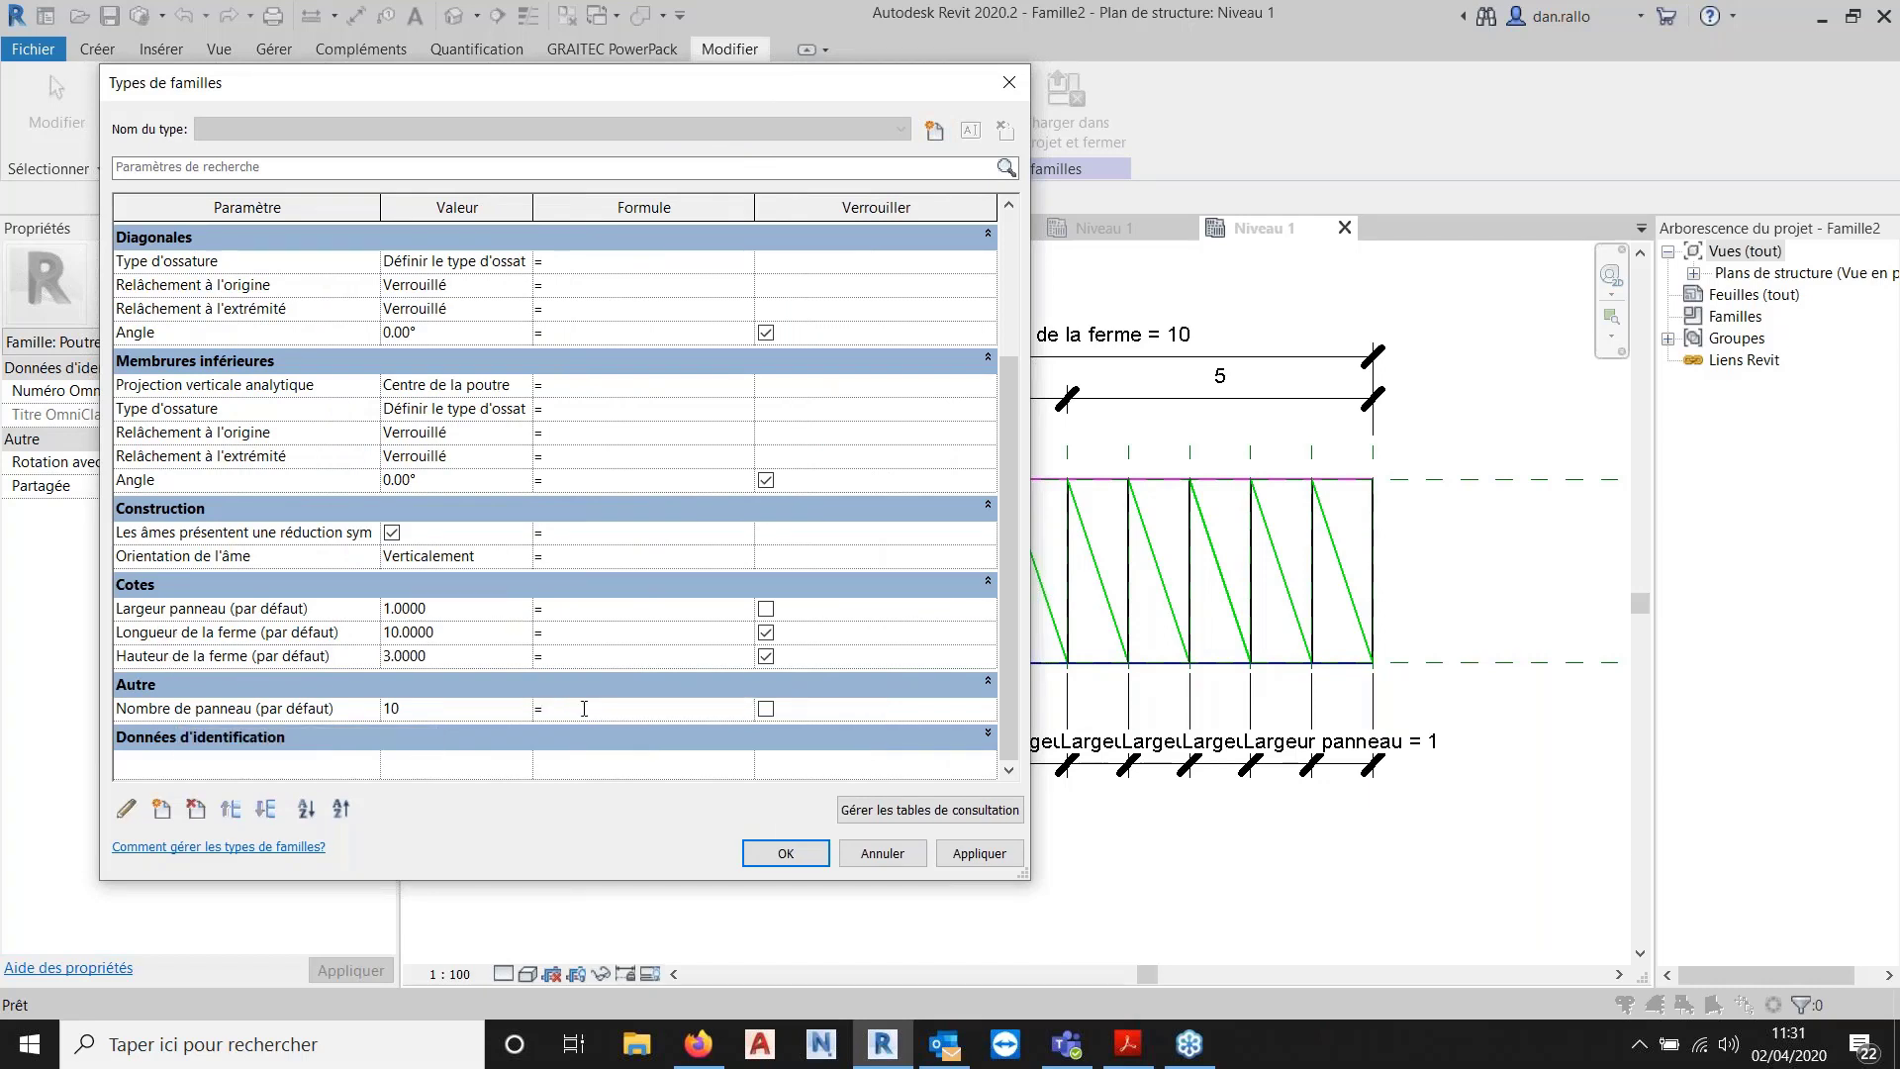
type("Longueur de la ferme / Largeur")
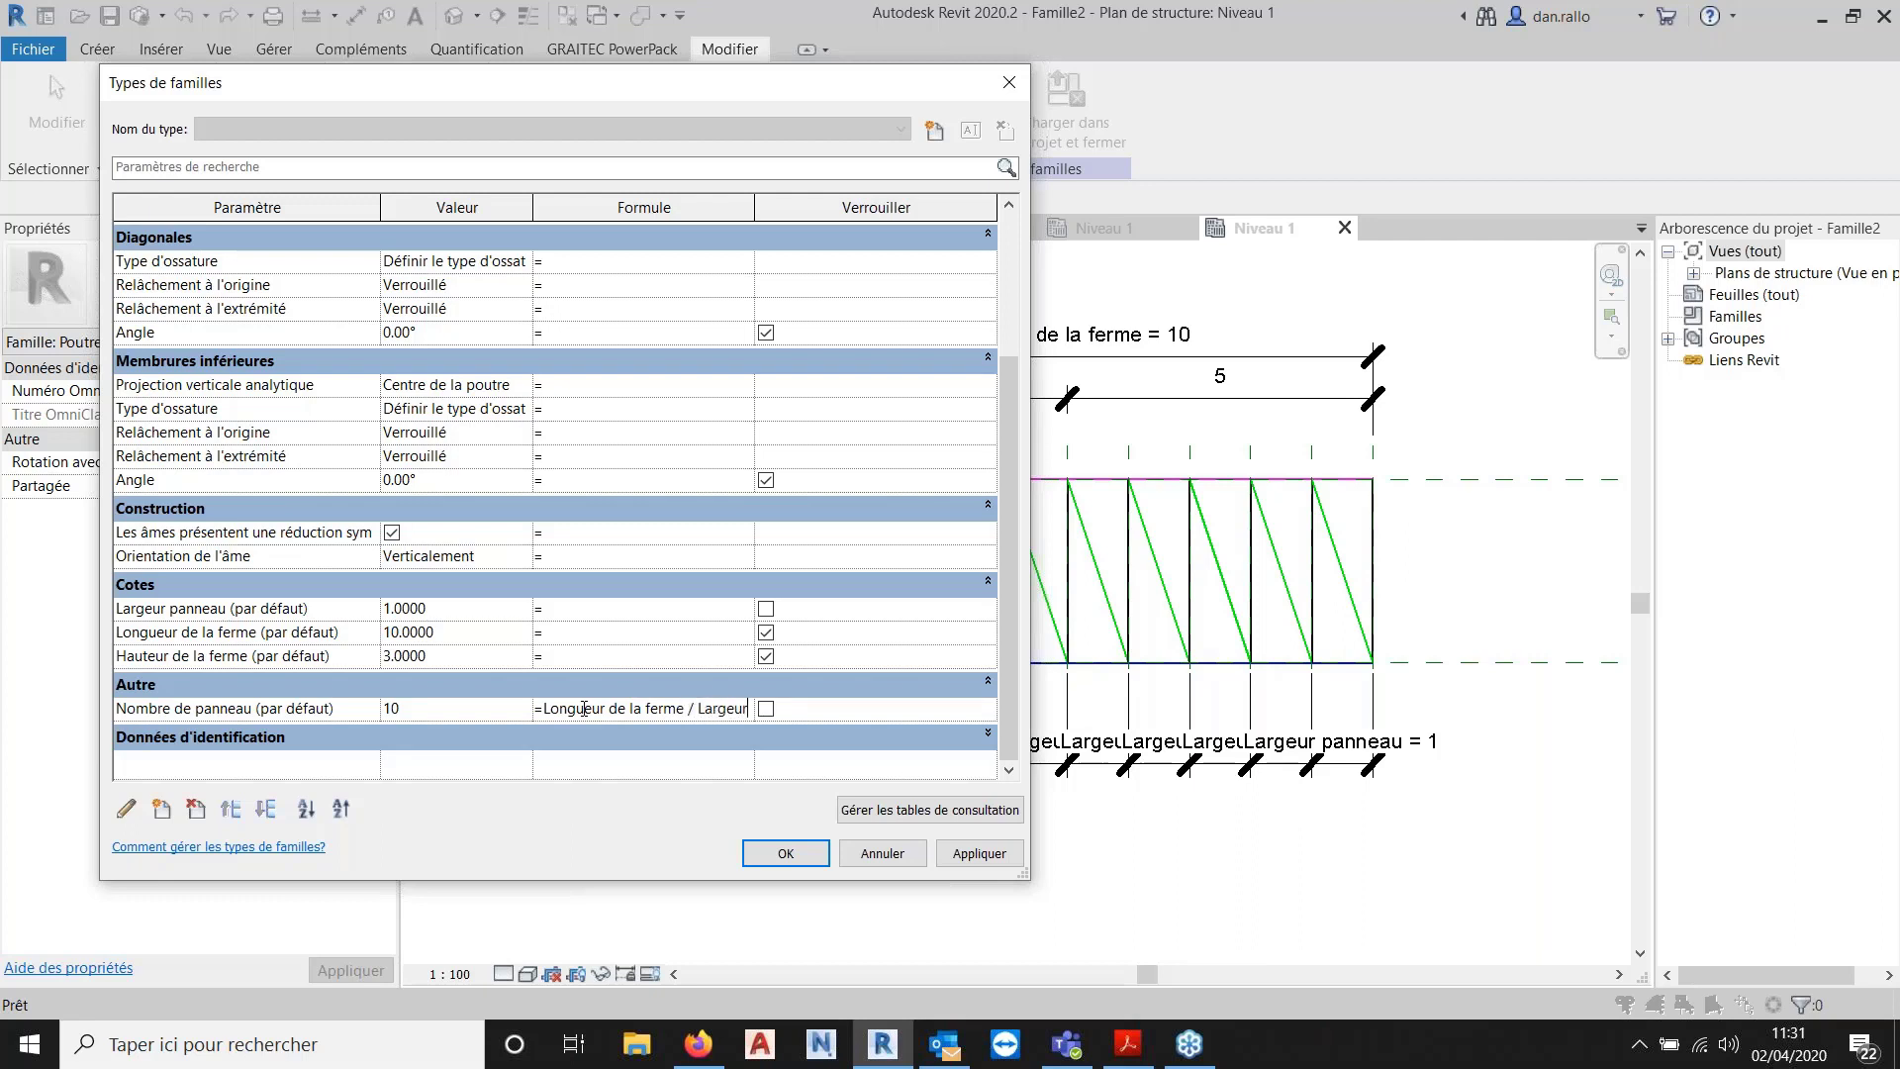
type(" panneau")
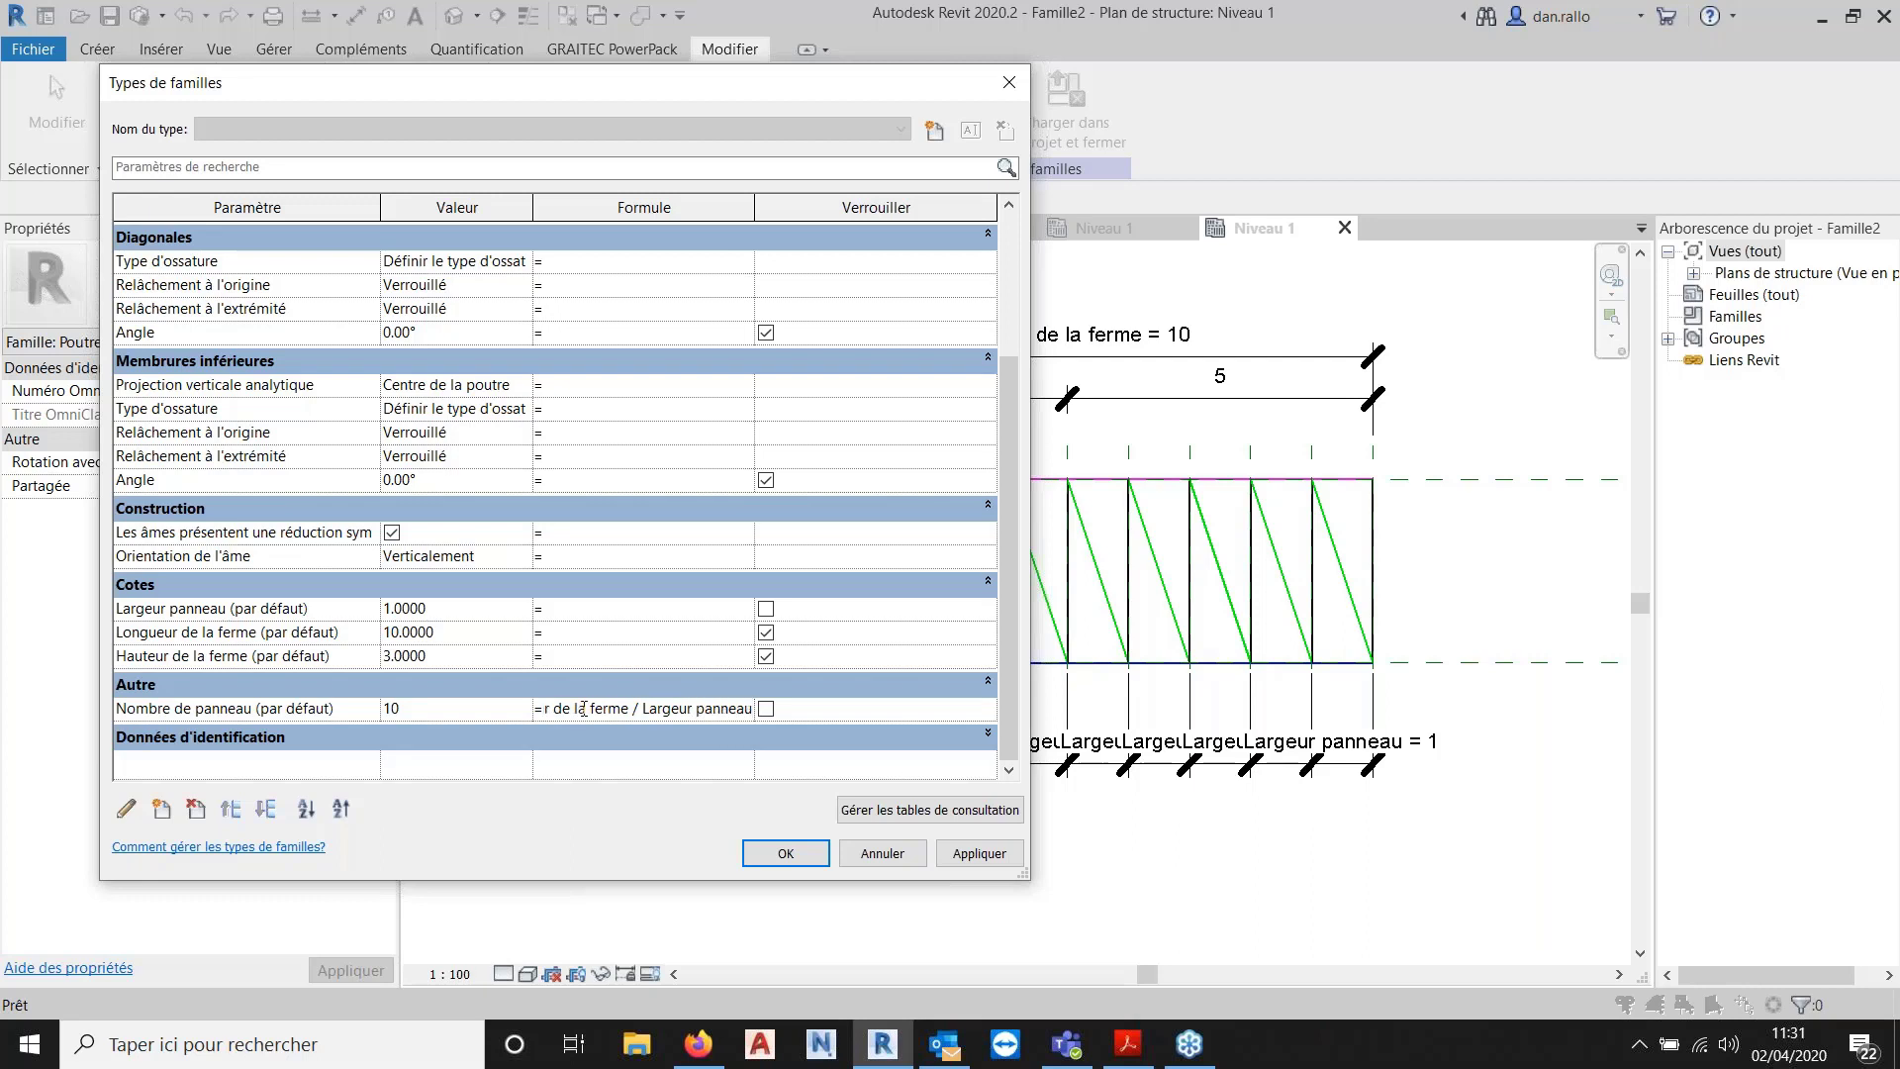
left_click(981, 855)
left_click(980, 856)
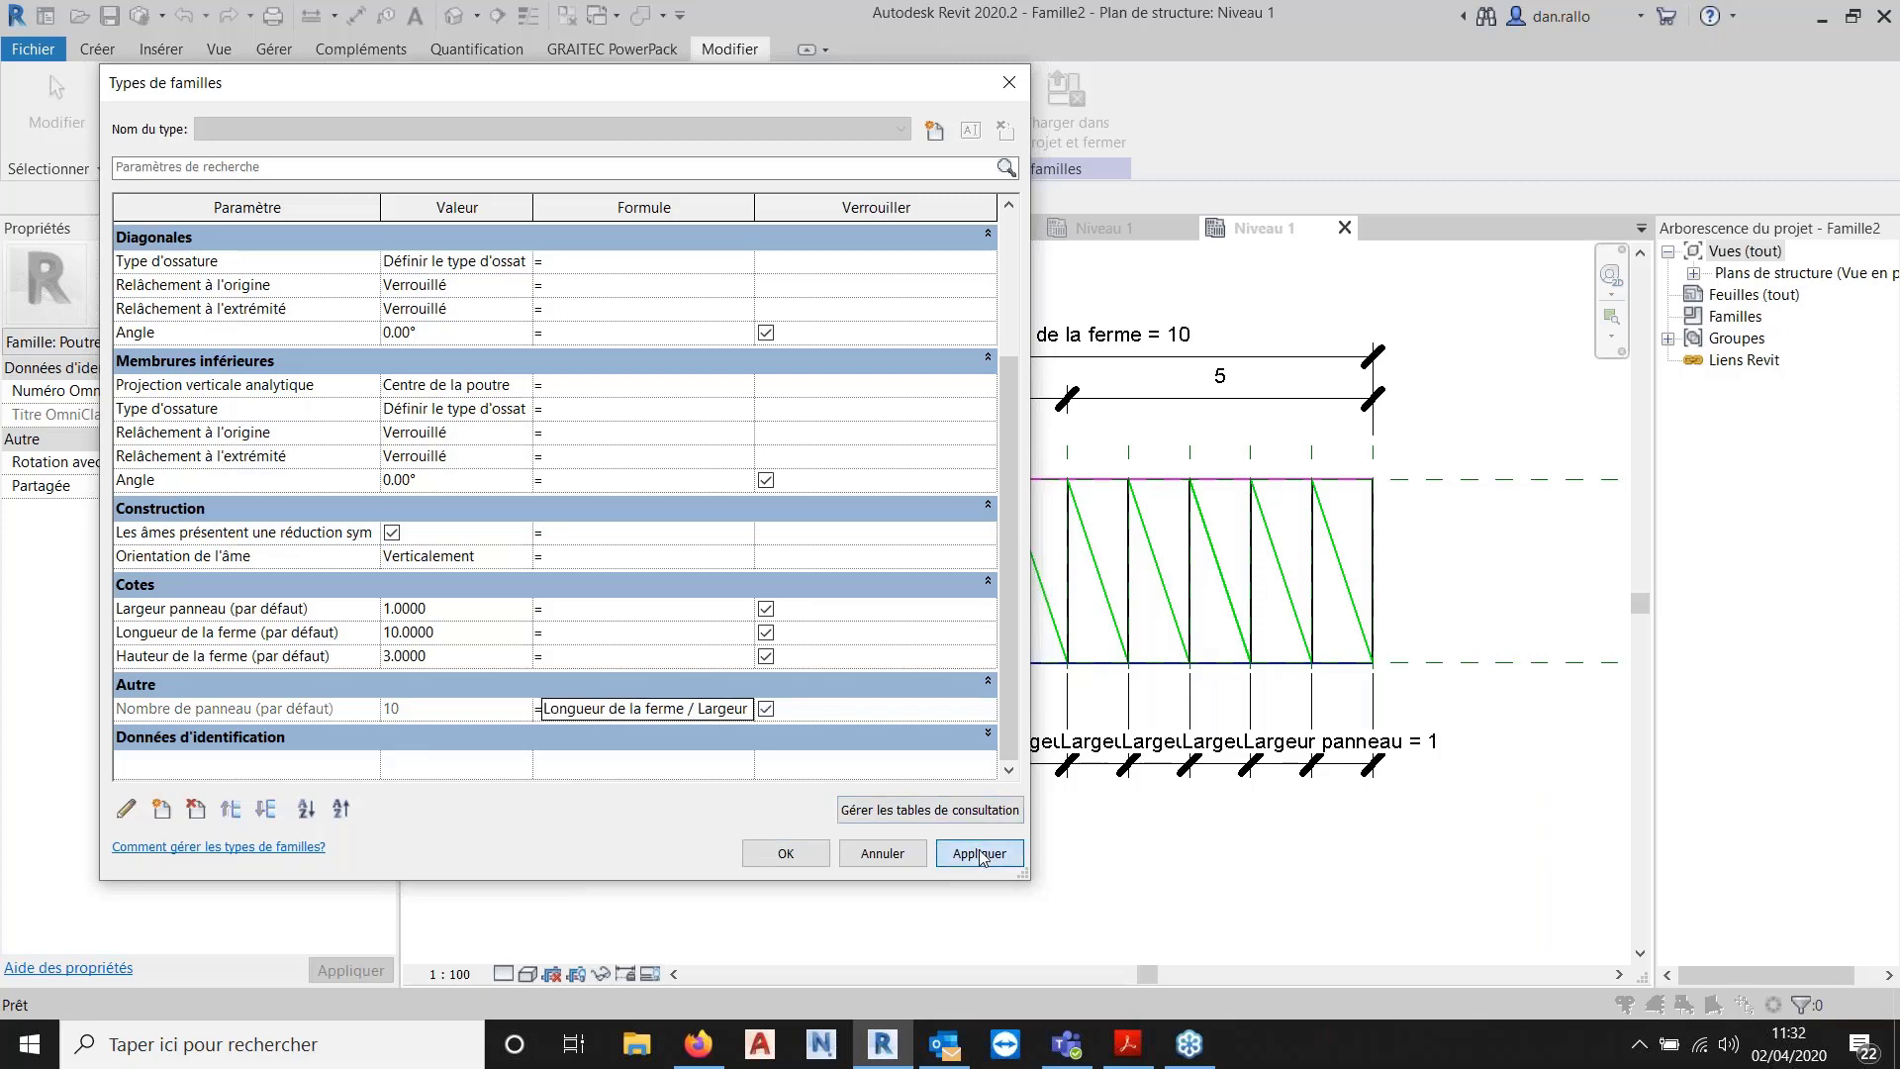
left_click(786, 856)
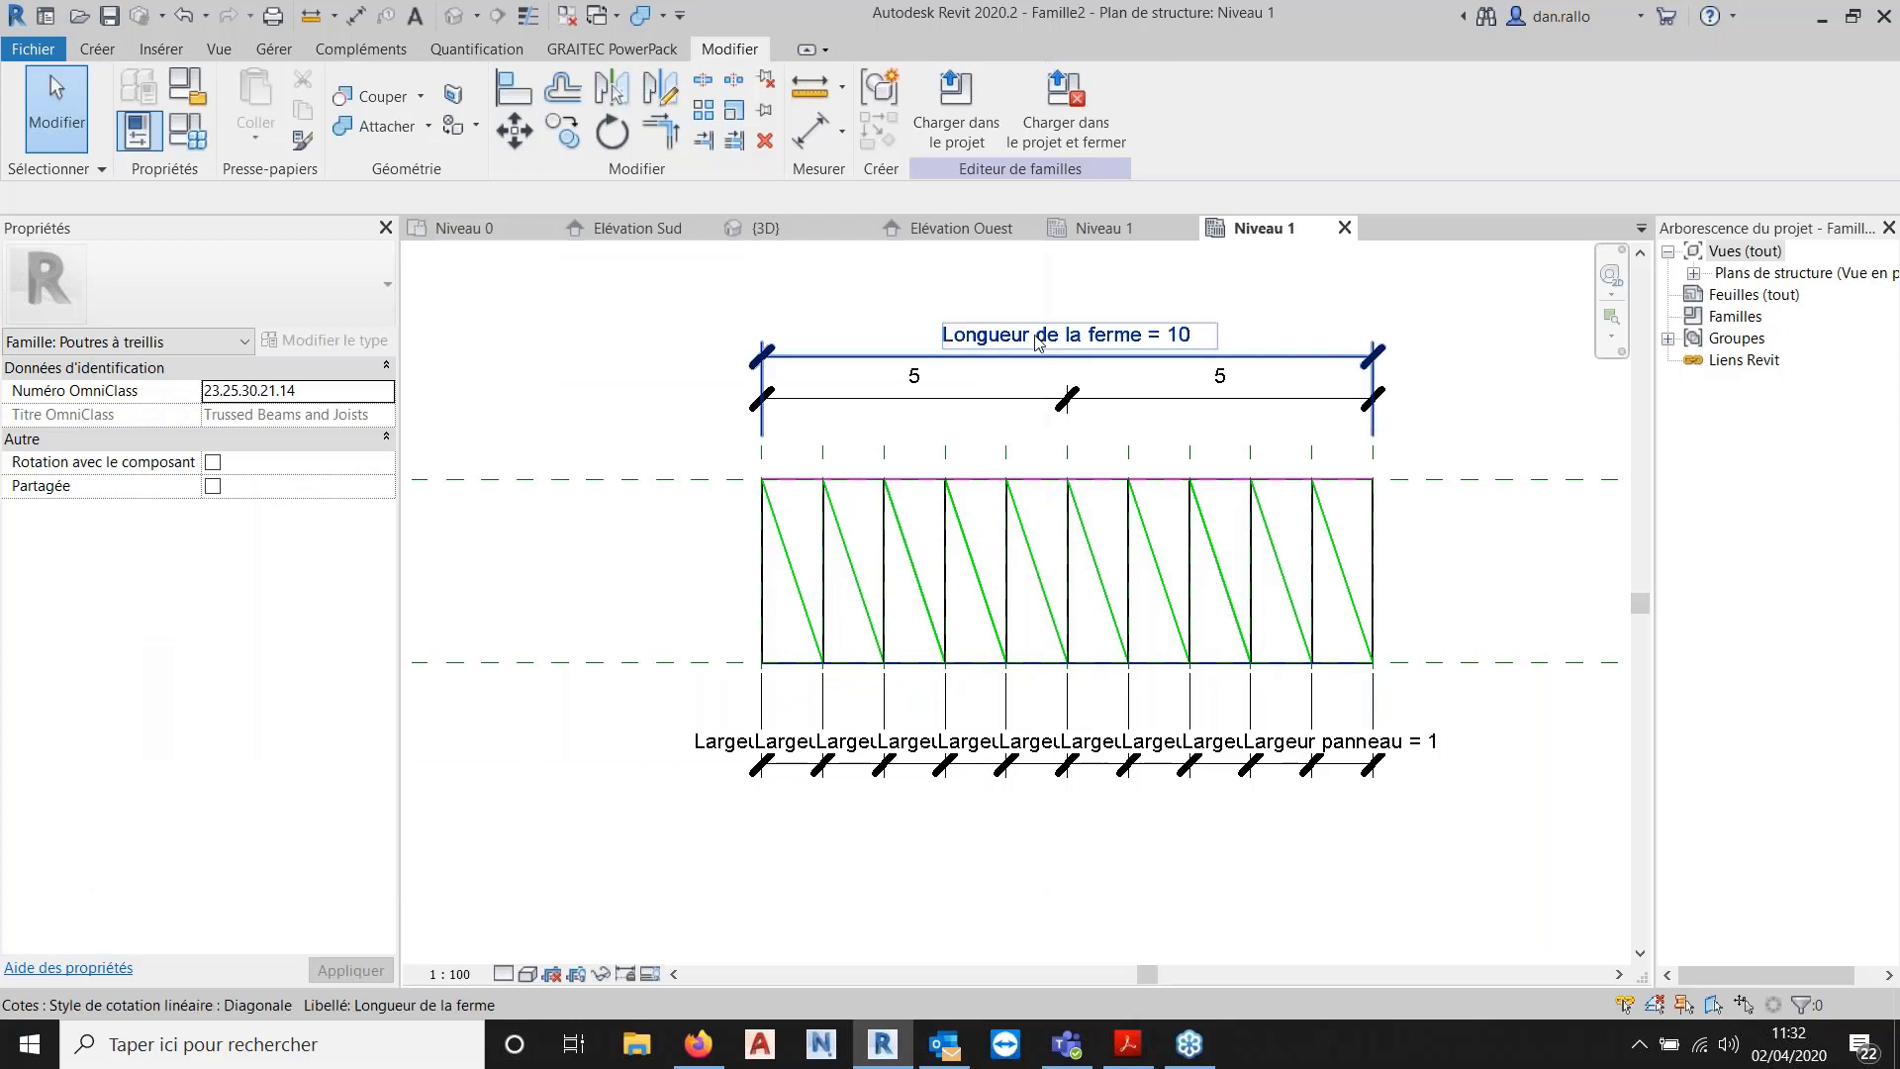
Load the truss family into the project and place a horizontal Famille2 truss on Niveau 0, extending past both walls.
left_click(930, 102)
left_click(384, 717)
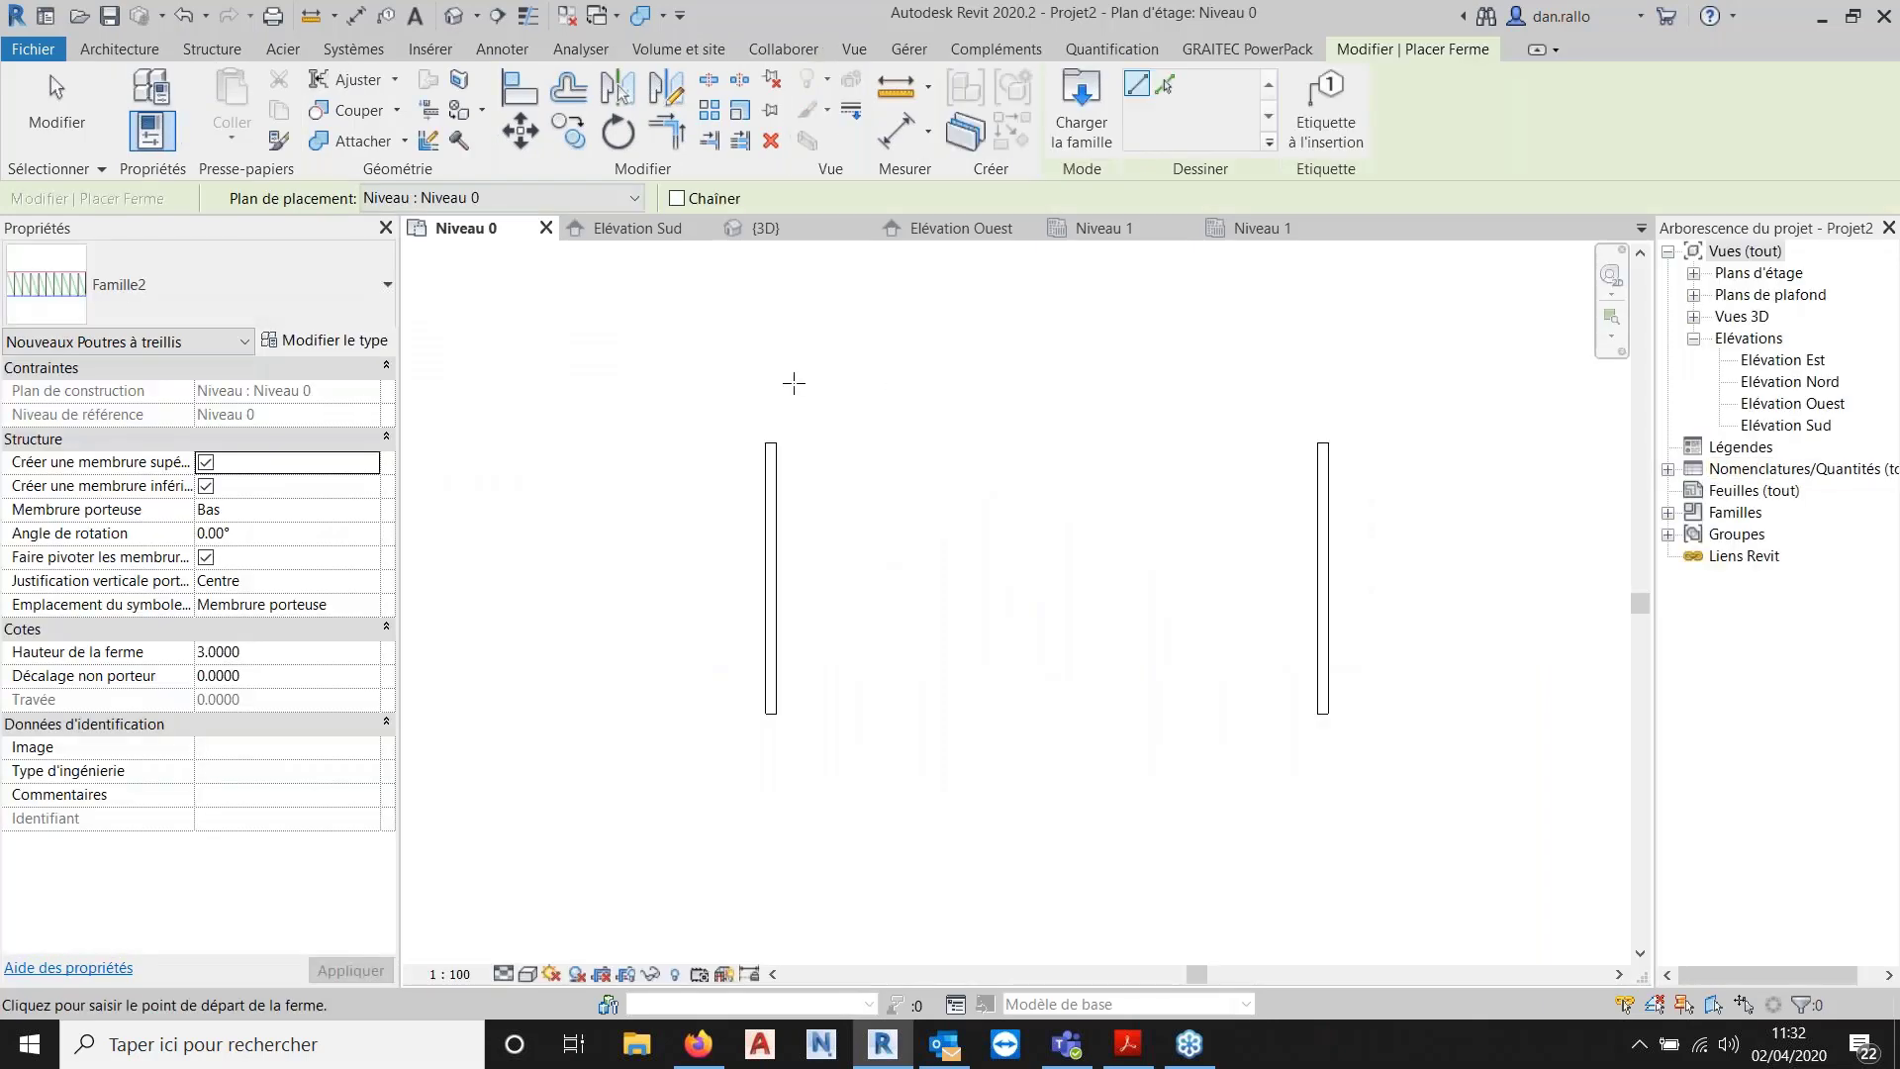
left_click(707, 385)
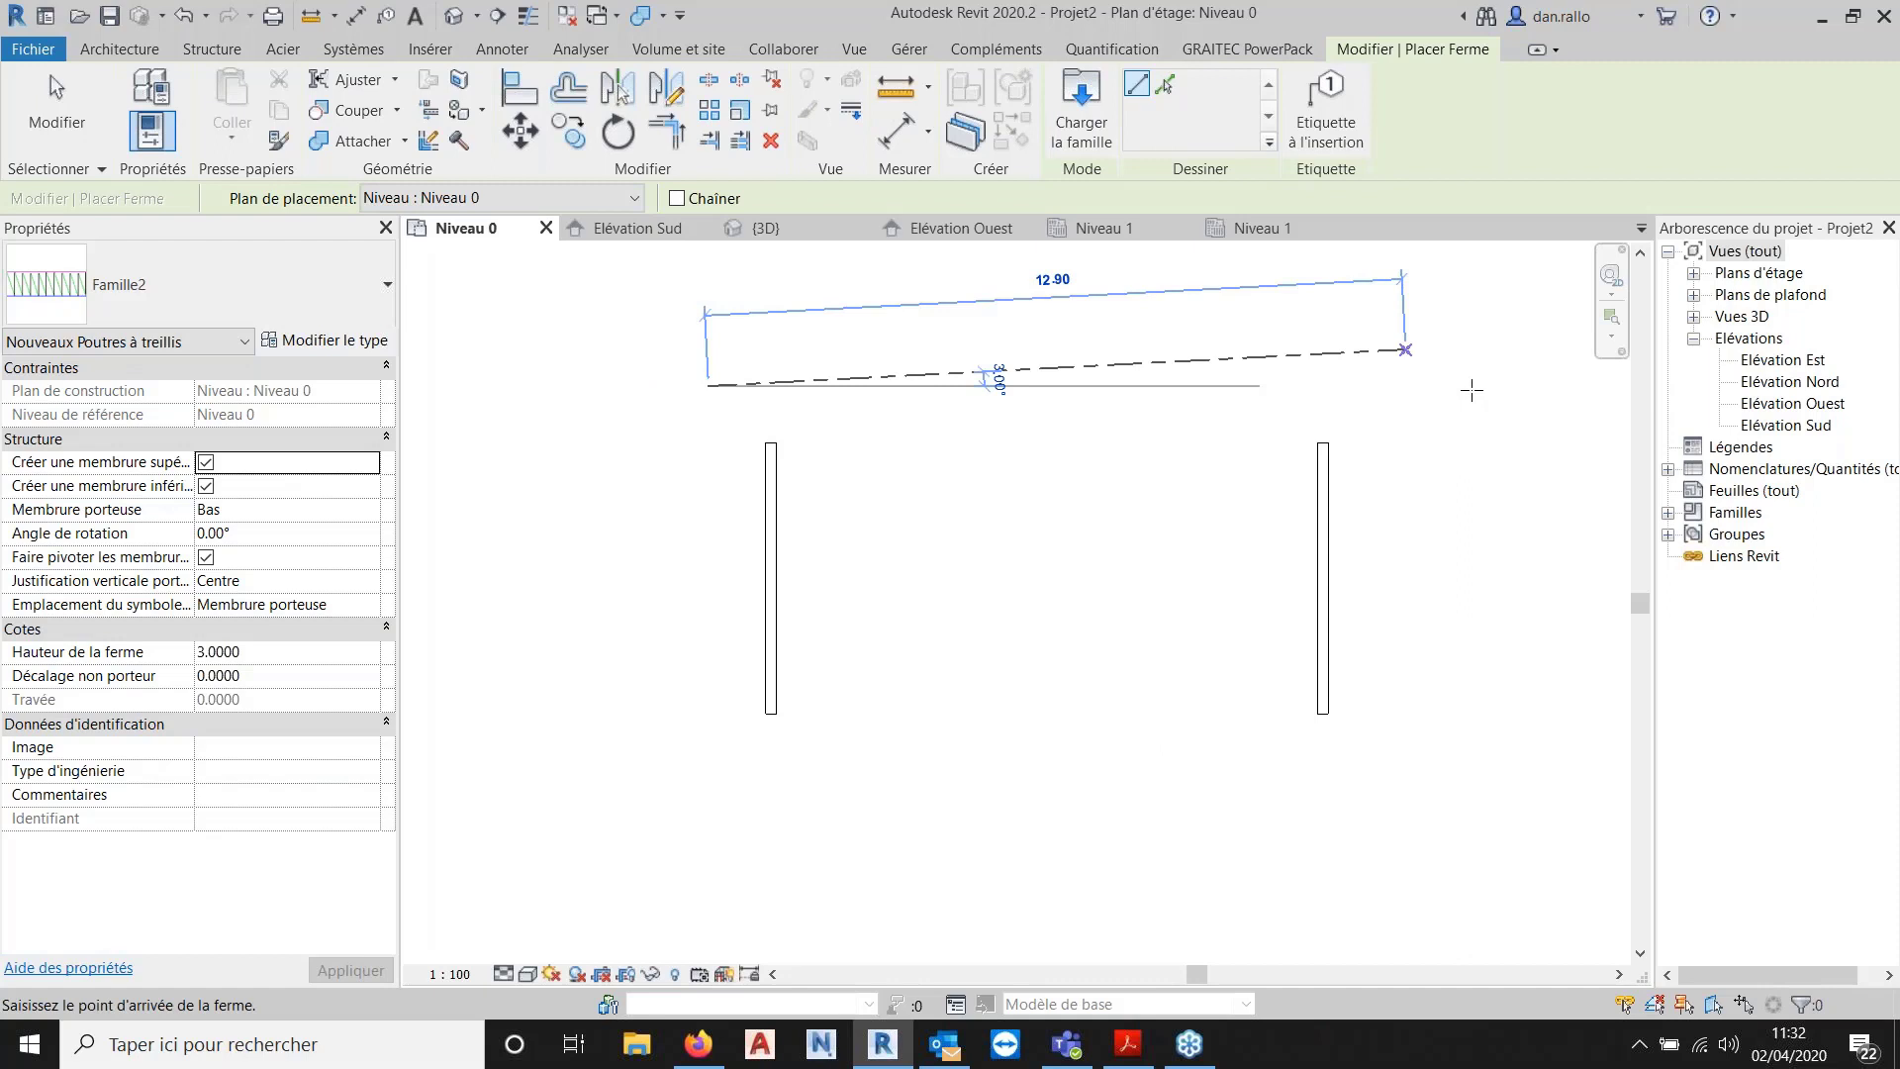
left_click(1472, 386)
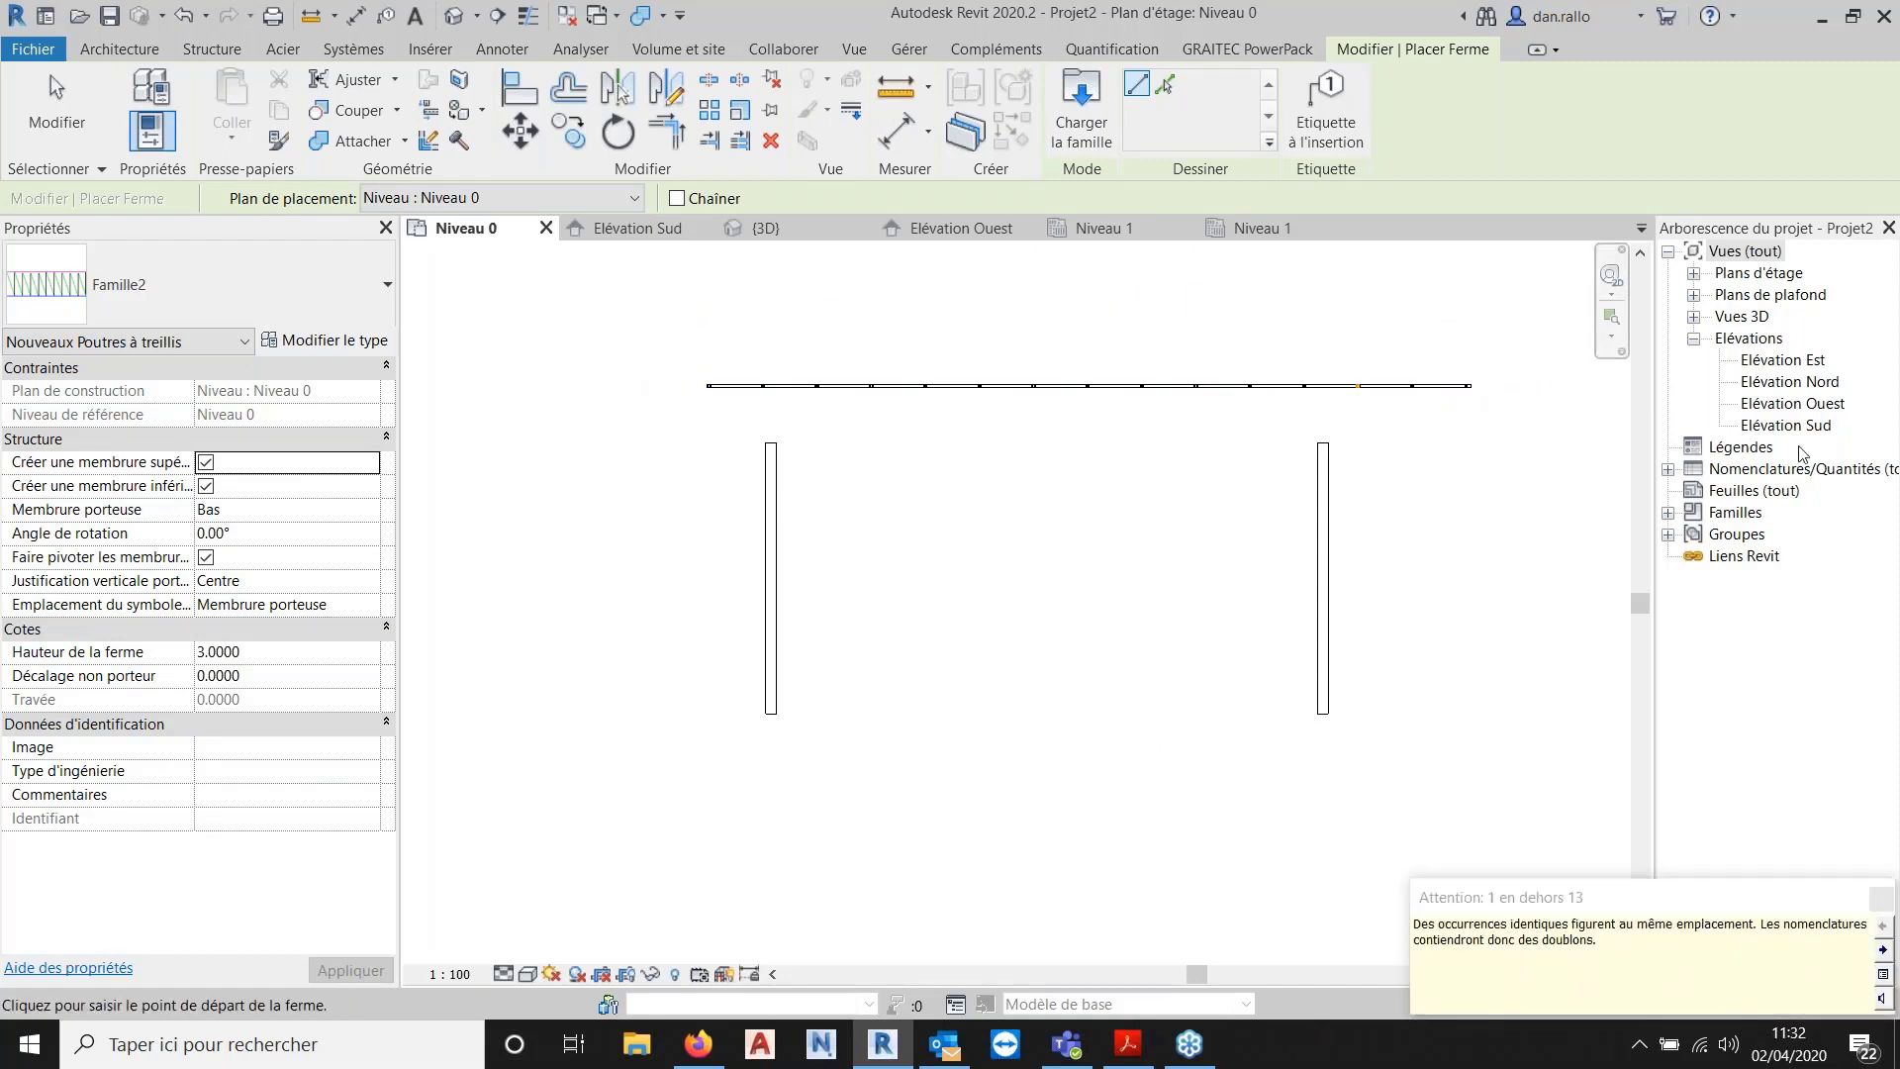
Open the south elevation and examine the panel layout of the newly placed truss.
double_click(1782, 425)
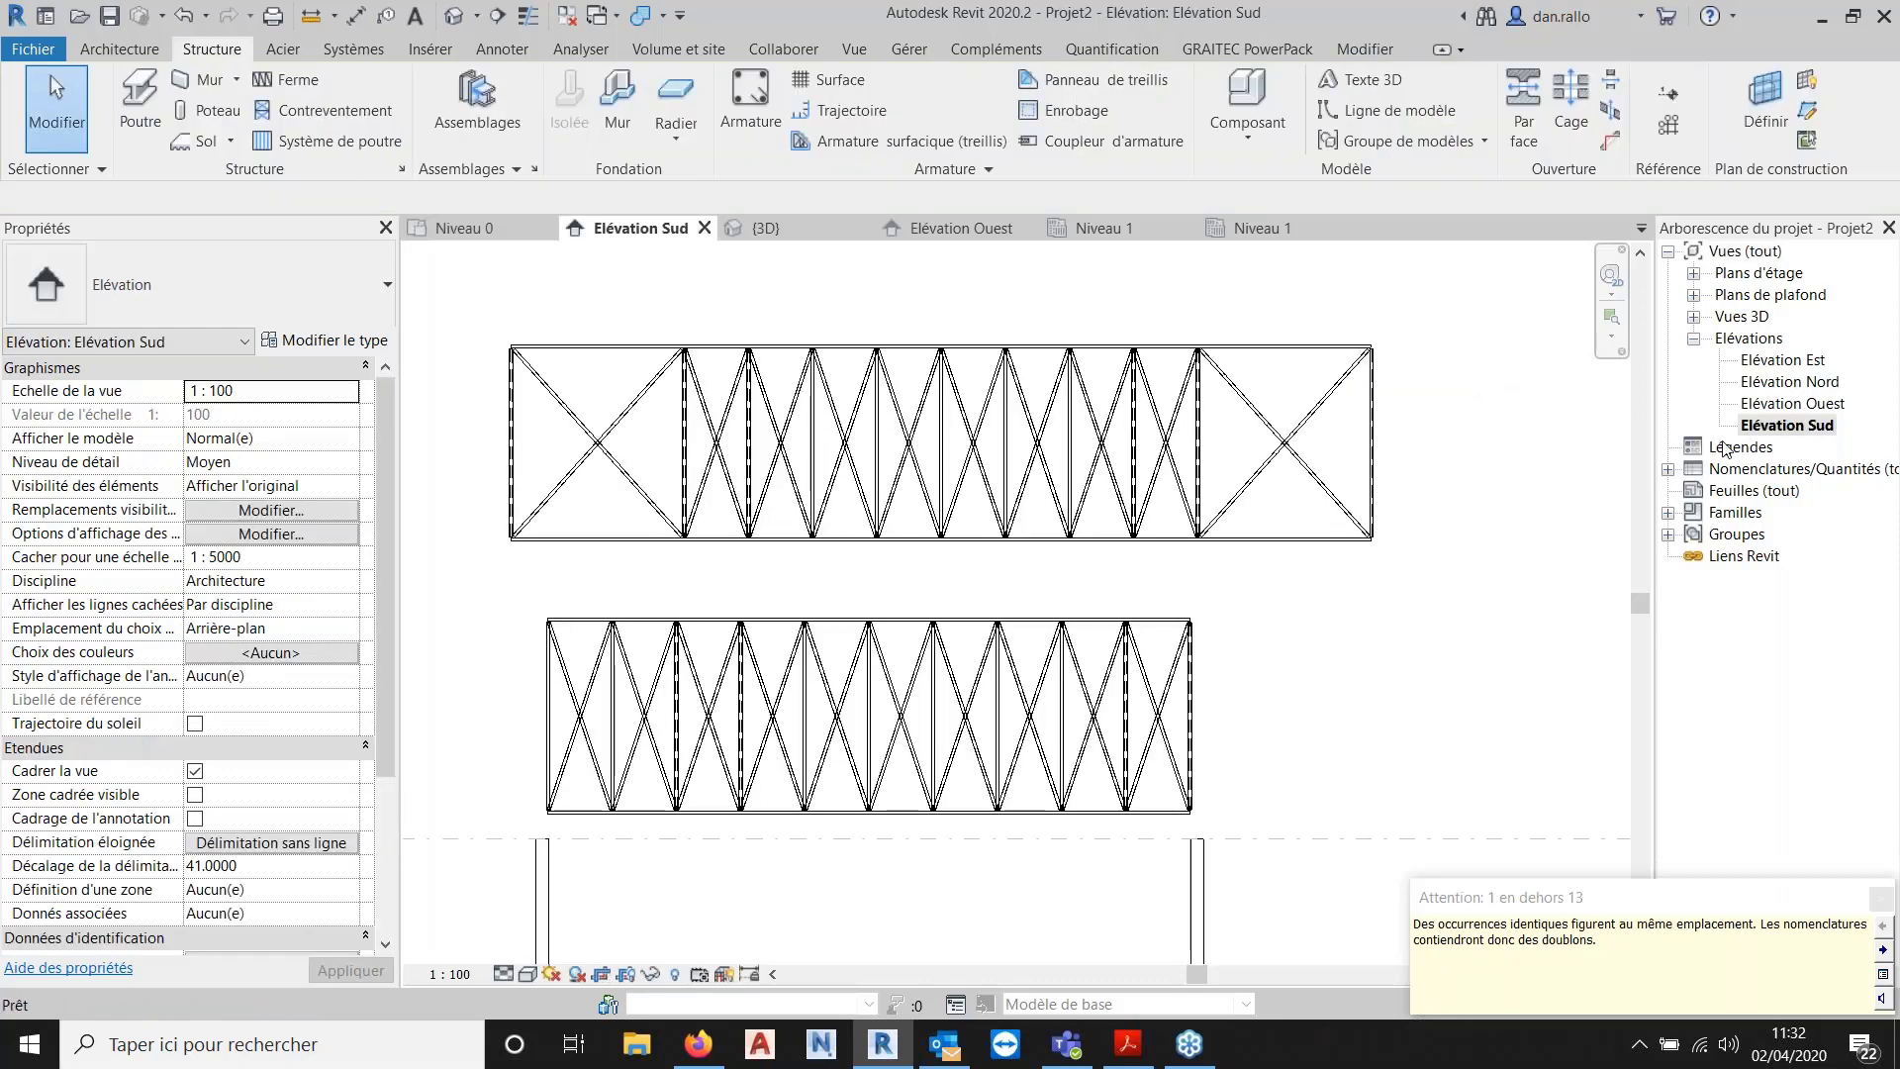
scroll(1118, 545, "down", 4)
scroll(1145, 701, "up", 1)
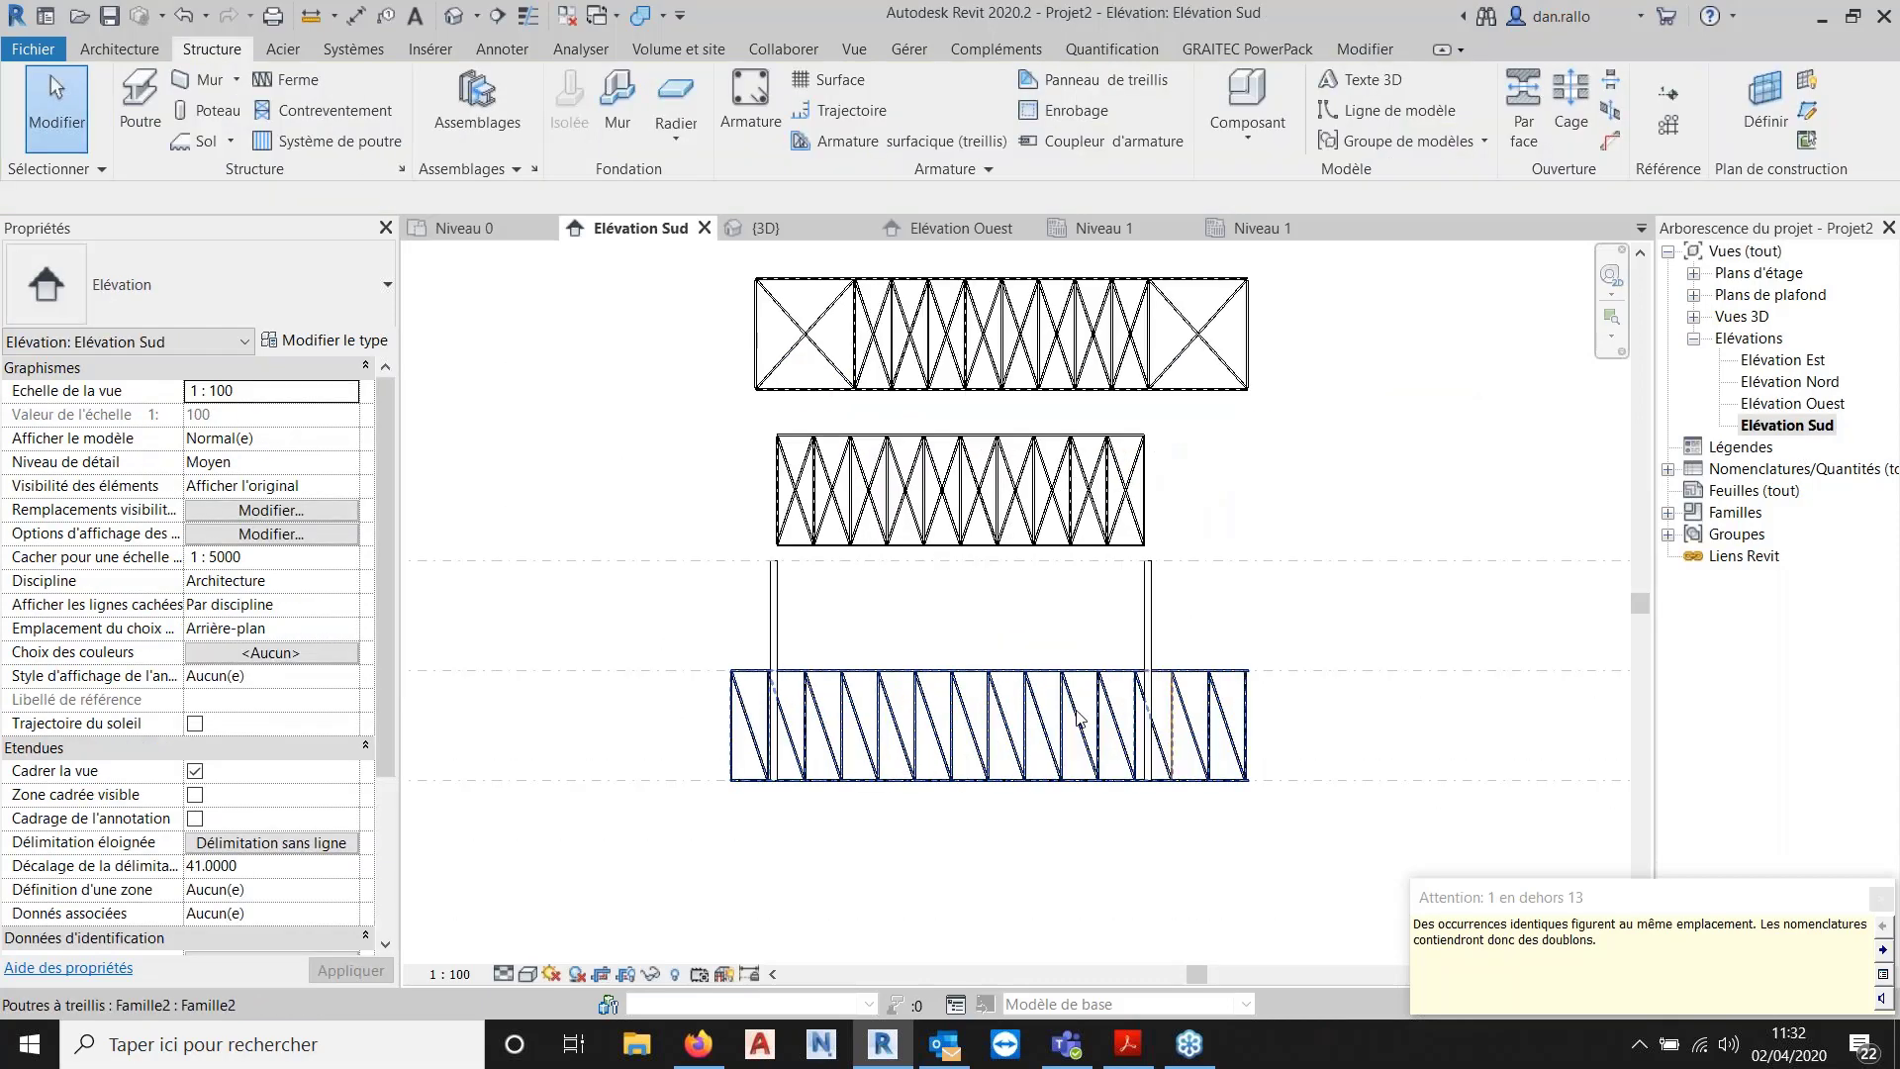
middle_click_drag(1150, 727, 1008, 615)
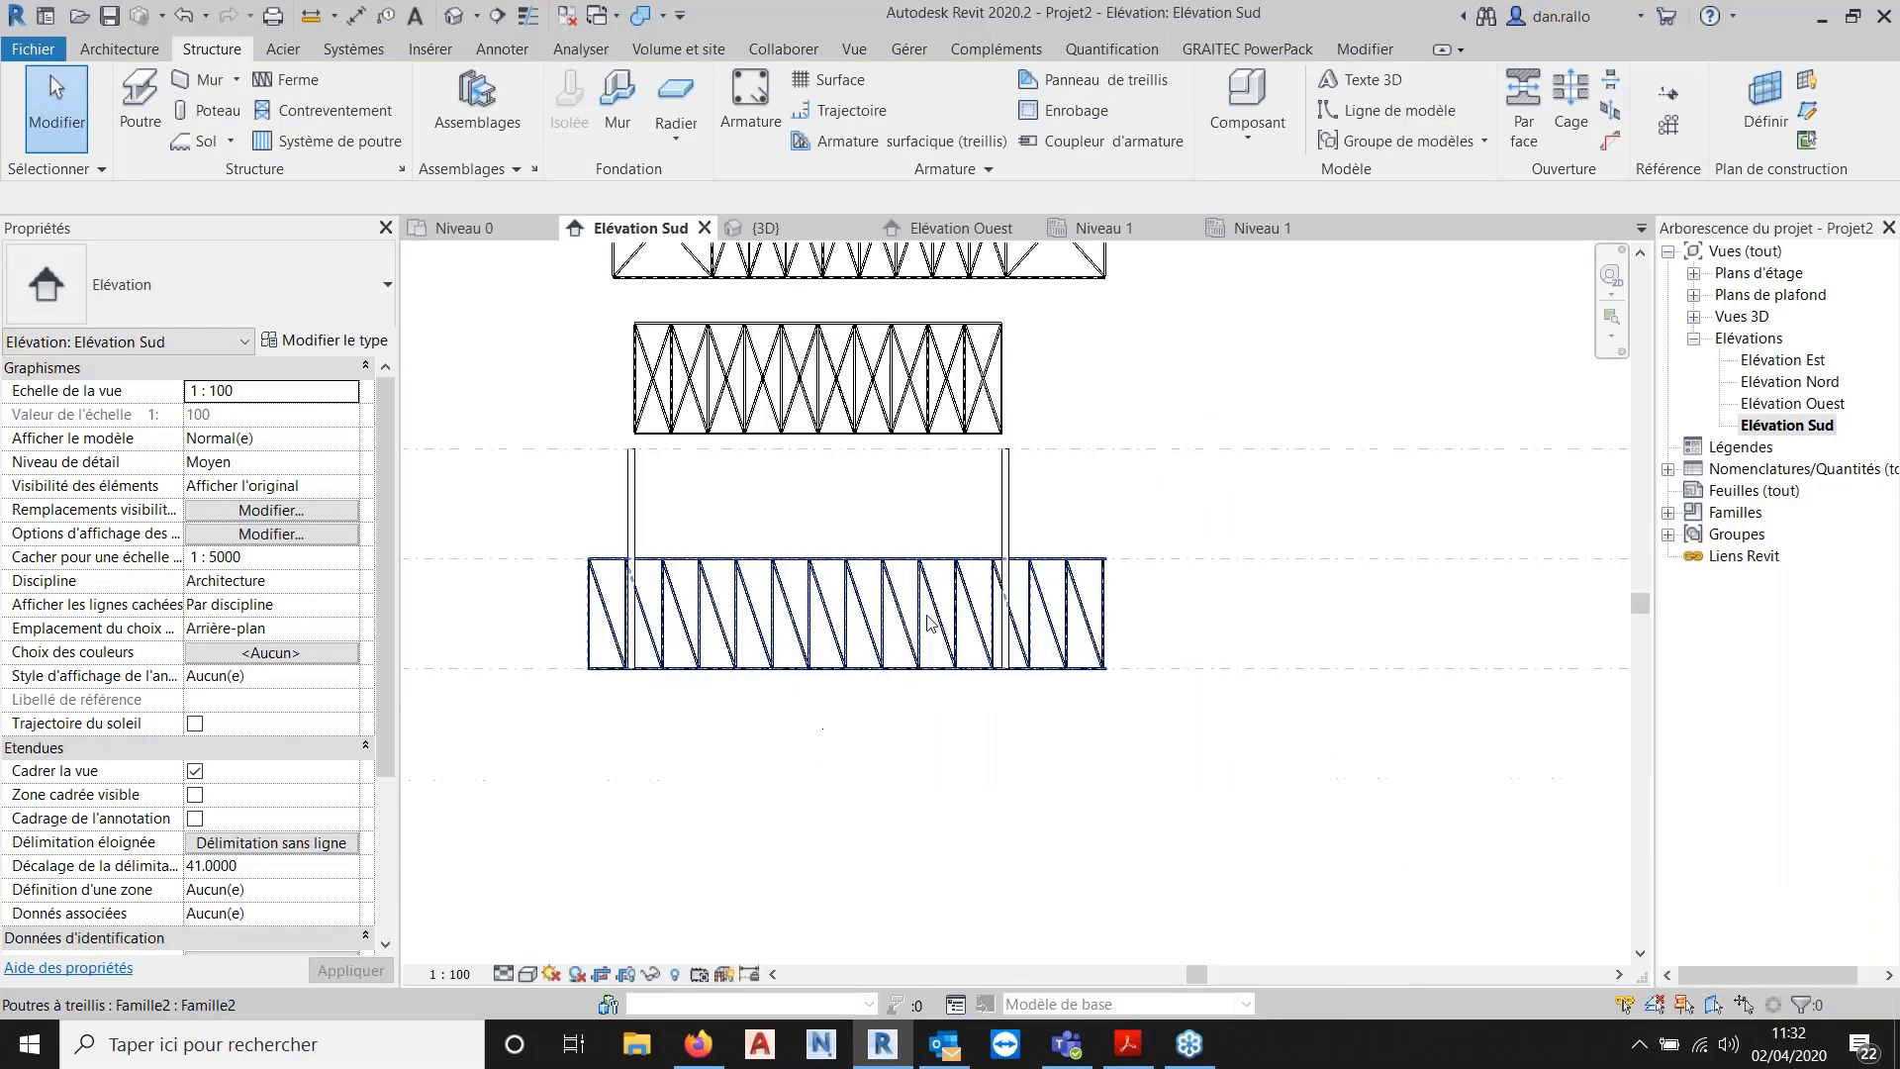
scroll(928, 615, "up", 1)
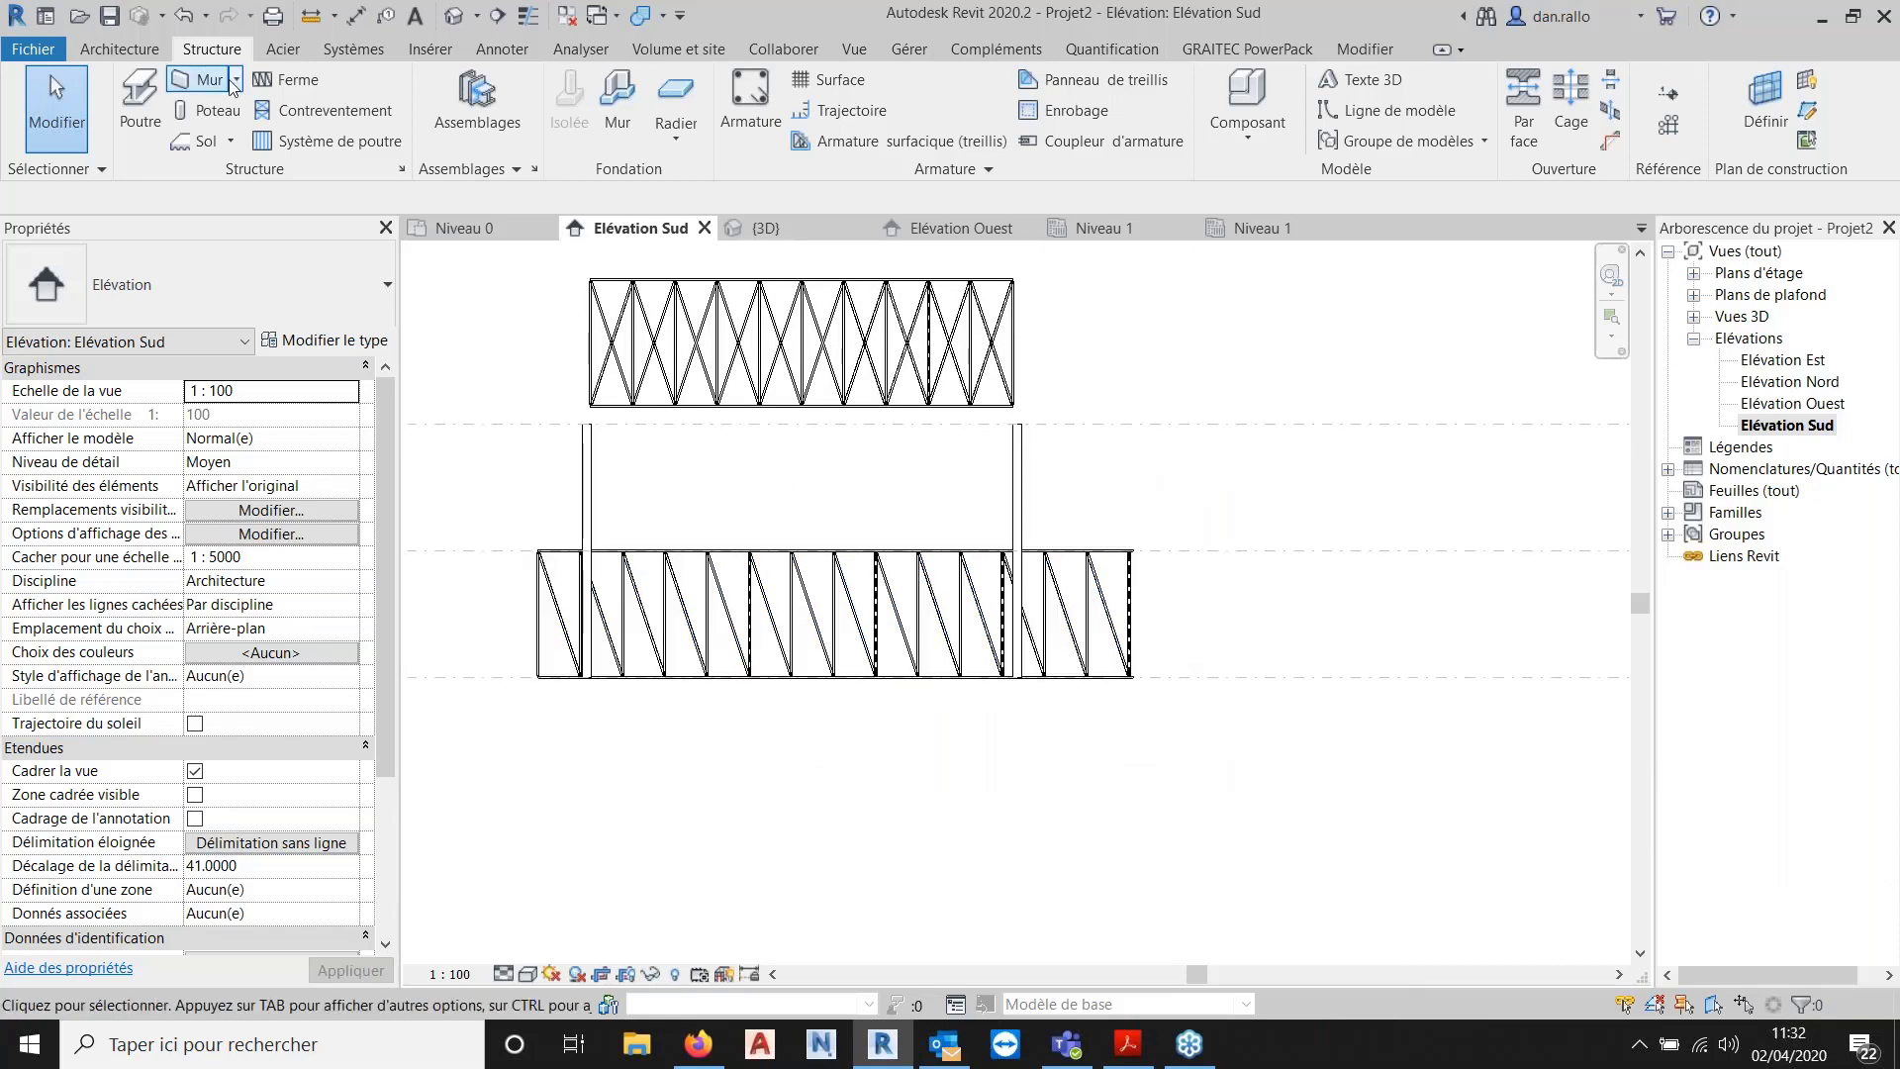
Place a horizontal Famille2 truss about 26 m long below the existing trusses in the south elevation and inspect its end.
left_click(287, 81)
left_click(484, 757)
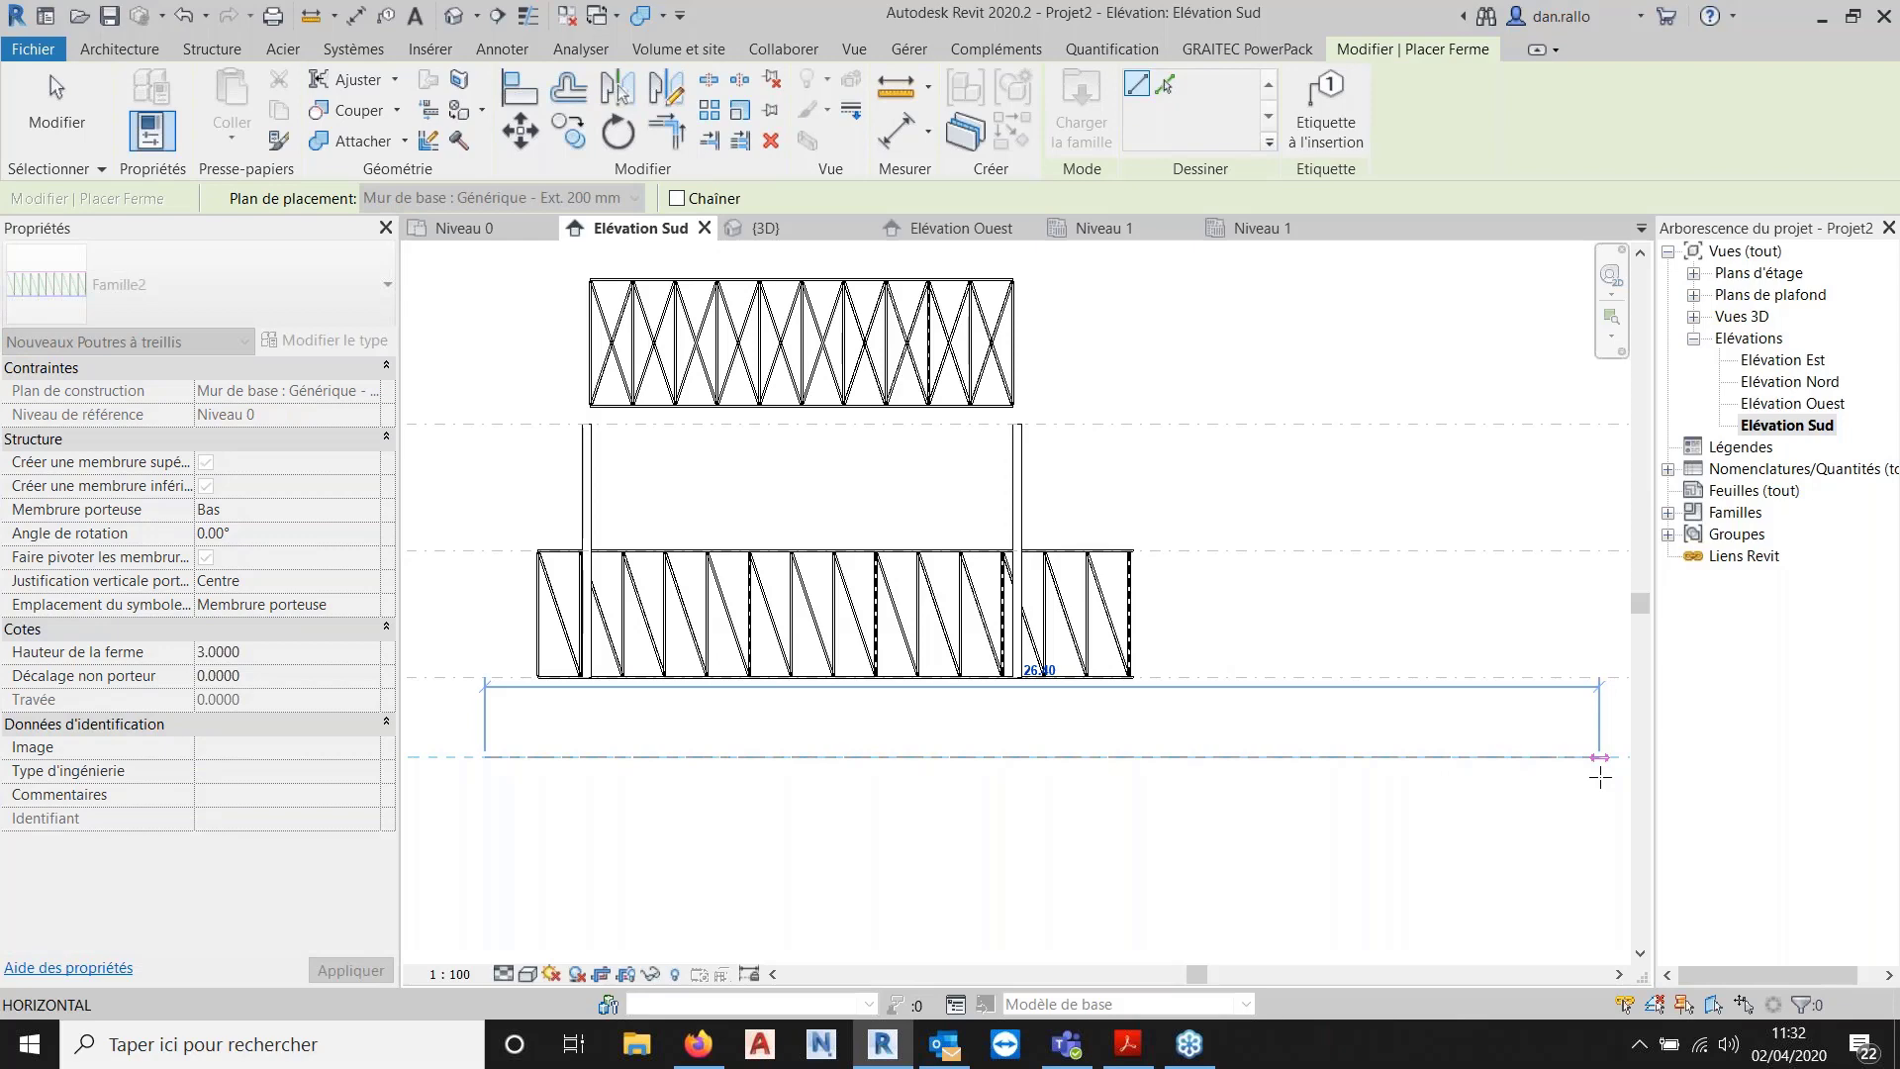
left_click(1600, 777)
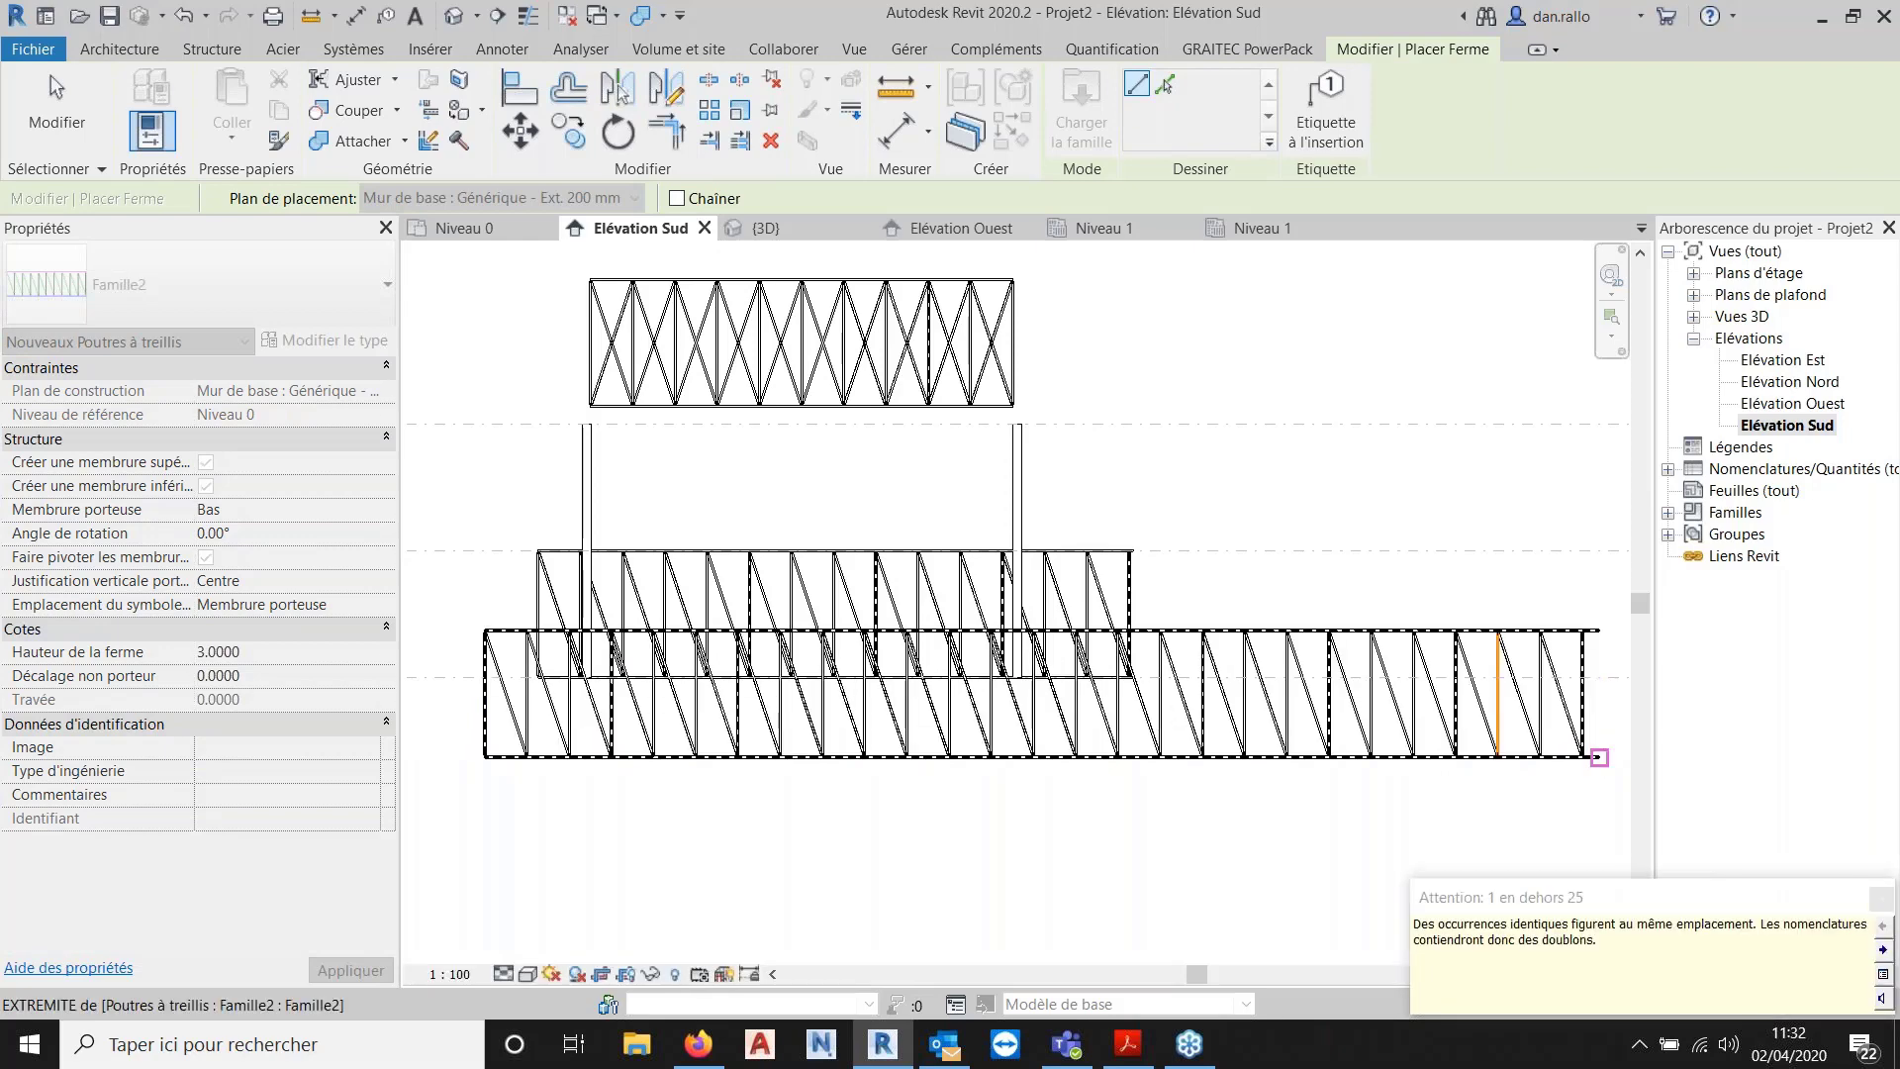
scroll(1514, 651, "up", 1)
scroll(1349, 696, "up", 1)
middle_click_drag(1616, 718, 1305, 584)
scroll(1342, 700, "down", 1)
scroll(1327, 720, "down", 1)
scroll(1305, 584, "down", 1)
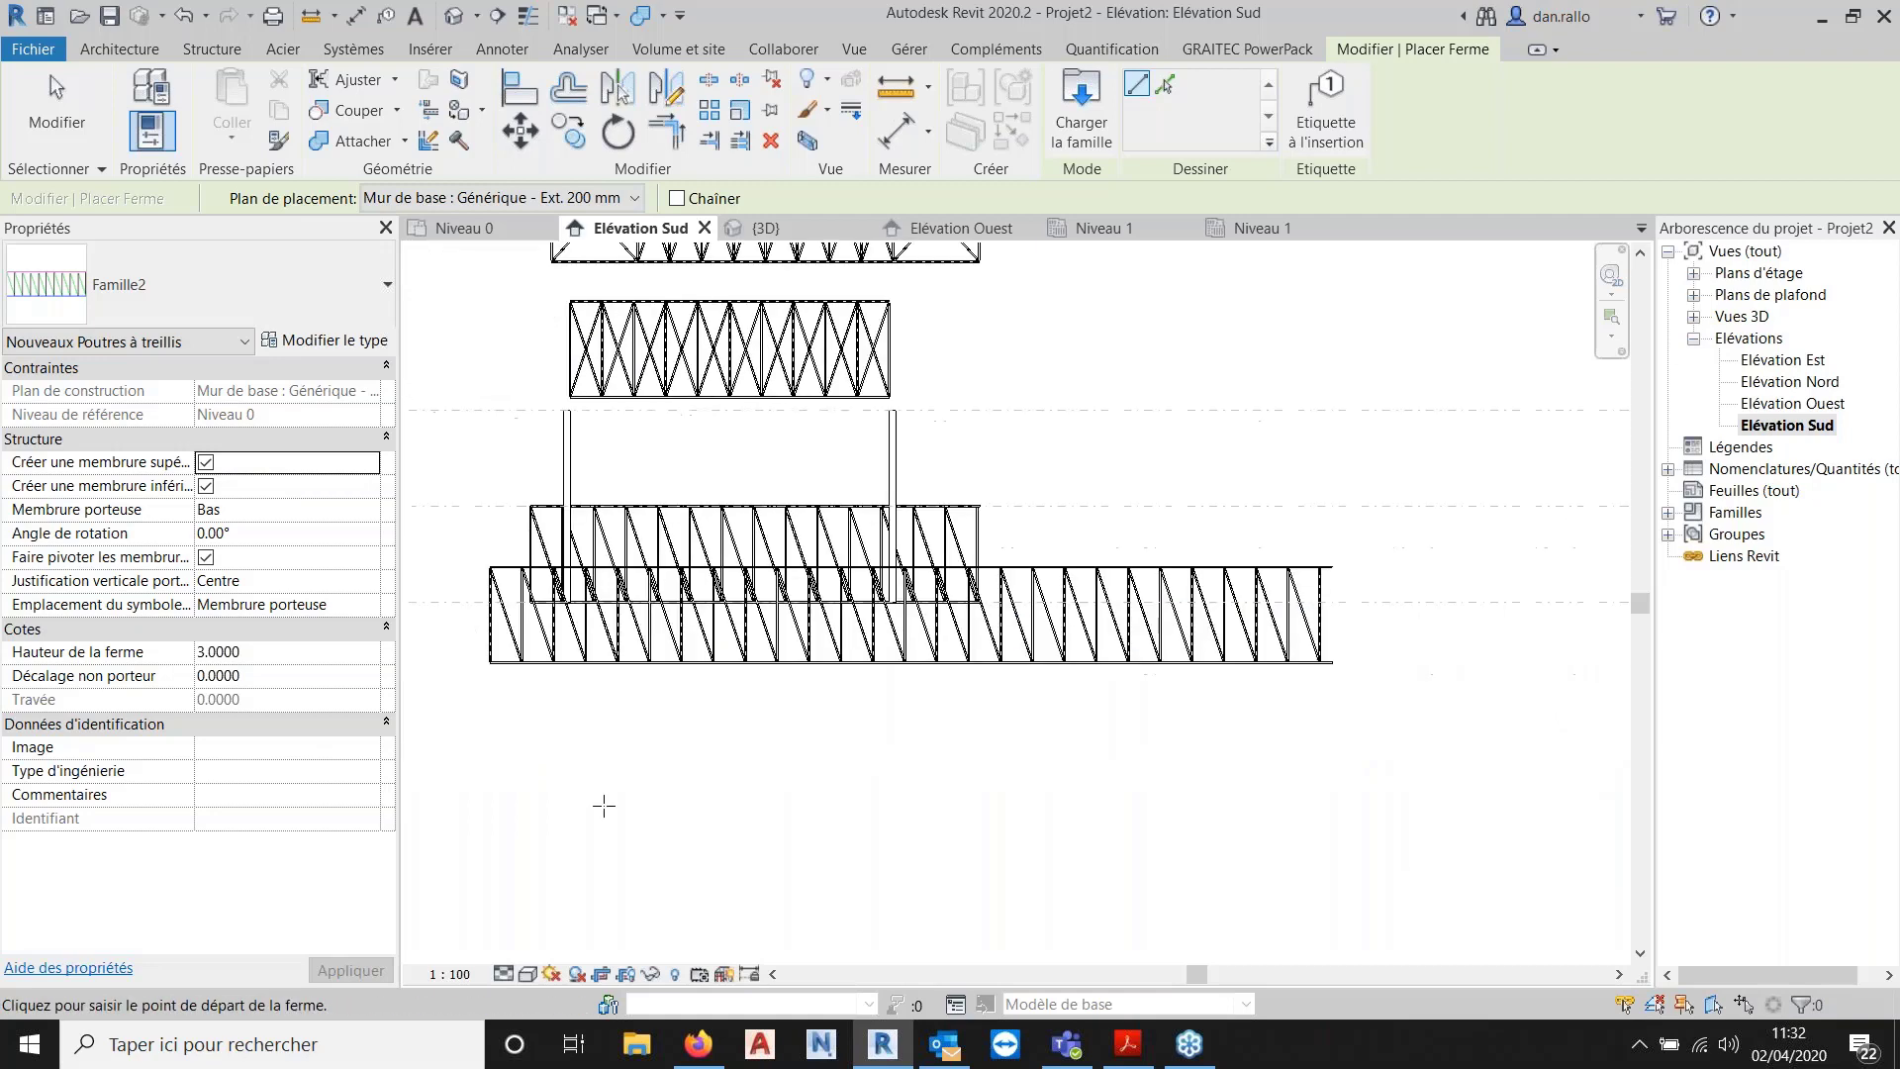
Try to place a horizontal 40 m Famille2 truss beneath the other trusses, then leave the truss command.
left_click(524, 807)
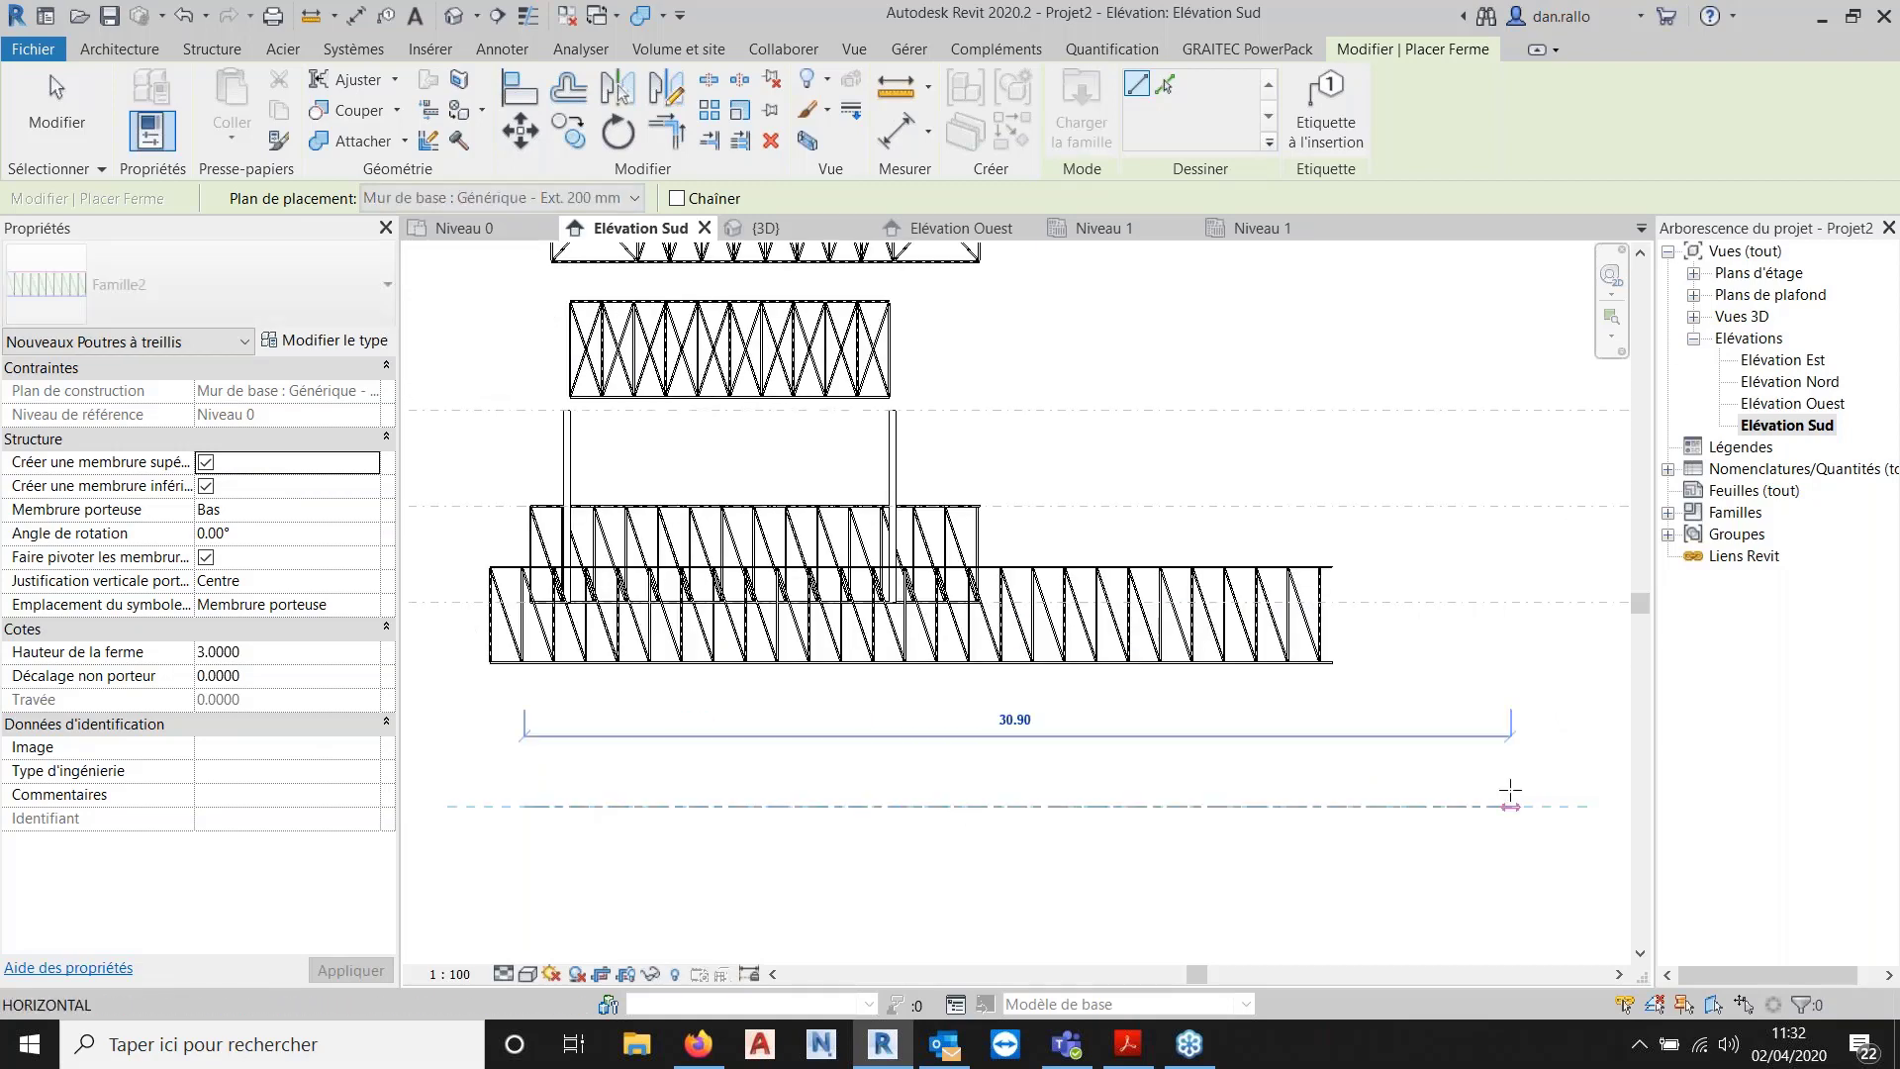
type("40")
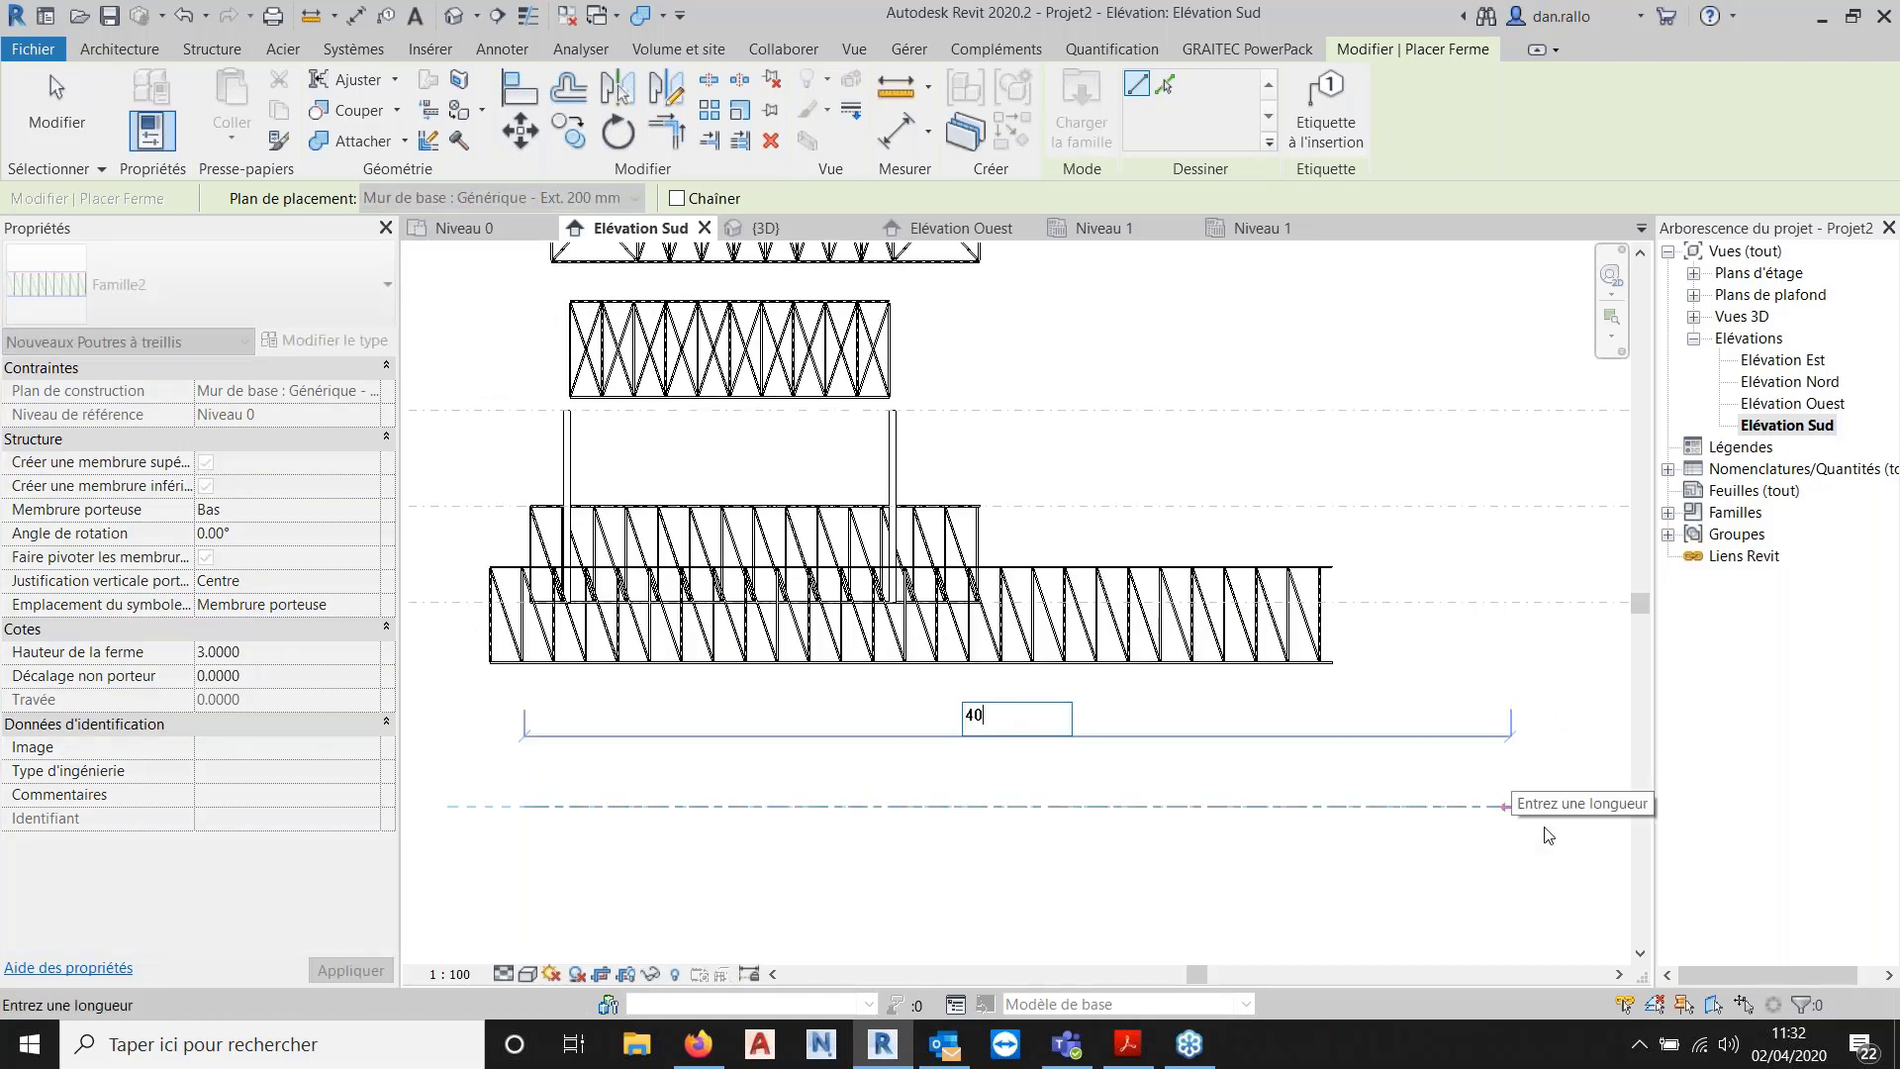
key("Return")
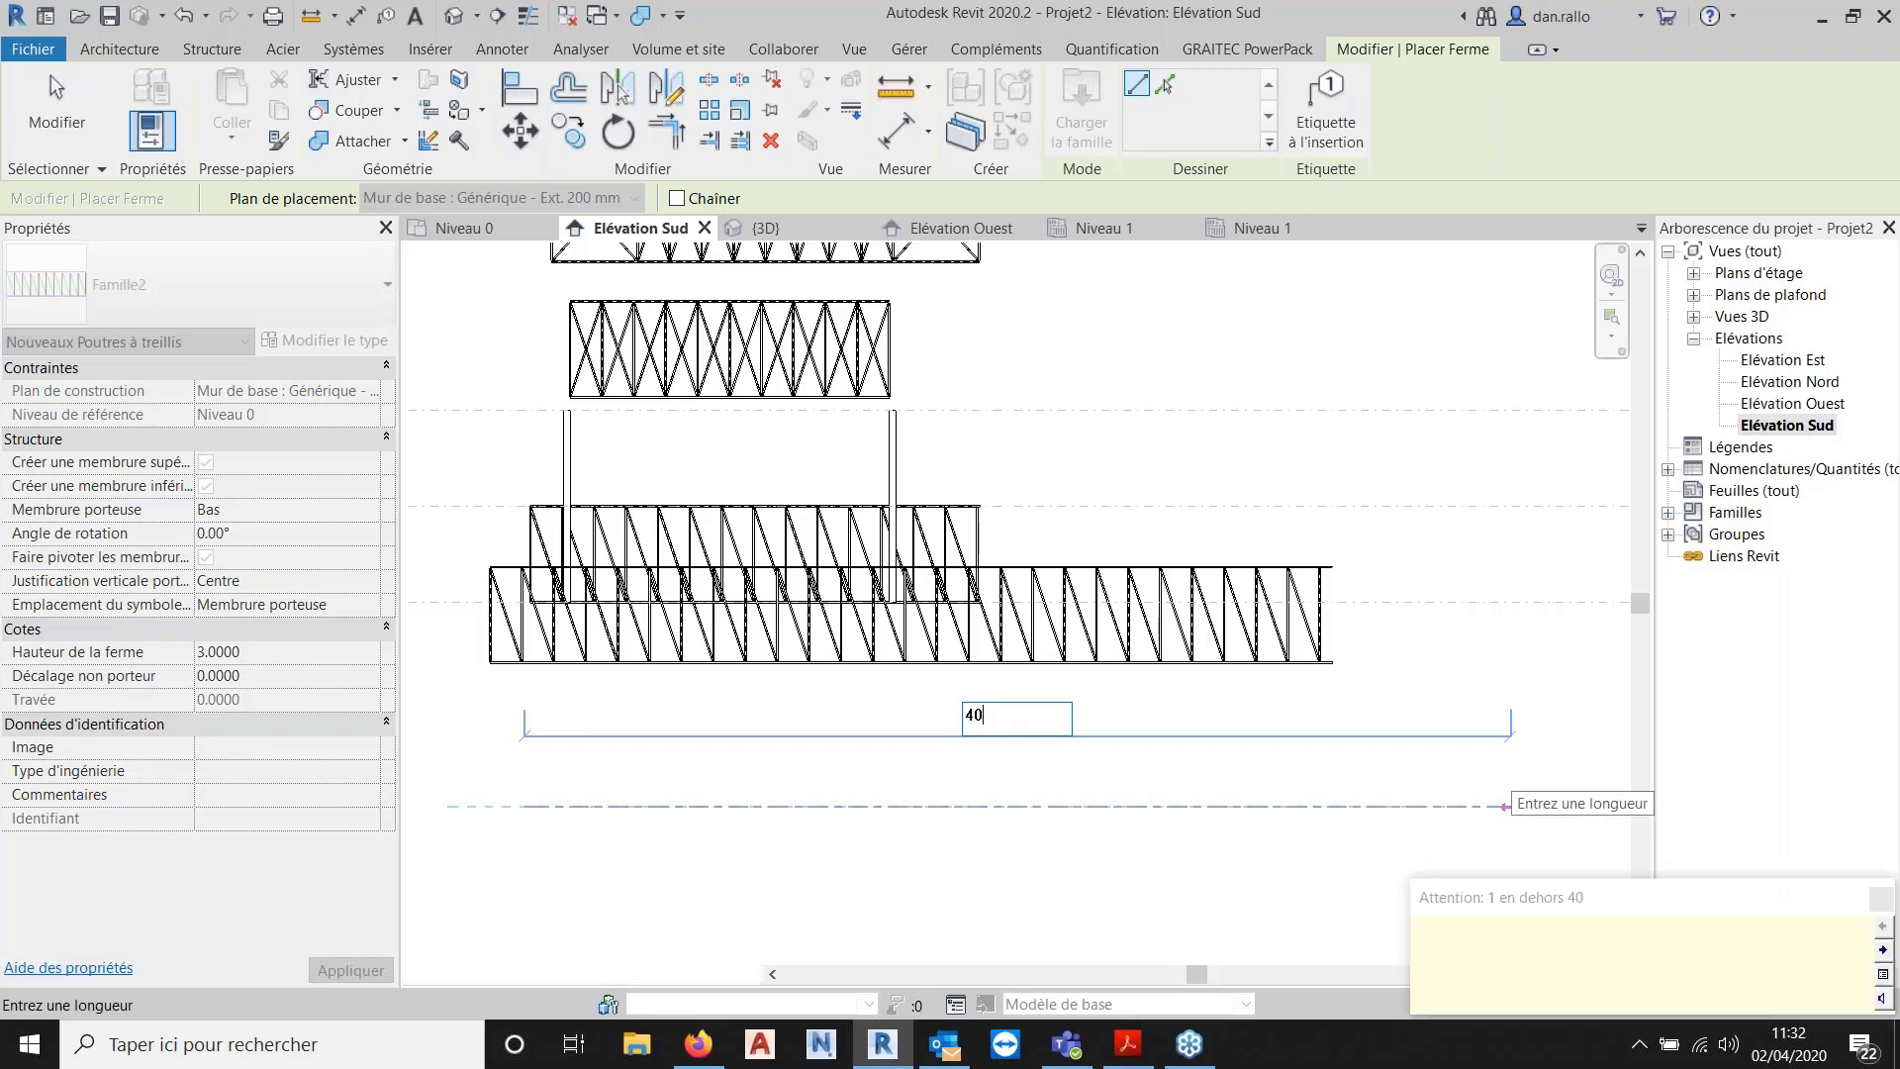
scroll(1041, 683, "down", 3)
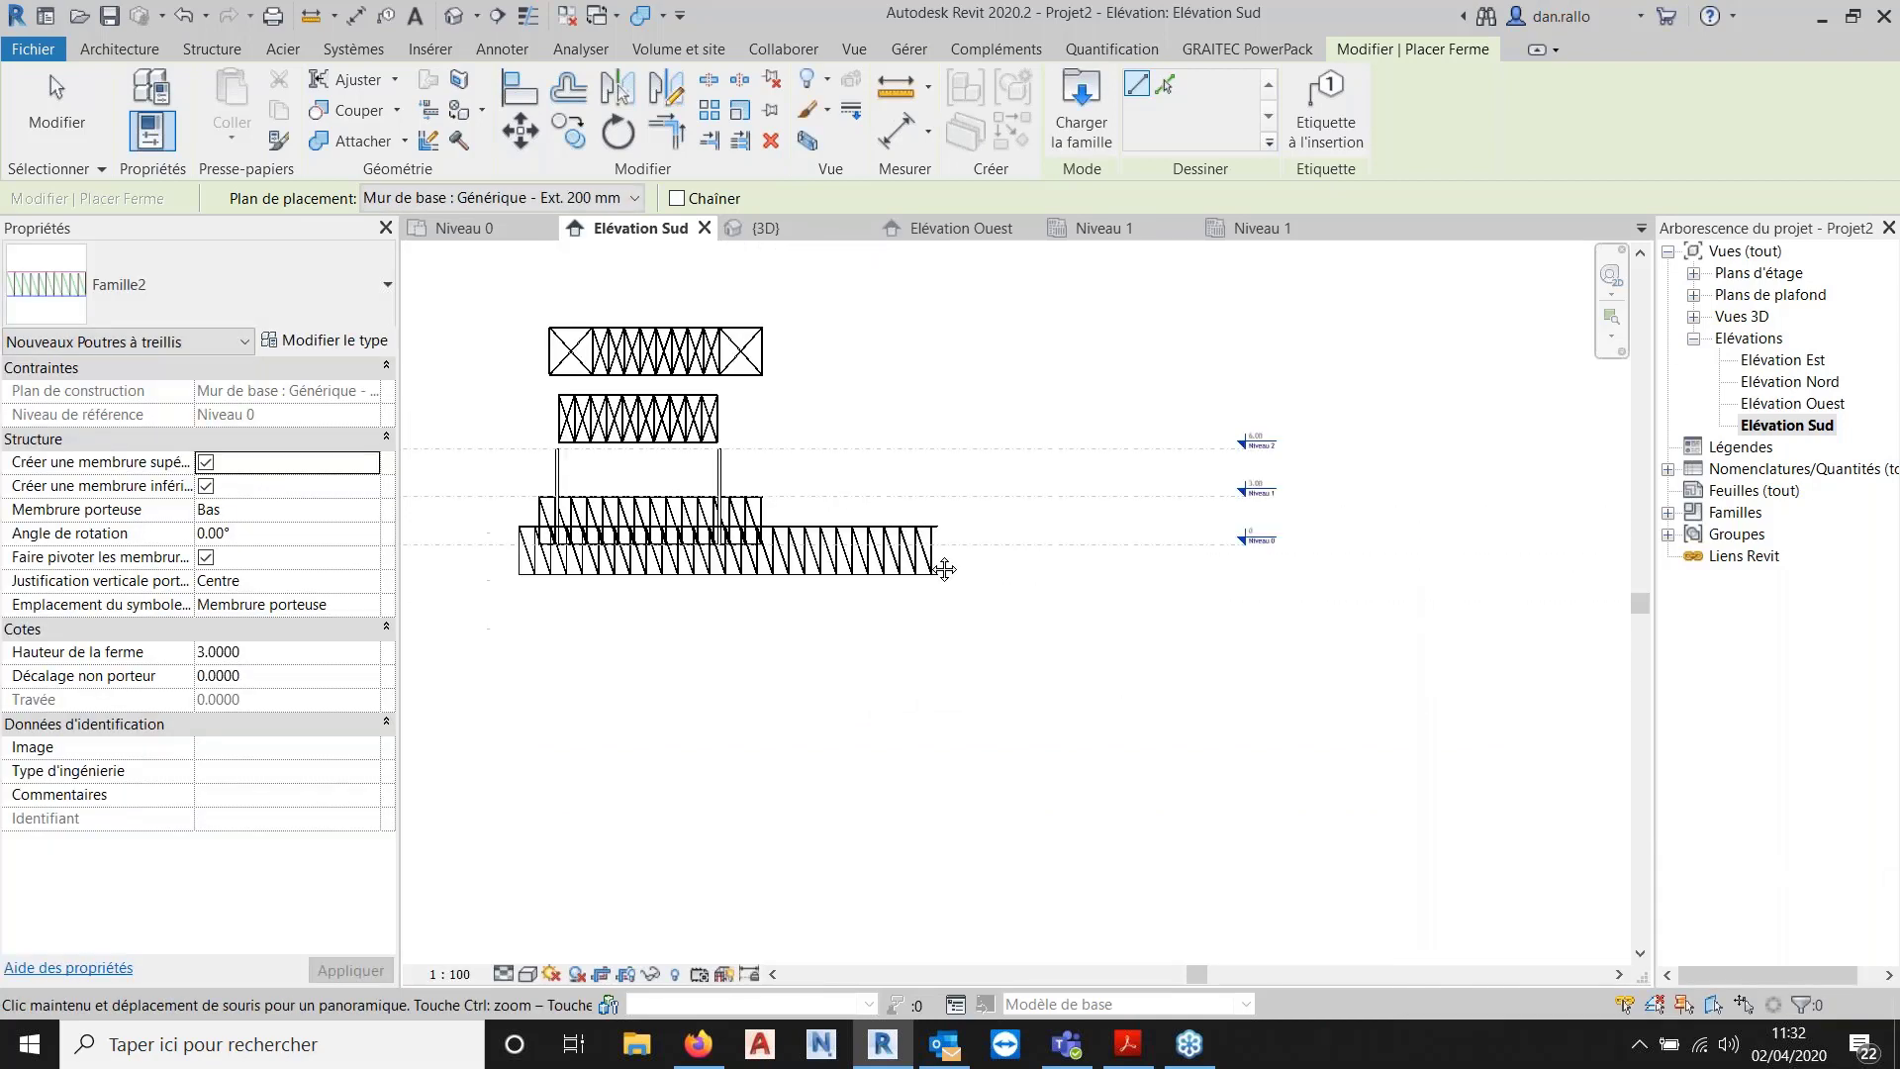
scroll(1041, 683, "up", 3)
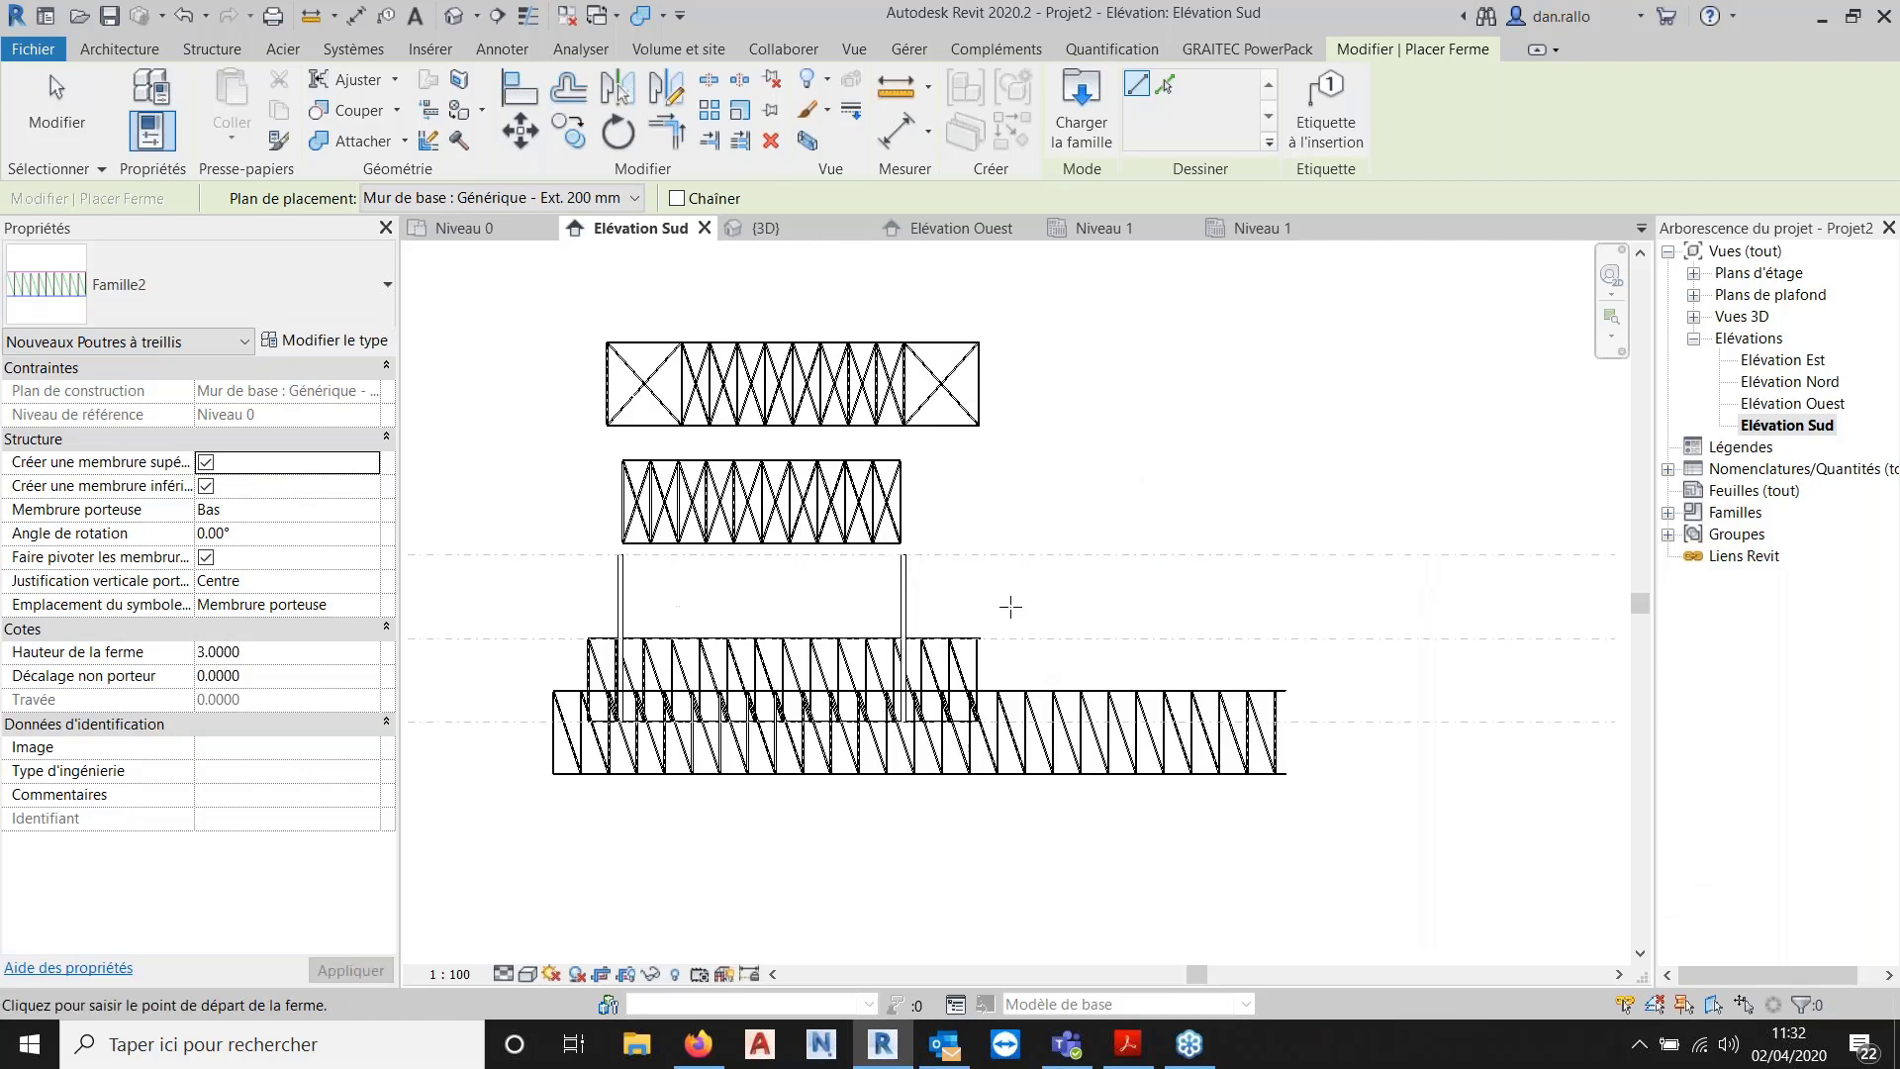
key("Escape")
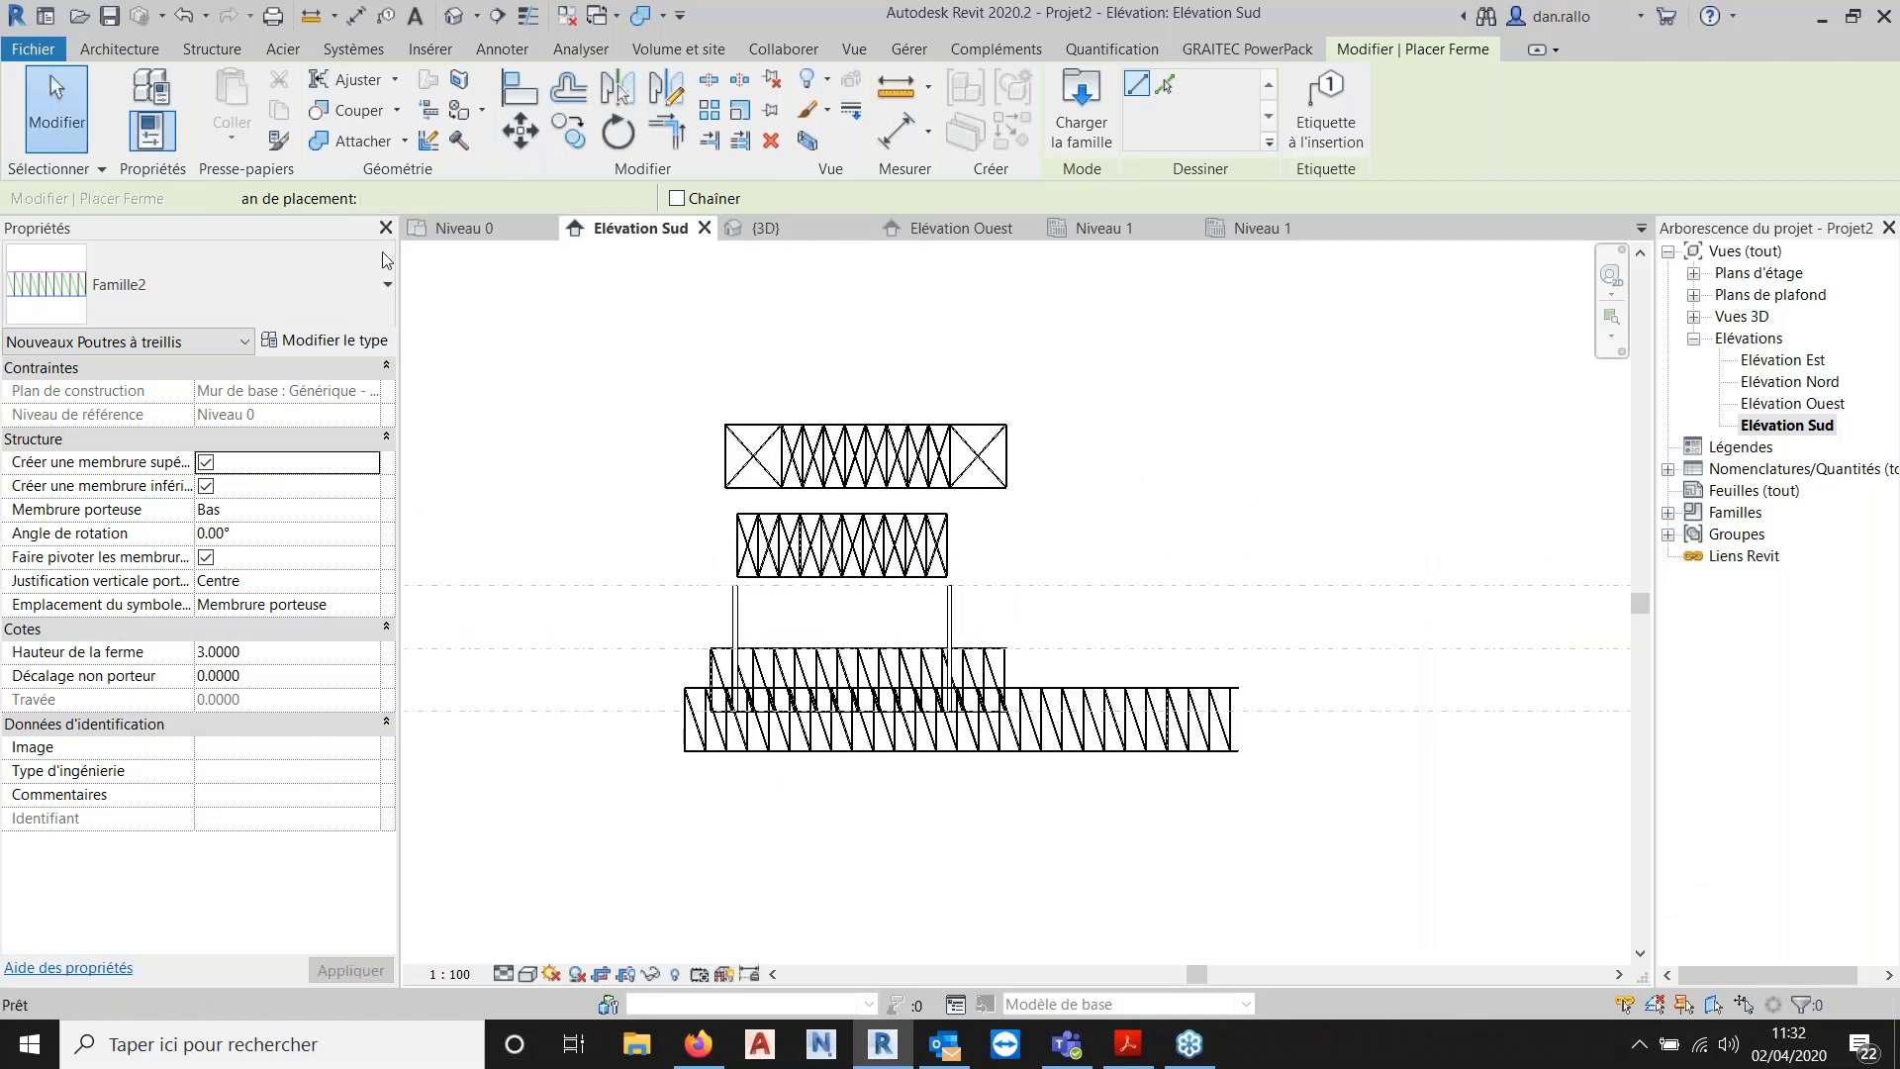
key("Escape")
Delete the long truss, then all remaining trusses and walls in the south elevation.
left_click_drag(1292, 731, 1157, 766)
key("Delete")
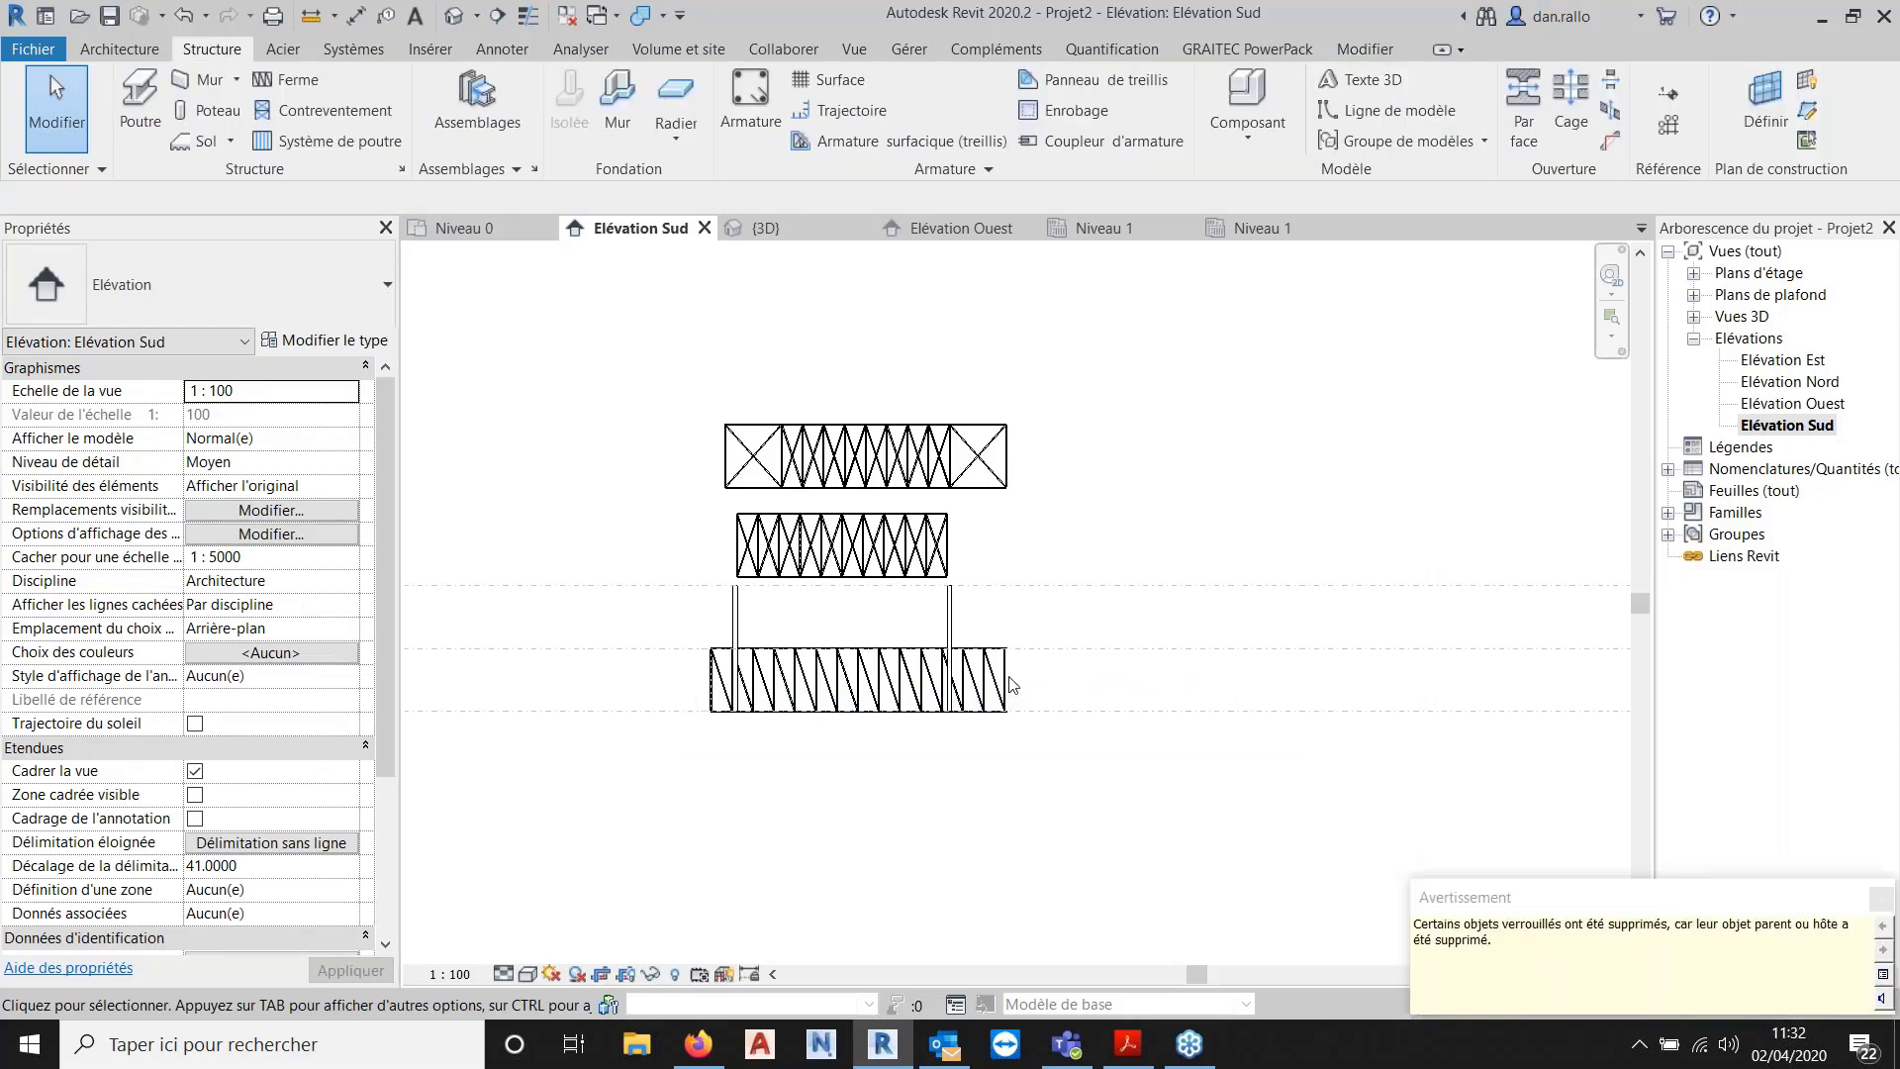
left_click_drag(1045, 752, 1046, 752)
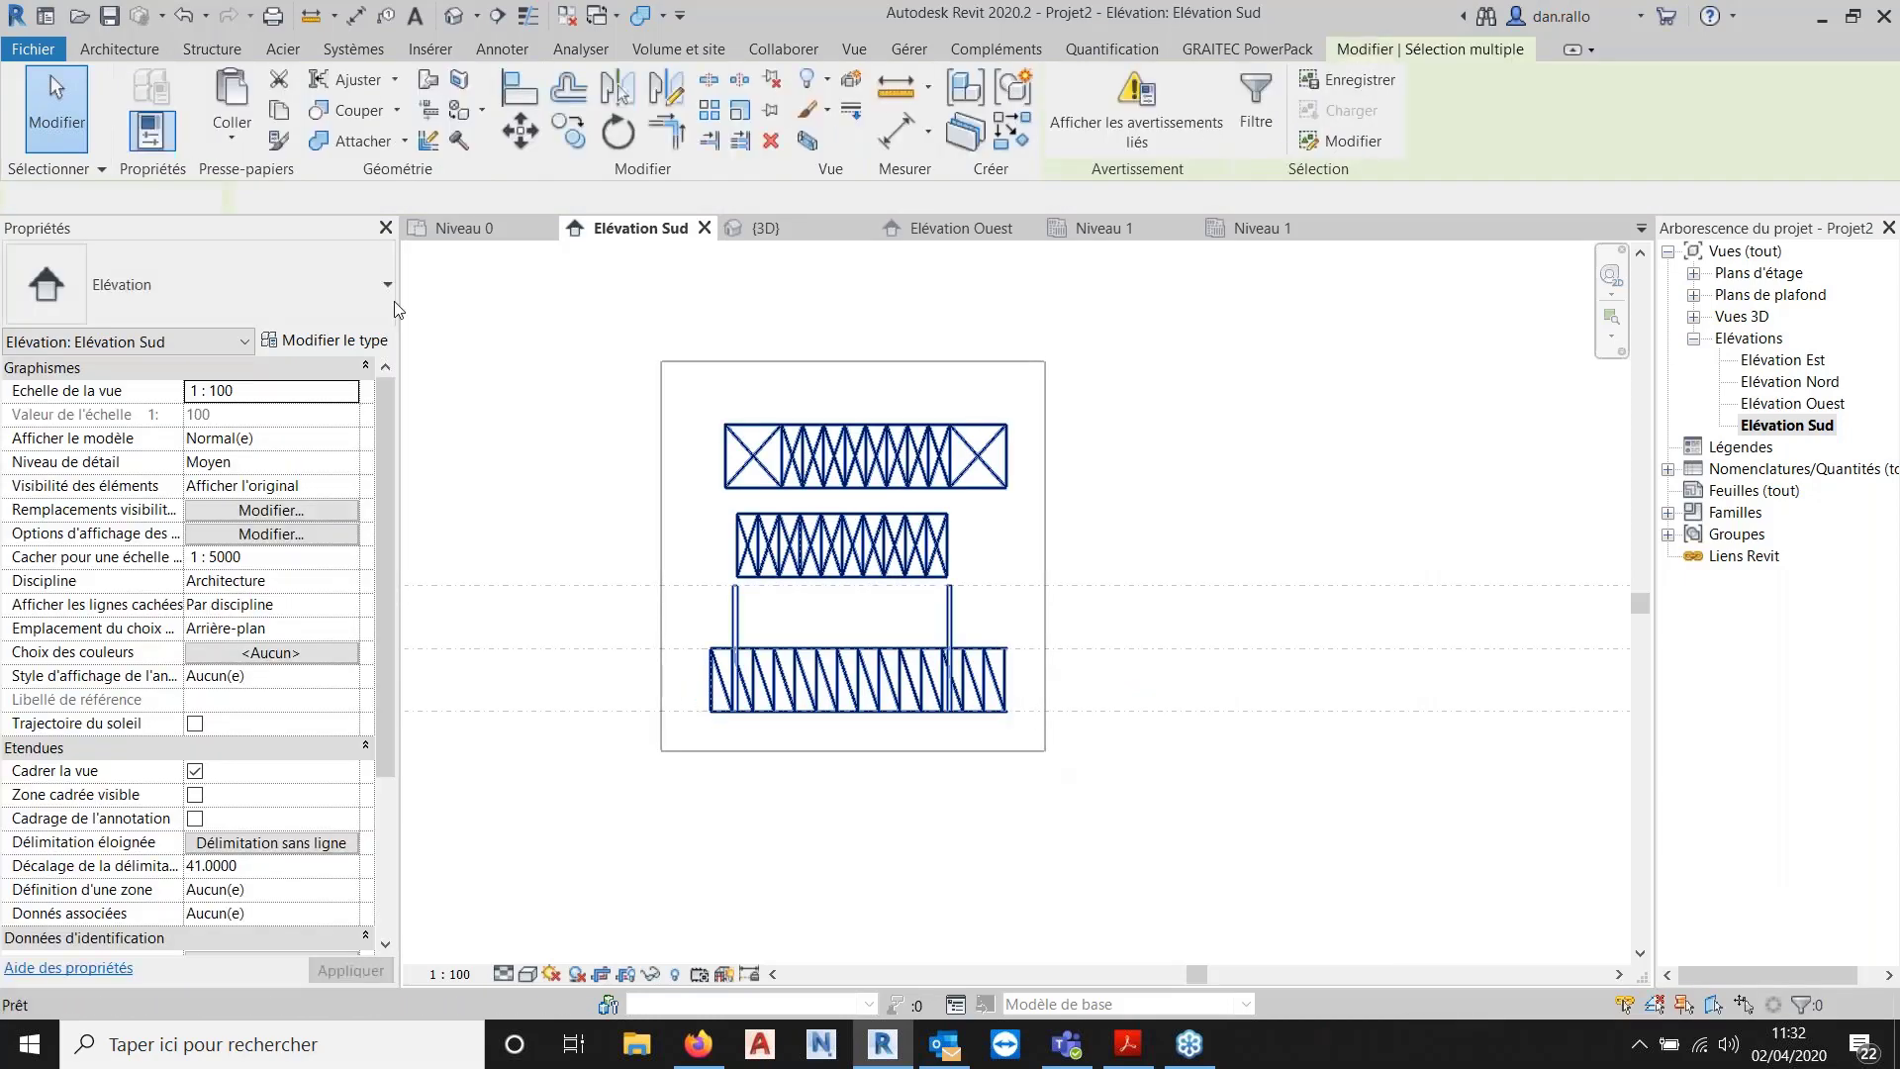
key("Delete")
Place a horizontal 20 m Famille2 truss above the level lines, with Niveau 0 as its reference level.
left_click(325, 83)
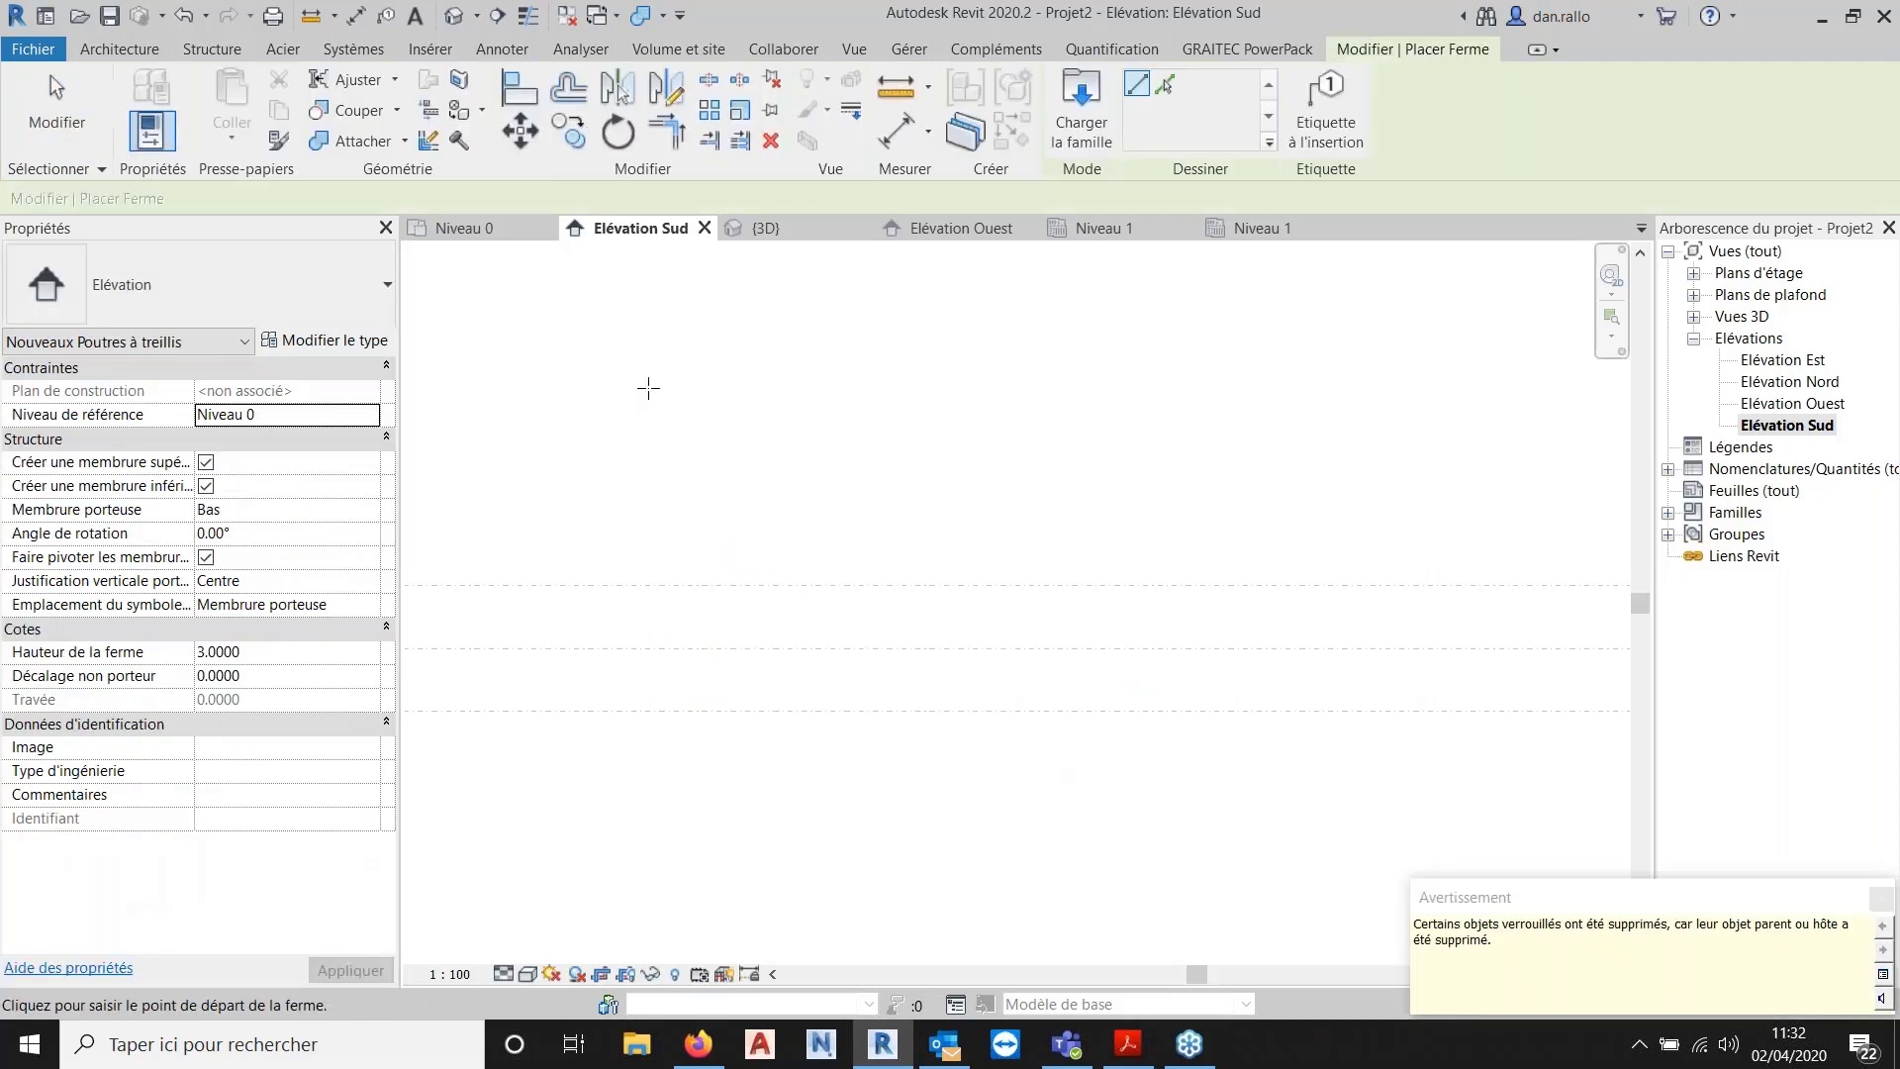
left_click(630, 378)
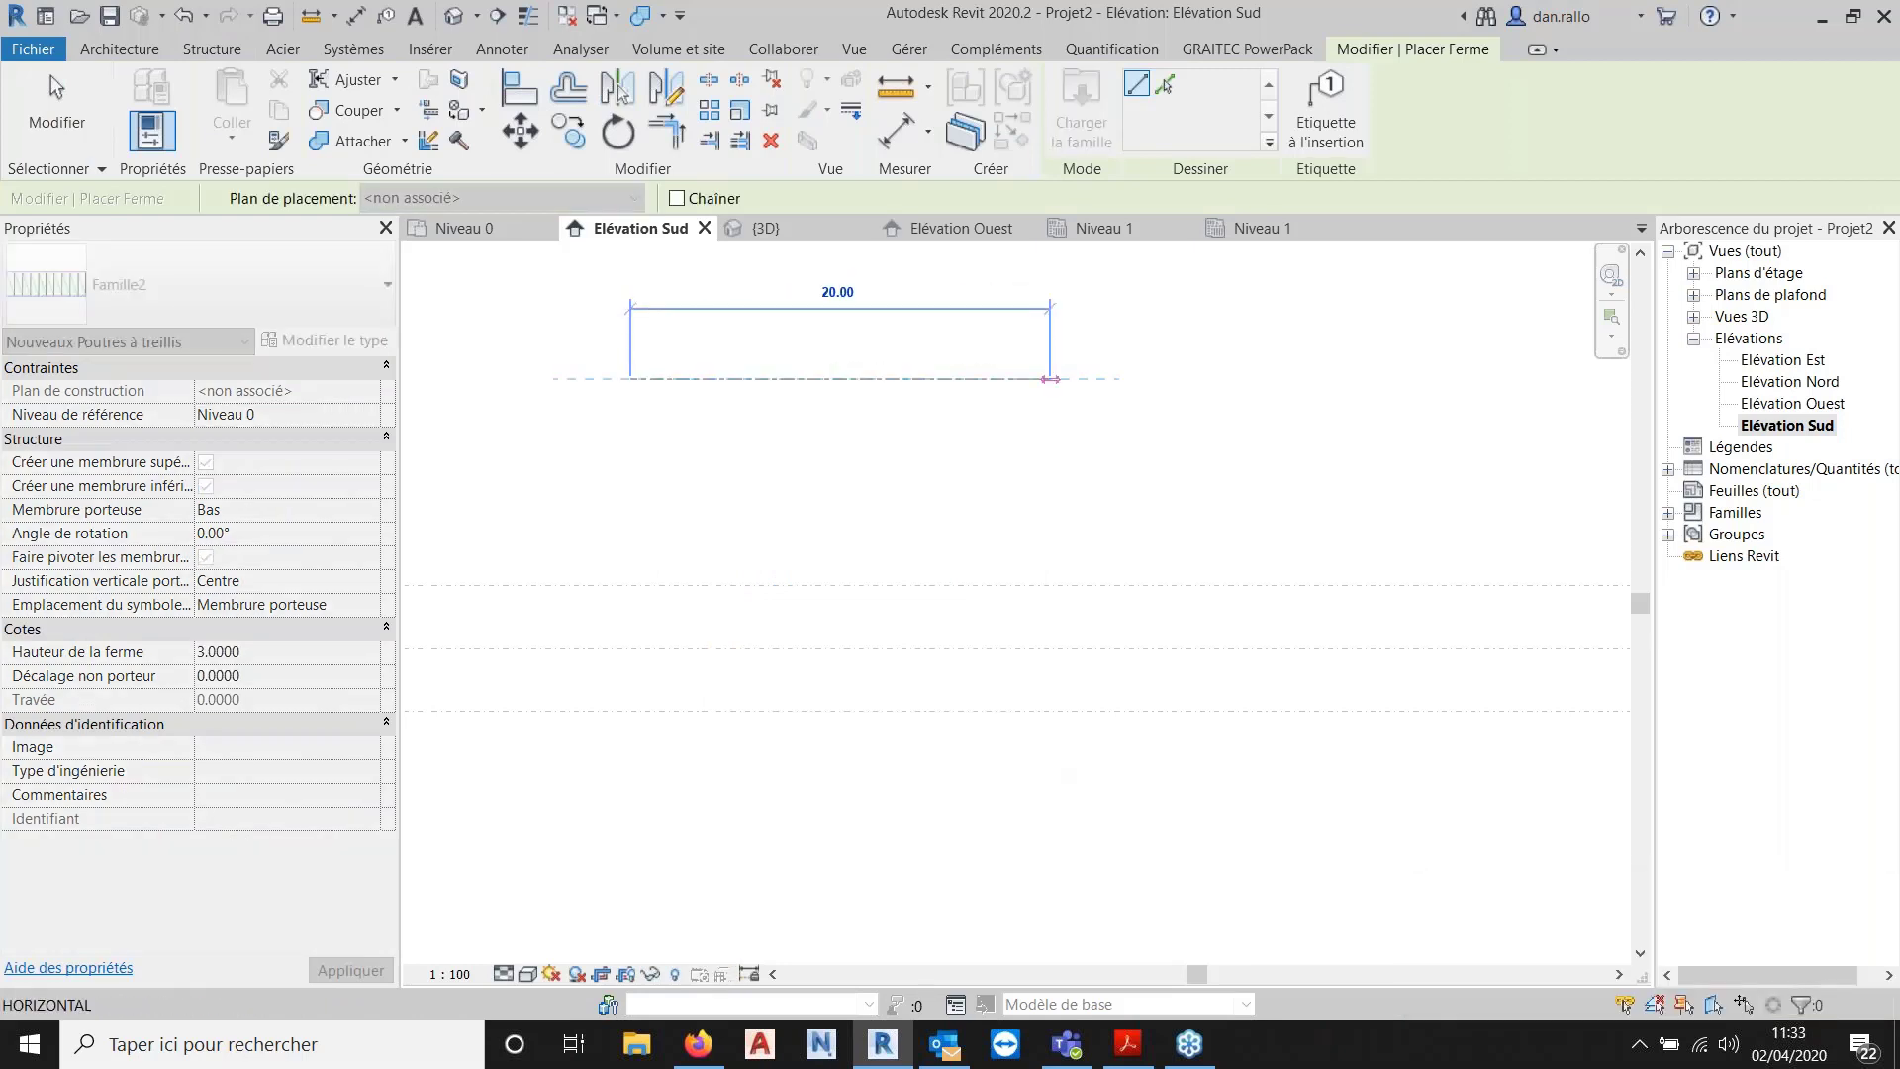
left_click(1050, 378)
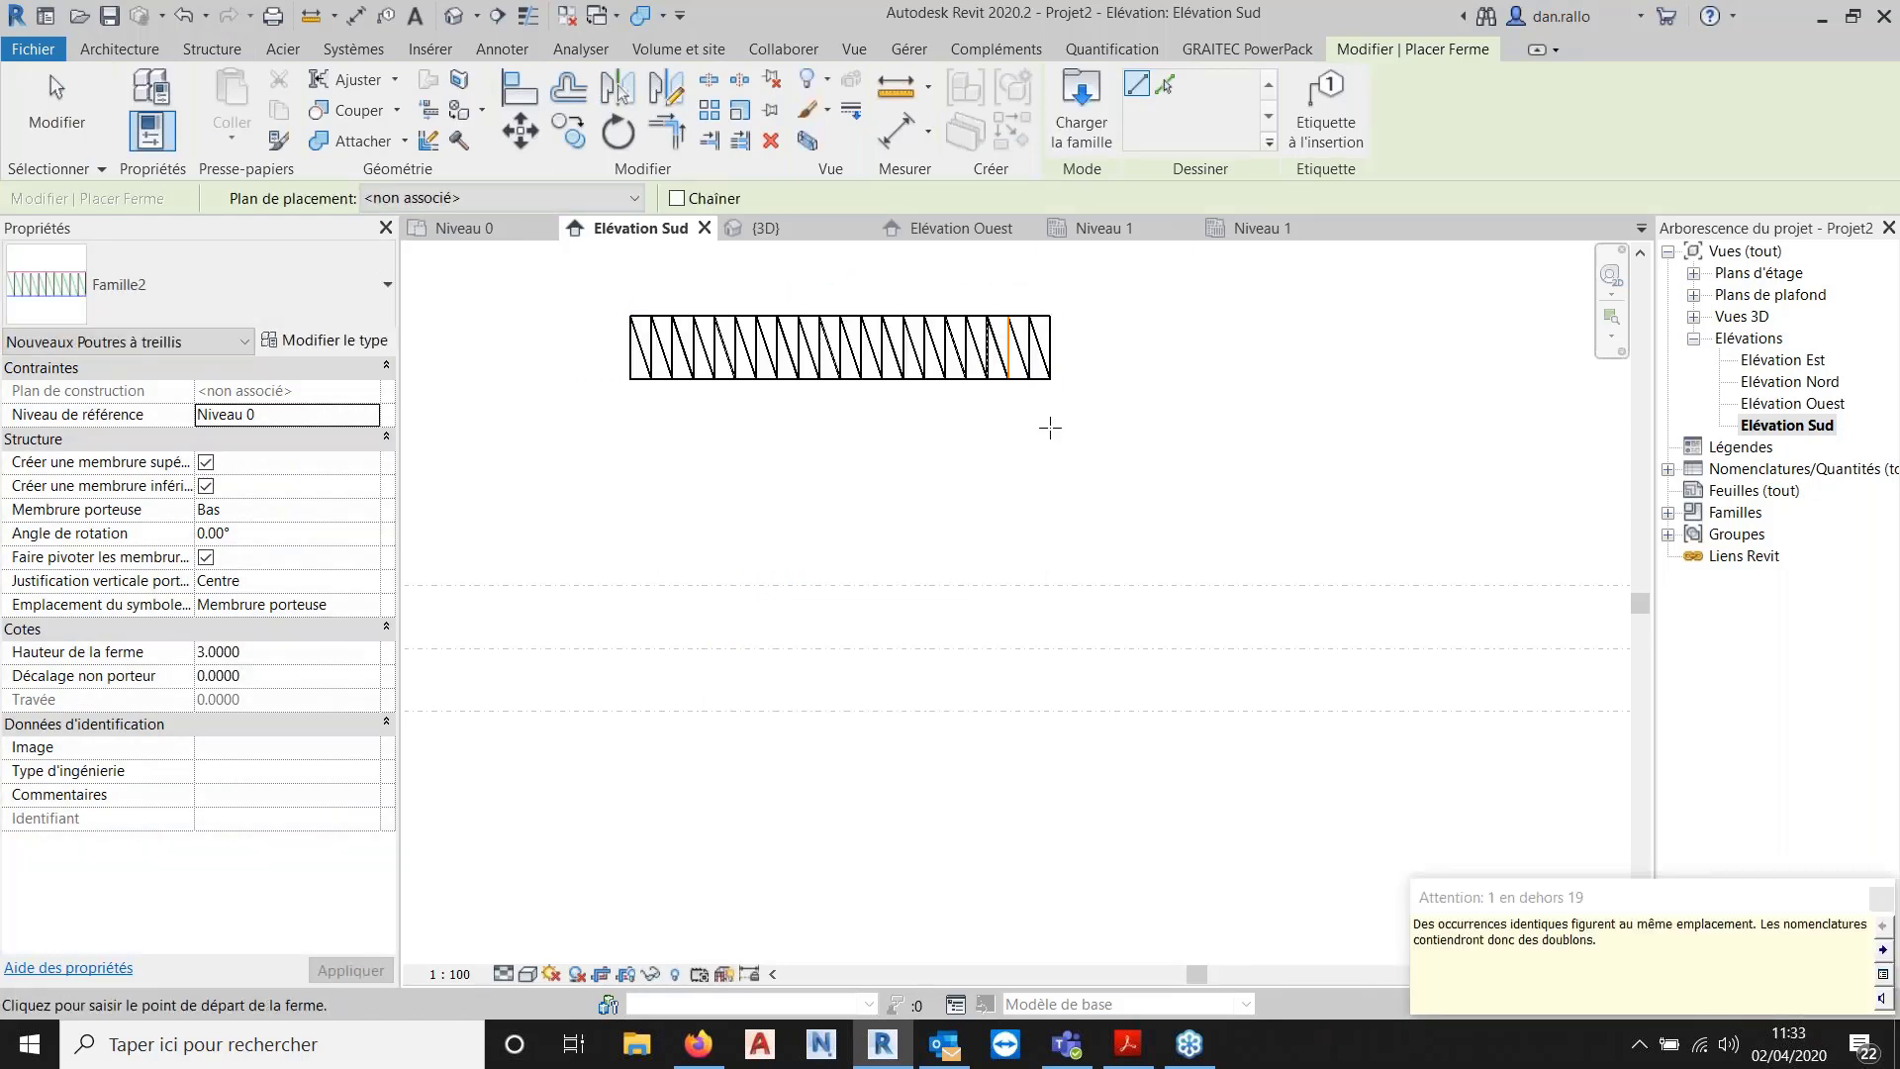
scroll(1050, 427, "up", 2)
middle_click_drag(1071, 422, 1434, 542)
scroll(1229, 481, "down", 1)
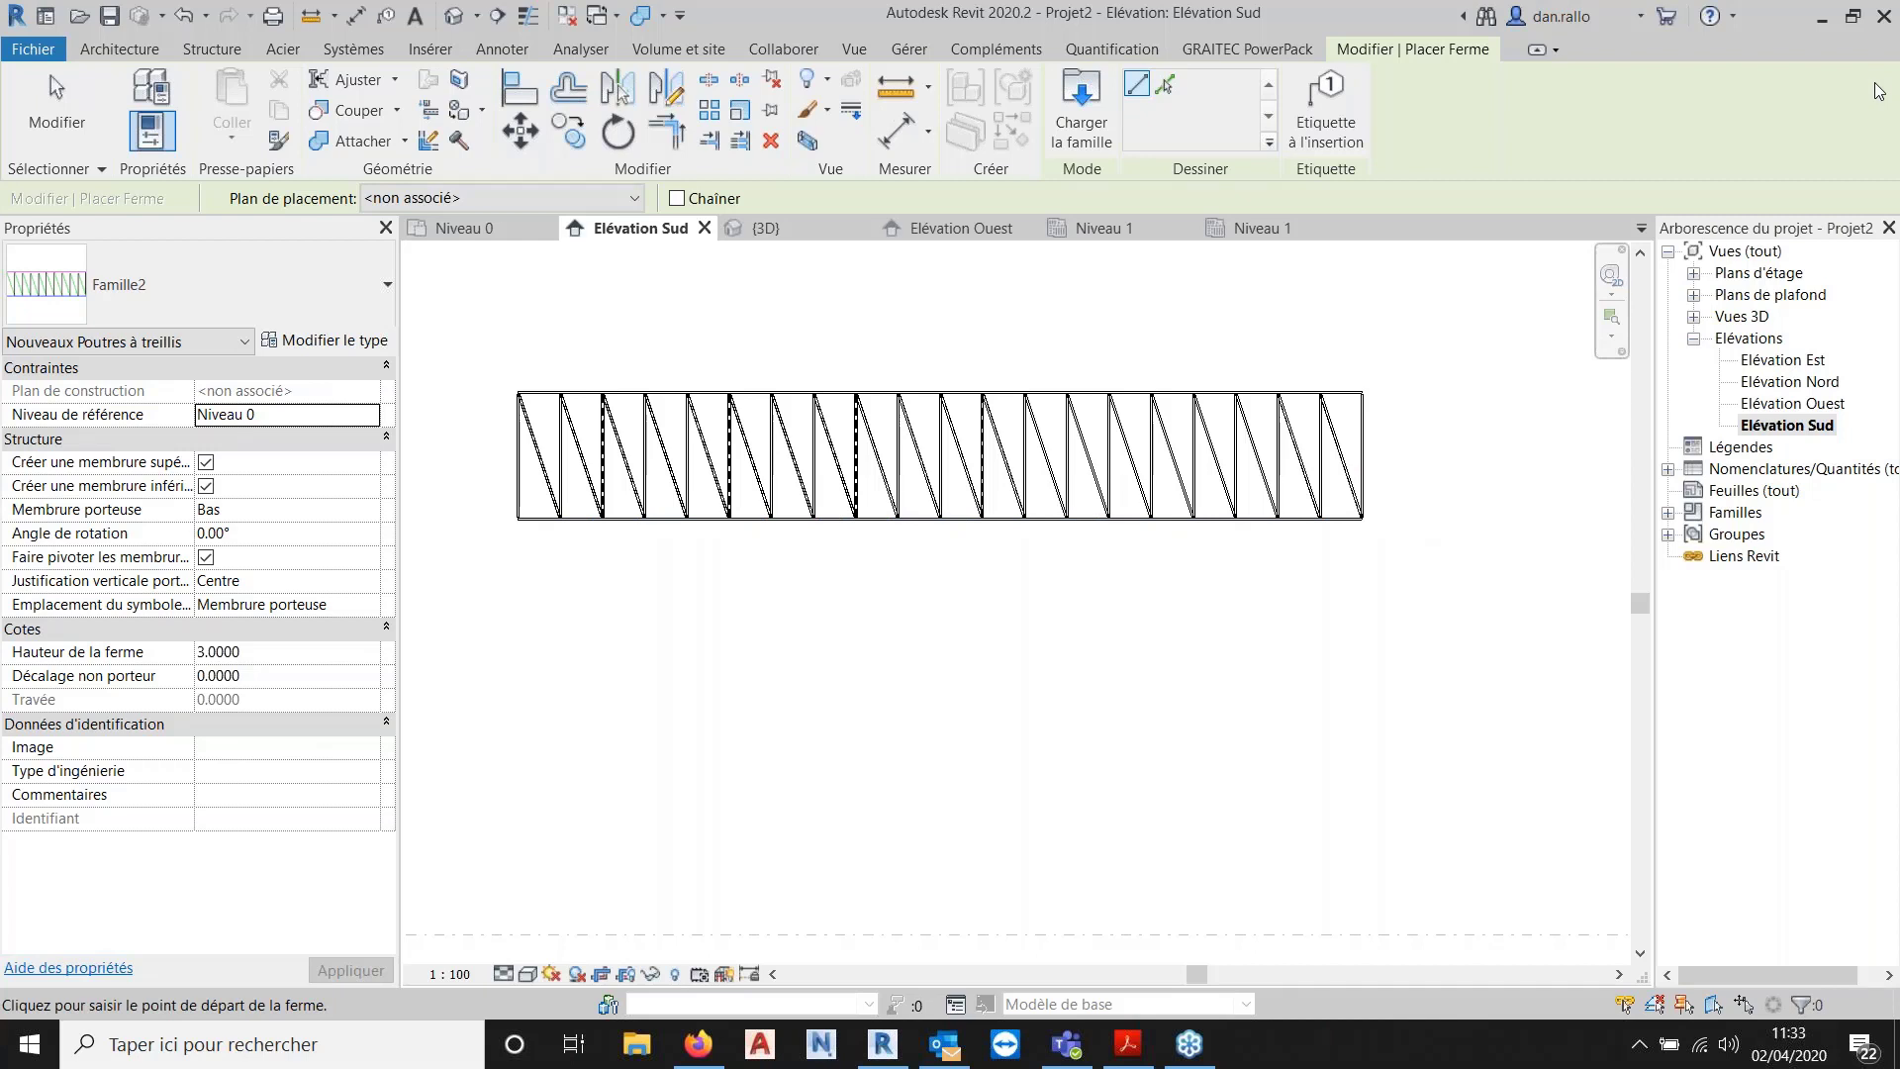
Dismiss the project save reminder and return to the Niveau 1 structural plan of the Famille2 family.
left_click(212, 52)
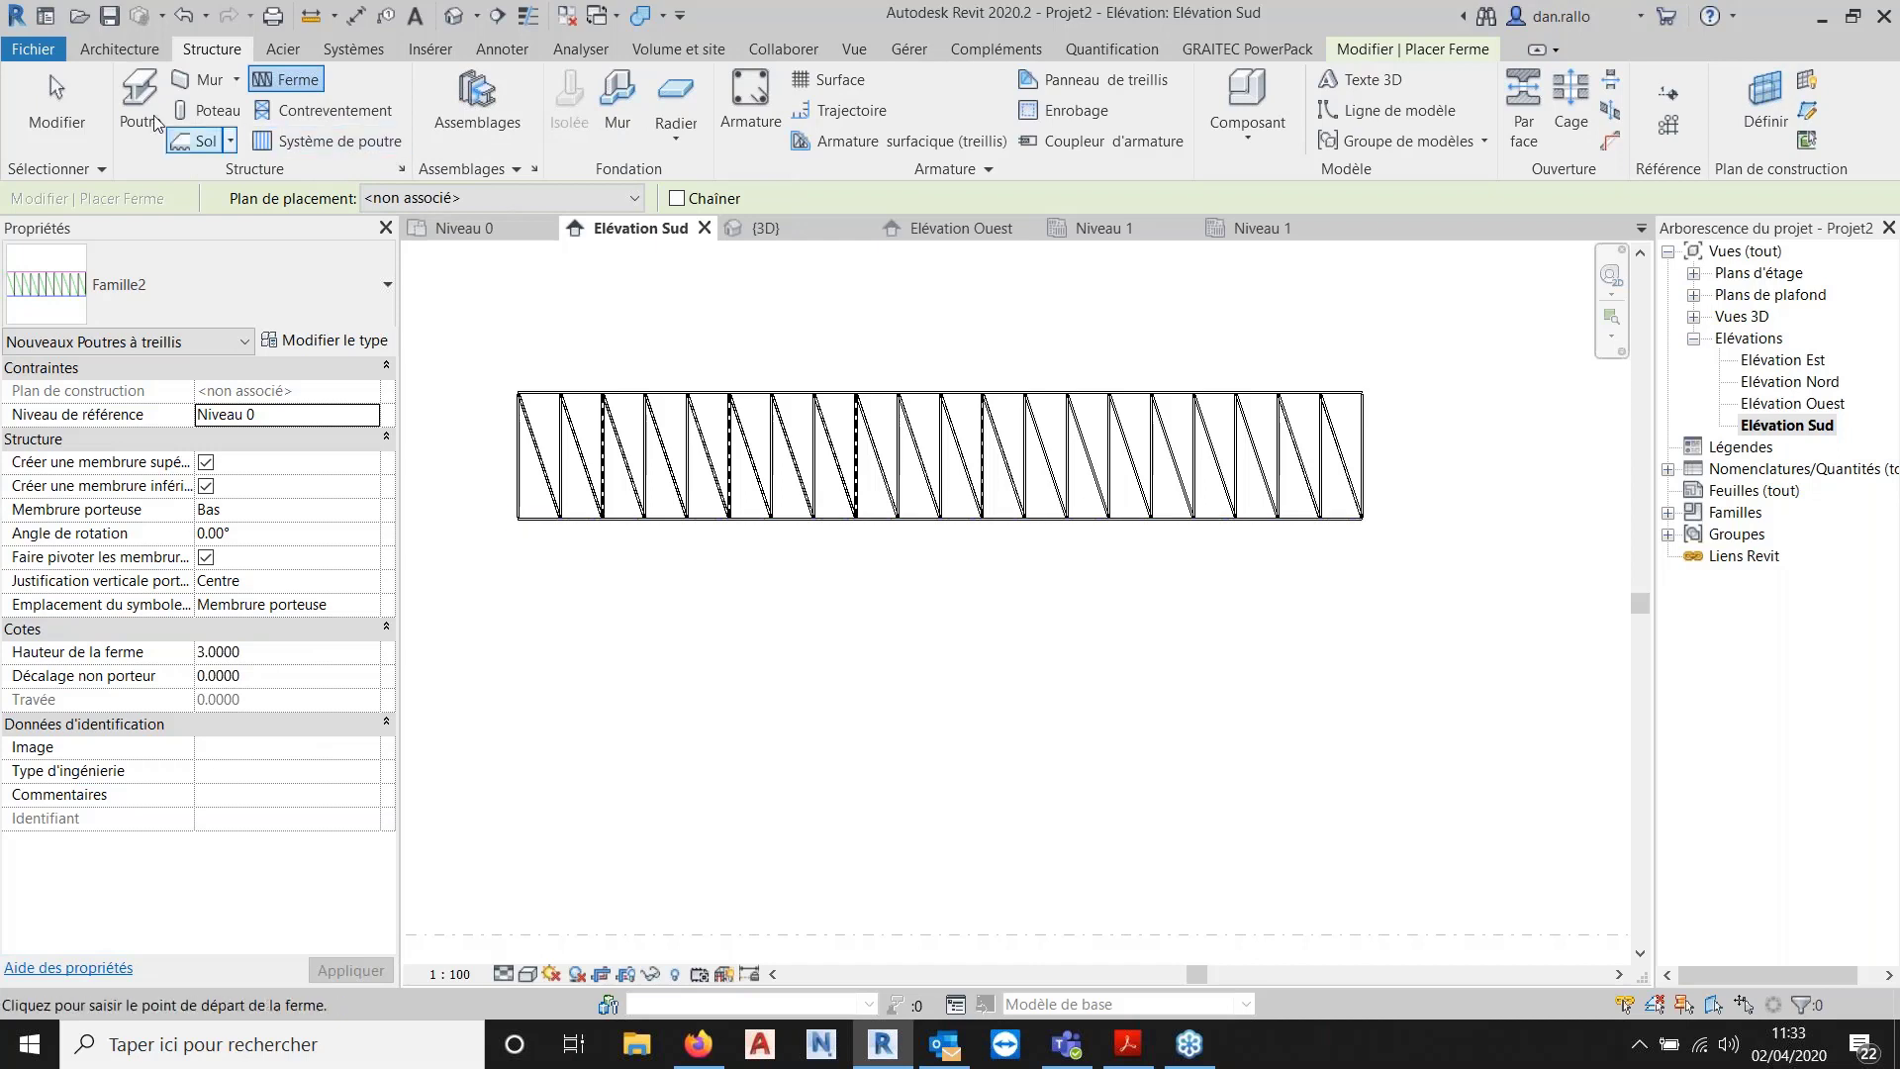
left_click(465, 229)
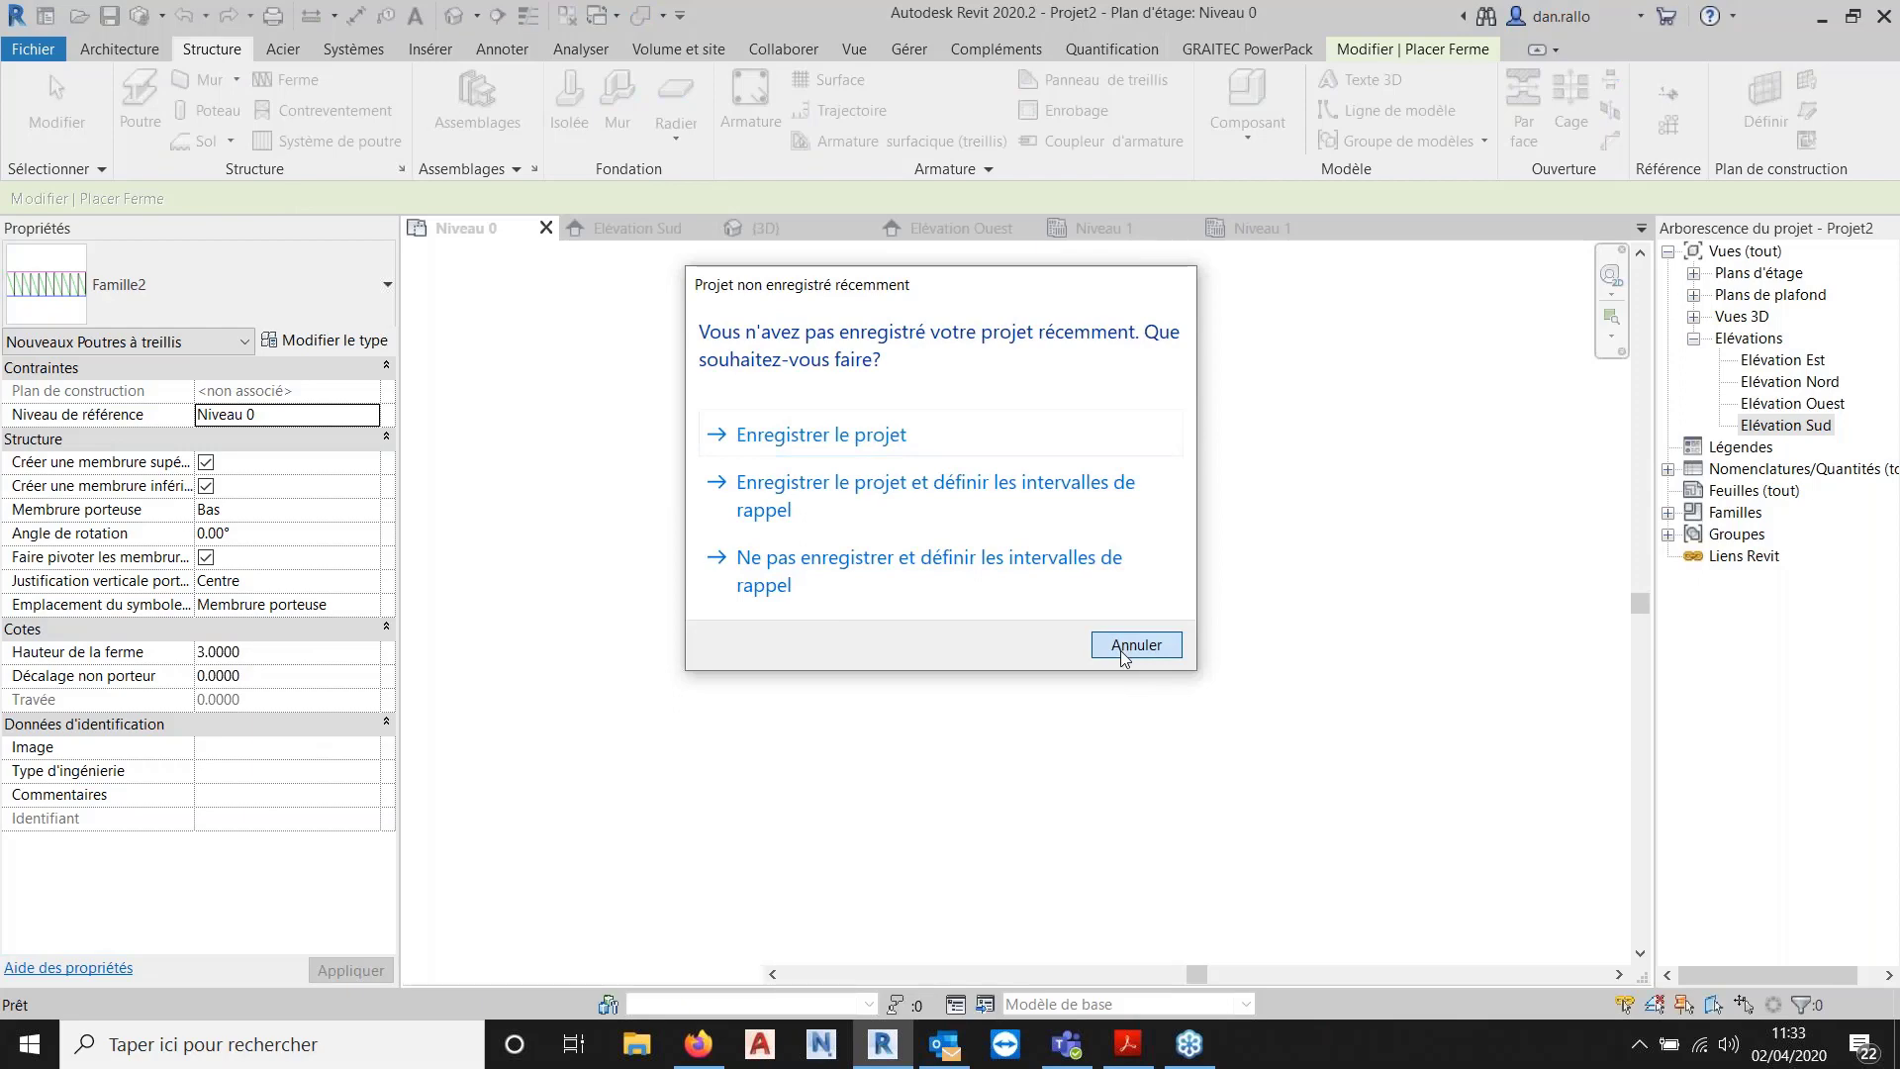
left_click(1129, 648)
left_click(1263, 229)
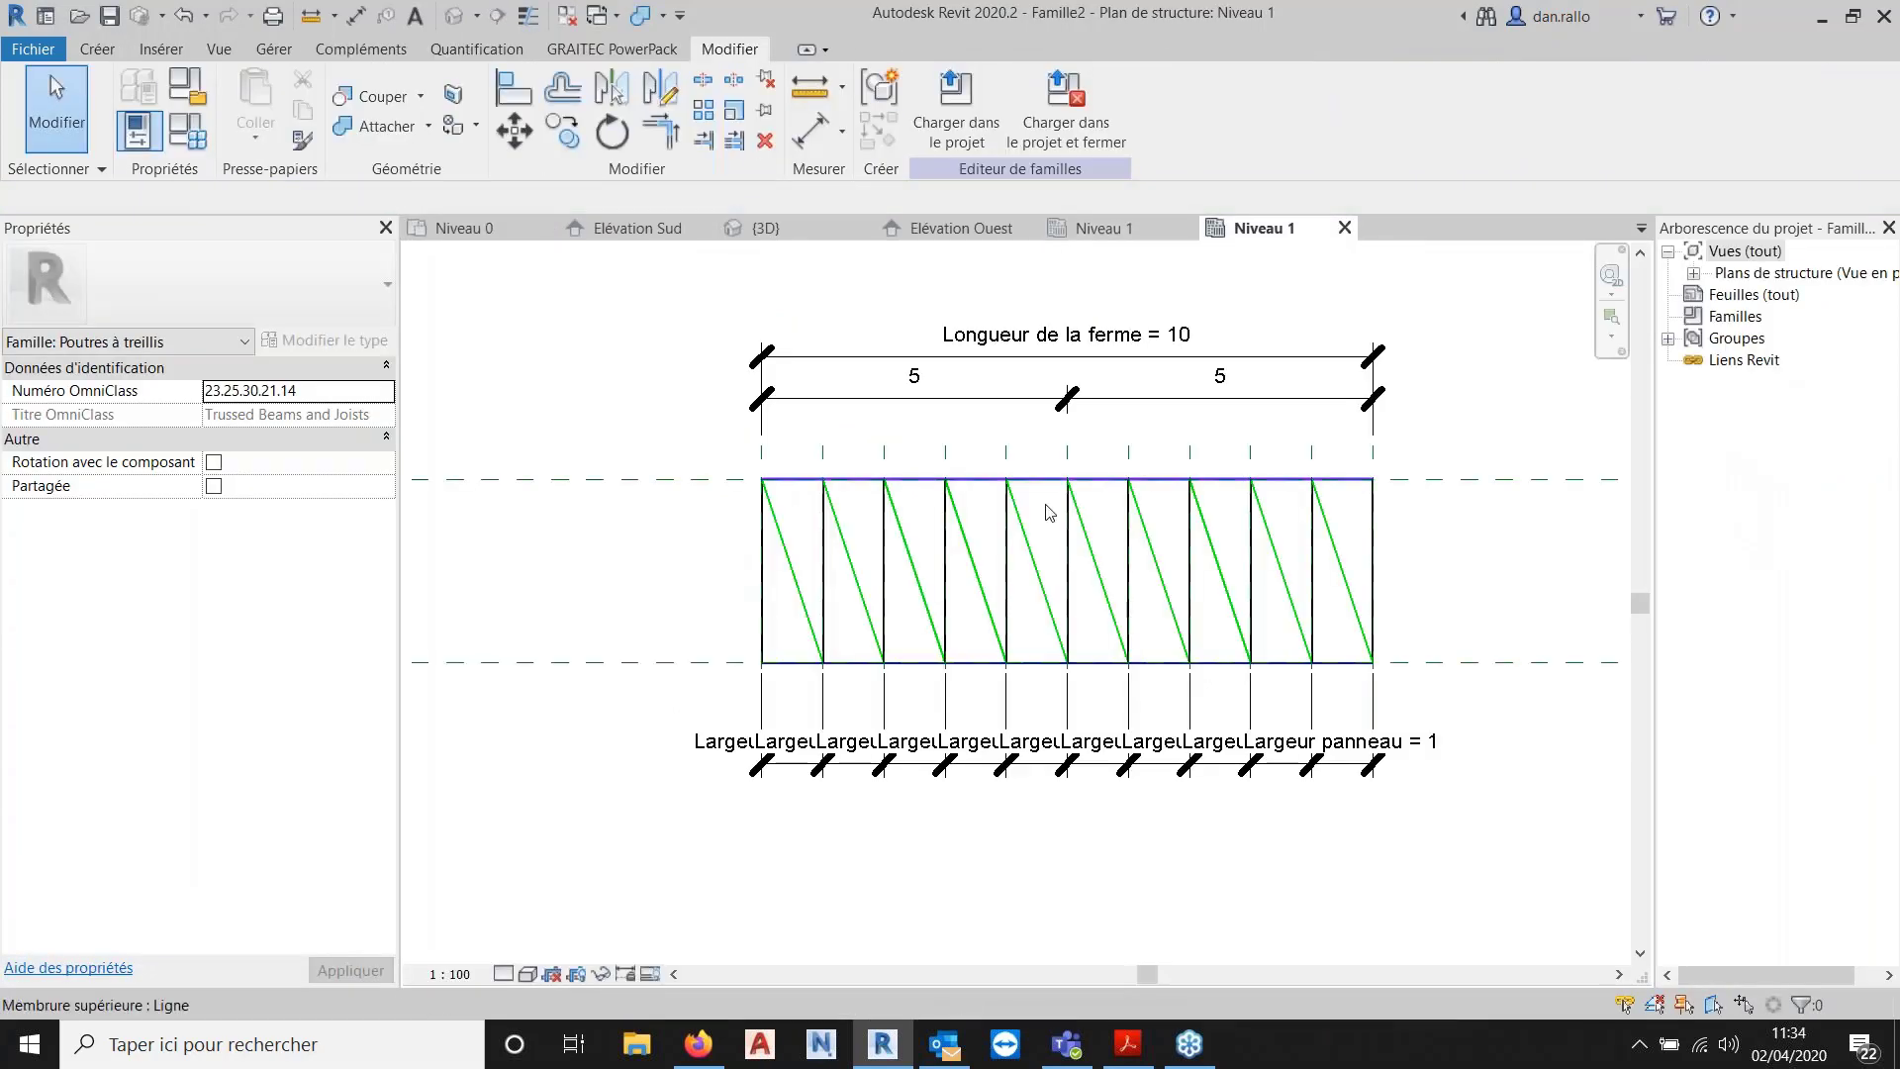
Examine the arrayed panels in the truss family and select a panel group to check its linked array count.
scroll(916, 610, "up", 2)
middle_click_drag(1067, 611, 877, 599)
scroll(844, 593, "down", 2)
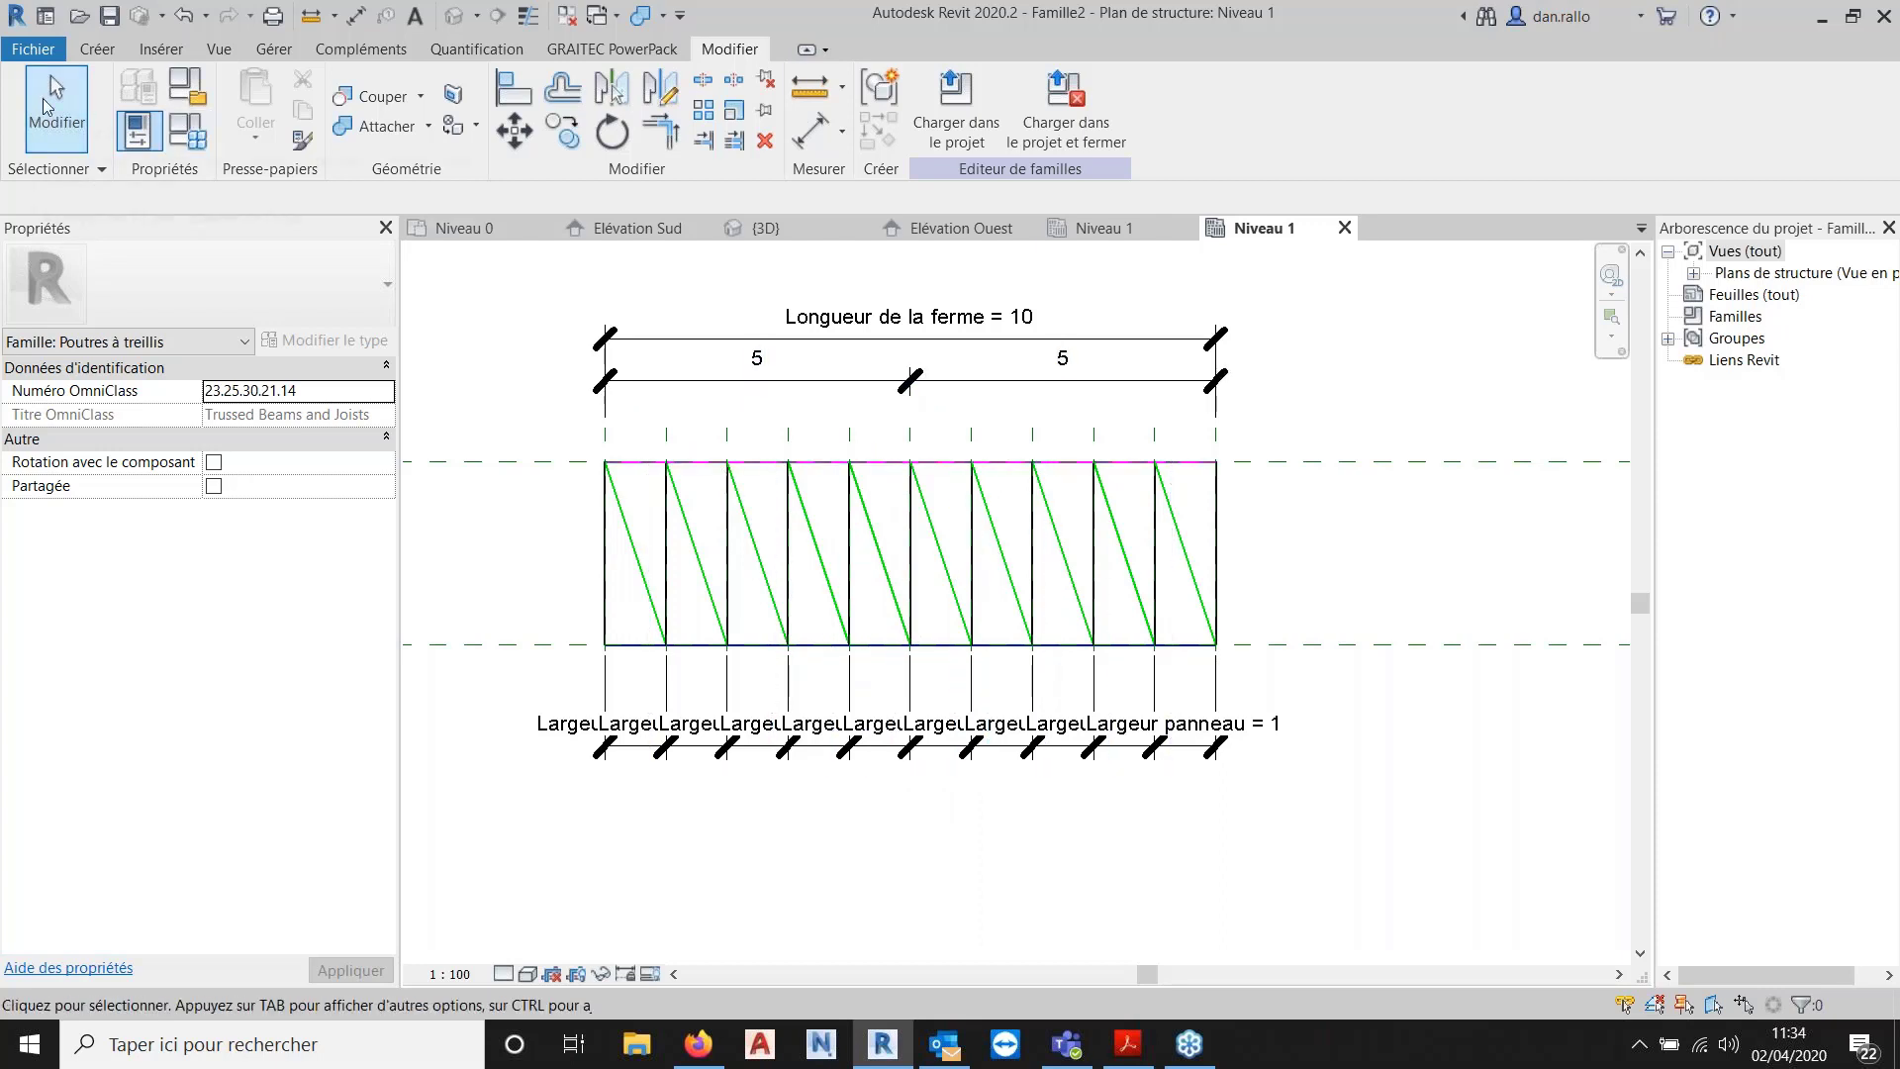
scroll(547, 506, "up", 3)
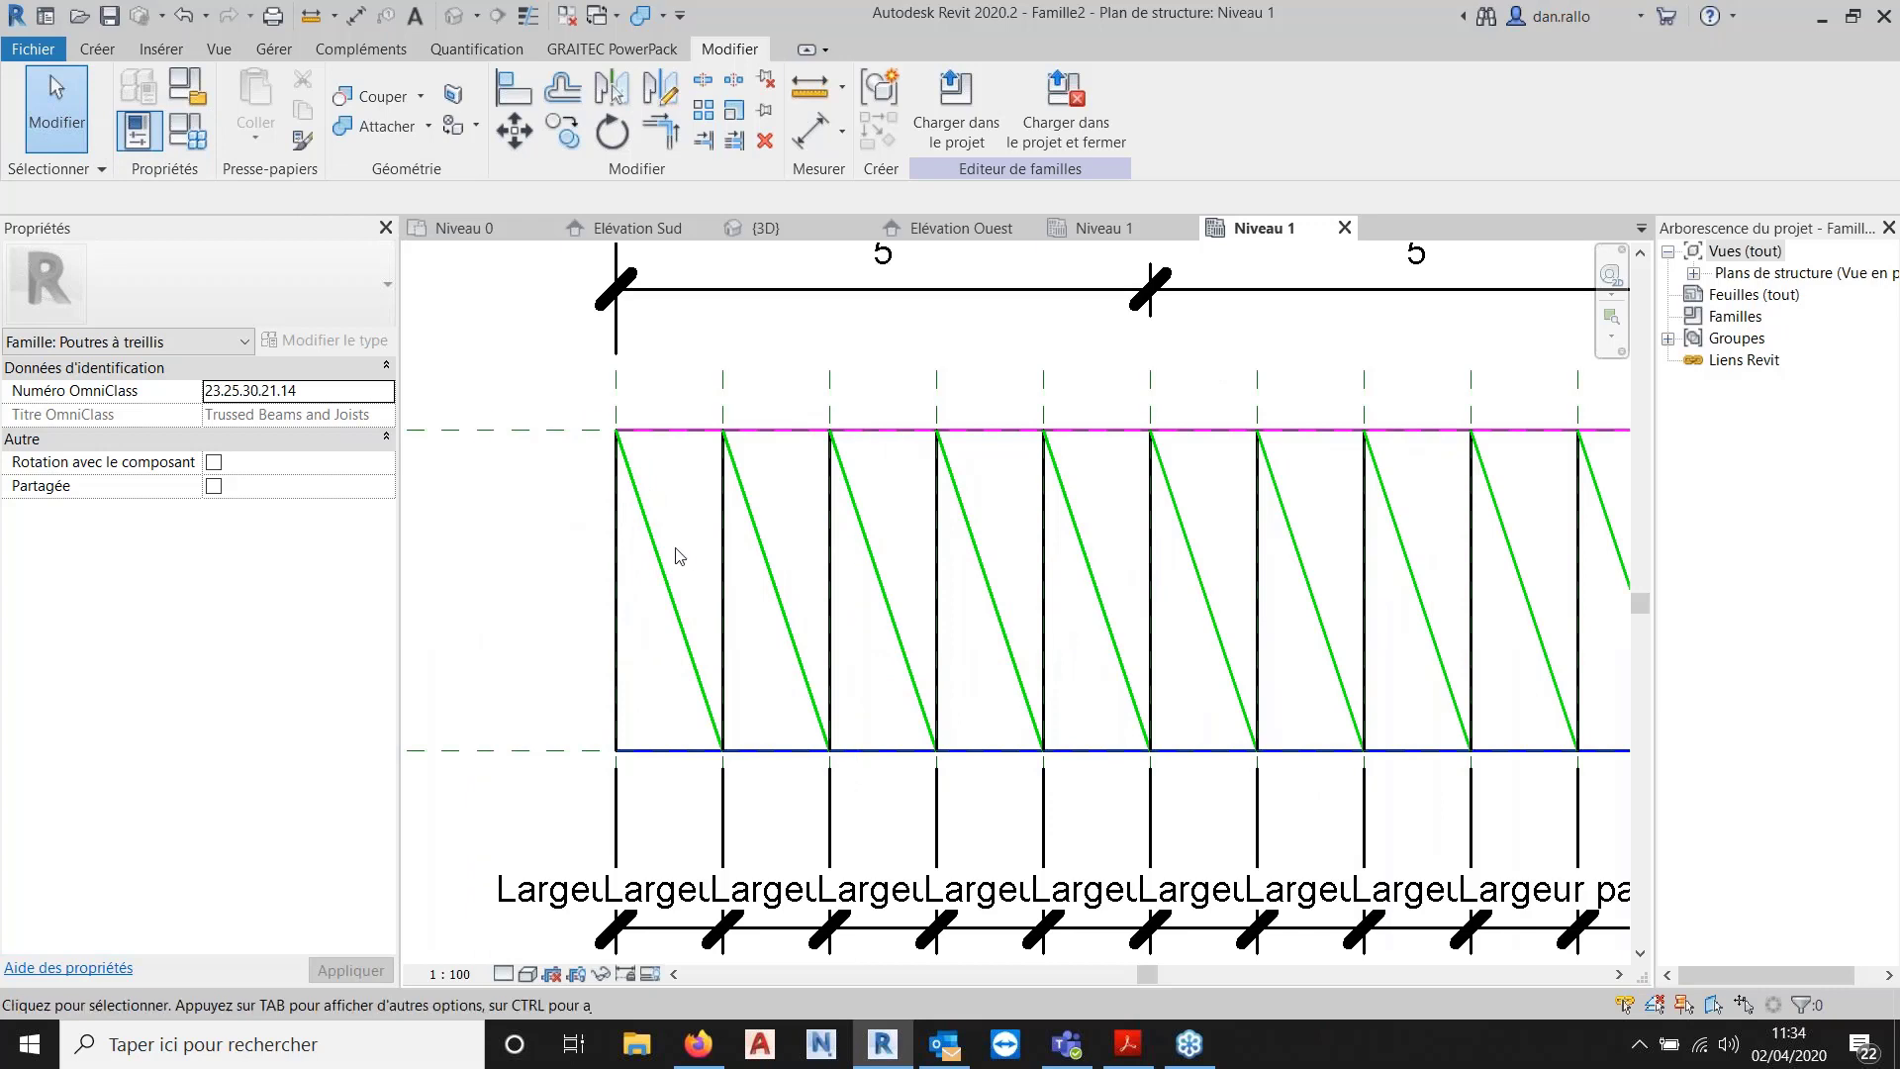
middle_click_drag(687, 552, 574, 455)
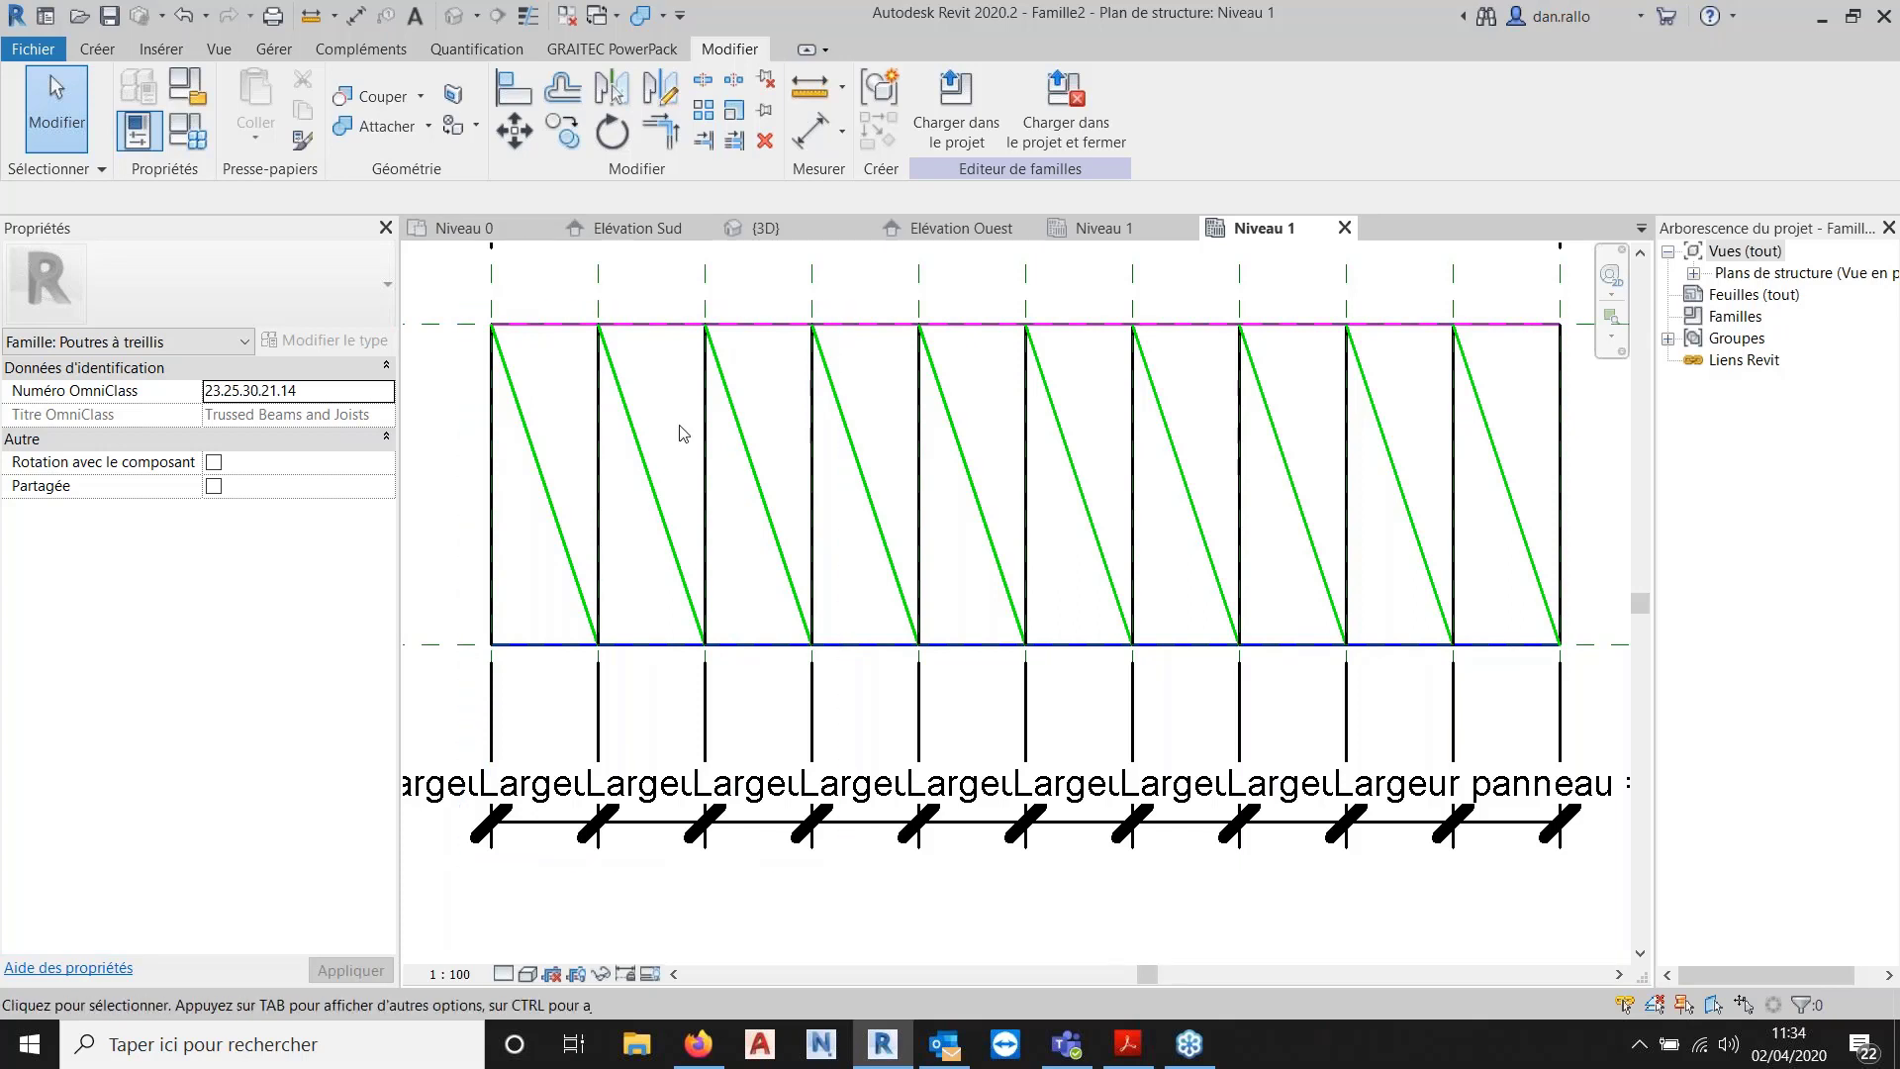
scroll(679, 594, "down", 2)
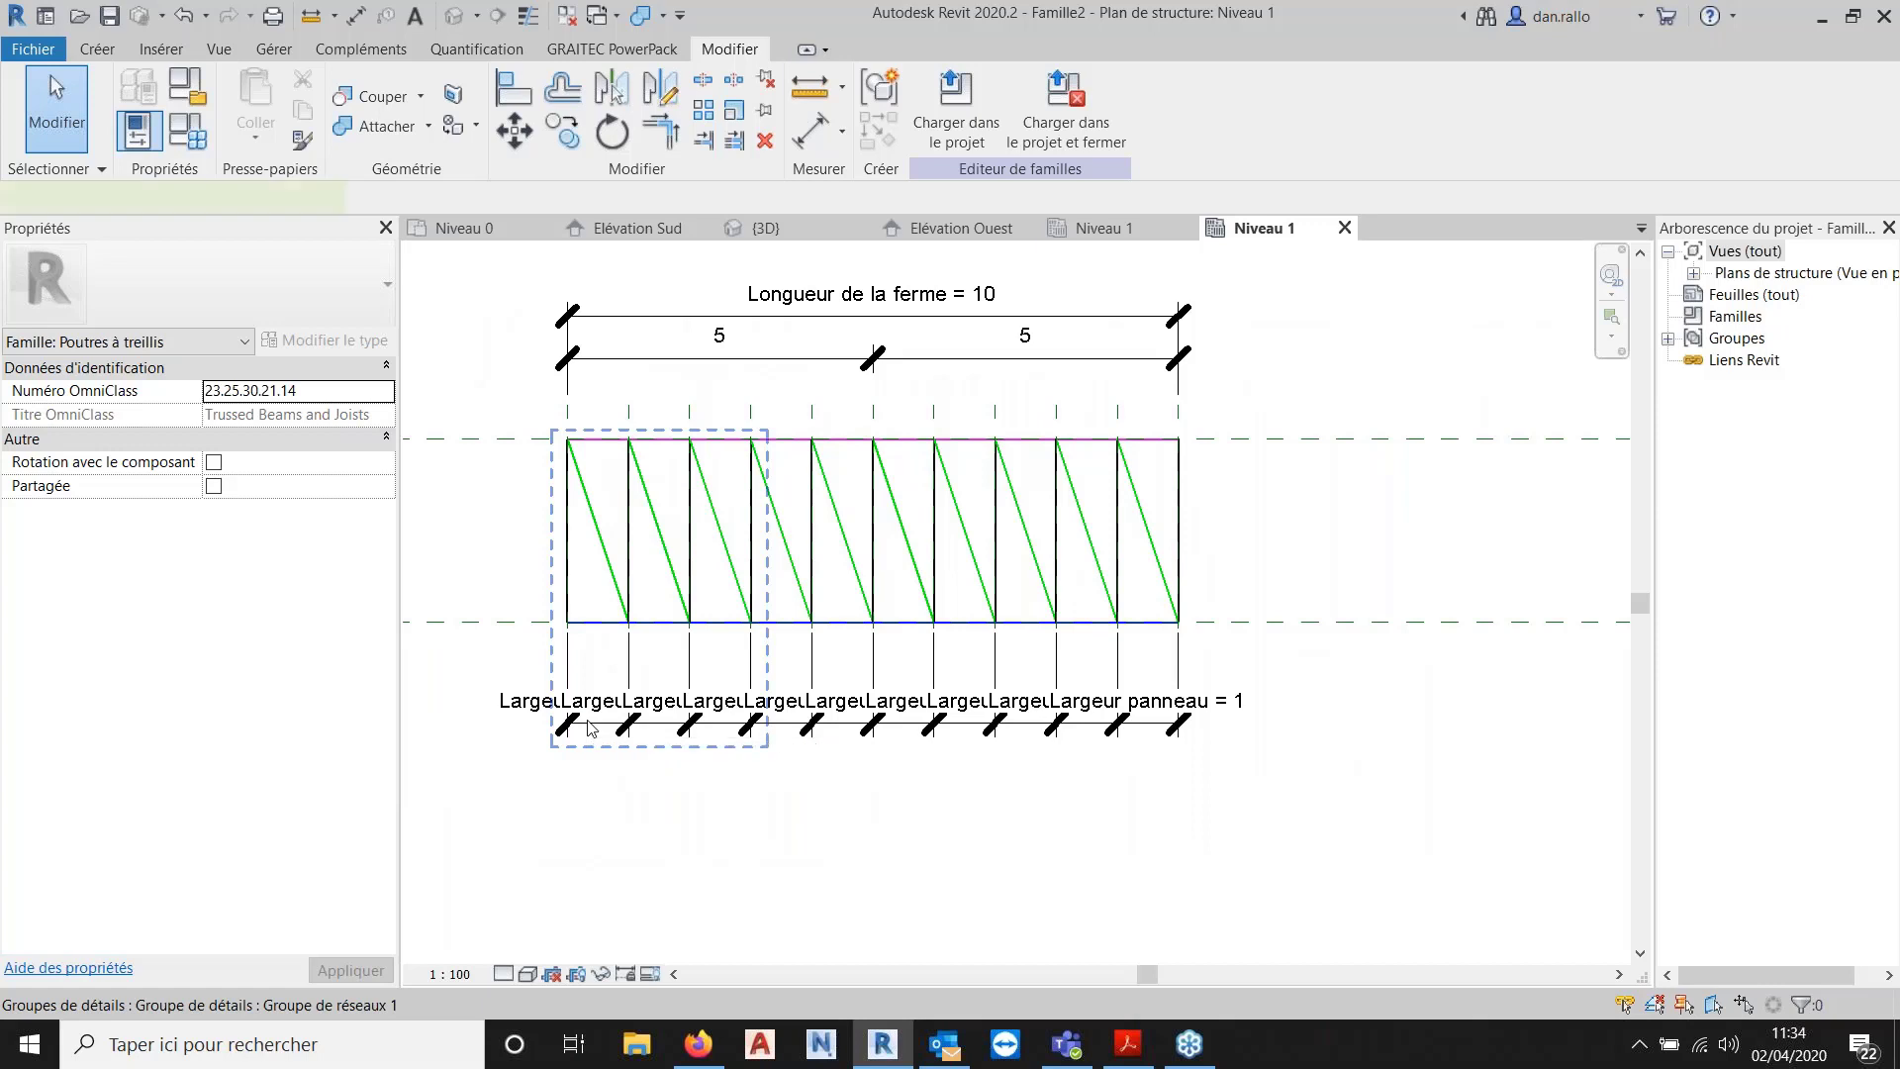
left_click(591, 727)
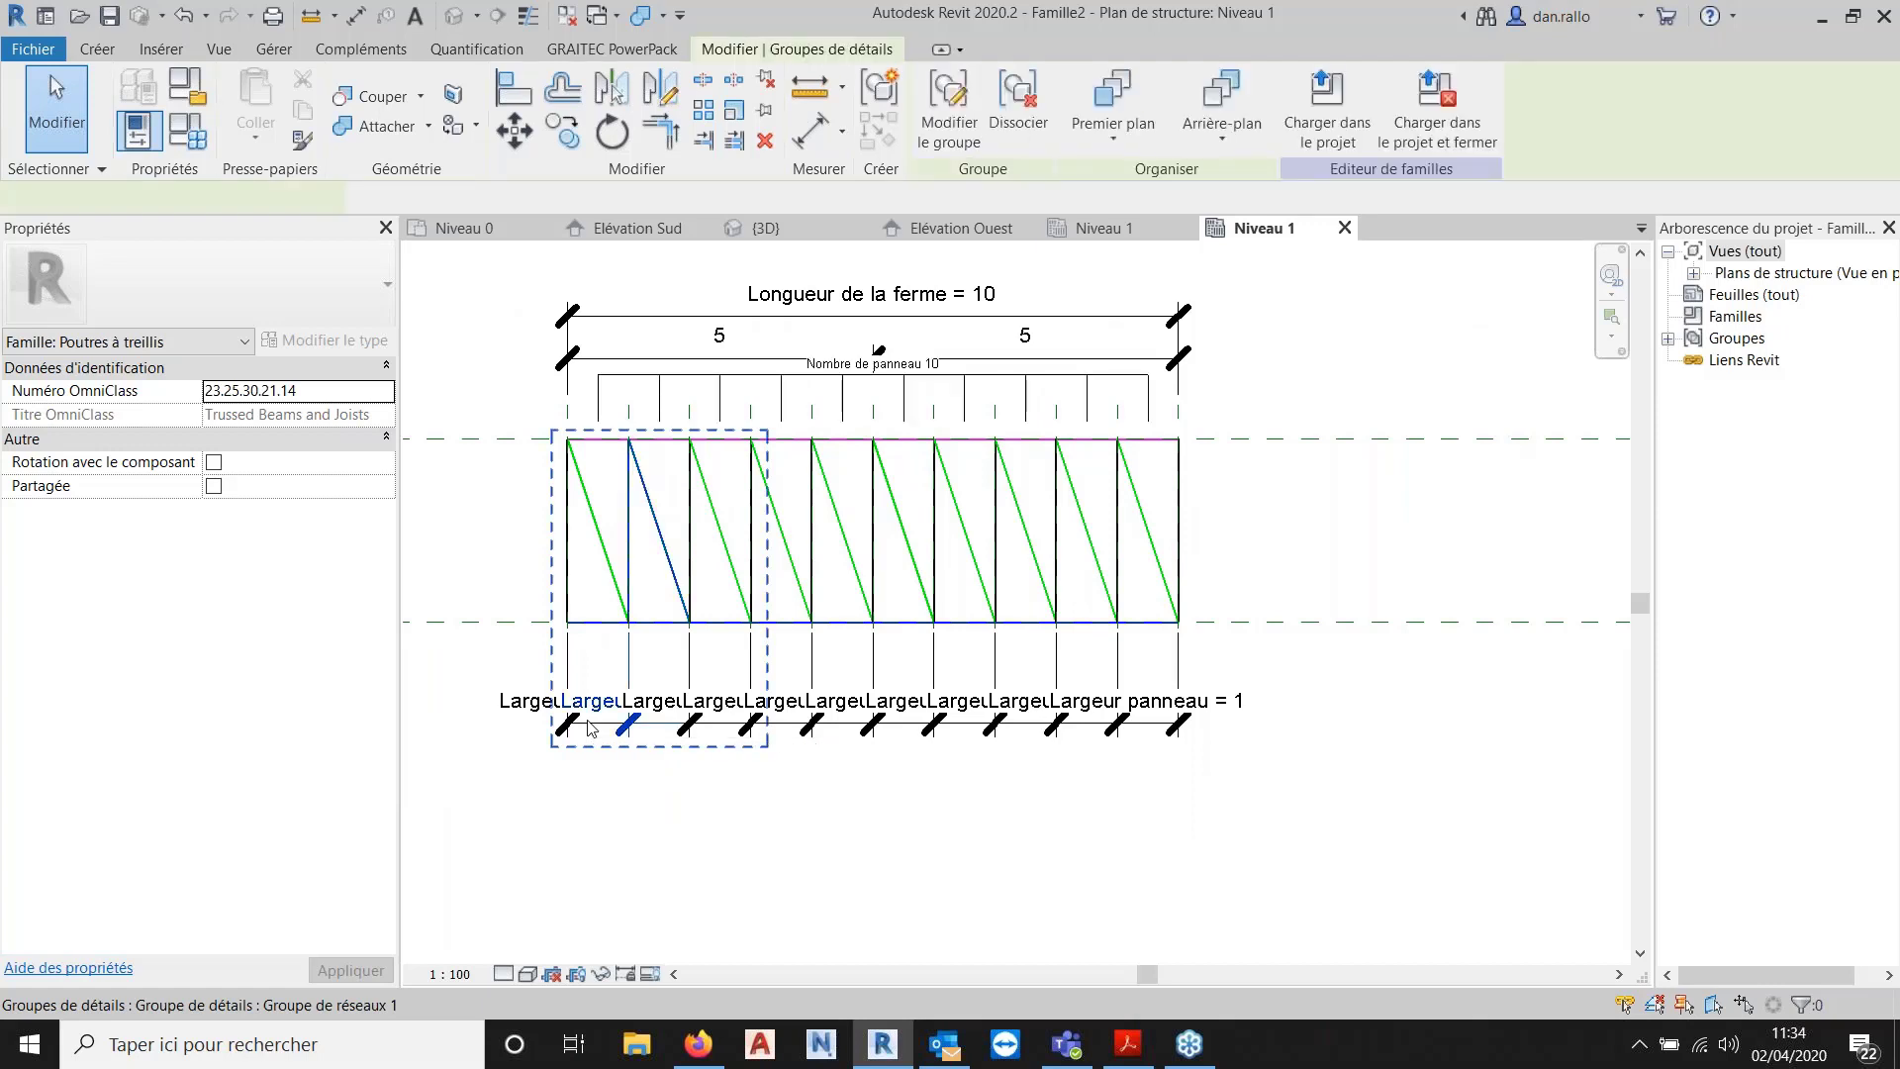